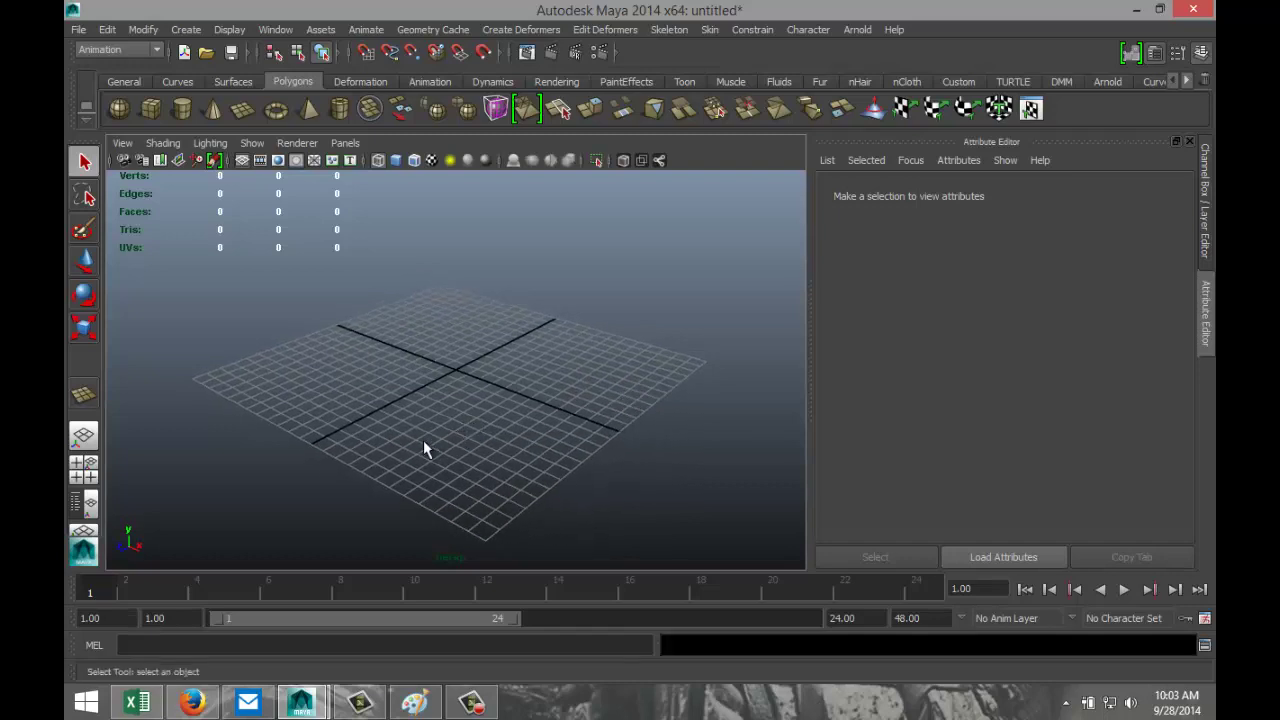
# Import interior2.jpg from the Desktop as an image plane in the front view
pyautogui.click(84, 474)
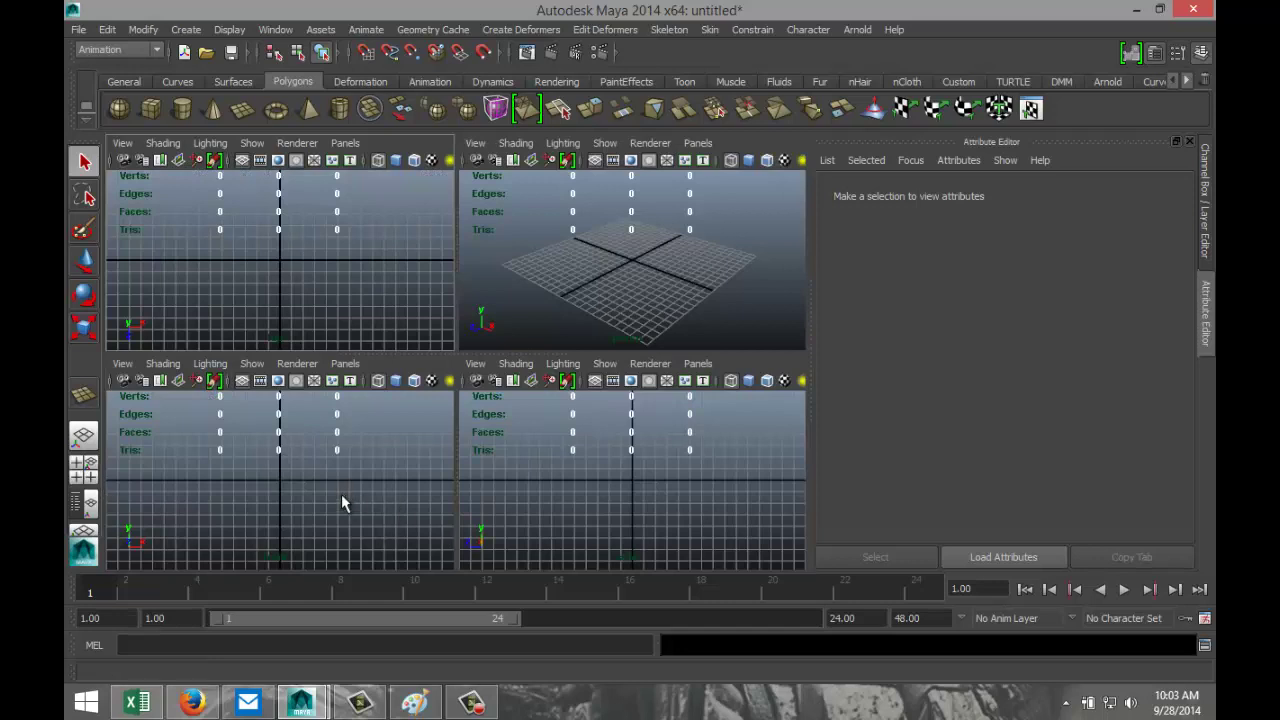
pyautogui.click(123, 364)
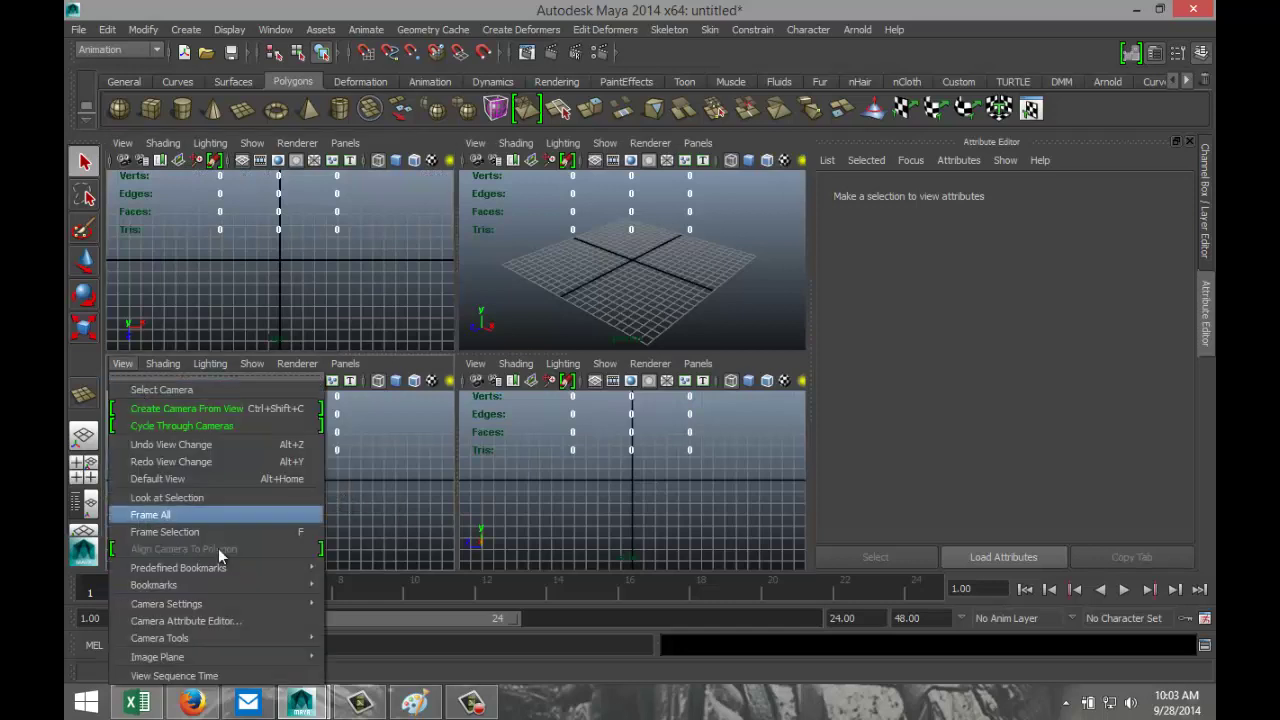
pyautogui.moveTo(270, 657)
pyautogui.click(372, 666)
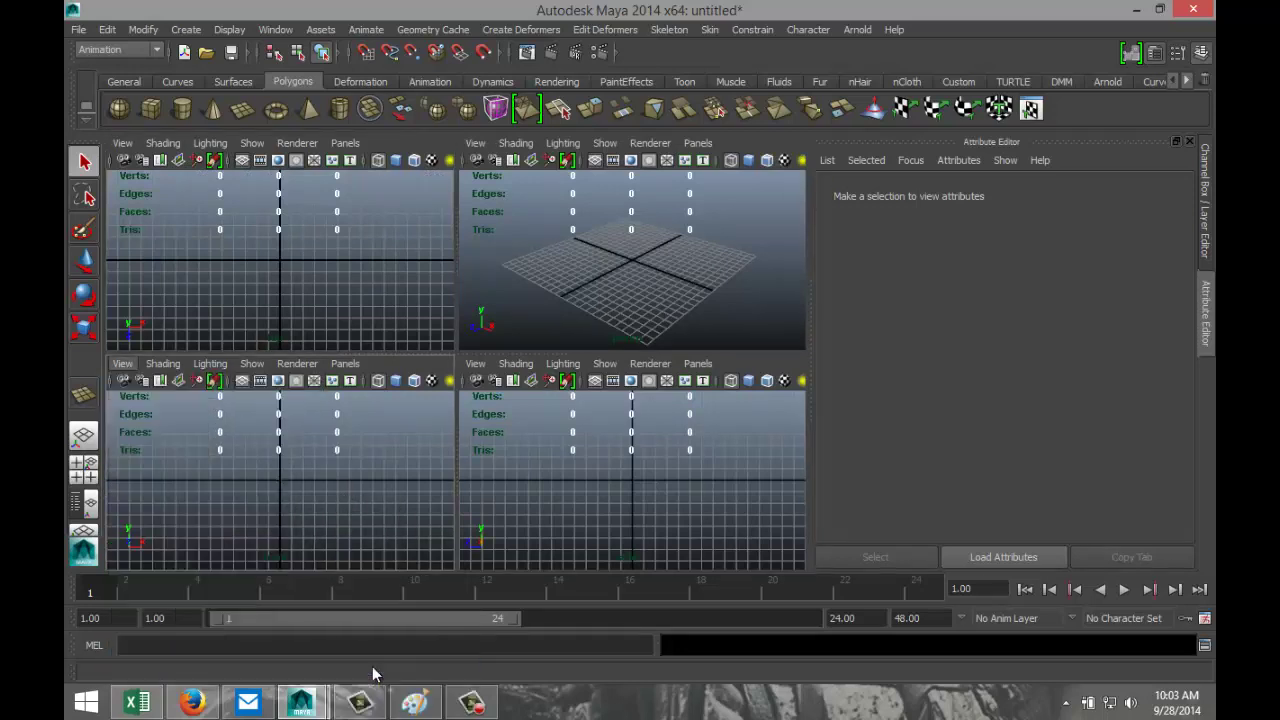
pyautogui.click(110, 100)
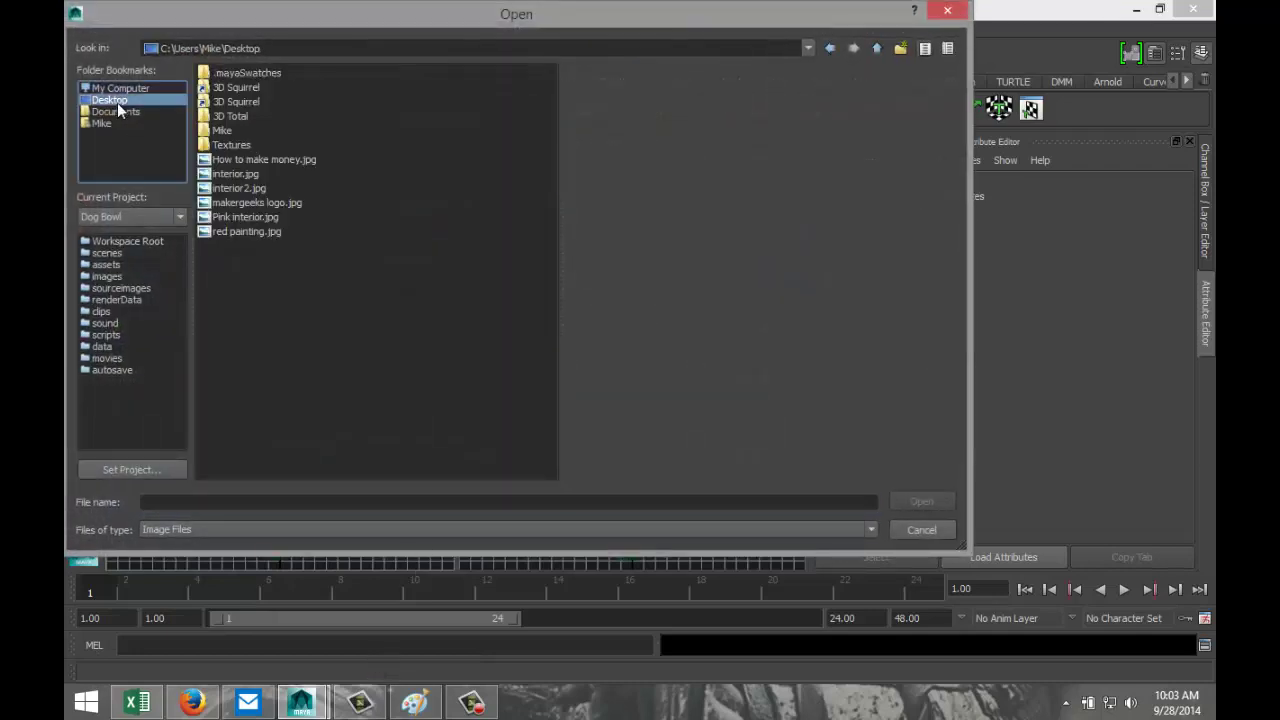
pyautogui.click(253, 190)
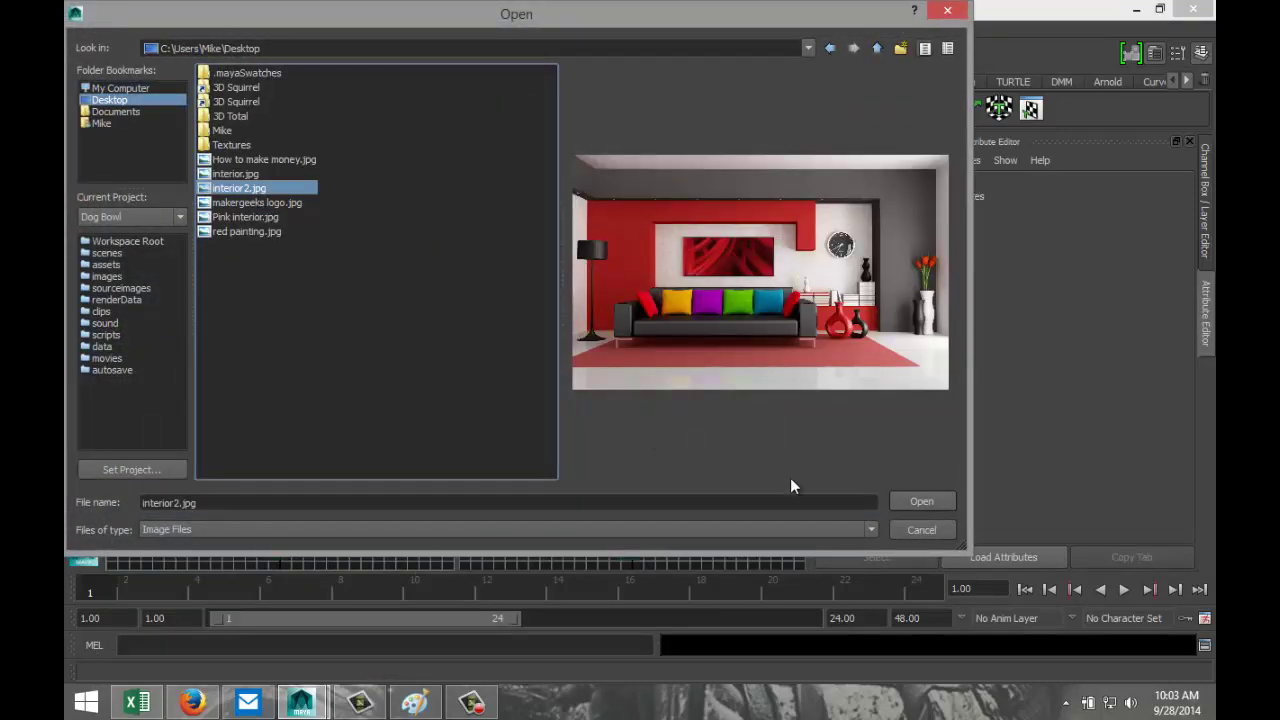
pyautogui.click(914, 502)
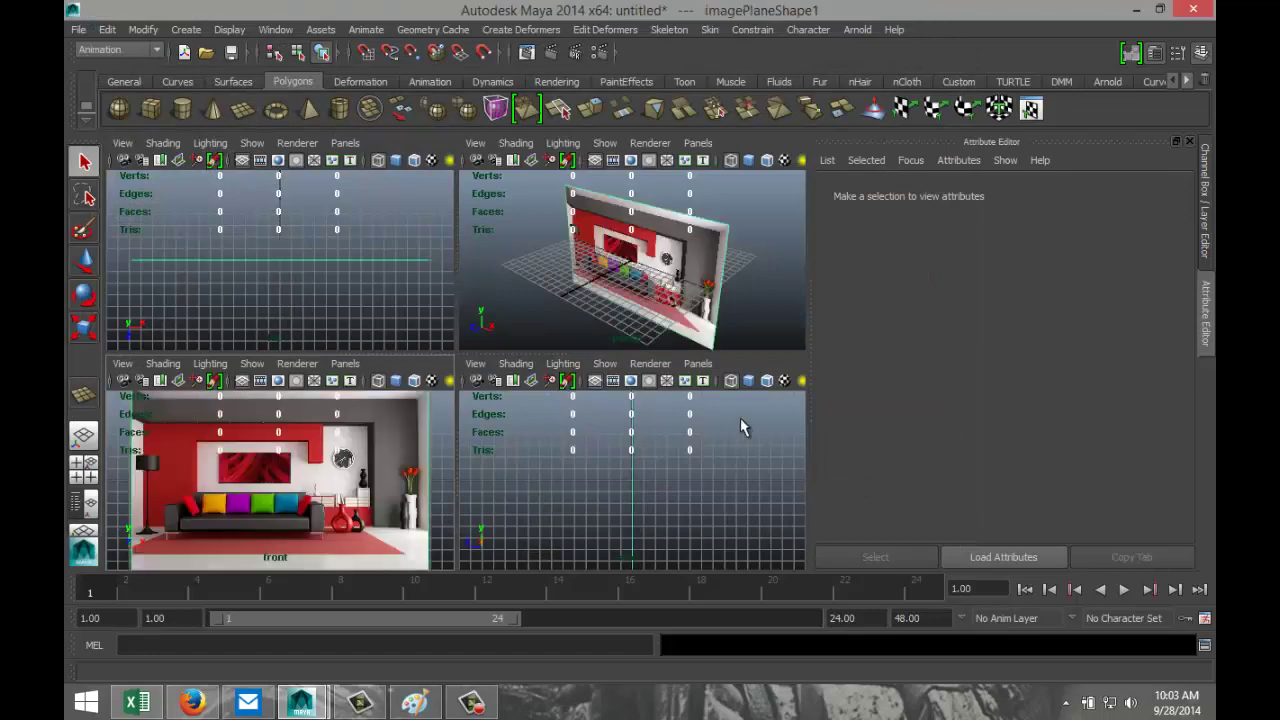
# Create a large polygon cube for the room in the perspective view, in front of the reference image
pyautogui.press('space')
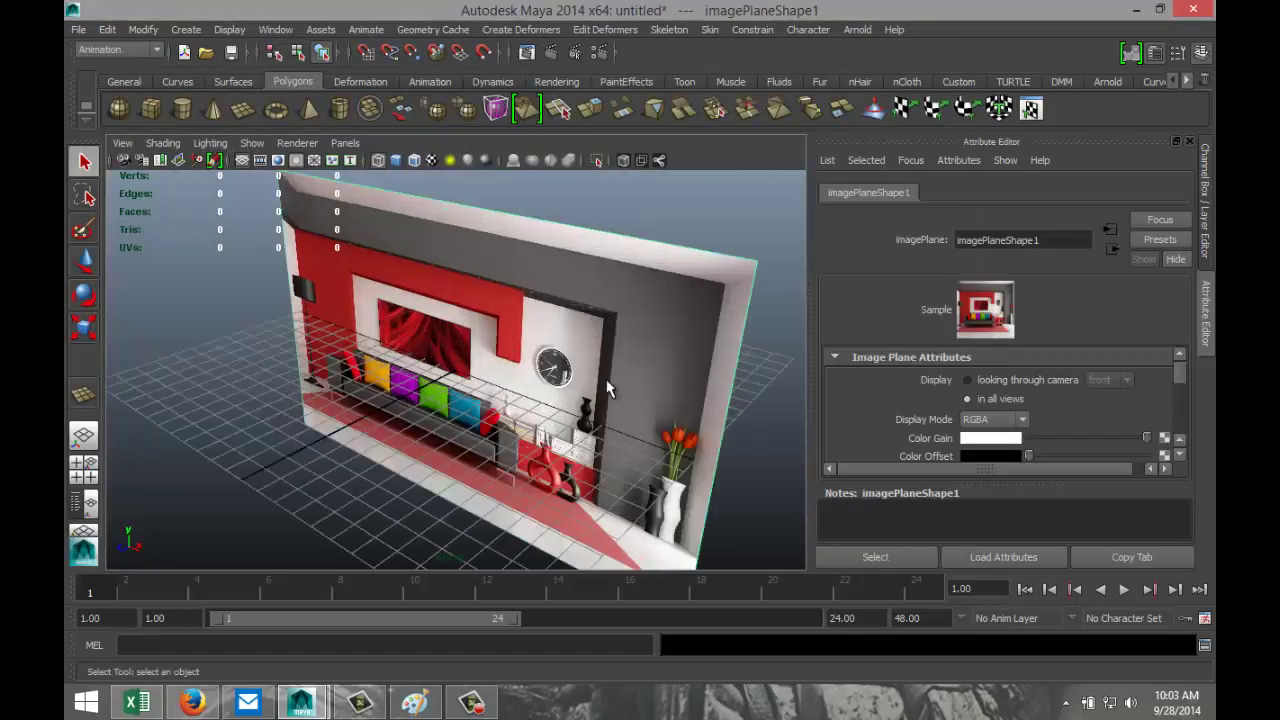
pyautogui.keyDown('alt'); pyautogui.moveTo(565, 415); pyautogui.dragTo(655, 379); pyautogui.keyUp('alt')
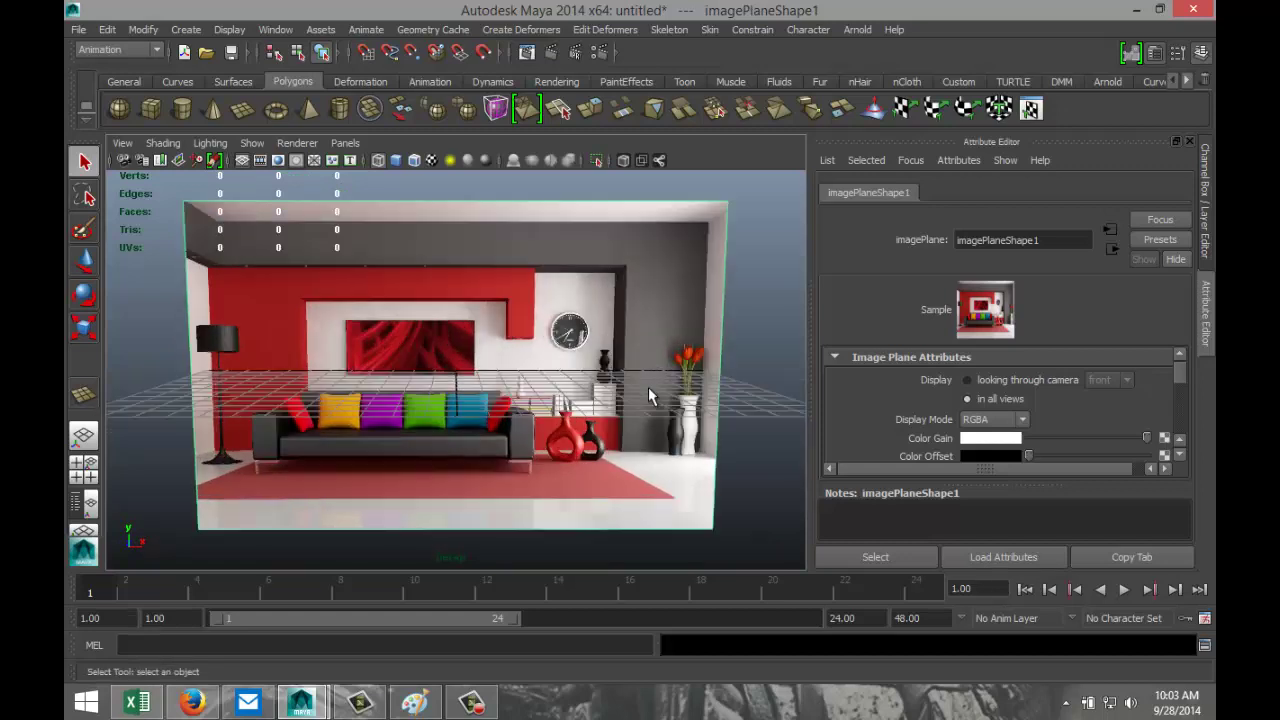
pyautogui.scroll(-5, 648, 385)
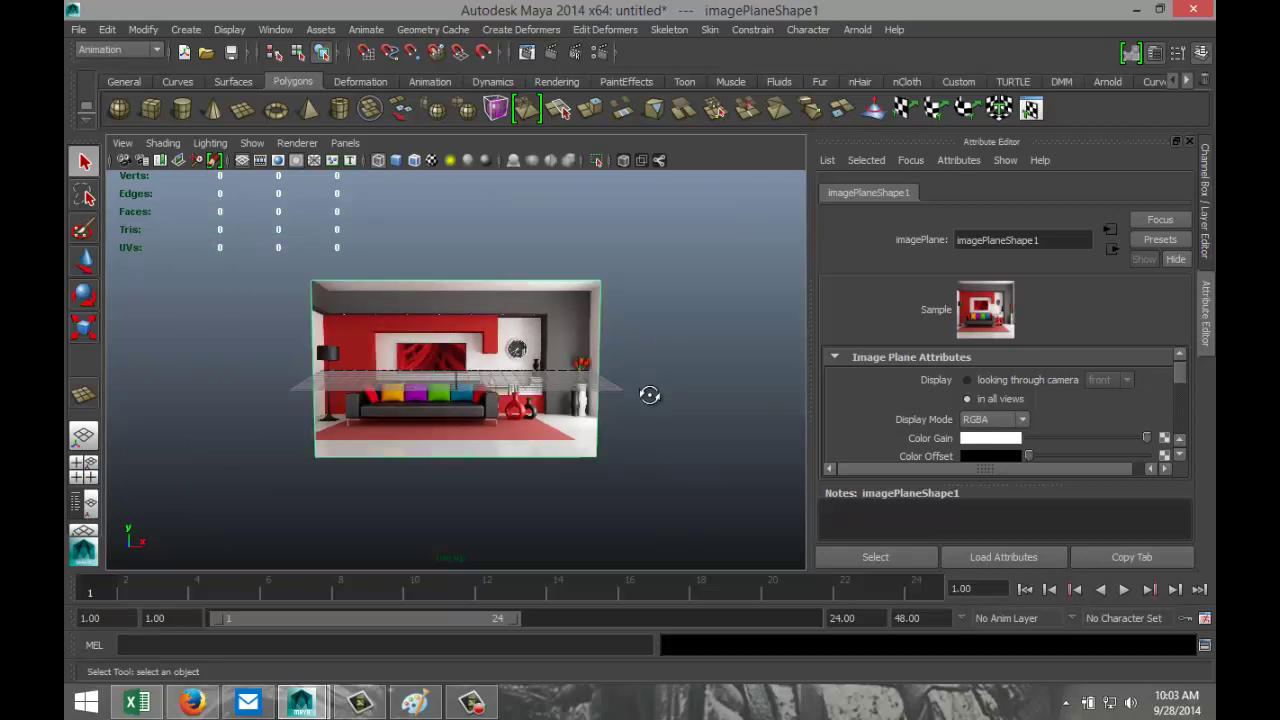
pyautogui.keyDown('alt'); pyautogui.moveTo(651, 394); pyautogui.dragTo(647, 419); pyautogui.keyUp('alt')
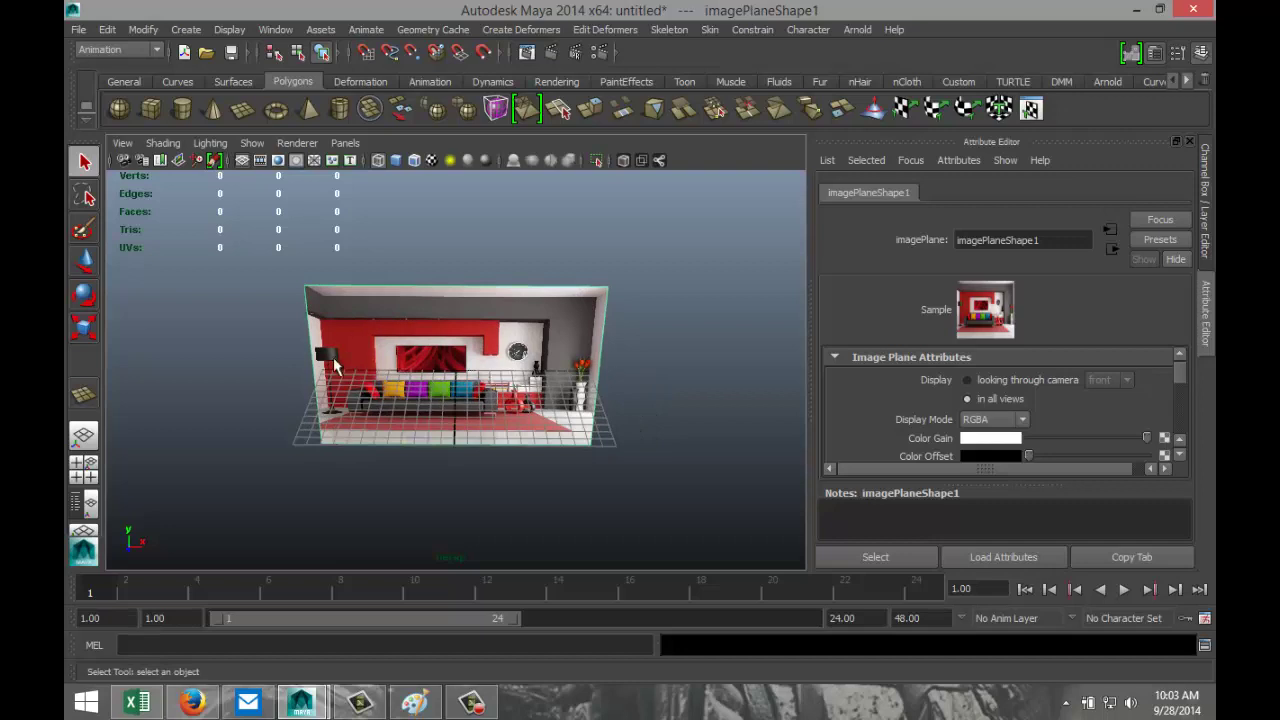
pyautogui.scroll(-2, 447, 375)
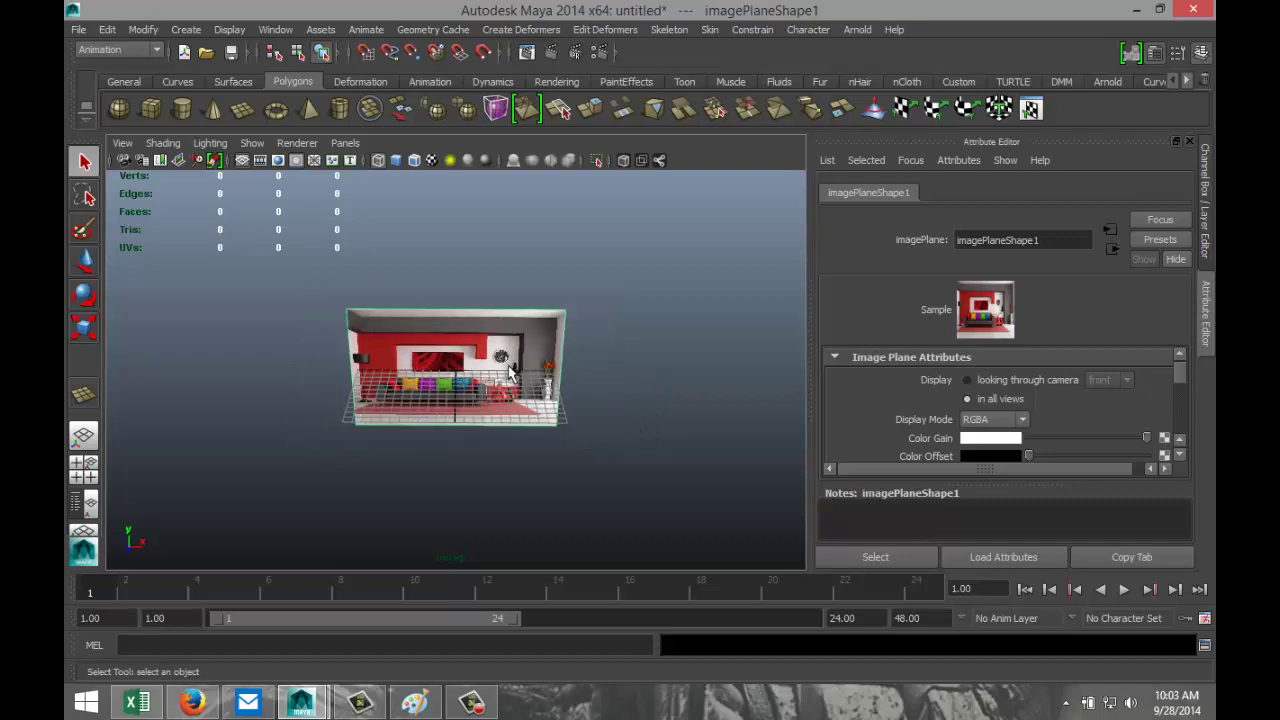
pyautogui.click(150, 108)
pyautogui.moveTo(343, 403)
pyautogui.mouseDown()
pyautogui.moveTo(540, 471)
pyautogui.moveTo(605, 567)
pyautogui.moveTo(597, 318)
pyautogui.mouseUp()
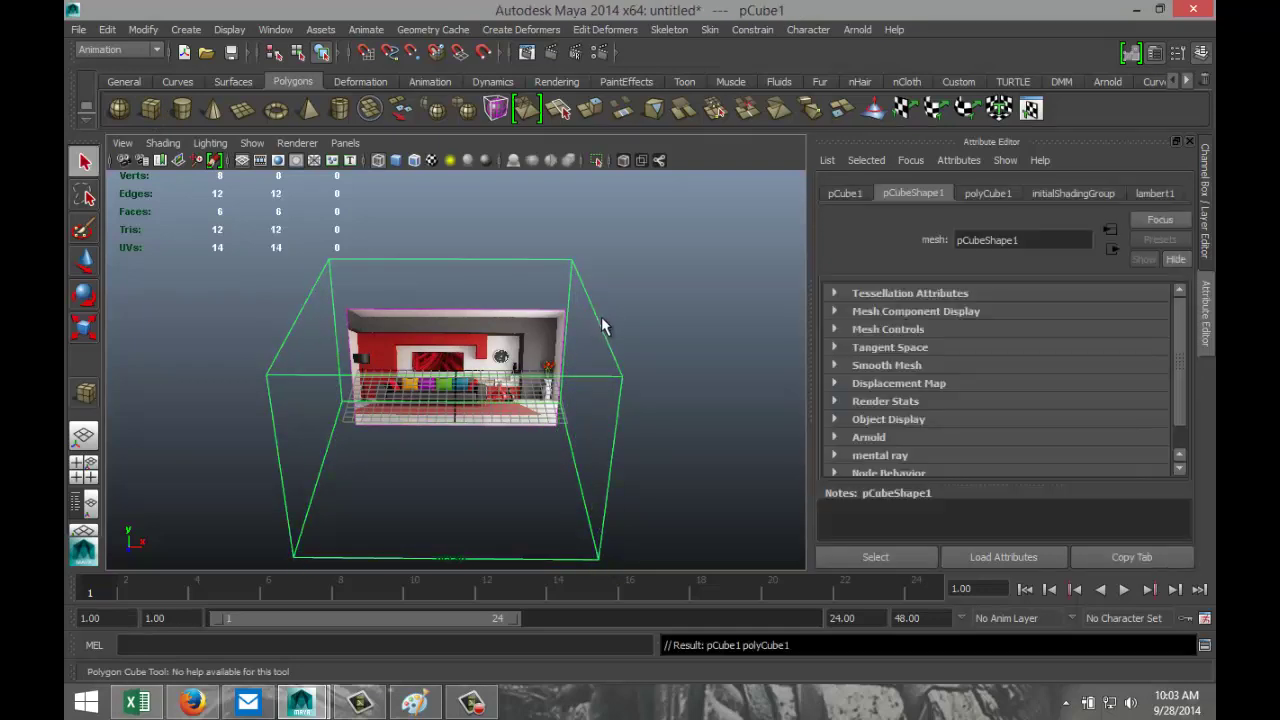
# Delete the cube's right, front and top faces, keeping the floor, left wall and back wall
pyautogui.keyDown('alt'); pyautogui.moveTo(667, 405); pyautogui.dragTo(580, 399); pyautogui.keyUp('alt')
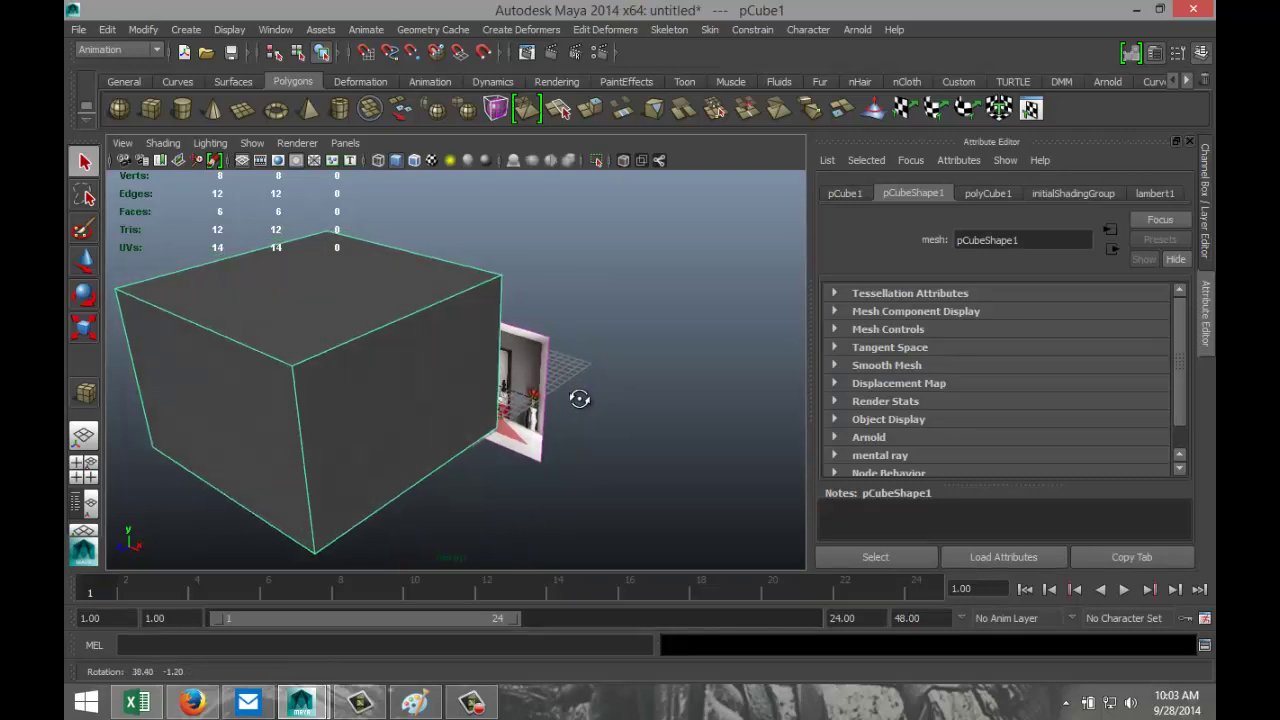
pyautogui.moveTo(385, 395); pyautogui.dragTo(391, 384, button='right')
pyautogui.click(394, 392)
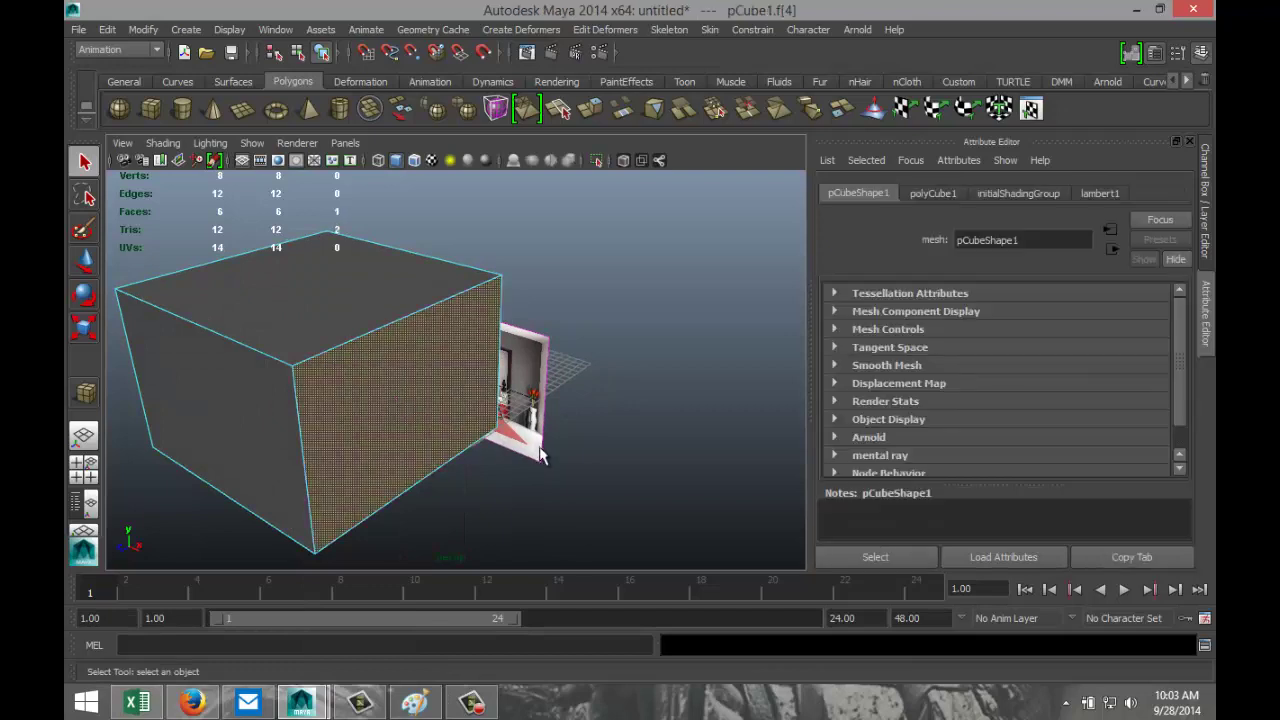
pyautogui.press('Delete')
pyautogui.click(252, 411)
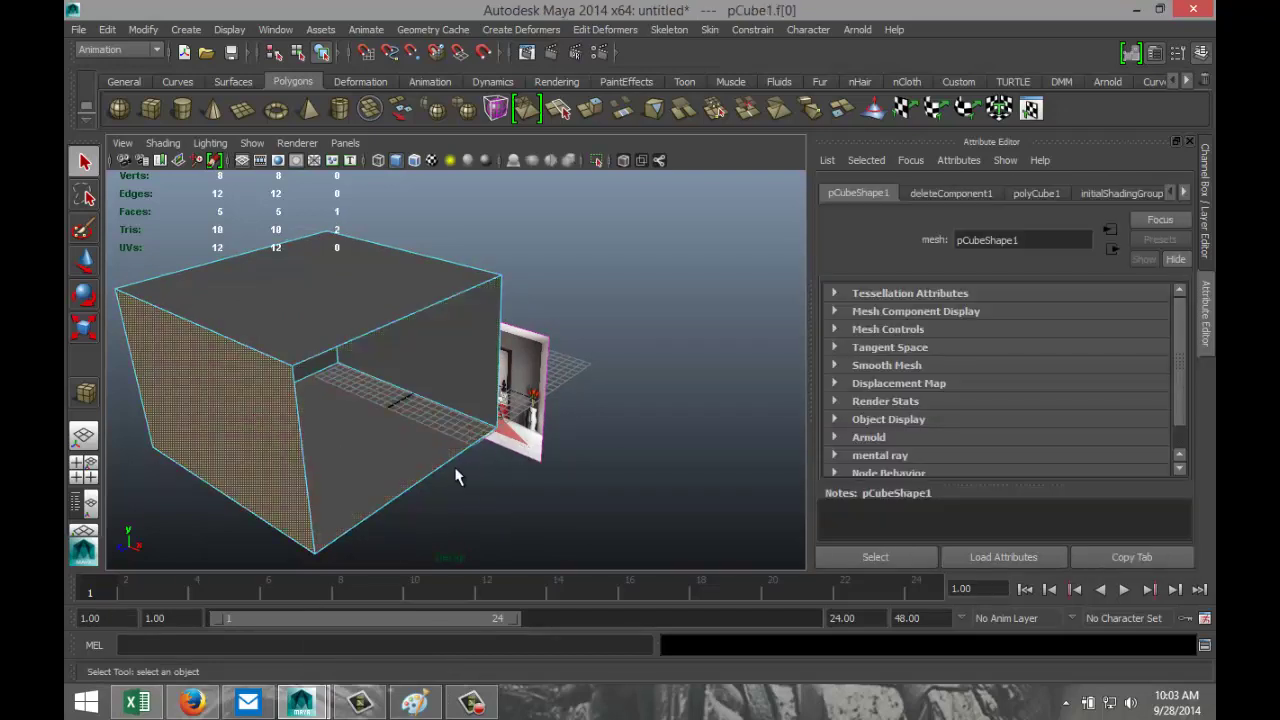
pyautogui.press('Delete')
pyautogui.click(348, 316)
pyautogui.press('Delete')
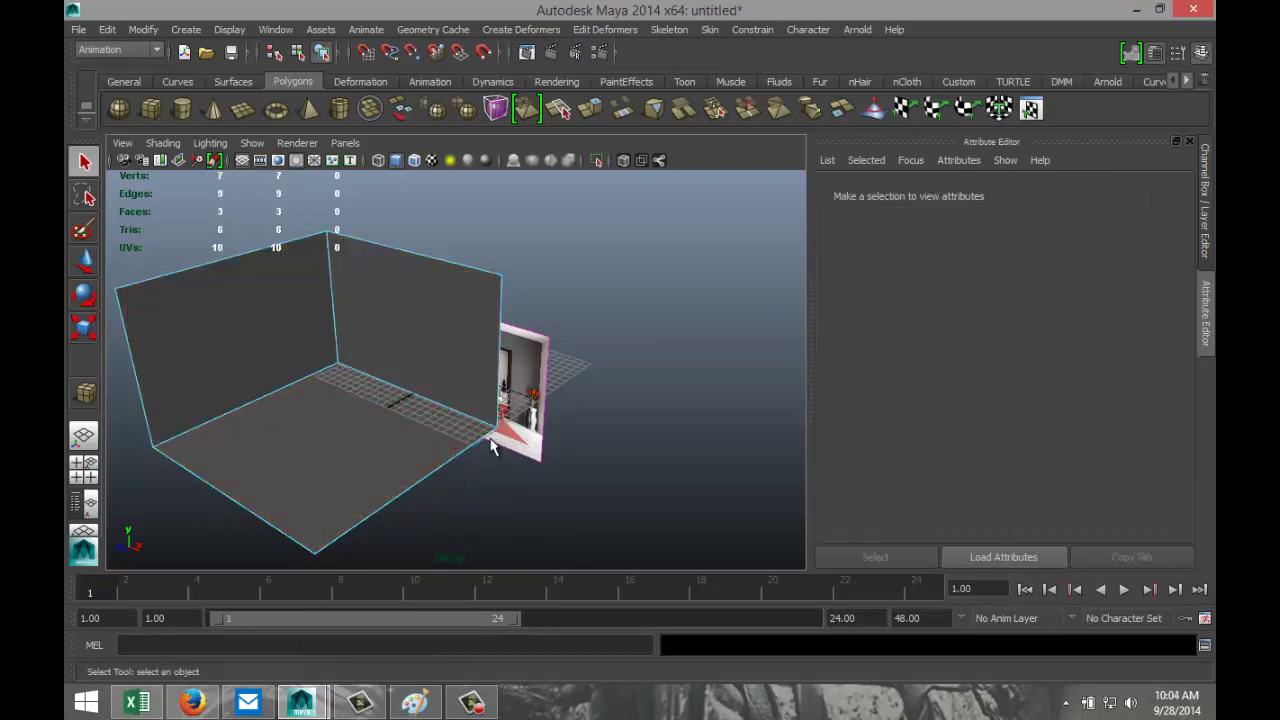
# Move the reference image plane about 23 cm along X so it stands beside the room
pyautogui.keyDown('alt'); pyautogui.moveTo(557, 497); pyautogui.dragTo(557, 412); pyautogui.keyUp('alt')
pyautogui.click(551, 391)
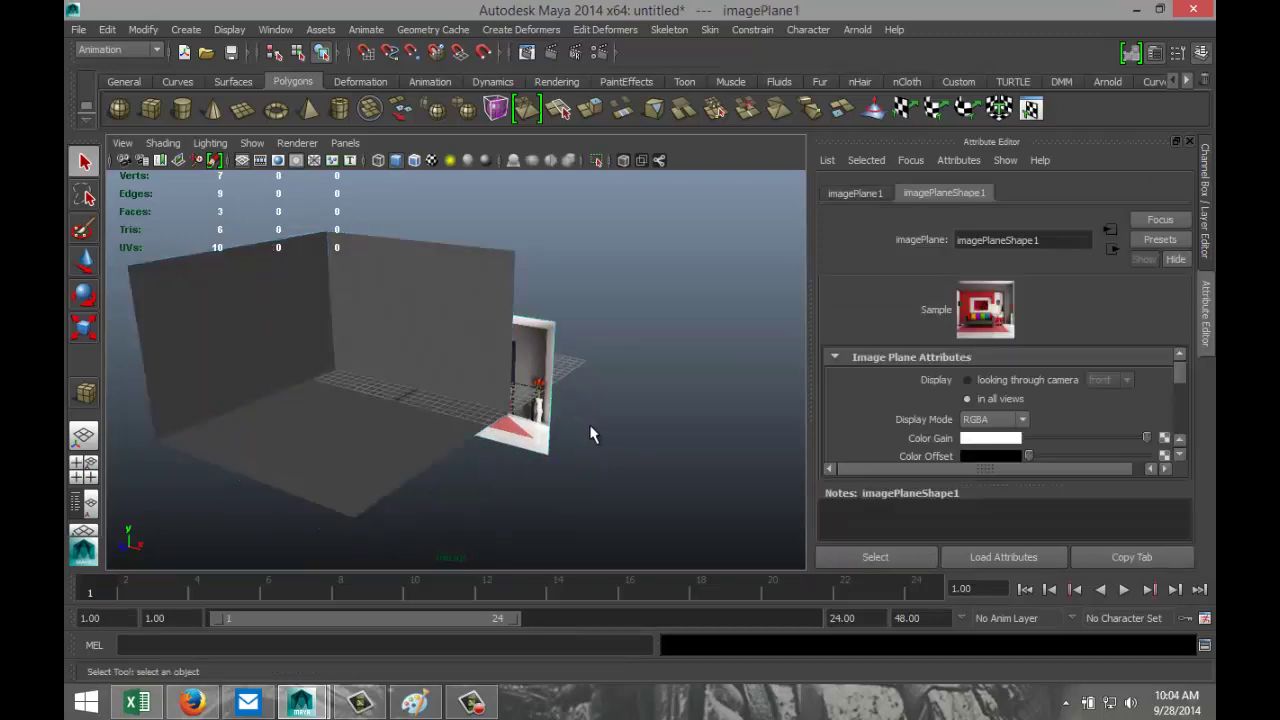
pyautogui.press('w')
pyautogui.moveTo(490, 378); pyautogui.dragTo(645, 450)
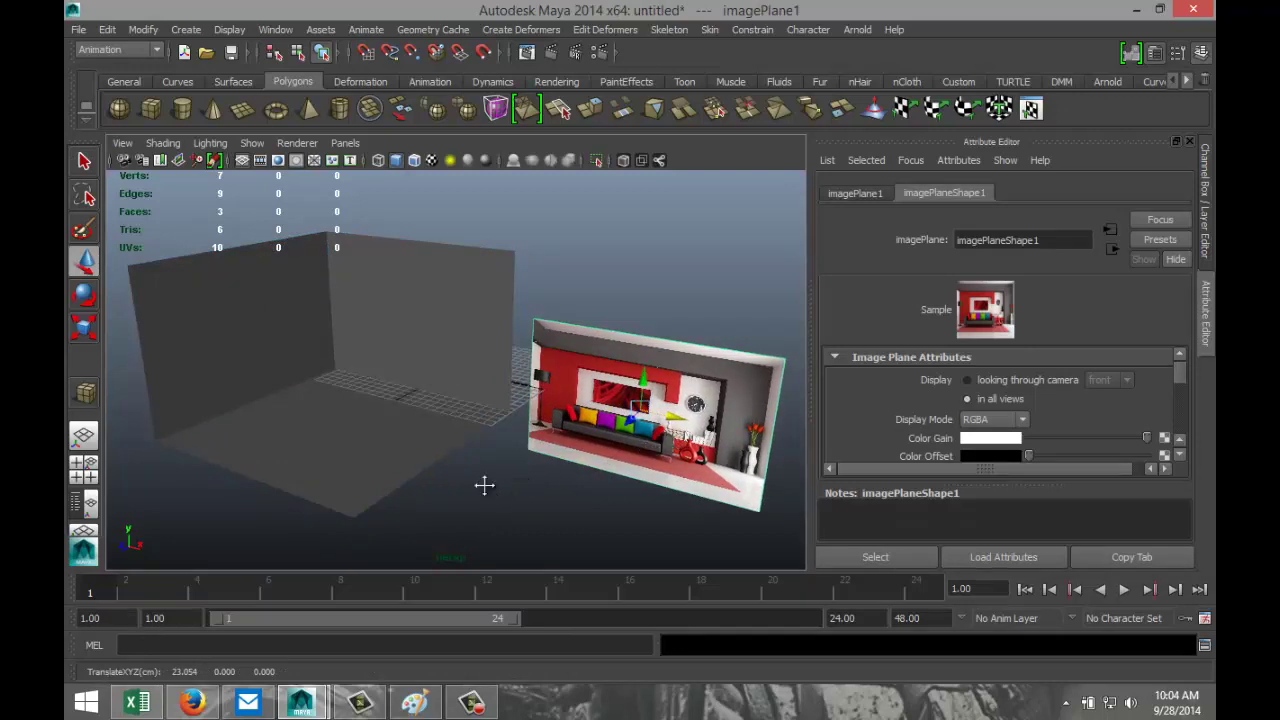
# Create a tall polygon box on the room floor near the right end of the back wall
pyautogui.keyDown('alt'); pyautogui.moveTo(484, 485); pyautogui.dragTo(469, 449); pyautogui.keyUp('alt')
pyautogui.scroll(5, 552, 434)
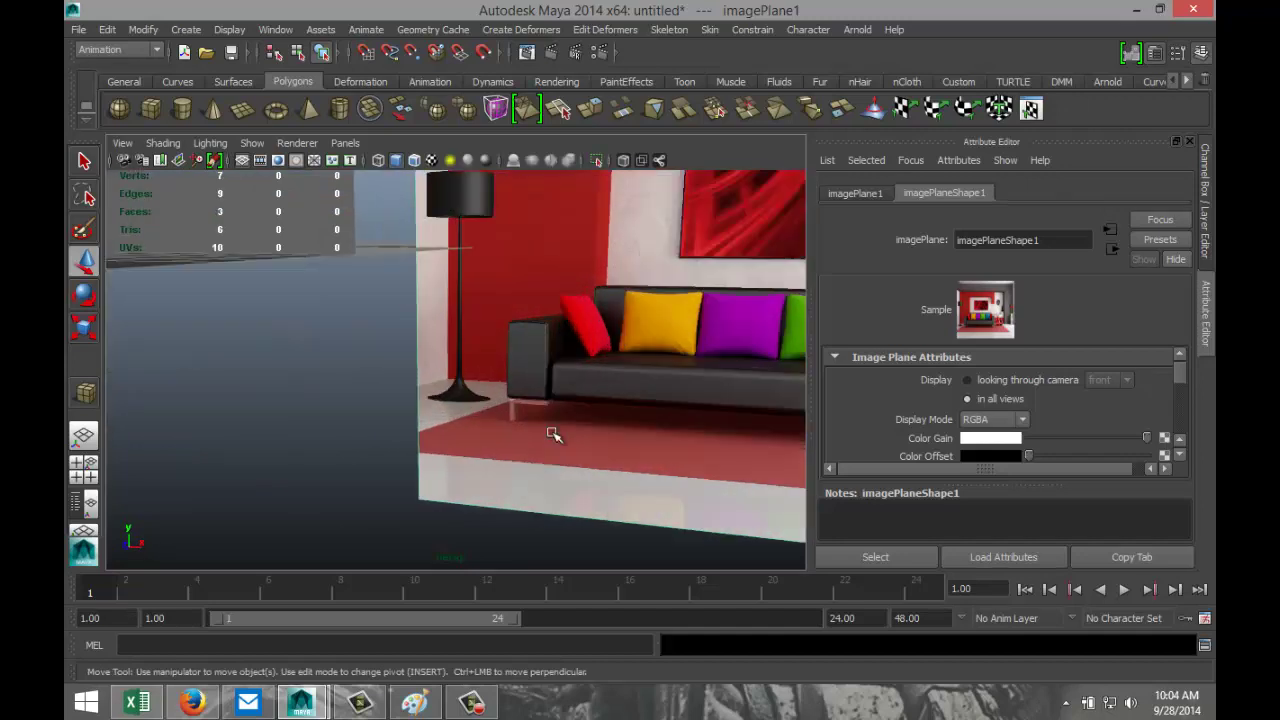
pyautogui.scroll(-4, 556, 434)
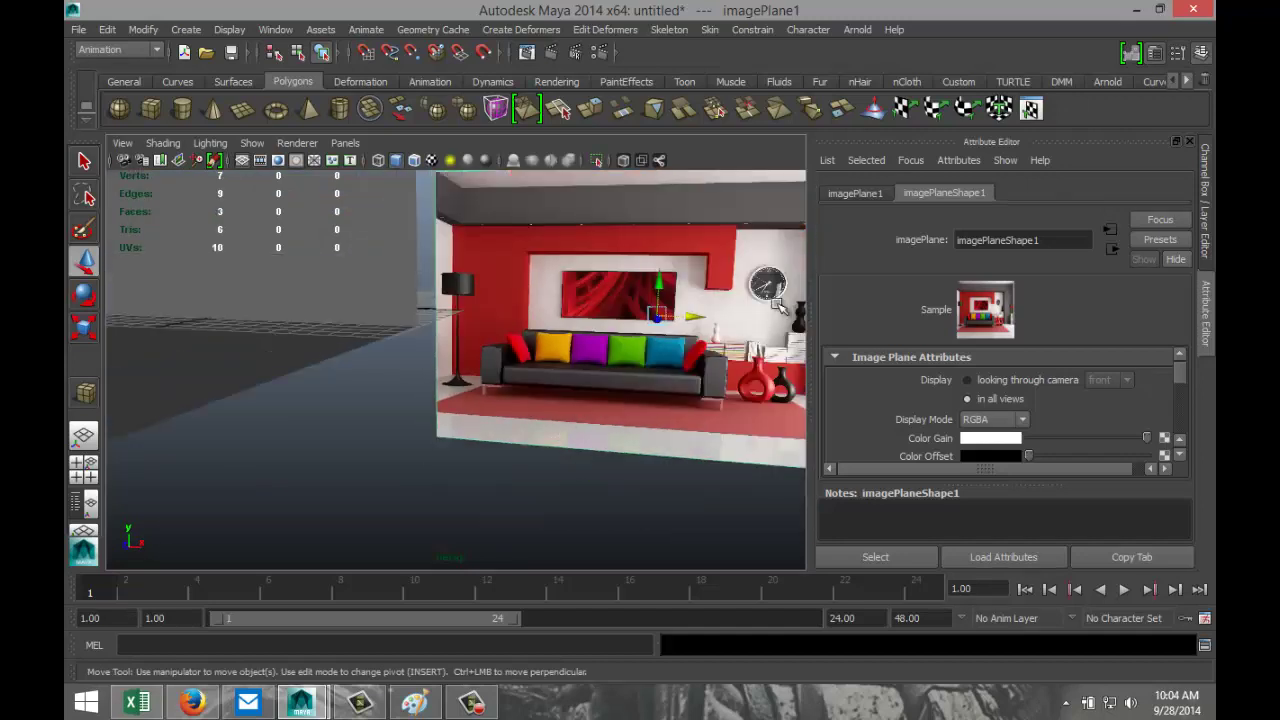
pyautogui.scroll(-2, 703, 306)
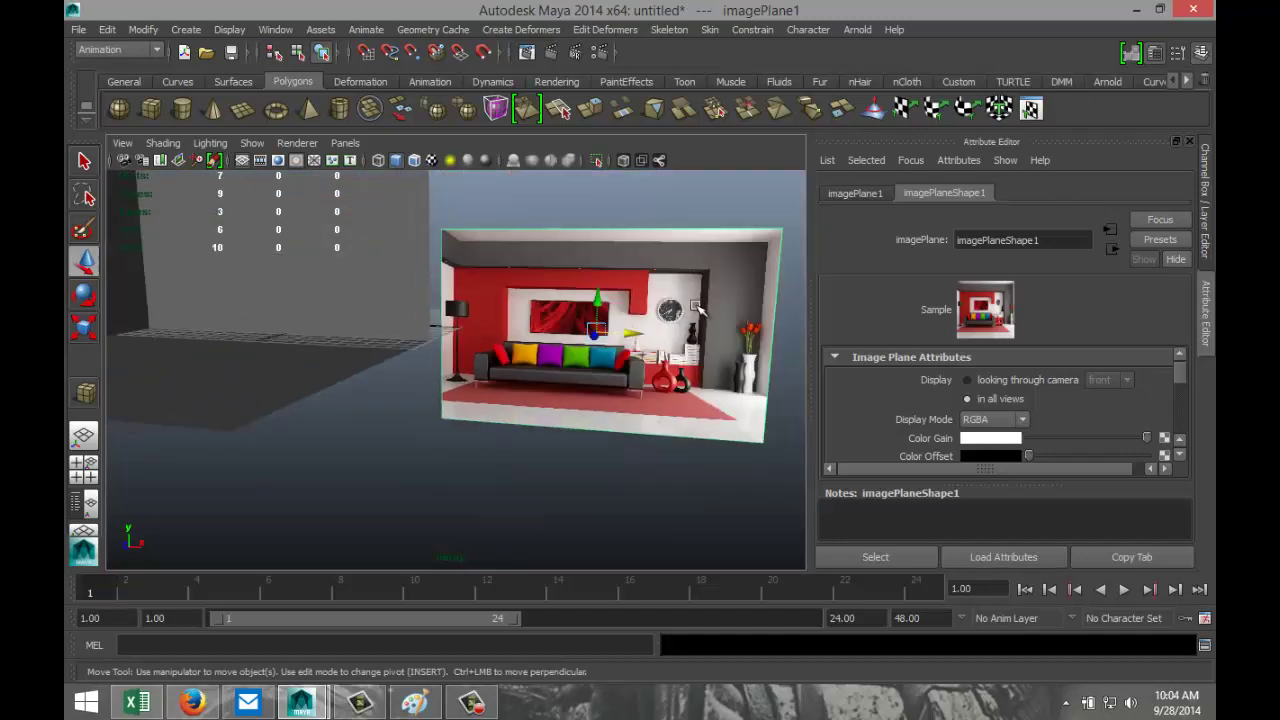
pyautogui.moveTo(498, 366)
pyautogui.keyDown('alt'); pyautogui.mouseDown()
pyautogui.moveTo(527, 365)
pyautogui.moveTo(502, 379)
pyautogui.mouseUp(); pyautogui.keyUp('alt')
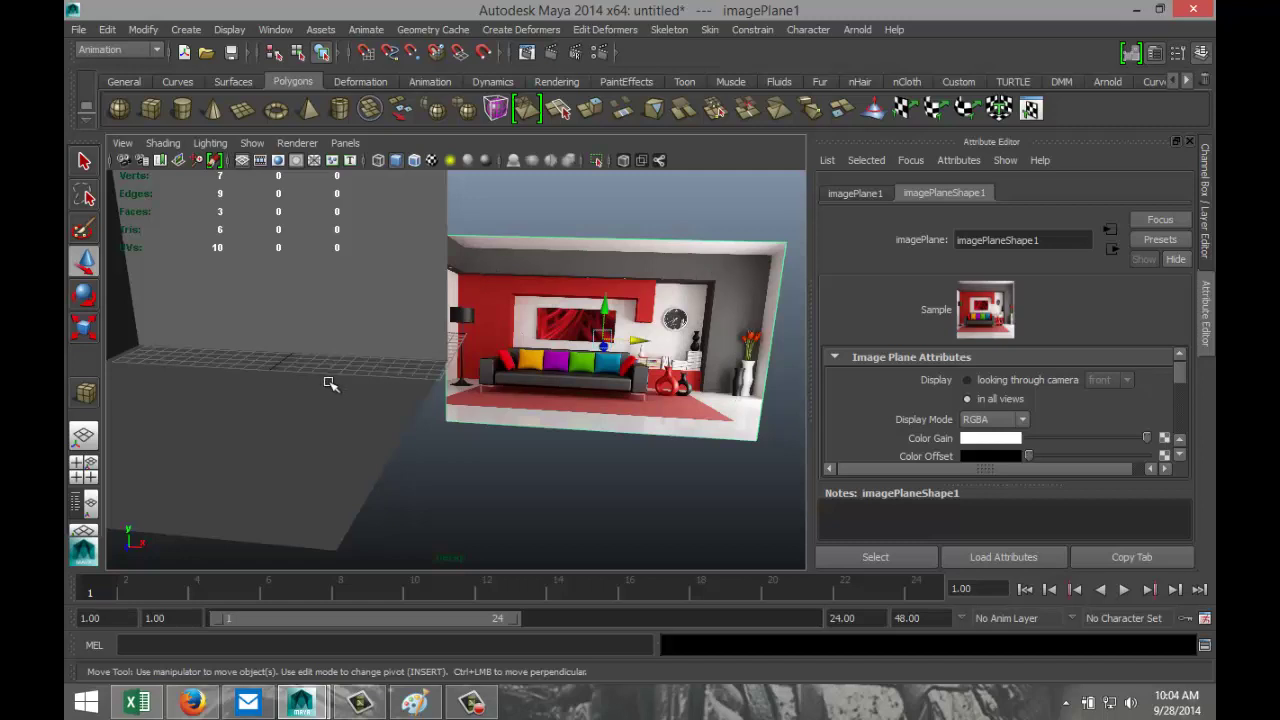
pyautogui.scroll(-2, 330, 384)
pyautogui.click(151, 118)
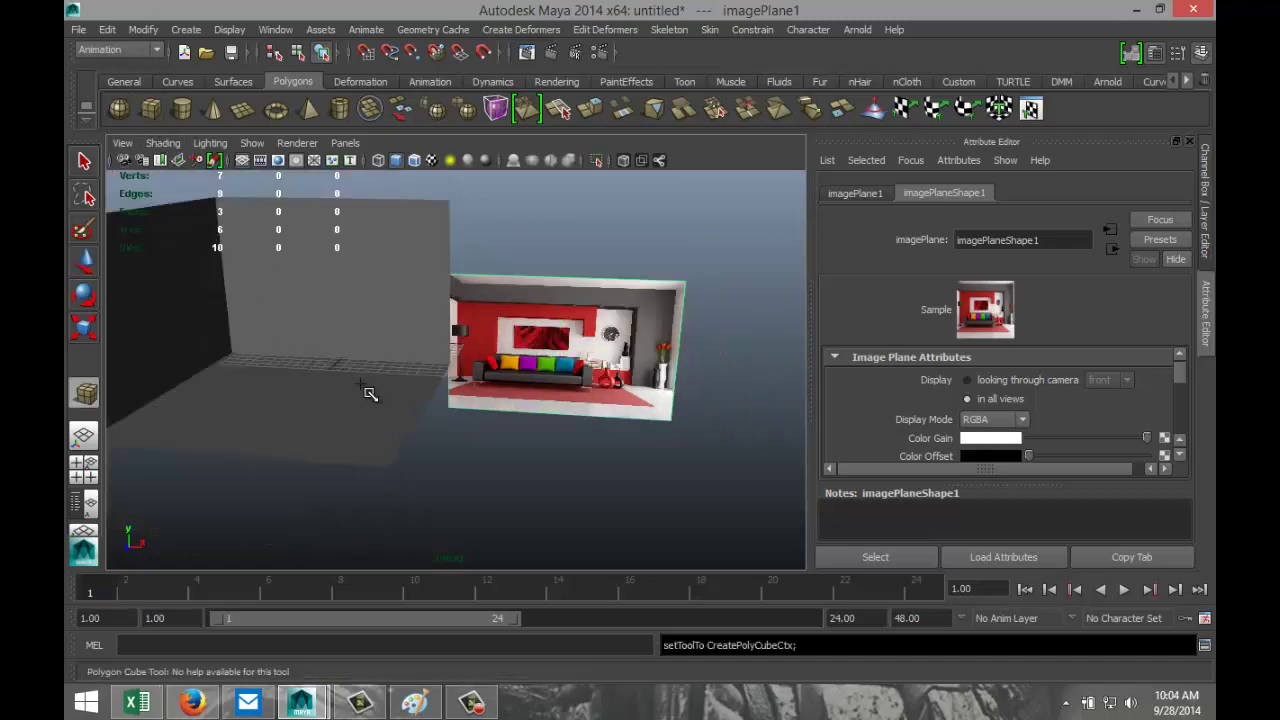
pyautogui.moveTo(362, 388); pyautogui.dragTo(410, 242)
# Move the tall box back against the back wall and scale its depth to about 0.61
pyautogui.press('w')
pyautogui.keyDown('alt'); pyautogui.moveTo(529, 434); pyautogui.dragTo(428, 461); pyautogui.keyUp('alt')
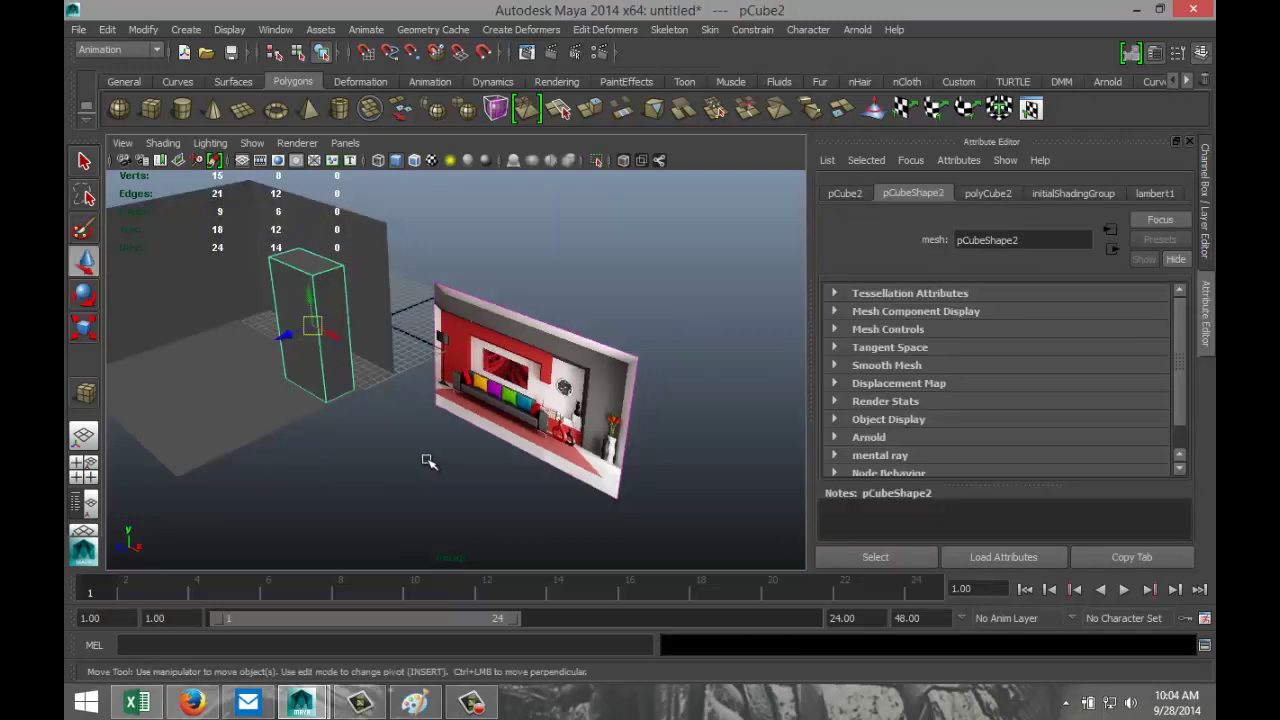
pyautogui.moveTo(285, 336); pyautogui.dragTo(328, 331)
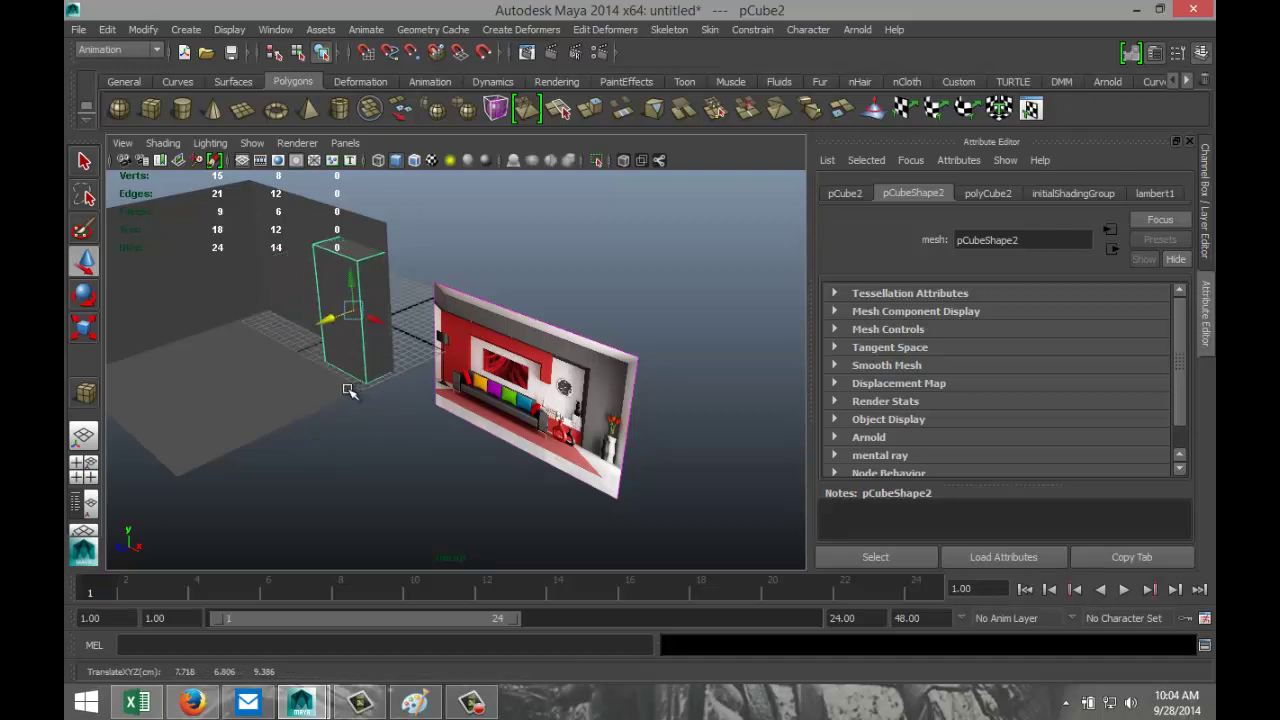
pyautogui.press('r')
pyautogui.moveTo(320, 325); pyautogui.dragTo(332, 321)
pyautogui.press('w')
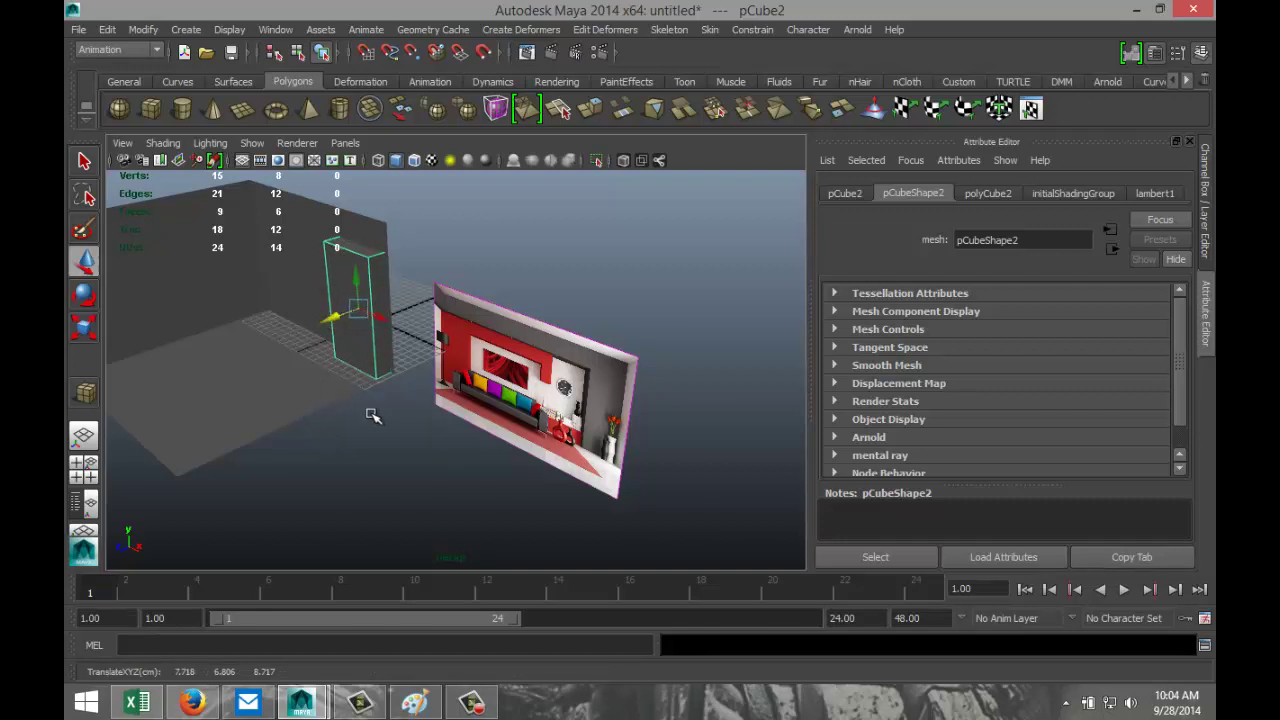
# Stretch the tall box vertically and move its pivot down to its base
pyautogui.press('r')
pyautogui.moveTo(354, 273); pyautogui.dragTo(357, 262)
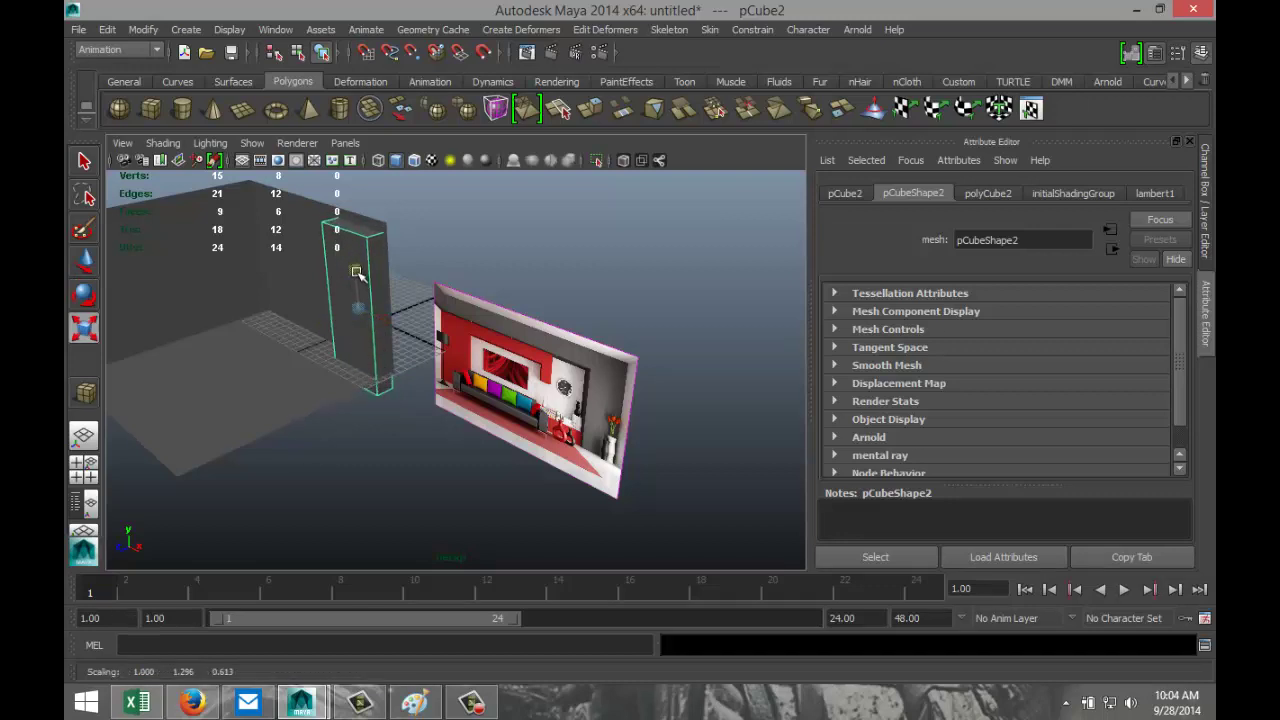
pyautogui.keyDown('alt'); pyautogui.moveTo(411, 419); pyautogui.dragTo(386, 395); pyautogui.keyUp('alt')
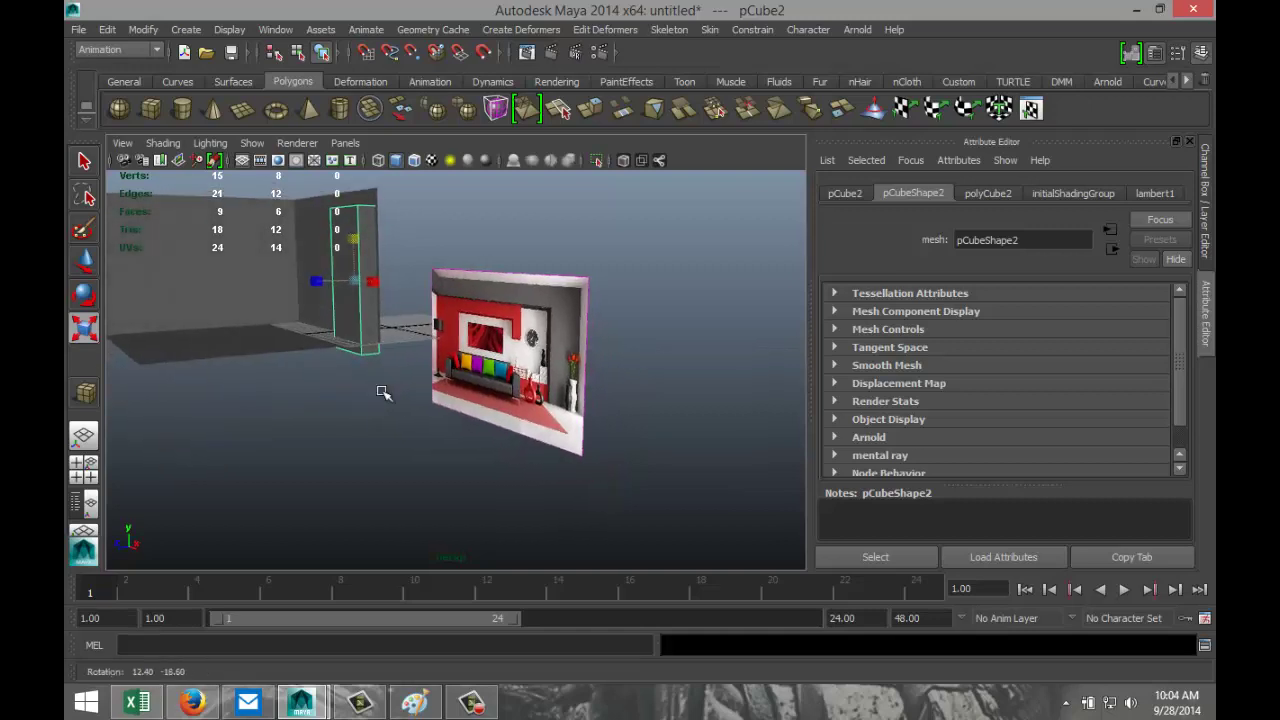
pyautogui.press('Insert')
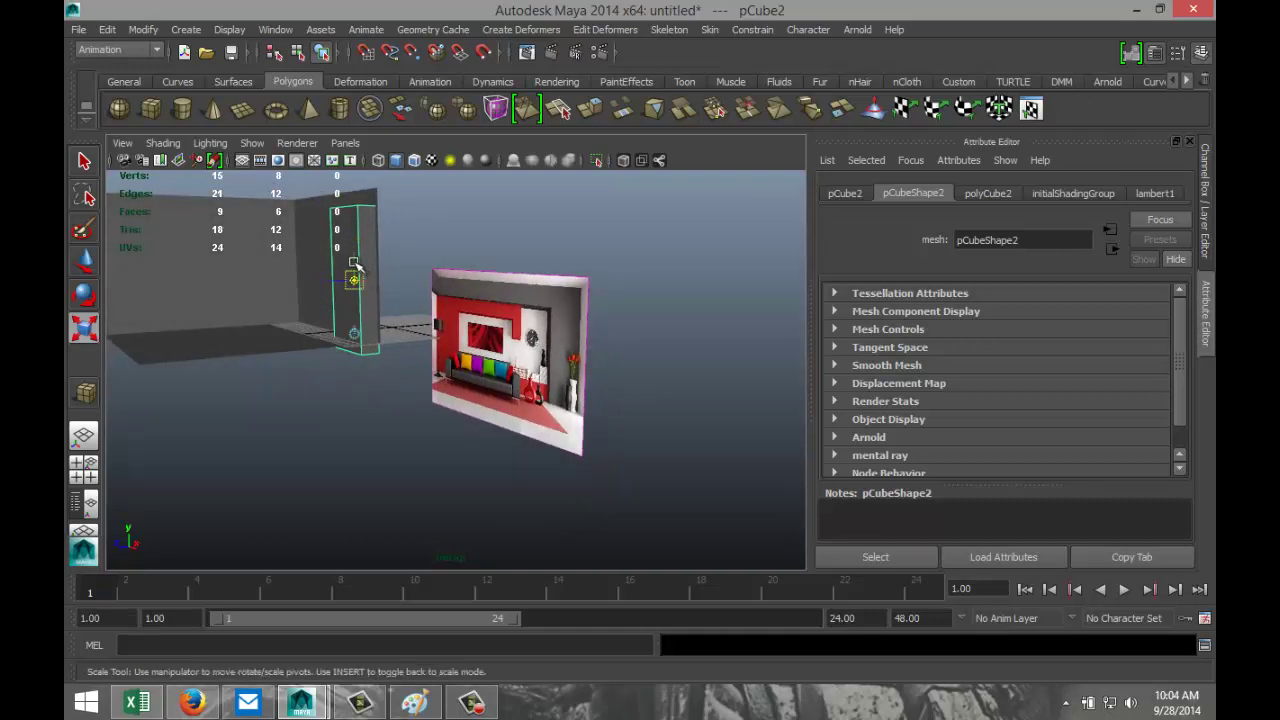
pyautogui.moveTo(356, 262); pyautogui.dragTo(370, 333)
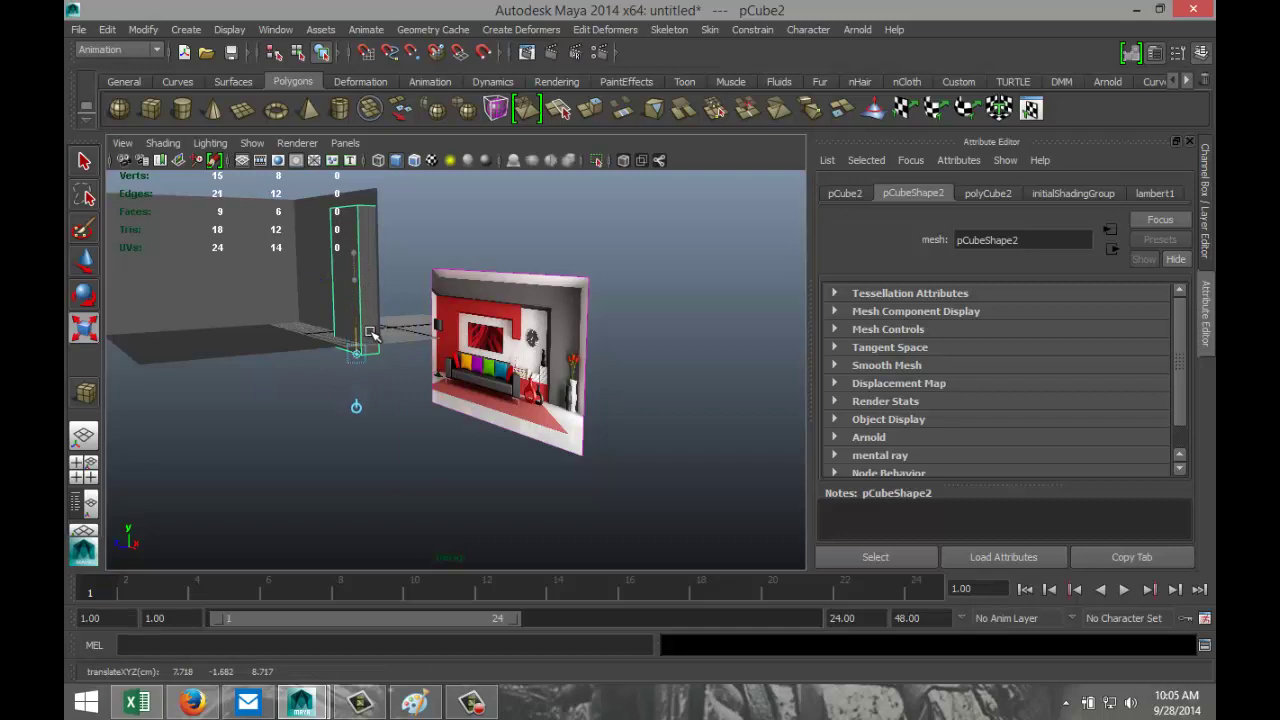
# Raise the tall box to floor level and scale its height to about 1.25 to reach near the wall top
pyautogui.press('w')
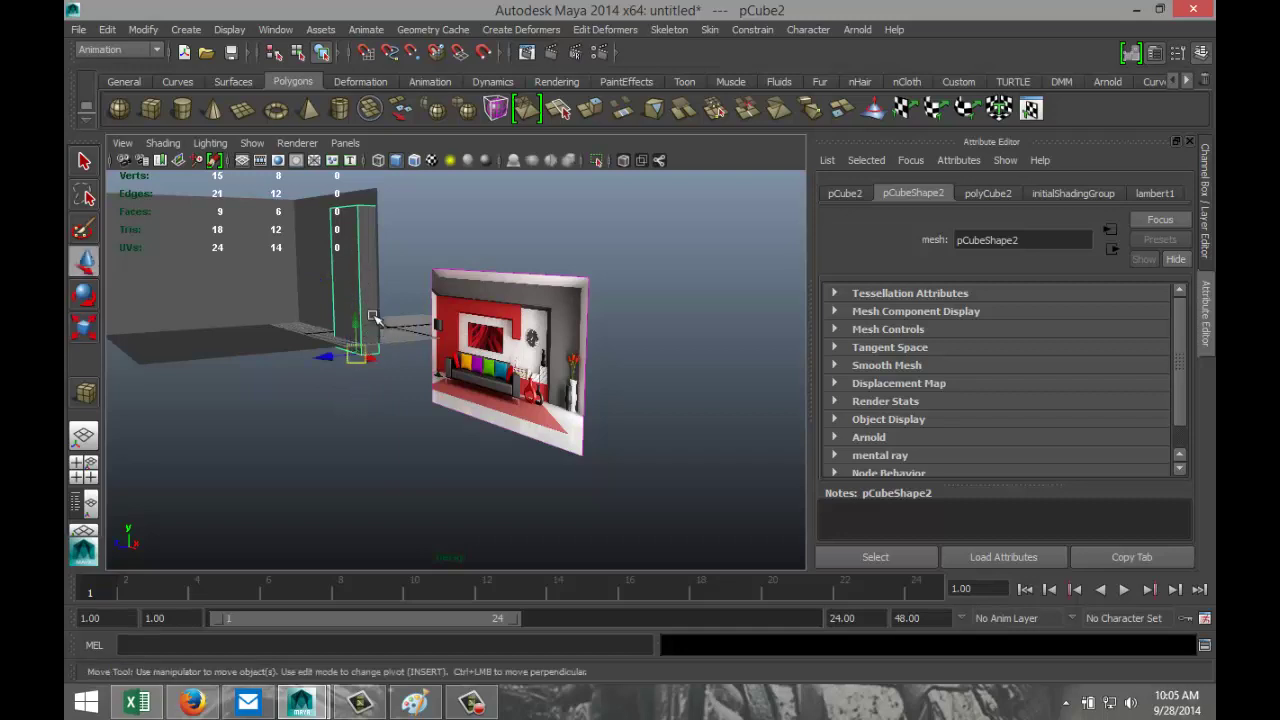
pyautogui.moveTo(358, 326); pyautogui.dragTo(360, 315)
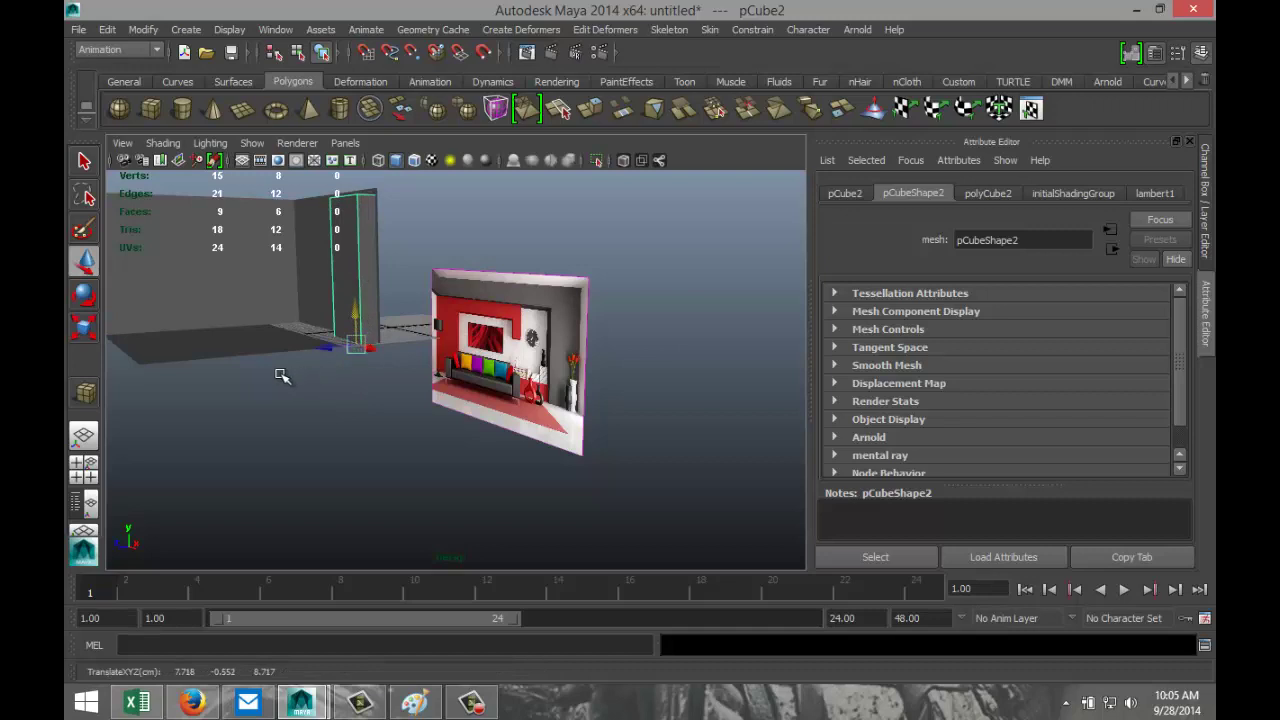
pyautogui.keyDown('alt'); pyautogui.moveTo(275, 383); pyautogui.dragTo(391, 472); pyautogui.keyUp('alt')
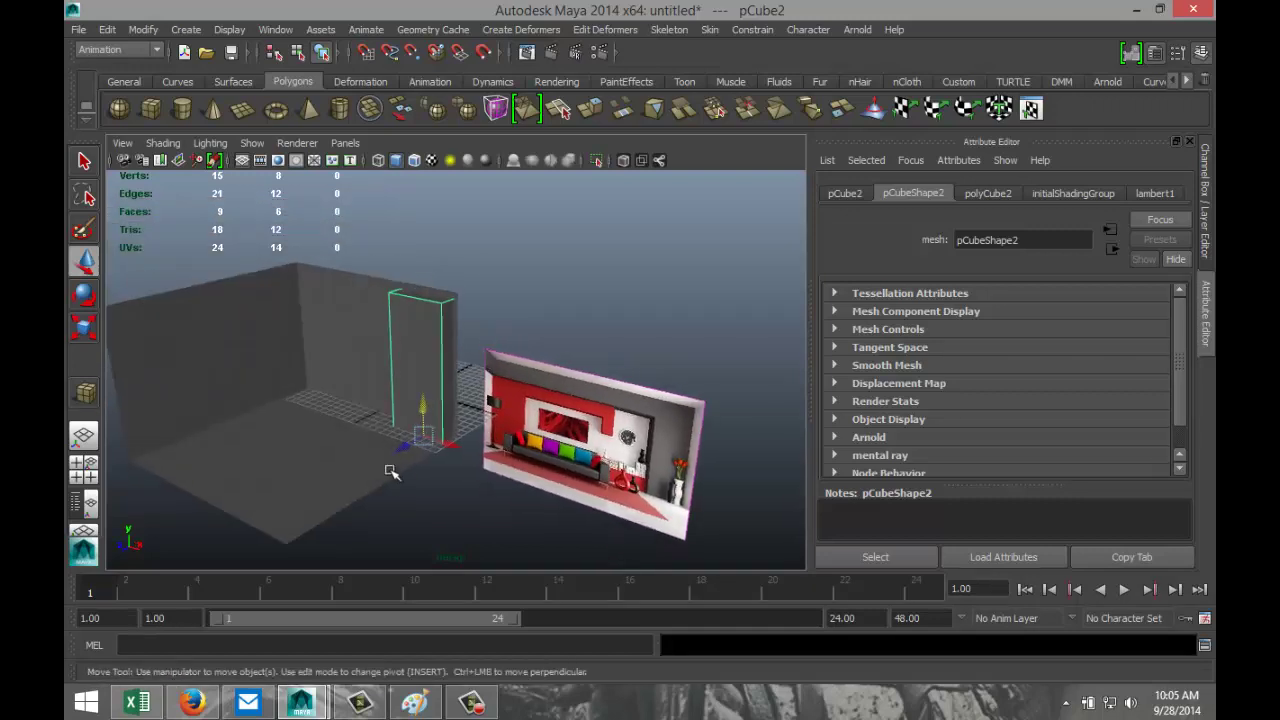
pyautogui.press('r')
pyautogui.moveTo(427, 399); pyautogui.dragTo(428, 397)
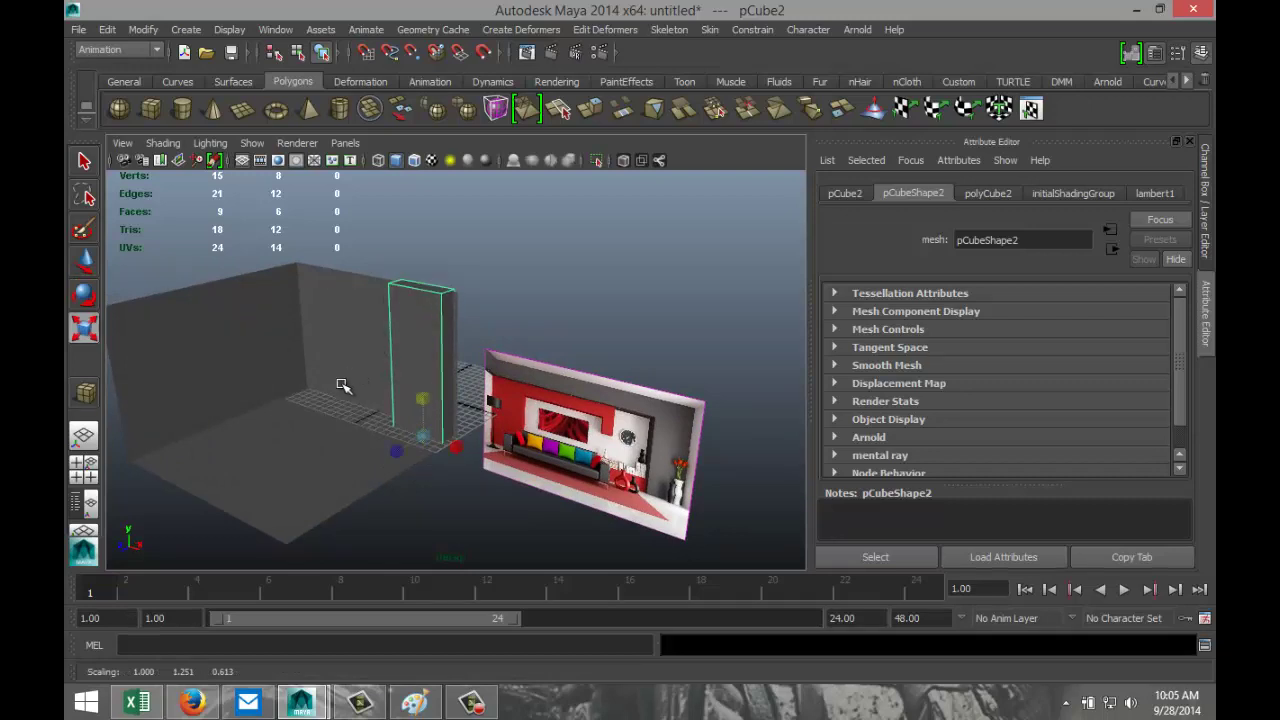
pyautogui.keyDown('alt'); pyautogui.moveTo(277, 420); pyautogui.dragTo(358, 419); pyautogui.keyUp('alt')
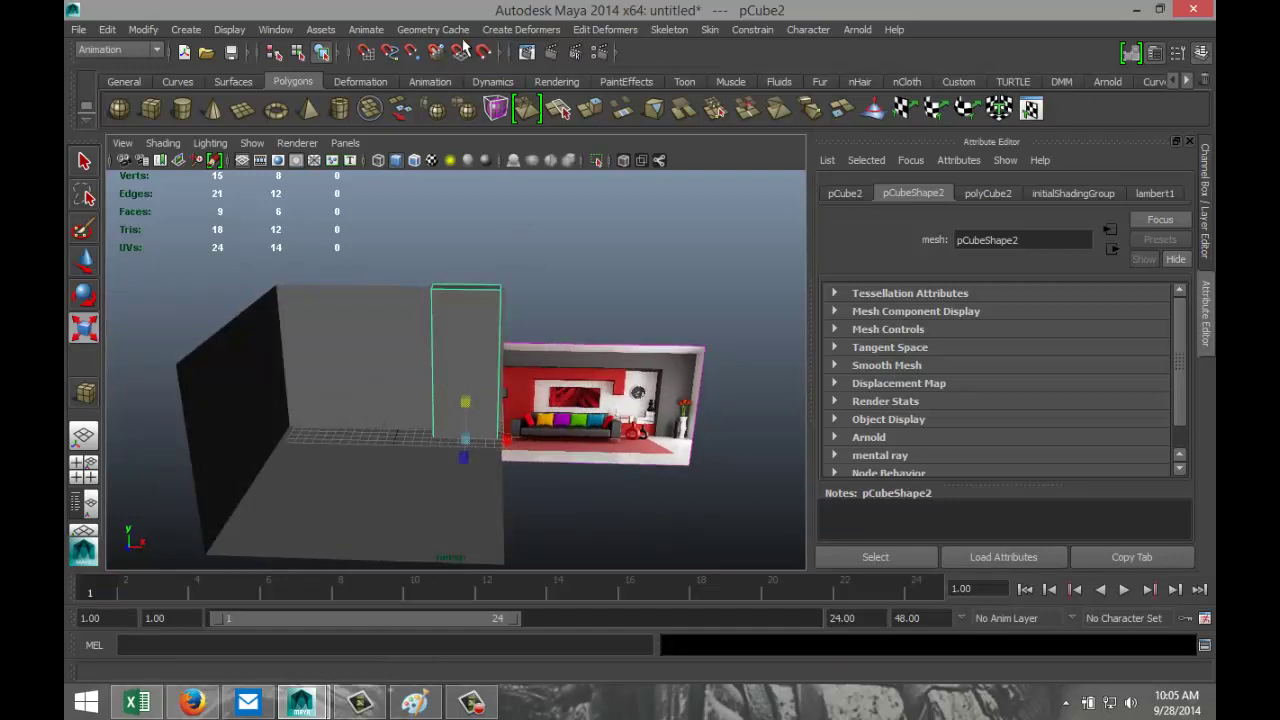
# Insert a horizontal edge loop around the tall box a short distance below its top
pyautogui.click(153, 48)
pyautogui.click(143, 74)
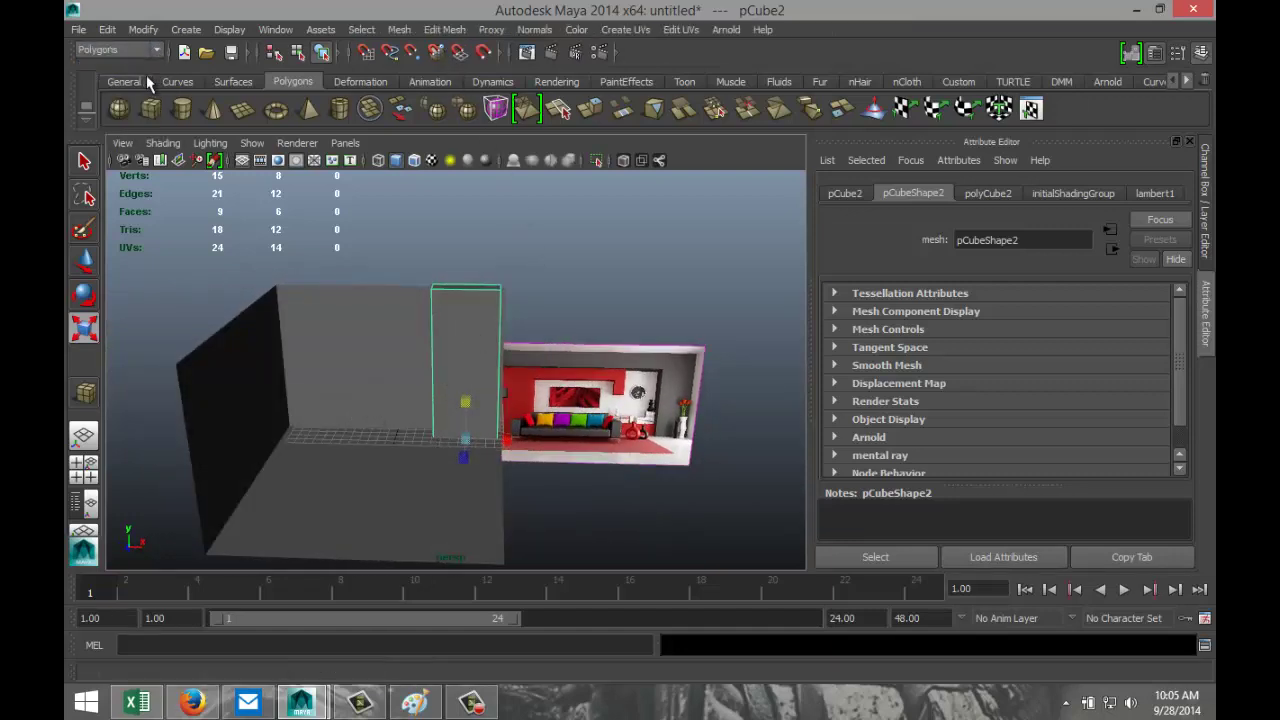
pyautogui.click(446, 30)
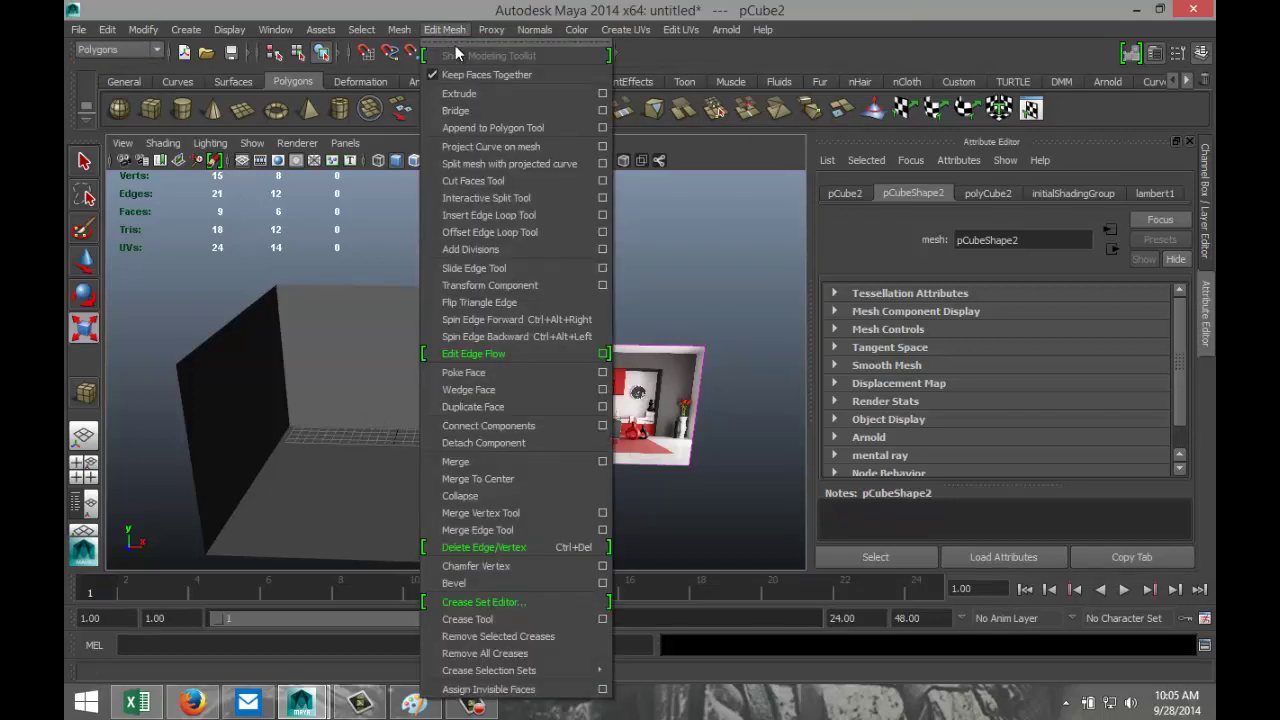
pyautogui.click(502, 215)
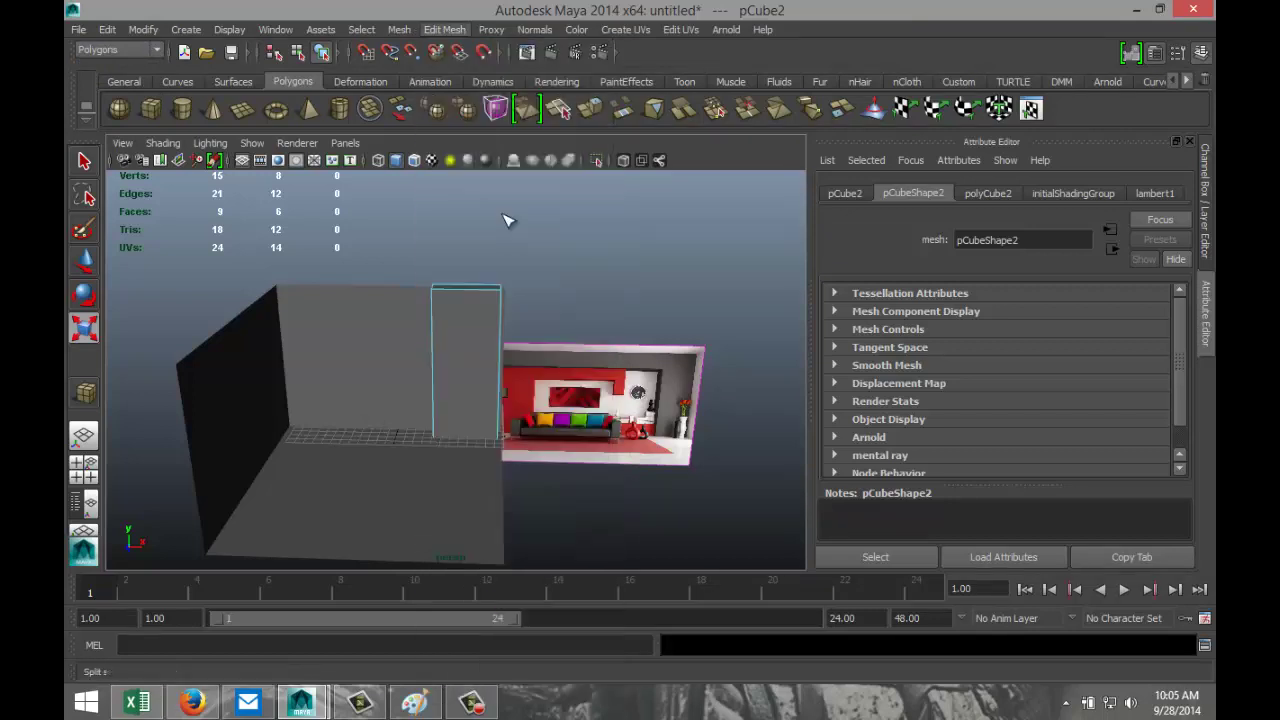
pyautogui.keyDown('alt'); pyautogui.moveTo(571, 491); pyautogui.dragTo(594, 476); pyautogui.keyUp('alt')
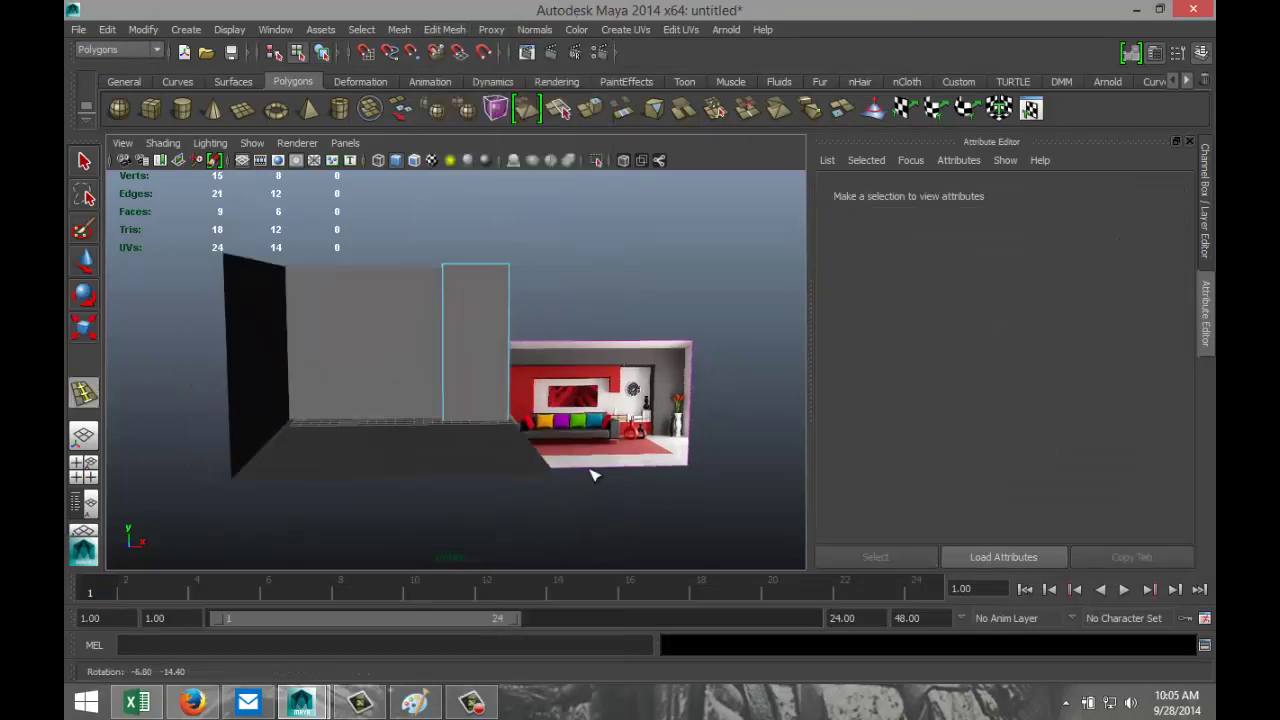
pyautogui.click(512, 293)
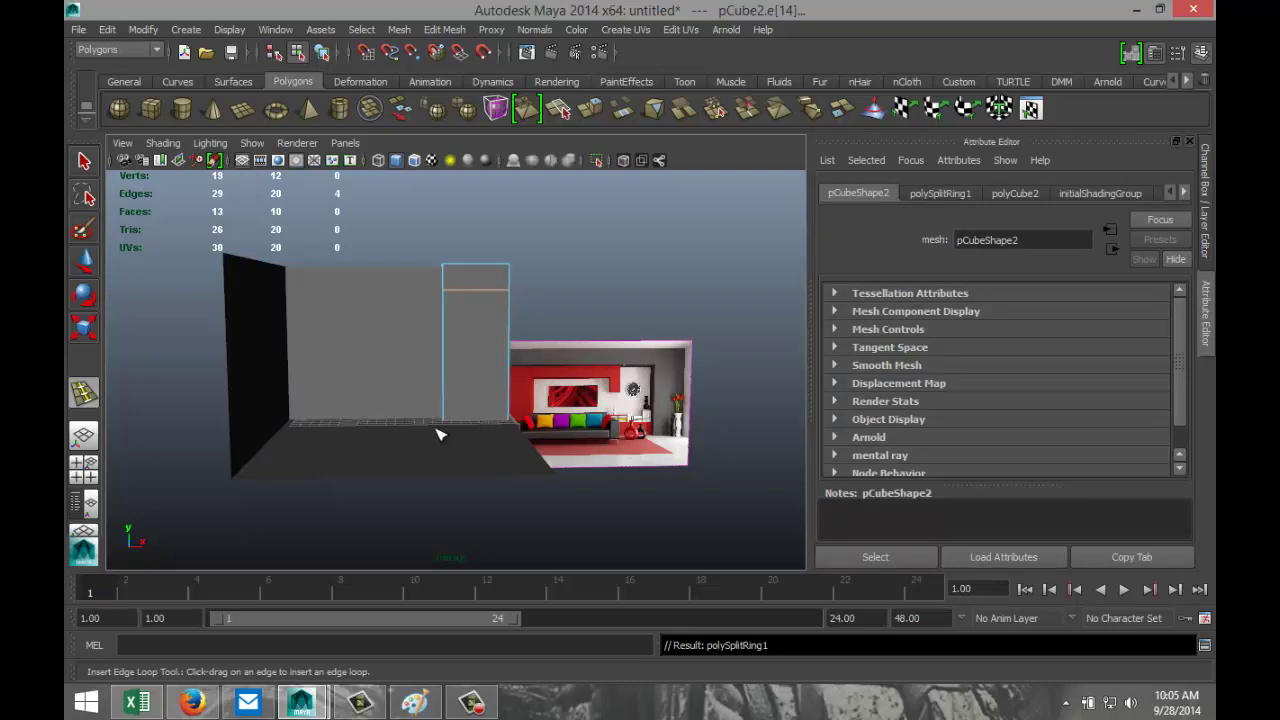
pyautogui.press('q')
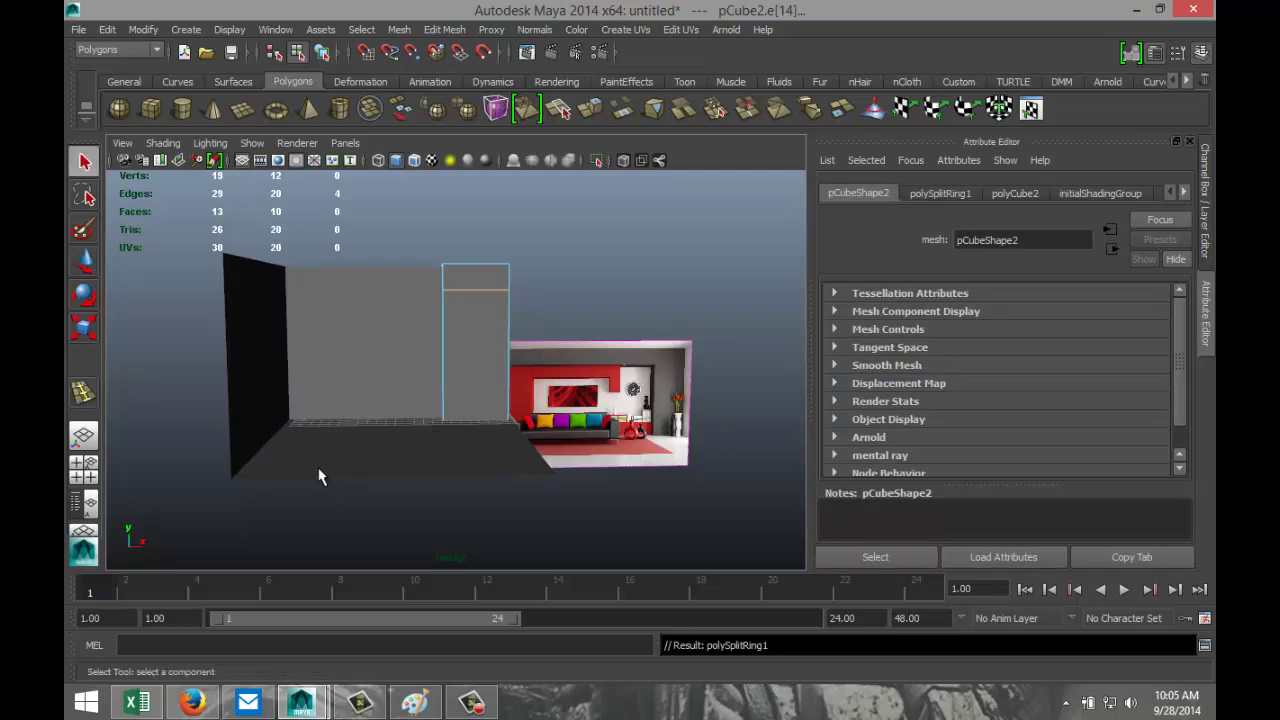
# Extrude the tall box's upper inner side face along the back wall to X about -12.79, reaching the side wall
pyautogui.keyDown('alt'); pyautogui.moveTo(278, 458); pyautogui.dragTo(349, 477); pyautogui.keyUp('alt')
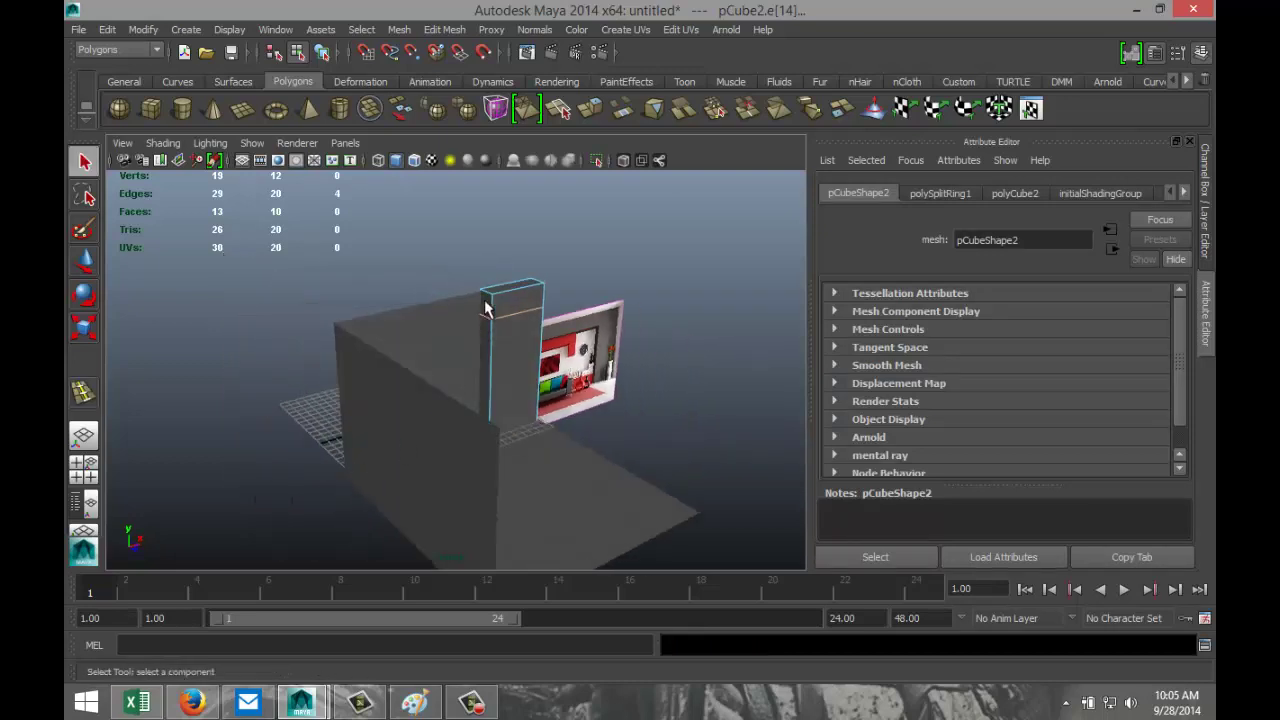
pyautogui.moveTo(484, 308); pyautogui.dragTo(487, 348, button='right')
pyautogui.click(495, 320)
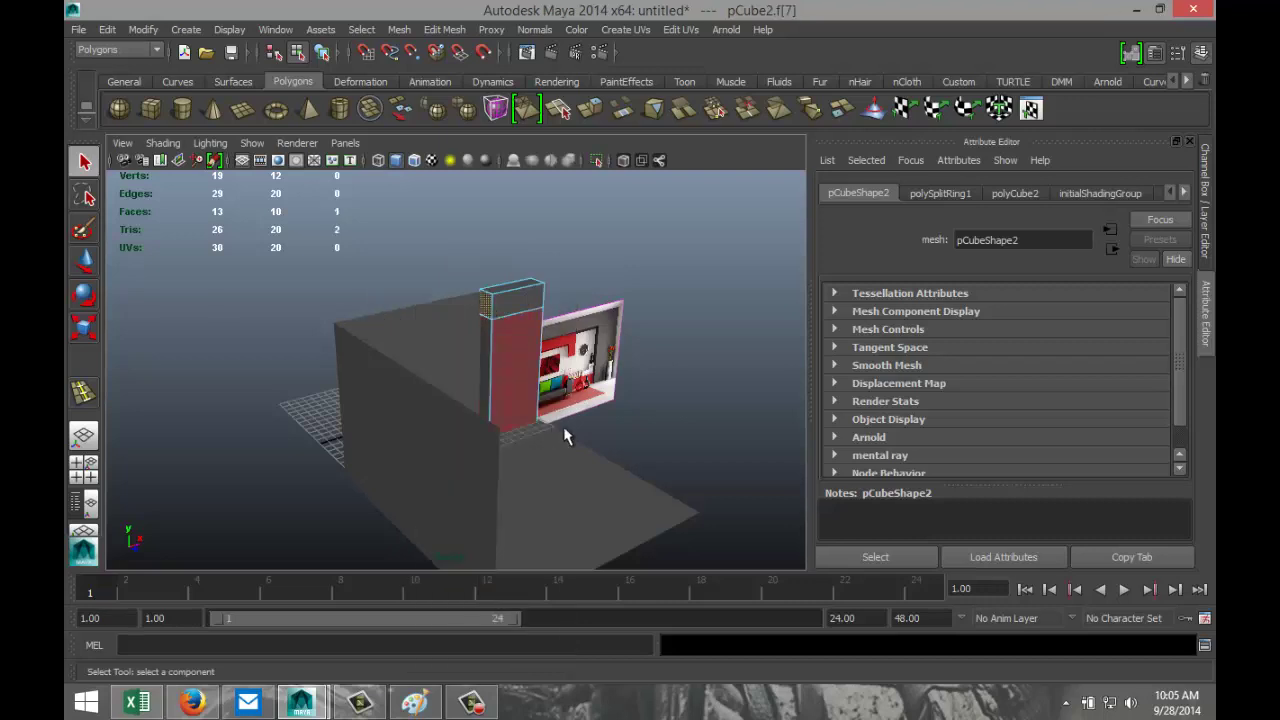
pyautogui.click(444, 29)
pyautogui.click(479, 93)
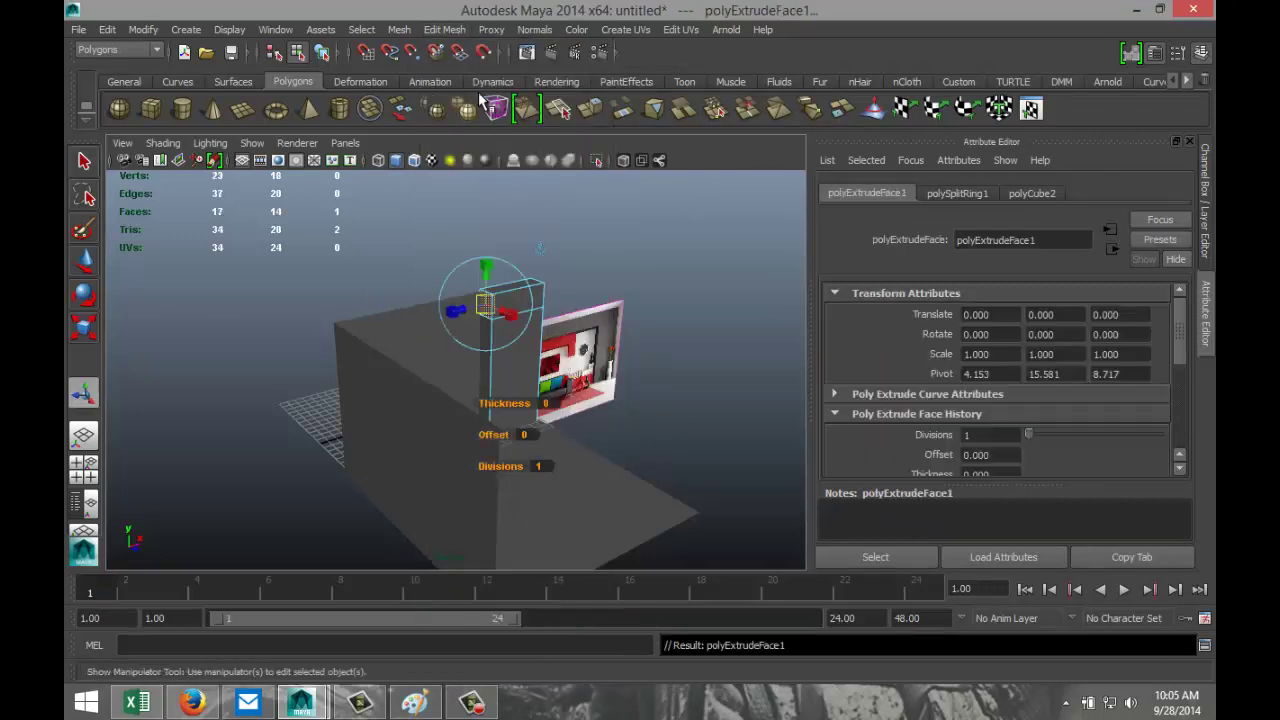
pyautogui.keyDown('alt'); pyautogui.moveTo(638, 417); pyautogui.dragTo(563, 435); pyautogui.keyUp('alt')
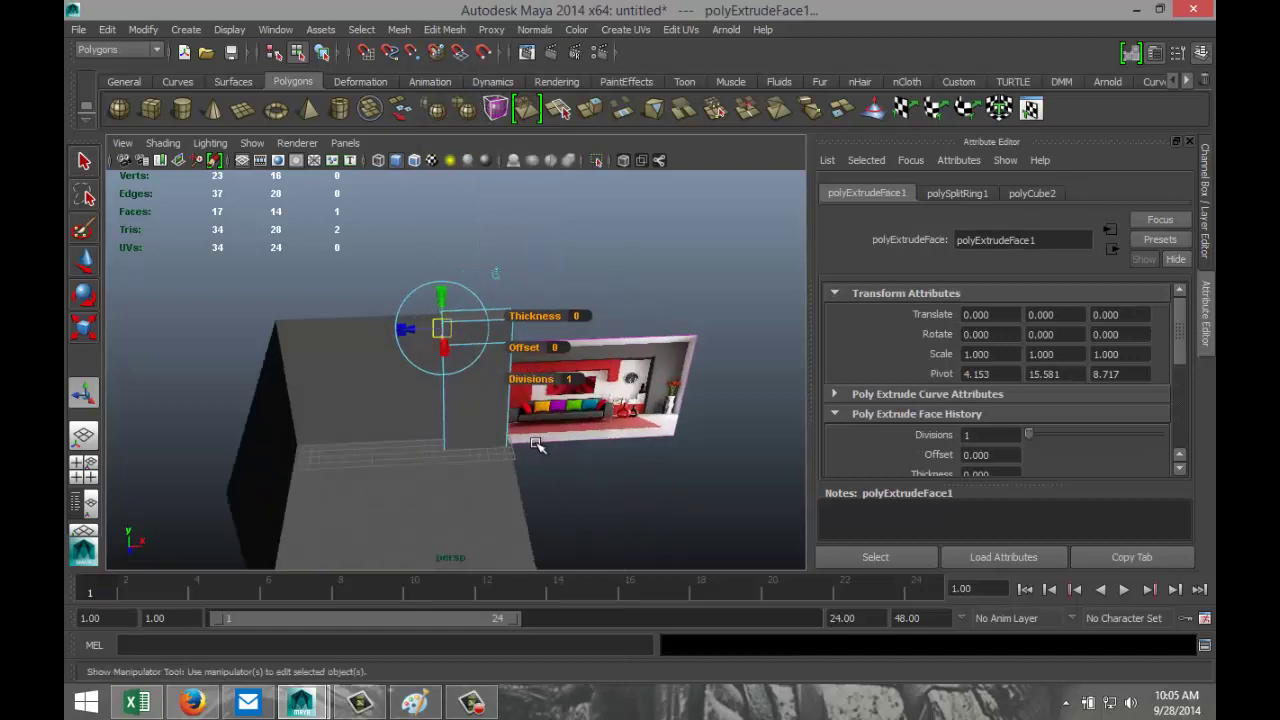
pyautogui.press('w')
pyautogui.moveTo(479, 330); pyautogui.dragTo(314, 363)
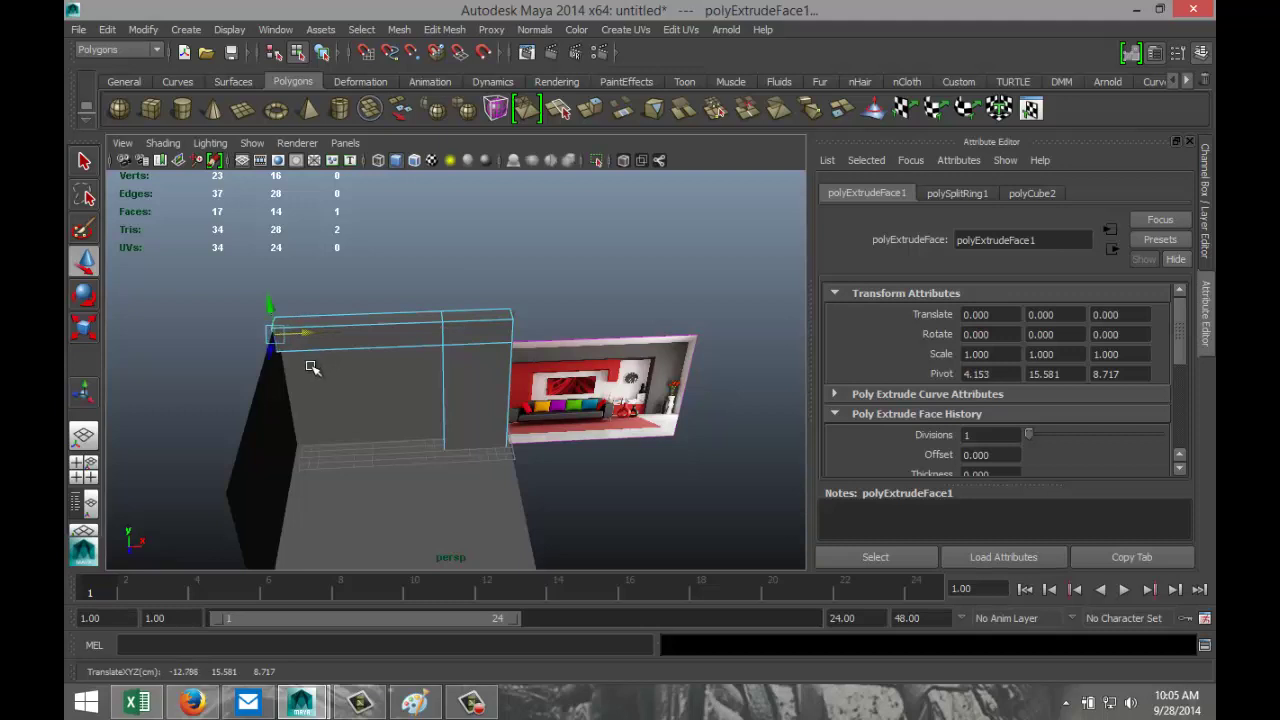
pyautogui.keyDown('alt'); pyautogui.moveTo(369, 446); pyautogui.dragTo(282, 401); pyautogui.keyUp('alt')
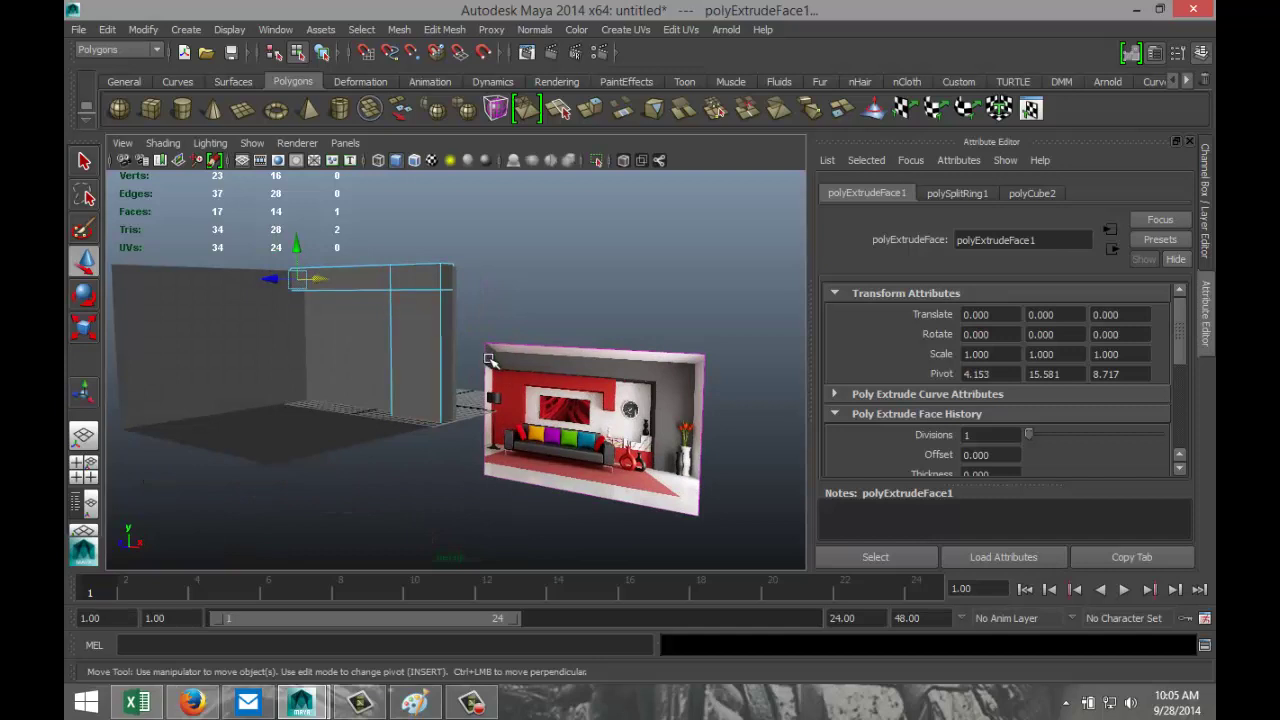
pyautogui.keyDown('alt'); pyautogui.moveTo(405, 480); pyautogui.dragTo(445, 495); pyautogui.keyUp('alt')
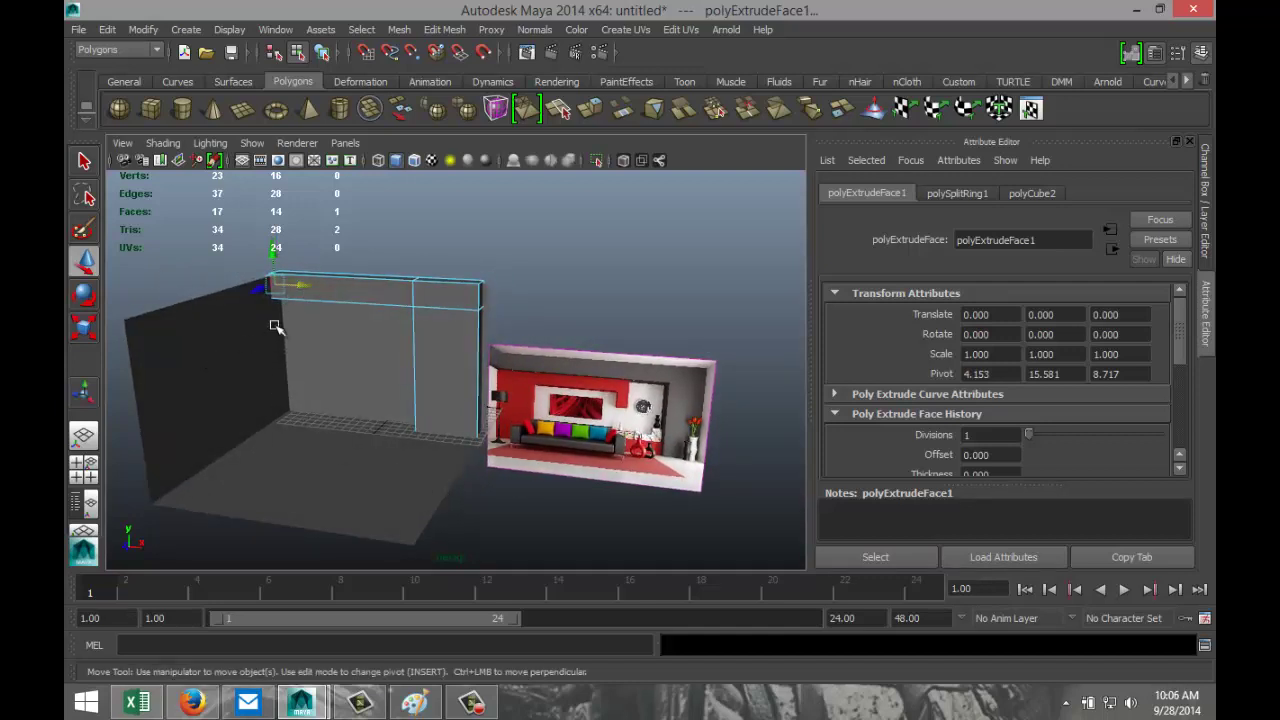
# Insert a vertical edge loop on the upper beam close to its end at the side wall
pyautogui.click(445, 30)
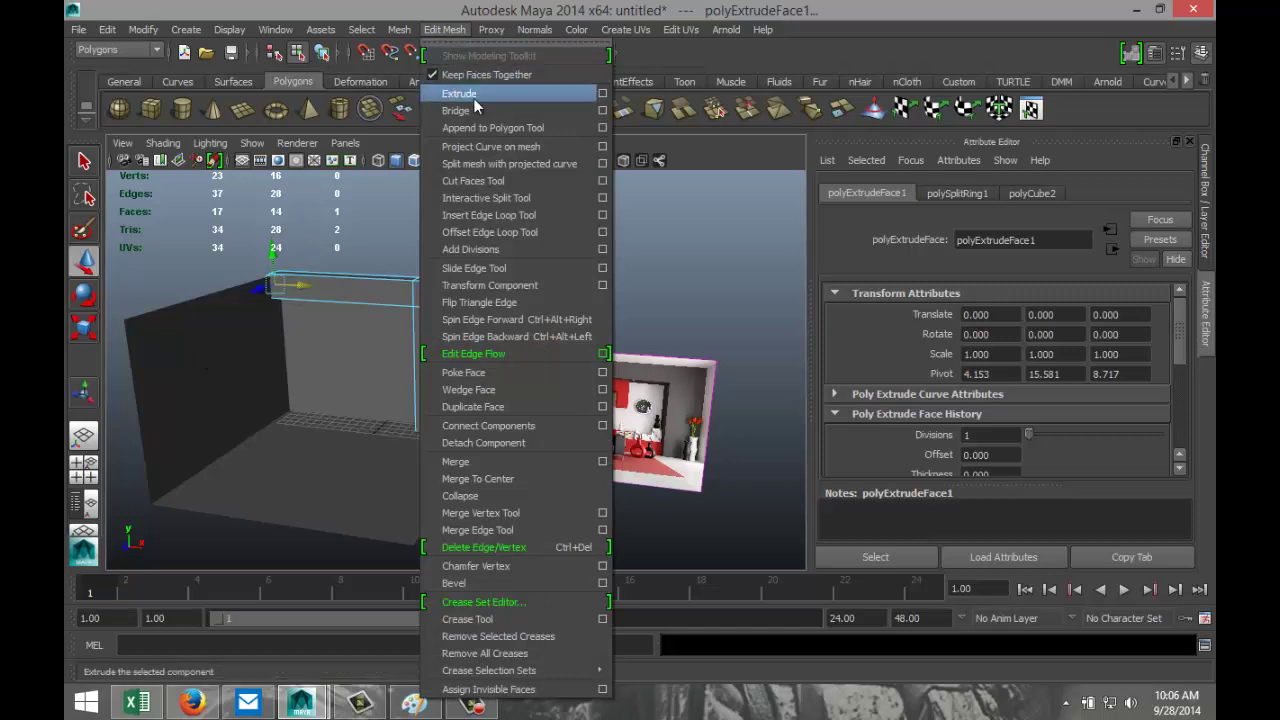
pyautogui.click(503, 218)
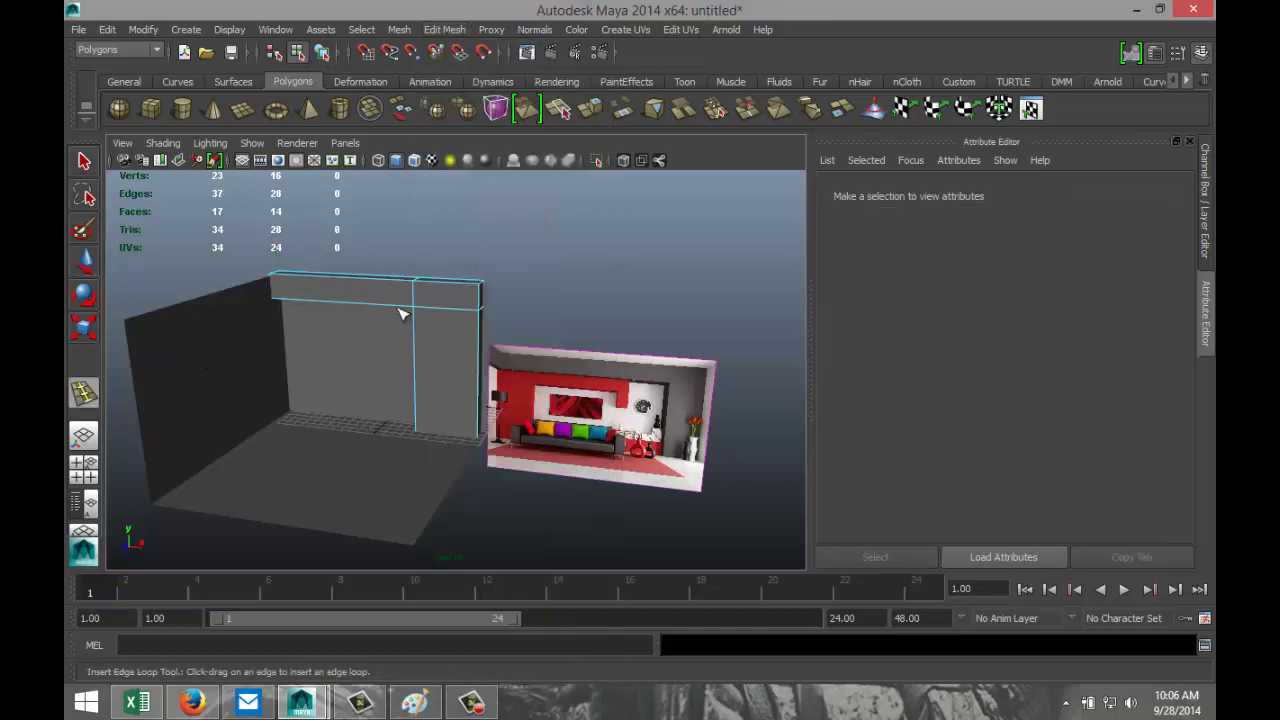
pyautogui.keyDown('alt'); pyautogui.moveTo(318, 368); pyautogui.dragTo(304, 342); pyautogui.keyUp('alt')
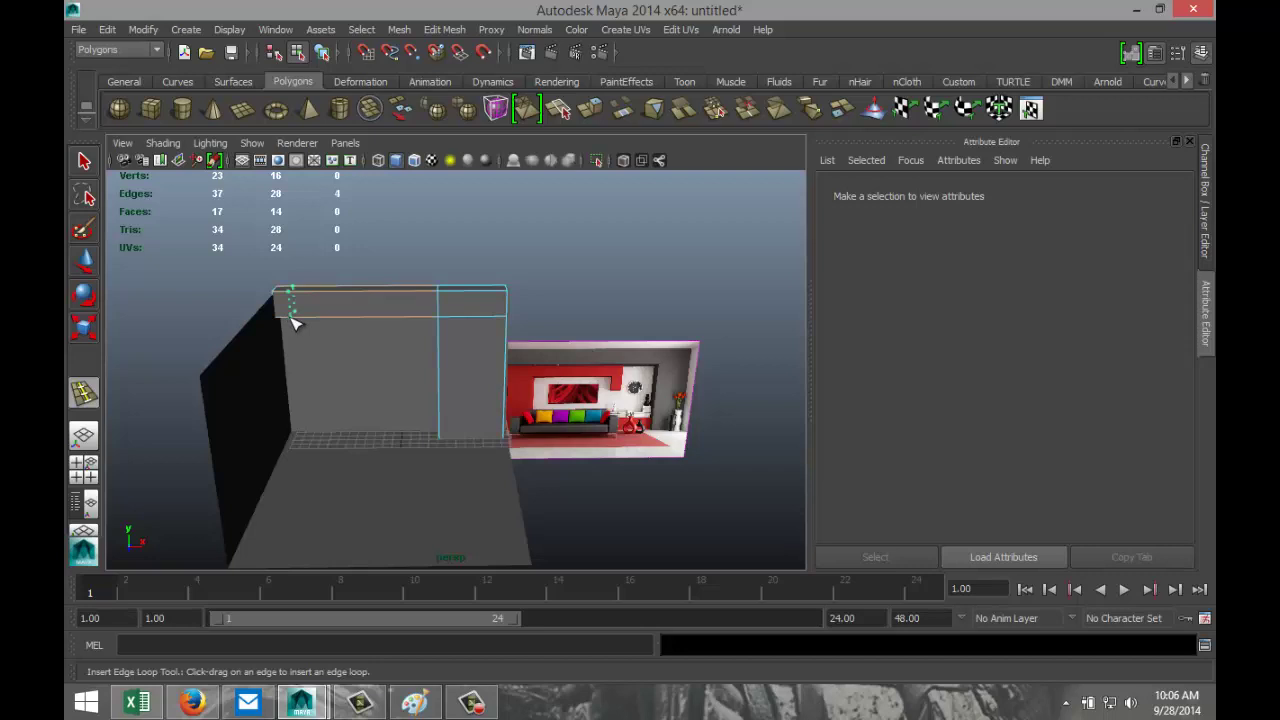
pyautogui.click(293, 322)
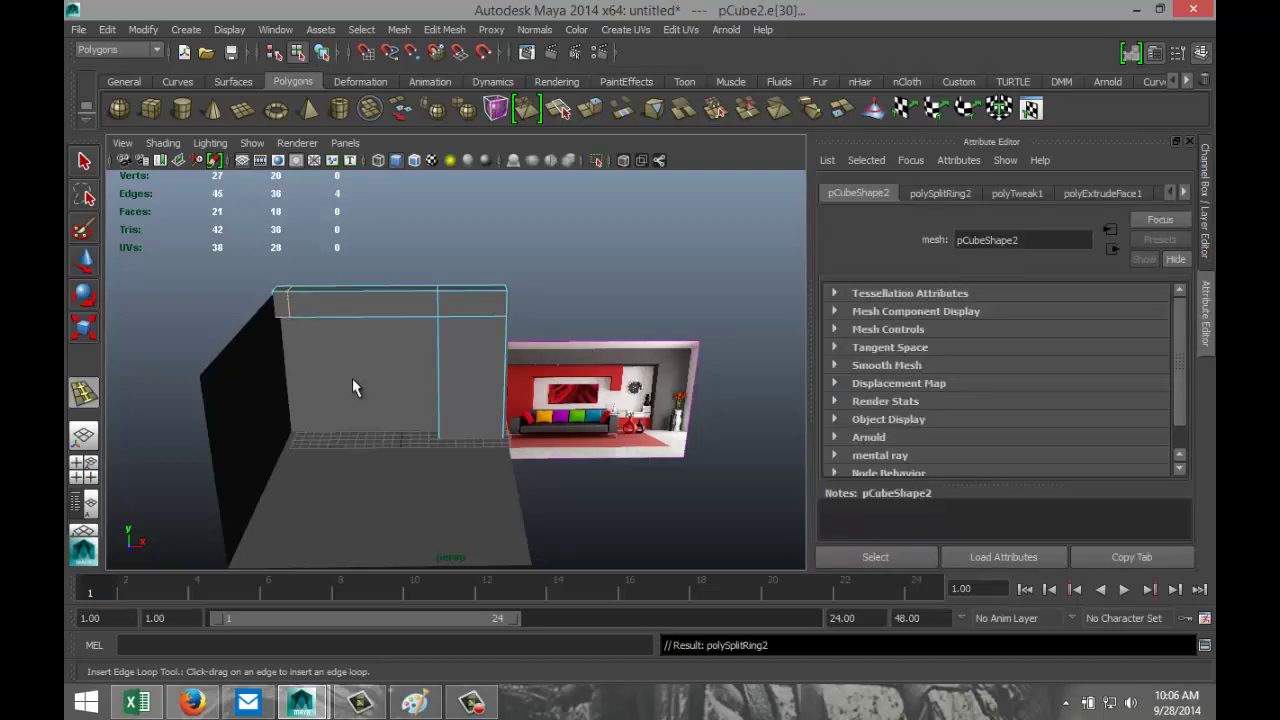
pyautogui.press('q')
# Extrude the front face of the beam's end segment along the side wall to Z about 32.12, at the wall's front edge
pyautogui.moveTo(281, 303); pyautogui.dragTo(286, 337, button='right')
pyautogui.click(282, 305)
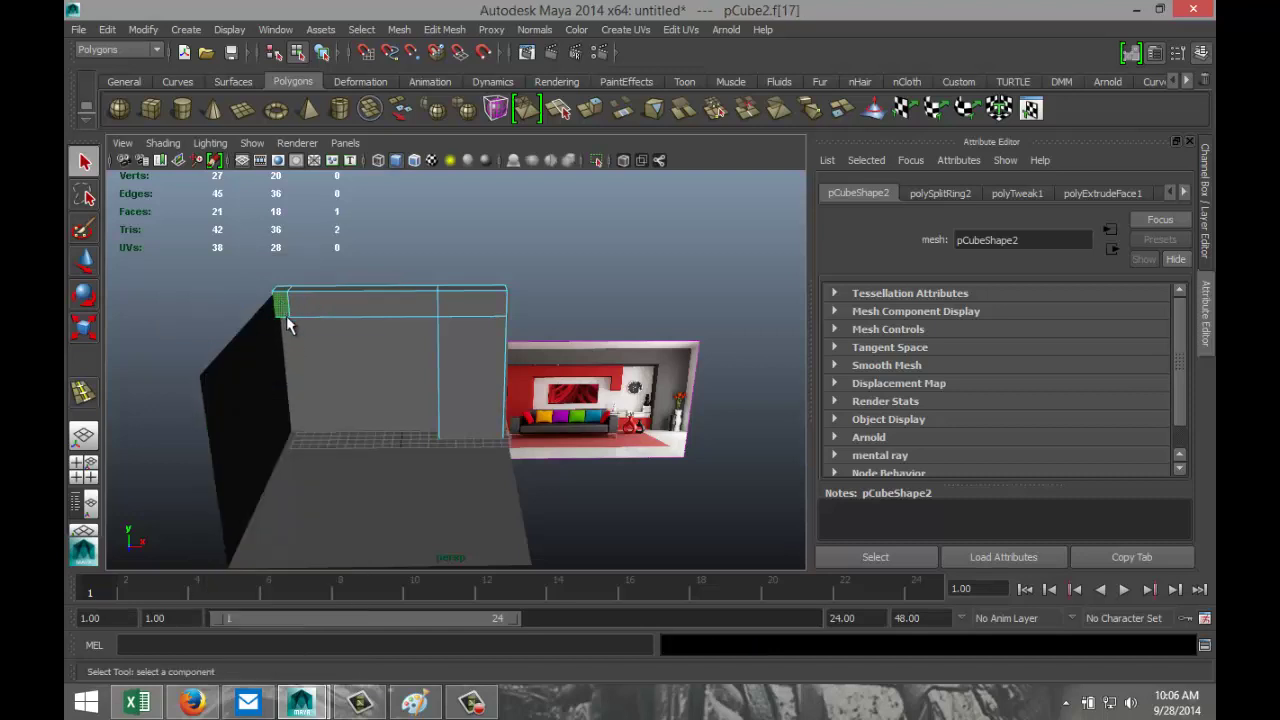
pyautogui.click(444, 29)
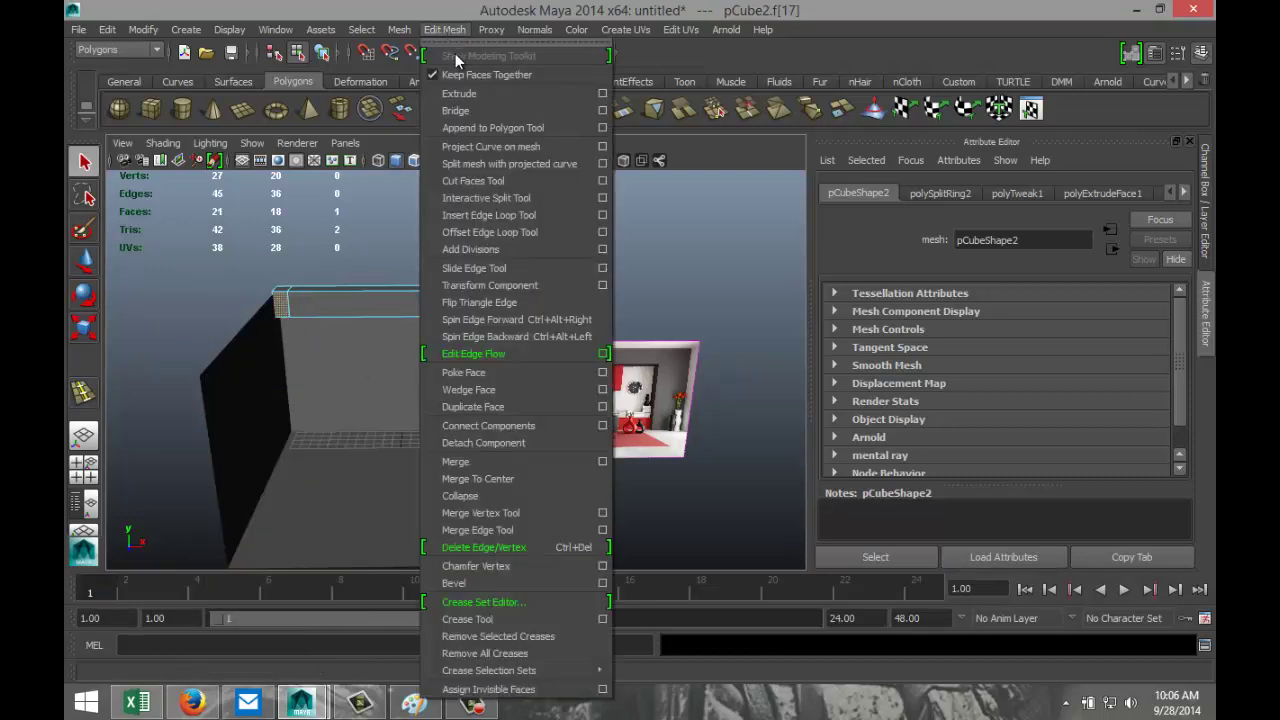
pyautogui.click(473, 94)
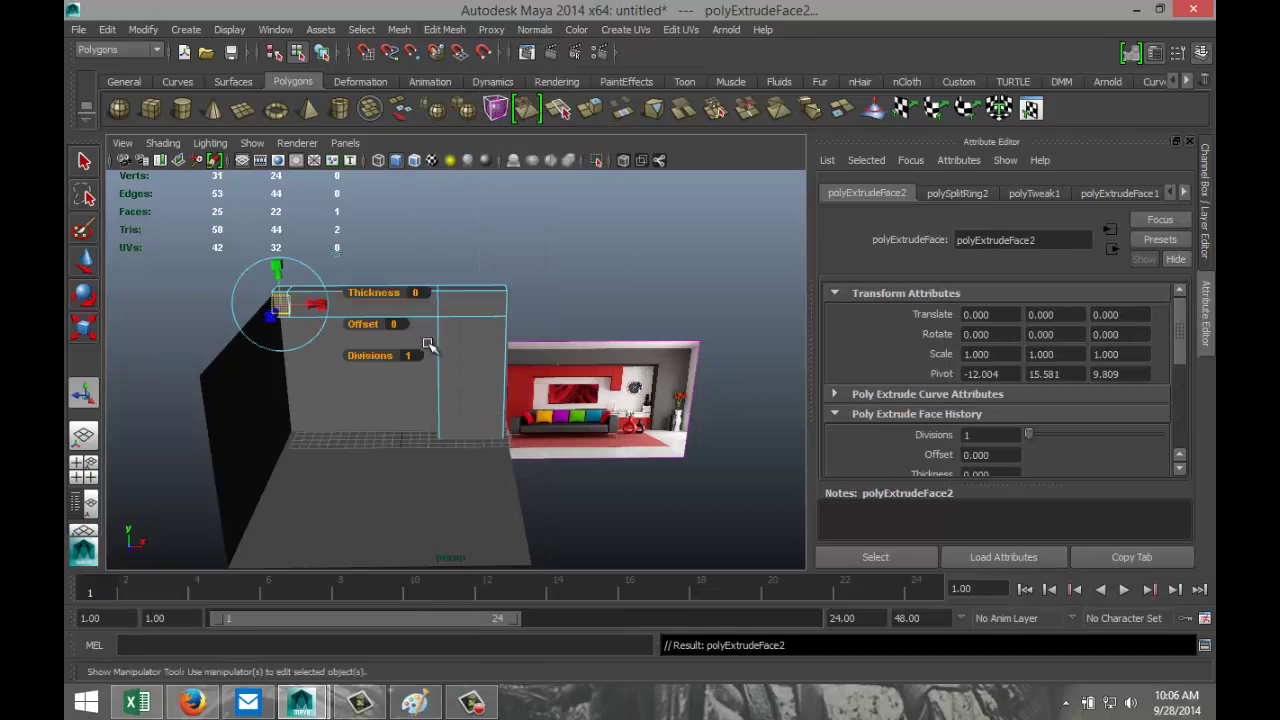
pyautogui.press('w')
pyautogui.moveTo(276, 318); pyautogui.dragTo(209, 428)
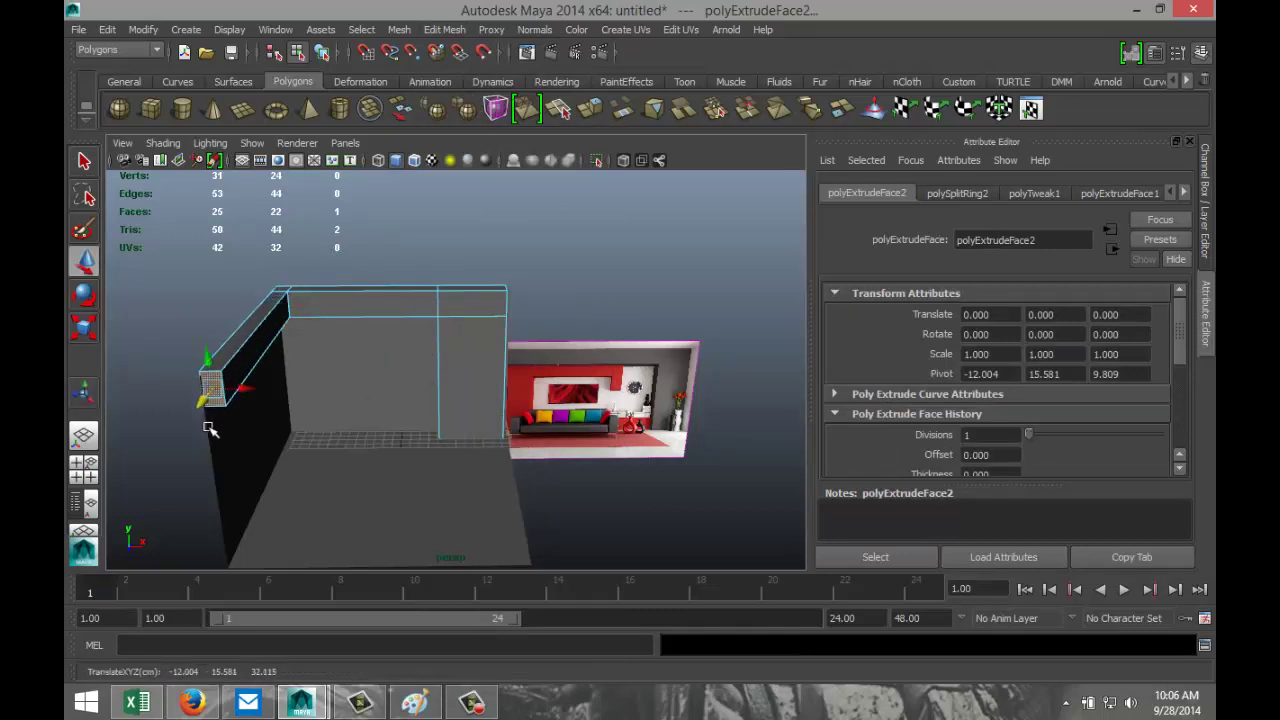
pyautogui.keyDown('alt'); pyautogui.moveTo(284, 478); pyautogui.dragTo(246, 449); pyautogui.keyUp('alt')
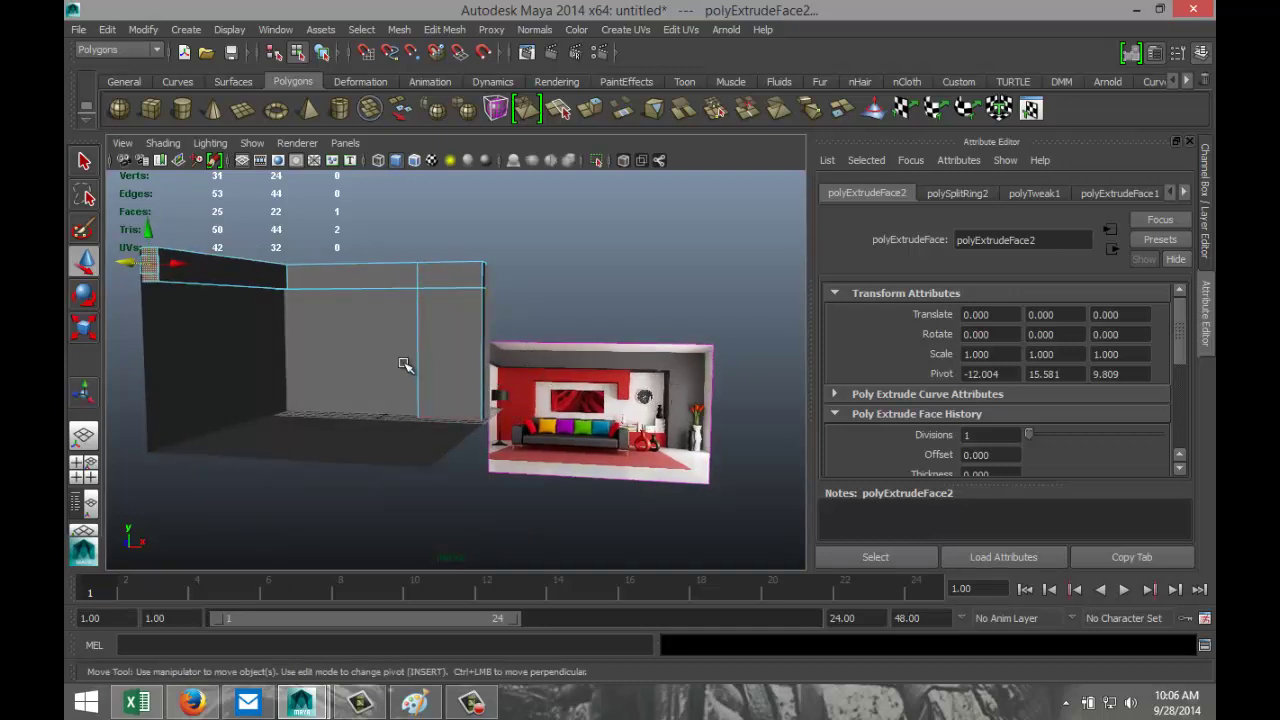
pyautogui.keyDown('alt'); pyautogui.moveTo(392, 452); pyautogui.dragTo(409, 451); pyautogui.keyUp('alt')
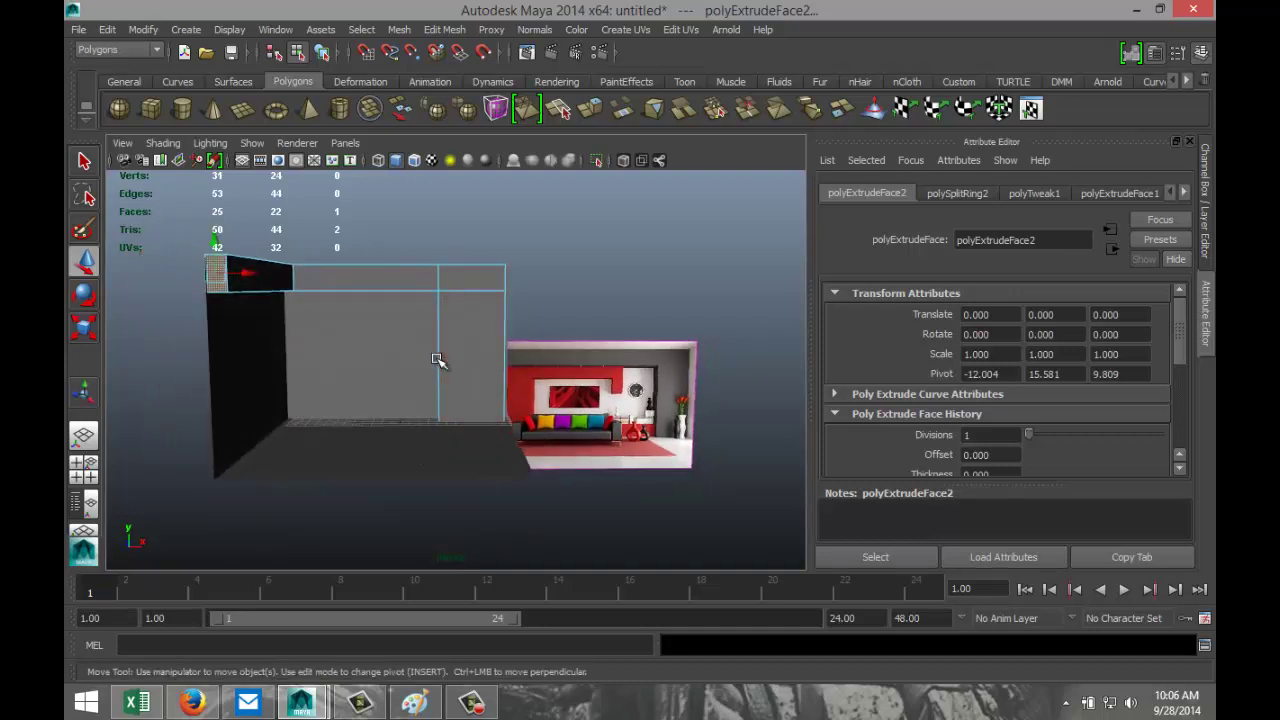
# Select the column's inner vertical edges, including those through the beam, and move them outward to X about 5.54 to narrow the column
pyautogui.moveTo(437, 357); pyautogui.dragTo(441, 317, button='right')
pyautogui.click(440, 333)
pyautogui.keyDown('alt'); pyautogui.moveTo(392, 462); pyautogui.dragTo(400, 523); pyautogui.keyUp('alt')
pyautogui.scroll(5, 454, 451)
pyautogui.press('4')
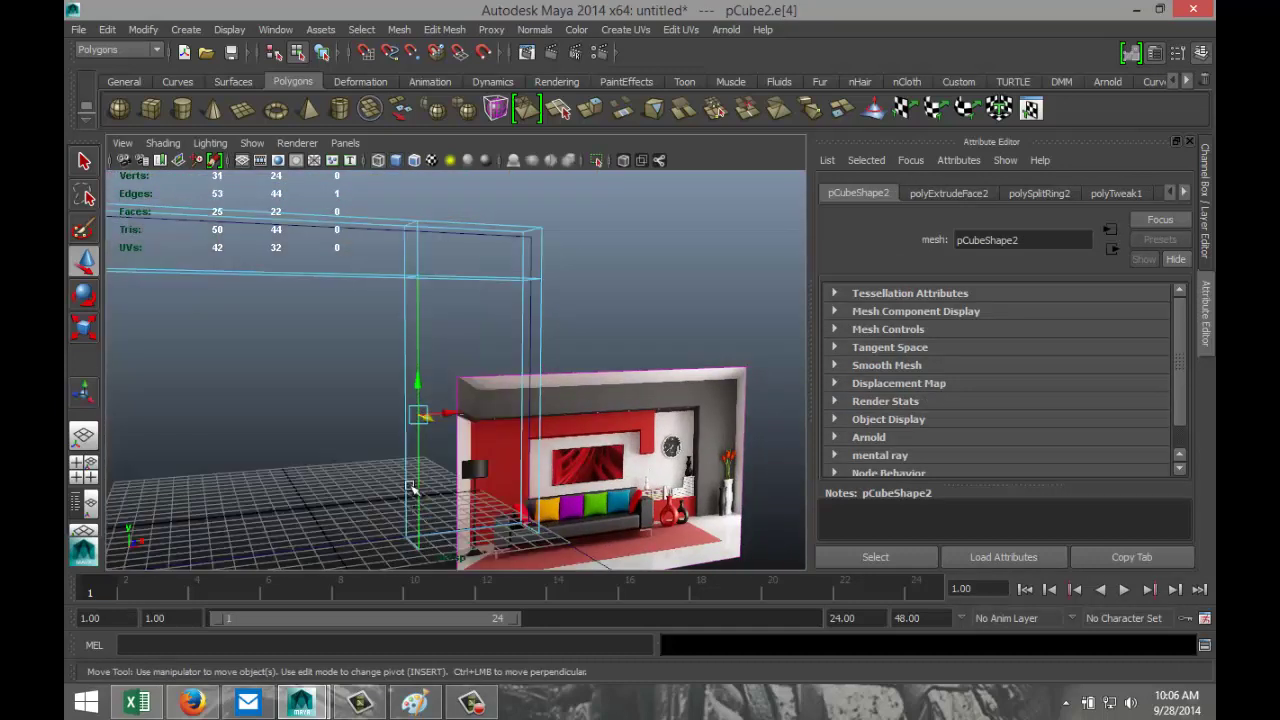
pyautogui.keyDown('shift'); pyautogui.click(403, 360); pyautogui.keyUp('shift')
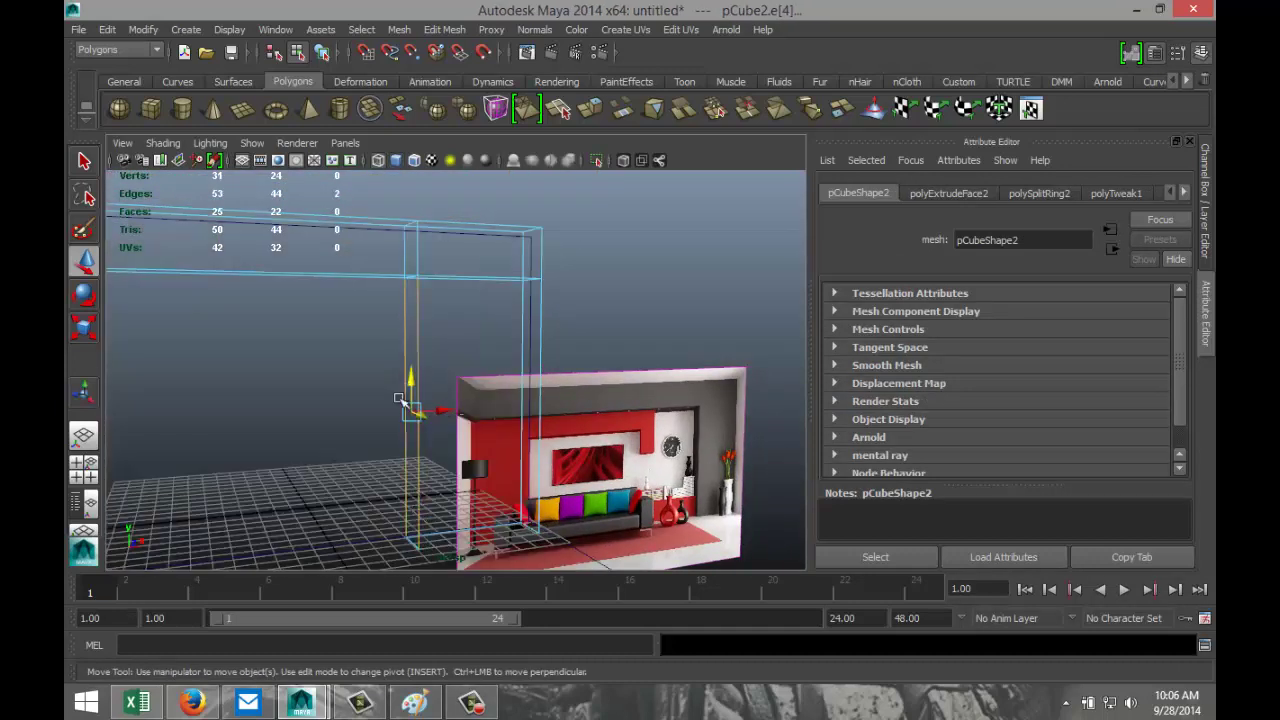
pyautogui.press('5')
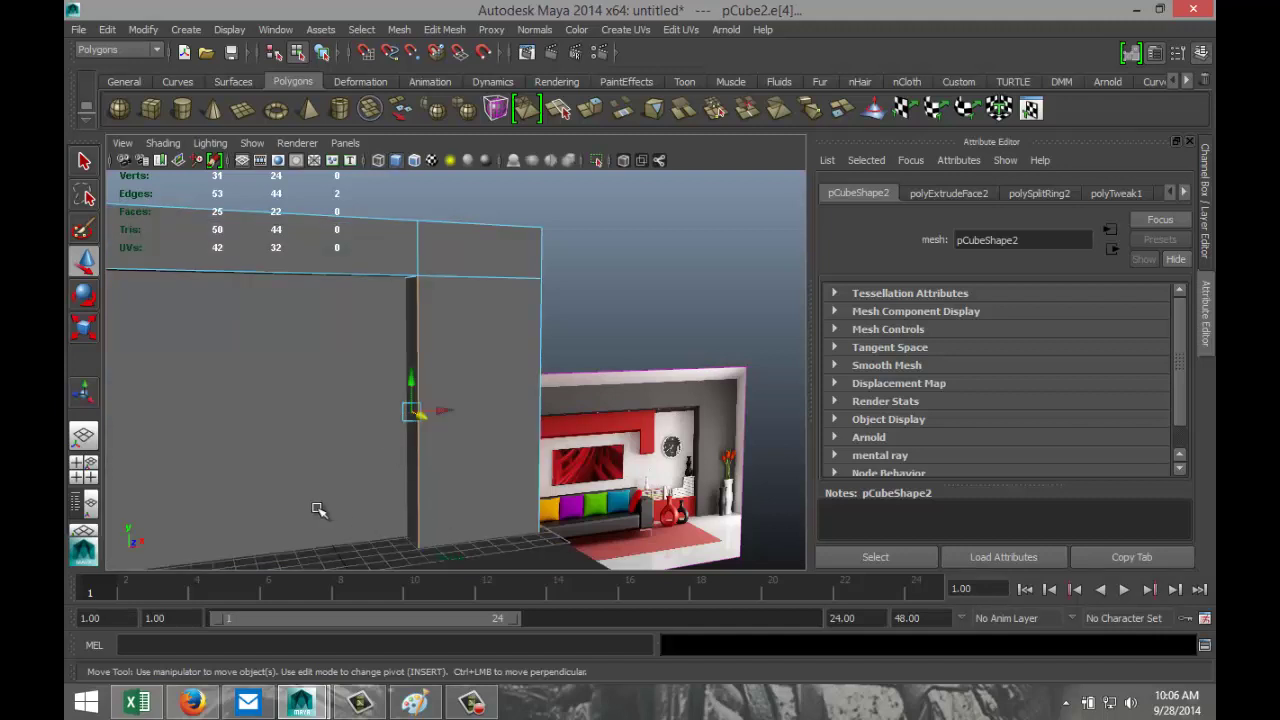
pyautogui.keyDown('alt'); pyautogui.moveTo(314, 509); pyautogui.dragTo(282, 512); pyautogui.keyUp('alt')
pyautogui.moveTo(403, 412); pyautogui.dragTo(410, 432)
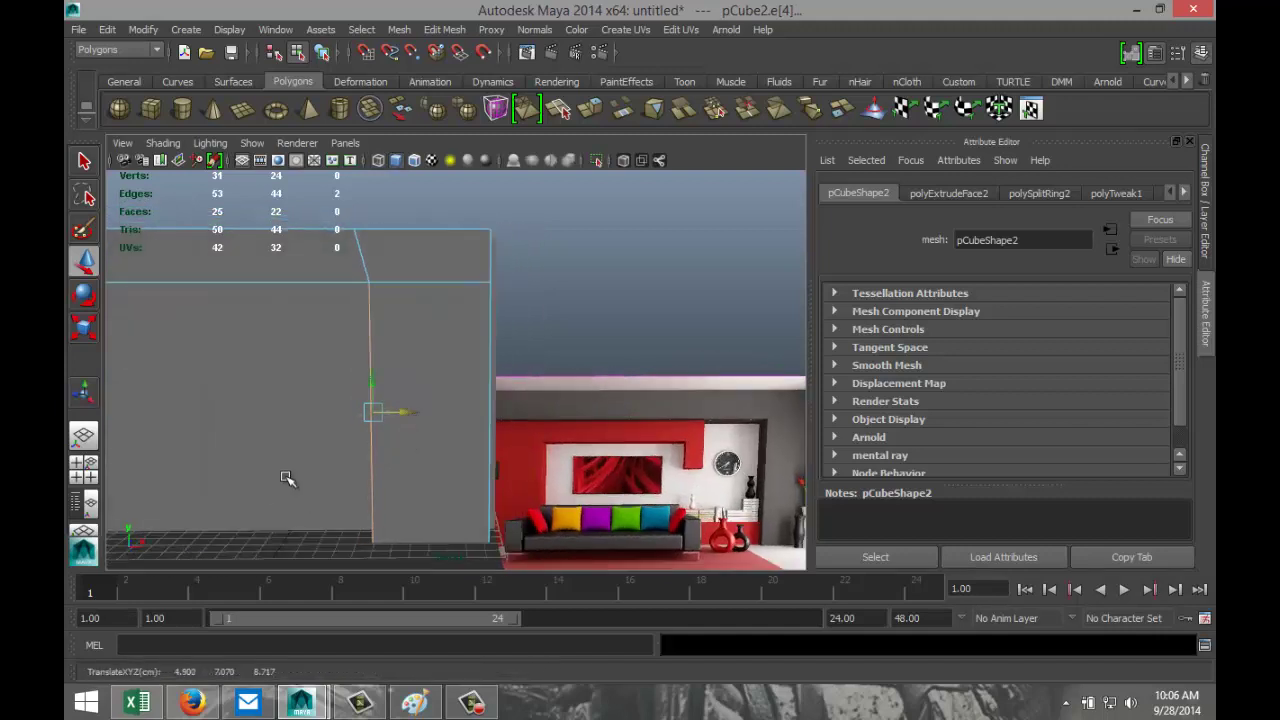
pyautogui.hotkey('ctrl', 'z')
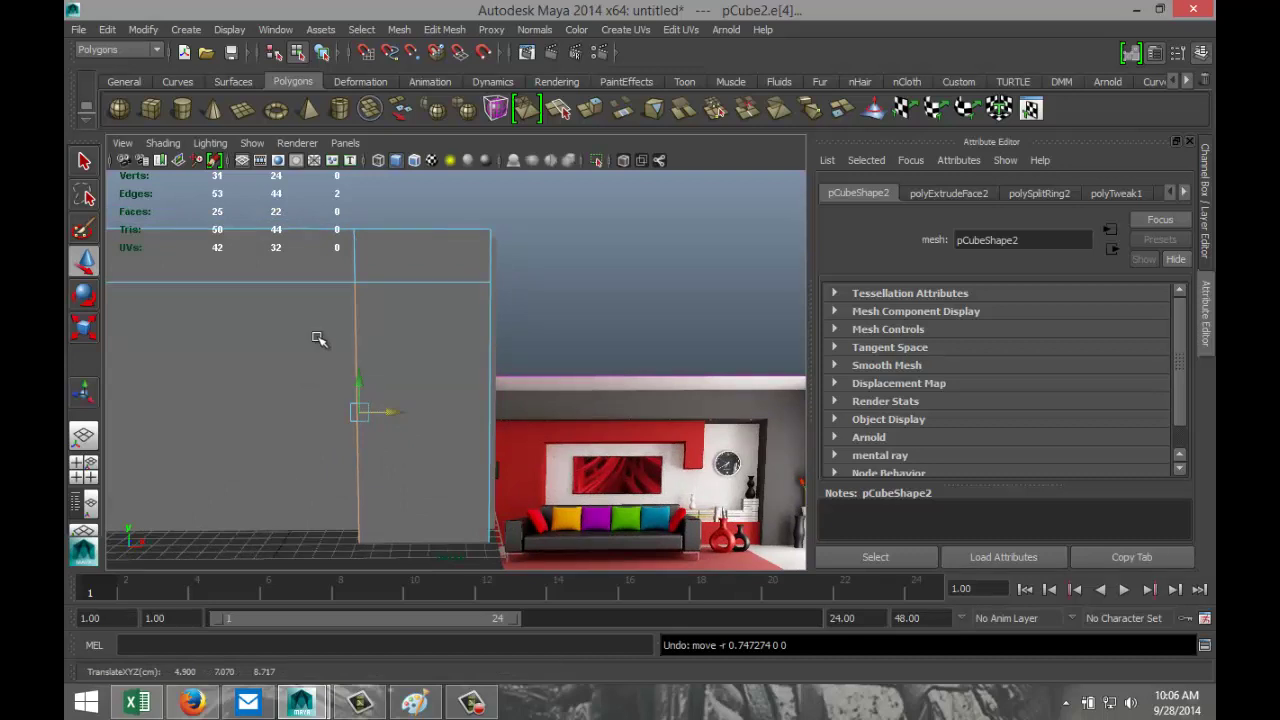
pyautogui.keyDown('shift'); pyautogui.click(380, 269); pyautogui.keyUp('shift')
pyautogui.moveTo(386, 386); pyautogui.dragTo(409, 391)
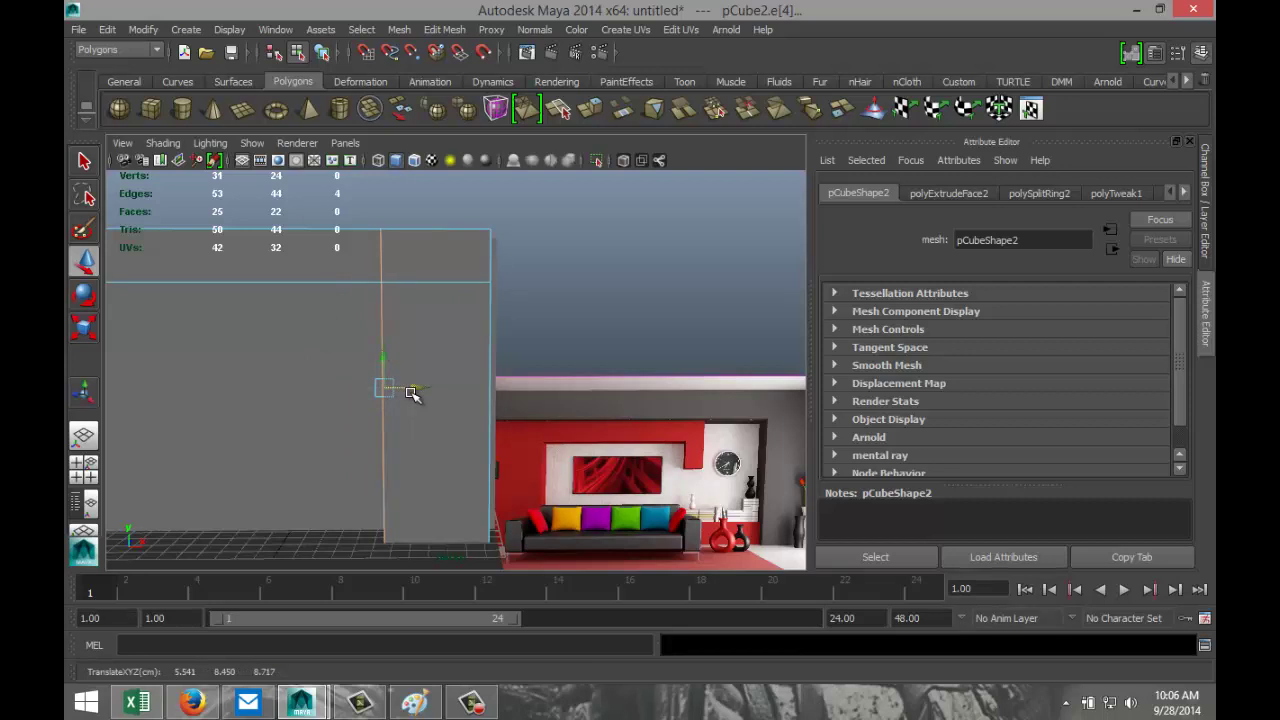
# Insert a horizontal edge loop around the column a short distance above the floor
pyautogui.moveTo(630, 467)
pyautogui.keyDown('alt'); pyautogui.mouseDown()
pyautogui.moveTo(649, 471)
pyautogui.moveTo(627, 475)
pyautogui.mouseUp(); pyautogui.keyUp('alt')
pyautogui.scroll(-2, 591, 491)
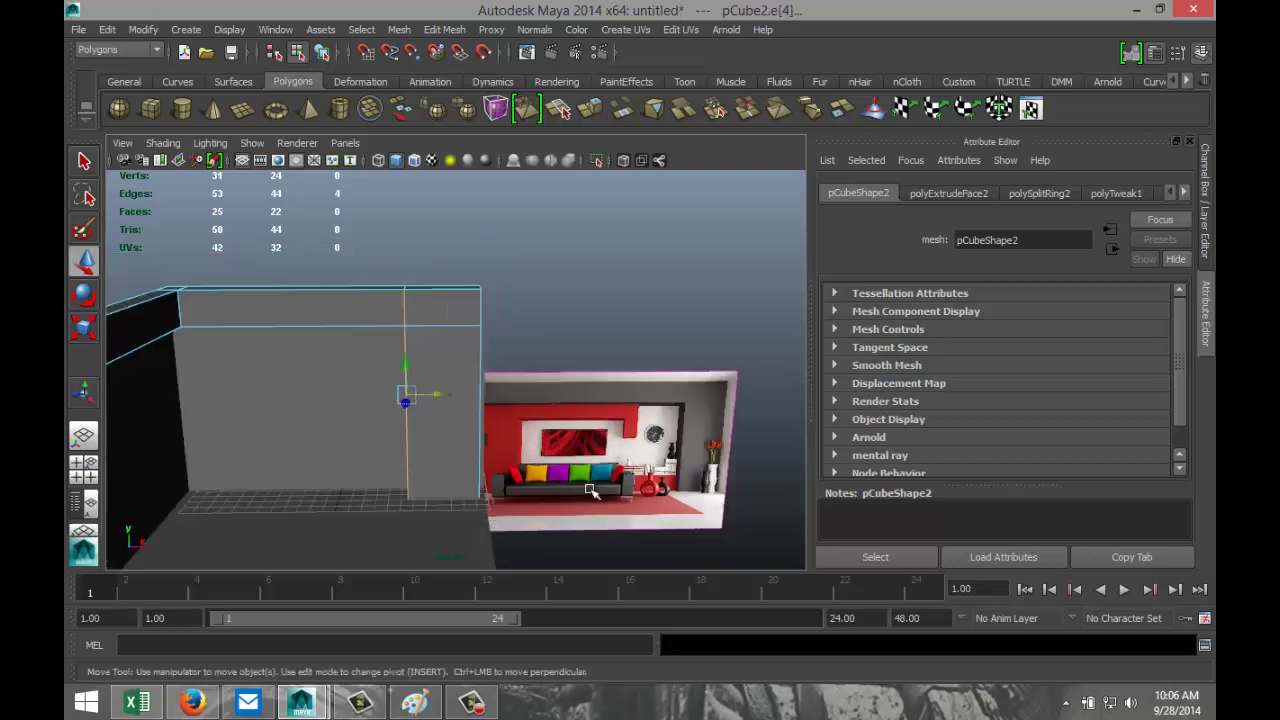
pyautogui.moveTo(529, 509)
pyautogui.keyDown('alt'); pyautogui.mouseDown()
pyautogui.moveTo(537, 523)
pyautogui.moveTo(529, 514)
pyautogui.mouseUp(); pyautogui.keyUp('alt')
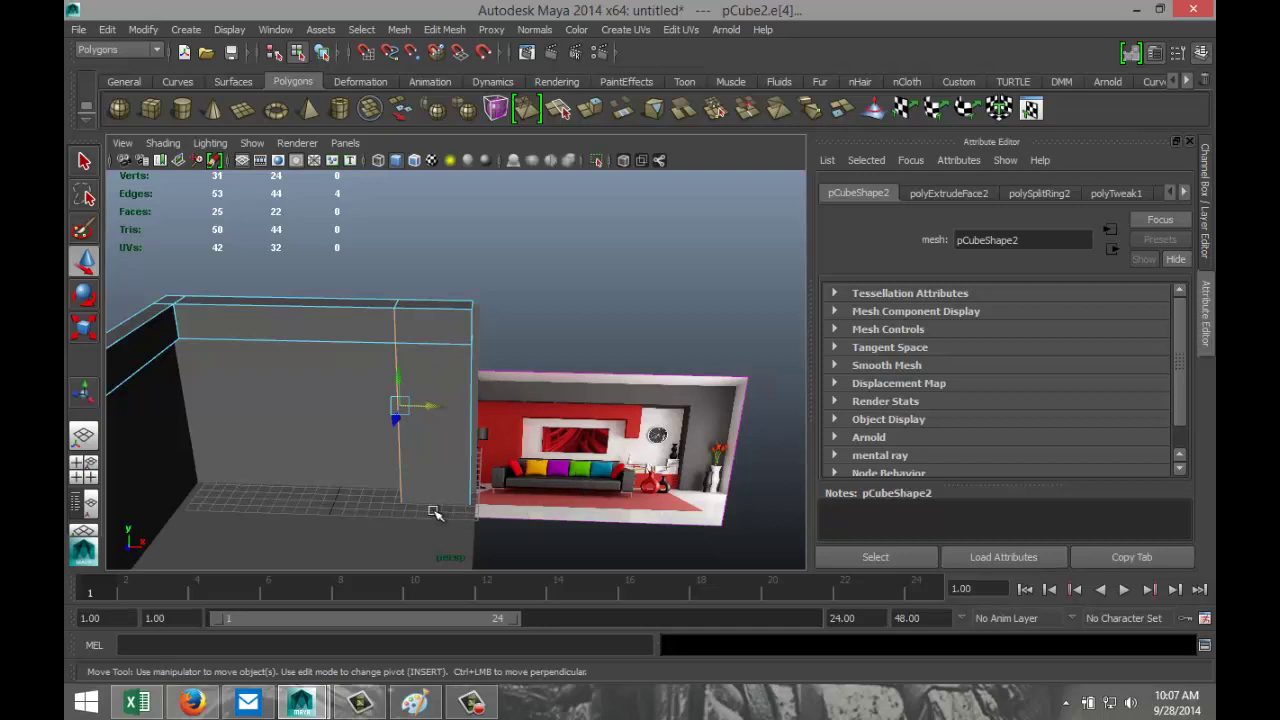
pyautogui.keyDown('alt'); pyautogui.moveTo(435, 513); pyautogui.dragTo(488, 508); pyautogui.keyUp('alt')
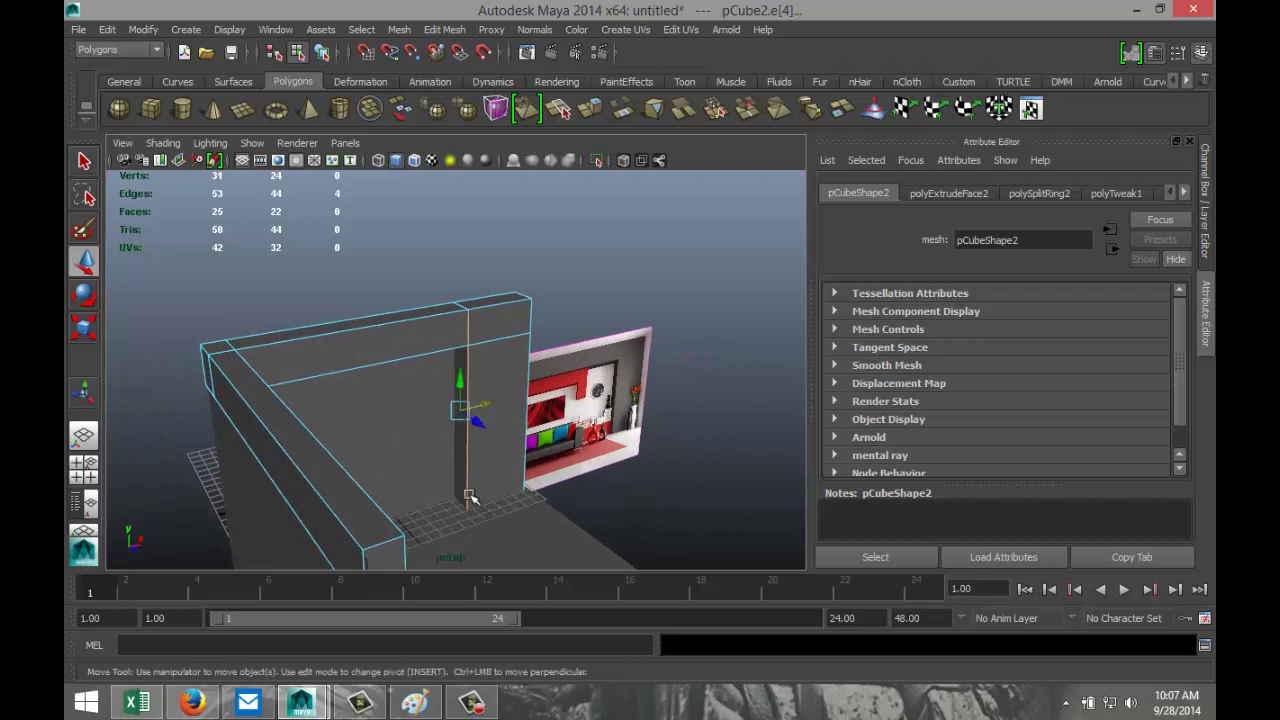
pyautogui.click(444, 29)
pyautogui.click(488, 215)
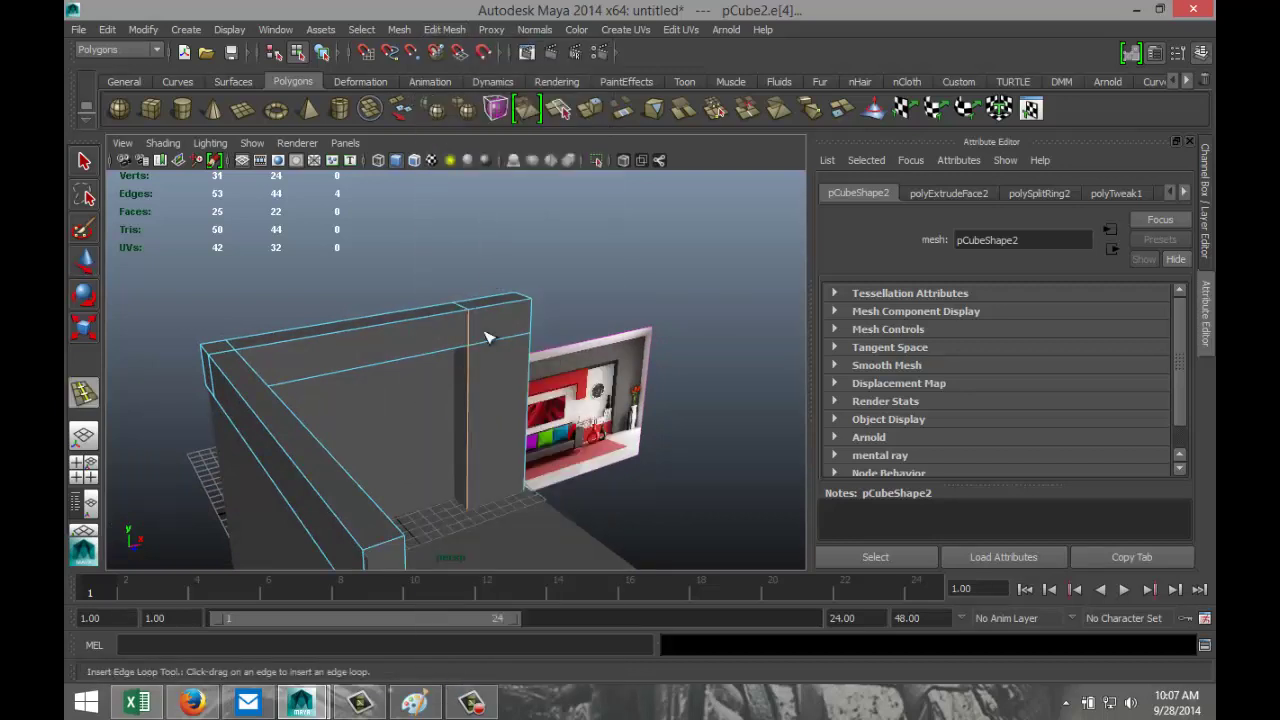
pyautogui.click(470, 493)
pyautogui.moveTo(534, 508)
pyautogui.keyDown('alt'); pyautogui.mouseDown()
pyautogui.moveTo(513, 490)
pyautogui.moveTo(549, 495)
pyautogui.mouseUp(); pyautogui.keyUp('alt')
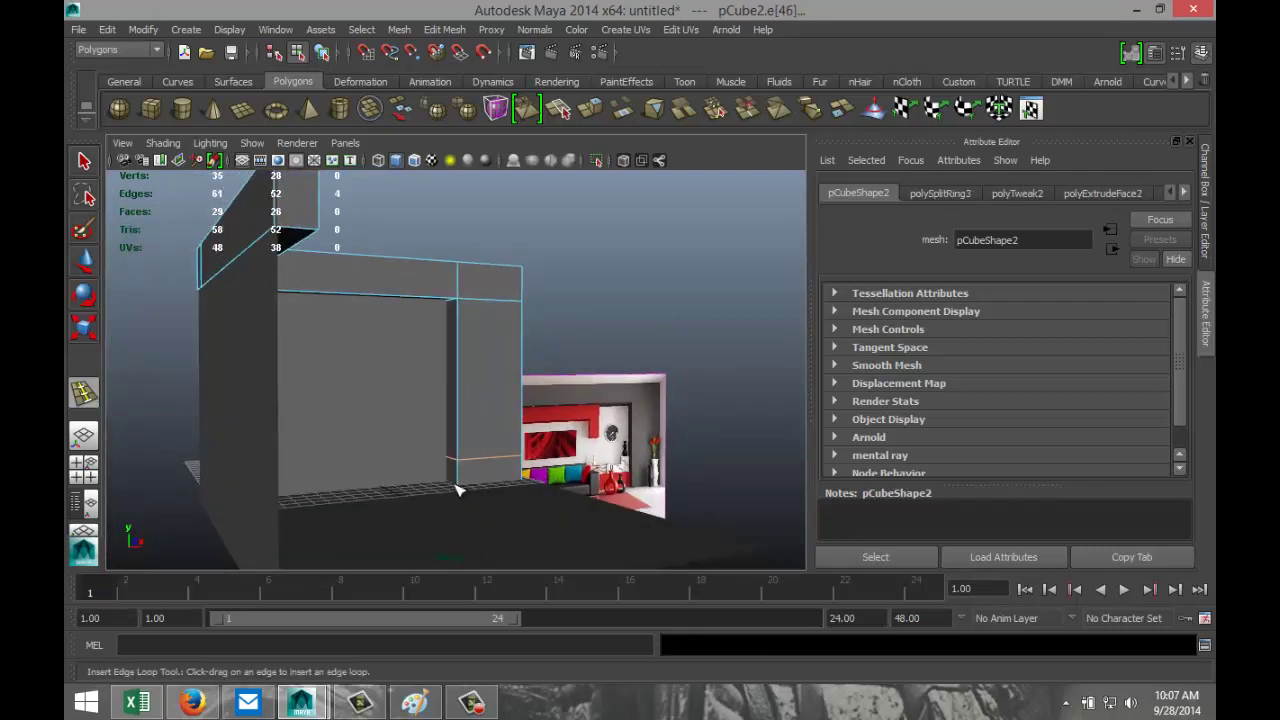
pyautogui.moveTo(453, 360); pyautogui.dragTo(462, 417, button='right')
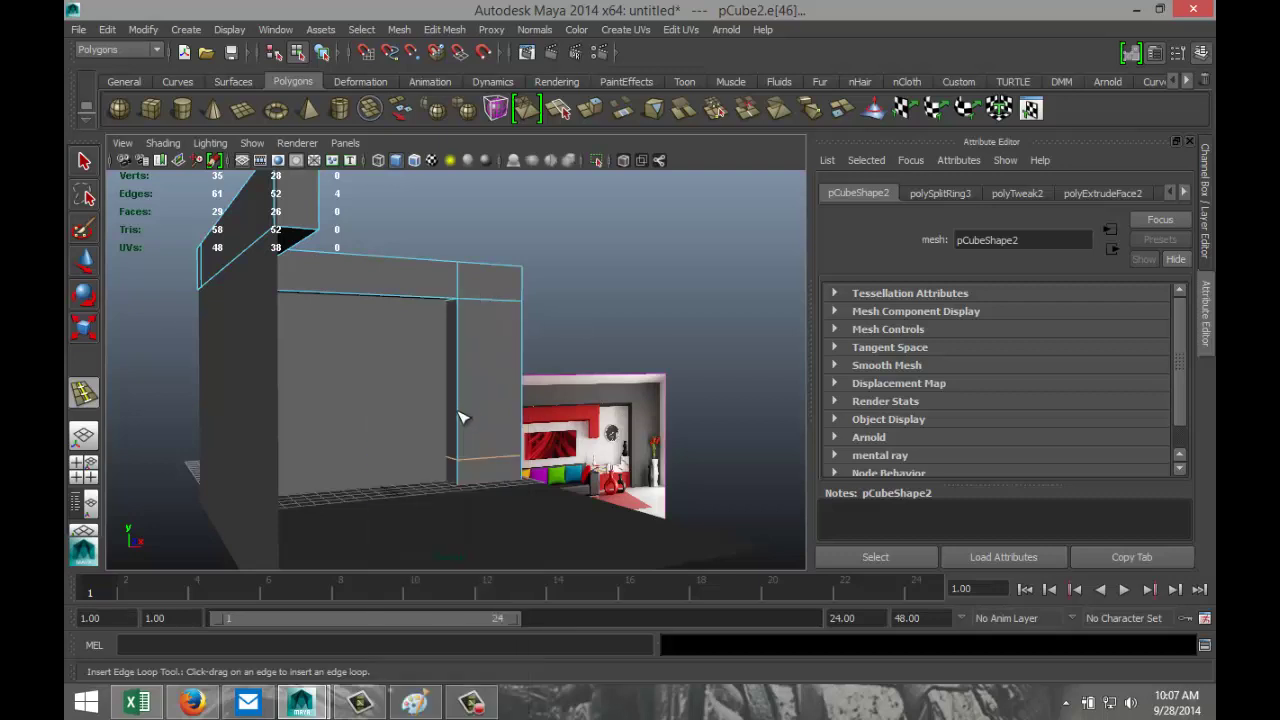
# Try to scale the small inner side face at the column's base, below the horizontal edge loop
pyautogui.click(457, 483)
pyautogui.scroll(2, 517, 513)
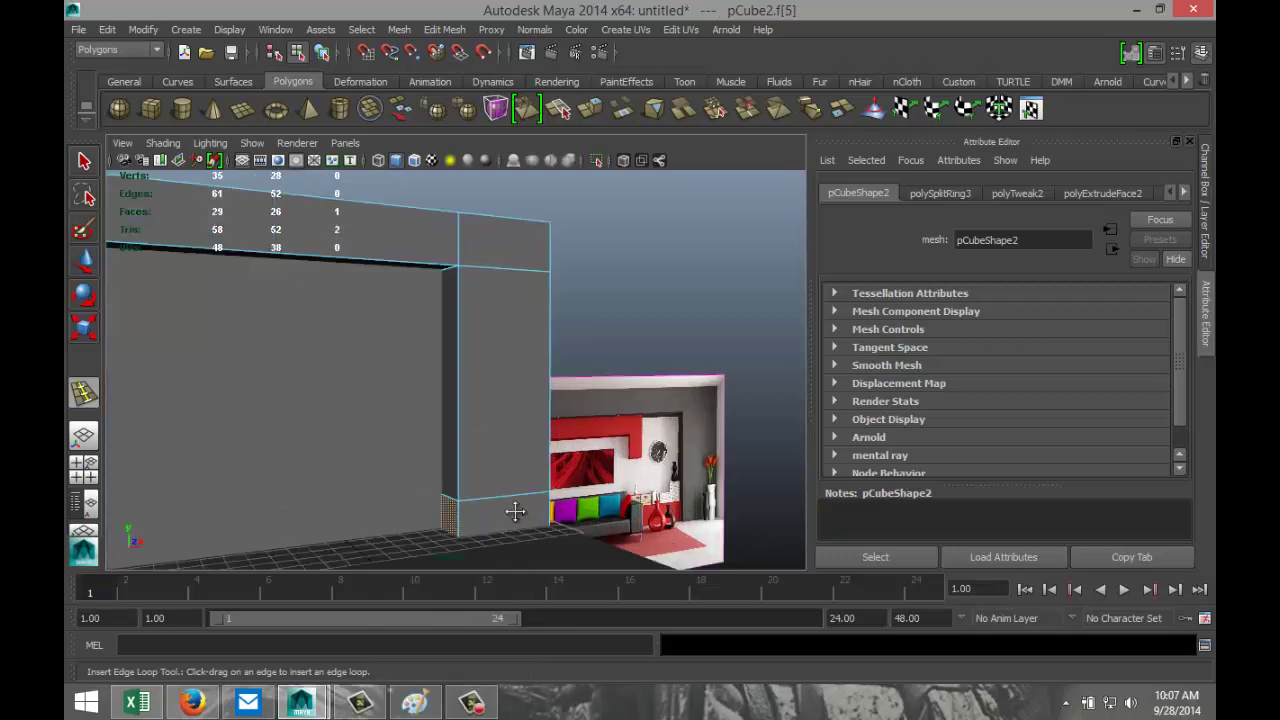
pyautogui.scroll(4, 515, 511)
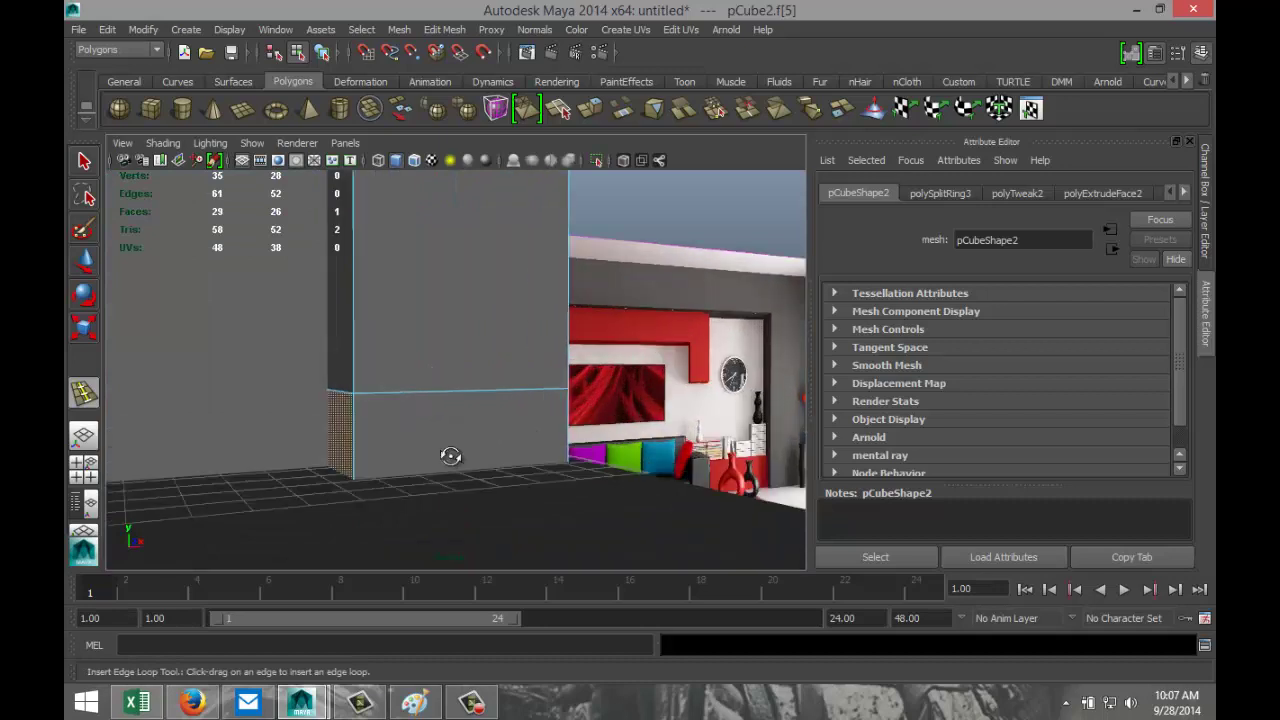
pyautogui.keyDown('alt'); pyautogui.moveTo(450, 456); pyautogui.dragTo(480, 466); pyautogui.keyUp('alt')
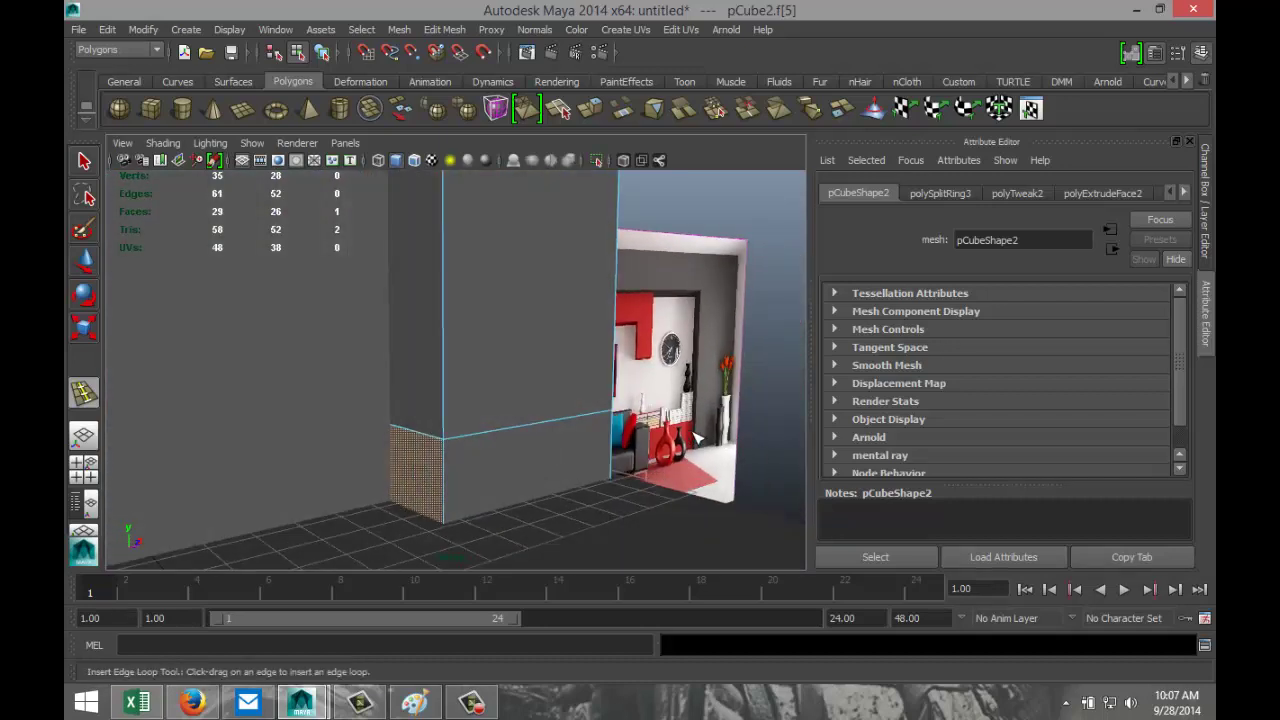
pyautogui.moveTo(420, 343); pyautogui.dragTo(422, 392, button='right')
pyautogui.click(444, 29)
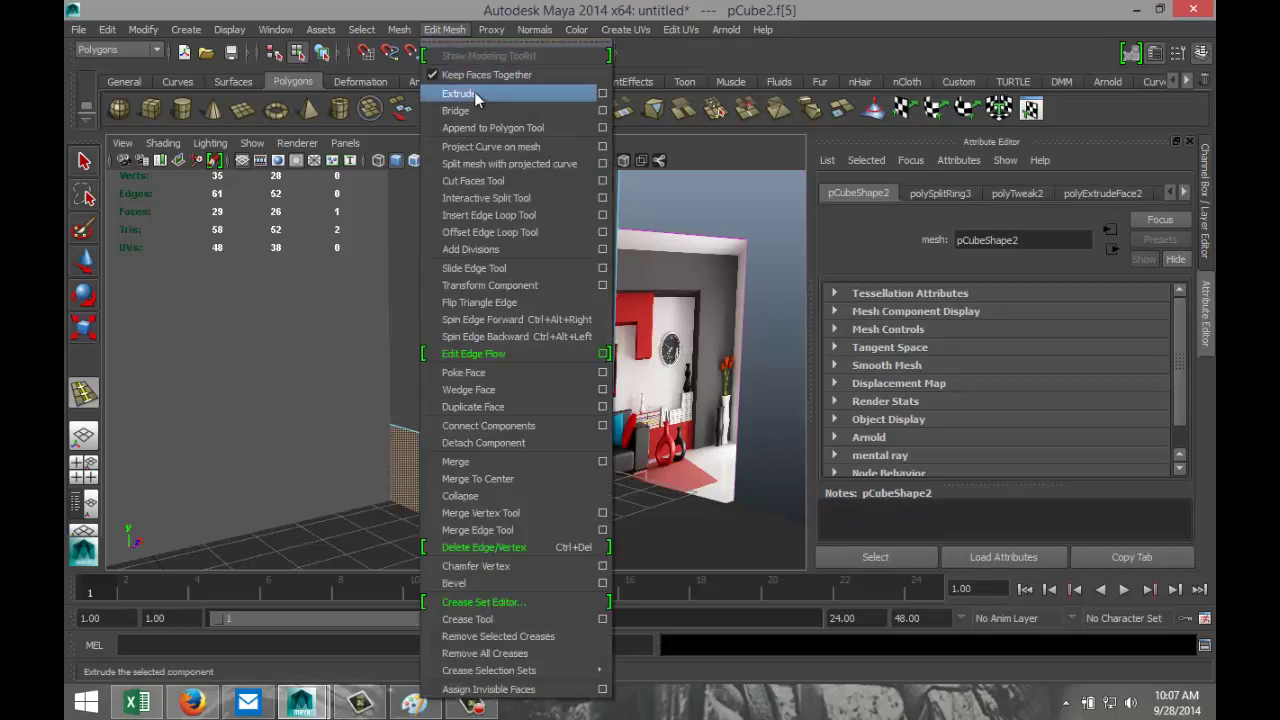
pyautogui.click(480, 215)
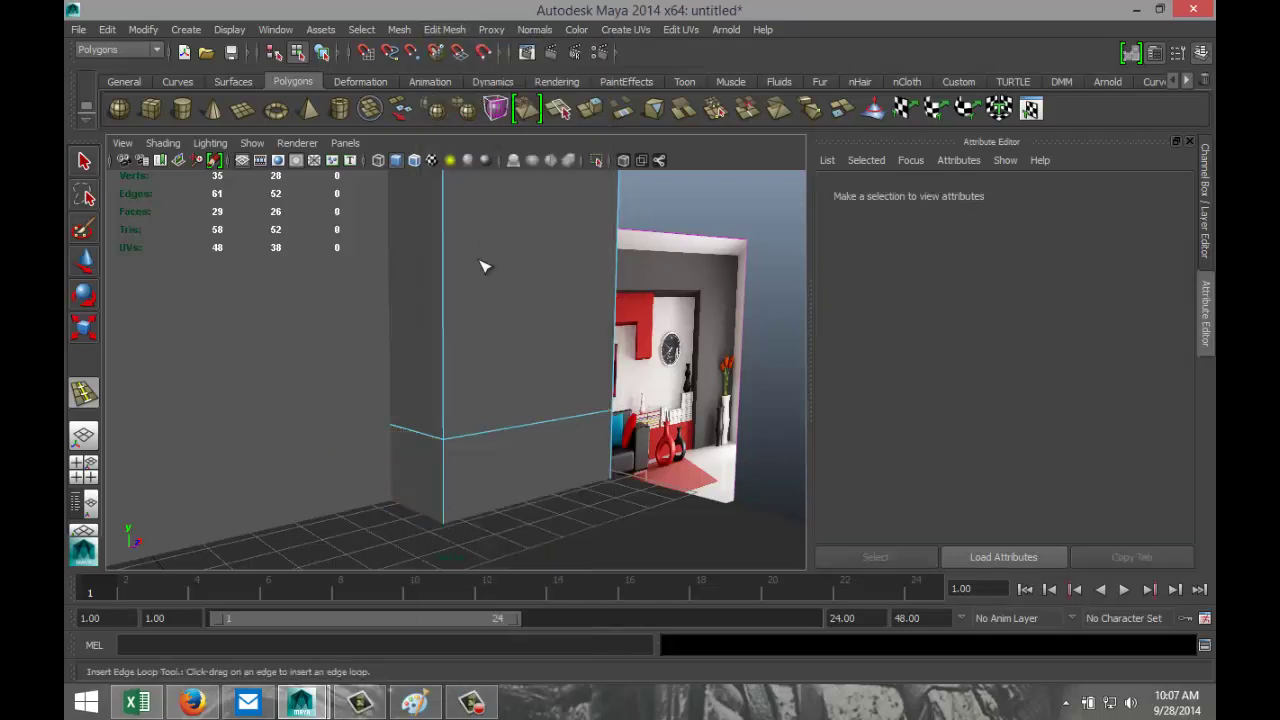
pyautogui.press('r')
pyautogui.click(418, 471)
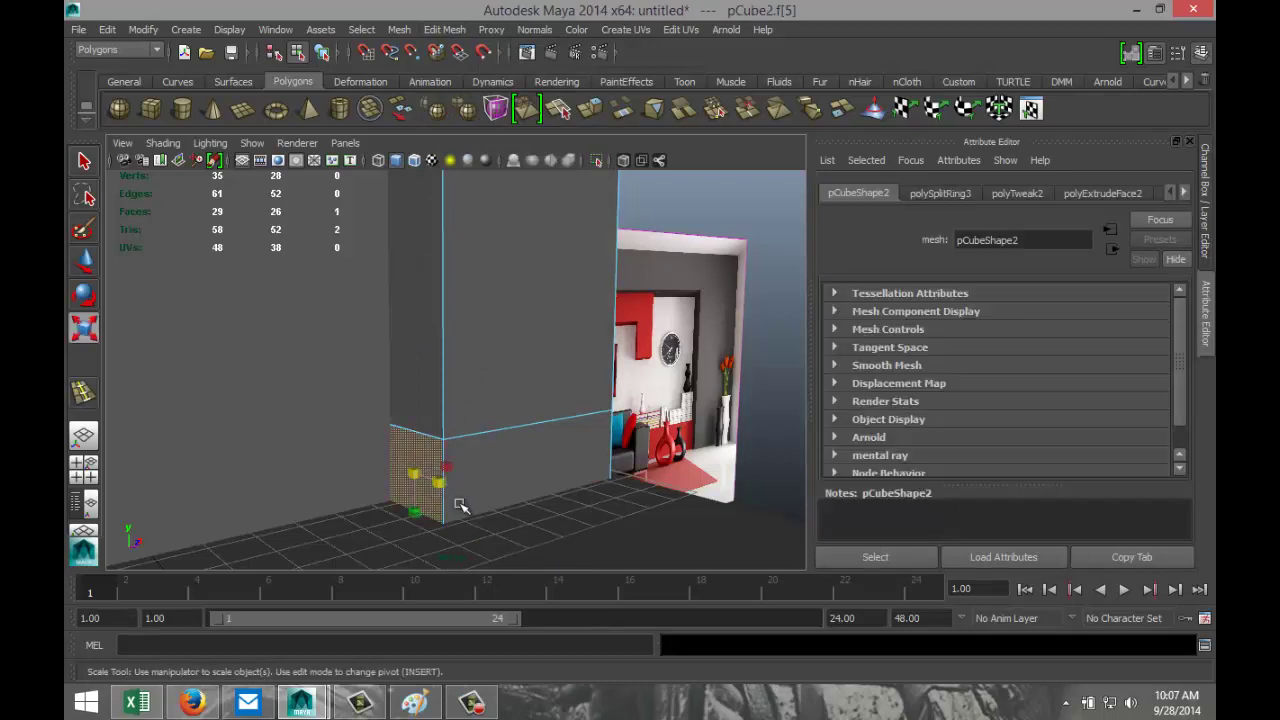
pyautogui.moveTo(437, 487); pyautogui.dragTo(421, 490)
pyautogui.hotkey('ctrl', 'z')
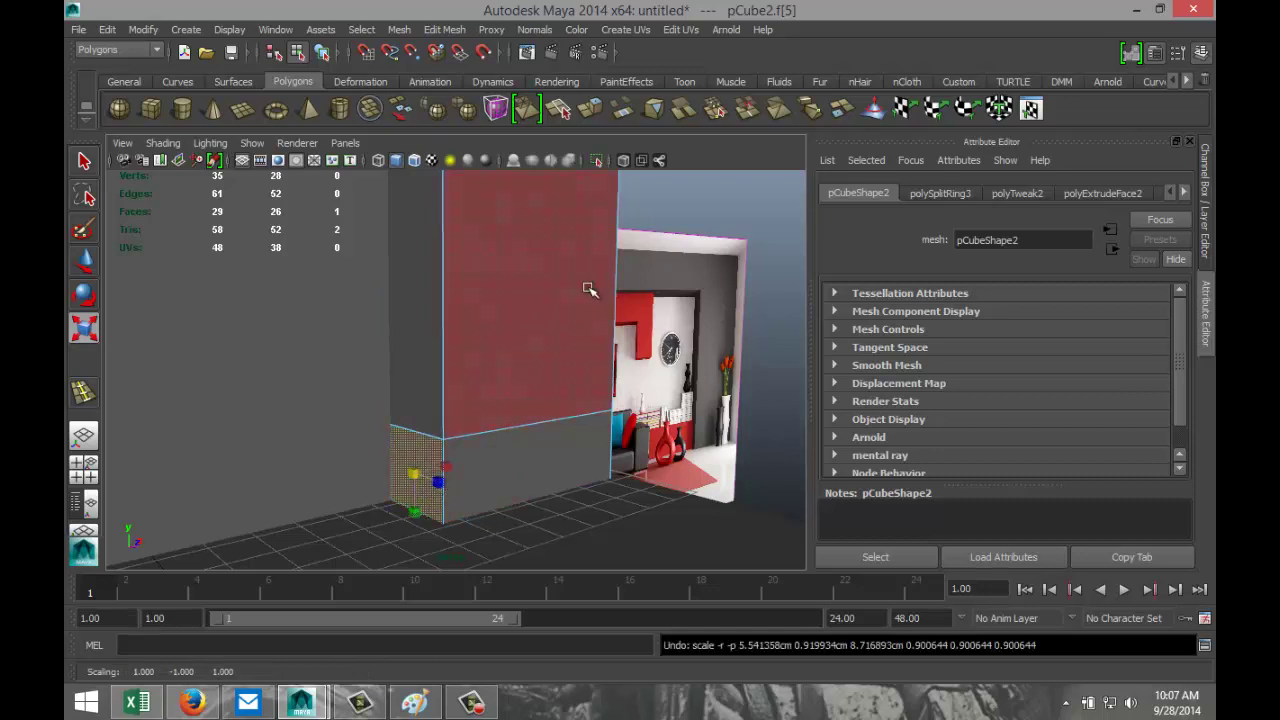
# Extrude the inner side face at the column's base, narrow it along its depth, and move it toward the back wall to Z about 8.46
pyautogui.click(444, 29)
pyautogui.click(475, 92)
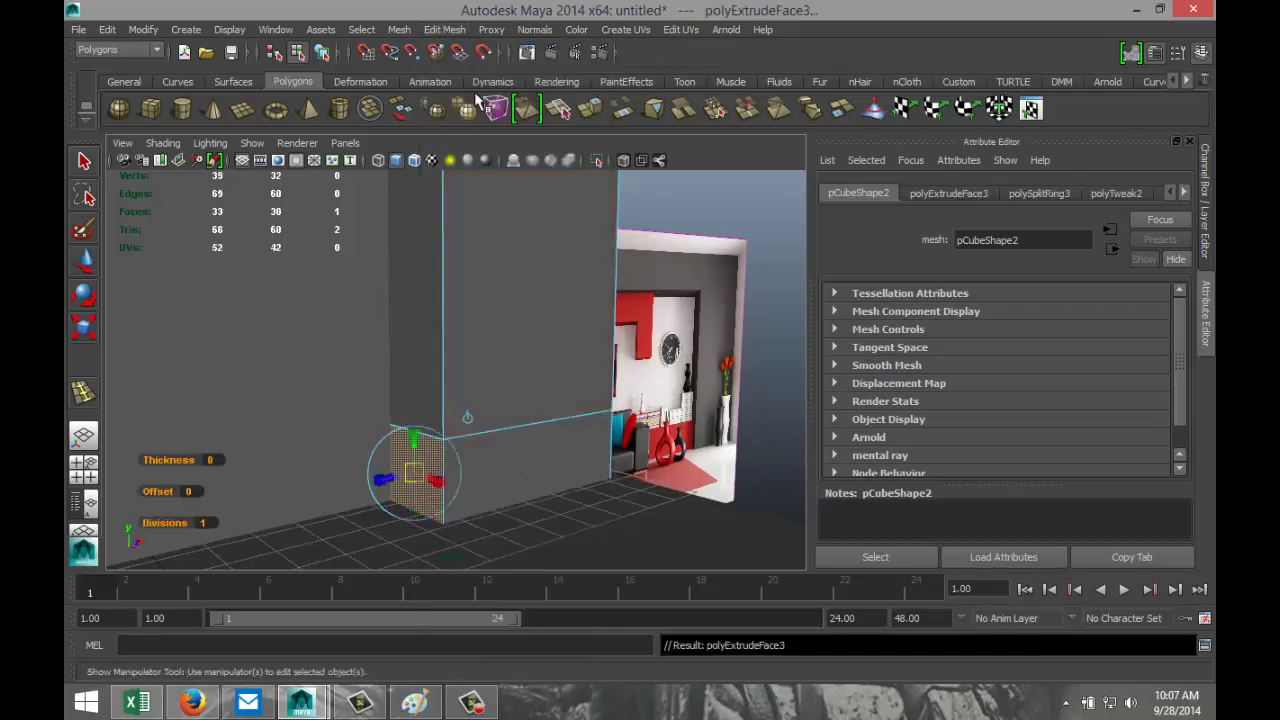
pyautogui.press('r')
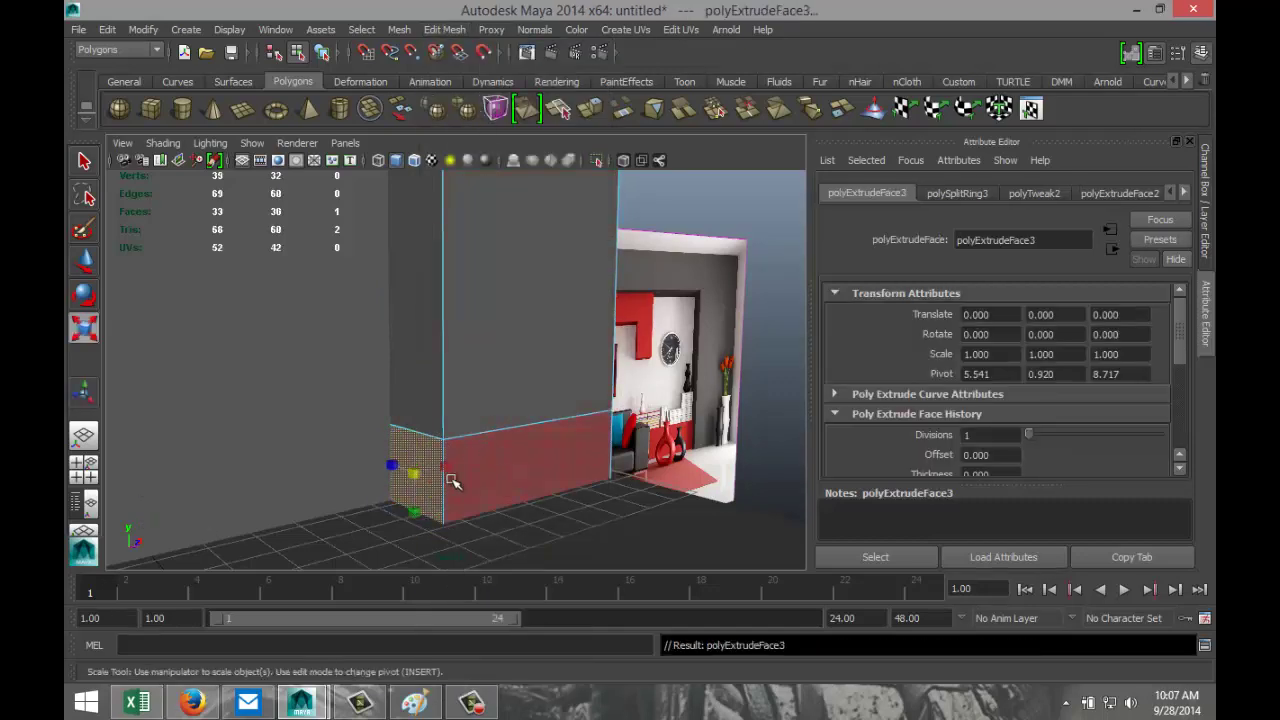
pyautogui.moveTo(413, 478); pyautogui.dragTo(410, 470)
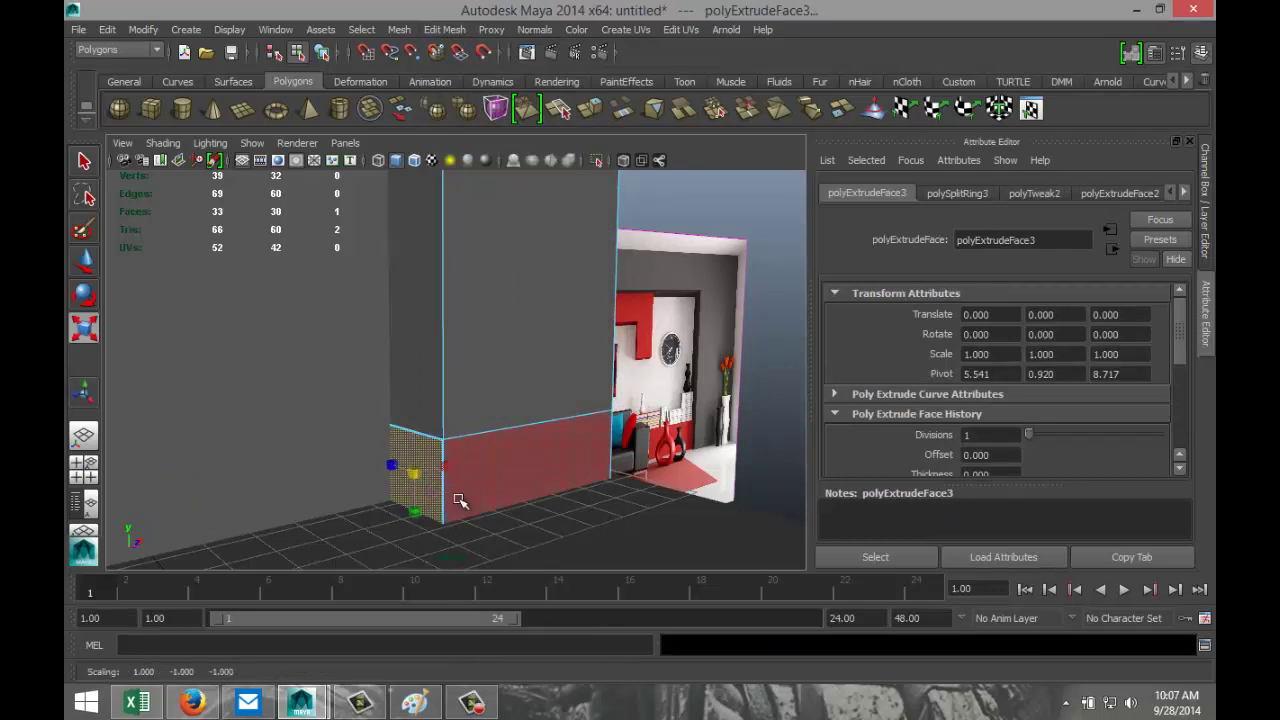
pyautogui.hotkey('ctrl', 'z')
pyautogui.click(393, 467)
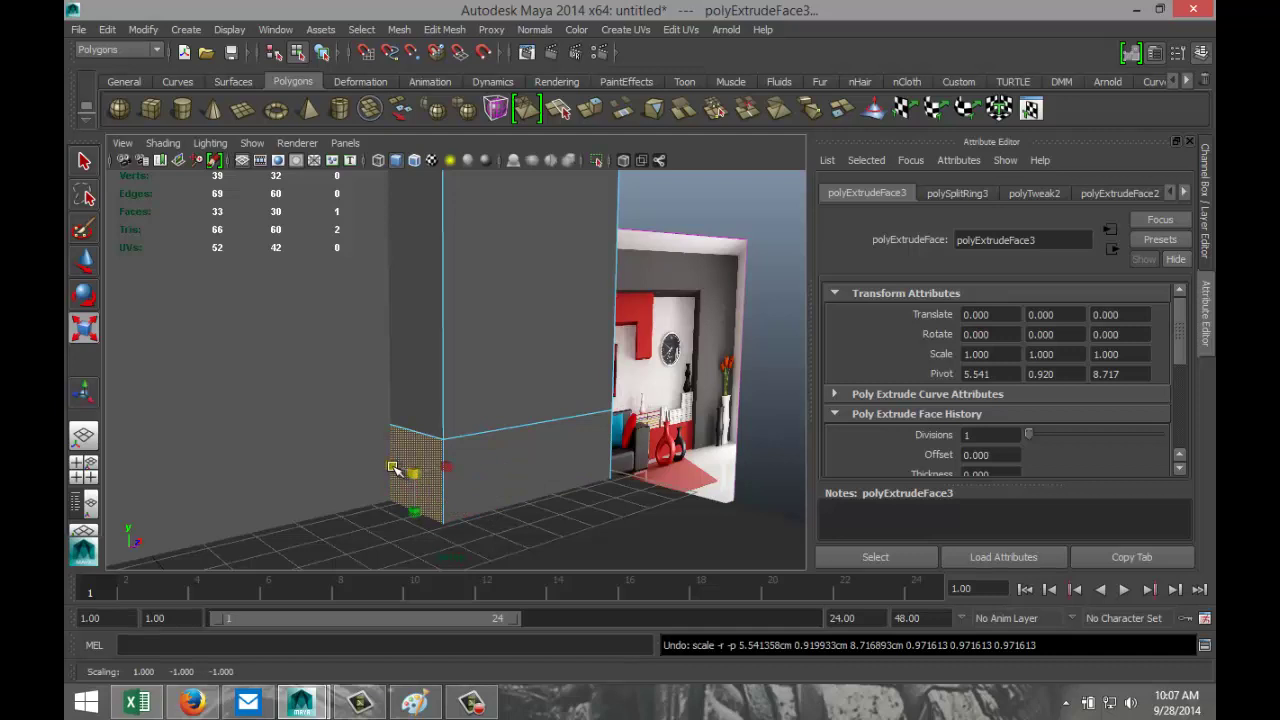
pyautogui.moveTo(393, 467); pyautogui.dragTo(399, 472)
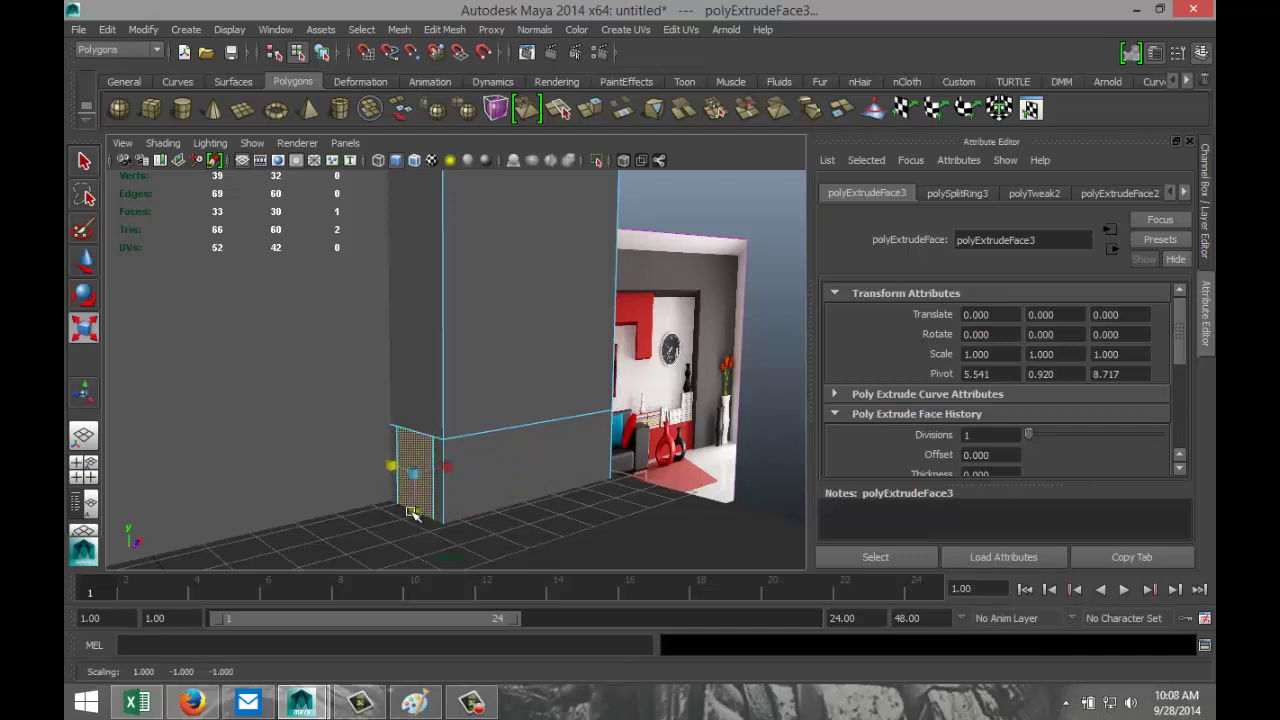
pyautogui.press('w')
pyautogui.moveTo(425, 490); pyautogui.dragTo(429, 485)
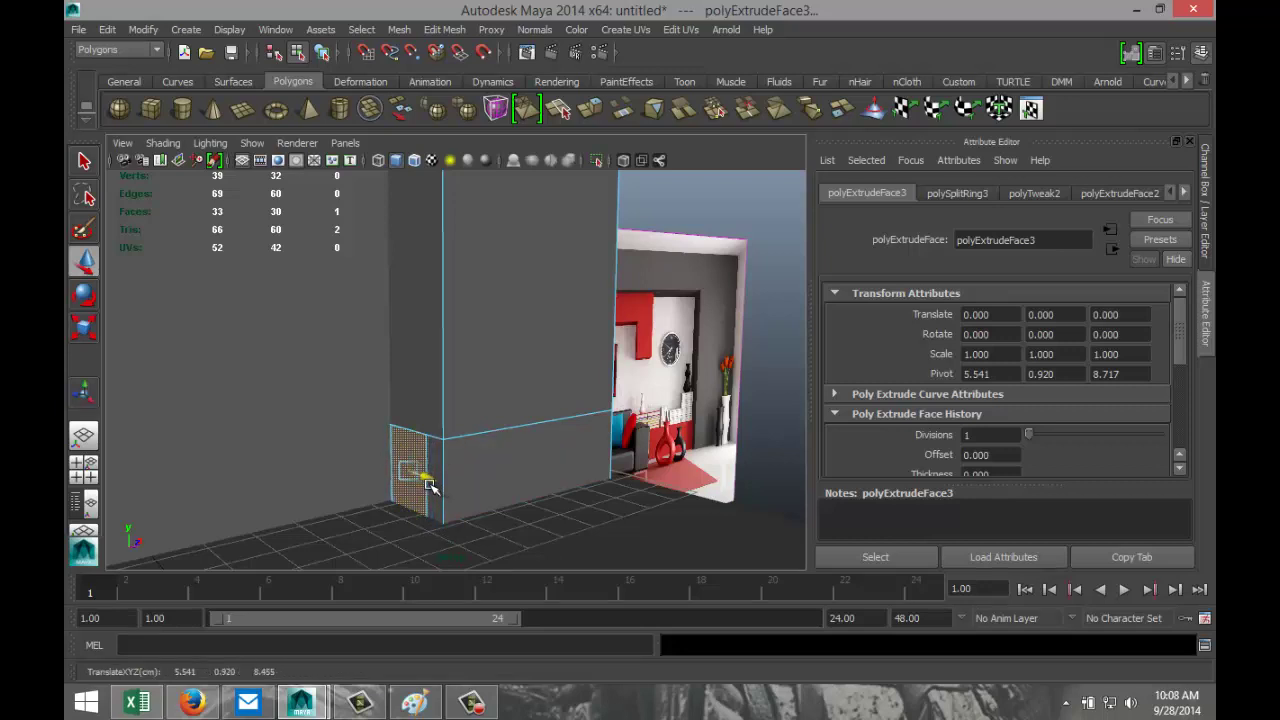
pyautogui.moveTo(429, 485); pyautogui.dragTo(430, 485)
# Extrude the narrowed face again along the back wall to X about -12.76, forming a low ledge that reaches the side wall
pyautogui.scroll(-3, 655, 458)
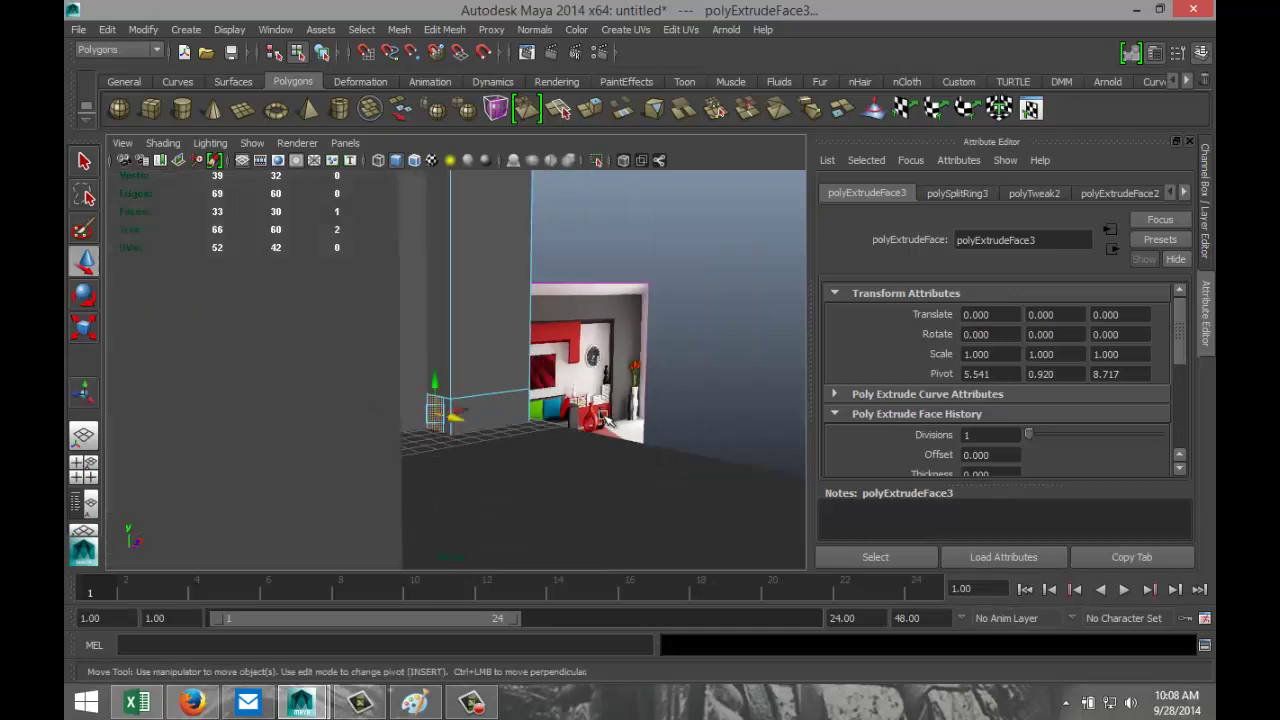
pyautogui.scroll(2, 545, 489)
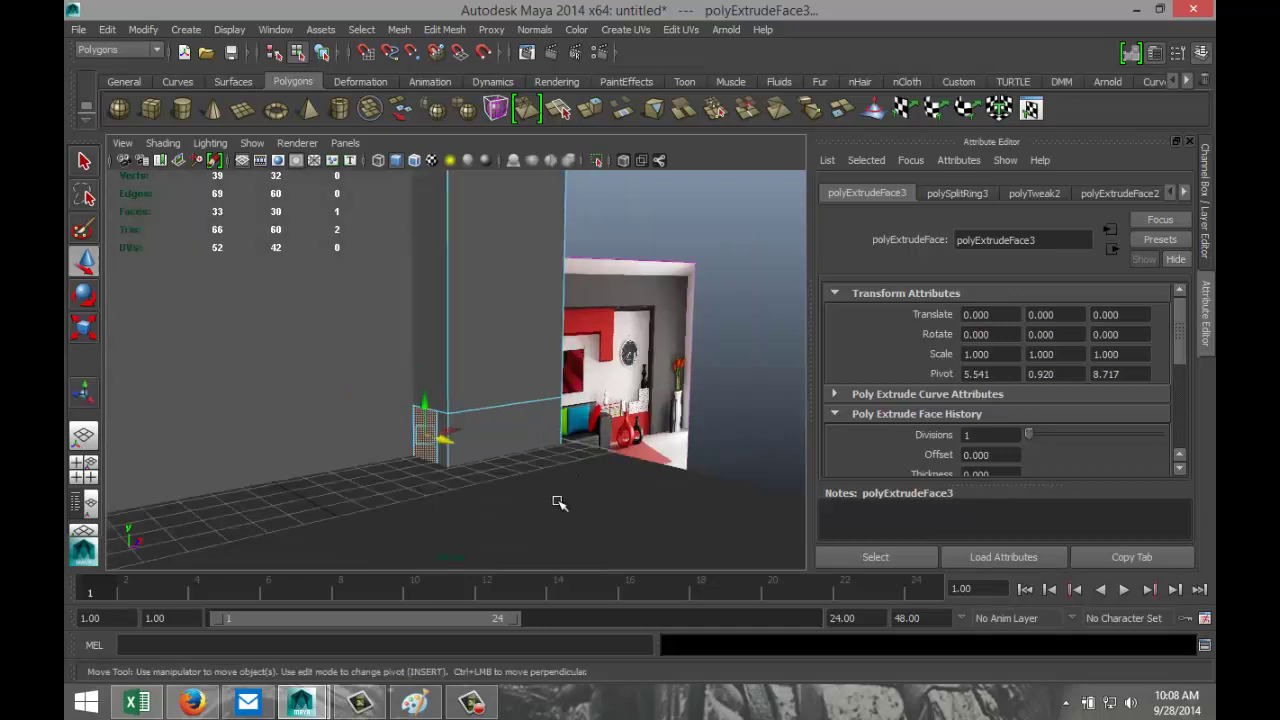
pyautogui.scroll(4, 558, 502)
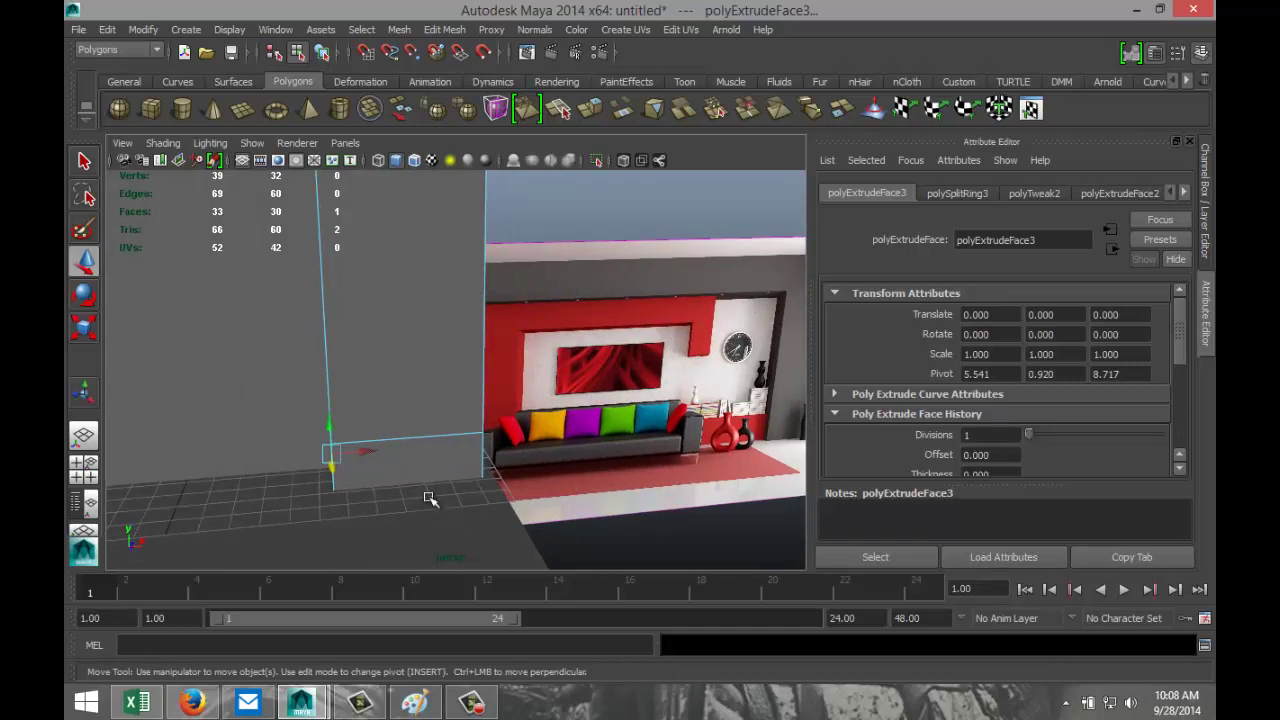
pyautogui.scroll(-3, 400, 500)
pyautogui.keyDown('alt'); pyautogui.moveTo(400, 500); pyautogui.dragTo(440, 500); pyautogui.keyUp('alt')
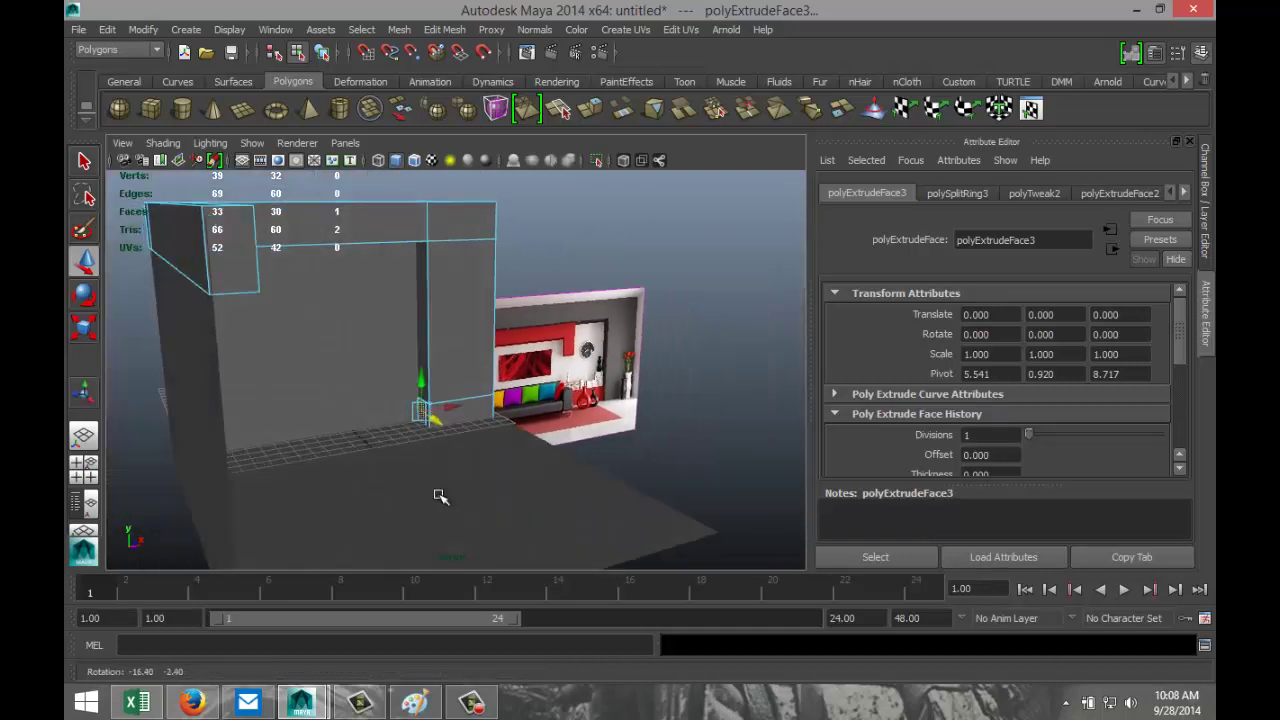
pyautogui.click(444, 29)
pyautogui.click(472, 93)
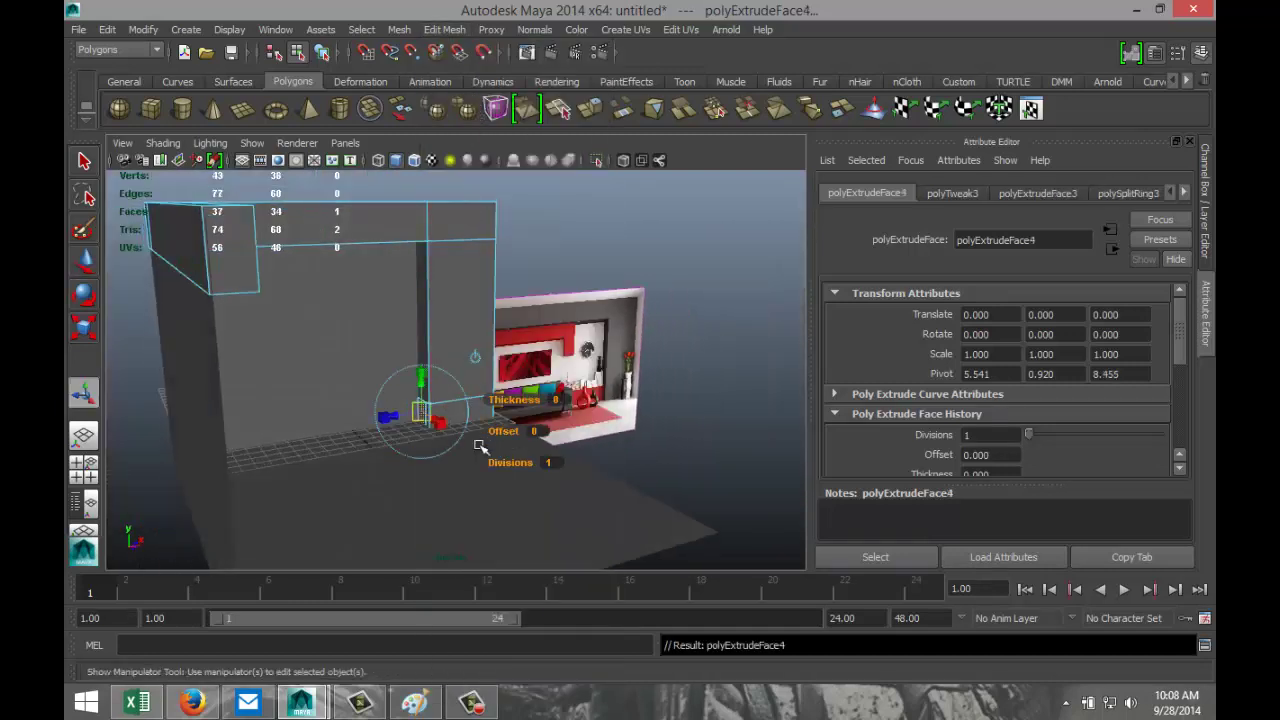
pyautogui.press('w')
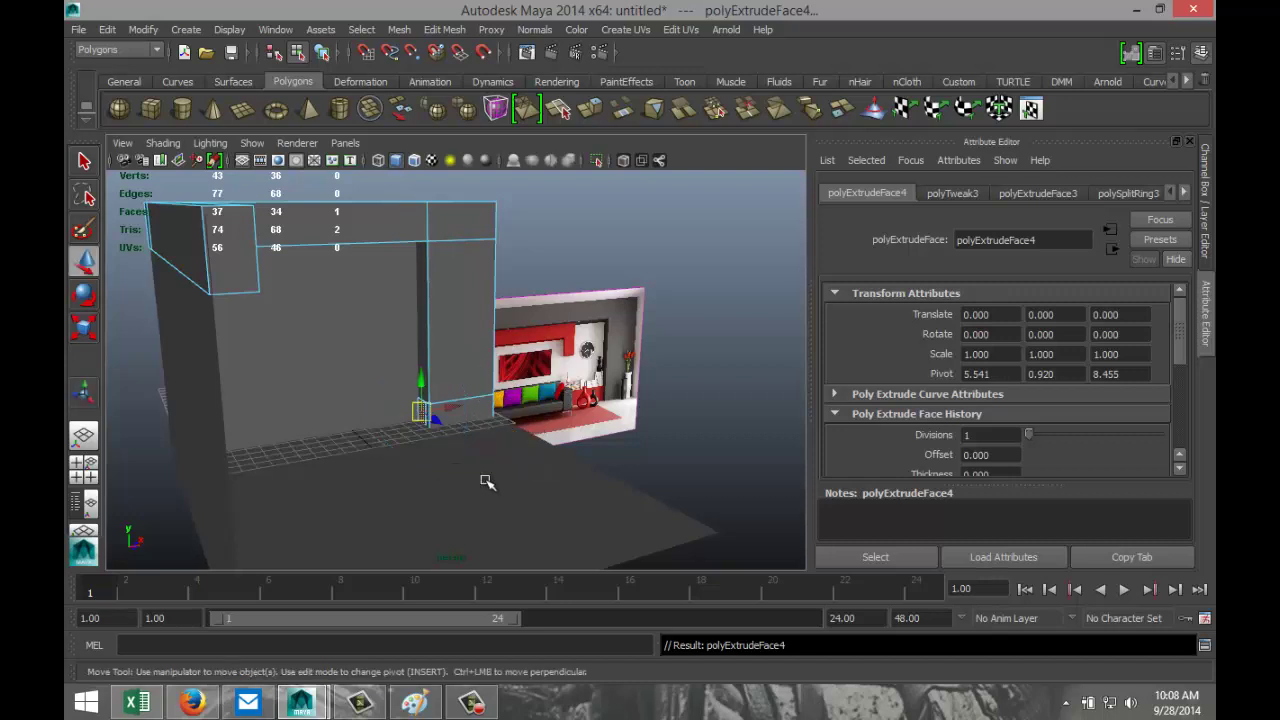
pyautogui.keyDown('alt'); pyautogui.moveTo(487, 482); pyautogui.dragTo(451, 494); pyautogui.keyUp('alt')
pyautogui.moveTo(434, 417); pyautogui.dragTo(200, 448)
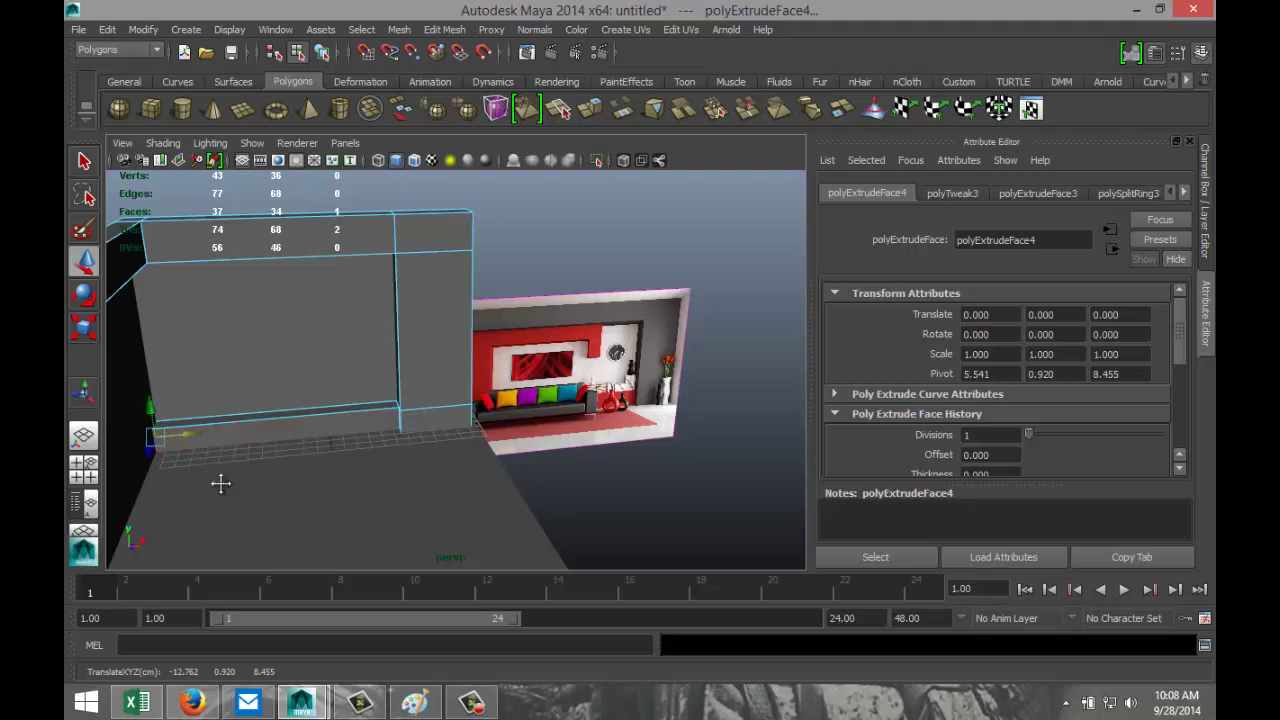
pyautogui.keyDown('alt'); pyautogui.moveTo(220, 484); pyautogui.dragTo(331, 506); pyautogui.keyUp('alt')
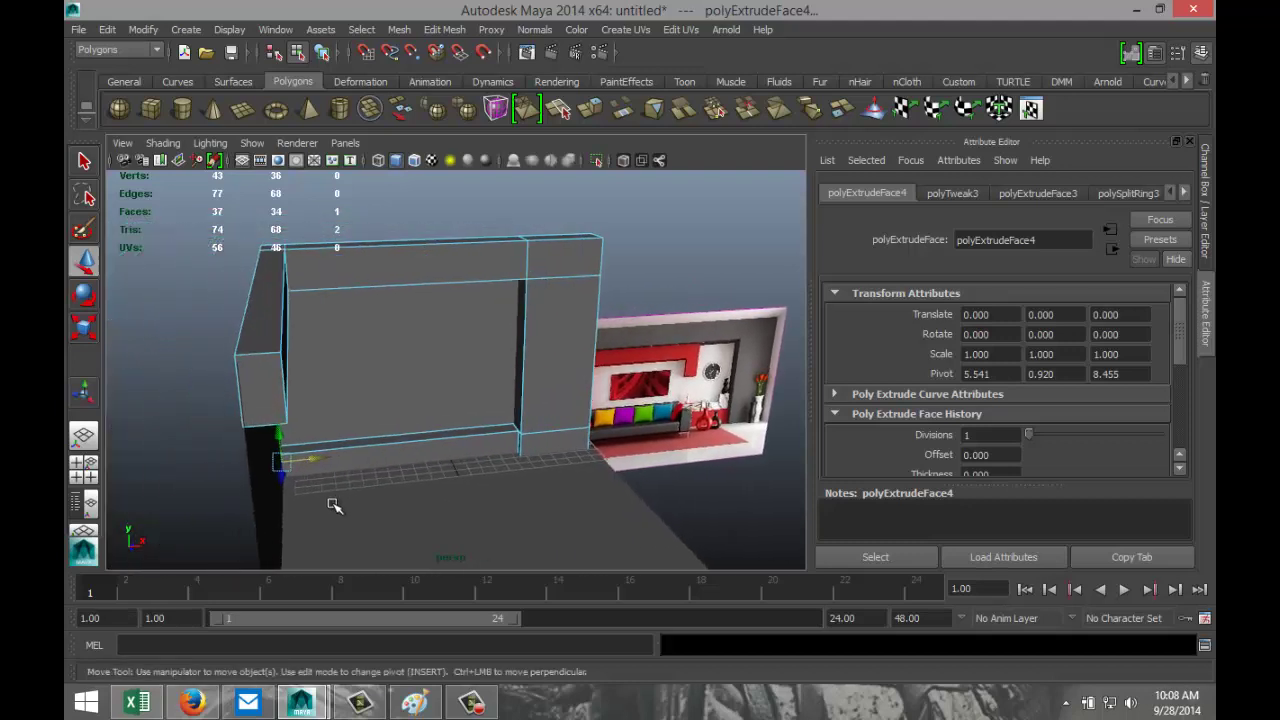
# Insert a vertical edge loop across the low ledge, a short distance from the side wall
pyautogui.click(448, 30)
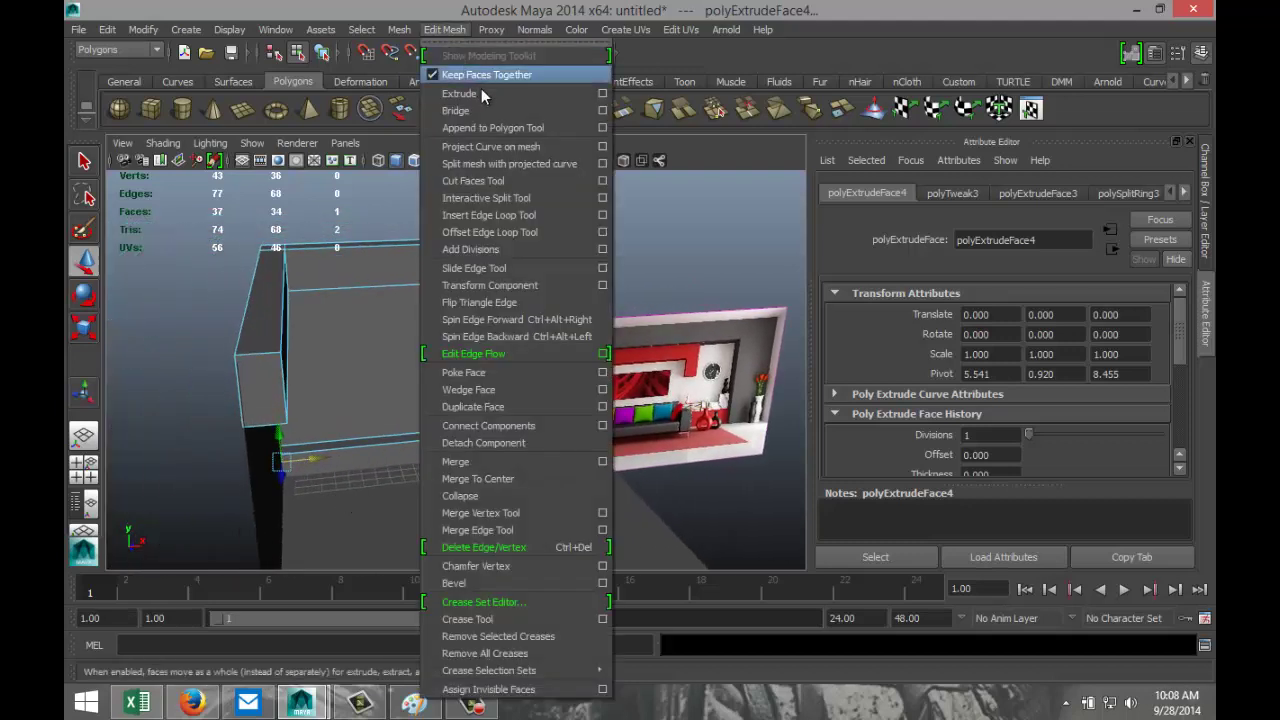
pyautogui.click(512, 216)
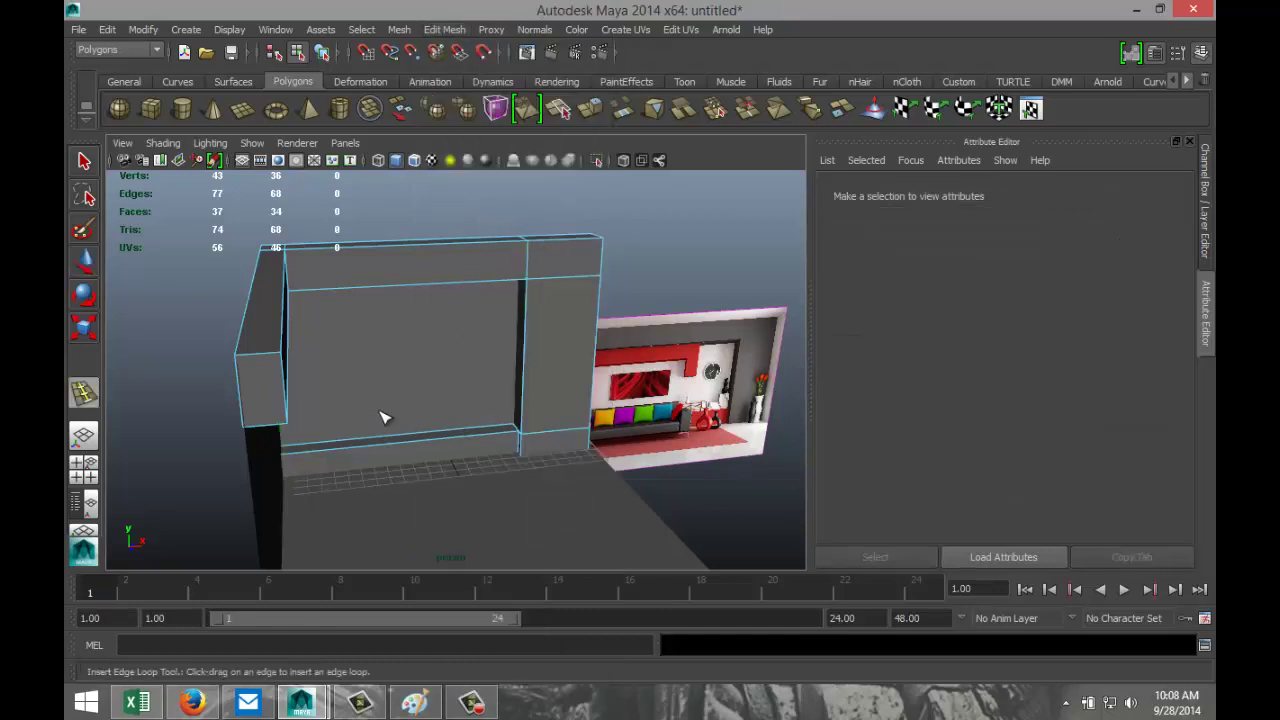
pyautogui.keyDown('alt'); pyautogui.moveTo(363, 465); pyautogui.dragTo(323, 487); pyautogui.keyUp('alt')
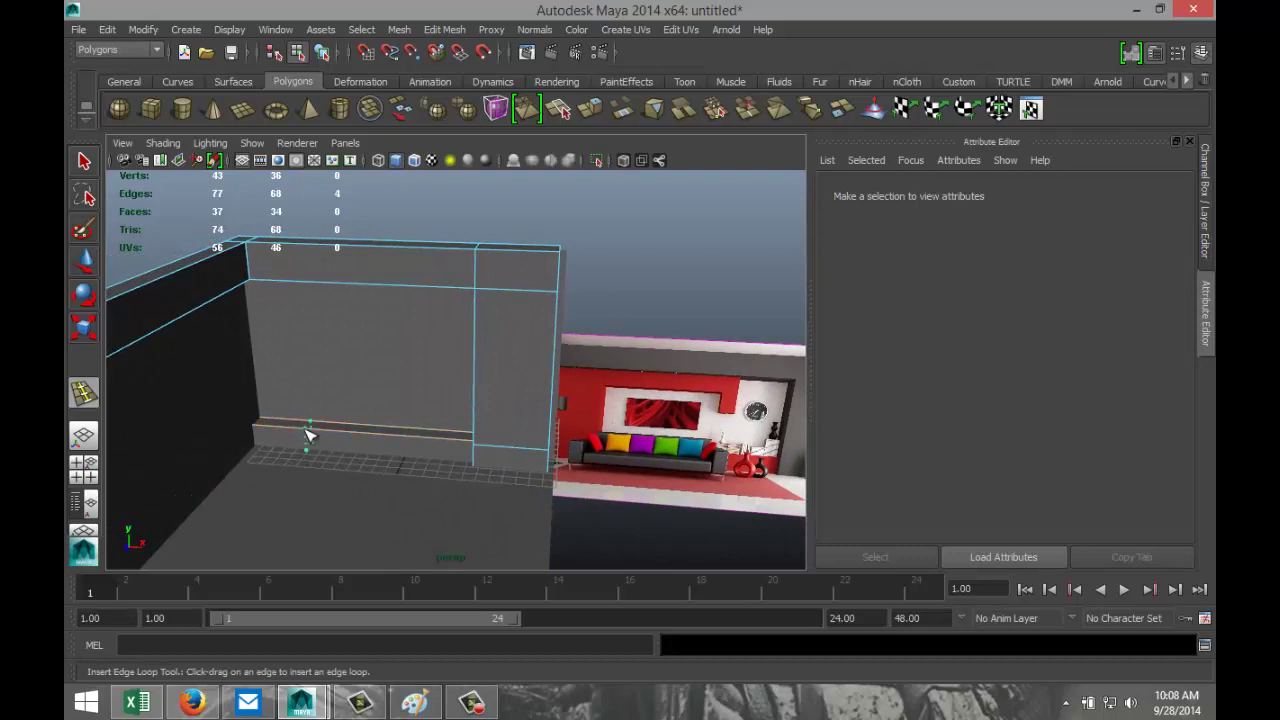
pyautogui.click(312, 433)
pyautogui.keyDown('alt'); pyautogui.moveTo(374, 503); pyautogui.dragTo(436, 497); pyautogui.keyUp('alt')
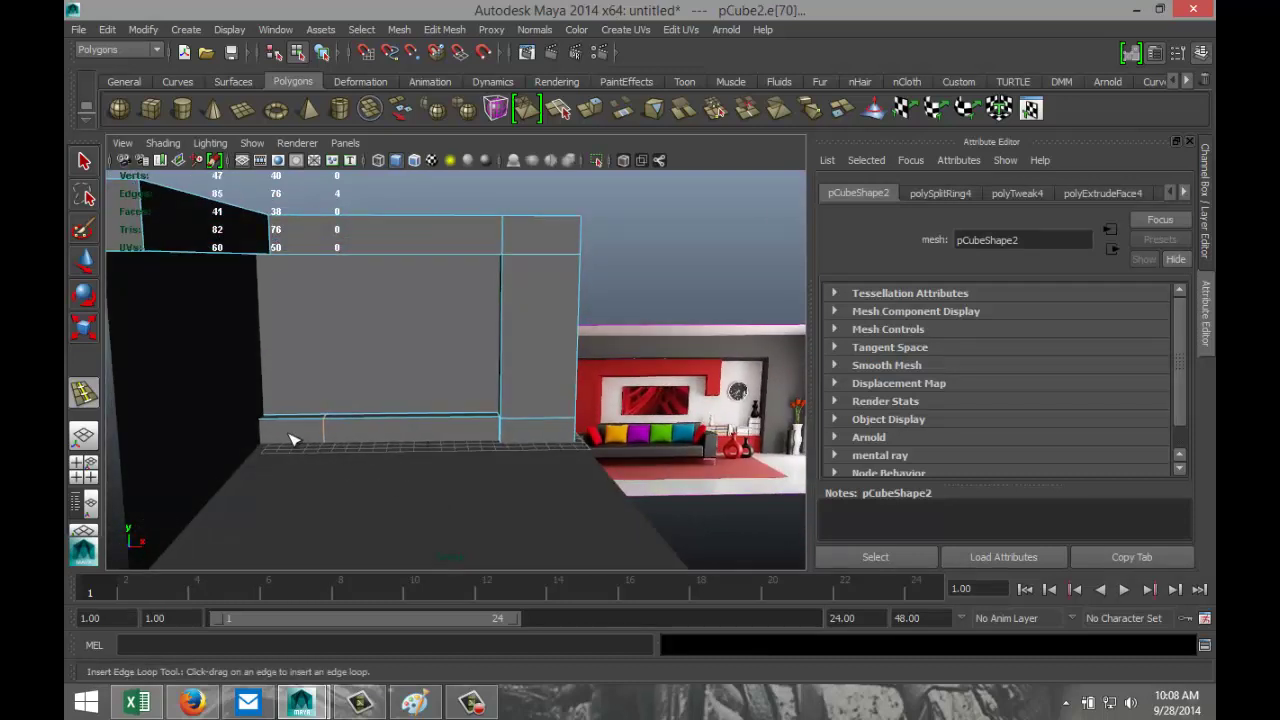
pyautogui.keyDown('alt'); pyautogui.moveTo(335, 468); pyautogui.dragTo(363, 502); pyautogui.keyUp('alt')
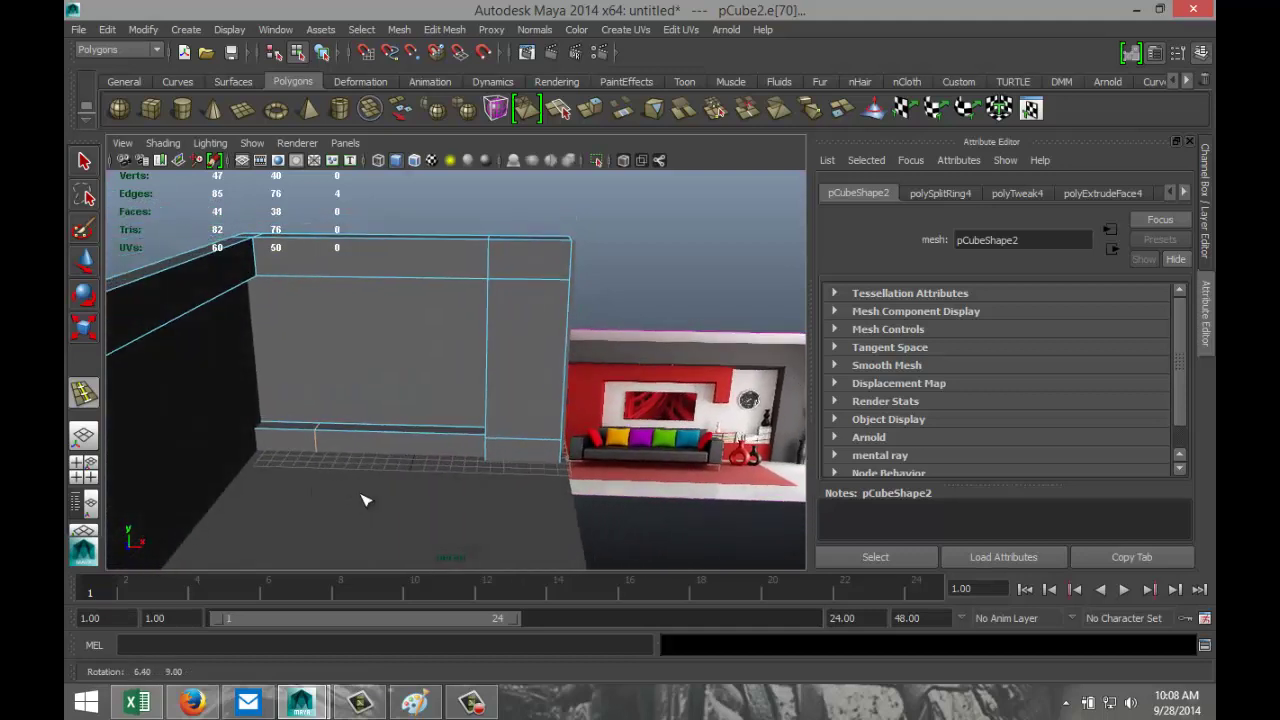
# Extrude the top face of the ledge's short end segment upward to the beam to form a second column
pyautogui.press('q')
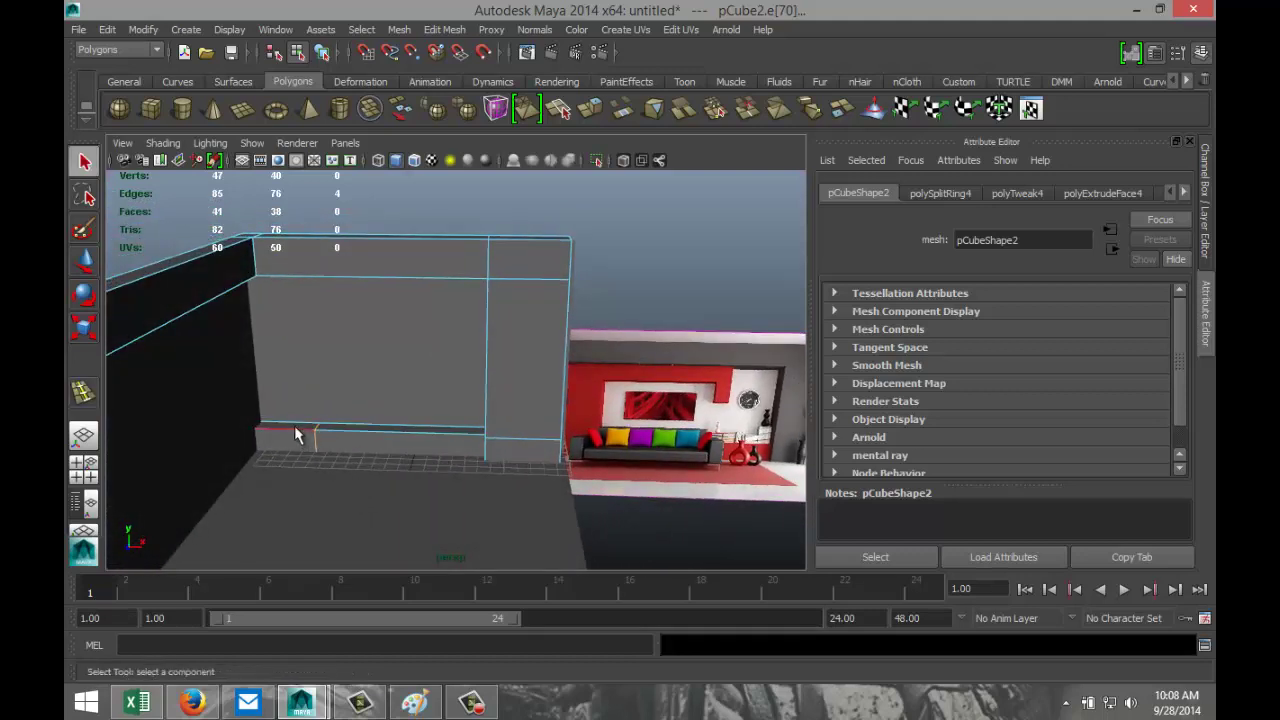
pyautogui.rightClick(296, 432)
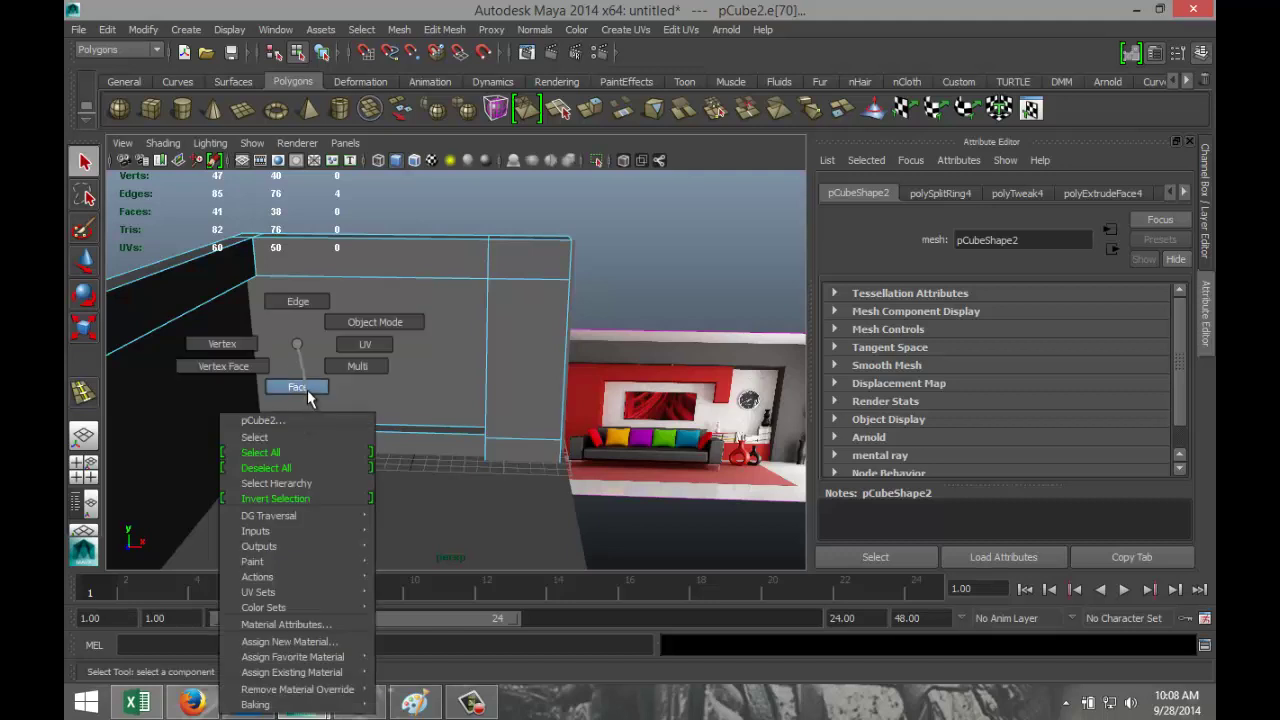
pyautogui.click(307, 391)
pyautogui.click(305, 430)
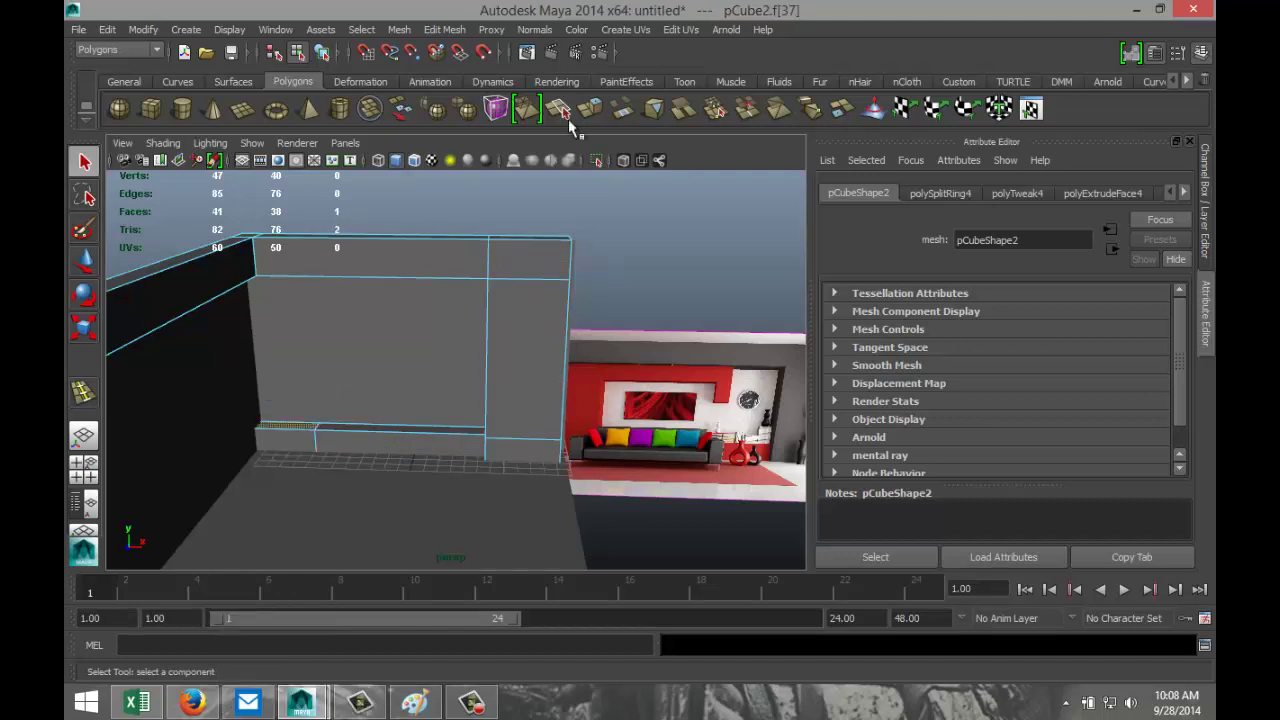
pyautogui.click(446, 30)
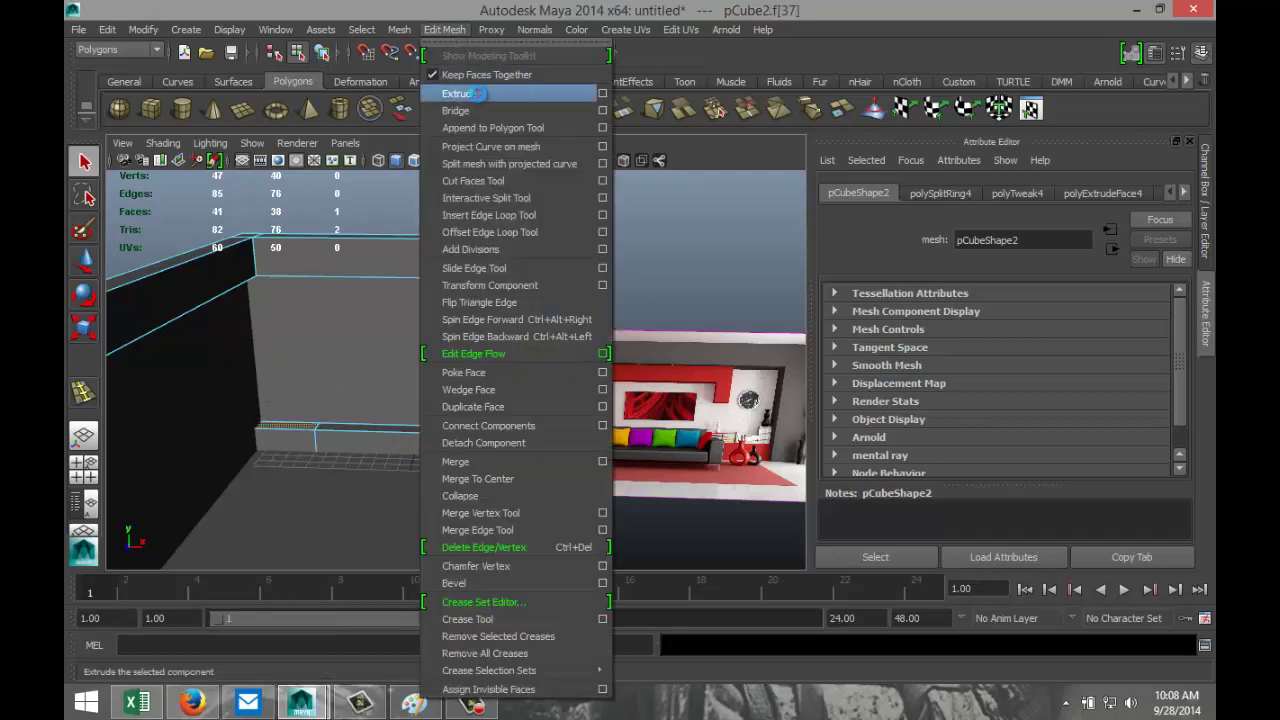
pyautogui.click(470, 93)
pyautogui.moveTo(296, 426); pyautogui.dragTo(286, 230)
# Switch to wireframe display and lower the second column's top face to Y about 14.25, level with the beam's underside
pyautogui.keyDown('alt'); pyautogui.moveTo(314, 320); pyautogui.dragTo(327, 302); pyautogui.keyUp('alt')
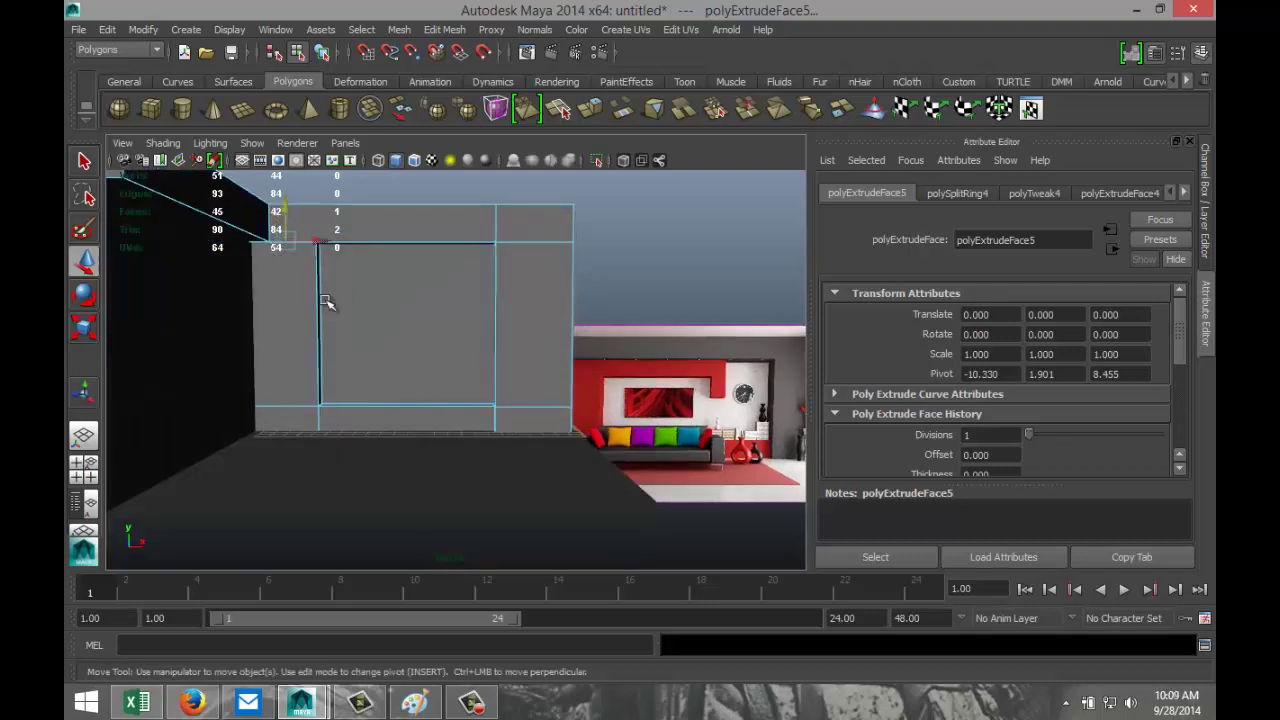
pyautogui.keyDown('alt'); pyautogui.moveTo(329, 313); pyautogui.dragTo(380, 420, button='middle'); pyautogui.keyUp('alt')
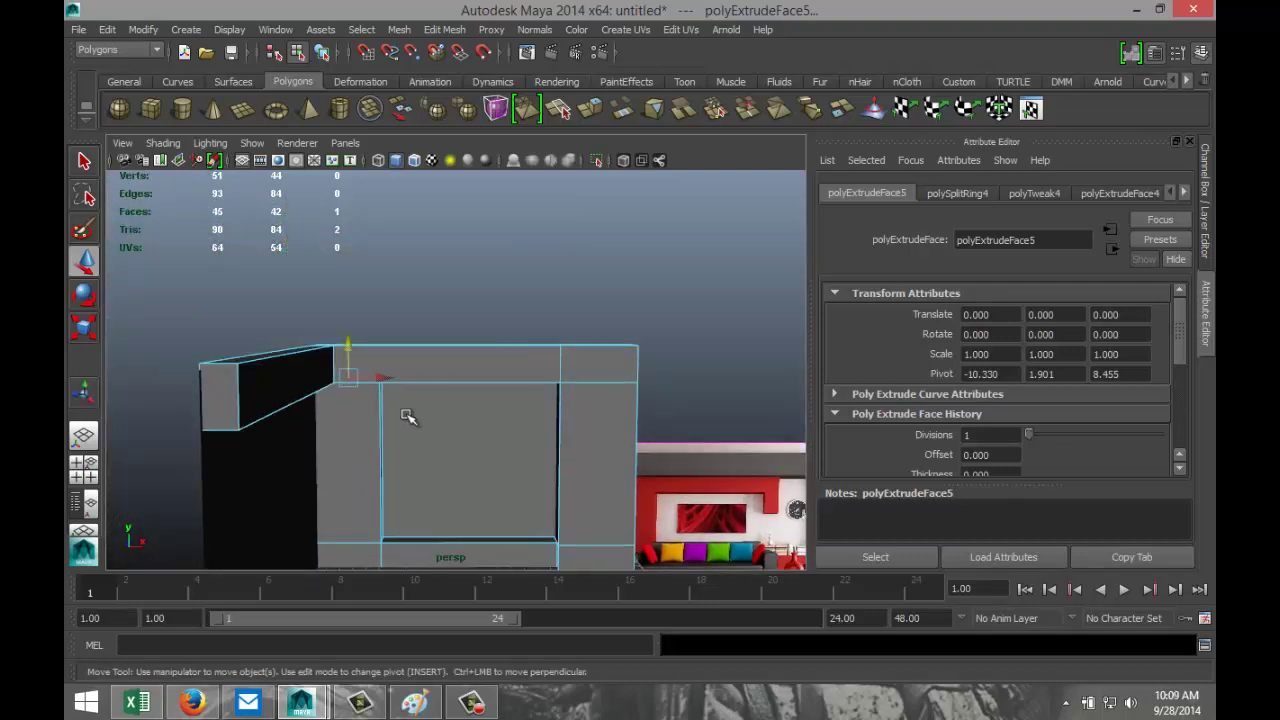
pyautogui.press('4')
pyautogui.scroll(3, 414, 434)
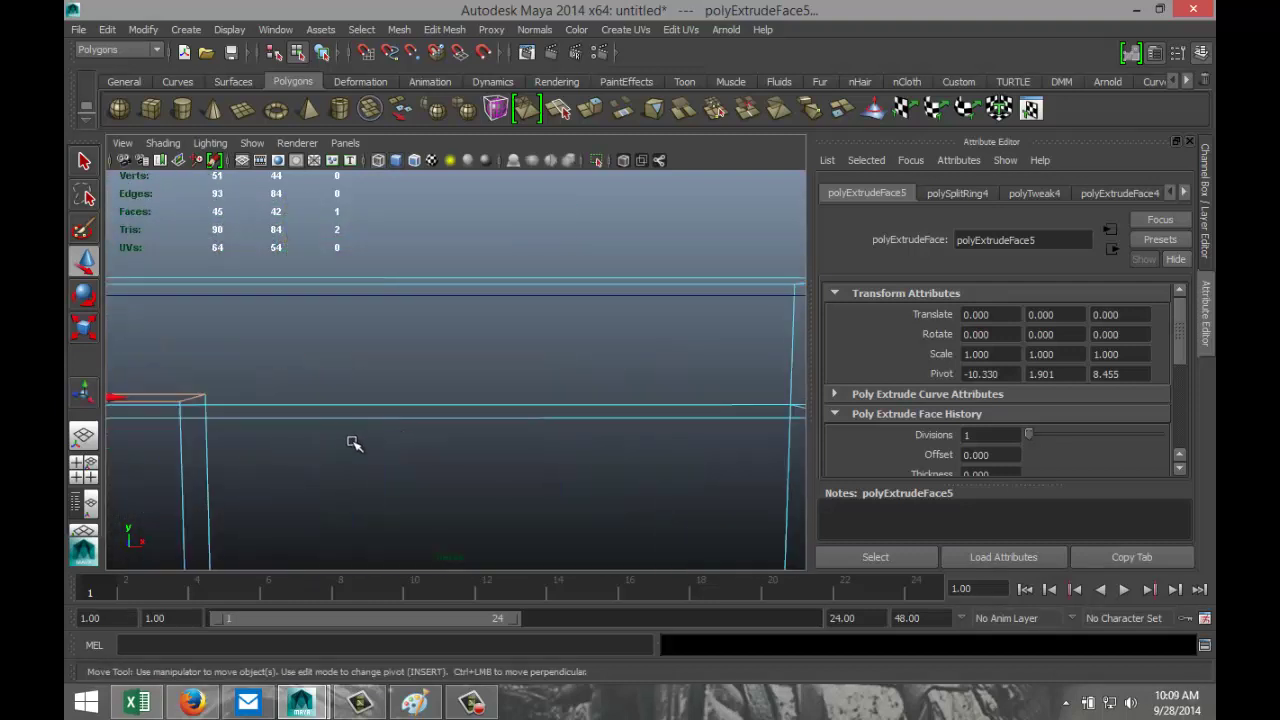
pyautogui.scroll(-1, 343, 445)
pyautogui.keyDown('alt'); pyautogui.moveTo(351, 452); pyautogui.dragTo(351, 429); pyautogui.keyUp('alt')
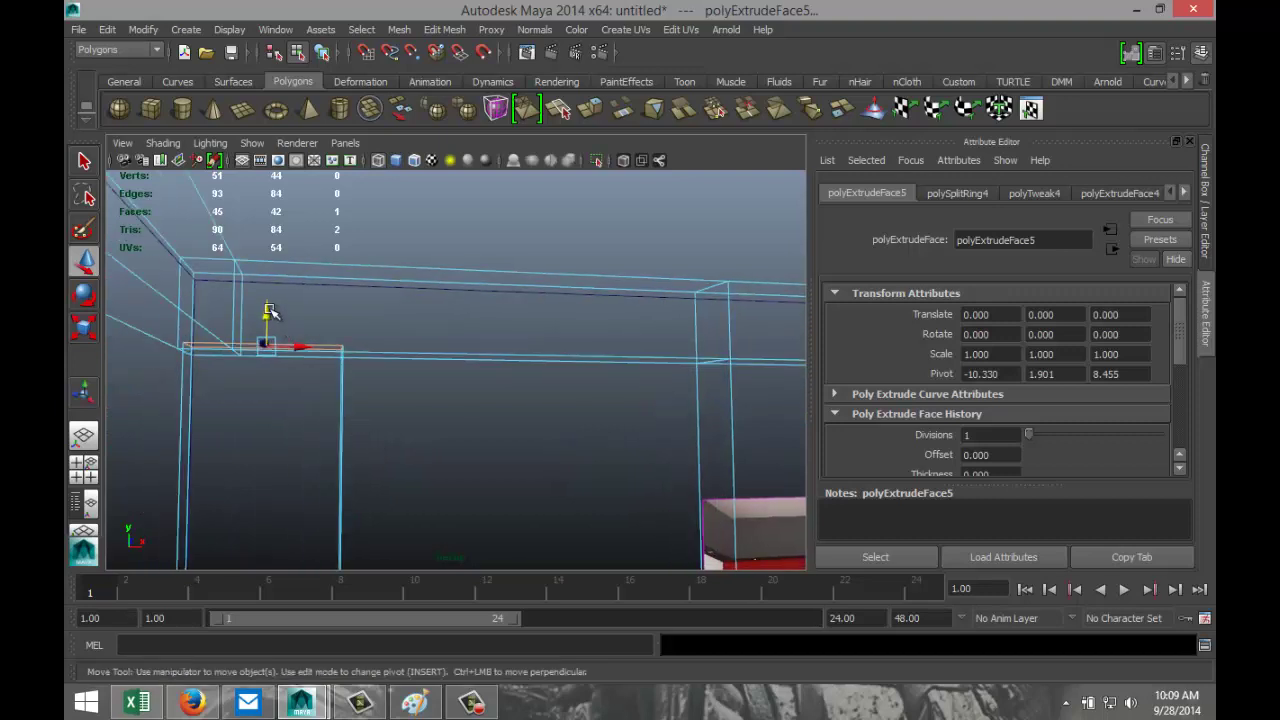
pyautogui.moveTo(266, 318); pyautogui.dragTo(266, 320)
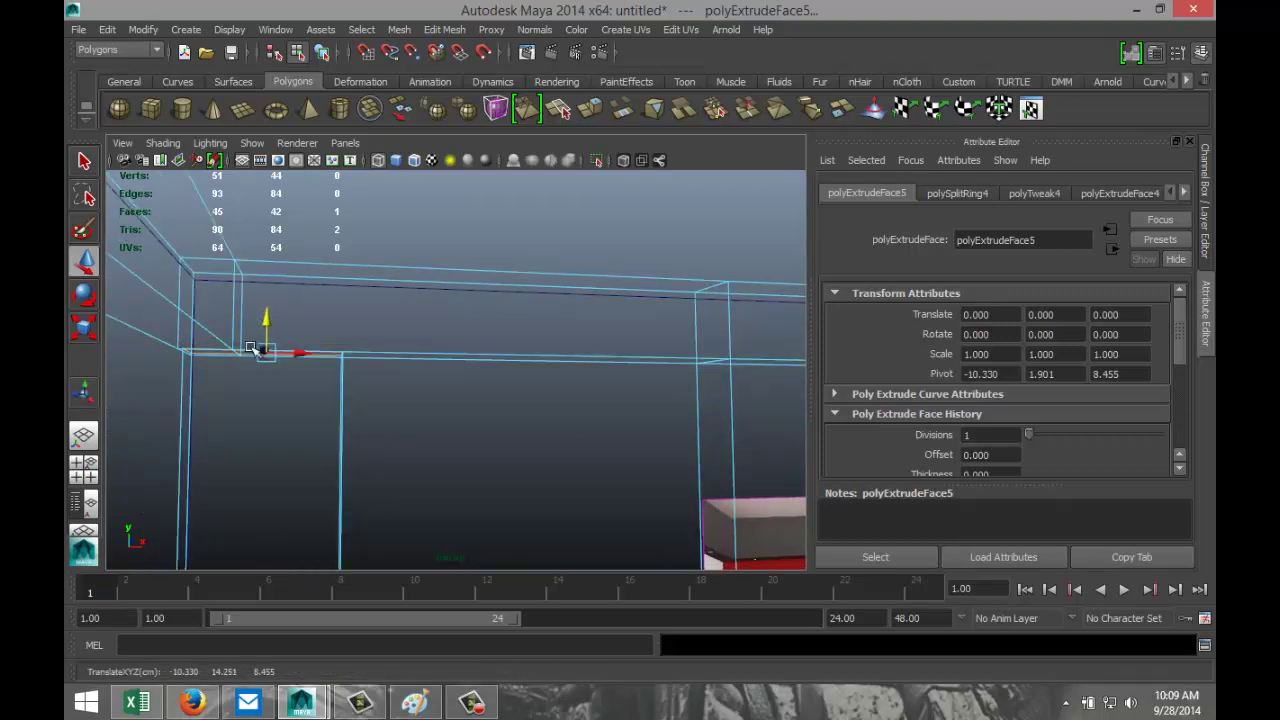
# Lower the second column's top face slightly in the side view to sit at the beam's underside
pyautogui.click(84, 468)
pyautogui.press('space')
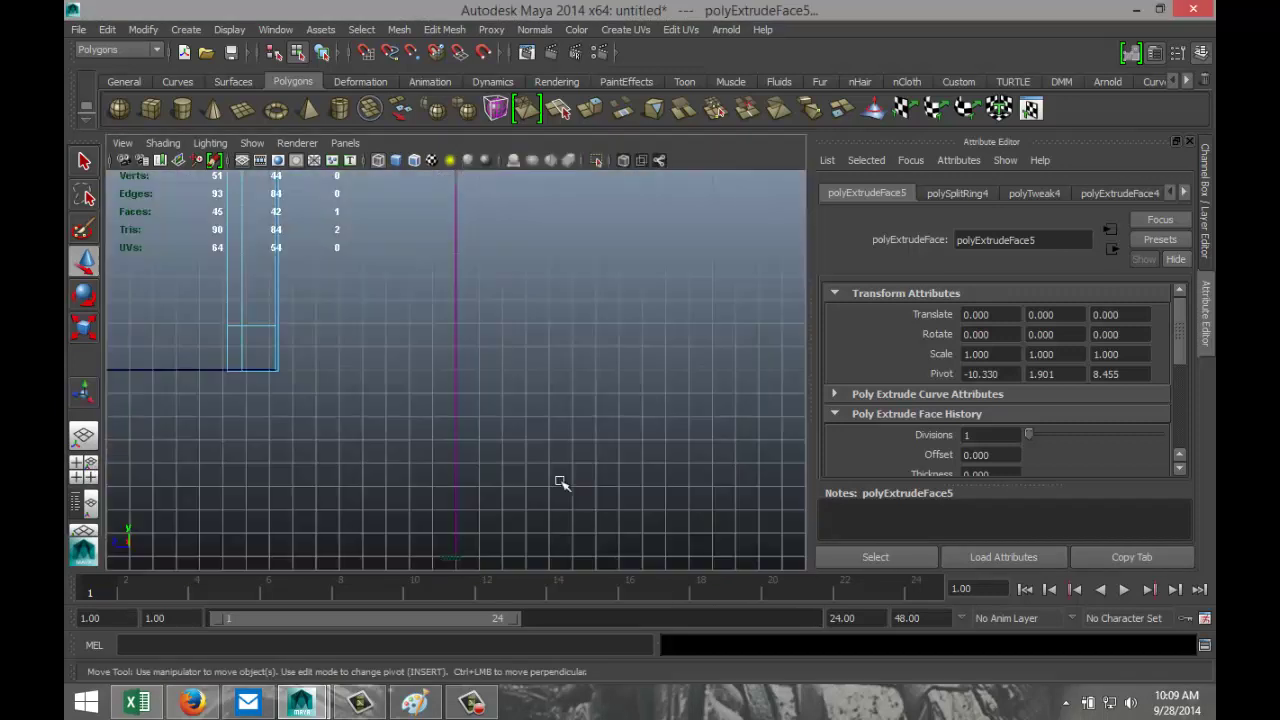
pyautogui.press('f')
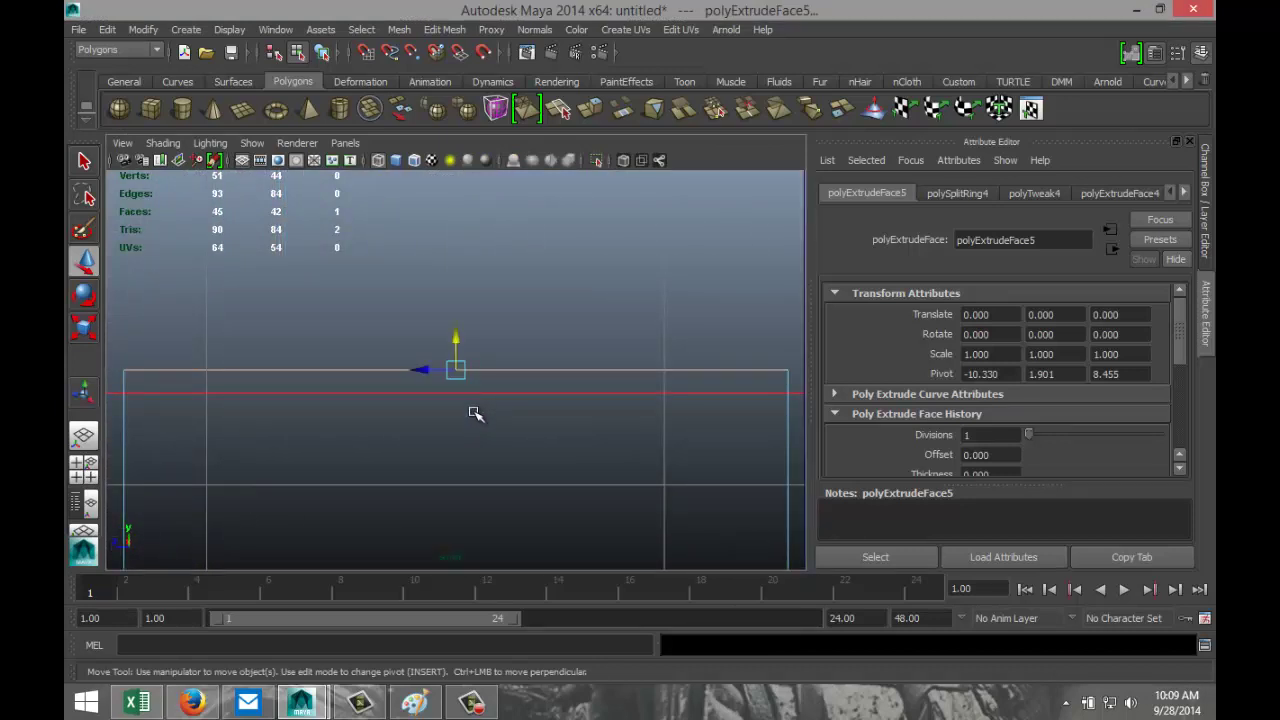
pyautogui.moveTo(457, 337); pyautogui.dragTo(453, 366)
pyautogui.press('space')
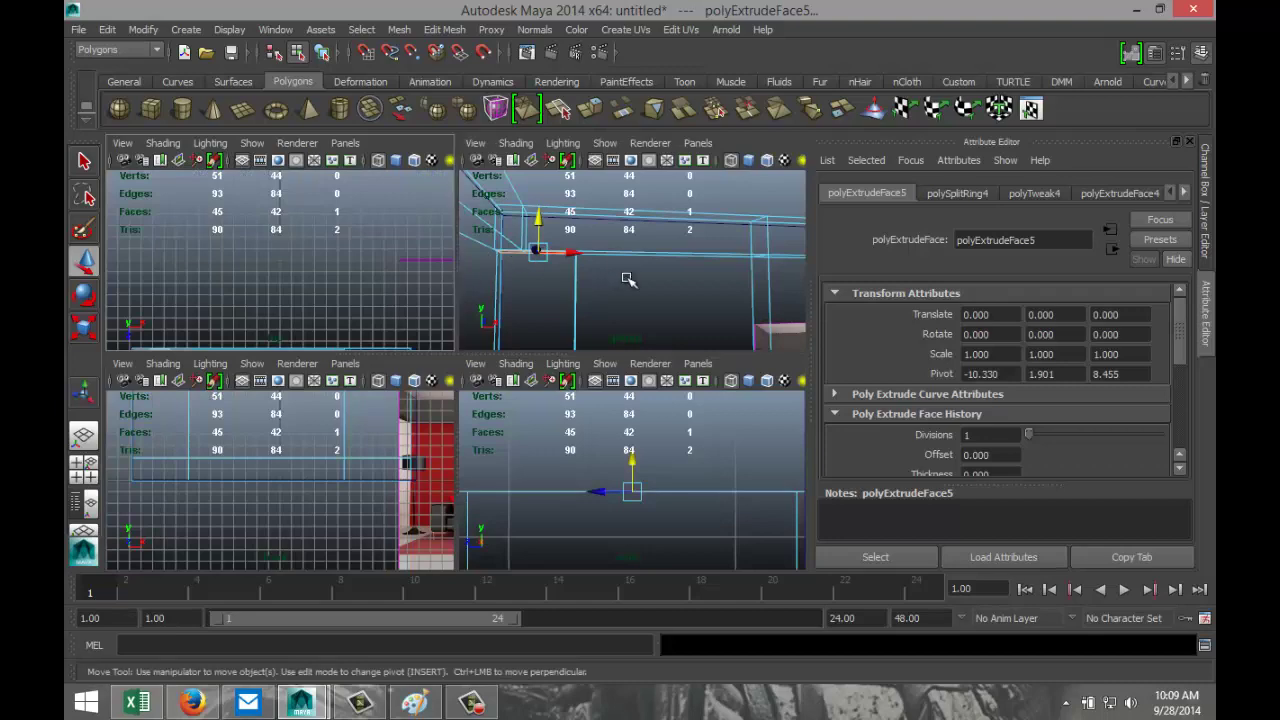
pyautogui.press('space')
# Return to shaded display and insert a horizontal edge loop around the second column, just below the beam
pyautogui.scroll(-2, 471, 362)
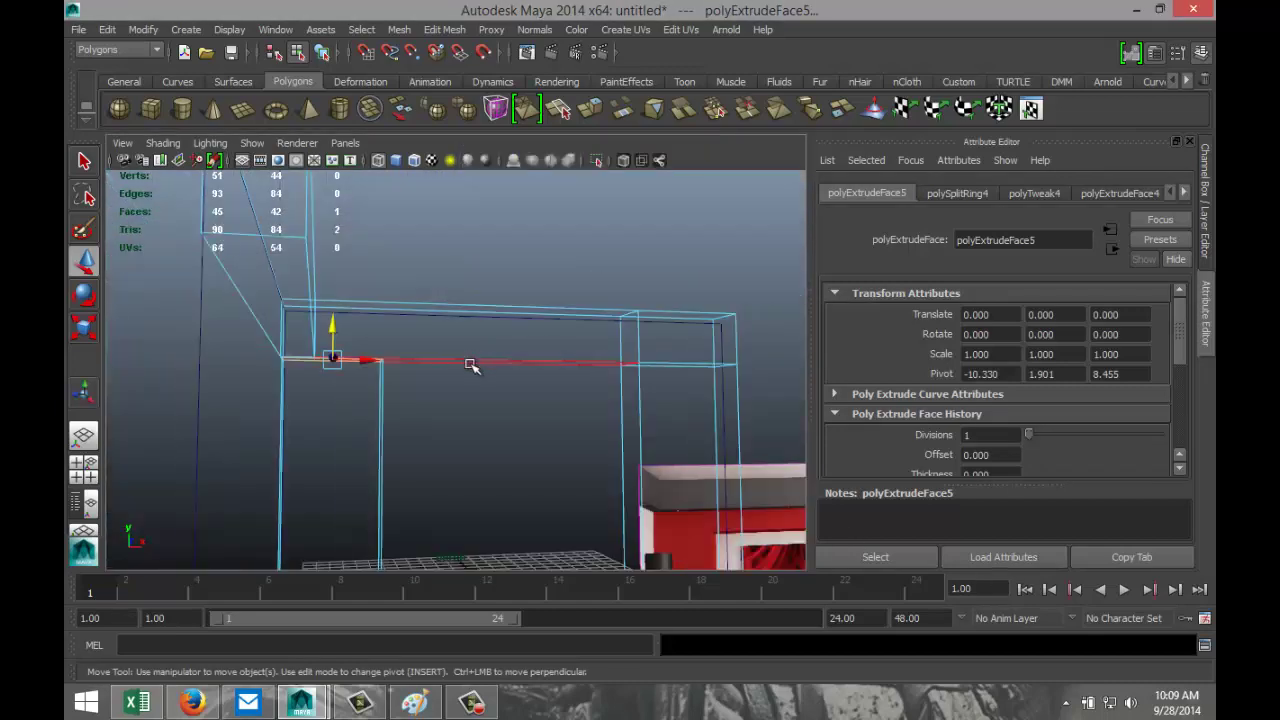
pyautogui.press('f')
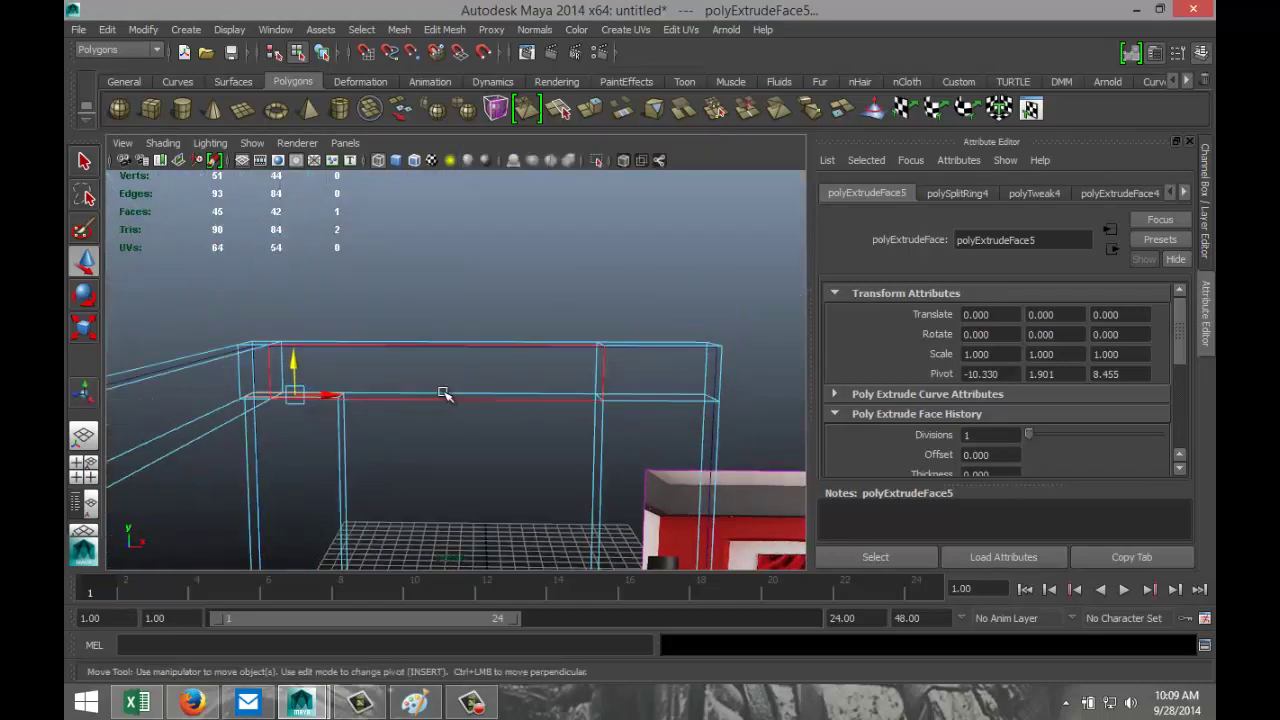
pyautogui.press('5')
pyautogui.scroll(2, 446, 398)
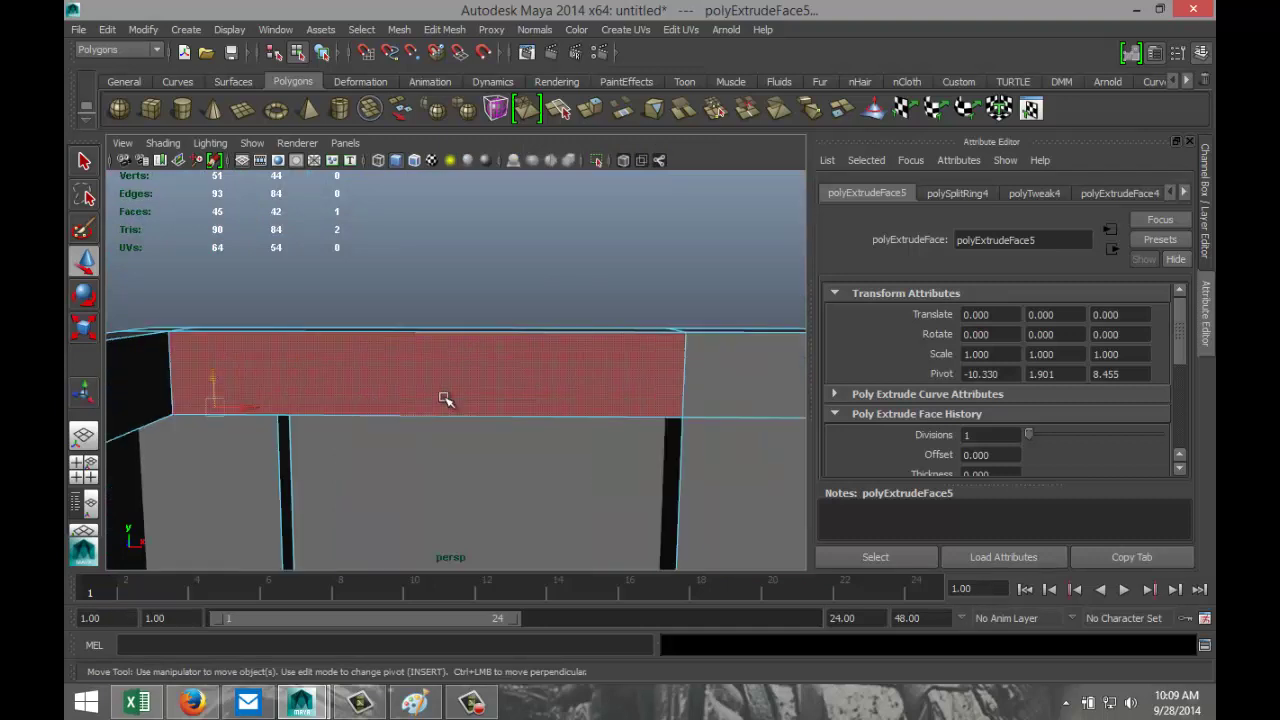
pyautogui.scroll(-3, 446, 398)
pyautogui.keyDown('alt'); pyautogui.moveTo(618, 472); pyautogui.dragTo(484, 426); pyautogui.keyUp('alt')
pyautogui.click(444, 29)
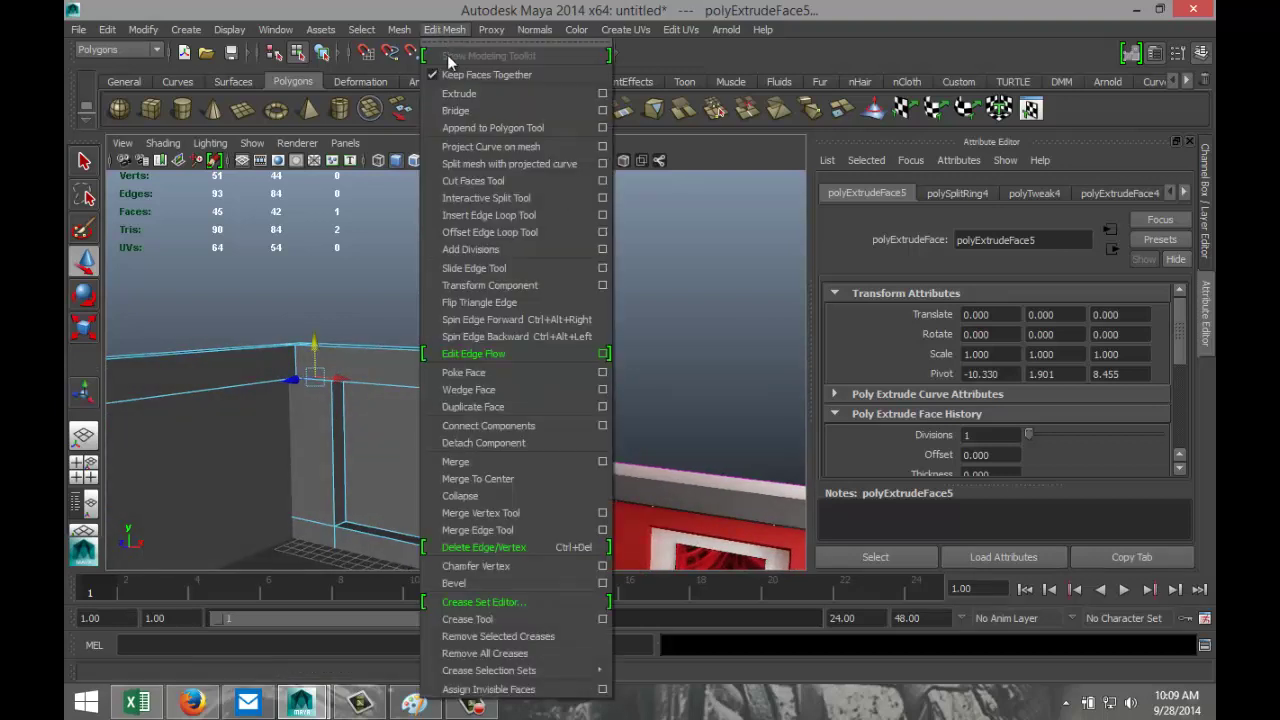
pyautogui.click(489, 215)
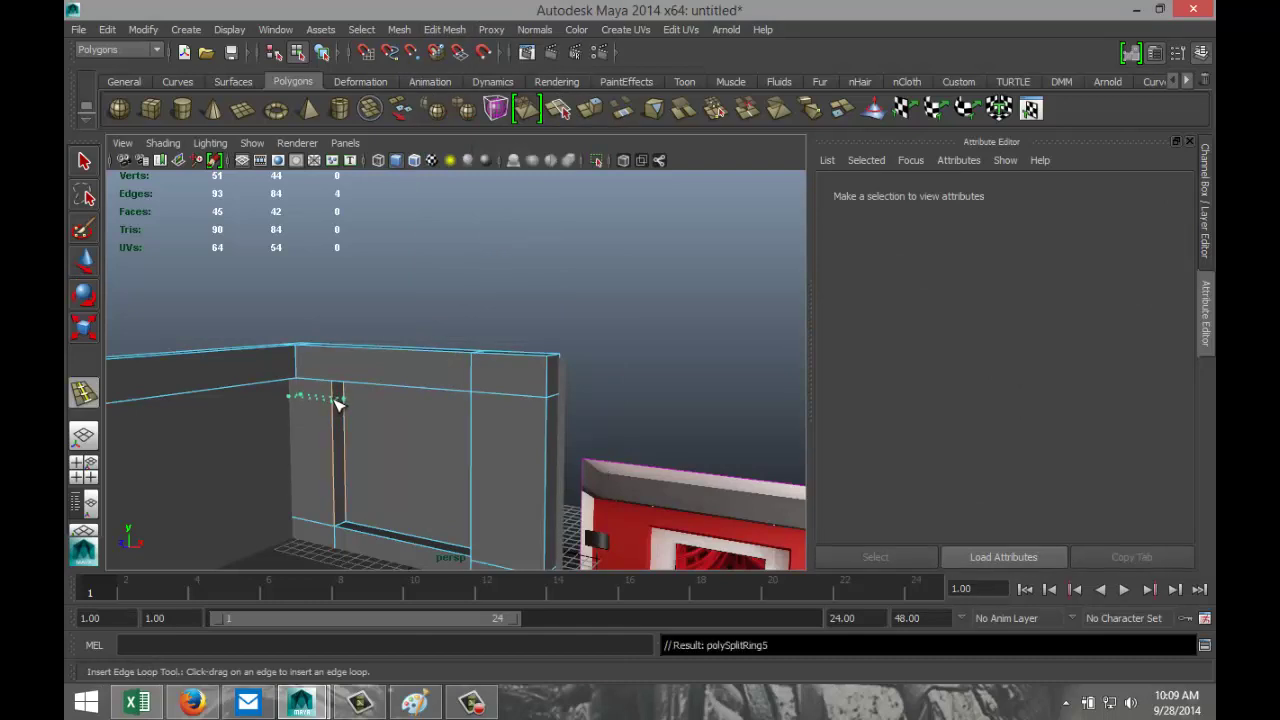
pyautogui.click(337, 399)
pyautogui.moveTo(371, 443)
pyautogui.keyDown('alt'); pyautogui.mouseDown()
pyautogui.moveTo(407, 427)
pyautogui.moveTo(386, 434)
pyautogui.mouseUp(); pyautogui.keyUp('alt')
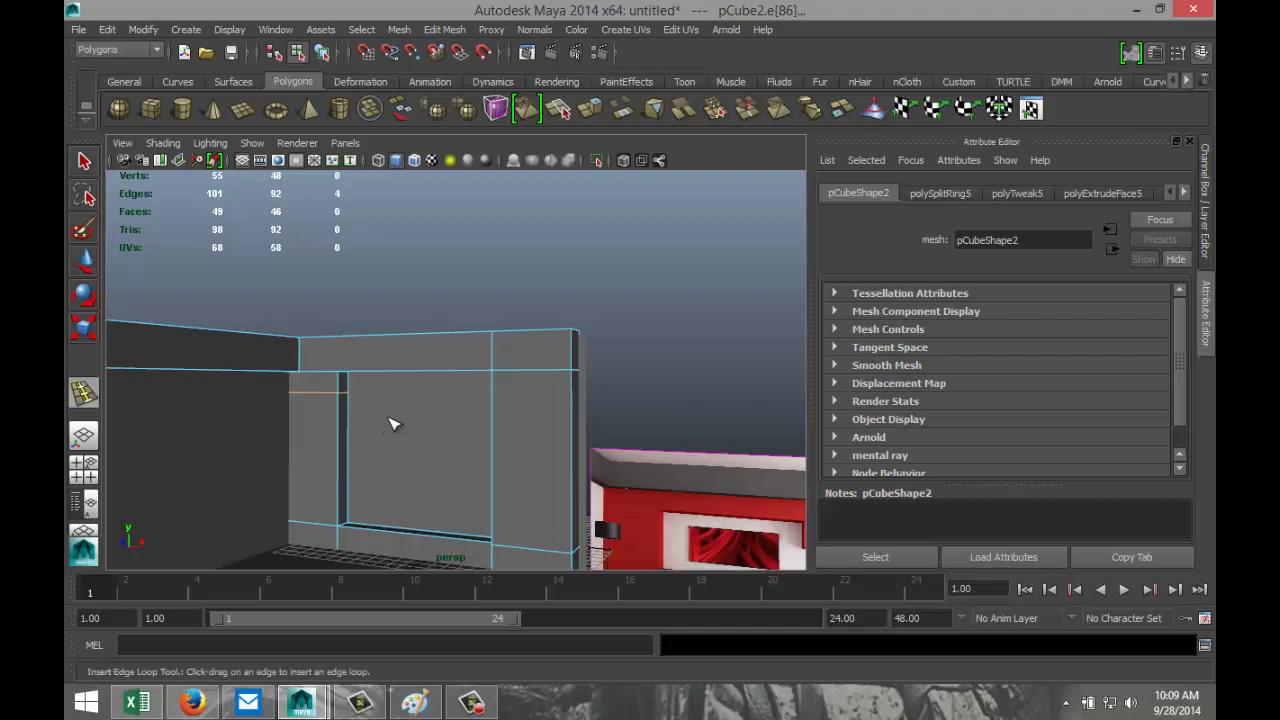
# Extrude the small inner side face at the second column's top along the beam's underside to just past the middle of the opening
pyautogui.press('q')
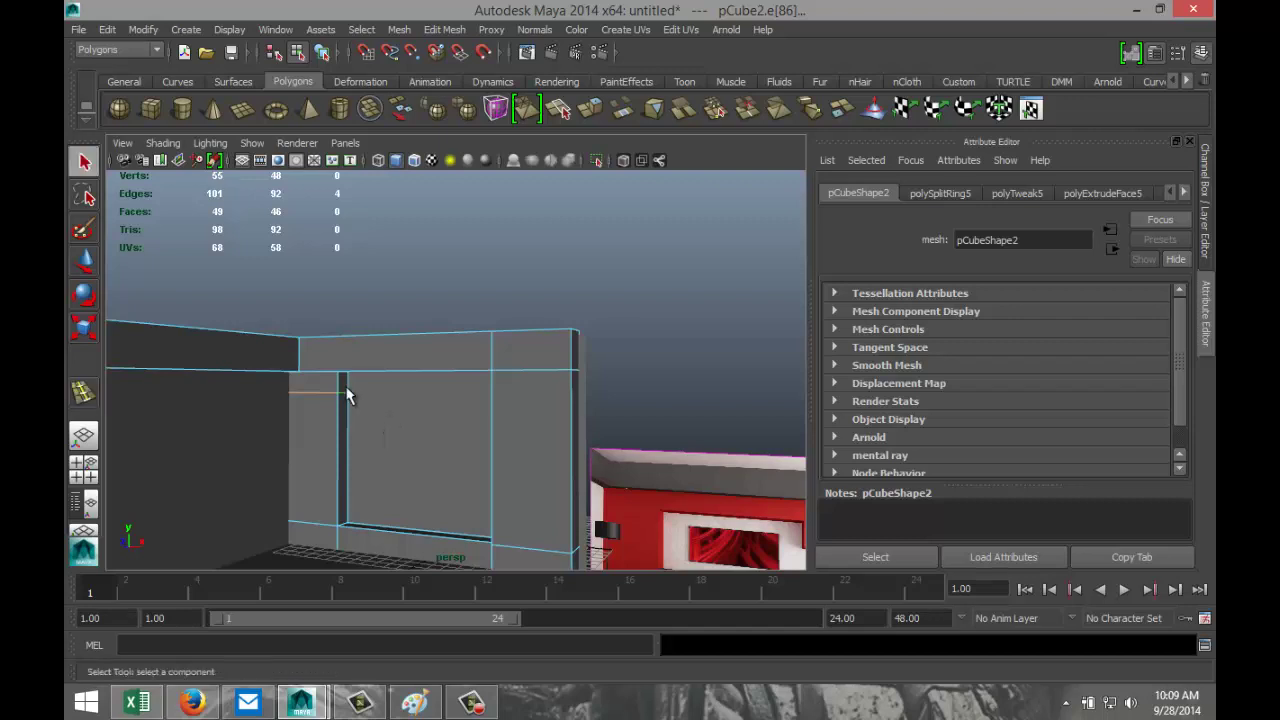
pyautogui.moveTo(343, 390); pyautogui.dragTo(348, 395, button='right')
pyautogui.click(342, 383)
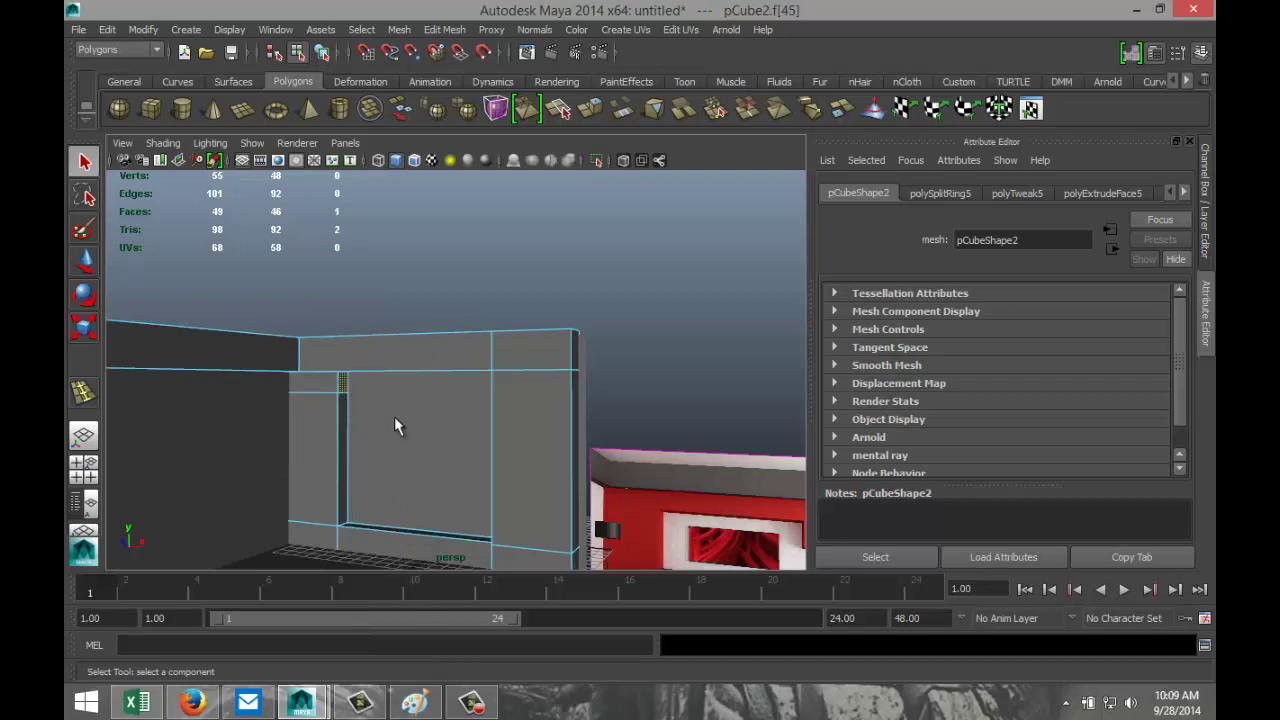
pyautogui.click(452, 30)
pyautogui.click(472, 94)
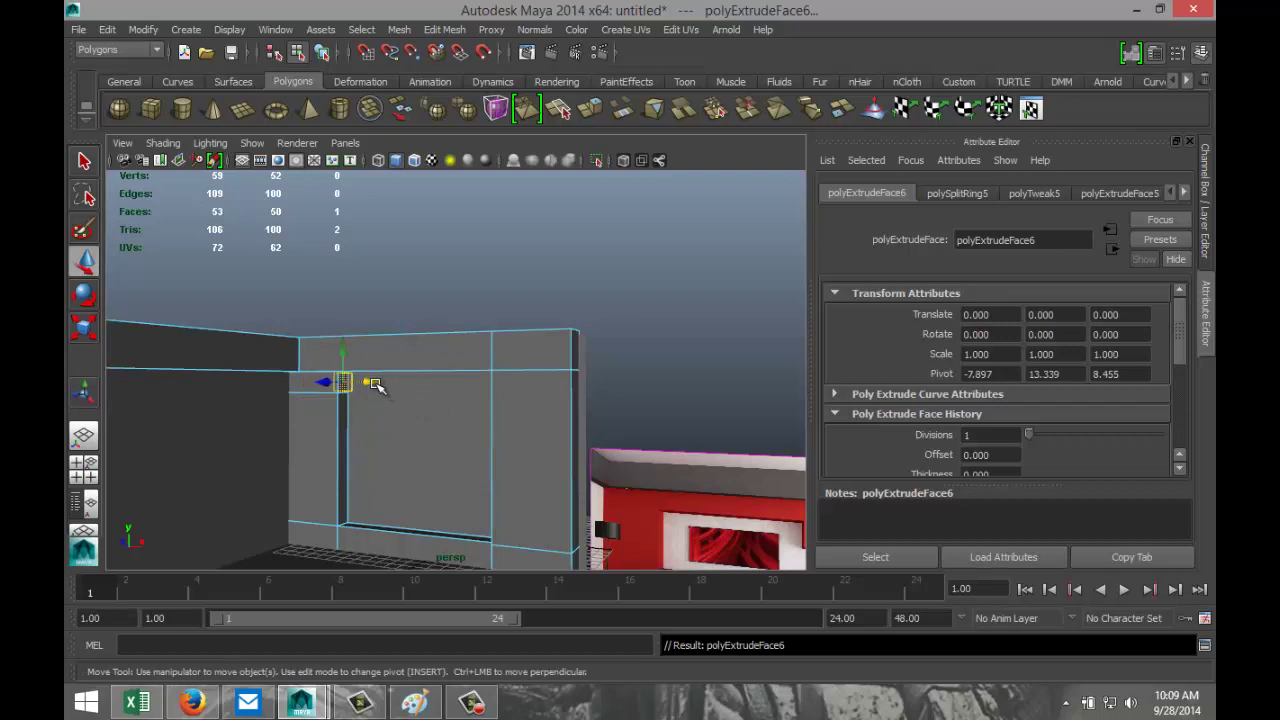
pyautogui.moveTo(372, 385); pyautogui.dragTo(478, 398)
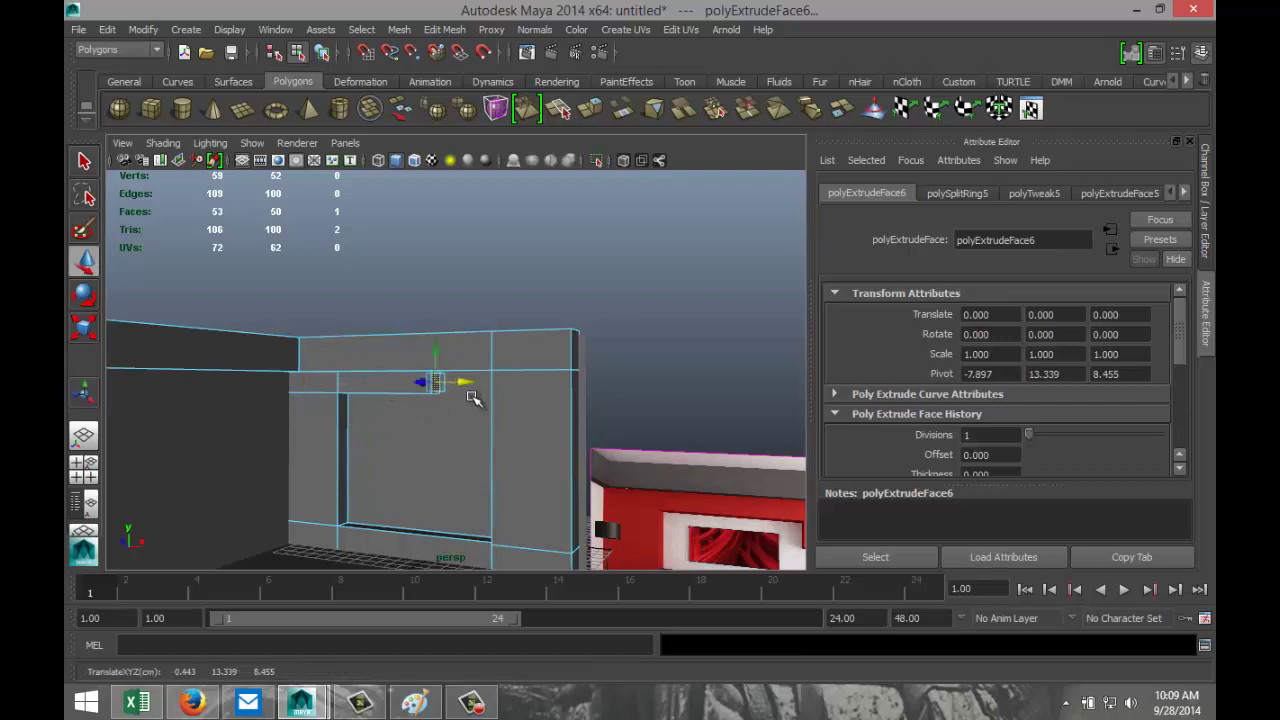
pyautogui.keyDown('alt'); pyautogui.moveTo(449, 463); pyautogui.dragTo(500, 463); pyautogui.keyUp('alt')
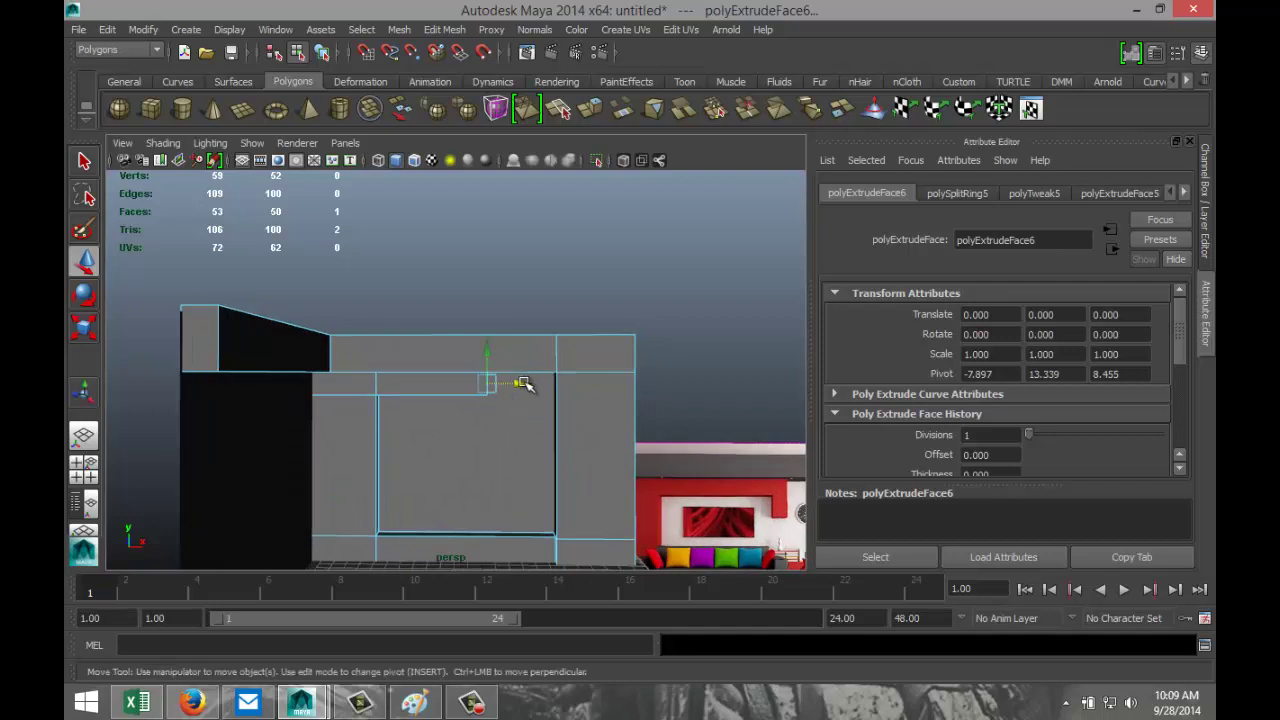
pyautogui.moveTo(524, 384); pyautogui.dragTo(517, 385)
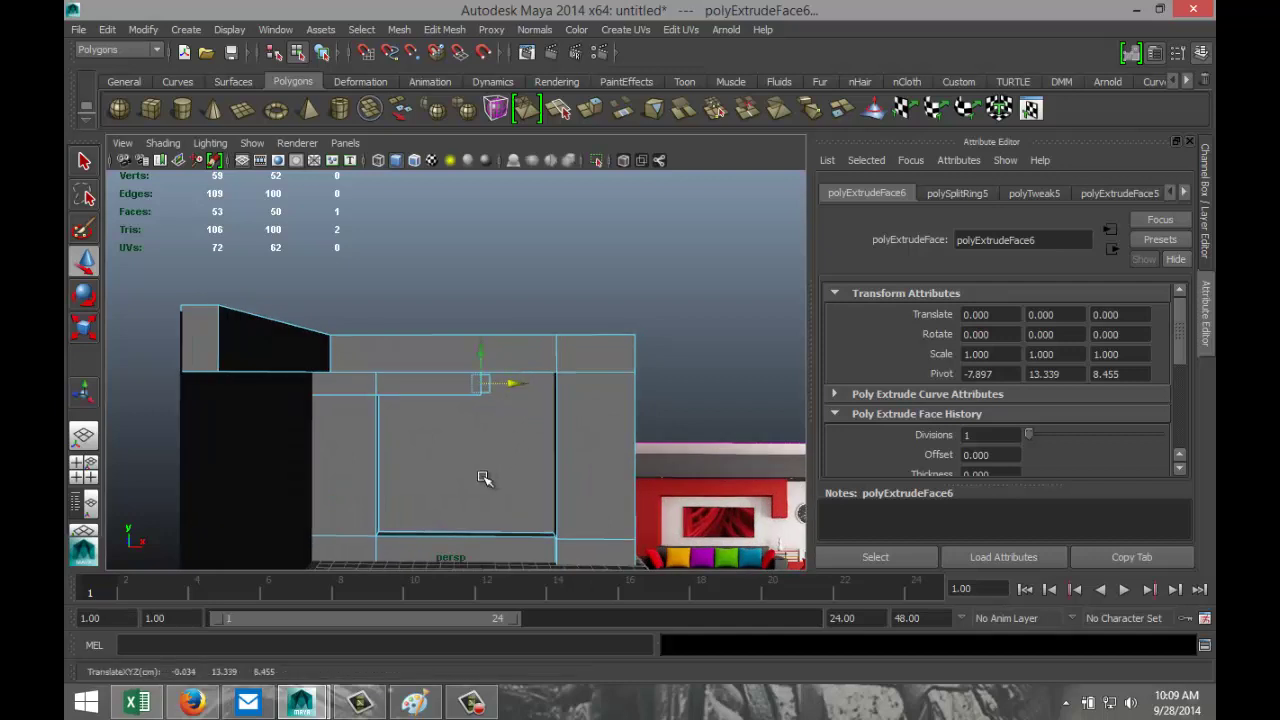
pyautogui.moveTo(517, 383); pyautogui.dragTo(528, 388)
# Insert a vertical edge loop across the new bar under the beam, a short distance from its free end
pyautogui.keyDown('alt'); pyautogui.moveTo(506, 457); pyautogui.dragTo(517, 277); pyautogui.keyUp('alt')
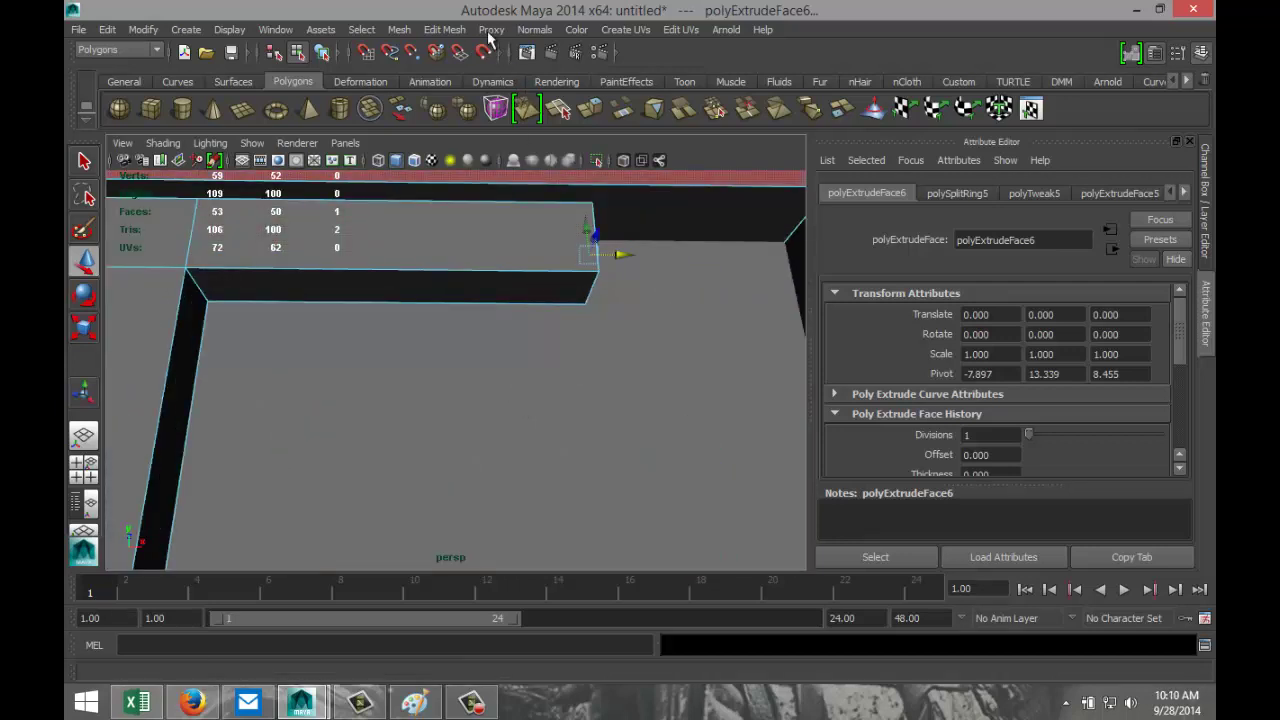
pyautogui.click(442, 30)
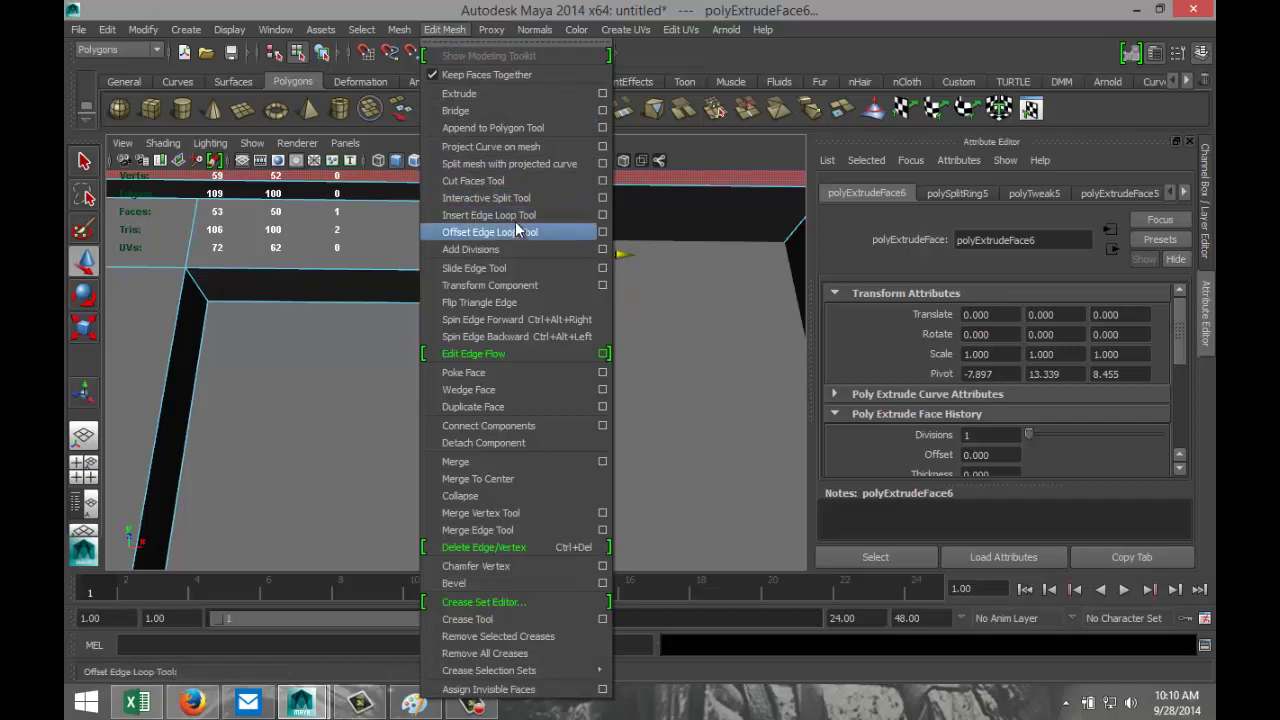
pyautogui.click(489, 215)
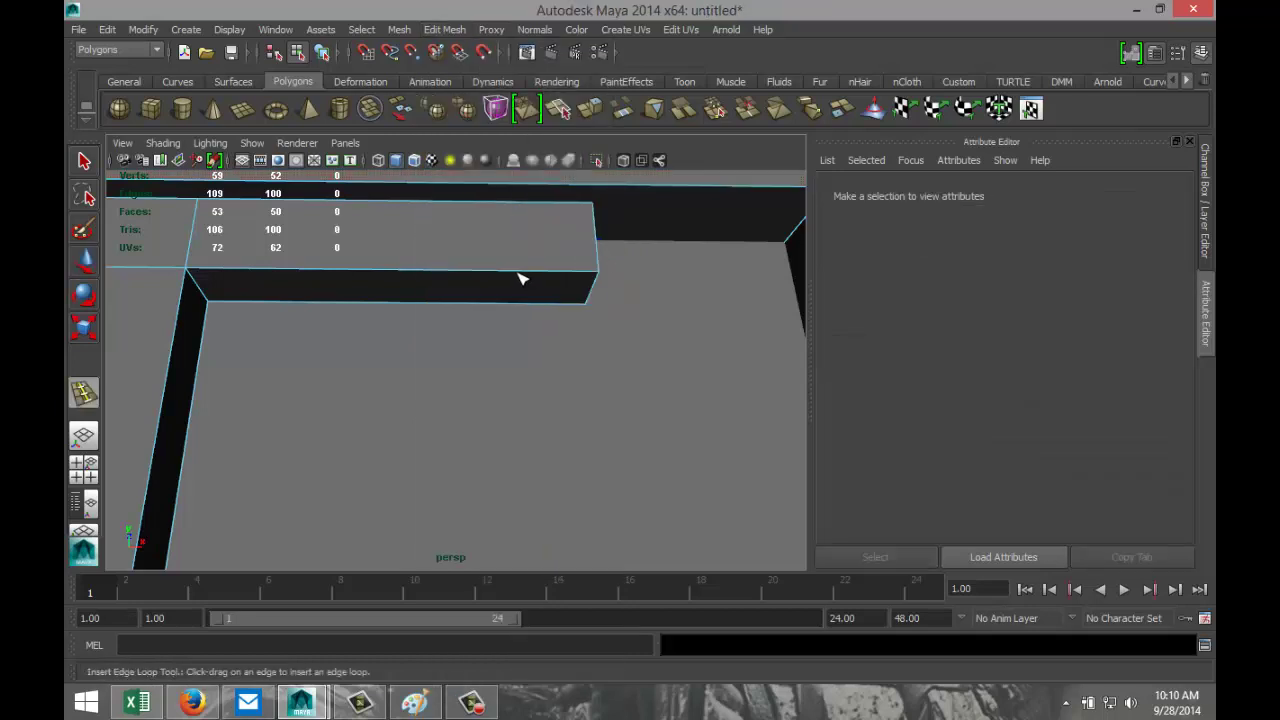
pyautogui.click(519, 277)
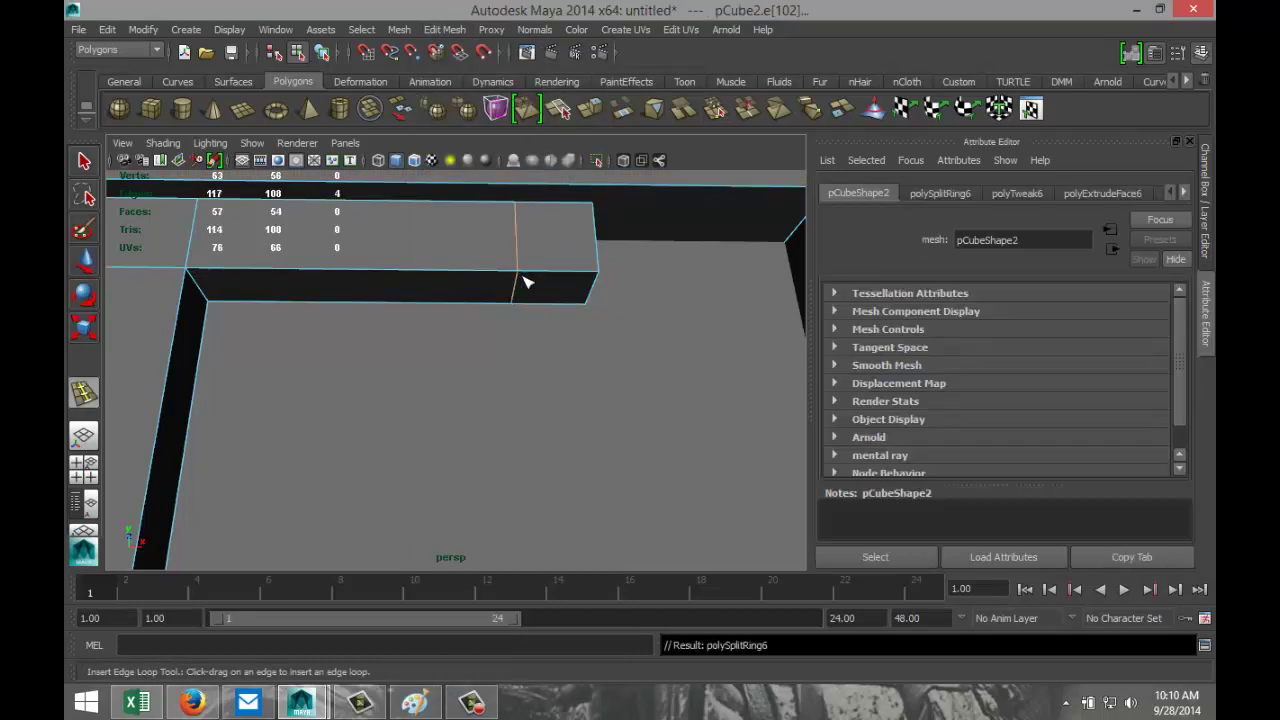
pyautogui.press('q')
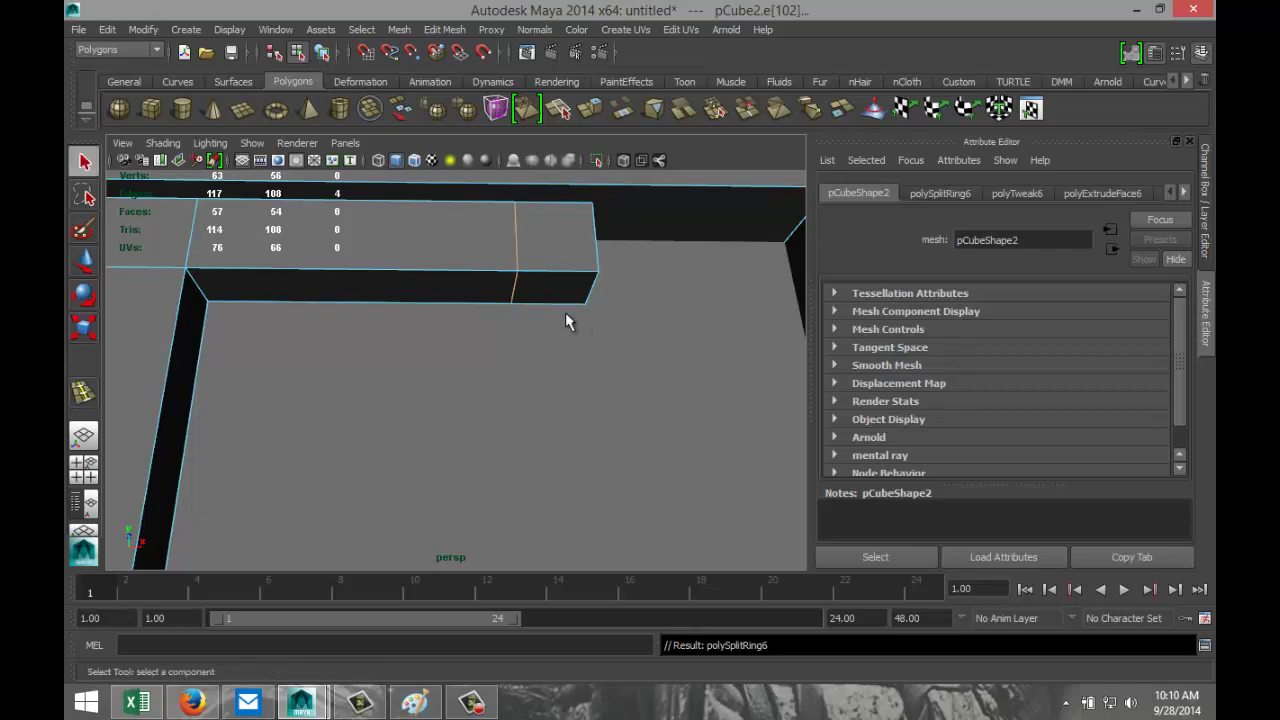
# Extrude the underside face of the bar's end segment downward to Y about 10.01, forming a short hanging stub
pyautogui.moveTo(565, 295); pyautogui.dragTo(572, 340, button='right')
pyautogui.click(555, 284)
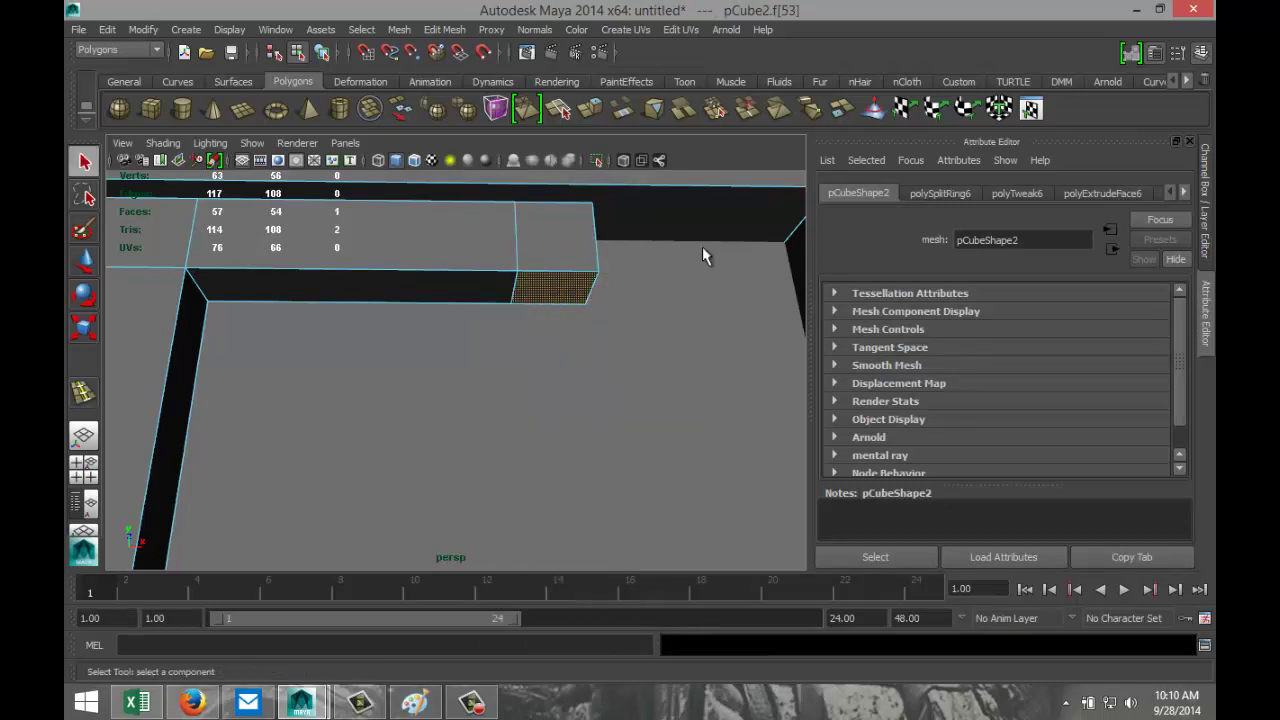
pyautogui.click(445, 29)
pyautogui.click(483, 93)
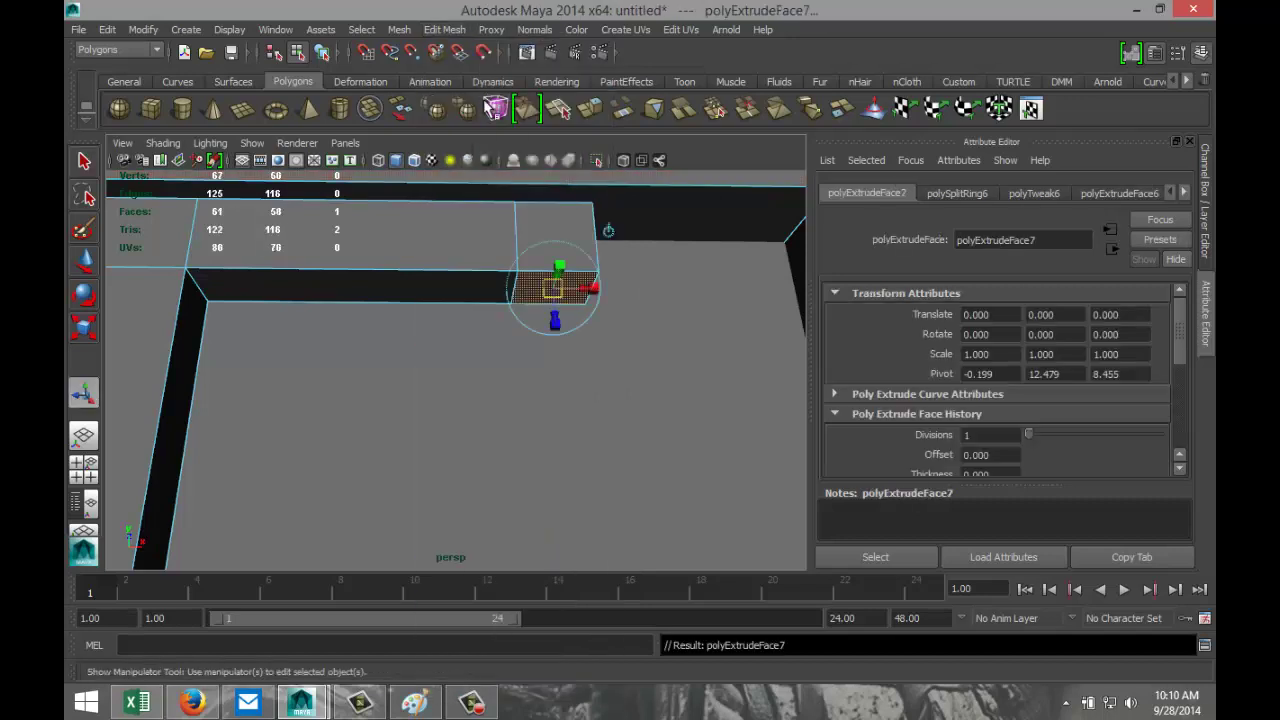
pyautogui.press('f')
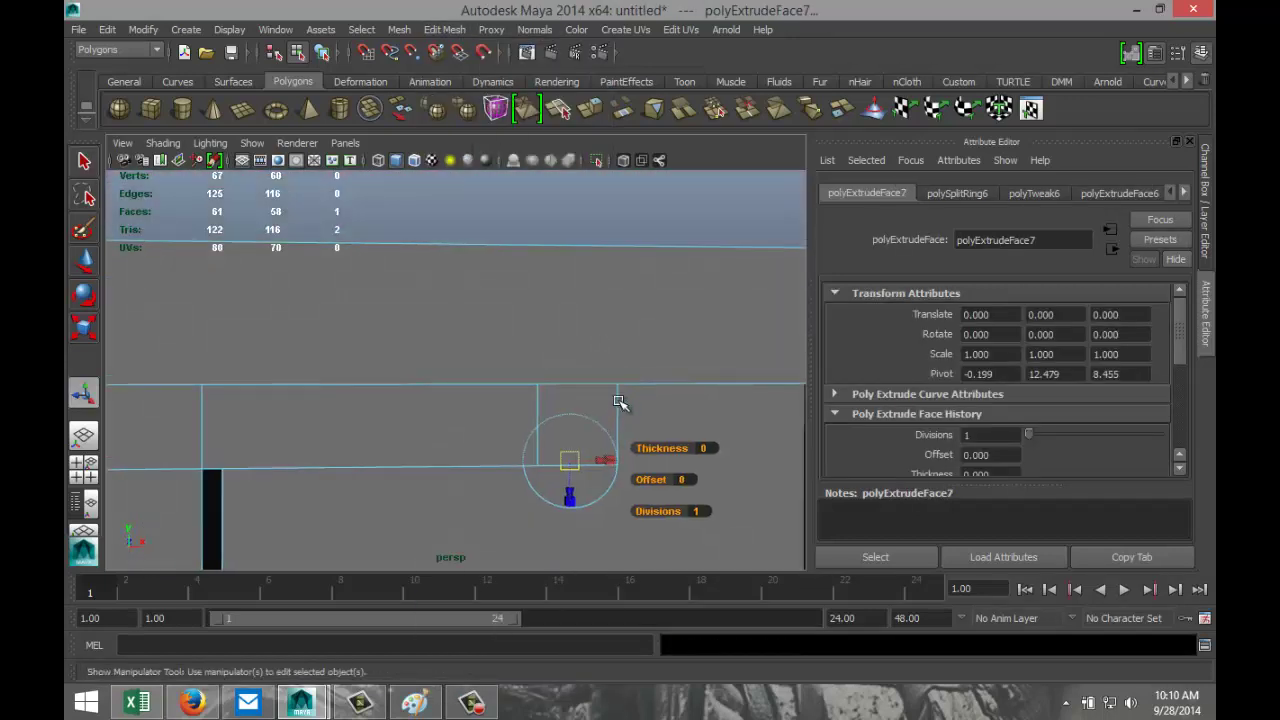
pyautogui.press('w')
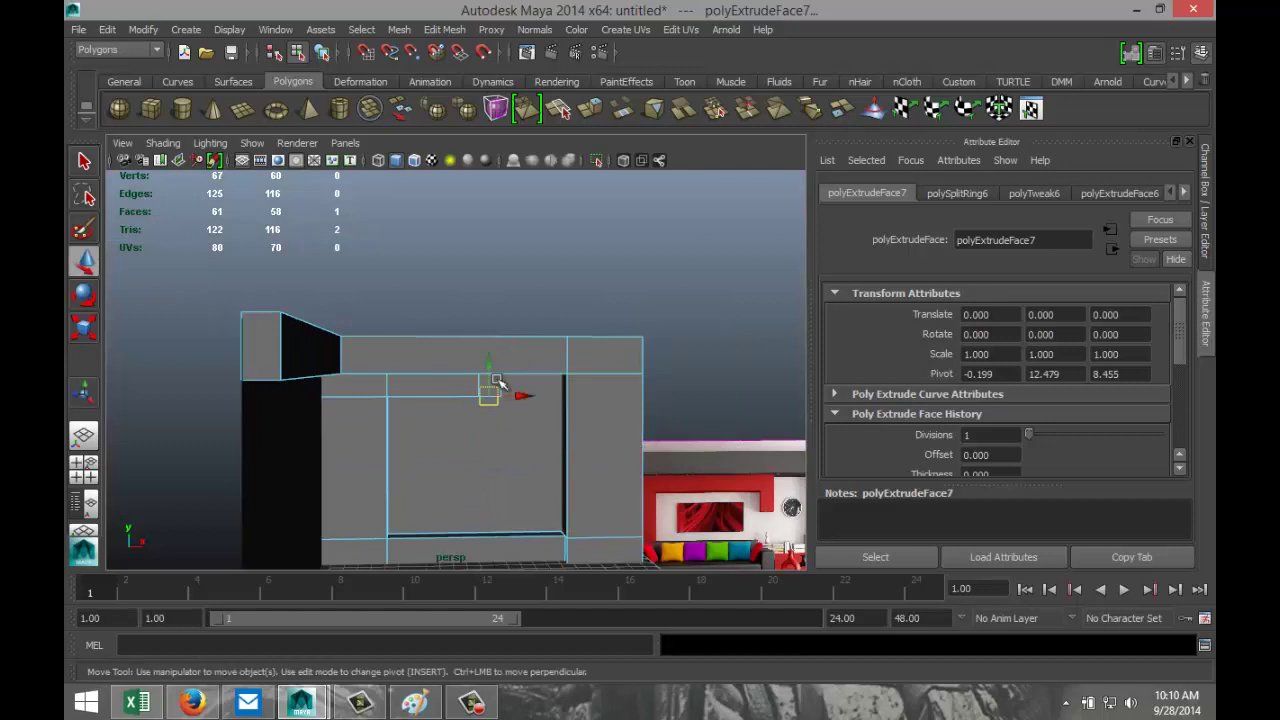
pyautogui.moveTo(489, 364); pyautogui.dragTo(498, 397)
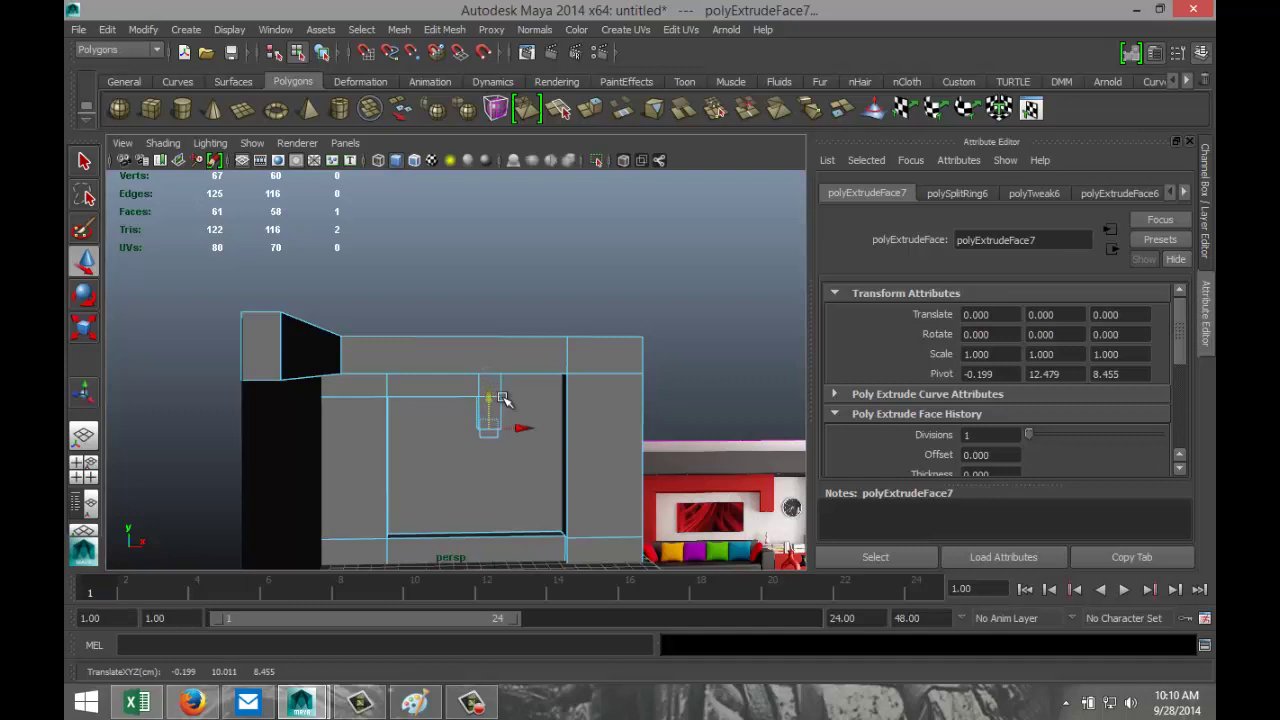
pyautogui.keyDown('alt'); pyautogui.moveTo(519, 495); pyautogui.dragTo(429, 440); pyautogui.keyUp('alt')
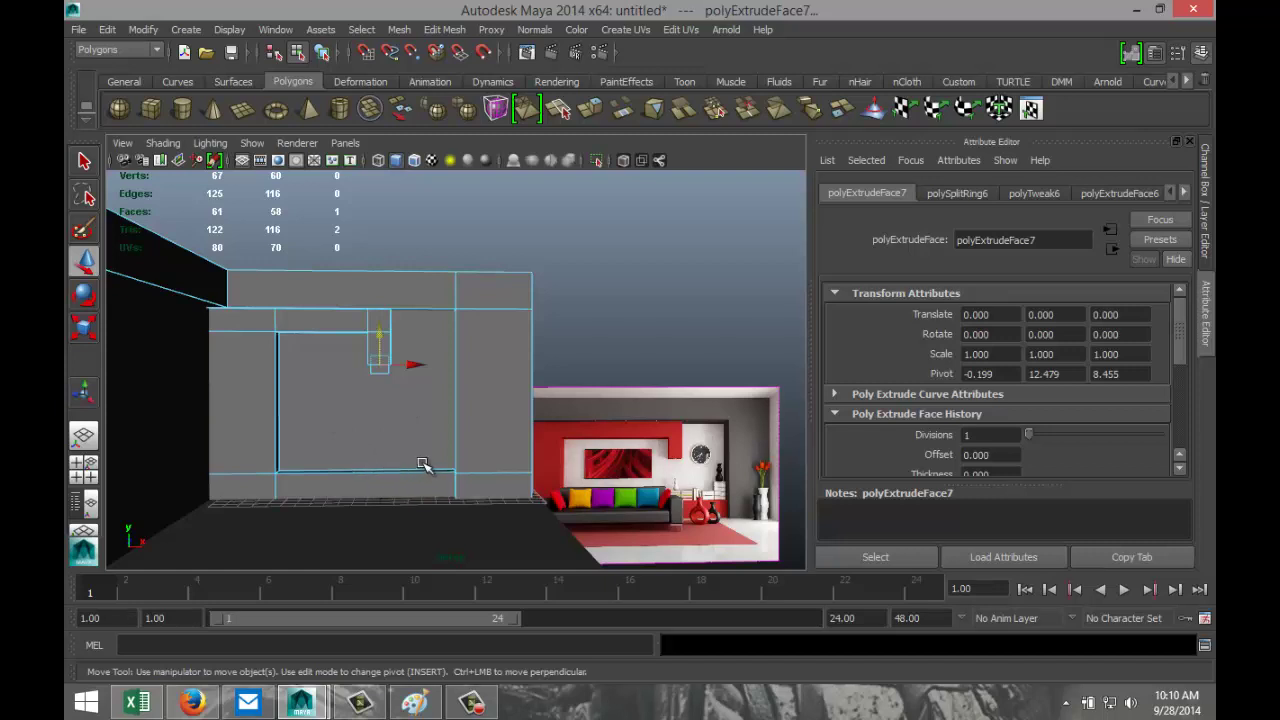
# Try to narrow the first column by selecting its whole inner vertical edge loop and moving it outward along X
pyautogui.keyDown('alt'); pyautogui.moveTo(409, 443); pyautogui.dragTo(402, 465); pyautogui.keyUp('alt')
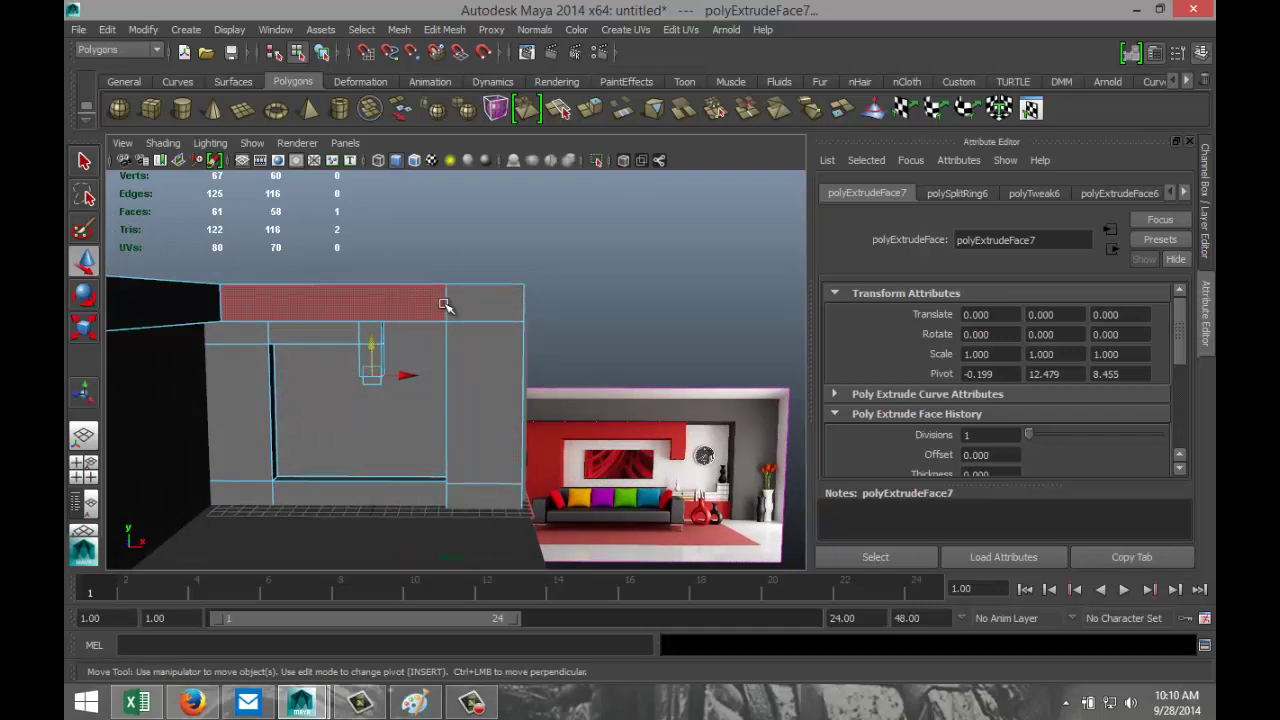
pyautogui.moveTo(447, 305); pyautogui.dragTo(453, 264, button='right')
pyautogui.doubleClick(446, 415)
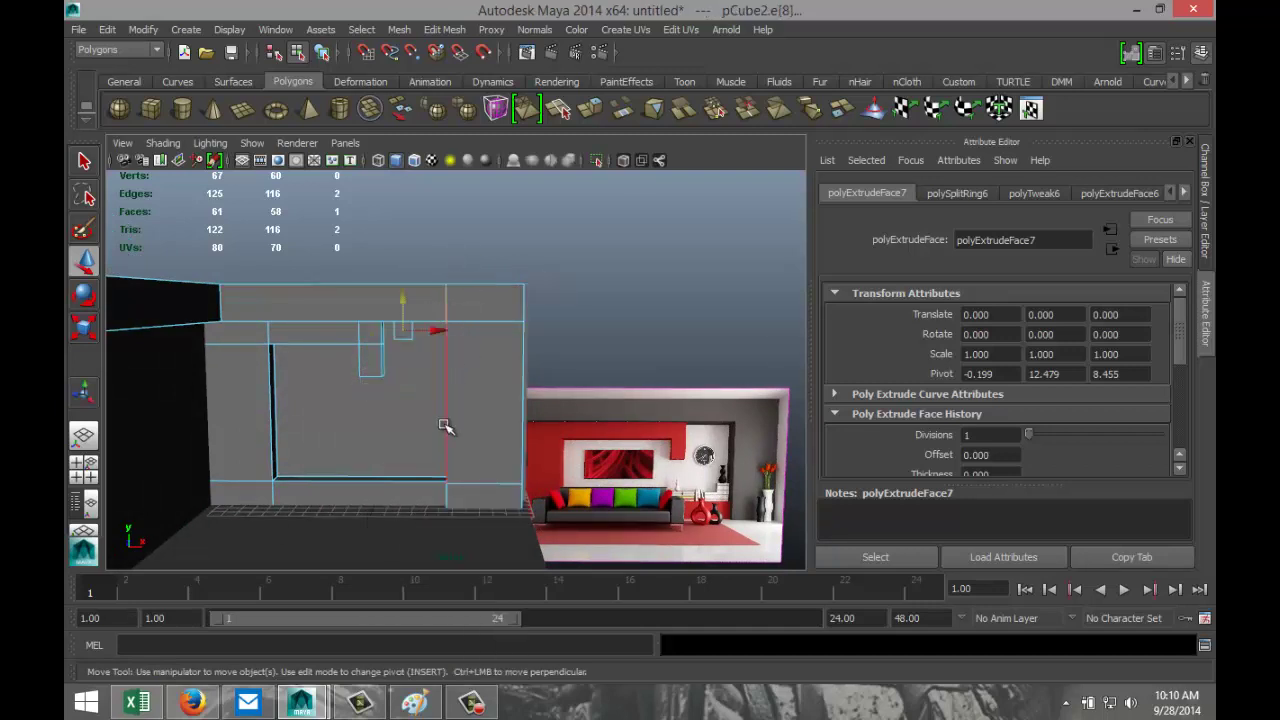
pyautogui.doubleClick(470, 505)
pyautogui.moveTo(395, 515)
pyautogui.keyDown('alt'); pyautogui.mouseDown()
pyautogui.moveTo(434, 503)
pyautogui.moveTo(411, 503)
pyautogui.mouseUp(); pyautogui.keyUp('alt')
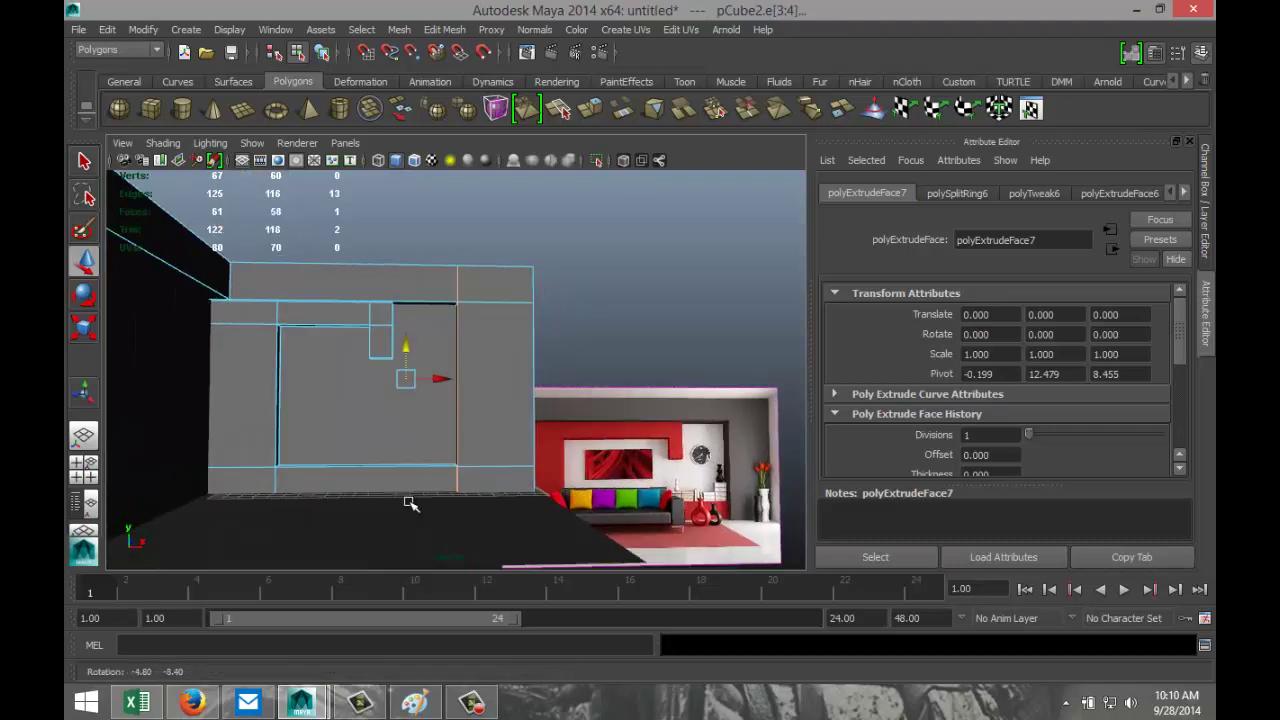
pyautogui.moveTo(444, 378); pyautogui.dragTo(460, 378)
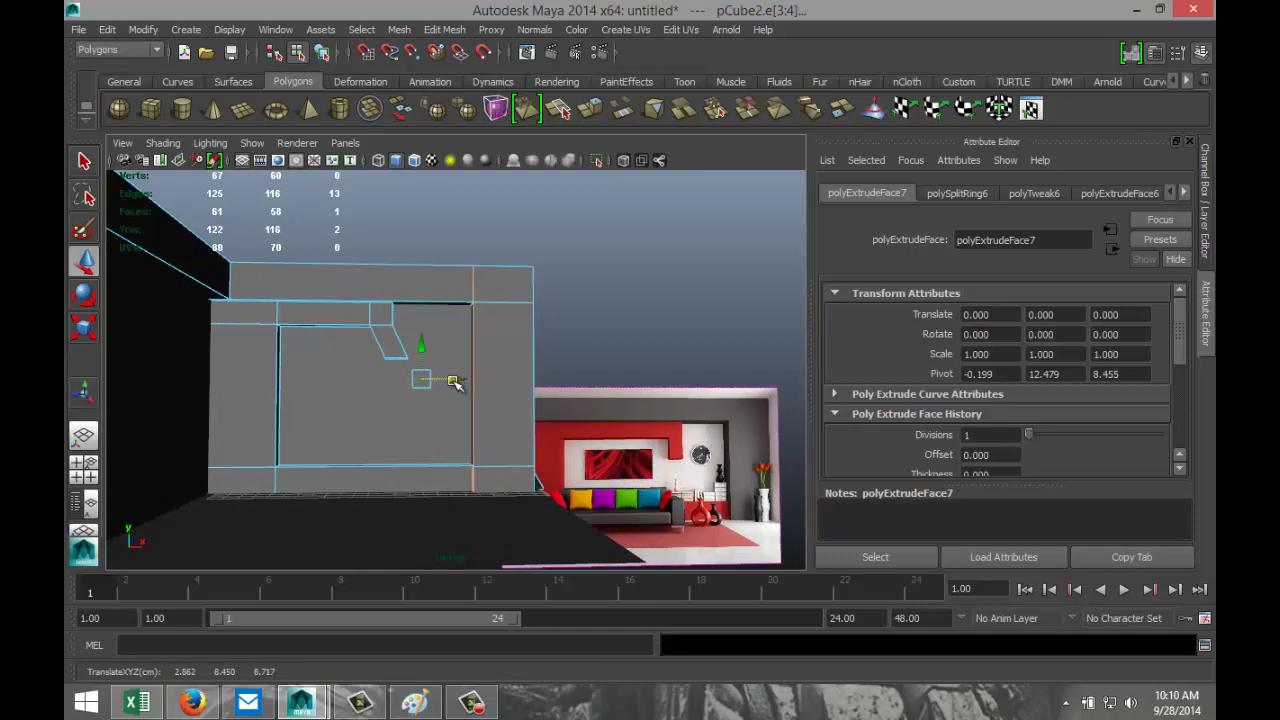
# Undo the move of the first column's edge loop
pyautogui.hotkey('ctrl', 'z')
pyautogui.hotkey('ctrl', 'z')
pyautogui.hotkey('ctrl', 'z')
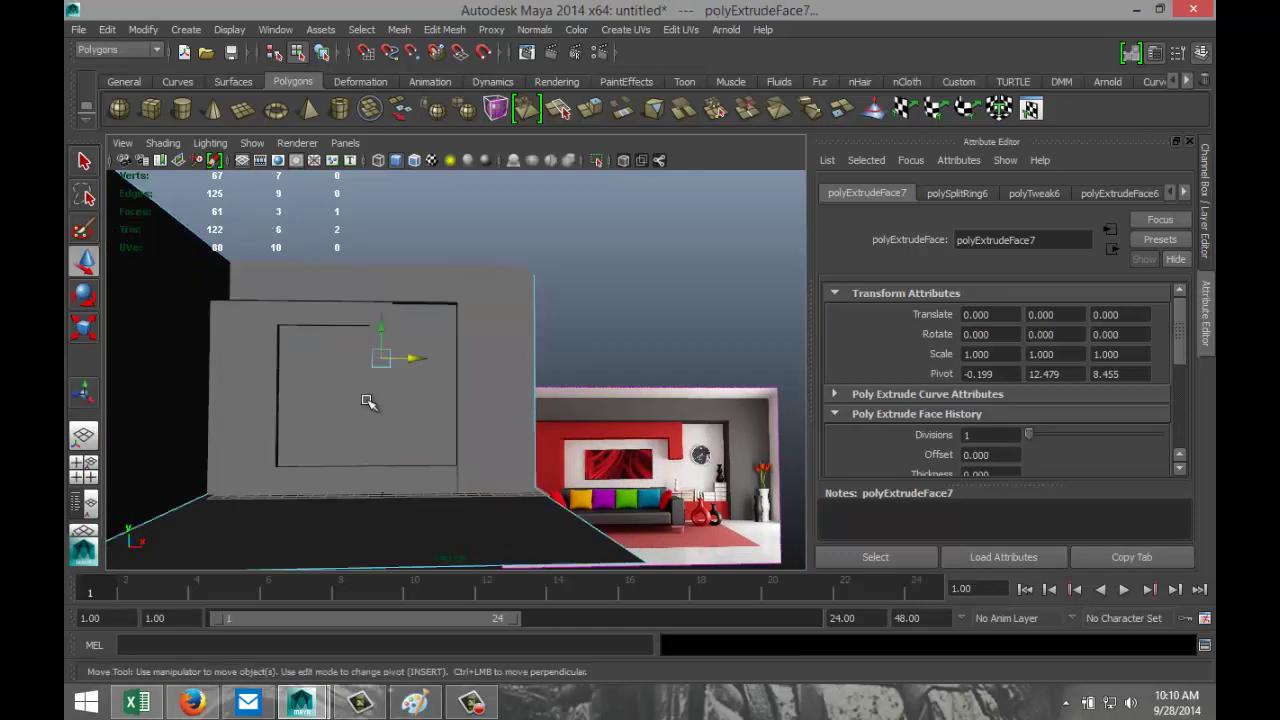
pyautogui.hotkey('ctrl', 'z')
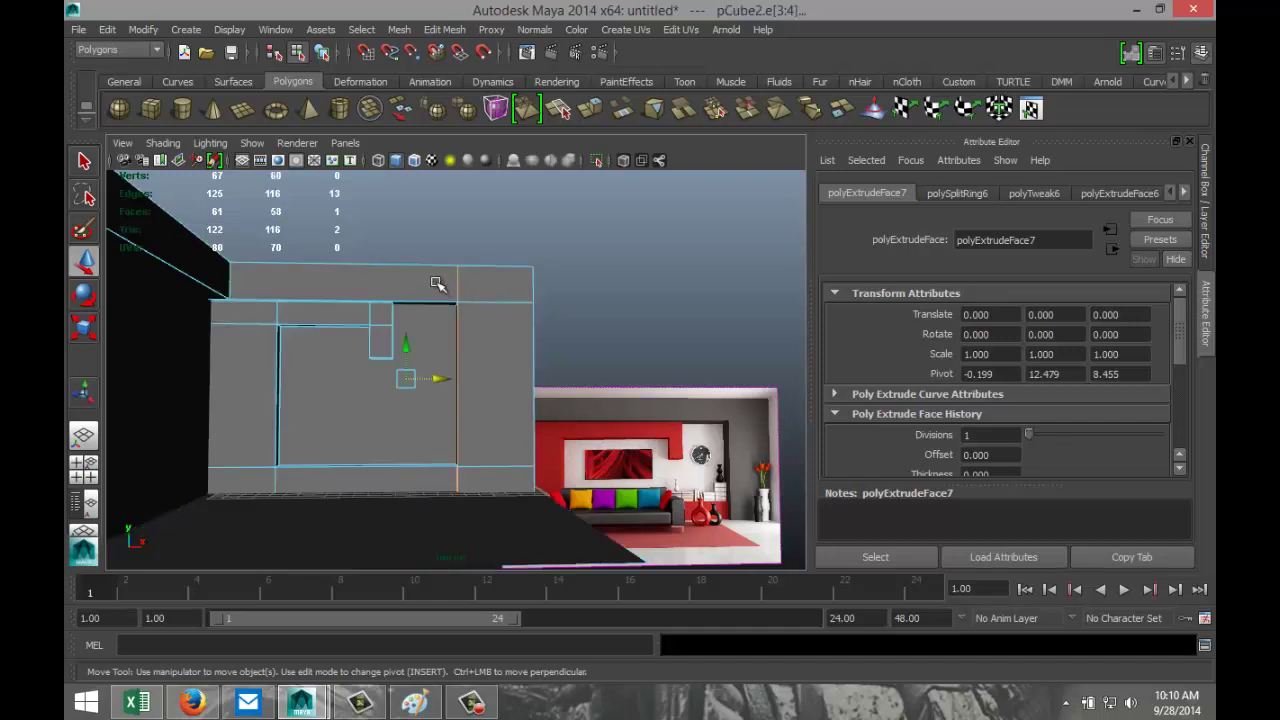
# Select only the first column's inner vertical edges from the beam to the floor and move them outward to X about 7.56
pyautogui.moveTo(432, 285); pyautogui.dragTo(451, 266, button='right')
pyautogui.click(484, 290)
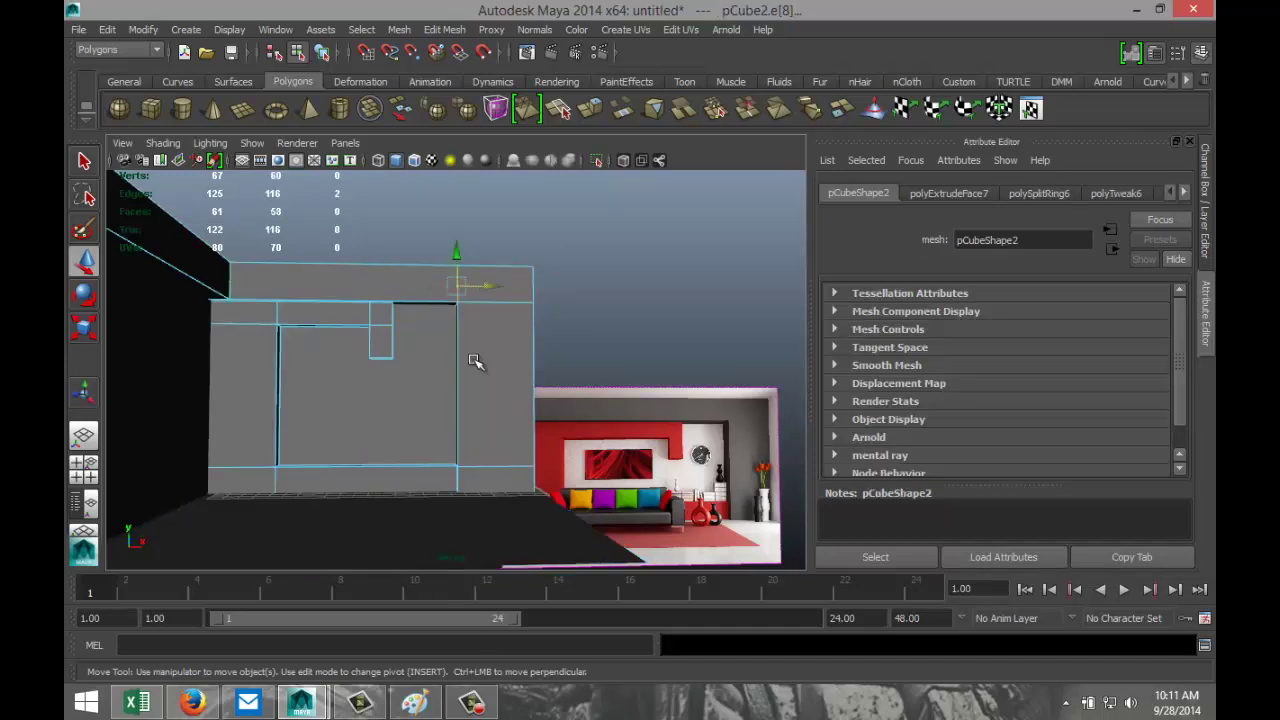
pyautogui.click(458, 372)
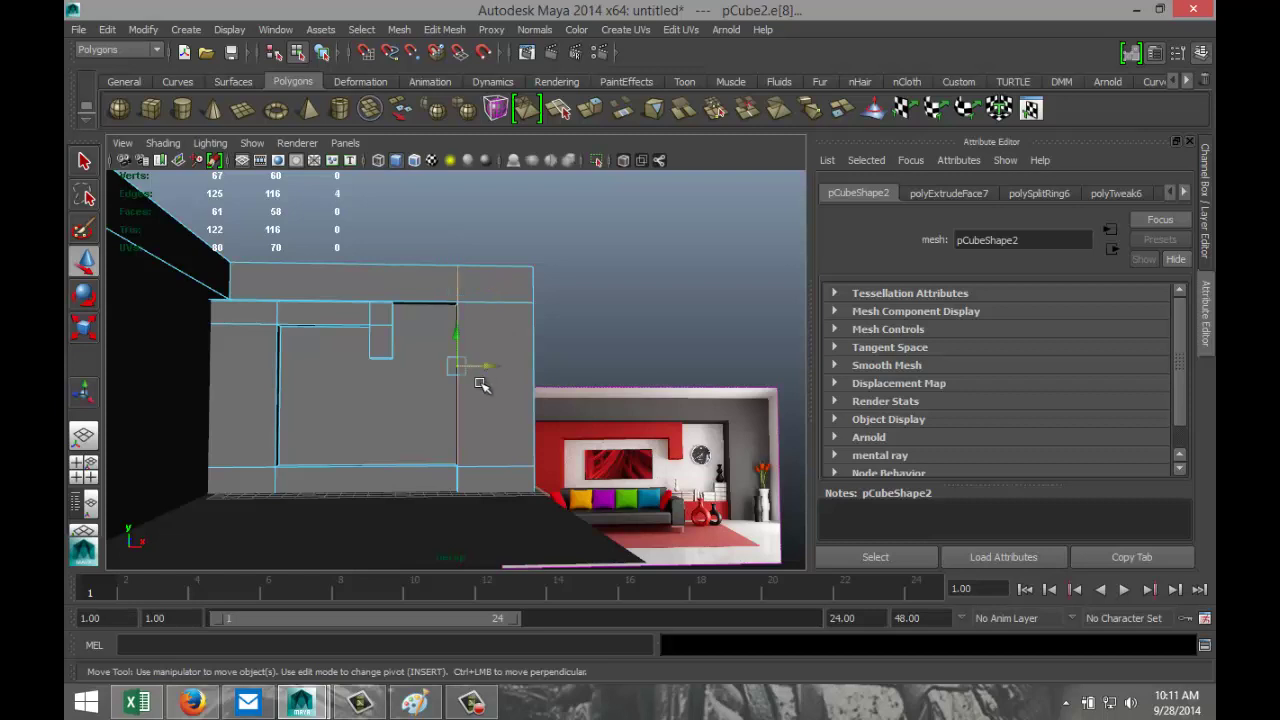
pyautogui.click(459, 478)
pyautogui.moveTo(493, 375); pyautogui.dragTo(519, 380)
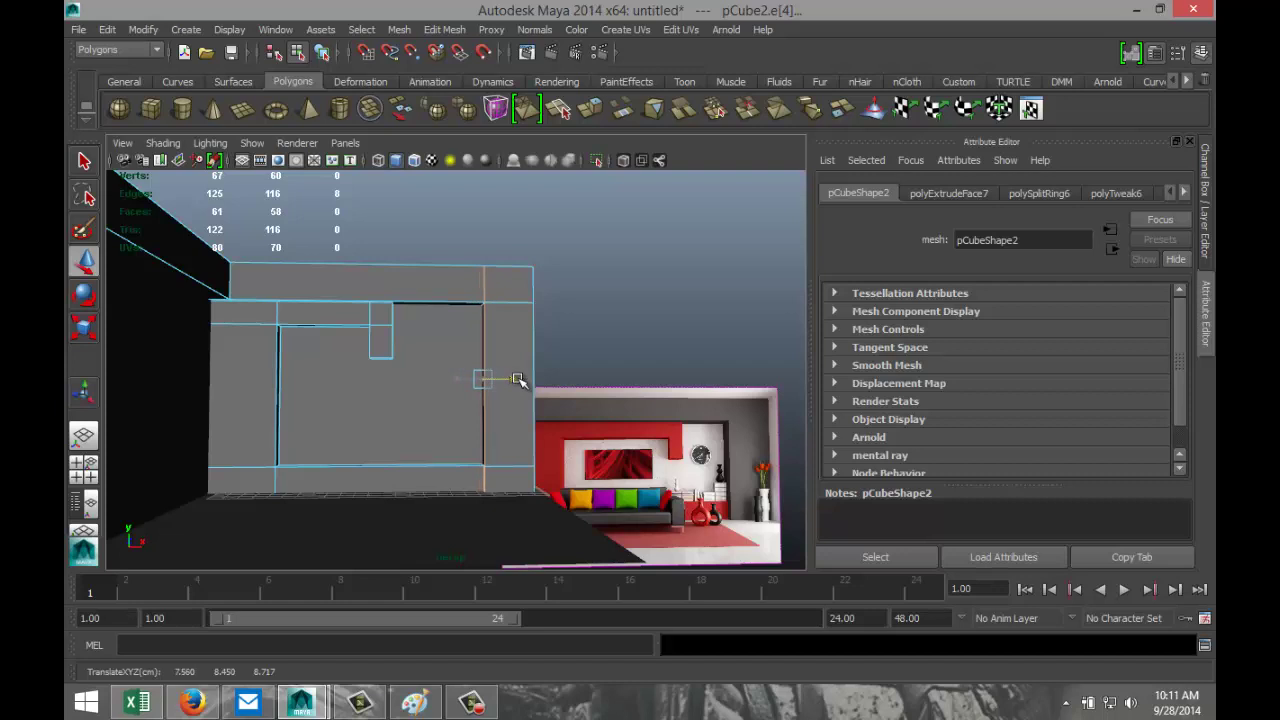
# Select all edges of the bar's hanging end segment, including its underside, and move them along X to about 3.09 toward the first column
pyautogui.scroll(3, 380, 391)
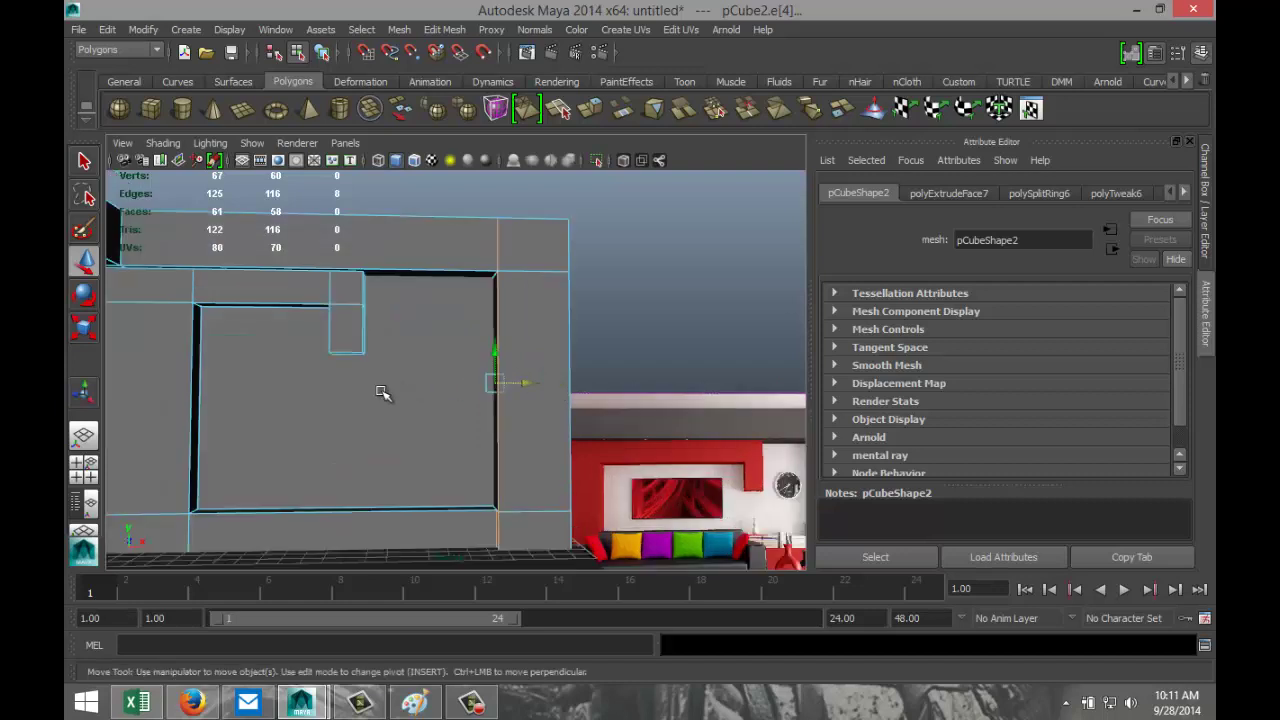
pyautogui.keyDown('alt'); pyautogui.moveTo(409, 366); pyautogui.dragTo(440, 448, button='middle'); pyautogui.keyUp('alt')
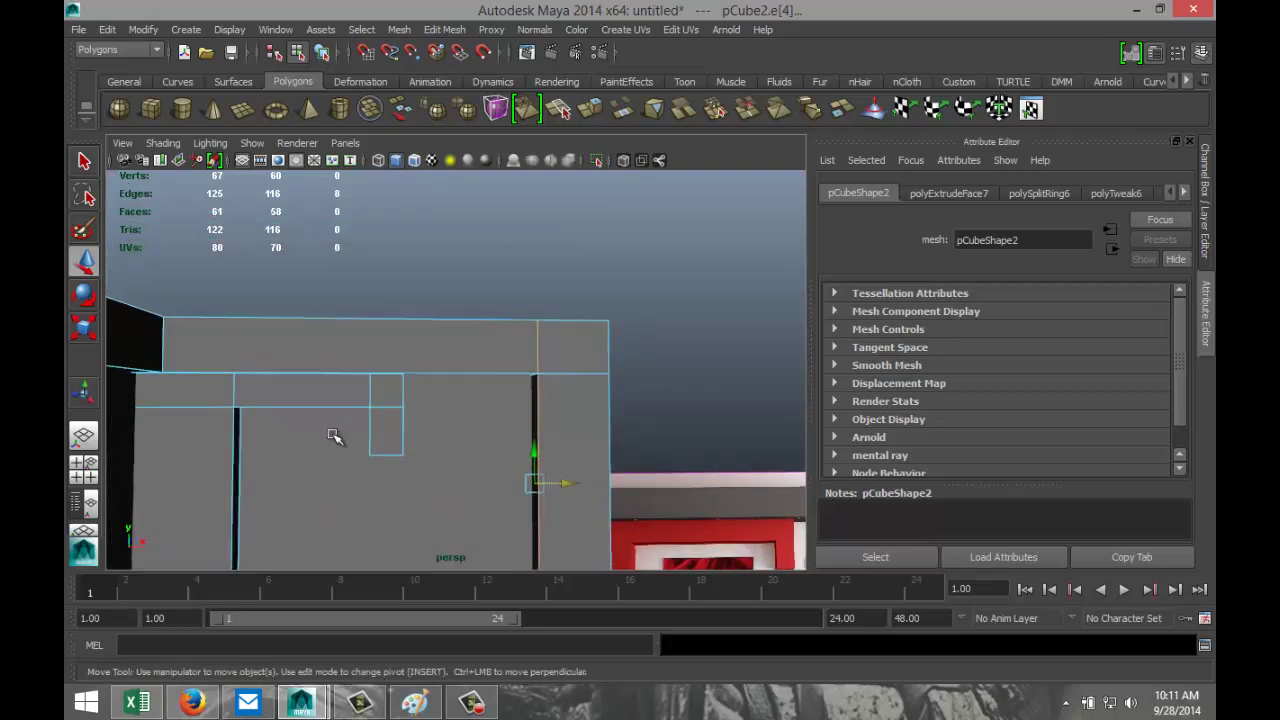
pyautogui.moveTo(331, 434); pyautogui.dragTo(455, 440)
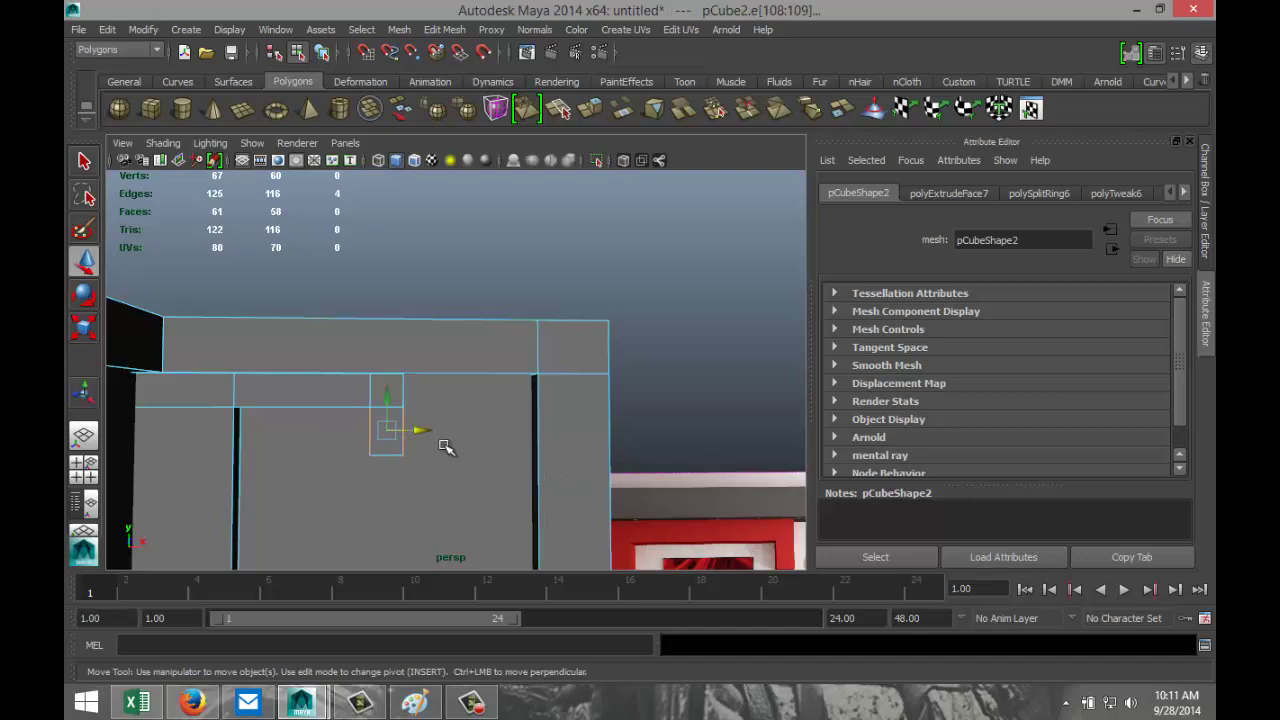
pyautogui.moveTo(345, 393); pyautogui.dragTo(449, 400)
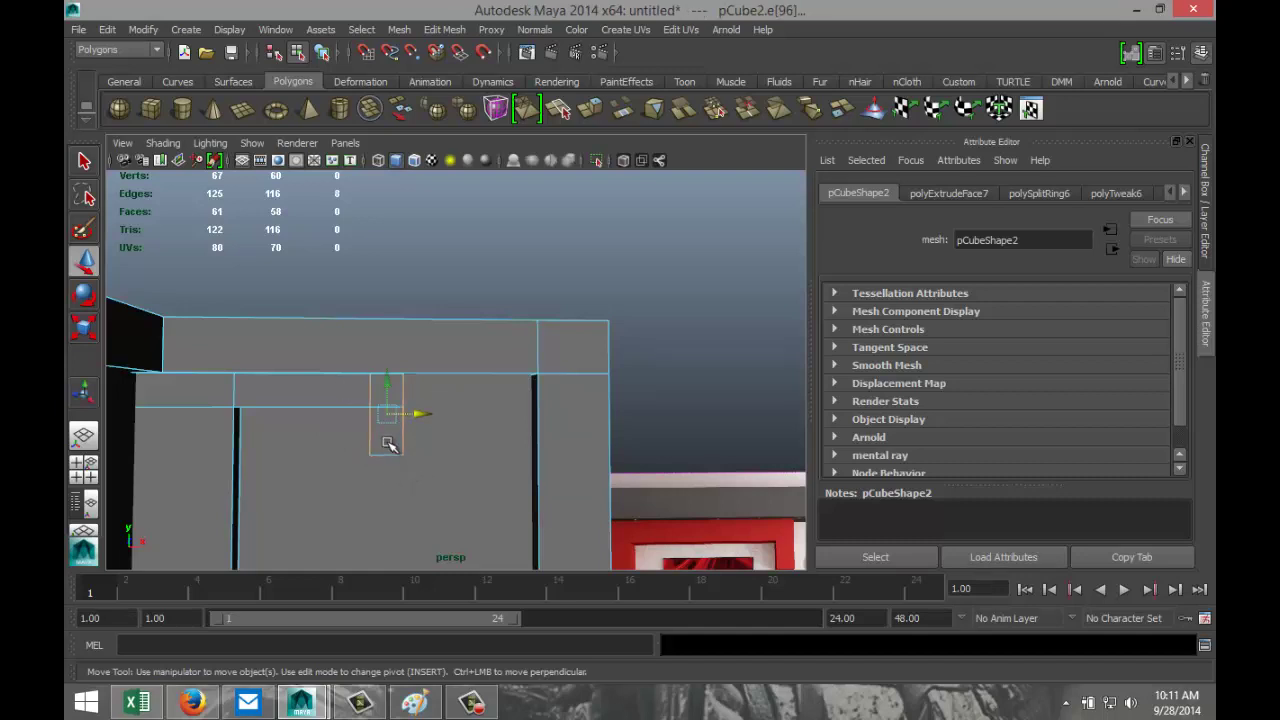
pyautogui.keyDown('shift'); pyautogui.click(395, 478); pyautogui.keyUp('shift')
pyautogui.moveTo(422, 414); pyautogui.dragTo(488, 428)
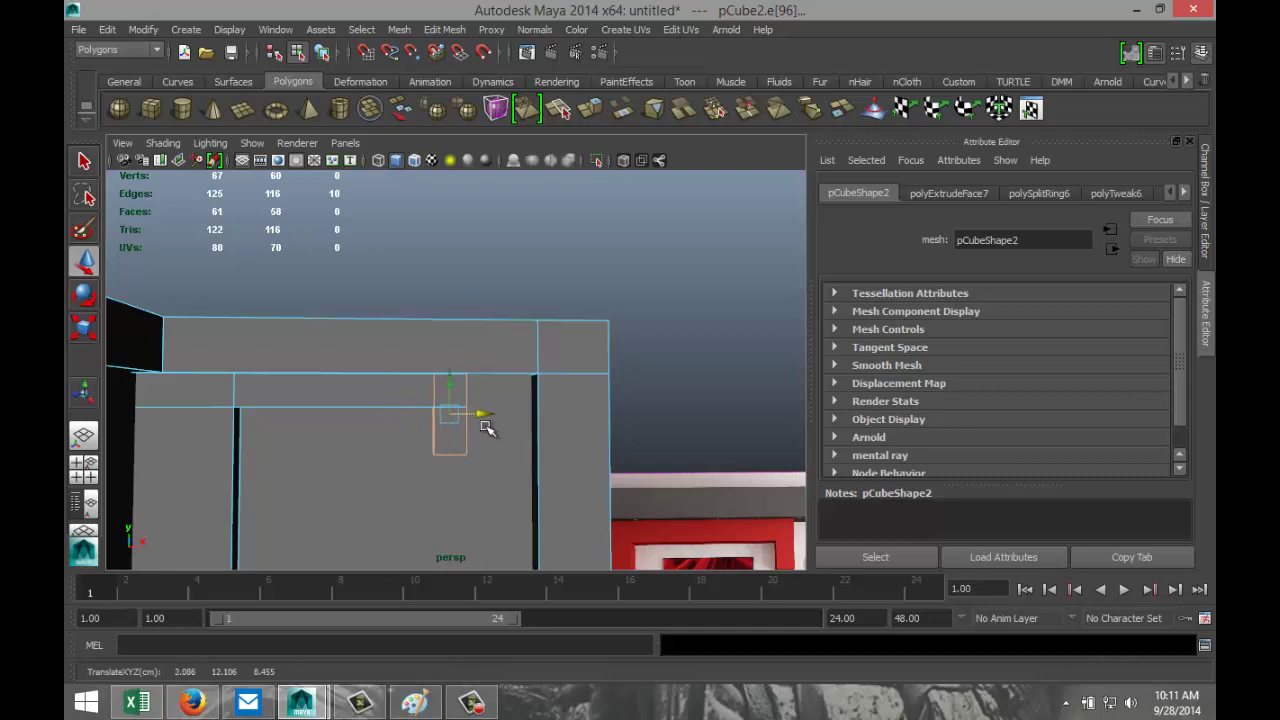
pyautogui.scroll(-5, 443, 445)
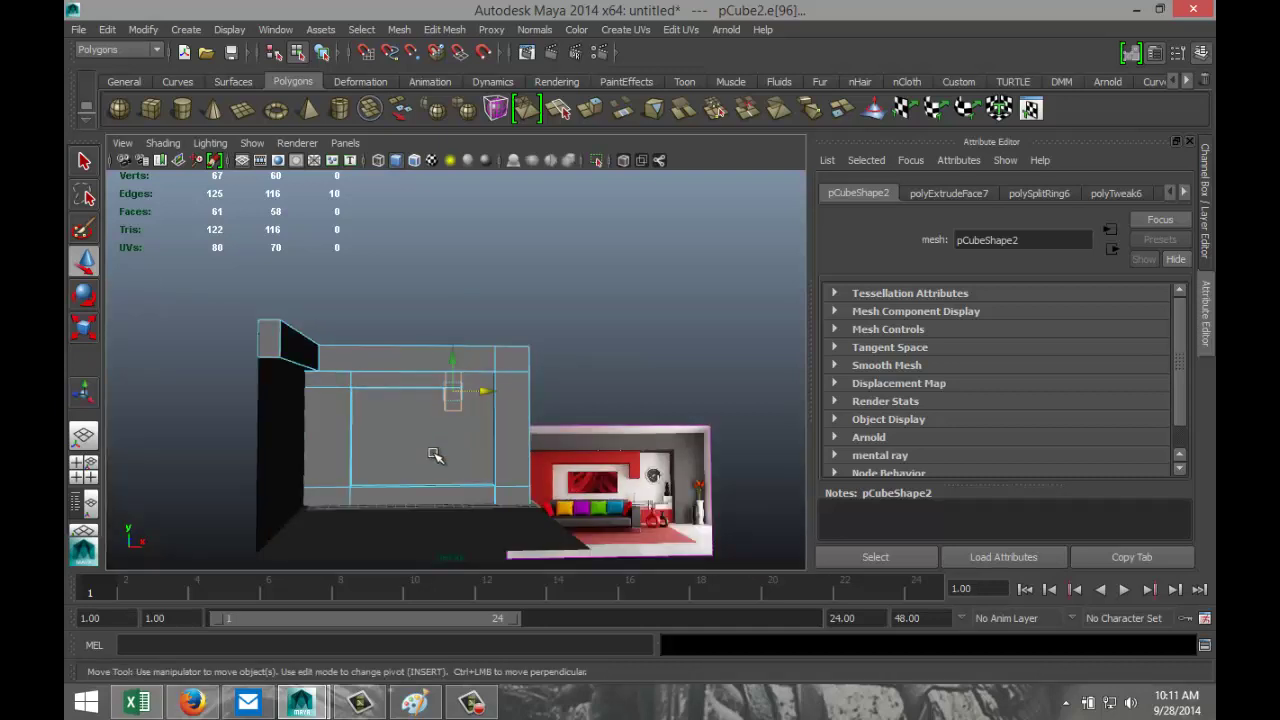
pyautogui.scroll(2, 435, 455)
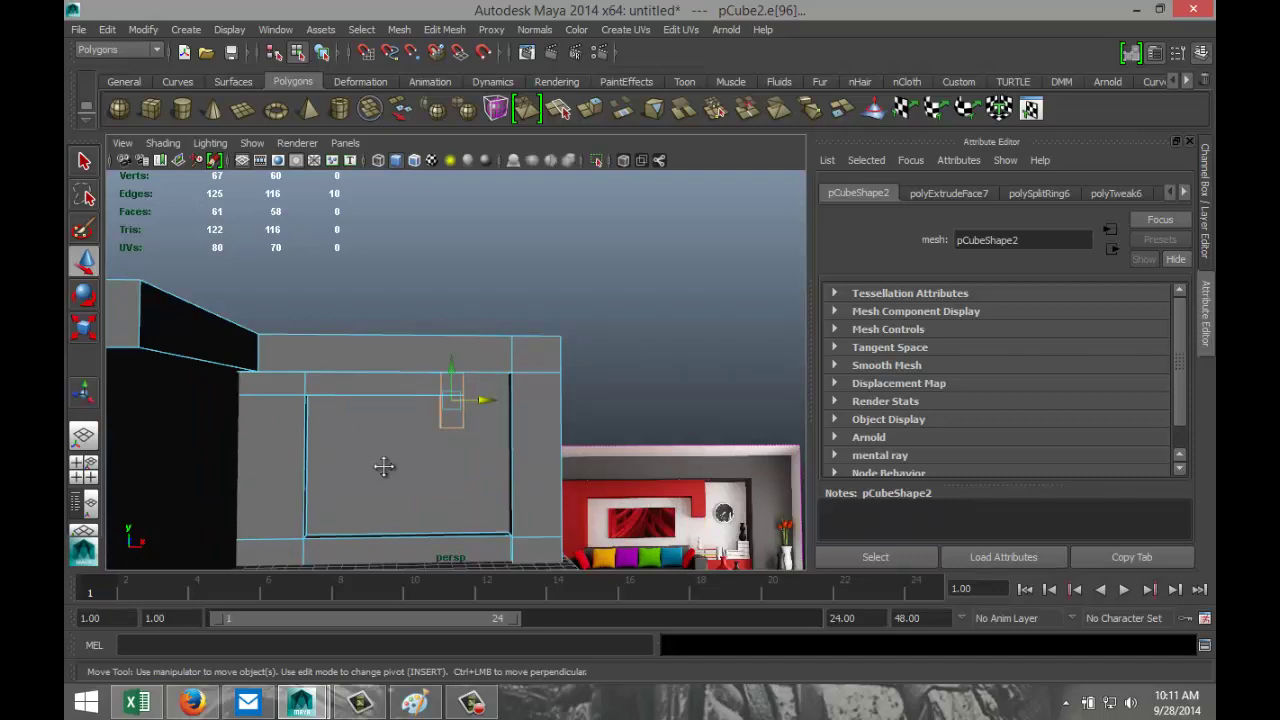
pyautogui.keyDown('alt'); pyautogui.moveTo(383, 466); pyautogui.dragTo(391, 434, button='middle'); pyautogui.keyUp('alt')
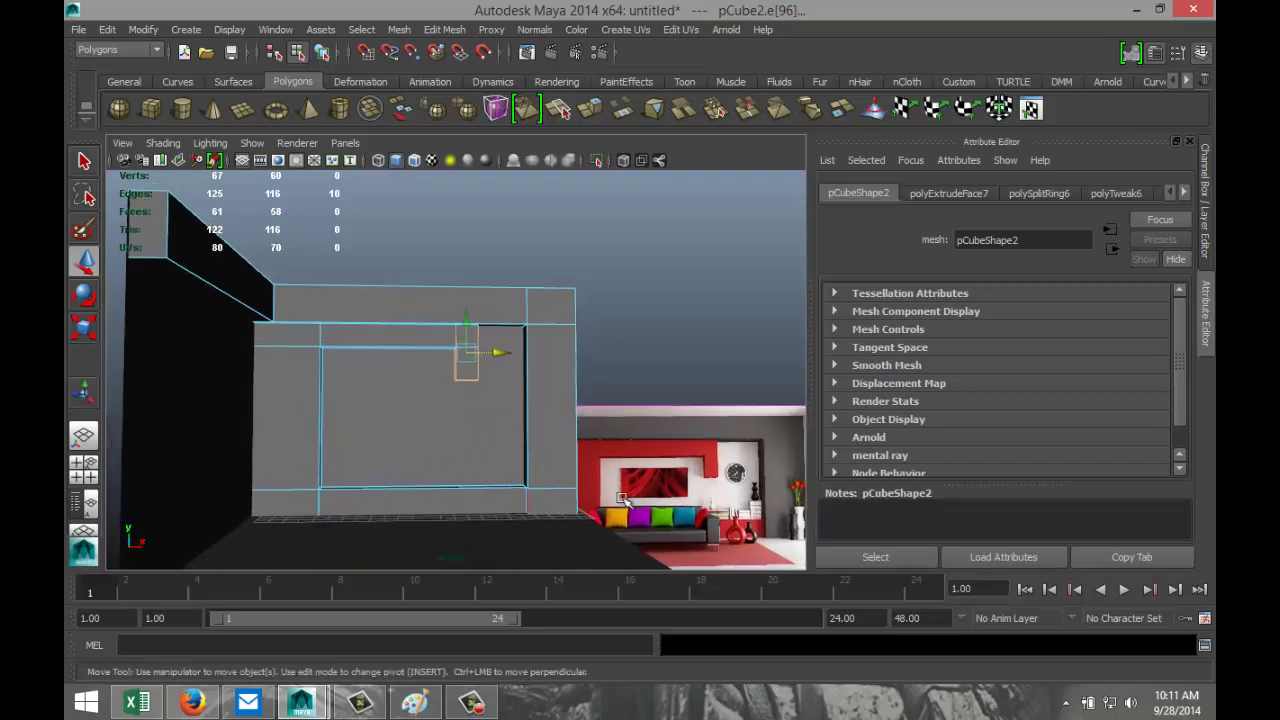
pyautogui.scroll(-2, 610, 500)
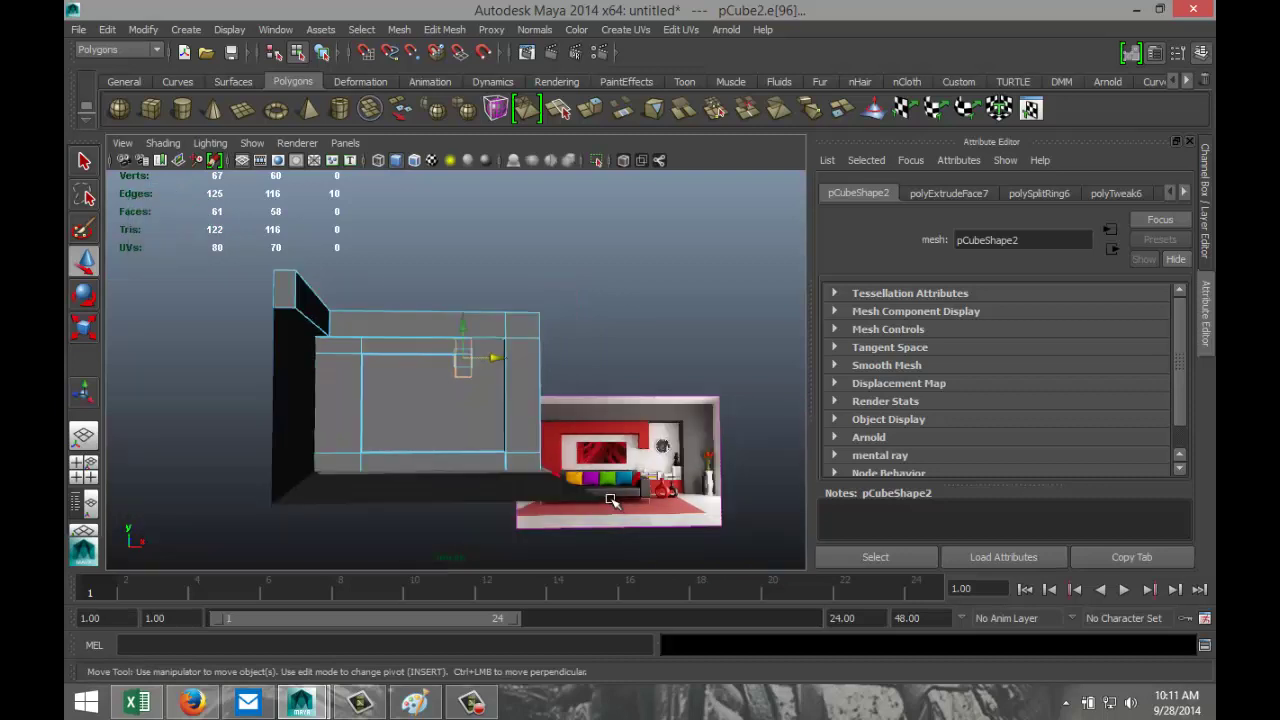
# Create a thin rectangular polygon cube as a slab on the floor in front of the back wall
pyautogui.keyDown('alt'); pyautogui.moveTo(436, 483); pyautogui.dragTo(420, 503); pyautogui.keyUp('alt')
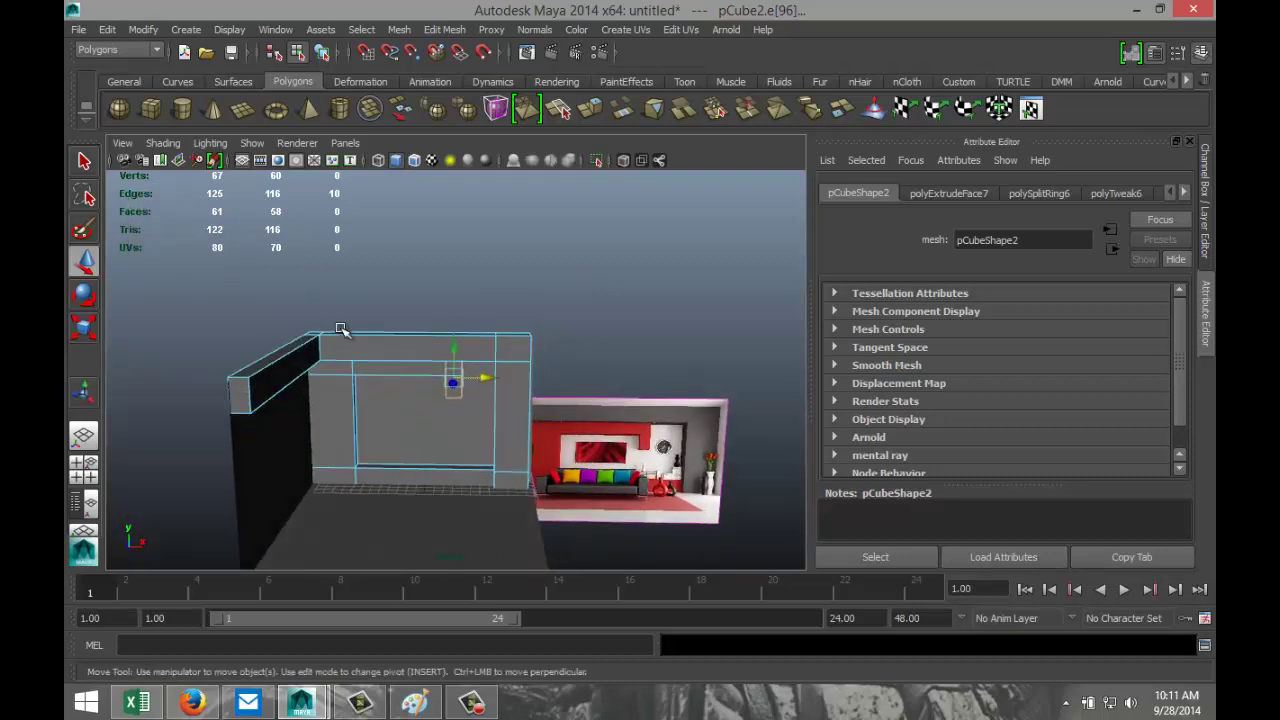
pyautogui.click(150, 110)
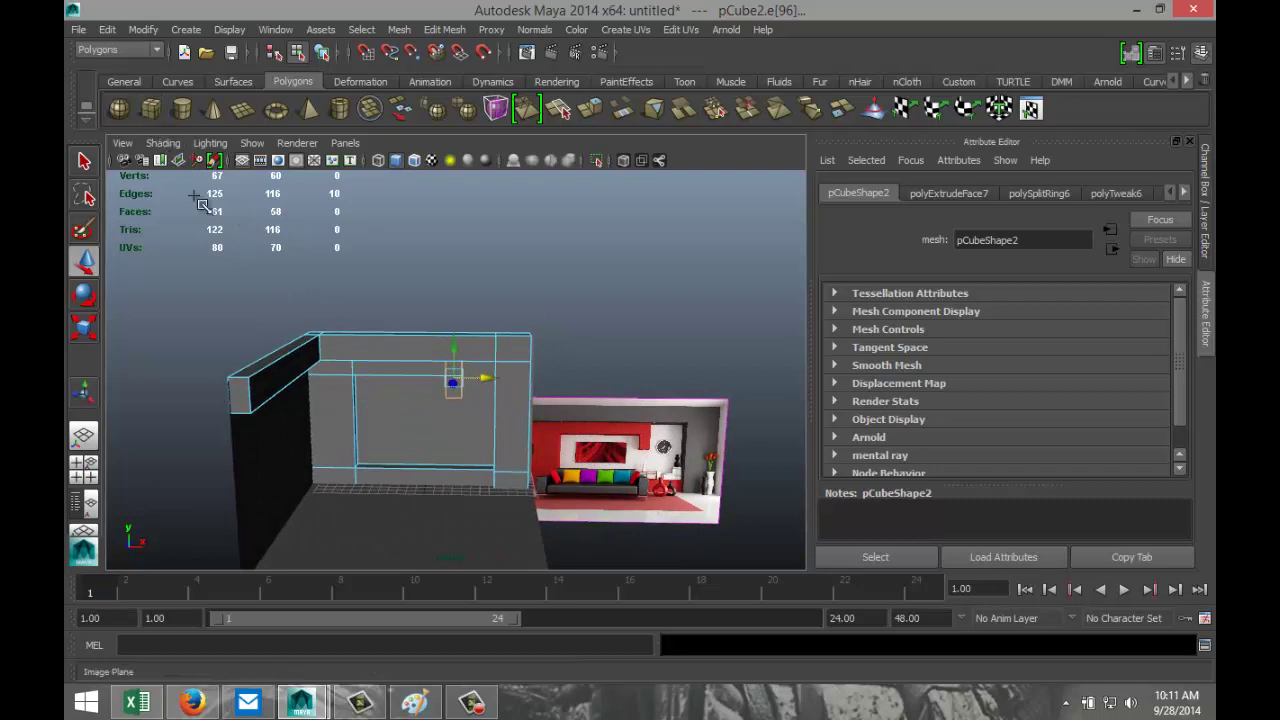
pyautogui.moveTo(350, 519); pyautogui.dragTo(456, 533)
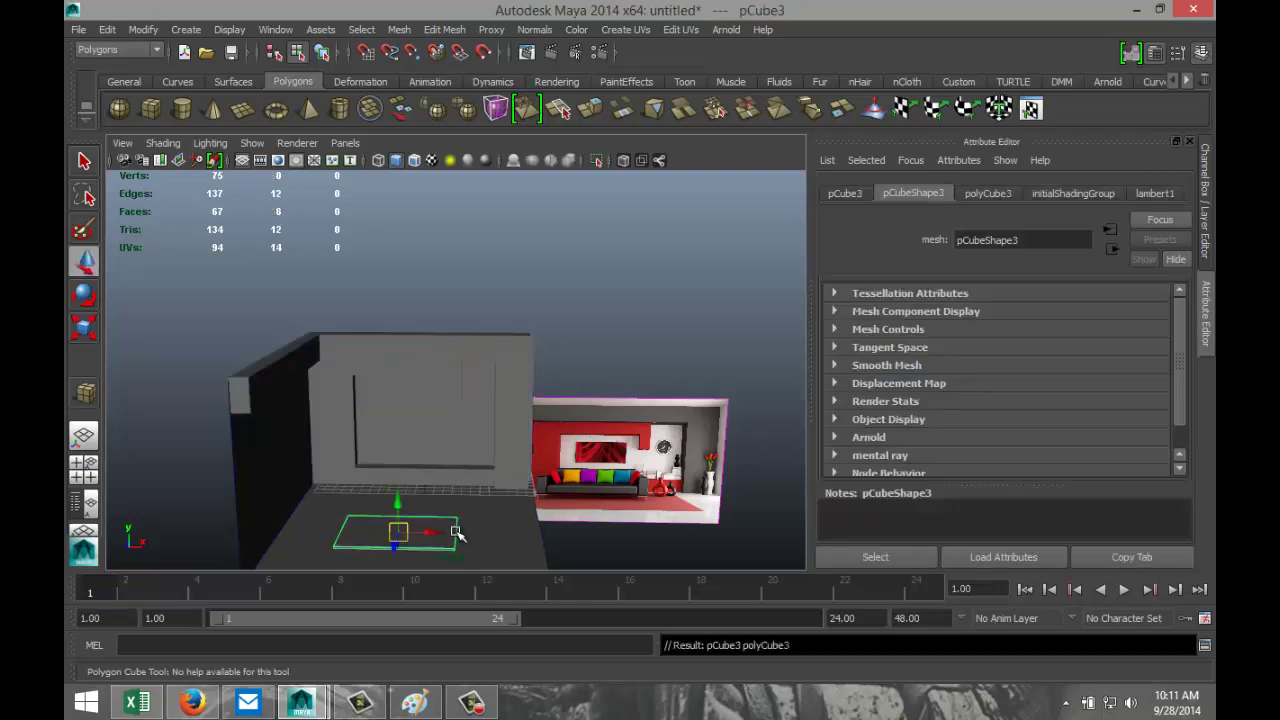
pyautogui.press('f')
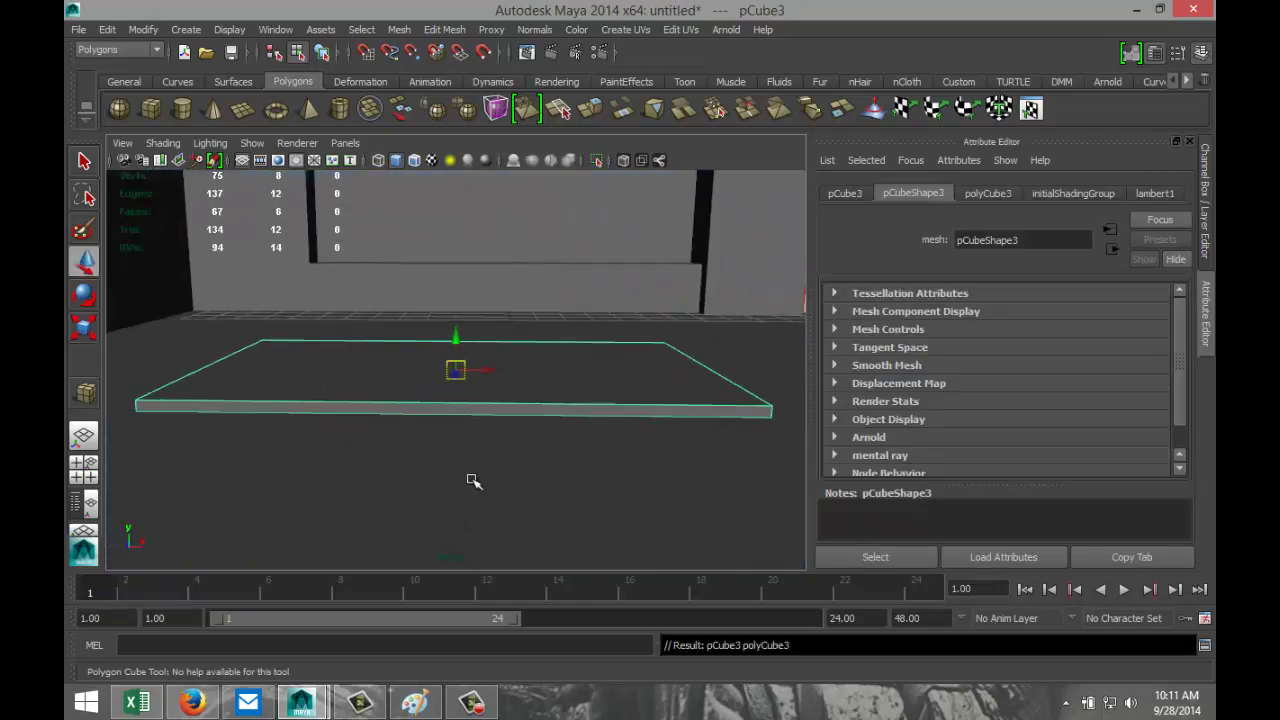
pyautogui.keyDown('alt'); pyautogui.moveTo(471, 480); pyautogui.dragTo(477, 503); pyautogui.keyUp('alt')
# Extrude the slab's top face and scale it slightly inward in the top view, leaving a narrow even border
pyautogui.press('w')
pyautogui.moveTo(365, 388); pyautogui.dragTo(386, 388, button='right')
pyautogui.click(427, 390)
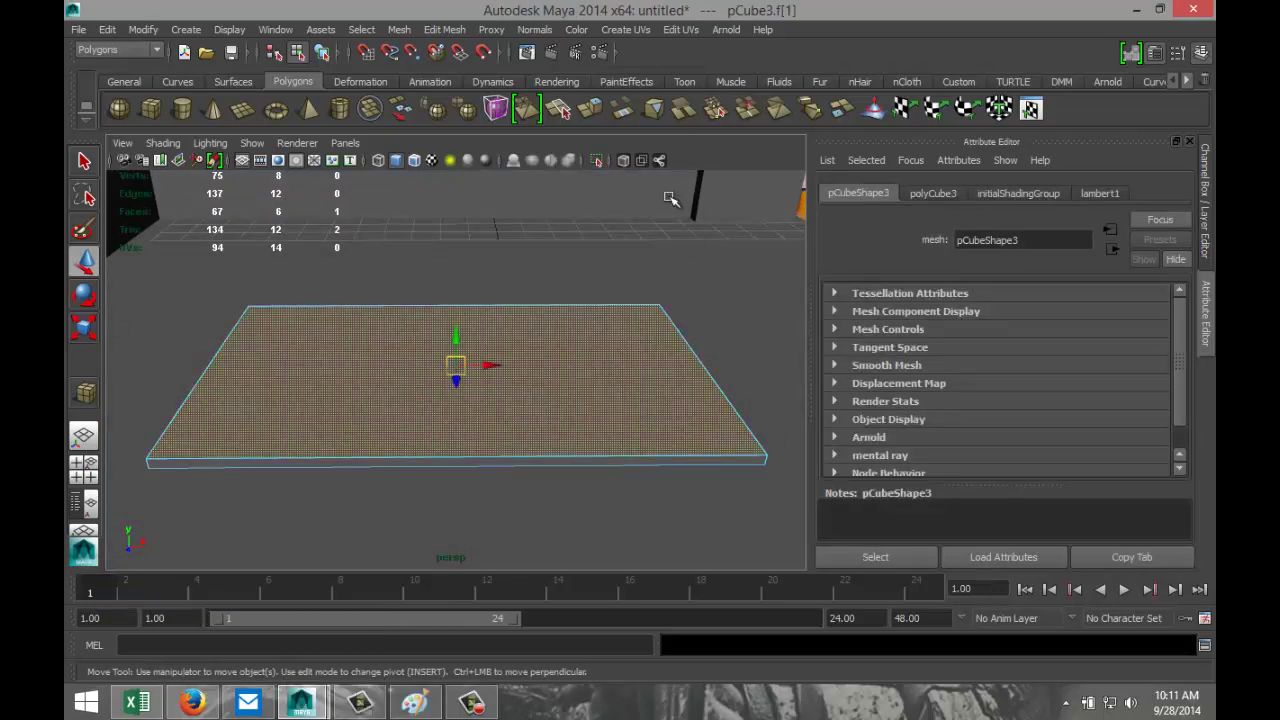
pyautogui.click(444, 29)
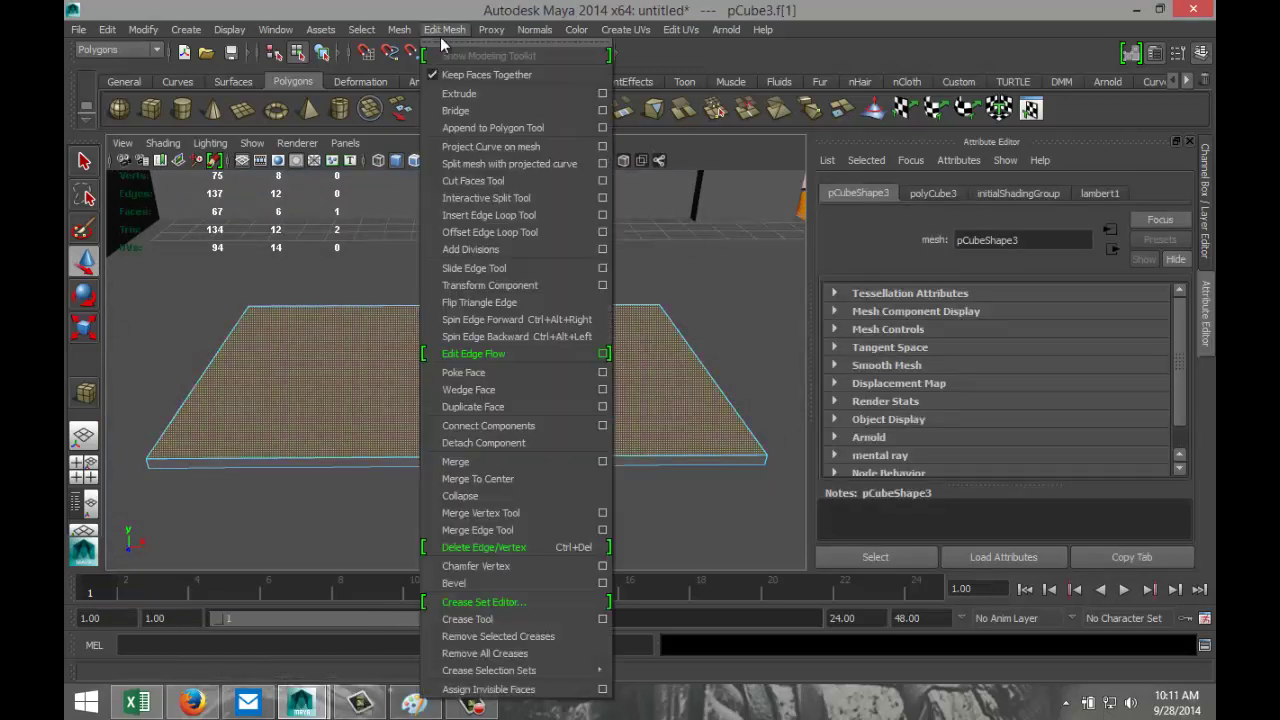
pyautogui.click(473, 94)
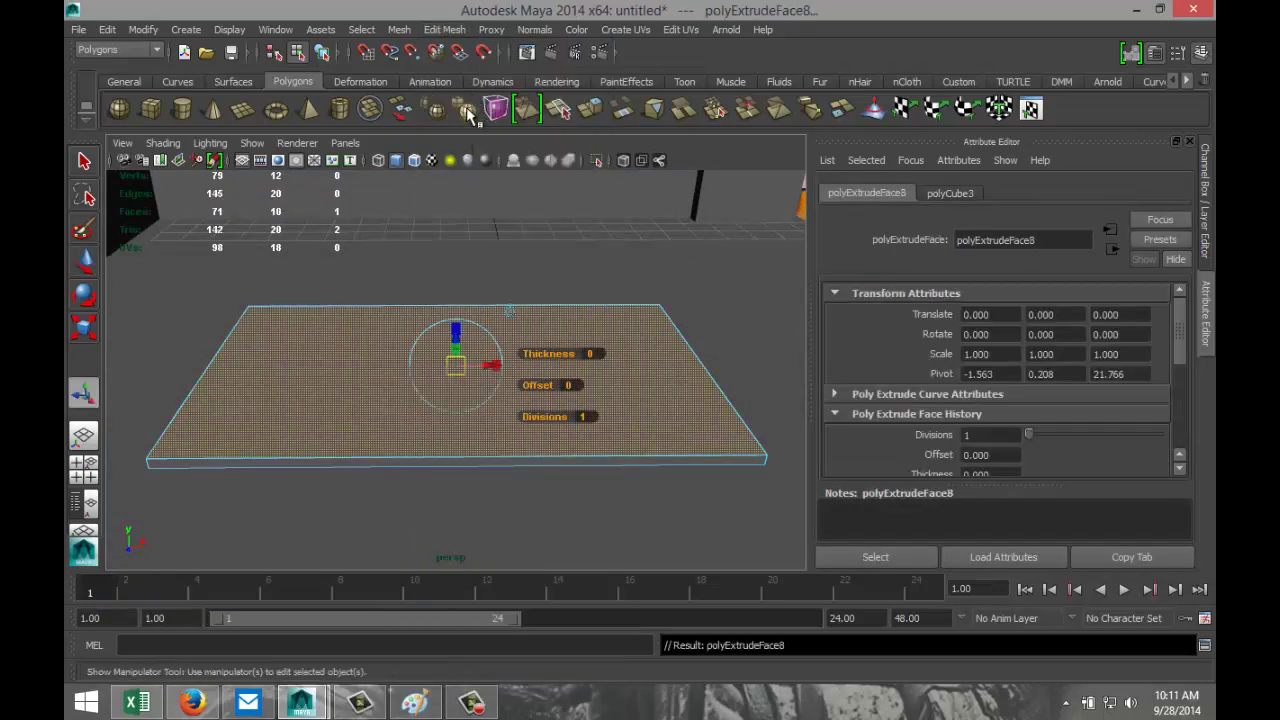
pyautogui.click(84, 470)
pyautogui.press('space')
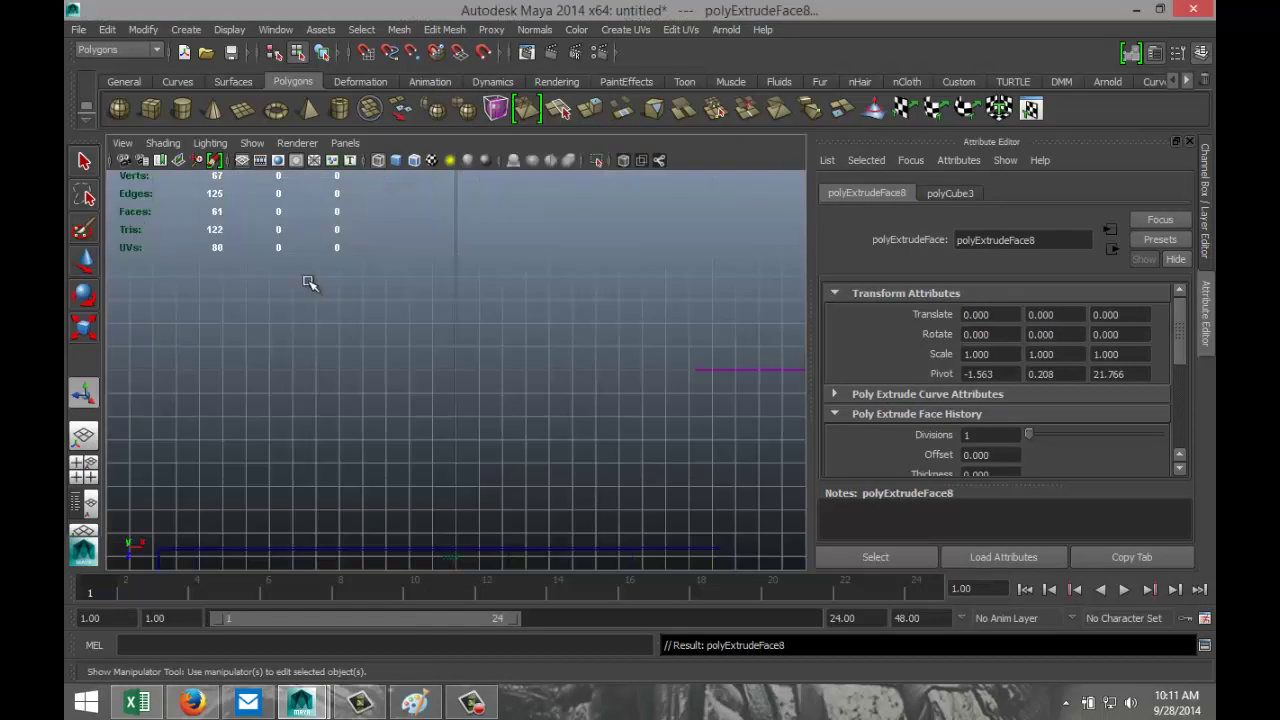
pyautogui.press('f')
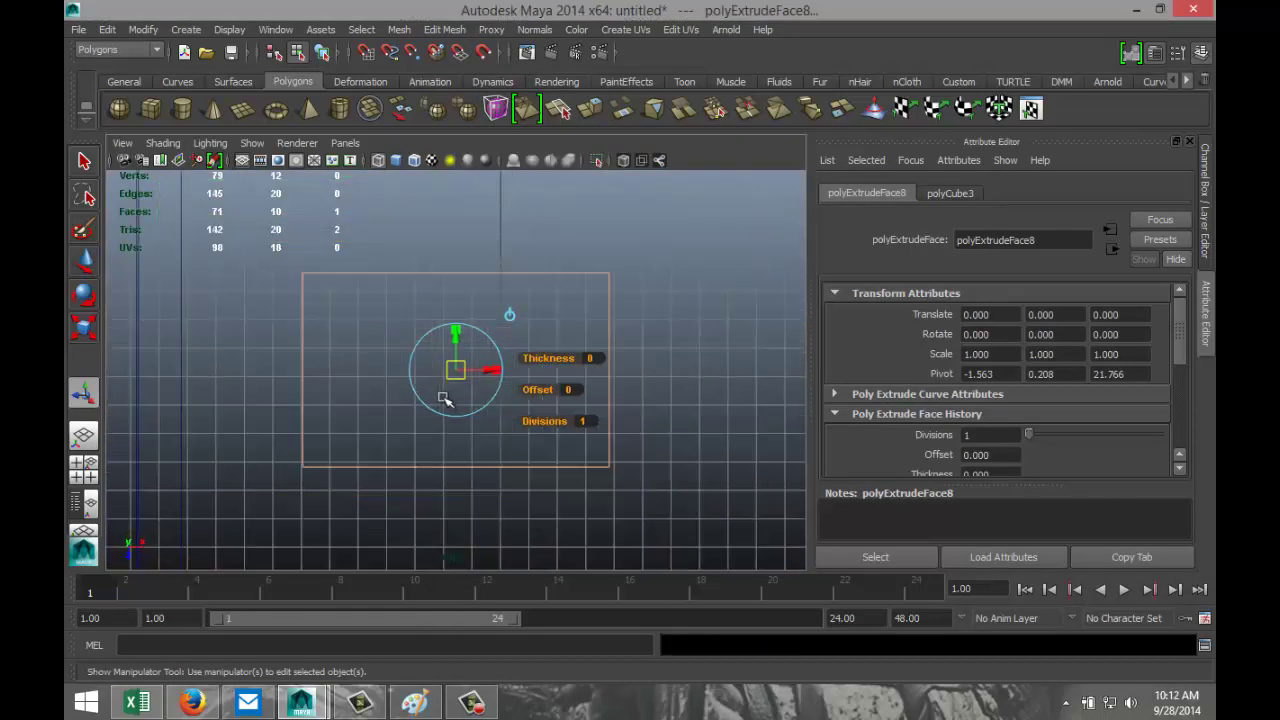
pyautogui.press('r')
pyautogui.moveTo(456, 369); pyautogui.dragTo(414, 371)
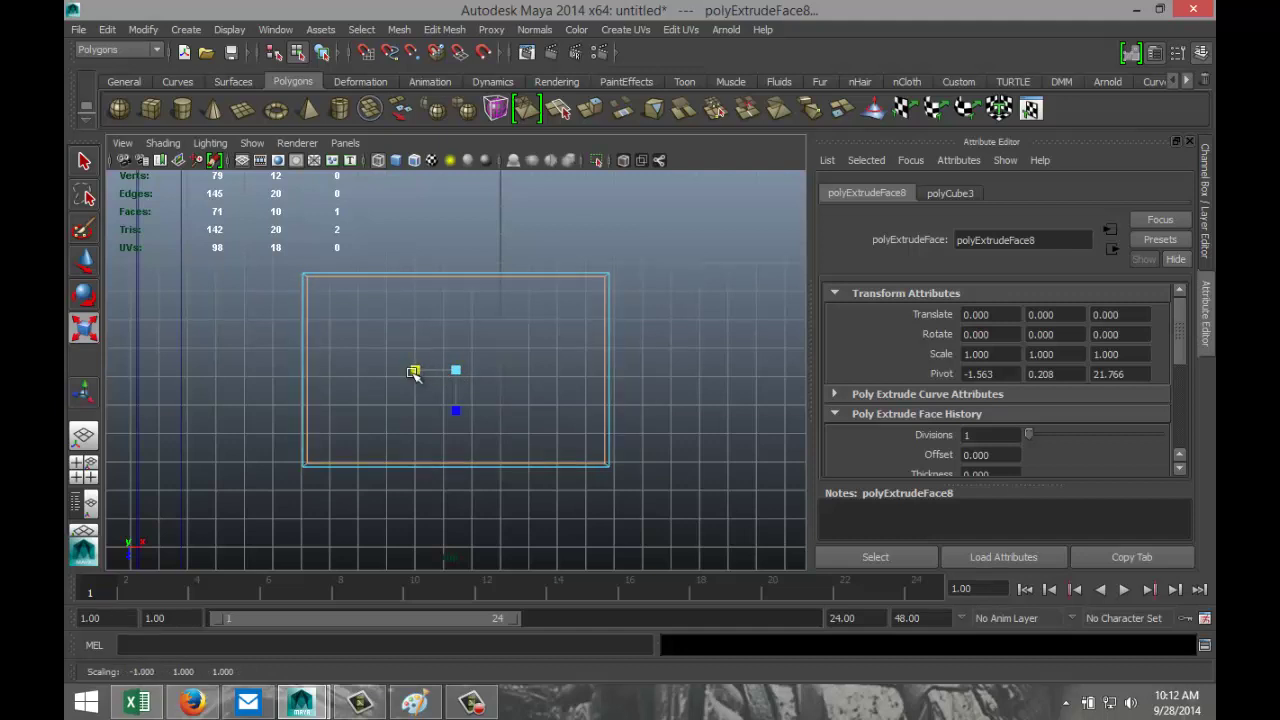
# Extrude the slab's inset top face again and lower it slightly along Y, leaving a raised rim around it
pyautogui.click(88, 472)
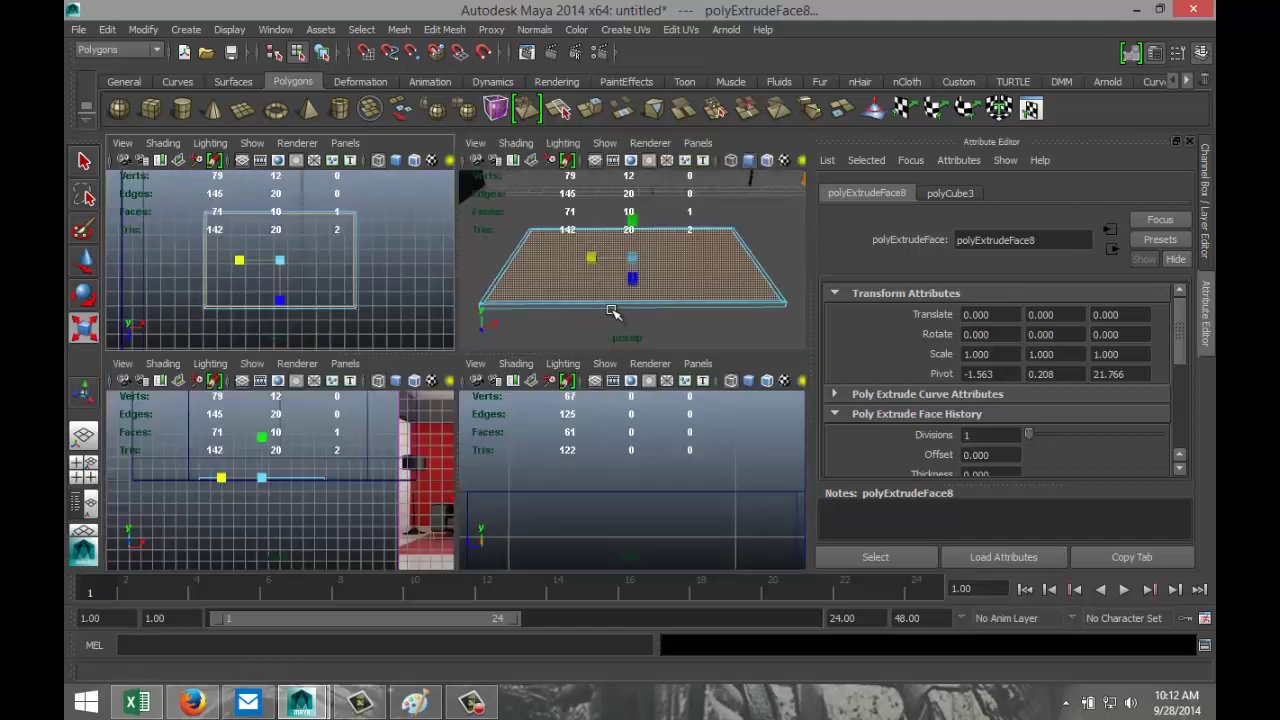
pyautogui.press('space')
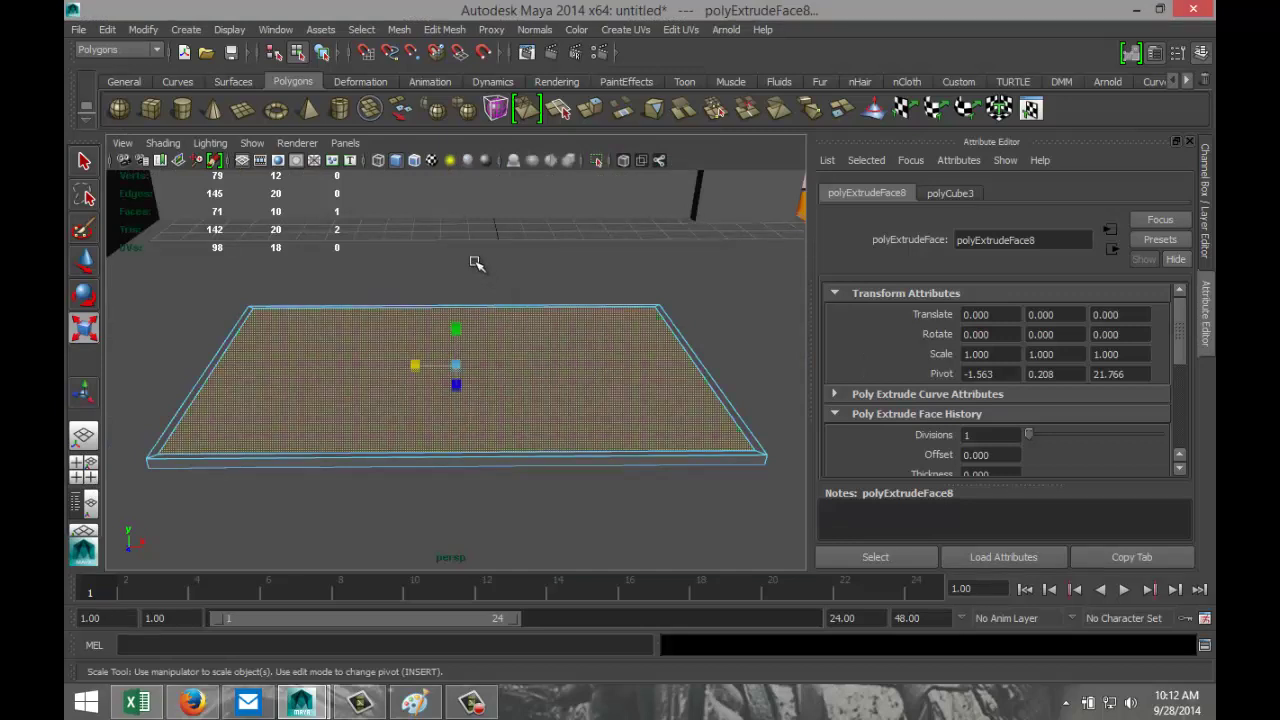
pyautogui.click(445, 30)
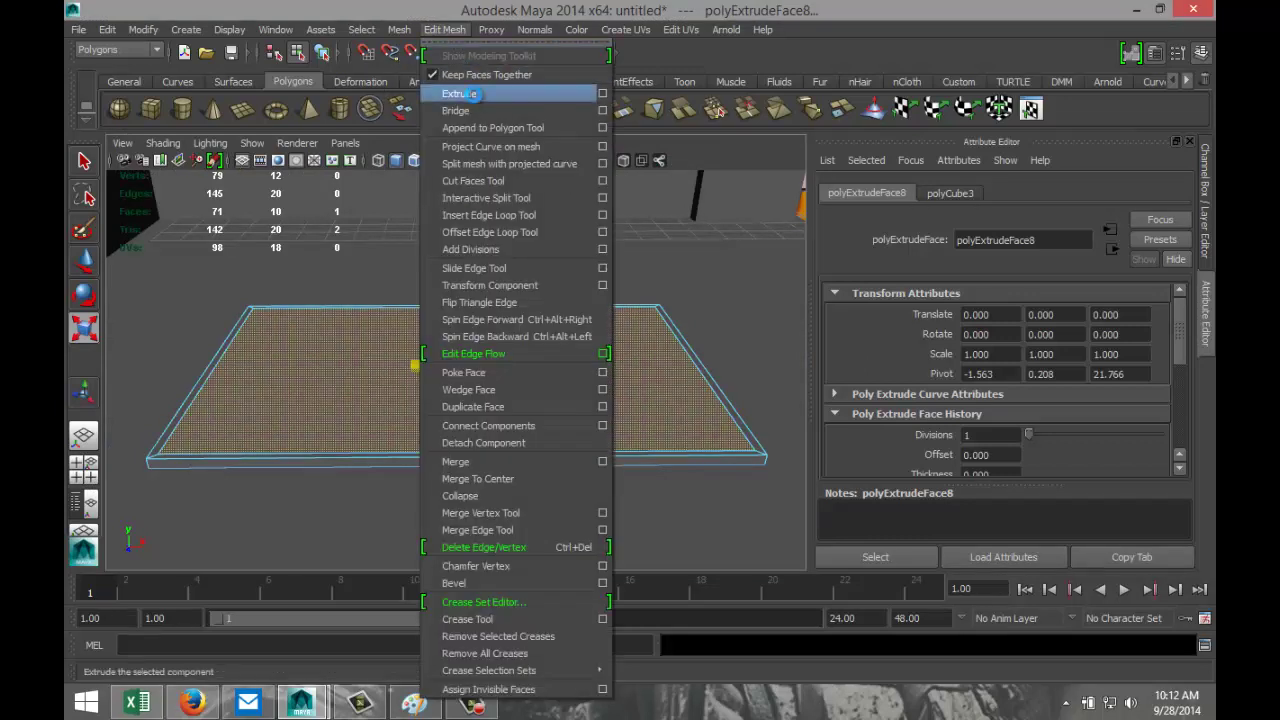
pyautogui.click(466, 93)
pyautogui.press('w')
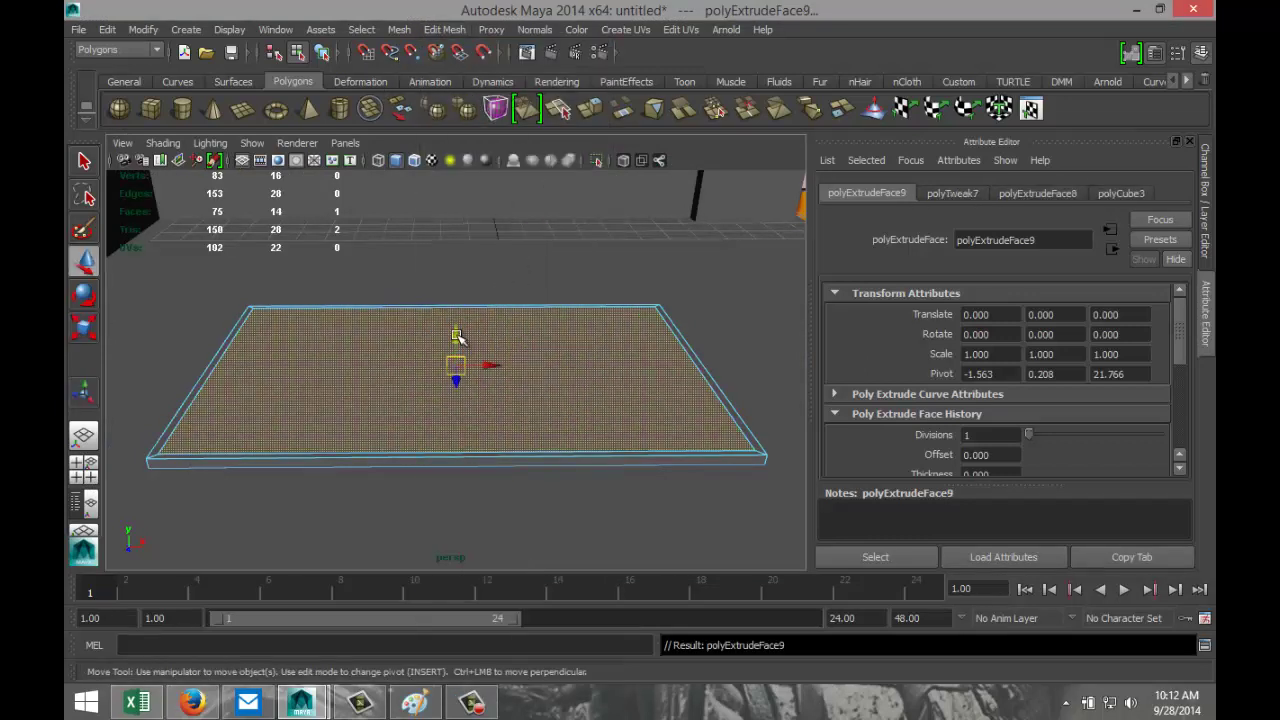
pyautogui.moveTo(466, 360); pyautogui.dragTo(459, 340)
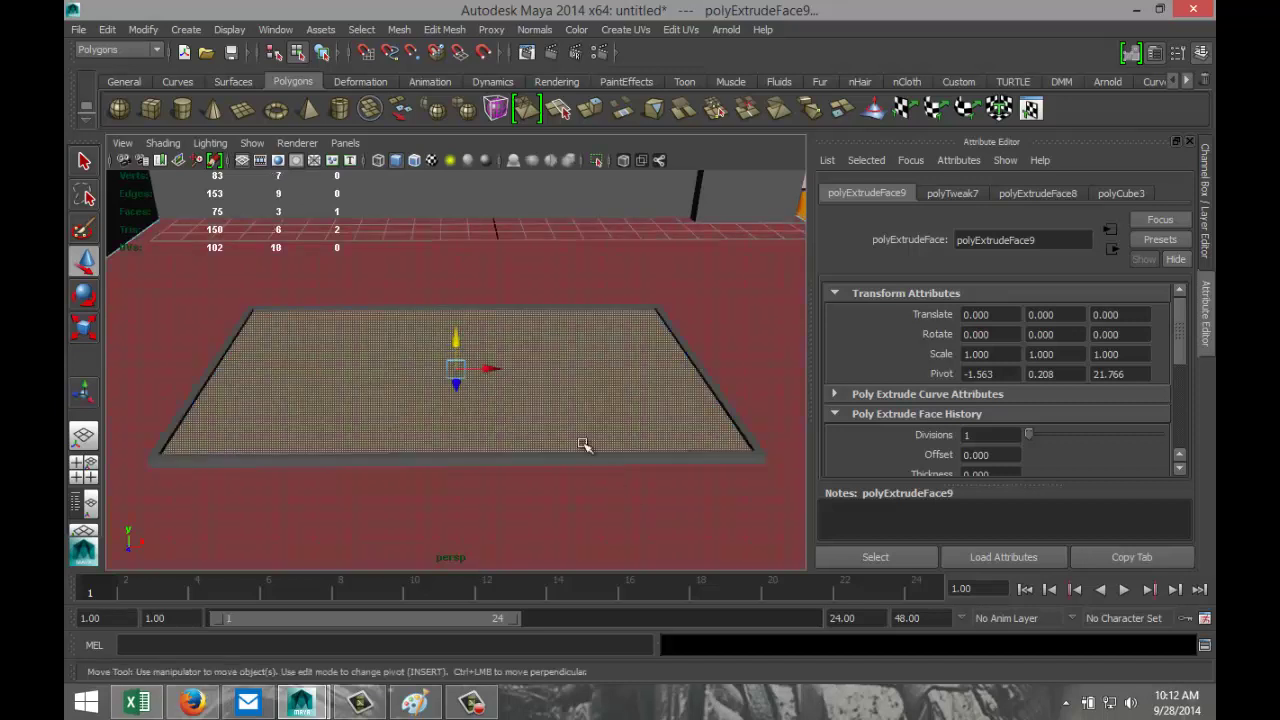
pyautogui.click(556, 414)
pyautogui.keyDown('alt'); pyautogui.moveTo(437, 387); pyautogui.dragTo(446, 426); pyautogui.keyUp('alt')
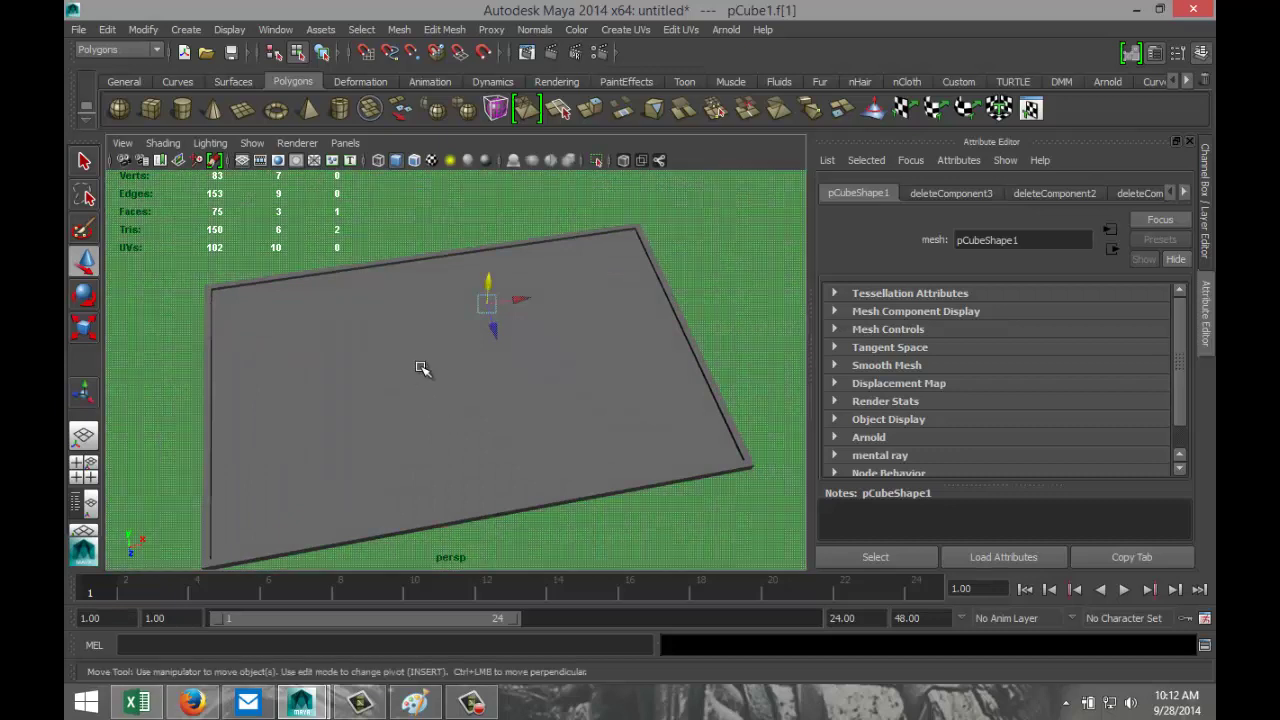
pyautogui.moveTo(420, 369); pyautogui.dragTo(433, 389, button='right')
pyautogui.scroll(-3, 551, 429)
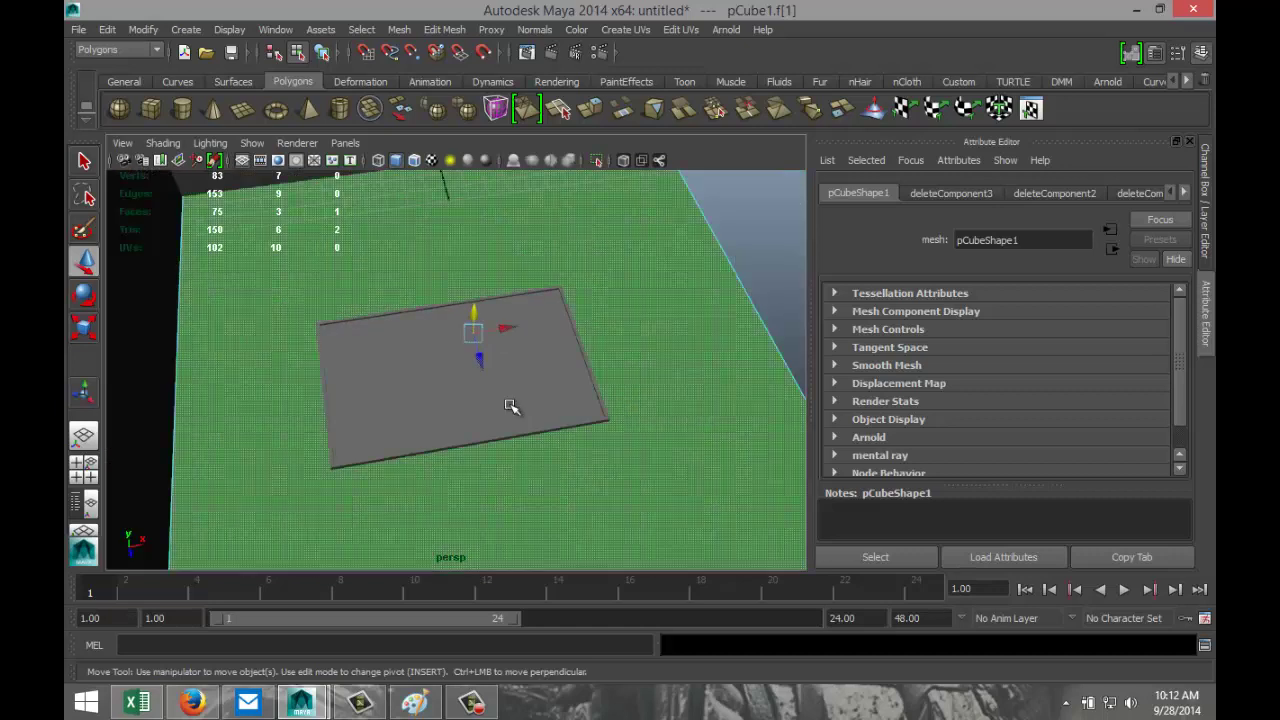
# Assign a new Phong E material to the whole slab and set its color to black
pyautogui.moveTo(500, 374); pyautogui.dragTo(572, 323, button='right')
pyautogui.click(572, 323)
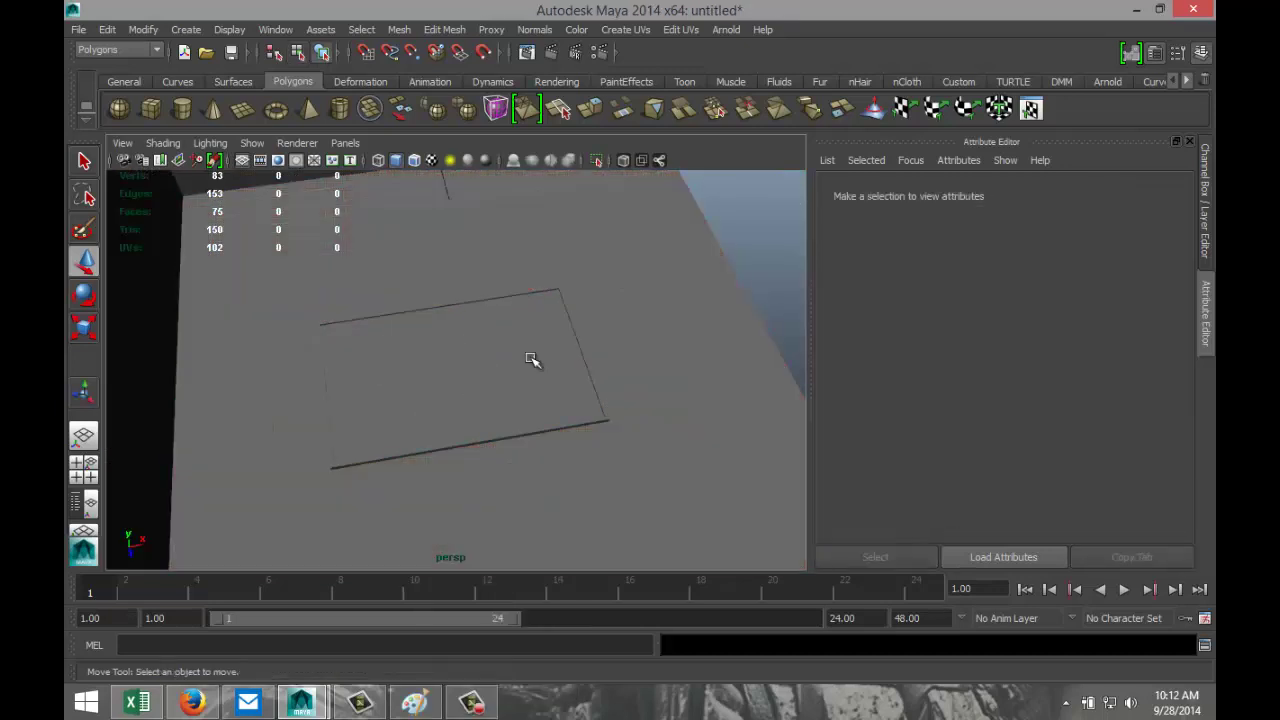
pyautogui.click(531, 358)
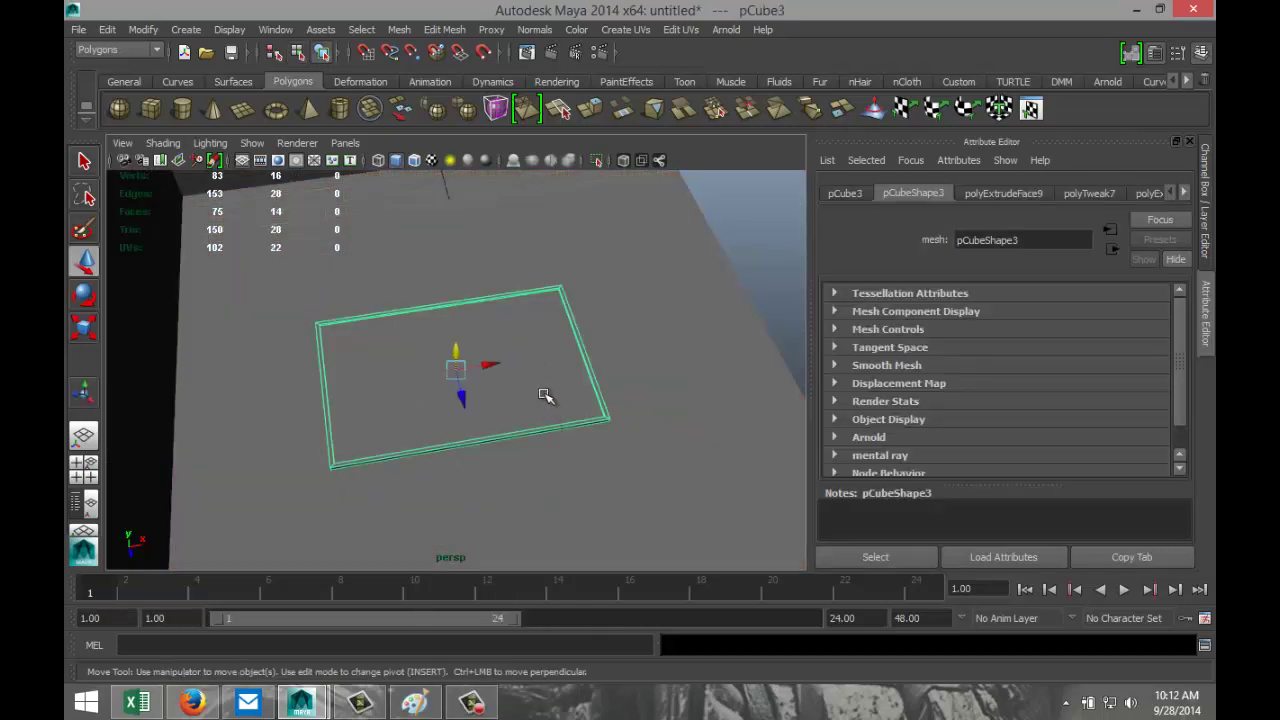
pyautogui.moveTo(545, 396); pyautogui.dragTo(565, 630, button='right')
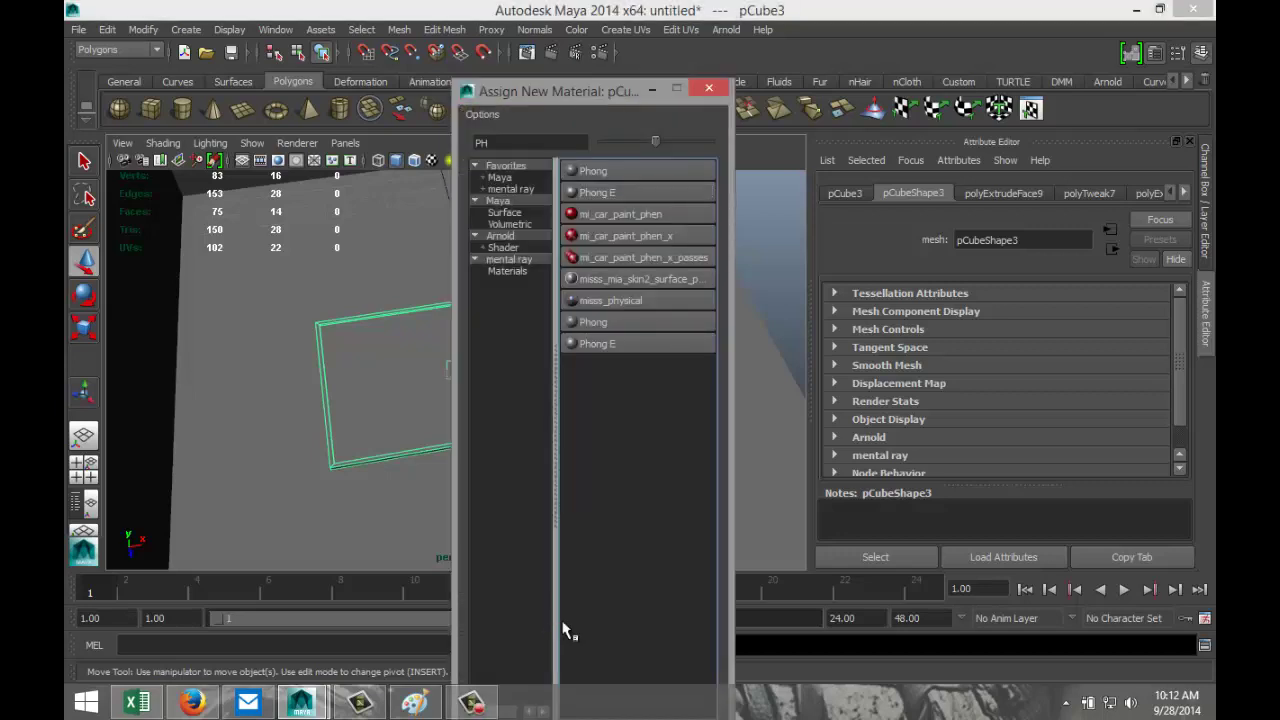
pyautogui.click(612, 196)
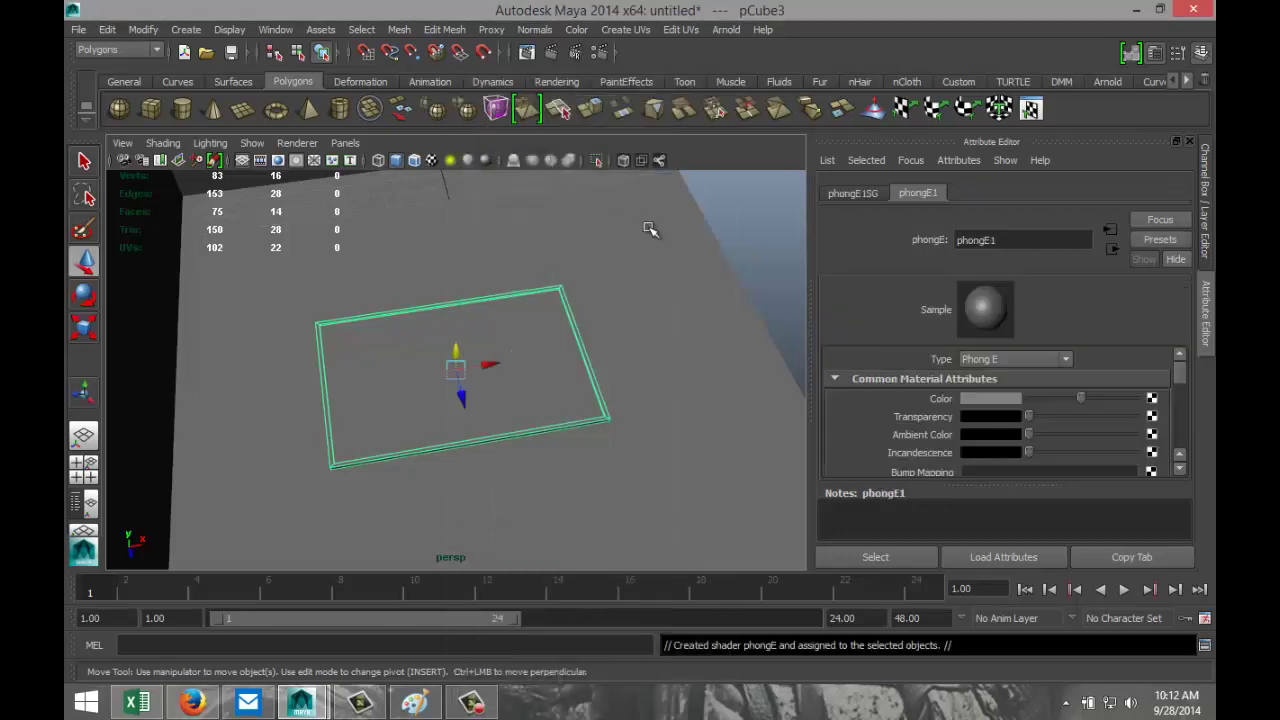
pyautogui.click(990, 400)
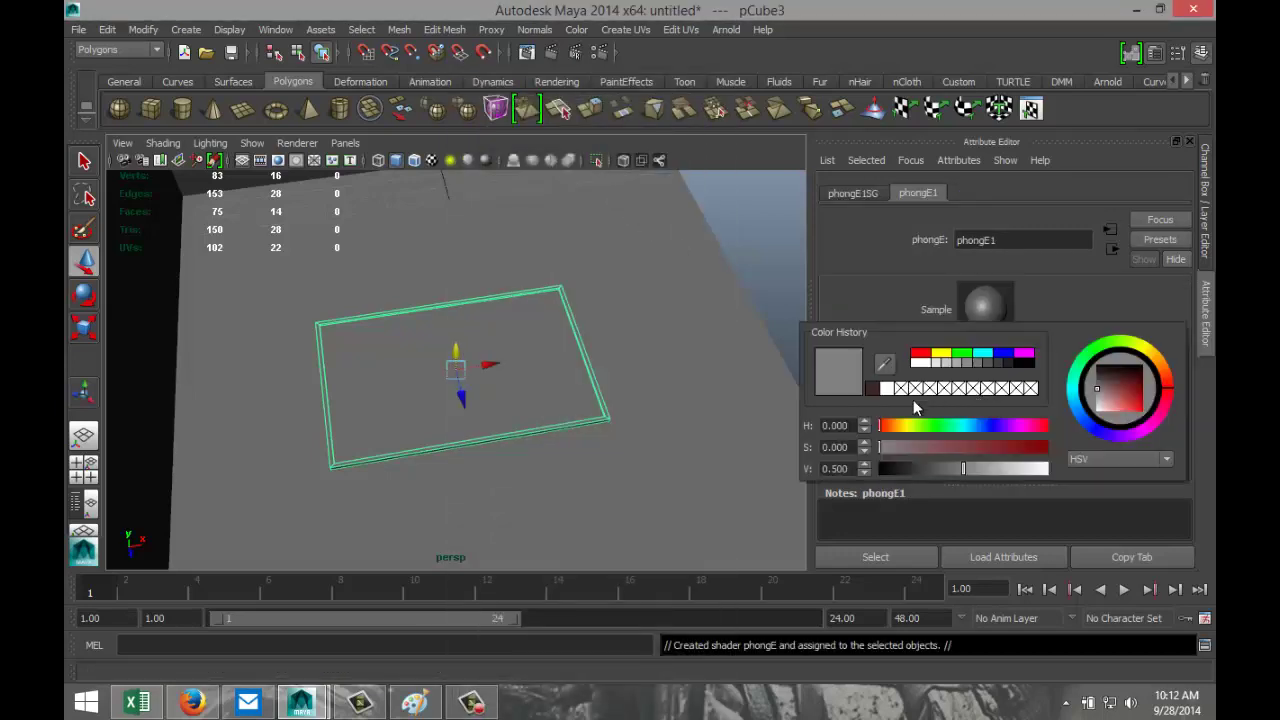
pyautogui.click(1033, 363)
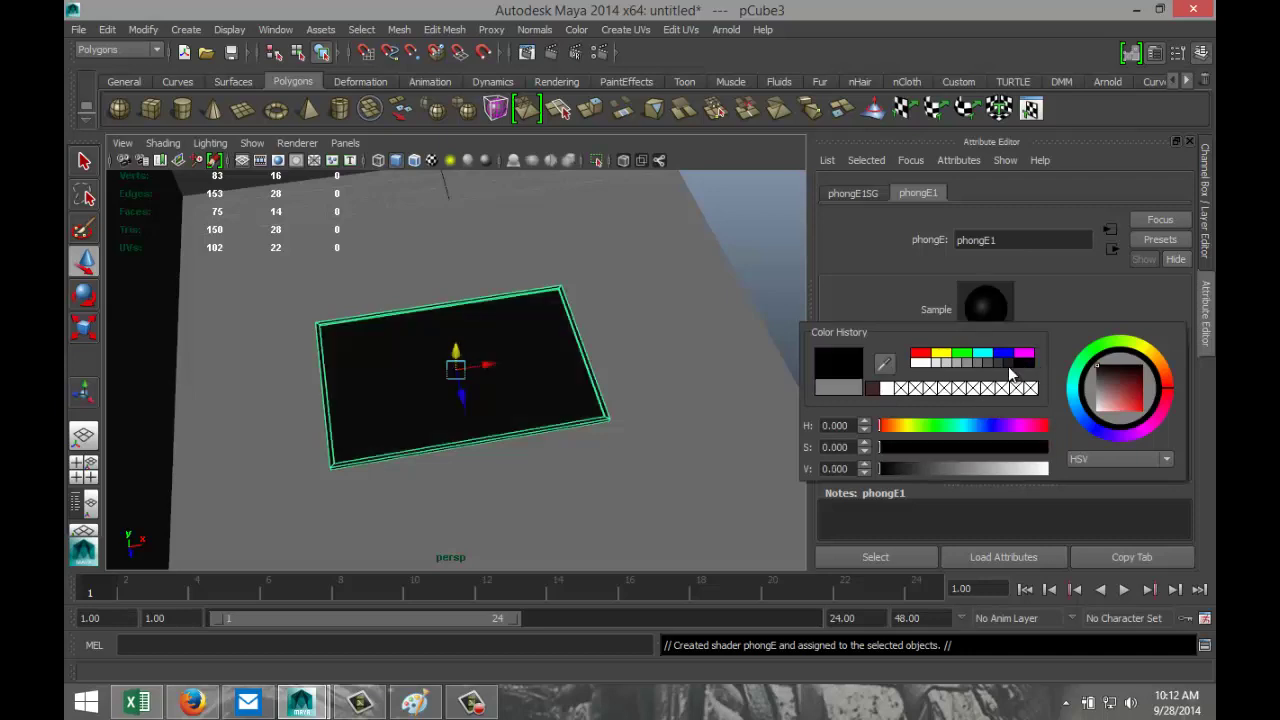
pyautogui.click(645, 448)
# Assign a new Lambert material to the slab's recessed top face only, leaving the surrounding rim black
pyautogui.click(537, 386)
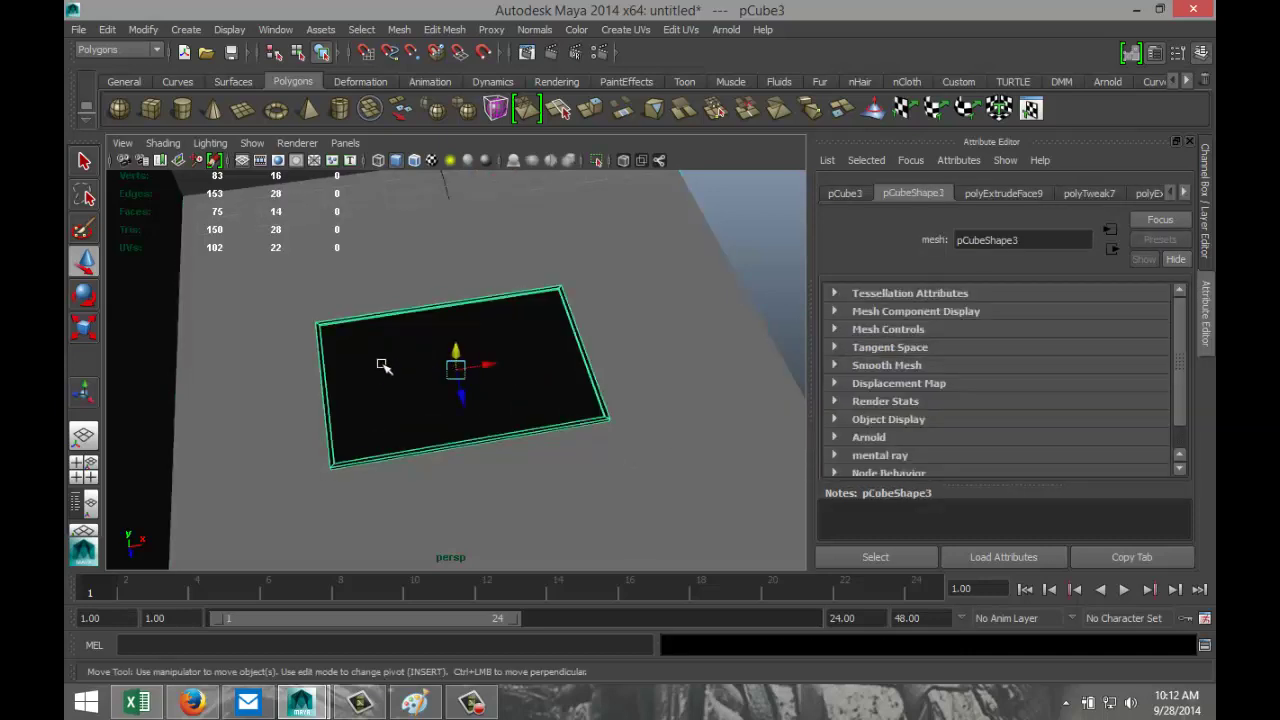
pyautogui.moveTo(384, 366); pyautogui.dragTo(410, 365, button='right')
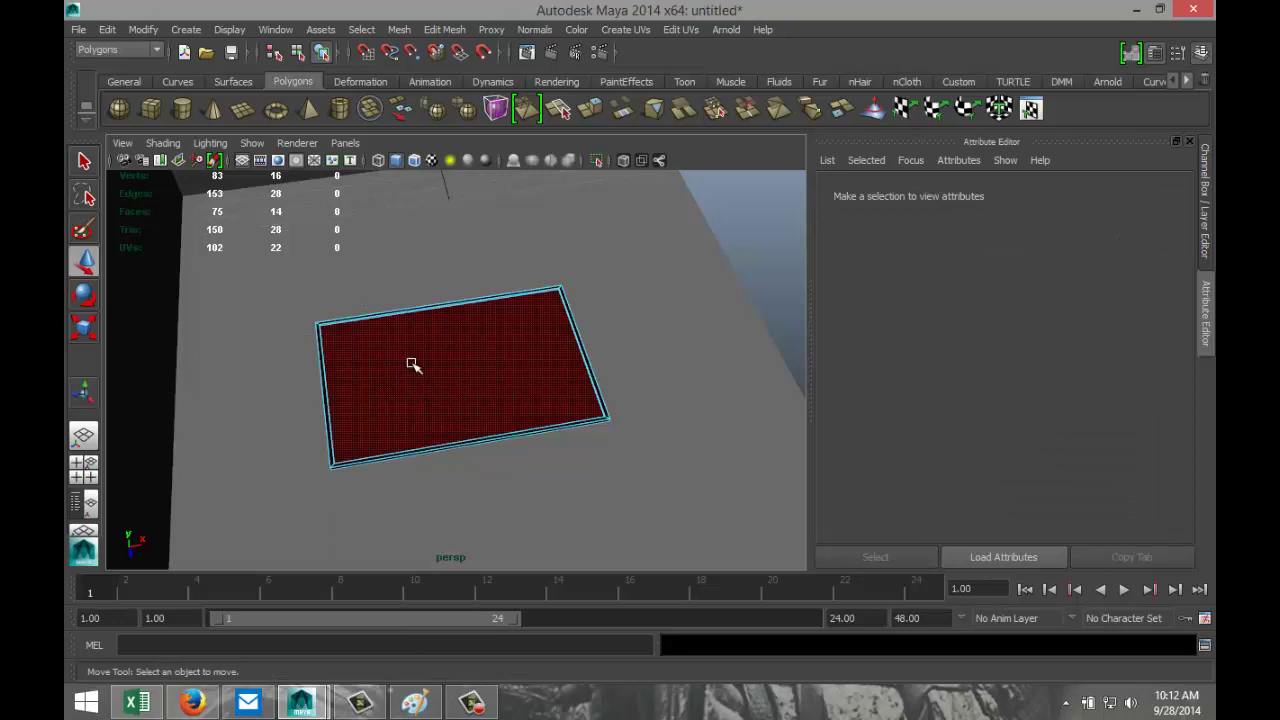
pyautogui.click(412, 365)
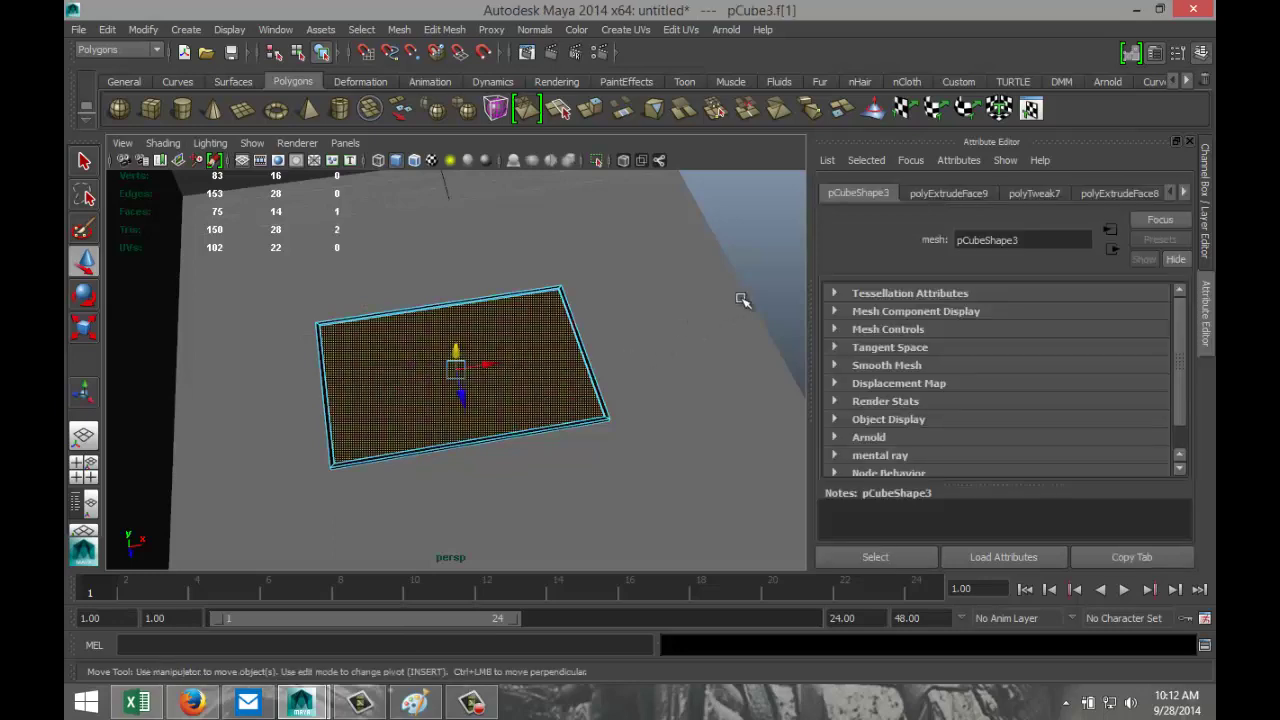
pyautogui.click(1186, 193)
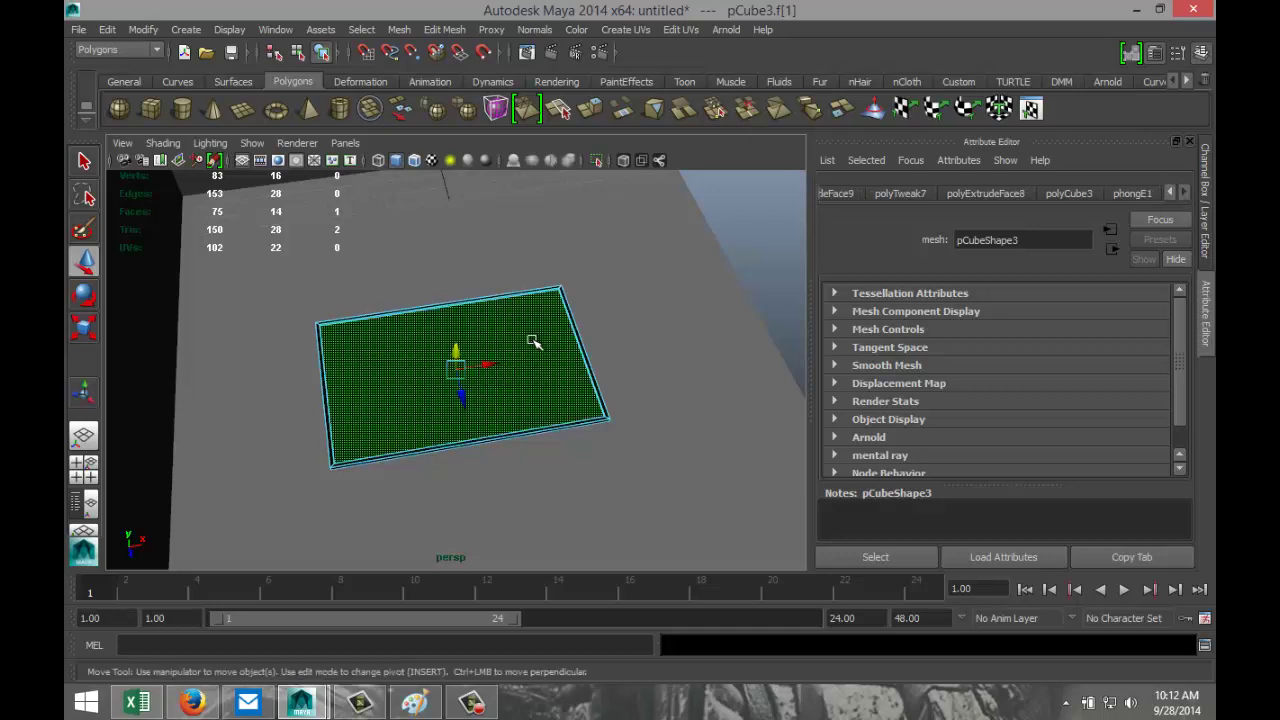
pyautogui.moveTo(535, 343); pyautogui.dragTo(540, 632, button='right')
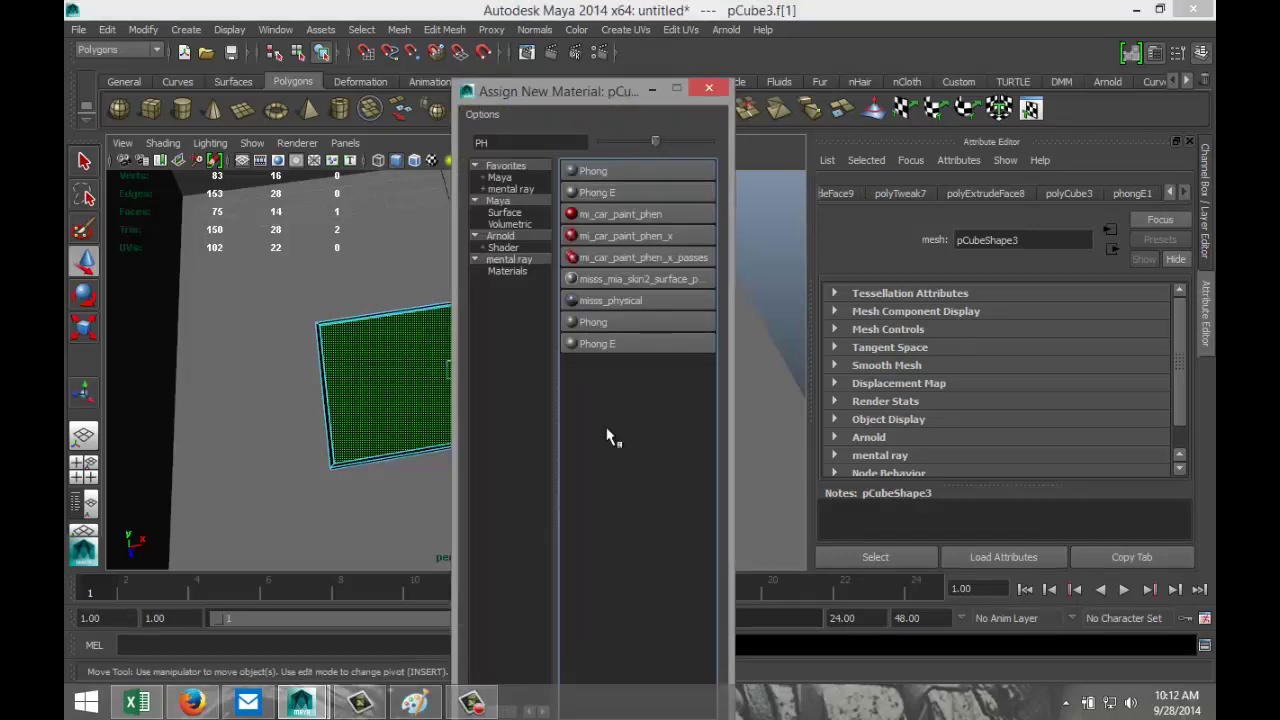
pyautogui.doubleClick(532, 141)
pyautogui.write('la')
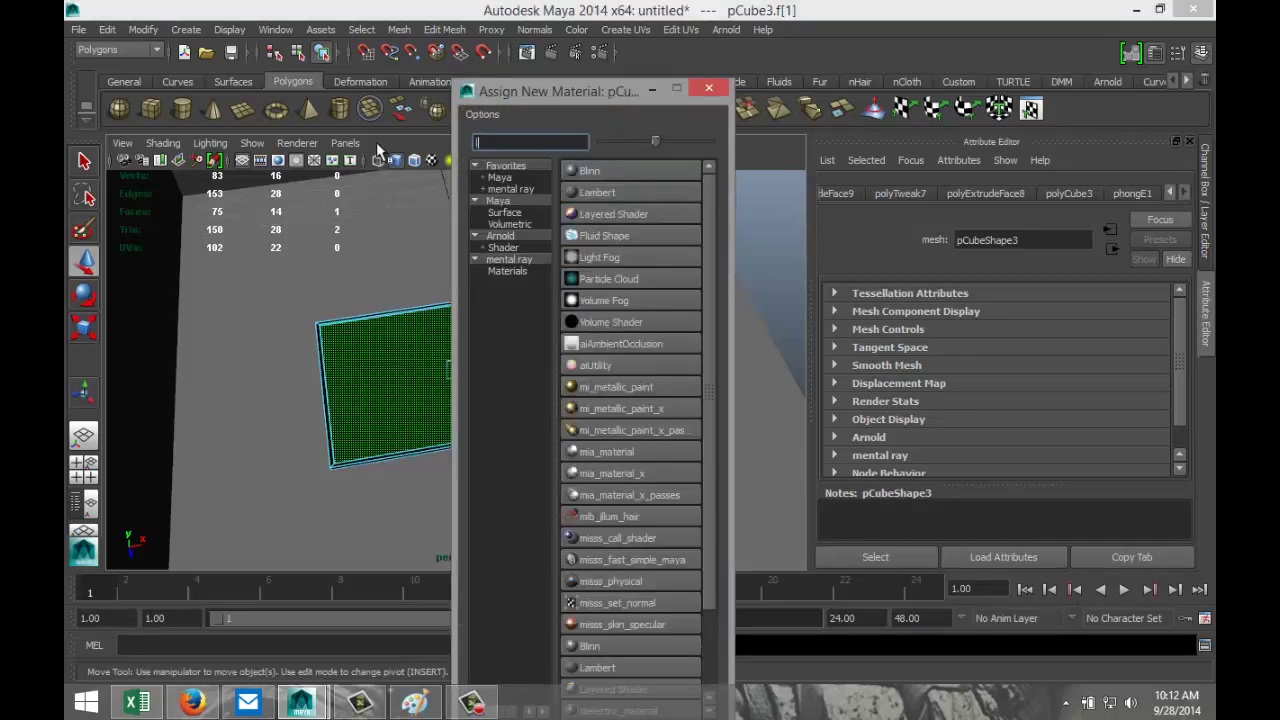
pyautogui.click(609, 175)
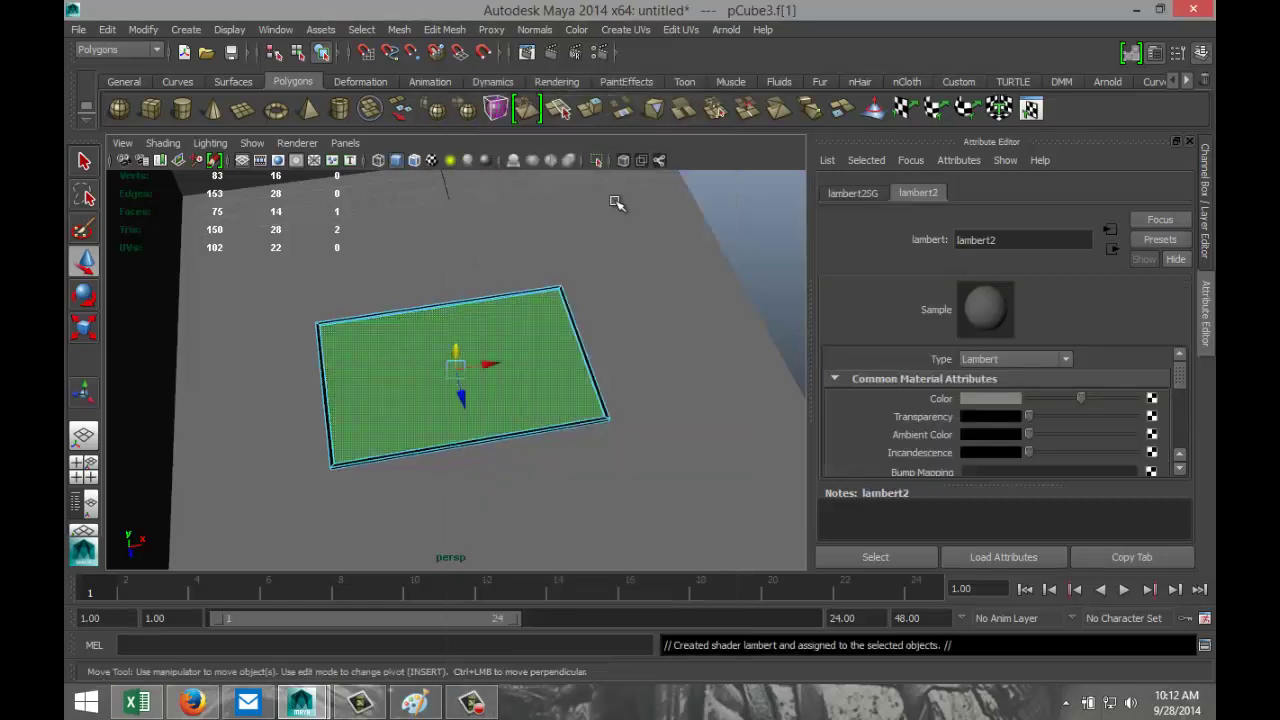
# Map a file texture using red painting.jpg to the Lambert color and turn on textured display in the viewport
pyautogui.click(1152, 399)
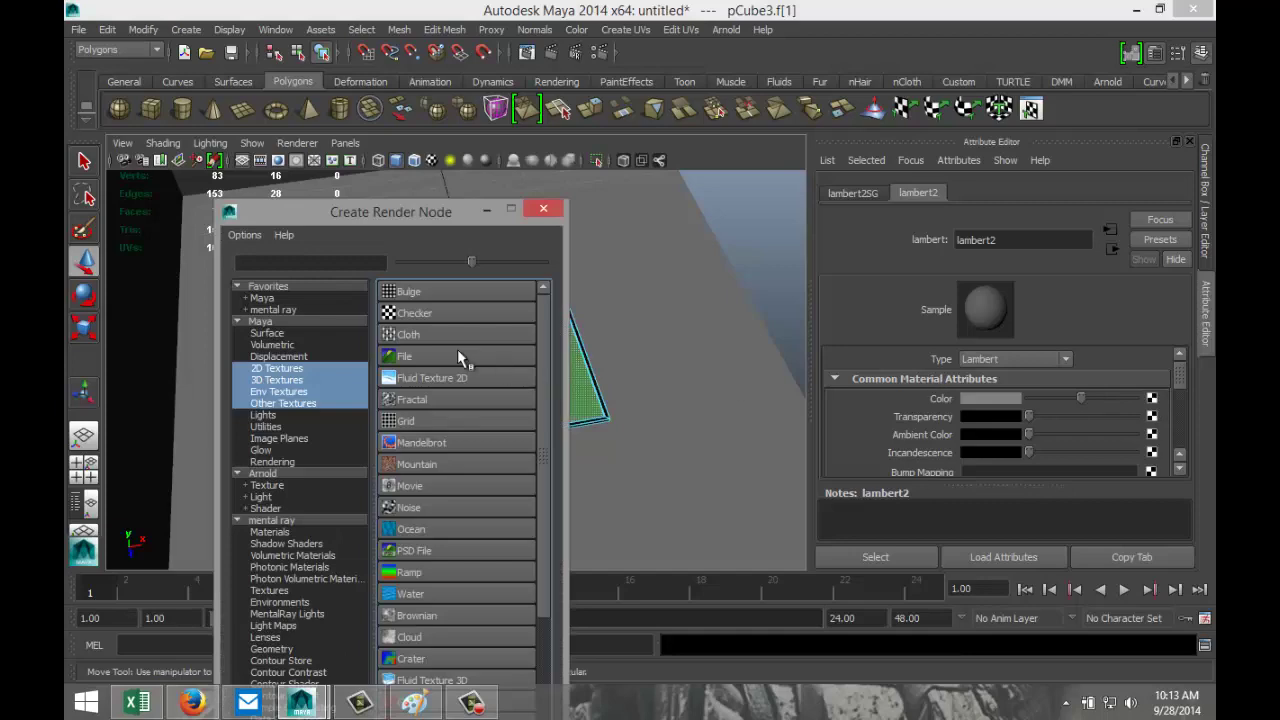
pyautogui.click(455, 352)
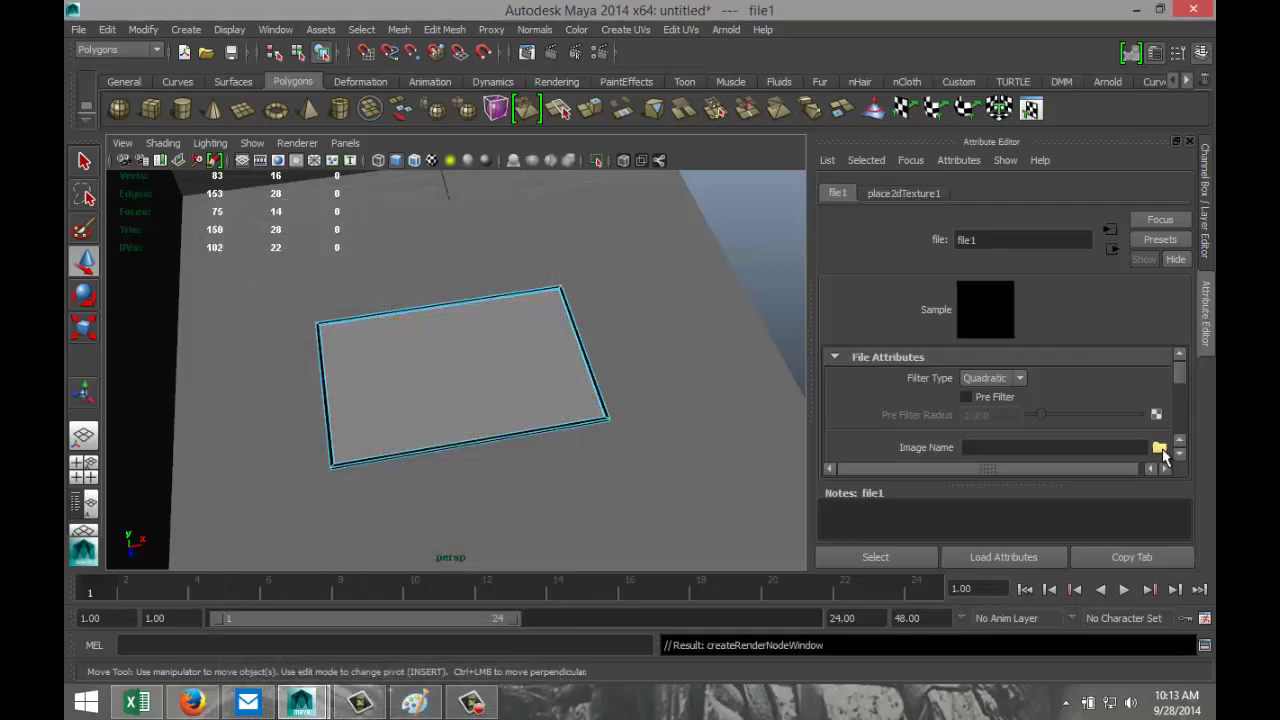
pyautogui.click(1159, 449)
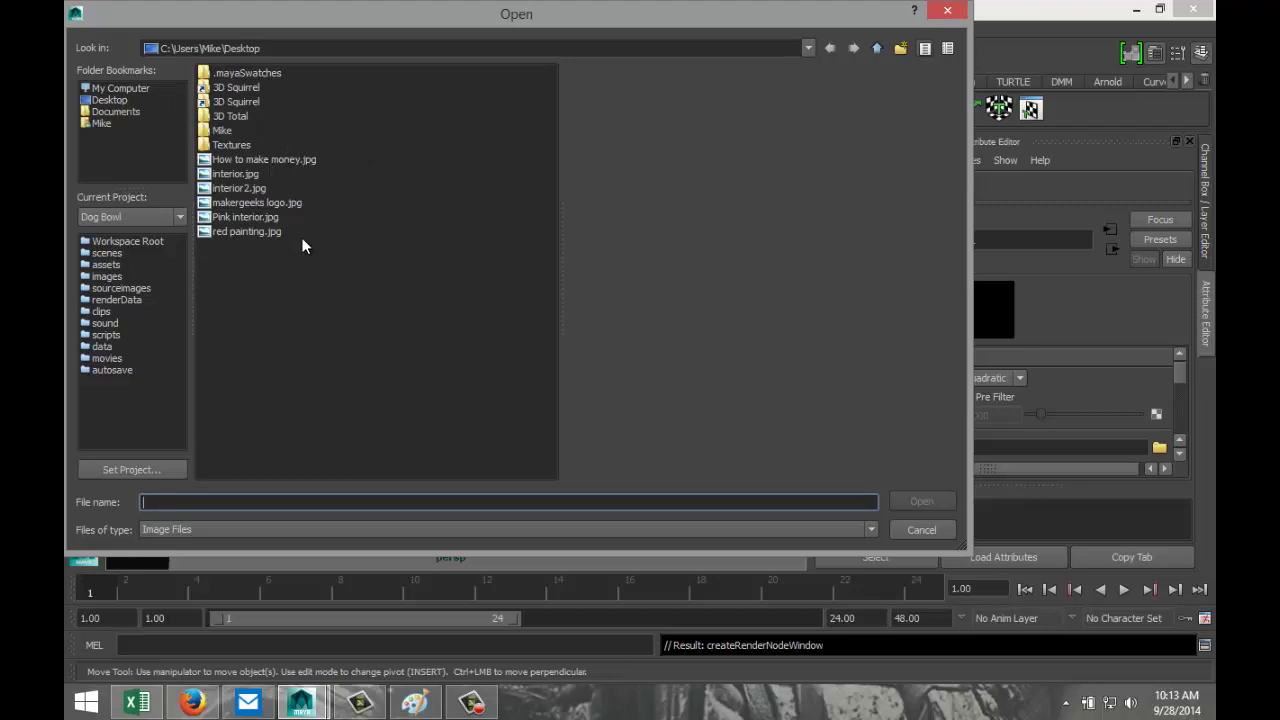
pyautogui.click(258, 234)
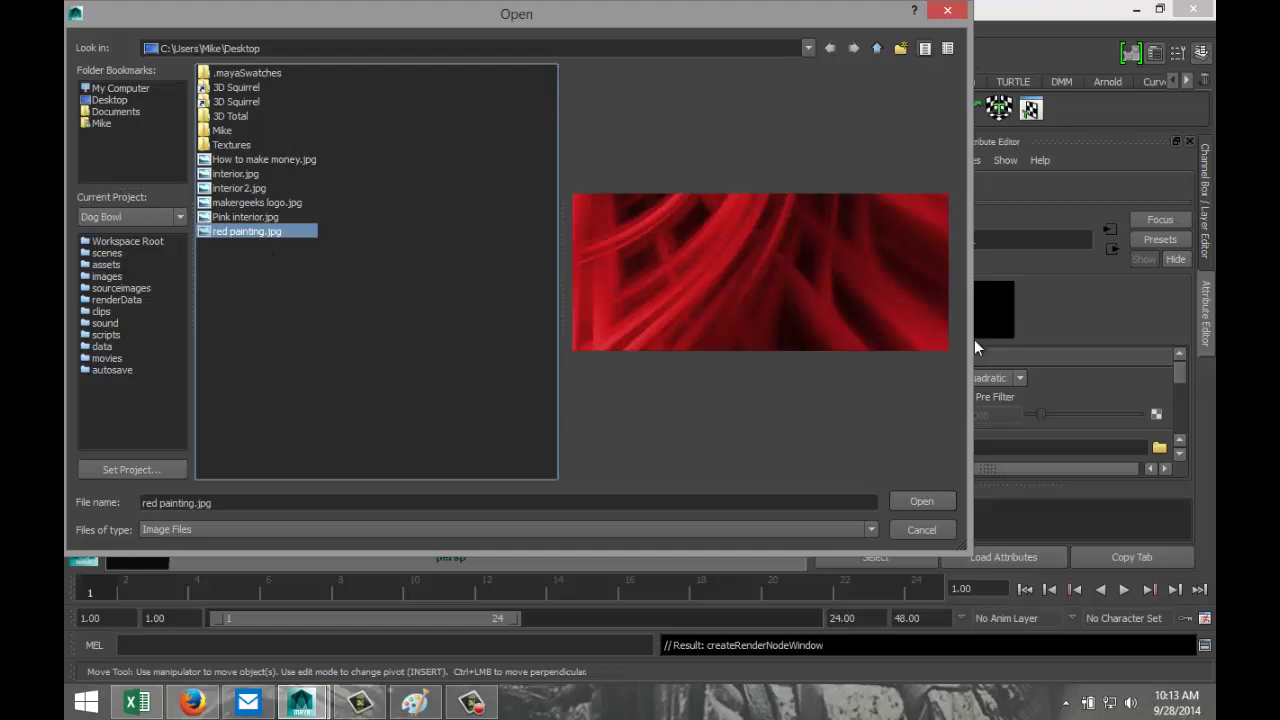
pyautogui.click(922, 502)
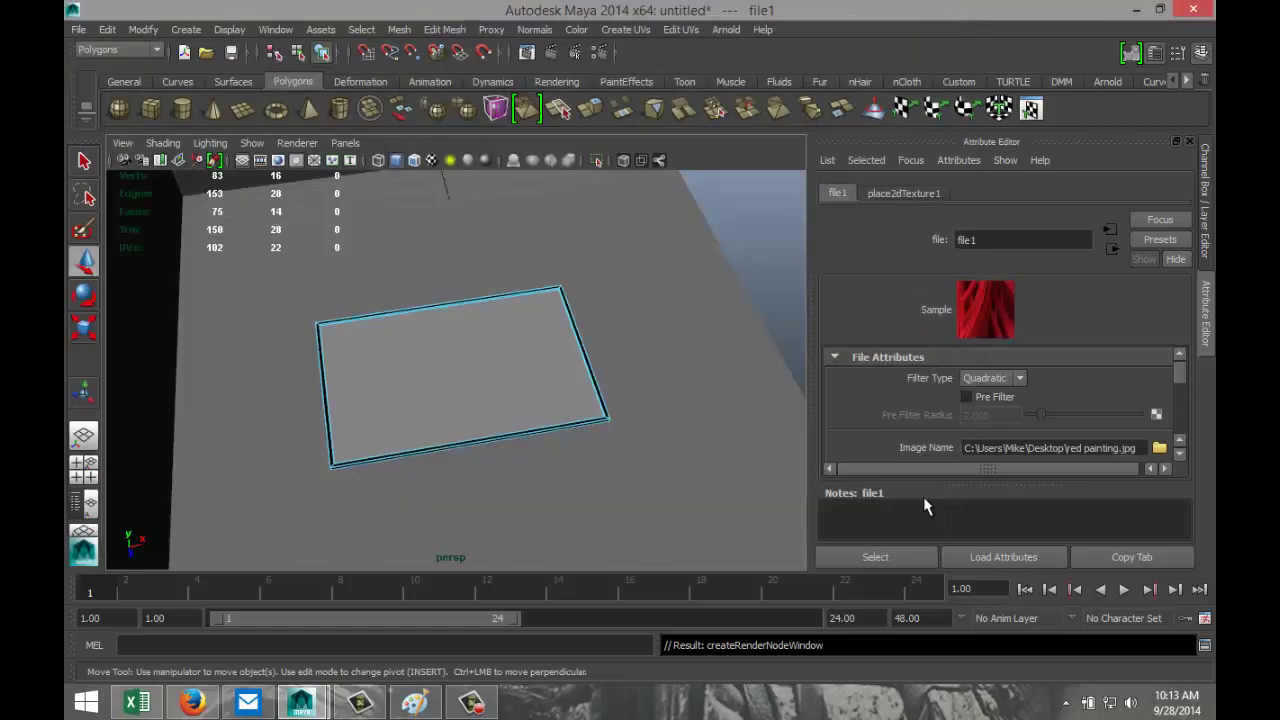
pyautogui.click(432, 162)
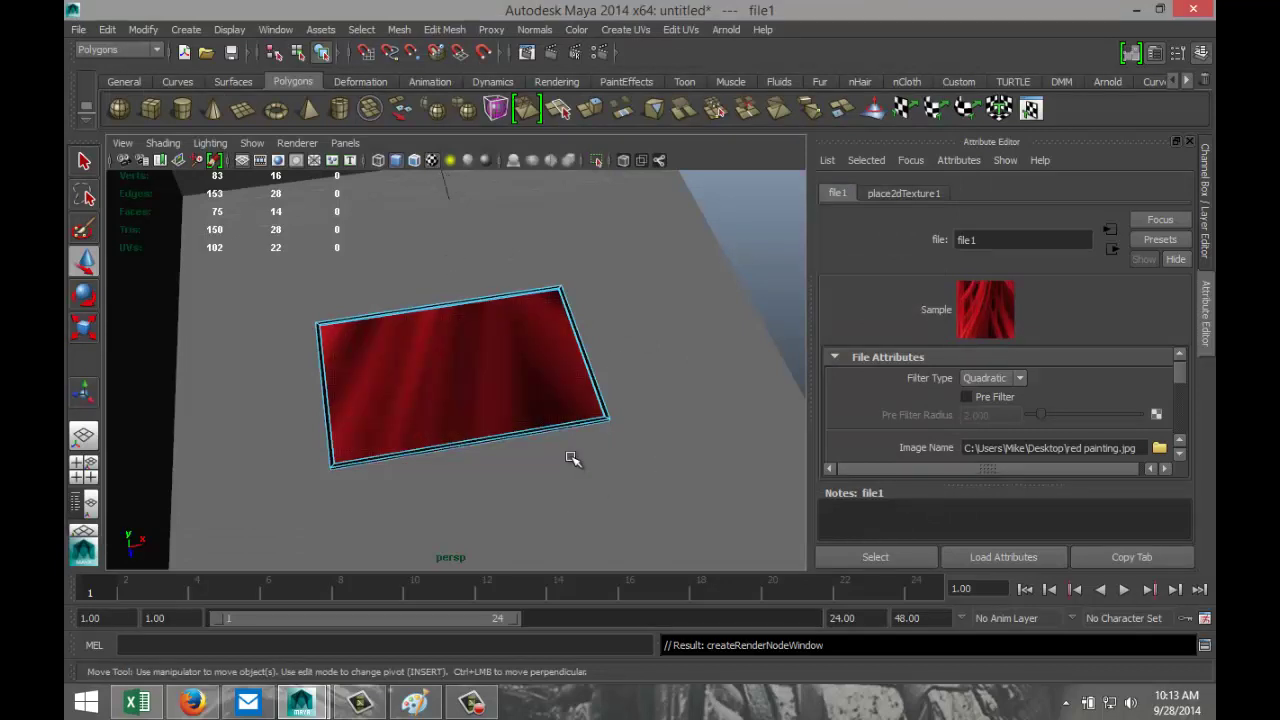
# Apply a planar UV mapping to the slab's textured inner face
pyautogui.click(503, 370)
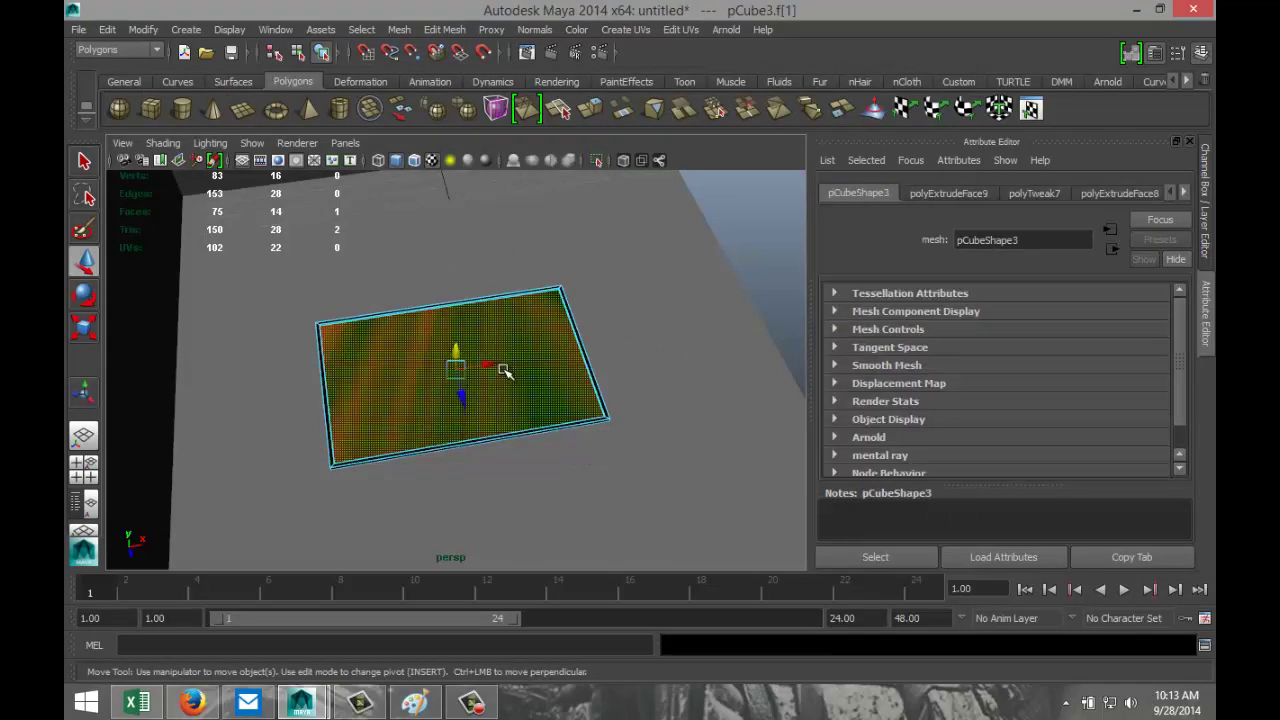
pyautogui.click(638, 30)
pyautogui.click(653, 55)
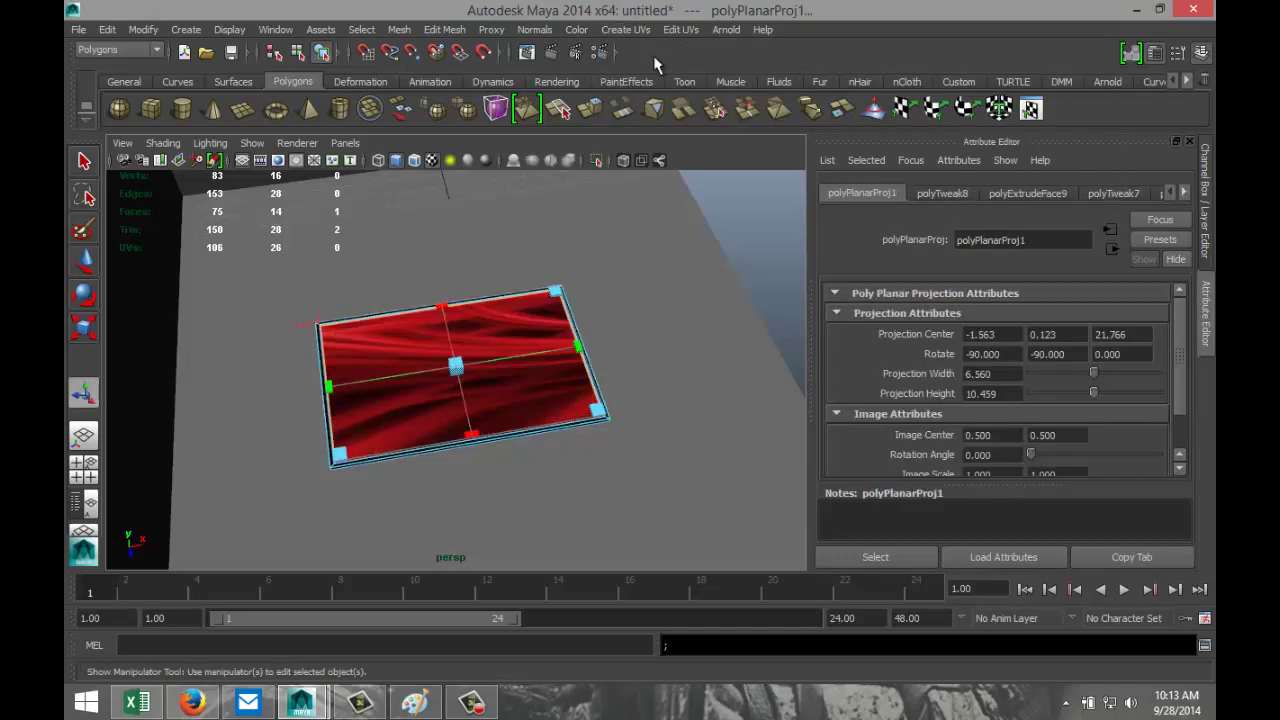
# Rotate all of the slab's UVs about 90 degrees clockwise in the UV Texture Editor and minimize the editor
pyautogui.scroll(-3, 641, 319)
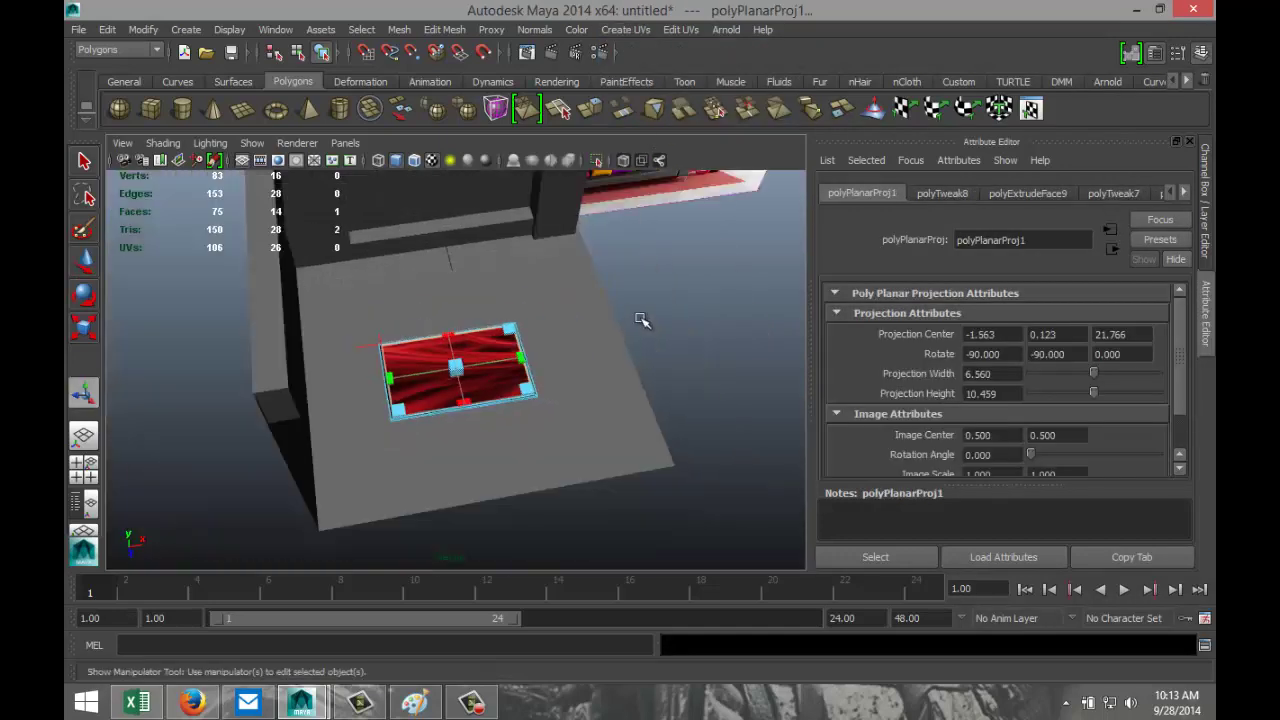
pyautogui.keyDown('alt'); pyautogui.moveTo(641, 326); pyautogui.dragTo(609, 329); pyautogui.keyUp('alt')
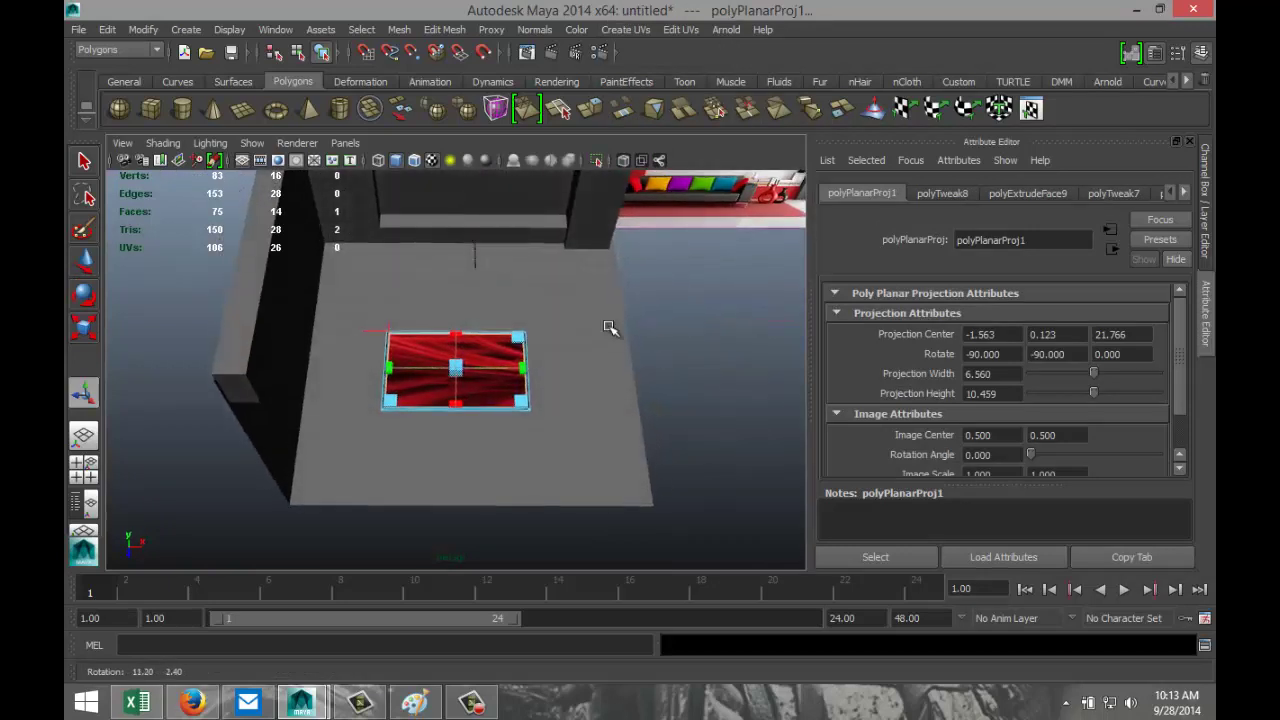
pyautogui.click(675, 29)
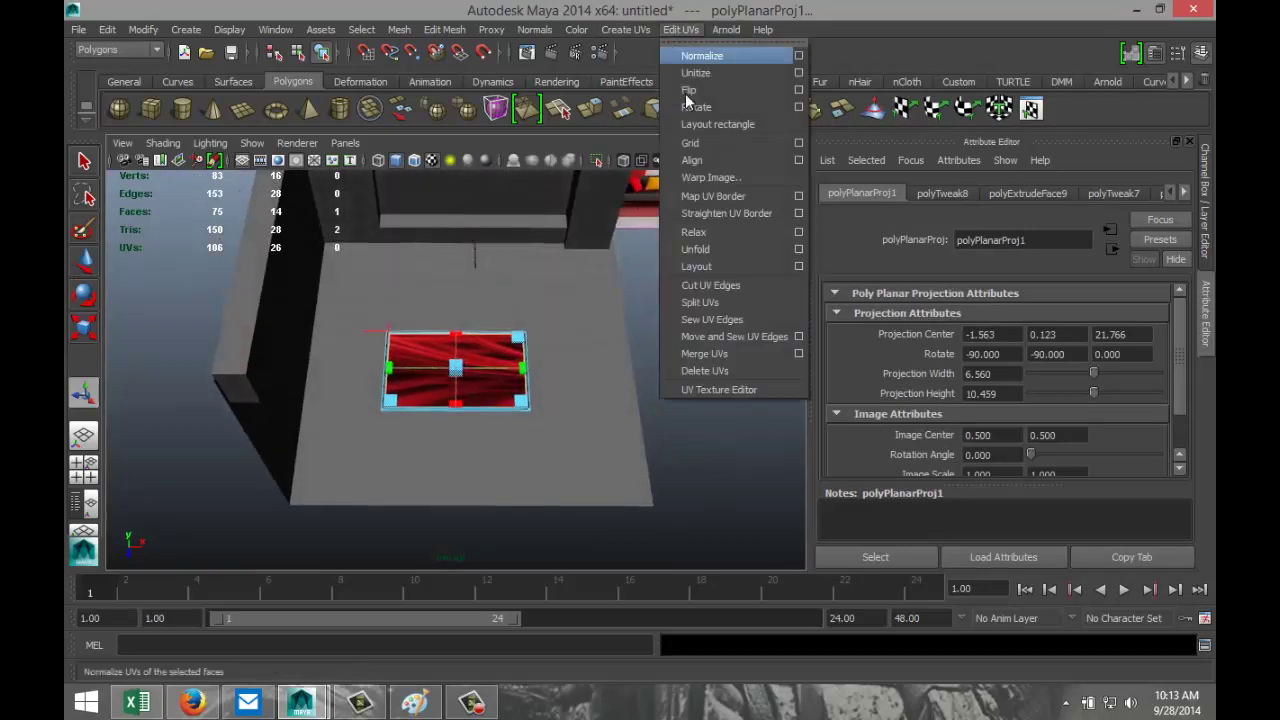
pyautogui.click(751, 391)
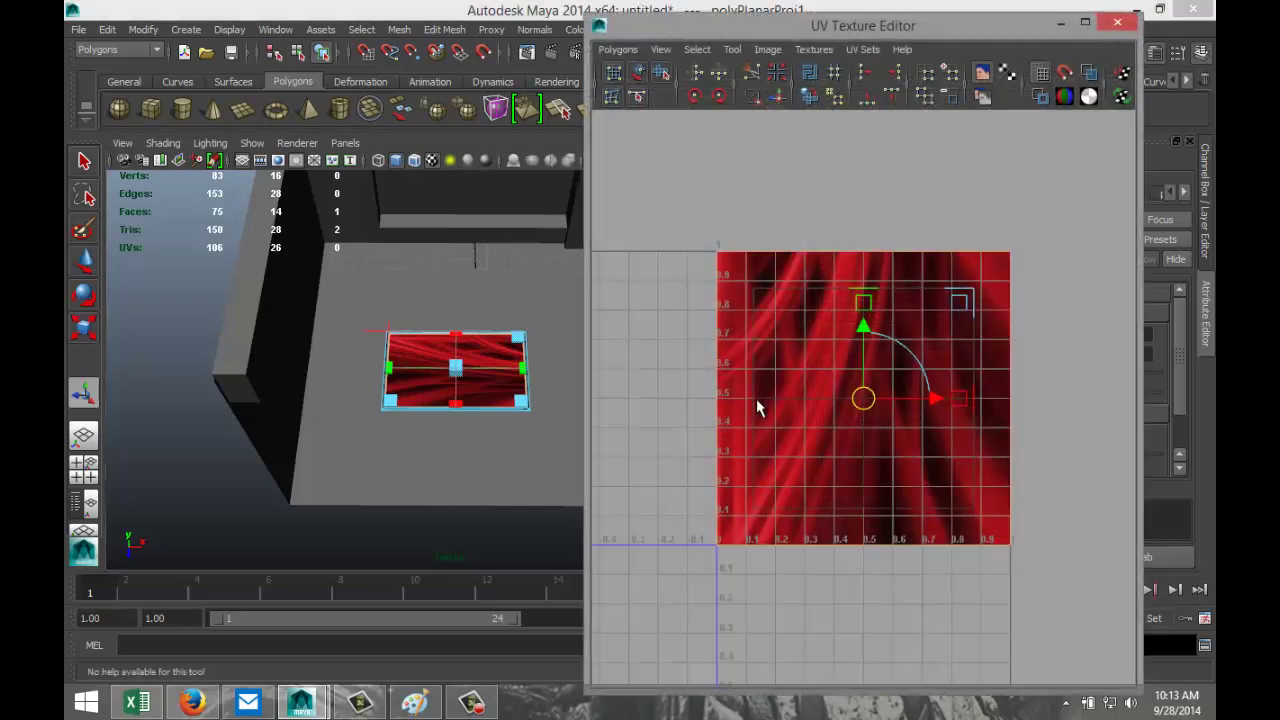
pyautogui.moveTo(800, 322); pyautogui.dragTo(862, 325, button='right')
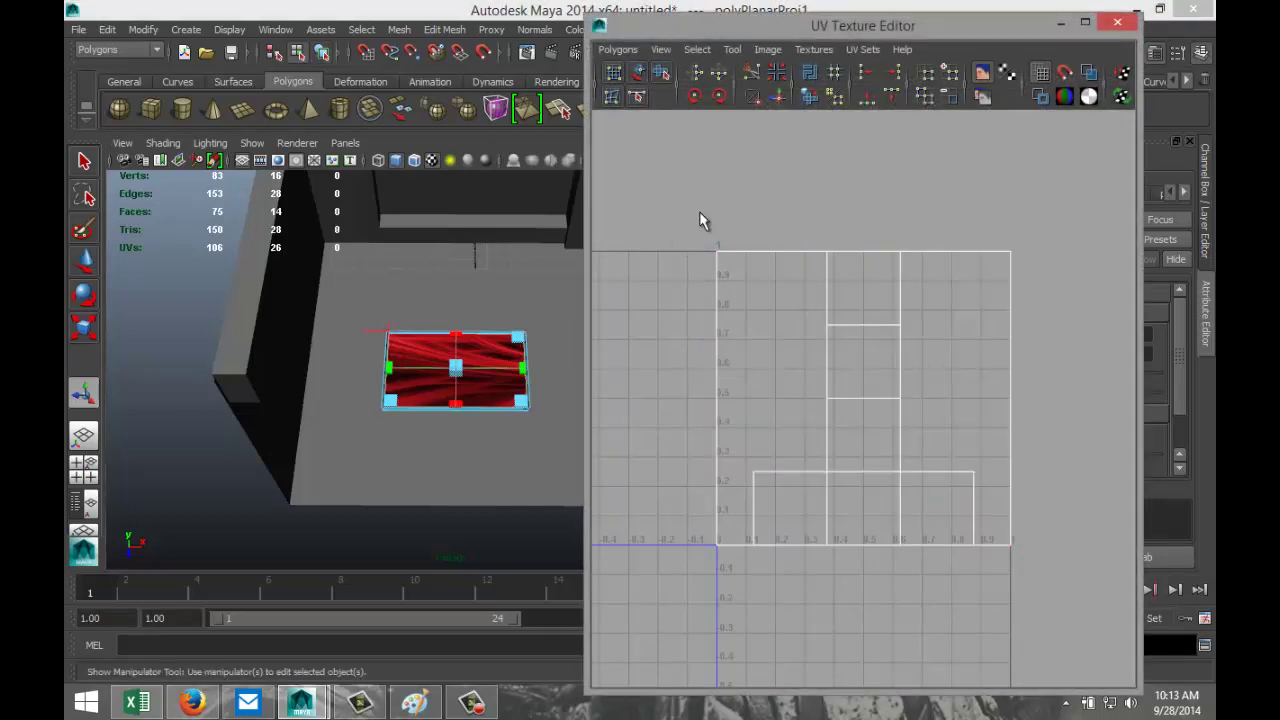
pyautogui.moveTo(699, 221); pyautogui.dragTo(1089, 641)
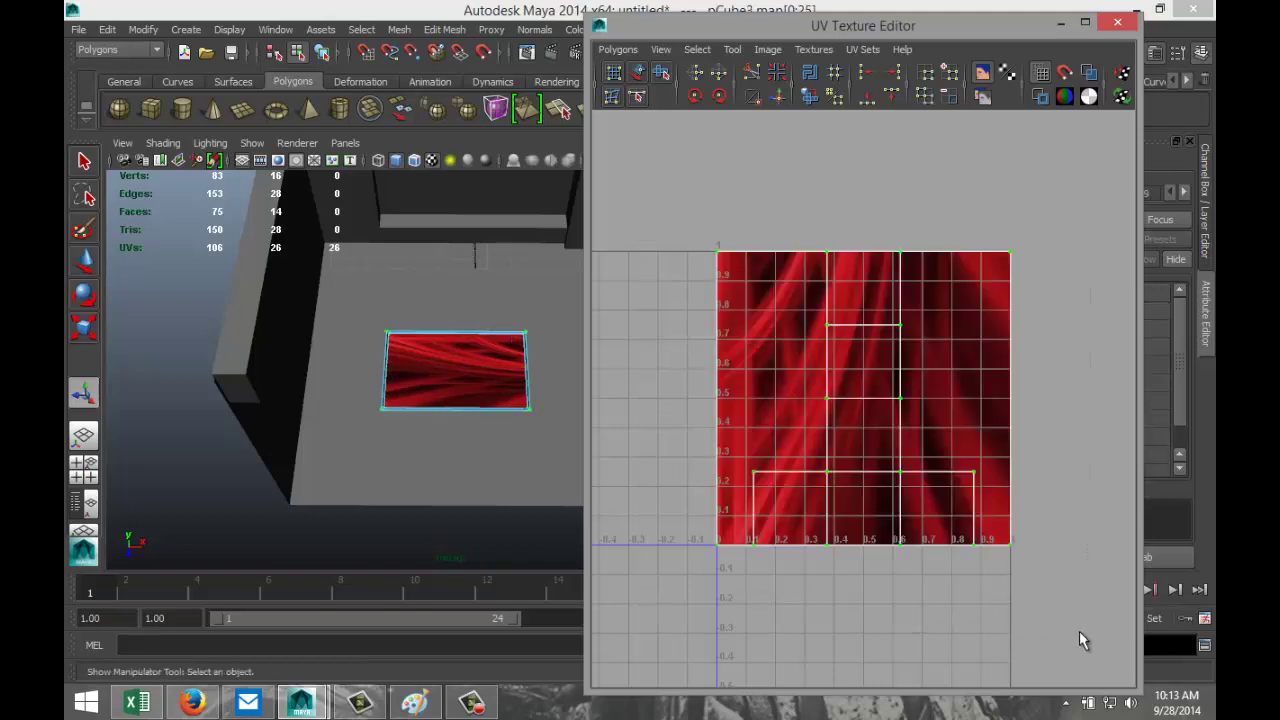
pyautogui.press('e')
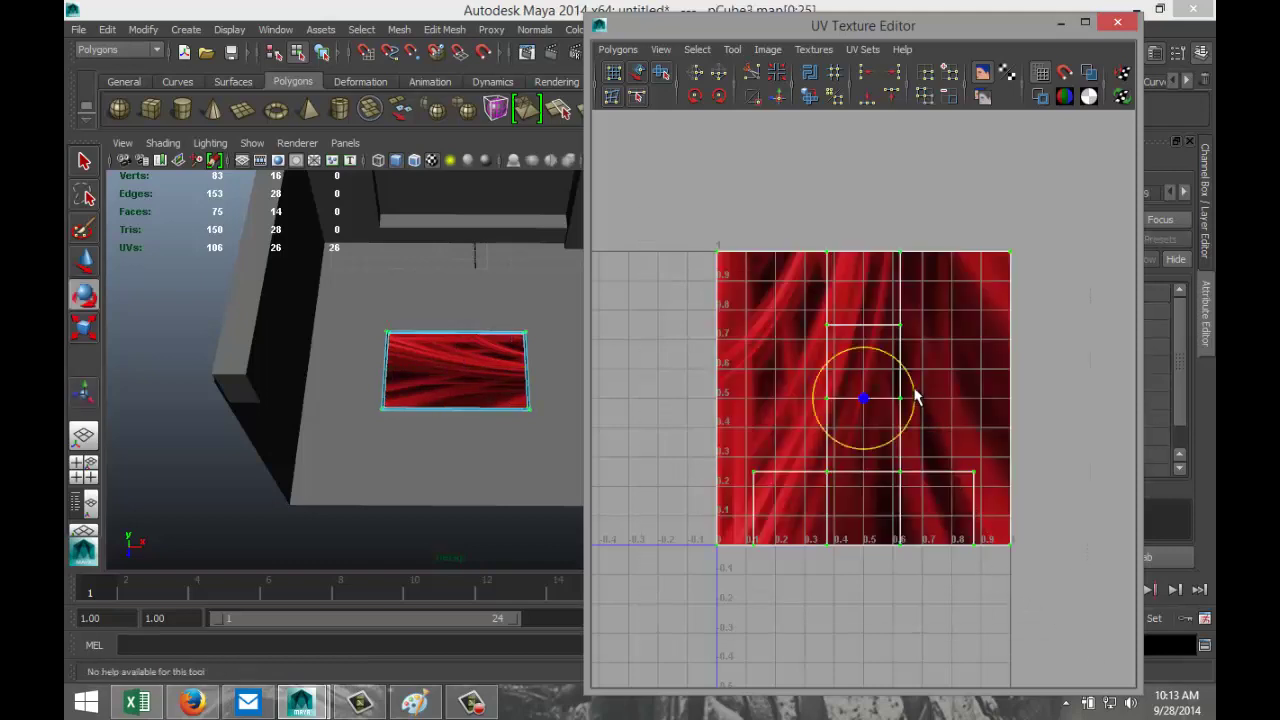
pyautogui.moveTo(915, 397); pyautogui.dragTo(871, 462)
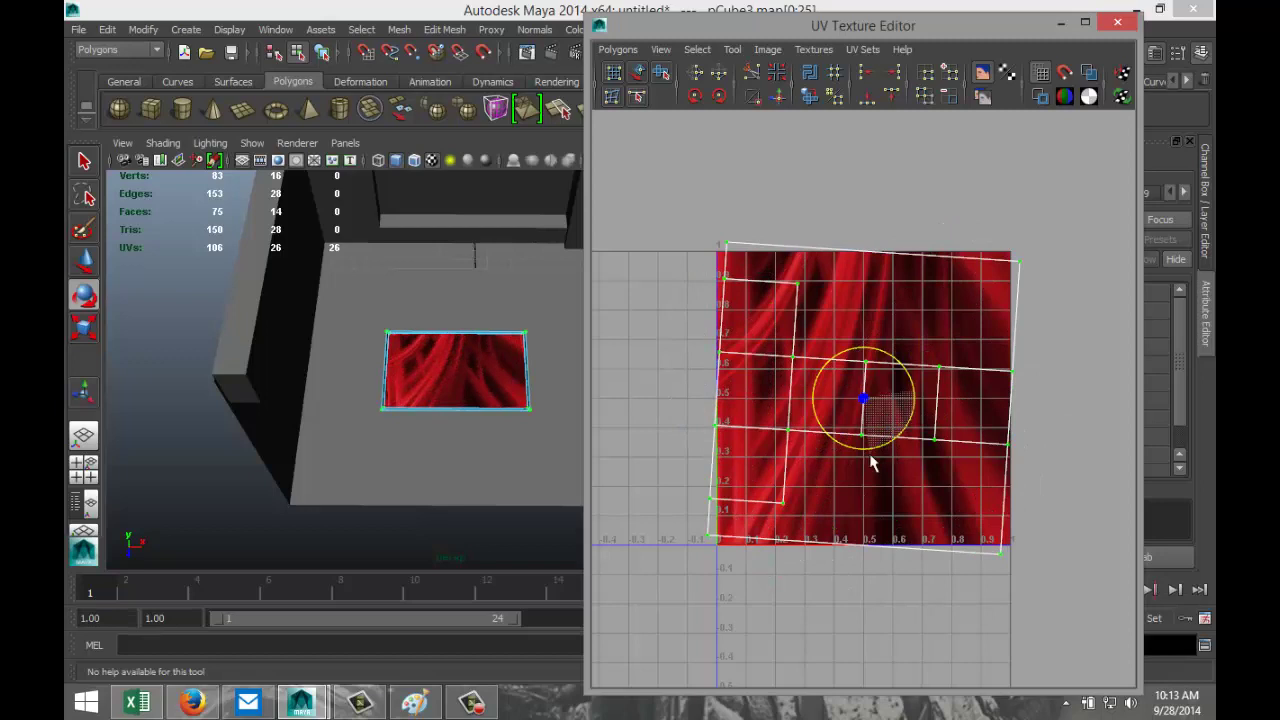
pyautogui.hotkey('ctrl', 'z')
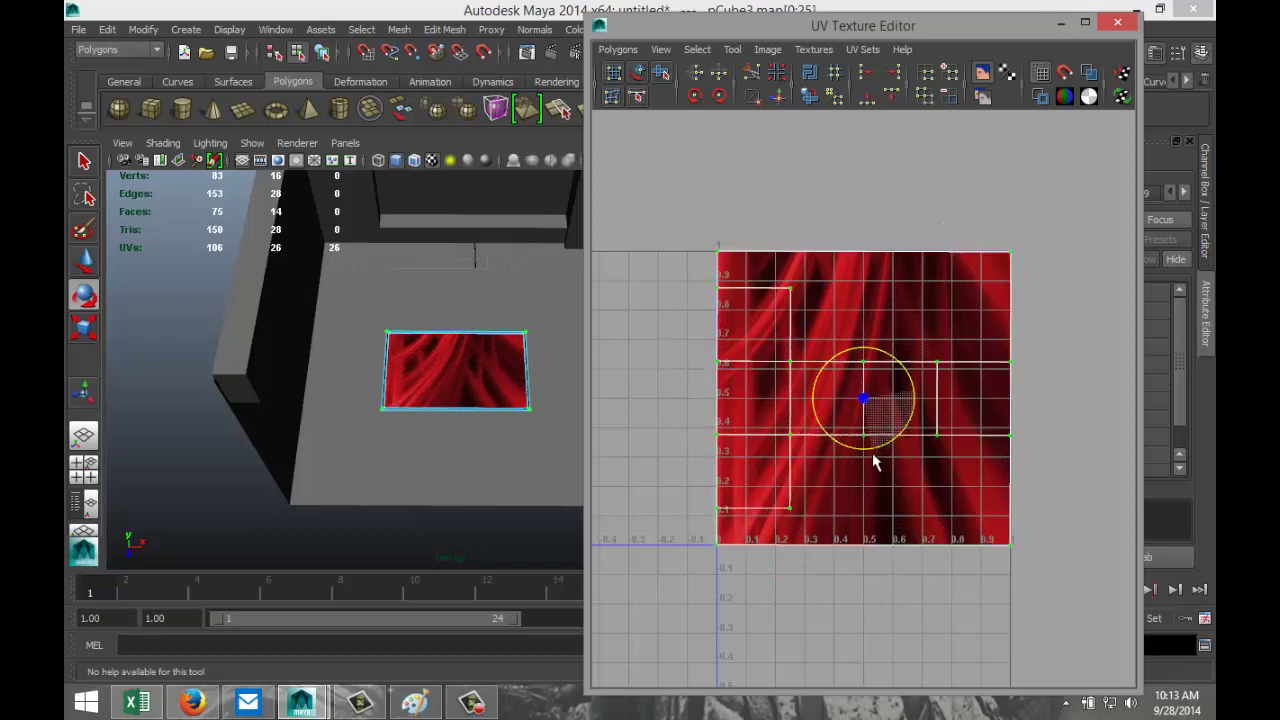
pyautogui.keyDown('alt'); pyautogui.moveTo(391, 443); pyautogui.dragTo(343, 434); pyautogui.keyUp('alt')
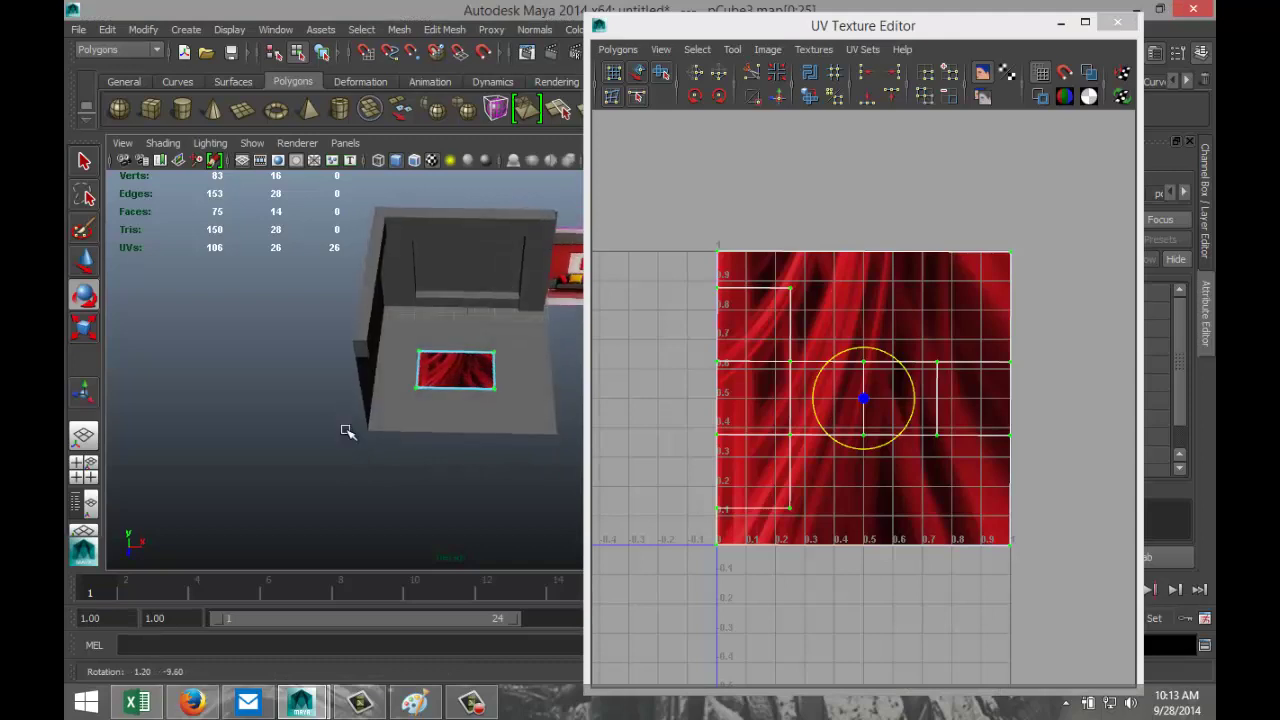
pyautogui.click(1061, 23)
# Return to object mode and raise the whole painting slab off the floor along Y to about 6.54
pyautogui.scroll(3, 665, 413)
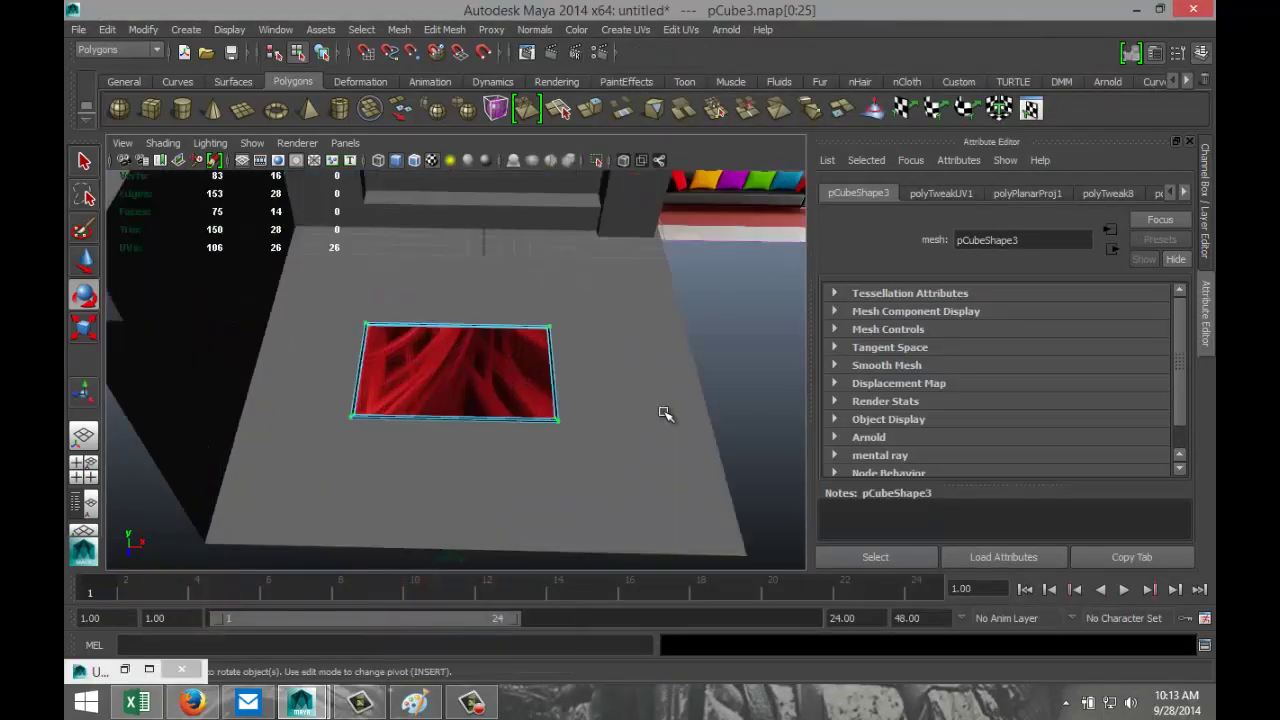
pyautogui.keyDown('alt'); pyautogui.moveTo(646, 431); pyautogui.dragTo(666, 426); pyautogui.keyUp('alt')
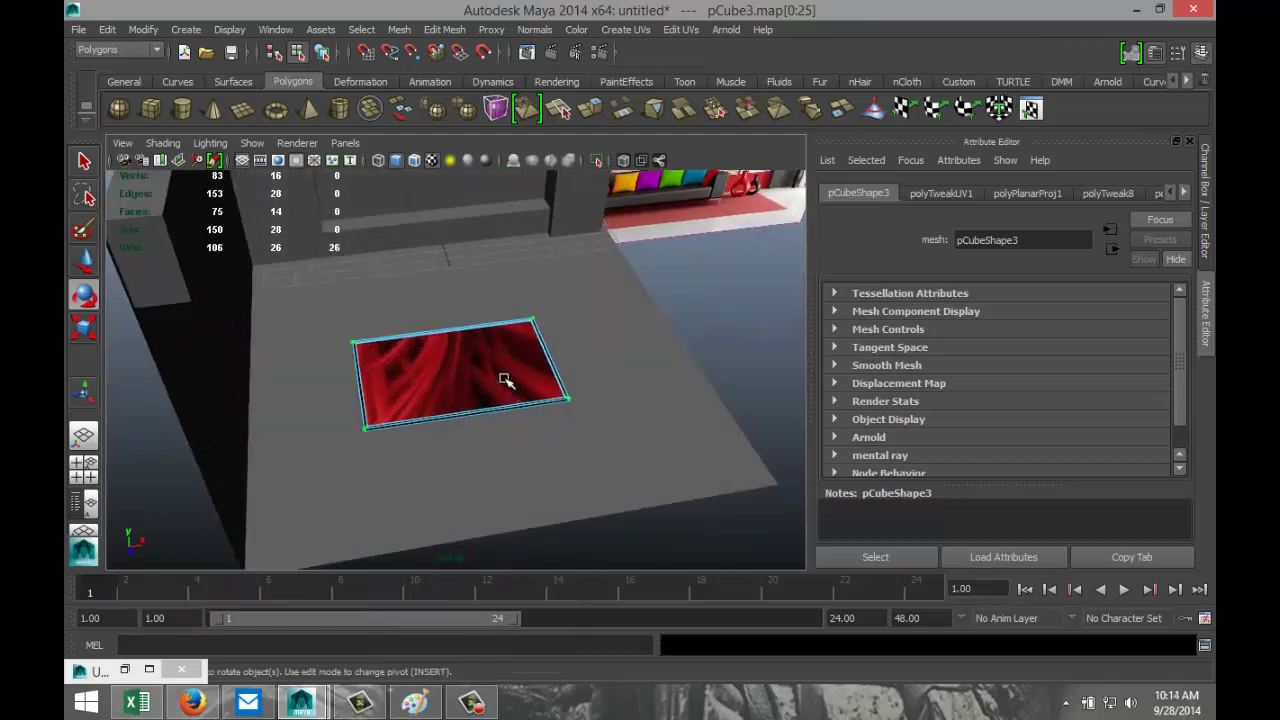
pyautogui.moveTo(505, 380); pyautogui.dragTo(585, 328, button='right')
pyautogui.click(507, 377)
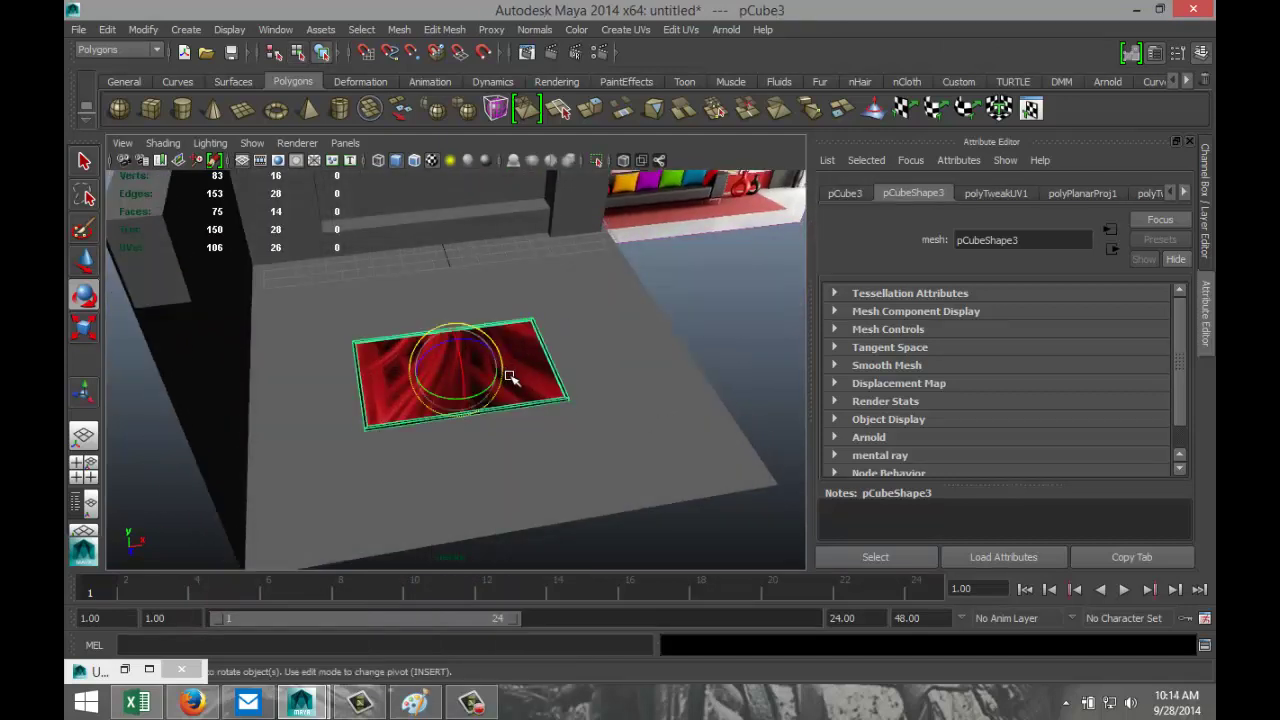
pyautogui.press('w')
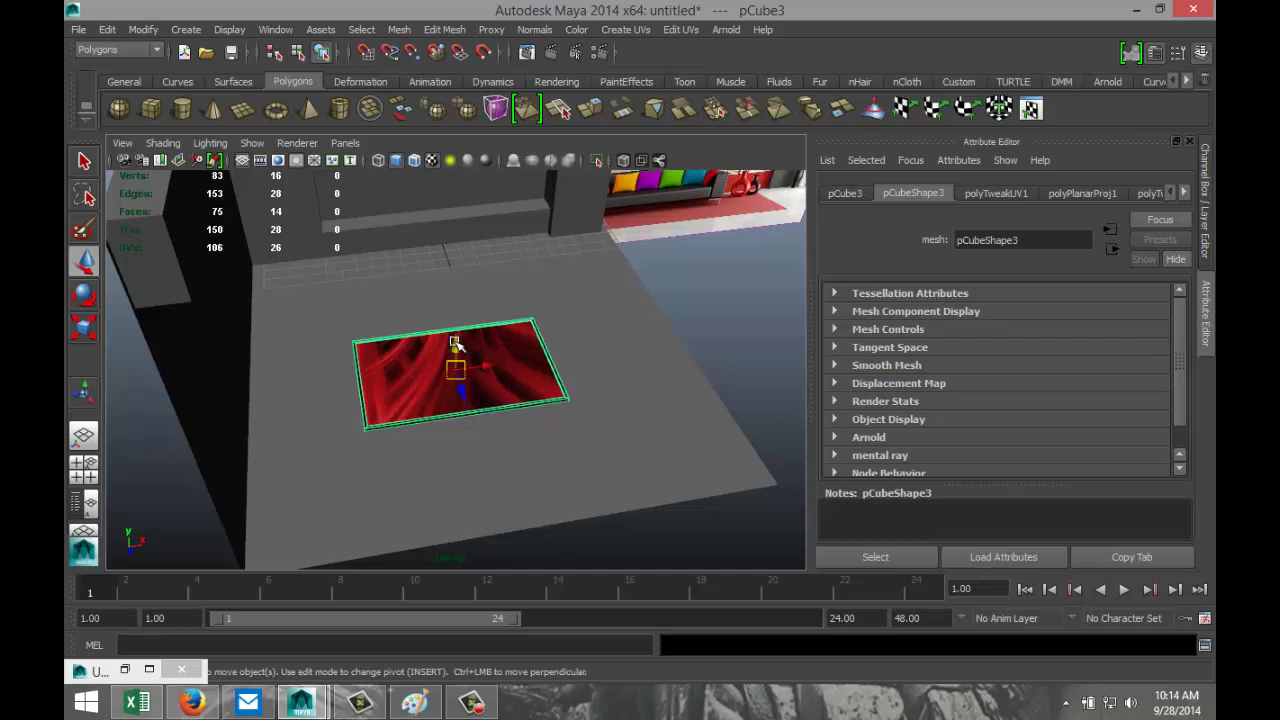
pyautogui.moveTo(455, 345); pyautogui.dragTo(472, 240)
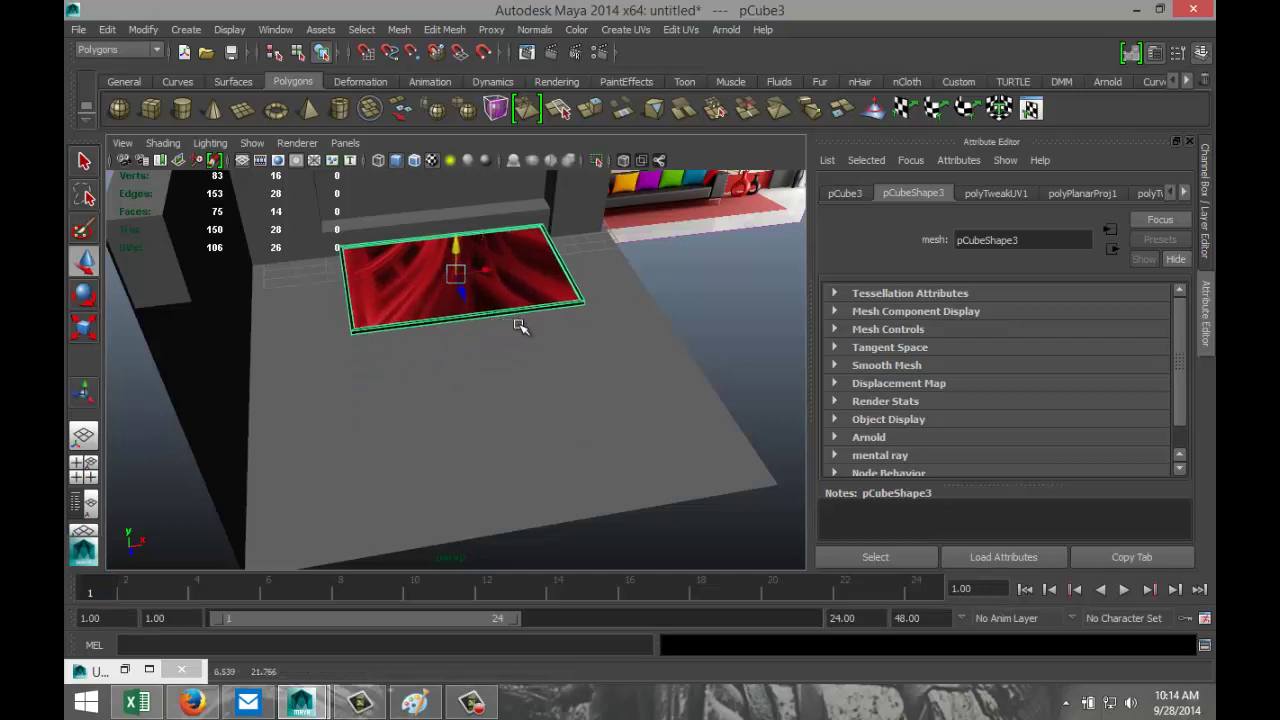
# Stand the painting slab upright by rotating it around X and setting its X rotation to exactly 90
pyautogui.press('e')
pyautogui.moveTo(458, 253); pyautogui.dragTo(589, 322)
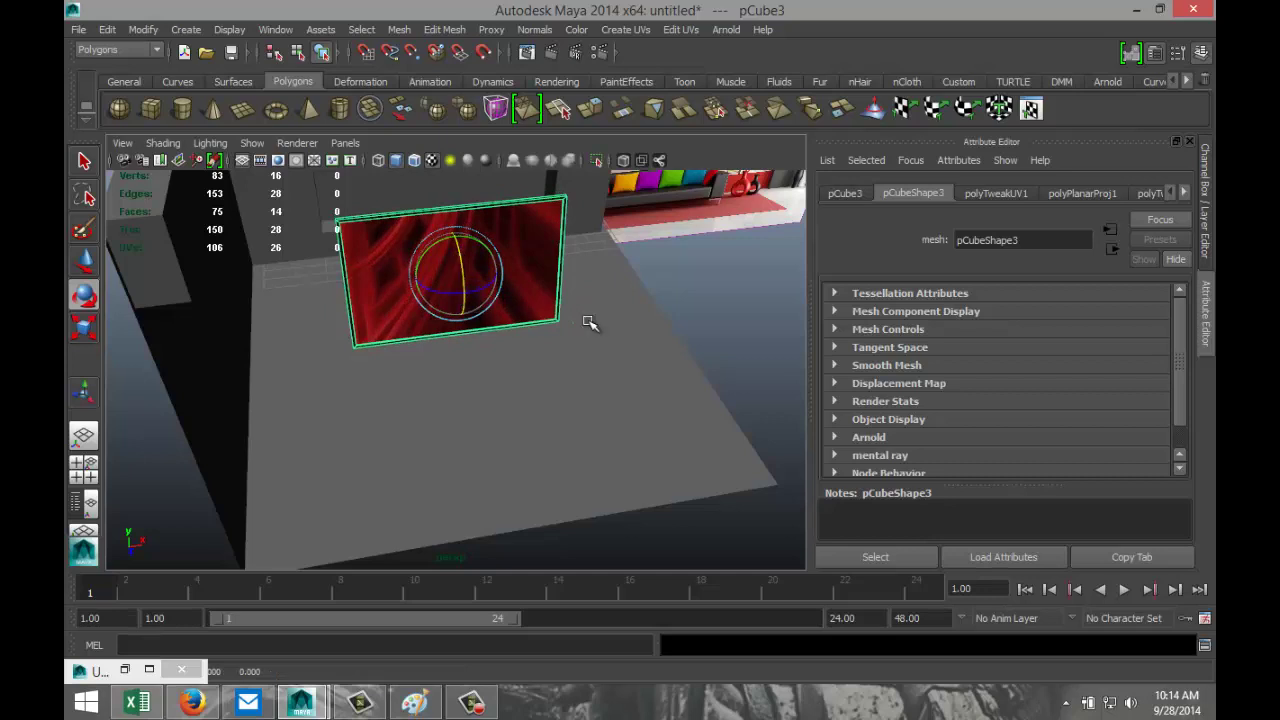
pyautogui.click(845, 193)
pyautogui.doubleClick(1013, 334)
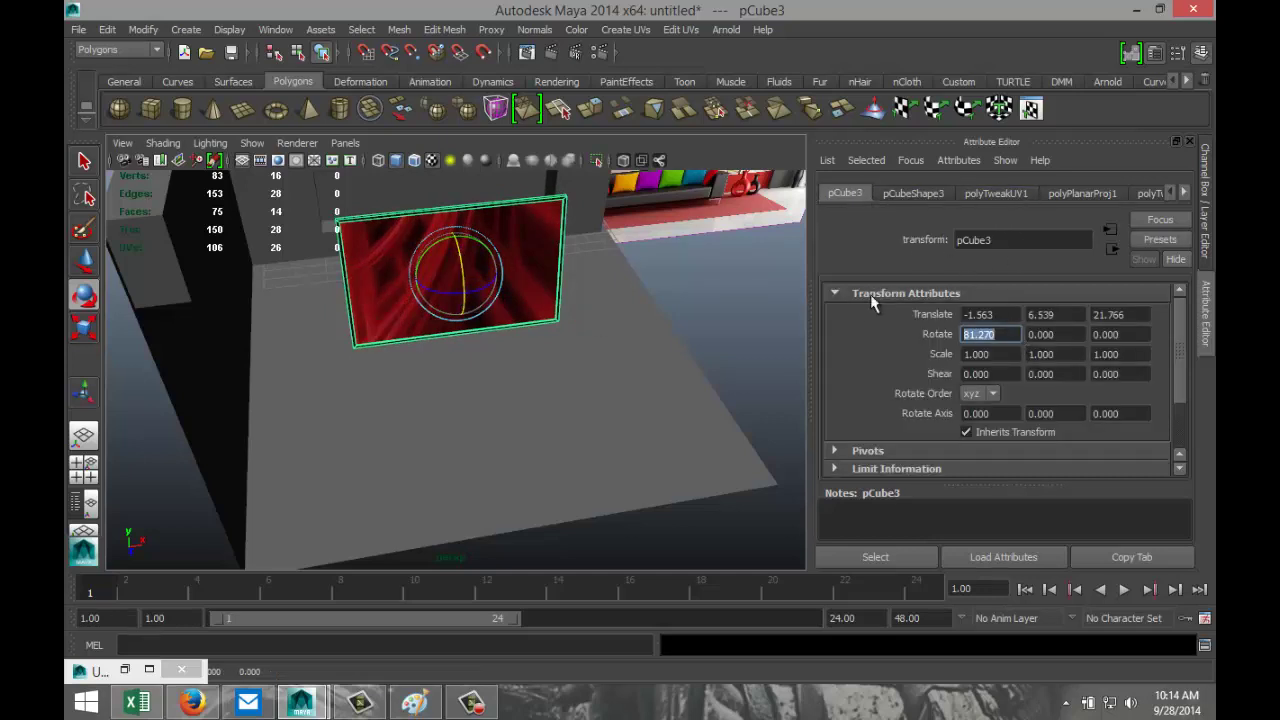
pyautogui.write('90')
pyautogui.press('Return')
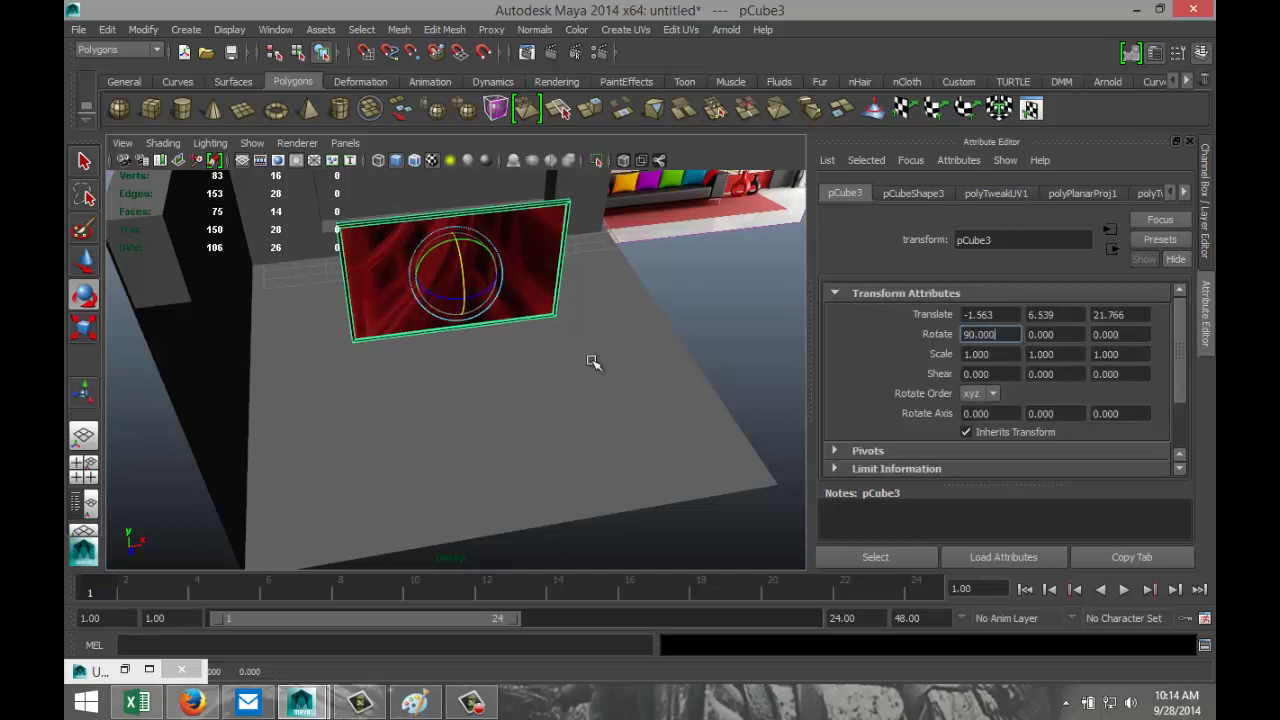
# Move the upright painting along Z toward the framed back wall, to a Z position of about 7.96
pyautogui.keyDown('alt'); pyautogui.moveTo(594, 363); pyautogui.dragTo(391, 323); pyautogui.keyUp('alt')
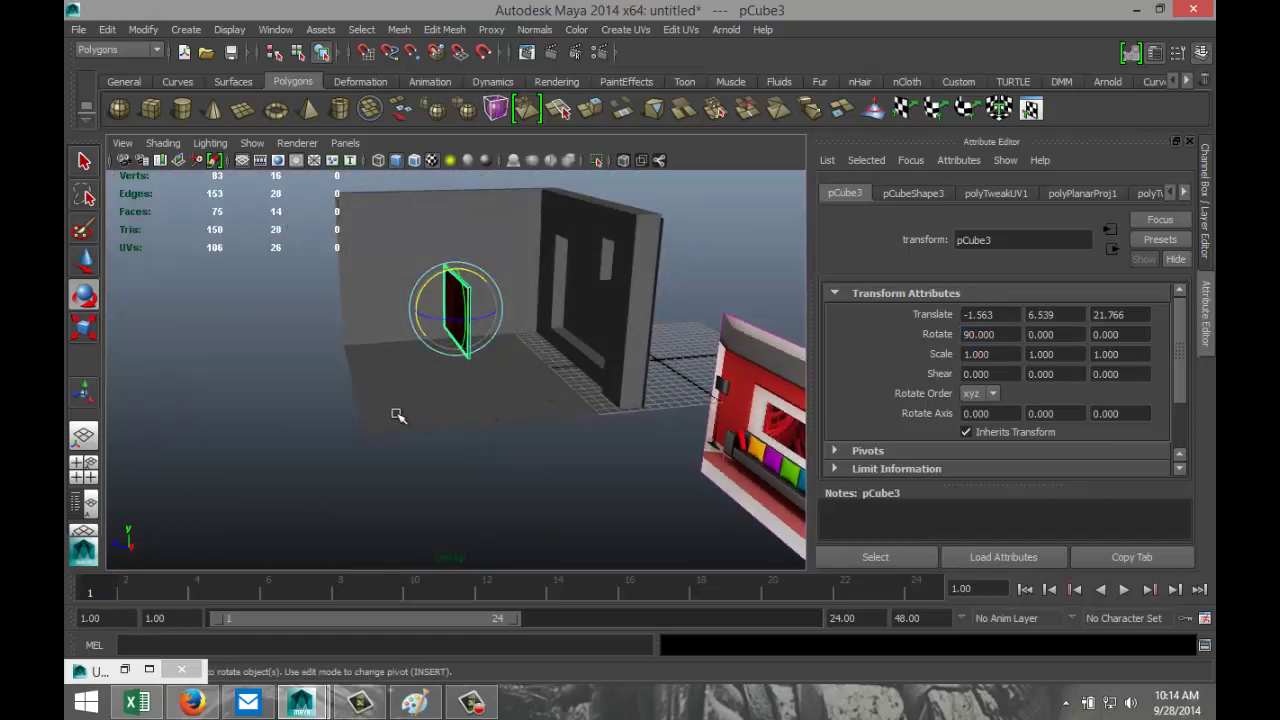
pyautogui.press('w')
pyautogui.moveTo(427, 312); pyautogui.dragTo(557, 325)
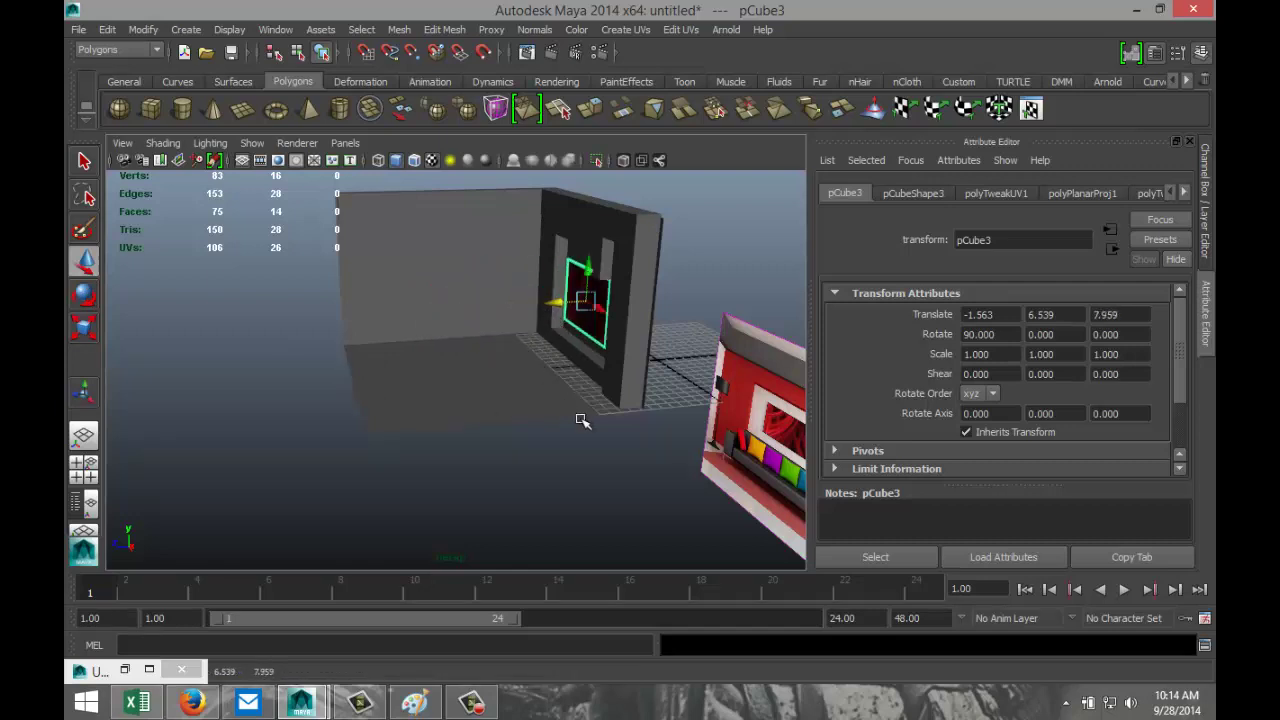
# Move the upright painting along Z to about 7.80 so it sits against the back wall
pyautogui.scroll(6, 574, 420)
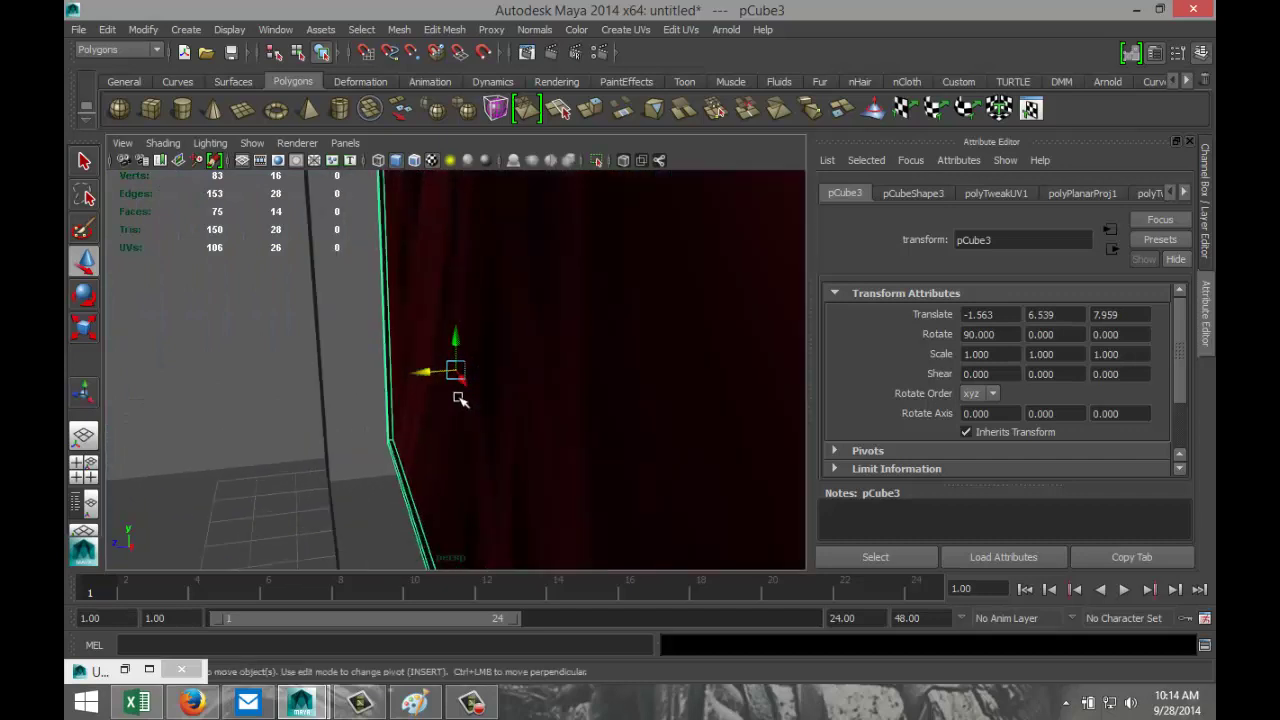
pyautogui.keyDown('alt'); pyautogui.moveTo(505, 373); pyautogui.dragTo(397, 470); pyautogui.keyUp('alt')
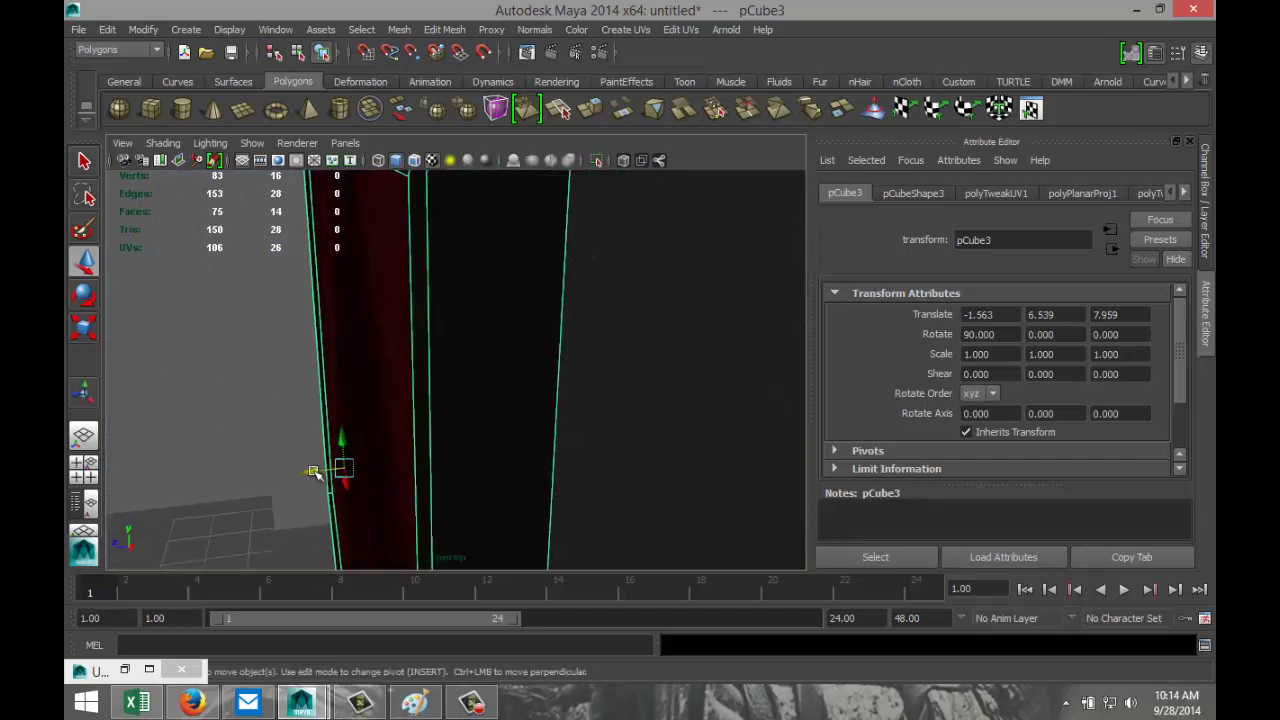
pyautogui.moveTo(313, 471); pyautogui.dragTo(463, 400)
pyautogui.scroll(-3, 448, 427)
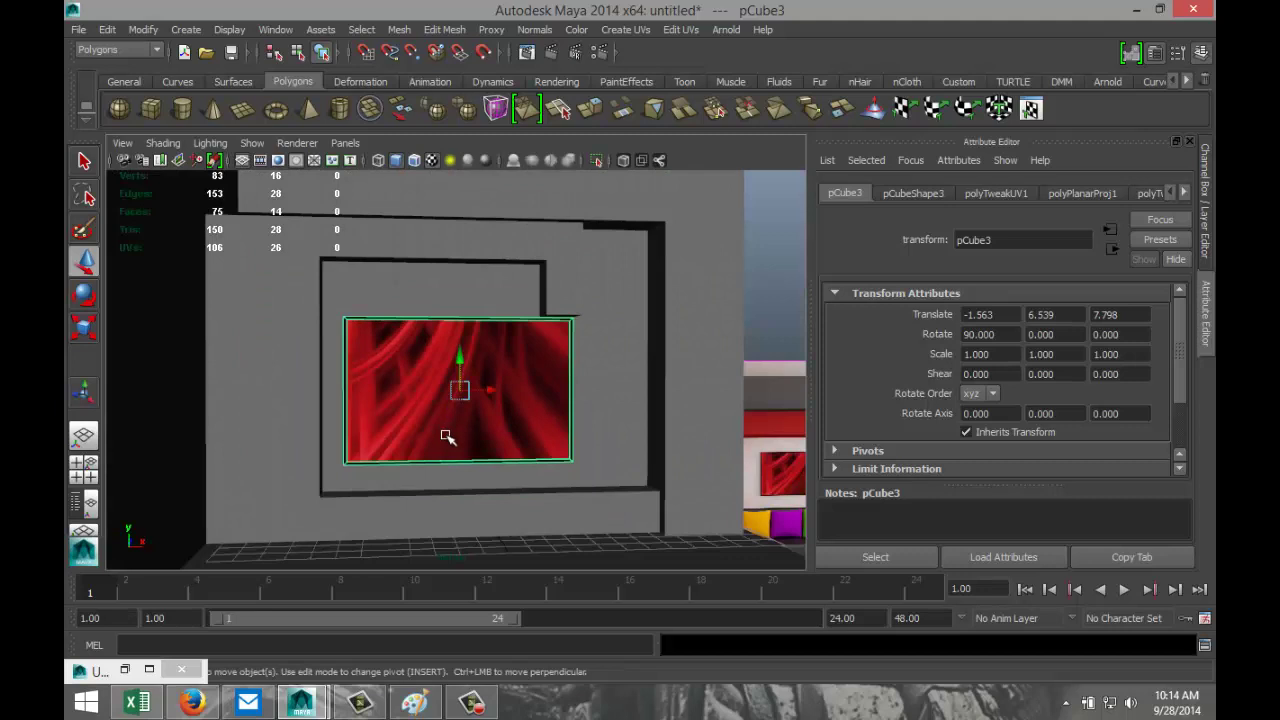
# Resize the painting to a scale of about 0.736, 0.736, 0.906 and shift it along X to about -2.667
pyautogui.scroll(-2, 447, 437)
pyautogui.keyDown('alt'); pyautogui.moveTo(528, 463); pyautogui.dragTo(509, 494); pyautogui.keyUp('alt')
pyautogui.press('r')
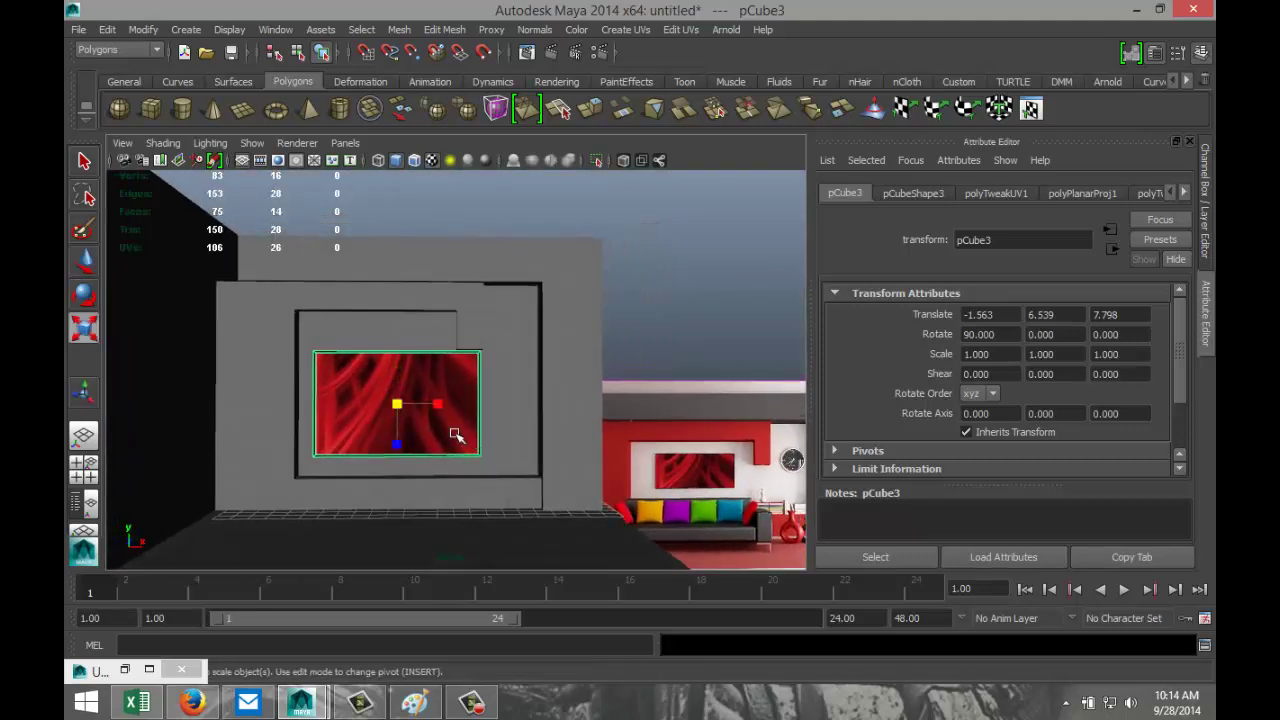
pyautogui.moveTo(400, 408)
pyautogui.mouseDown()
pyautogui.moveTo(383, 413)
pyautogui.moveTo(412, 405)
pyautogui.mouseUp()
pyautogui.press('w')
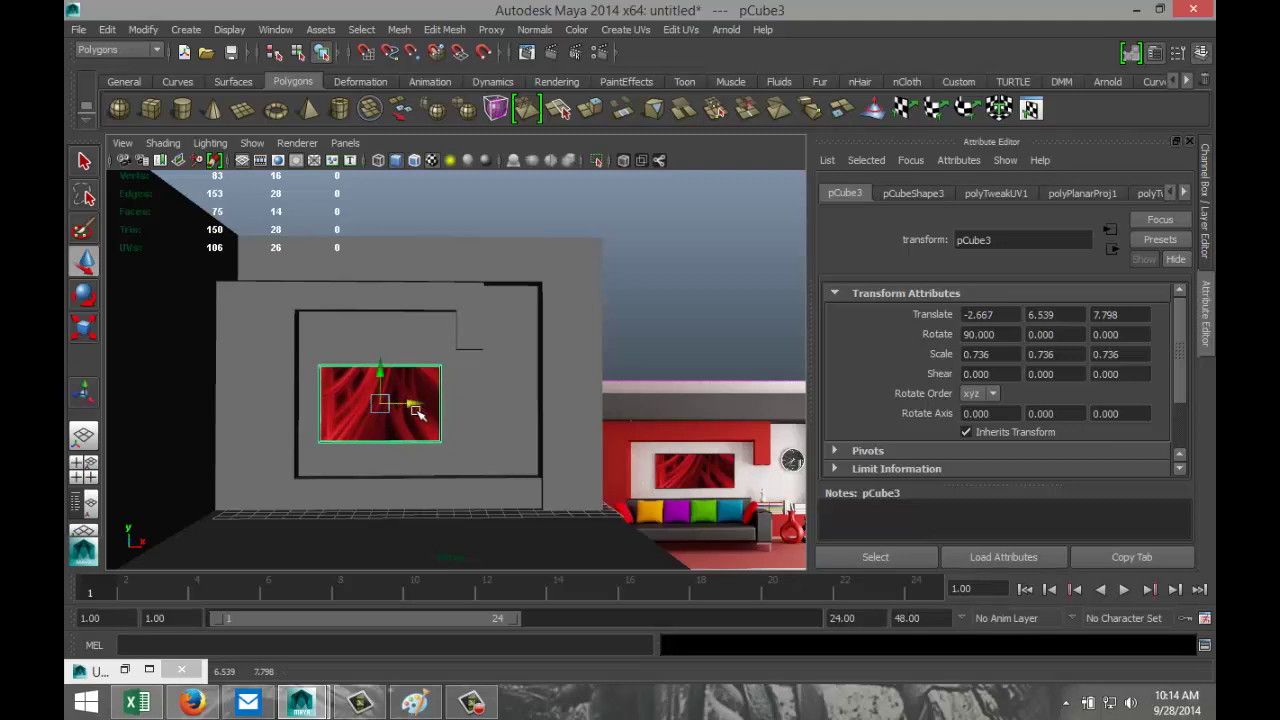
pyautogui.press('r')
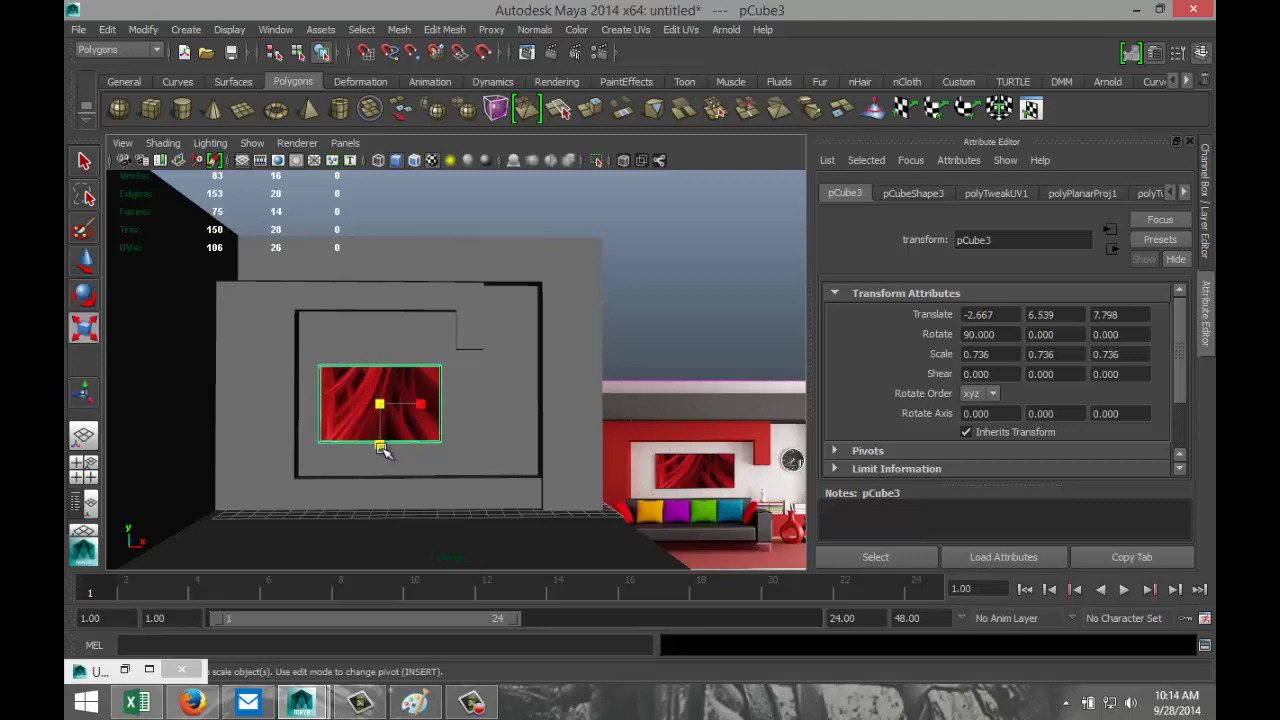
pyautogui.moveTo(383, 449); pyautogui.dragTo(385, 454)
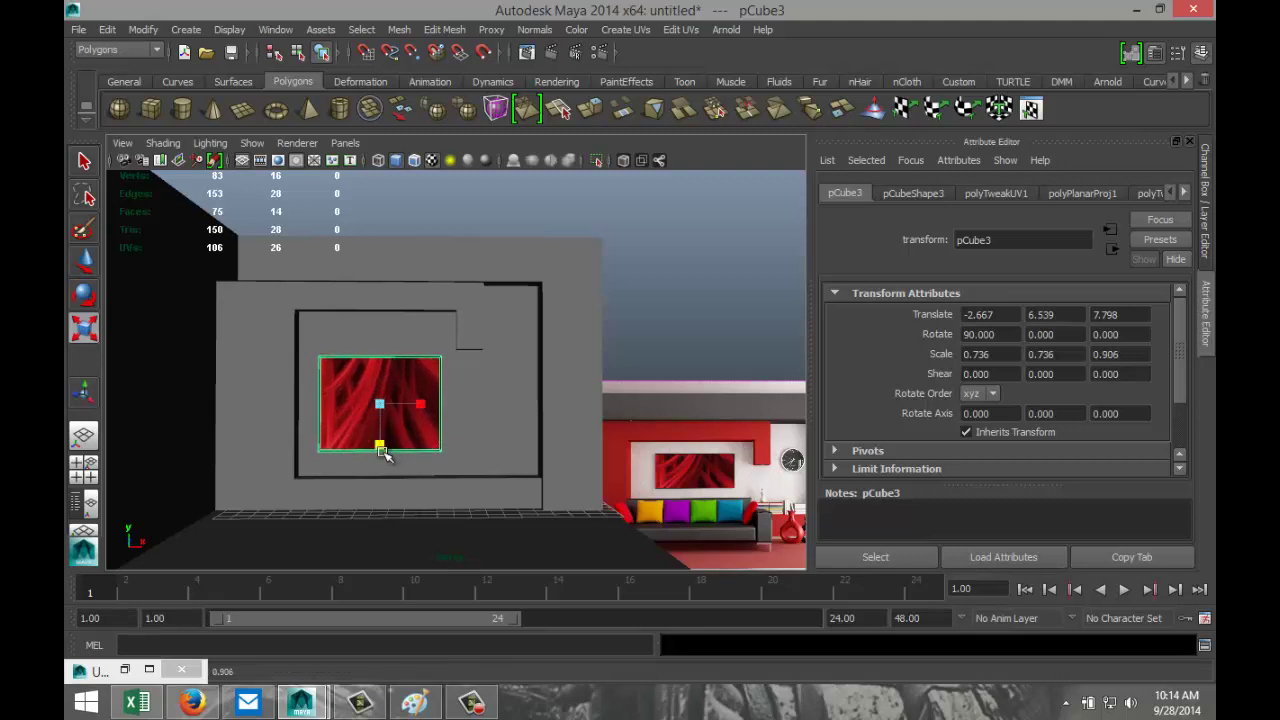
# Examine the painting's size and placement on the back wall against the reference image
pyautogui.scroll(5, 511, 456)
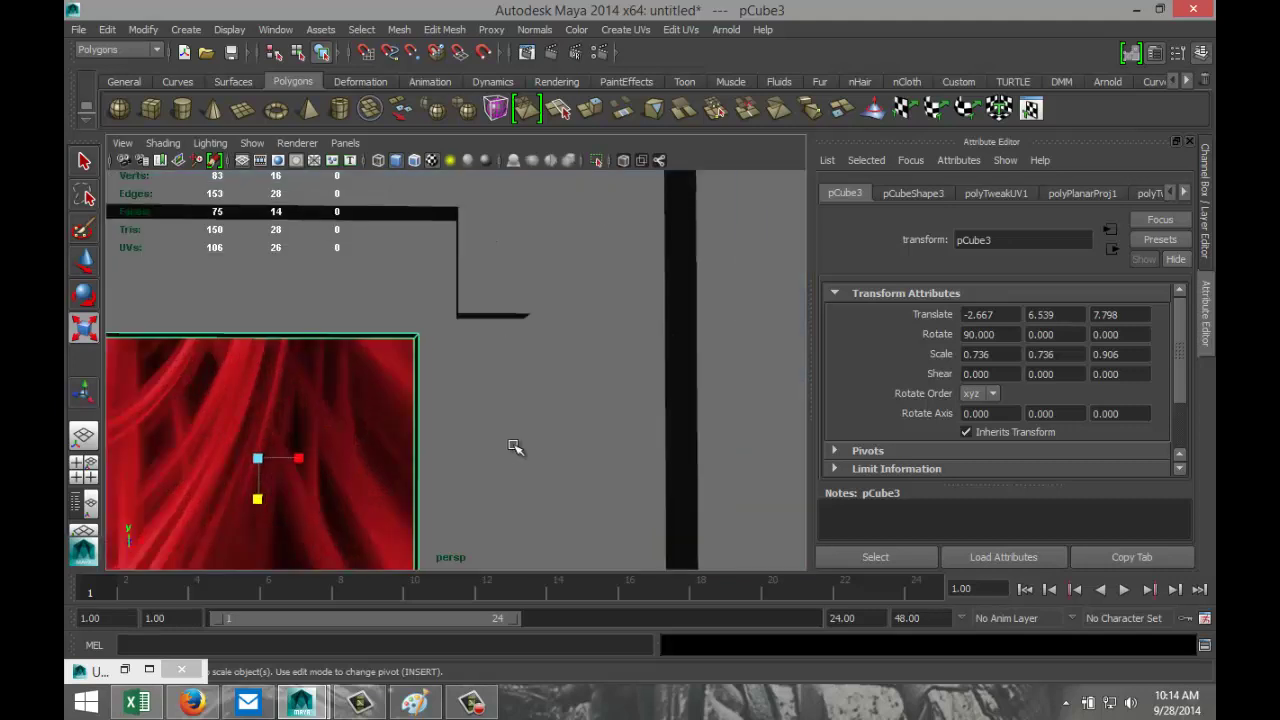
pyautogui.keyDown('alt'); pyautogui.moveTo(534, 449); pyautogui.dragTo(523, 480); pyautogui.keyUp('alt')
pyautogui.press('[')
pyautogui.press('[')
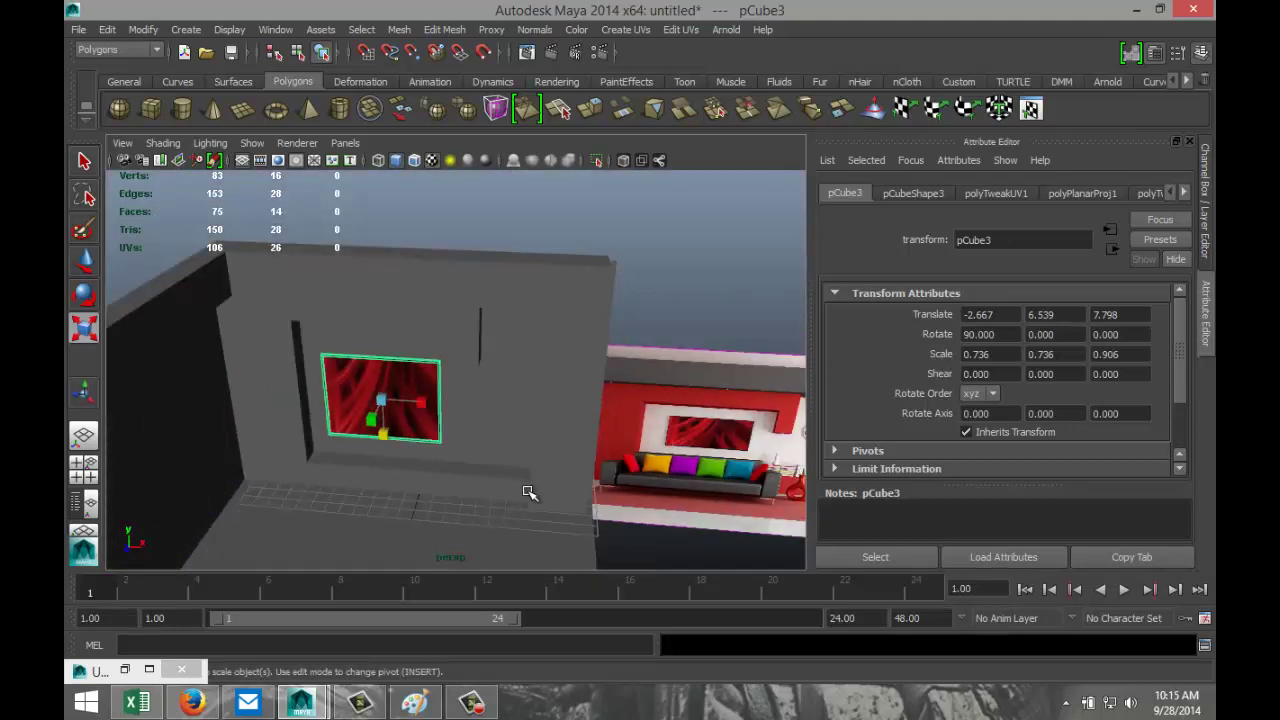
pyautogui.press('[')
pyautogui.press('[')
pyautogui.press('[')
pyautogui.press('[')
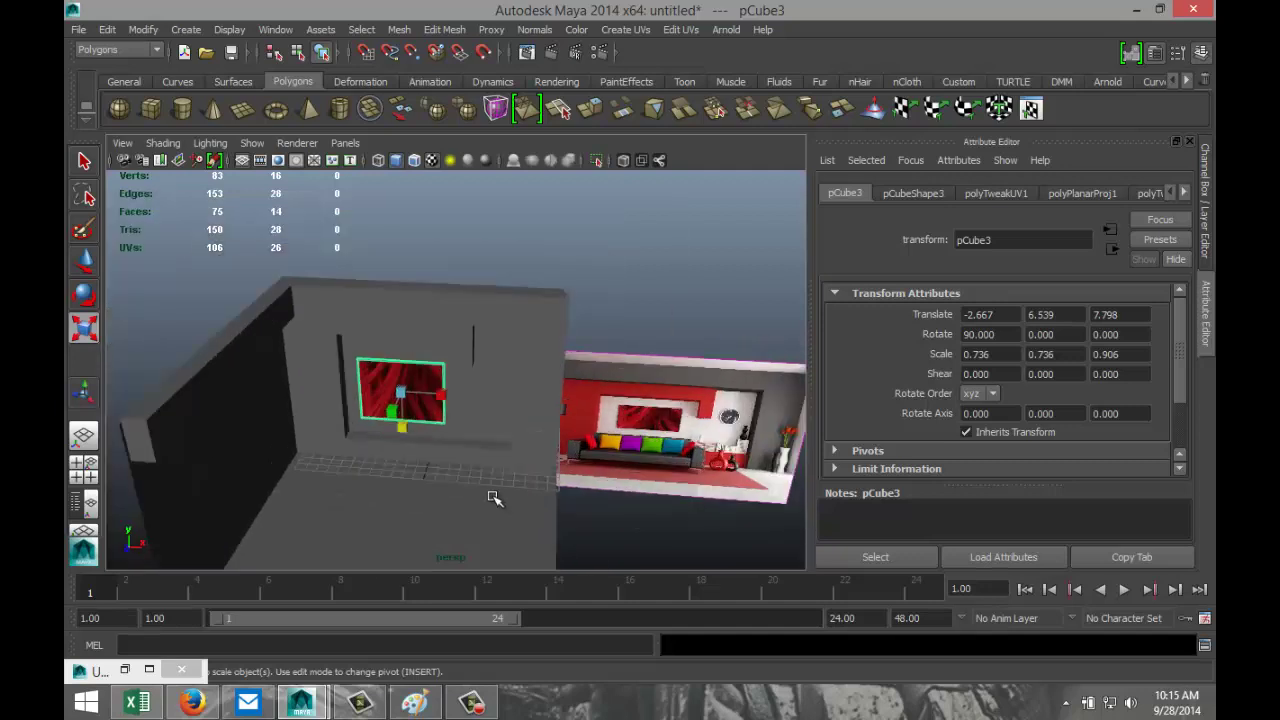
pyautogui.press('[')
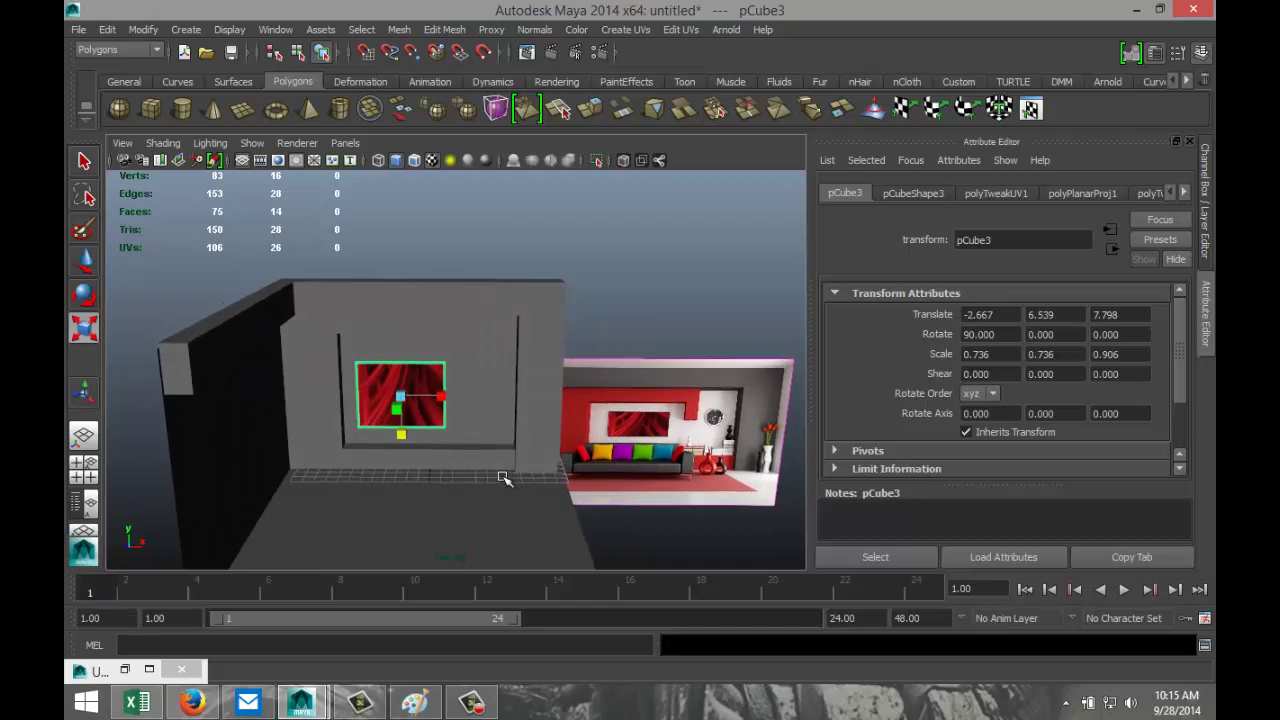
# Assign a new Lambert material to the framed wall object and set its color to black
pyautogui.click(308, 376)
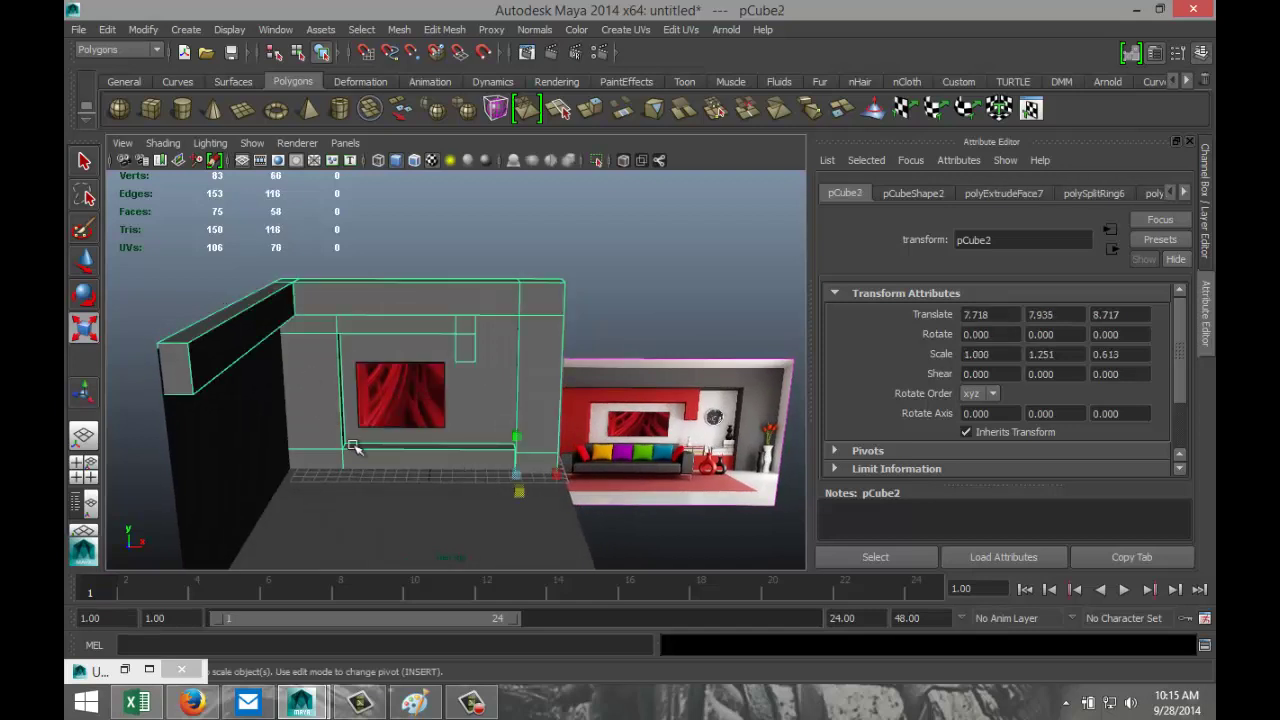
pyautogui.moveTo(323, 385); pyautogui.dragTo(386, 641, button='right')
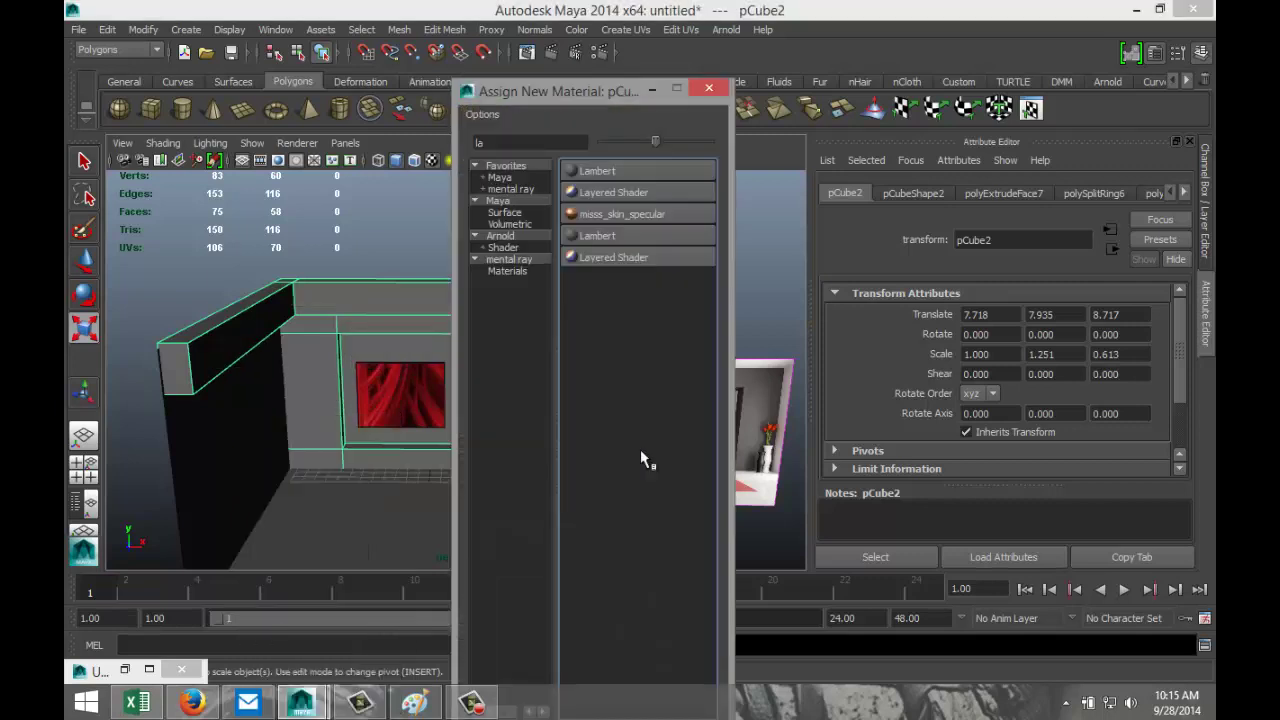
pyautogui.click(618, 171)
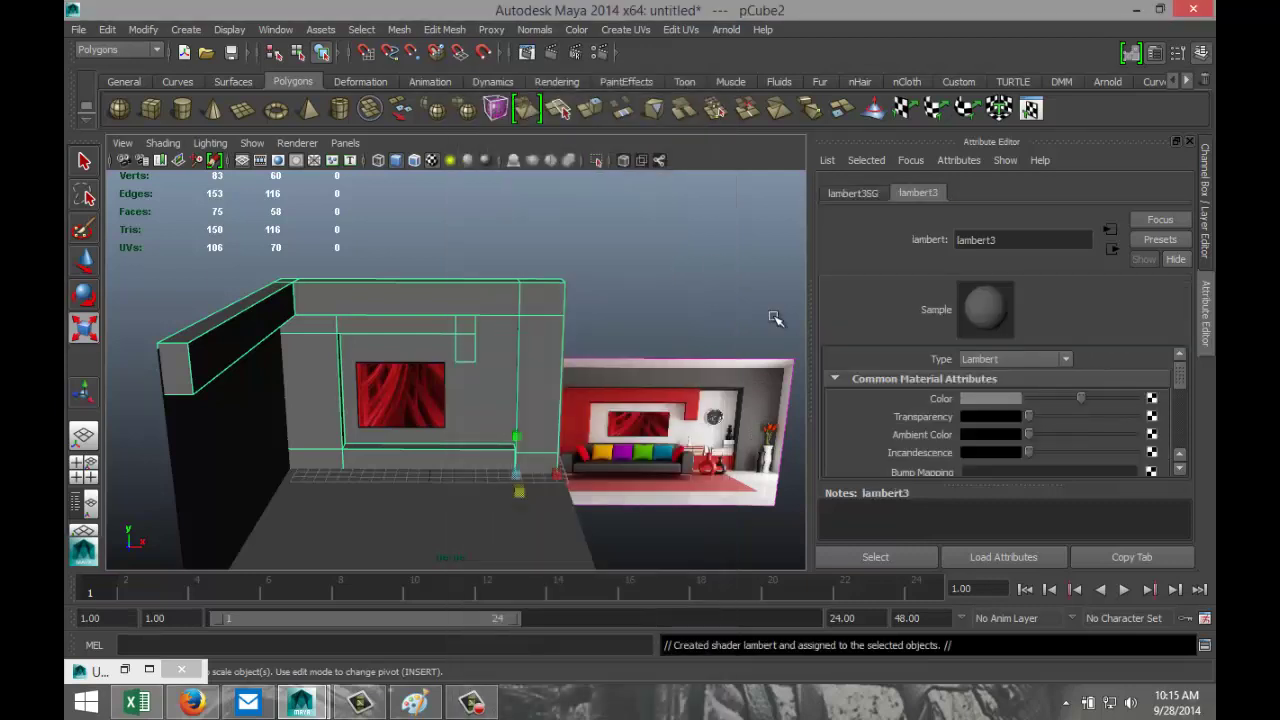
pyautogui.click(978, 400)
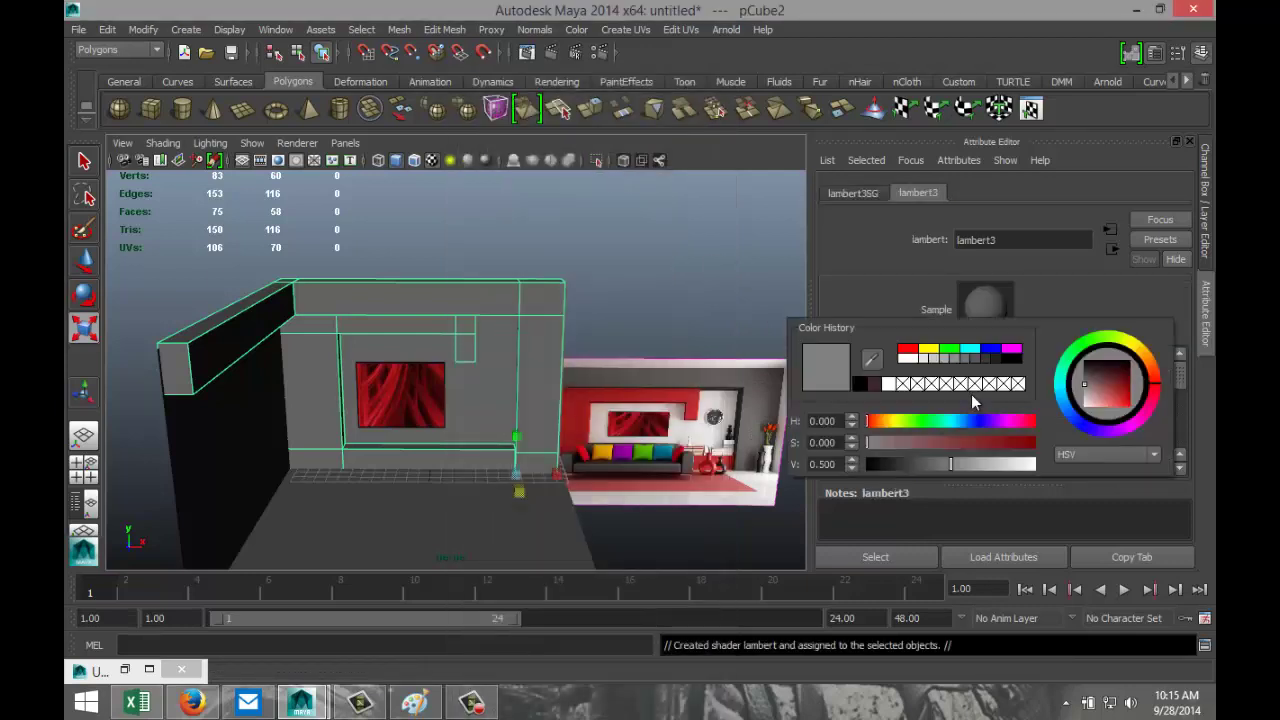
pyautogui.click(1016, 362)
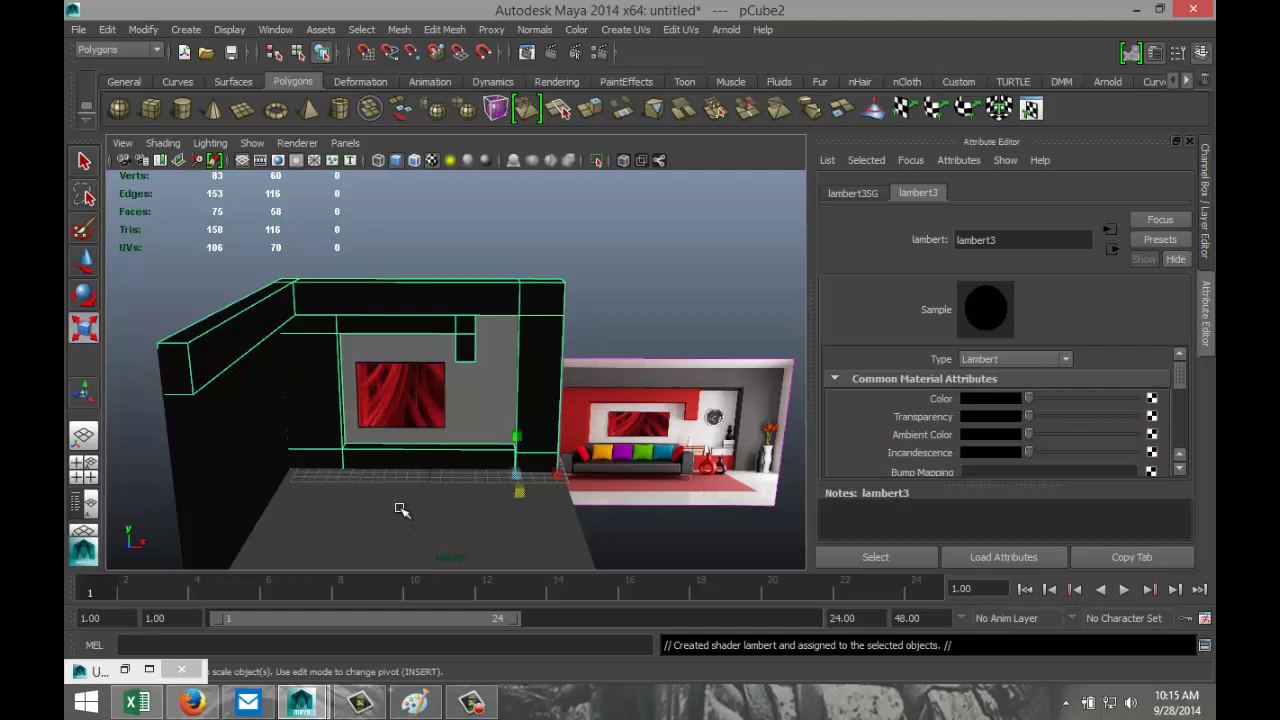
# Assign a new Lambert material to the room shell with the floor and walls, and set its color to white
pyautogui.keyDown('alt'); pyautogui.moveTo(400, 510); pyautogui.dragTo(376, 532); pyautogui.keyUp('alt')
pyautogui.click(428, 436)
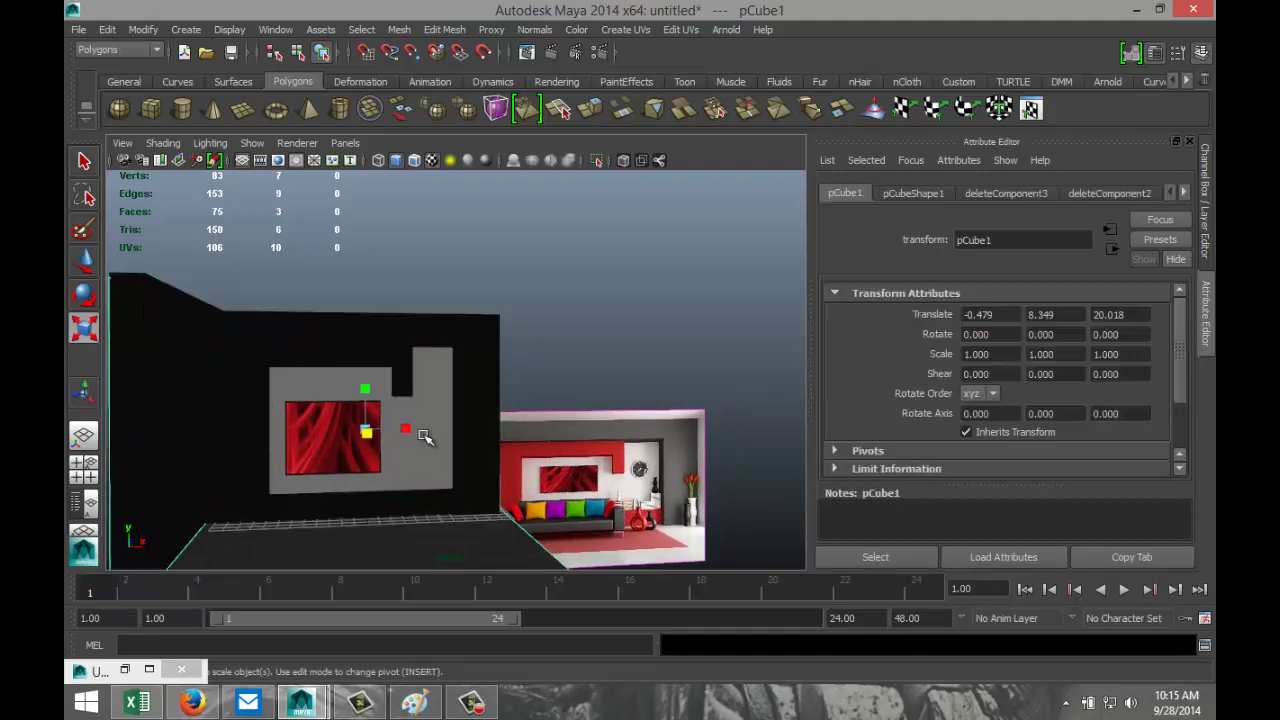
pyautogui.keyDown('alt'); pyautogui.moveTo(424, 436); pyautogui.dragTo(427, 450); pyautogui.keyUp('alt')
pyautogui.keyDown('alt'); pyautogui.moveTo(540, 432); pyautogui.dragTo(445, 430); pyautogui.keyUp('alt')
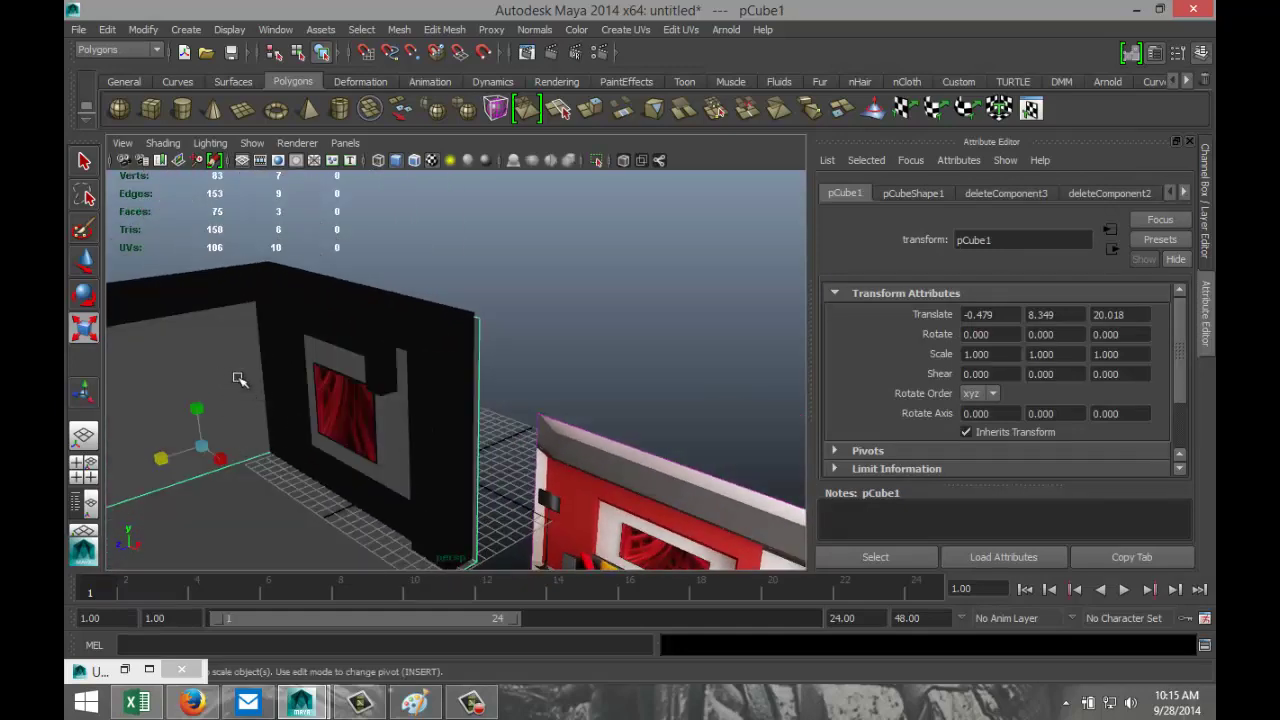
pyautogui.moveTo(240, 378); pyautogui.dragTo(280, 641, button='right')
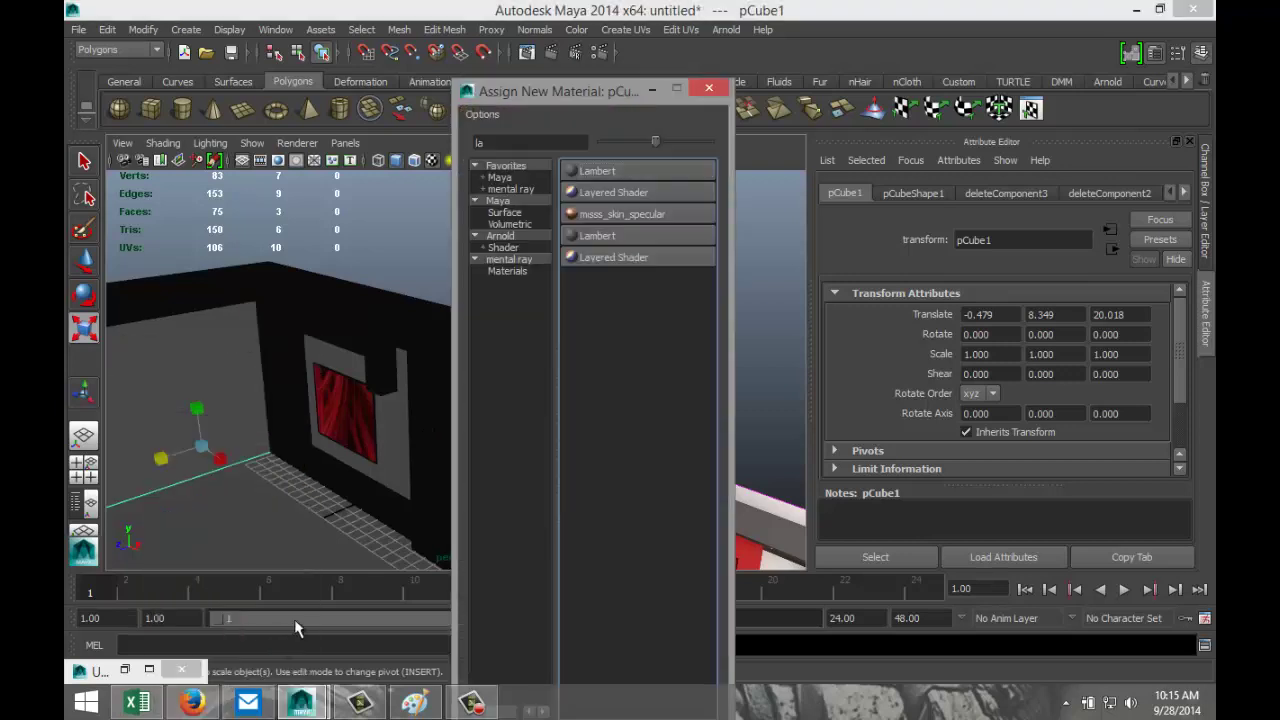
pyautogui.click(612, 172)
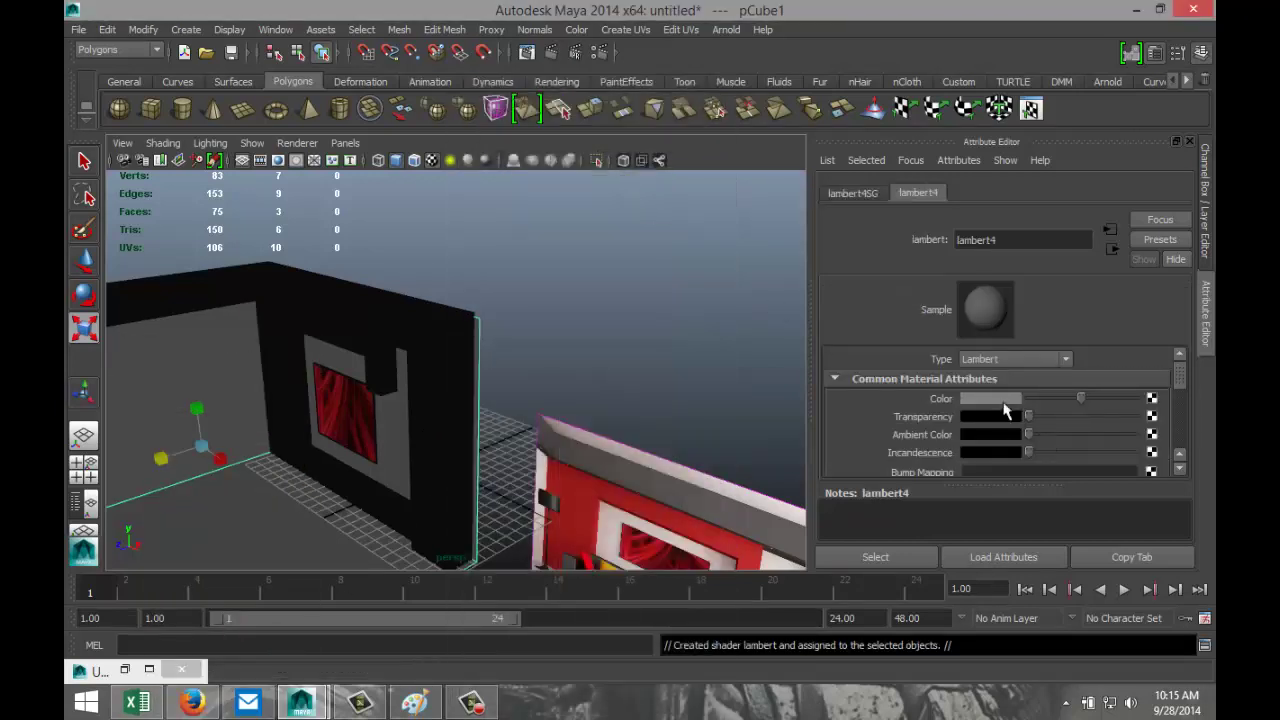
pyautogui.click(992, 398)
pyautogui.click(924, 372)
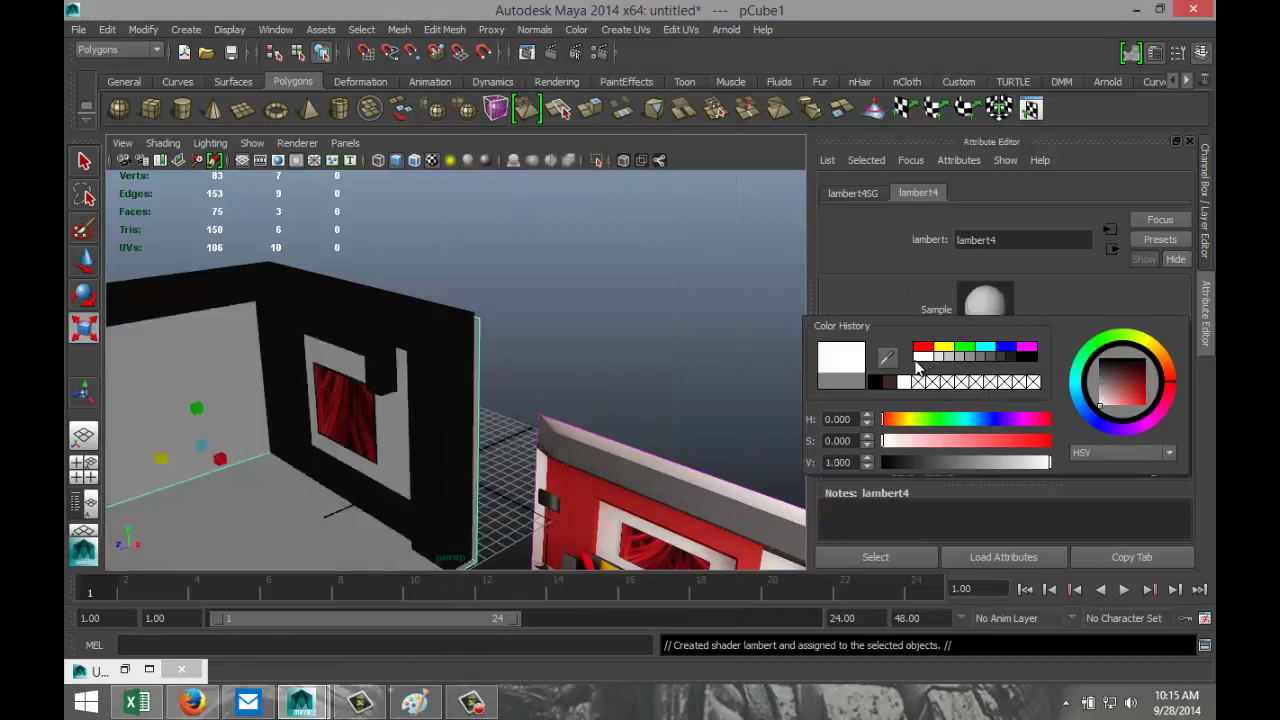
# Select the framed wall's front faces left of, below and above the white recess, including the short hanging block
pyautogui.keyDown('alt'); pyautogui.moveTo(470, 527); pyautogui.dragTo(487, 513); pyautogui.keyUp('alt')
pyautogui.keyDown('alt'); pyautogui.moveTo(366, 500); pyautogui.dragTo(517, 528); pyautogui.keyUp('alt')
pyautogui.scroll(5, 523, 514)
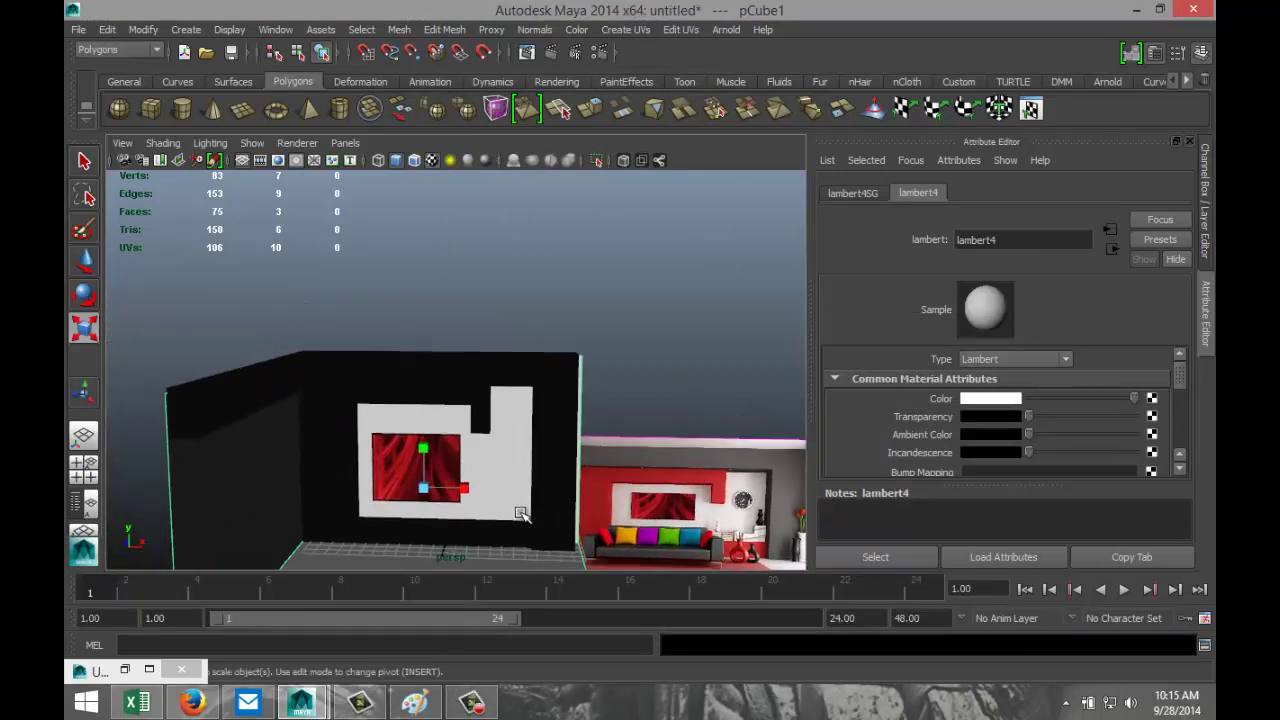
pyautogui.click(431, 414)
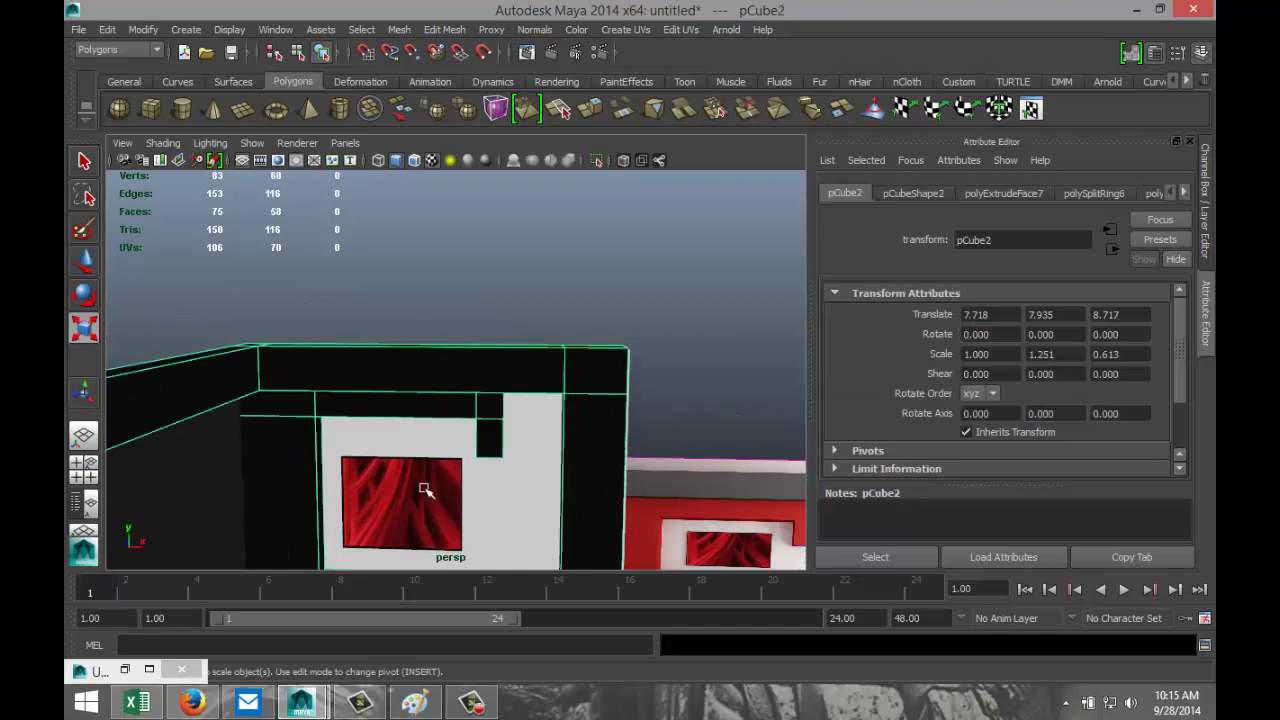
pyautogui.keyDown('alt'); pyautogui.moveTo(455, 480); pyautogui.dragTo(474, 449); pyautogui.keyUp('alt')
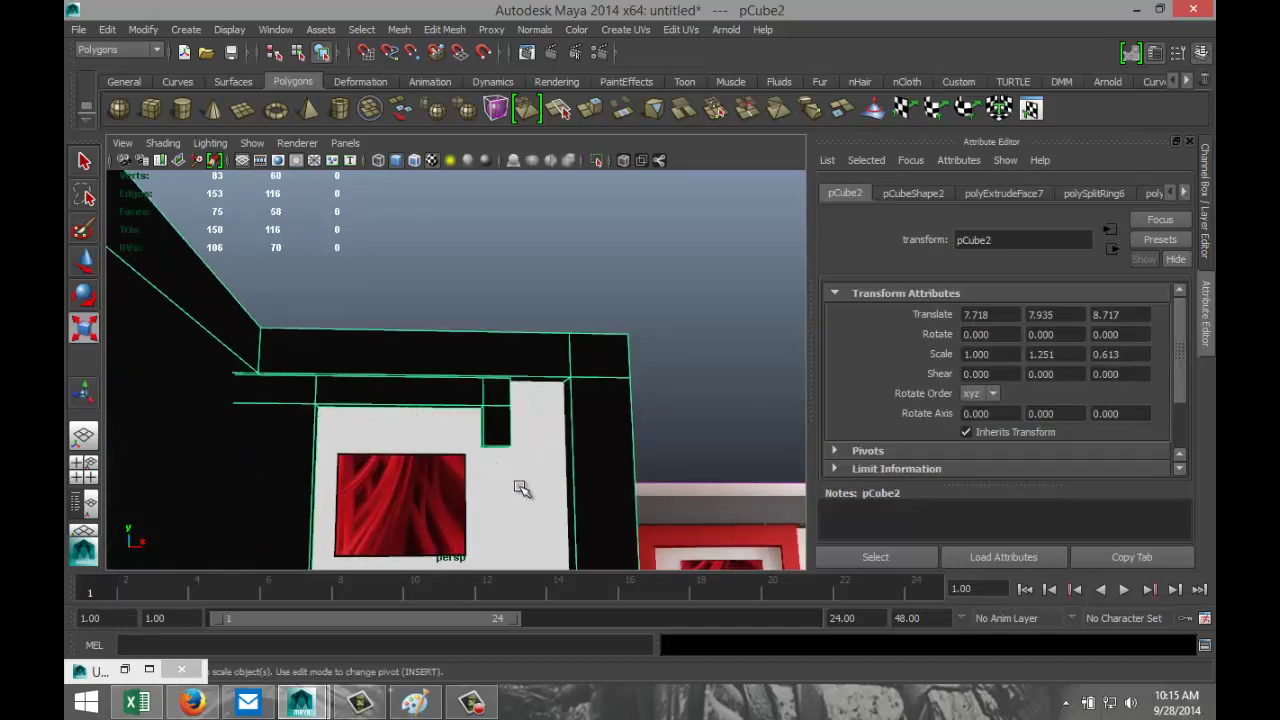
pyautogui.scroll(-2, 527, 495)
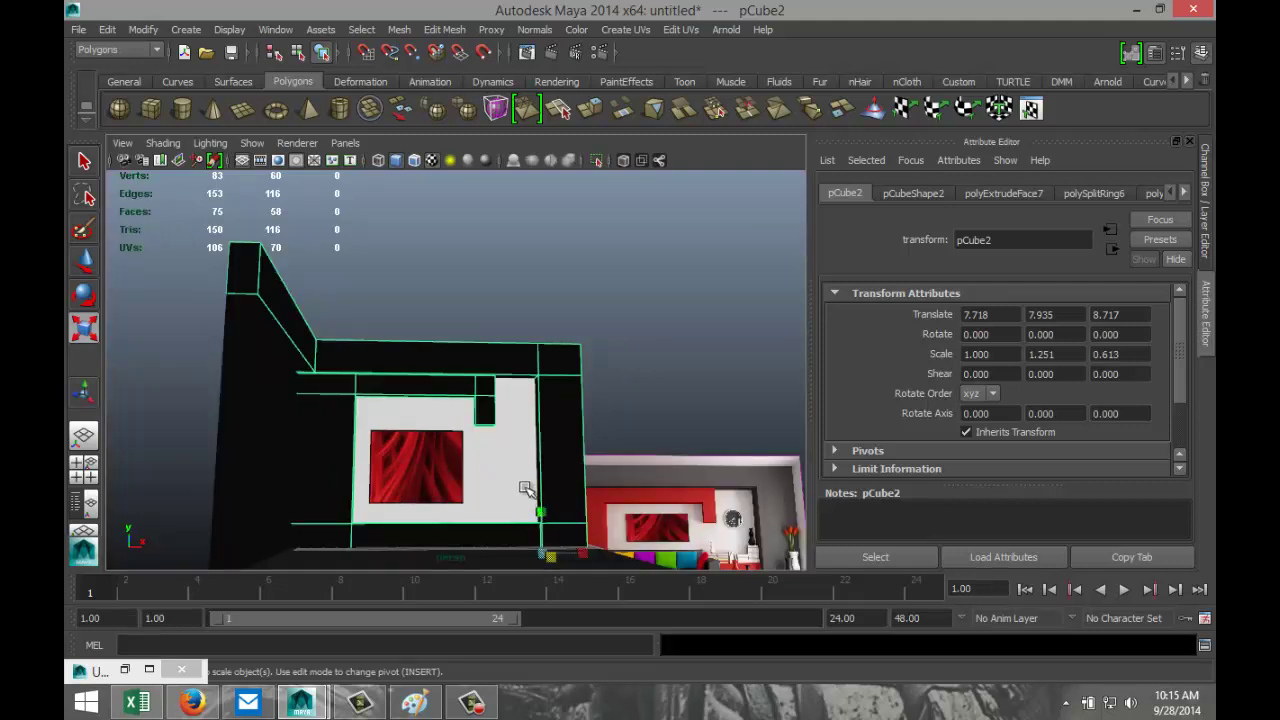
pyautogui.keyDown('alt'); pyautogui.moveTo(526, 489); pyautogui.dragTo(523, 511); pyautogui.keyUp('alt')
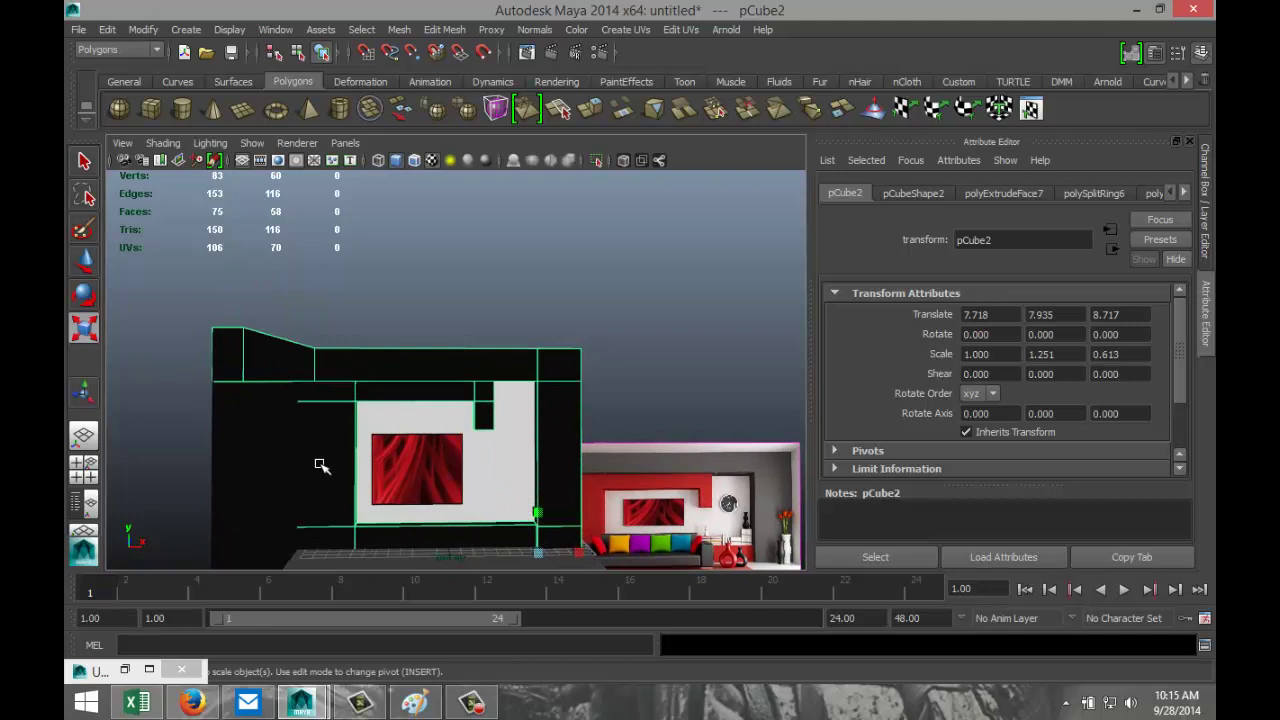
pyautogui.moveTo(321, 466); pyautogui.dragTo(322, 380, button='right')
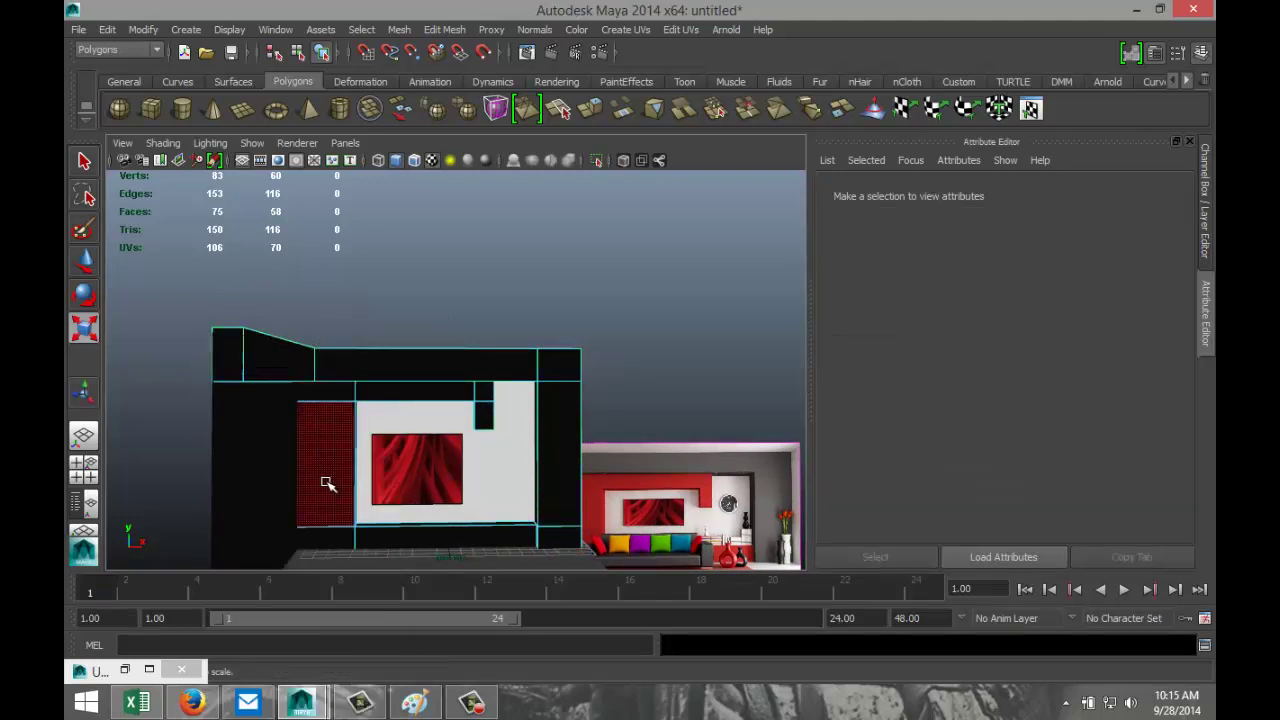
pyautogui.click(325, 483)
pyautogui.keyDown('shift'); pyautogui.click(400, 537); pyautogui.keyUp('shift')
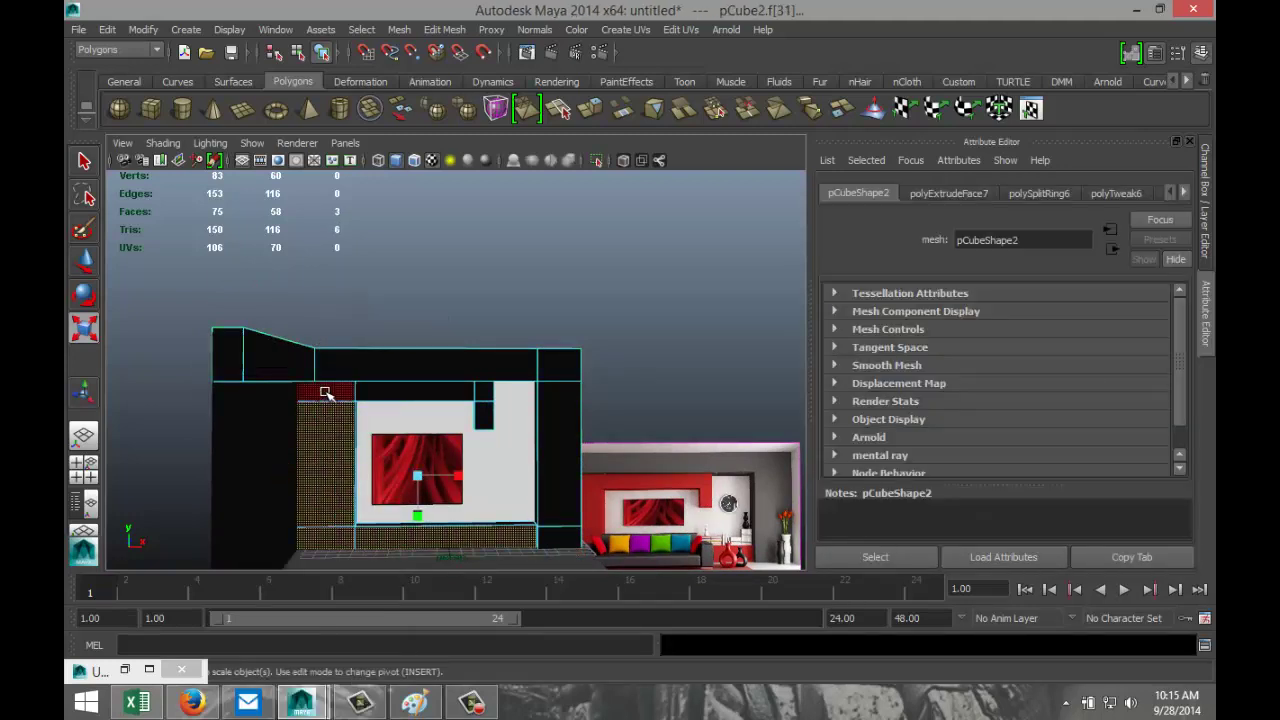
pyautogui.keyDown('shift'); pyautogui.click(325, 393); pyautogui.keyUp('shift')
pyautogui.keyDown('shift'); pyautogui.click(415, 392); pyautogui.keyUp('shift')
pyautogui.keyDown('shift'); pyautogui.click(483, 391); pyautogui.keyUp('shift')
pyautogui.keyDown('shift'); pyautogui.click(484, 415); pyautogui.keyUp('shift')
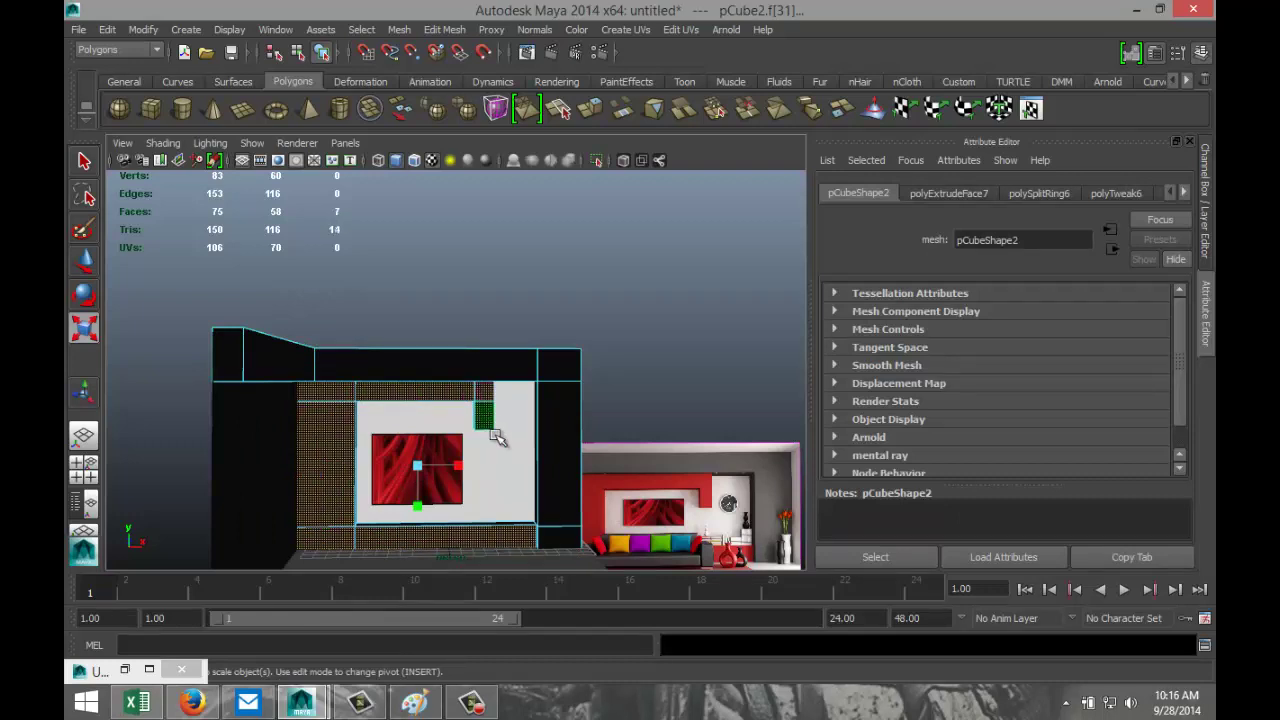
# Add the inner thickness faces around the recess and the hanging block's side and underside faces to the selection
pyautogui.keyDown('alt'); pyautogui.moveTo(560, 466); pyautogui.dragTo(380, 450); pyautogui.keyUp('alt')
pyautogui.keyDown('shift'); pyautogui.click(375, 452); pyautogui.keyUp('shift')
pyautogui.keyDown('shift'); pyautogui.click(368, 452); pyautogui.keyUp('shift')
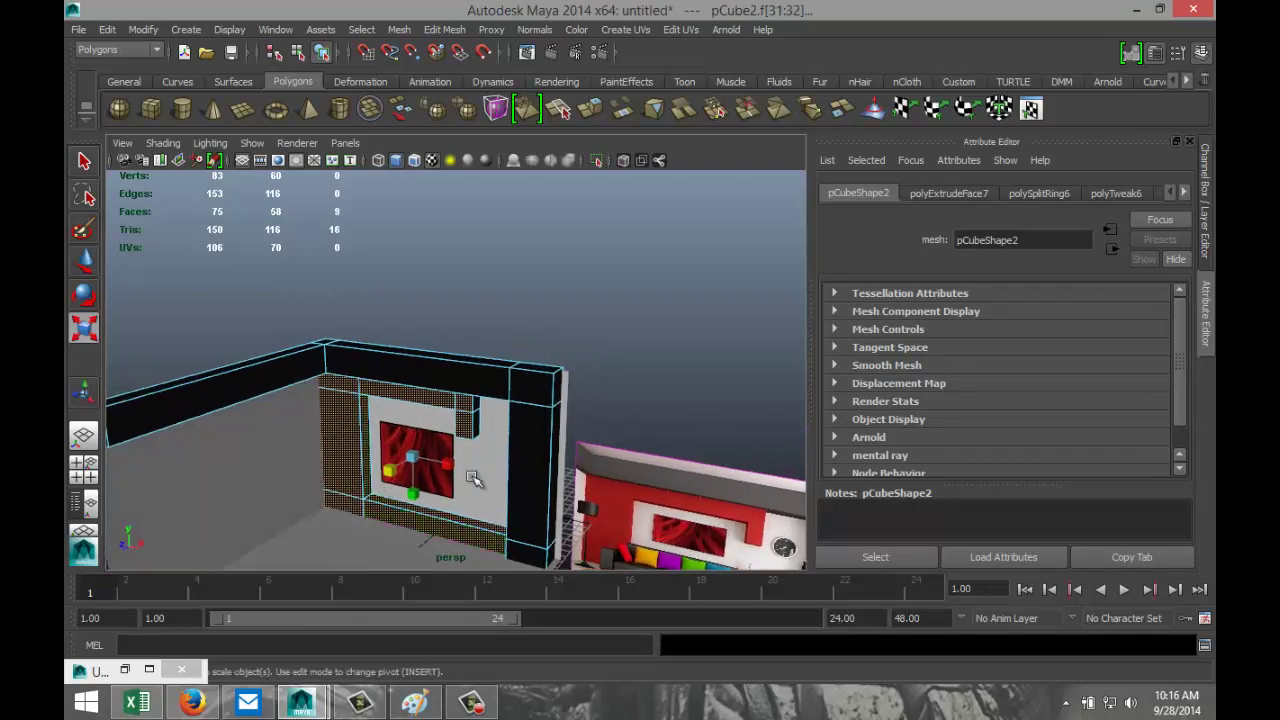
pyautogui.keyDown('shift'); pyautogui.click(482, 425); pyautogui.keyUp('shift')
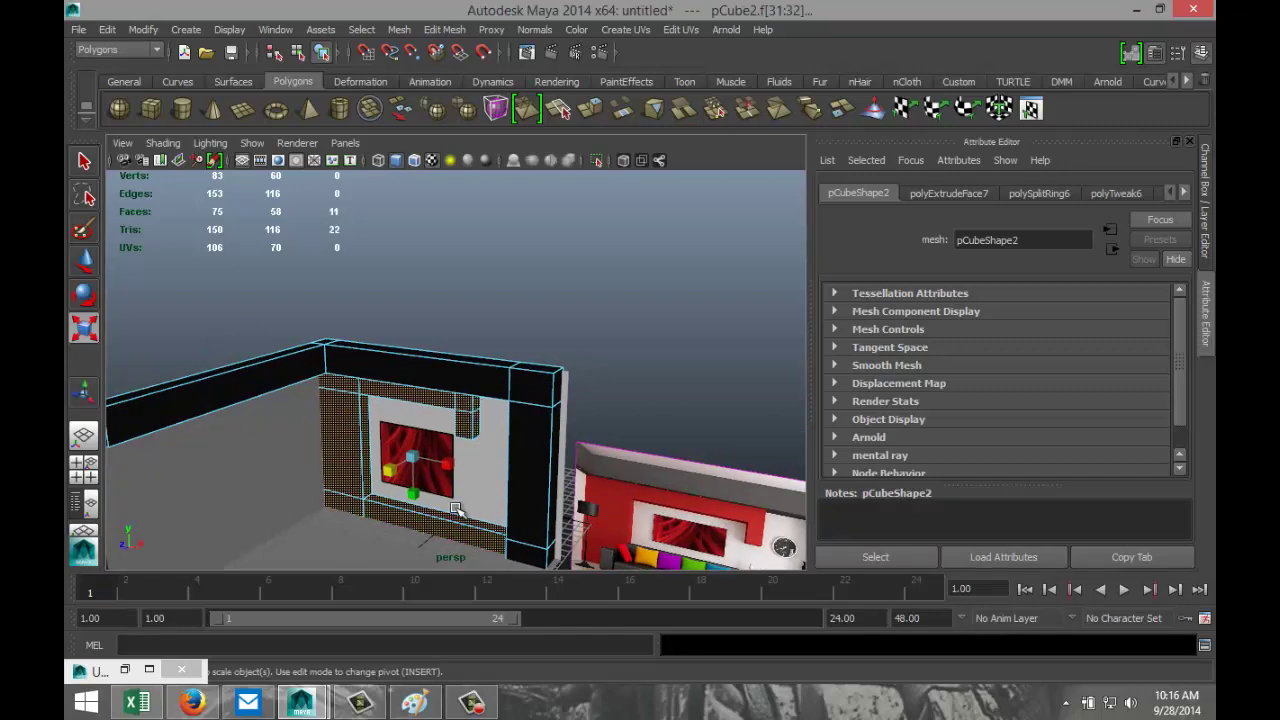
pyautogui.keyDown('alt'); pyautogui.moveTo(482, 425); pyautogui.dragTo(503, 449); pyautogui.keyUp('alt')
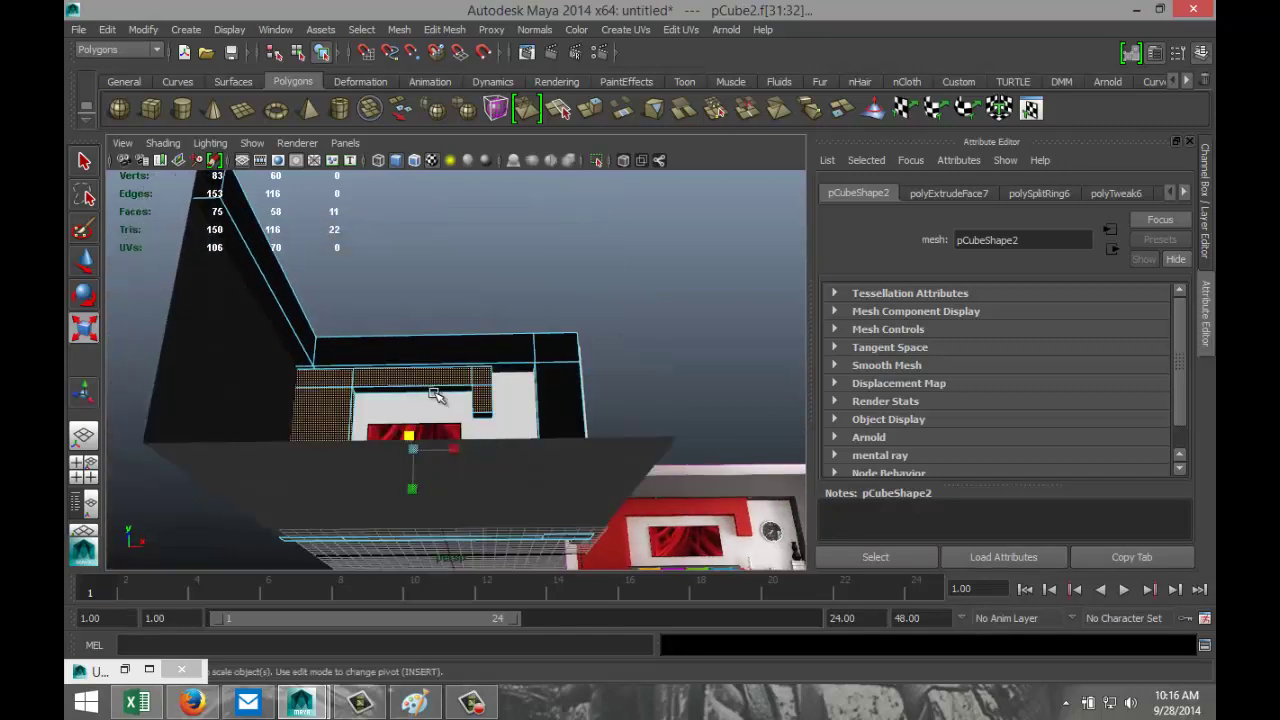
pyautogui.keyDown('shift'); pyautogui.click(417, 415); pyautogui.keyUp('shift')
pyautogui.keyDown('alt'); pyautogui.moveTo(417, 415); pyautogui.dragTo(455, 422); pyautogui.keyUp('alt')
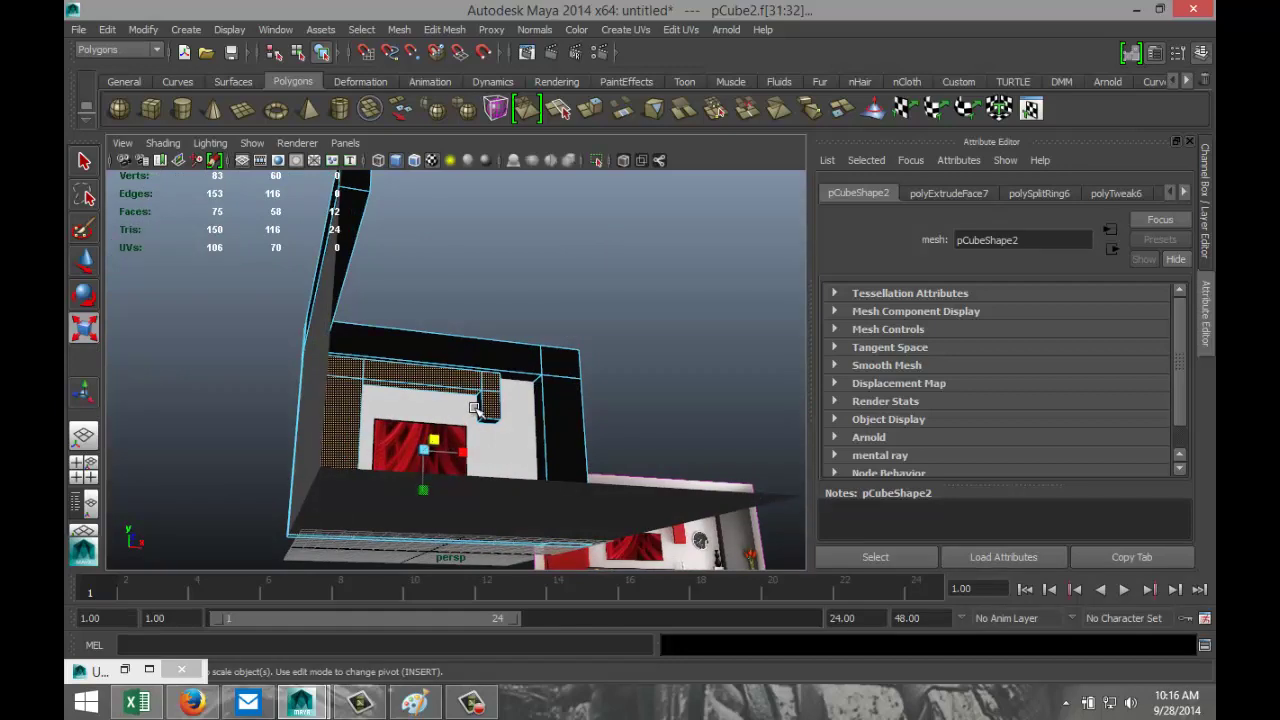
pyautogui.keyDown('shift'); pyautogui.click(485, 415); pyautogui.keyUp('shift')
pyautogui.keyDown('shift'); pyautogui.click(560, 430); pyautogui.keyUp('shift')
pyautogui.keyDown('alt'); pyautogui.moveTo(560, 430); pyautogui.dragTo(520, 500); pyautogui.keyUp('alt')
# Assign a new Lambert material to the selected faces around the white recess and set its color to pure red
pyautogui.moveTo(328, 473); pyautogui.dragTo(358, 642, button='right')
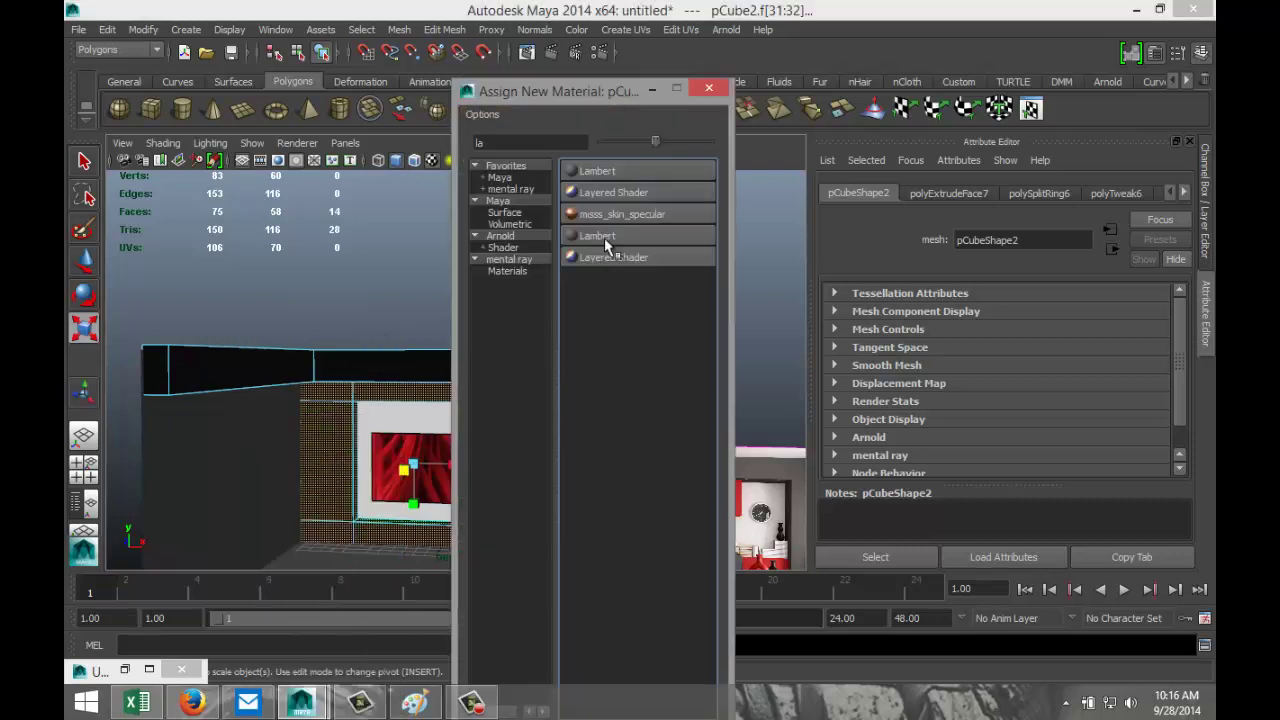
pyautogui.click(627, 171)
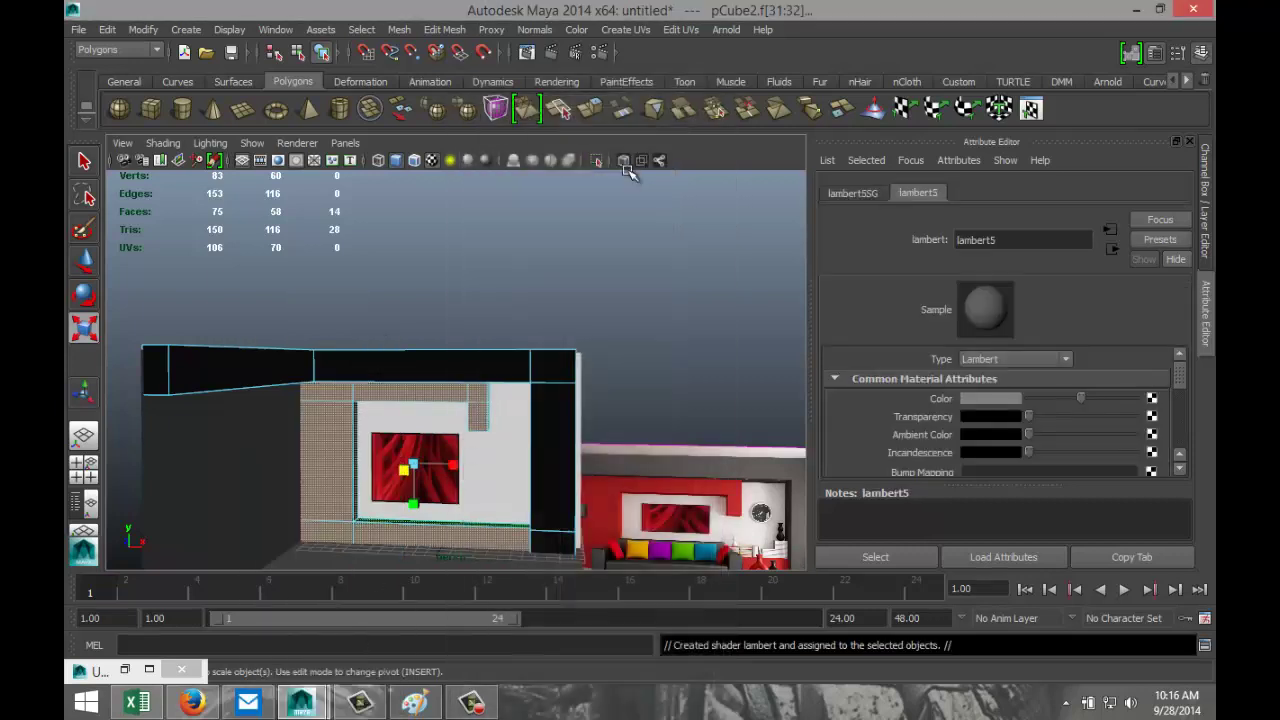
pyautogui.click(979, 400)
pyautogui.click(912, 355)
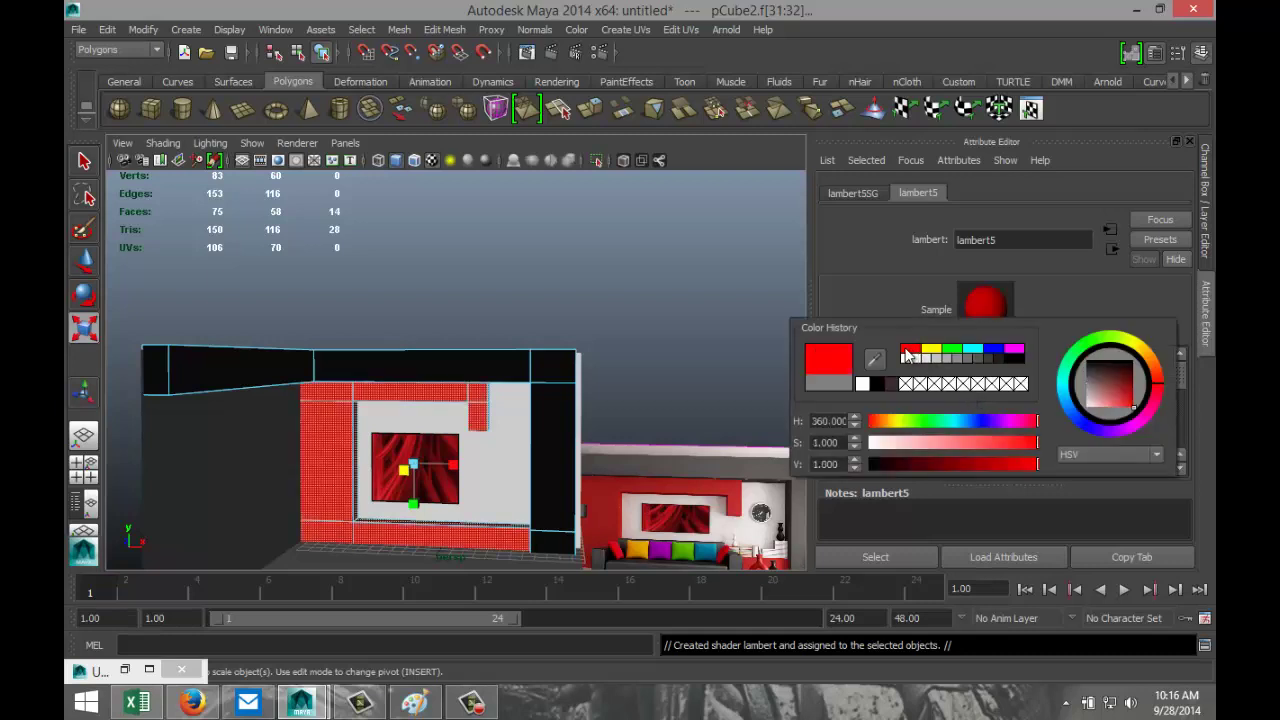
pyautogui.click(570, 298)
# Compare the colored room model with the reference image, examining the sofa's shape and placement
pyautogui.scroll(-3, 528, 323)
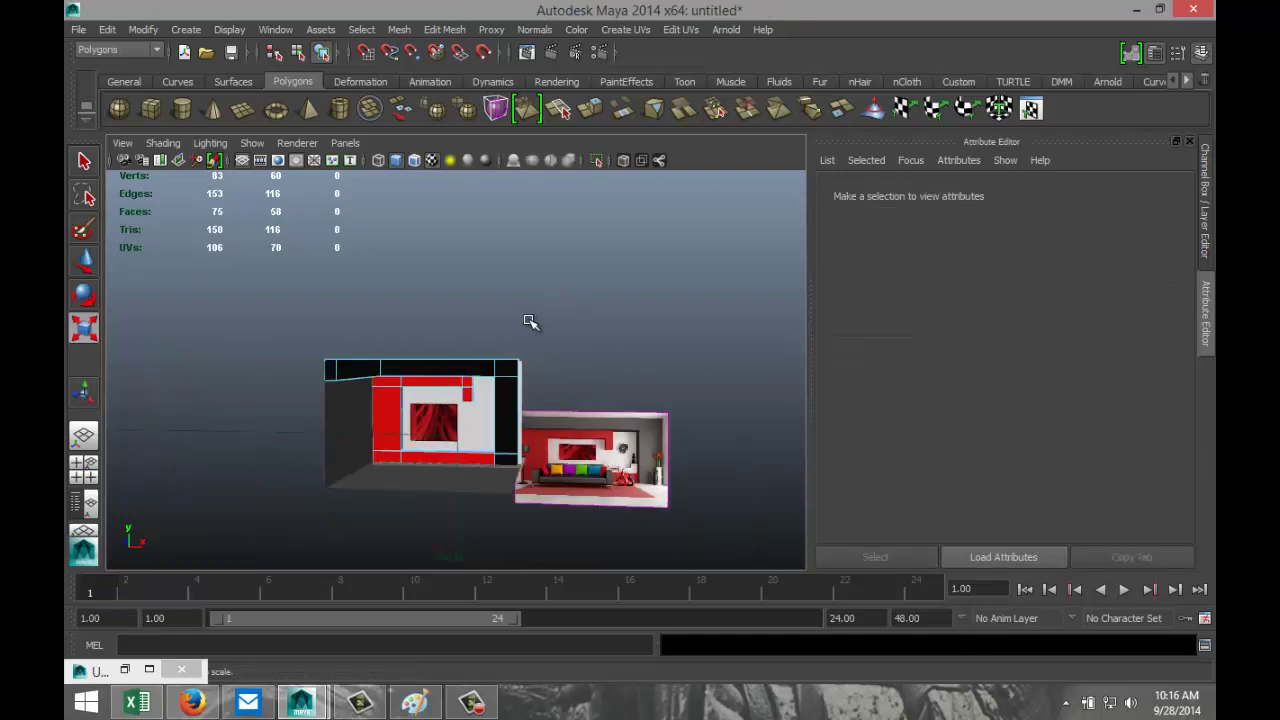
pyautogui.scroll(2, 505, 333)
pyautogui.moveTo(398, 390)
pyautogui.keyDown('alt'); pyautogui.mouseDown()
pyautogui.moveTo(430, 395)
pyautogui.moveTo(428, 410)
pyautogui.moveTo(414, 400)
pyautogui.mouseUp(); pyautogui.keyUp('alt')
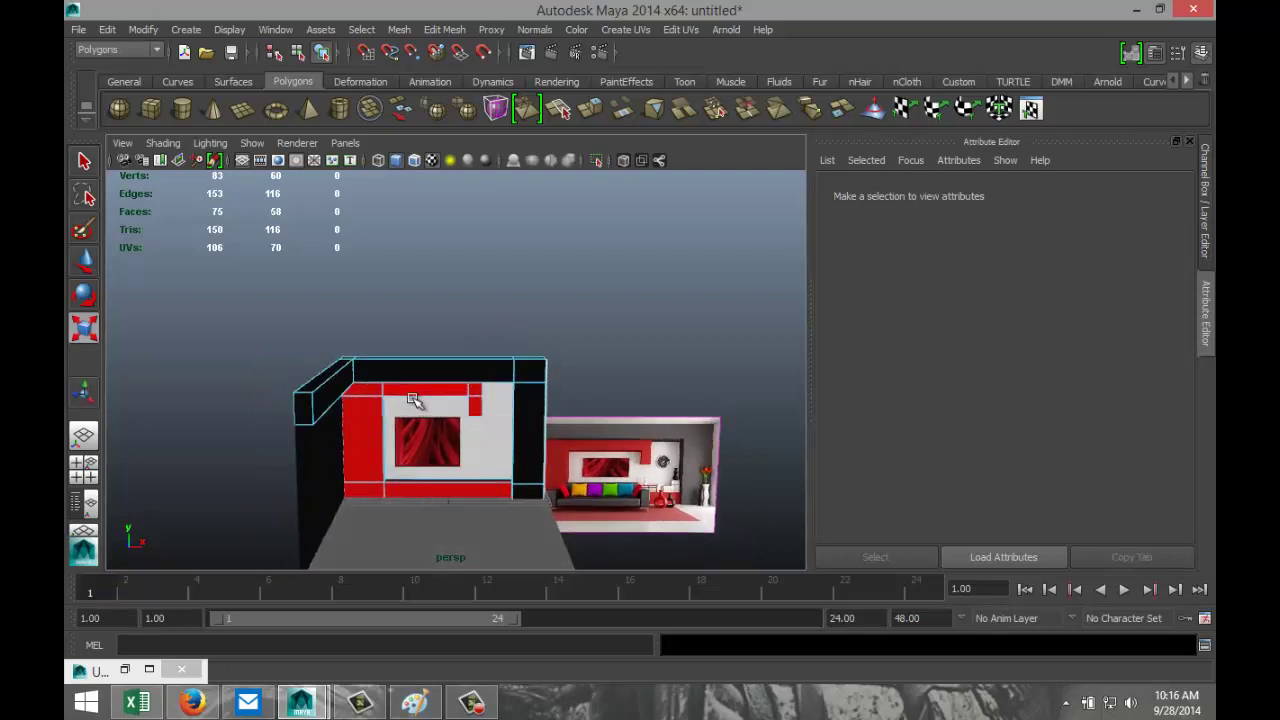
pyautogui.keyDown('alt'); pyautogui.moveTo(590, 455); pyautogui.dragTo(481, 364, button='middle'); pyautogui.keyUp('alt')
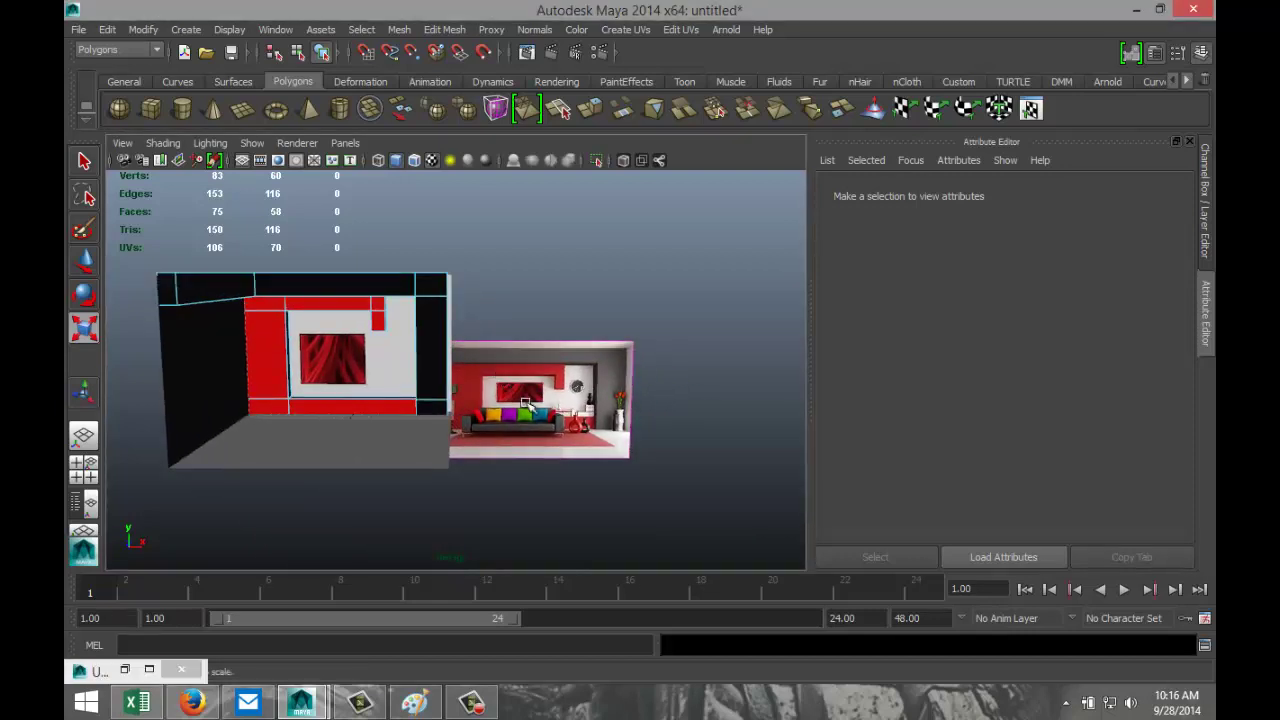
pyautogui.keyDown('alt'); pyautogui.moveTo(483, 418); pyautogui.dragTo(452, 428); pyautogui.keyUp('alt')
pyautogui.keyDown('alt'); pyautogui.moveTo(561, 465); pyautogui.dragTo(590, 498, button='right'); pyautogui.keyUp('alt')
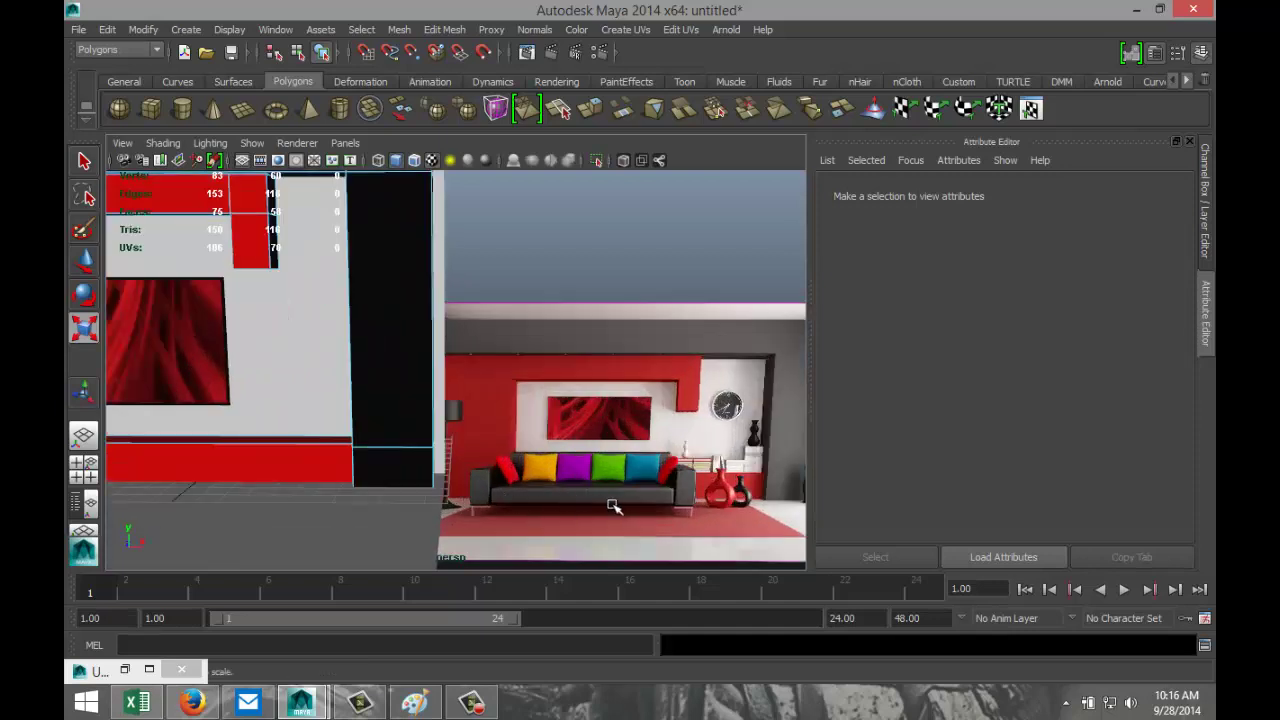
pyautogui.scroll(-5, 615, 505)
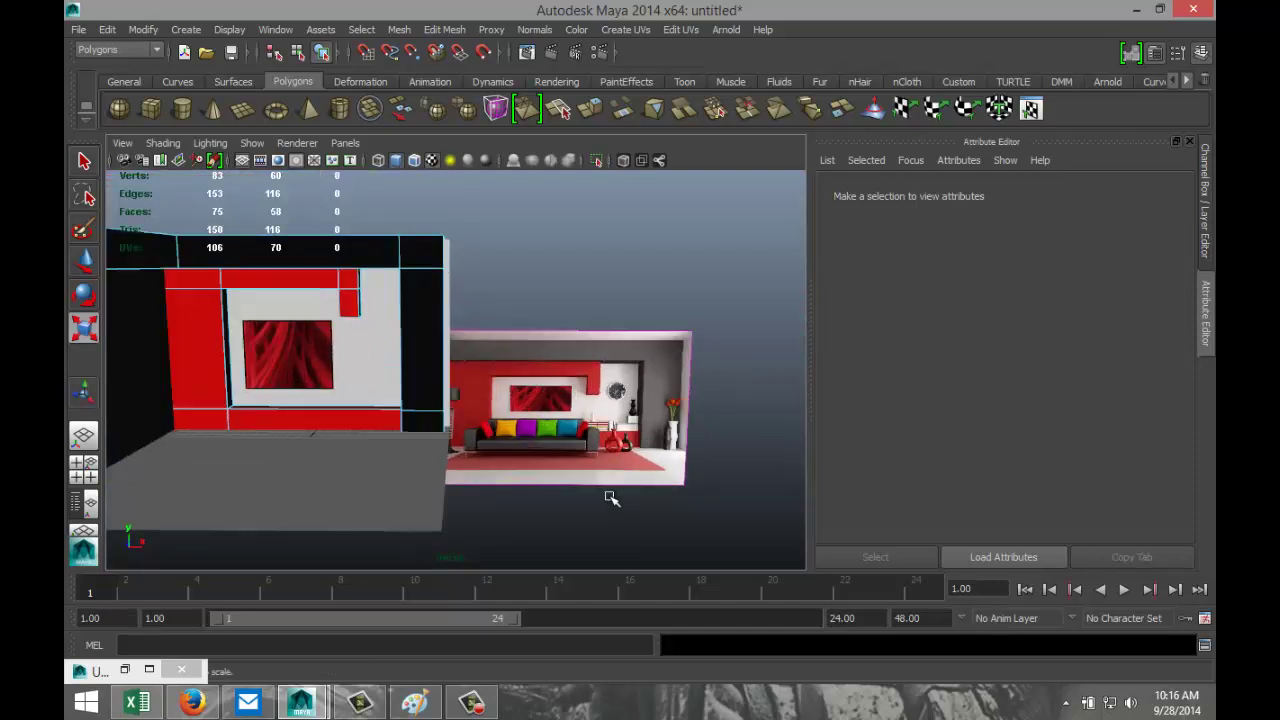
pyautogui.keyDown('alt'); pyautogui.moveTo(578, 497); pyautogui.dragTo(574, 494); pyautogui.keyUp('alt')
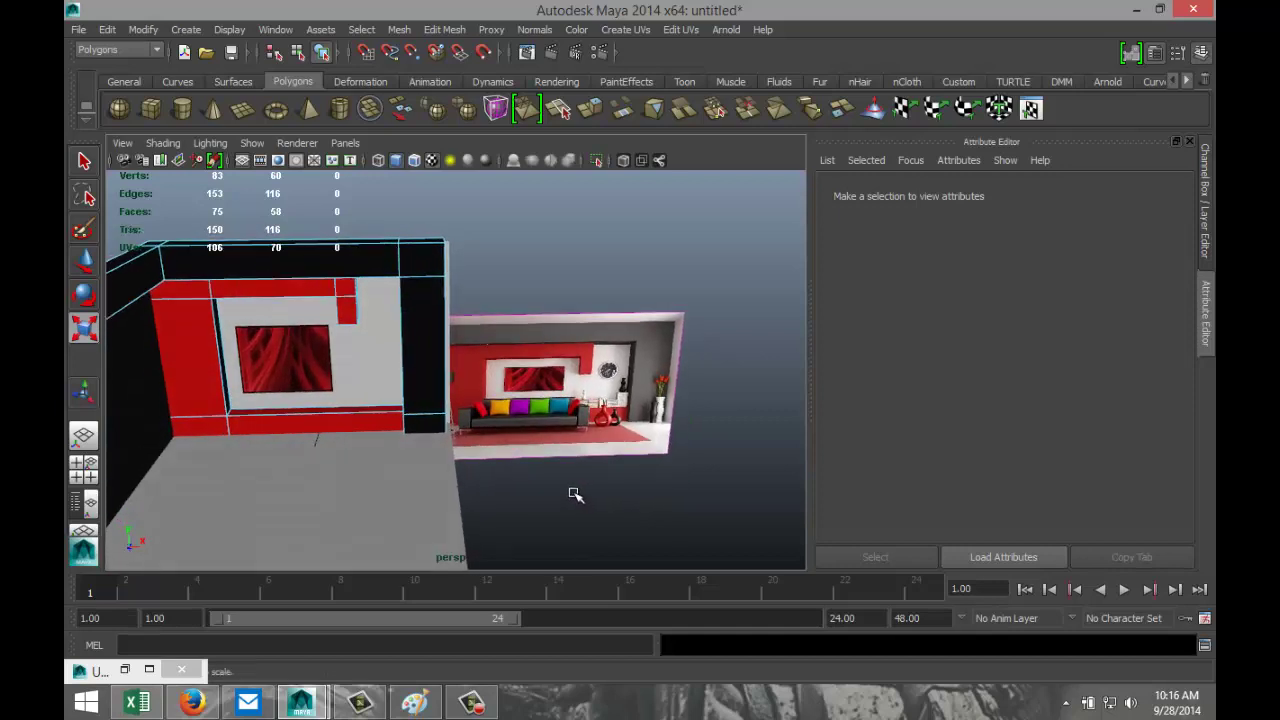
# Create a wide, flat polygon cube about 1.4 units high on the floor in front of the painting wall as the sofa base
pyautogui.click(151, 110)
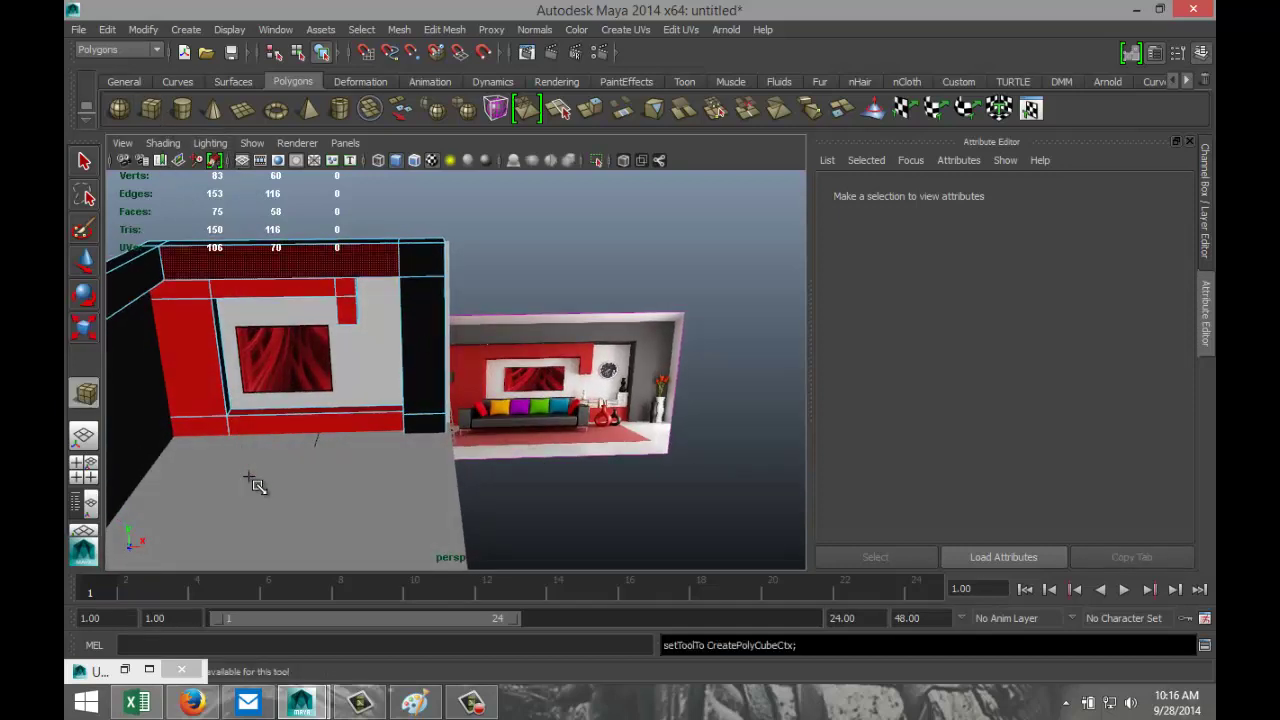
pyautogui.moveTo(228, 486); pyautogui.dragTo(419, 489)
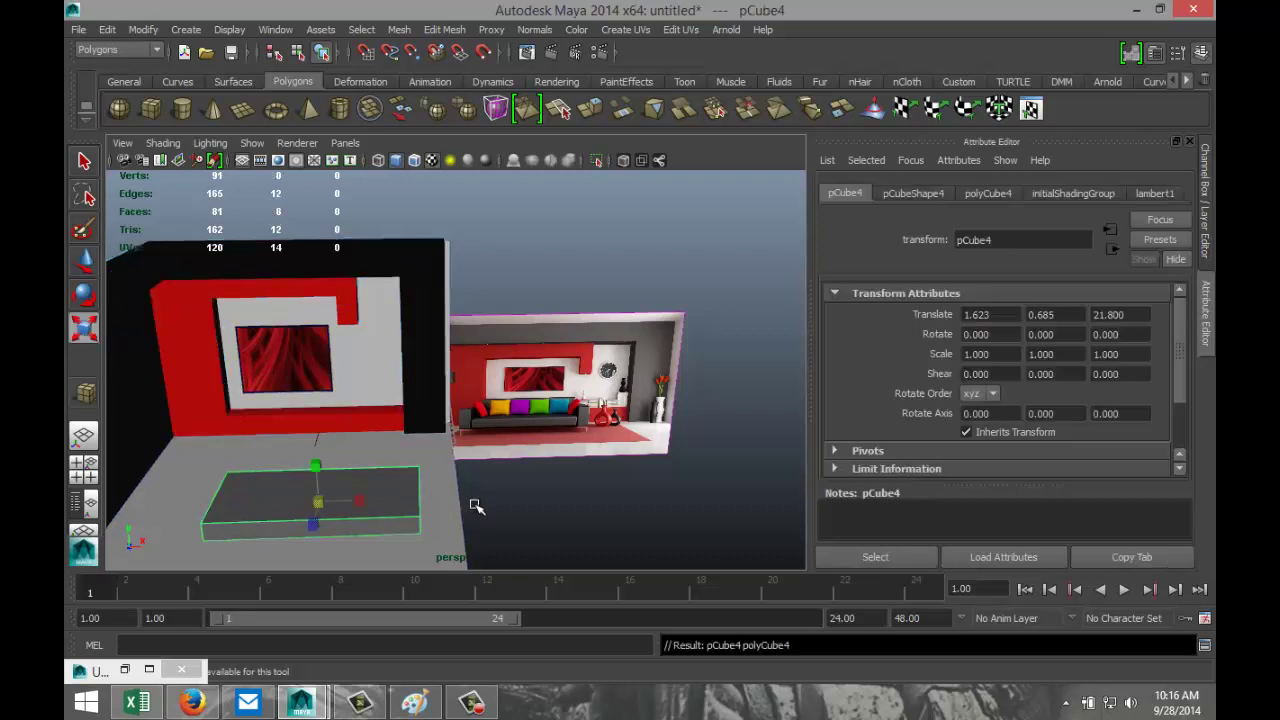
pyautogui.press('f')
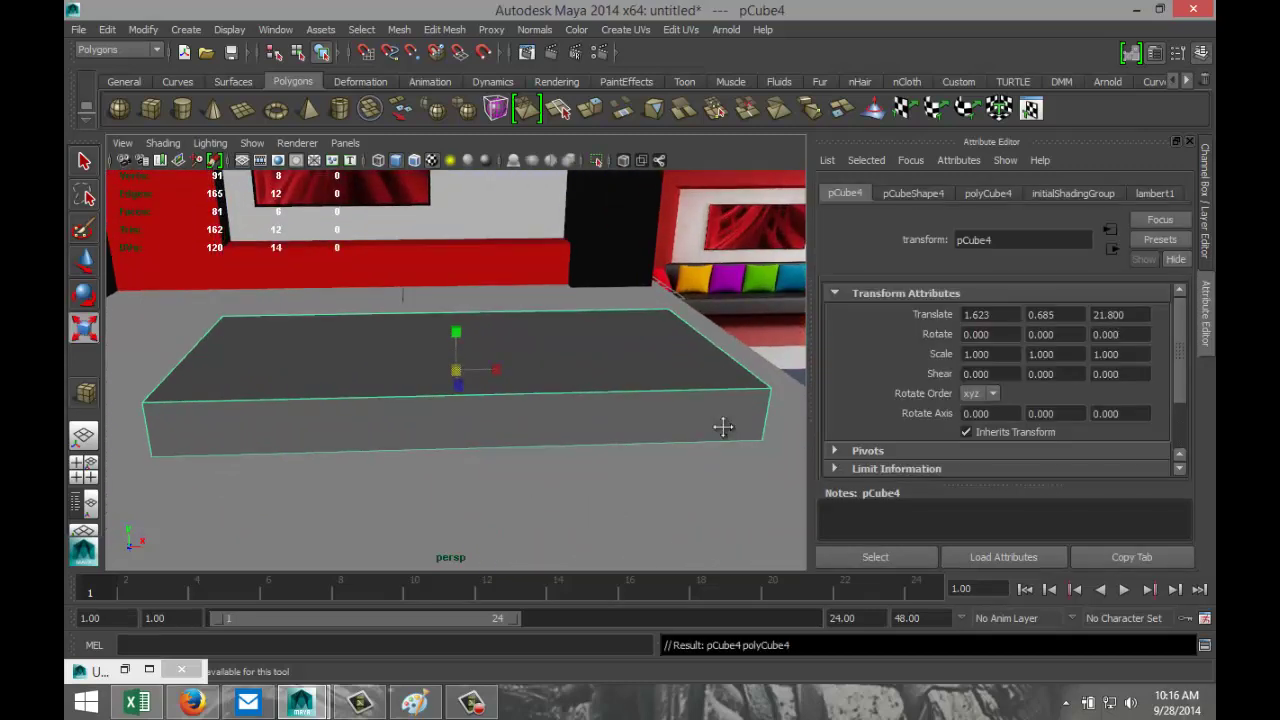
pyautogui.keyDown('alt'); pyautogui.moveTo(723, 427); pyautogui.dragTo(409, 451, button='middle'); pyautogui.keyUp('alt')
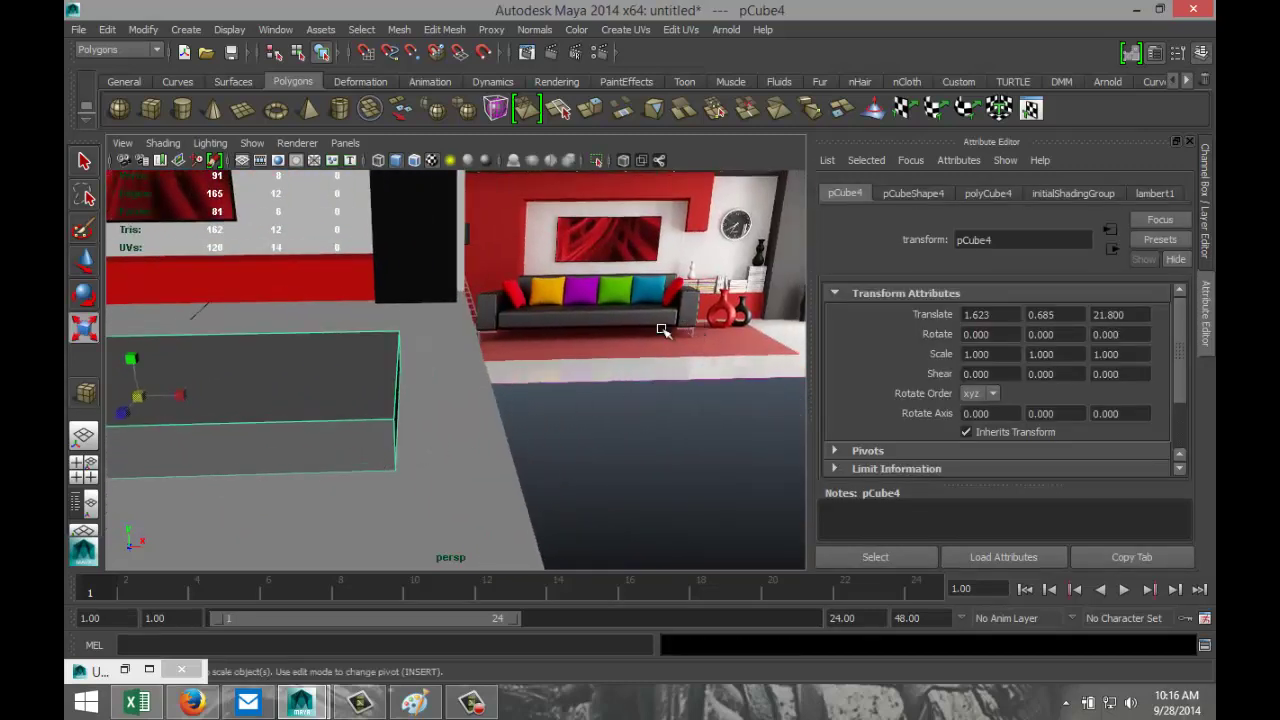
pyautogui.keyDown('alt'); pyautogui.moveTo(351, 509); pyautogui.dragTo(611, 454); pyautogui.keyUp('alt')
# Bevel all edges of the sofa base with 4 segments and an offset of 0.152
pyautogui.moveTo(472, 343); pyautogui.dragTo(494, 397, button='right')
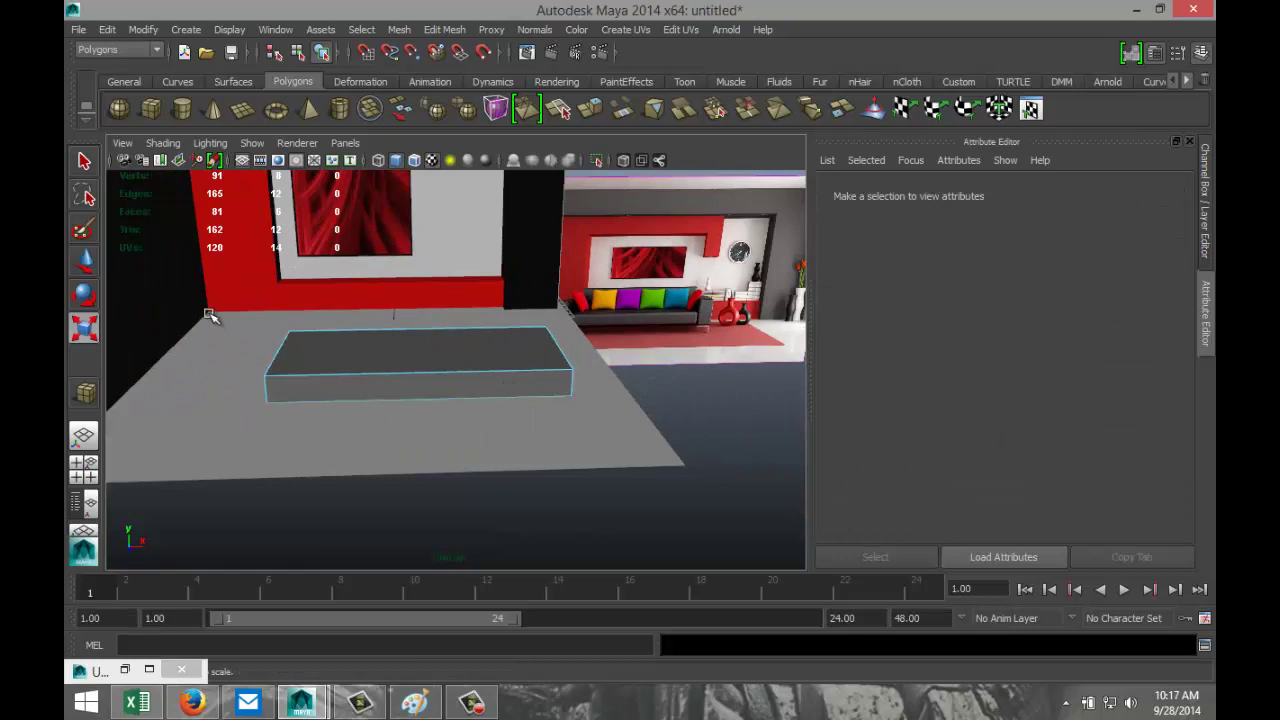
pyautogui.moveTo(641, 423); pyautogui.dragTo(666, 500)
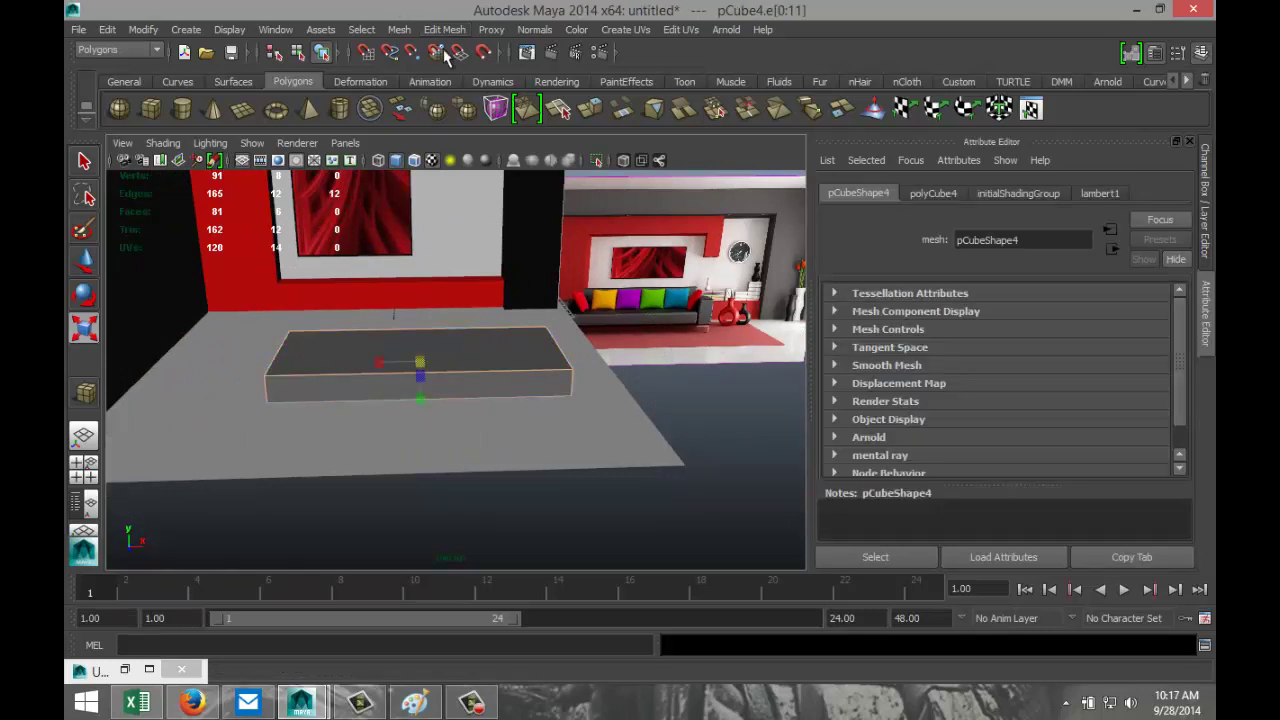
pyautogui.click(447, 30)
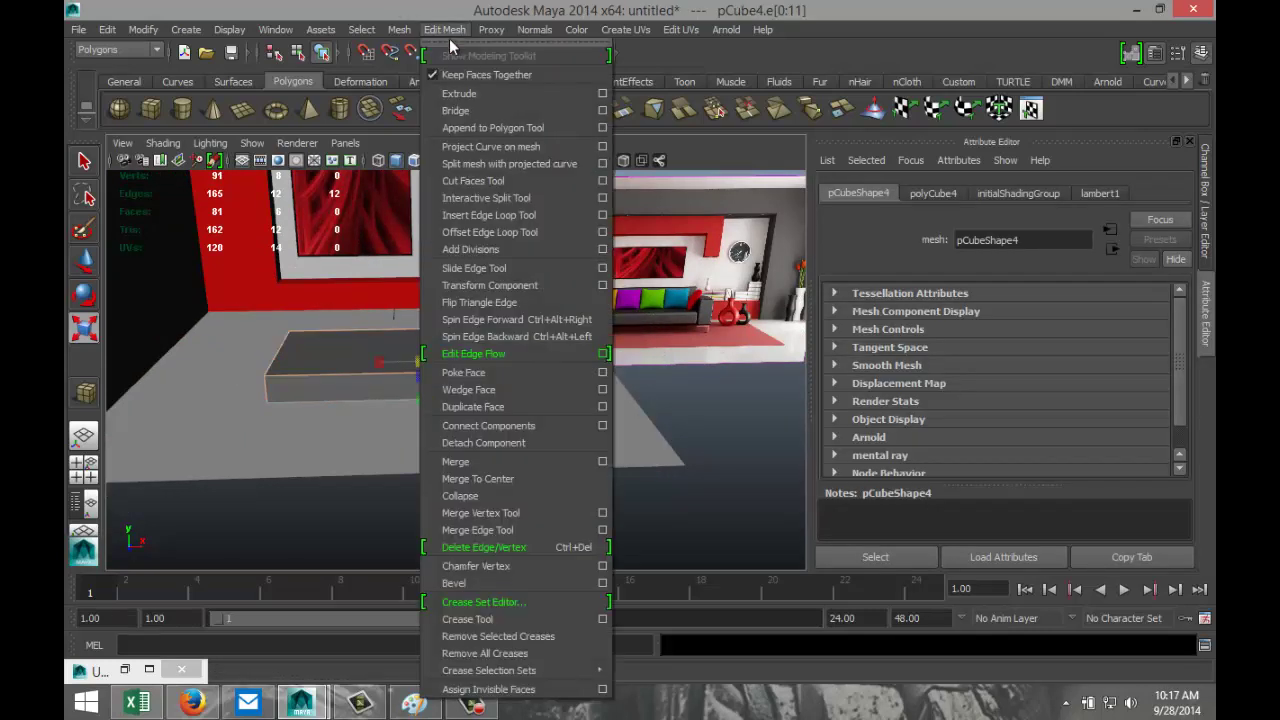
pyautogui.click(495, 585)
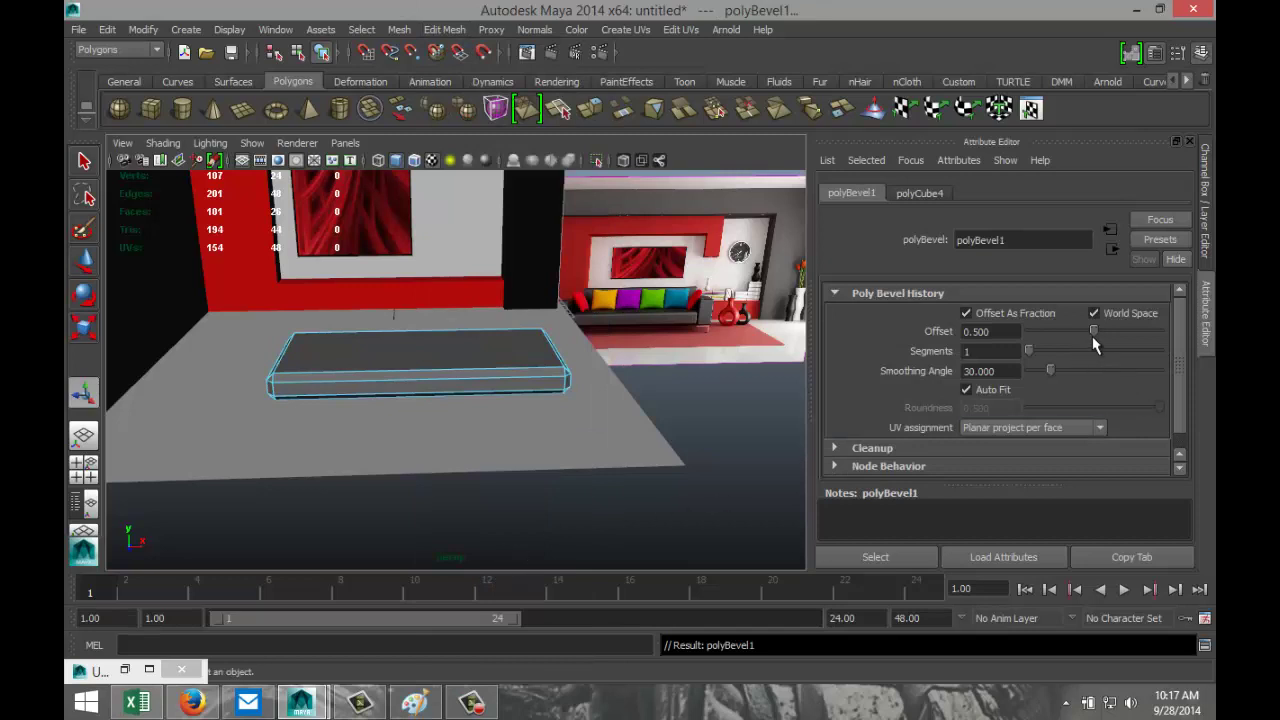
pyautogui.moveTo(1034, 354)
pyautogui.mouseDown()
pyautogui.moveTo(1063, 356)
pyautogui.moveTo(1063, 335)
pyautogui.moveTo(1052, 338)
pyautogui.mouseUp()
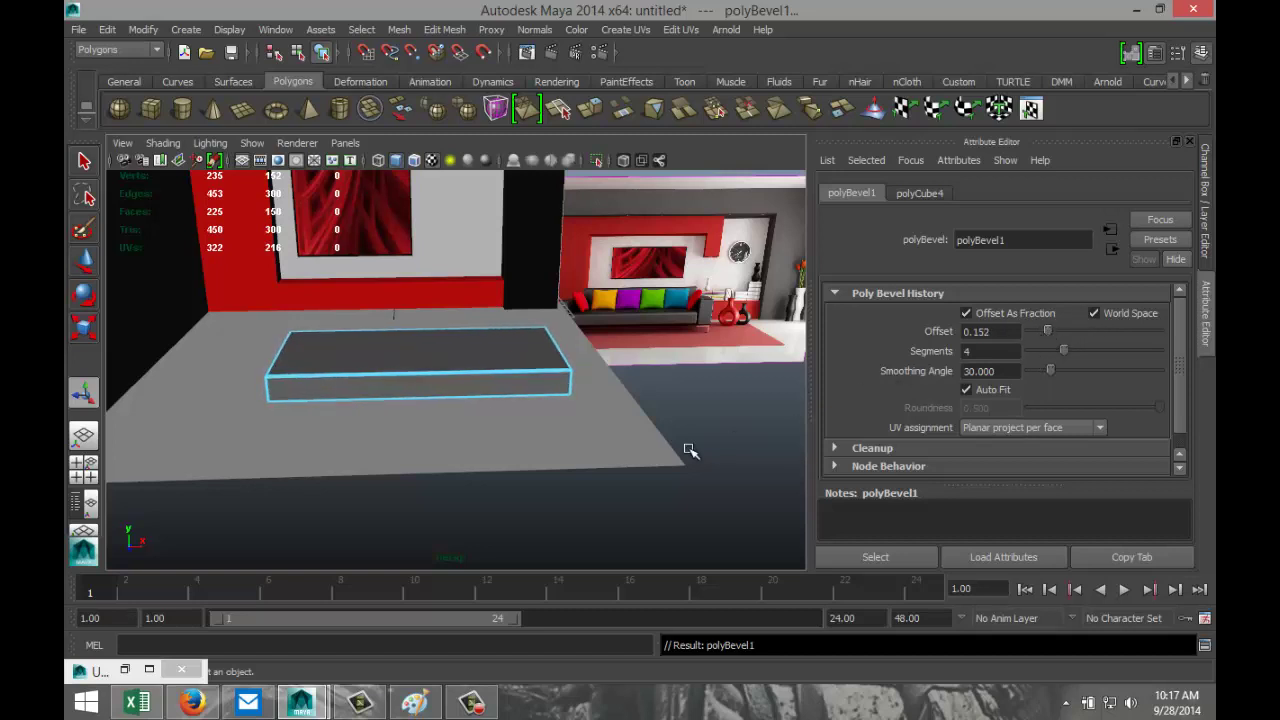
# Insert a lengthwise edge loop across the sofa base near its back edge, working in the top view
pyautogui.keyDown('alt'); pyautogui.moveTo(651, 446); pyautogui.dragTo(631, 444, button='right'); pyautogui.keyUp('alt')
pyautogui.scroll(2, 631, 442)
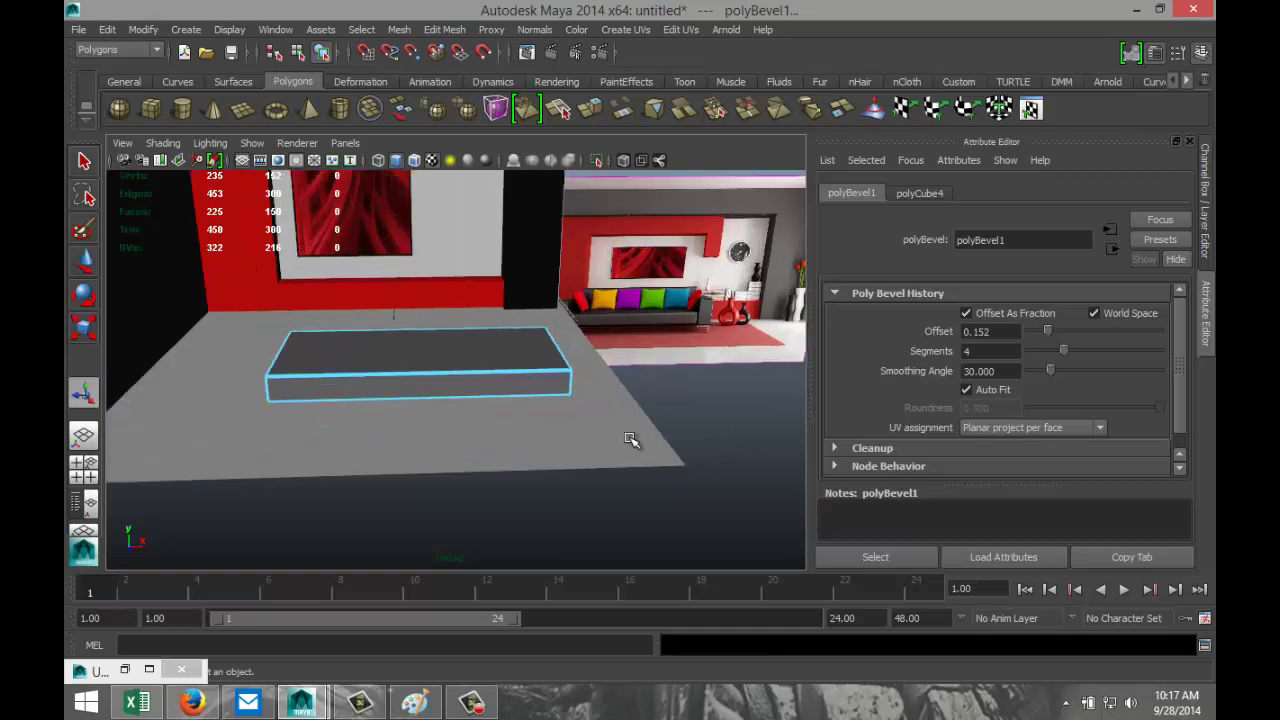
pyautogui.keyDown('alt'); pyautogui.moveTo(617, 428); pyautogui.dragTo(645, 497, button='middle'); pyautogui.keyUp('alt')
pyautogui.keyDown('alt'); pyautogui.moveTo(673, 480); pyautogui.dragTo(668, 514); pyautogui.keyUp('alt')
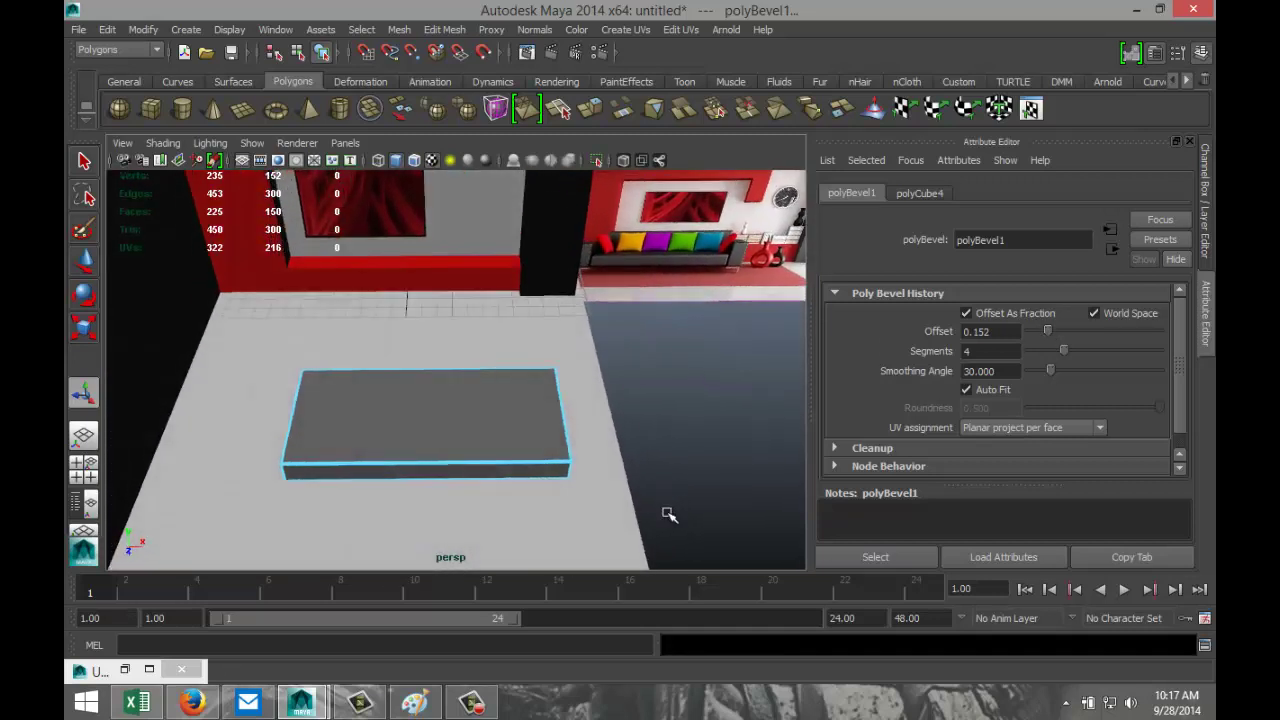
pyautogui.click(86, 470)
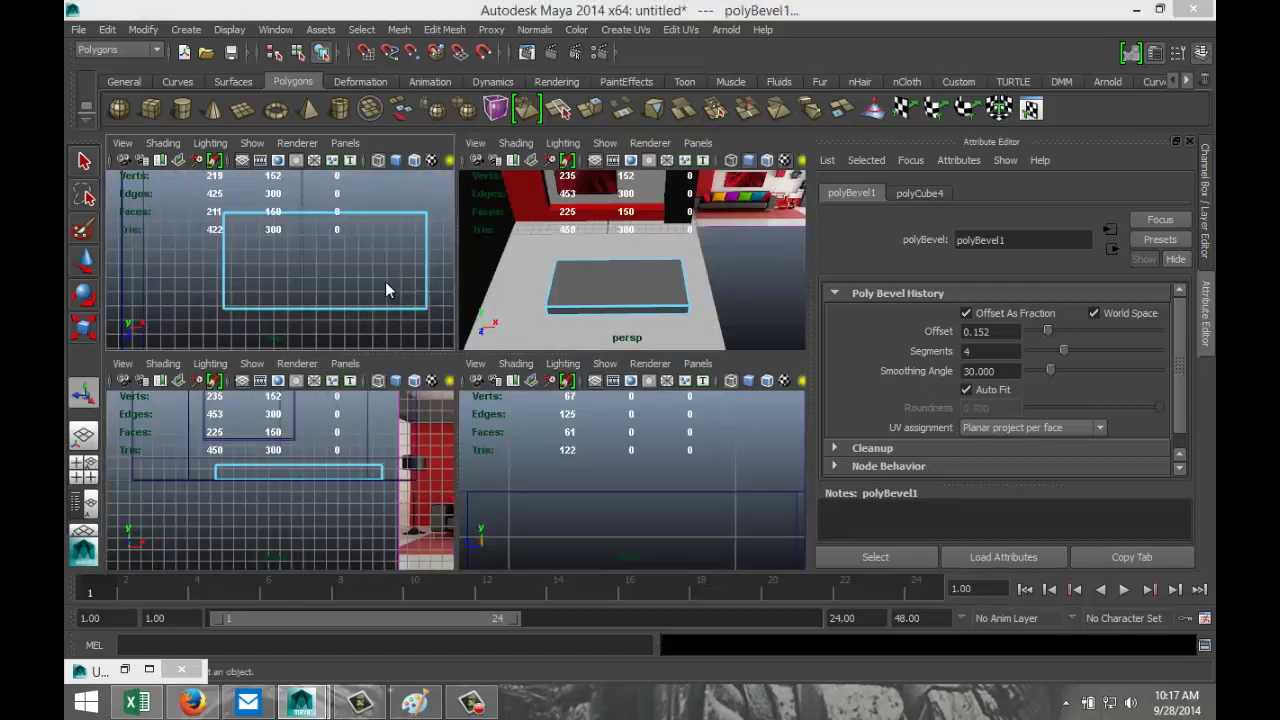
pyautogui.press('space')
pyautogui.click(444, 29)
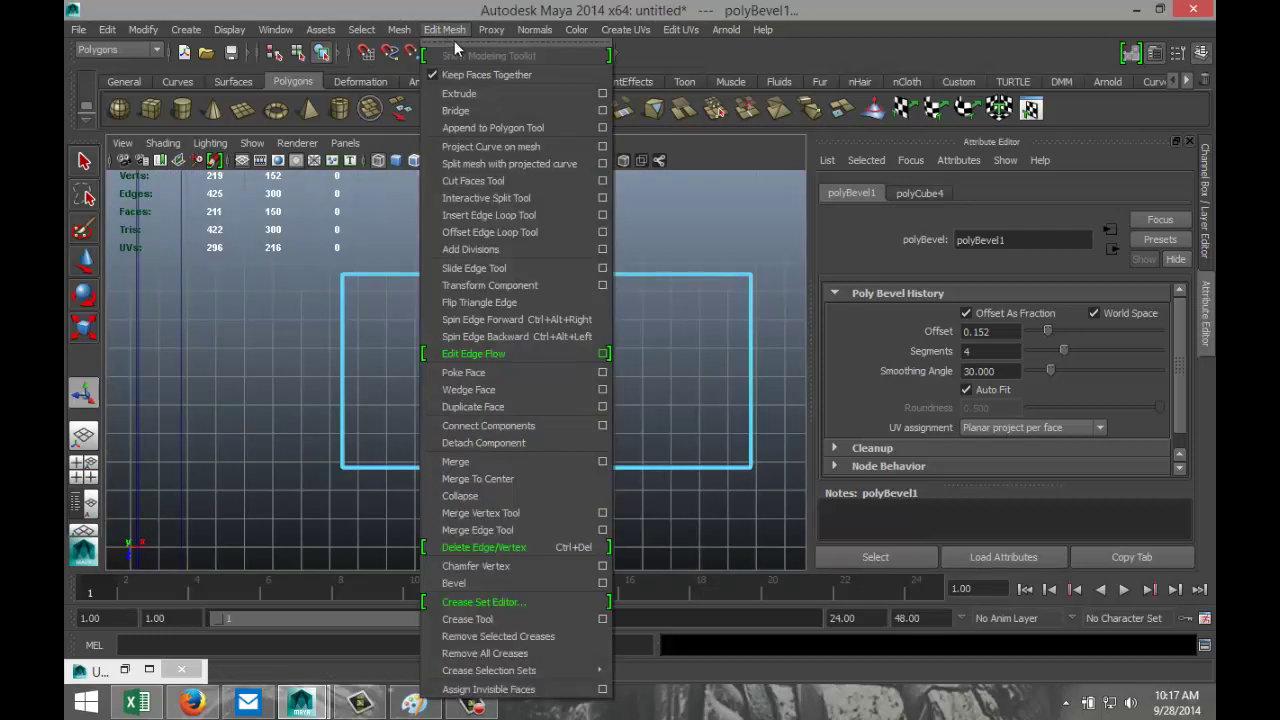
pyautogui.click(497, 215)
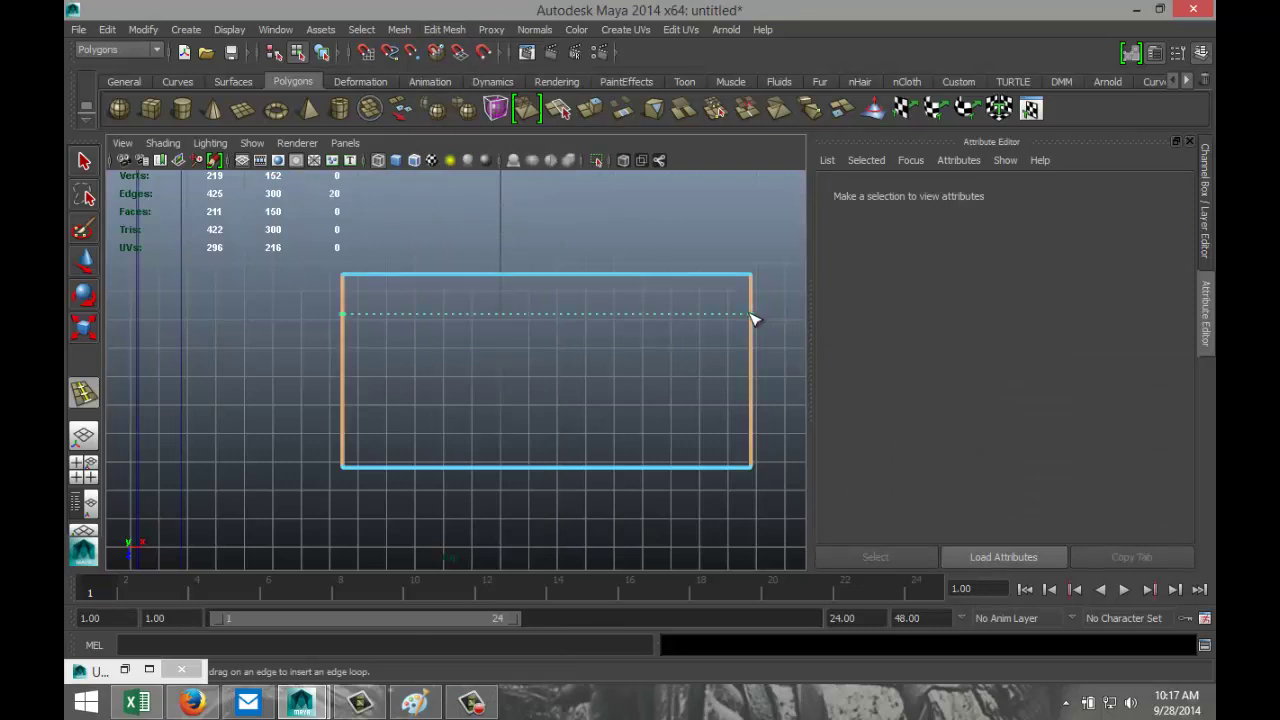
pyautogui.moveTo(752, 318); pyautogui.dragTo(752, 318)
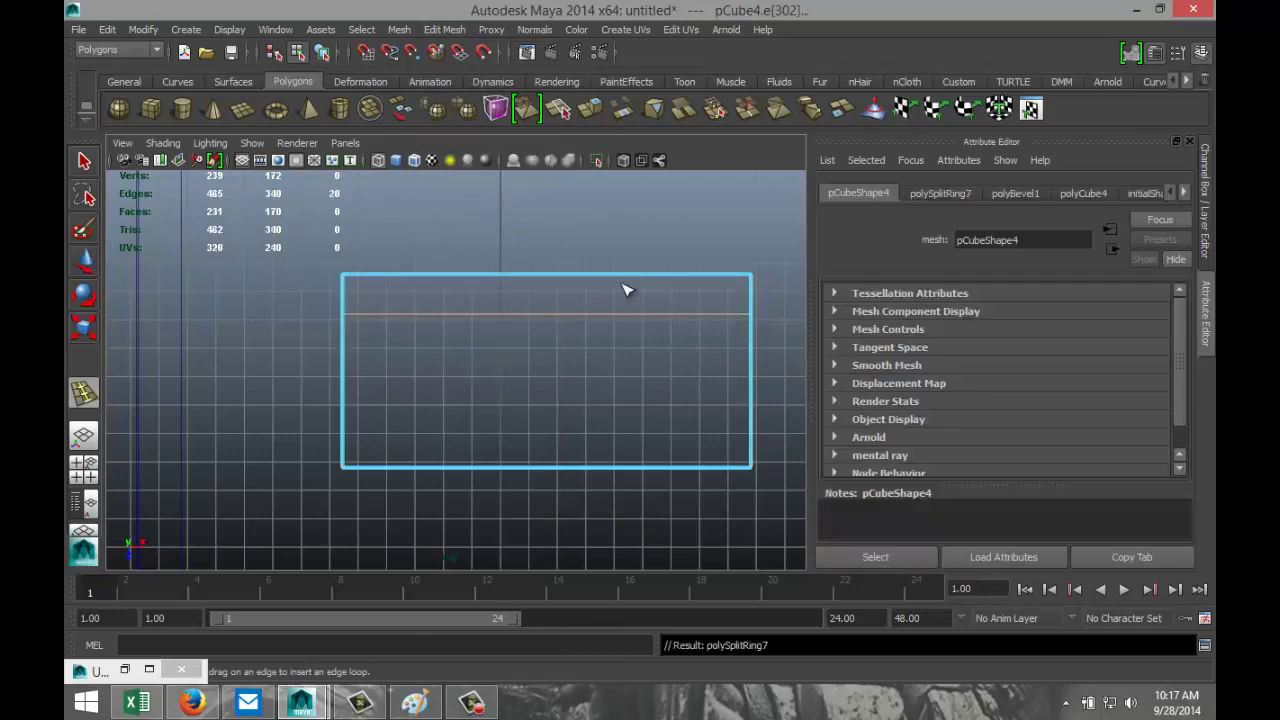
pyautogui.press('q')
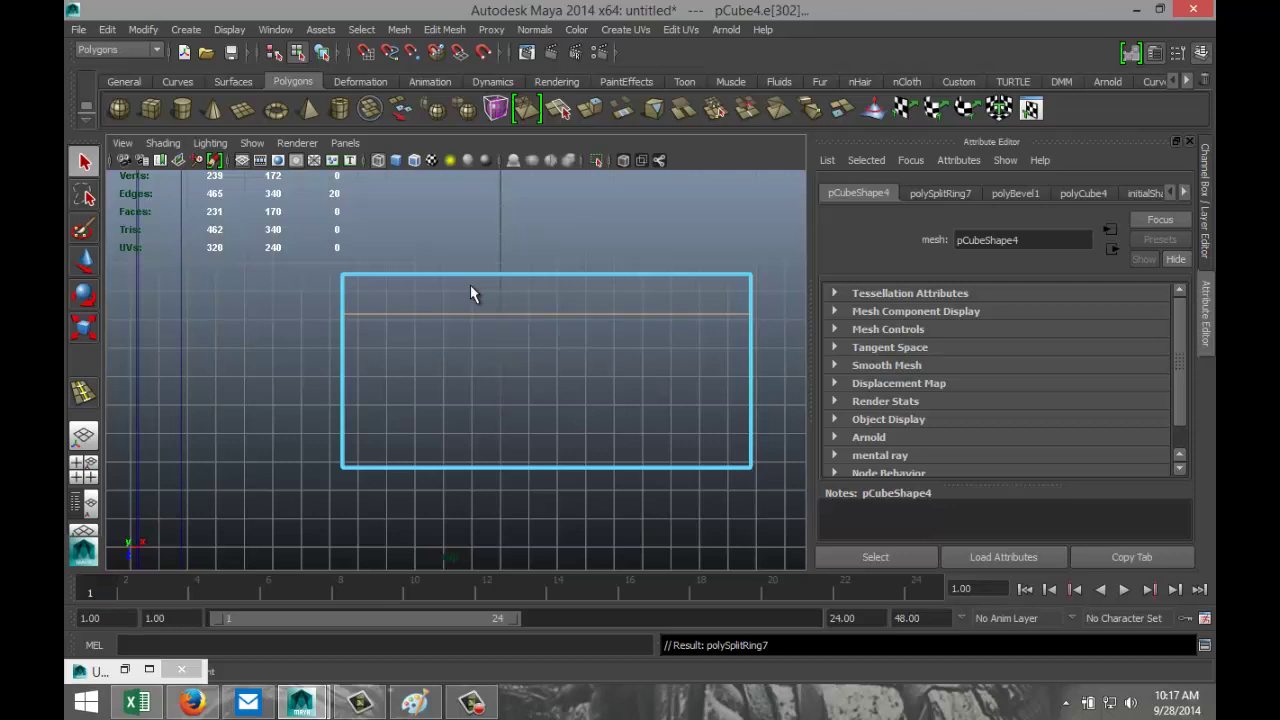
# Extrude the narrow top face along the back of the sofa base upward to form the backrest and adjust its height
pyautogui.click(83, 477)
pyautogui.press('space')
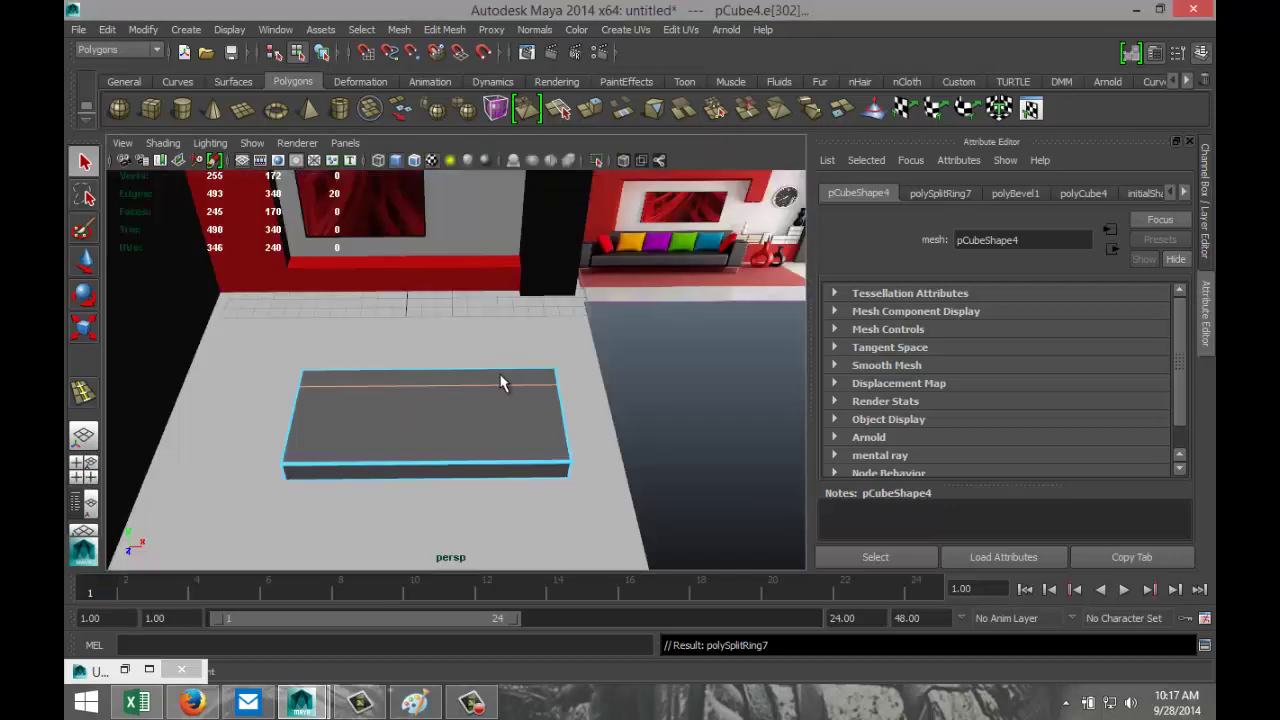
pyautogui.moveTo(500, 344); pyautogui.dragTo(496, 386, button='right')
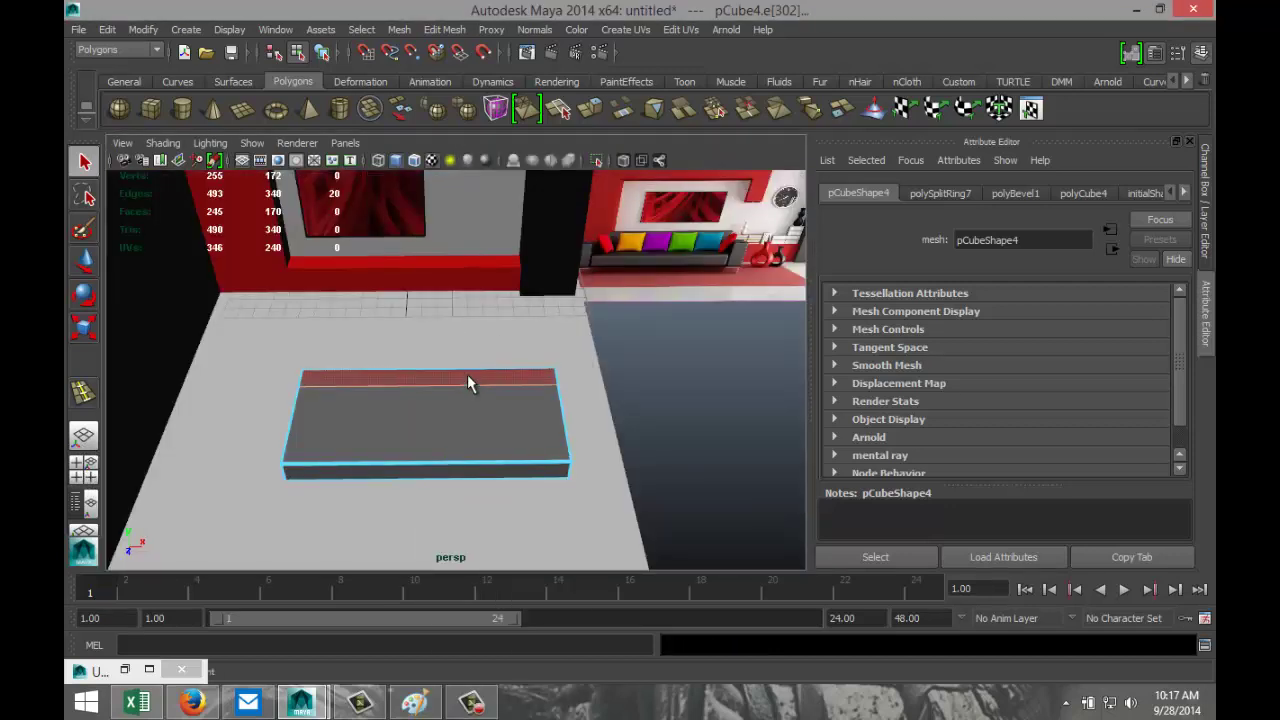
pyautogui.click(467, 374)
pyautogui.click(445, 30)
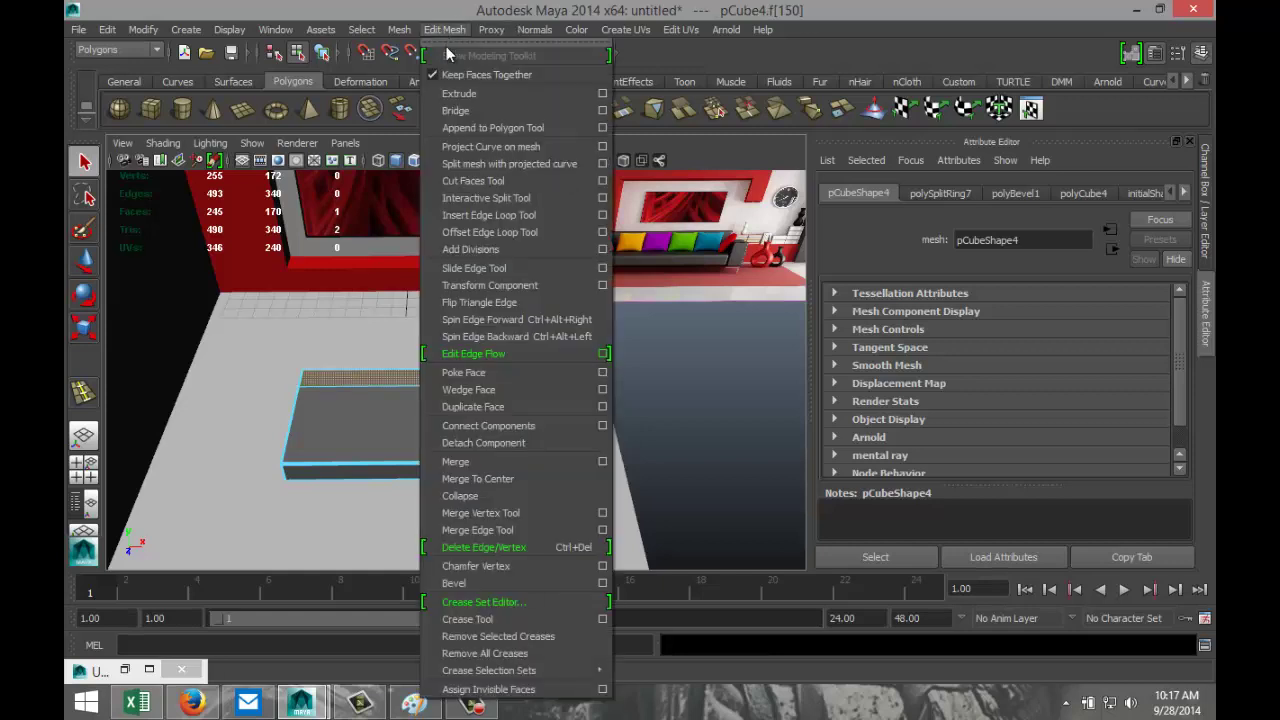
pyautogui.click(480, 98)
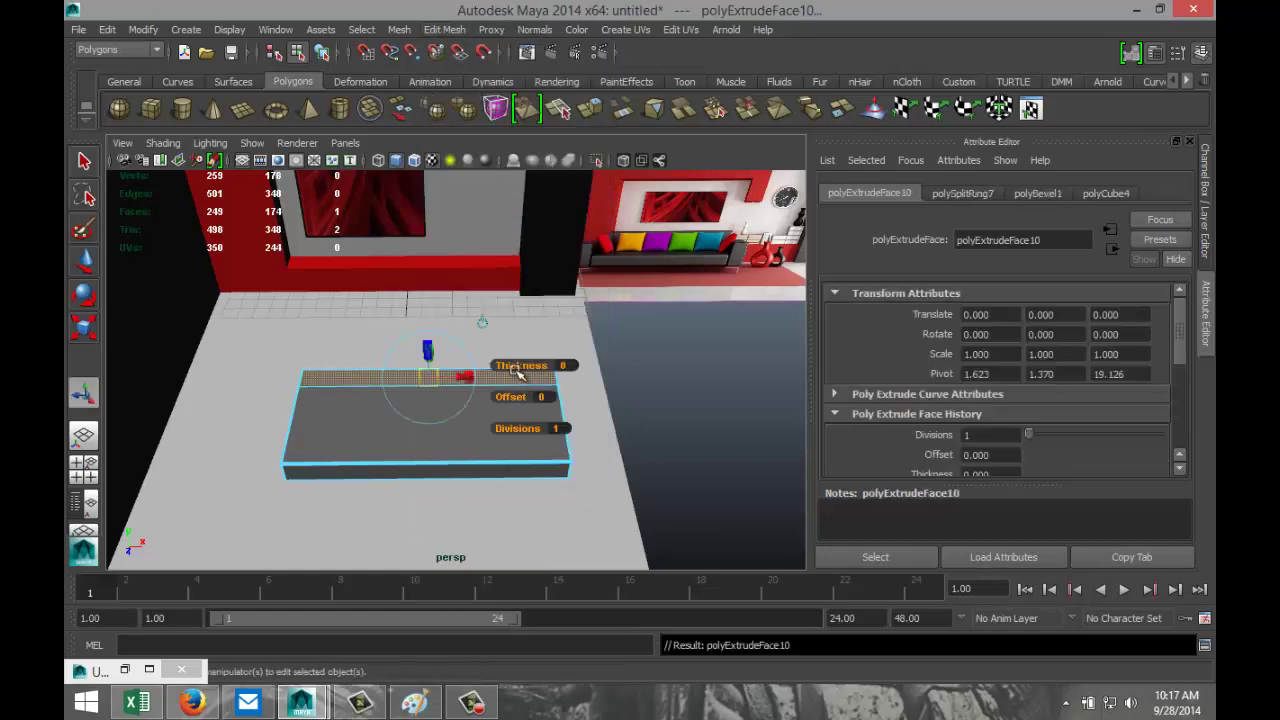
pyautogui.moveTo(428, 351); pyautogui.dragTo(425, 304)
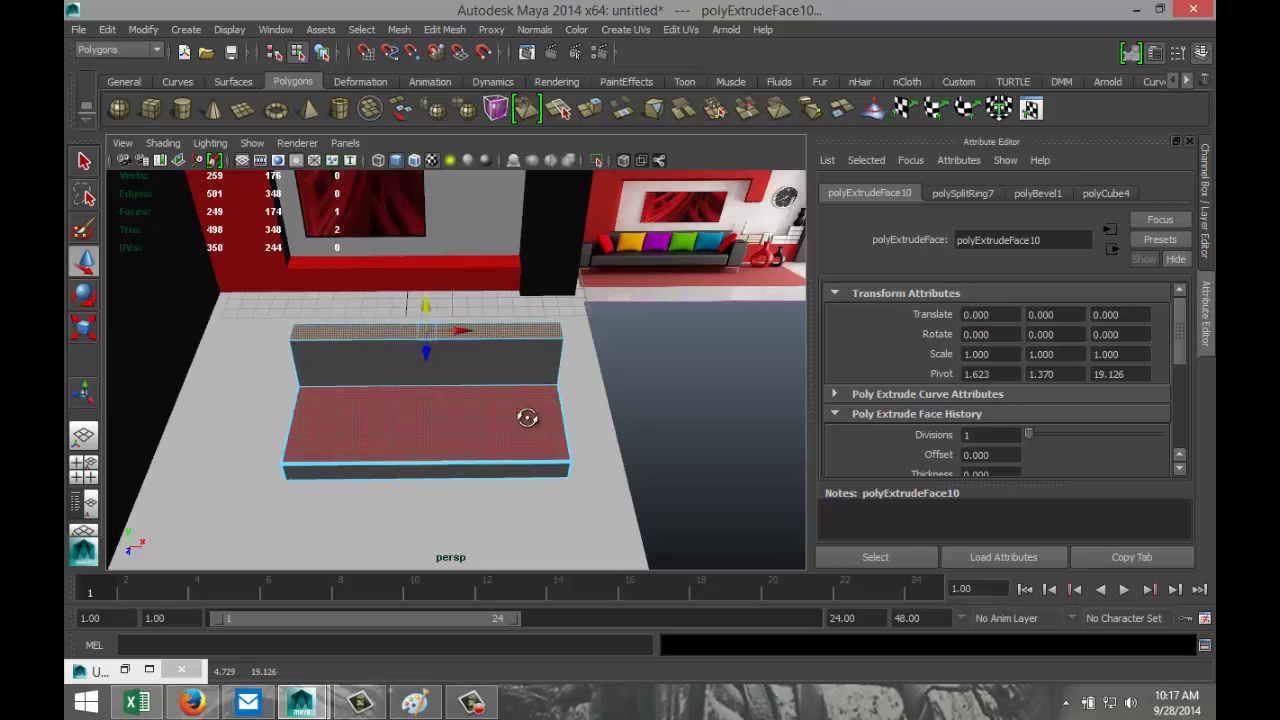
pyautogui.keyDown('alt'); pyautogui.moveTo(527, 417); pyautogui.dragTo(519, 358); pyautogui.keyUp('alt')
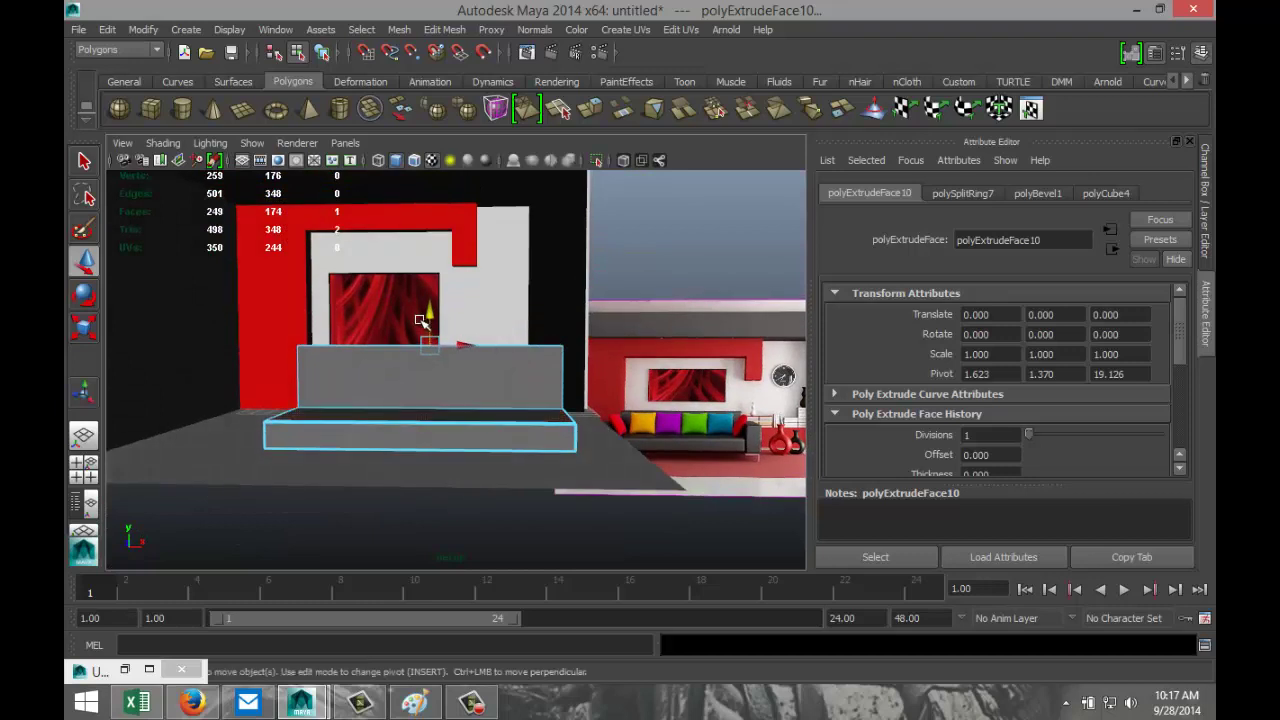
pyautogui.moveTo(426, 311); pyautogui.dragTo(617, 443)
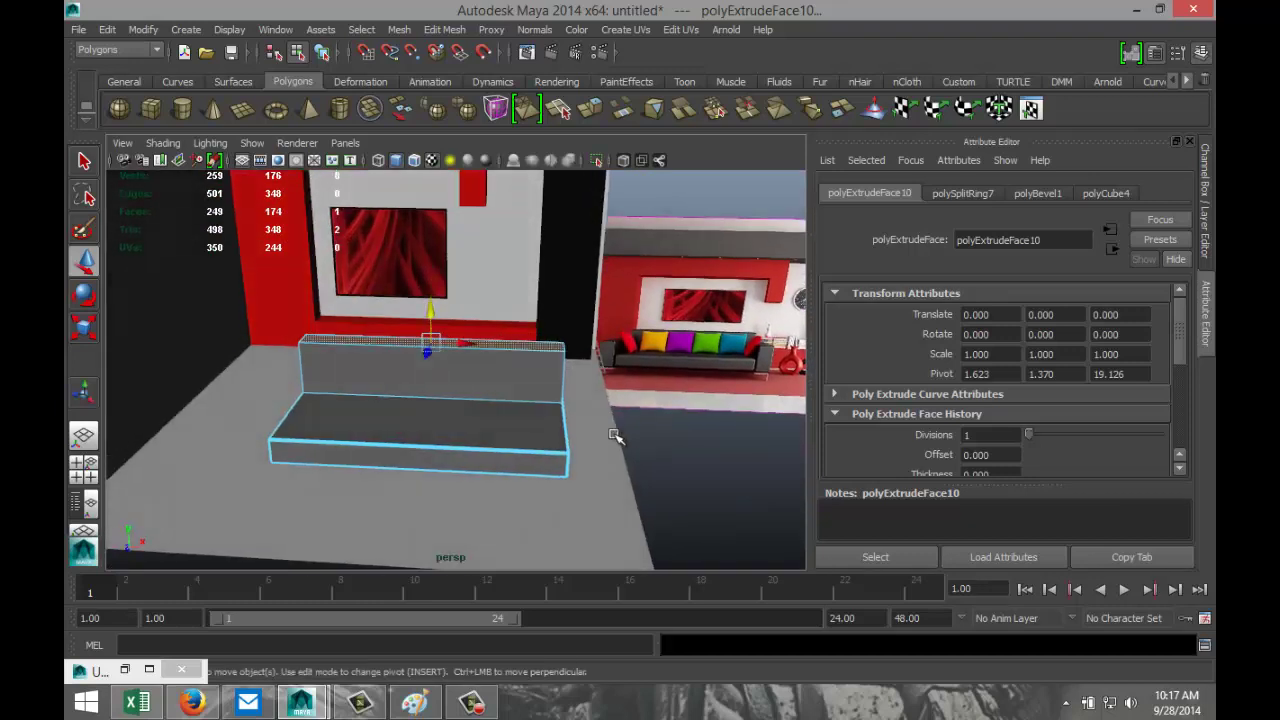
# Bevel the edges around the front face of the sofa backrest with 3 segments and an offset of 1.000
pyautogui.click(618, 455)
pyautogui.scroll(2, 483, 374)
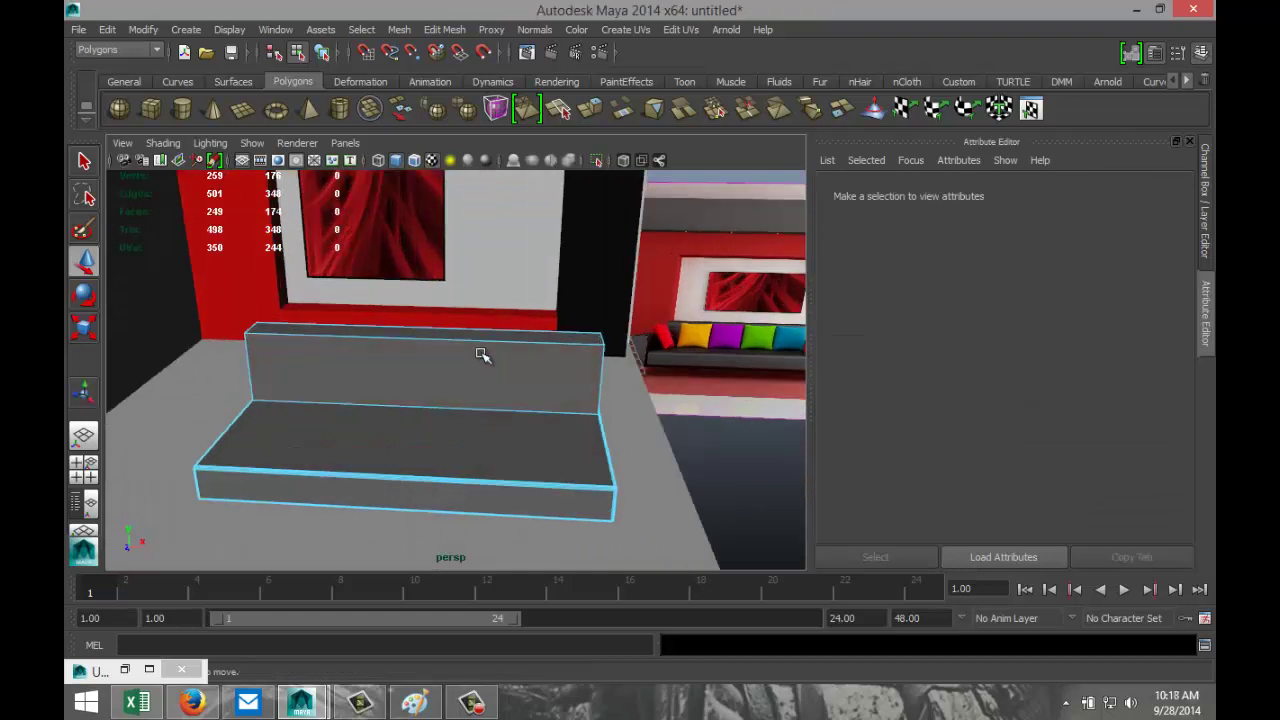
pyautogui.moveTo(478, 342); pyautogui.dragTo(479, 300, button='right')
pyautogui.click(487, 341)
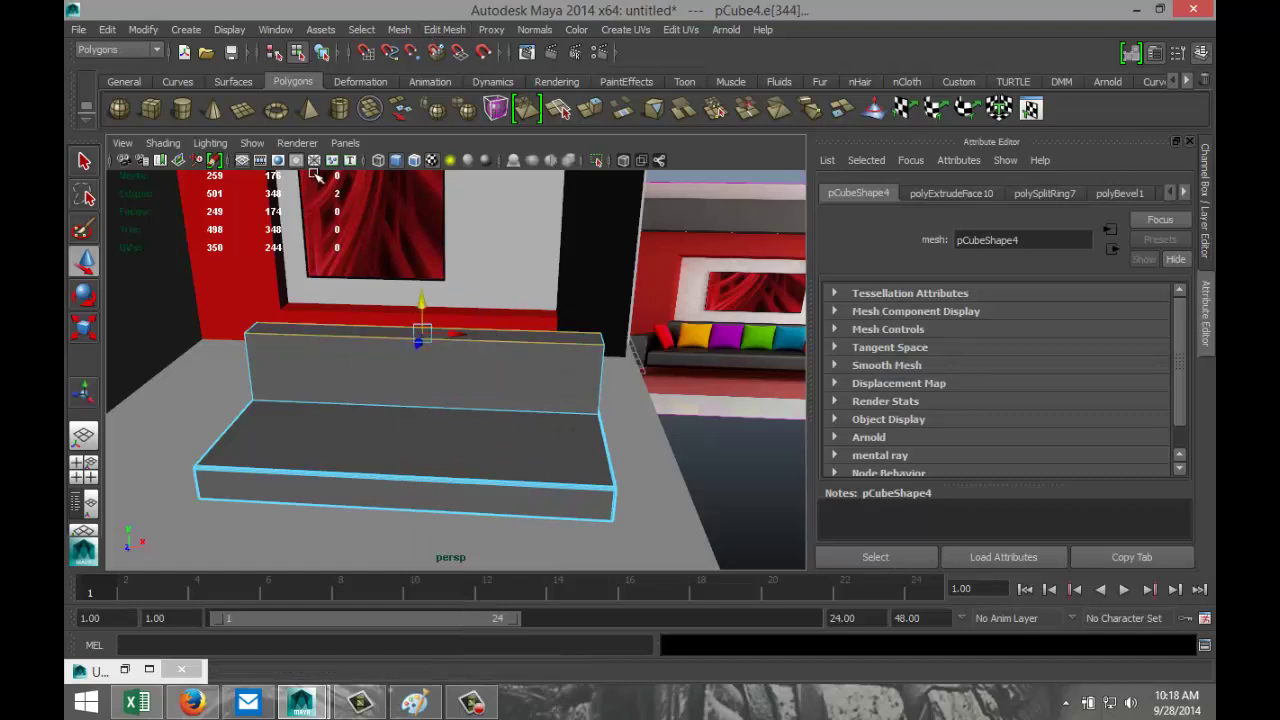
pyautogui.keyDown('shift'); pyautogui.click(251, 368); pyautogui.keyUp('shift')
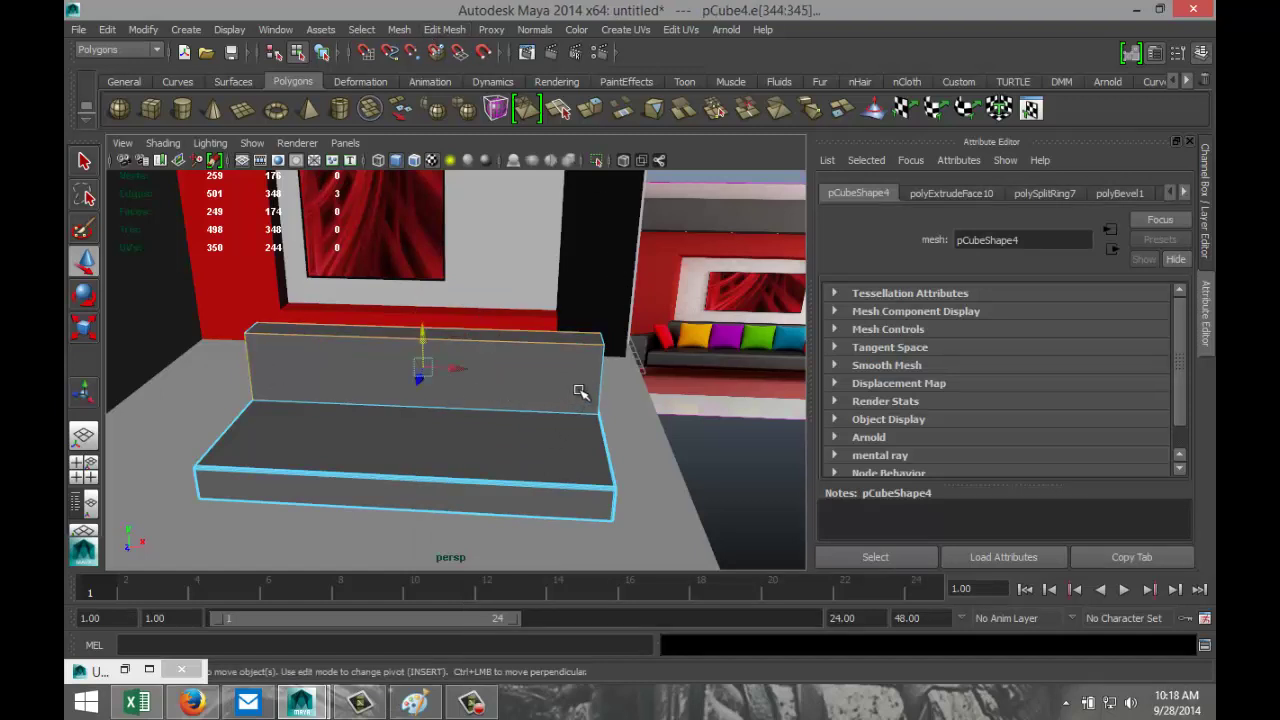
pyautogui.keyDown('shift'); pyautogui.click(601, 372); pyautogui.keyUp('shift')
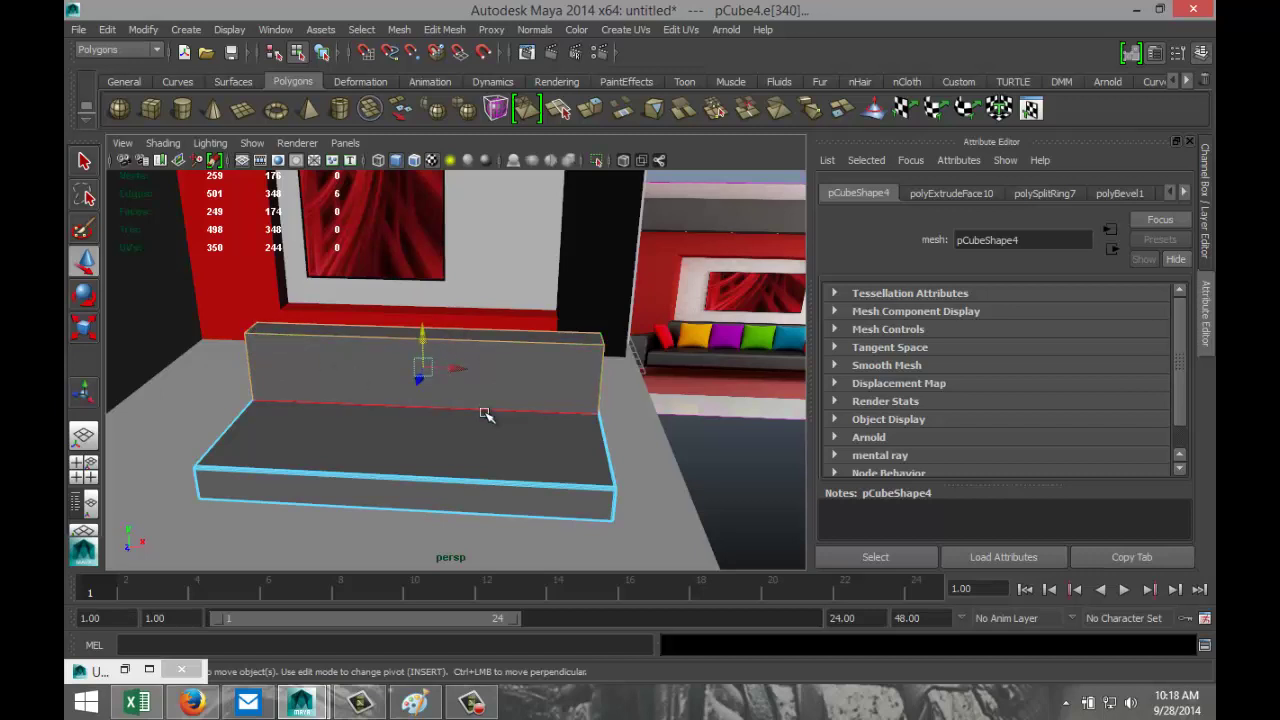
pyautogui.keyDown('shift'); pyautogui.click(518, 411); pyautogui.keyUp('shift')
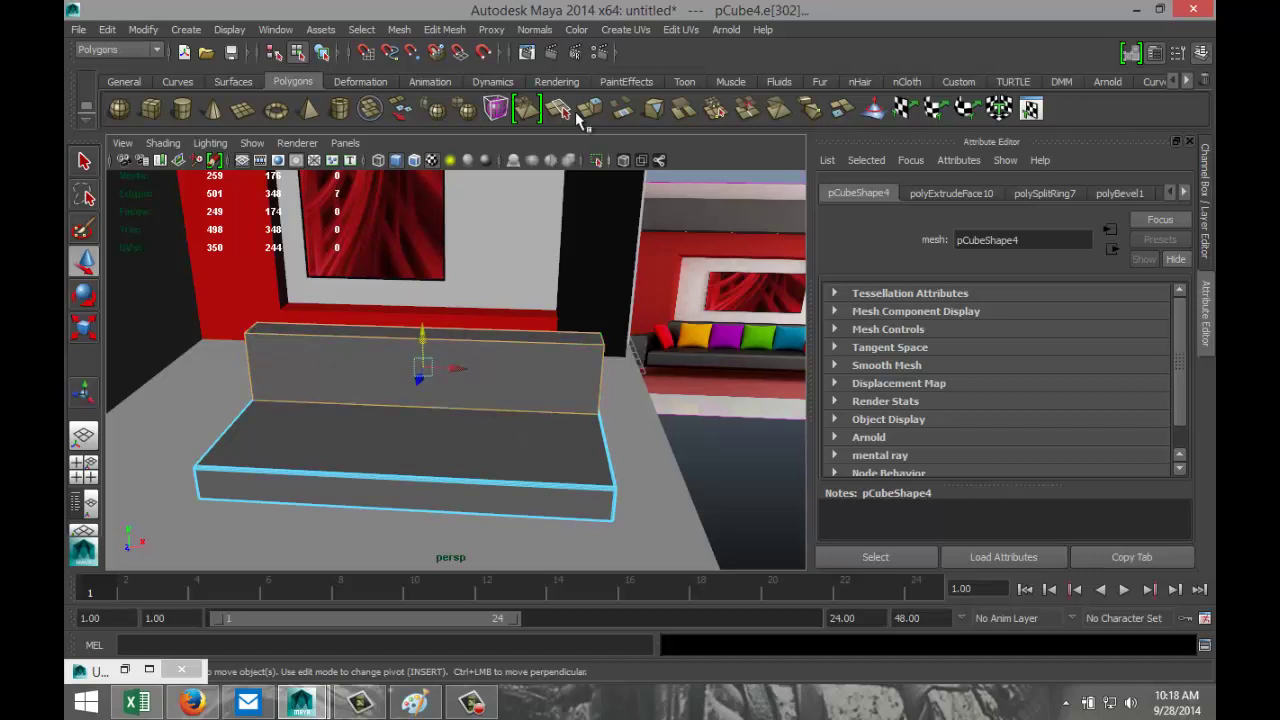
pyautogui.click(444, 29)
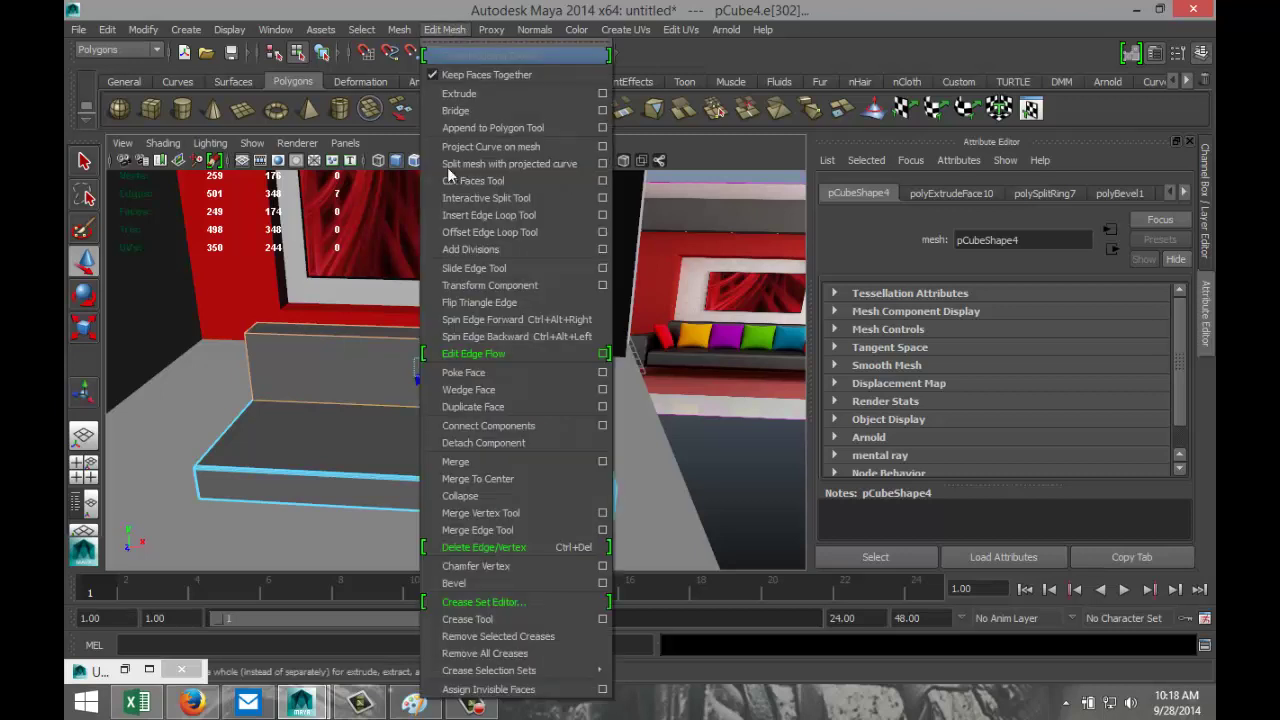
pyautogui.click(523, 579)
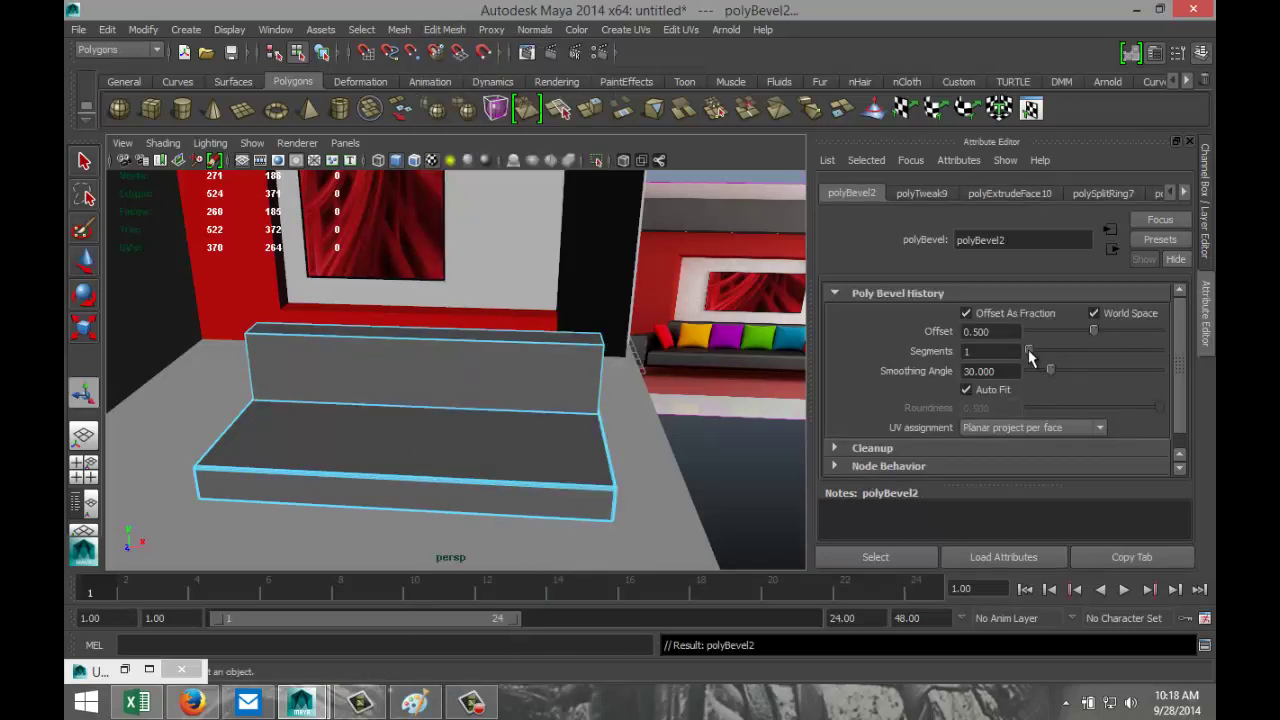
pyautogui.moveTo(1035, 351); pyautogui.dragTo(1185, 338)
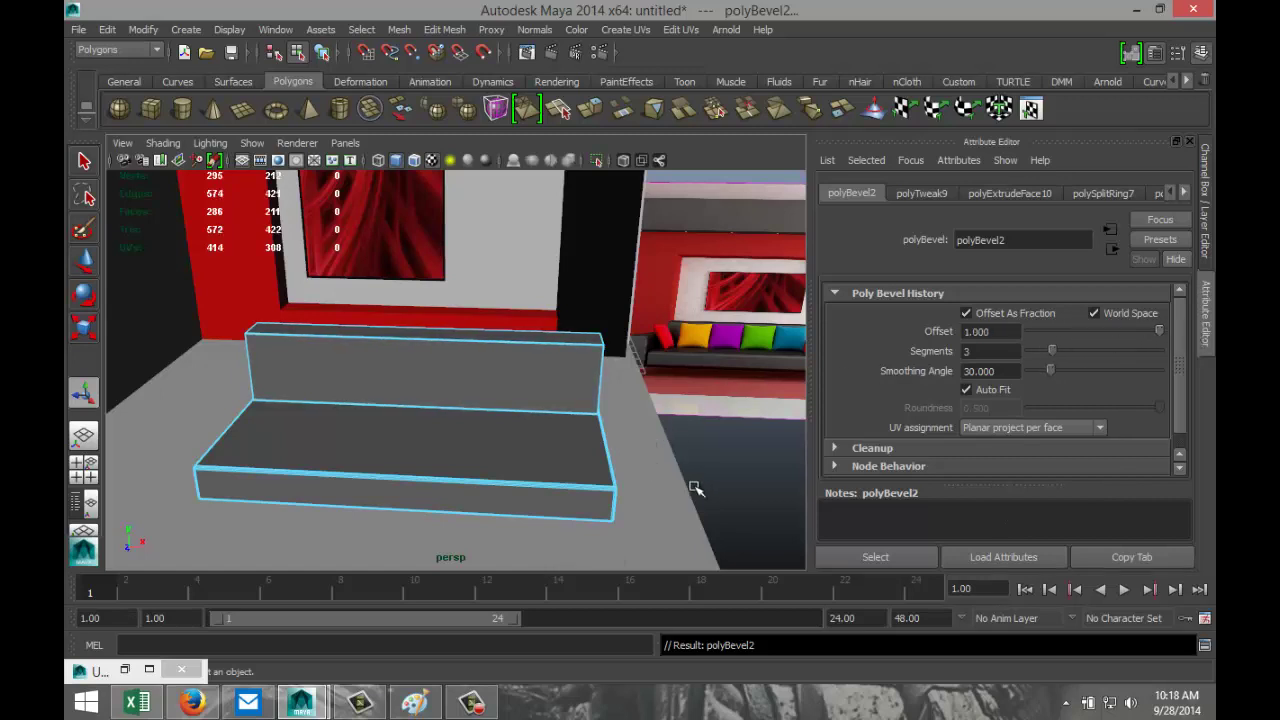
pyautogui.click(735, 473)
pyautogui.scroll(-3, 638, 465)
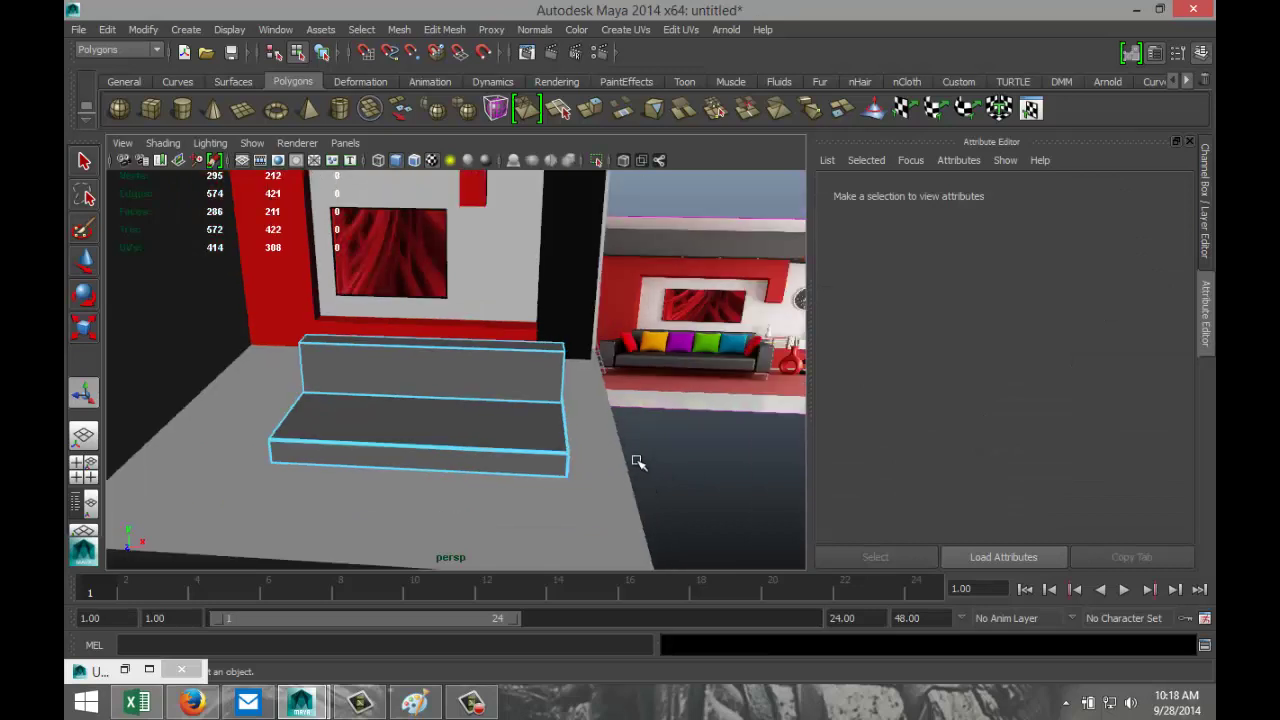
# Create a long, narrow polygon cube on the floor beside the sofa's left end as an armrest
pyautogui.keyDown('alt'); pyautogui.moveTo(574, 474); pyautogui.dragTo(612, 468); pyautogui.keyUp('alt')
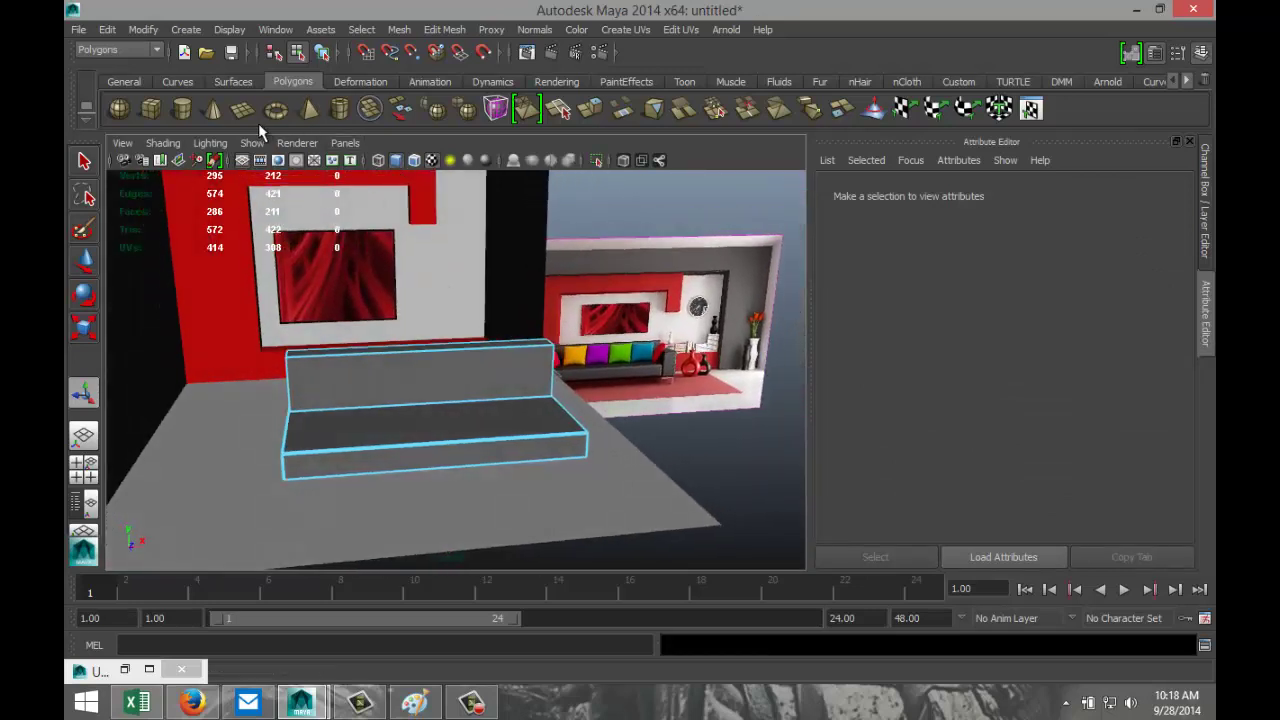
pyautogui.click(150, 109)
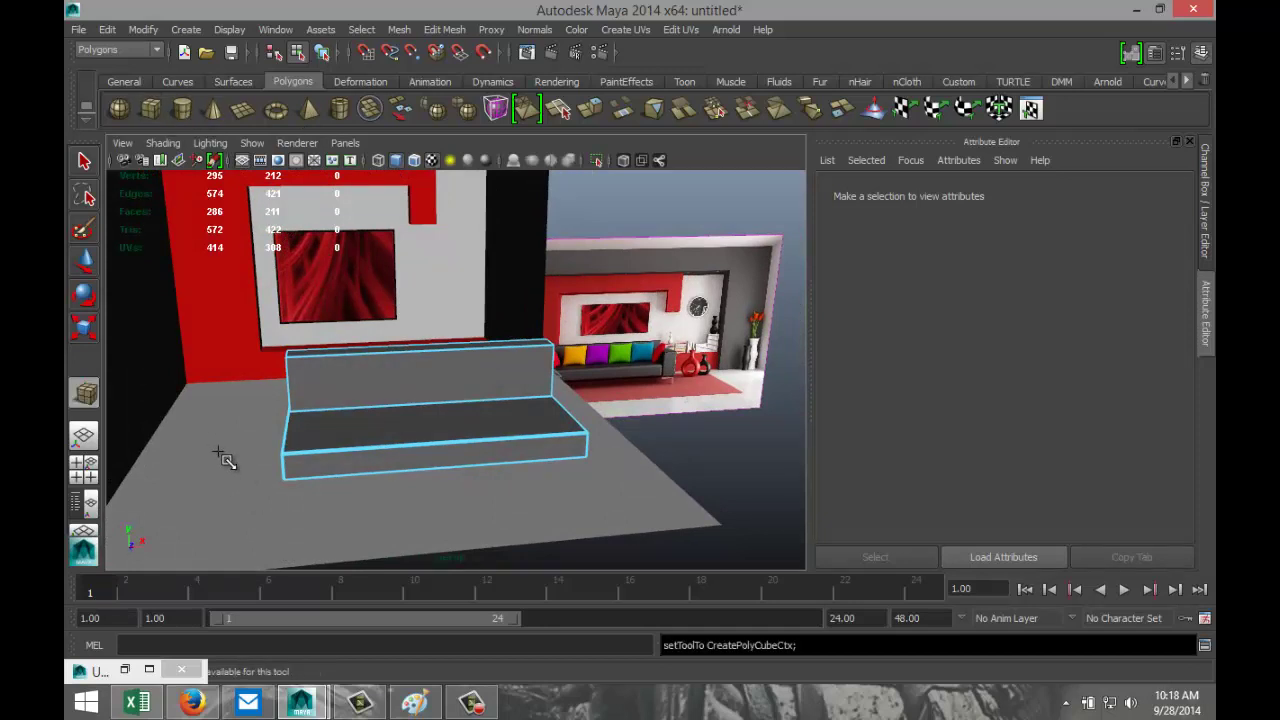
pyautogui.moveTo(220, 455)
pyautogui.mouseDown()
pyautogui.moveTo(249, 515)
pyautogui.moveTo(229, 427)
pyautogui.moveTo(214, 437)
pyautogui.mouseUp()
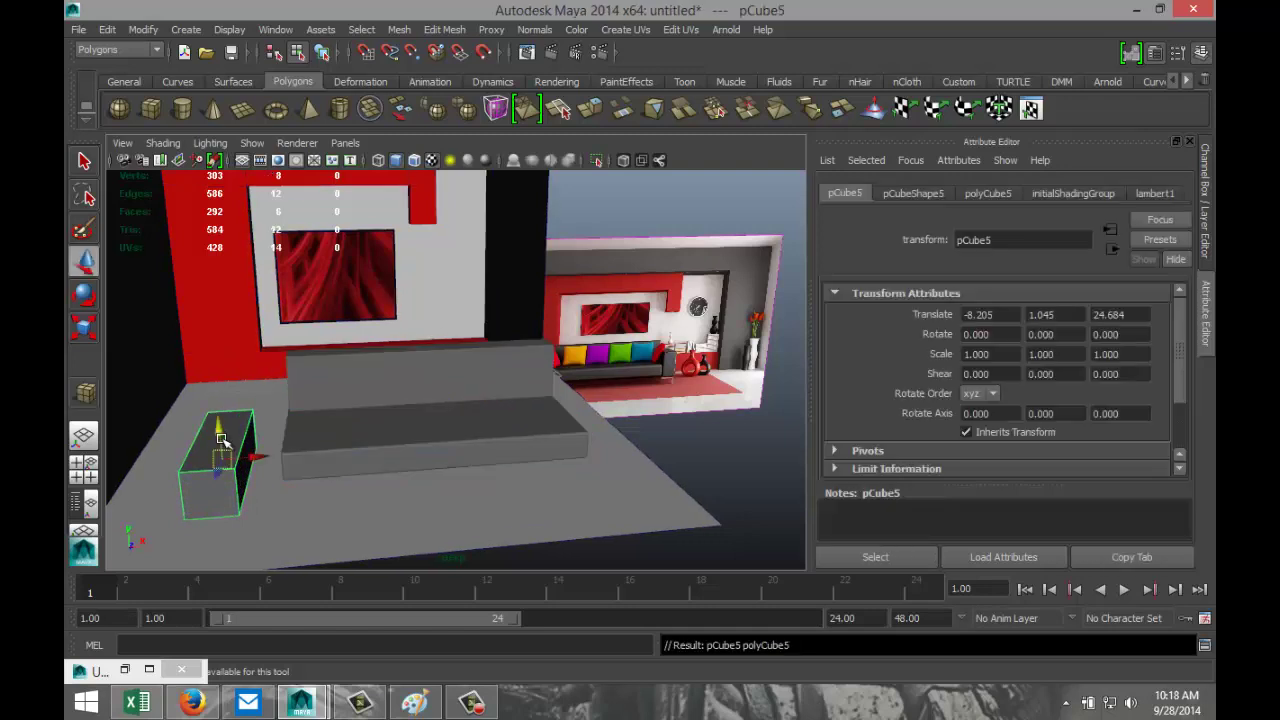
# Bevel all edges of the armrest cube with 3 segments and an offset of 0.083
pyautogui.moveTo(203, 470); pyautogui.dragTo(205, 322, button='right')
pyautogui.moveTo(215, 400); pyautogui.dragTo(326, 591)
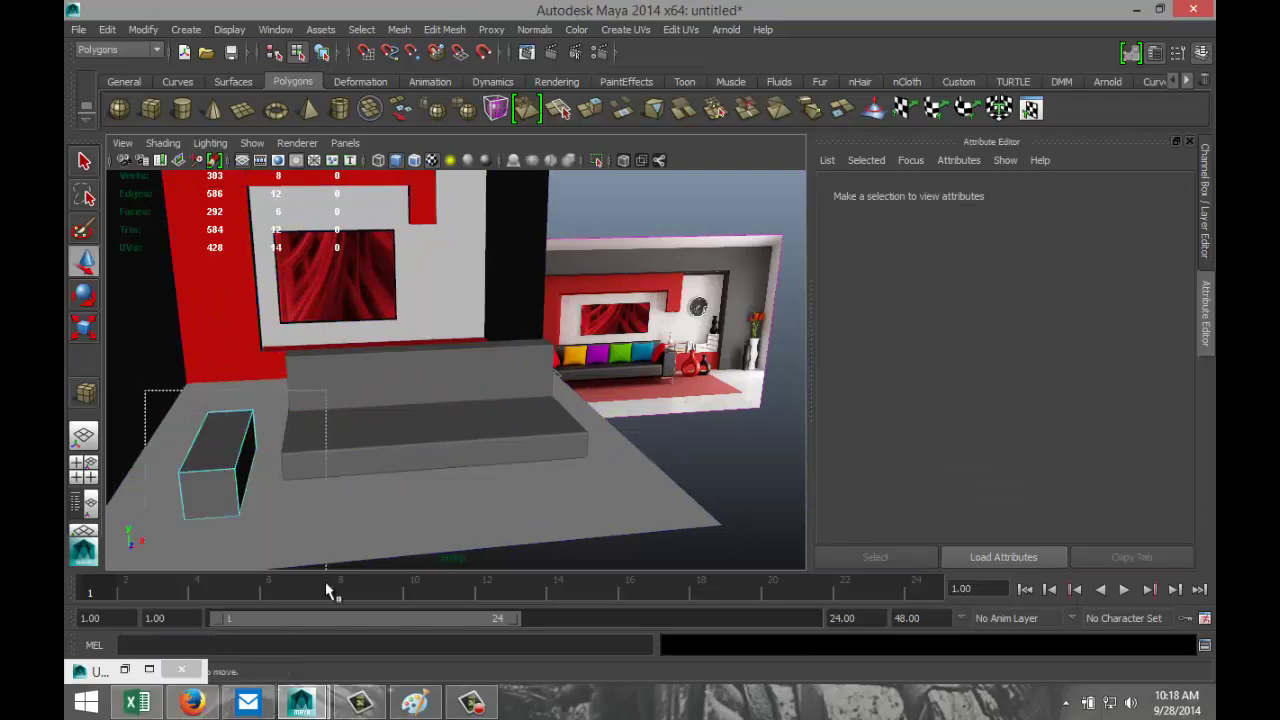
pyautogui.click(443, 30)
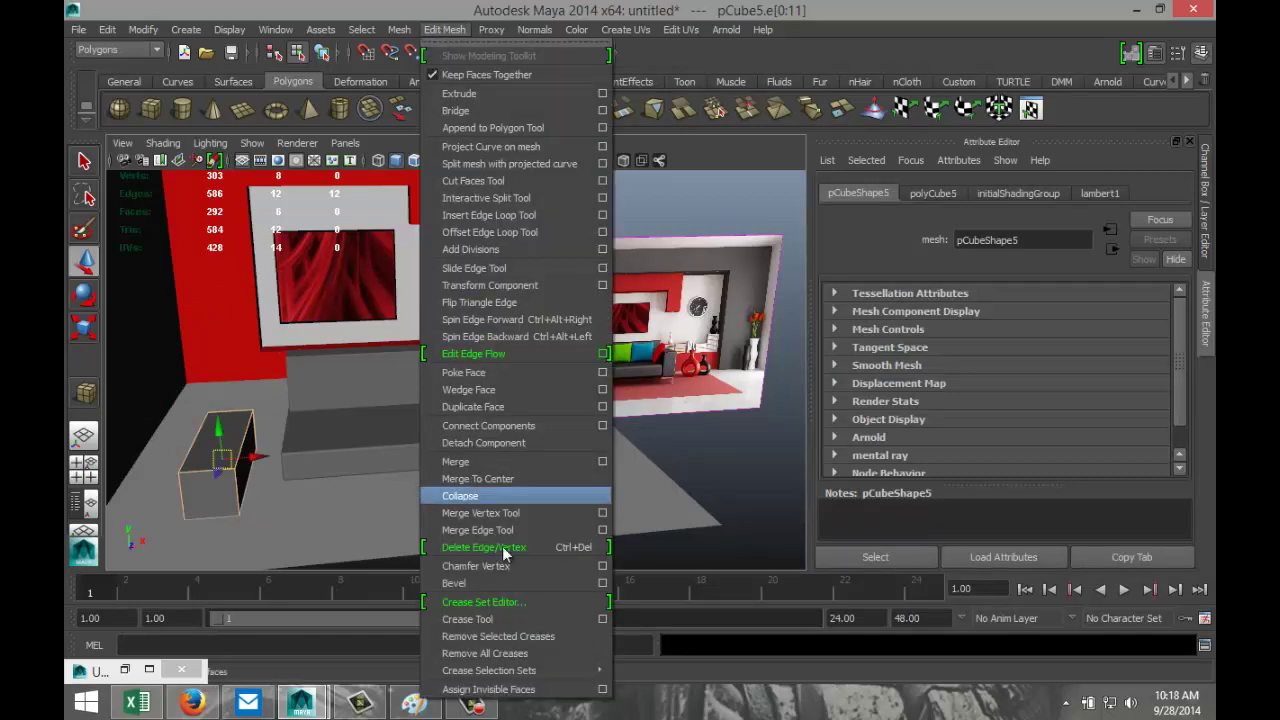
pyautogui.click(507, 583)
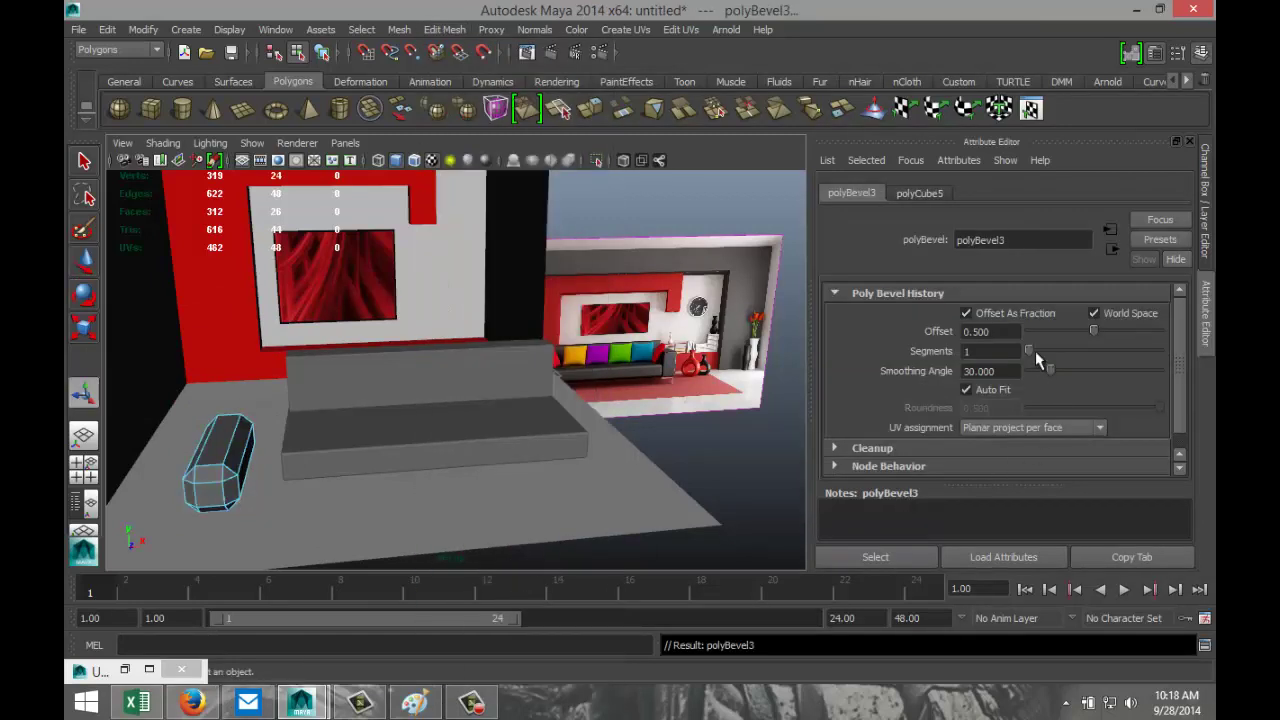
pyautogui.moveTo(1028, 352)
pyautogui.mouseDown()
pyautogui.moveTo(1051, 356)
pyautogui.moveTo(1066, 334)
pyautogui.moveTo(1042, 331)
pyautogui.mouseUp()
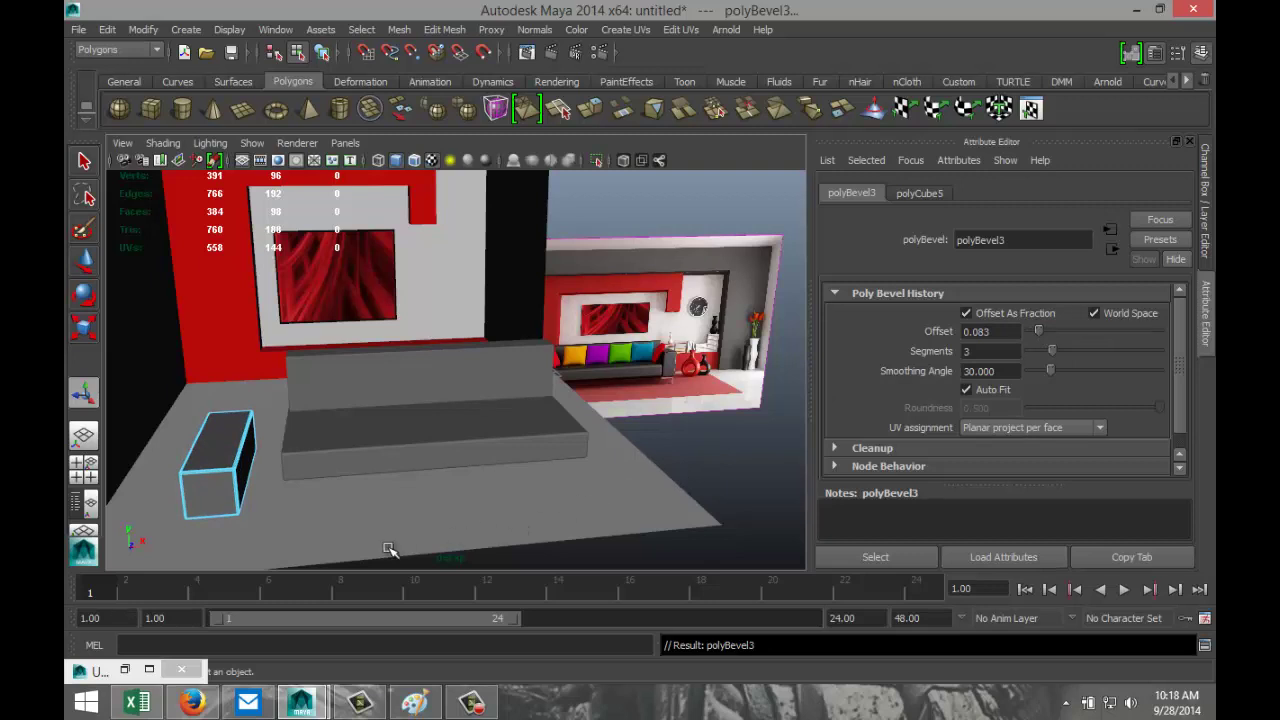
# Narrow the armrest by scaling it to about 0.707 along X
pyautogui.moveTo(220, 483); pyautogui.dragTo(291, 323, button='right')
pyautogui.click(232, 465)
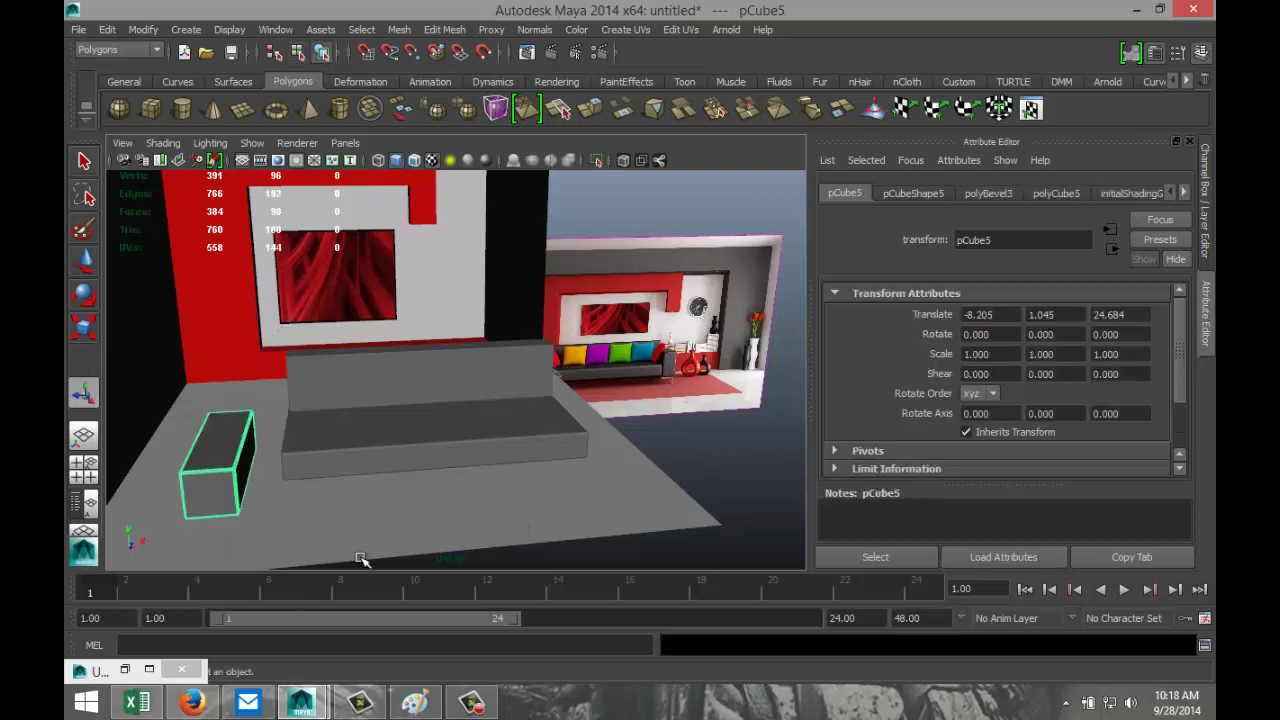
pyautogui.press('r')
pyautogui.moveTo(262, 458); pyautogui.dragTo(252, 460)
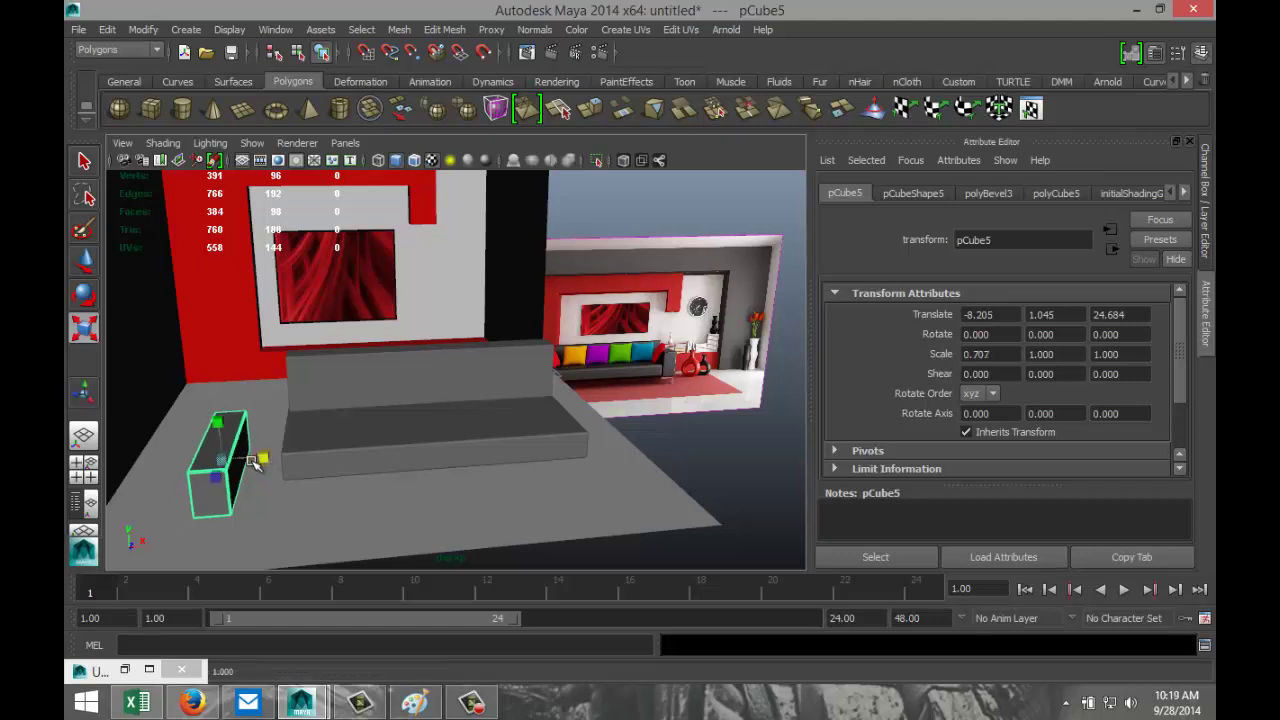
# Move the armrest against the sofa's left end in the top view, to about X -6.434 and Z 21.806
pyautogui.click(83, 463)
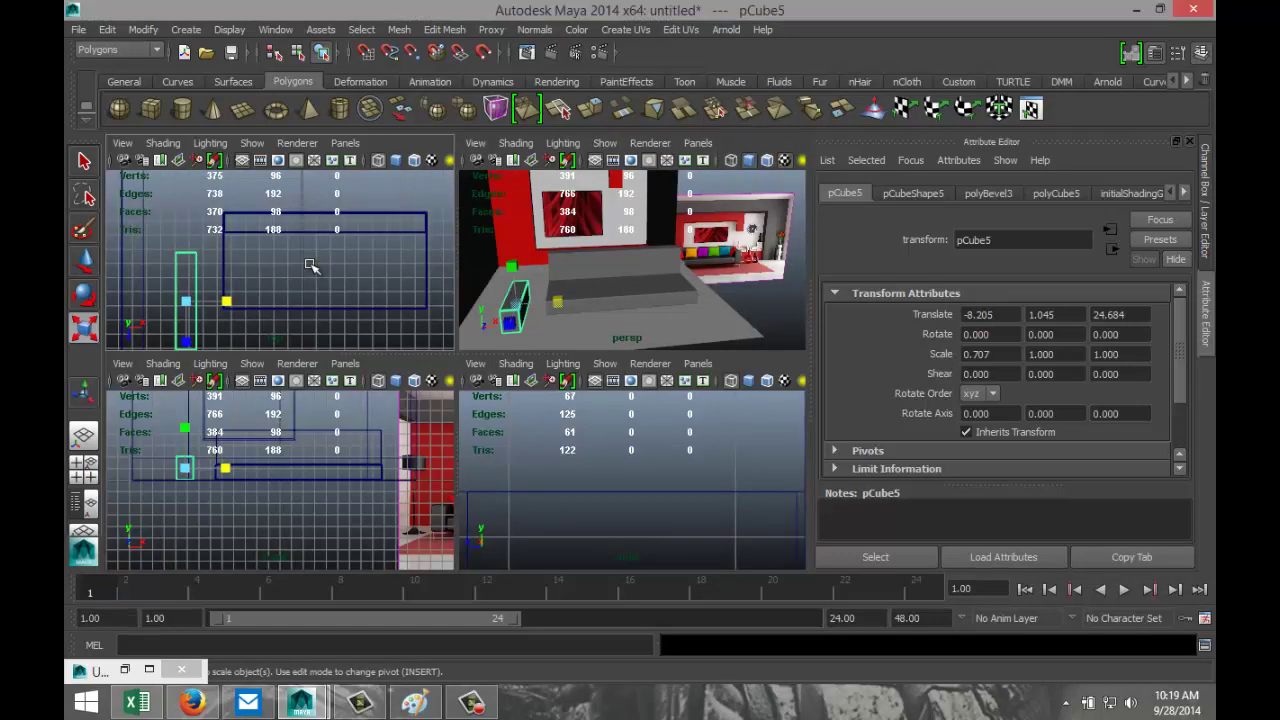
pyautogui.press('space')
pyautogui.press('w')
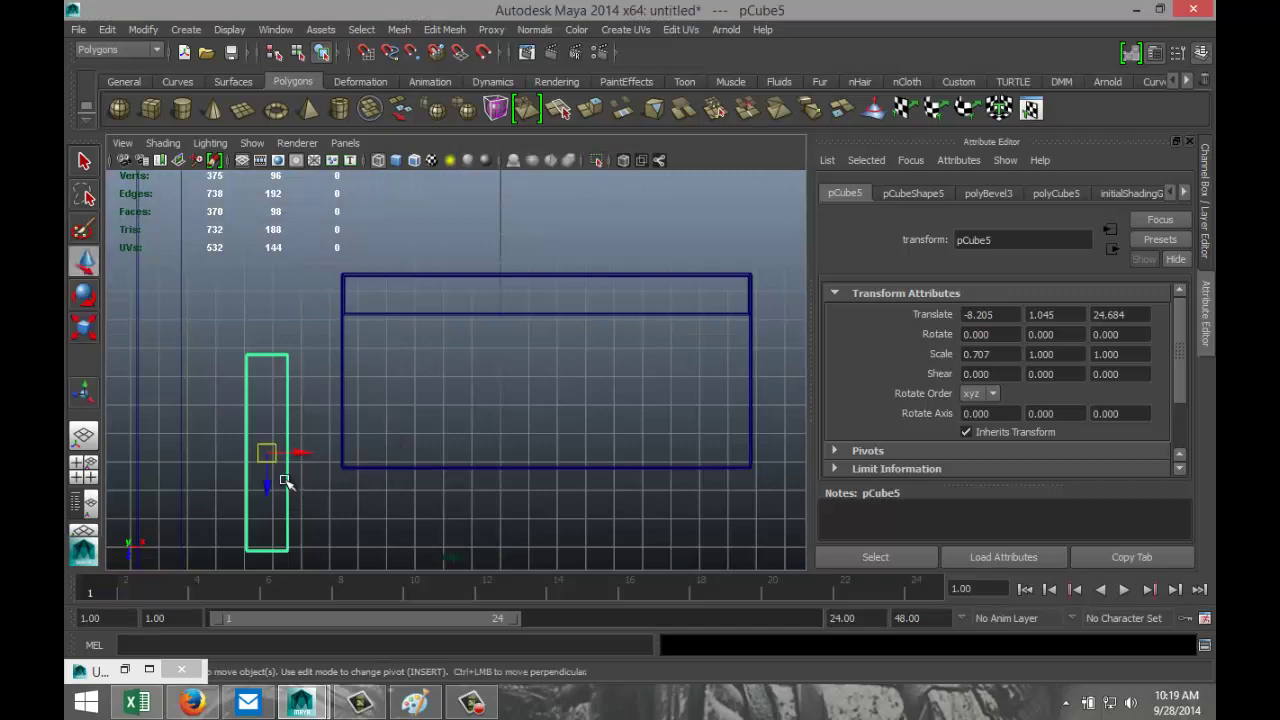
pyautogui.moveTo(267, 455); pyautogui.dragTo(318, 374)
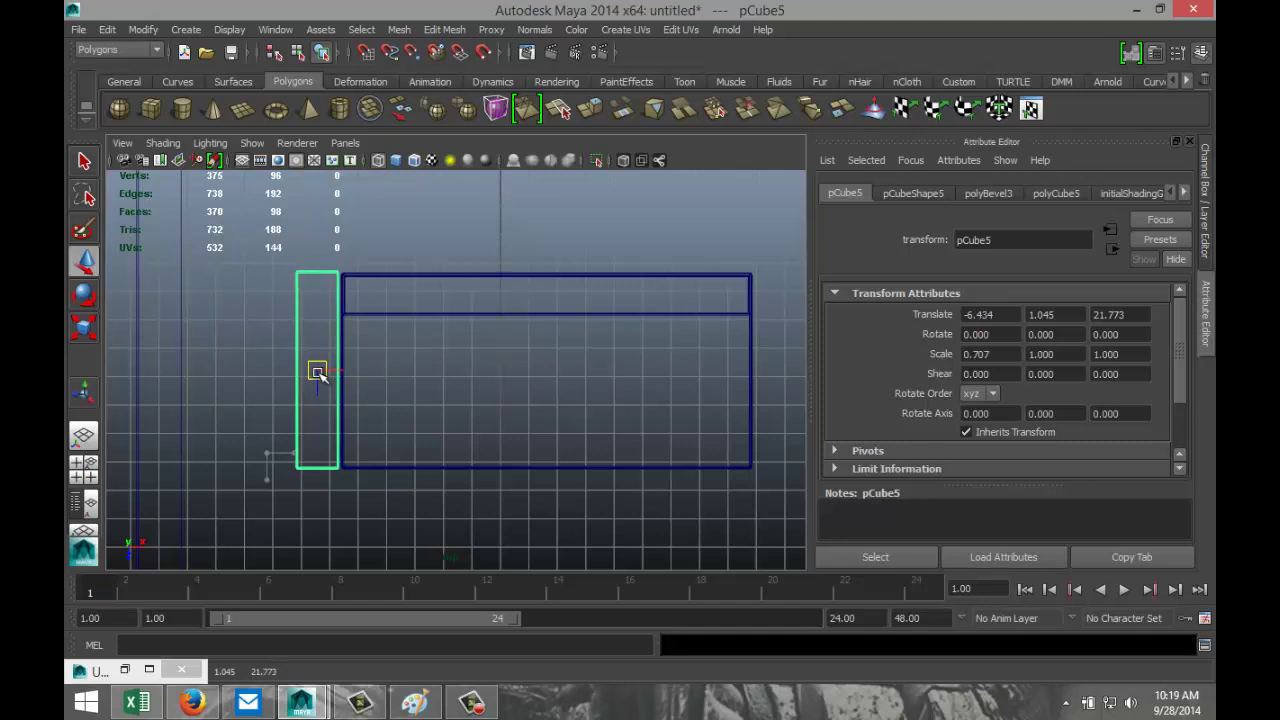
pyautogui.moveTo(318, 374); pyautogui.dragTo(319, 376)
pyautogui.scroll(3, 377, 457)
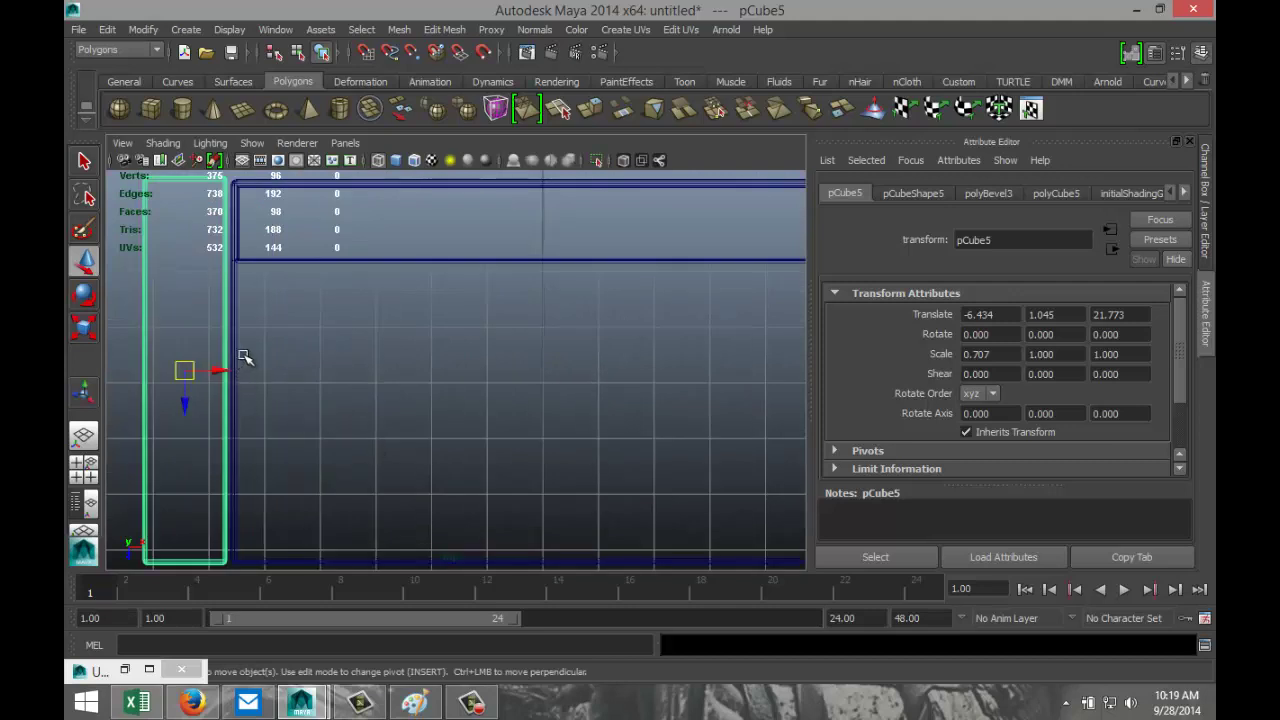
pyautogui.moveTo(183, 392); pyautogui.dragTo(183, 394)
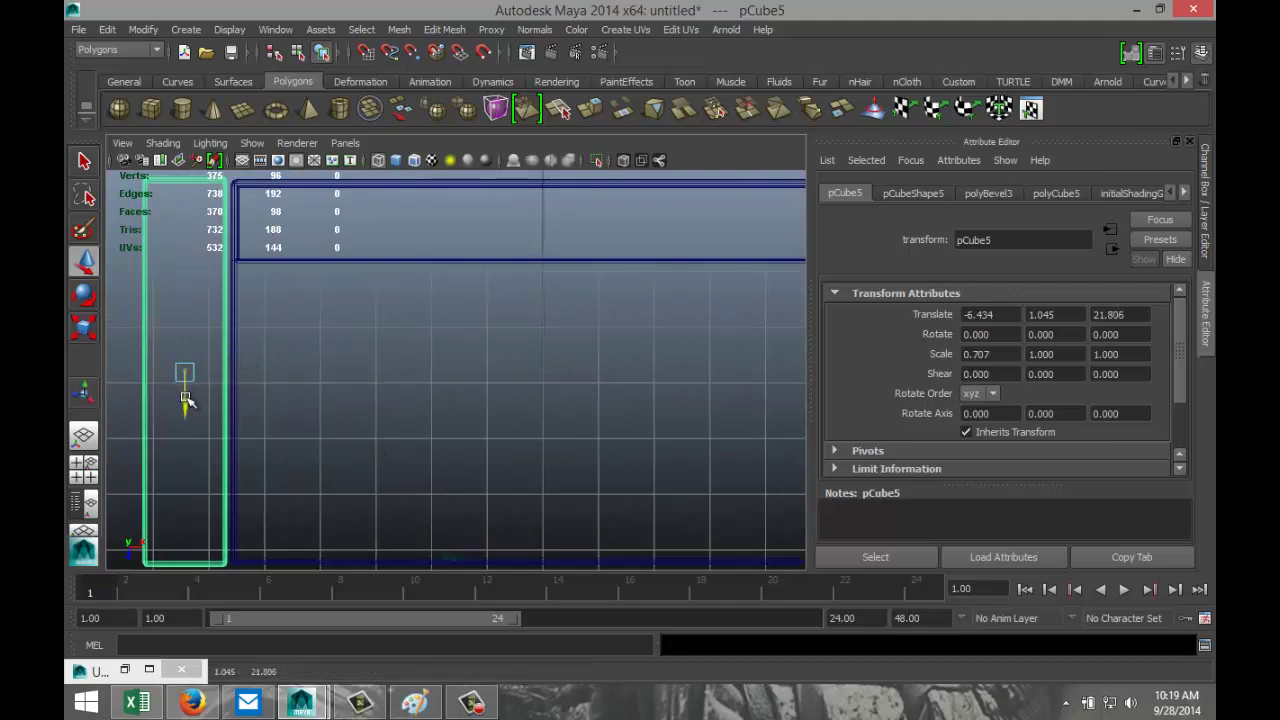
pyautogui.scroll(-3, 374, 443)
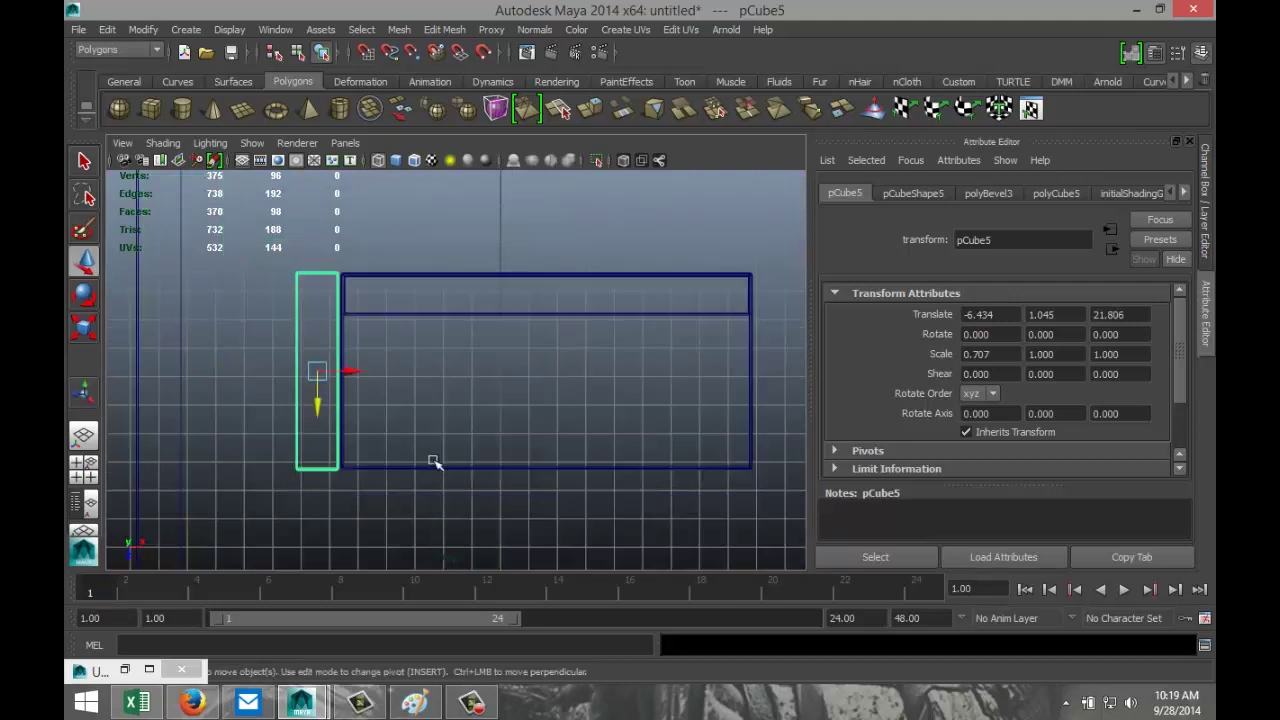
# Duplicate the armrest and move the copy along X to about 9.628, against the sofa's right end
pyautogui.hotkey('ctrl', 'd')
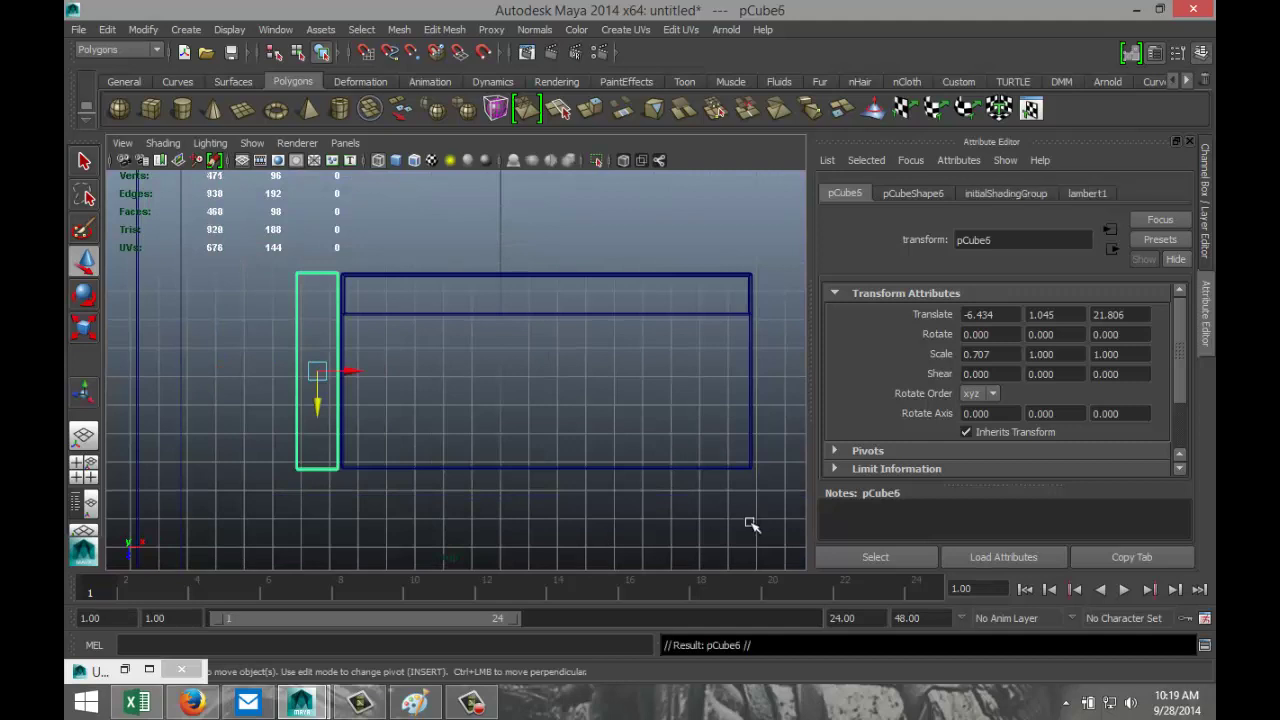
pyautogui.moveTo(354, 371); pyautogui.dragTo(810, 408)
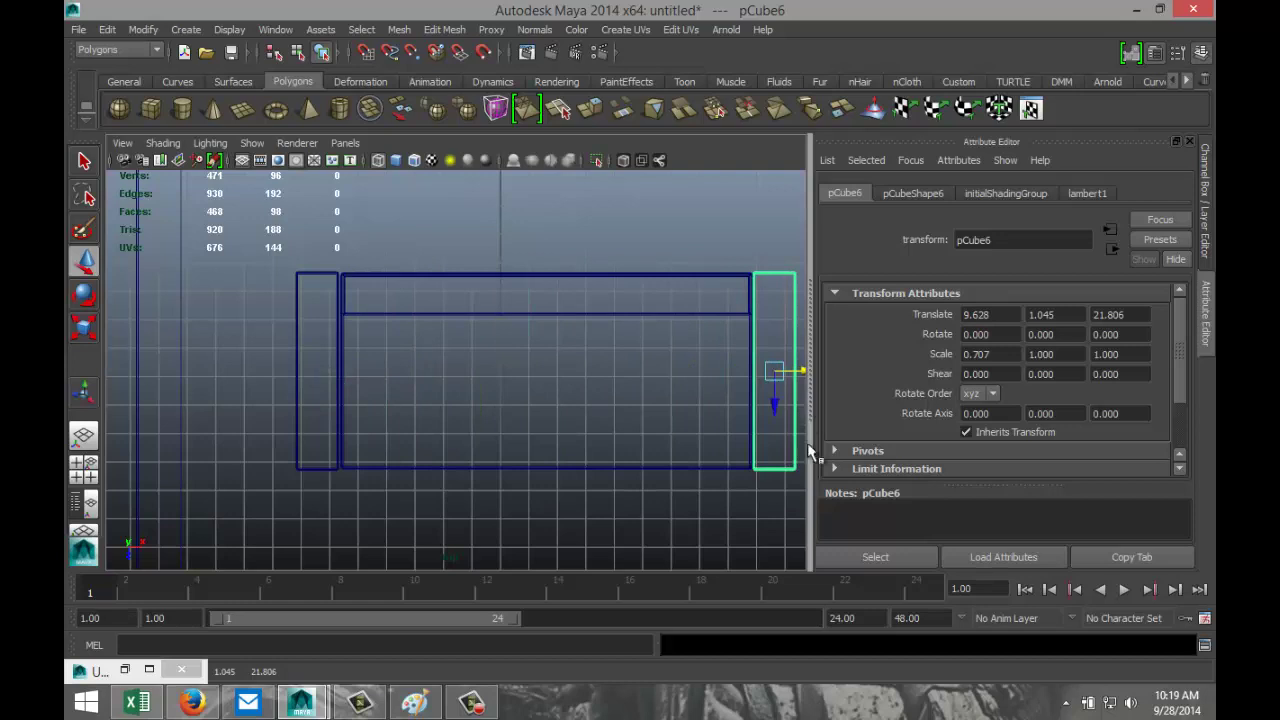
pyautogui.keyDown('alt'); pyautogui.moveTo(706, 482); pyautogui.dragTo(640, 463, button='middle'); pyautogui.keyUp('alt')
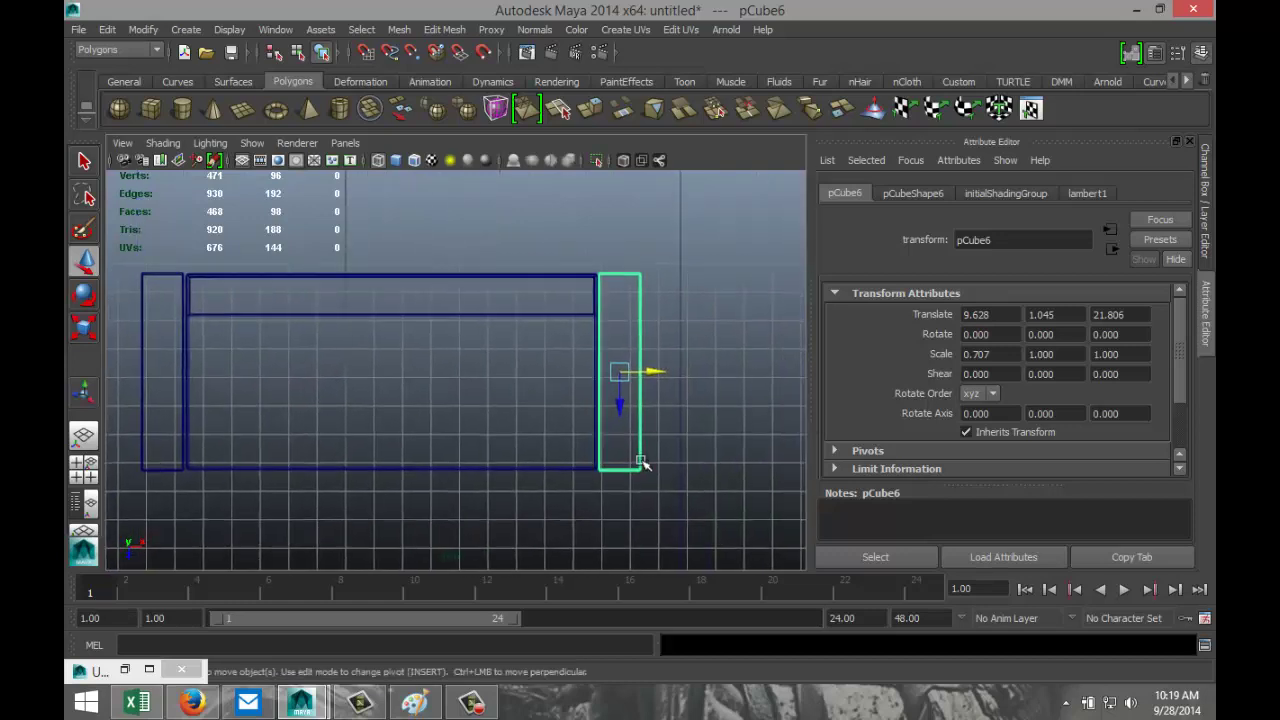
pyautogui.scroll(3, 648, 452)
pyautogui.scroll(-5, 676, 441)
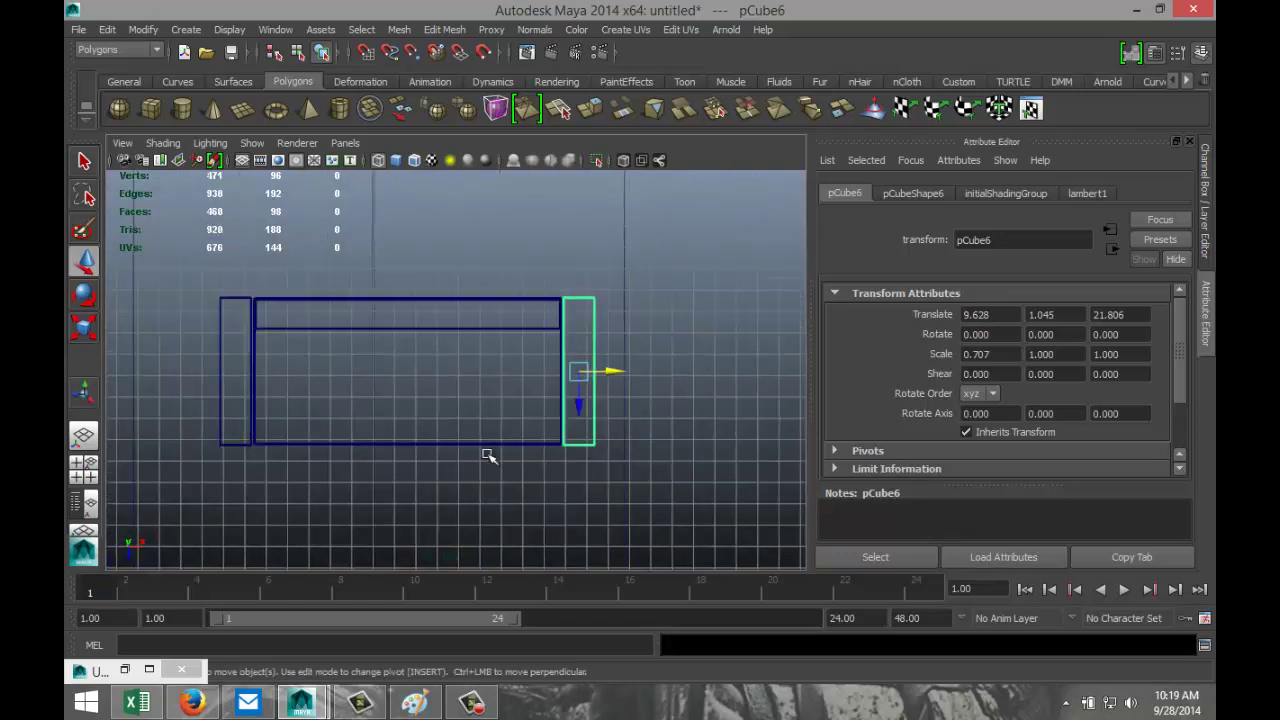
# Move the right armrest's pivot straight down to the armrest's base, at about Y -0.062
pyautogui.click(84, 476)
pyautogui.press('space')
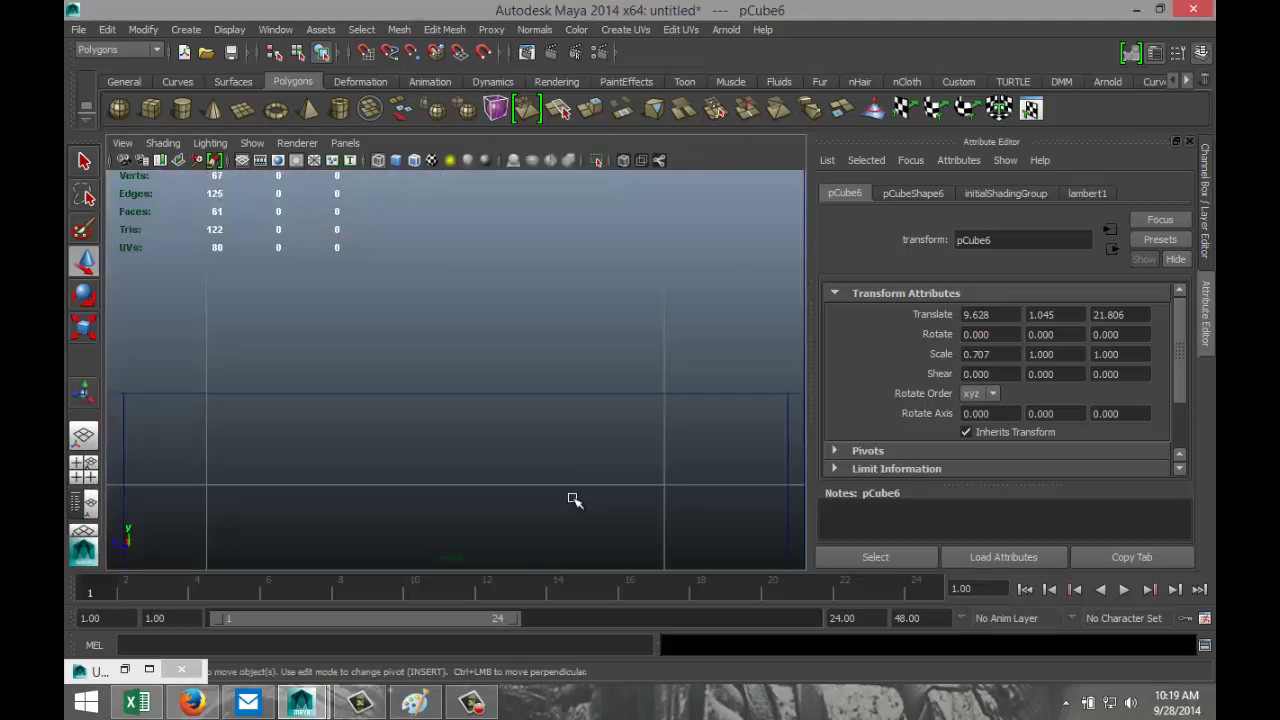
pyautogui.scroll(-5, 546, 491)
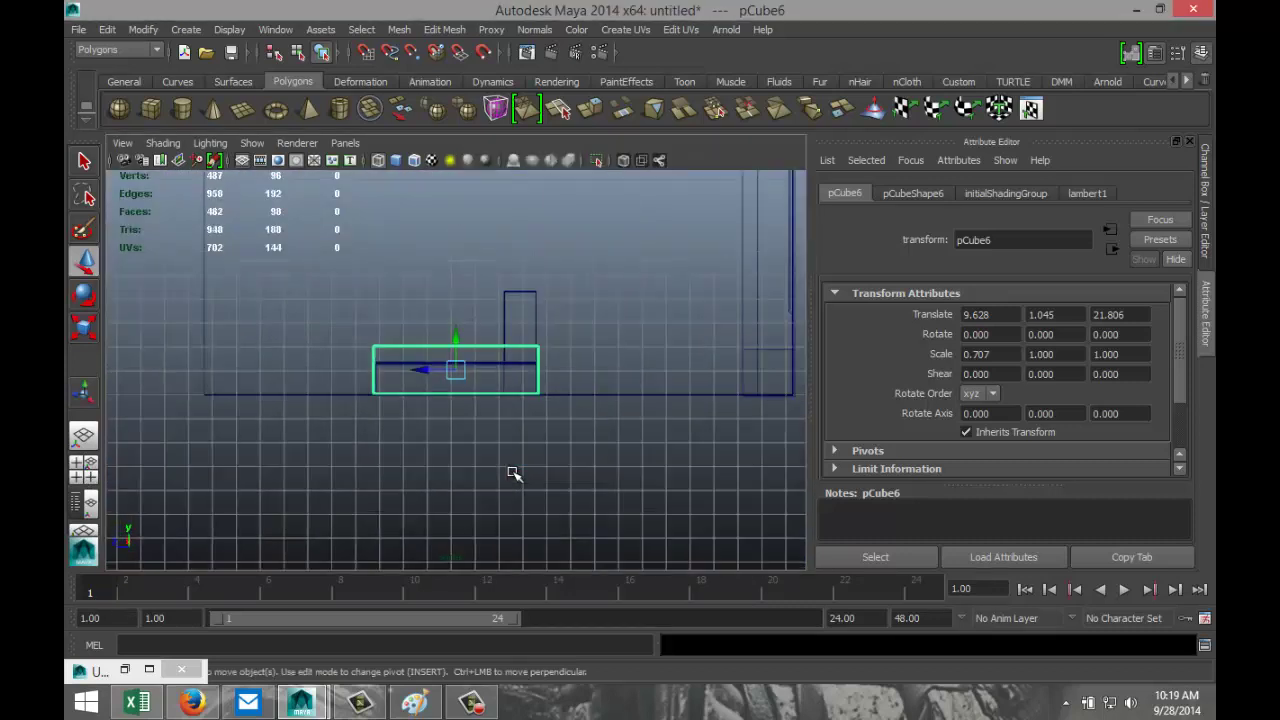
pyautogui.click(84, 470)
pyautogui.press('space')
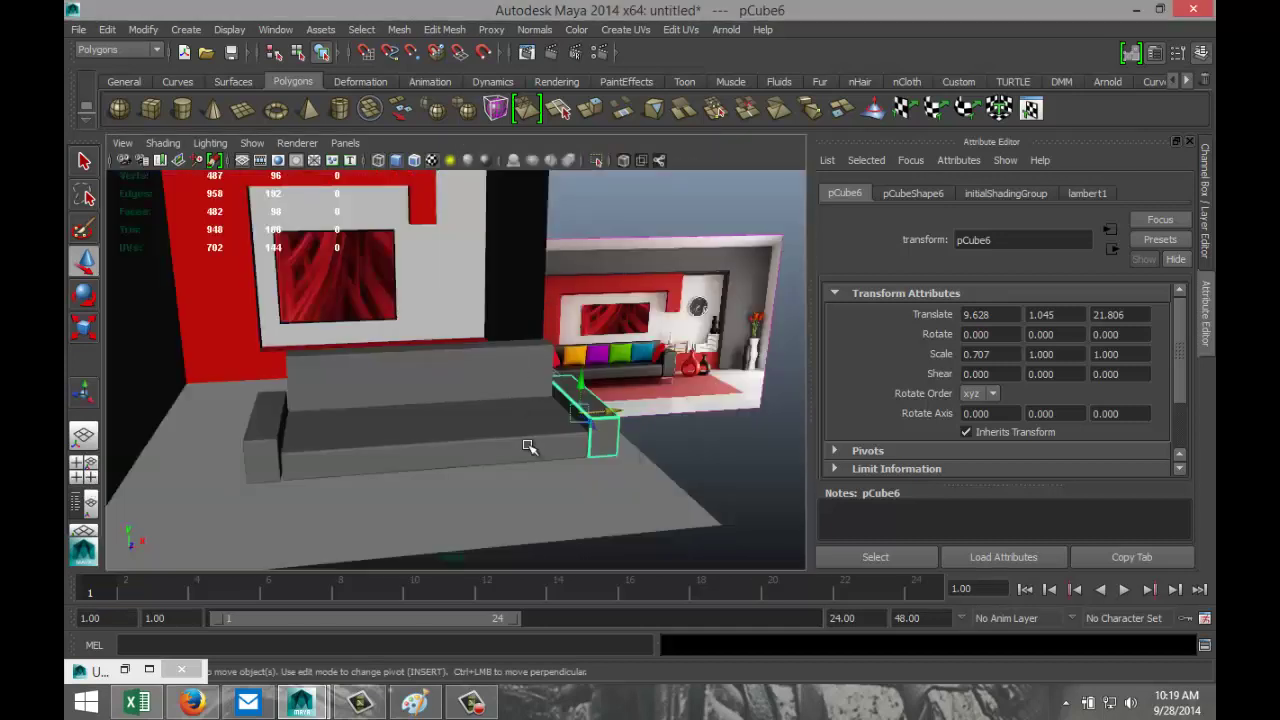
pyautogui.keyDown('alt'); pyautogui.moveTo(628, 483); pyautogui.dragTo(437, 449); pyautogui.keyUp('alt')
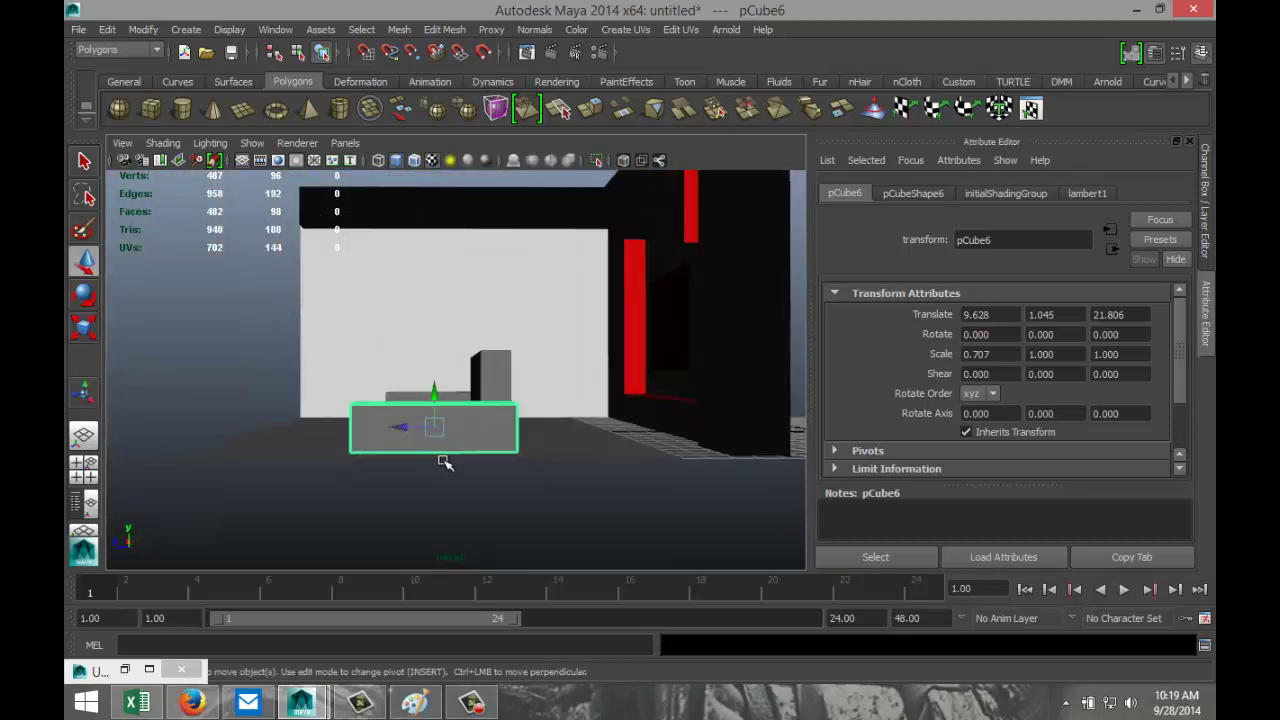
pyautogui.press('Insert')
pyautogui.moveTo(437, 410); pyautogui.dragTo(440, 435)
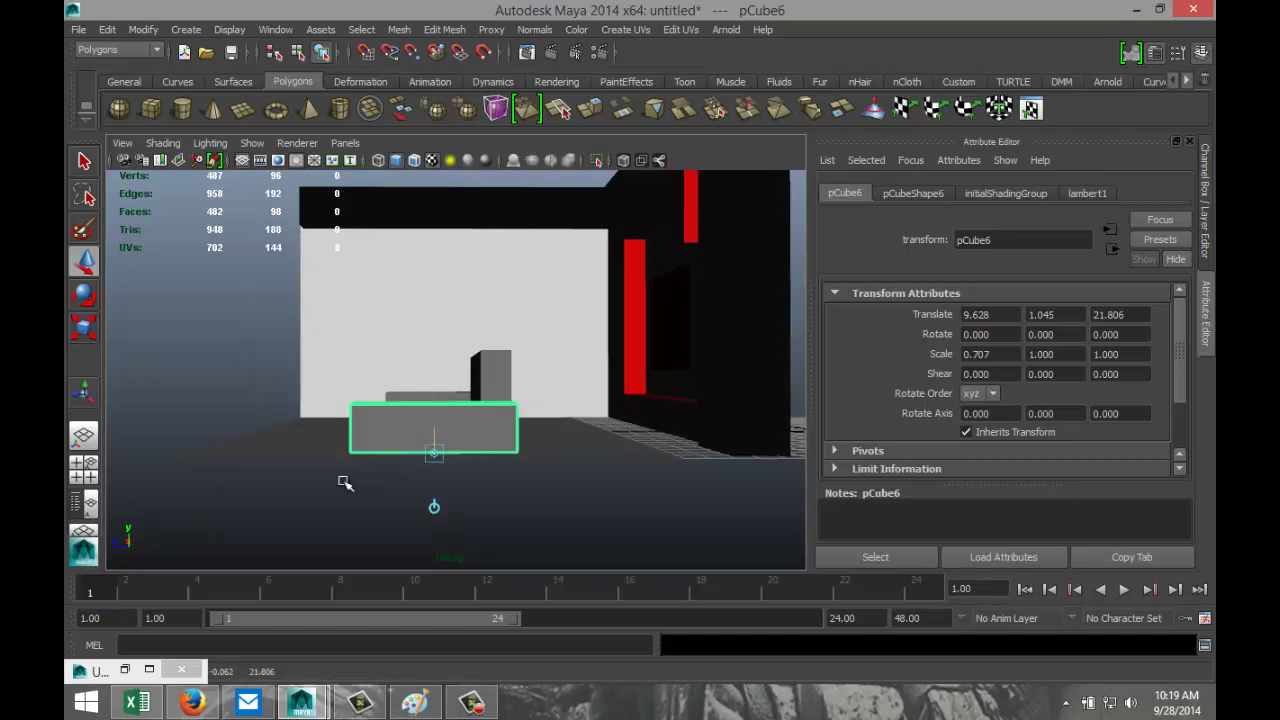
pyautogui.keyDown('alt'); pyautogui.moveTo(306, 506); pyautogui.dragTo(463, 515); pyautogui.keyUp('alt')
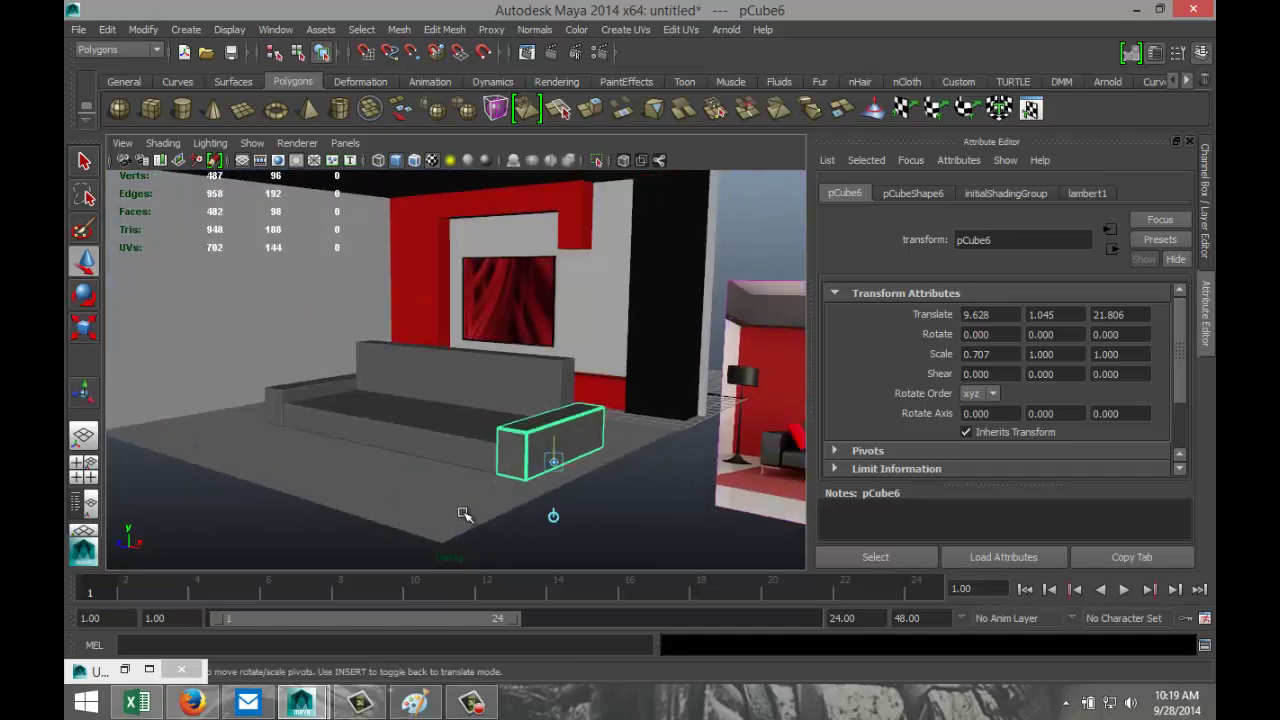
# Make the right armrest taller by scaling it to about 1.269 along Y
pyautogui.press('r')
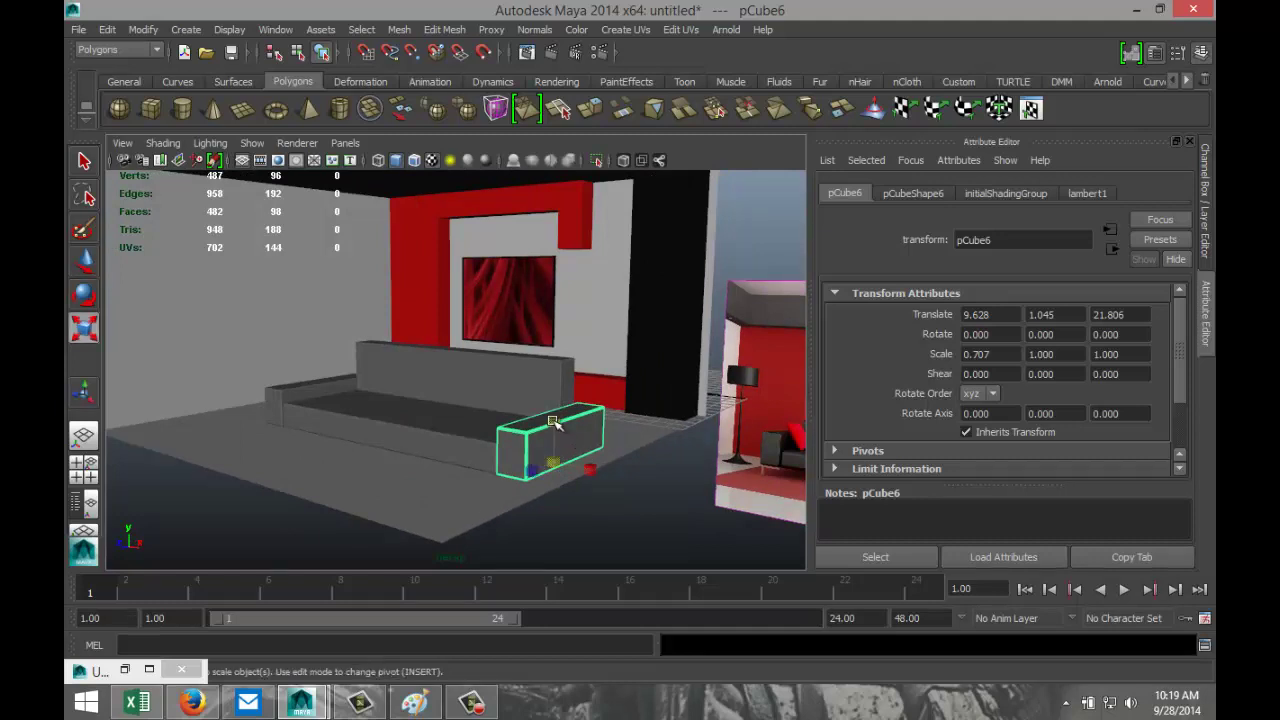
pyautogui.moveTo(553, 425); pyautogui.dragTo(554, 404)
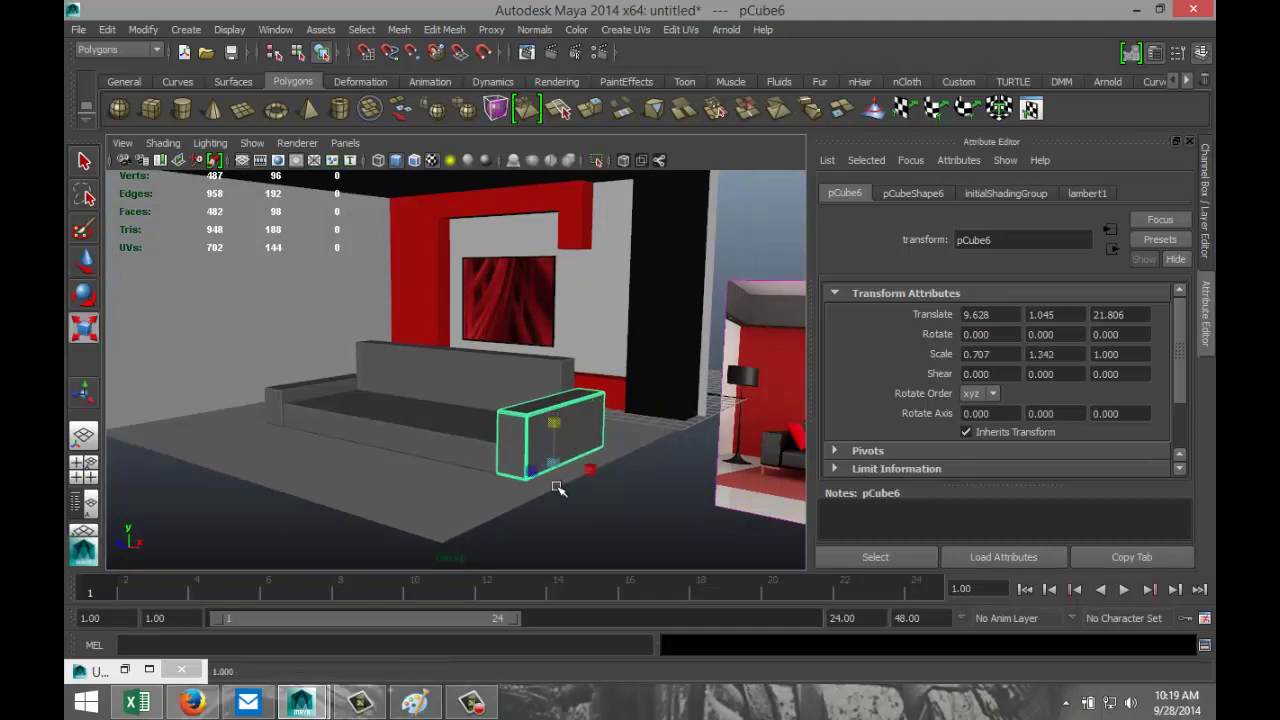
pyautogui.keyDown('alt'); pyautogui.moveTo(443, 491); pyautogui.dragTo(503, 480); pyautogui.keyUp('alt')
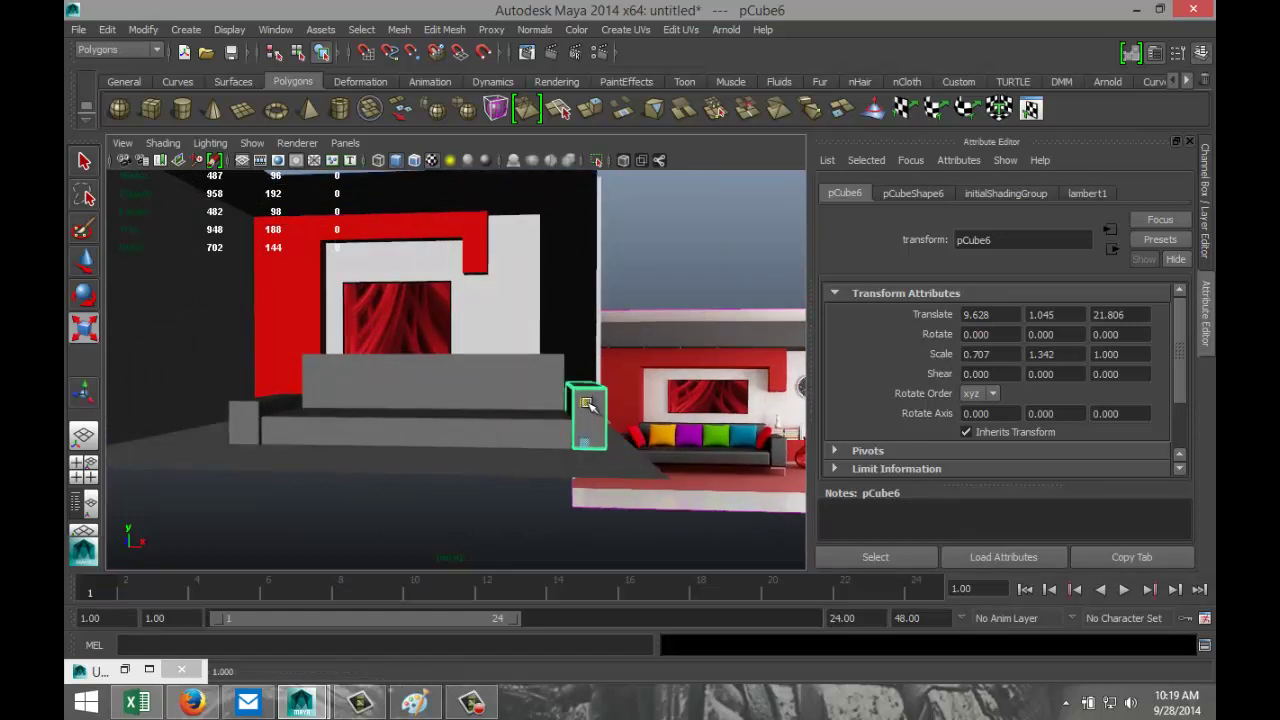
pyautogui.moveTo(587, 403); pyautogui.dragTo(588, 405)
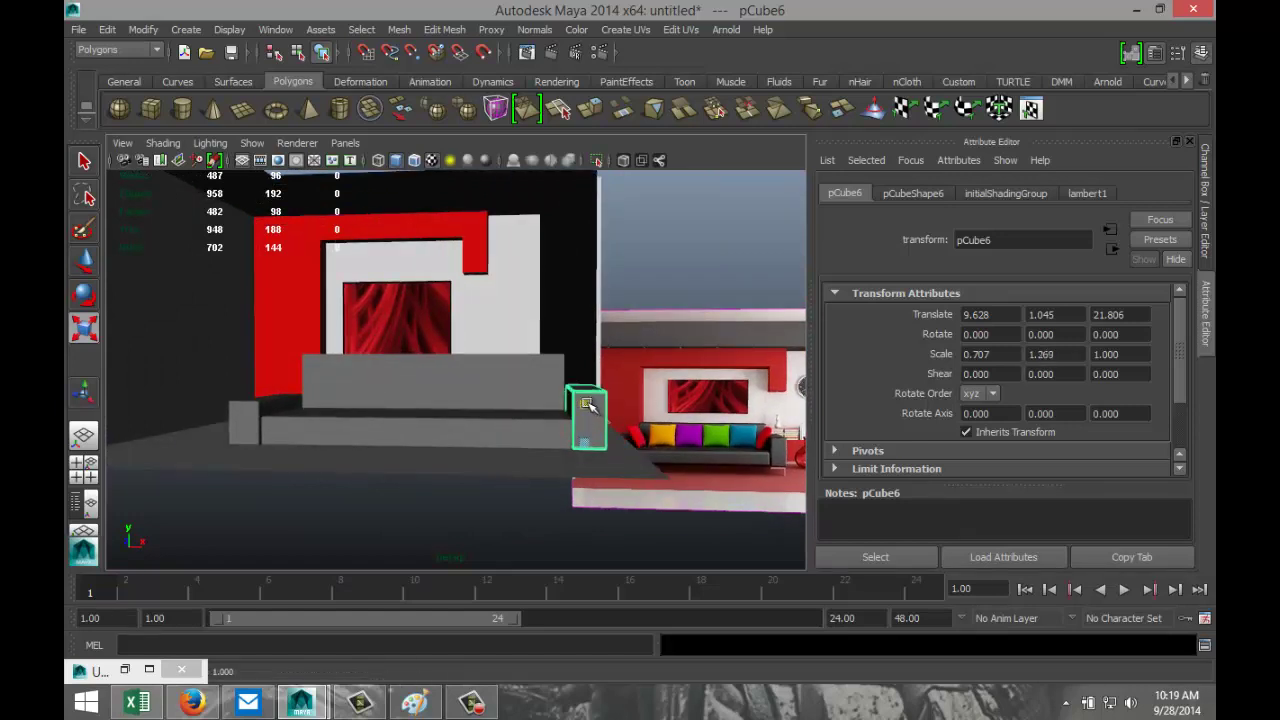
# Replace the shorter left armrest with a duplicate of the taller right one, moved along X to the sofa's left end
pyautogui.click(245, 420)
pyautogui.click(395, 493)
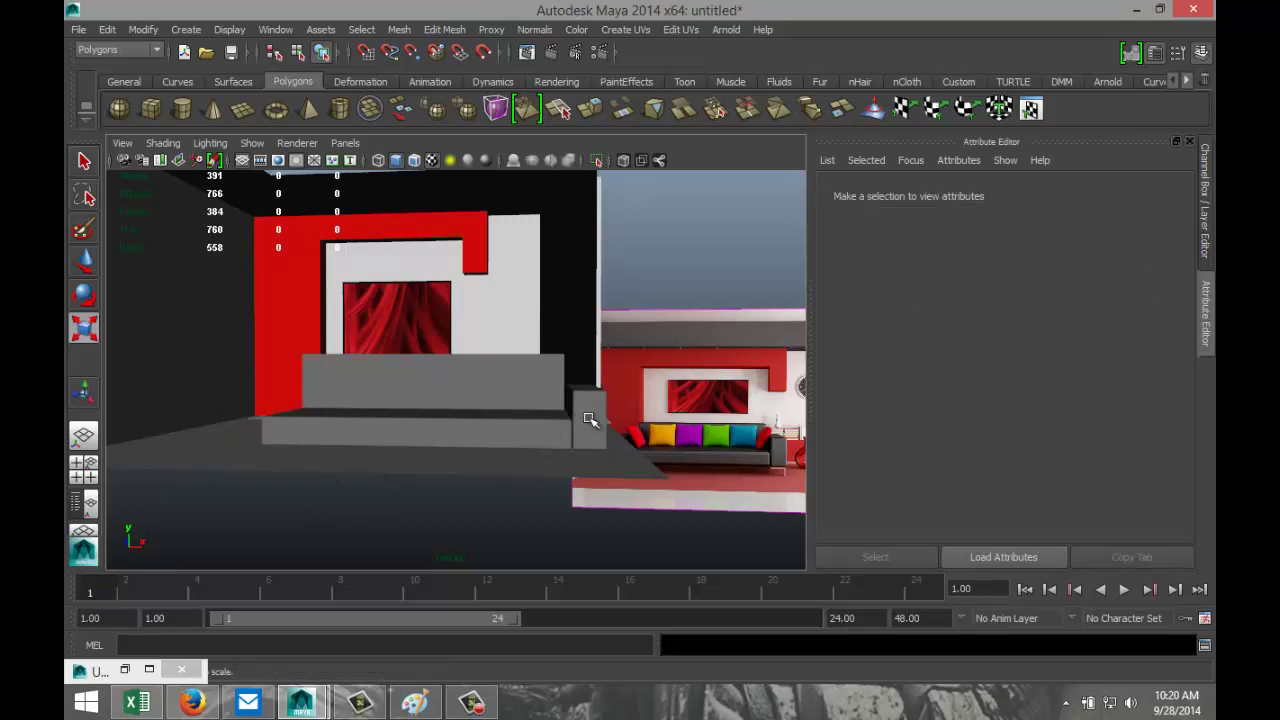
pyautogui.click(588, 428)
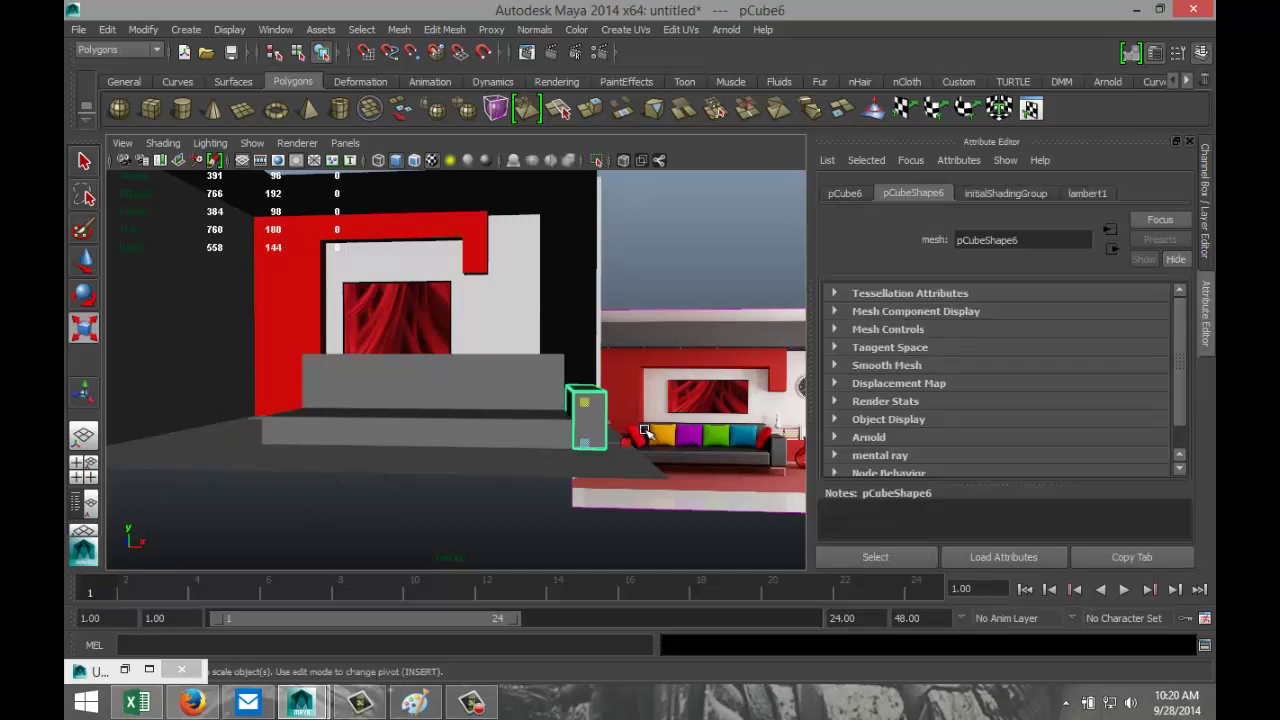
pyautogui.hotkey('ctrl', 'd')
pyautogui.press('w')
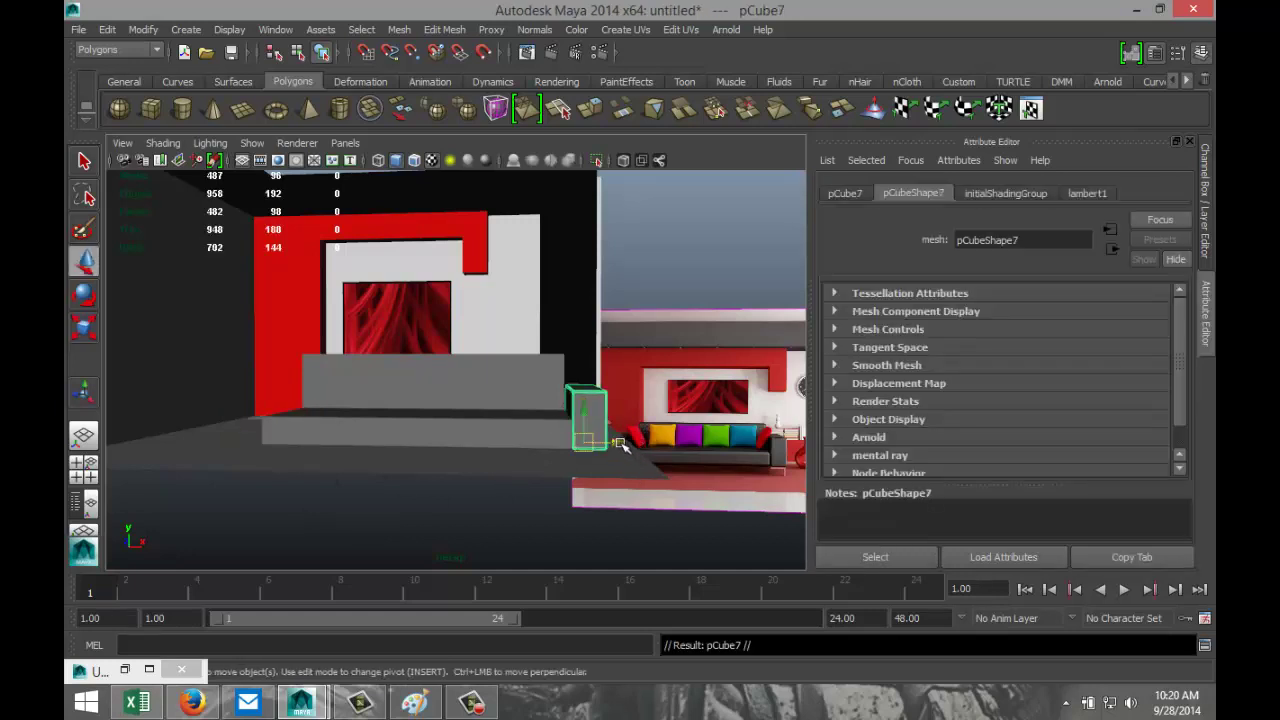
pyautogui.moveTo(622, 446); pyautogui.dragTo(306, 437)
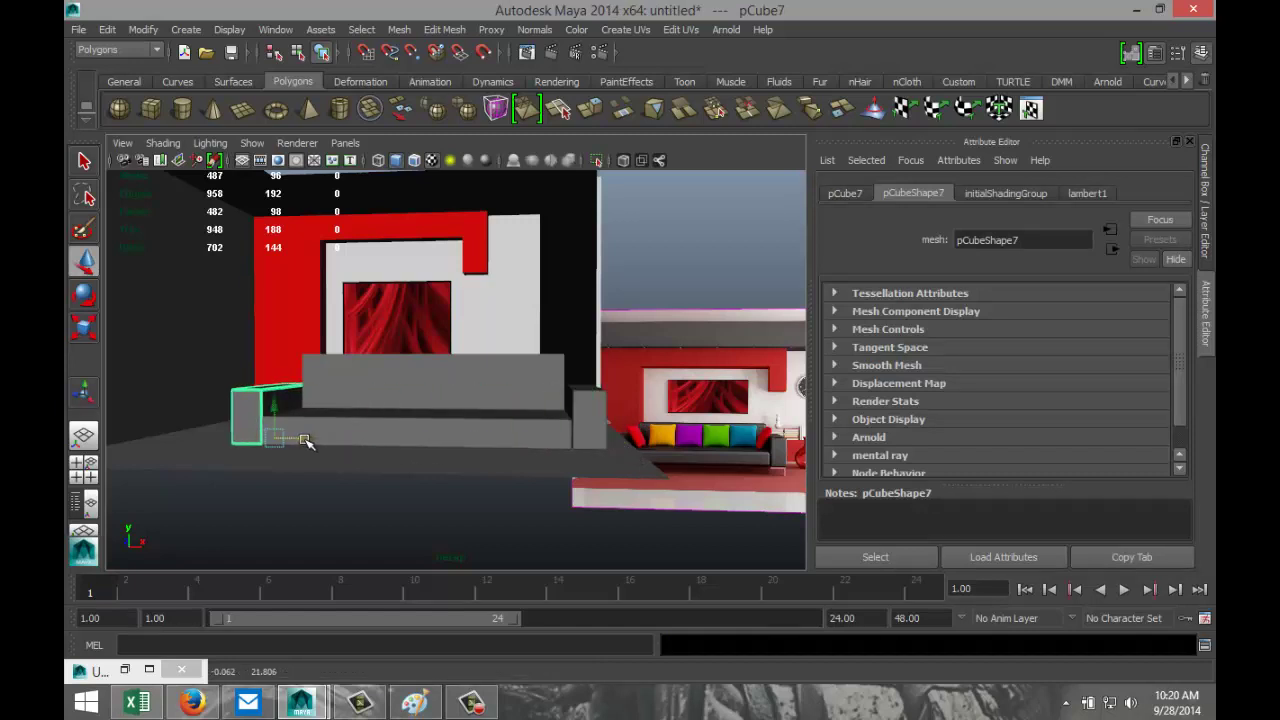
# Nudge the copied armrest slightly outward along X in the top view so it sits just beside the seat's left edge
pyautogui.click(84, 472)
pyautogui.press('space')
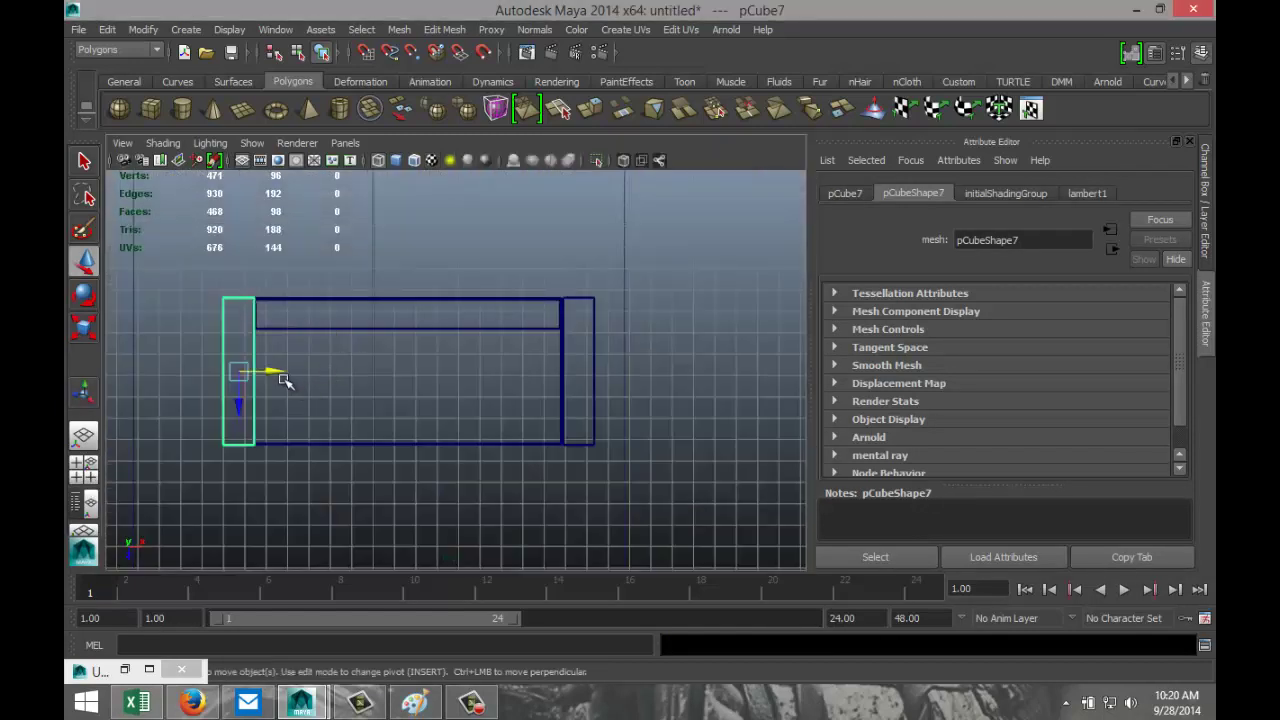
pyautogui.moveTo(282, 377); pyautogui.dragTo(276, 371)
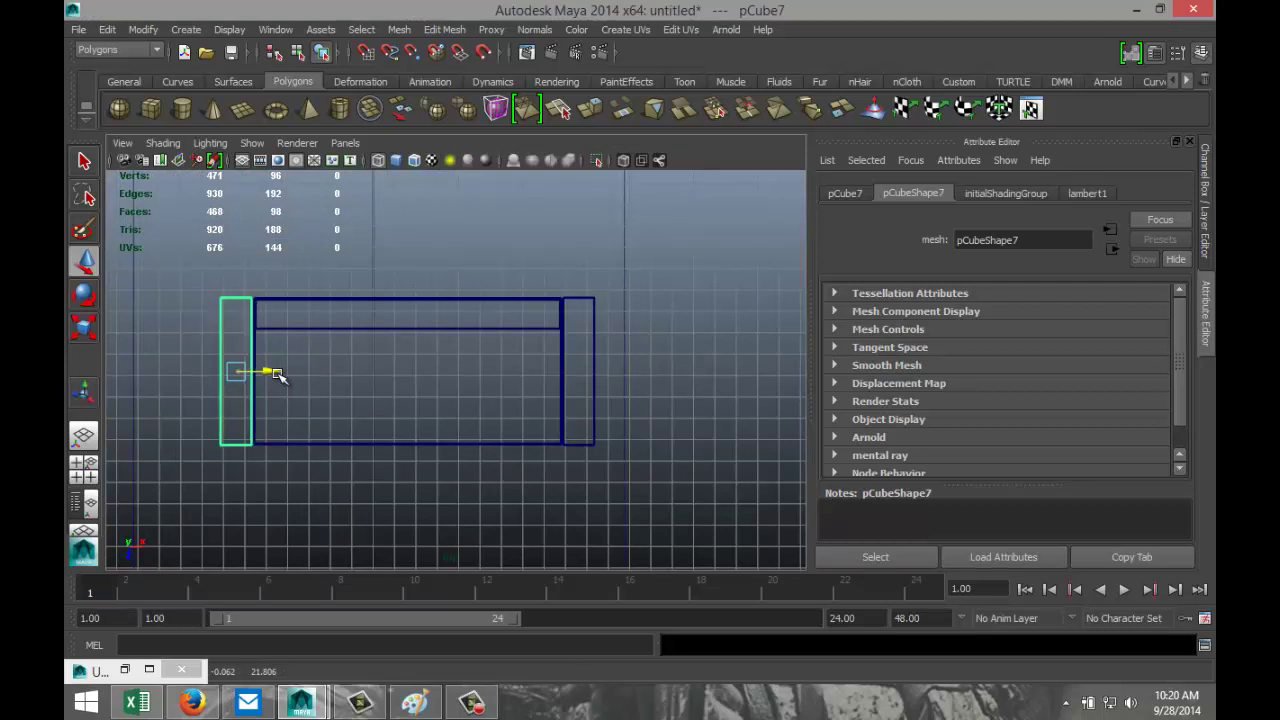
pyautogui.press('Delete')
pyautogui.scroll(3, 253, 381)
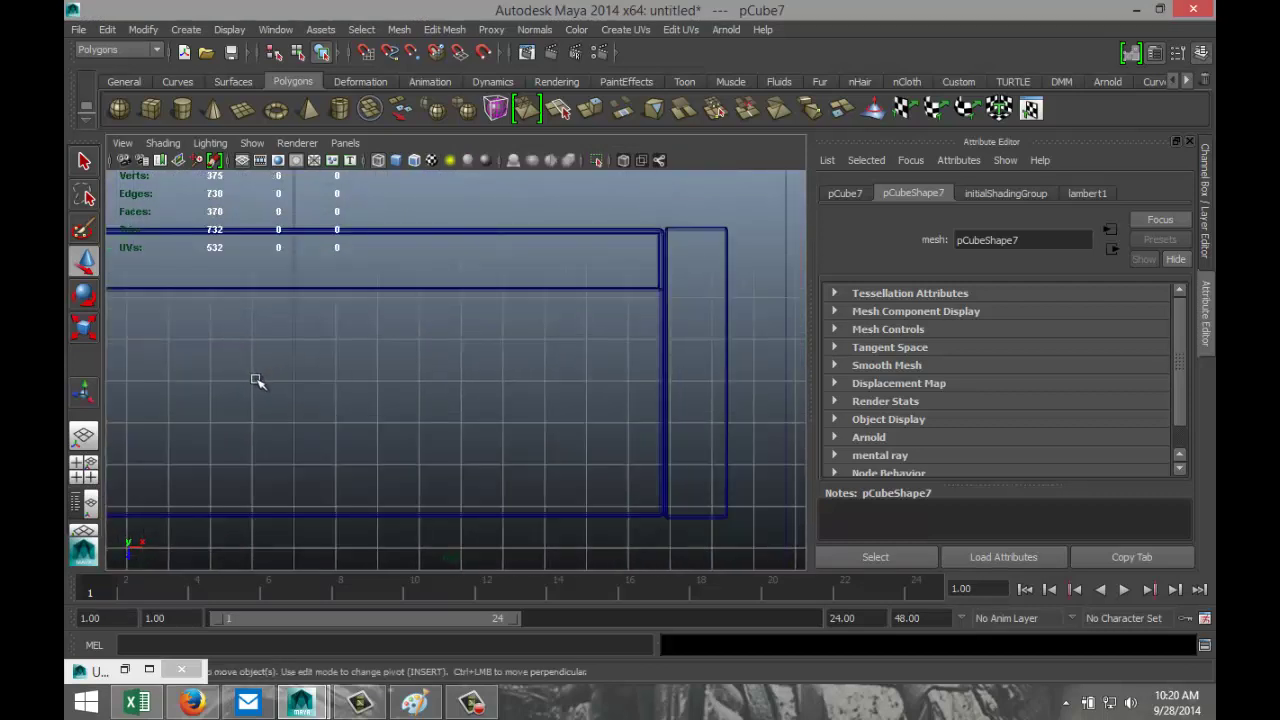
pyautogui.scroll(-3, 257, 380)
pyautogui.hotkey('ctrl', 'z')
pyautogui.press('f')
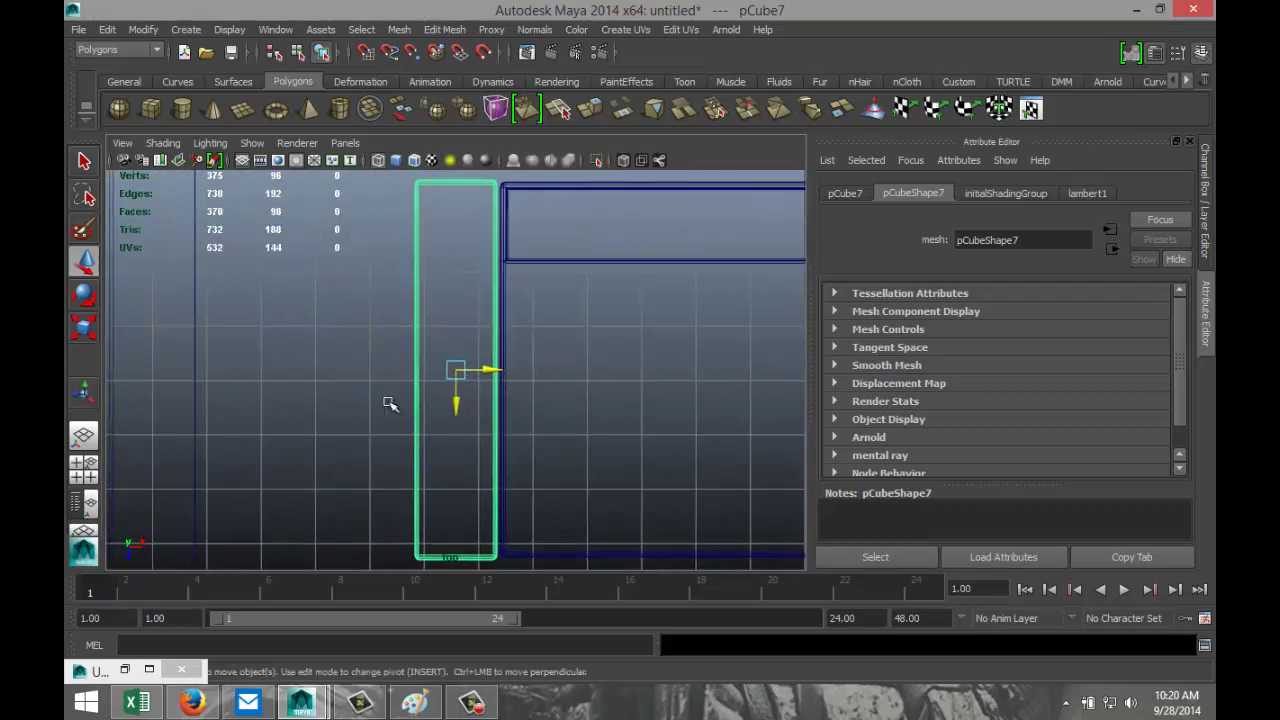
# Combine the sofa's seat, backrest and both armrests into a single mesh
pyautogui.scroll(-2, 390, 403)
pyautogui.click(83, 463)
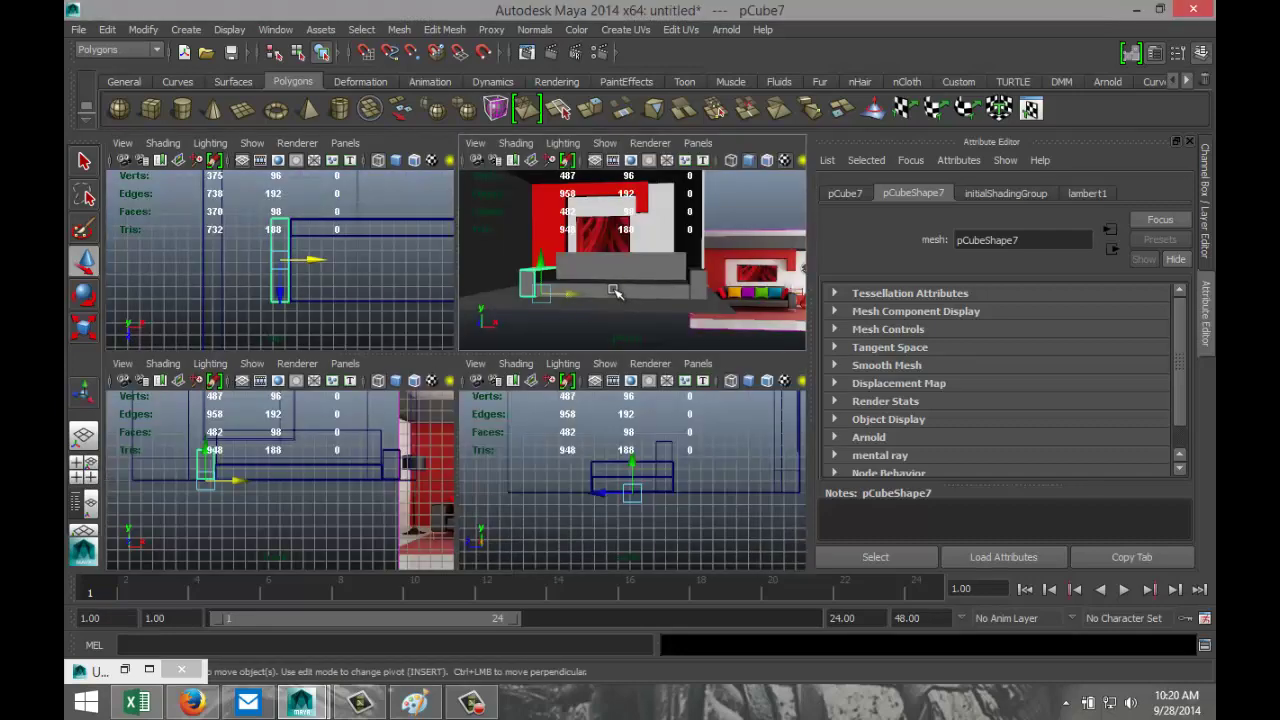
pyautogui.press('space')
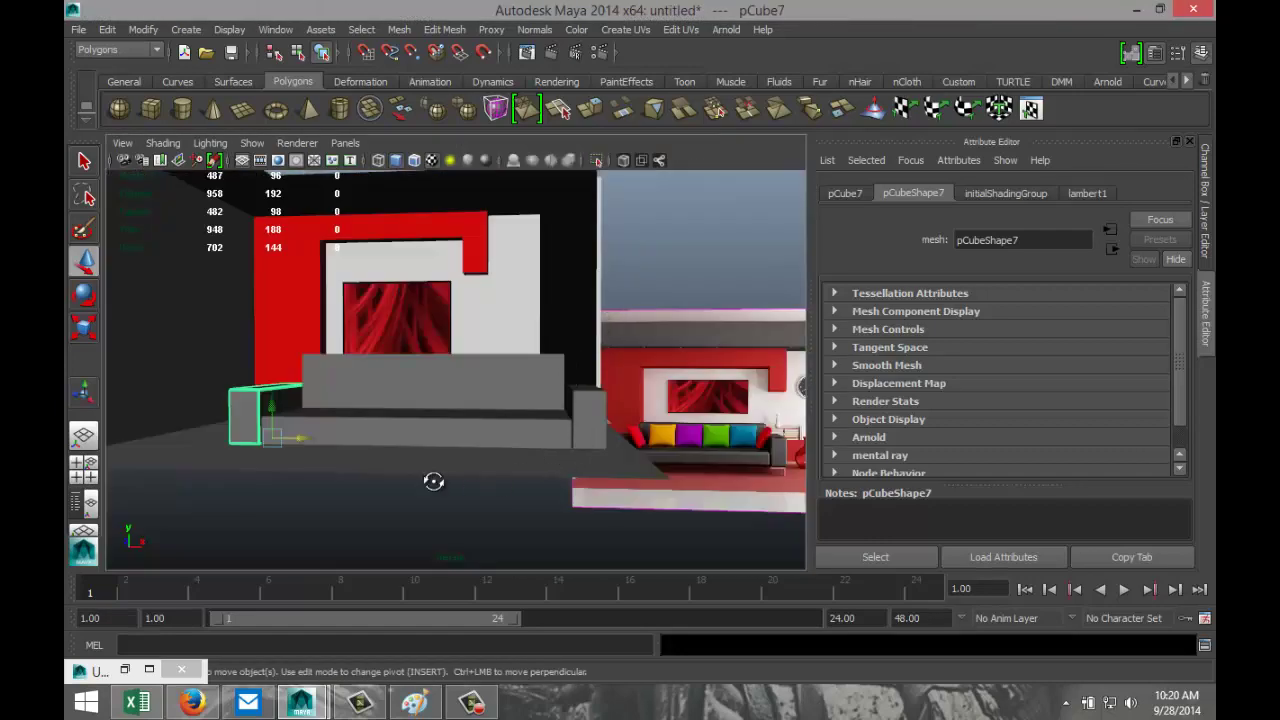
pyautogui.moveTo(433, 481)
pyautogui.keyDown('alt'); pyautogui.mouseDown()
pyautogui.moveTo(506, 454)
pyautogui.moveTo(489, 480)
pyautogui.moveTo(421, 490)
pyautogui.moveTo(440, 500)
pyautogui.mouseUp(); pyautogui.keyUp('alt')
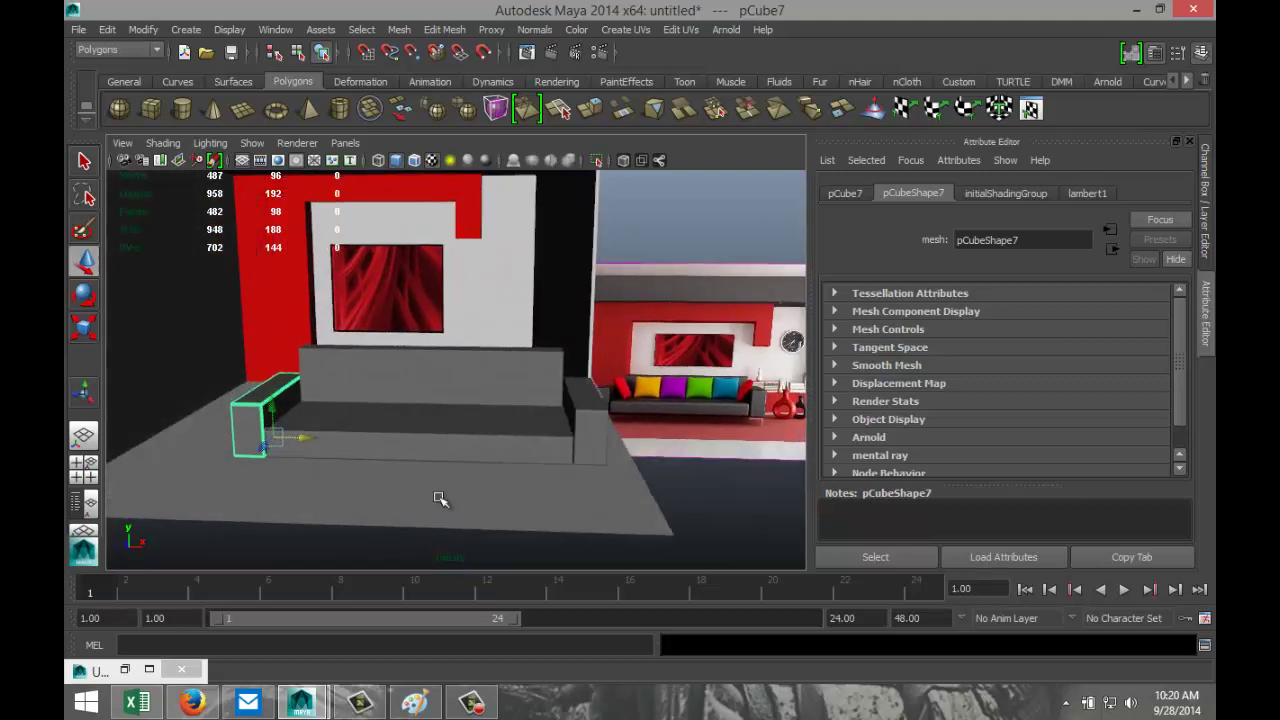
pyautogui.keyDown('shift'); pyautogui.click(431, 430); pyautogui.keyUp('shift')
pyautogui.keyDown('shift'); pyautogui.click(608, 440); pyautogui.keyUp('shift')
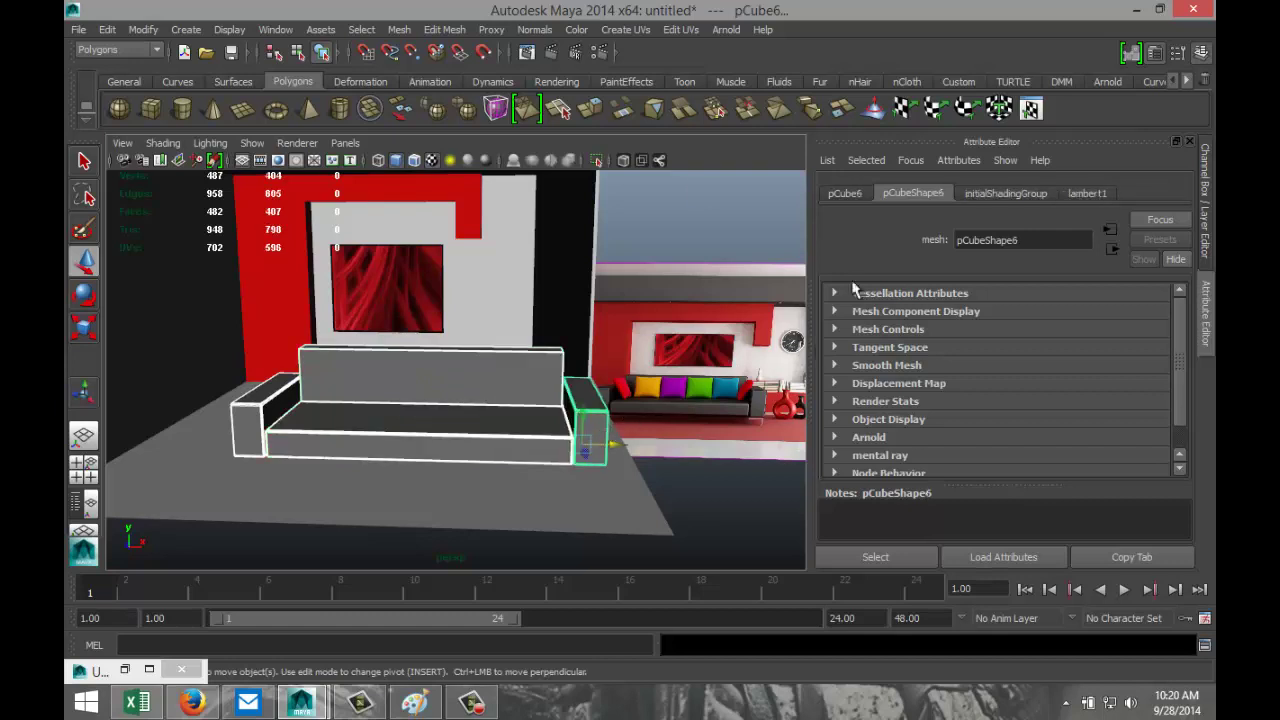
pyautogui.click(399, 29)
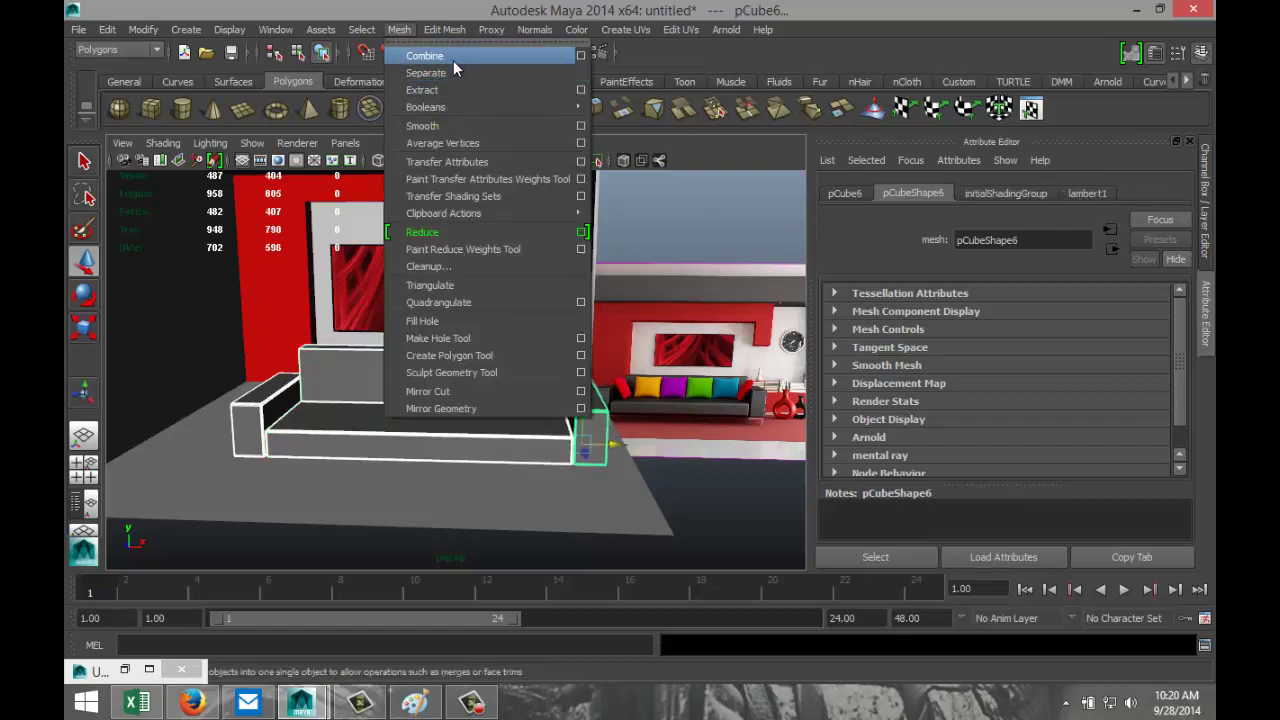
pyautogui.click(452, 56)
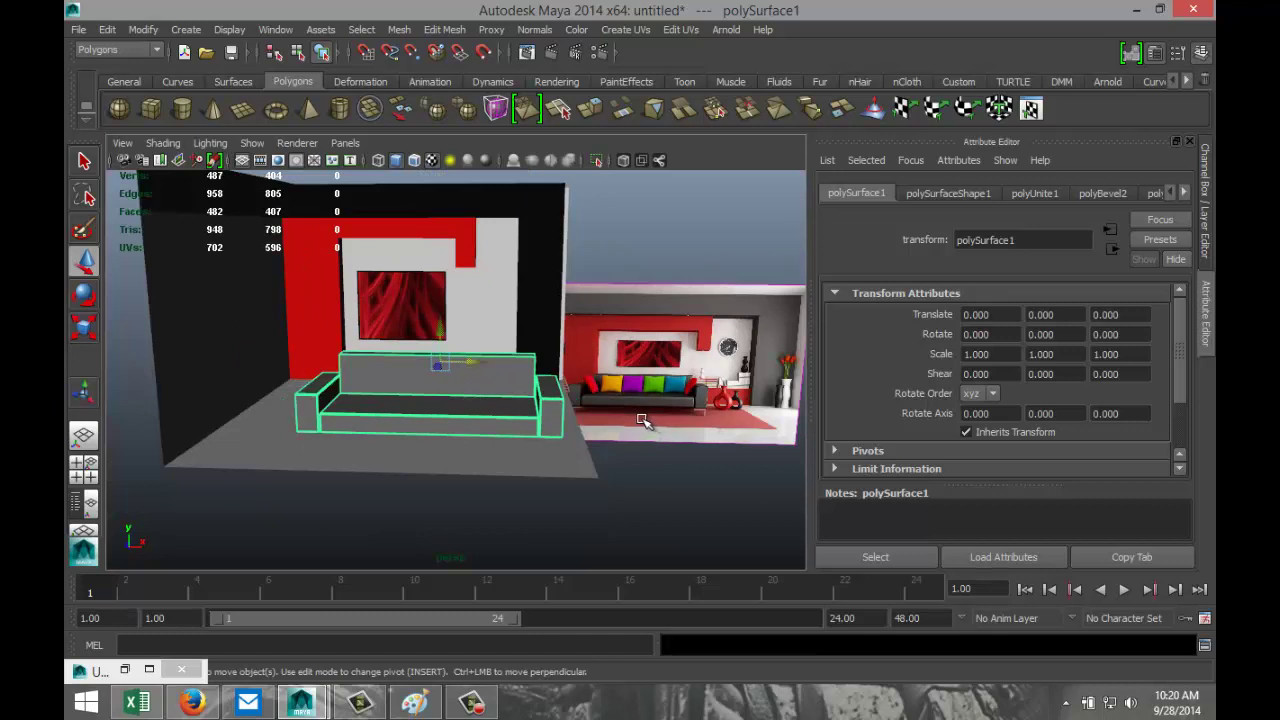
# Raise the combined sofa along Y to about 0.933 above the floor
pyautogui.keyDown('alt'); pyautogui.moveTo(642, 420); pyautogui.dragTo(634, 436); pyautogui.keyUp('alt')
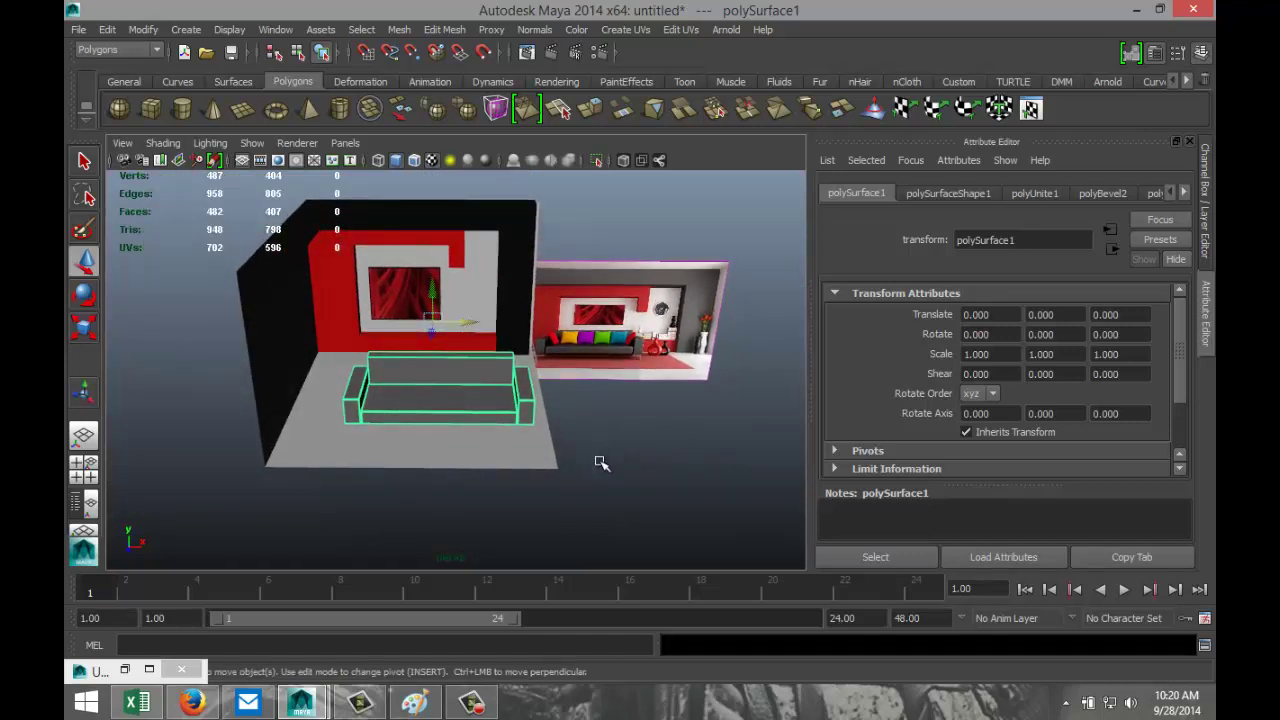
pyautogui.click(437, 290)
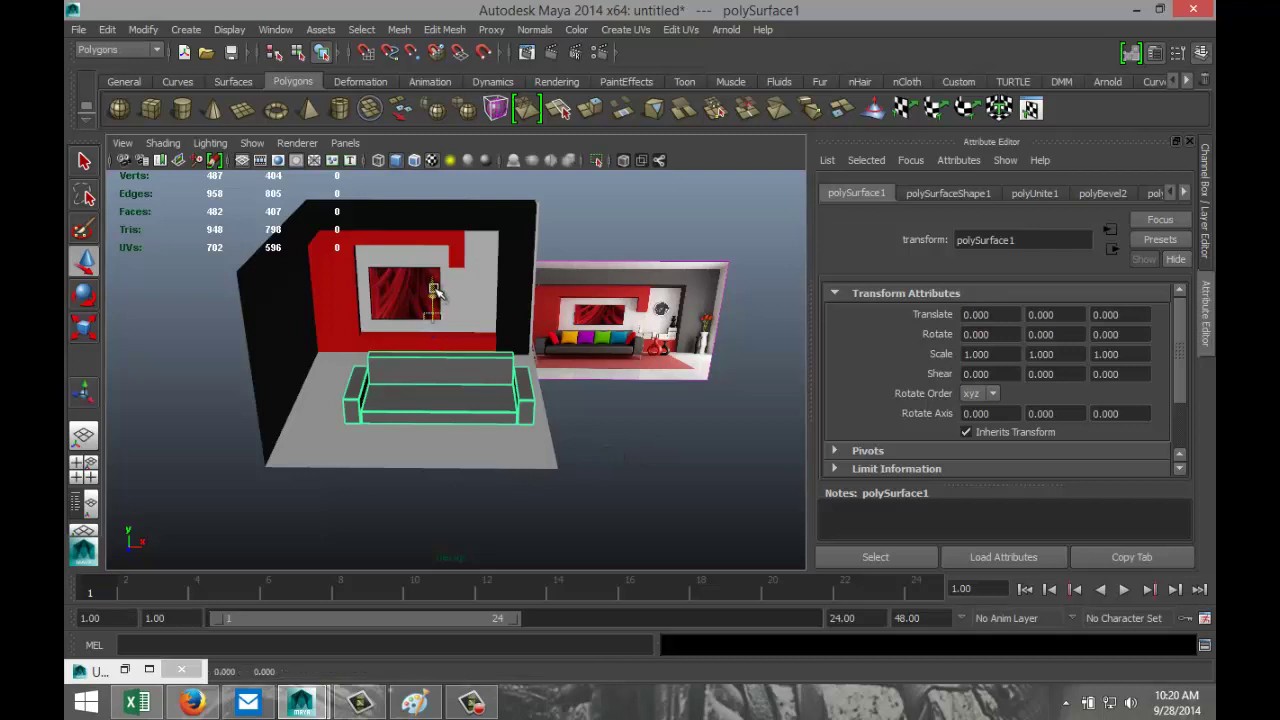
pyautogui.moveTo(437, 290); pyautogui.dragTo(437, 279)
pyautogui.keyDown('alt'); pyautogui.moveTo(495, 468); pyautogui.dragTo(503, 428); pyautogui.keyUp('alt')
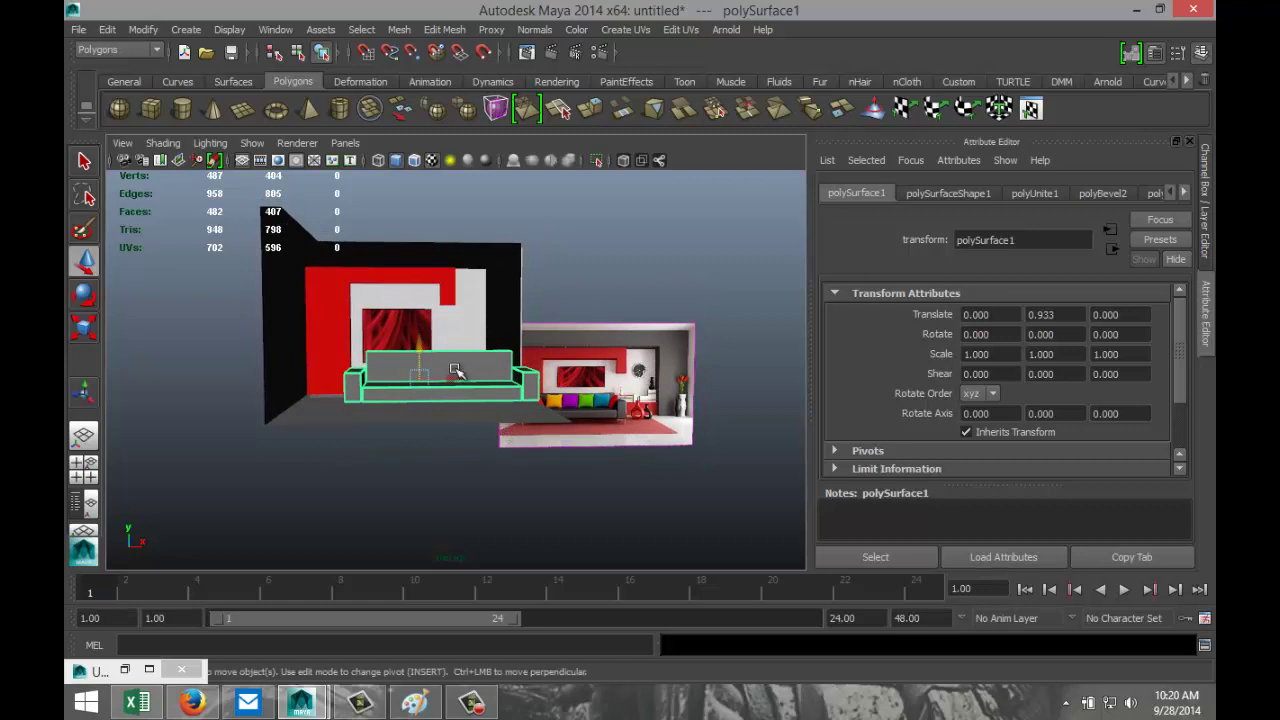
# Move the sofa along the back wall to X -3.207 and lower it to Y 0.441
pyautogui.moveTo(455, 371); pyautogui.dragTo(430, 376)
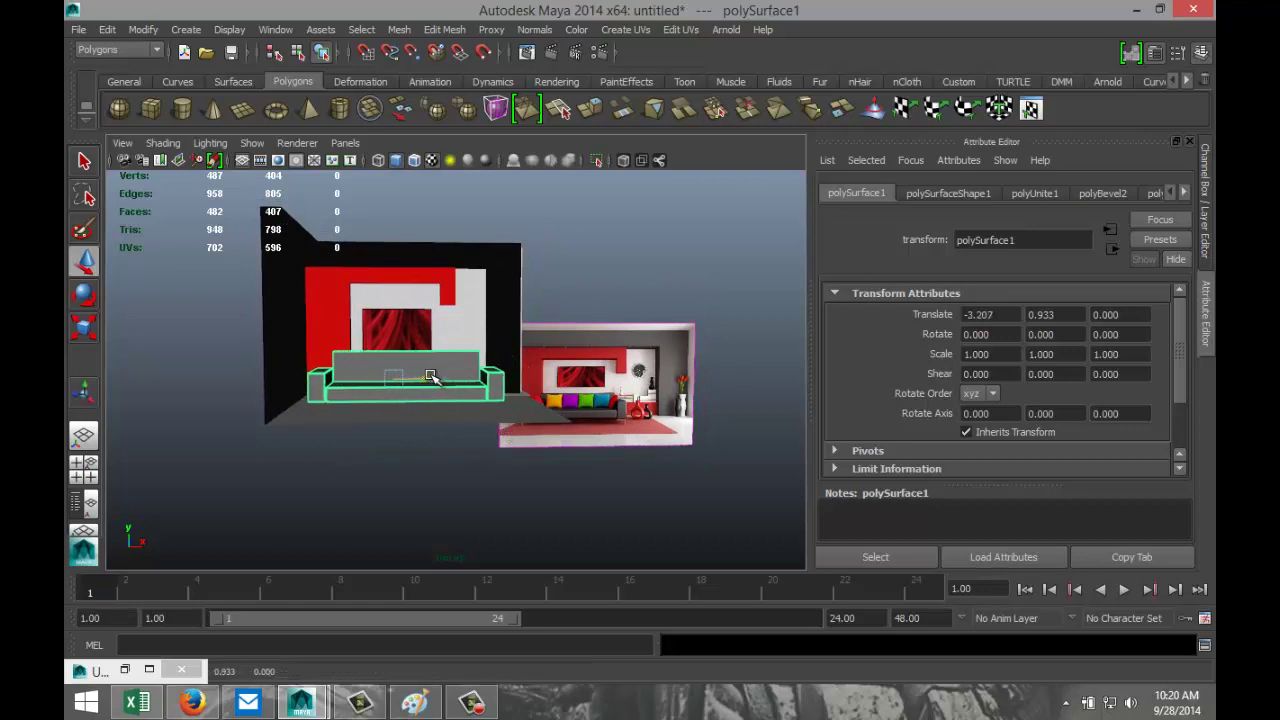
pyautogui.keyDown('alt'); pyautogui.moveTo(518, 422); pyautogui.dragTo(316, 410); pyautogui.keyUp('alt')
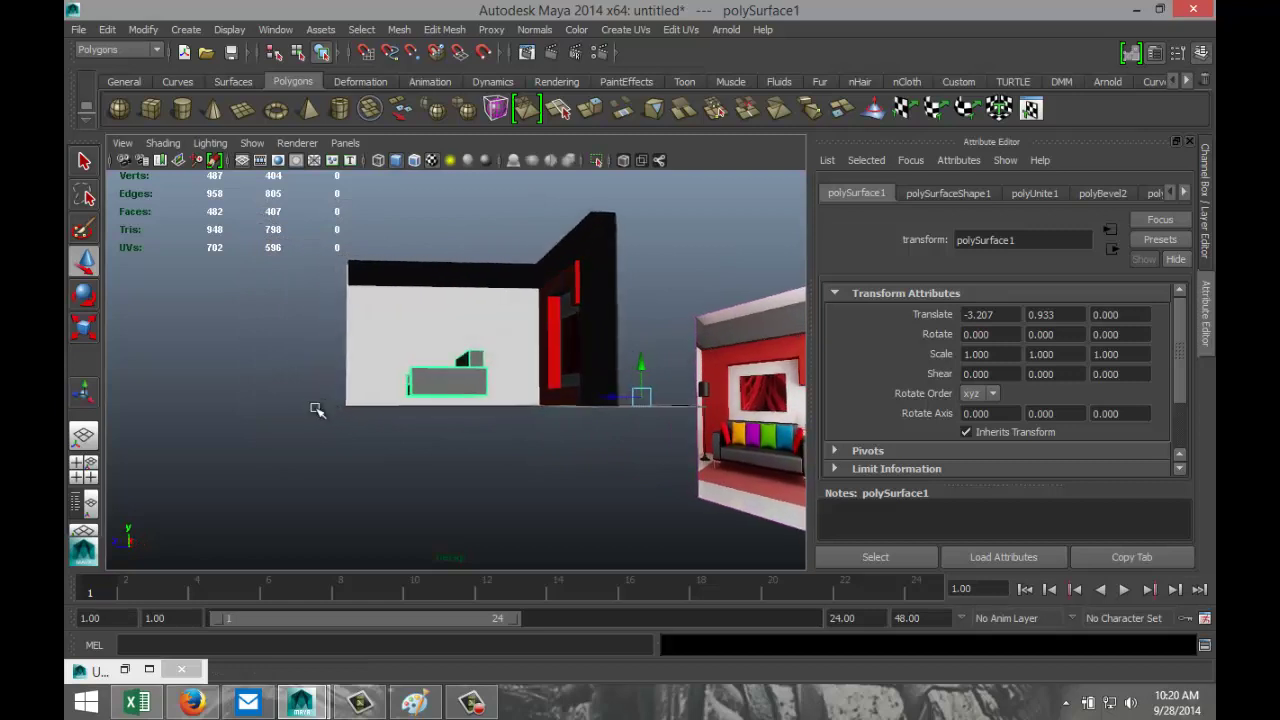
pyautogui.moveTo(643, 366); pyautogui.dragTo(651, 371)
pyautogui.keyDown('alt'); pyautogui.moveTo(443, 429); pyautogui.dragTo(636, 437); pyautogui.keyUp('alt')
# Raise the red wall picture to Y 8.288 and scale it to 0.770 in X and 0.657 in Z
pyautogui.click(415, 318)
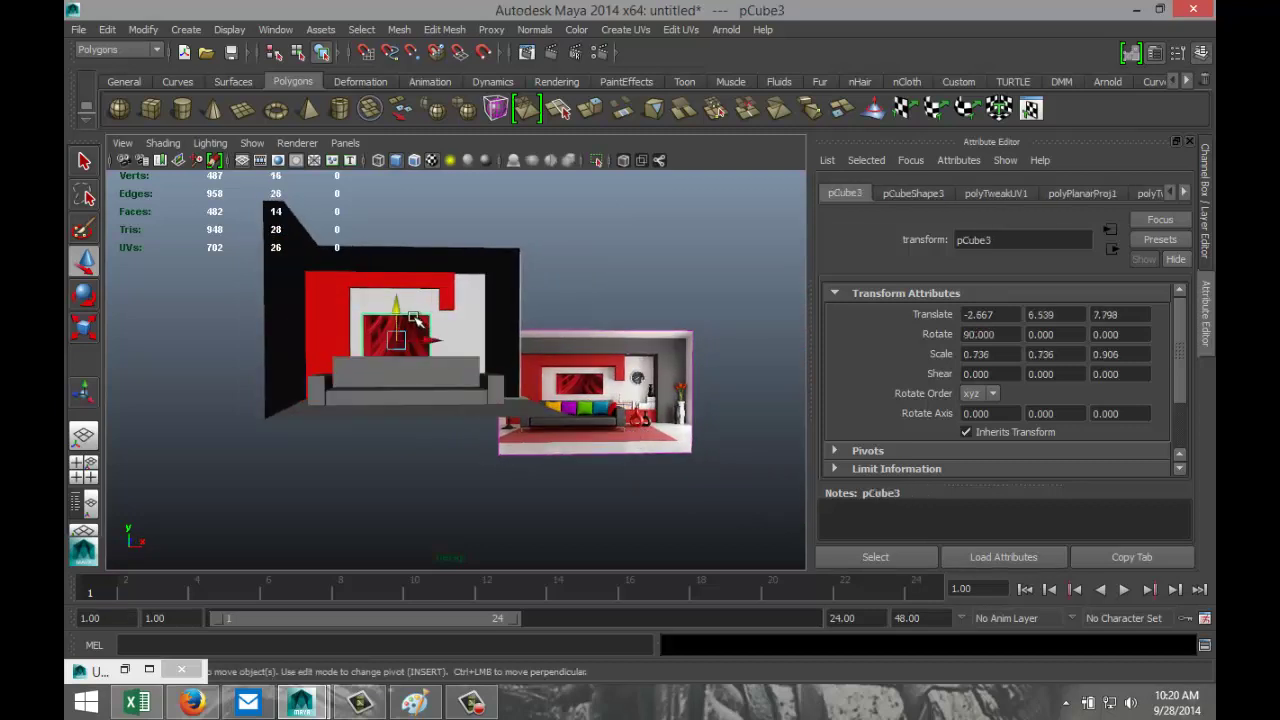
pyautogui.moveTo(398, 304); pyautogui.dragTo(398, 290)
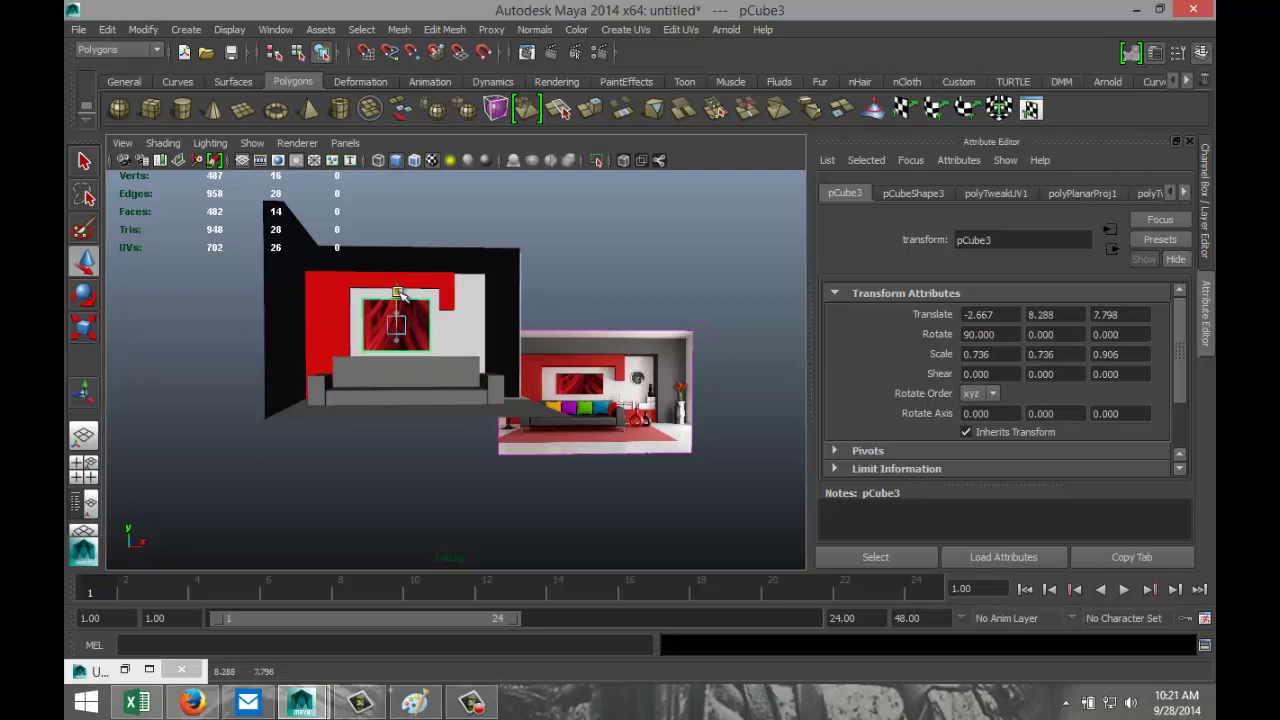
pyautogui.press('r')
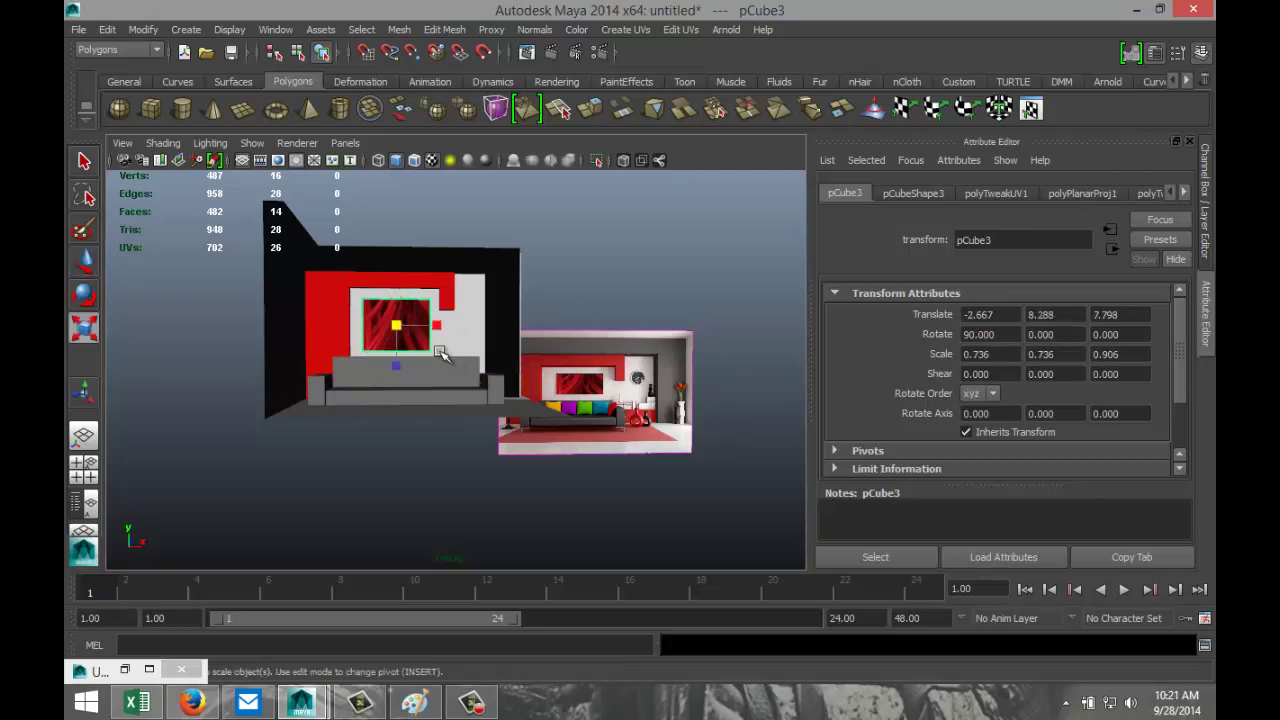
pyautogui.moveTo(400, 366); pyautogui.dragTo(398, 354)
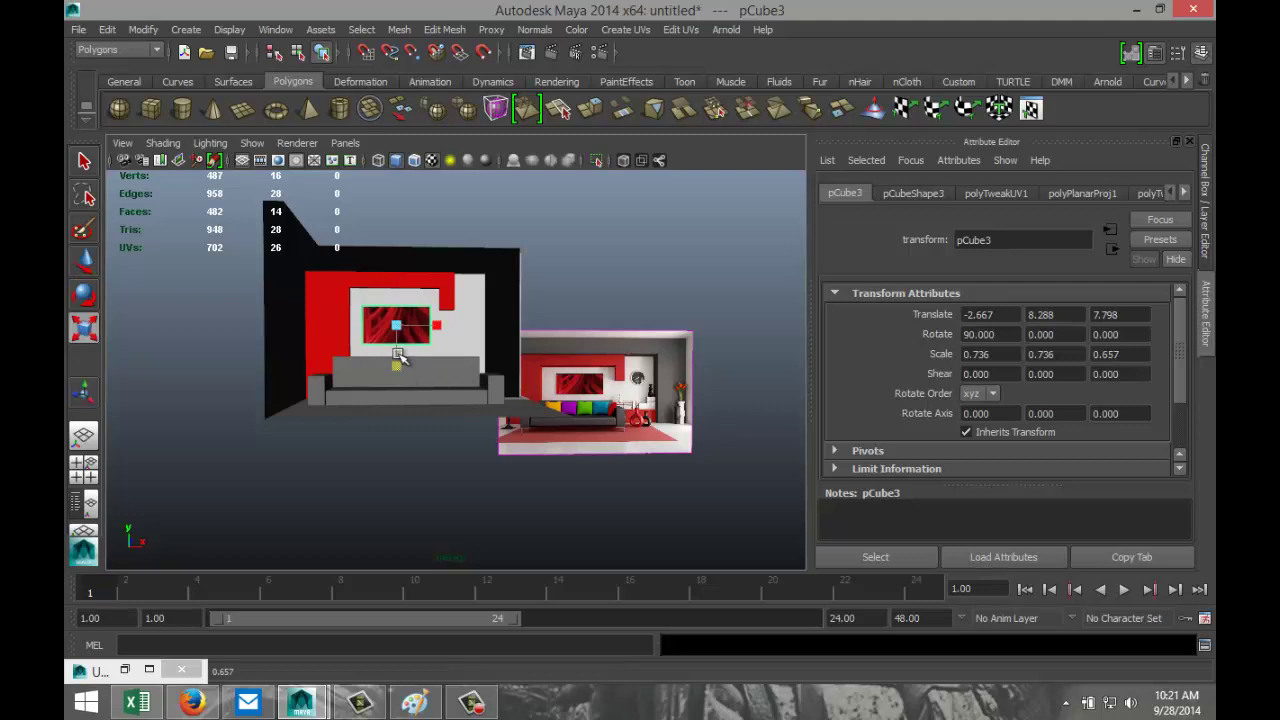
pyautogui.moveTo(438, 327); pyautogui.dragTo(443, 328)
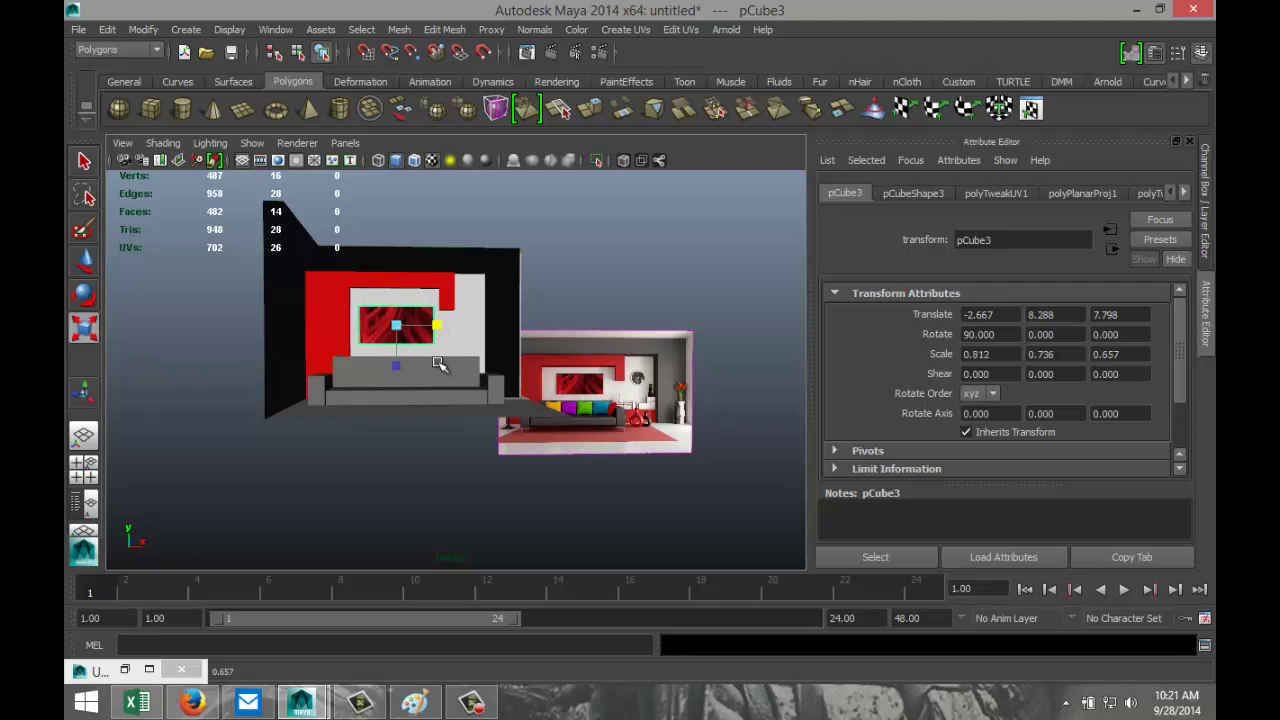
pyautogui.moveTo(437, 328); pyautogui.dragTo(431, 331)
pyautogui.scroll(2, 480, 430)
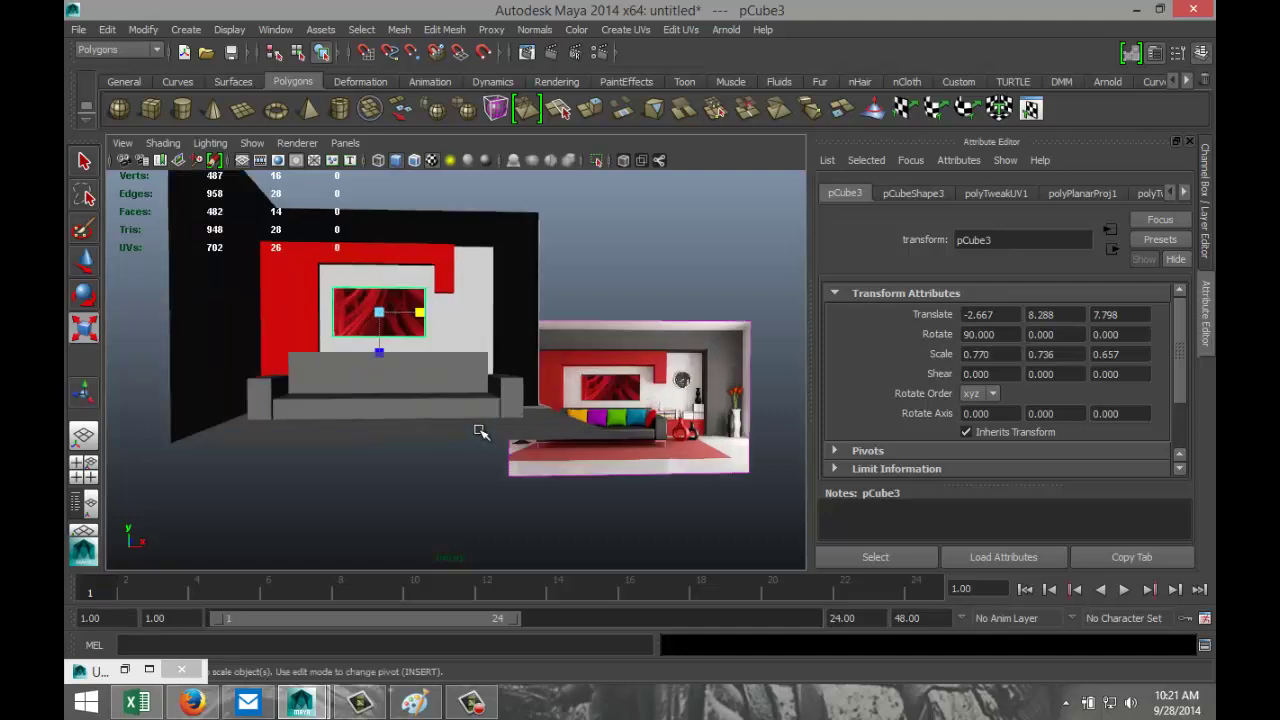
# Scale the sofa down to about 0.933 in X and 0.864 in Z so it sits closer to the back wall
pyautogui.scroll(-2, 480, 430)
pyautogui.keyDown('alt'); pyautogui.moveTo(477, 423); pyautogui.dragTo(471, 471); pyautogui.keyUp('alt')
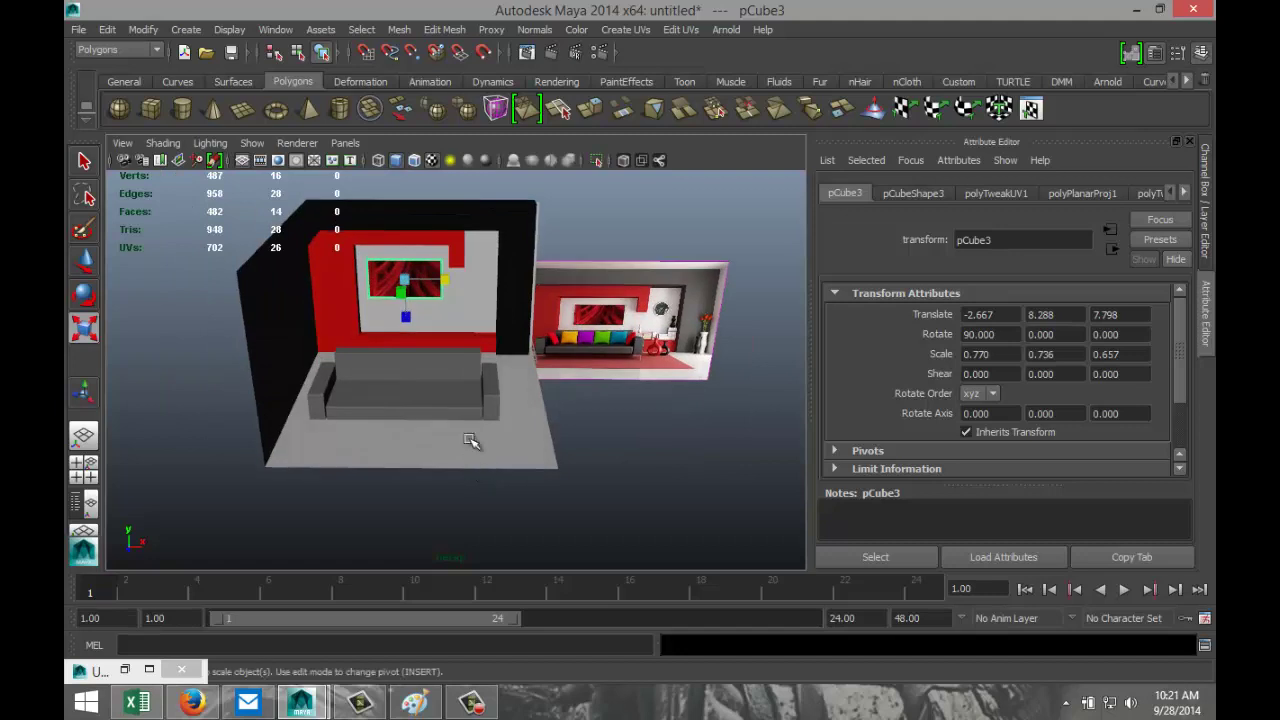
pyautogui.click(441, 393)
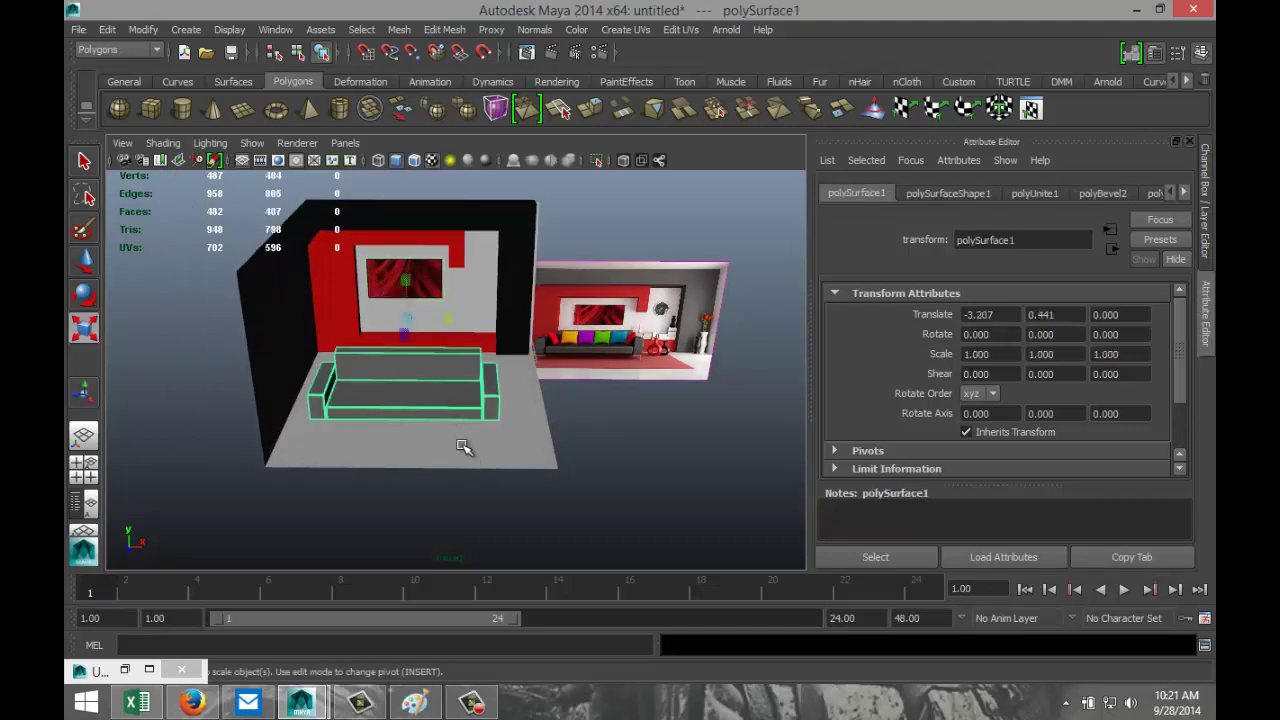
pyautogui.keyDown('alt'); pyautogui.moveTo(515, 452); pyautogui.dragTo(438, 456); pyautogui.keyUp('alt')
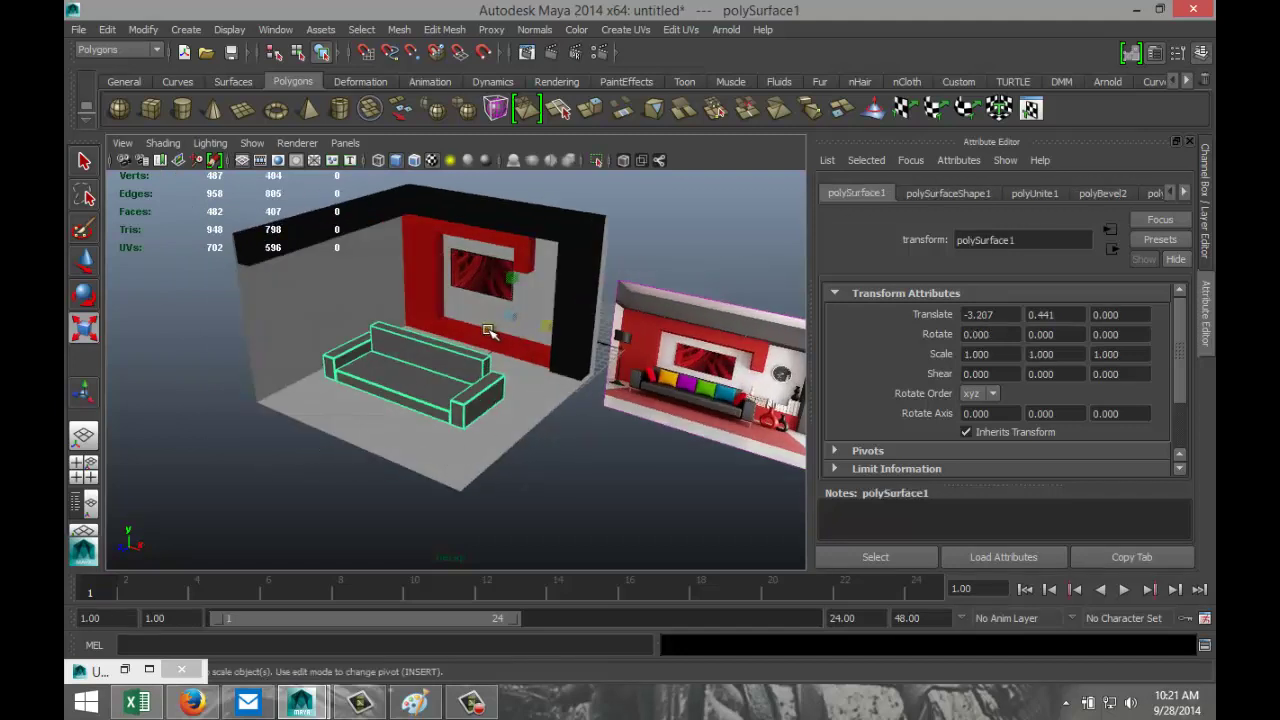
pyautogui.hotkey('ctrl', 'z')
pyautogui.moveTo(490, 330); pyautogui.dragTo(543, 328, button='middle')
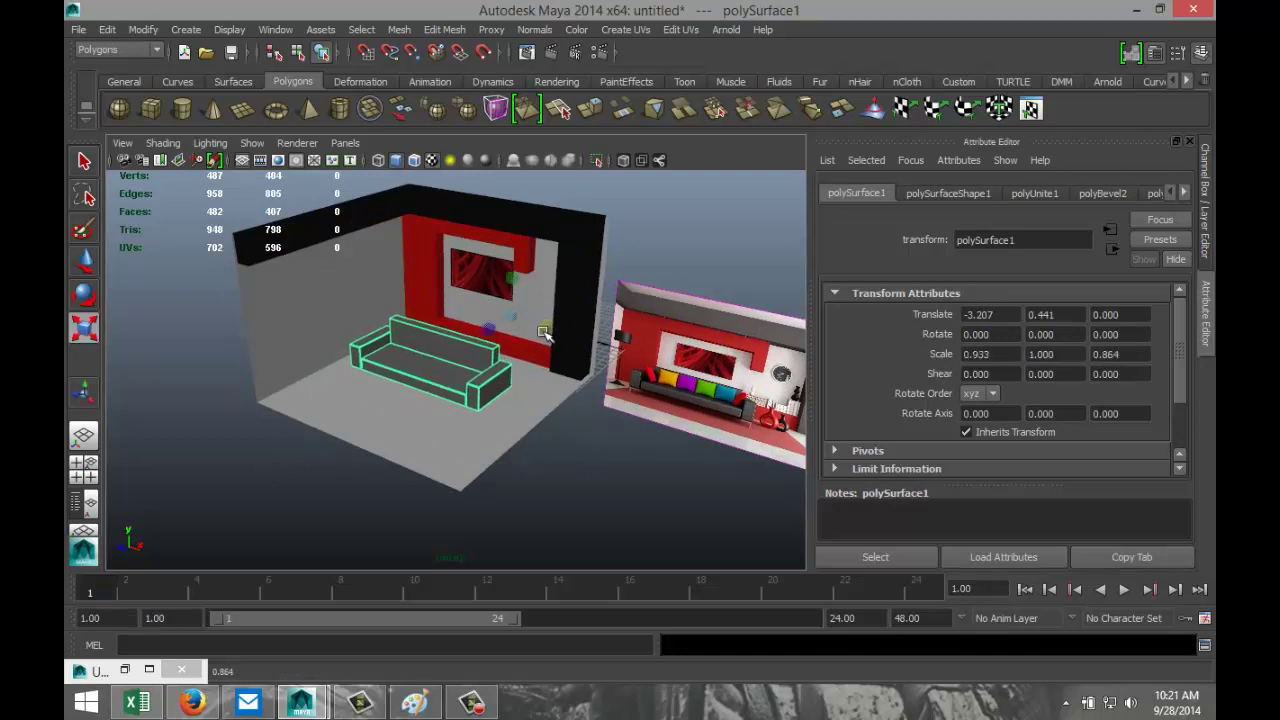
pyautogui.keyDown('alt'); pyautogui.moveTo(496, 424); pyautogui.dragTo(563, 451); pyautogui.keyUp('alt')
# Assign a new Lambert material to the sofa and set its color to black
pyautogui.scroll(3, 566, 456)
pyautogui.scroll(2, 566, 456)
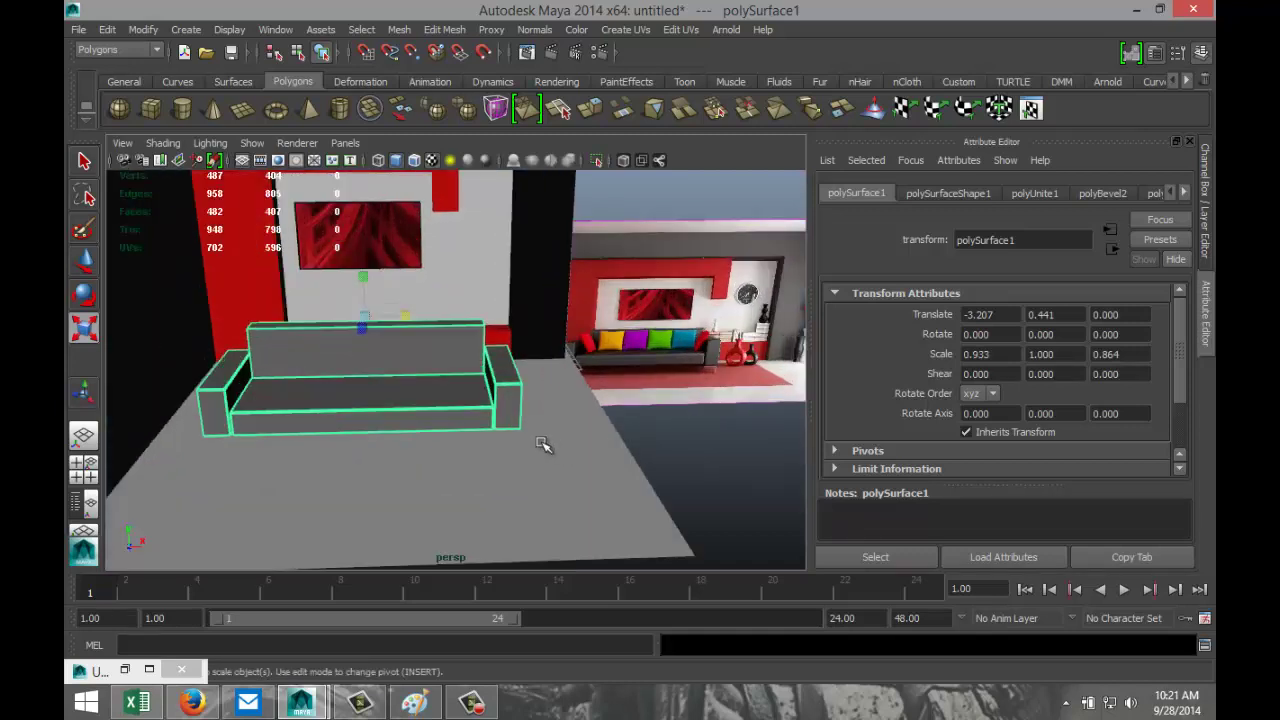
pyautogui.moveTo(404, 392); pyautogui.dragTo(455, 645, button='right')
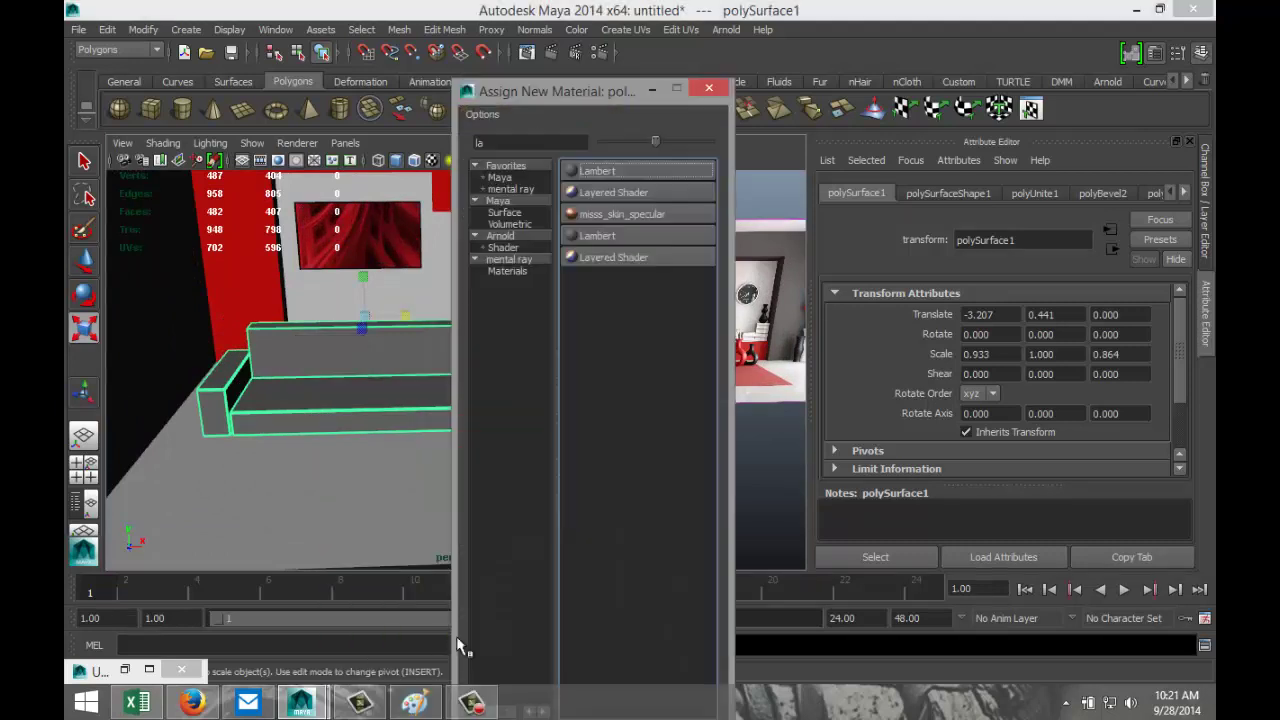
pyautogui.click(625, 172)
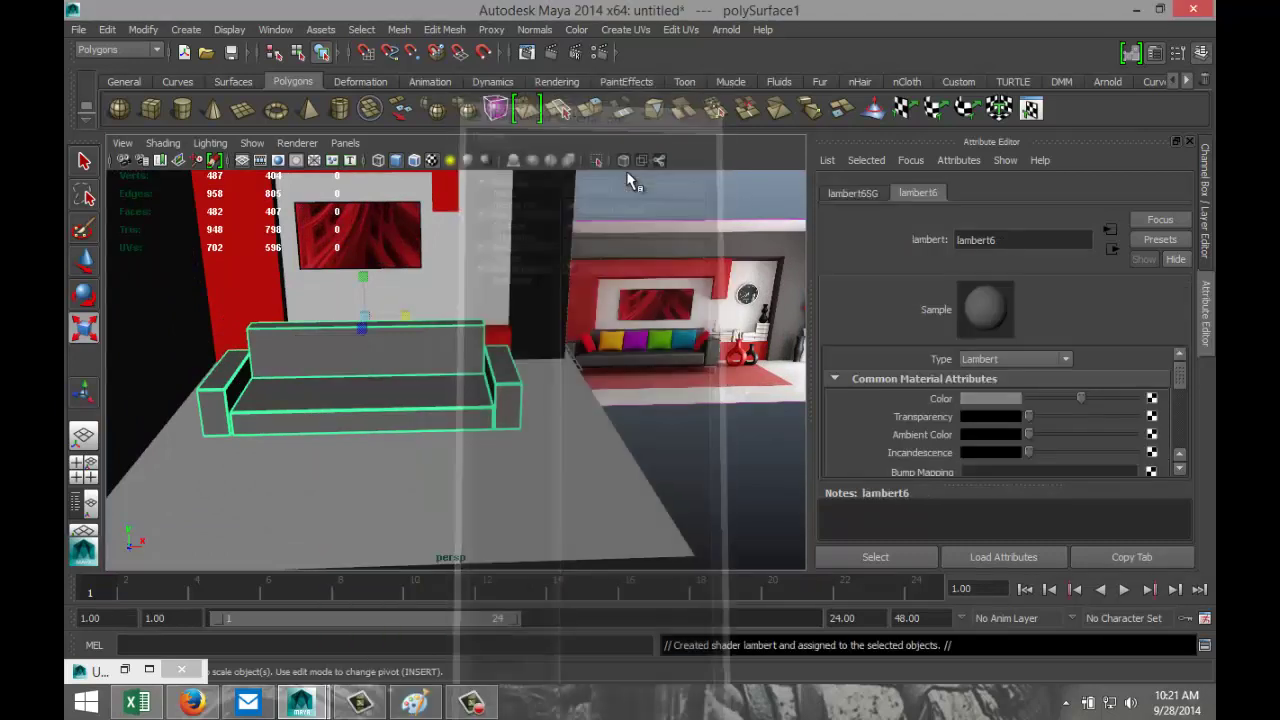
pyautogui.click(1004, 400)
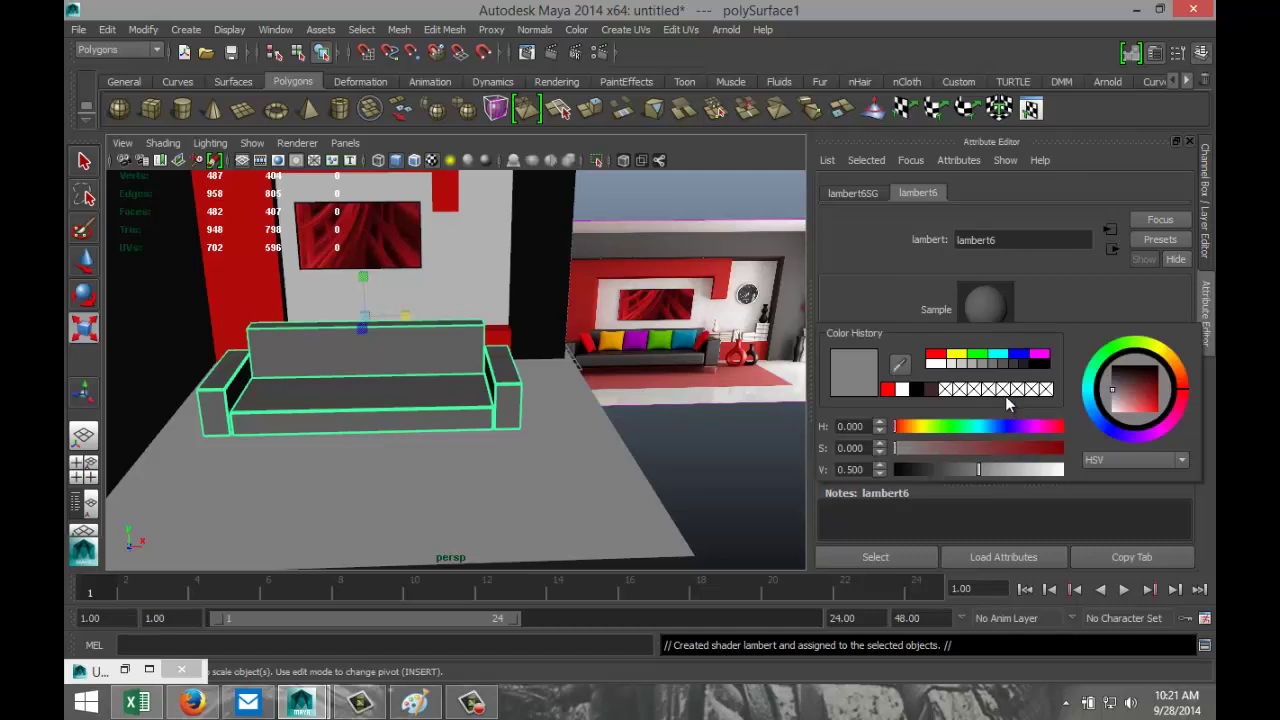
pyautogui.click(918, 392)
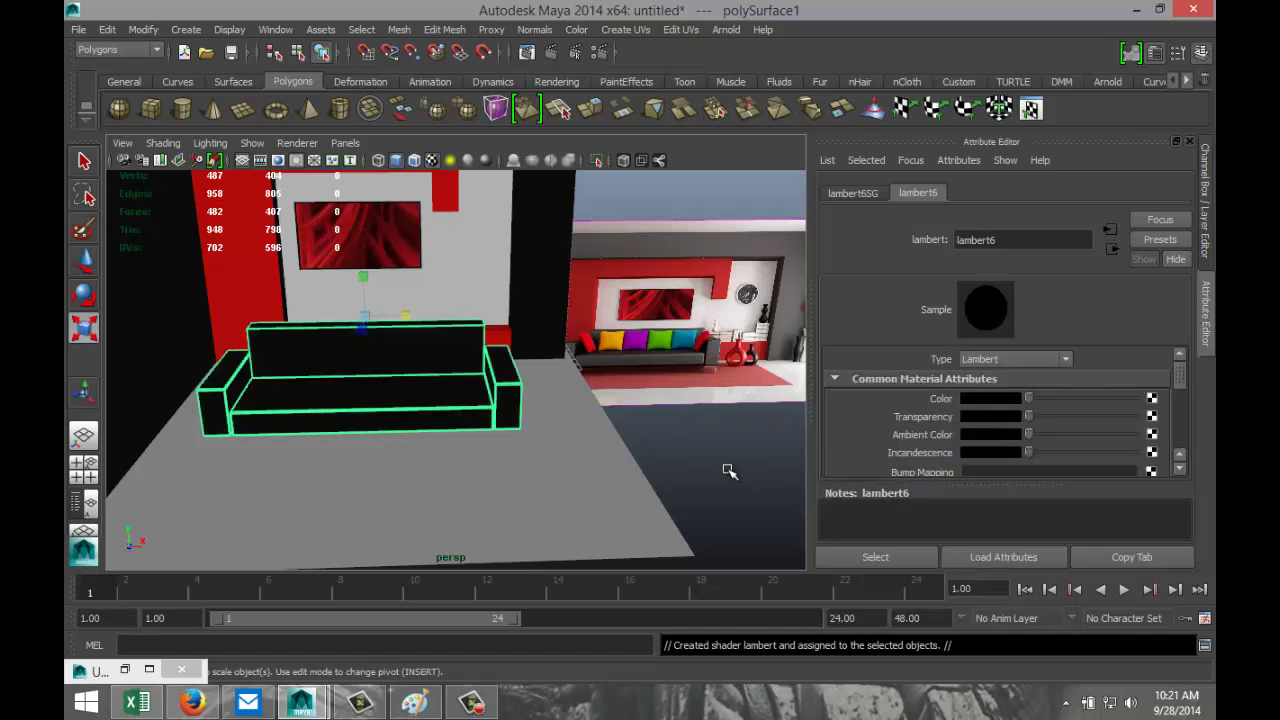
# Map a Leather texture to the color of the sofa's Lambert material
pyautogui.click(1151, 398)
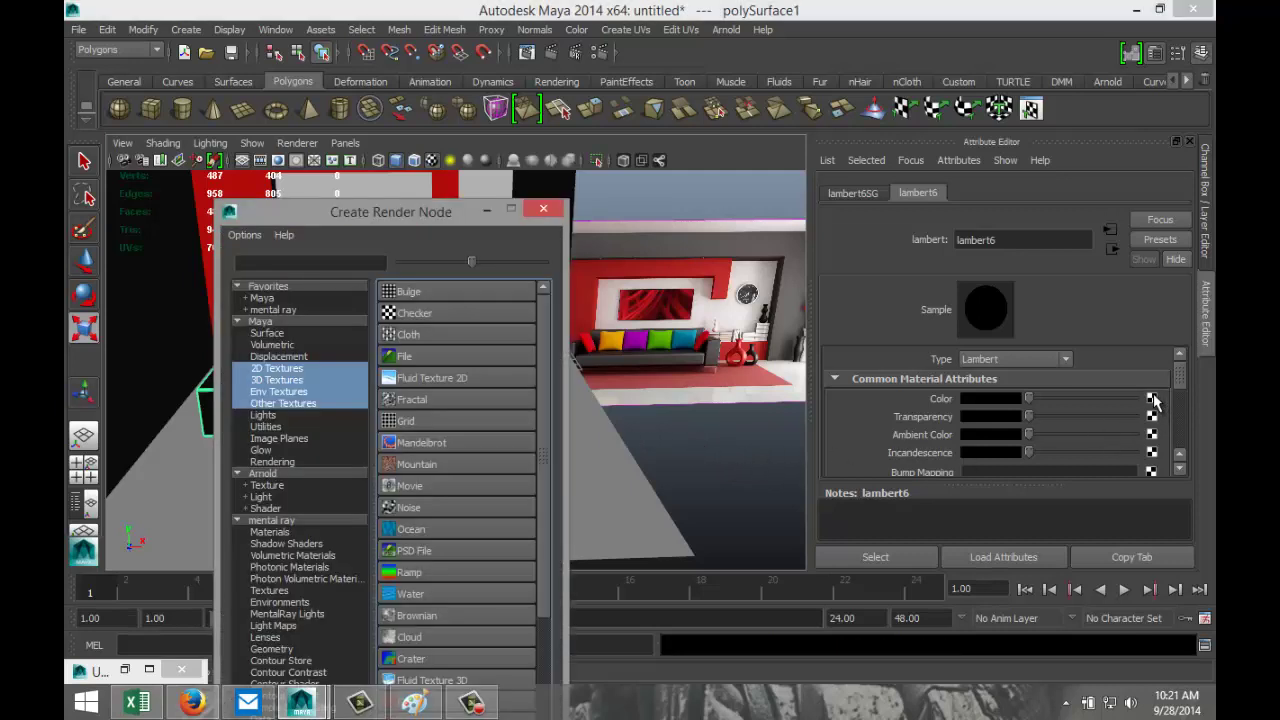
pyautogui.click(310, 262)
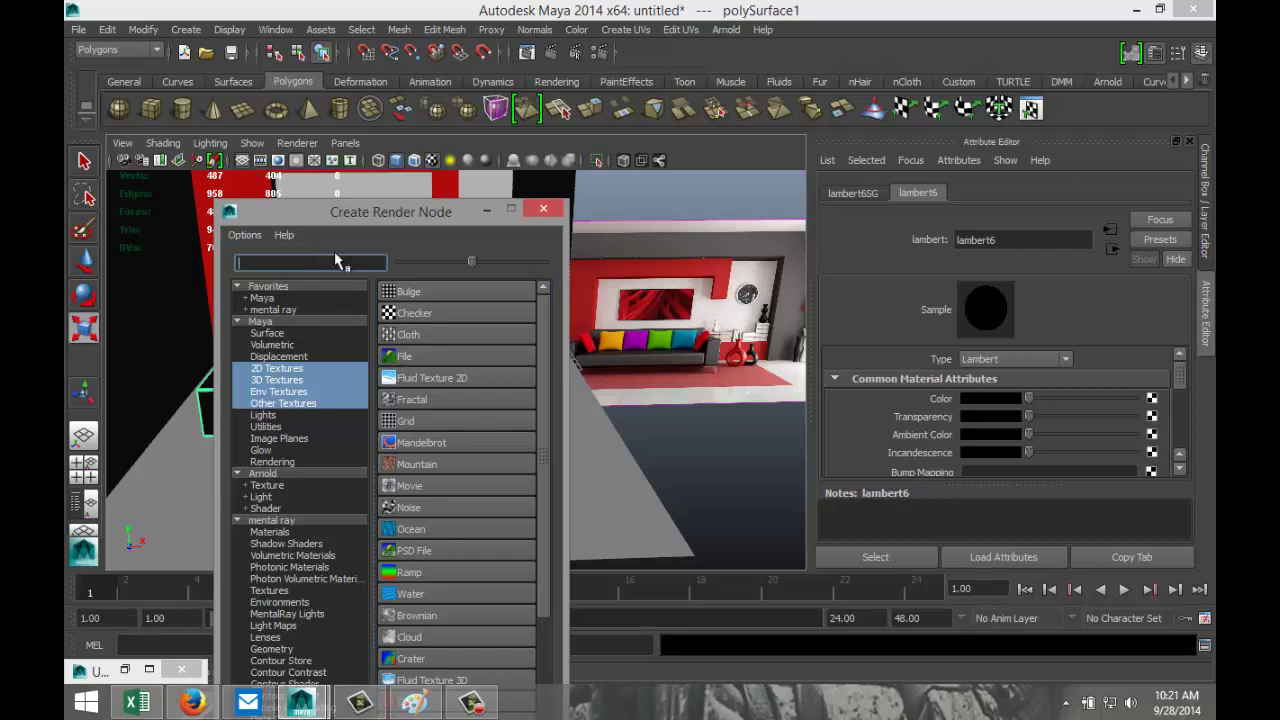
pyautogui.write('leat')
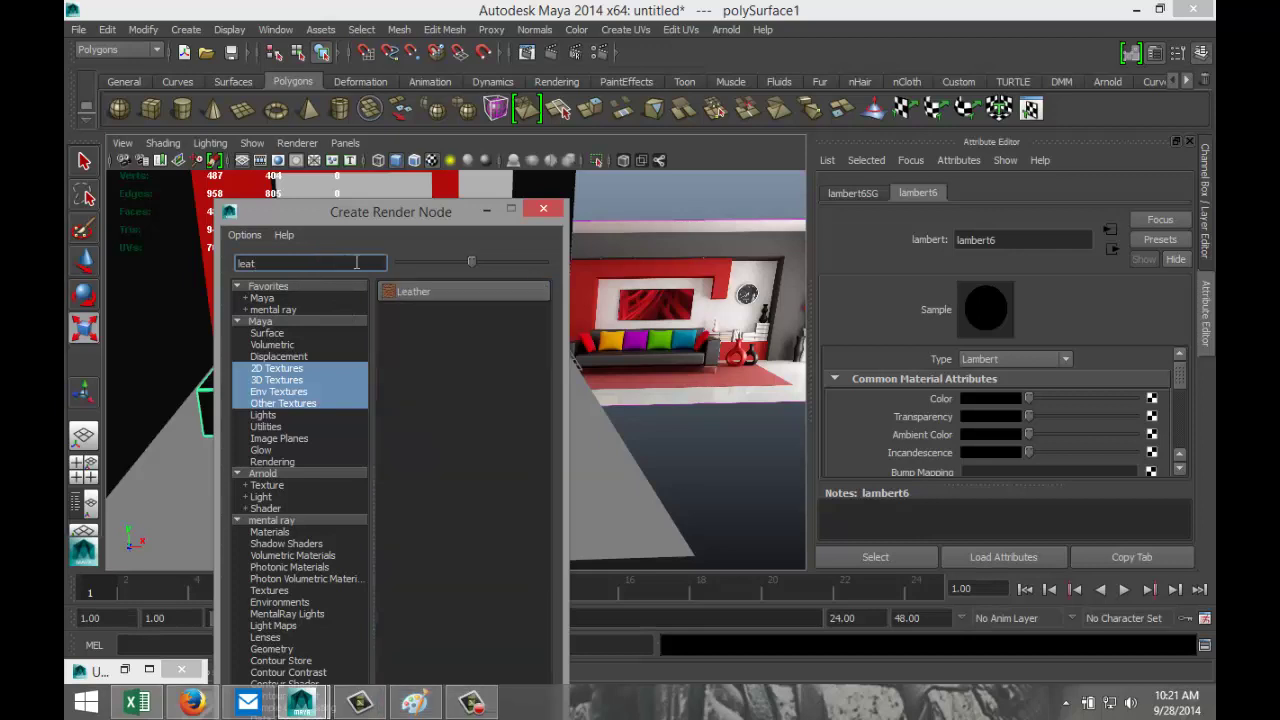
pyautogui.click(457, 291)
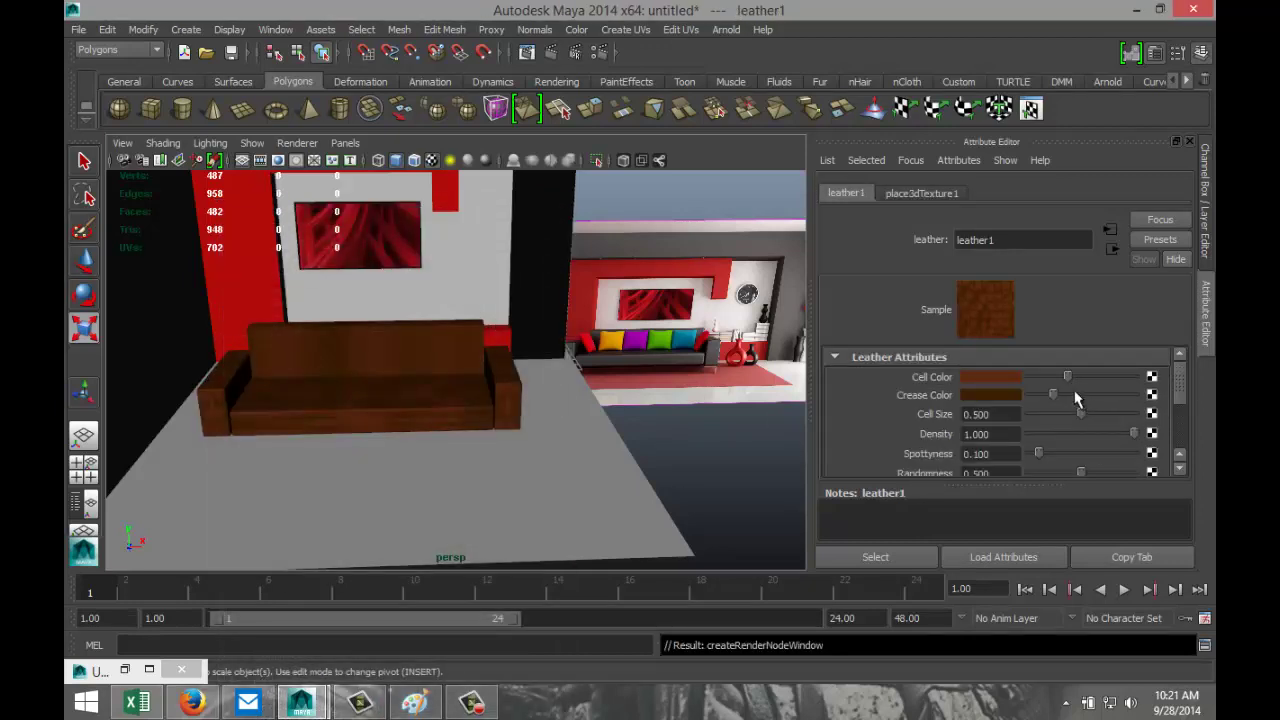
# Set both the cell color and the crease color of the leather texture to black
pyautogui.click(998, 376)
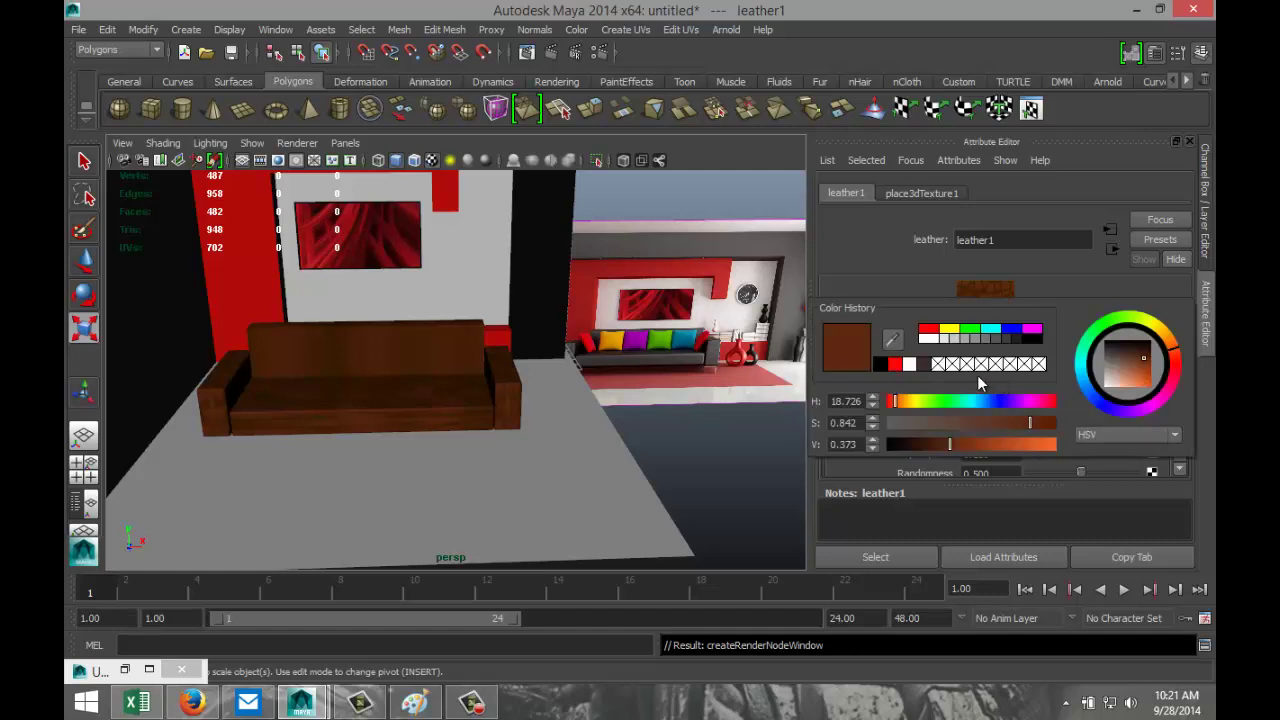
pyautogui.click(881, 366)
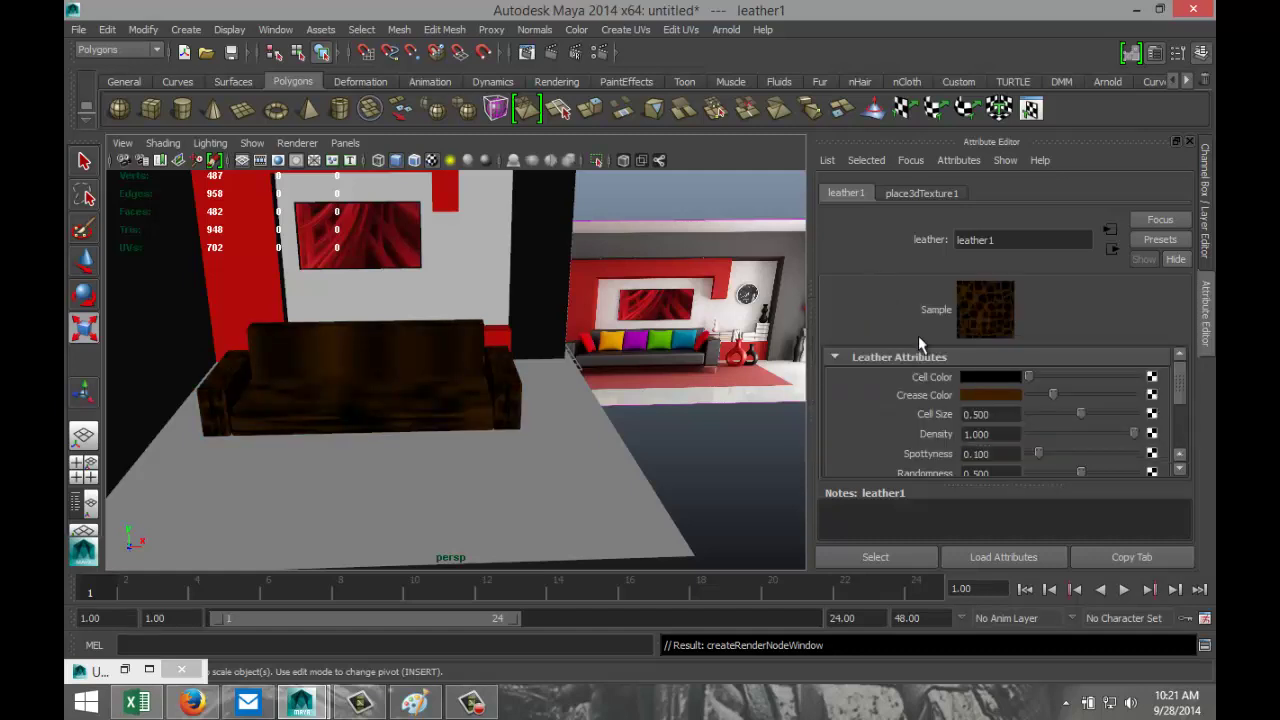
pyautogui.click(987, 395)
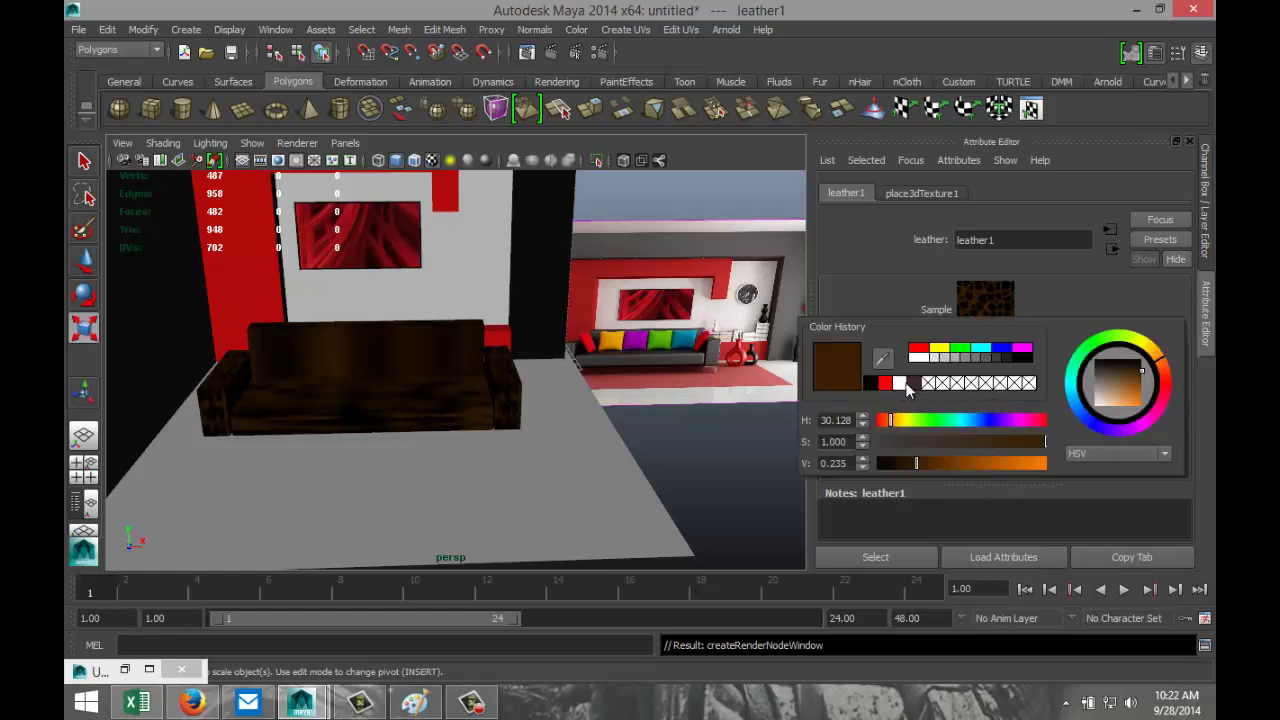
pyautogui.click(1015, 358)
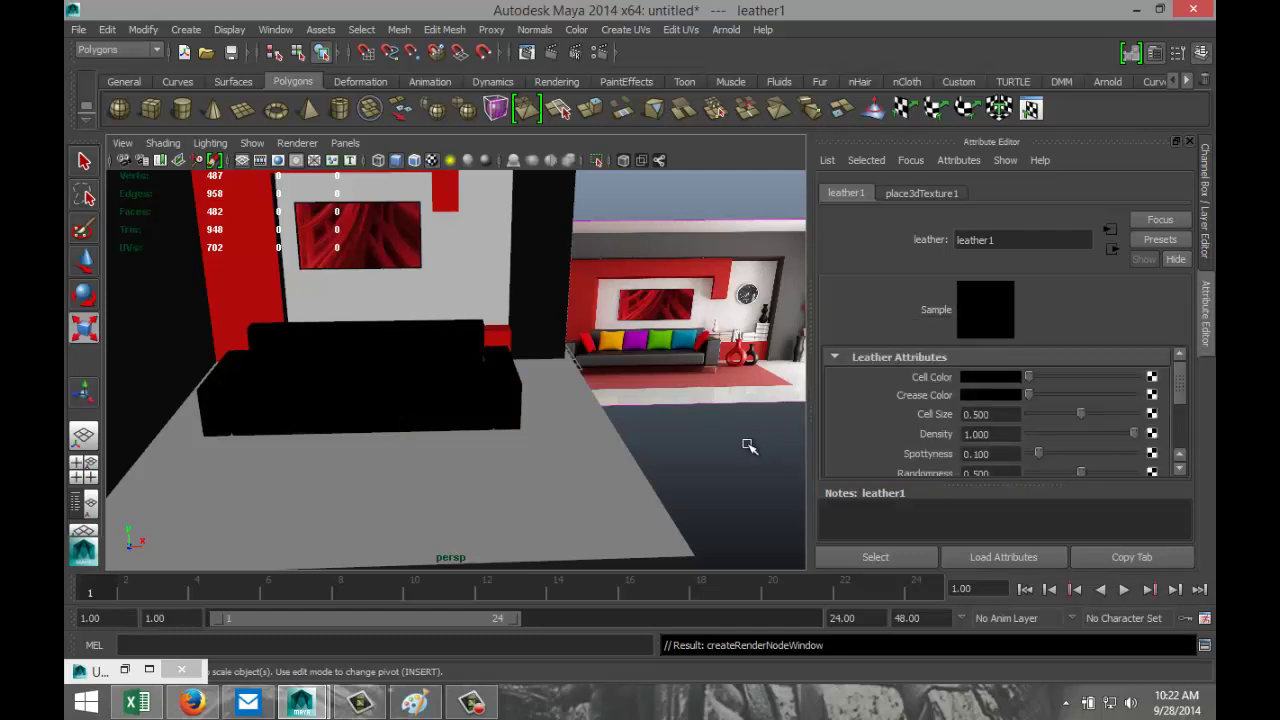
pyautogui.click(750, 445)
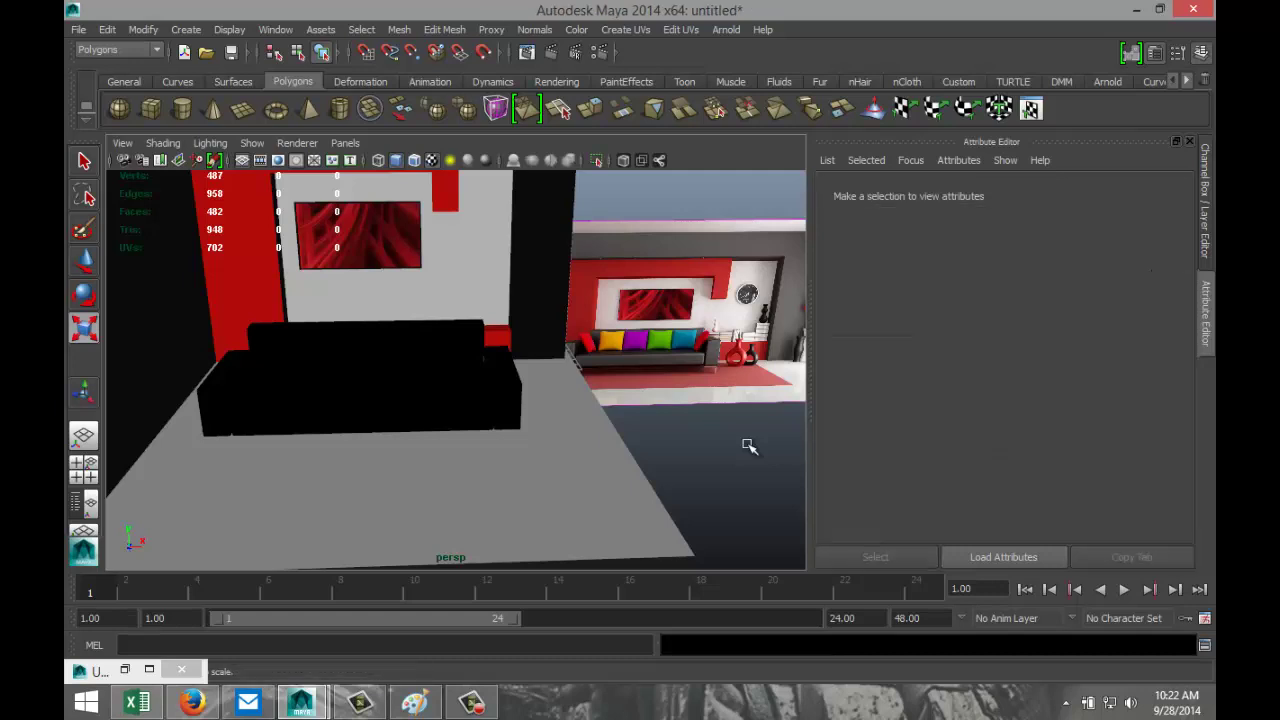
# Create a polygon cube about 2.42 wide, 3.2 high and 3.66 deep on the floor in front of the sofa
pyautogui.click(452, 394)
pyautogui.keyDown('alt'); pyautogui.moveTo(584, 473); pyautogui.dragTo(693, 453, button='right'); pyautogui.keyUp('alt')
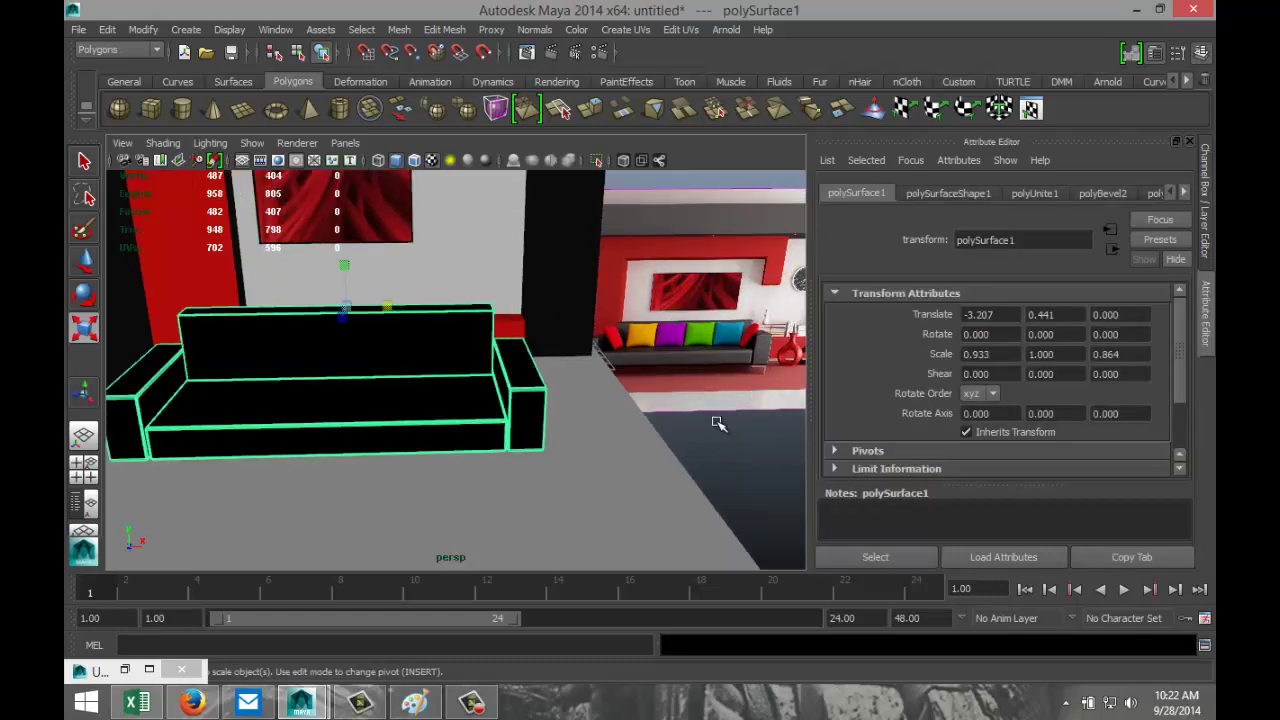
pyautogui.keyDown('alt'); pyautogui.moveTo(712, 425); pyautogui.dragTo(529, 437); pyautogui.keyUp('alt')
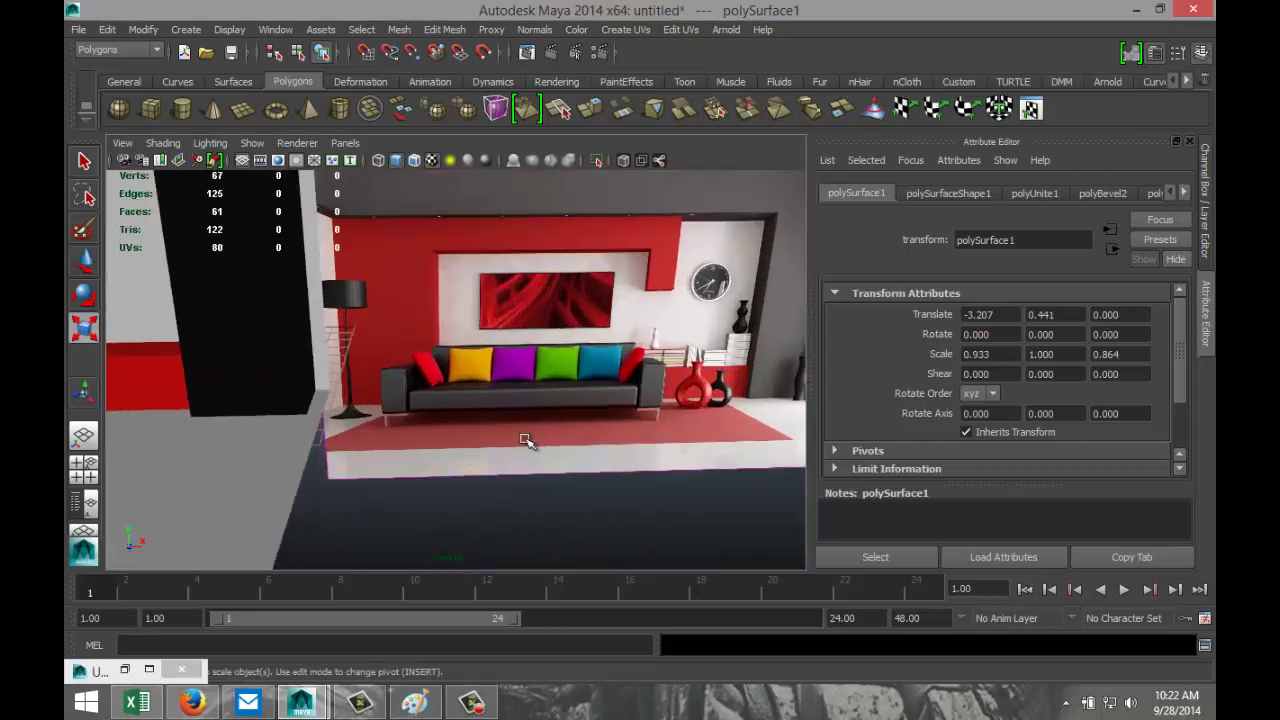
pyautogui.scroll(3, 524, 442)
pyautogui.scroll(4, 524, 442)
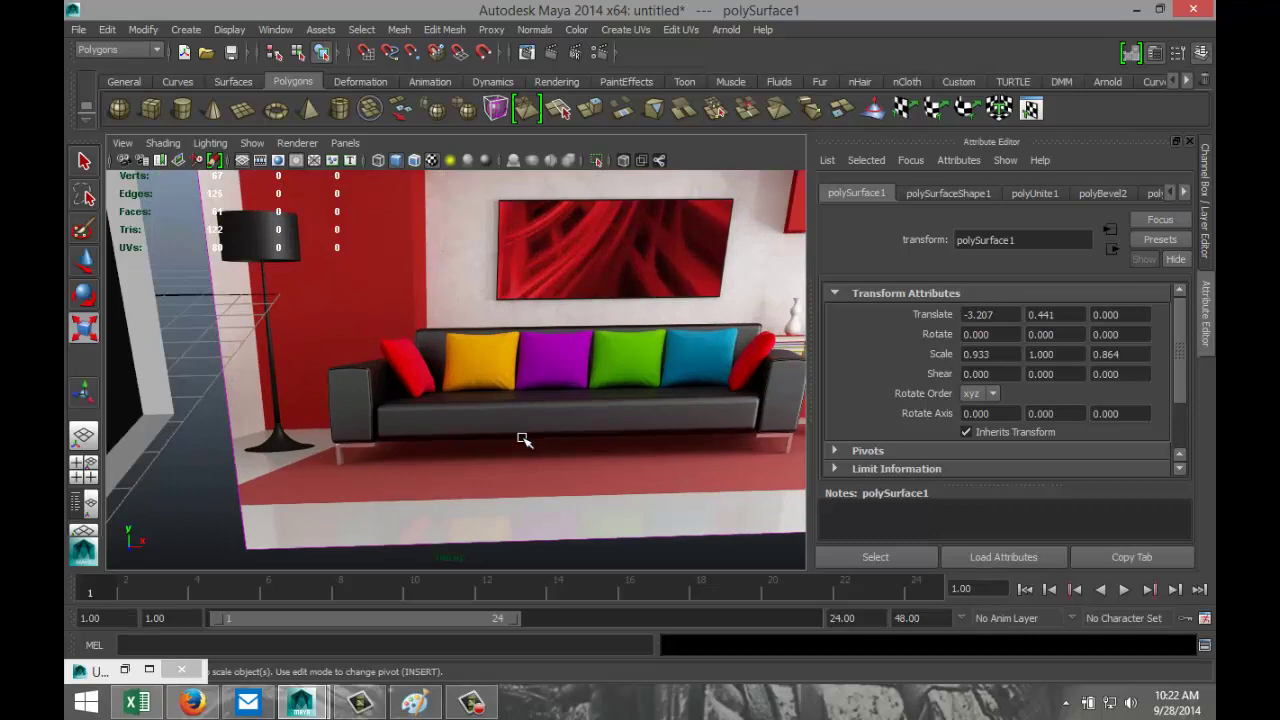
pyautogui.scroll(-10, 524, 442)
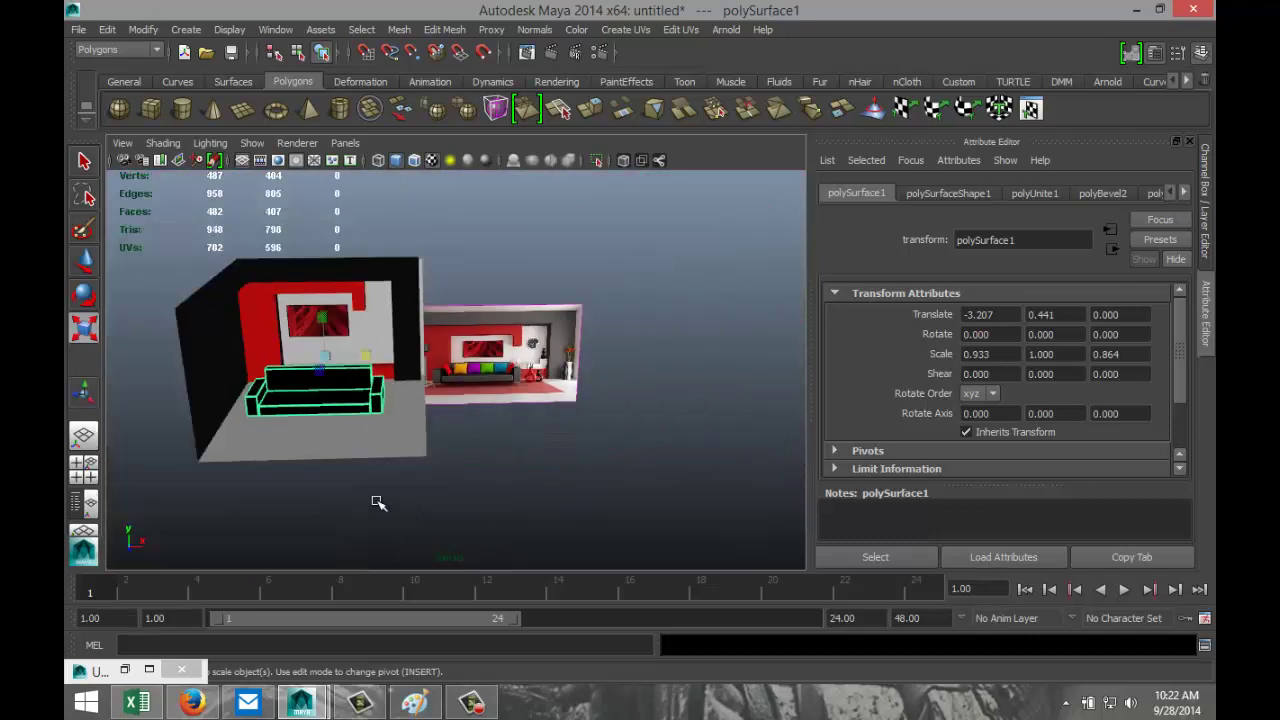
pyautogui.moveTo(377, 502)
pyautogui.keyDown('alt'); pyautogui.mouseDown()
pyautogui.moveTo(526, 511)
pyautogui.moveTo(551, 486)
pyautogui.mouseUp(); pyautogui.keyUp('alt')
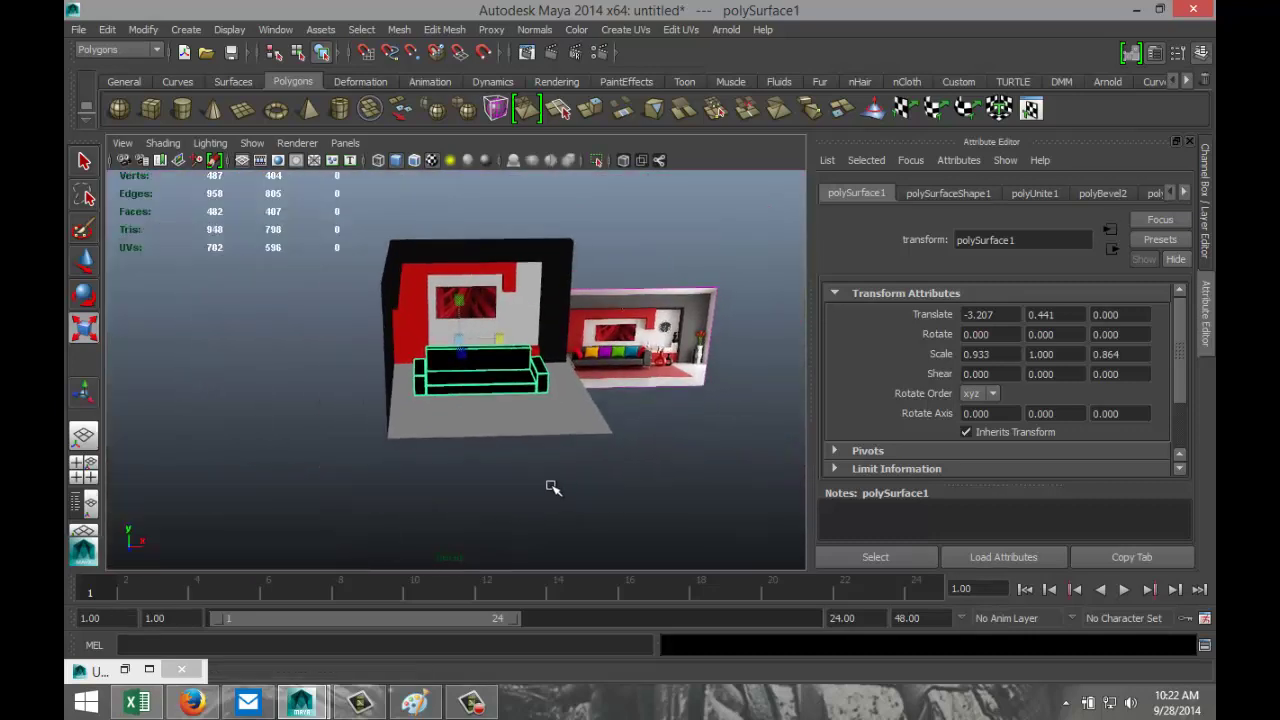
pyautogui.click(150, 108)
pyautogui.moveTo(451, 436)
pyautogui.mouseDown()
pyautogui.moveTo(484, 445)
pyautogui.moveTo(466, 402)
pyautogui.moveTo(480, 408)
pyautogui.mouseUp()
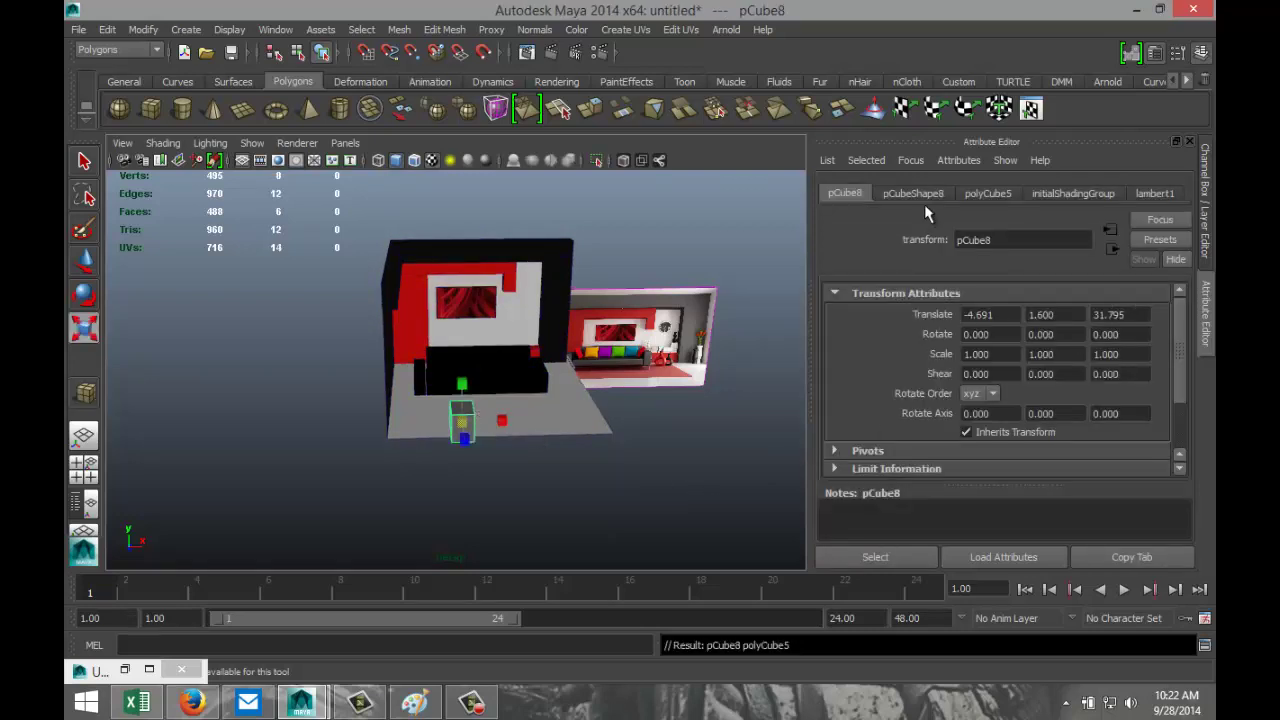
# Set the new cube's width and depth to 2
pyautogui.click(988, 194)
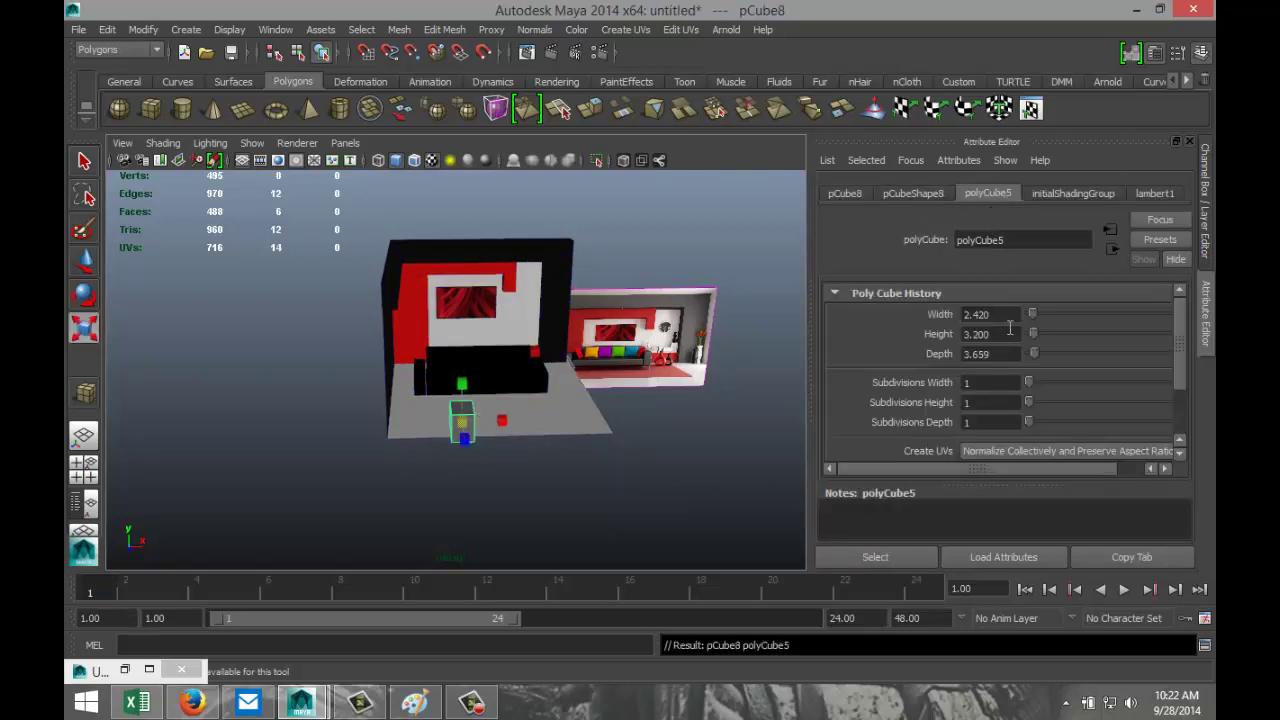
pyautogui.moveTo(1019, 313); pyautogui.dragTo(883, 311)
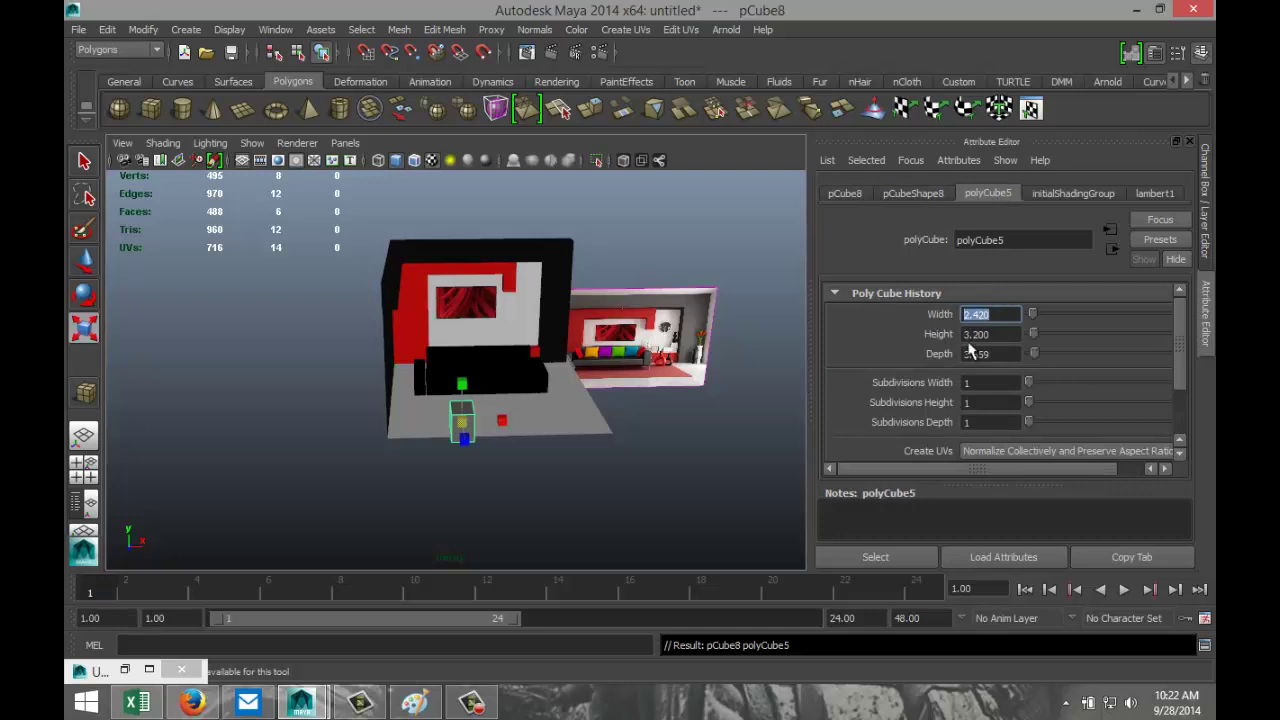
pyautogui.write('2')
pyautogui.doubleClick(998, 353)
pyautogui.write('2')
pyautogui.click(998, 334)
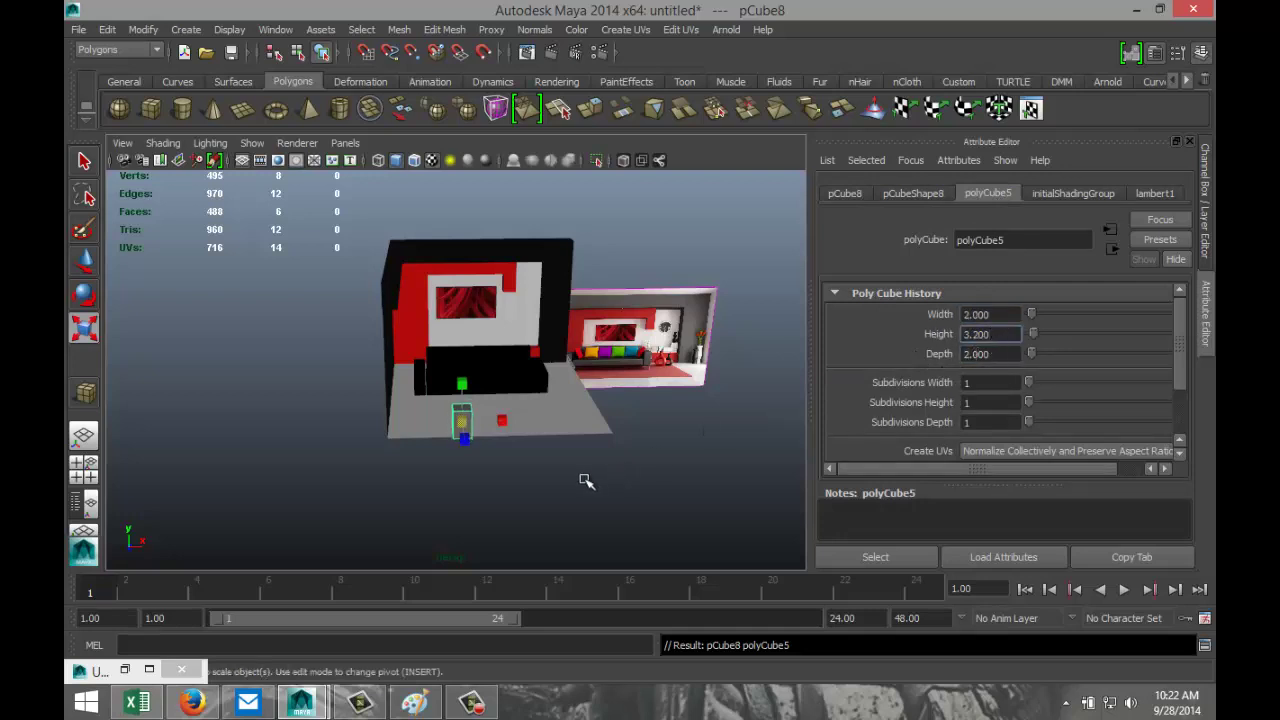
# Assign a new mia_material_x material to the cube in front of the sofa
pyautogui.scroll(3, 504, 481)
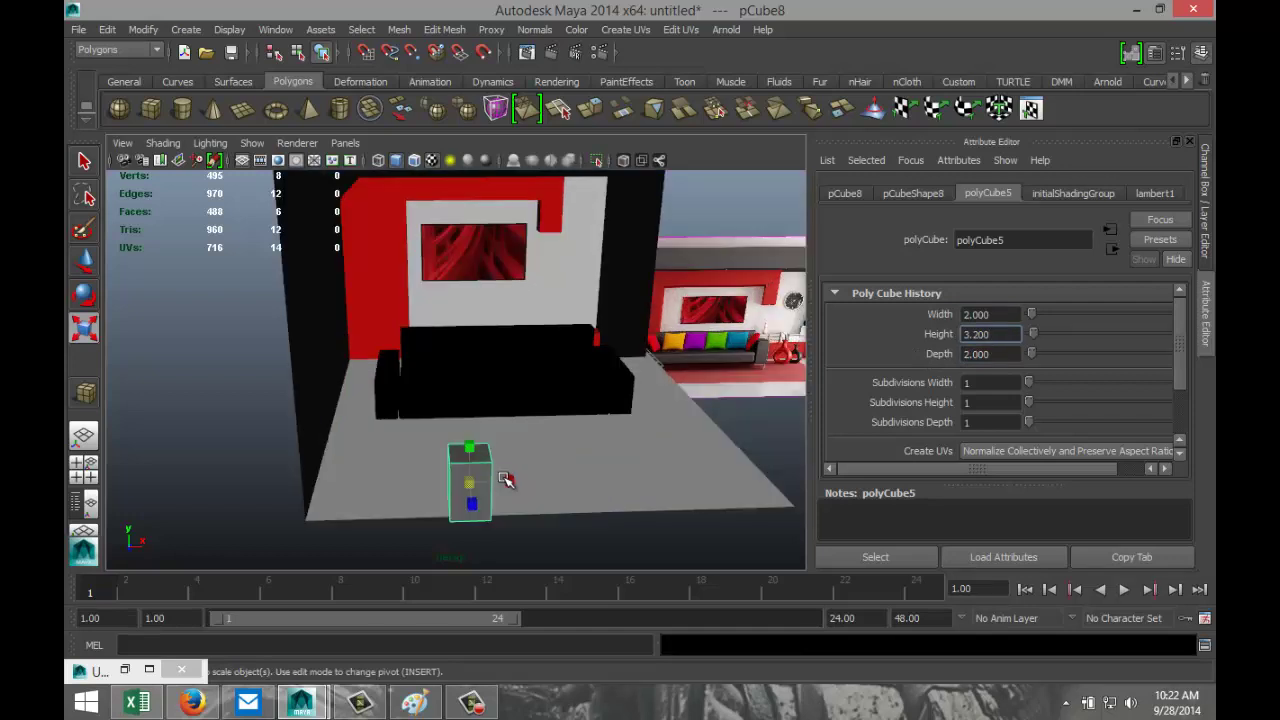
pyautogui.scroll(1, 577, 521)
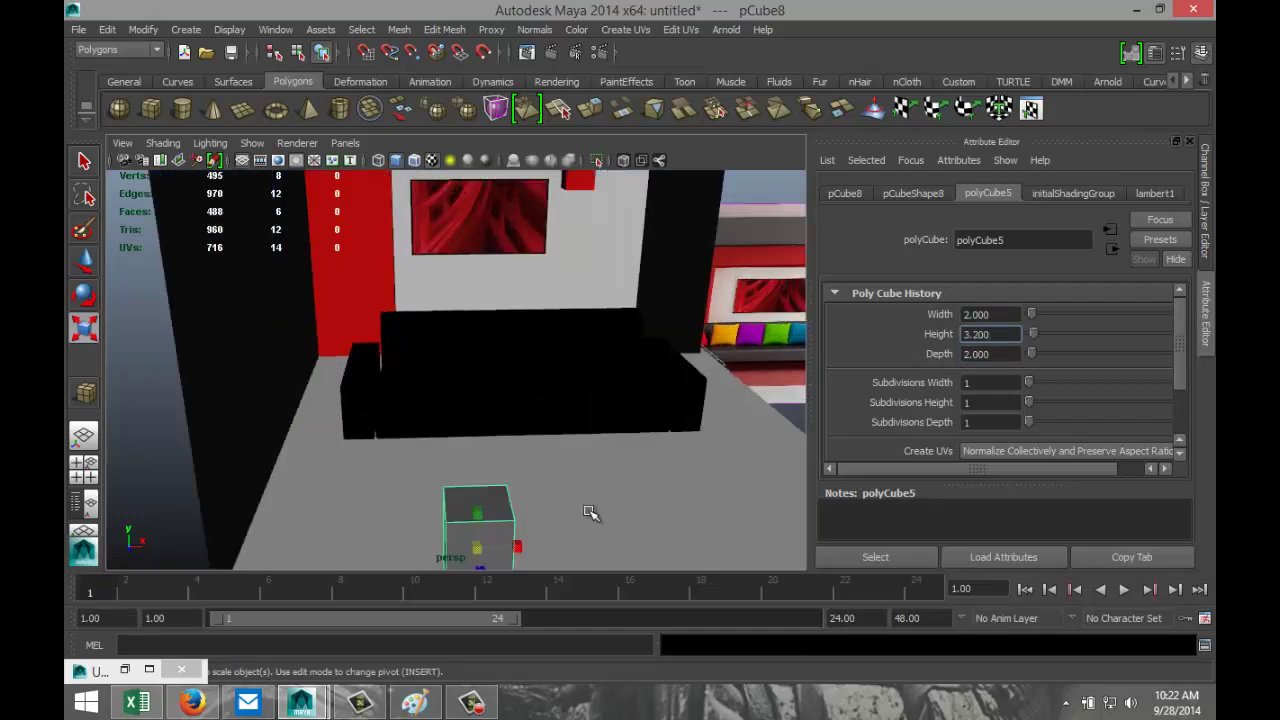
pyautogui.scroll(-2, 585, 514)
pyautogui.click(654, 497)
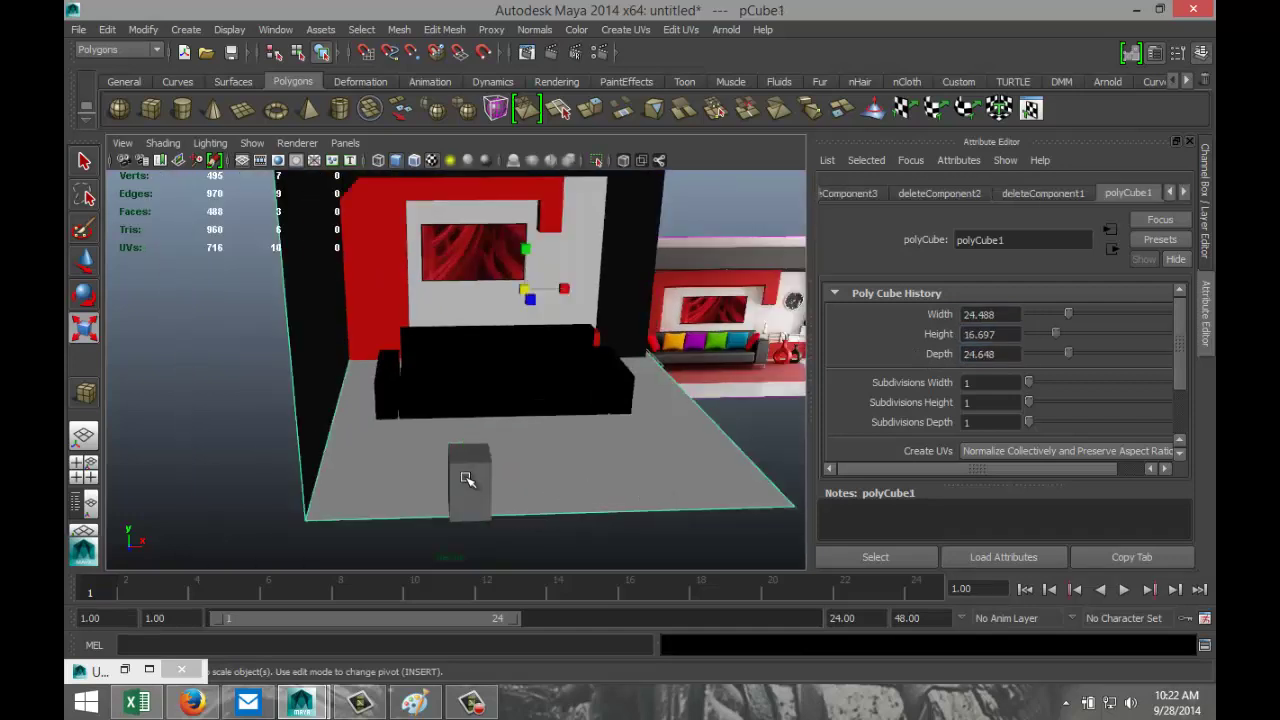
pyautogui.click(468, 478)
pyautogui.moveTo(480, 470); pyautogui.dragTo(555, 330, button='right')
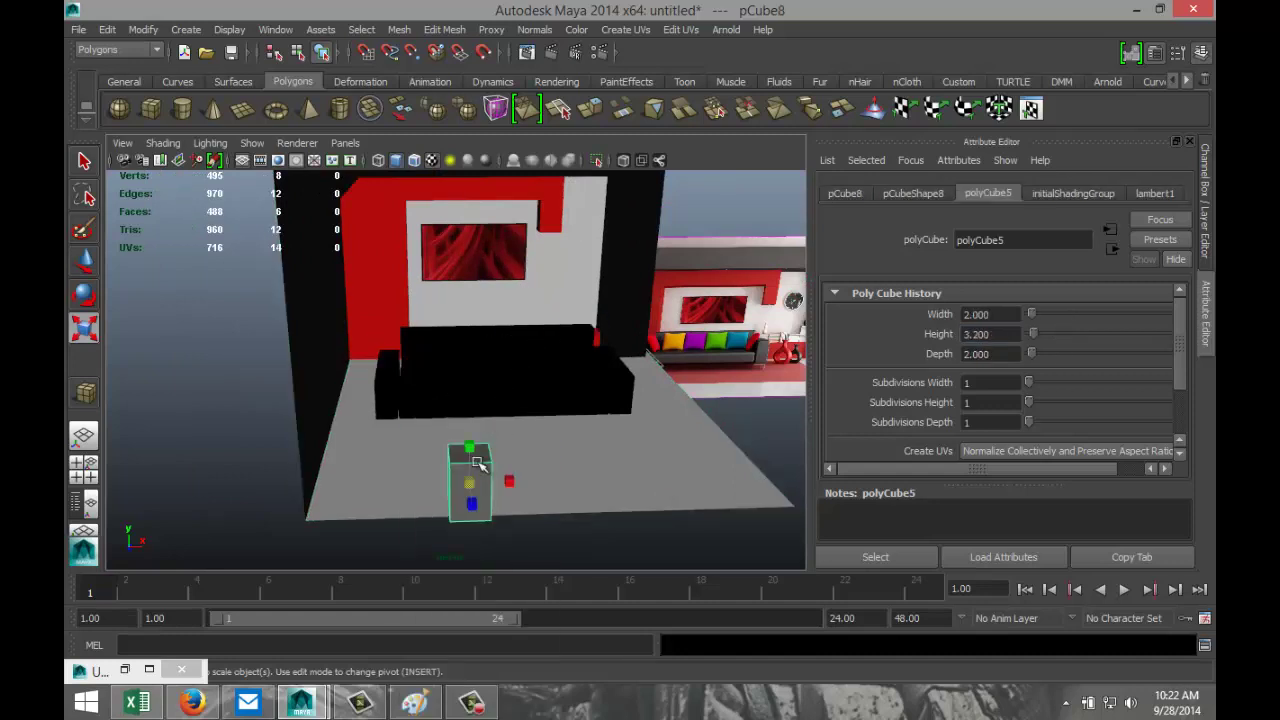
pyautogui.moveTo(480, 465); pyautogui.dragTo(502, 643, button='right')
pyautogui.click(520, 143)
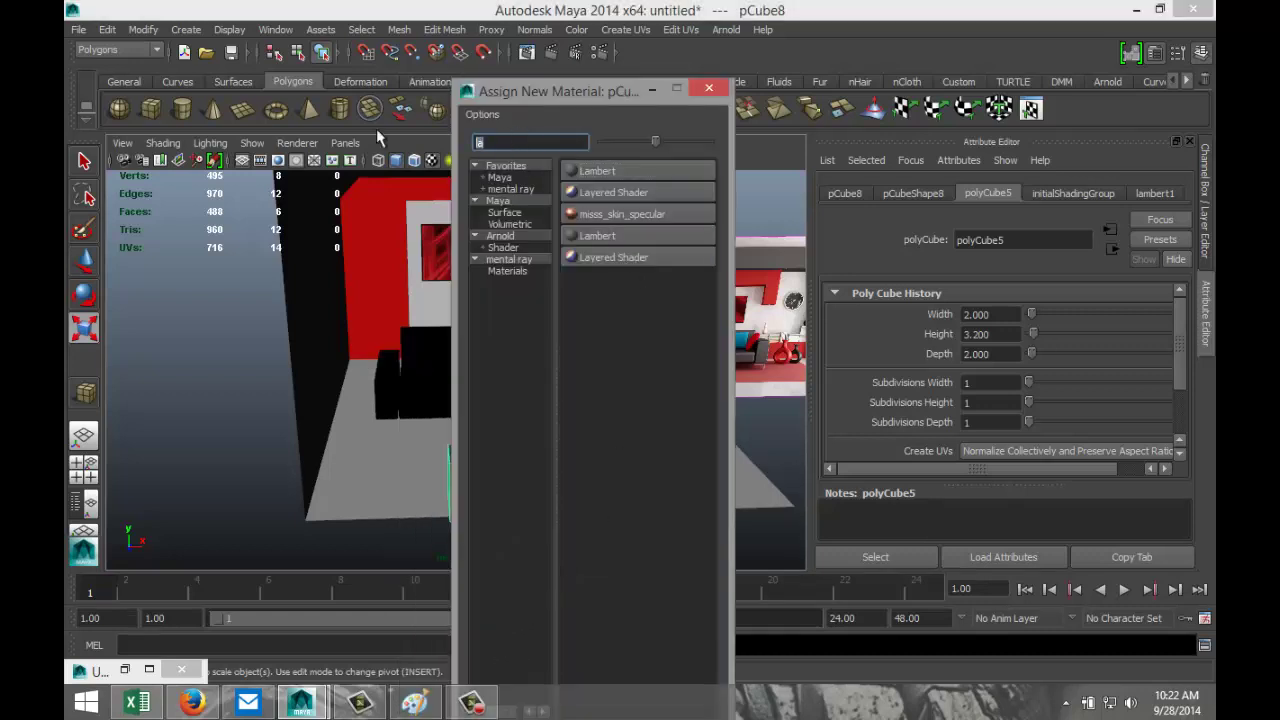
pyautogui.write('mia')
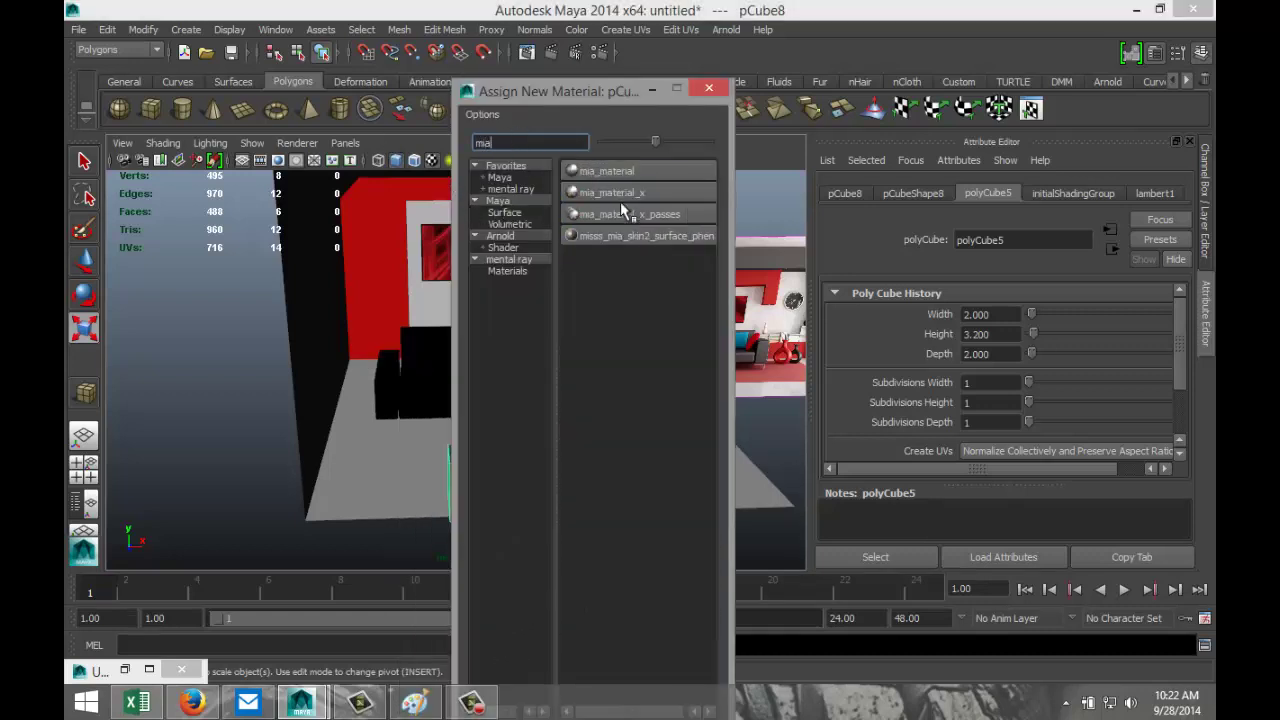
pyautogui.click(626, 194)
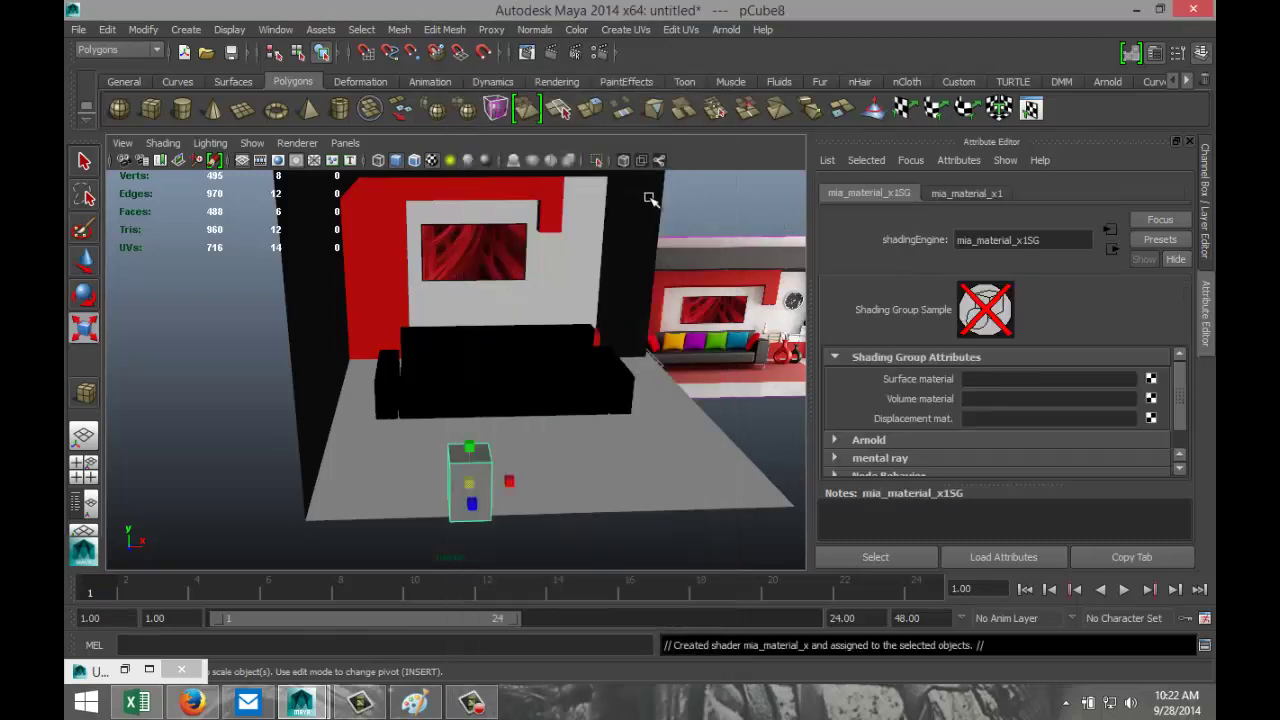
# Replace the settings of the cube's mia_material_x with the Chrome preset
pyautogui.click(981, 193)
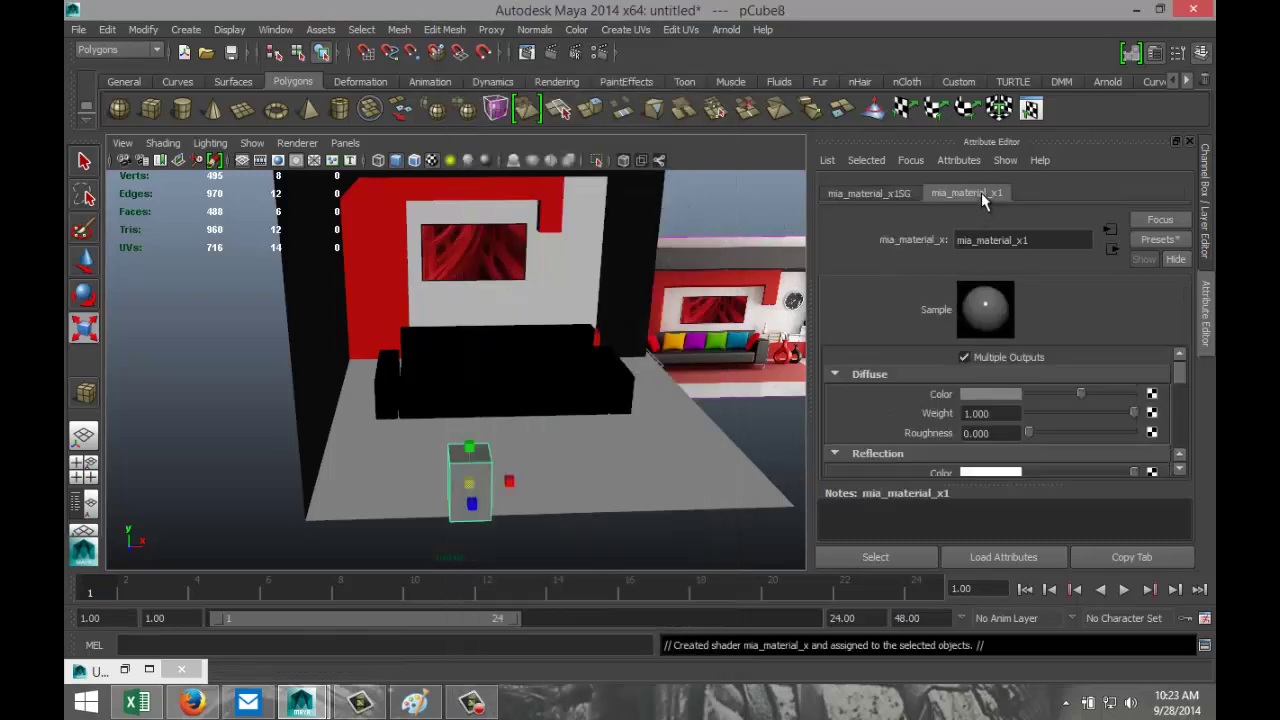
pyautogui.click(1165, 241)
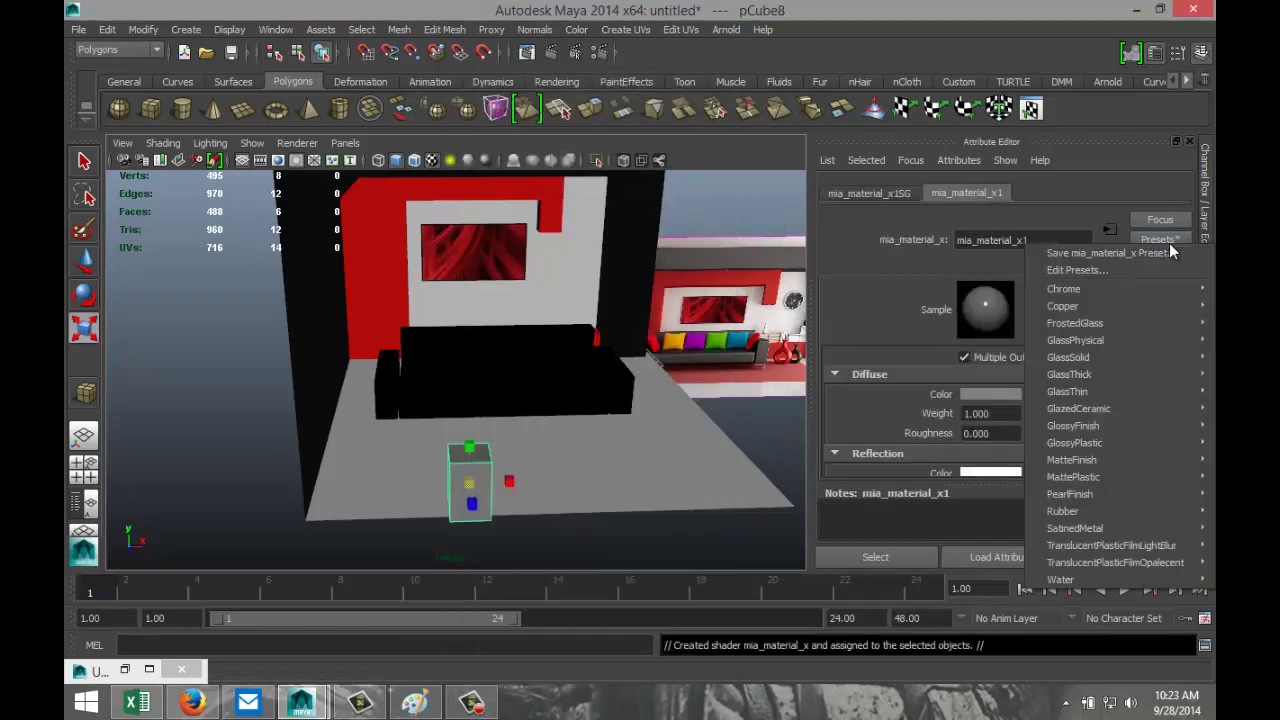
pyautogui.moveTo(1097, 288)
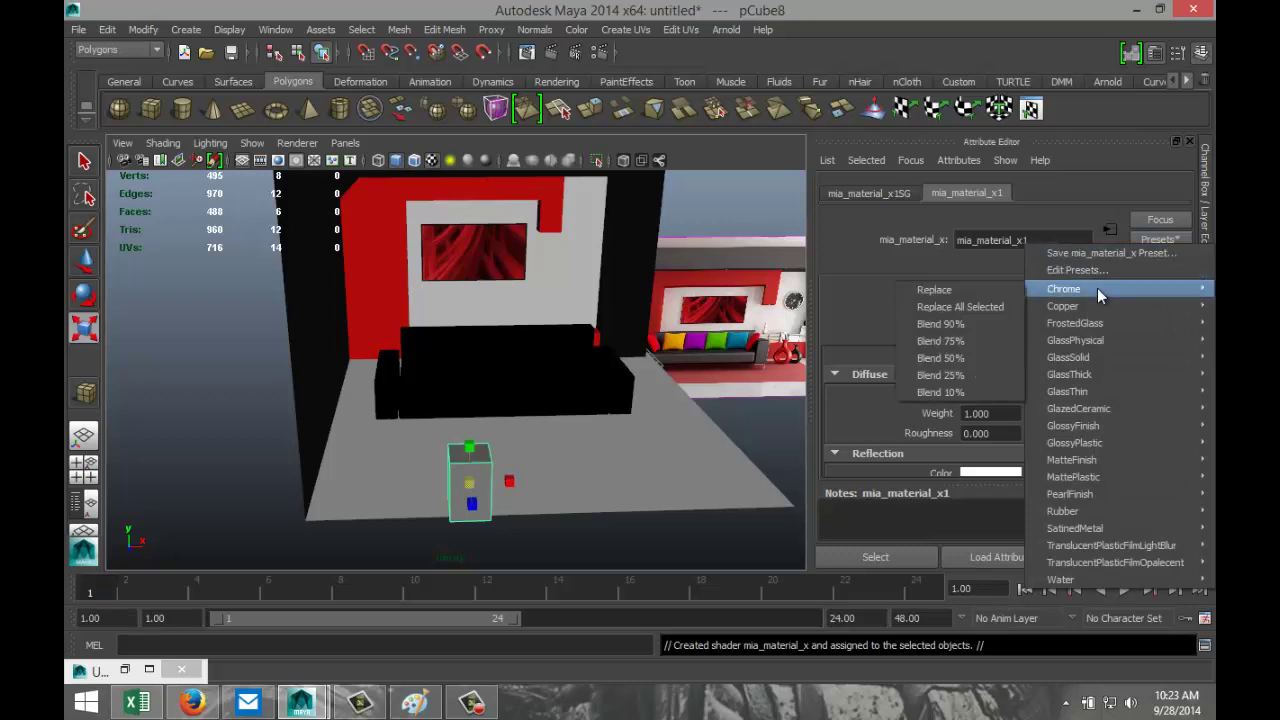
pyautogui.click(968, 289)
pyautogui.click(645, 460)
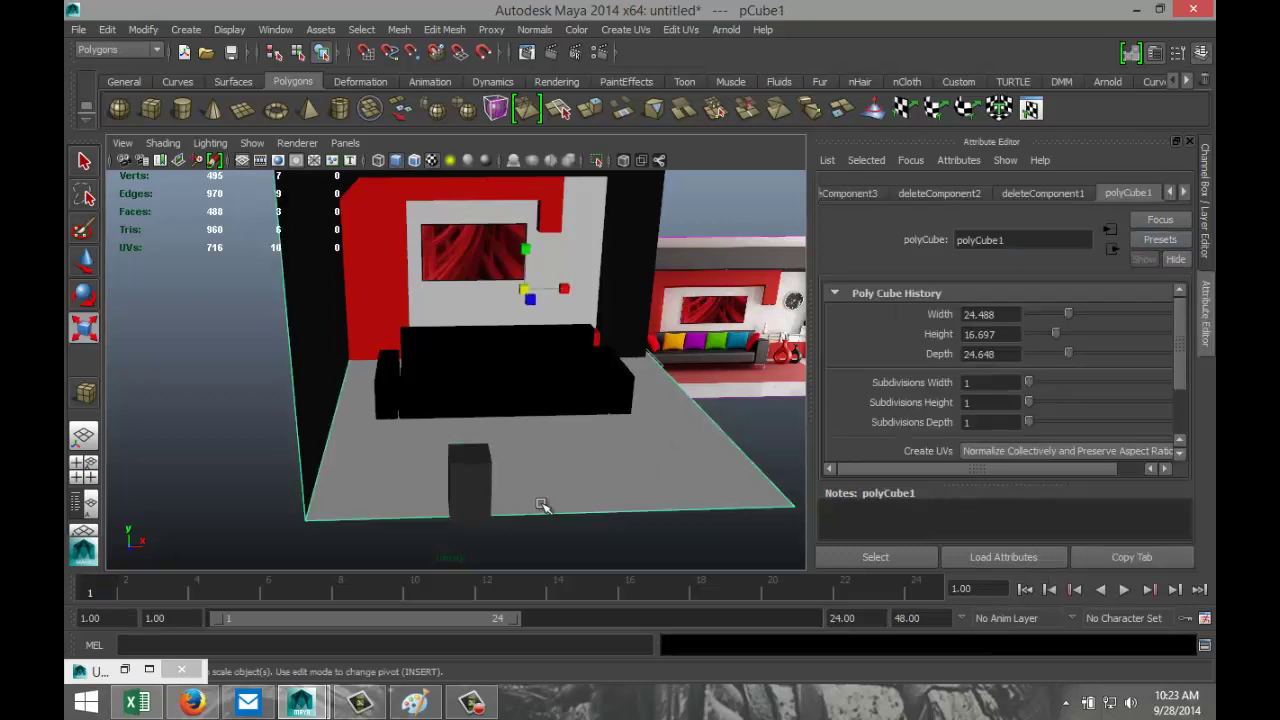
# Move the chrome cube in the top view onto the front corner of the sofa's left armrest
pyautogui.click(478, 488)
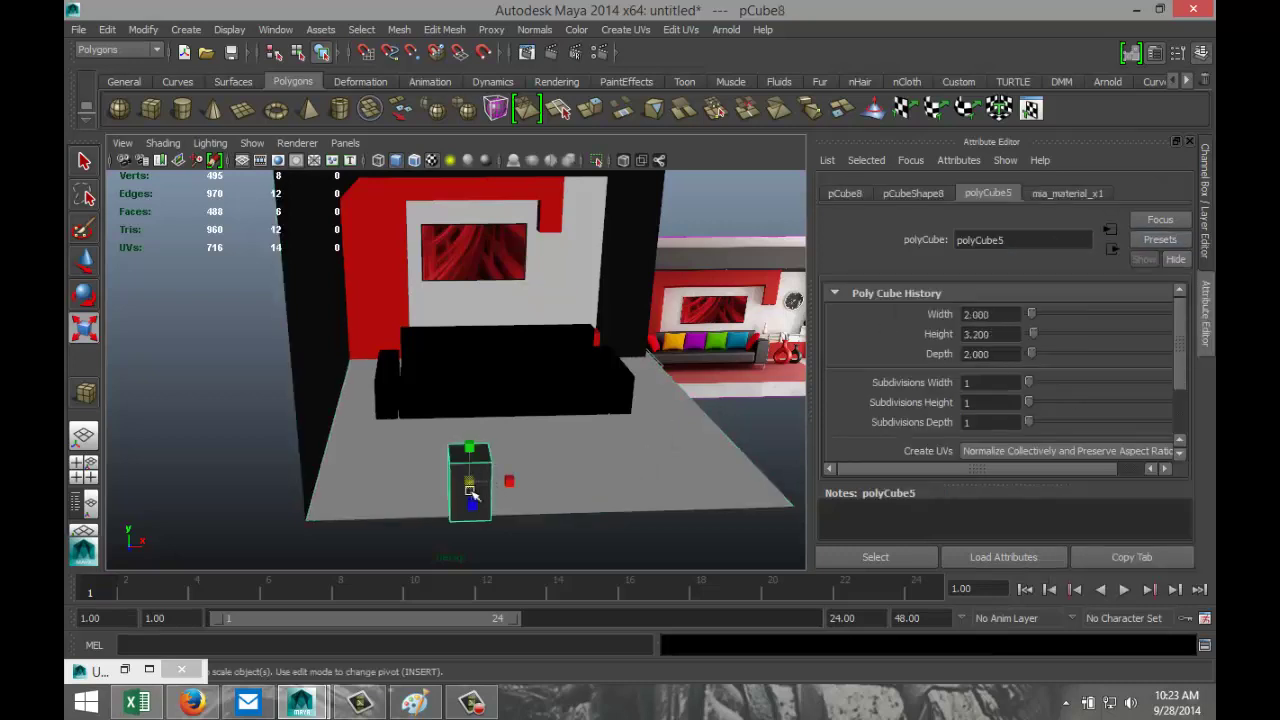
pyautogui.click(84, 472)
pyautogui.press('space')
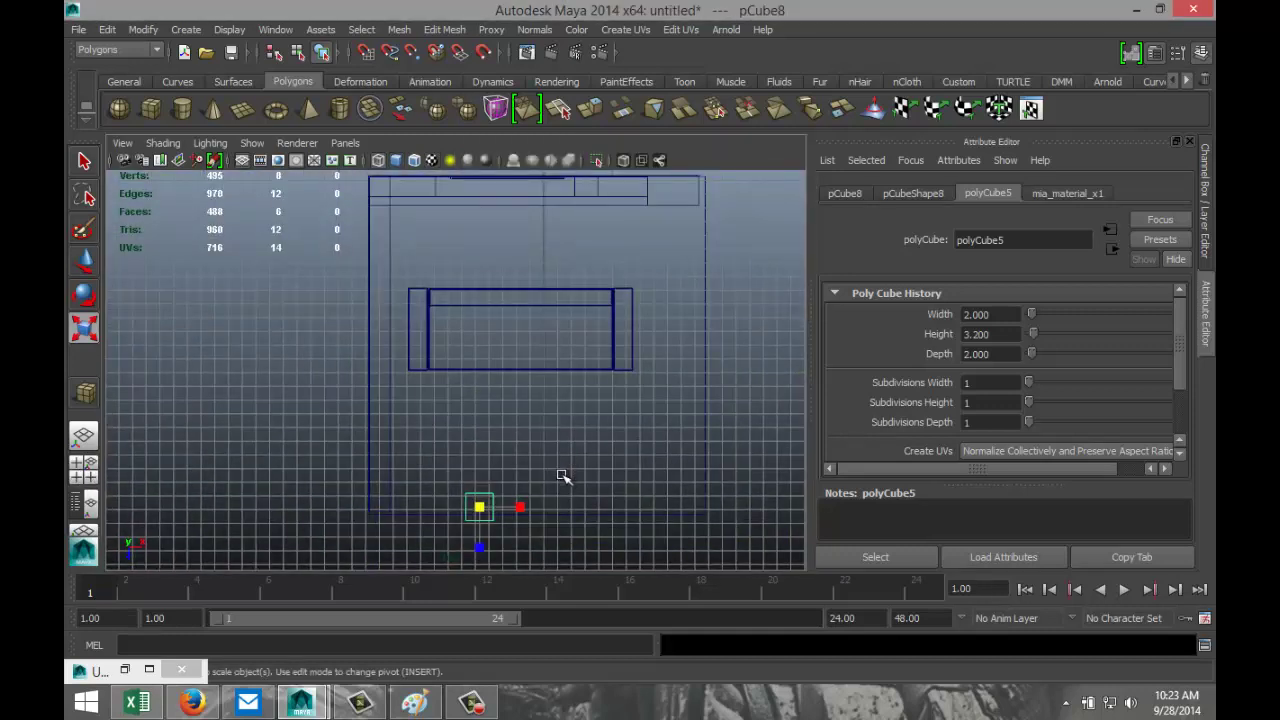
pyautogui.press('w')
pyautogui.moveTo(483, 510); pyautogui.dragTo(428, 363)
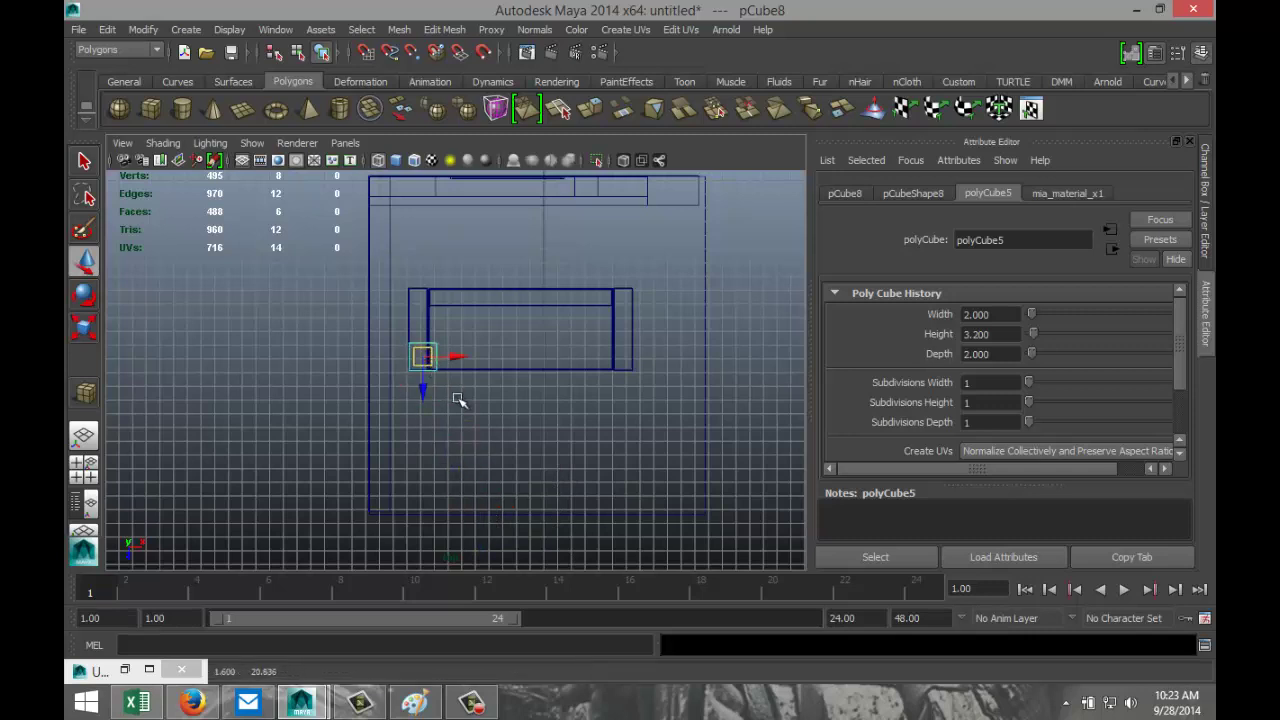
pyautogui.press('f')
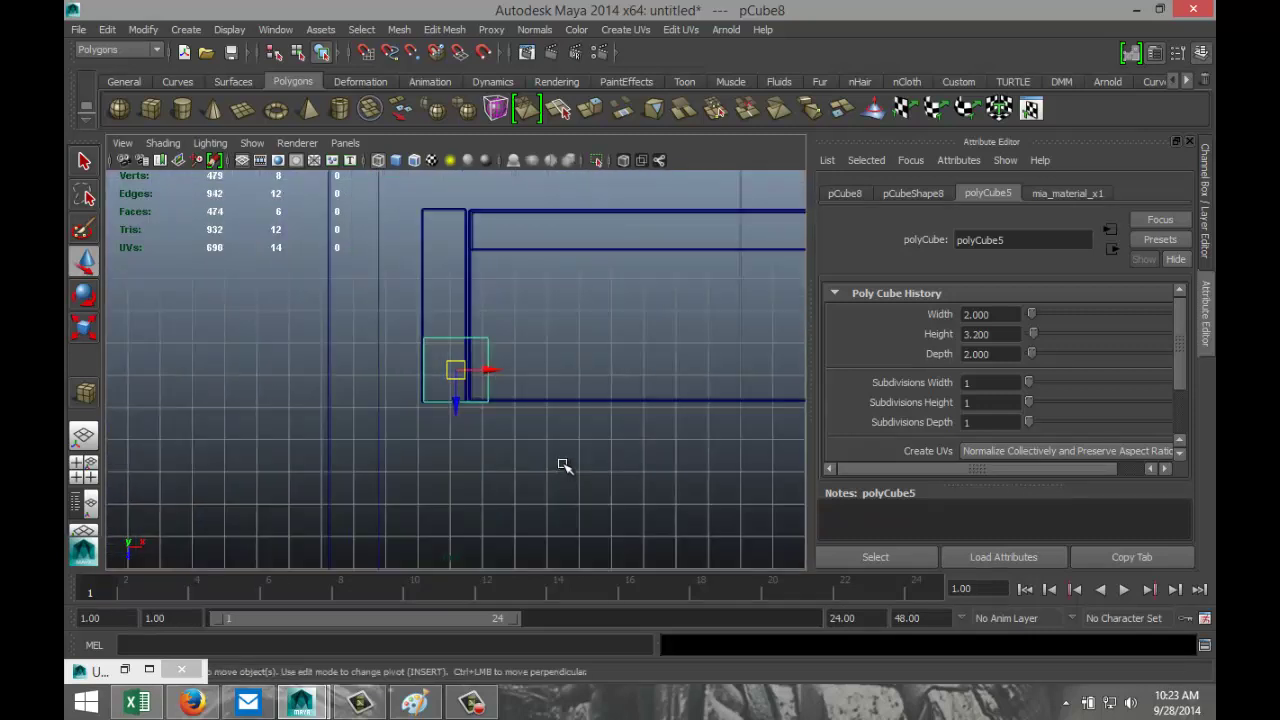
# Scale the cube down uniformly to leg size and fit it just inside the left armrest's front outer corner
pyautogui.press('r')
pyautogui.moveTo(455, 370); pyautogui.dragTo(436, 393)
pyautogui.press('w')
pyautogui.scroll(5, 500, 463)
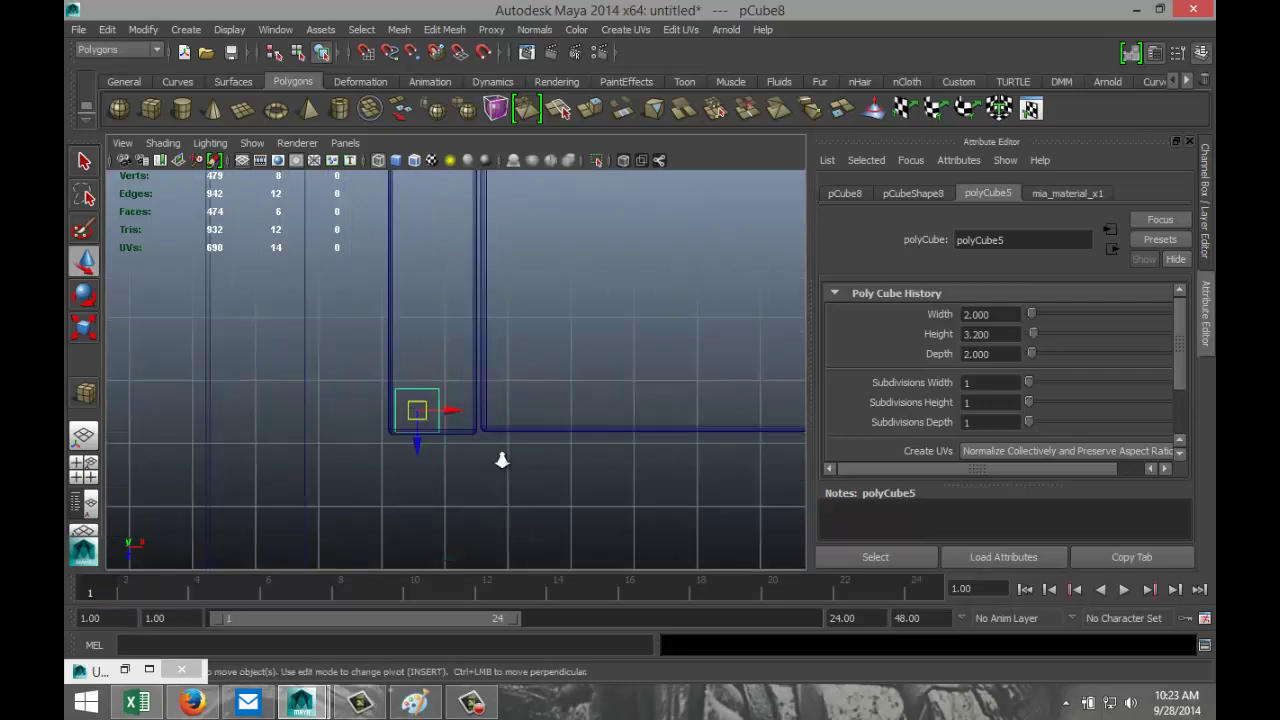
pyautogui.moveTo(392, 470); pyautogui.dragTo(425, 433)
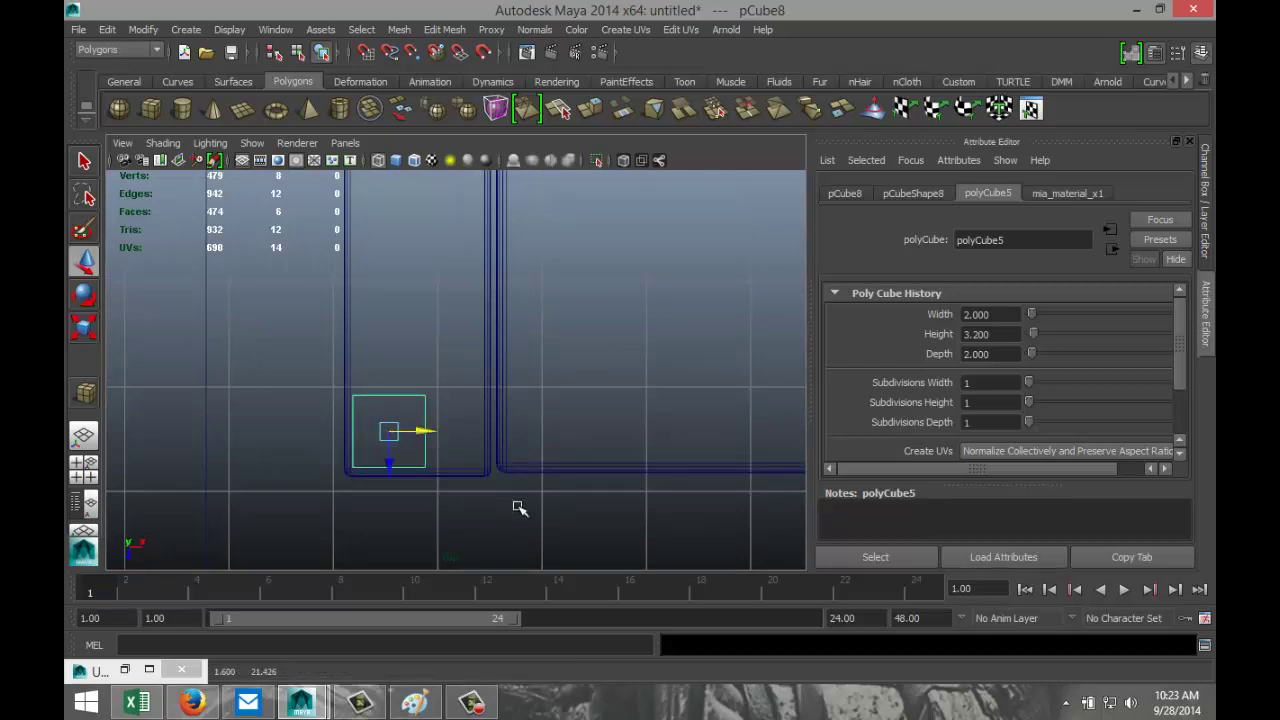
pyautogui.scroll(-4, 519, 509)
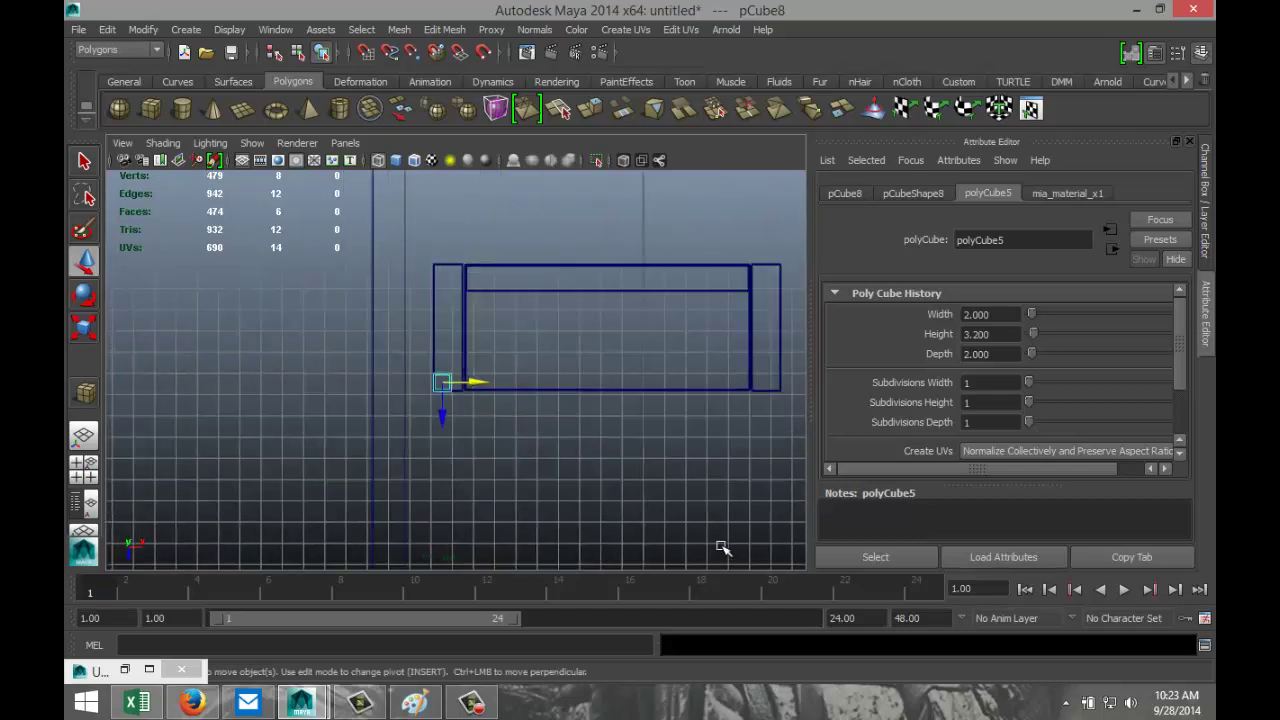
# Duplicate the leg cube and move the copy along X to the front outer corner of the right armrest
pyautogui.hotkey('ctrl', 'd')
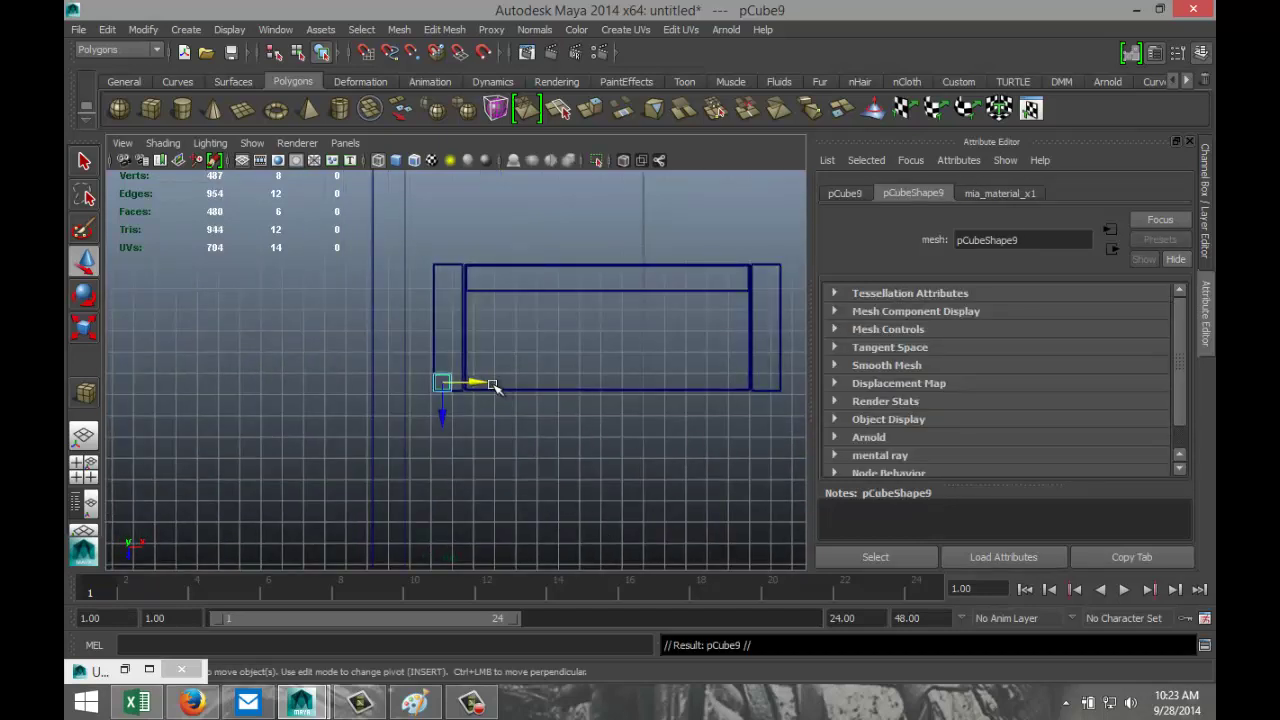
pyautogui.moveTo(481, 386); pyautogui.dragTo(807, 411)
pyautogui.press('f')
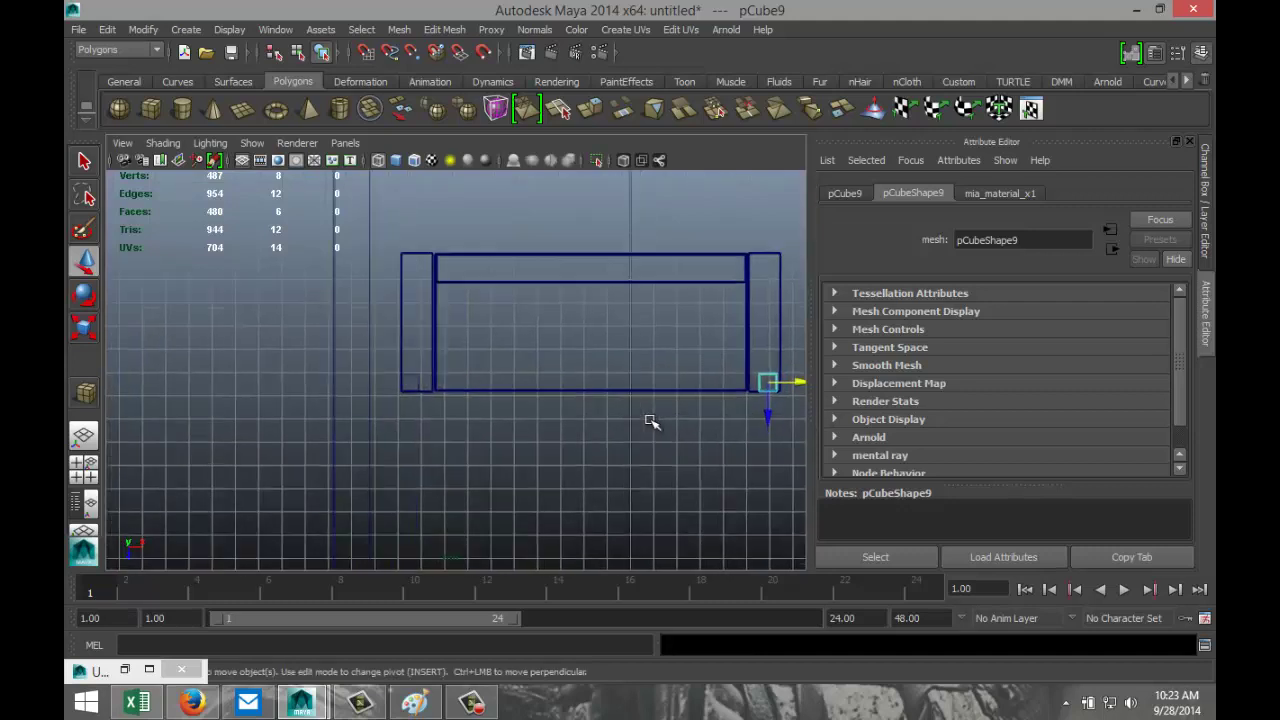
pyautogui.moveTo(503, 369); pyautogui.dragTo(569, 406)
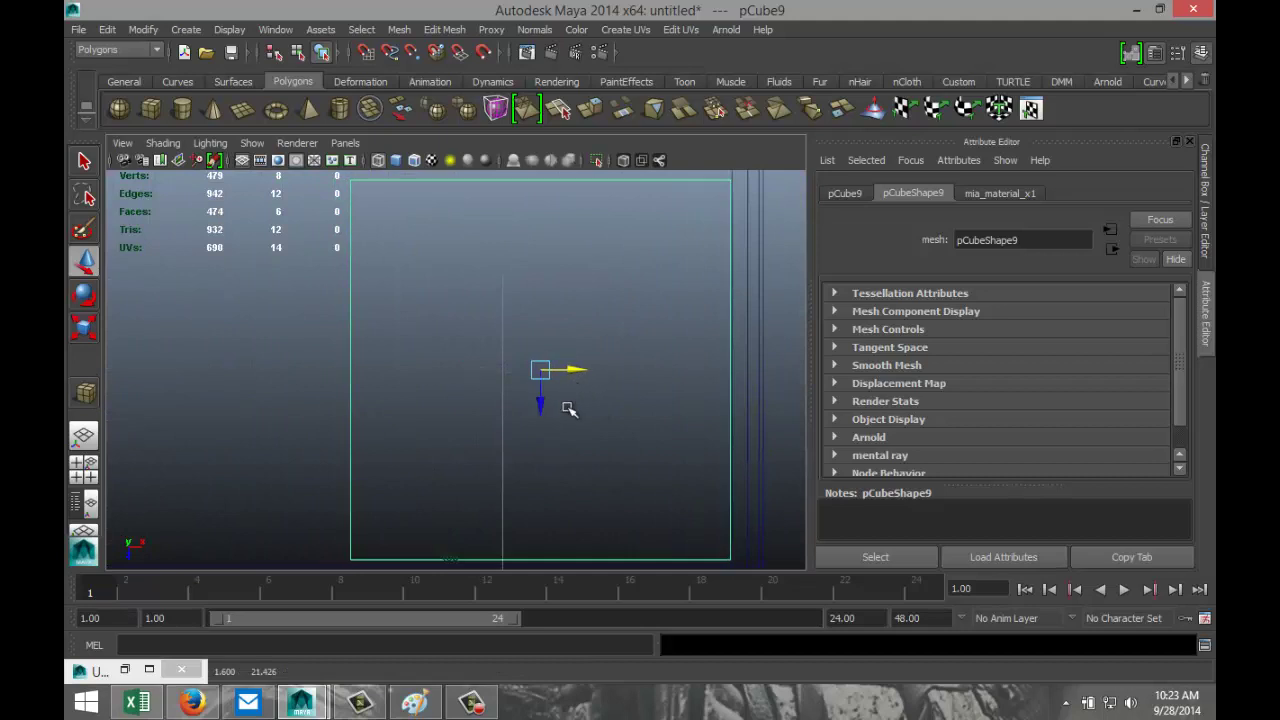
pyautogui.scroll(-3, 543, 409)
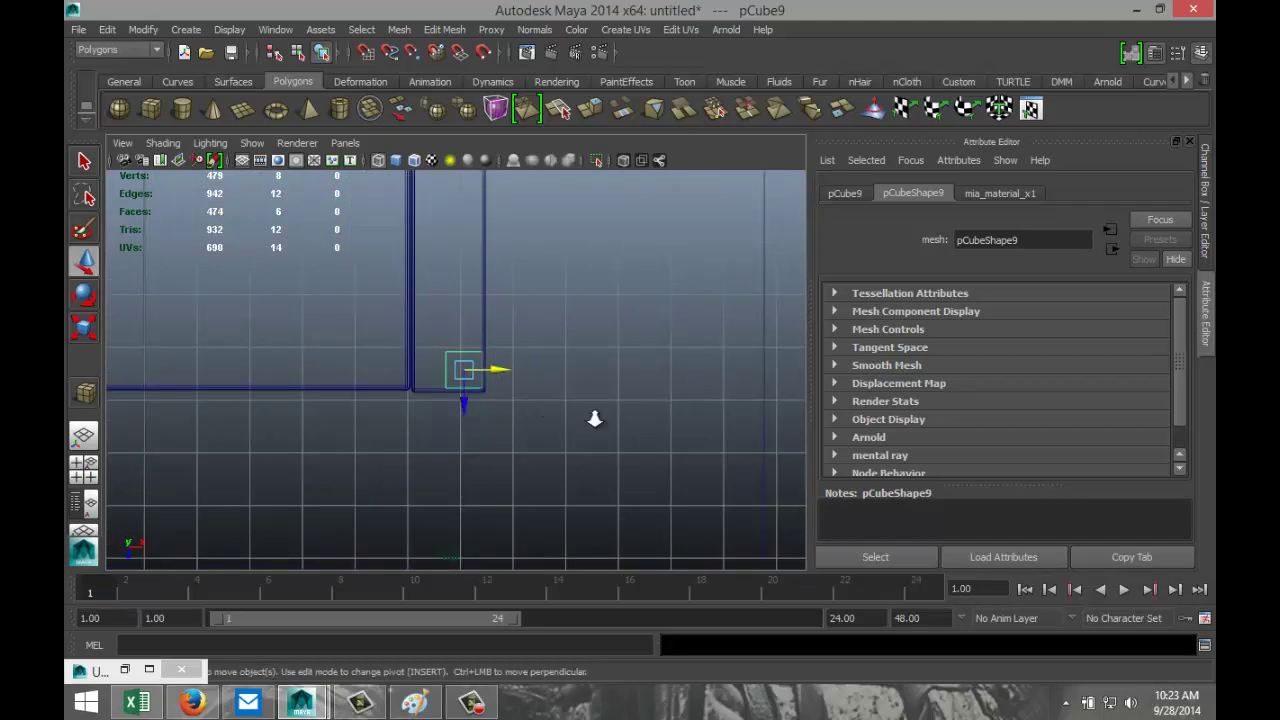
pyautogui.scroll(-3, 594, 419)
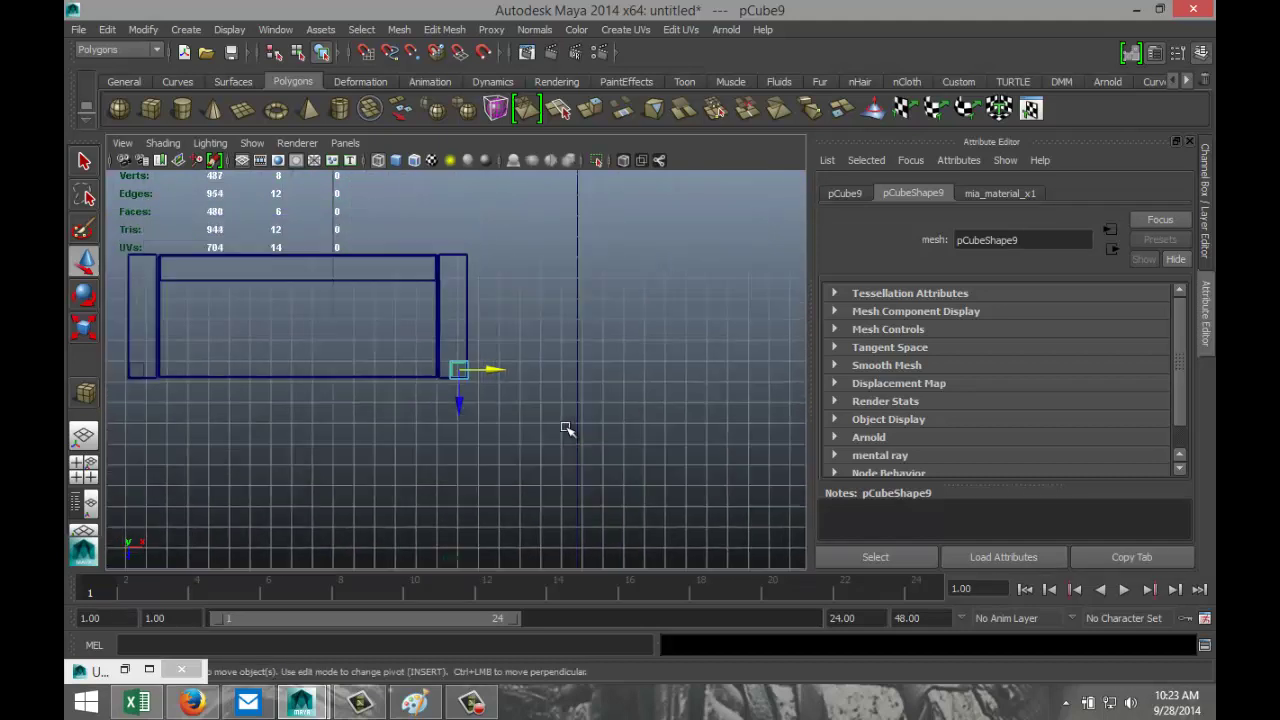
# Duplicate both front legs together and move the copies back to the rear outer corners of the armrests
pyautogui.click(143, 368)
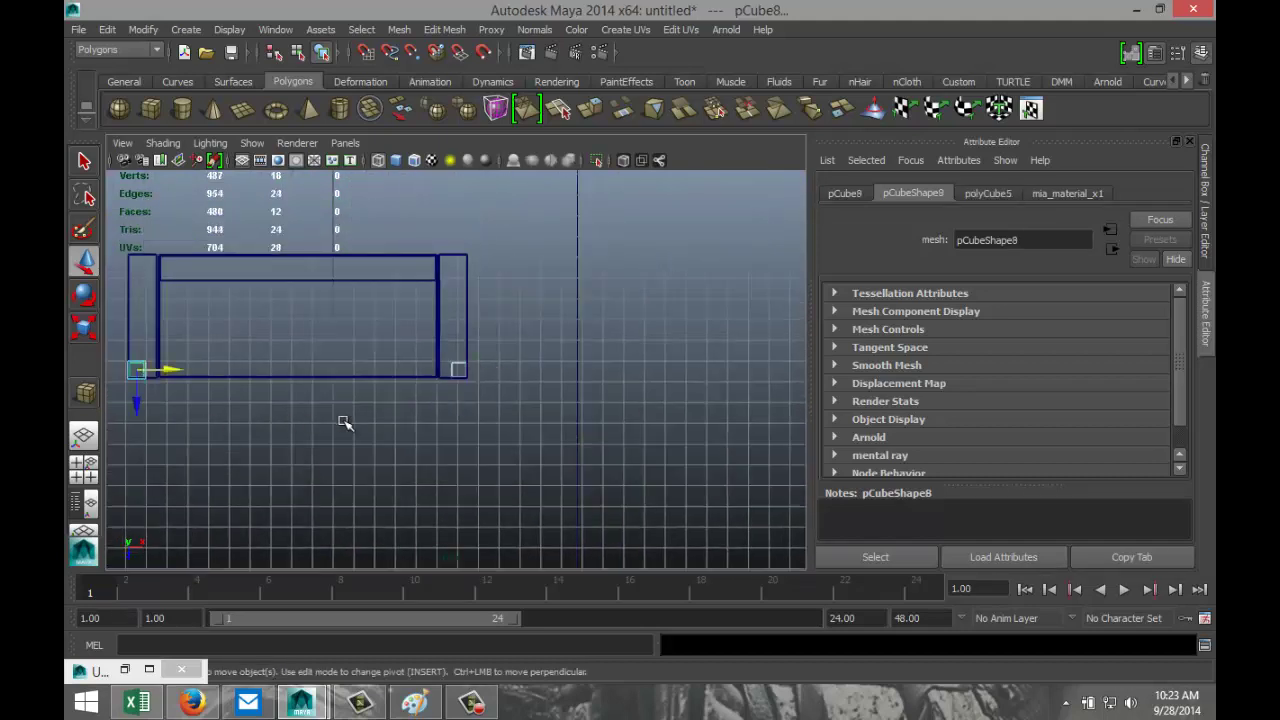
pyautogui.hotkey('ctrl', 'd')
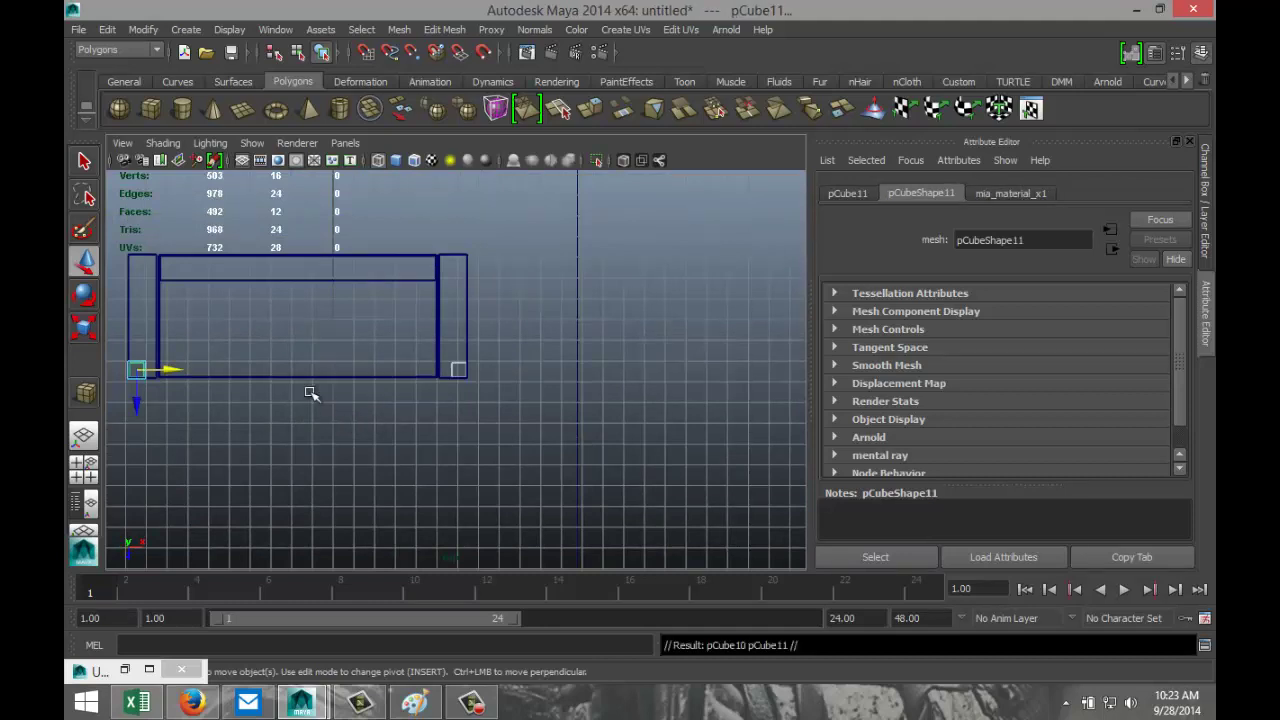
pyautogui.moveTo(135, 400); pyautogui.dragTo(131, 300)
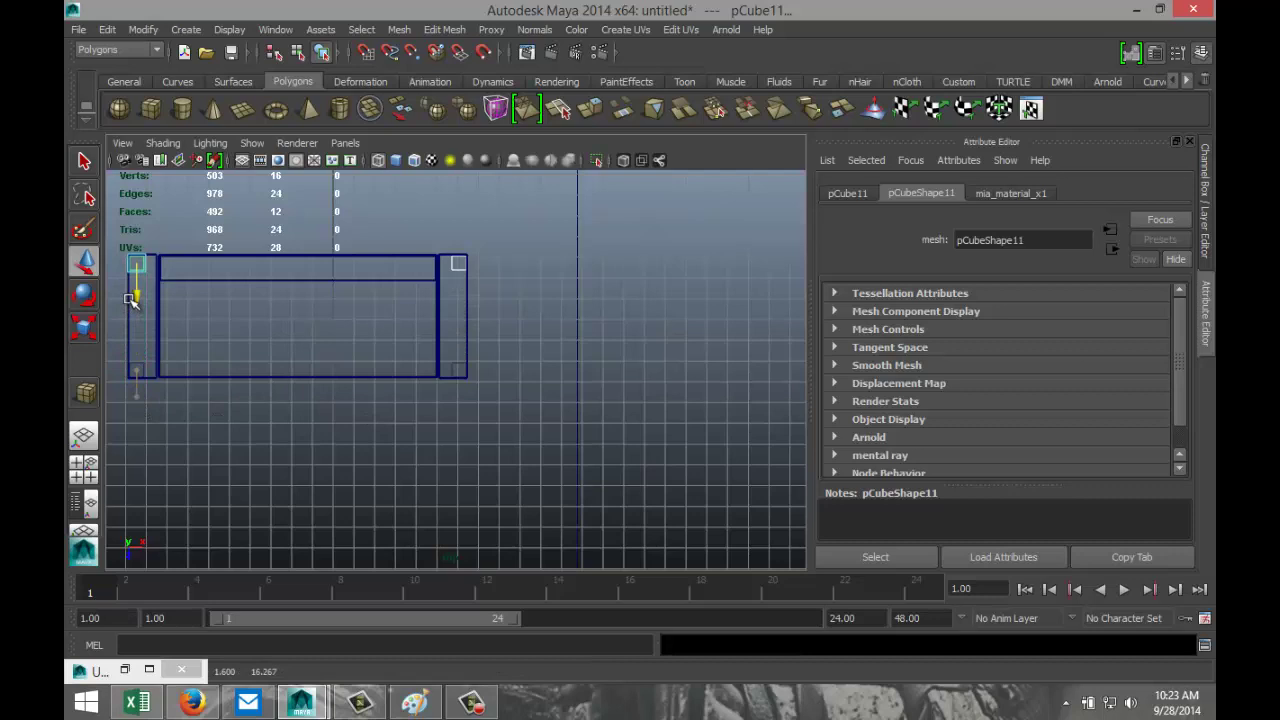
pyautogui.scroll(3, 520, 380)
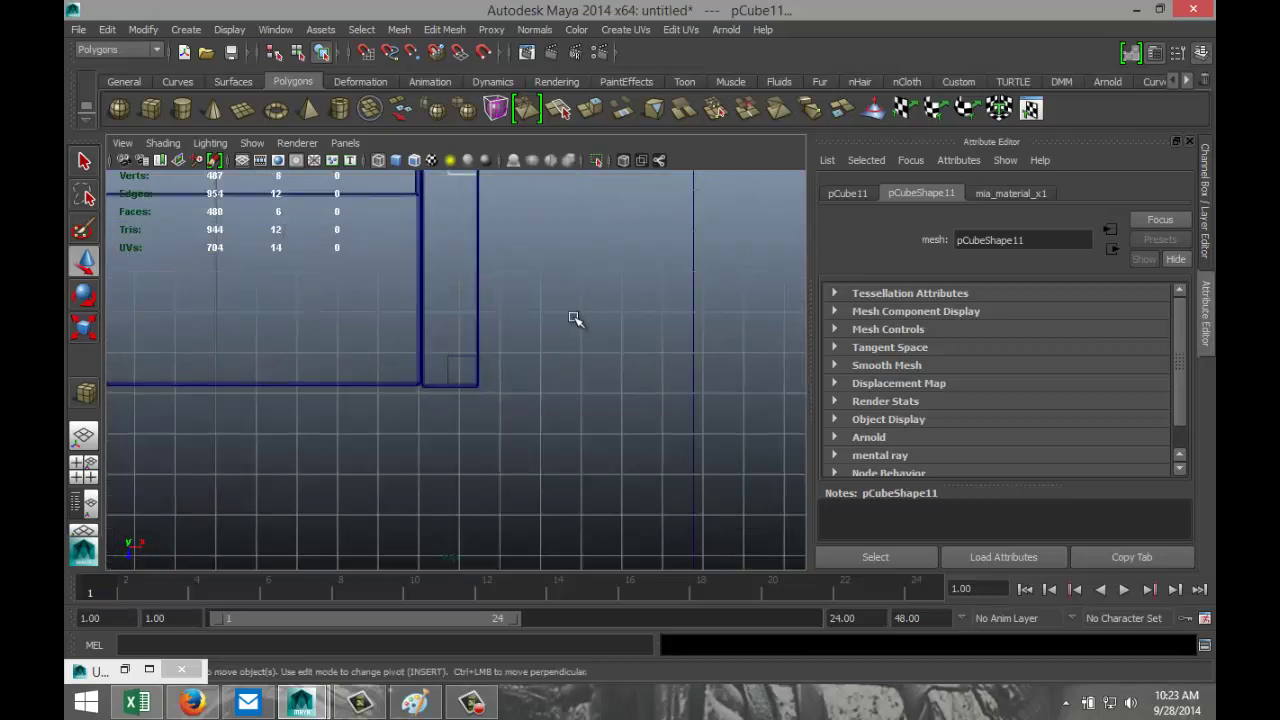
pyautogui.keyDown('alt'); pyautogui.moveTo(569, 340); pyautogui.dragTo(586, 466, button='middle'); pyautogui.keyUp('alt')
pyautogui.scroll(2, 586, 466)
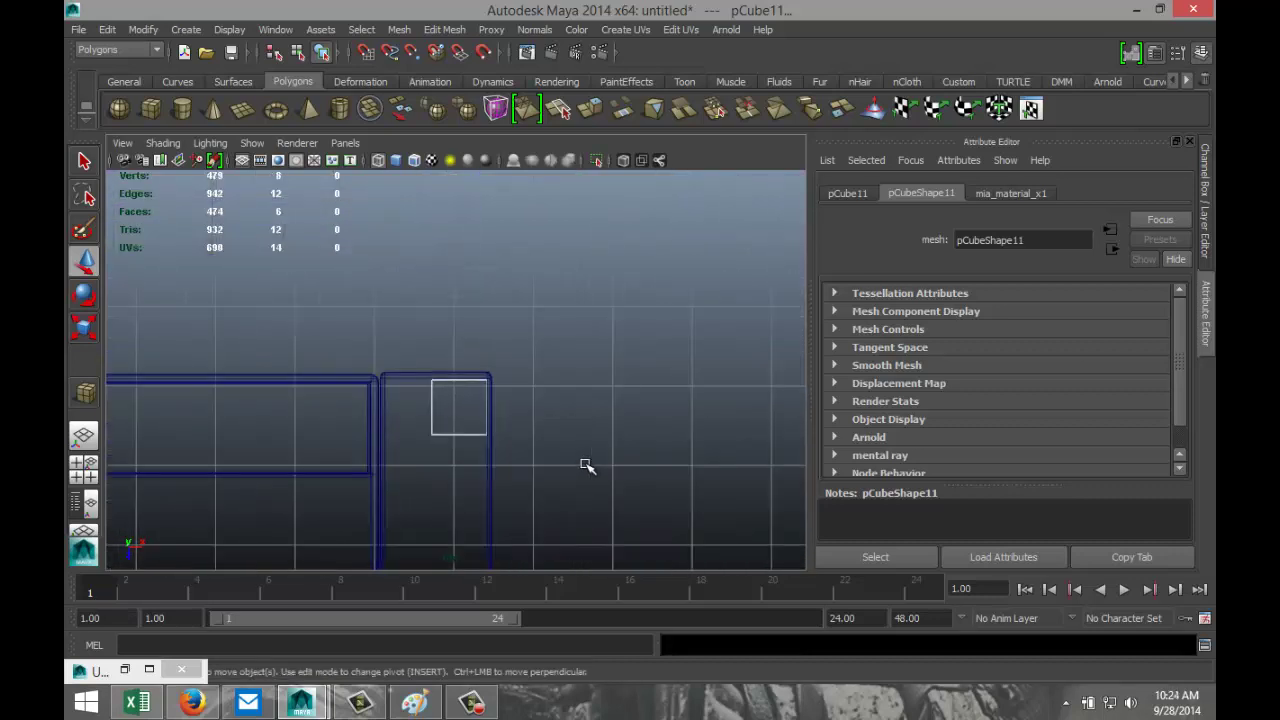
pyautogui.scroll(-5, 586, 466)
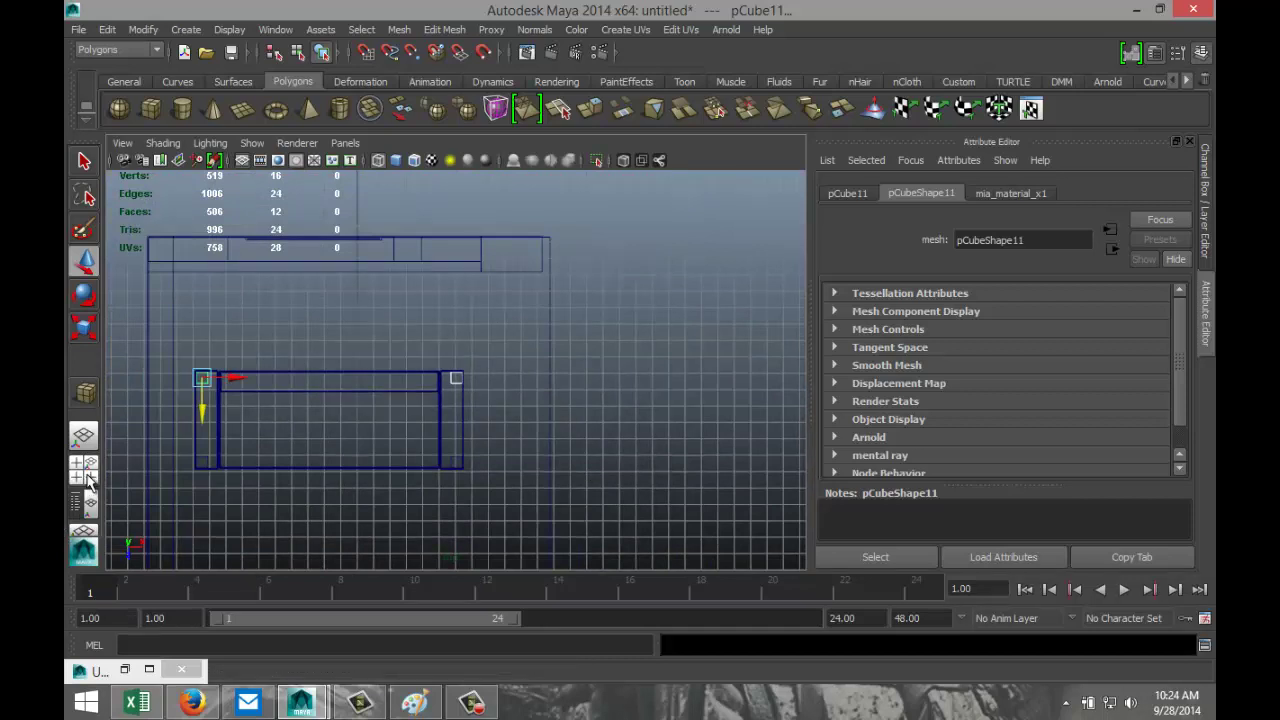
# Select all four legs in the side view and lower them beneath the sofa base, and return to the perspective view
pyautogui.click(88, 480)
pyautogui.press('space')
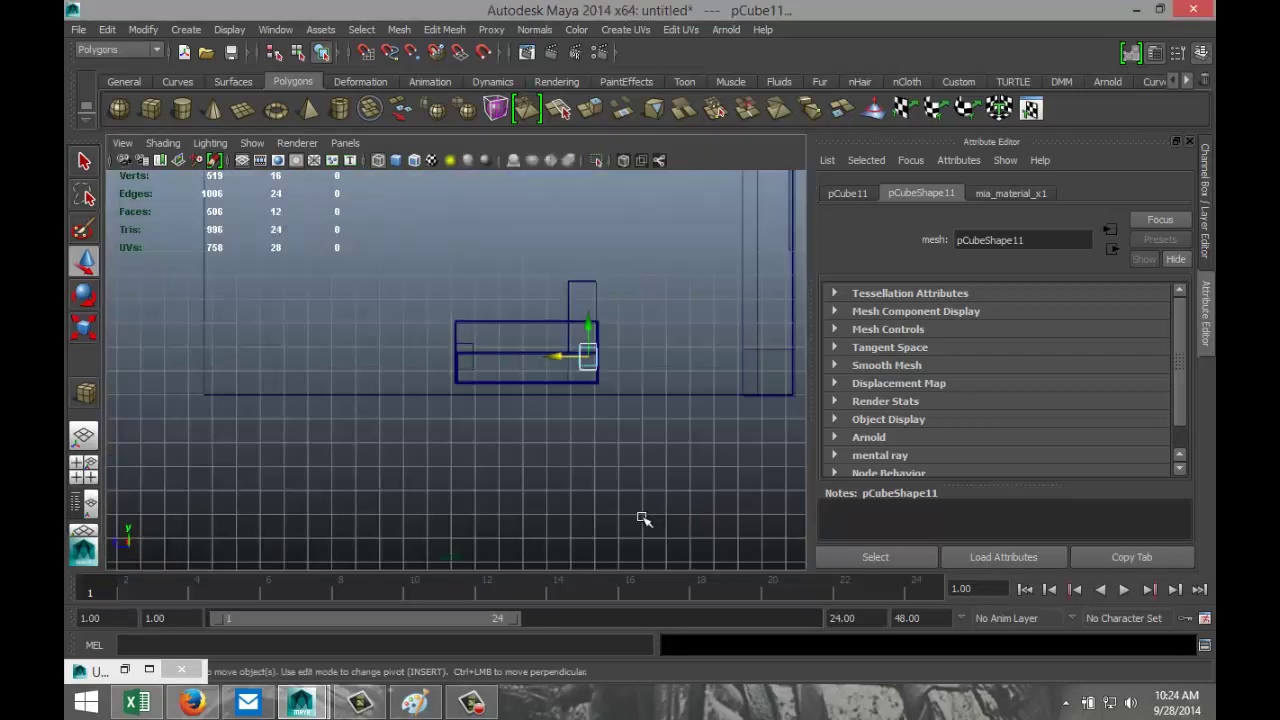
pyautogui.scroll(3, 611, 464)
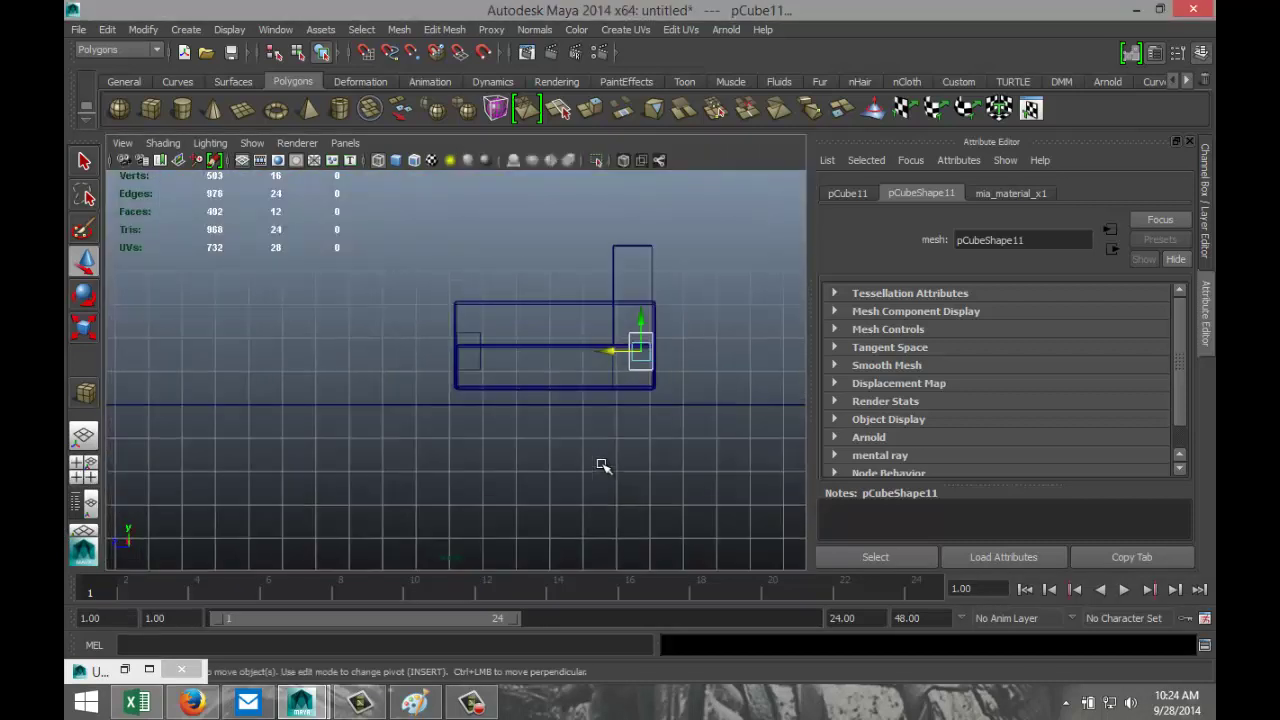
pyautogui.click(472, 332)
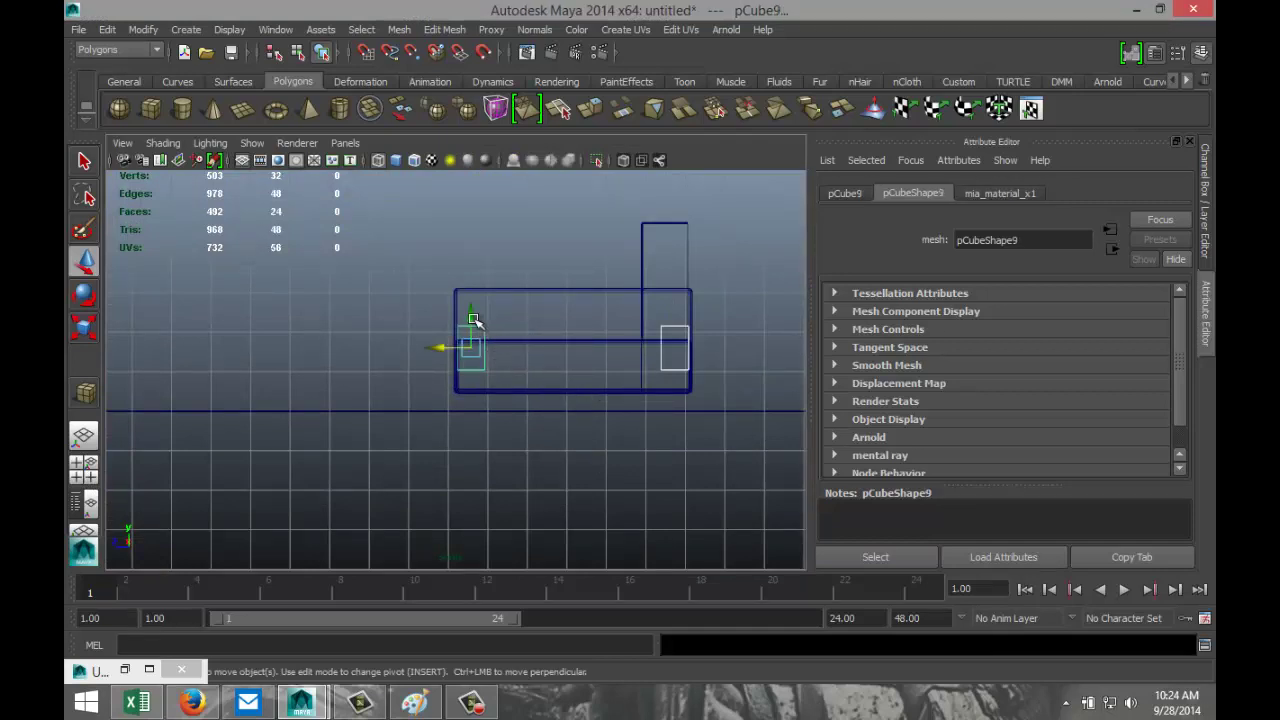
pyautogui.moveTo(472, 318); pyautogui.dragTo(490, 389)
pyautogui.click(84, 466)
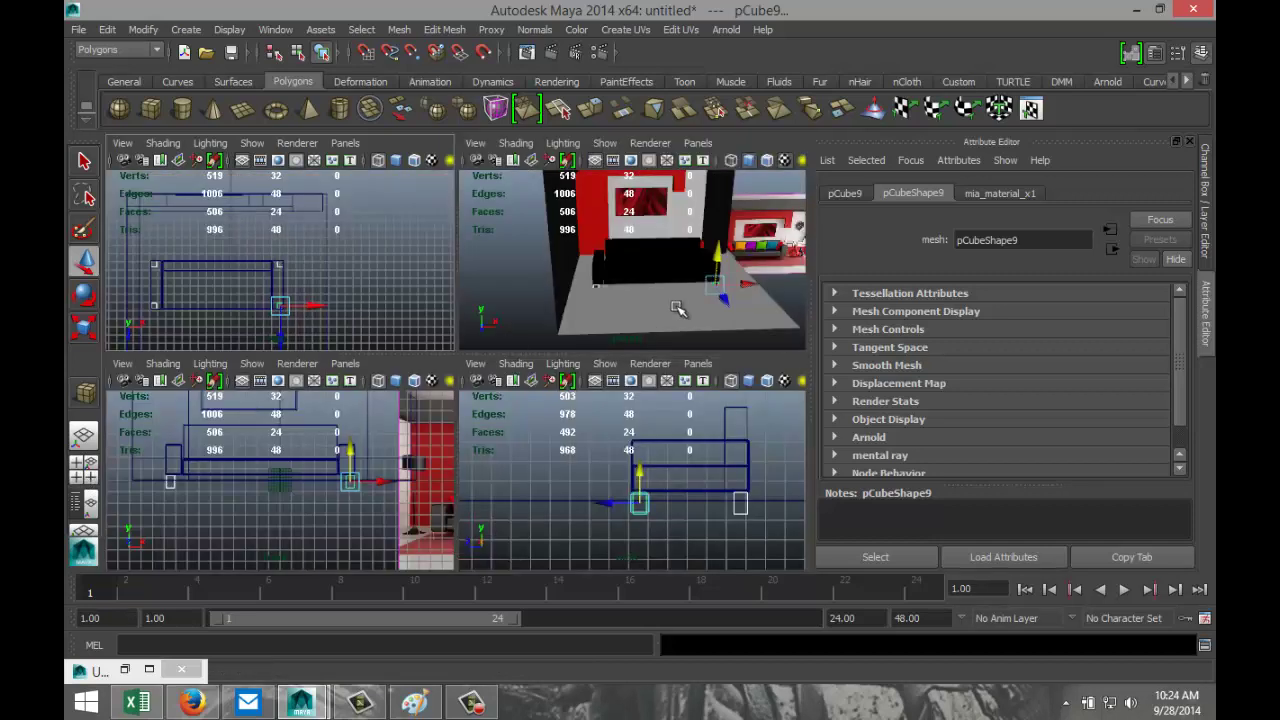
pyautogui.press('space')
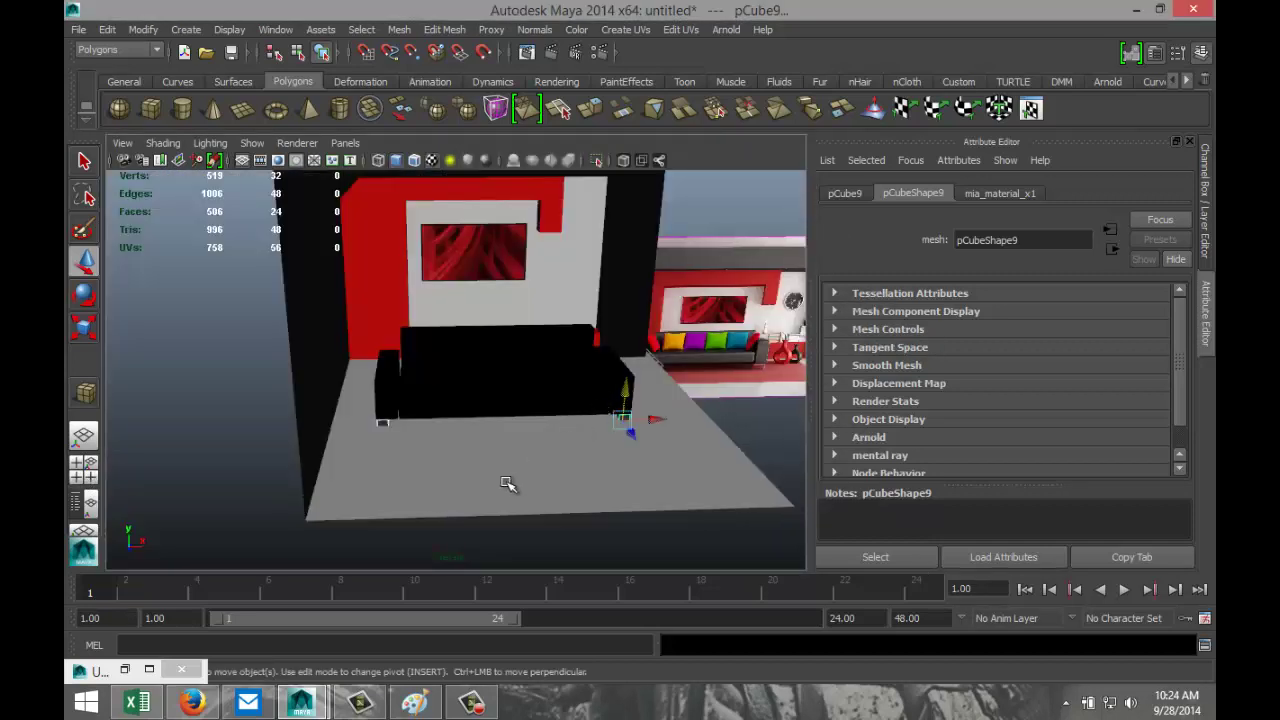
pyautogui.moveTo(509, 486)
pyautogui.keyDown('alt'); pyautogui.mouseDown()
pyautogui.moveTo(524, 440)
pyautogui.moveTo(506, 434)
pyautogui.moveTo(494, 469)
pyautogui.mouseUp(); pyautogui.keyUp('alt')
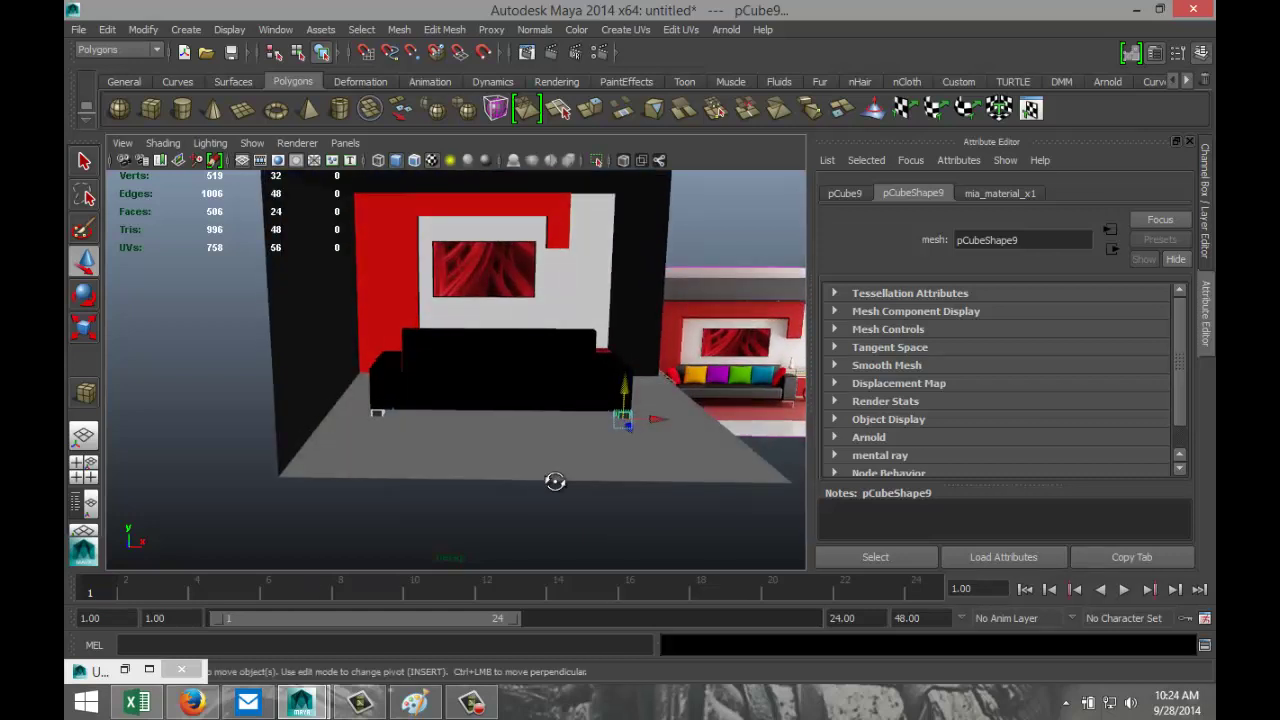
# Move the pivots of the four sofa legs up to their top edges in the side view, ready for scaling
pyautogui.moveTo(554, 480)
pyautogui.keyDown('alt'); pyautogui.mouseDown()
pyautogui.moveTo(554, 457)
pyautogui.moveTo(551, 477)
pyautogui.mouseUp(); pyautogui.keyUp('alt')
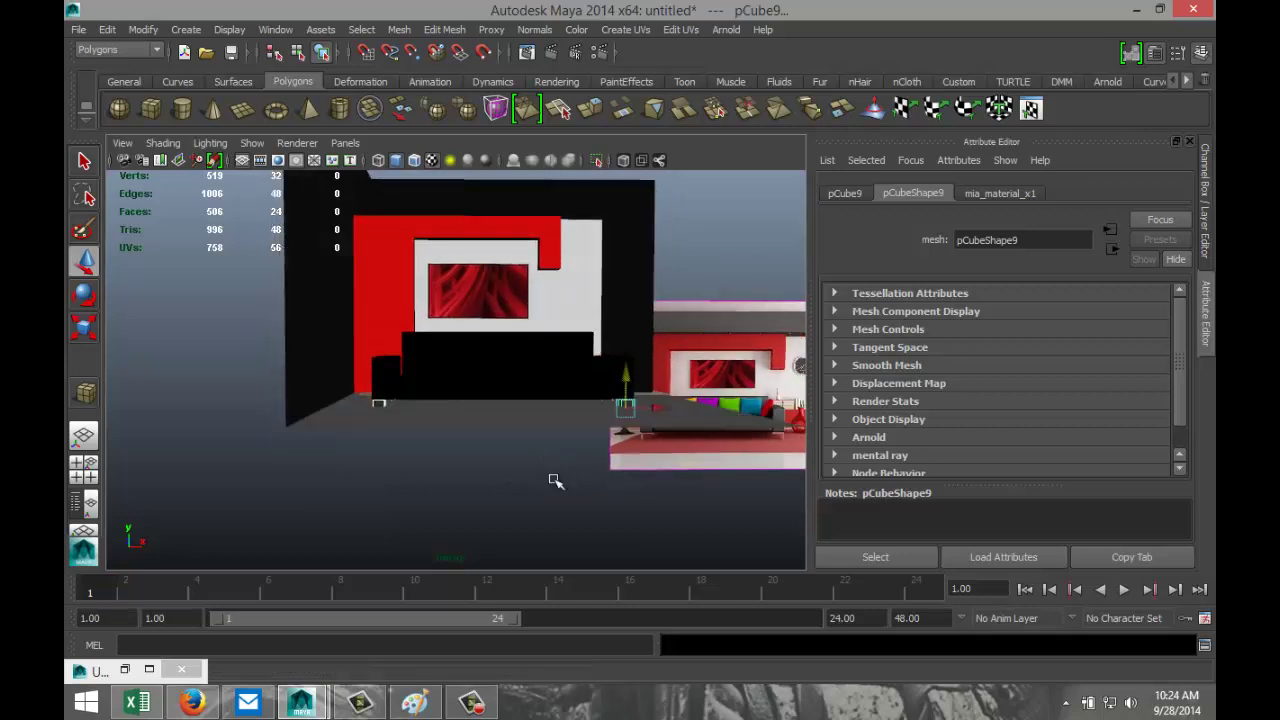
pyautogui.press('r')
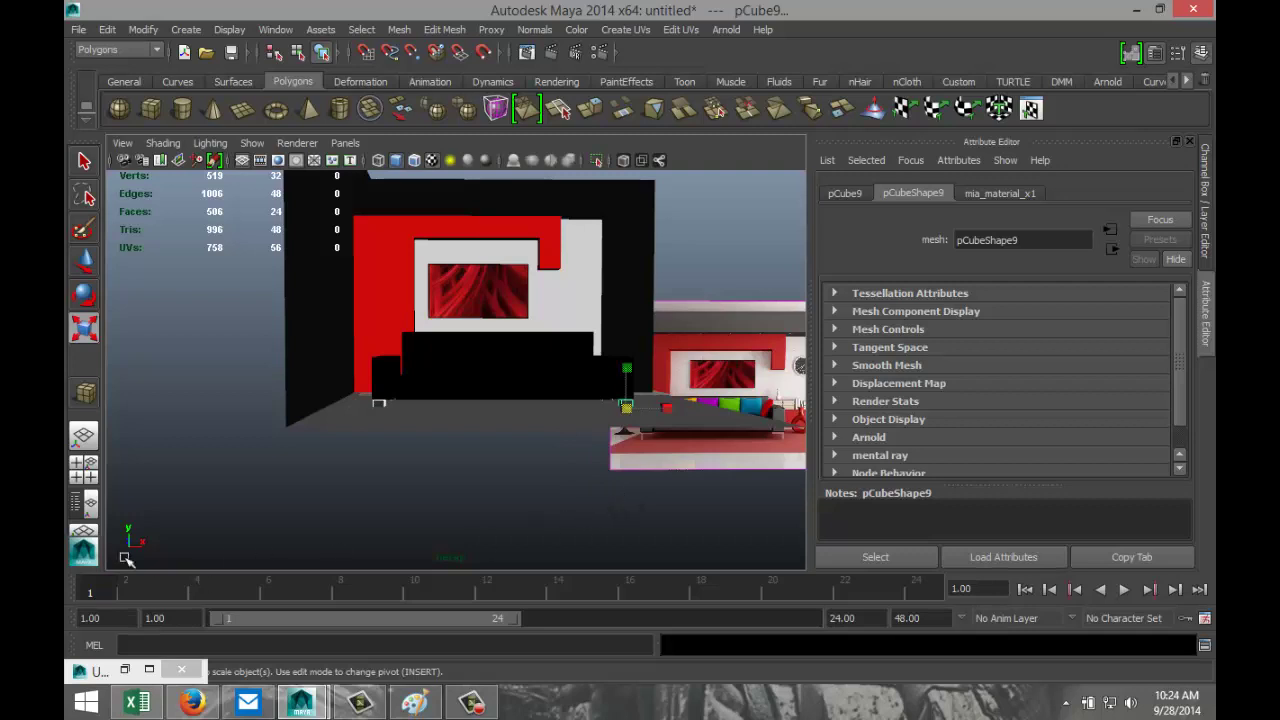
pyautogui.click(84, 463)
pyautogui.press('space')
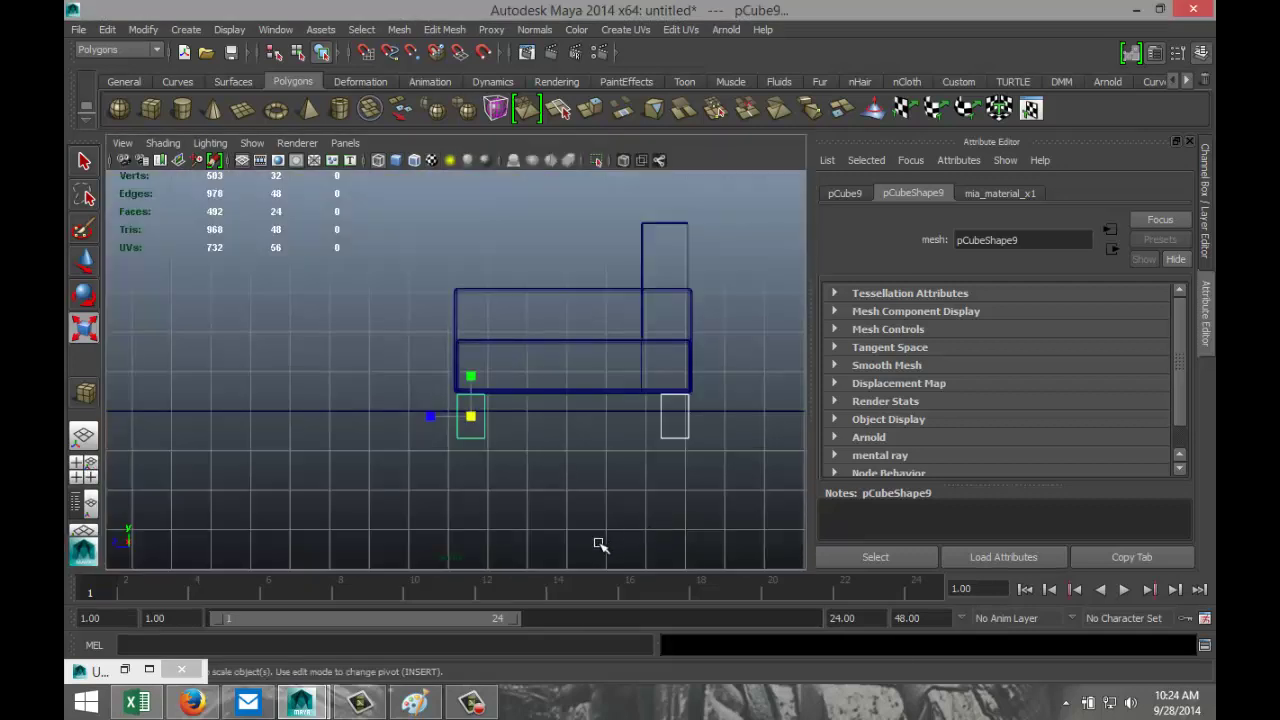
pyautogui.scroll(2, 587, 527)
pyautogui.press('Insert')
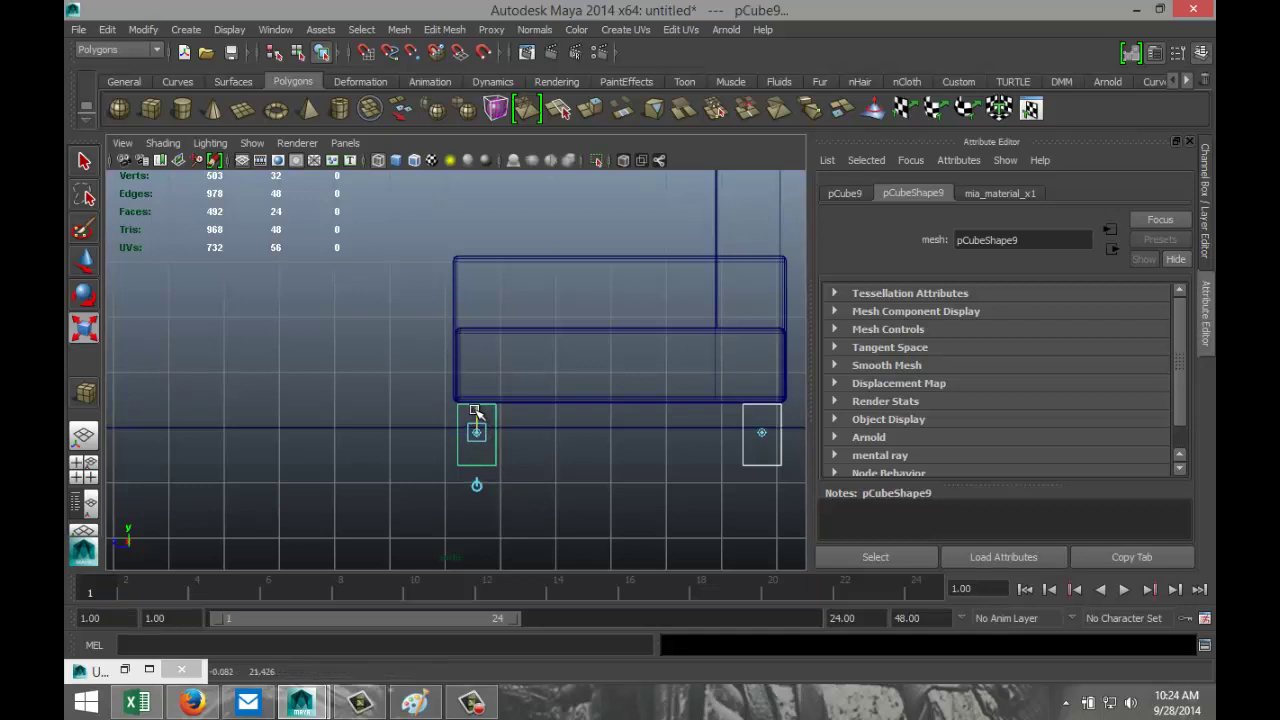
pyautogui.moveTo(474, 408); pyautogui.dragTo(471, 380)
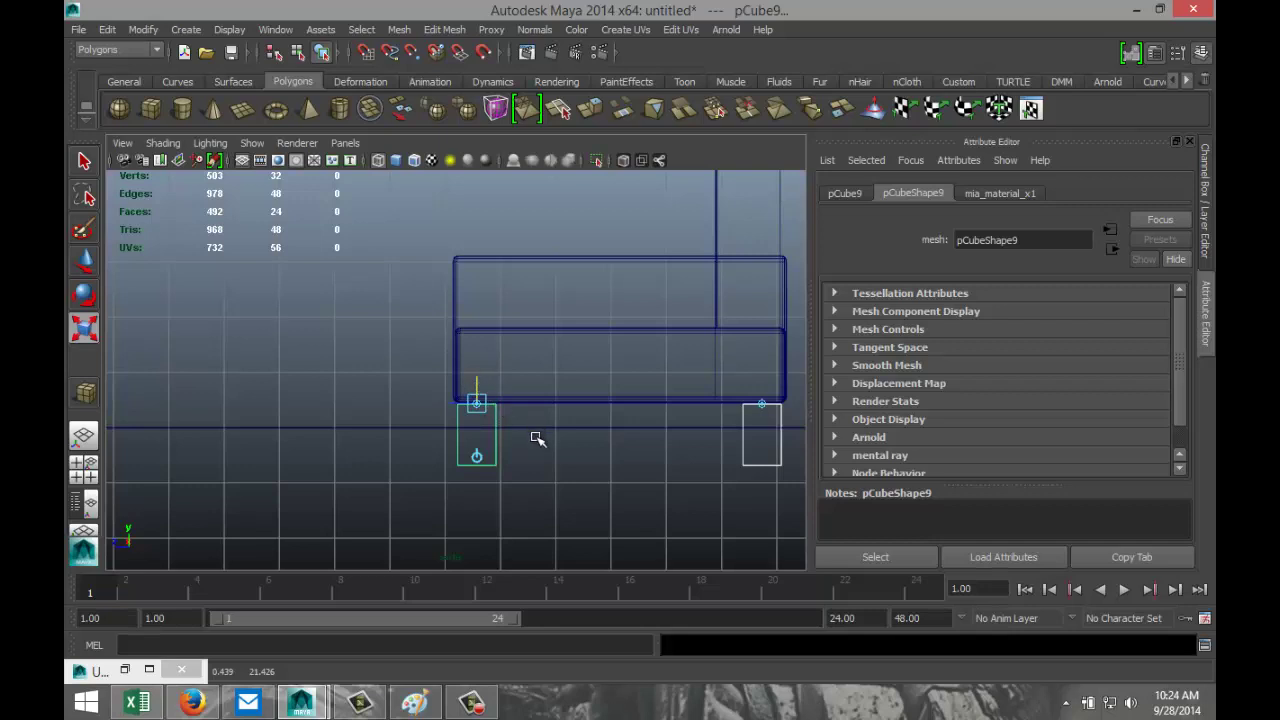
pyautogui.press('Insert')
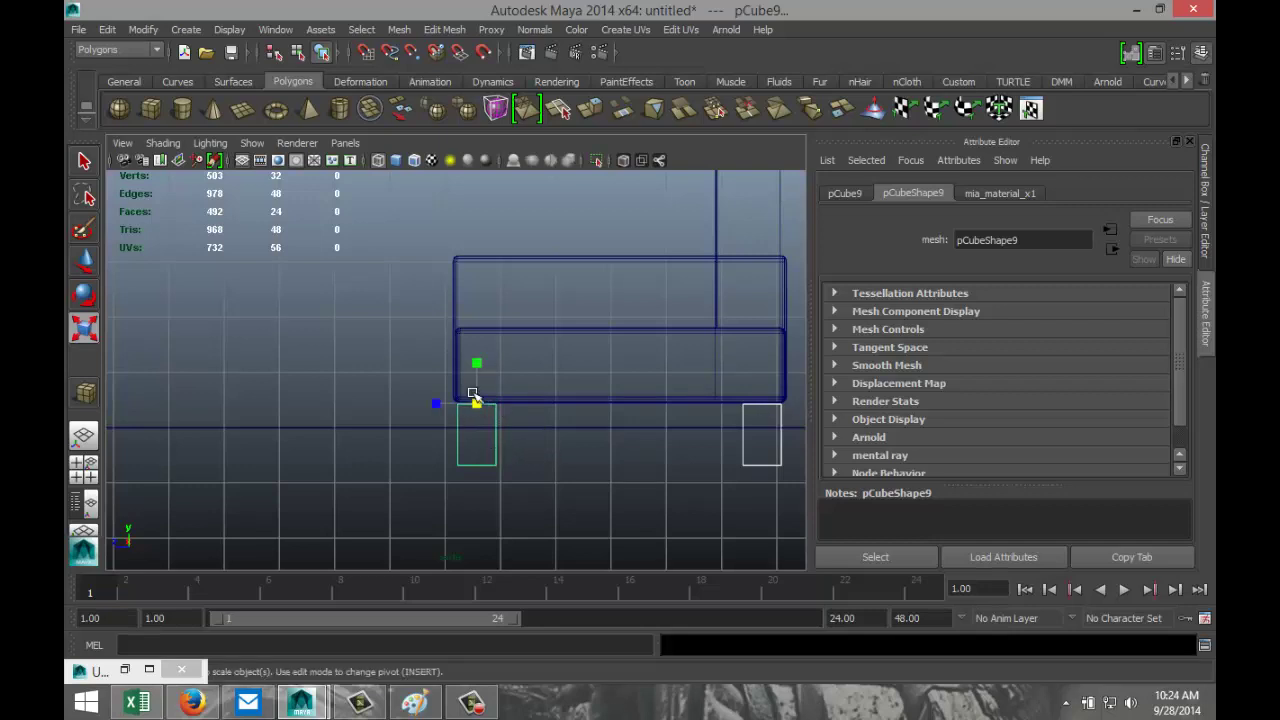
# Shorten the four legs along Y from their top edges until their bottoms meet the floor line
pyautogui.moveTo(480, 366); pyautogui.dragTo(483, 390)
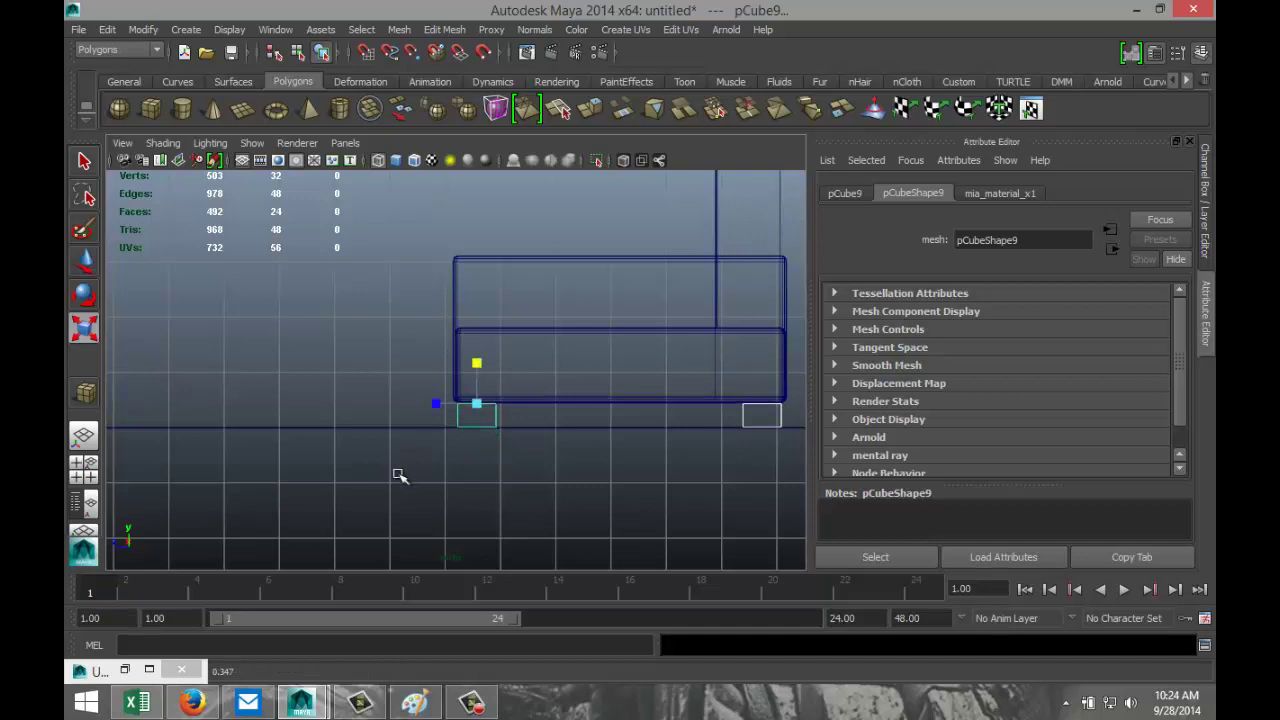
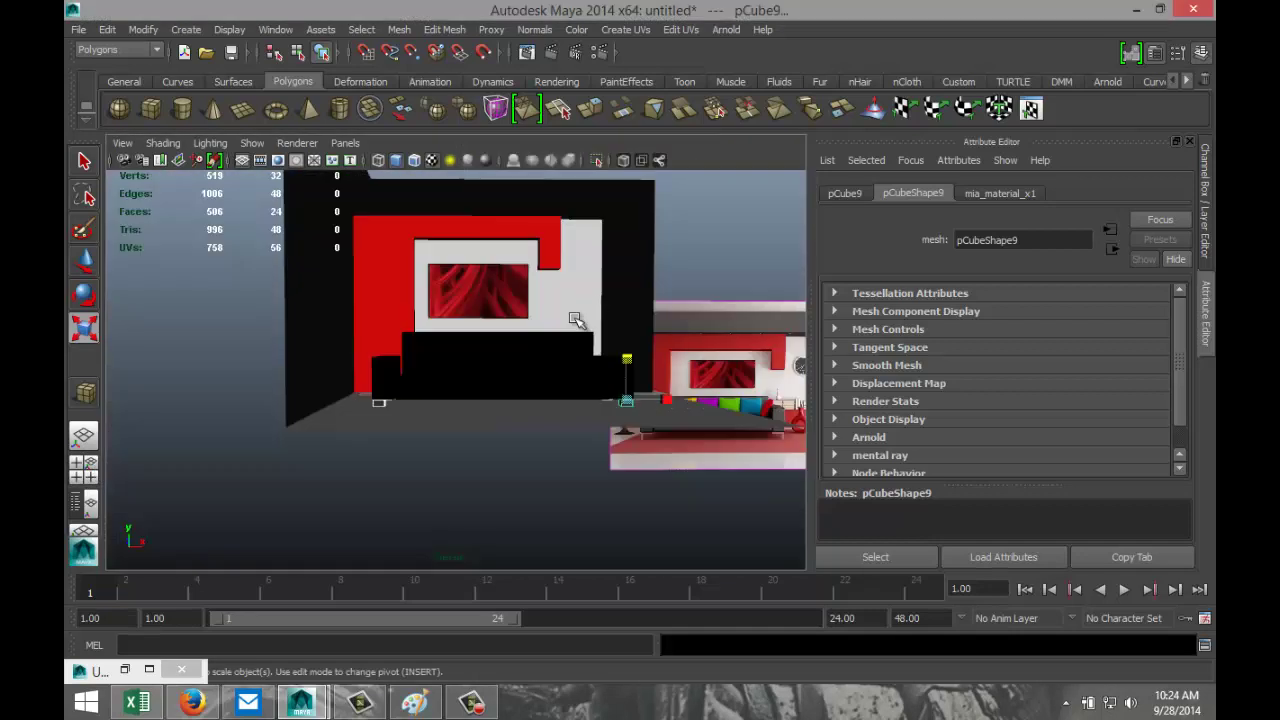
pyautogui.moveTo(481, 469)
pyautogui.keyDown('alt'); pyautogui.mouseDown()
pyautogui.moveTo(486, 494)
pyautogui.moveTo(471, 480)
pyautogui.moveTo(495, 481)
pyautogui.mouseUp(); pyautogui.keyUp('alt')
pyautogui.click(540, 484)
pyautogui.moveTo(632, 481)
pyautogui.keyDown('alt'); pyautogui.mouseDown()
pyautogui.moveTo(517, 463)
pyautogui.moveTo(637, 457)
pyautogui.mouseUp(); pyautogui.keyUp('alt')
pyautogui.scroll(5, 590, 466)
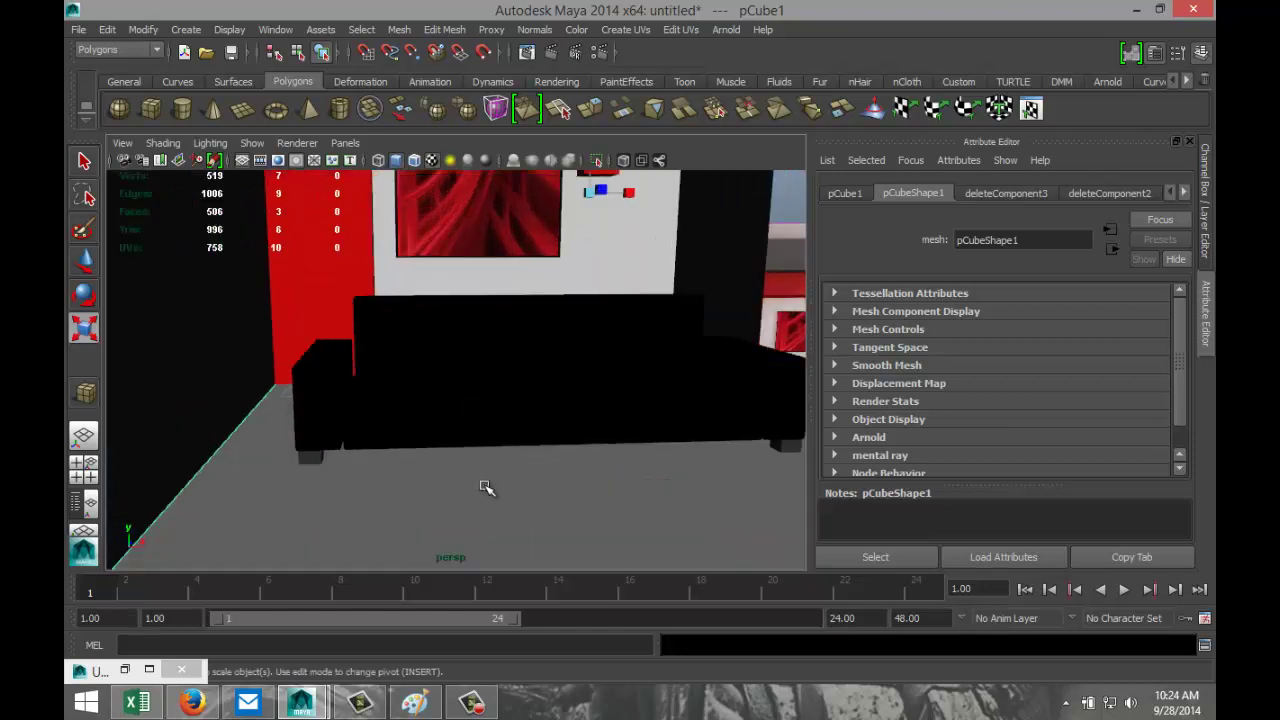
# Select the combined sofa mesh and separate it into its individual parts
pyautogui.keyDown('shift'); pyautogui.moveTo(350, 441); pyautogui.dragTo(337, 383, button='right'); pyautogui.keyUp('shift')
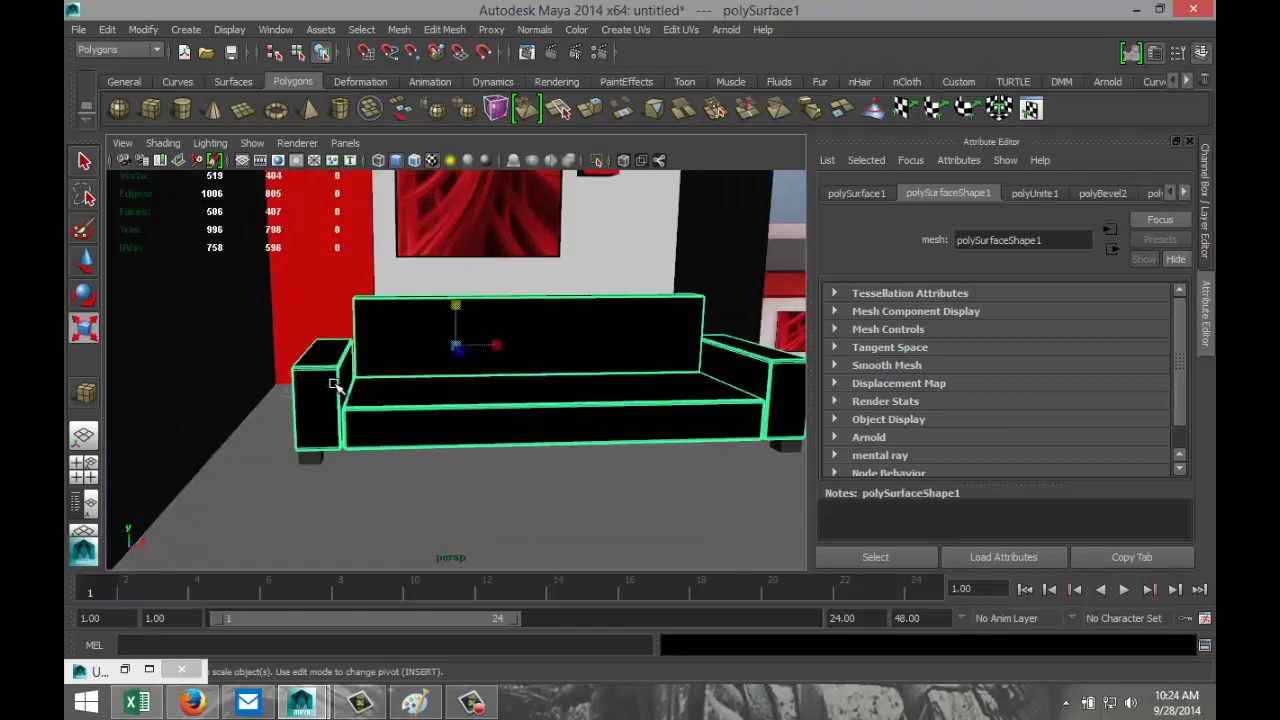
pyautogui.click(400, 33)
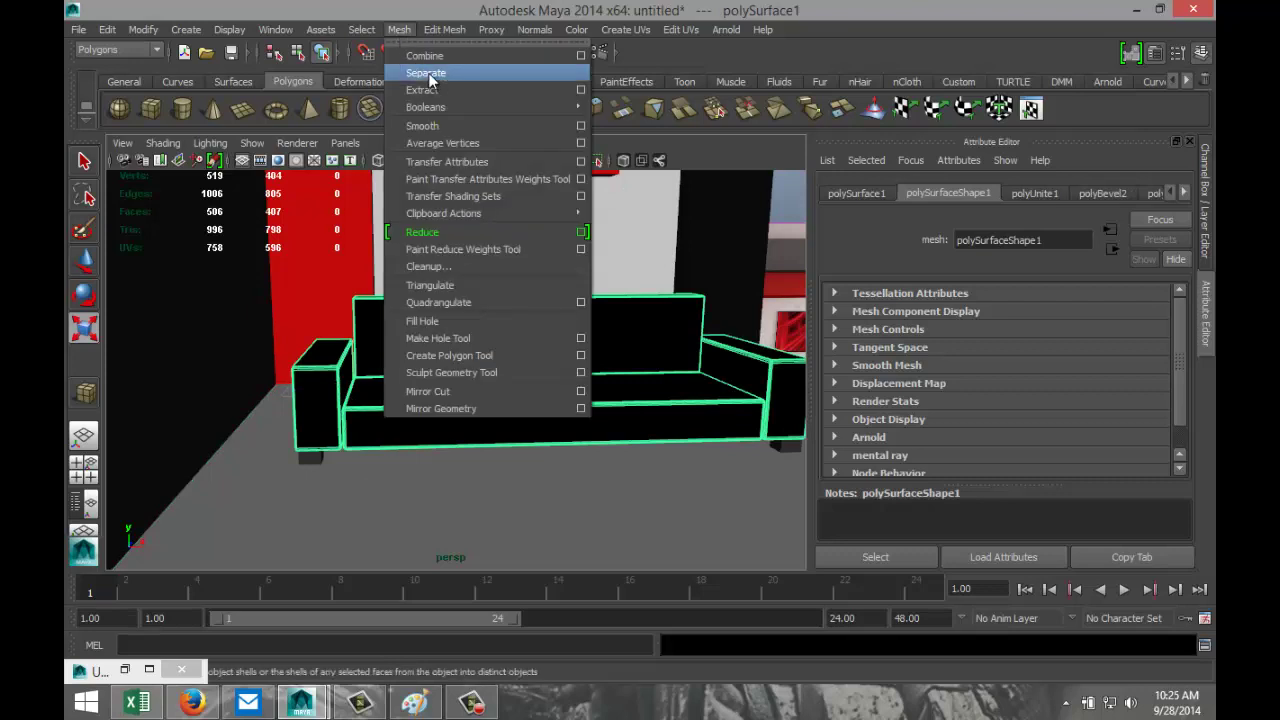
pyautogui.click(428, 73)
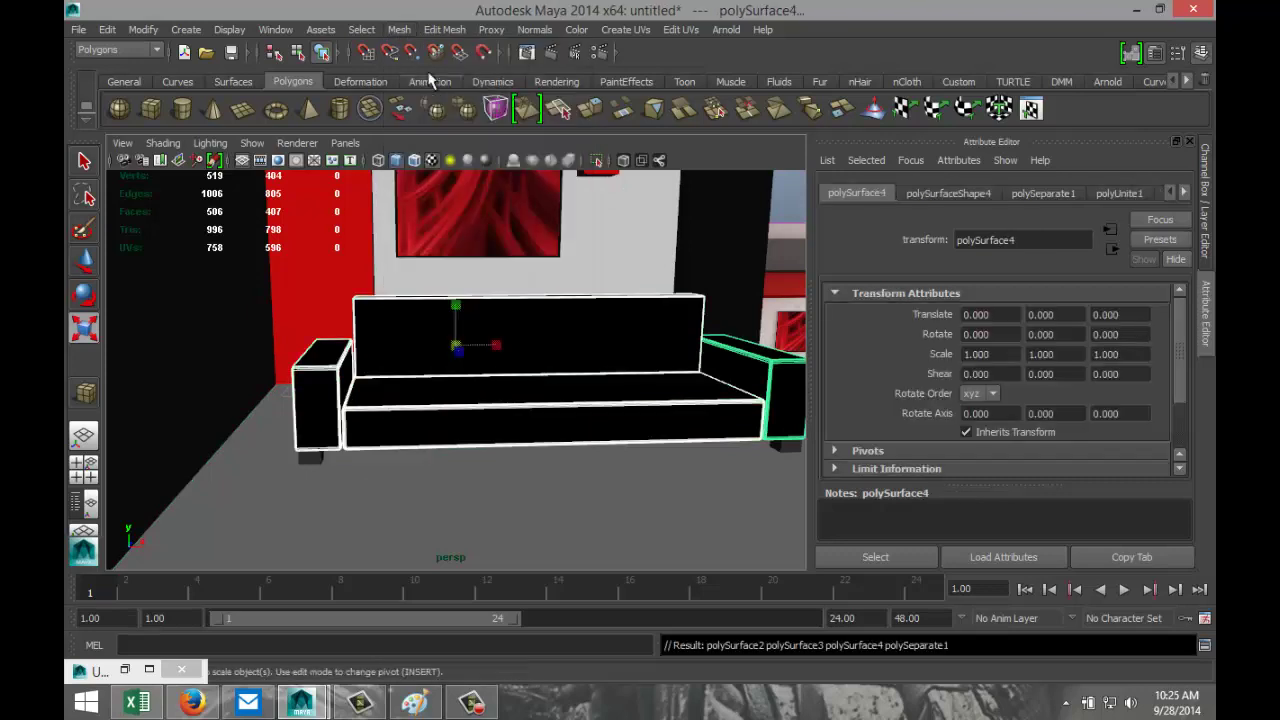
# Select the left armrest with its two legs and move them inward along X against the seat, with the rear leg's Translate X at -9.315
pyautogui.click(315, 400)
pyautogui.moveTo(363, 491)
pyautogui.keyDown('alt'); pyautogui.mouseDown()
pyautogui.moveTo(383, 480)
pyautogui.moveTo(336, 465)
pyautogui.moveTo(385, 478)
pyautogui.mouseUp(); pyautogui.keyUp('alt')
pyautogui.click(336, 465)
pyautogui.click(268, 437)
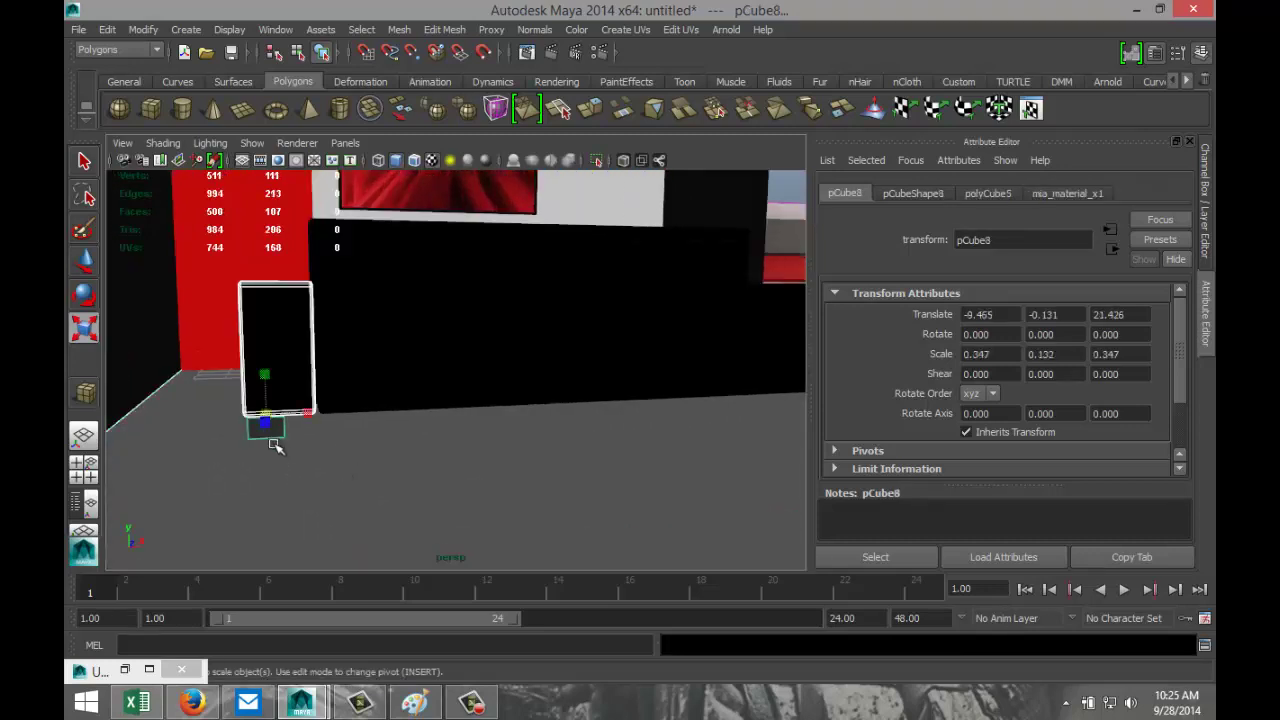
pyautogui.moveTo(263, 471)
pyautogui.keyDown('alt'); pyautogui.mouseDown()
pyautogui.moveTo(306, 471)
pyautogui.moveTo(285, 460)
pyautogui.mouseUp(); pyautogui.keyUp('alt')
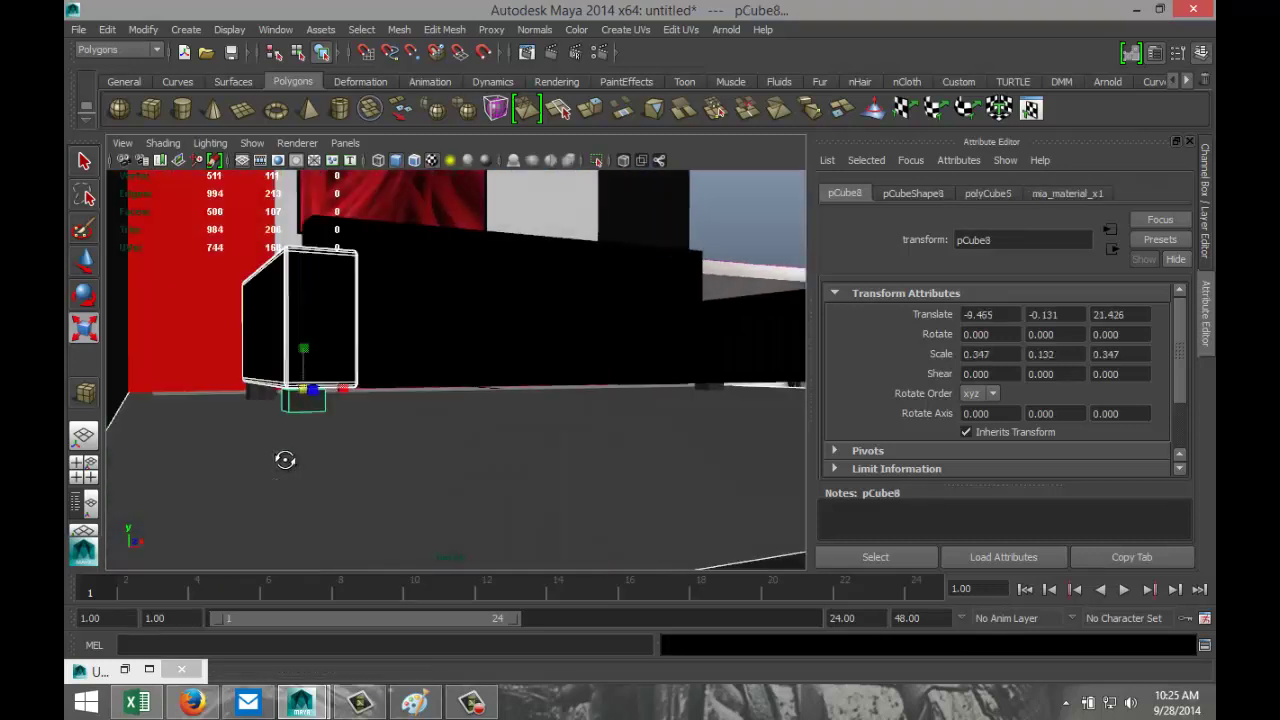
pyautogui.click(248, 393)
pyautogui.keyDown('alt'); pyautogui.moveTo(414, 486); pyautogui.dragTo(406, 486); pyautogui.keyUp('alt')
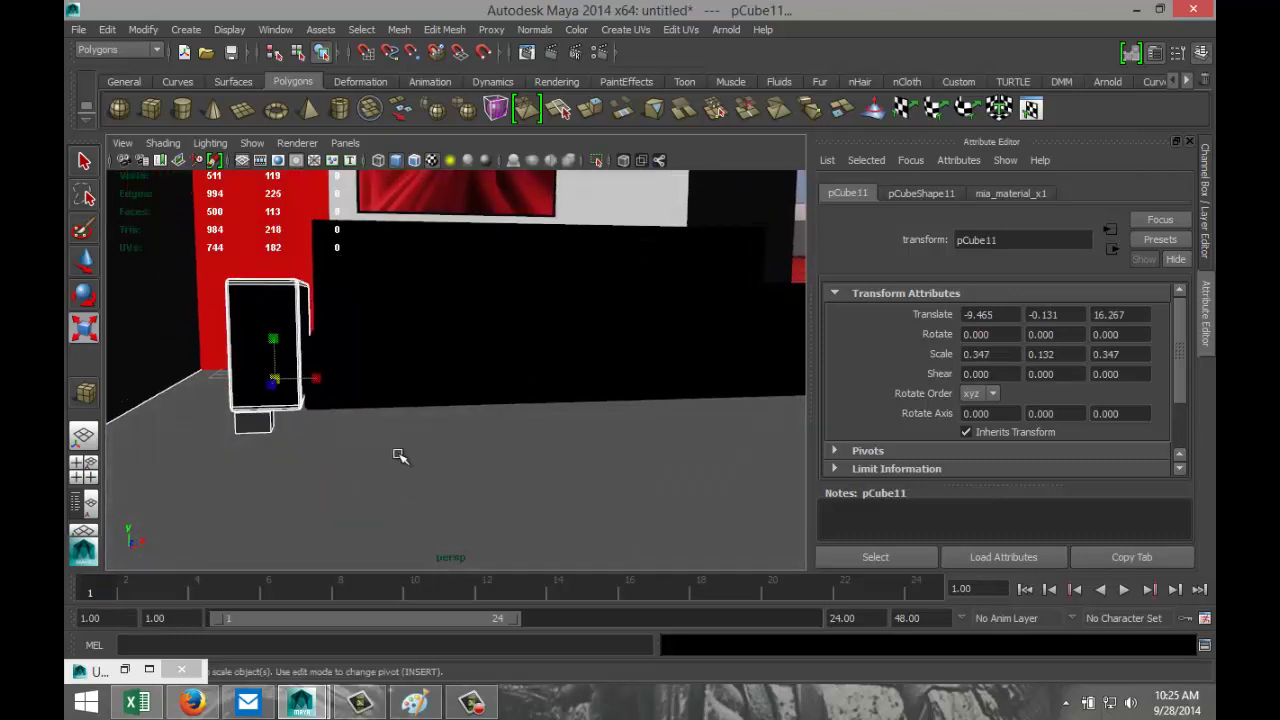
pyautogui.press('w')
pyautogui.moveTo(313, 380); pyautogui.dragTo(320, 381)
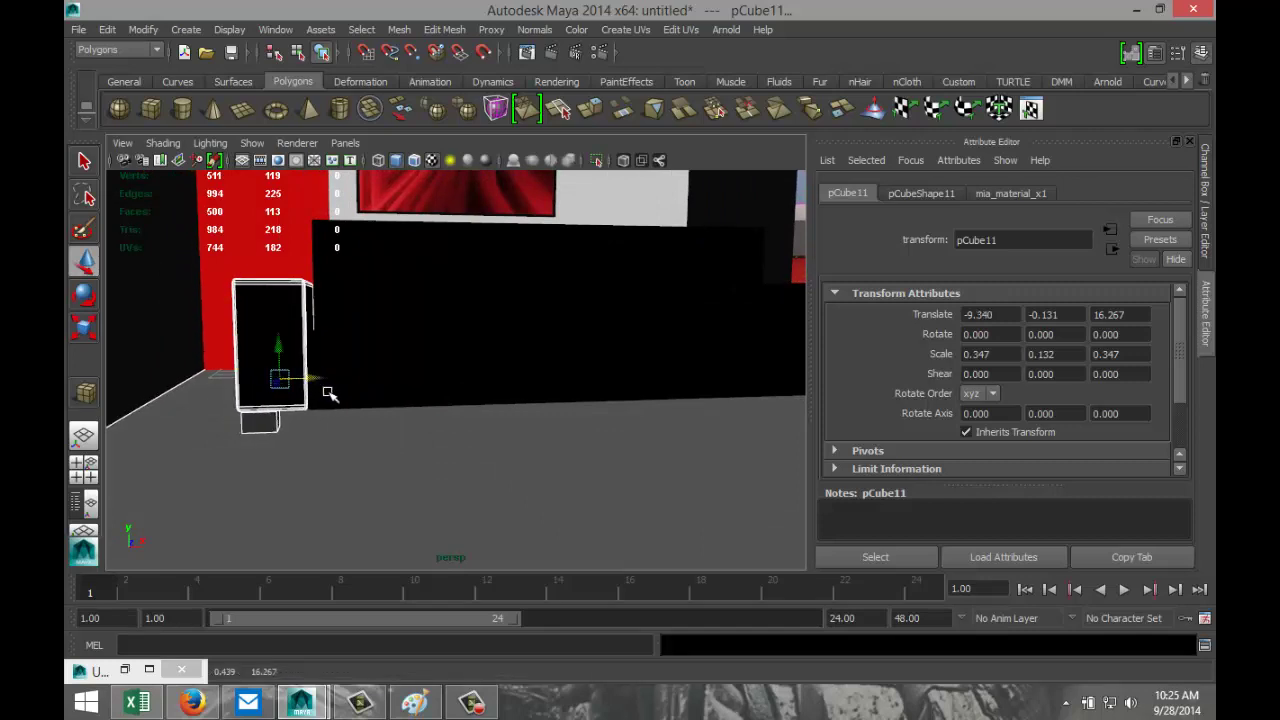
pyautogui.hotkey('ctrl', 'z')
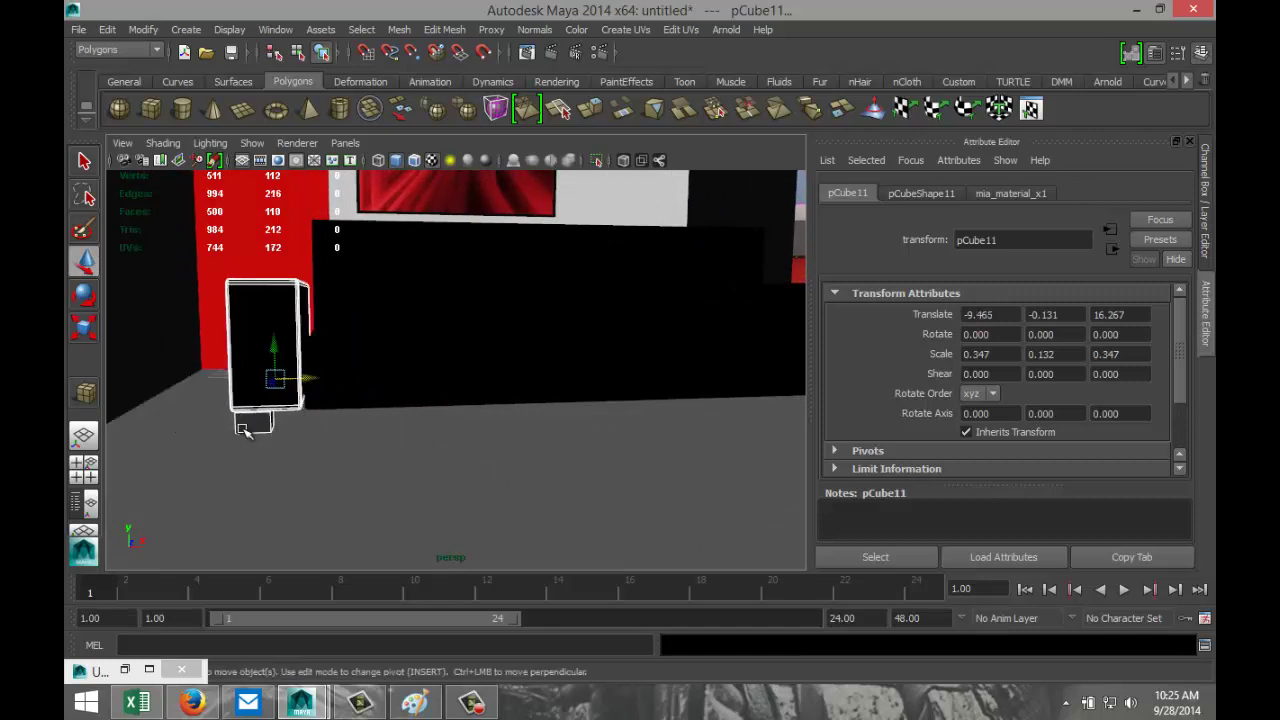
pyautogui.moveTo(310, 380); pyautogui.dragTo(352, 422)
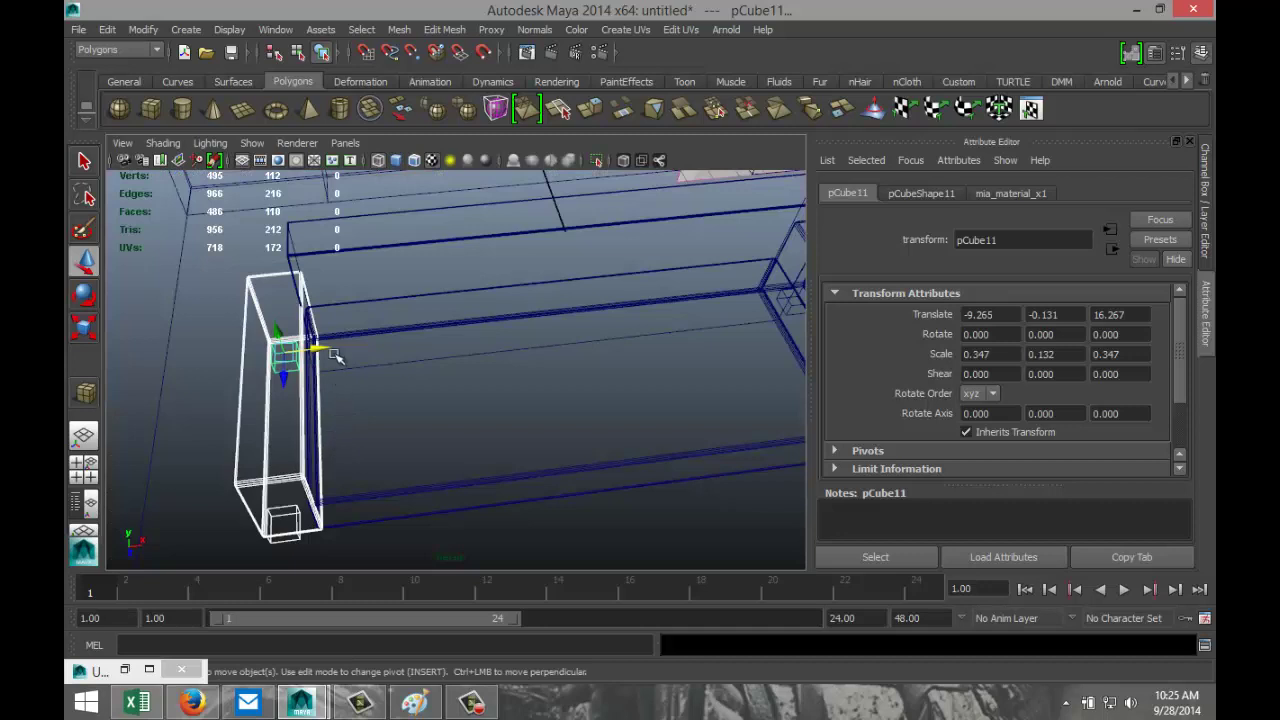
pyautogui.moveTo(326, 347); pyautogui.dragTo(324, 347)
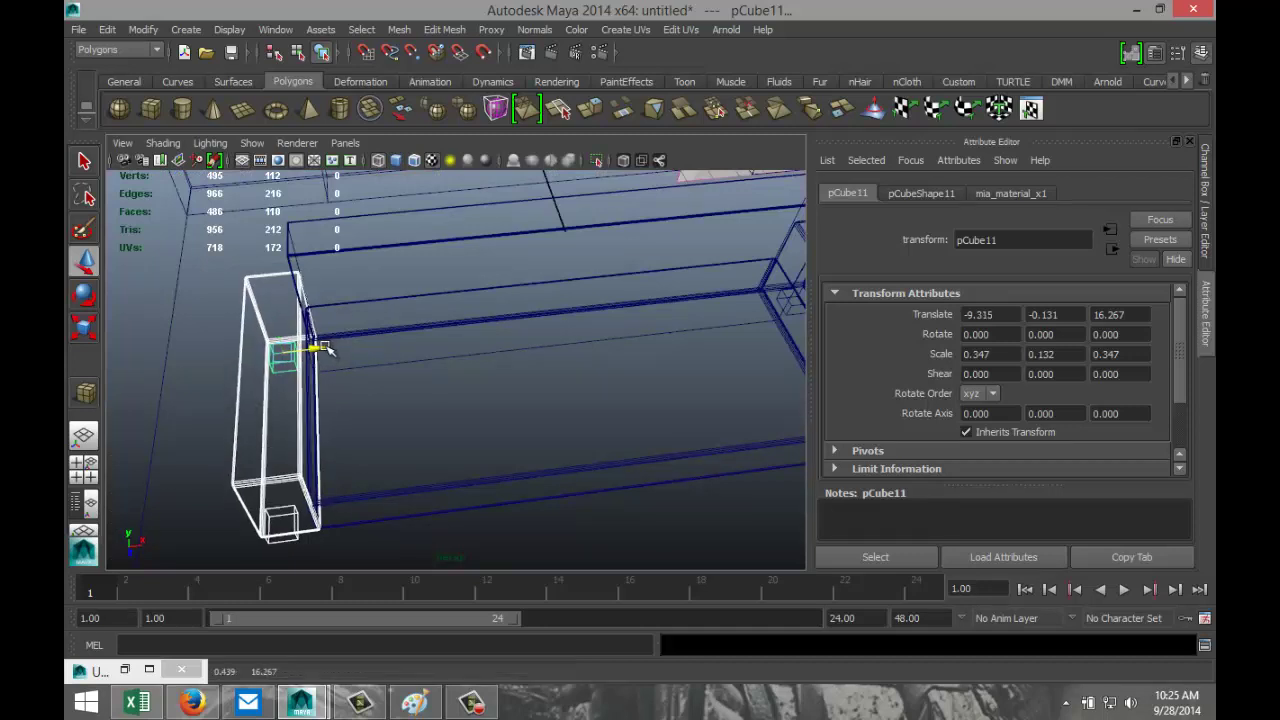
pyautogui.scroll(-3, 493, 440)
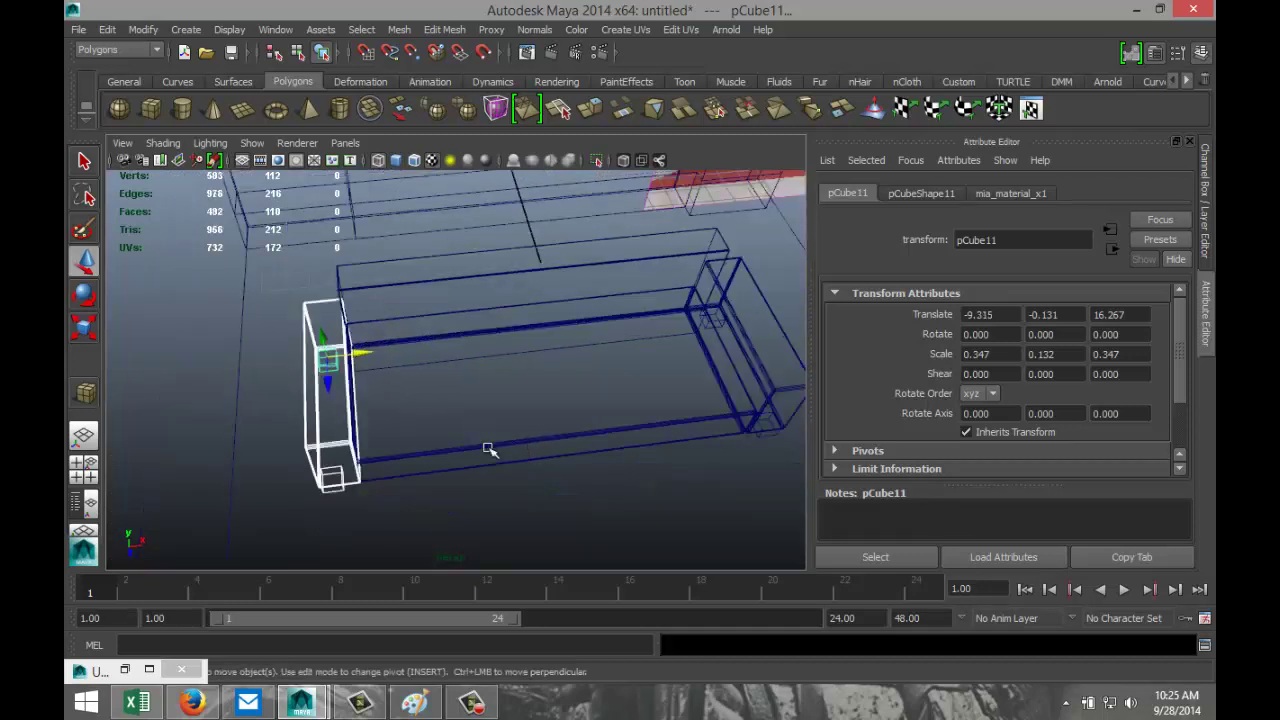
# Return the perspective view from wireframe to shaded display and turn the textures back on
pyautogui.click(82, 469)
pyautogui.press('space')
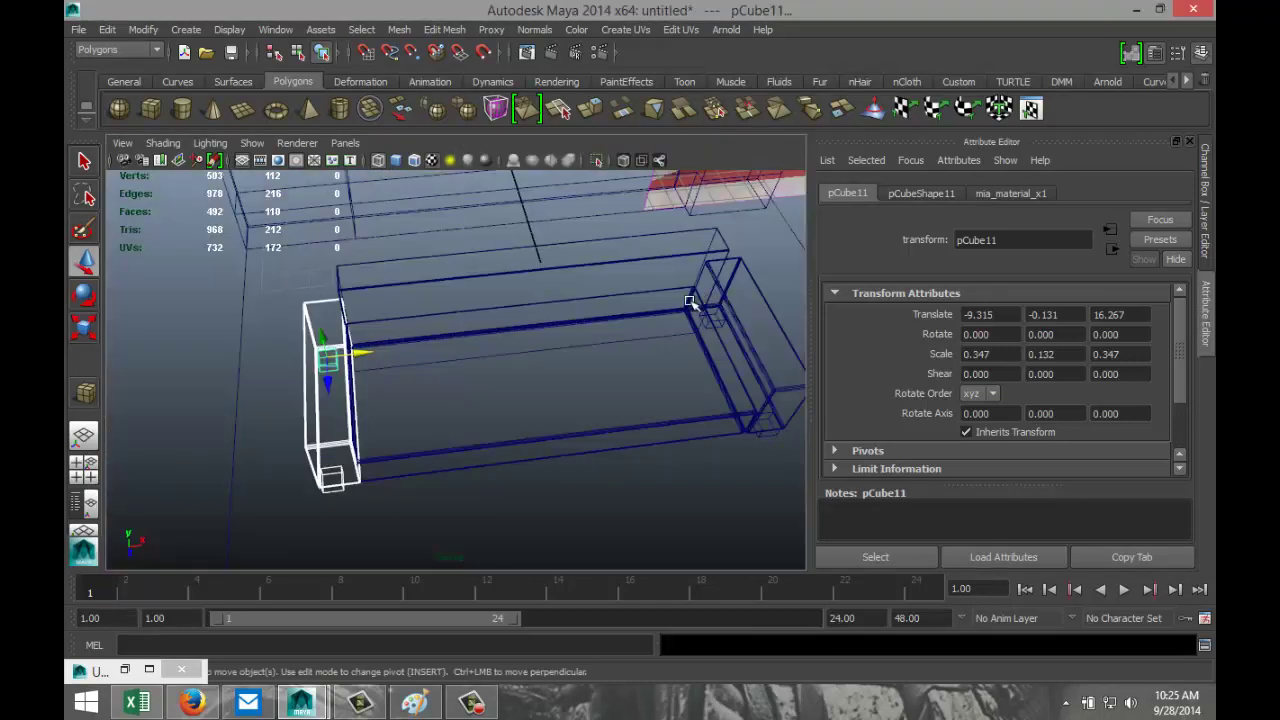
pyautogui.press('5')
pyautogui.keyDown('alt'); pyautogui.moveTo(688, 451); pyautogui.dragTo(580, 366); pyautogui.keyUp('alt')
pyautogui.scroll(-3, 507, 418)
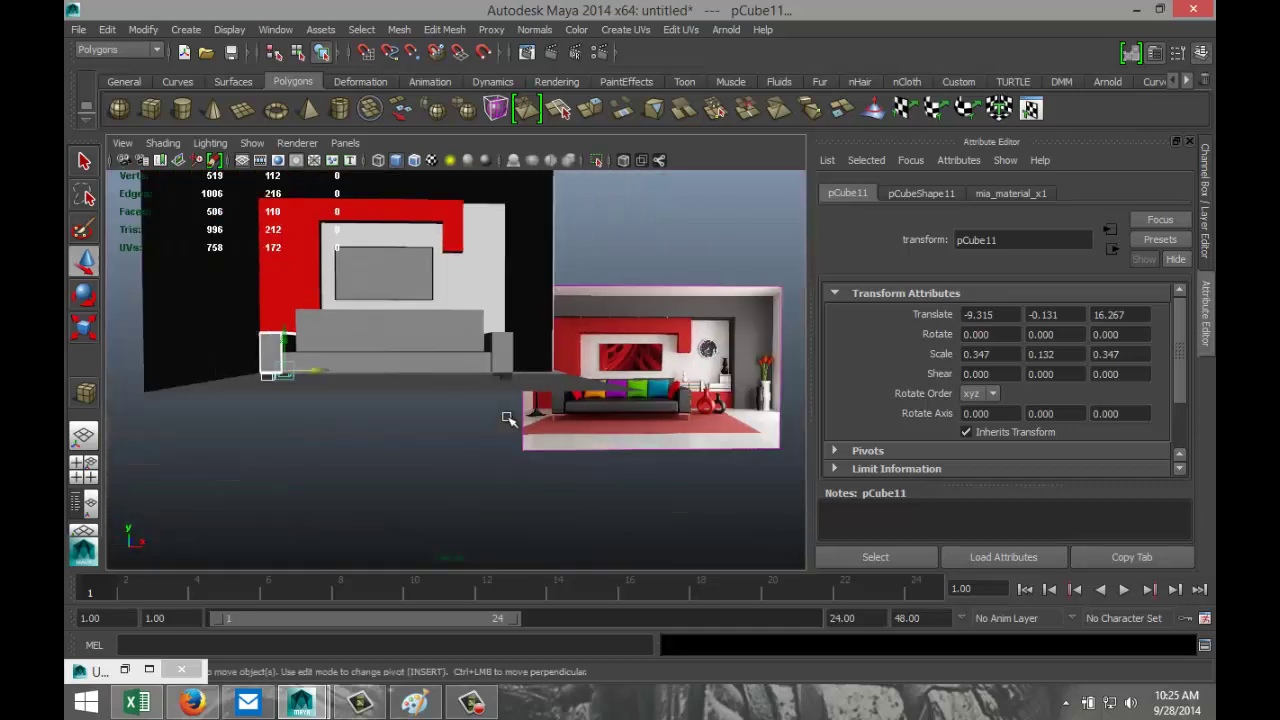
pyautogui.scroll(2, 507, 418)
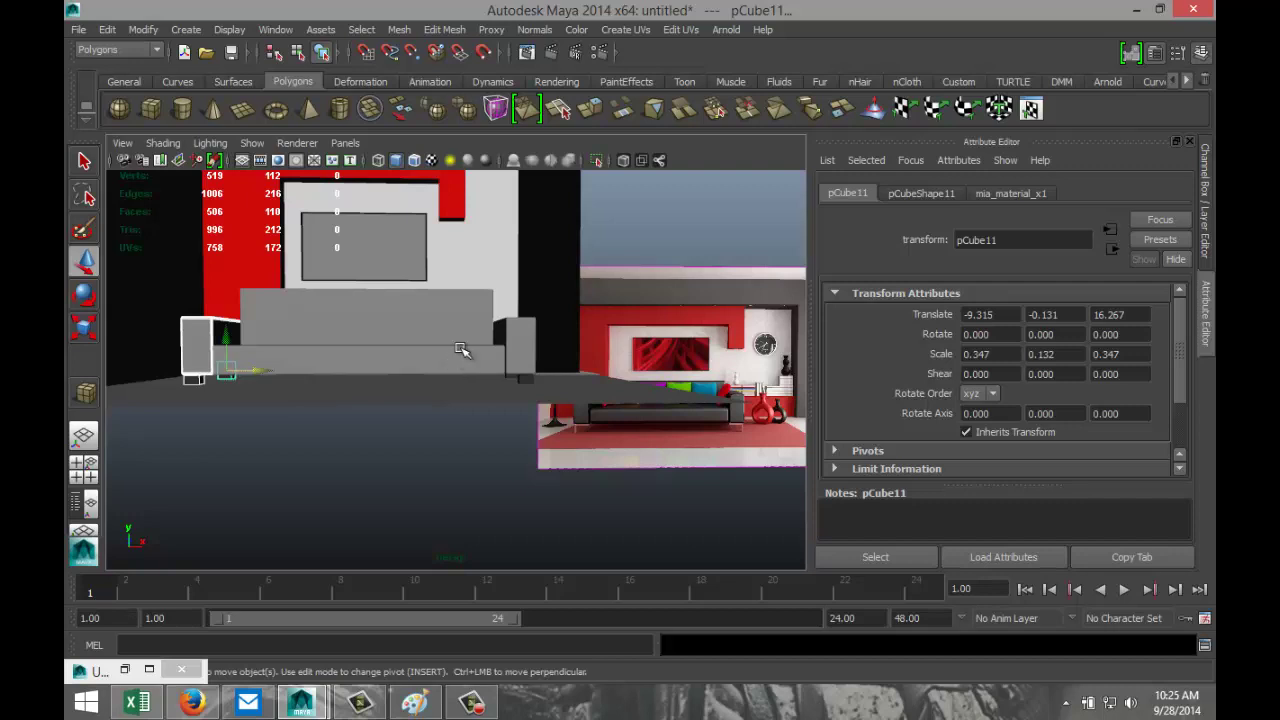
pyautogui.click(431, 161)
# Create a thin, flat polygon cube on the floor in front of the sofa as the rug
pyautogui.keyDown('alt'); pyautogui.moveTo(456, 404); pyautogui.dragTo(460, 434); pyautogui.keyUp('alt')
pyautogui.keyDown('alt'); pyautogui.moveTo(686, 398); pyautogui.dragTo(737, 349); pyautogui.keyUp('alt')
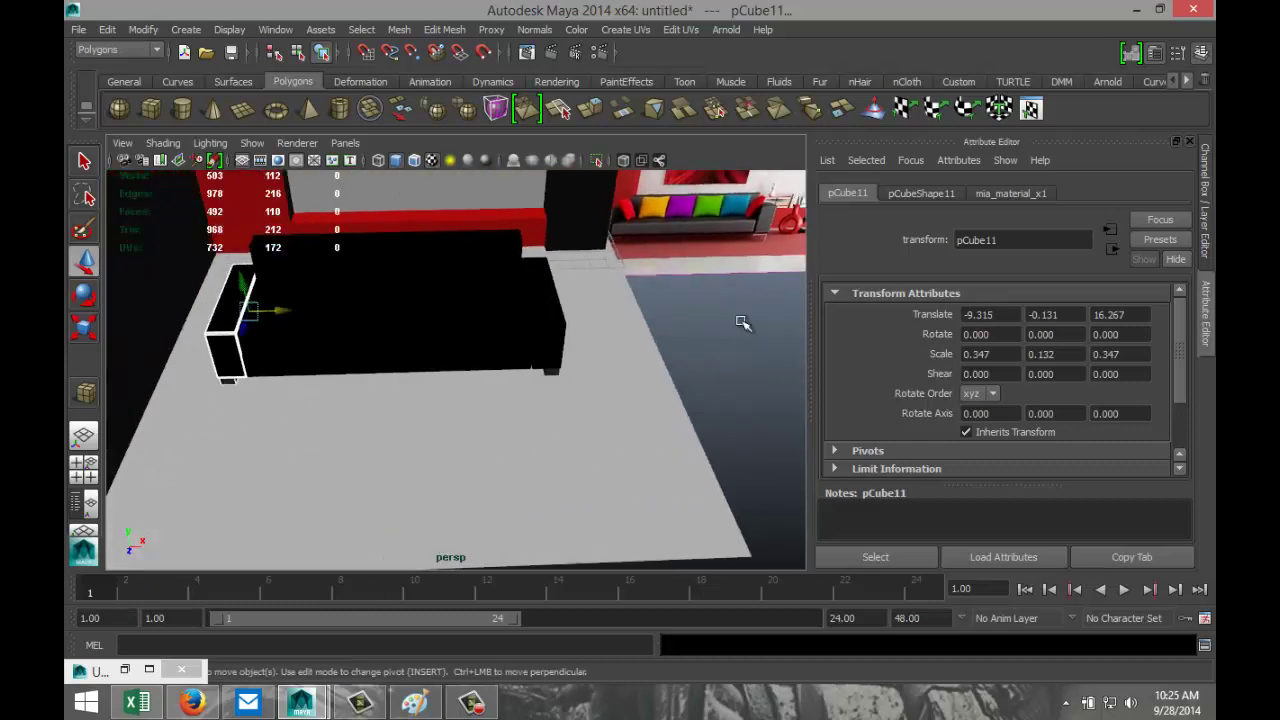
pyautogui.keyDown('alt'); pyautogui.moveTo(651, 349); pyautogui.dragTo(584, 376); pyautogui.keyUp('alt')
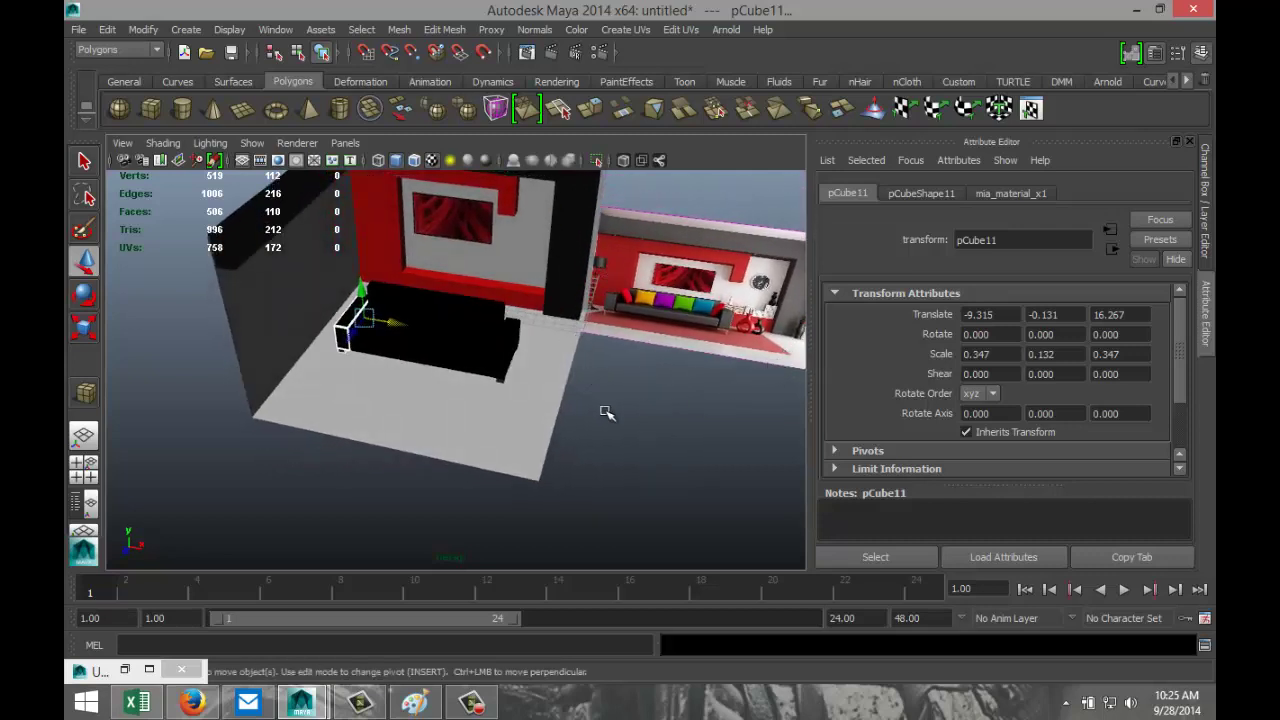
pyautogui.scroll(-4, 615, 433)
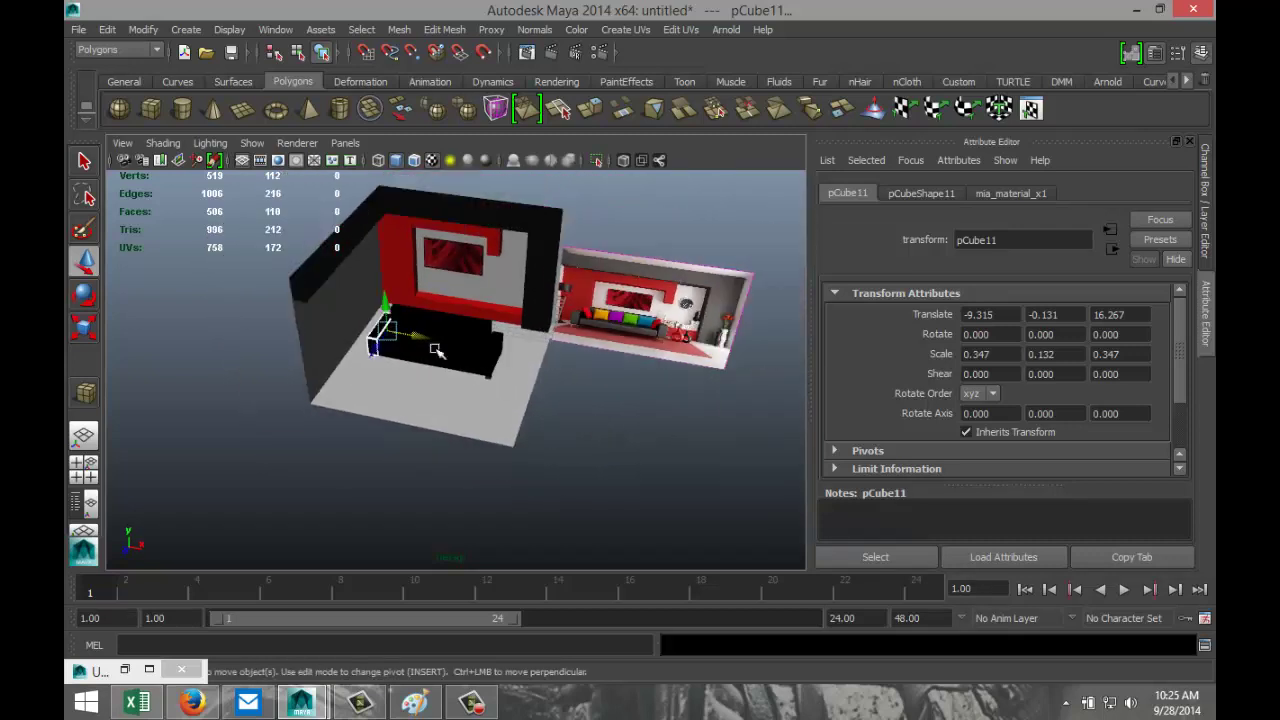
pyautogui.click(151, 110)
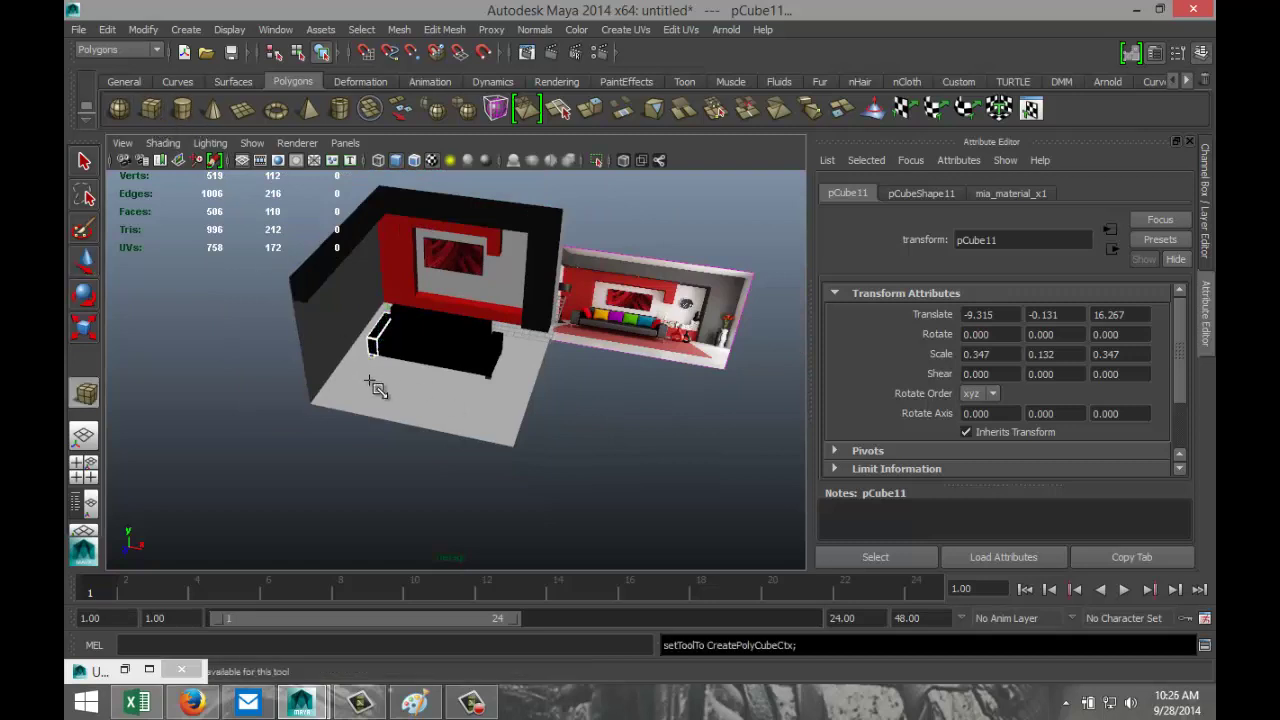
pyautogui.moveTo(372, 377); pyautogui.dragTo(451, 423)
pyautogui.click(441, 432)
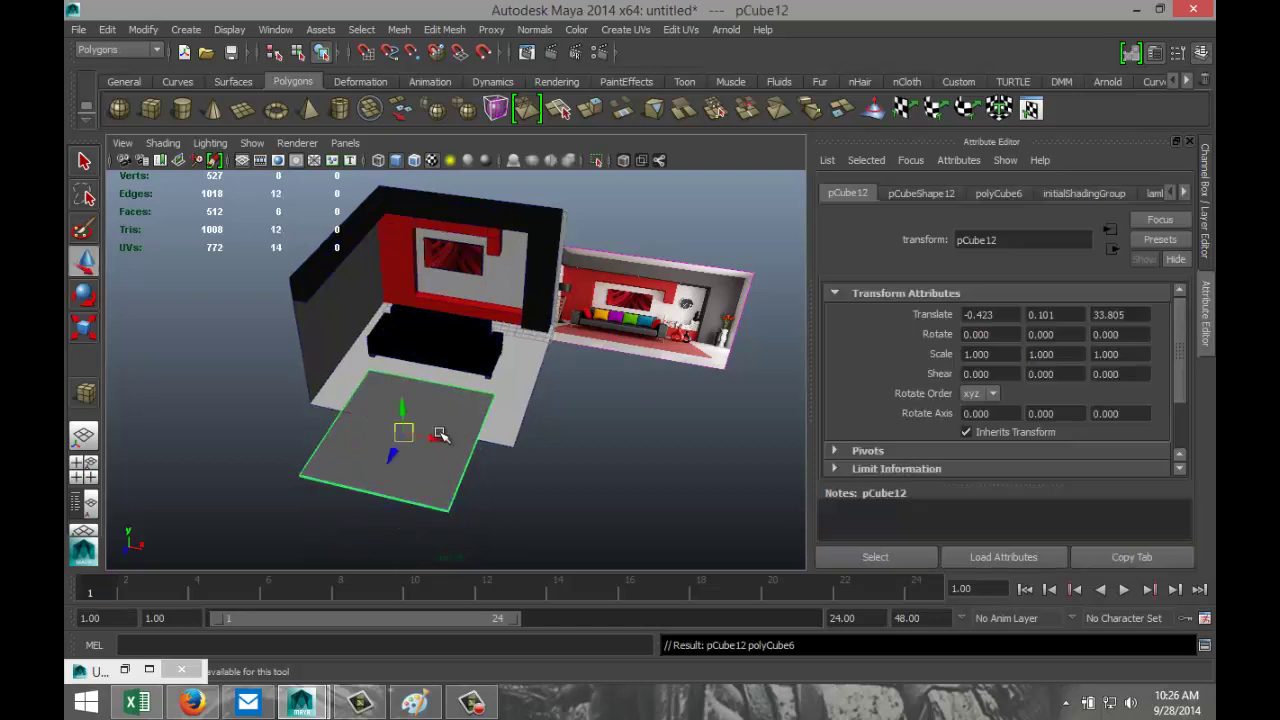
# Flatten the rug slab by scaling it along Y to about 0.423
pyautogui.scroll(5, 446, 437)
pyautogui.keyDown('alt'); pyautogui.moveTo(406, 451); pyautogui.dragTo(443, 400); pyautogui.keyUp('alt')
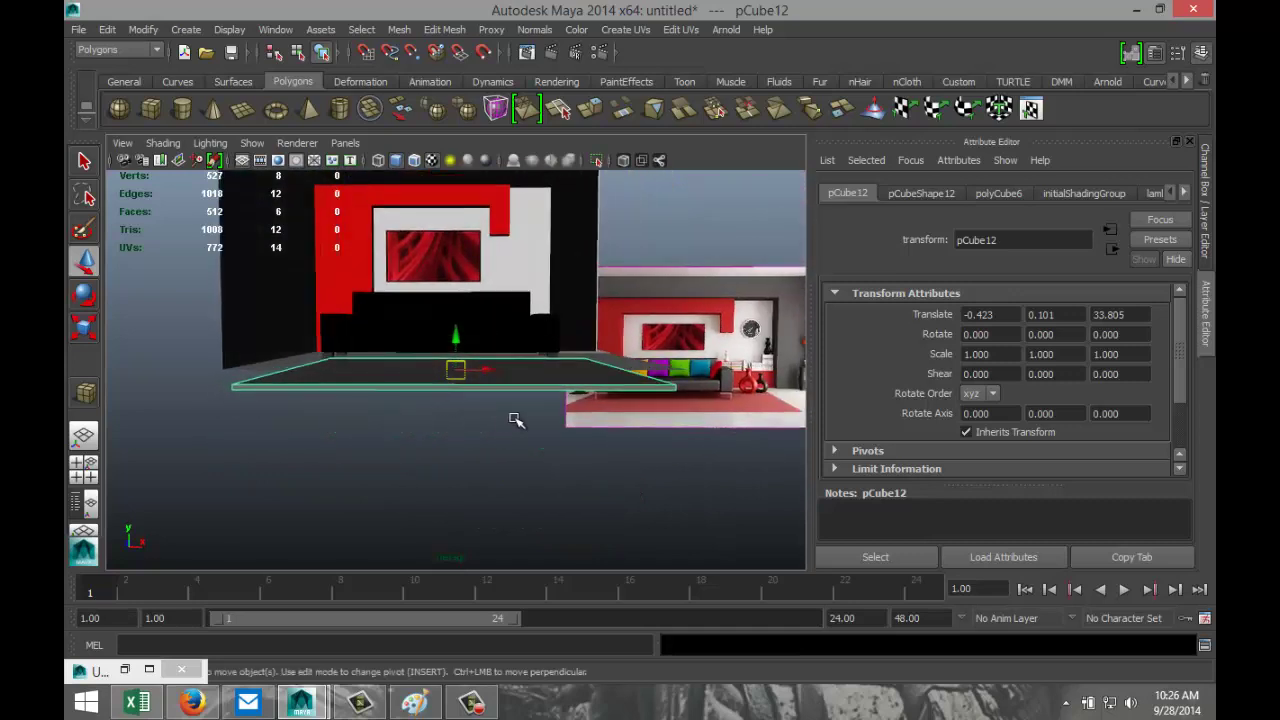
pyautogui.press('r')
pyautogui.moveTo(457, 334); pyautogui.dragTo(464, 356)
# Move the rug slab beneath the sofa in the top view, to about 21.647 in Z and -1.548 in X
pyautogui.click(85, 472)
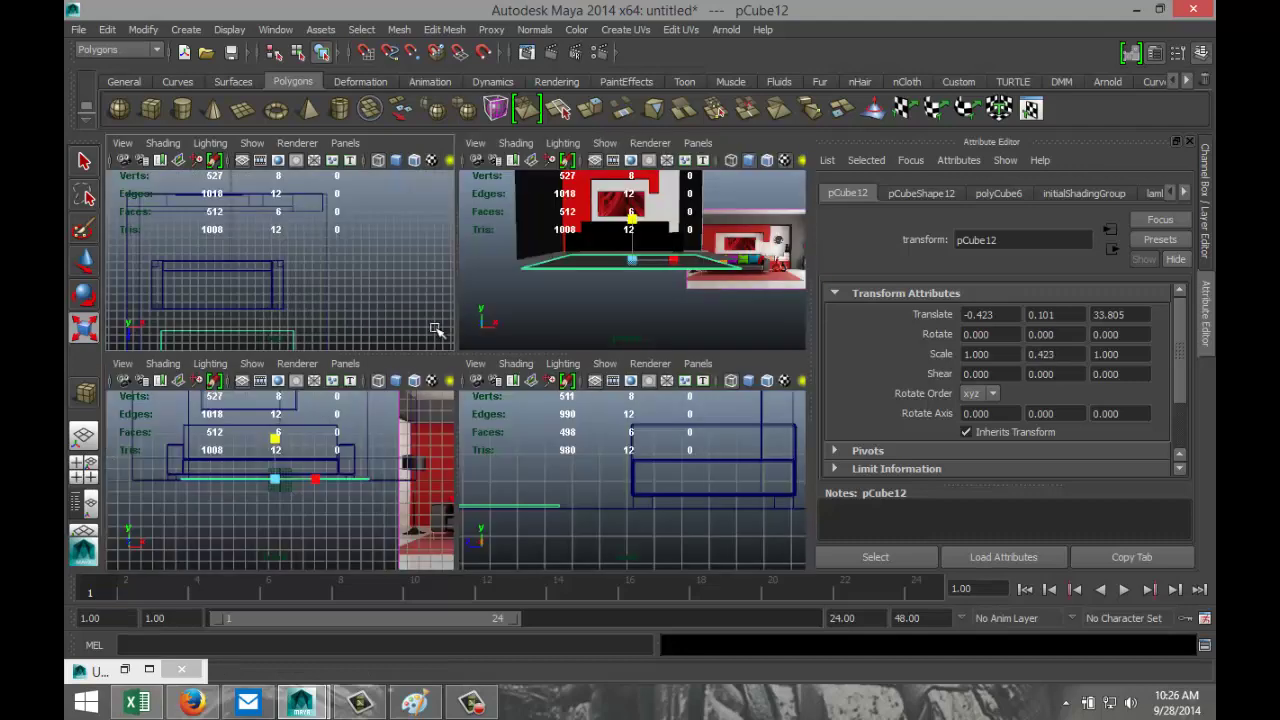
pyautogui.press('space')
pyautogui.scroll(-1, 511, 447)
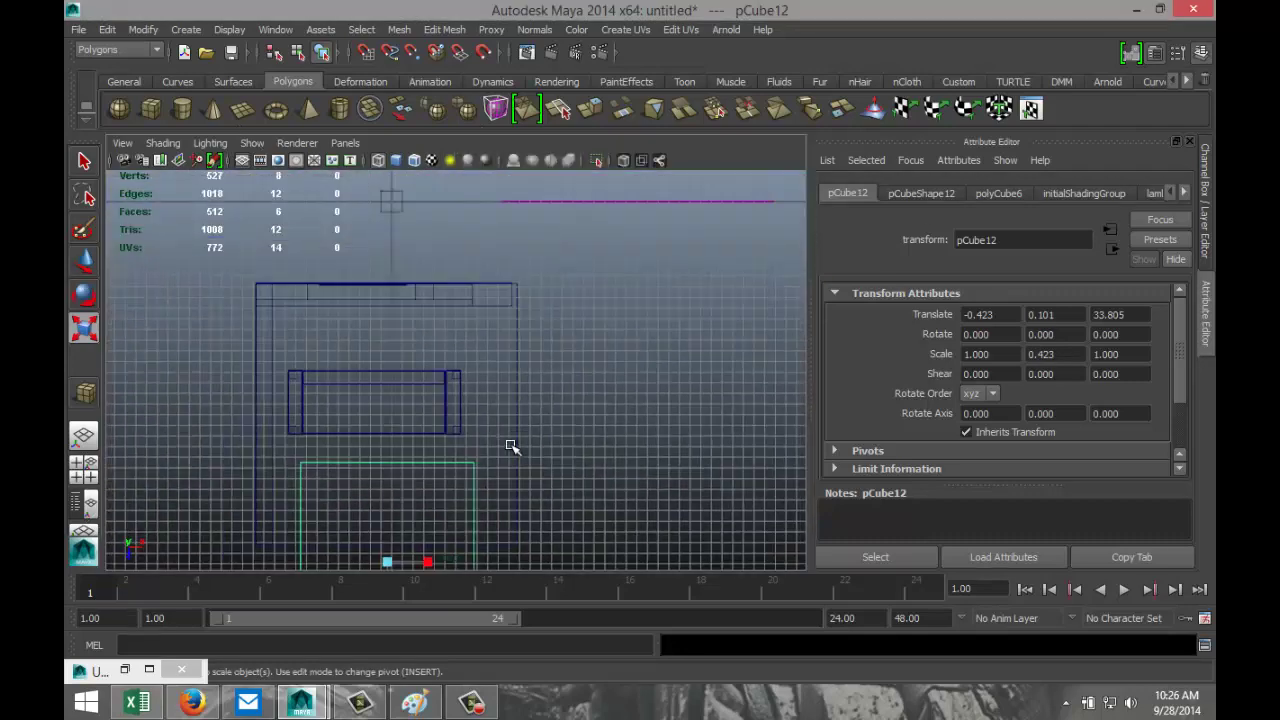
pyautogui.press('w')
pyautogui.scroll(-2, 491, 520)
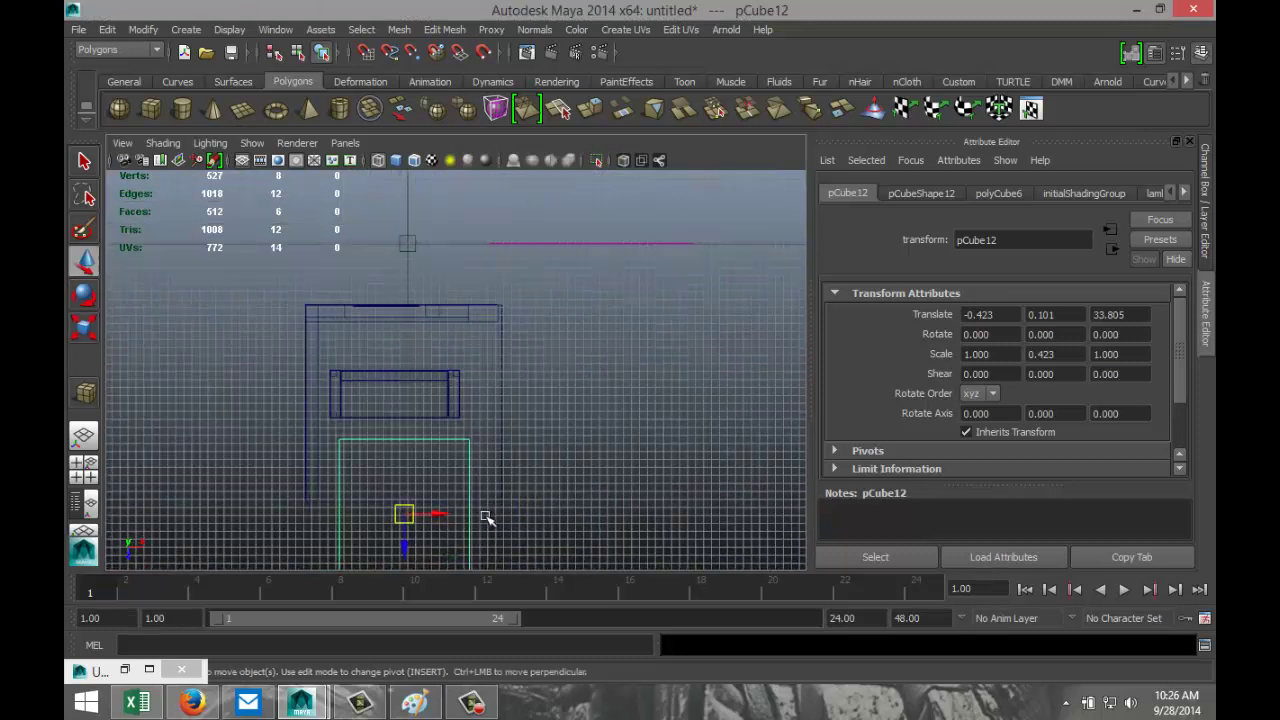
pyautogui.moveTo(404, 536); pyautogui.dragTo(403, 452)
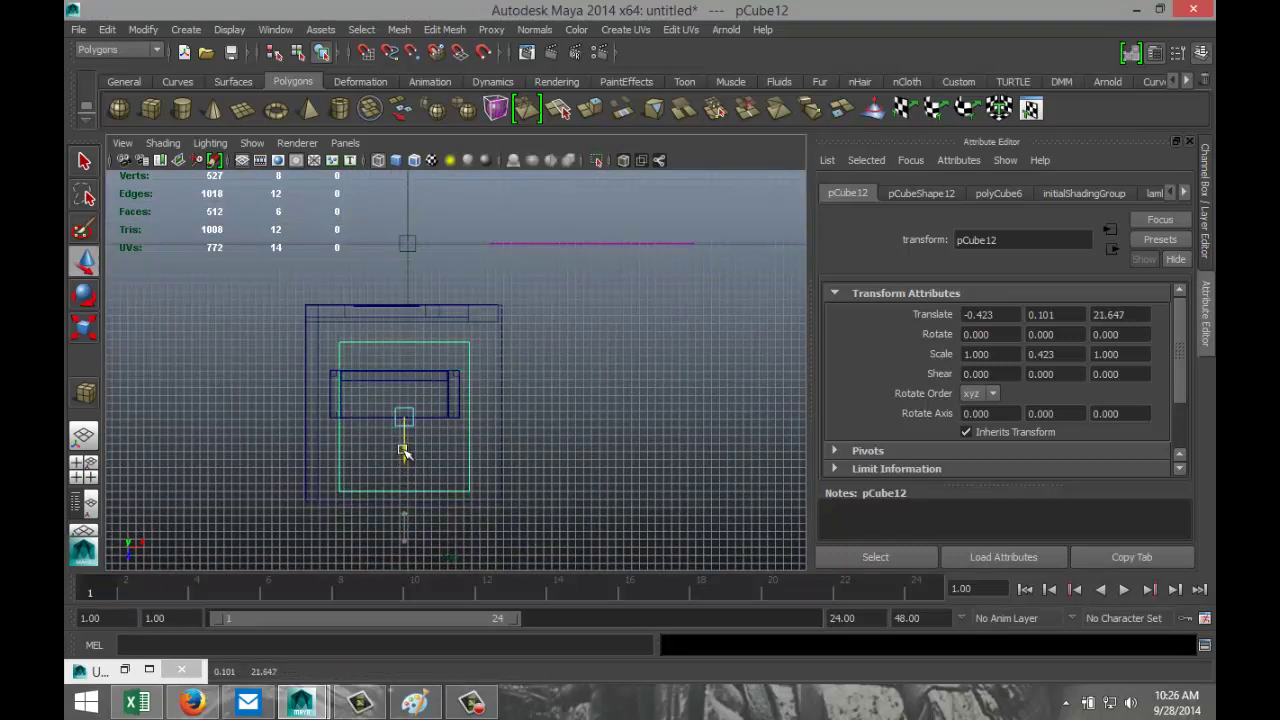
pyautogui.moveTo(460, 420); pyautogui.dragTo(443, 418)
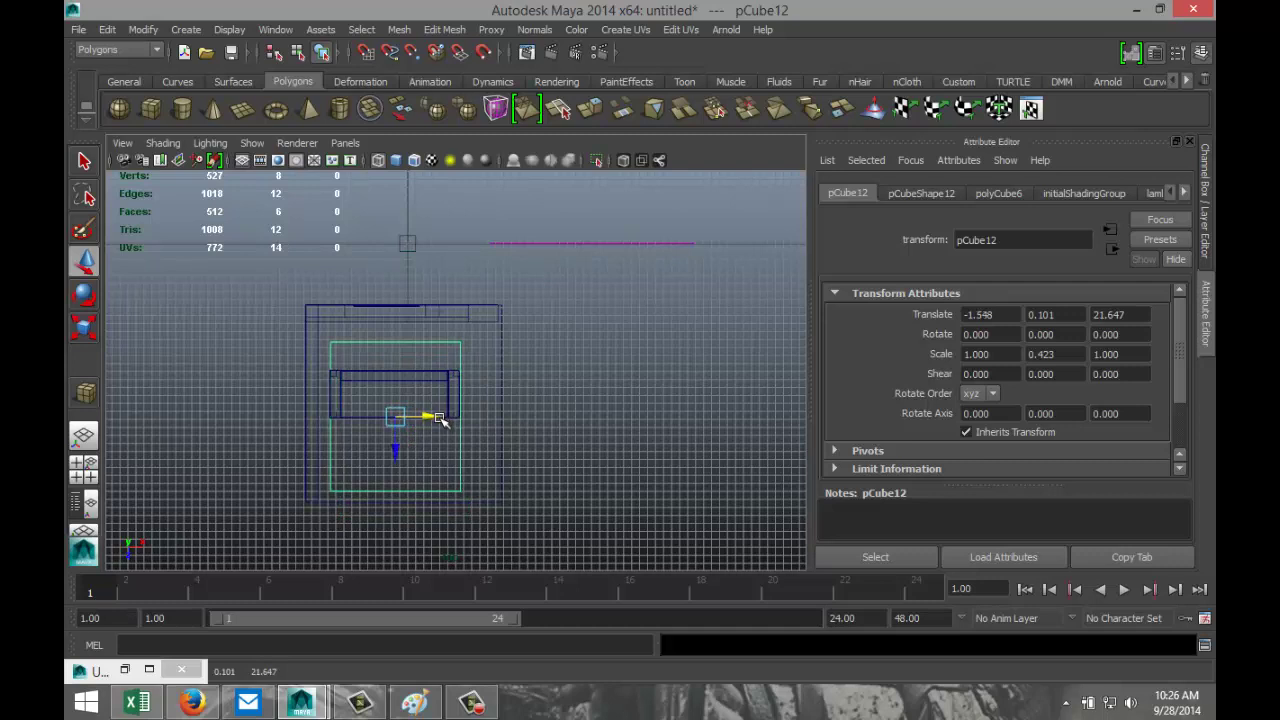
pyautogui.click(84, 465)
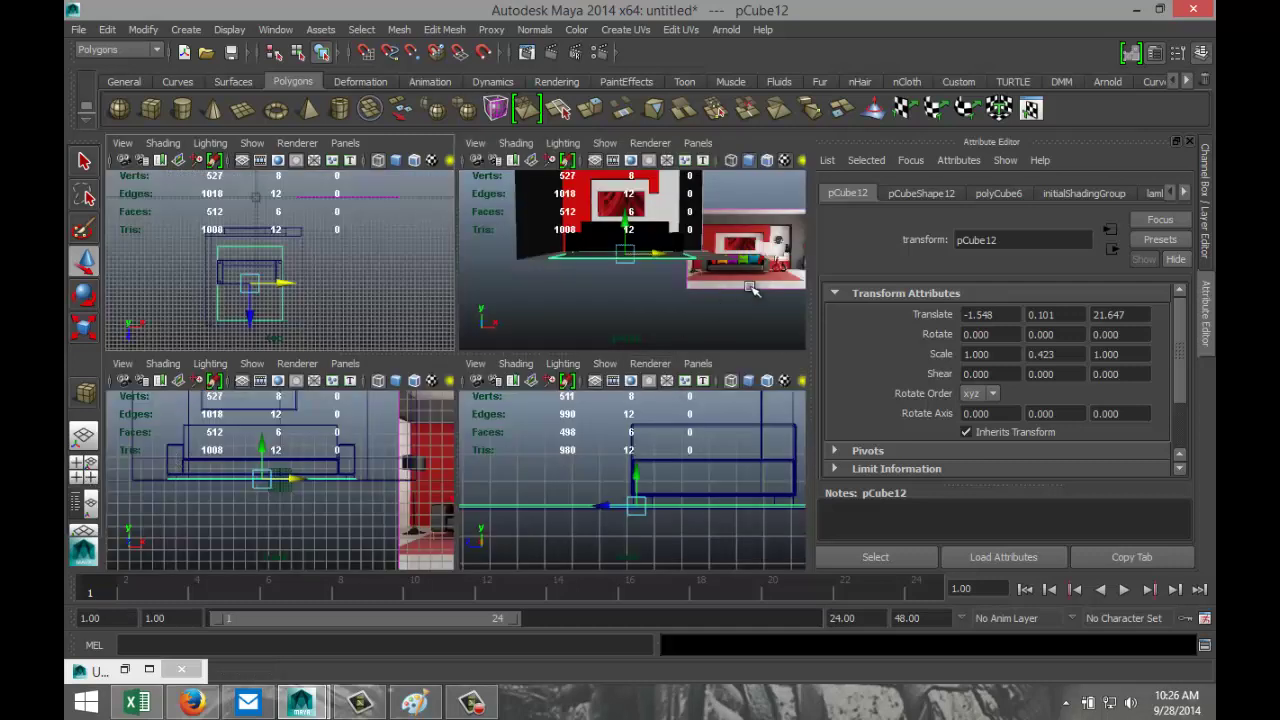
# Move the rug slab forward from the sofa, along Z to about 23.423
pyautogui.keyDown('alt'); pyautogui.moveTo(737, 307); pyautogui.dragTo(731, 329, button='right'); pyautogui.keyUp('alt')
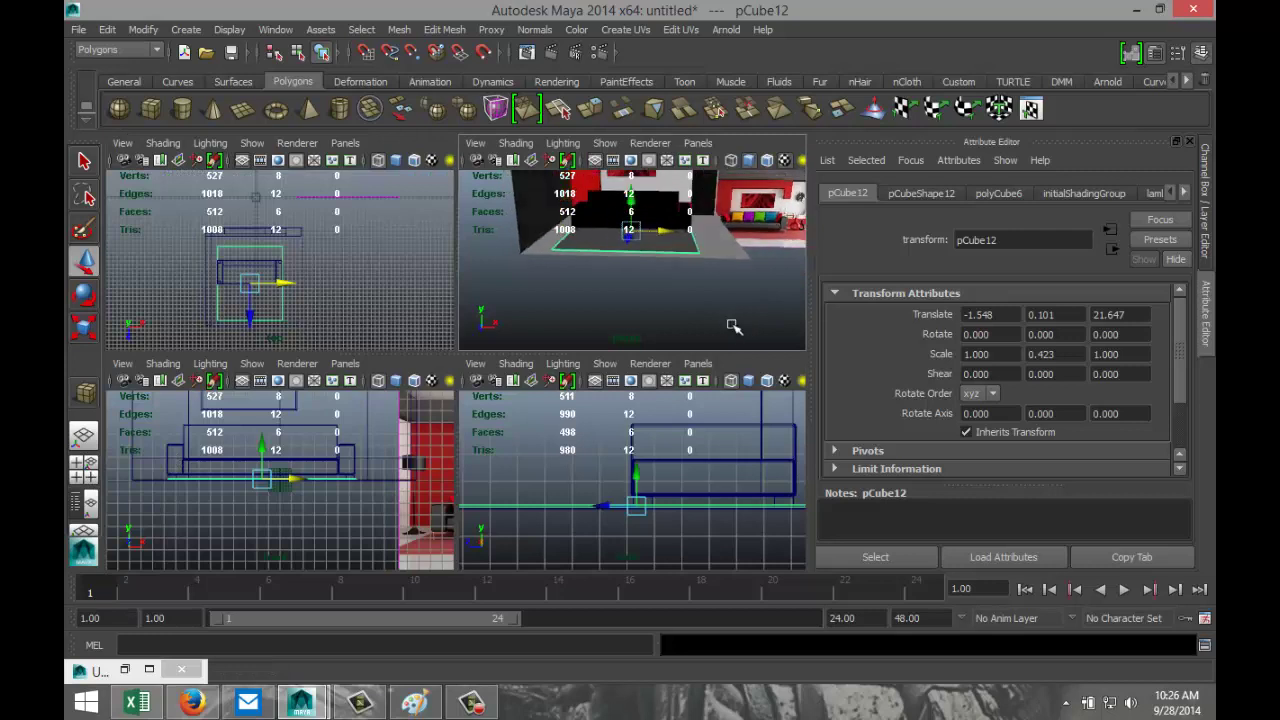
pyautogui.press('space')
pyautogui.keyDown('alt'); pyautogui.moveTo(723, 294); pyautogui.dragTo(394, 380); pyautogui.keyUp('alt')
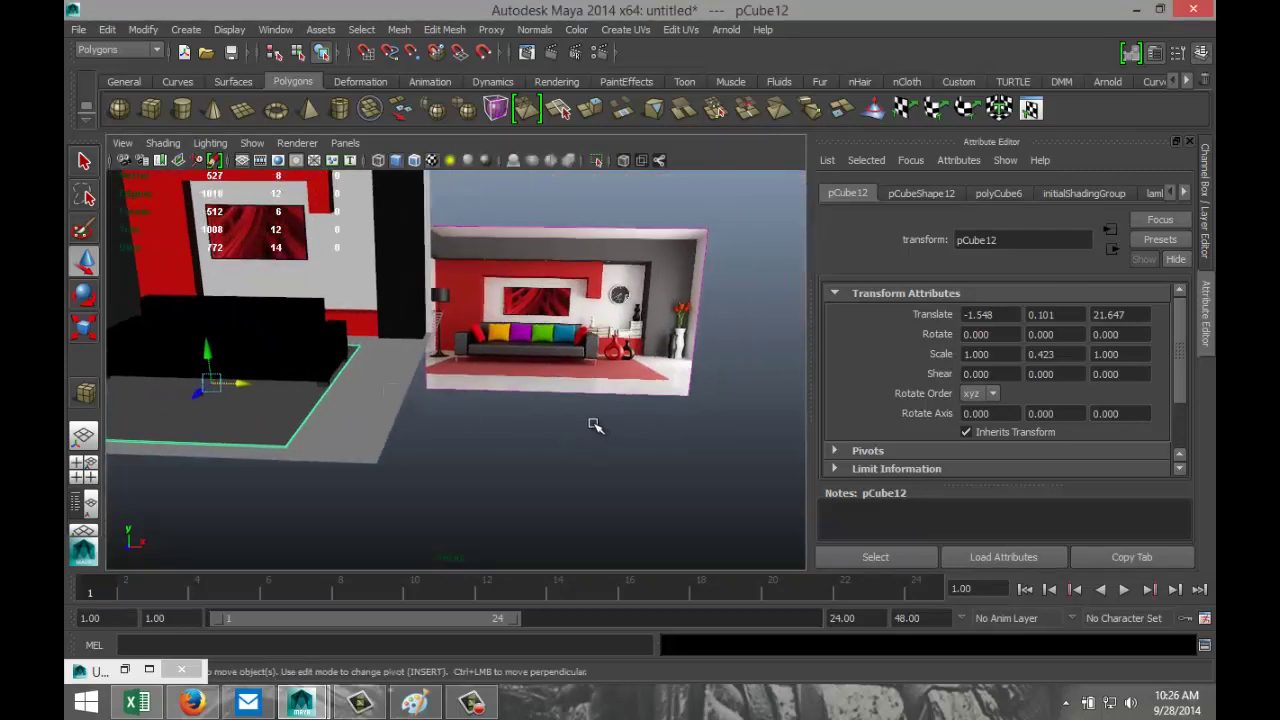
pyautogui.keyDown('alt'); pyautogui.moveTo(486, 444); pyautogui.dragTo(417, 457); pyautogui.keyUp('alt')
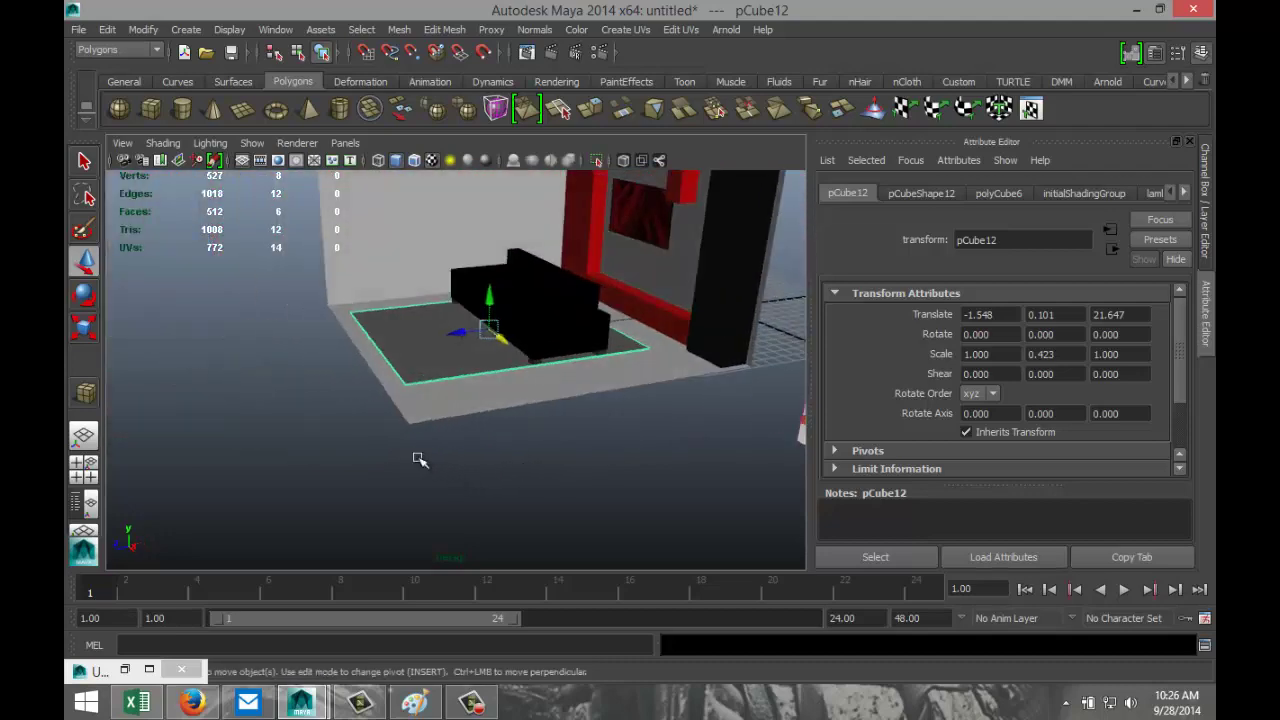
pyautogui.moveTo(456, 335); pyautogui.dragTo(438, 336)
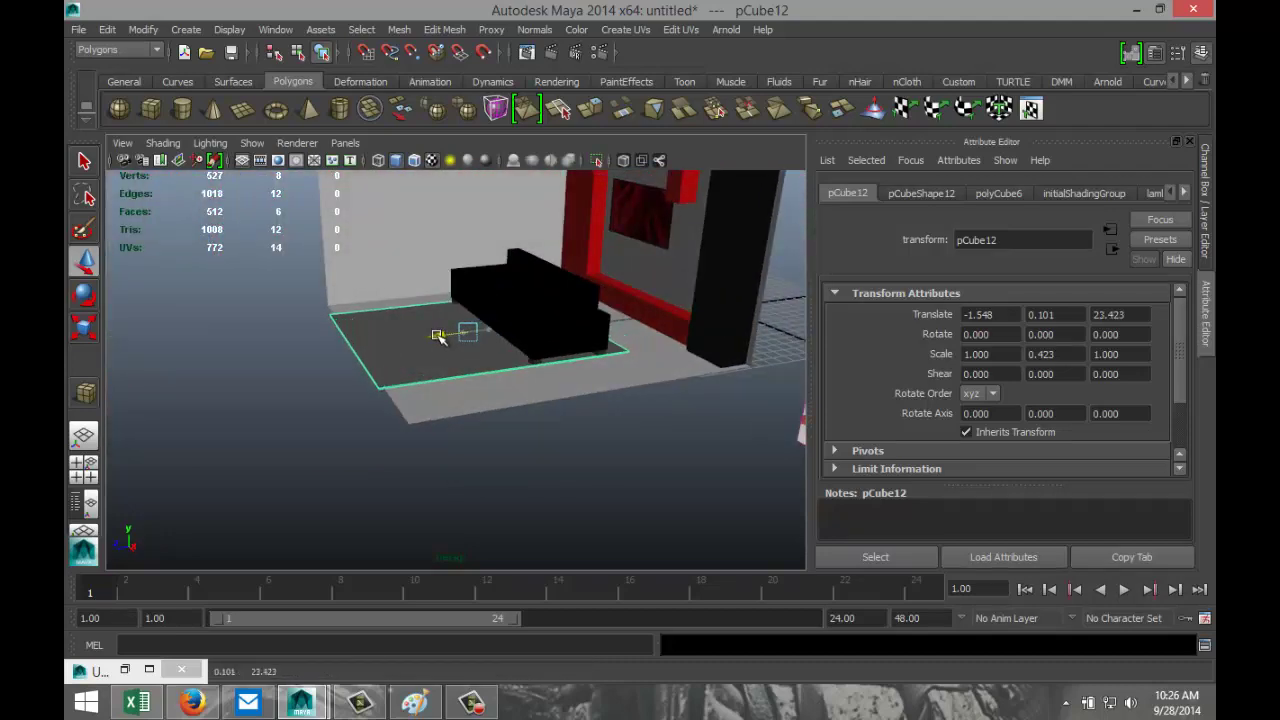
# Shift the rug's pivot back beneath the sofa and shorten the rug along Z to a scale of about 0.817
pyautogui.keyDown('alt'); pyautogui.moveTo(302, 398); pyautogui.dragTo(418, 417); pyautogui.keyUp('alt')
pyautogui.press('Insert')
pyautogui.moveTo(452, 325); pyautogui.dragTo(556, 324)
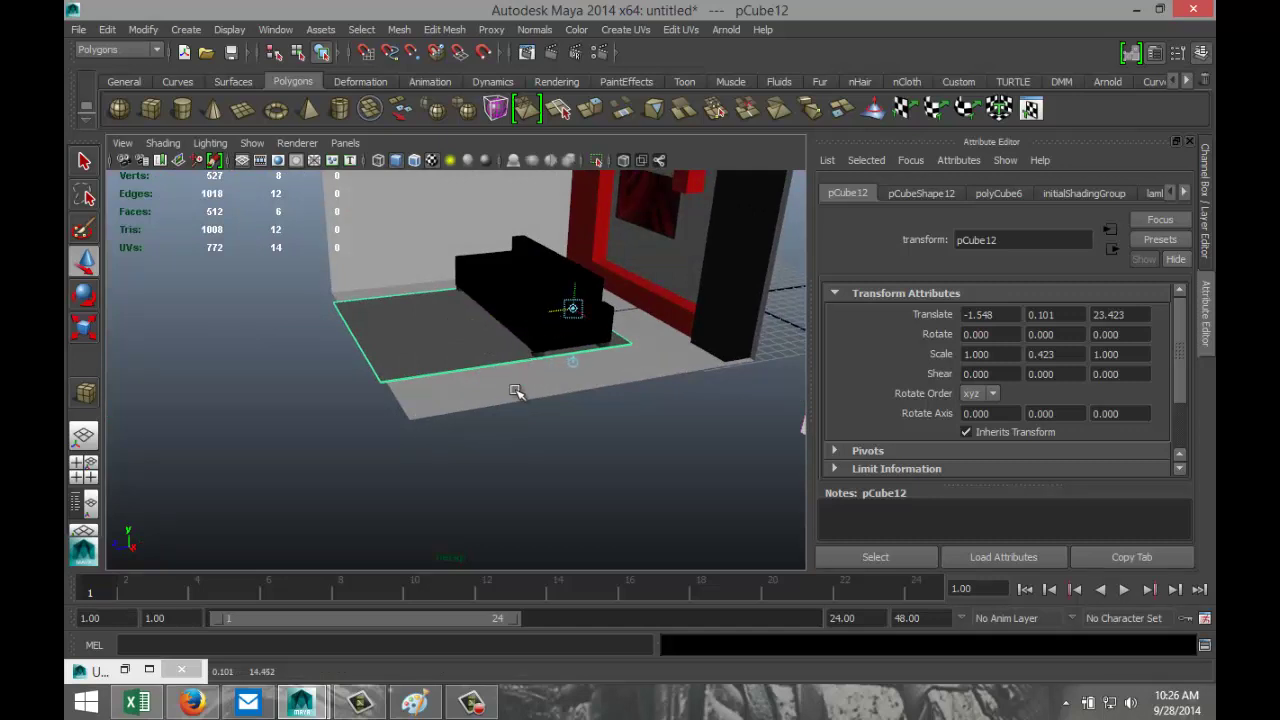
pyautogui.press('r')
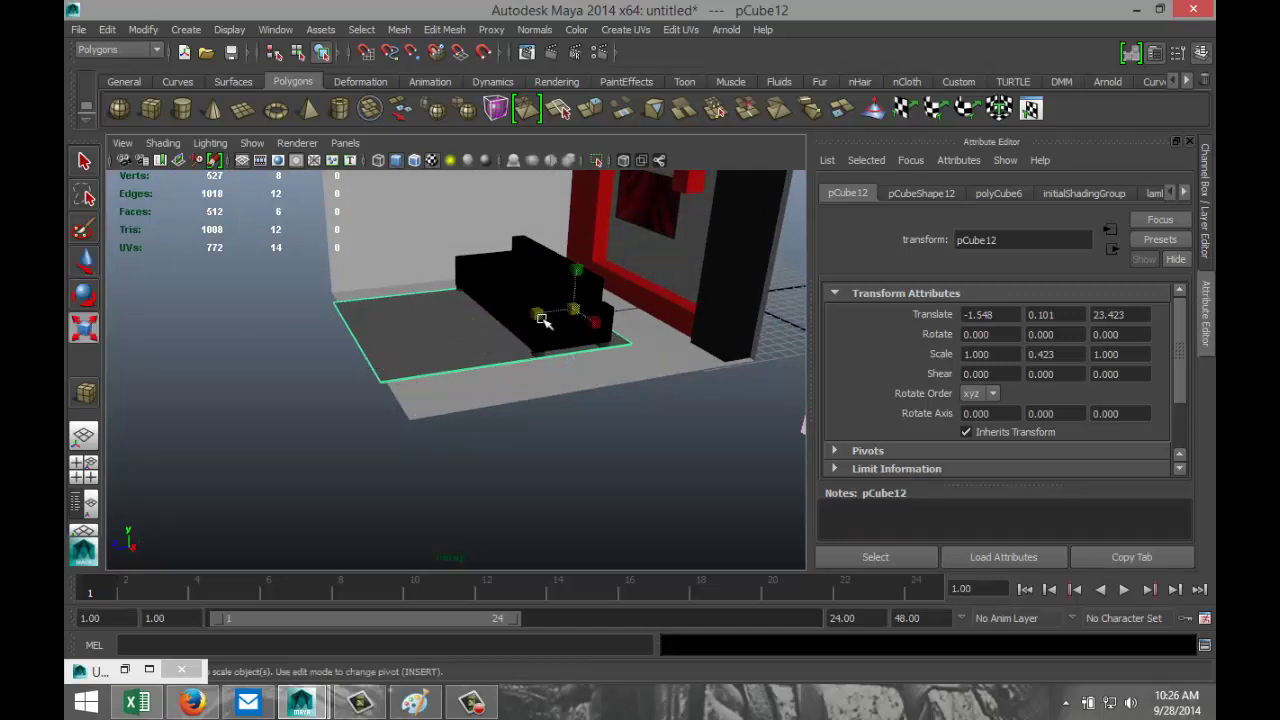
pyautogui.moveTo(537, 314); pyautogui.dragTo(546, 316)
# Widen the rug along X to a scale of about 1.275 and move it sideways to about 0.038 in X
pyautogui.keyDown('alt'); pyautogui.moveTo(457, 451); pyautogui.dragTo(583, 428); pyautogui.keyUp('alt')
pyautogui.keyDown('alt'); pyautogui.moveTo(486, 414); pyautogui.dragTo(677, 449); pyautogui.keyUp('alt')
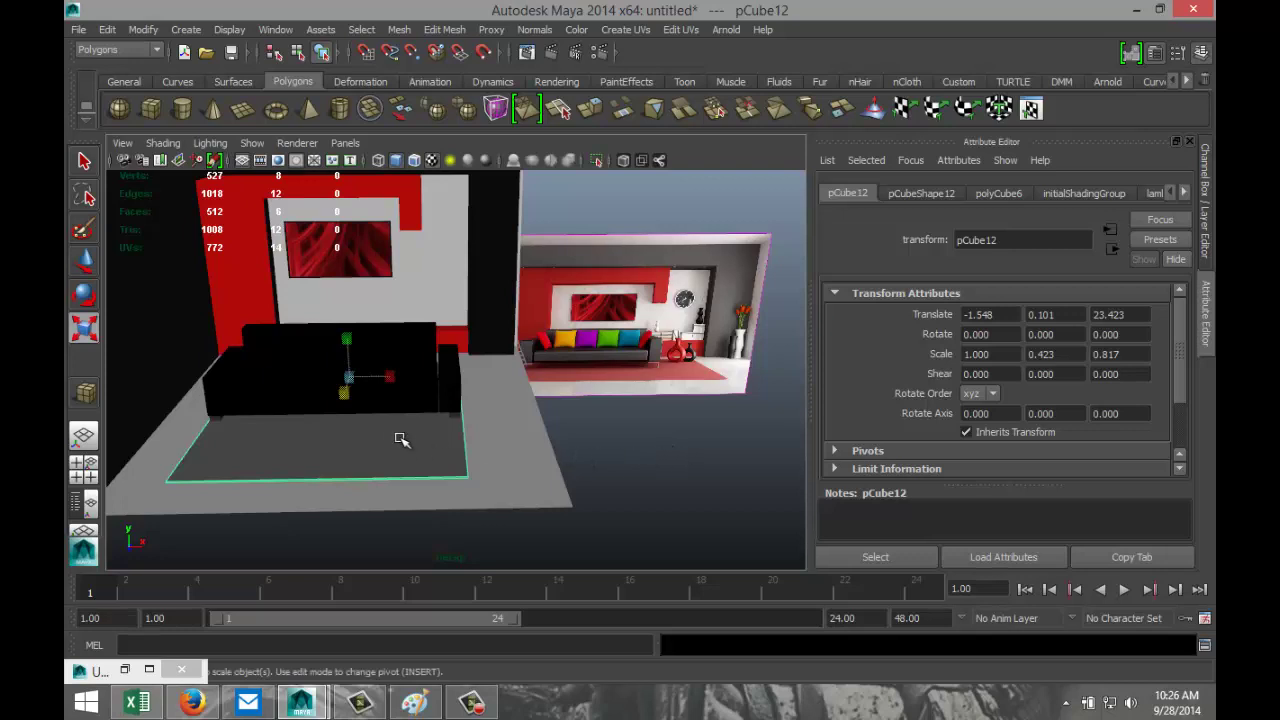
pyautogui.scroll(-2, 646, 445)
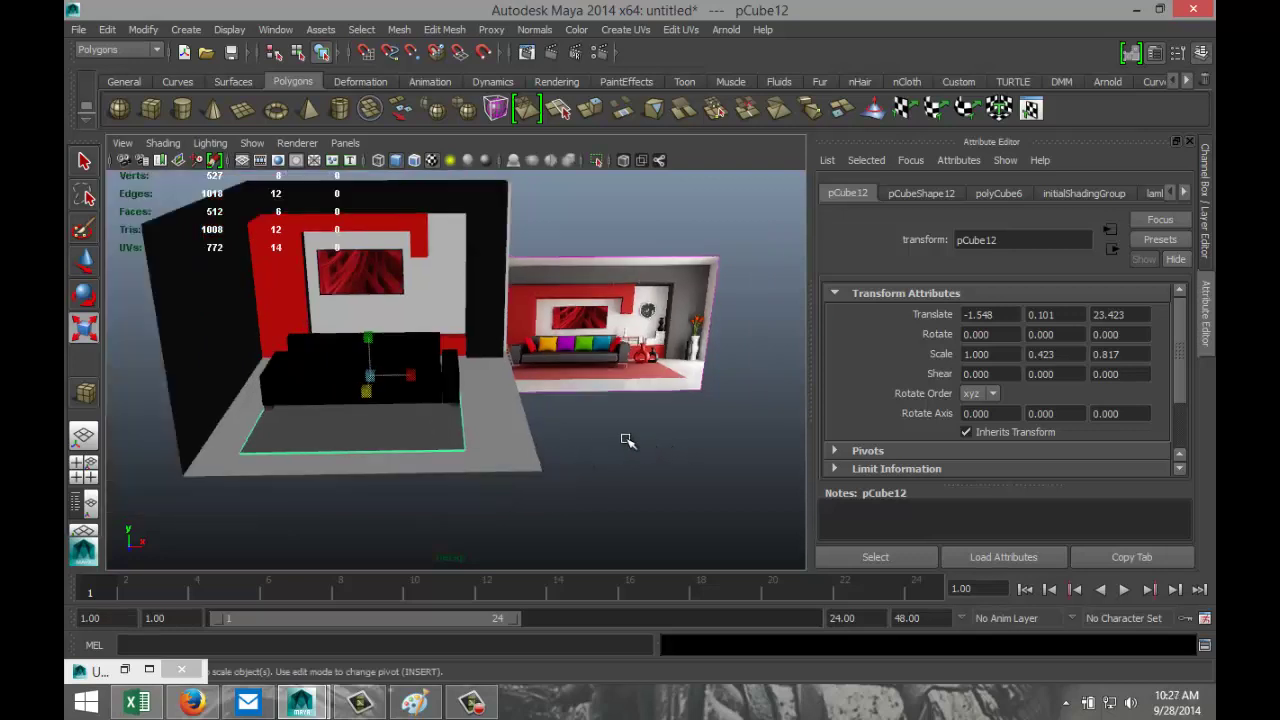
pyautogui.moveTo(418, 382); pyautogui.dragTo(422, 380)
pyautogui.press('w')
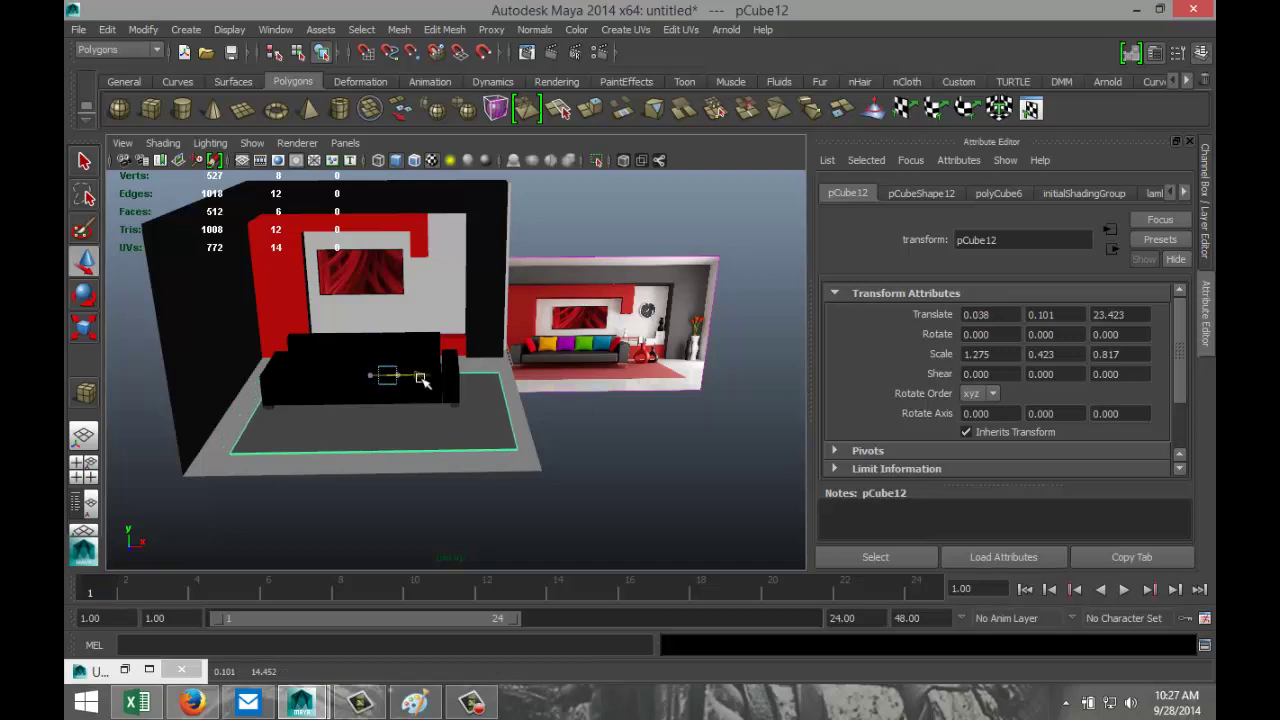
# Assign a new Lambert material to the rug
pyautogui.moveTo(395, 431); pyautogui.dragTo(433, 645, button='right')
pyautogui.doubleClick(507, 143)
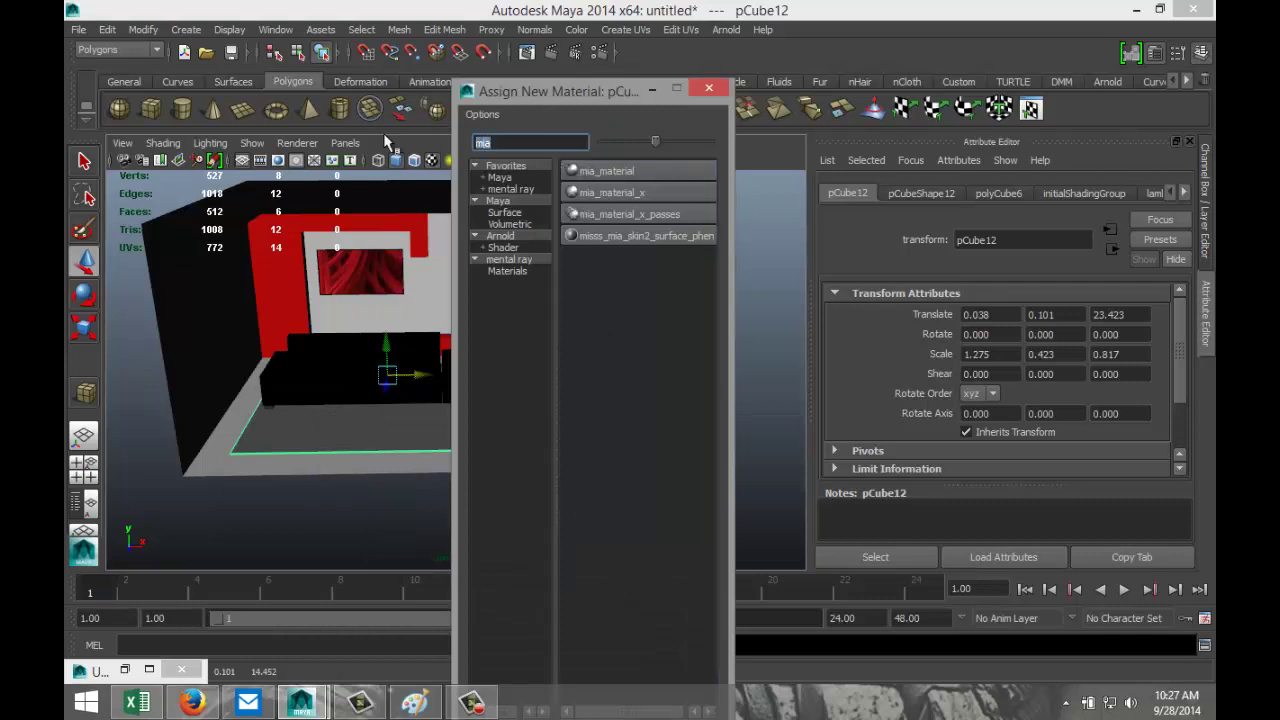
pyautogui.write('la')
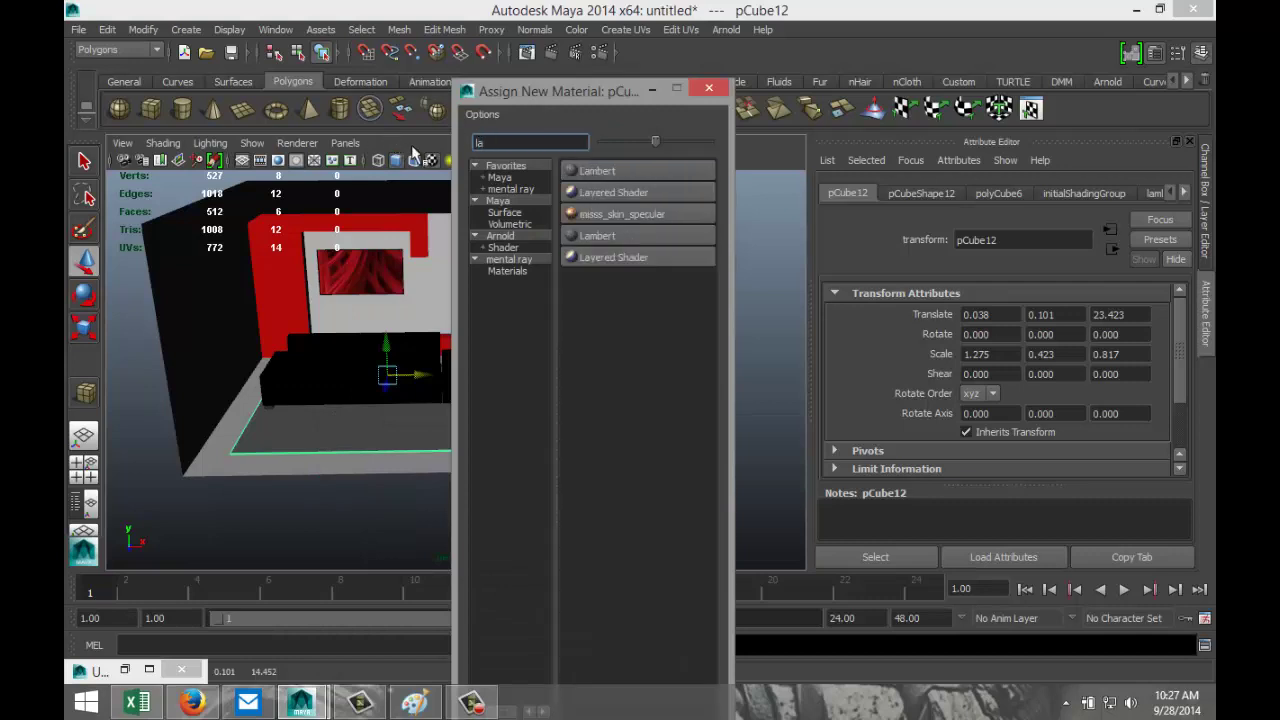
pyautogui.click(619, 171)
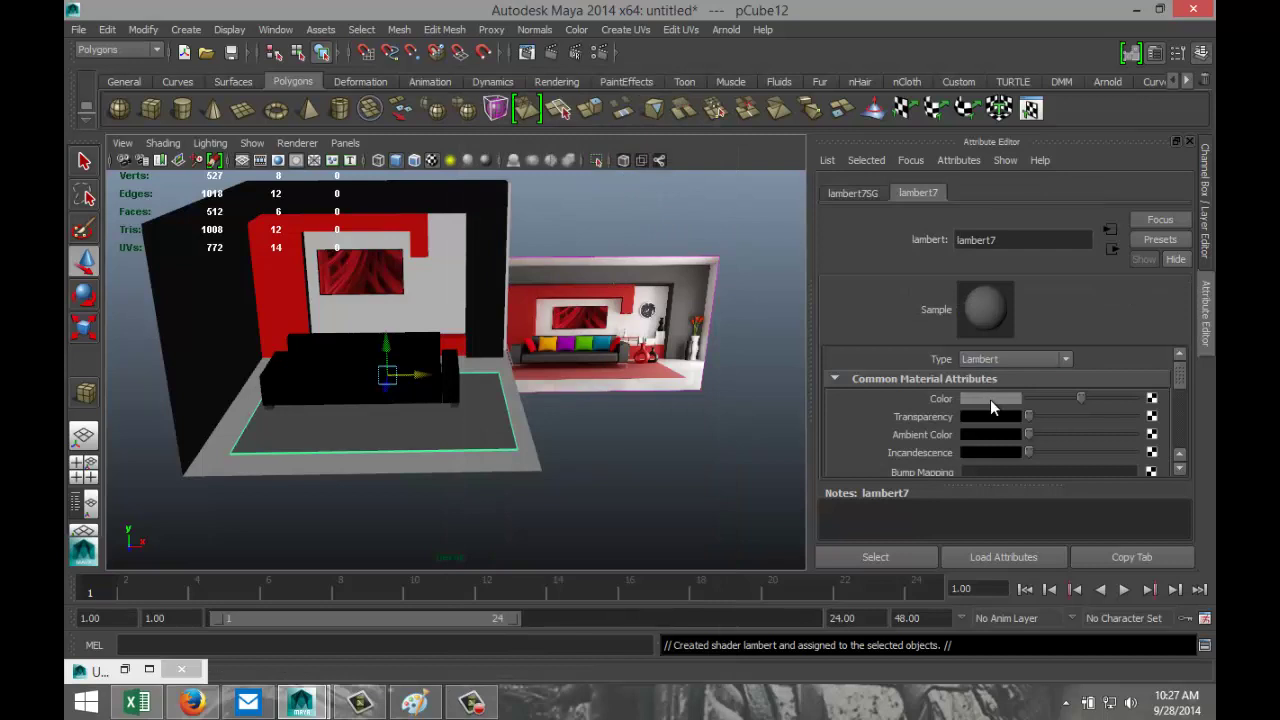
# Set the rug material's color to a muted red with hue 360, saturation about 0.646 and value about 0.865
pyautogui.click(990, 399)
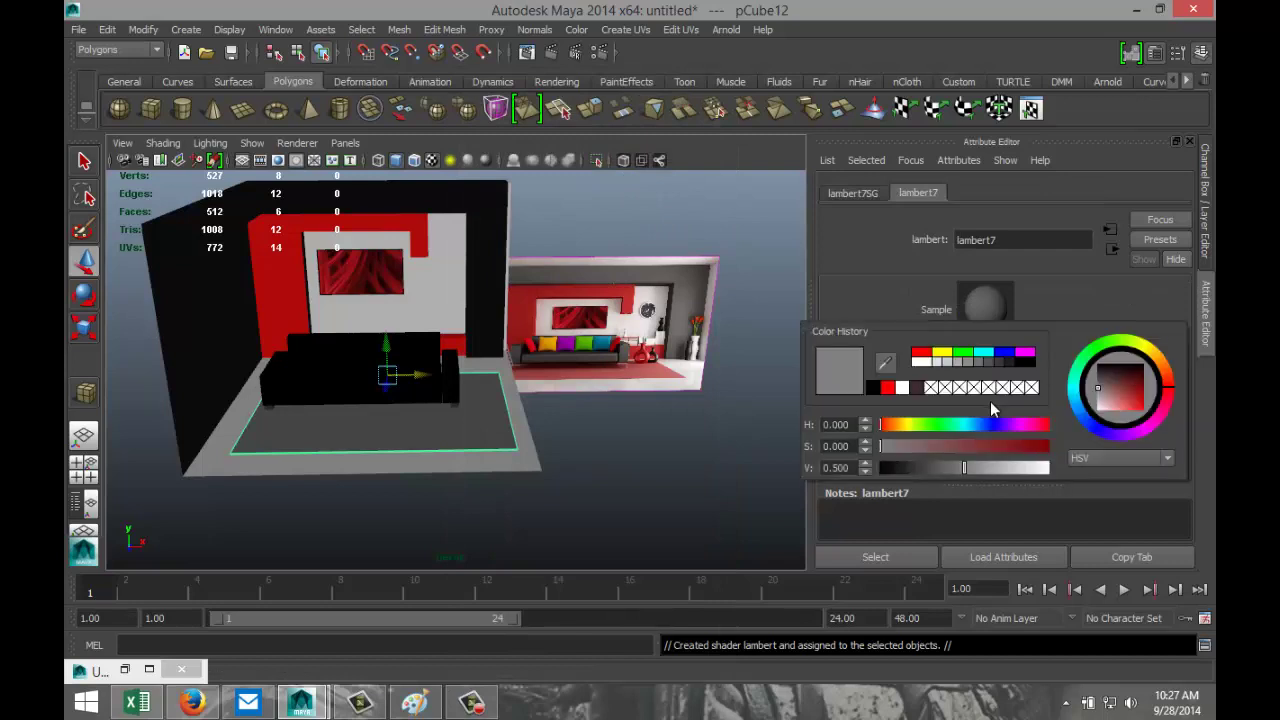
pyautogui.click(887, 389)
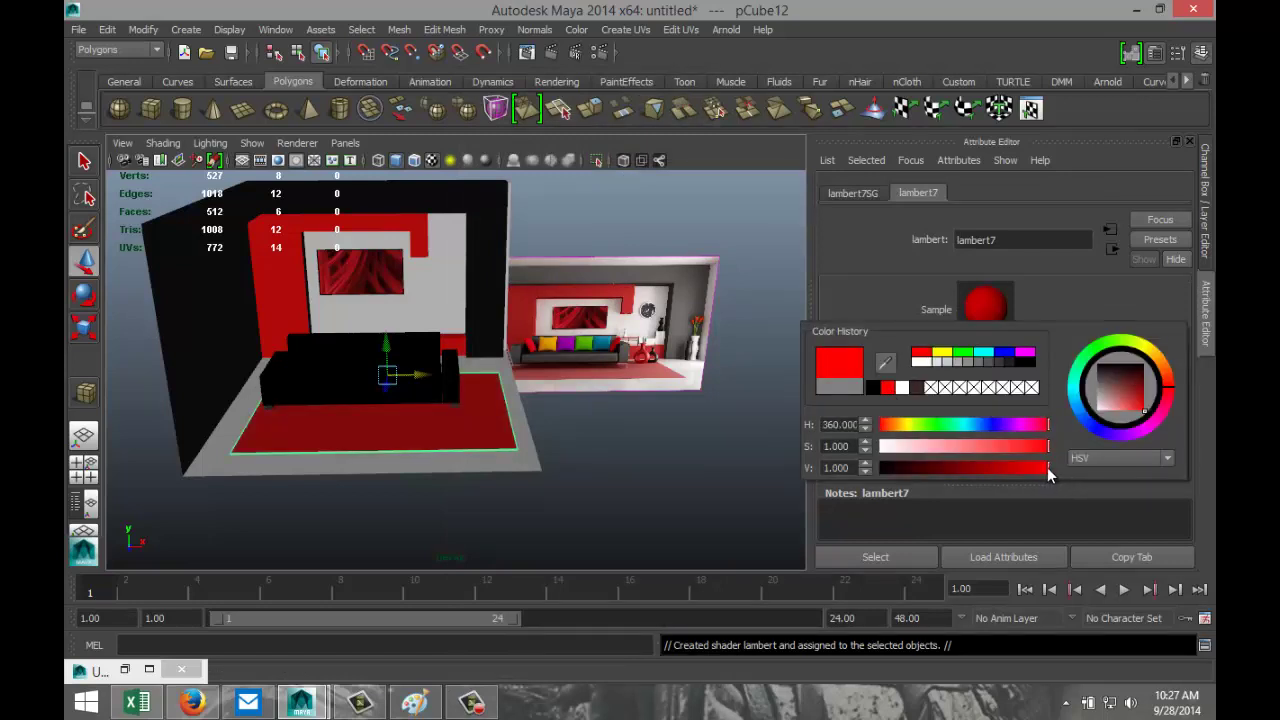
pyautogui.moveTo(1047, 468); pyautogui.dragTo(987, 446)
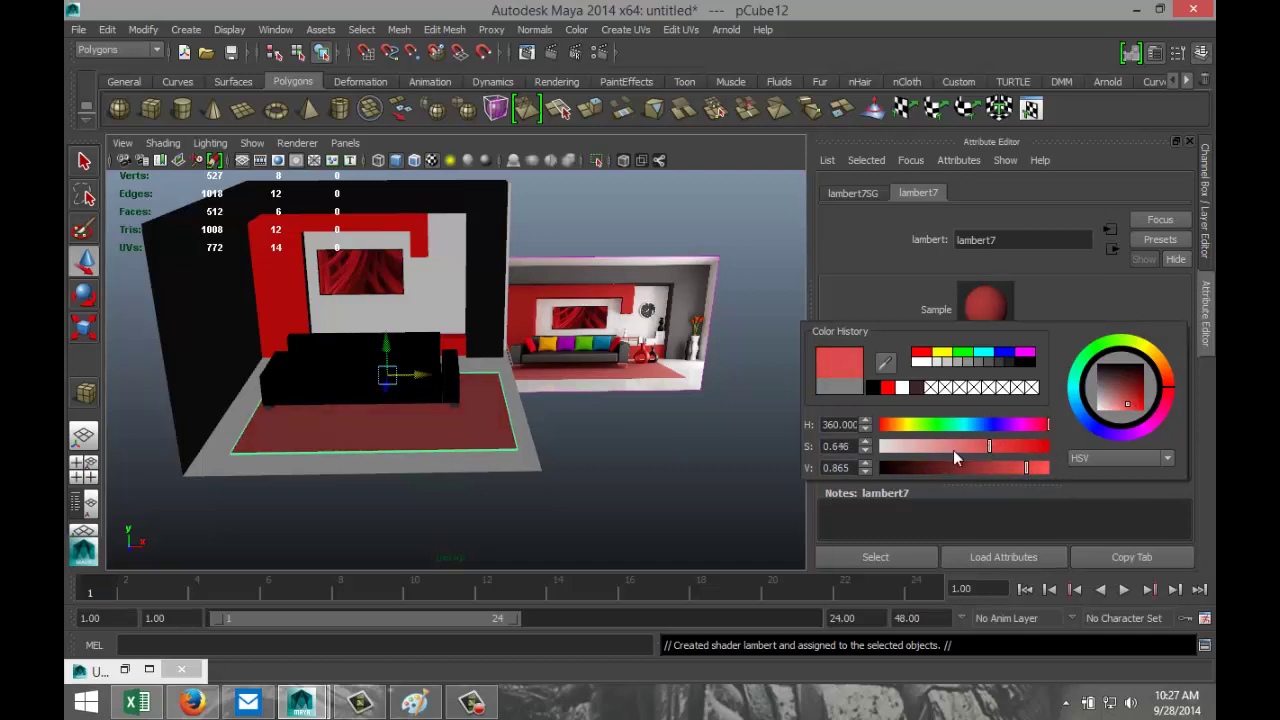
pyautogui.click(644, 455)
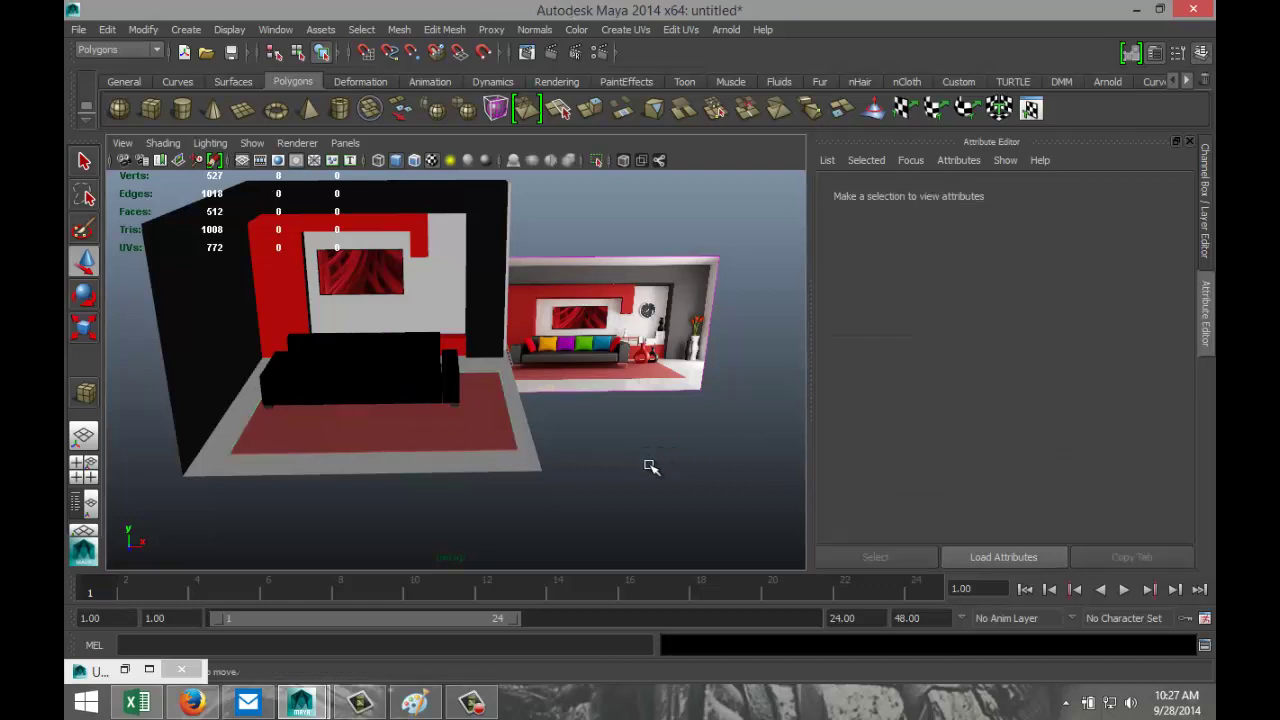
# Create a low polygon cube at the front edge of the rug as the cushion base and select all of its edges
pyautogui.scroll(2, 650, 466)
pyautogui.scroll(2, 648, 466)
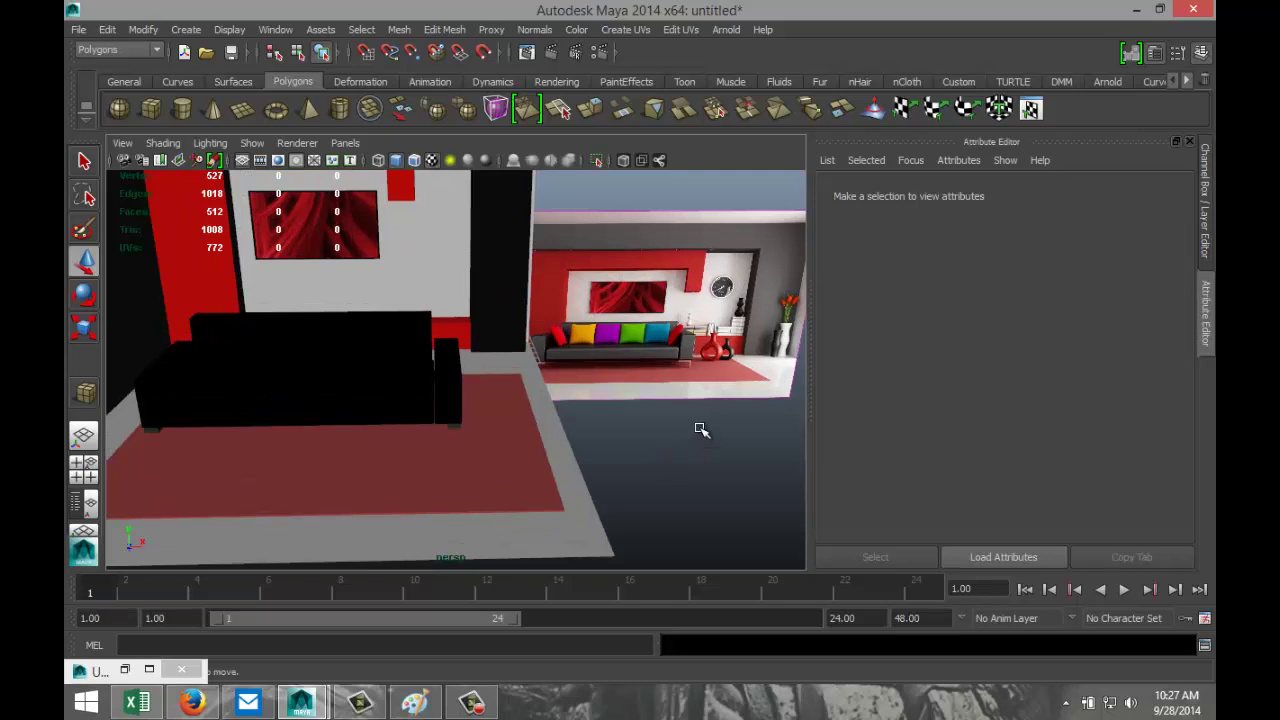
pyautogui.keyDown('alt'); pyautogui.moveTo(643, 437); pyautogui.dragTo(623, 421); pyautogui.keyUp('alt')
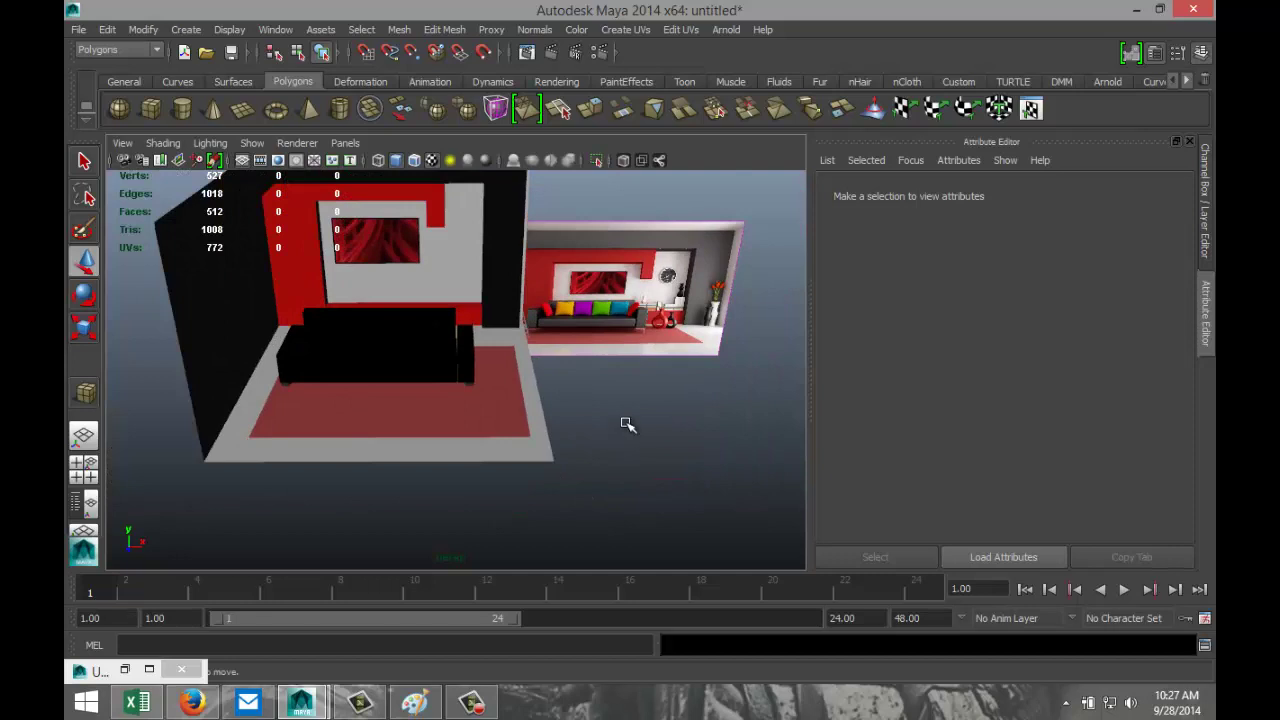
pyautogui.click(151, 111)
pyautogui.moveTo(337, 446); pyautogui.dragTo(430, 455)
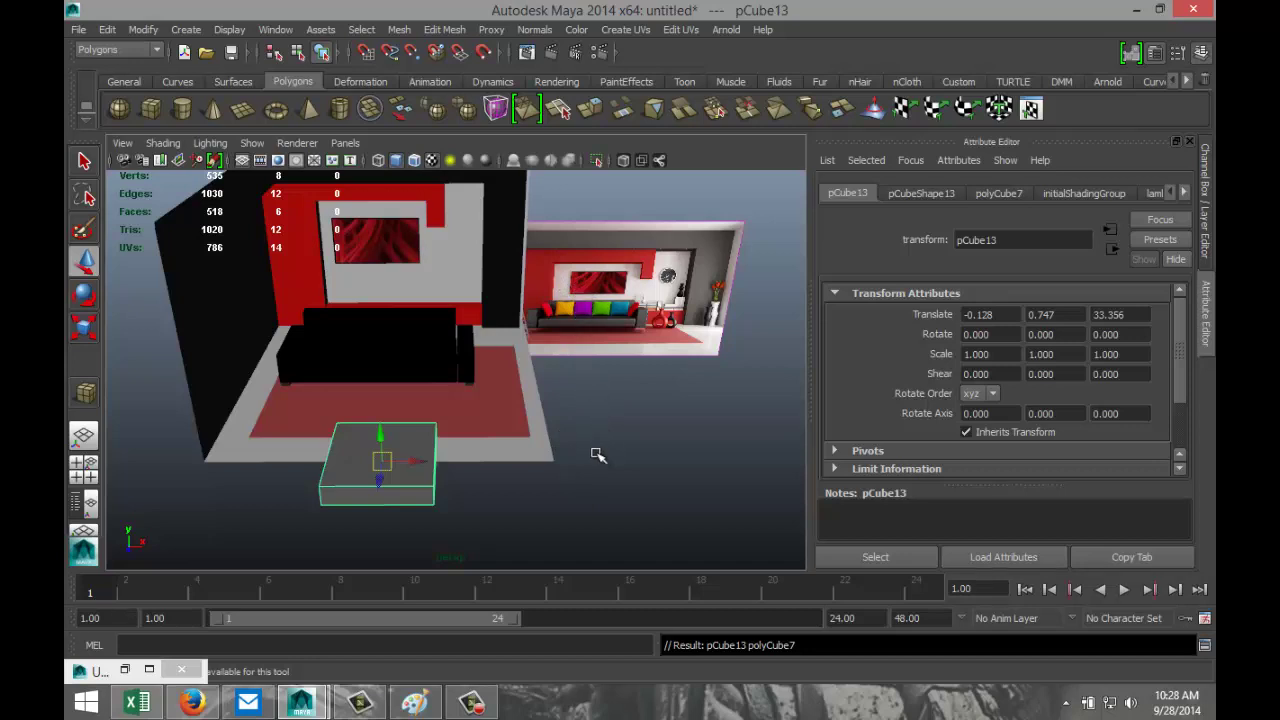
pyautogui.moveTo(406, 487); pyautogui.dragTo(415, 305, button='right')
pyautogui.moveTo(275, 418); pyautogui.dragTo(535, 578)
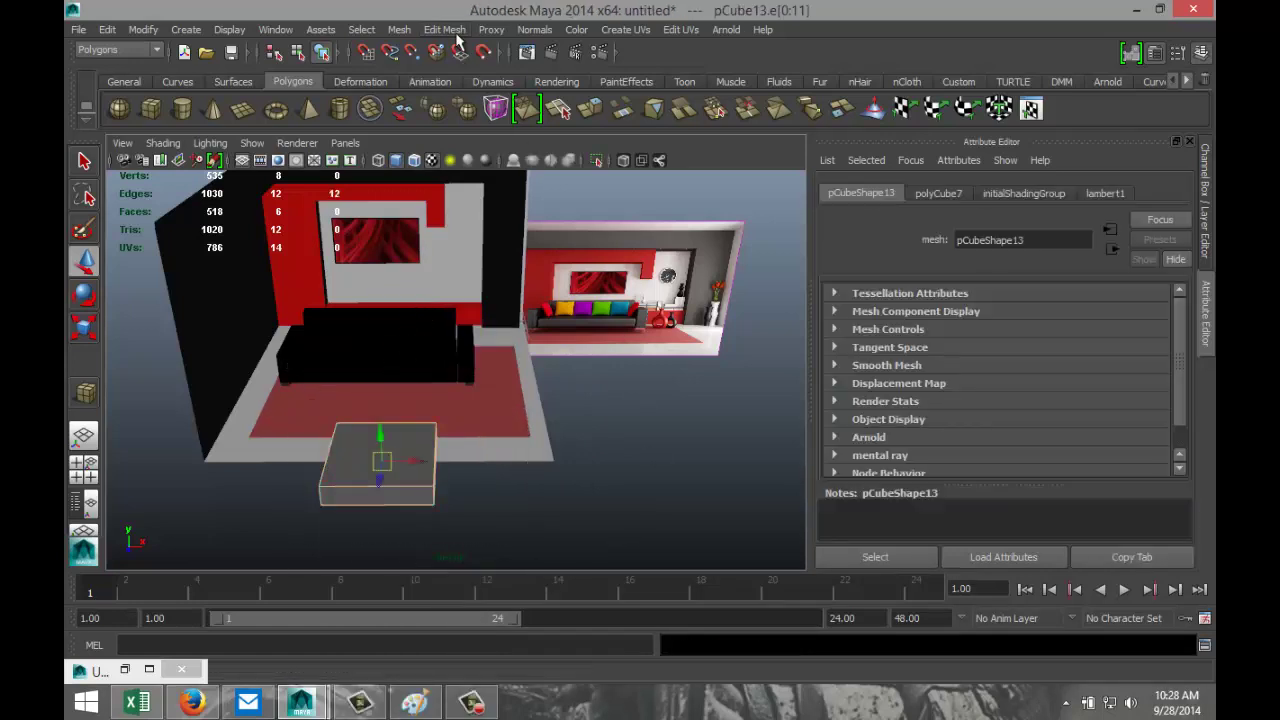
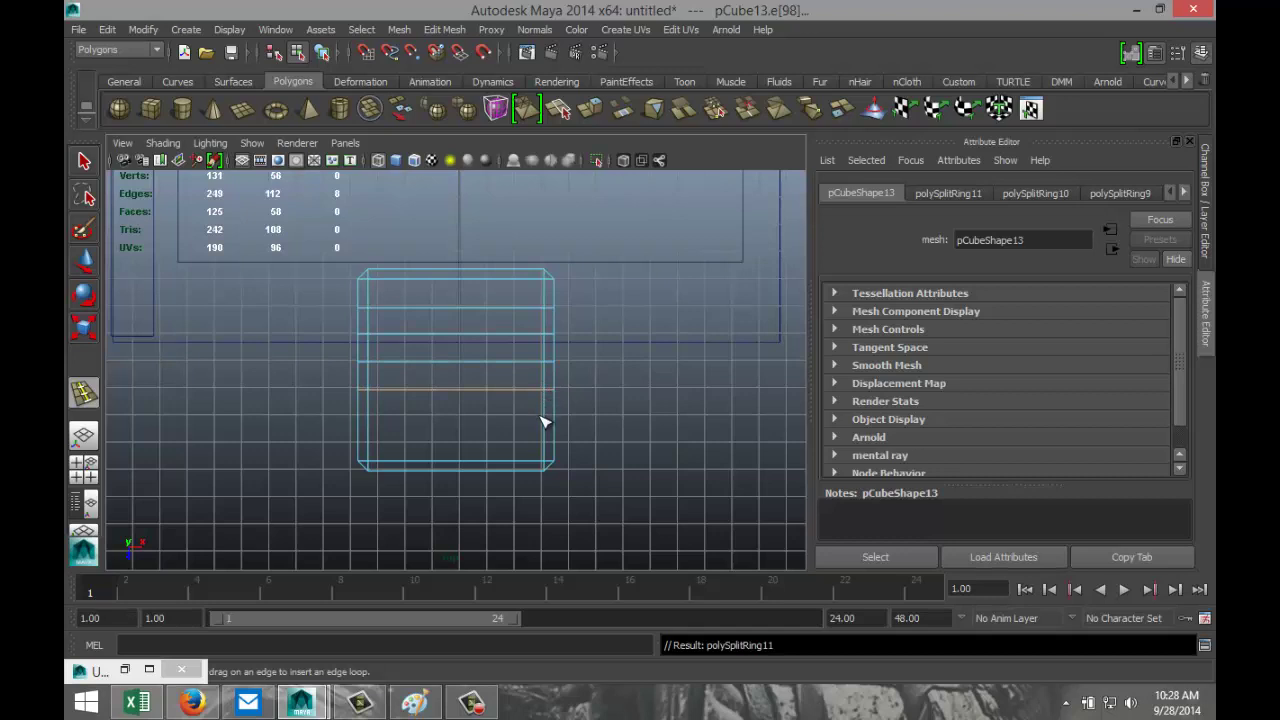
# Insert two more crosswise edge loops in the front part of the beveled cushion, evenly spaced with the existing ones
pyautogui.click(541, 422)
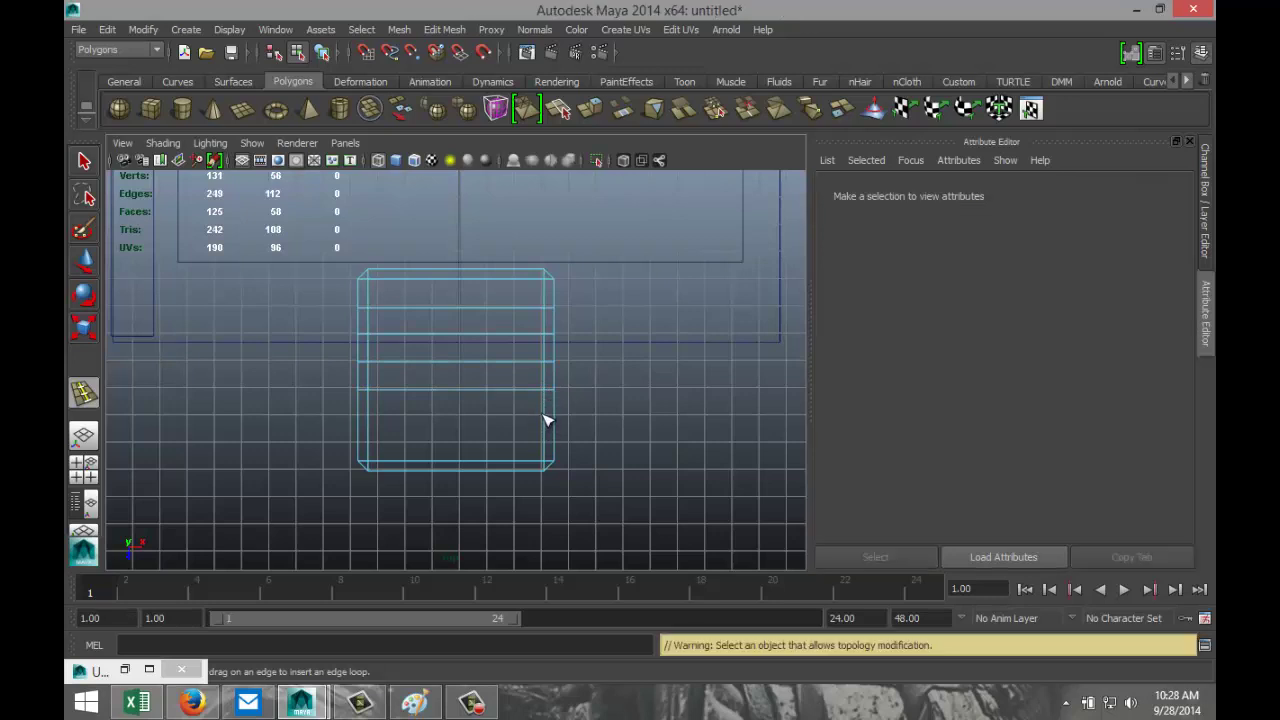
pyautogui.click(544, 414)
pyautogui.click(545, 442)
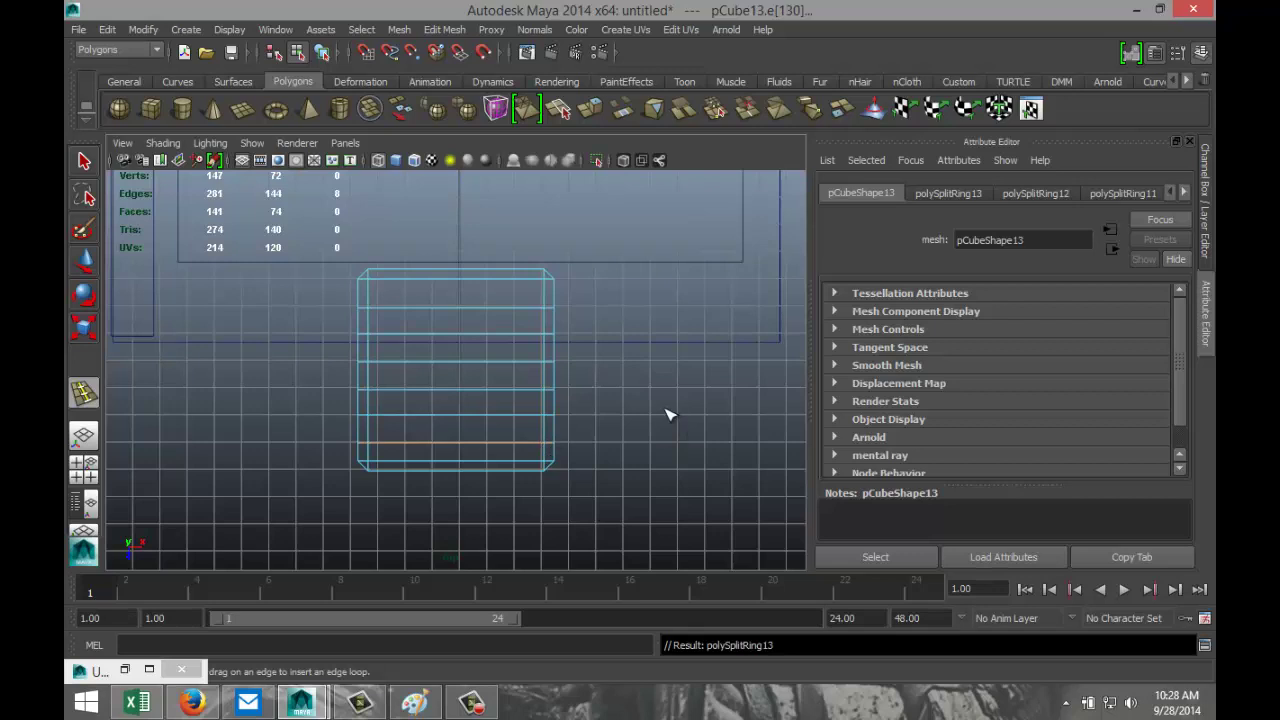
# Curve the cushion's two sides inward by scaling progressively narrower bands of its middle vertex rows along X
pyautogui.press('q')
pyautogui.moveTo(405, 309); pyautogui.dragTo(354, 308, button='right')
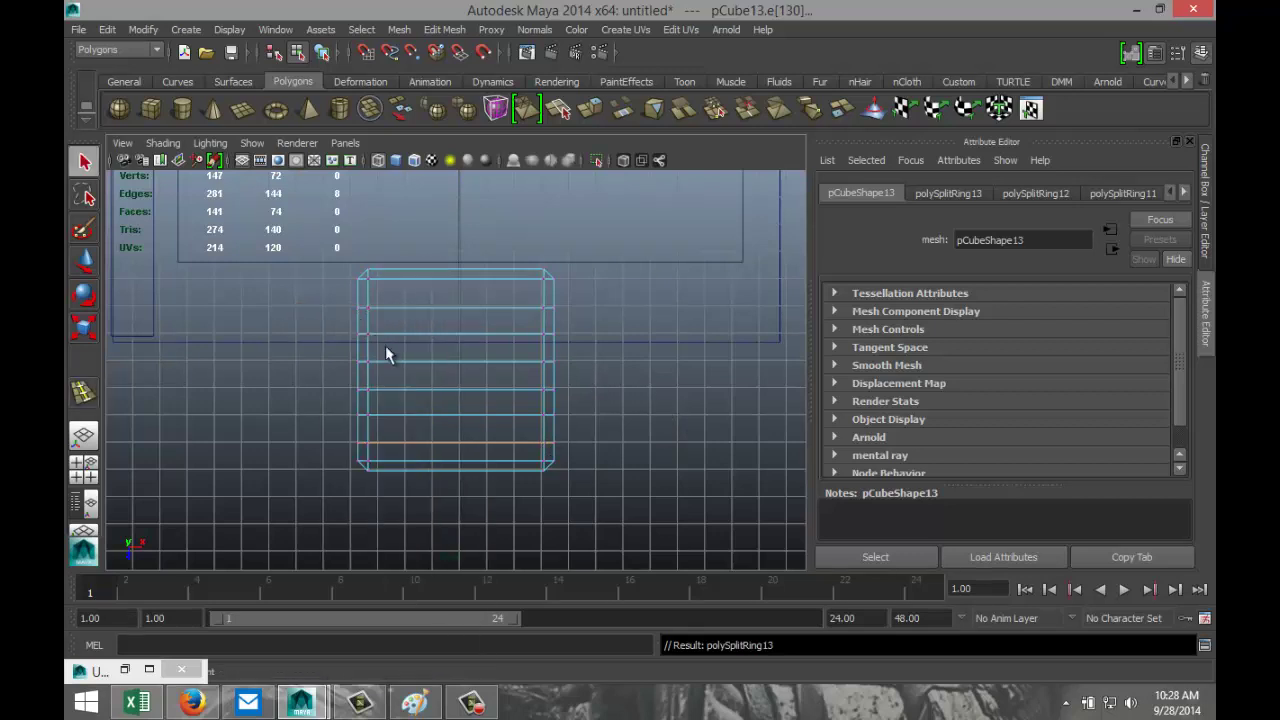
pyautogui.moveTo(321, 300); pyautogui.dragTo(602, 449)
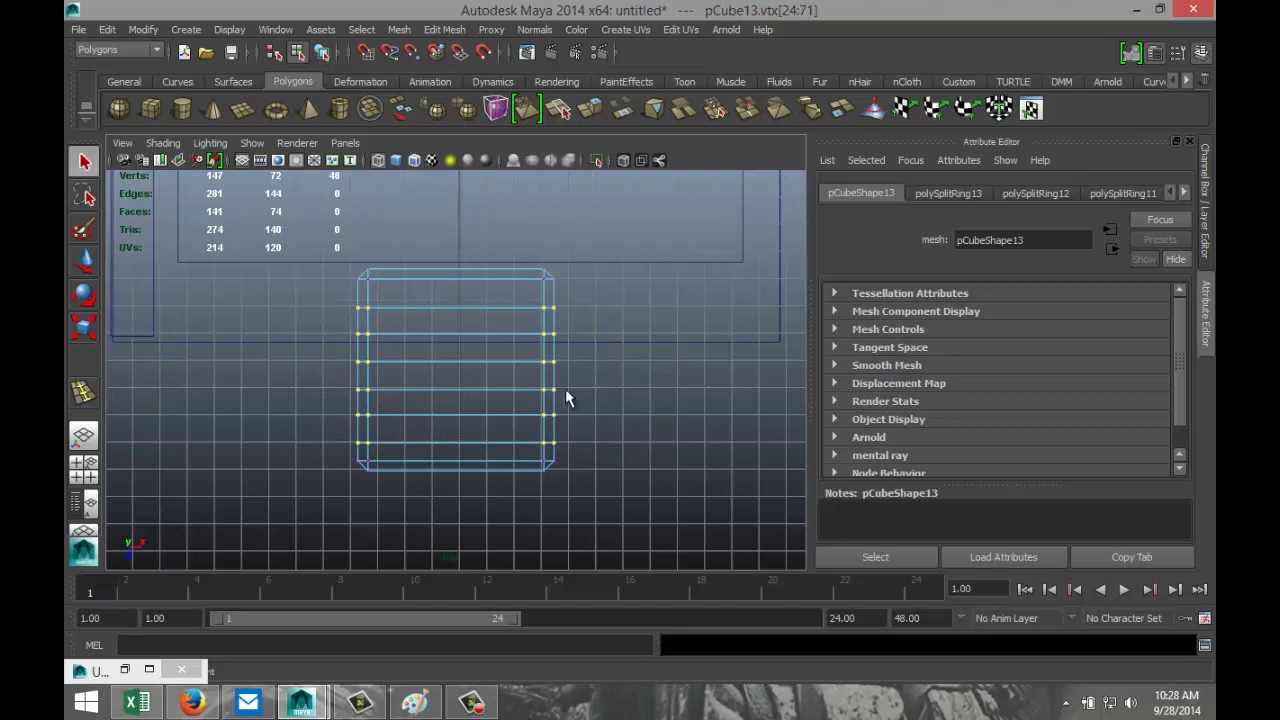
pyautogui.press('w')
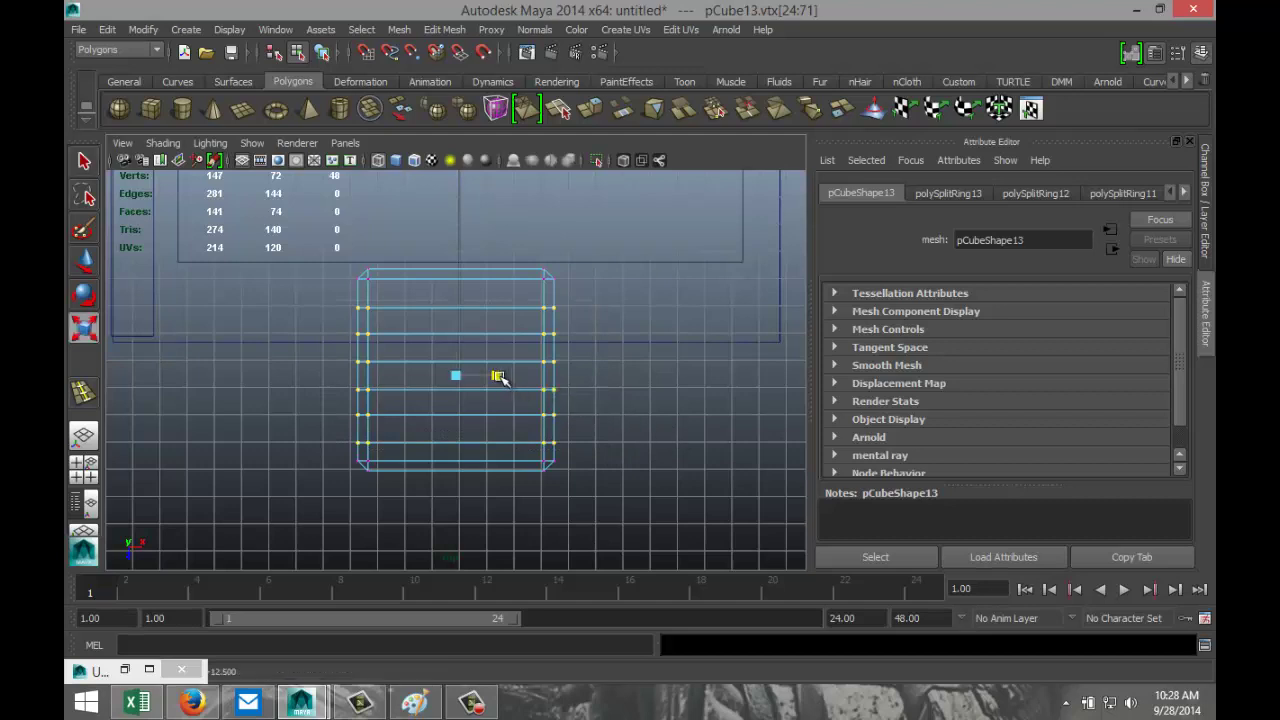
pyautogui.moveTo(497, 376); pyautogui.dragTo(495, 377)
pyautogui.moveTo(328, 322); pyautogui.dragTo(589, 410)
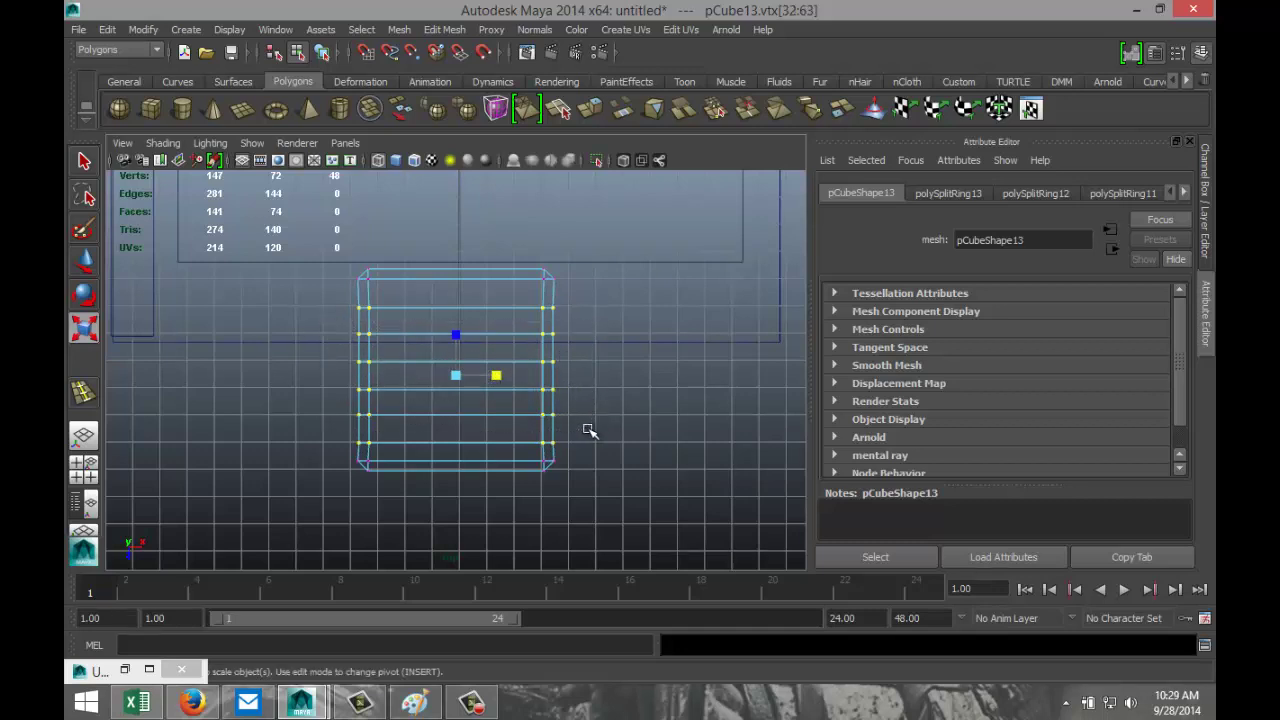
pyautogui.moveTo(497, 375); pyautogui.dragTo(495, 376)
pyautogui.moveTo(323, 347); pyautogui.dragTo(588, 404)
pyautogui.moveTo(497, 378); pyautogui.dragTo(496, 377)
pyautogui.click(632, 426)
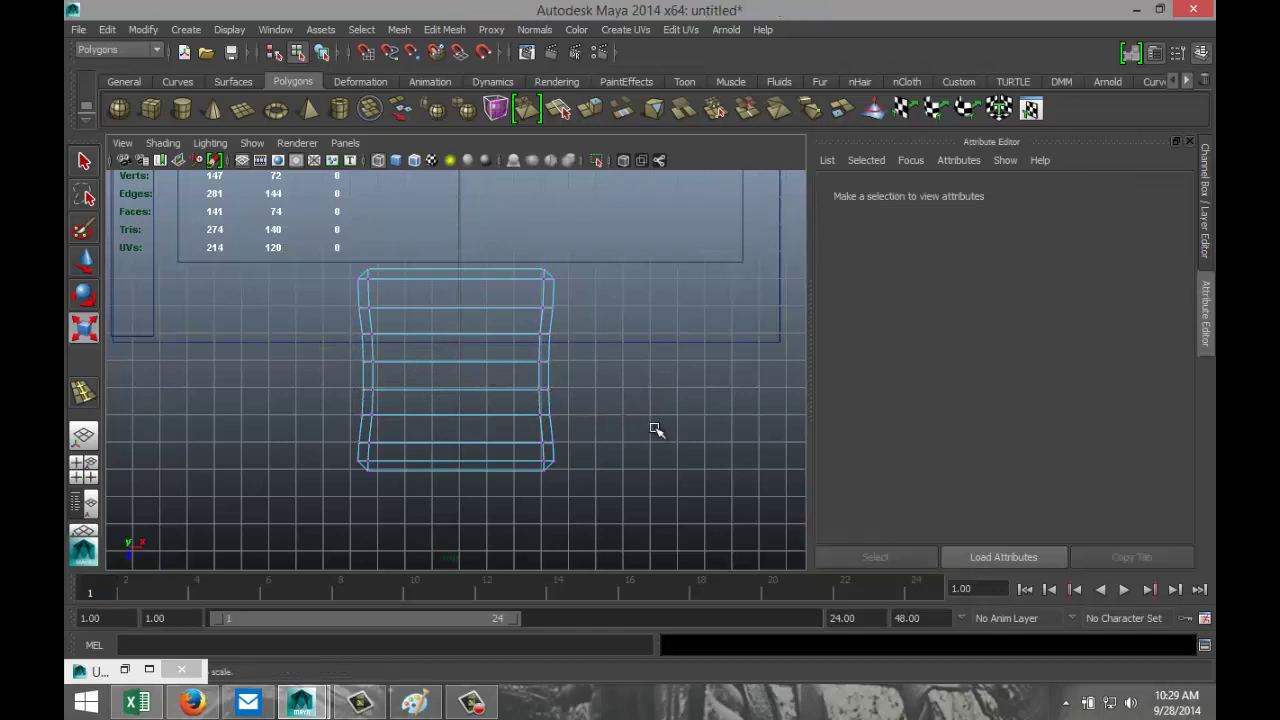
# Insert five evenly spaced lengthwise edge loops across the cushion with the Insert Edge Loop Tool
pyautogui.click(443, 30)
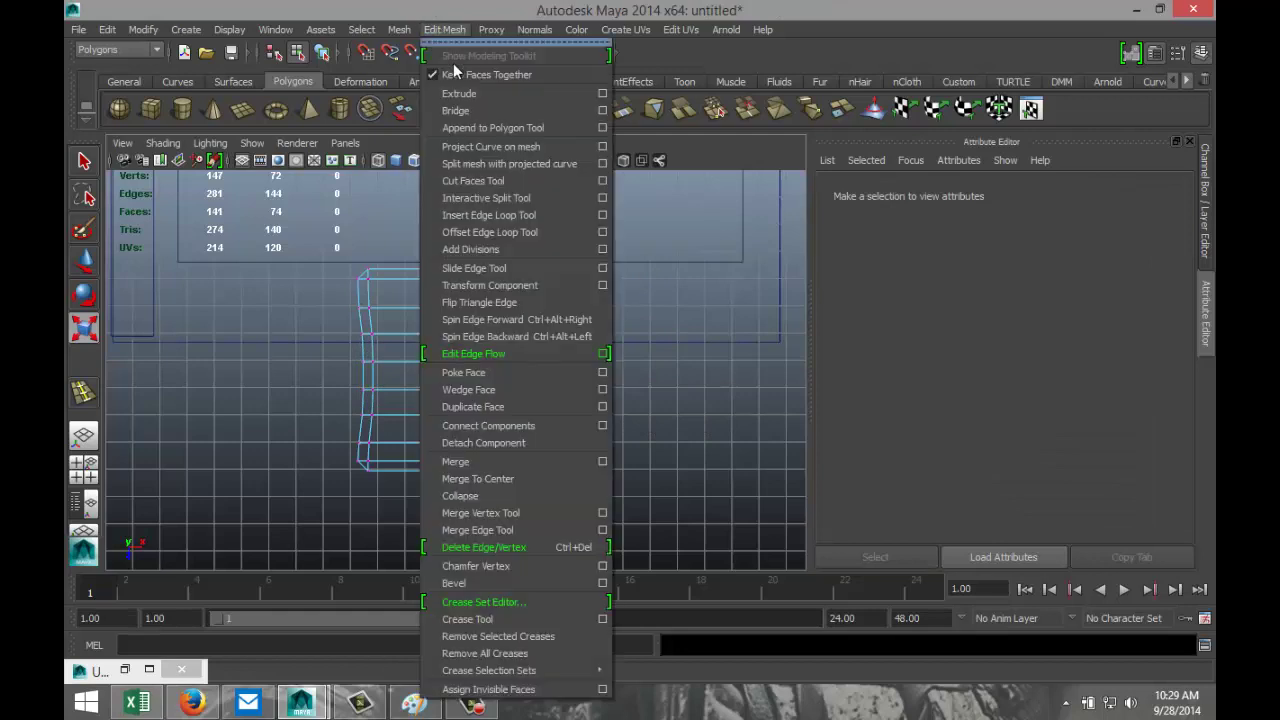
pyautogui.click(525, 215)
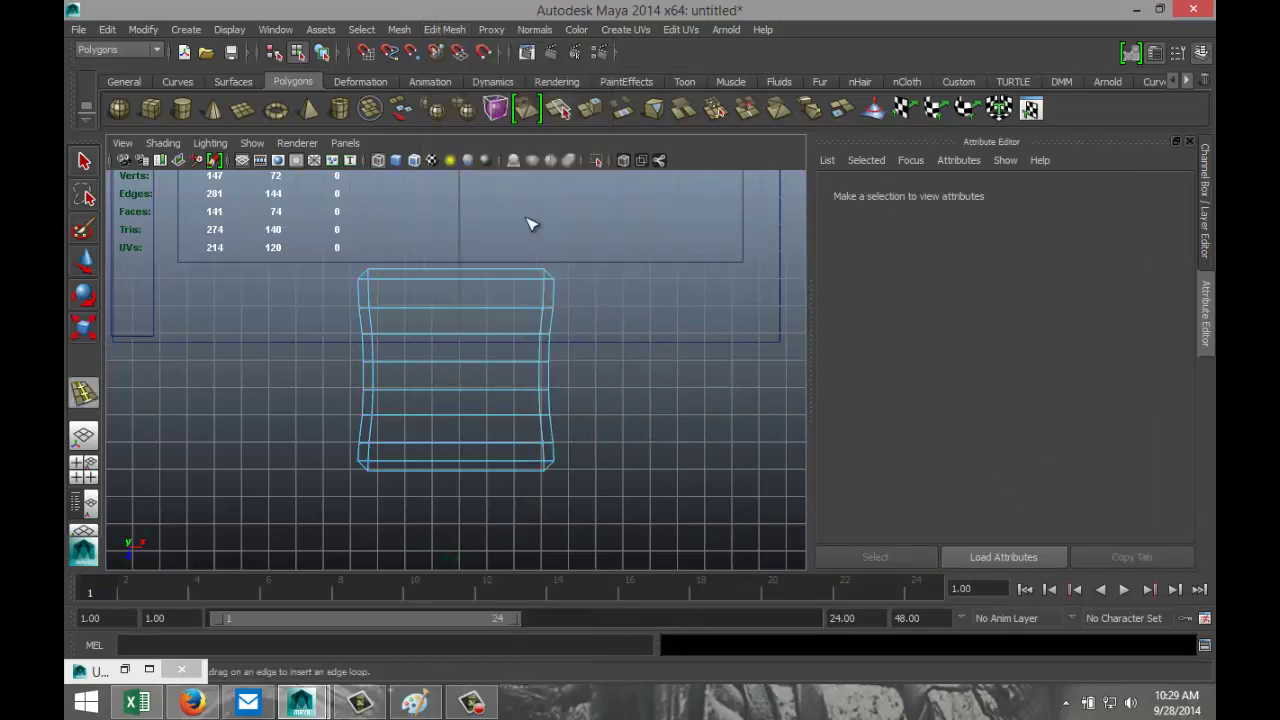
pyautogui.click(409, 276)
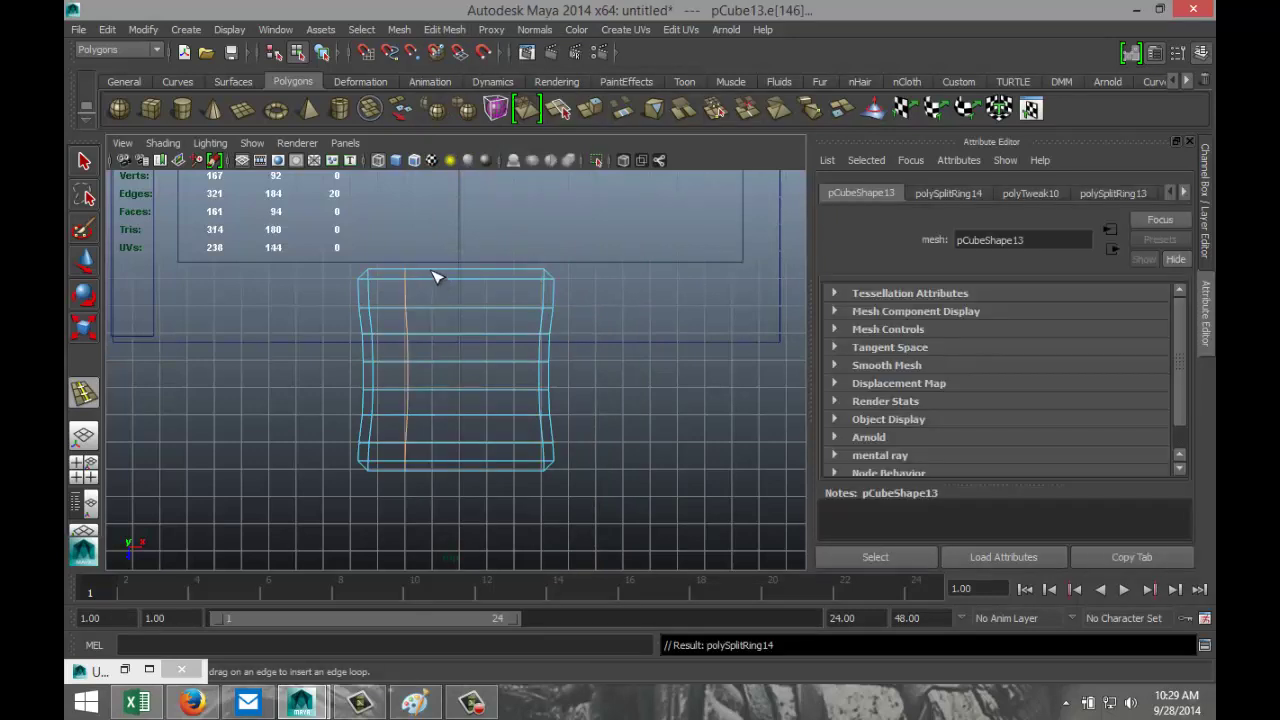
pyautogui.click(434, 277)
pyautogui.click(460, 270)
pyautogui.click(486, 273)
pyautogui.click(514, 275)
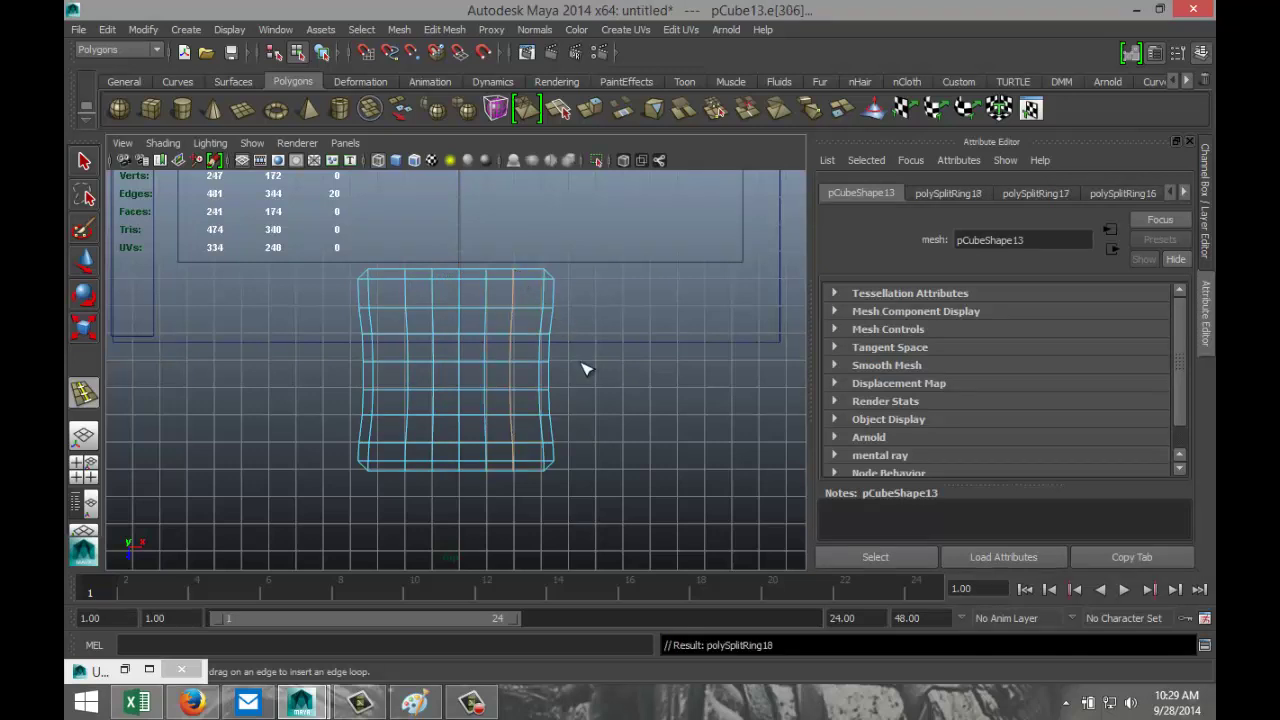
# Curve the cushion's front and back edges inward by scaling progressively narrower bands of its middle vertex columns along Z
pyautogui.press('q')
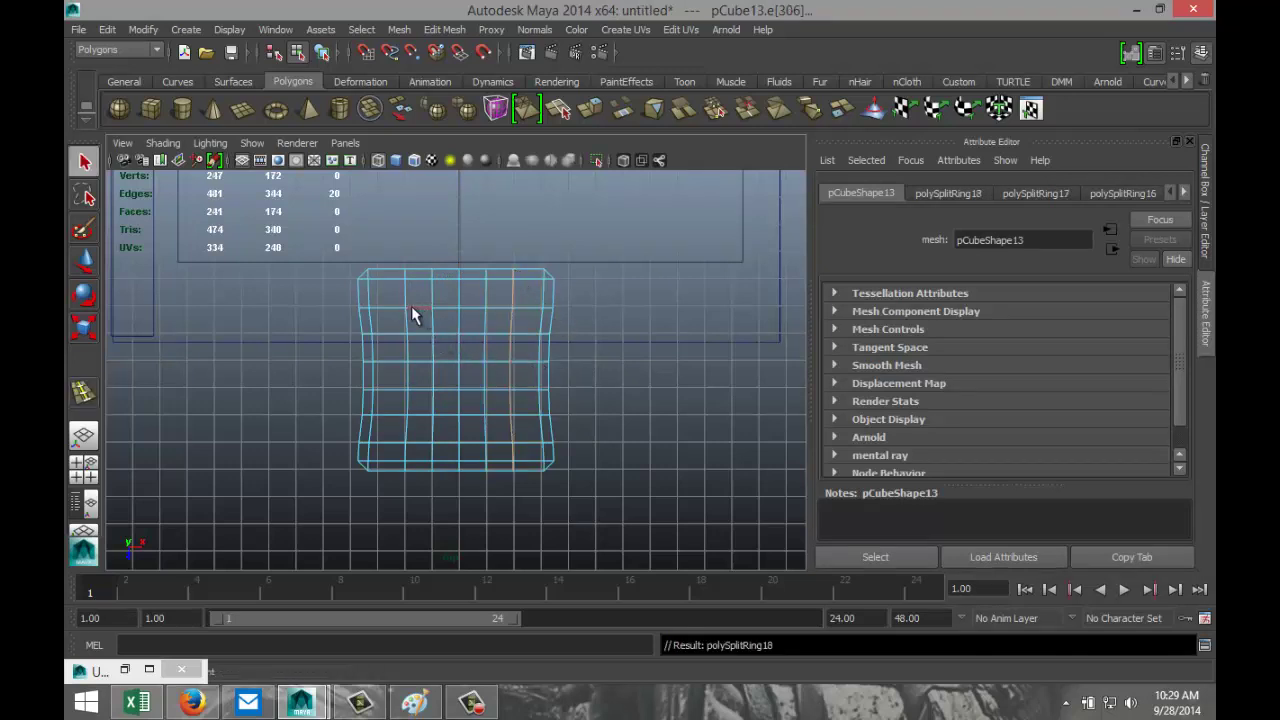
pyautogui.moveTo(411, 306); pyautogui.dragTo(361, 317, button='right')
pyautogui.moveTo(387, 265); pyautogui.dragTo(527, 507)
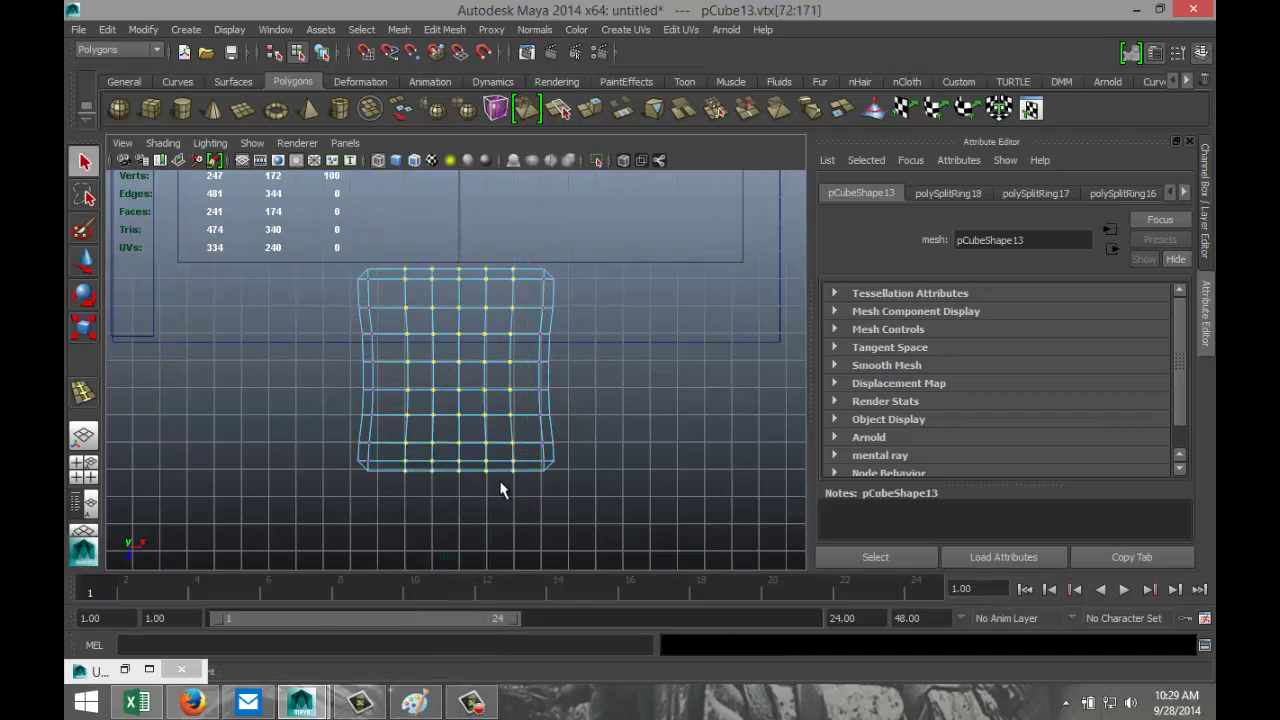
pyautogui.press('r')
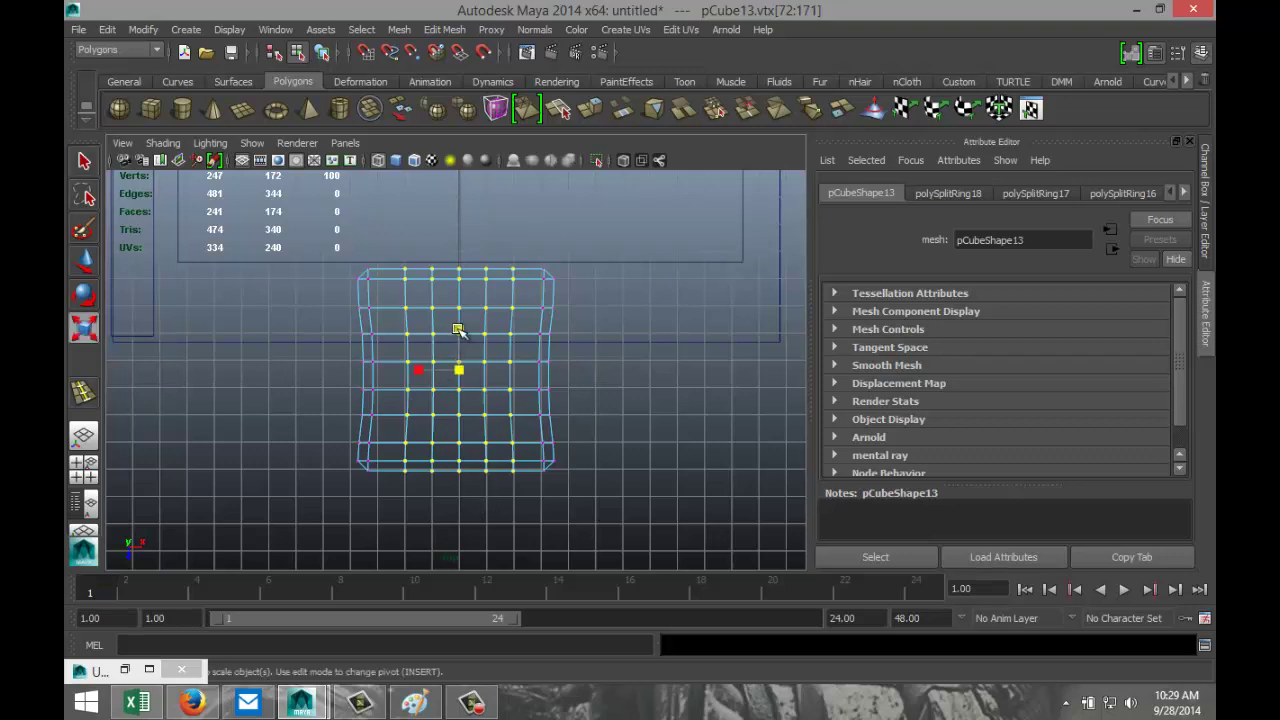
pyautogui.moveTo(458, 330); pyautogui.dragTo(458, 330)
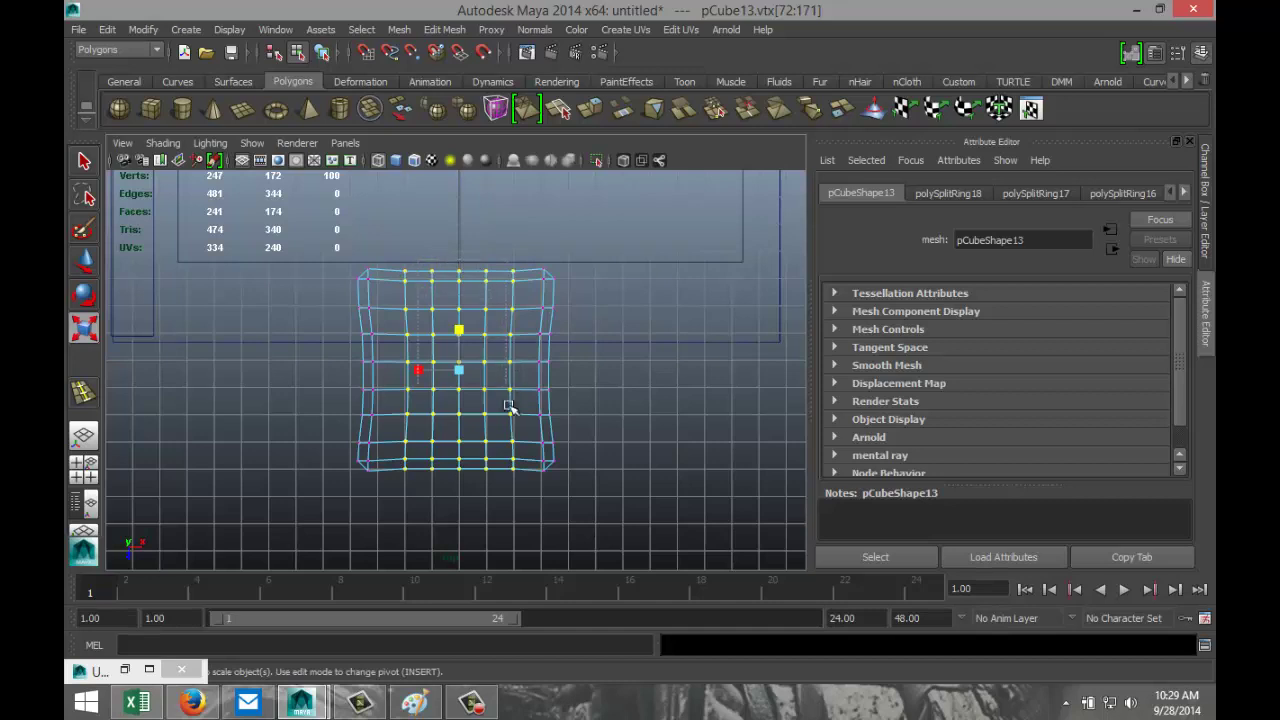
pyautogui.hotkey('shift', ',')
pyautogui.moveTo(460, 331); pyautogui.dragTo(461, 331)
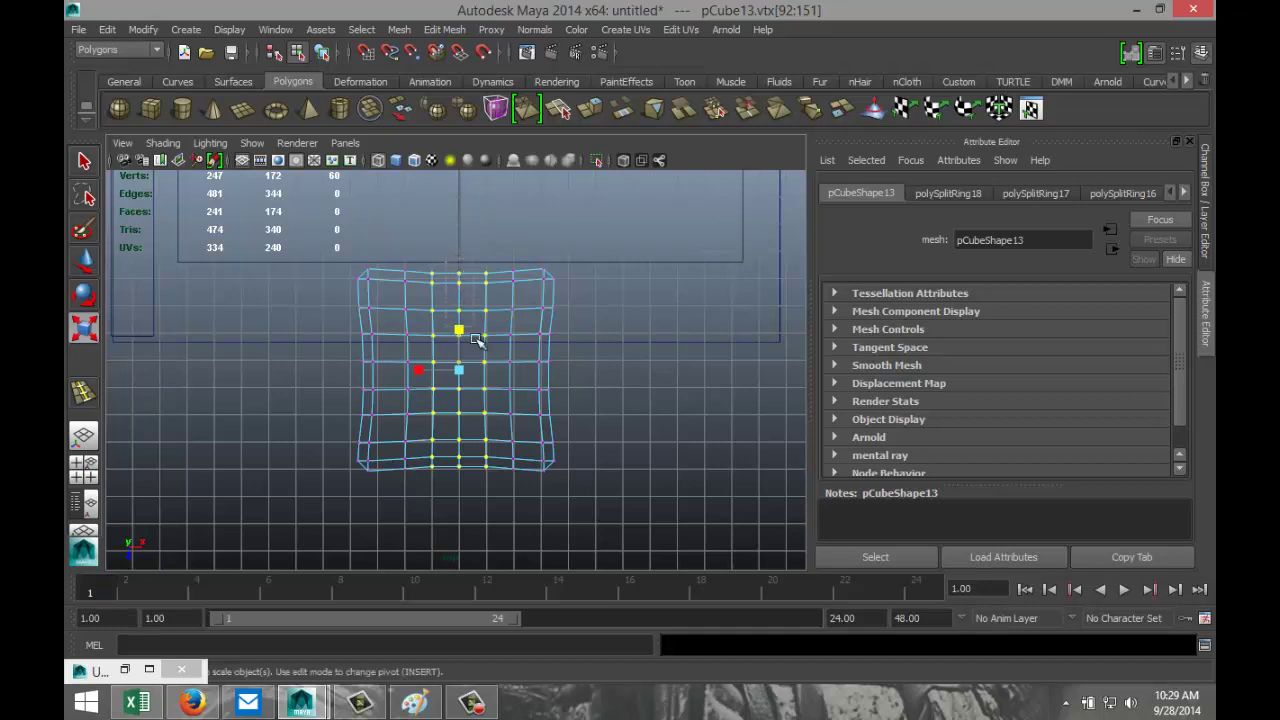
pyautogui.hotkey('shift', ',')
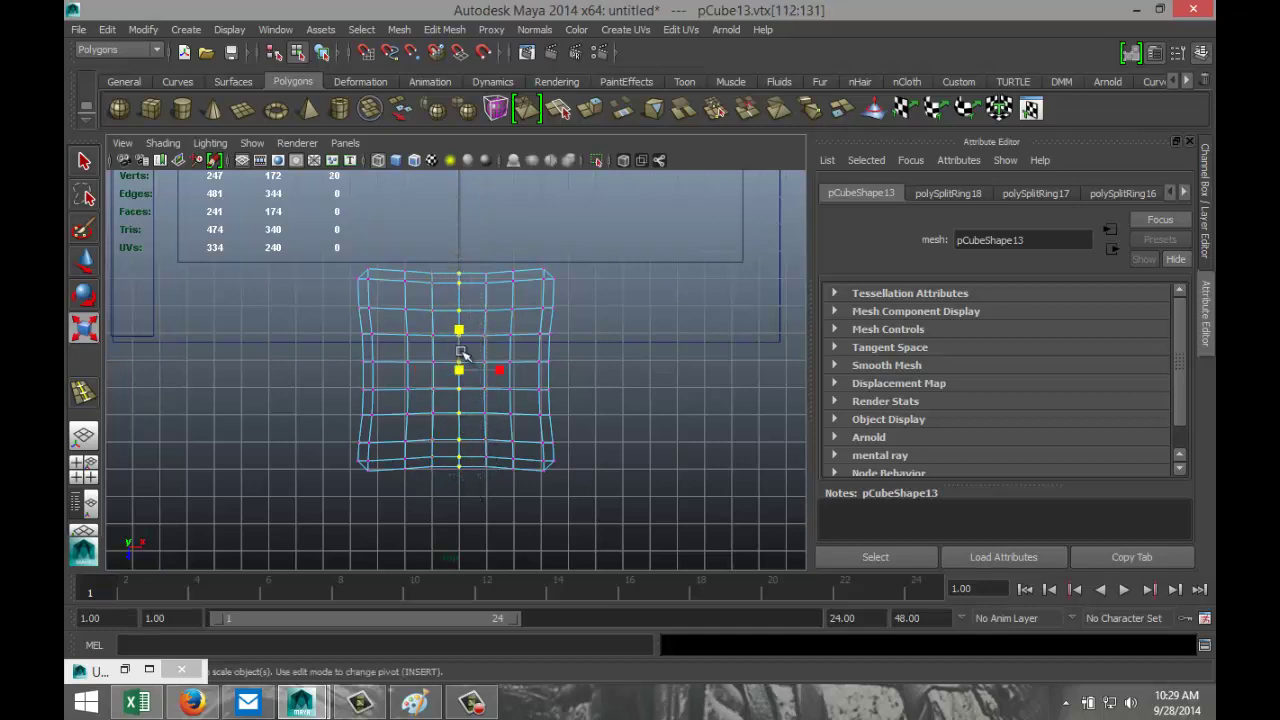
pyautogui.click(460, 331)
pyautogui.moveTo(460, 331); pyautogui.dragTo(460, 331)
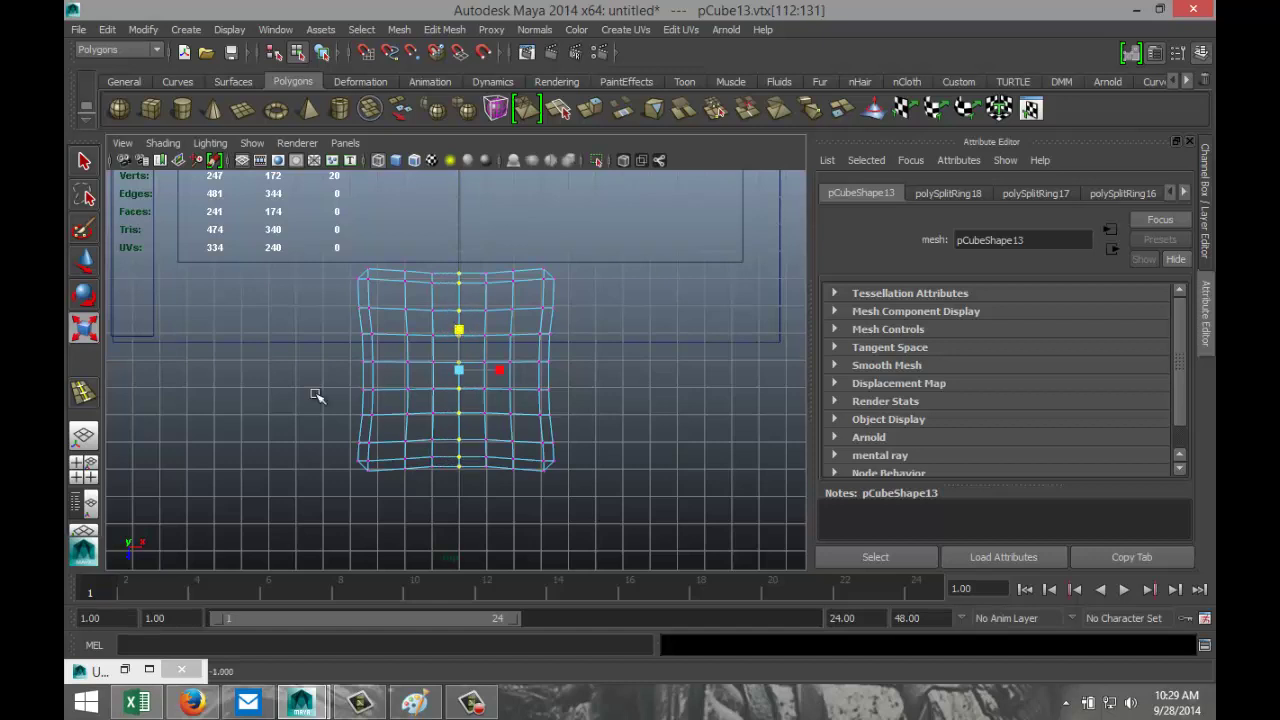
# Select the ring of faces around the cushion's rim in the perspective view and scale it thinner vertically
pyautogui.click(84, 470)
pyautogui.press('space')
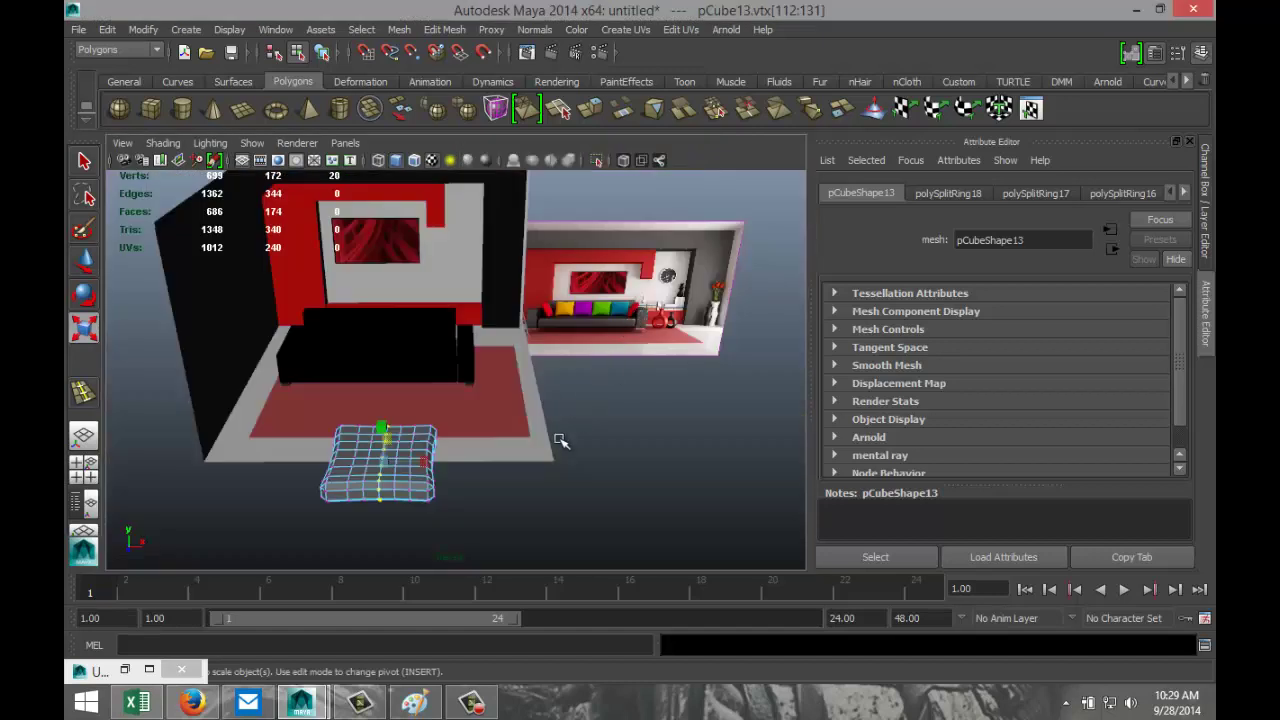
pyautogui.keyDown('alt'); pyautogui.moveTo(561, 479); pyautogui.dragTo(571, 371); pyautogui.keyUp('alt')
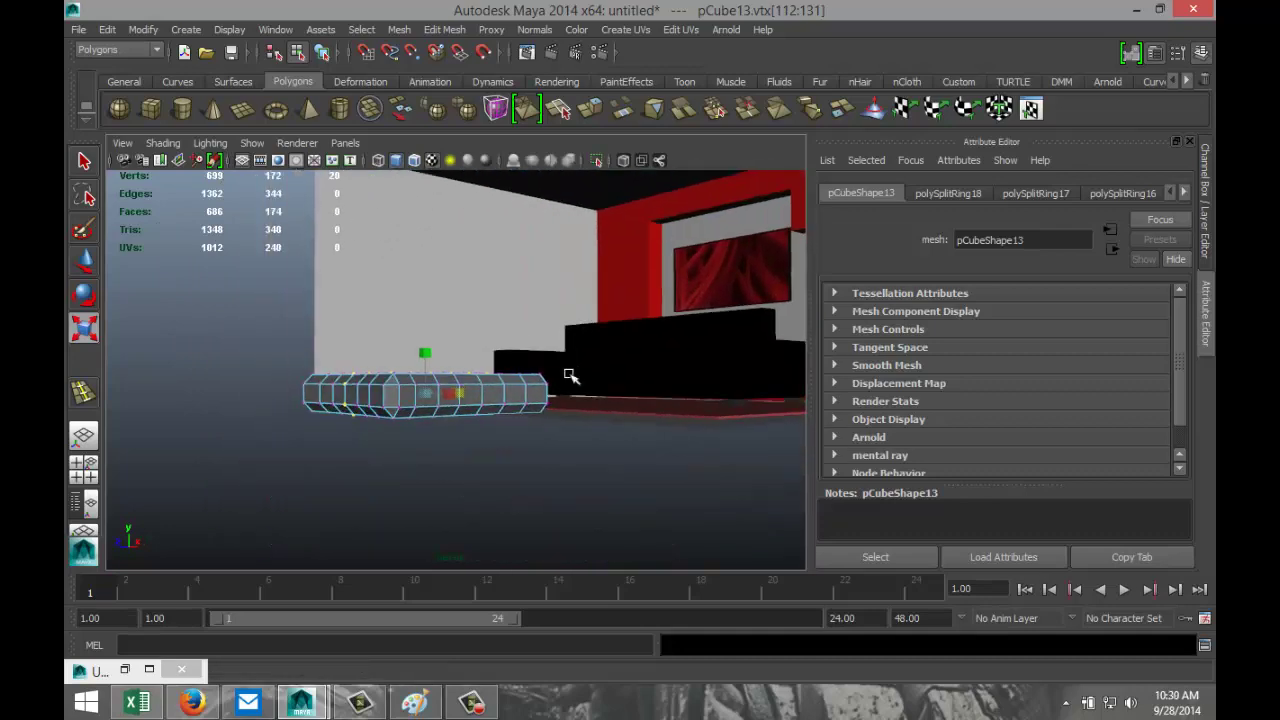
pyautogui.keyDown('alt'); pyautogui.moveTo(529, 463); pyautogui.dragTo(674, 491); pyautogui.keyUp('alt')
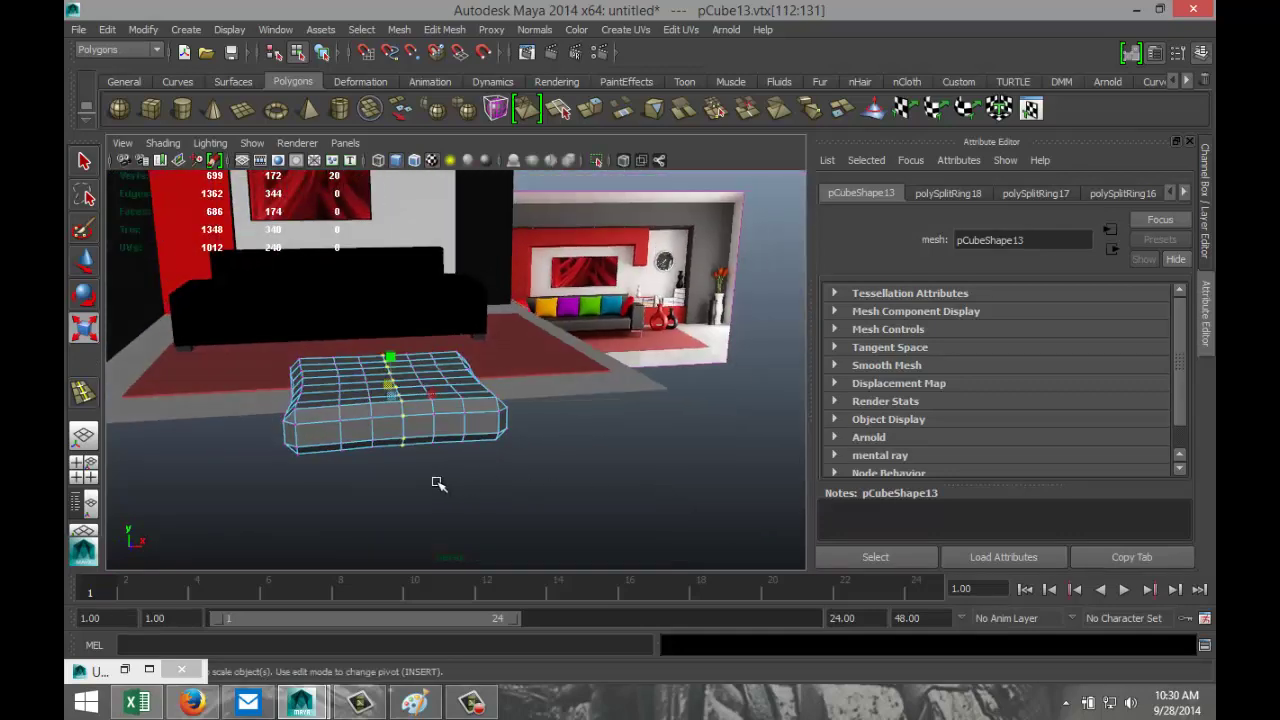
pyautogui.rightClick(326, 428)
pyautogui.moveTo(326, 338); pyautogui.dragTo(328, 442, button='right')
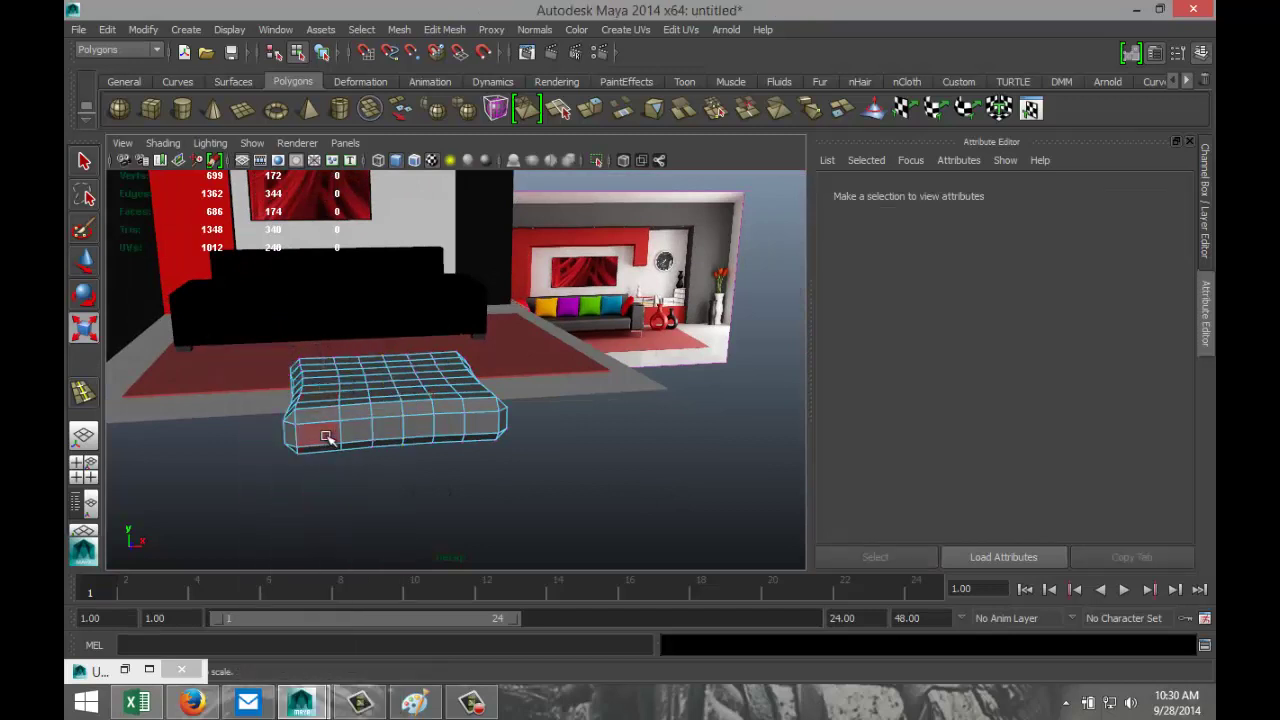
pyautogui.click(326, 437)
pyautogui.keyDown('shift'); pyautogui.doubleClick(376, 435); pyautogui.keyUp('shift')
pyautogui.keyDown('alt'); pyautogui.moveTo(352, 489); pyautogui.dragTo(424, 475); pyautogui.keyUp('alt')
pyautogui.press('r')
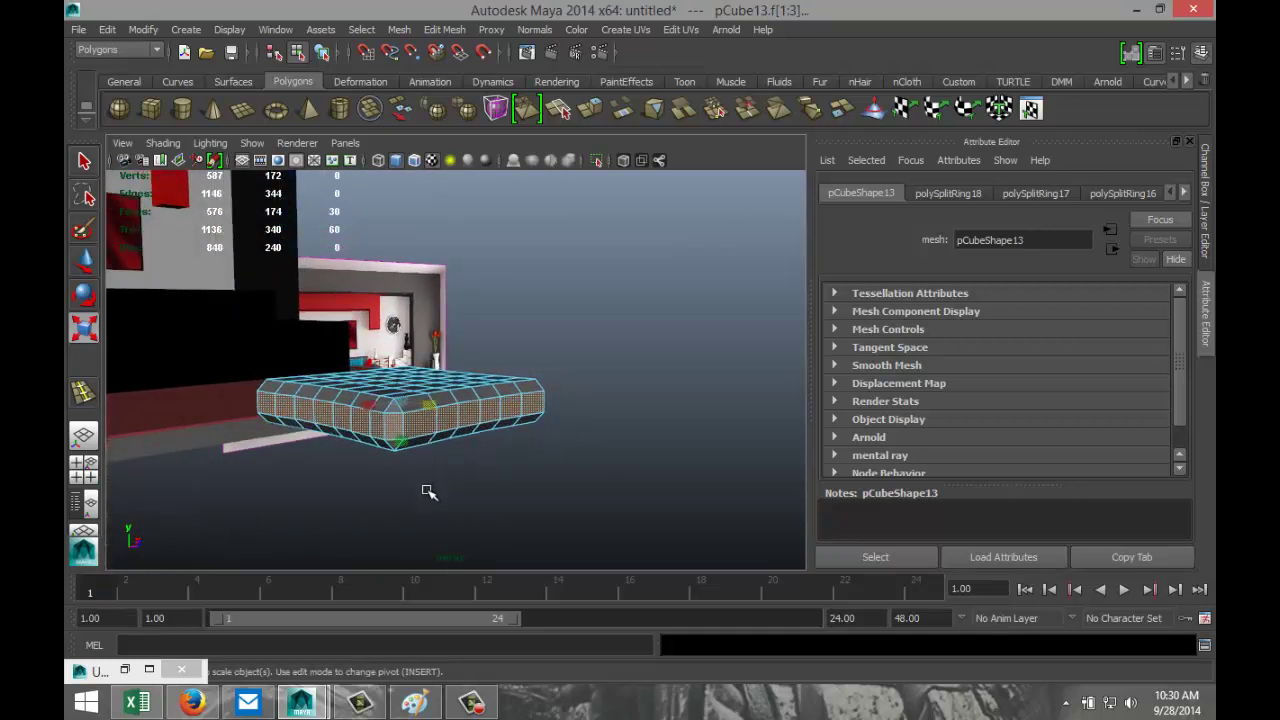
pyautogui.click(404, 430)
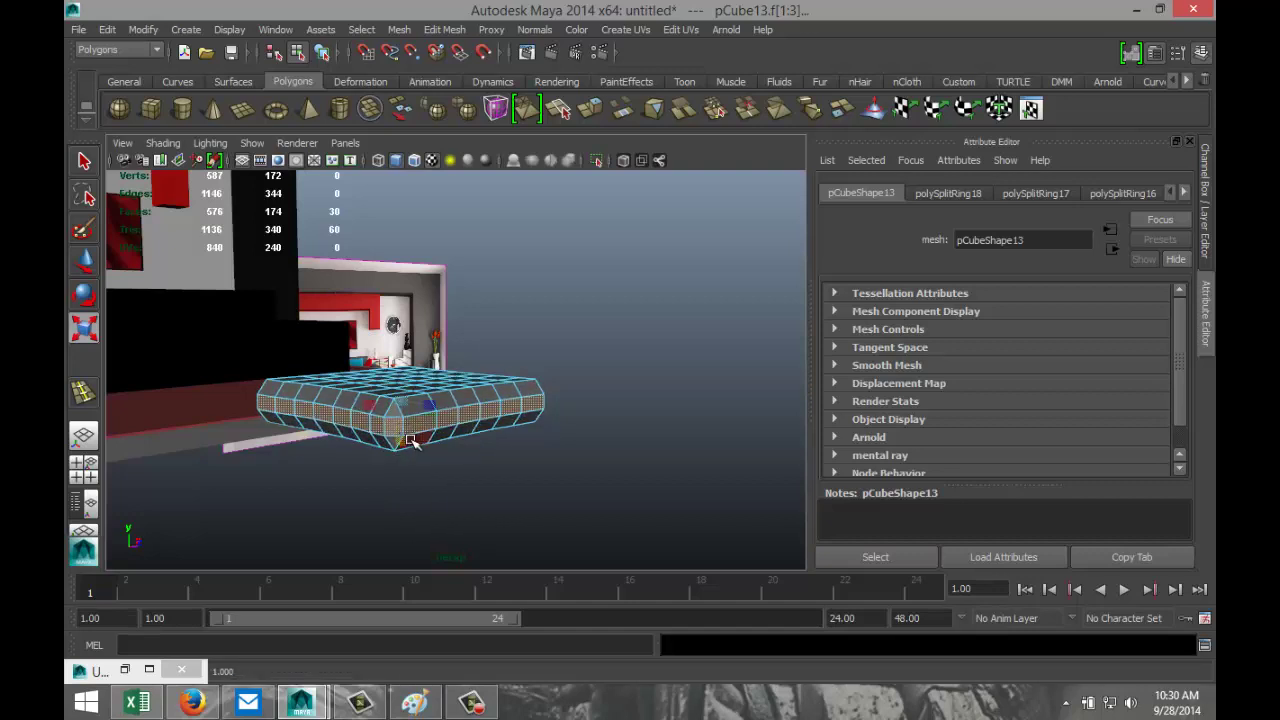
pyautogui.moveTo(416, 417); pyautogui.dragTo(423, 403)
# Try to raise the central top faces together with the selected rim faces using soft selection, and undo the move
pyautogui.keyDown('alt'); pyautogui.moveTo(609, 431); pyautogui.dragTo(548, 462); pyautogui.keyUp('alt')
pyautogui.scroll(3, 550, 468)
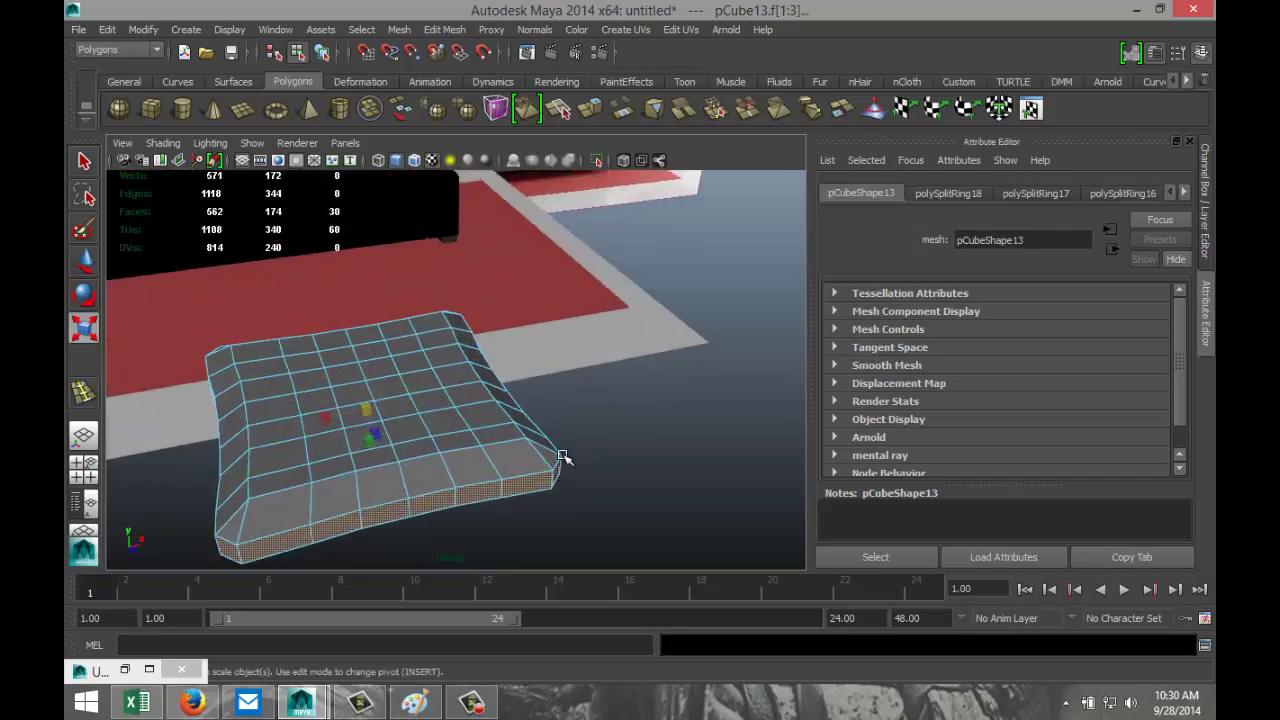
pyautogui.keyDown('alt'); pyautogui.moveTo(594, 471); pyautogui.dragTo(526, 503); pyautogui.keyUp('alt')
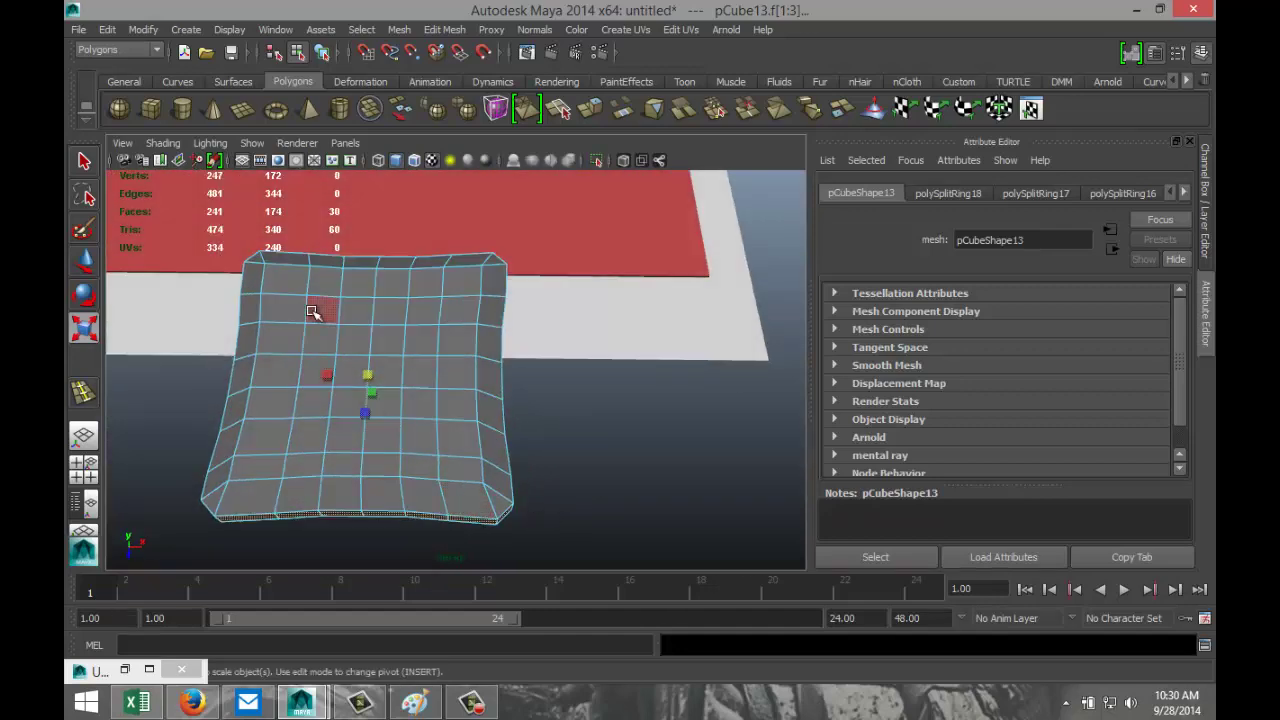
pyautogui.moveTo(338, 313)
pyautogui.mouseDown()
pyautogui.moveTo(417, 314)
pyautogui.moveTo(420, 338)
pyautogui.moveTo(313, 333)
pyautogui.moveTo(317, 429)
pyautogui.moveTo(417, 438)
pyautogui.moveTo(420, 408)
pyautogui.moveTo(383, 401)
pyautogui.moveTo(390, 372)
pyautogui.moveTo(407, 374)
pyautogui.moveTo(348, 369)
pyautogui.moveTo(358, 425)
pyautogui.mouseUp()
pyautogui.keyDown('alt'); pyautogui.moveTo(557, 466); pyautogui.dragTo(632, 414); pyautogui.keyUp('alt')
pyautogui.press('r')
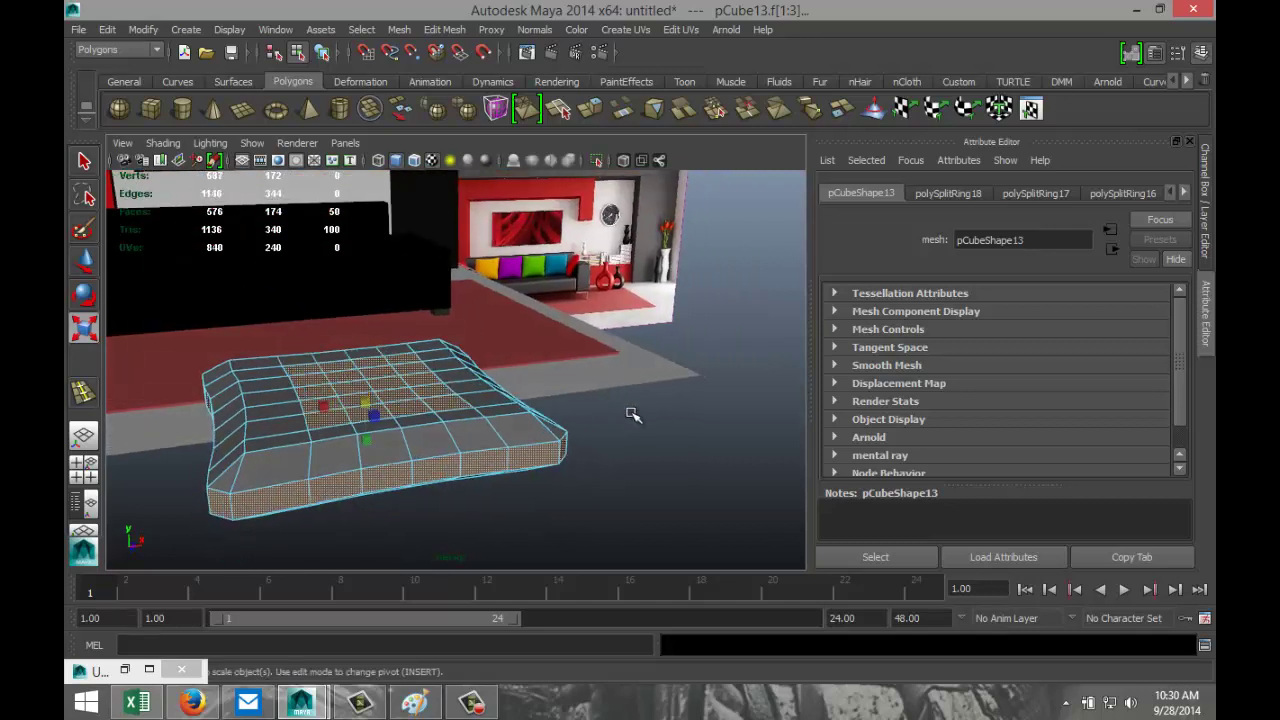
pyautogui.press('b')
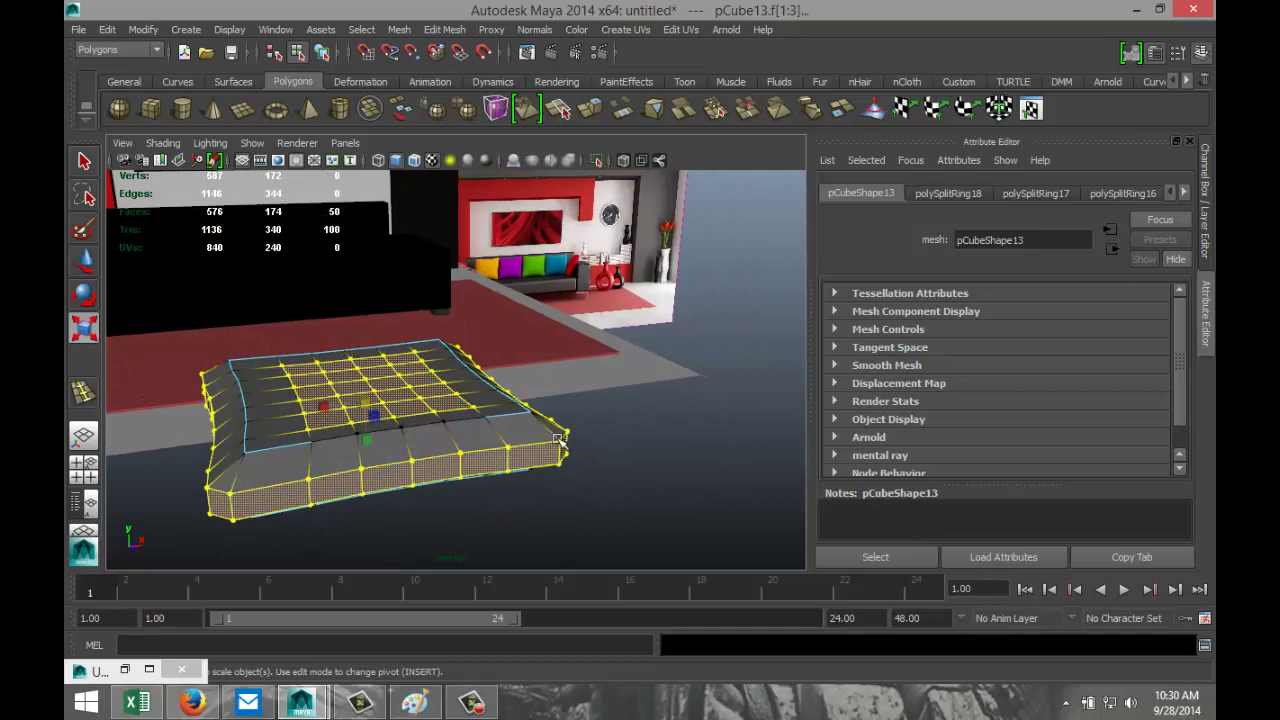
pyautogui.press('w')
pyautogui.moveTo(367, 371)
pyautogui.mouseDown()
pyautogui.moveTo(366, 360)
pyautogui.moveTo(380, 369)
pyautogui.mouseUp()
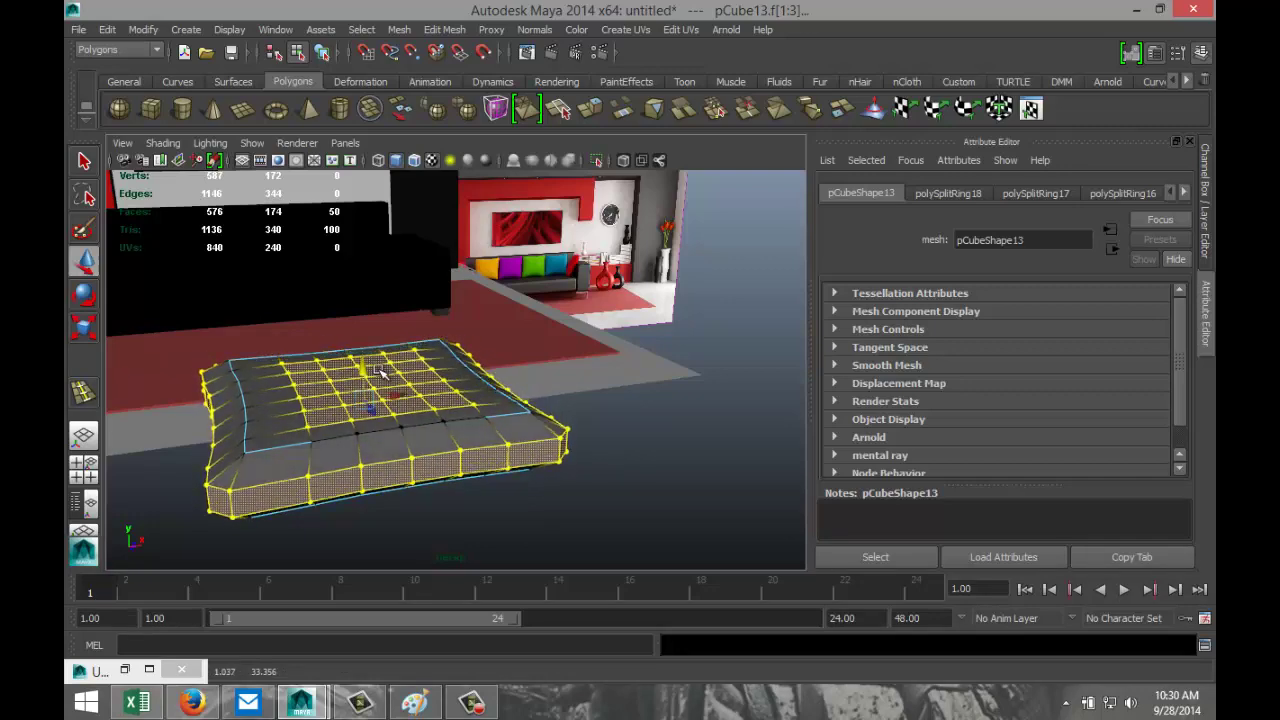
pyautogui.hotkey('ctrl', 'z')
pyautogui.hotkey('ctrl', 'z')
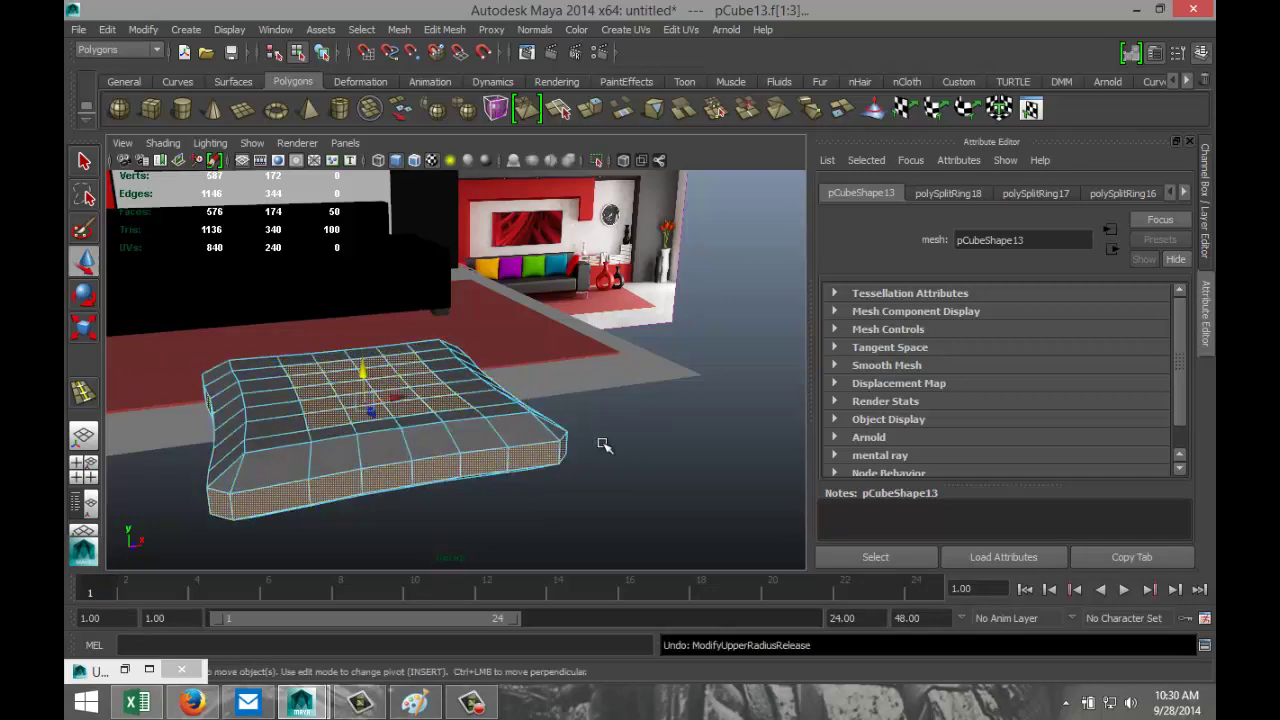
# Puff up the cushion by raising only its central top faces with soft selection, and reselect the cushion as an object
pyautogui.keyDown('alt'); pyautogui.moveTo(609, 434); pyautogui.dragTo(615, 500); pyautogui.keyUp('alt')
pyautogui.click(614, 463)
pyautogui.click(314, 451)
pyautogui.moveTo(316, 440)
pyautogui.keyDown('shift'); pyautogui.mouseDown()
pyautogui.moveTo(321, 332)
pyautogui.moveTo(350, 331)
pyautogui.moveTo(356, 431)
pyautogui.moveTo(385, 439)
pyautogui.moveTo(399, 386)
pyautogui.moveTo(385, 335)
pyautogui.moveTo(406, 325)
pyautogui.moveTo(442, 432)
pyautogui.mouseUp(); pyautogui.keyUp('shift')
pyautogui.keyDown('alt'); pyautogui.moveTo(580, 457); pyautogui.dragTo(392, 350); pyautogui.keyUp('alt')
pyautogui.hotkey('ctrl', 'F9')
pyautogui.moveTo(362, 345); pyautogui.dragTo(362, 338, button='middle')
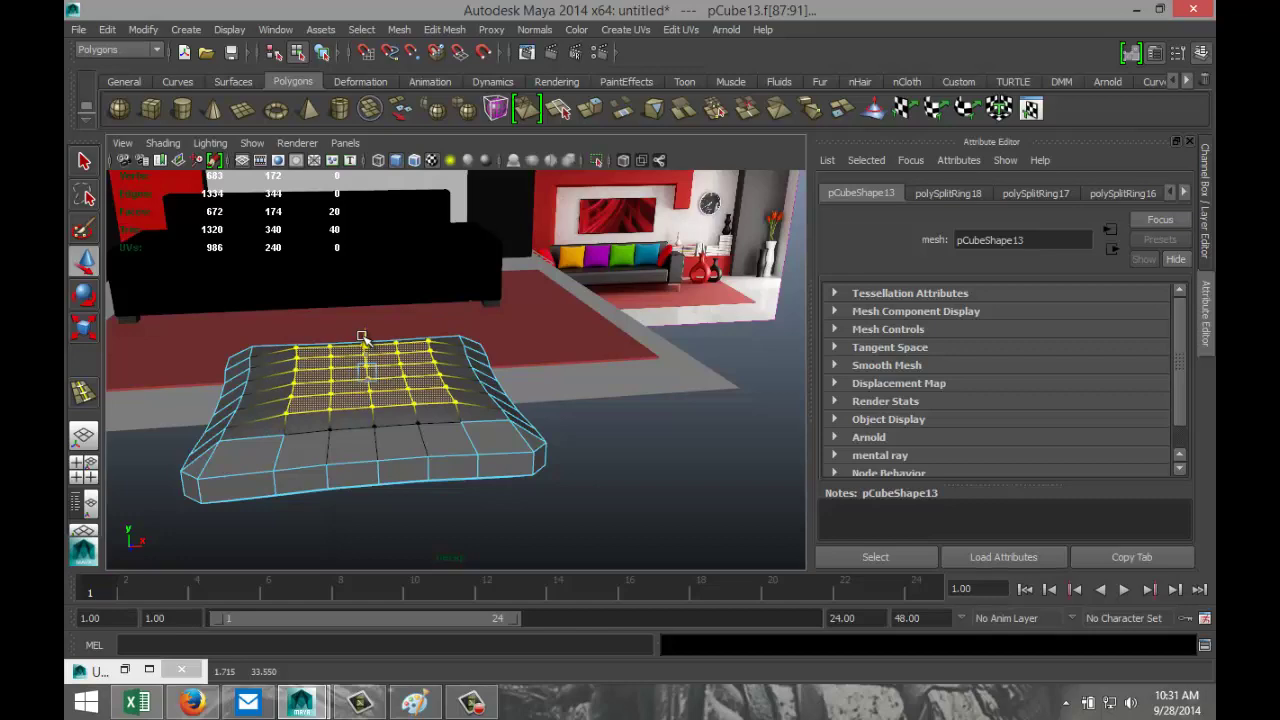
pyautogui.keyDown('alt'); pyautogui.moveTo(563, 434); pyautogui.dragTo(614, 428); pyautogui.keyUp('alt')
pyautogui.click(534, 437)
pyautogui.scroll(-3, 630, 441)
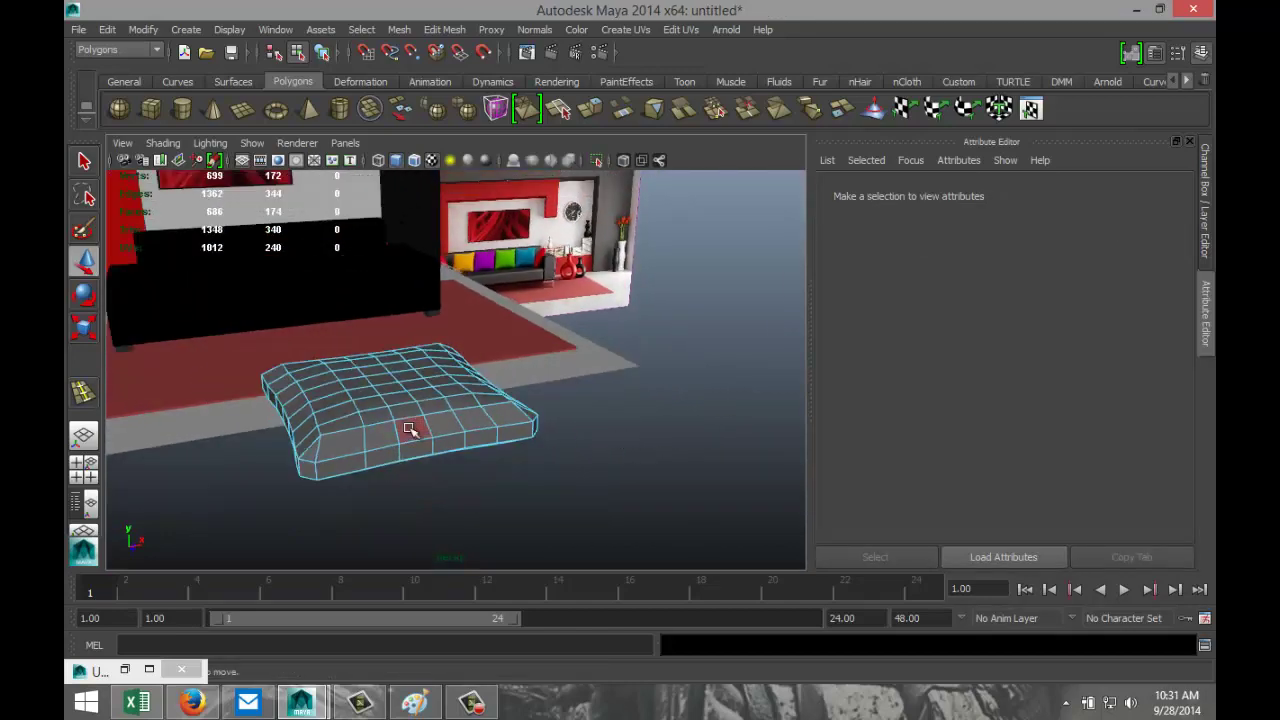
pyautogui.moveTo(435, 418); pyautogui.dragTo(477, 340, button='right')
pyautogui.click(430, 397)
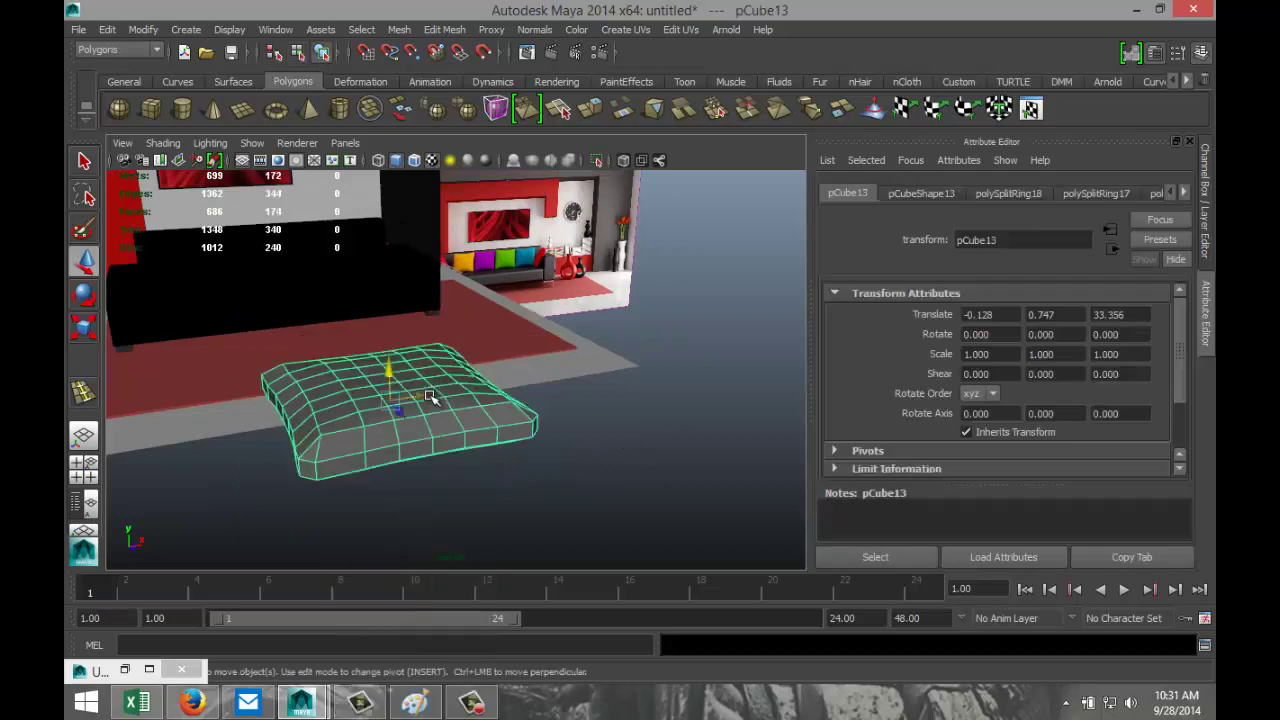
# Try Smooth on the cushion mesh, inspect the shape and undo the smoothing
pyautogui.keyDown('shift'); pyautogui.rightClick(352, 390); pyautogui.keyUp('shift')
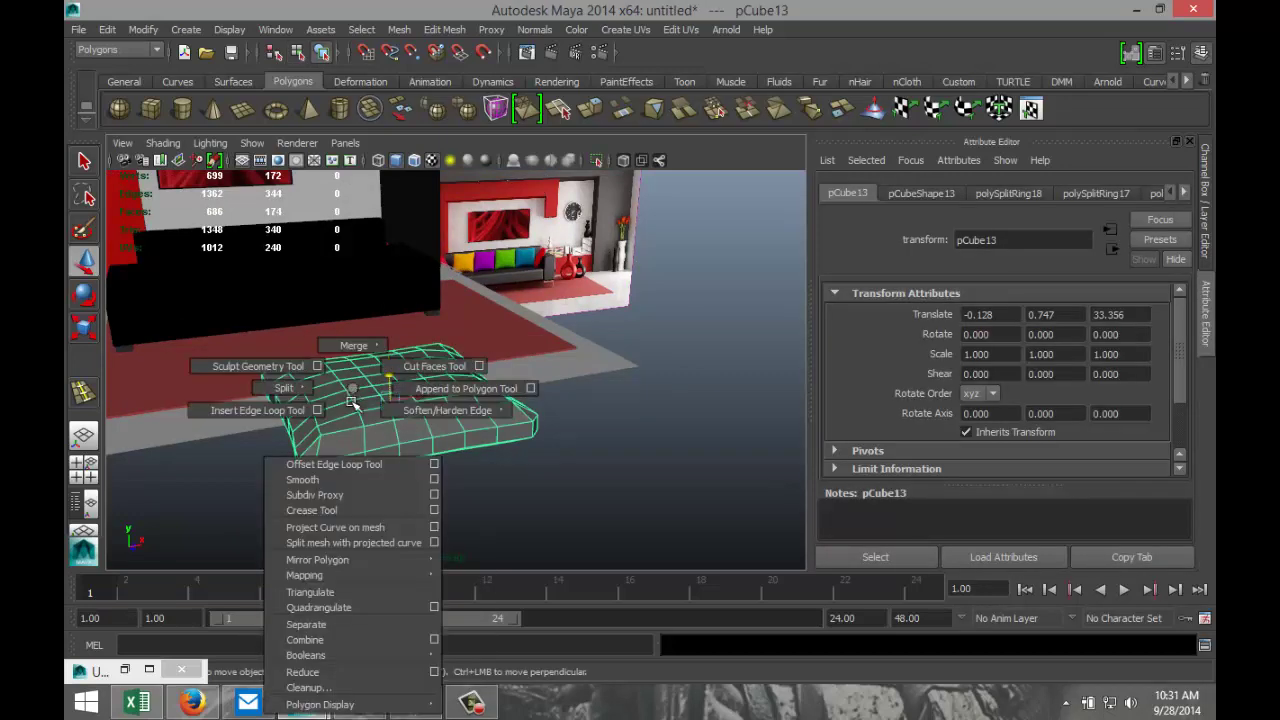
pyautogui.click(302, 480)
pyautogui.click(557, 489)
pyautogui.moveTo(506, 471)
pyautogui.keyDown('alt'); pyautogui.mouseDown()
pyautogui.moveTo(486, 523)
pyautogui.moveTo(507, 486)
pyautogui.mouseUp(); pyautogui.keyUp('alt')
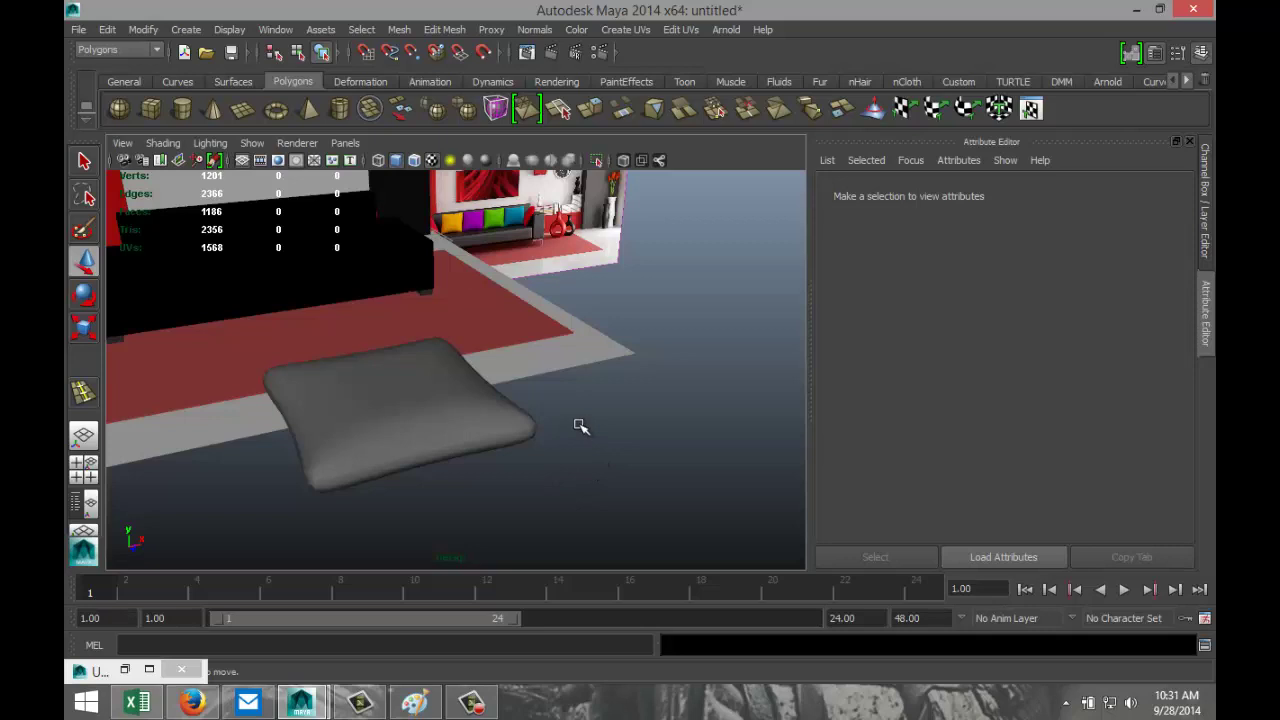
pyautogui.hotkey('ctrl', 'z')
pyautogui.hotkey('ctrl', 'z')
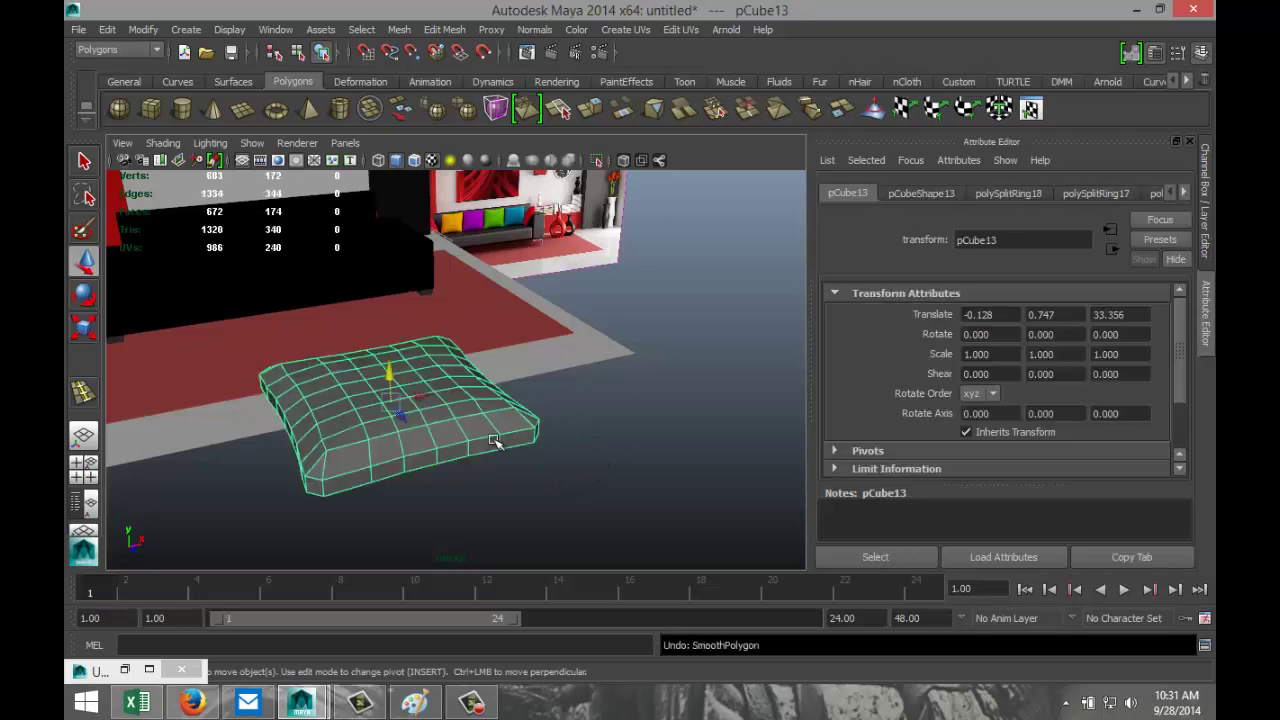
# Apply Smooth to the whole cushion mesh and check its rounded shape beside the reference image
pyautogui.moveTo(470, 420); pyautogui.dragTo(535, 332, button='right')
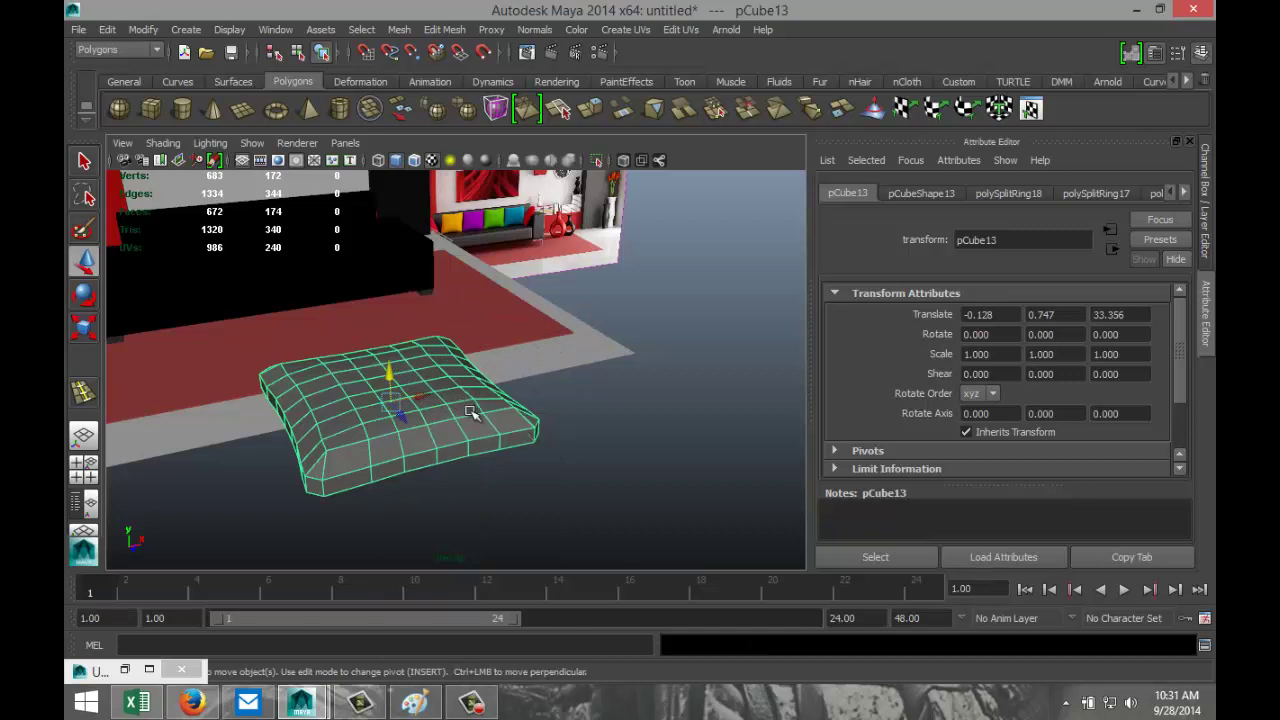
pyautogui.keyDown('shift'); pyautogui.moveTo(455, 396); pyautogui.dragTo(425, 481, button='right'); pyautogui.keyUp('shift')
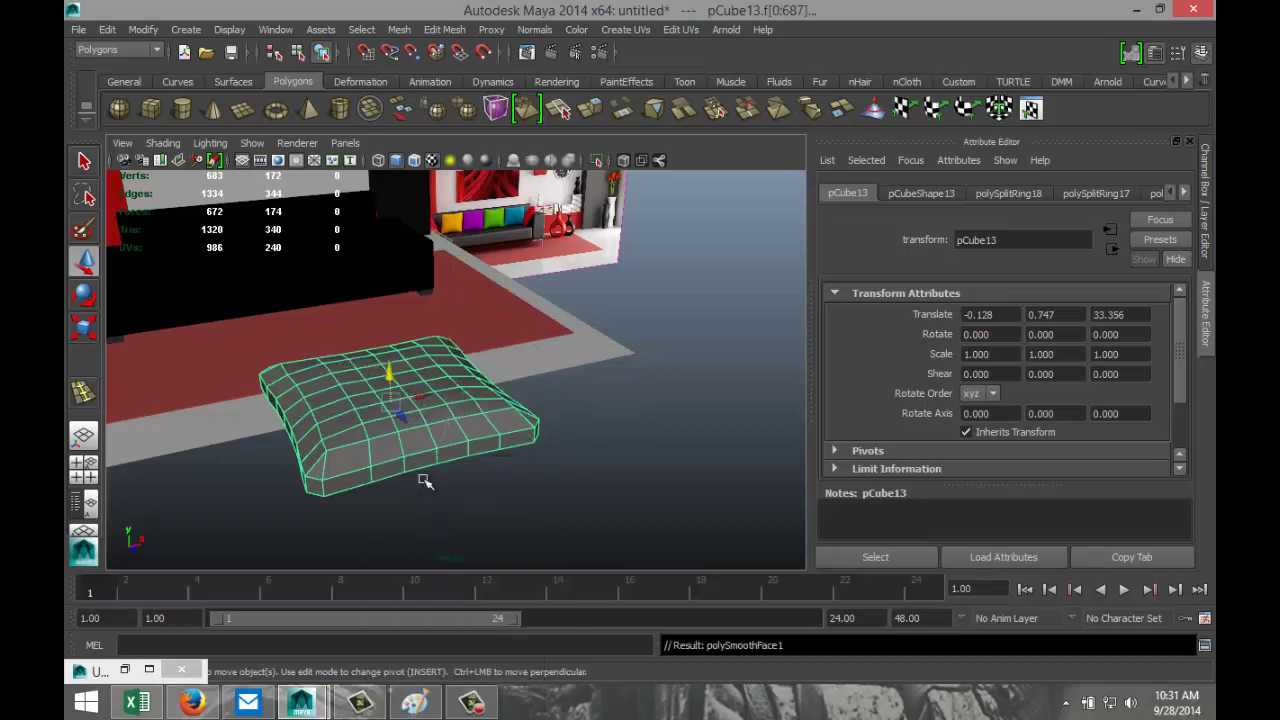
pyautogui.click(514, 494)
pyautogui.keyDown('alt'); pyautogui.moveTo(588, 438); pyautogui.dragTo(555, 426); pyautogui.keyUp('alt')
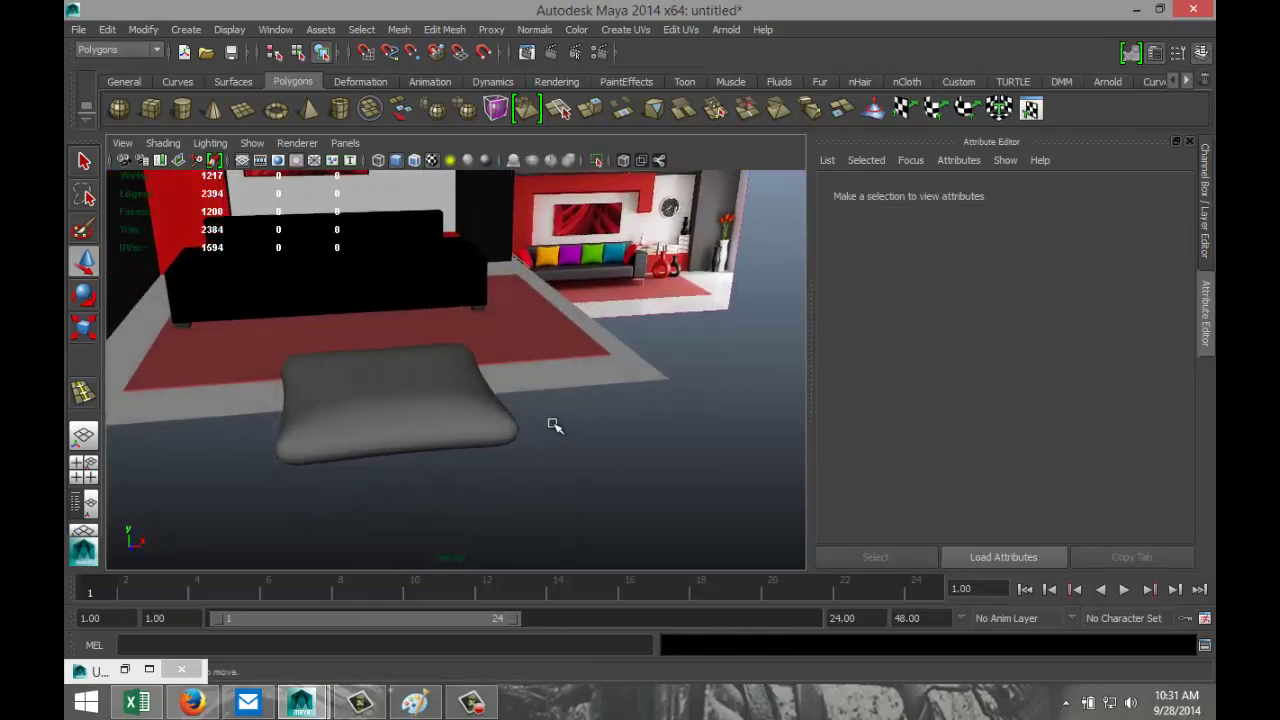
# Tilt the cushion upright to about 69.6 degrees around X and scale it uniformly to about 0.25
pyautogui.click(394, 390)
pyautogui.press('e')
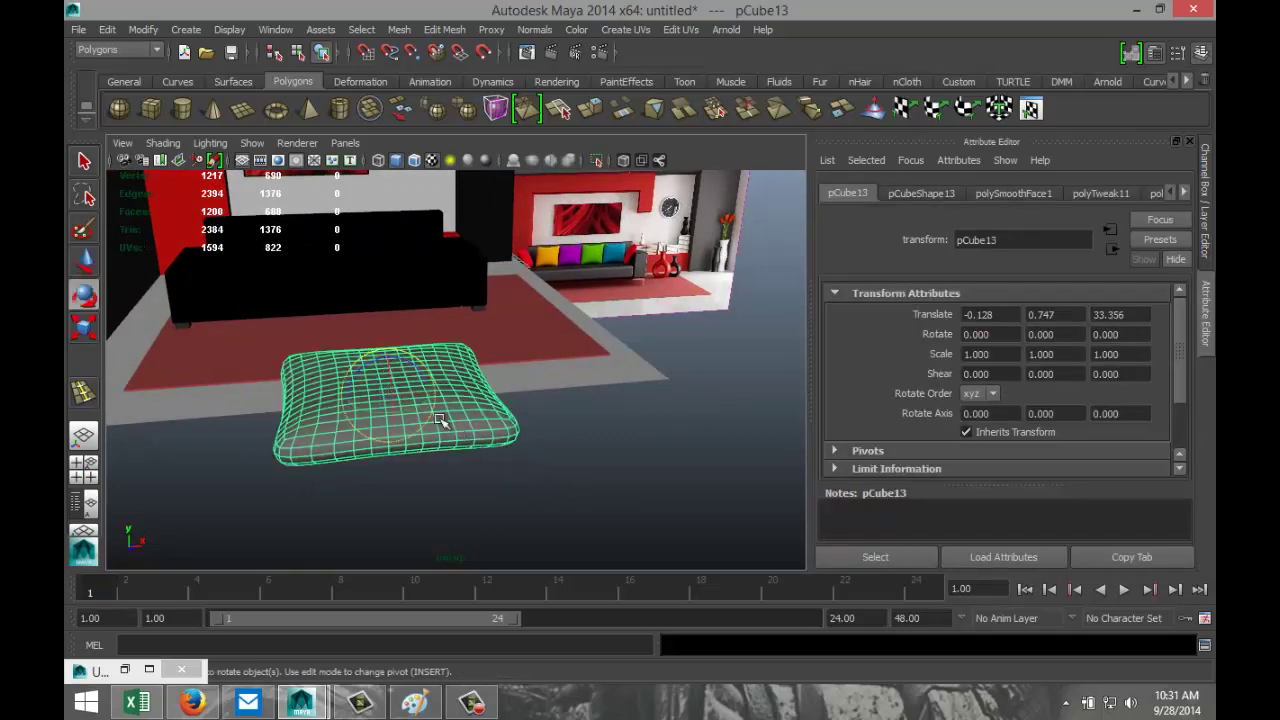
pyautogui.moveTo(396, 380); pyautogui.dragTo(400, 422)
pyautogui.scroll(-5, 277, 433)
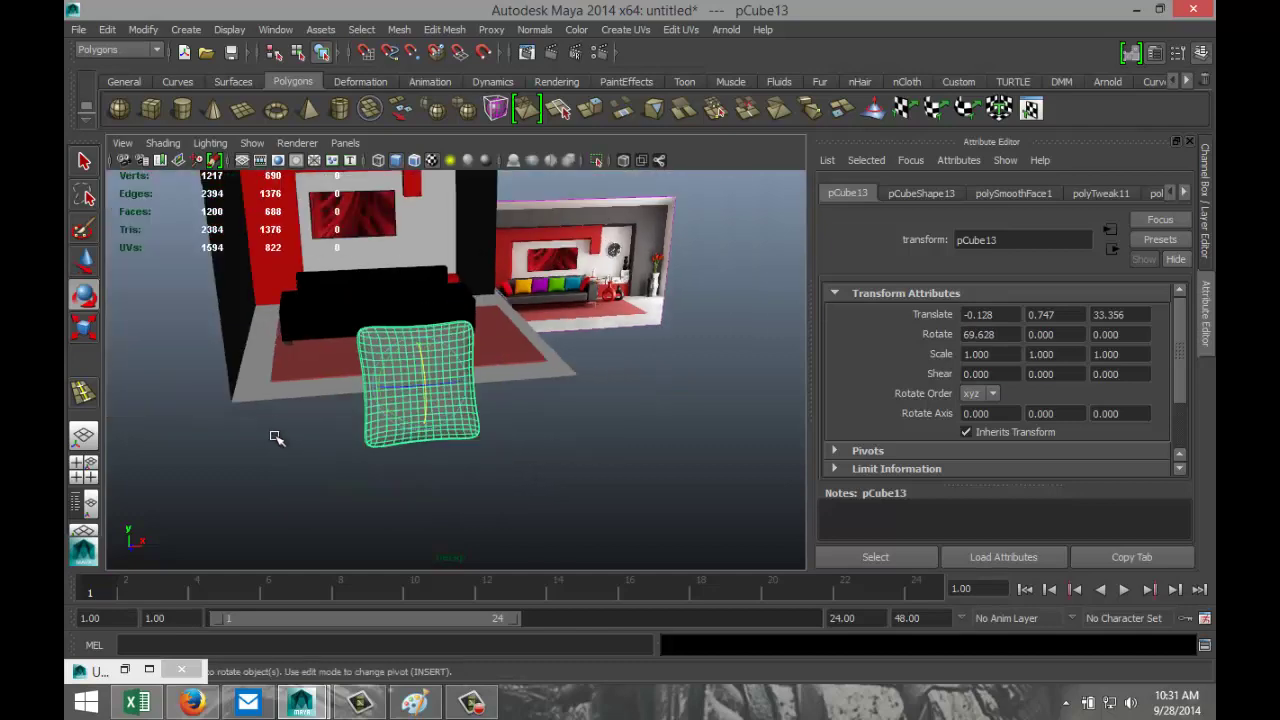
pyautogui.keyDown('alt'); pyautogui.moveTo(240, 433); pyautogui.dragTo(283, 431); pyautogui.keyUp('alt')
pyautogui.keyDown('alt'); pyautogui.moveTo(270, 428); pyautogui.dragTo(247, 432); pyautogui.keyUp('alt')
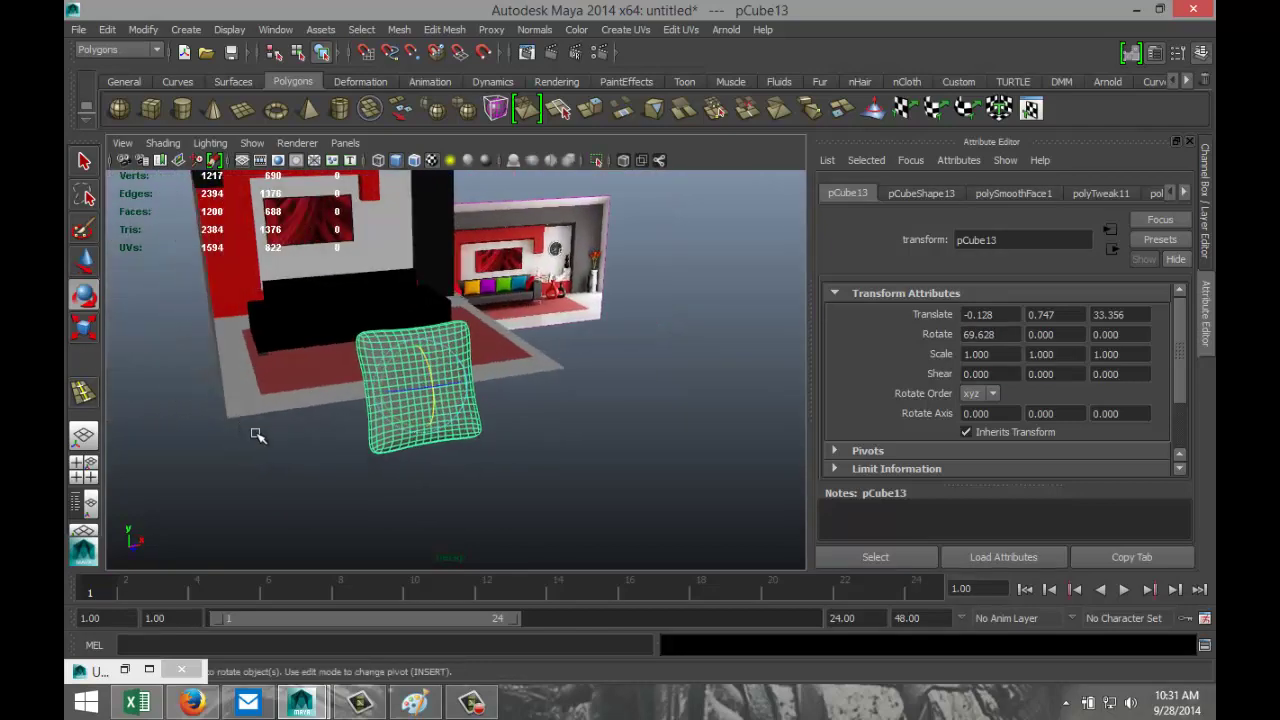
pyautogui.press('r')
pyautogui.moveTo(420, 387); pyautogui.dragTo(353, 392)
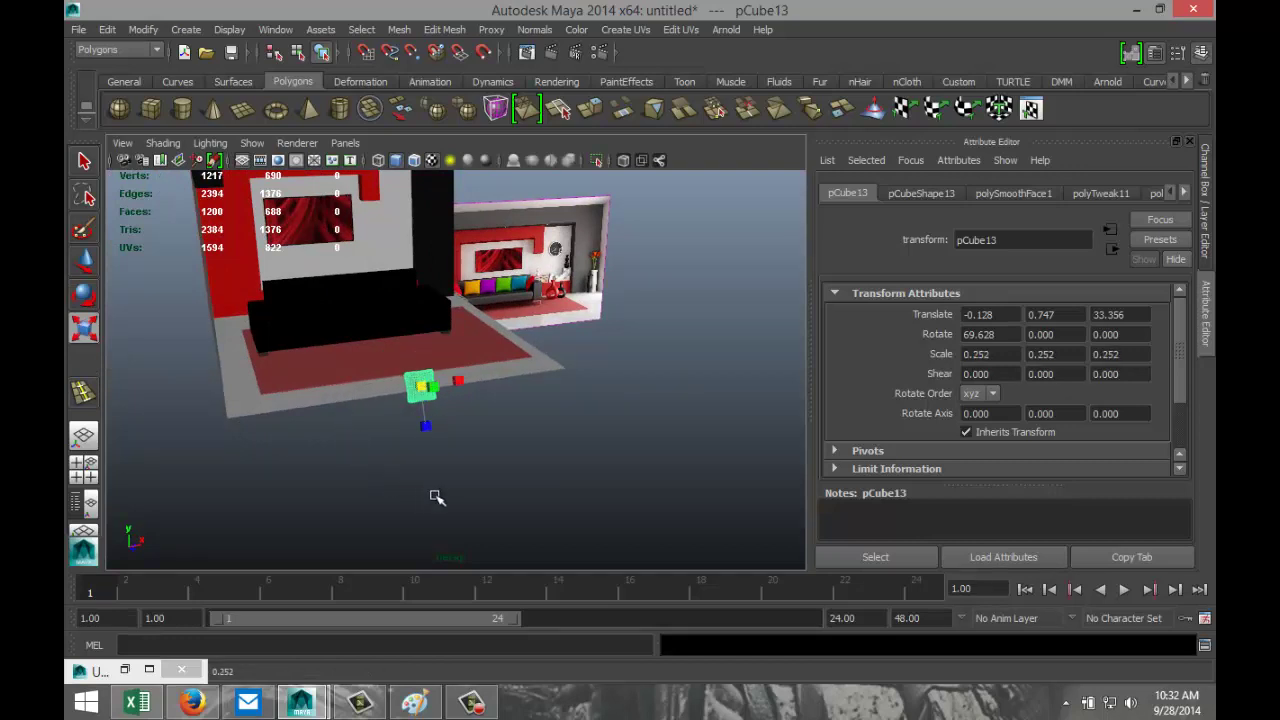
# Move the cushion onto the sofa in front of the backrest, at about Y 3.886 and Z 17.531
pyautogui.press('w')
pyautogui.moveTo(426, 416); pyautogui.dragTo(370, 248)
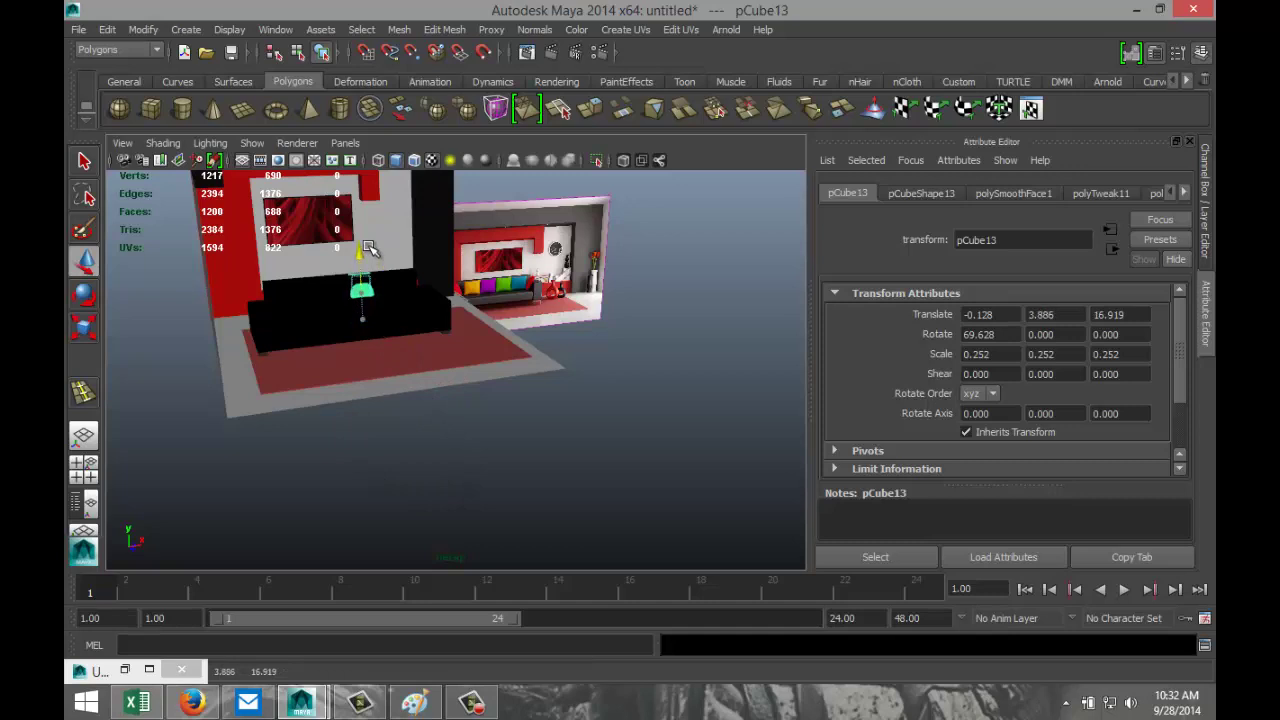
pyautogui.press('f')
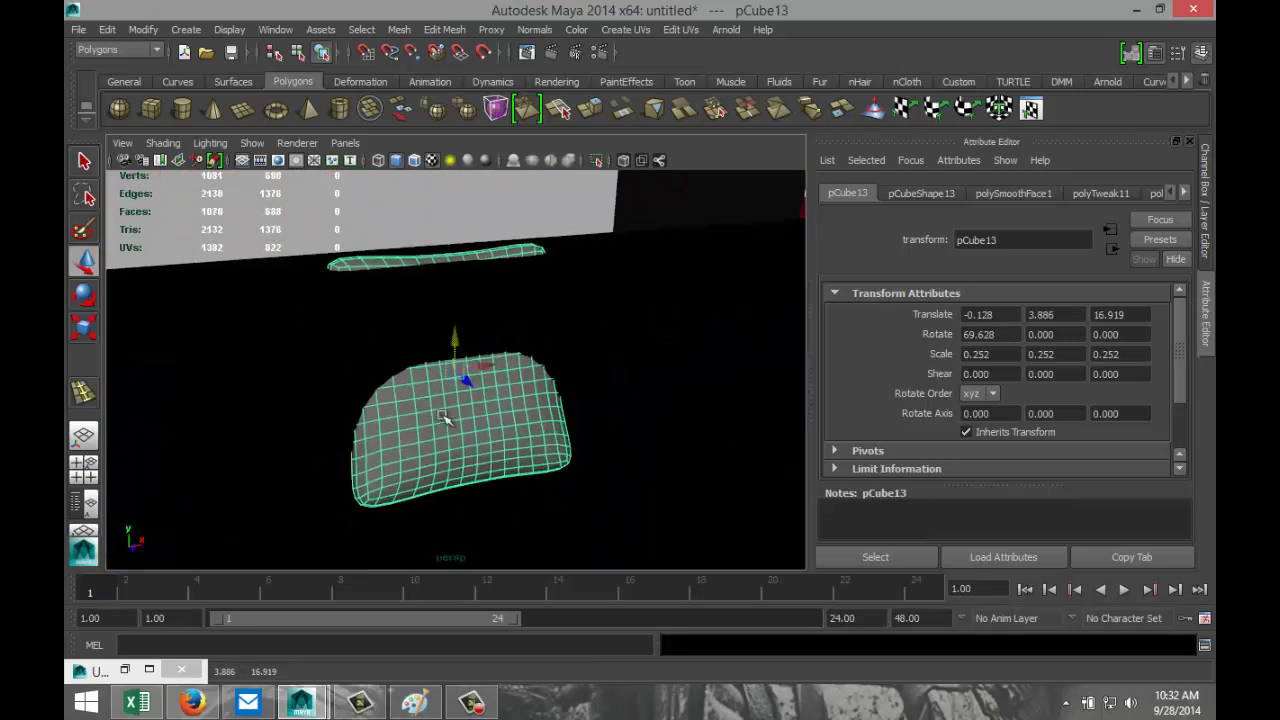
pyautogui.moveTo(466, 378); pyautogui.dragTo(491, 414)
pyautogui.scroll(-5, 614, 520)
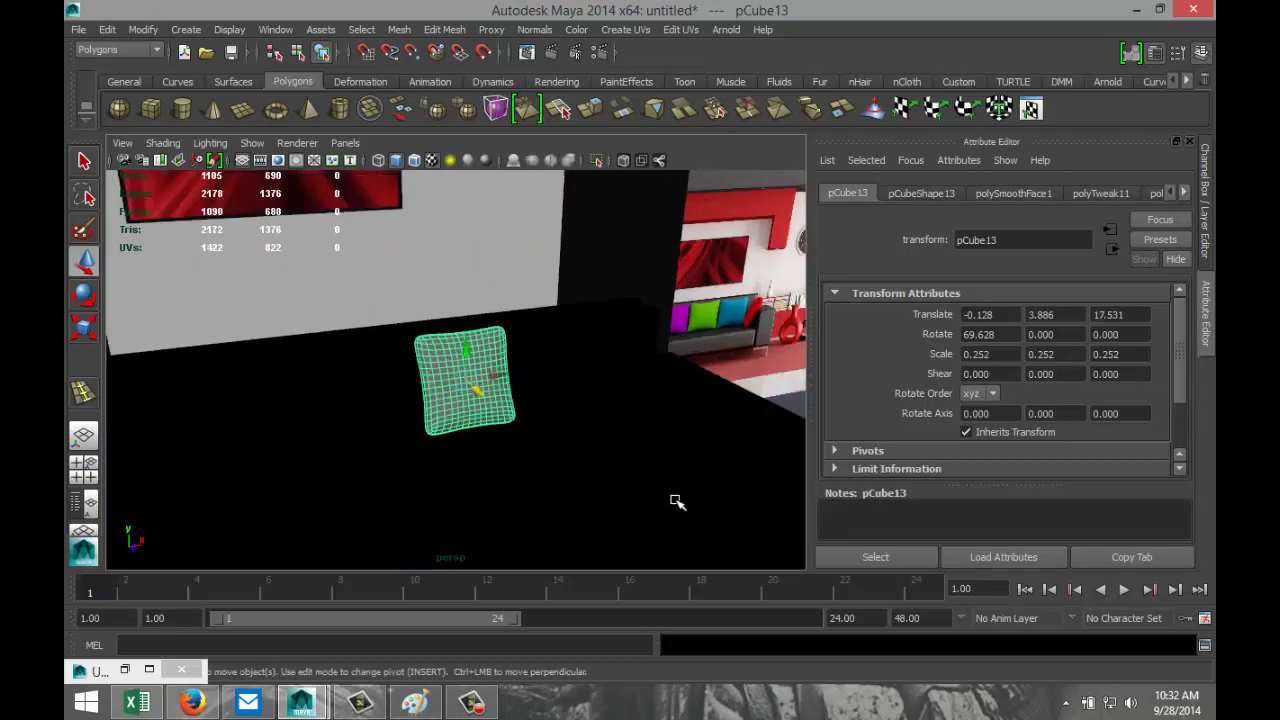
# Lower the cushion toward the sofa seat in the front view, to about Y 3.113
pyautogui.keyDown('alt'); pyautogui.moveTo(675, 500); pyautogui.dragTo(690, 471); pyautogui.keyUp('alt')
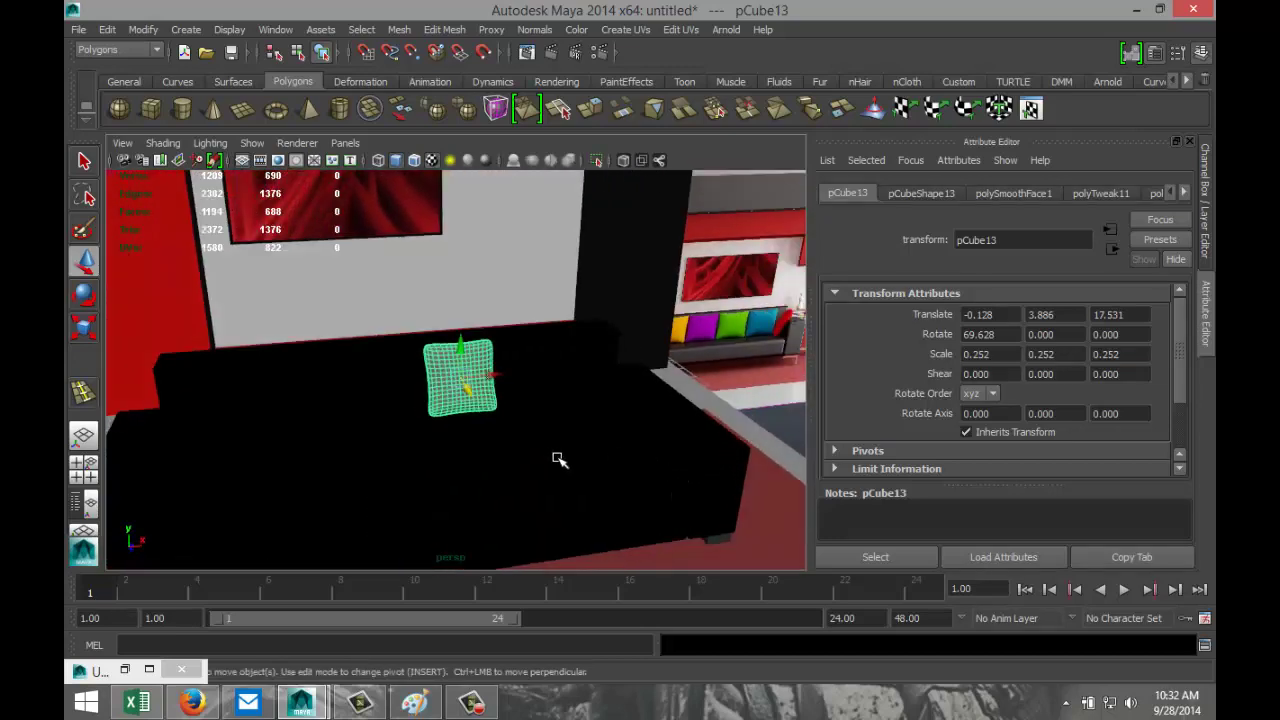
pyautogui.scroll(-2, 559, 459)
pyautogui.click(88, 468)
pyautogui.press('space')
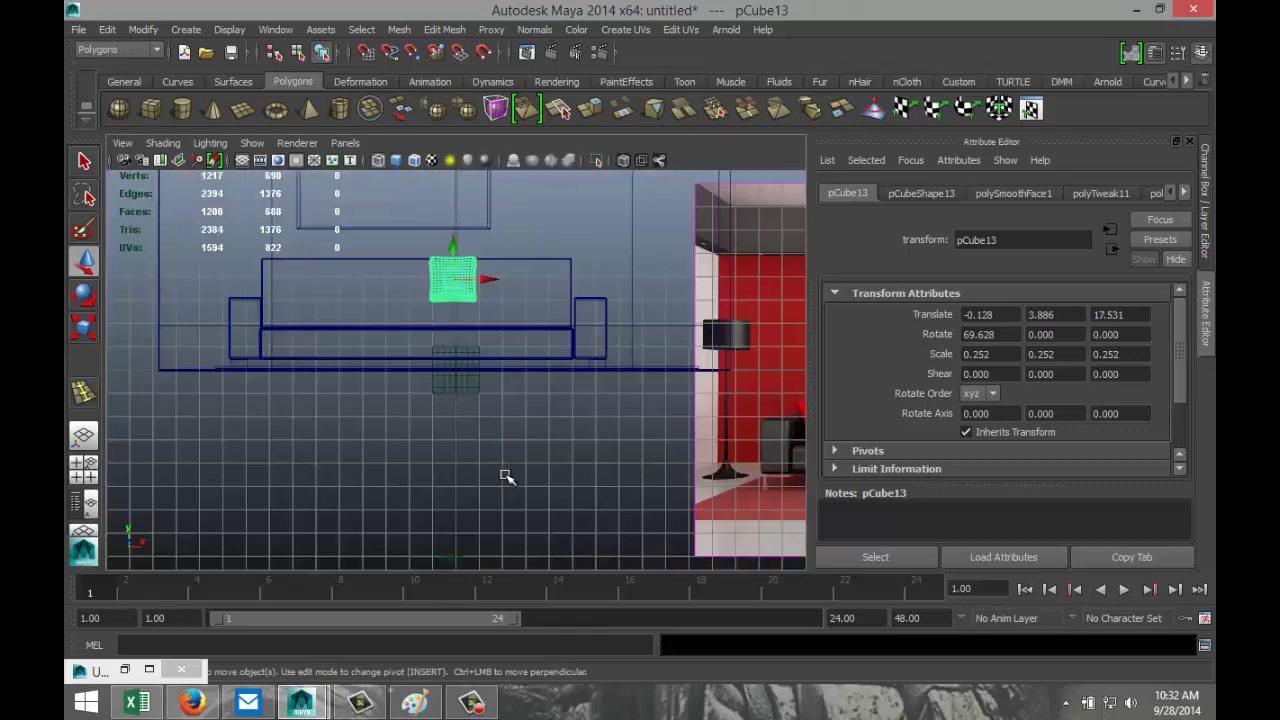
pyautogui.moveTo(453, 246)
pyautogui.mouseDown()
pyautogui.moveTo(459, 270)
pyautogui.moveTo(456, 259)
pyautogui.mouseUp()
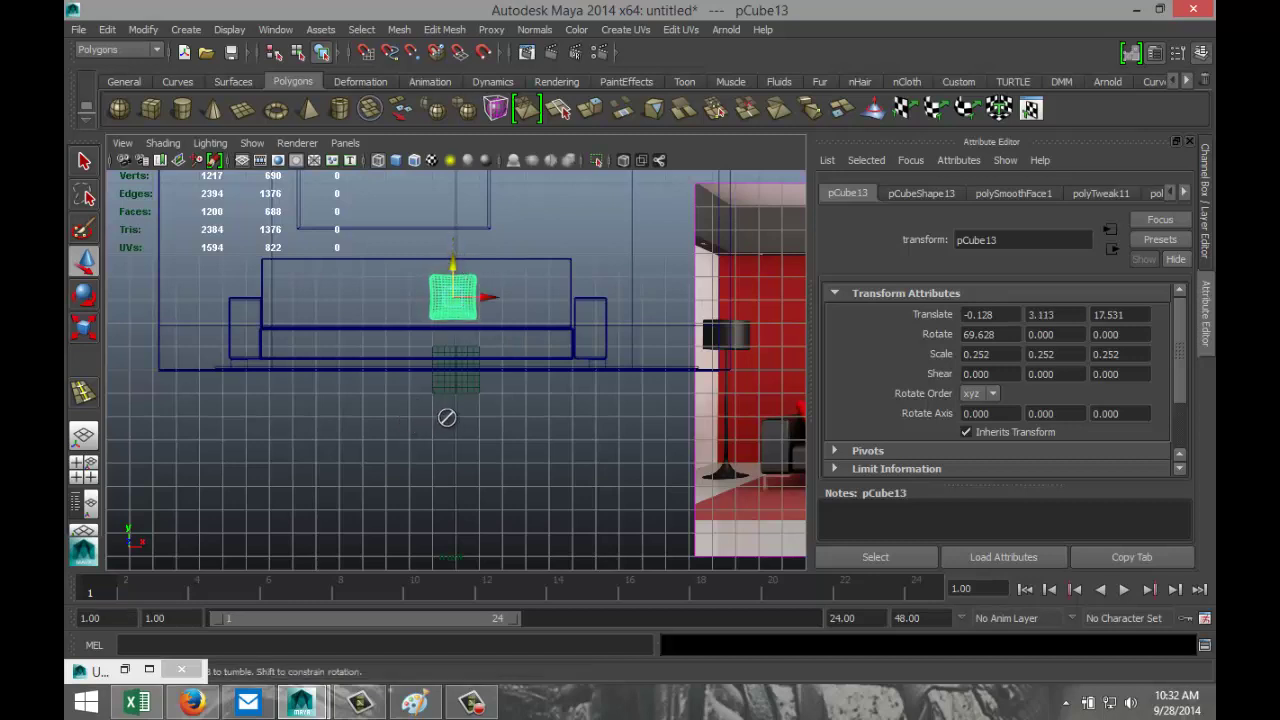
pyautogui.moveTo(750, 505)
pyautogui.keyDown('alt'); pyautogui.mouseDown(button='middle')
pyautogui.moveTo(440, 485)
pyautogui.moveTo(491, 471)
pyautogui.moveTo(748, 507)
pyautogui.mouseUp(button='middle'); pyautogui.keyUp('alt')
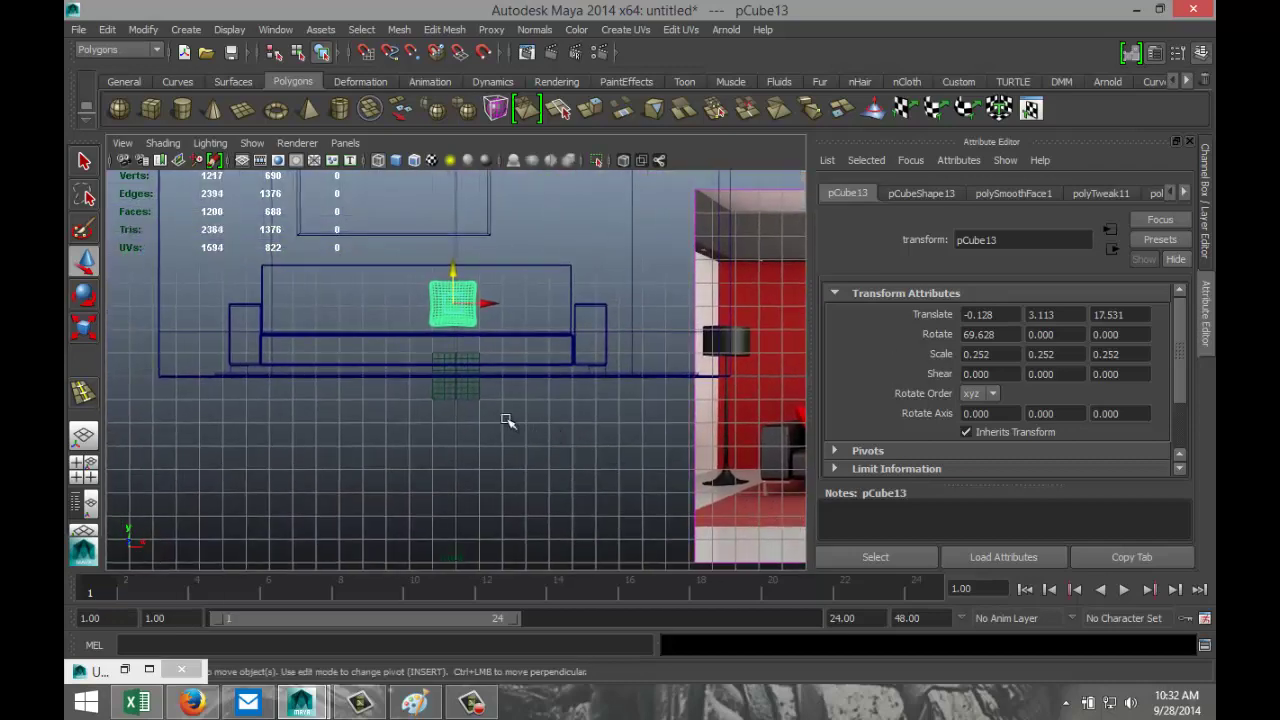
# Scale the cushion uniformly to about 0.333 and move it toward the sofa's left end, at about X -5.07 and Y 3.152
pyautogui.press('r')
pyautogui.moveTo(455, 304); pyautogui.dragTo(374, 300)
pyautogui.press('w')
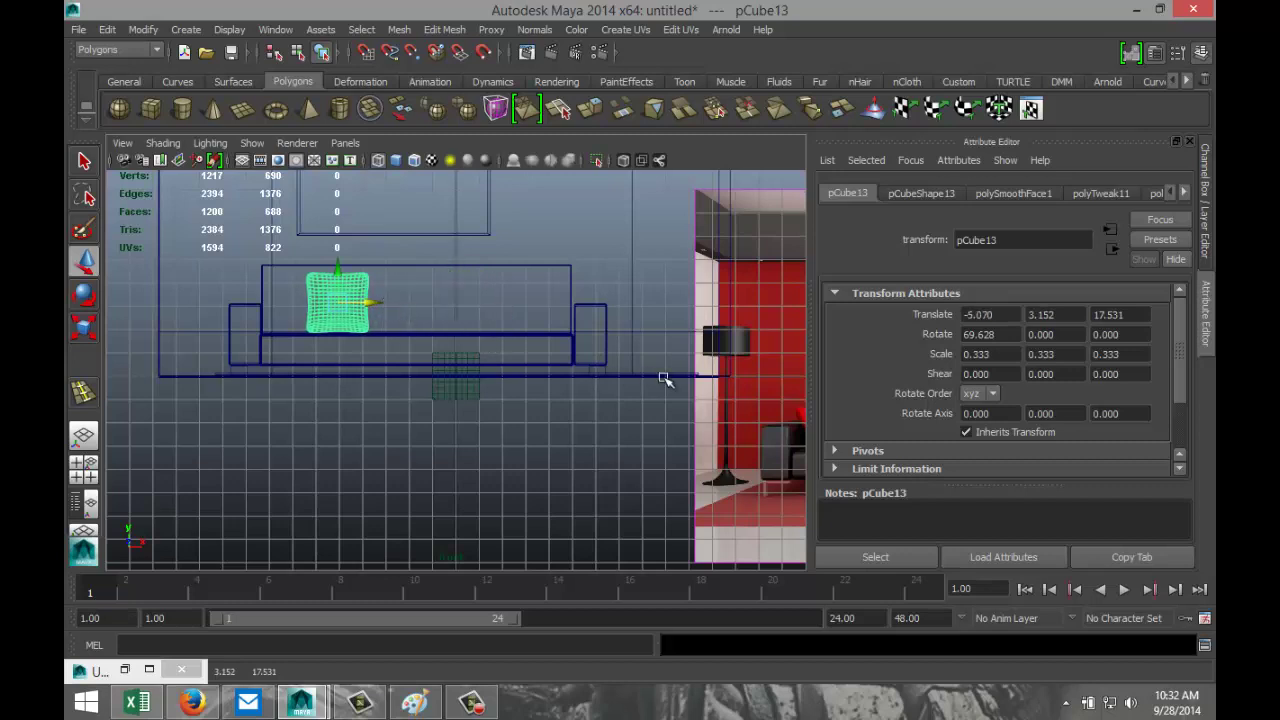
# Duplicate the cushion to about X -2.135 and repeat the offset copy twice to make a row of four
pyautogui.hotkey('ctrl', 'd')
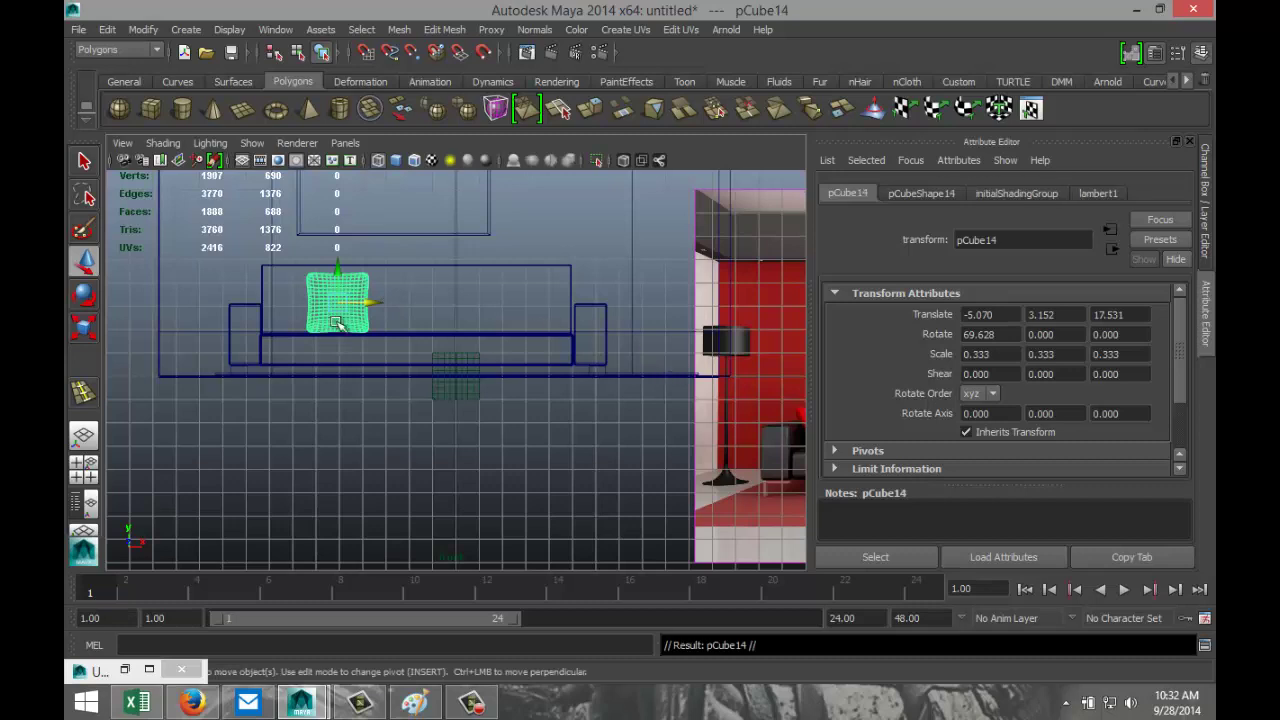
pyautogui.moveTo(379, 304); pyautogui.dragTo(441, 305)
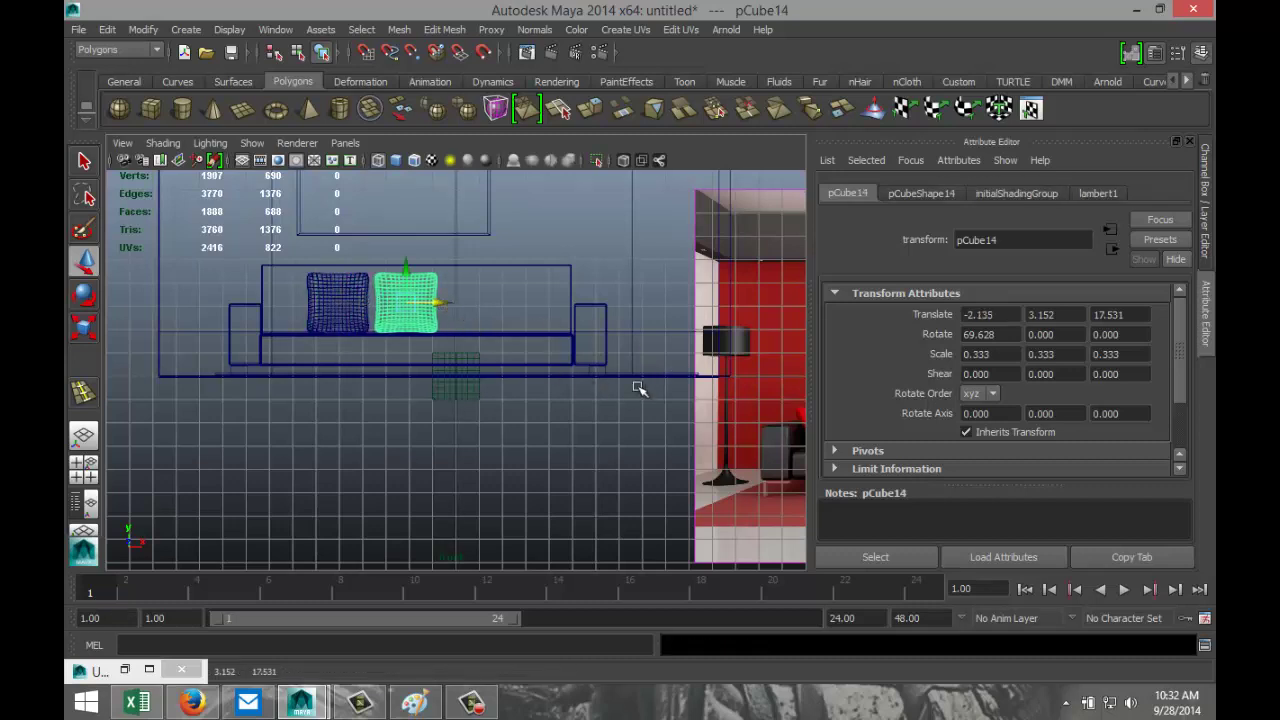
pyautogui.hotkey('shift', 'd')
pyautogui.hotkey('shift', 'd')
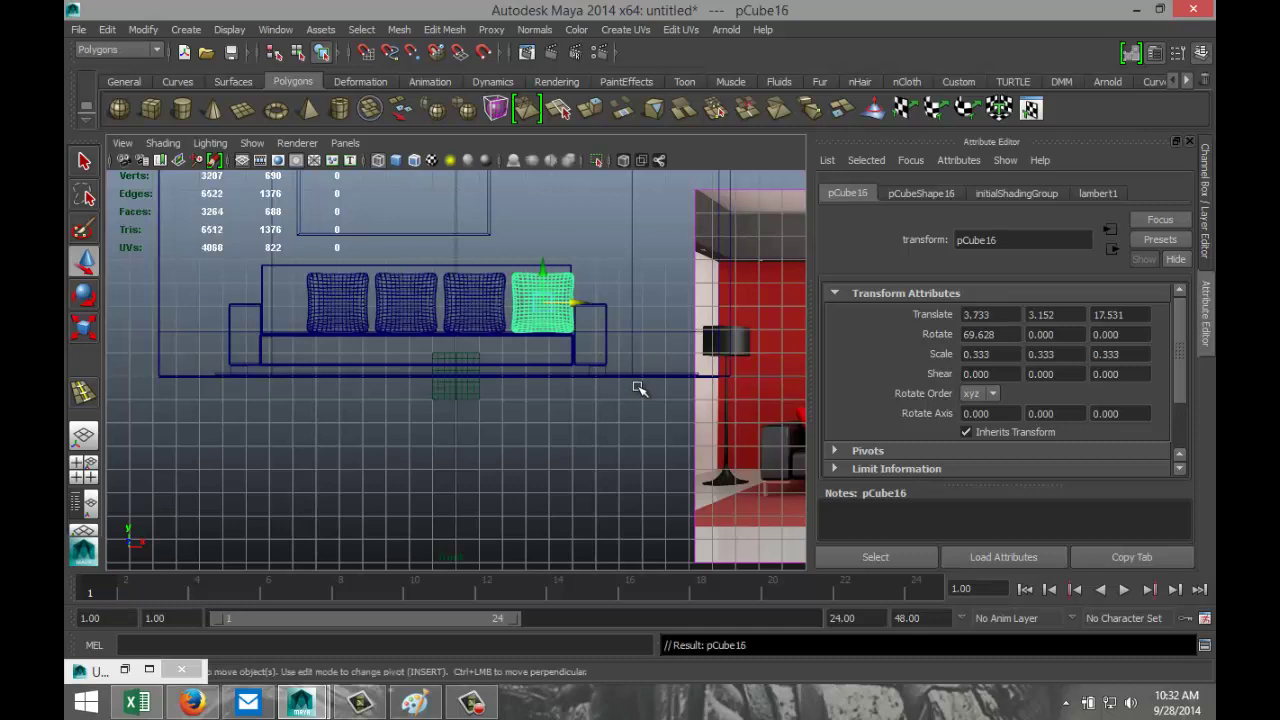
# Select all four cushions and shift the row left to center it on the backrest, with the leftmost at about X -6.035
pyautogui.click(478, 290)
pyautogui.click(406, 292)
pyautogui.click(358, 296)
pyautogui.moveTo(385, 308); pyautogui.dragTo(355, 305)
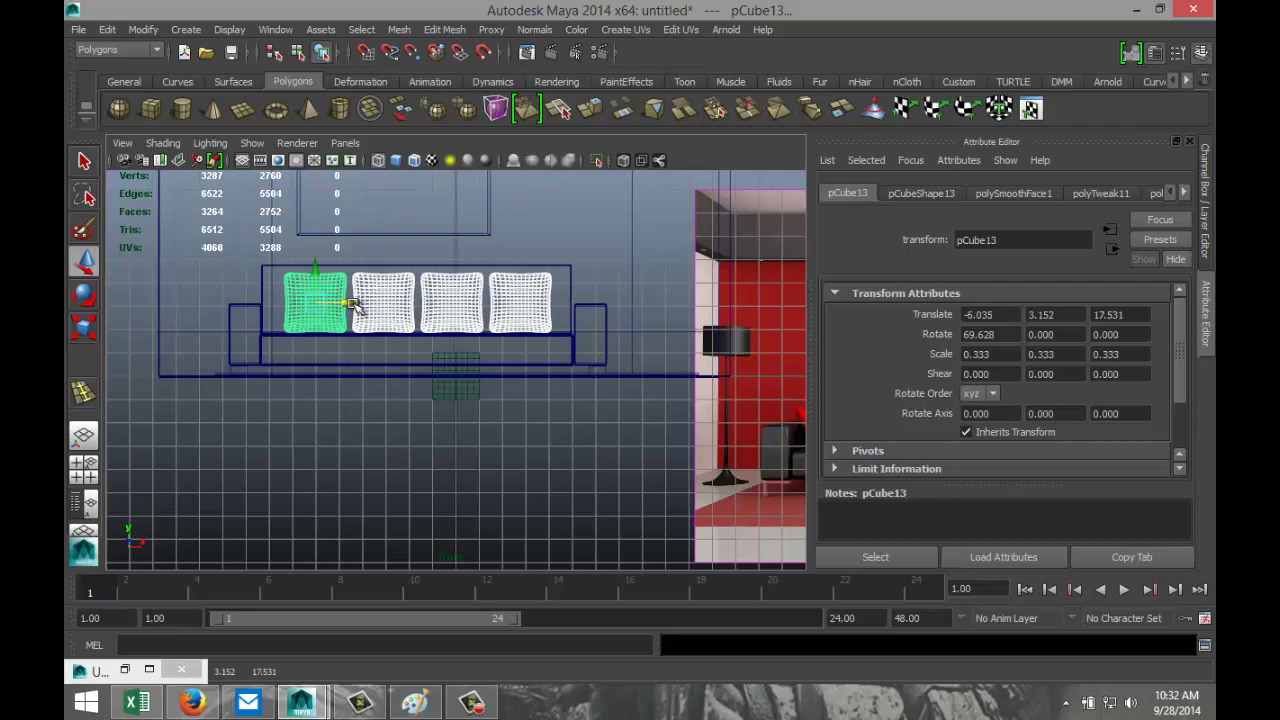
# Move the four cushions slightly forward from the backrest in the perspective view, to about Z 17.793
pyautogui.click(84, 466)
pyautogui.press('space')
pyautogui.keyDown('alt'); pyautogui.moveTo(457, 434); pyautogui.dragTo(164, 390); pyautogui.keyUp('alt')
pyautogui.moveTo(395, 369); pyautogui.dragTo(400, 367)
pyautogui.keyDown('alt'); pyautogui.moveTo(283, 407); pyautogui.dragTo(446, 440); pyautogui.keyUp('alt')
pyautogui.click(427, 531)
# Duplicate the rightmost cushion and move the copy forward on the seat to about Z 20.59
pyautogui.click(545, 411)
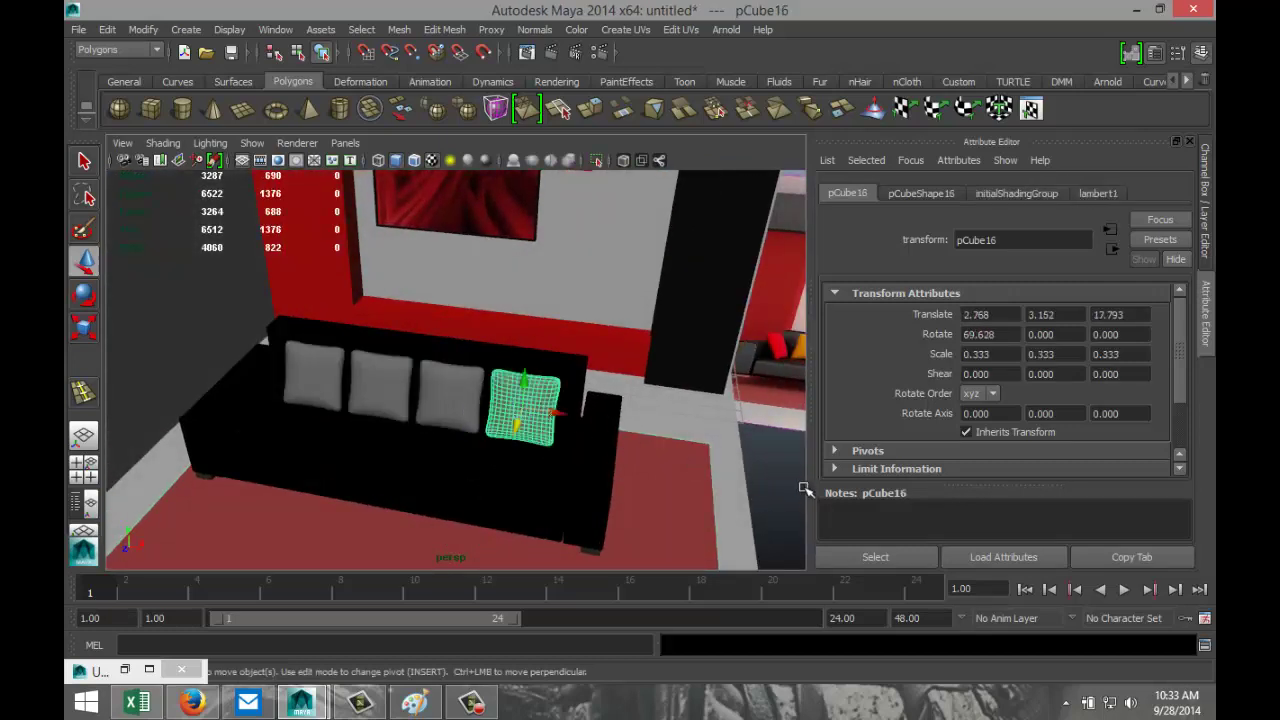
pyautogui.hotkey('ctrl', 'd')
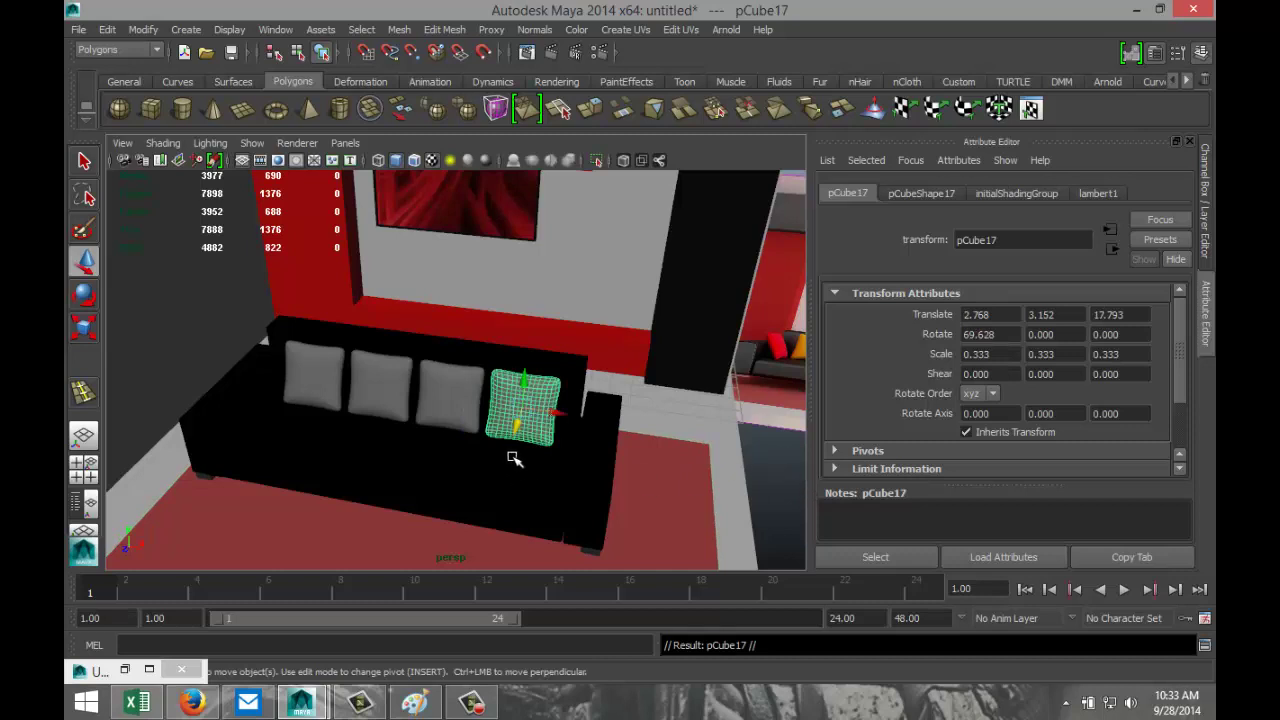
pyautogui.moveTo(517, 428); pyautogui.dragTo(472, 473)
# Undo the free rotation of the copied cushion and stand it upright with an X rotation of 90 degrees
pyautogui.press('e')
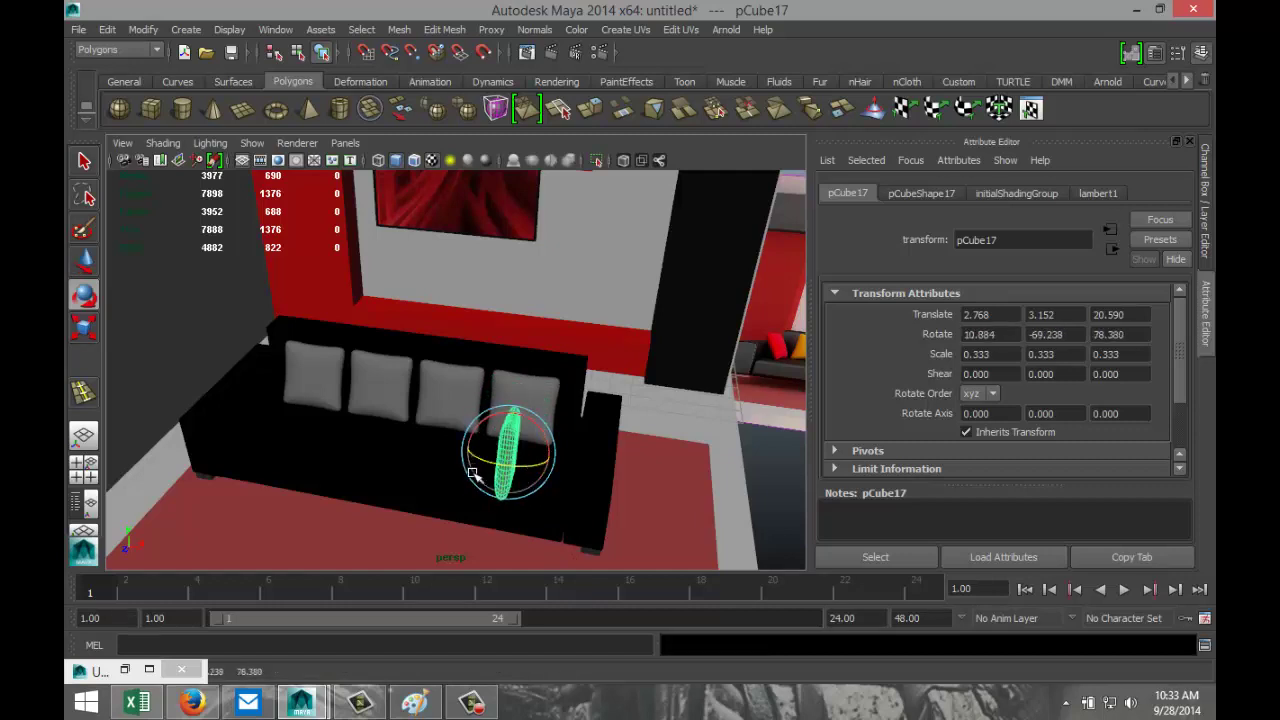
pyautogui.hotkey('ctrl', 'z')
pyautogui.keyDown('alt'); pyautogui.moveTo(688, 528); pyautogui.dragTo(360, 400); pyautogui.keyUp('alt')
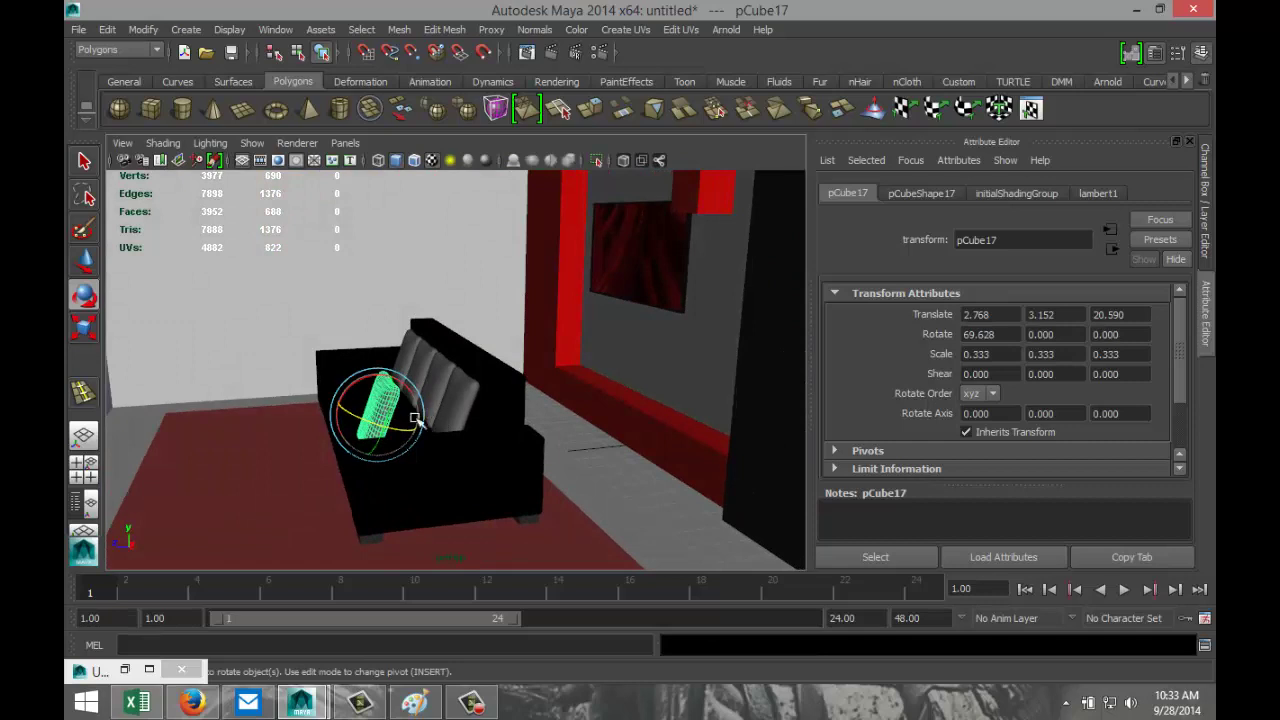
pyautogui.moveTo(358, 390); pyautogui.dragTo(360, 402)
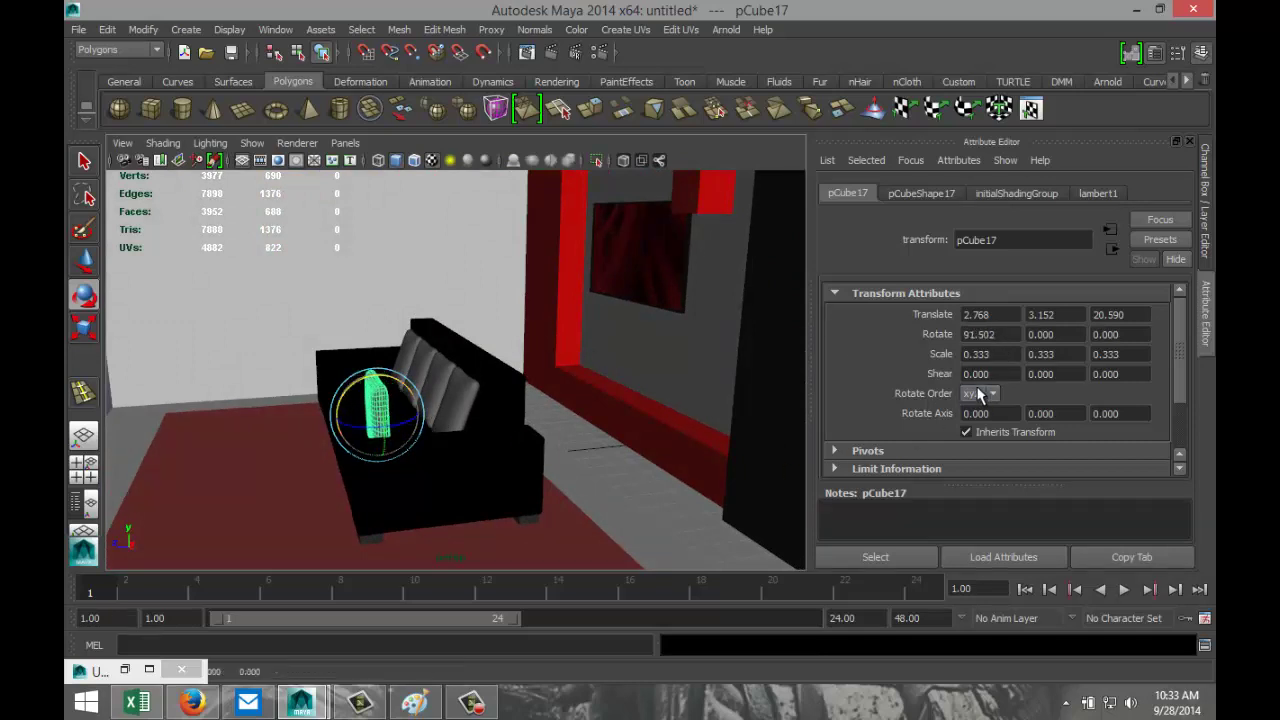
pyautogui.click(1019, 336)
pyautogui.write('90')
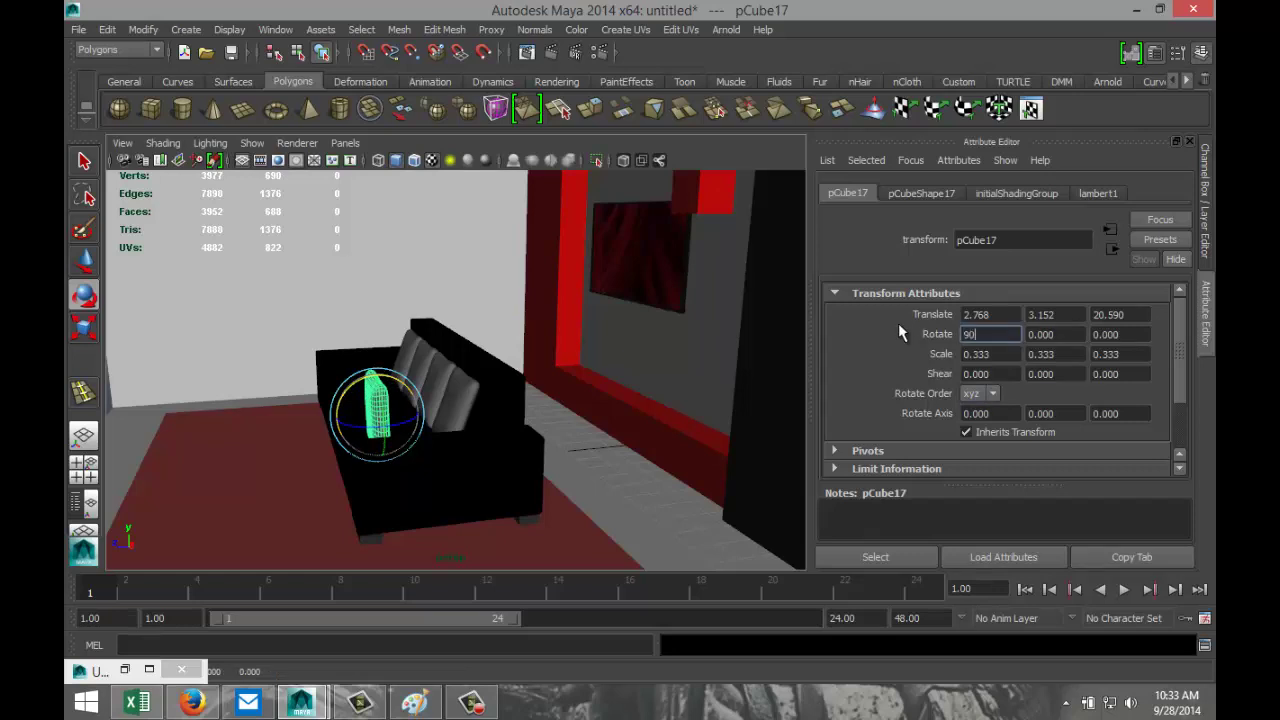
pyautogui.press('Return')
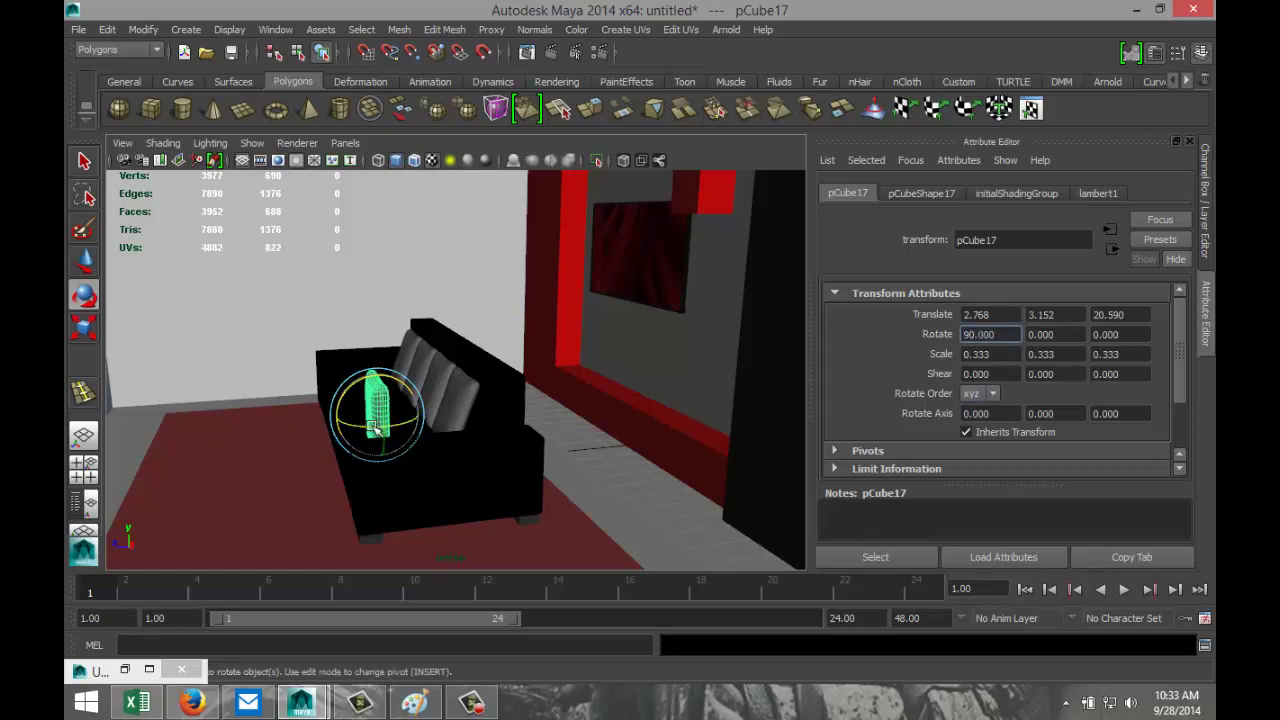
# Turn the copied cushion to face sideways with a Y rotation of -90 degrees
pyautogui.moveTo(371, 429); pyautogui.dragTo(317, 429)
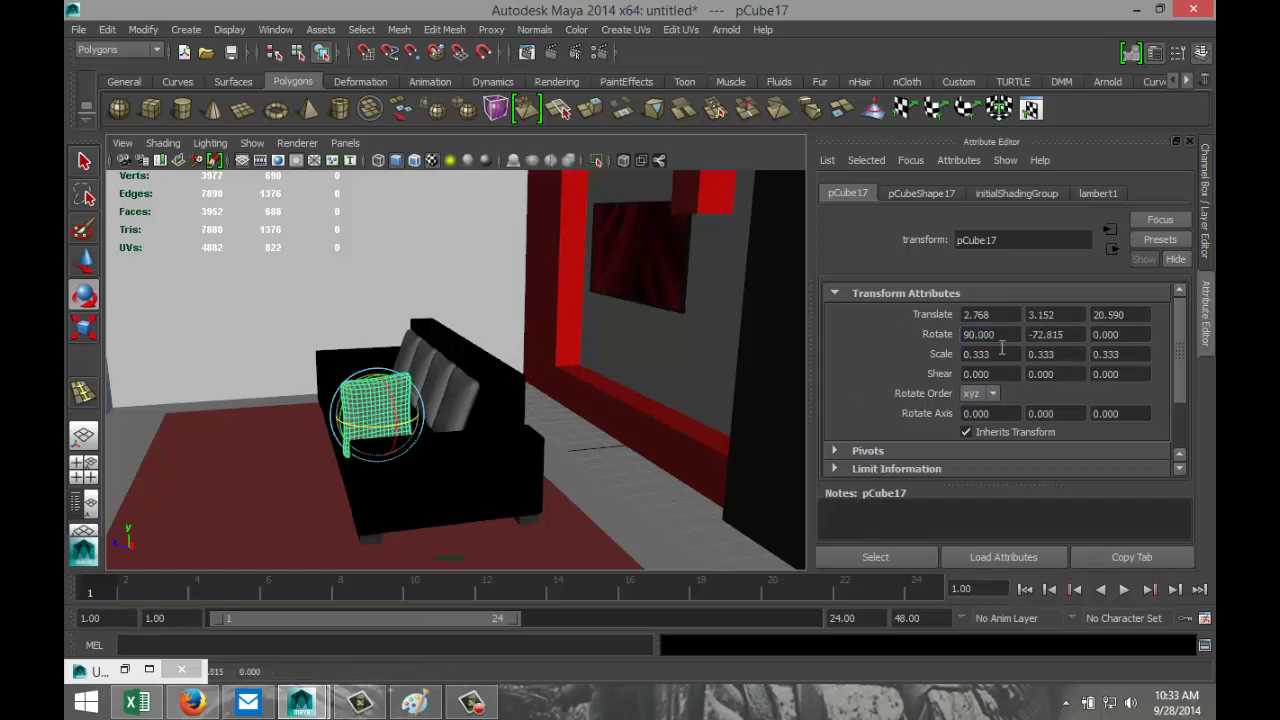
pyautogui.click(1067, 336)
pyautogui.write('-')
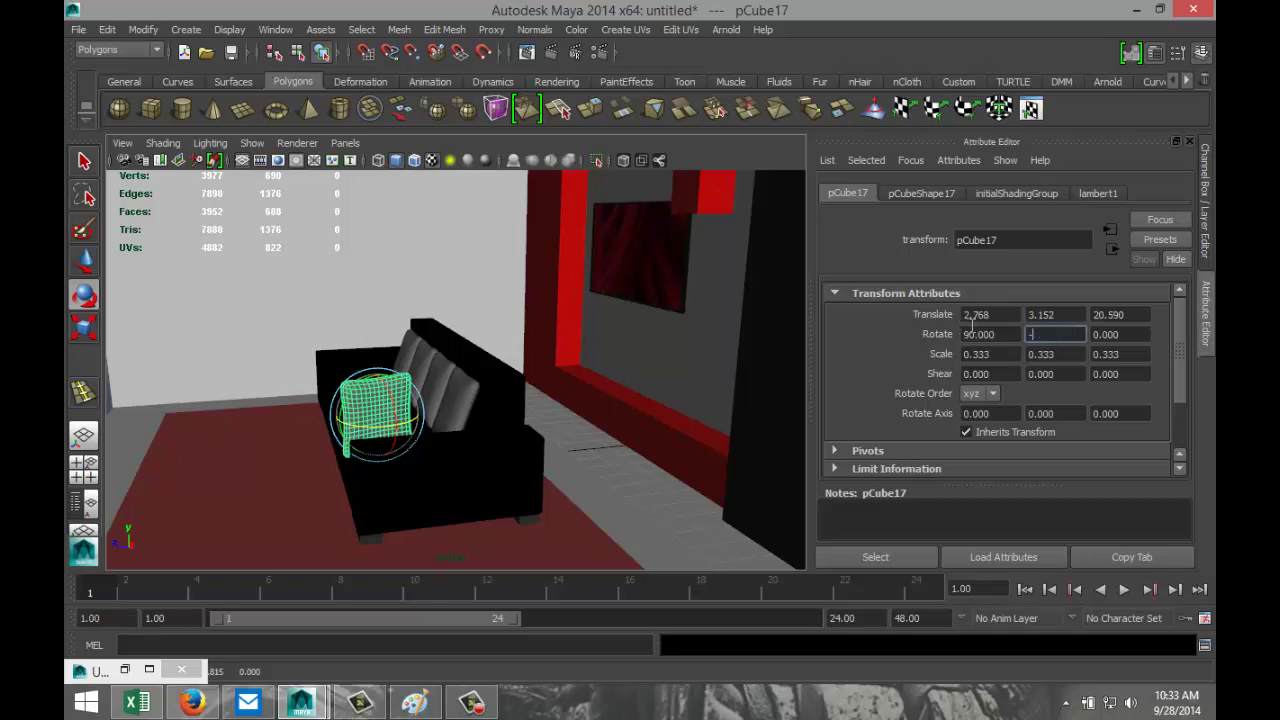
pyautogui.write('90')
pyautogui.press('Return')
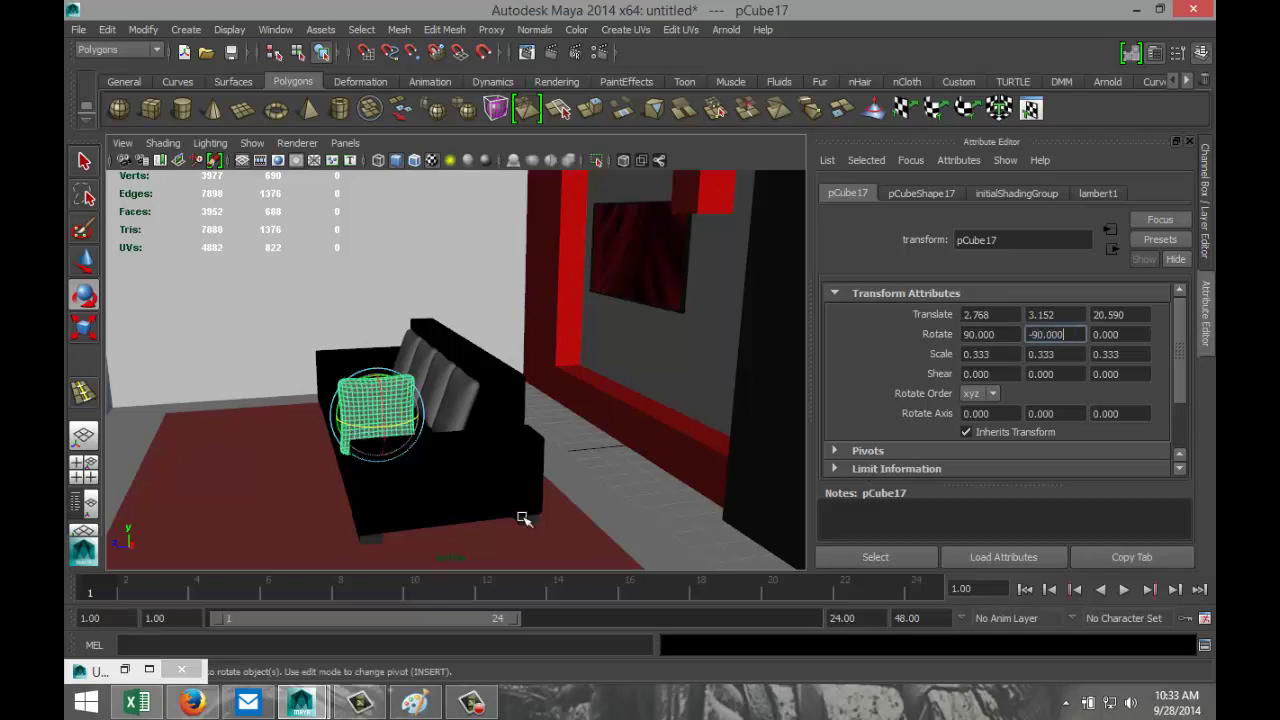
# Move the sideways cushion right to about X 3.674 and tilt it to an X rotation of about 71.5 degrees
pyautogui.keyDown('alt'); pyautogui.moveTo(307, 465); pyautogui.dragTo(473, 458); pyautogui.keyUp('alt')
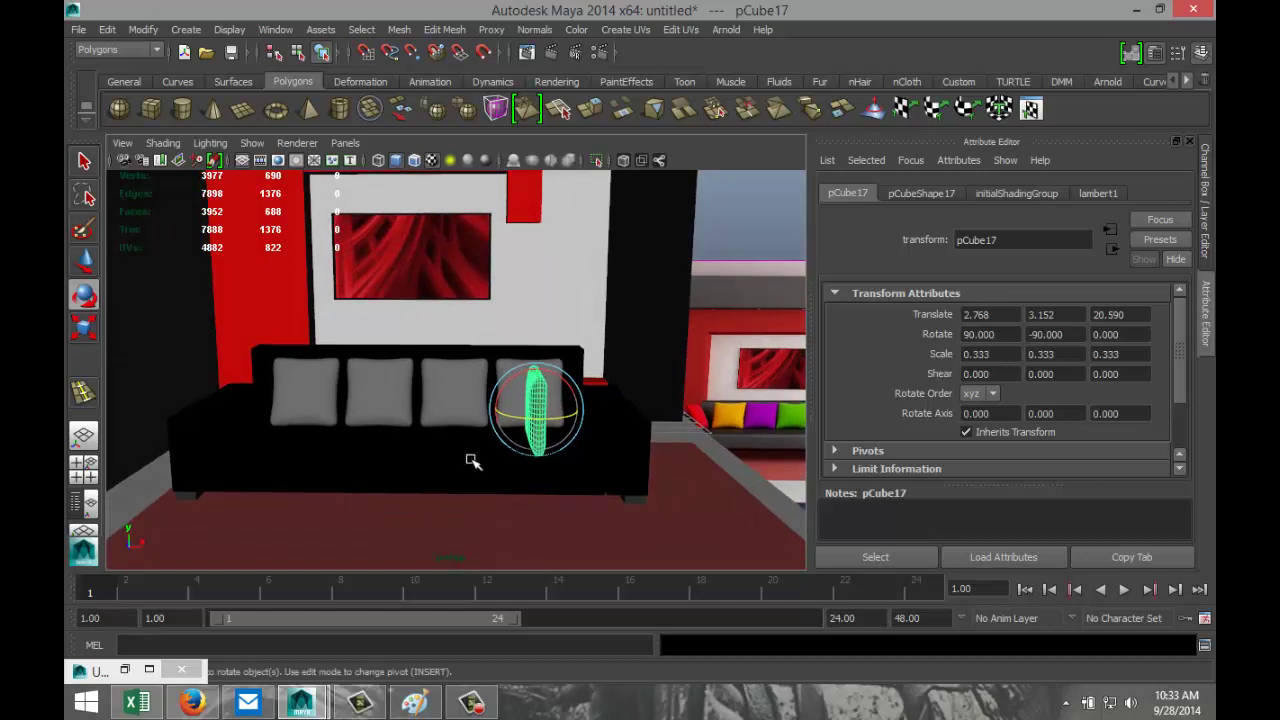
pyautogui.press('w')
pyautogui.moveTo(563, 414); pyautogui.dragTo(596, 420)
pyautogui.press('e')
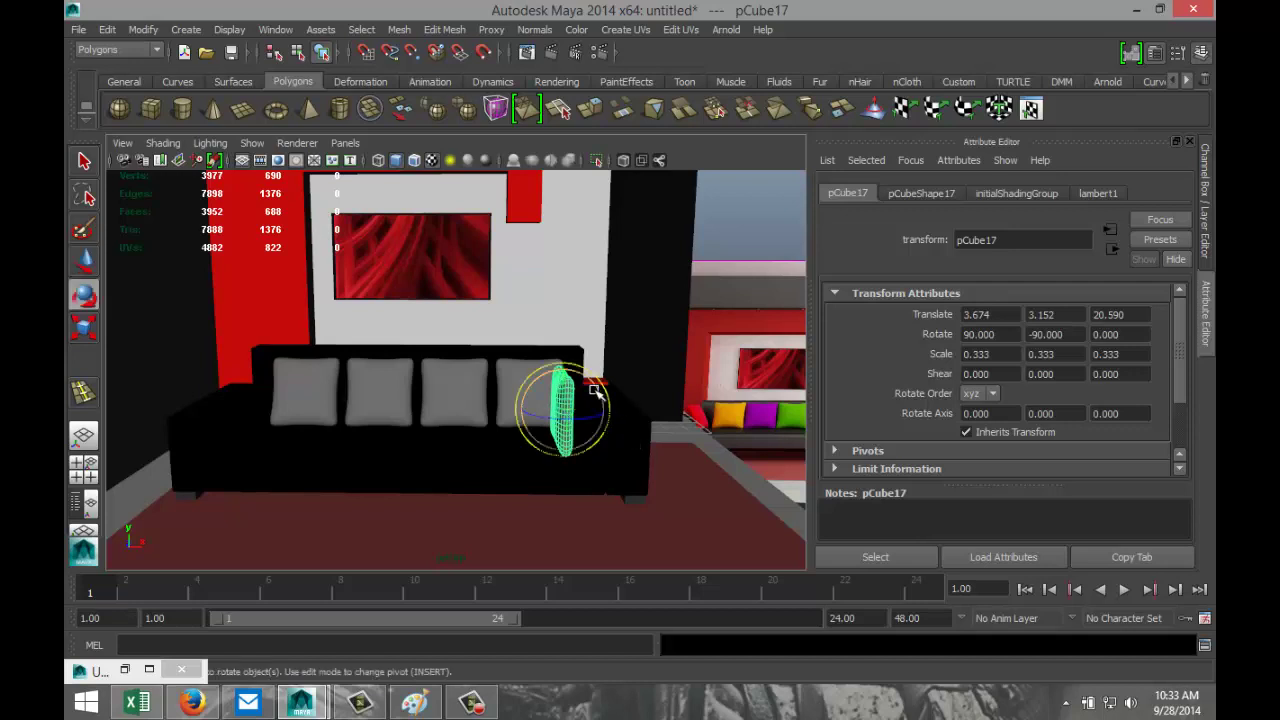
pyautogui.moveTo(585, 375); pyautogui.dragTo(596, 384)
# Move the tilted cushion against the sofa's right armrest in the front view, at about X 4.796
pyautogui.click(84, 464)
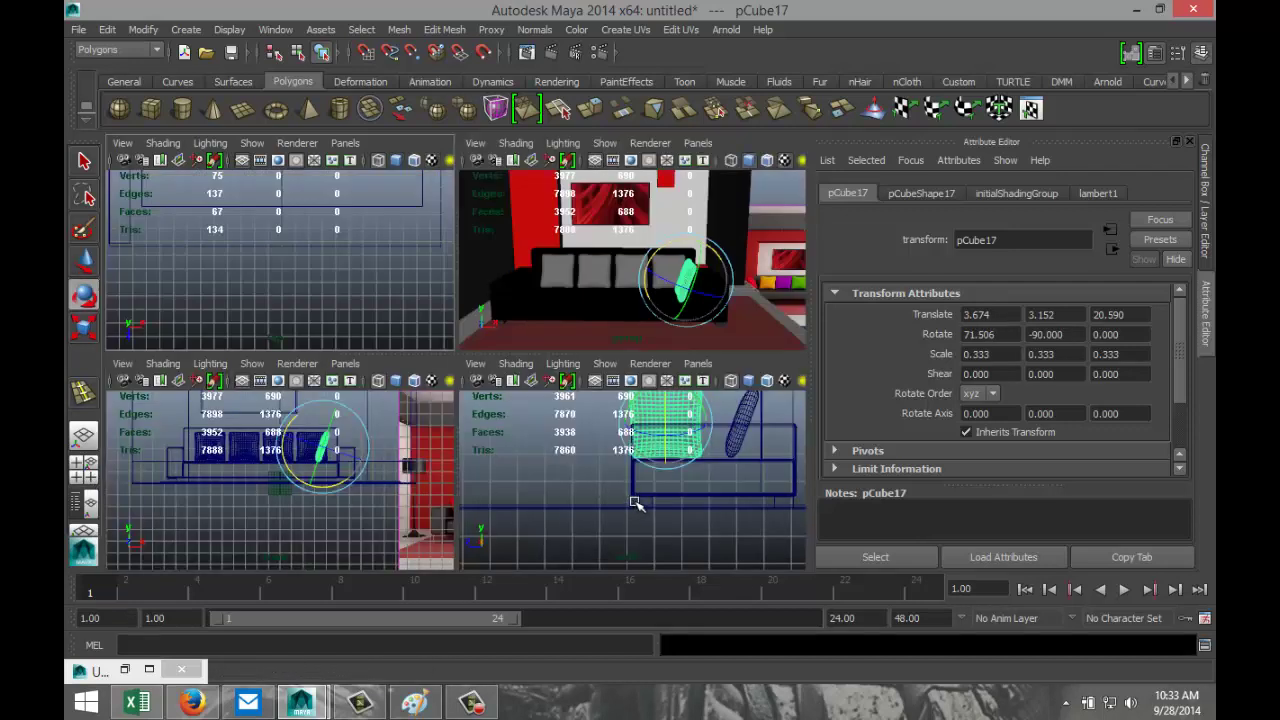
pyautogui.press('space')
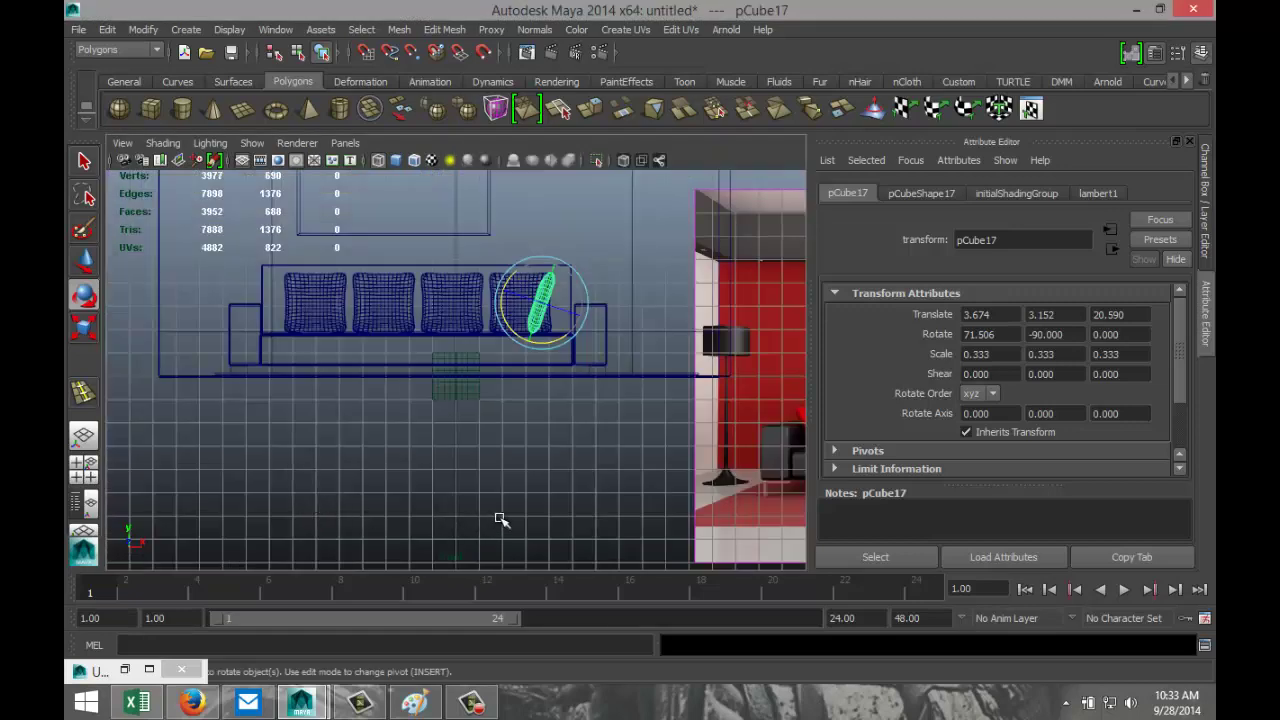
pyautogui.scroll(4, 543, 451)
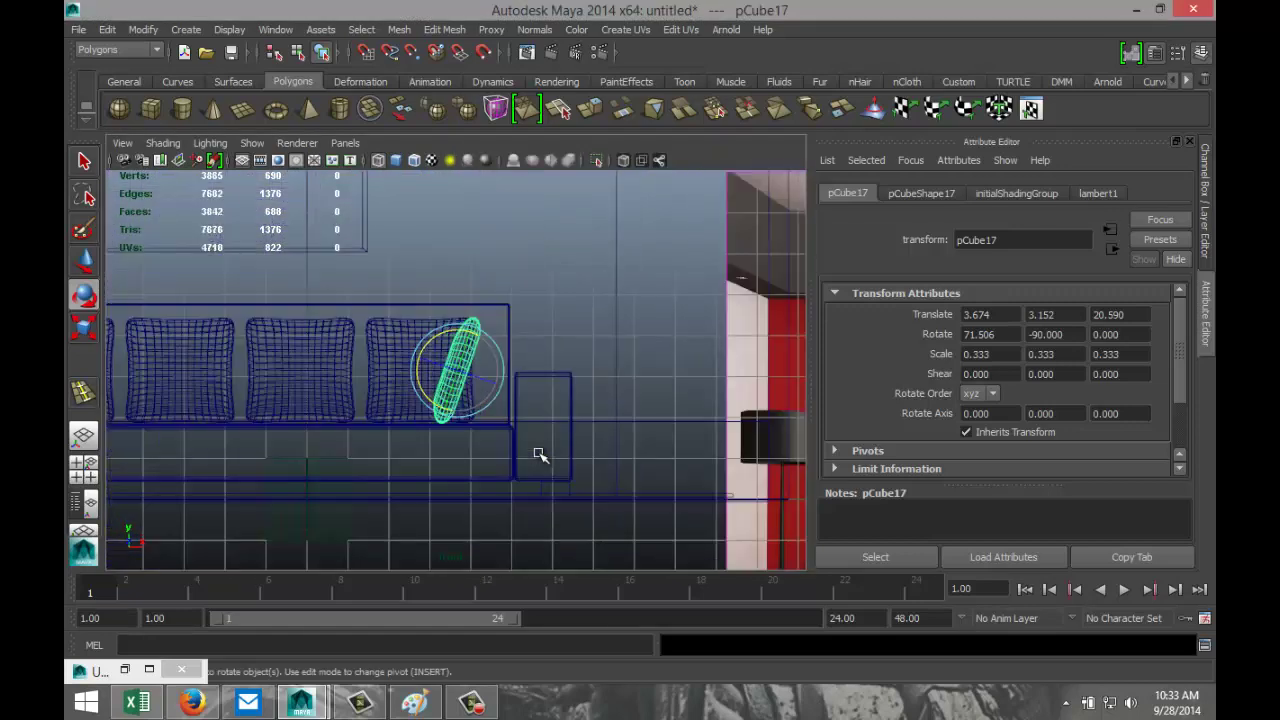
pyautogui.press('w')
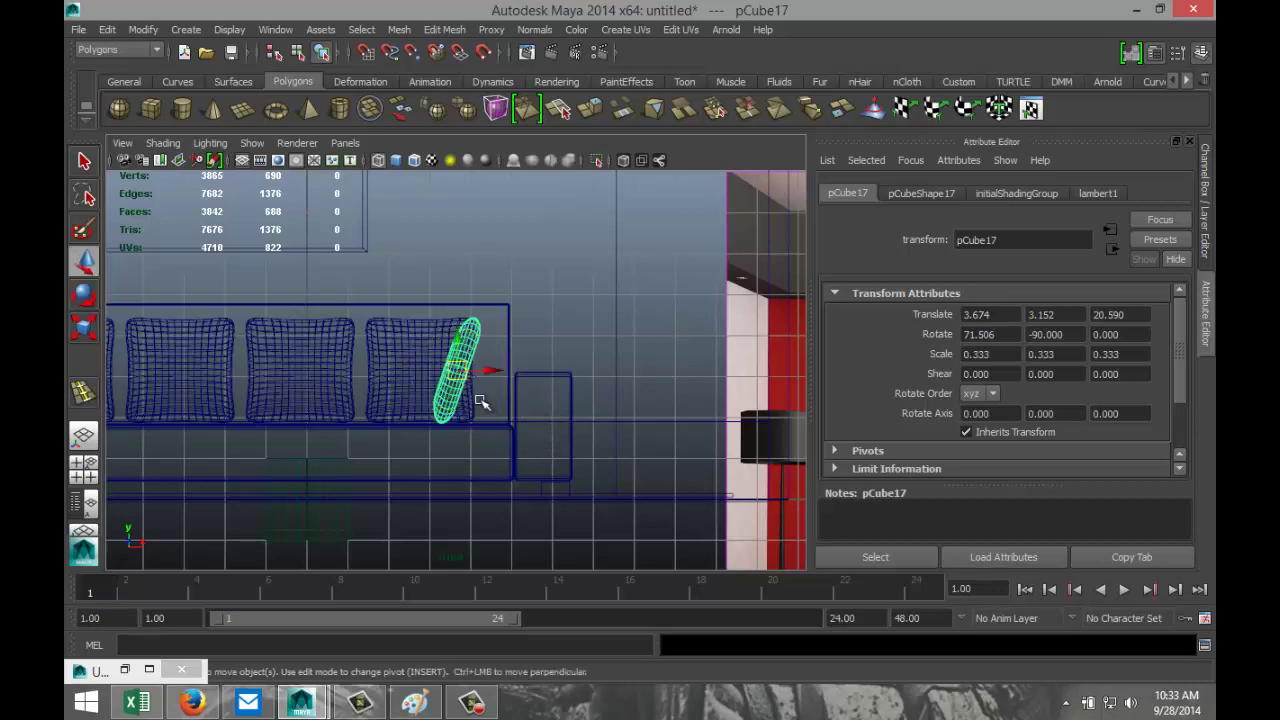
pyautogui.moveTo(495, 371); pyautogui.dragTo(545, 370)
# Duplicate the tilted side cushion and move the copy to the sofa's left end, at about X -5.609
pyautogui.scroll(-5, 493, 436)
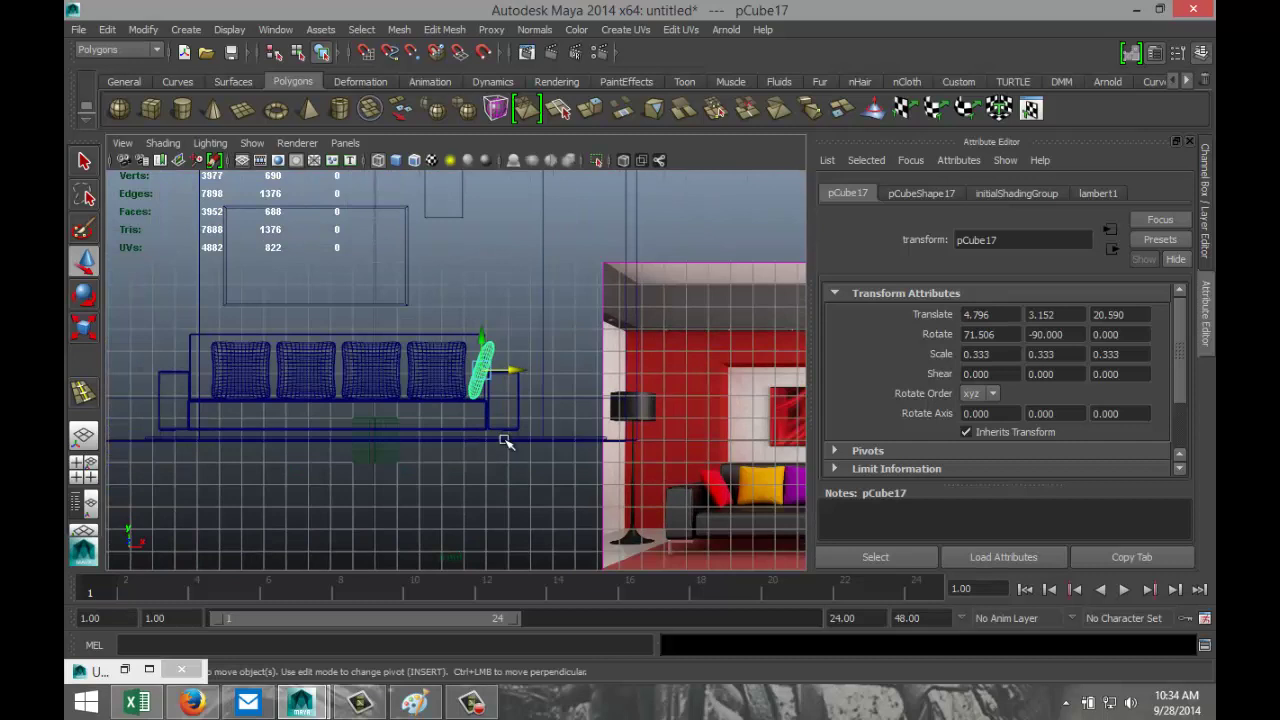
pyautogui.hotkey('ctrl', 'd')
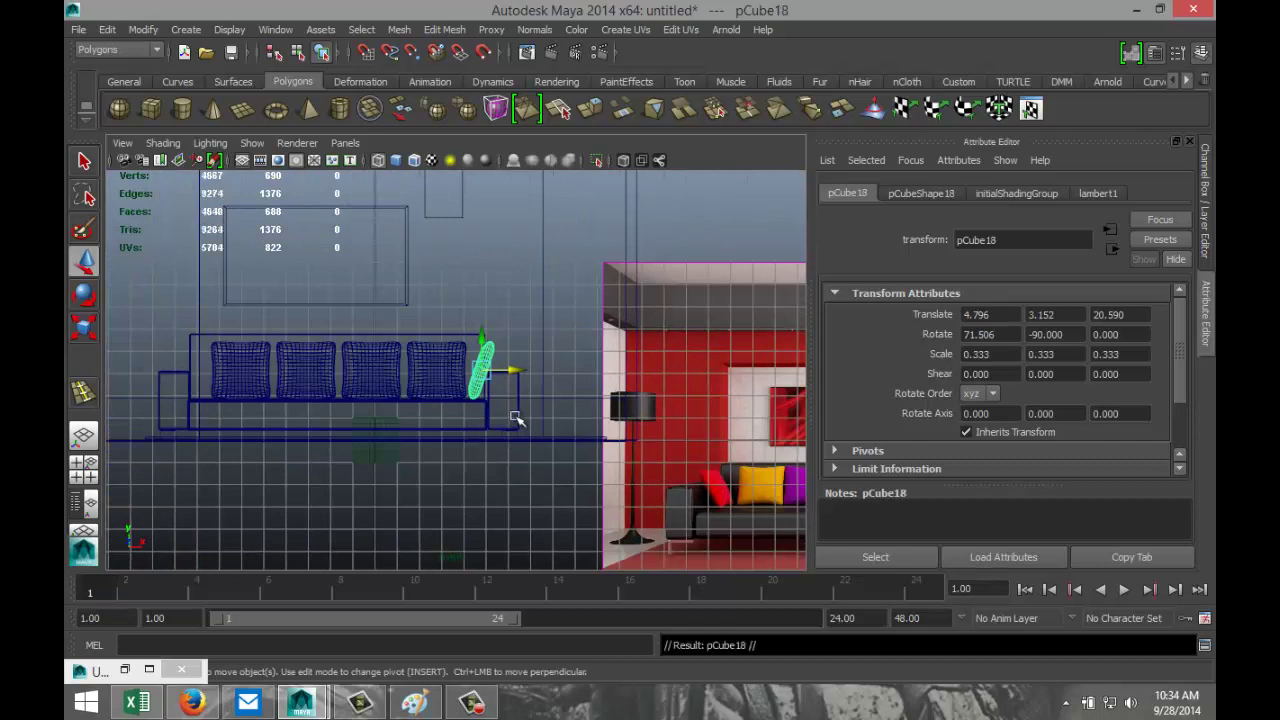
pyautogui.moveTo(518, 372); pyautogui.dragTo(285, 382)
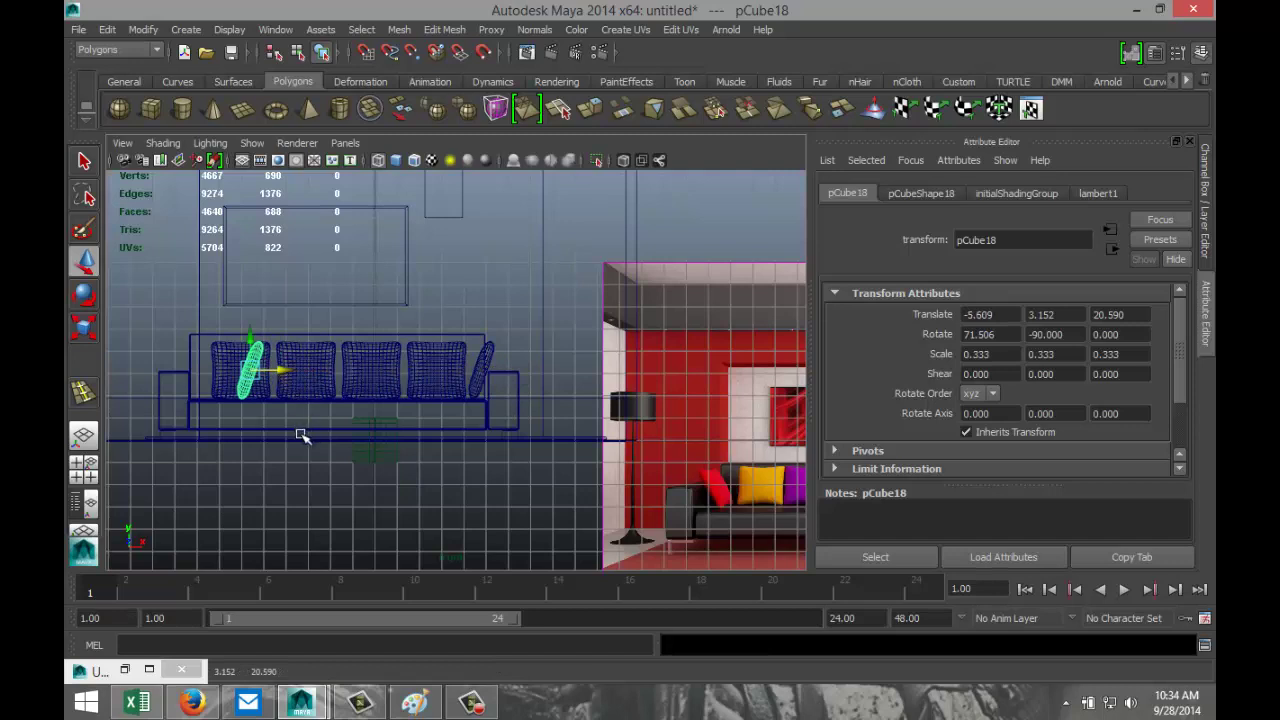
# Reverse the copied side cushion by setting its rotation to 90 degrees around X and 90 degrees around Y
pyautogui.press('e')
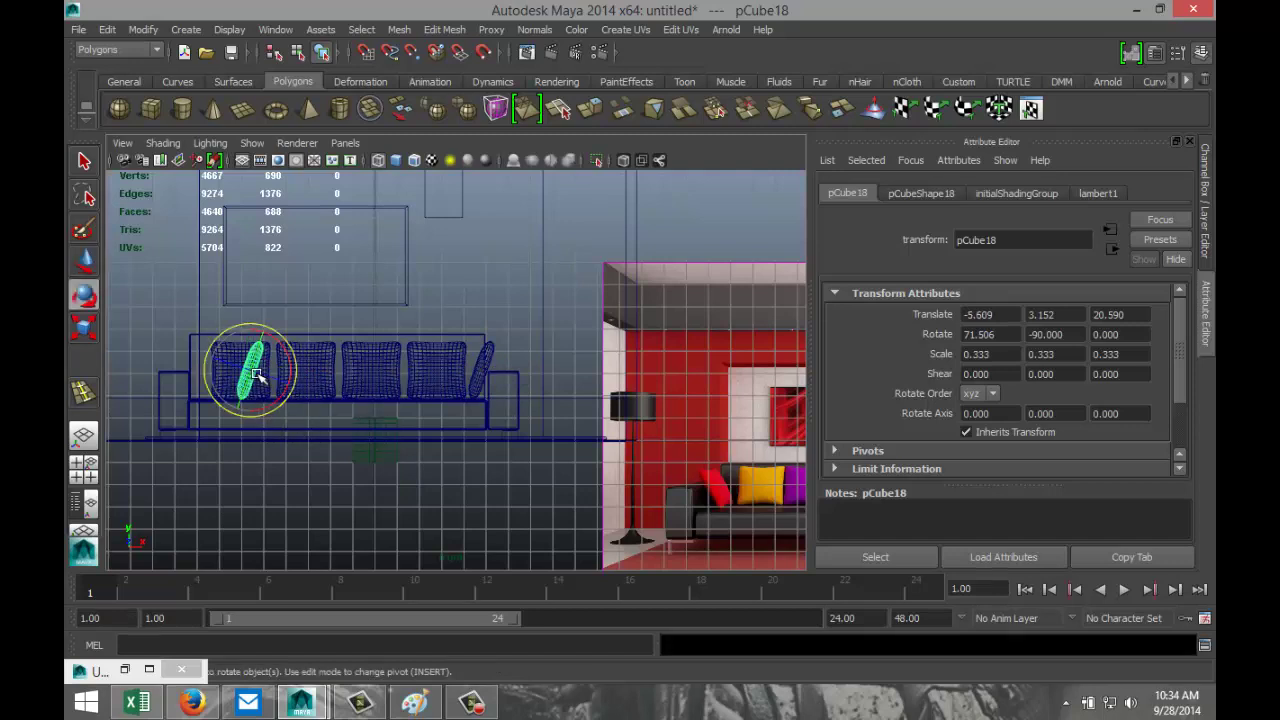
pyautogui.moveTo(281, 363); pyautogui.dragTo(331, 372)
pyautogui.doubleClick(982, 335)
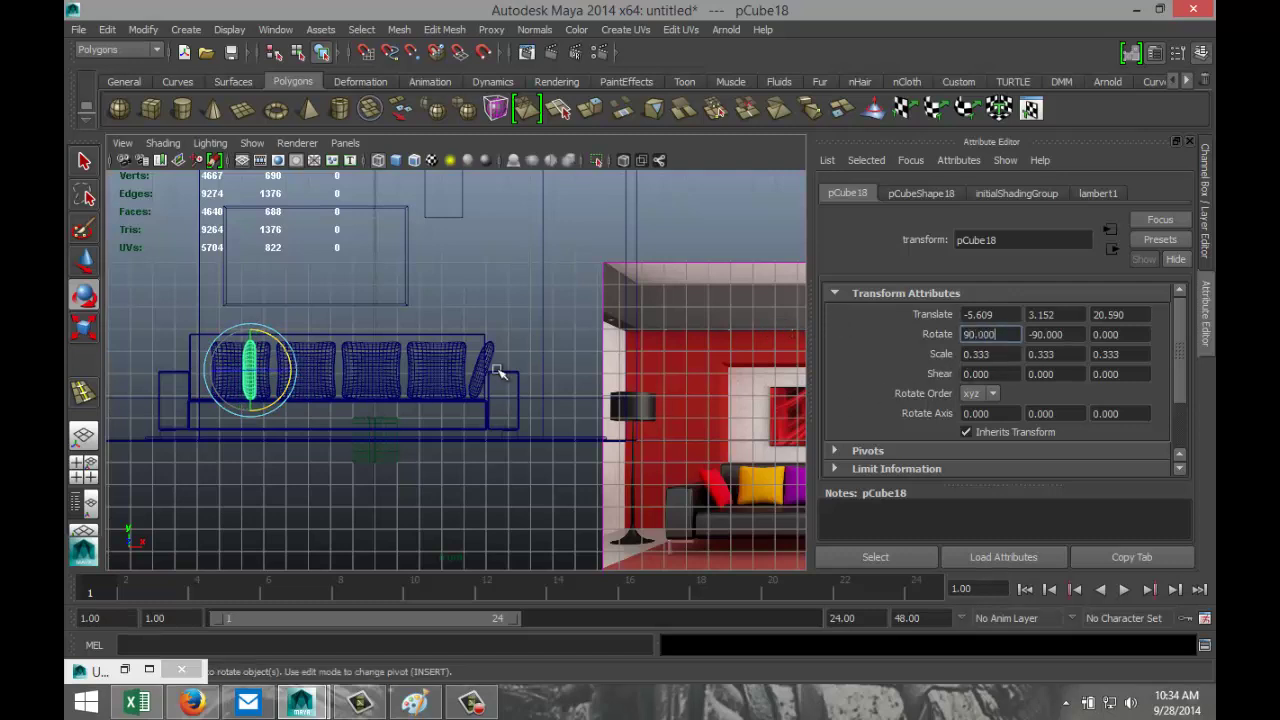
pyautogui.moveTo(230, 374); pyautogui.dragTo(285, 370)
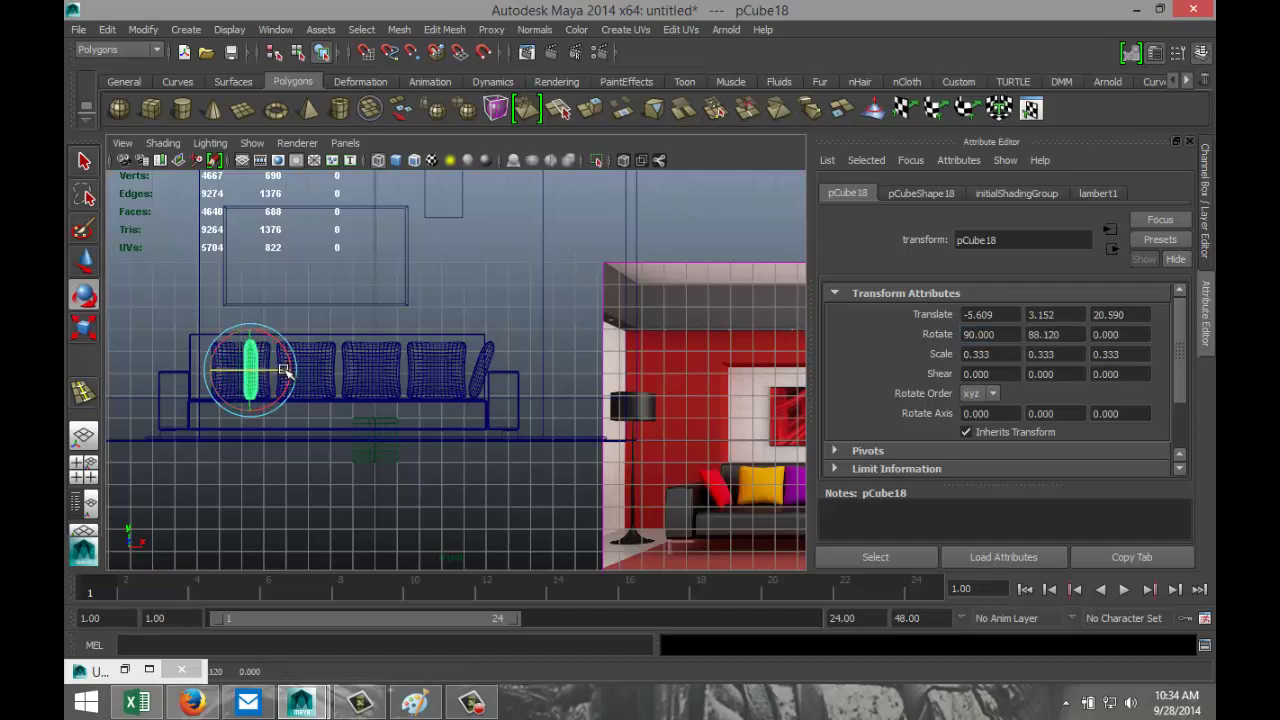
pyautogui.click(1080, 334)
pyautogui.press('Return')
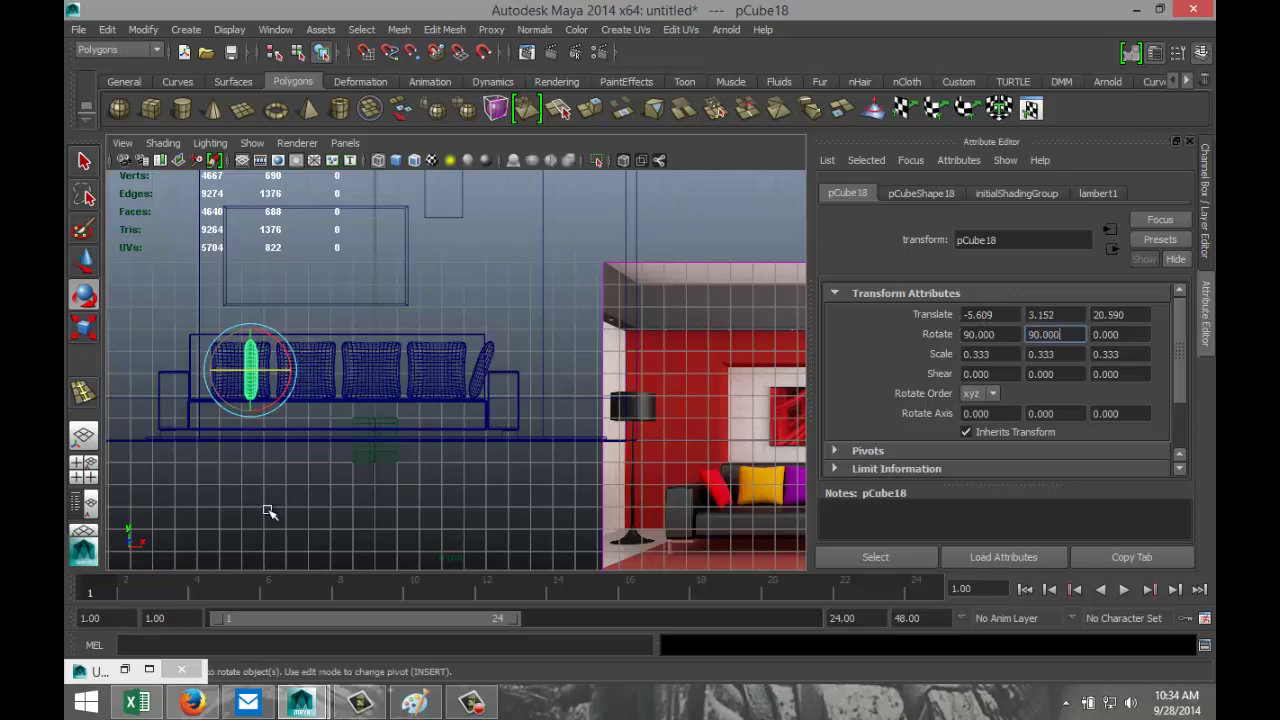
# Lean the copied cushion against the left armrest at about X -8.039, with an X rotation of about 74.55 degrees
pyautogui.click(366, 317)
pyautogui.click(257, 366)
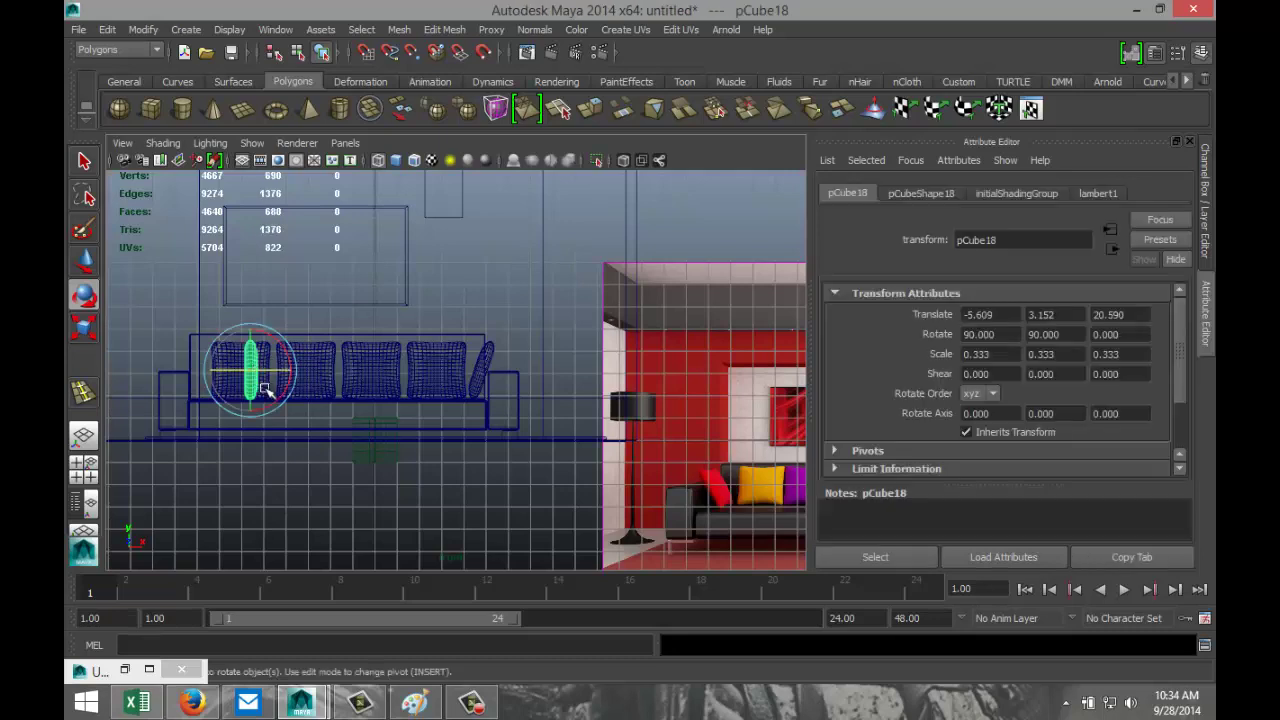
pyautogui.press('w')
pyautogui.moveTo(283, 372); pyautogui.dragTo(245, 378)
pyautogui.press('e')
pyautogui.moveTo(172, 341); pyautogui.dragTo(167, 351)
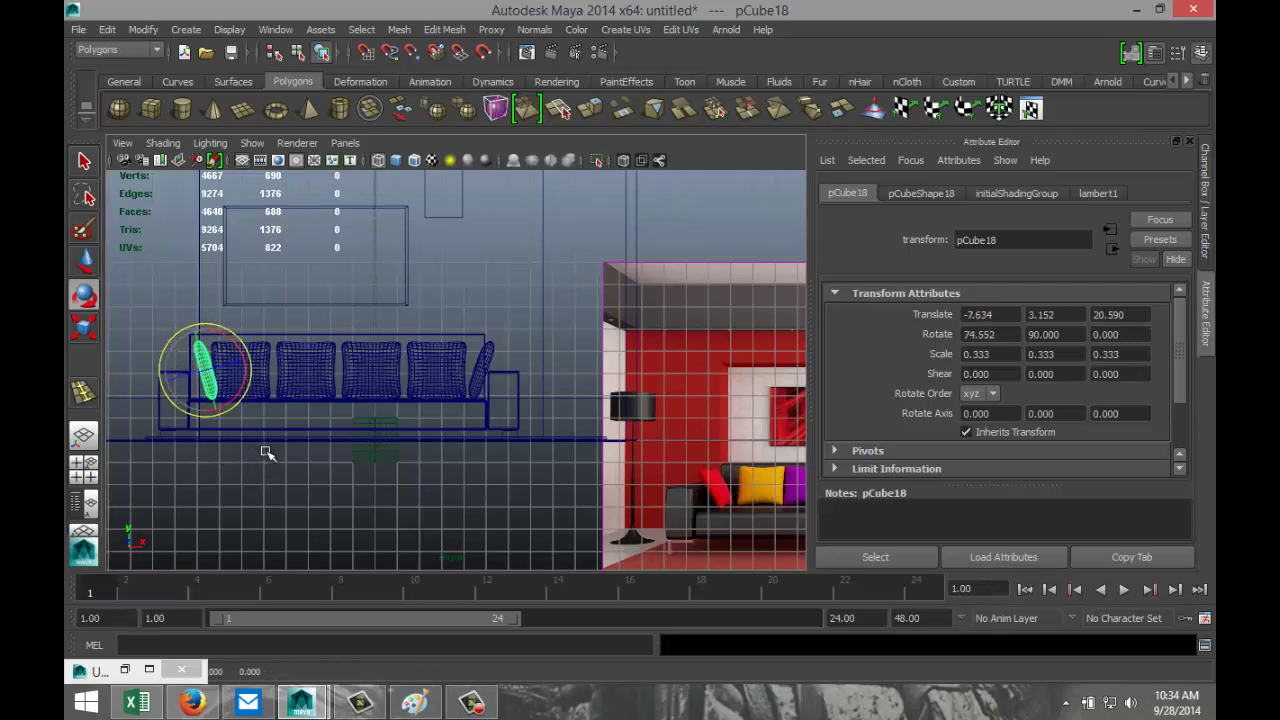
pyautogui.press('w')
pyautogui.moveTo(243, 372); pyautogui.dragTo(232, 372)
pyautogui.click(84, 464)
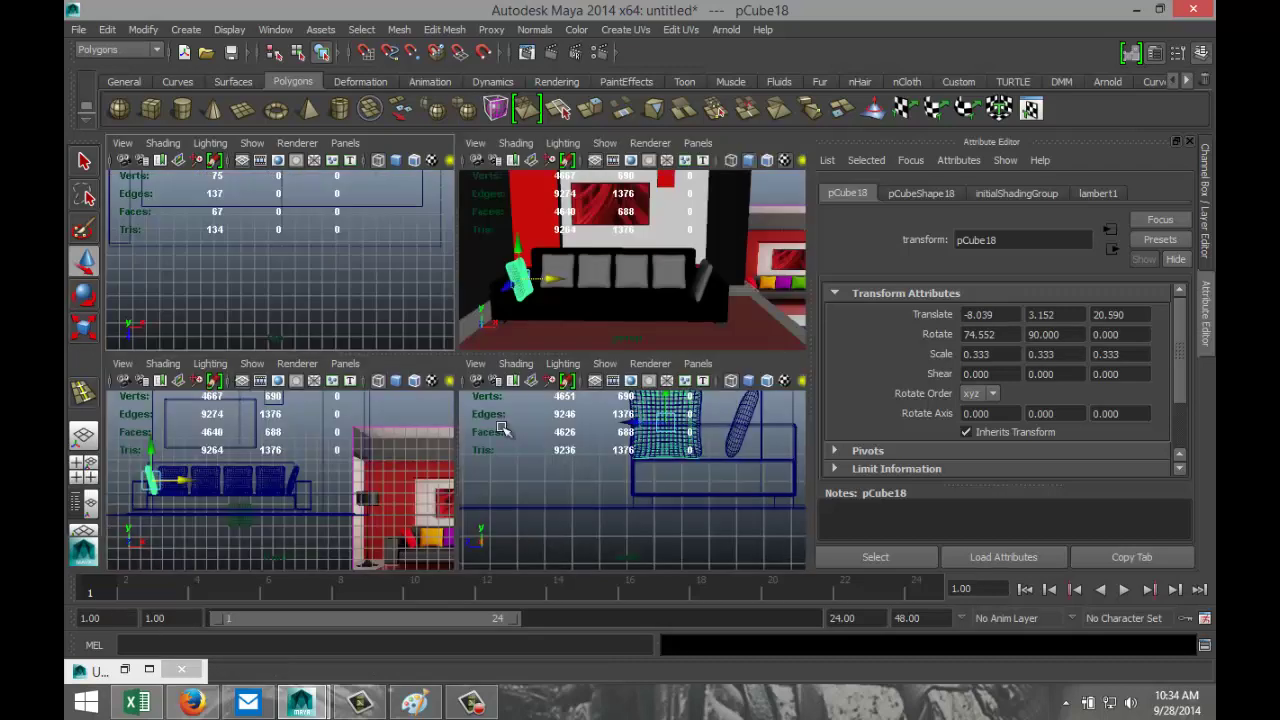
# Select the two tilted side cushions at the sofa's ends and assign them a new pure red Lambert material
pyautogui.press('space')
pyautogui.scroll(-3, 621, 370)
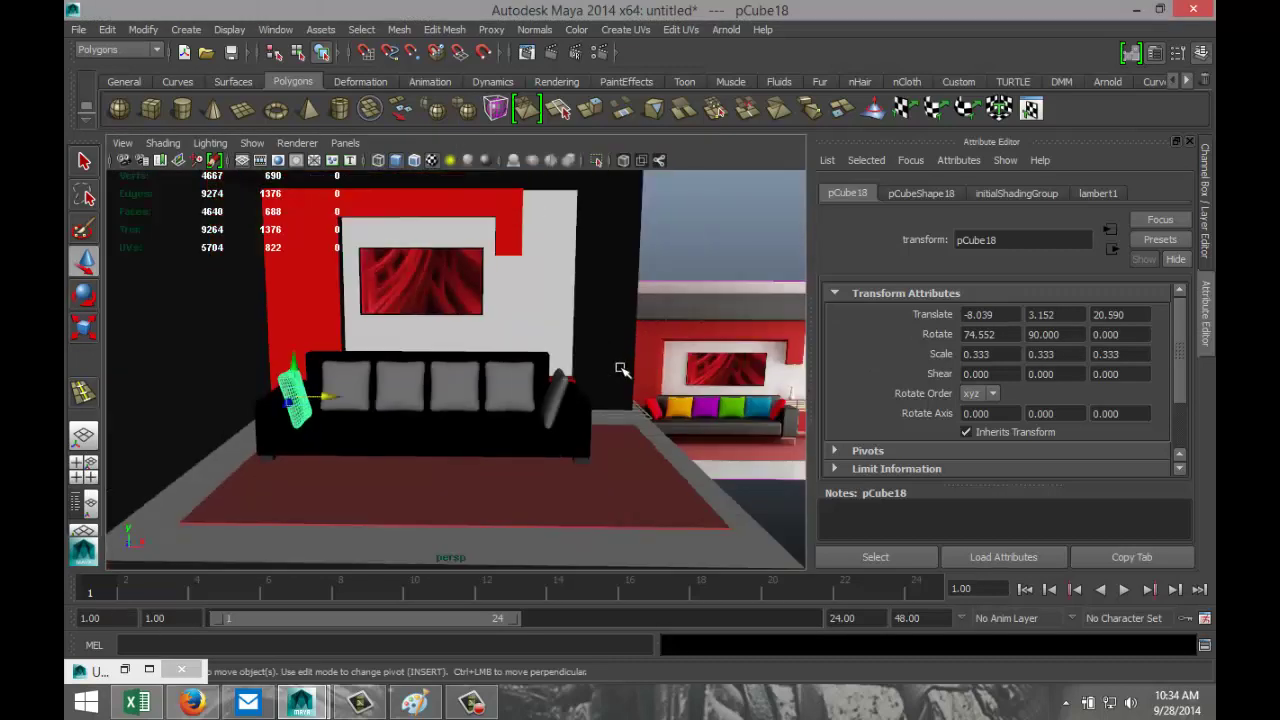
pyautogui.keyDown('alt'); pyautogui.moveTo(628, 452); pyautogui.dragTo(600, 508); pyautogui.keyUp('alt')
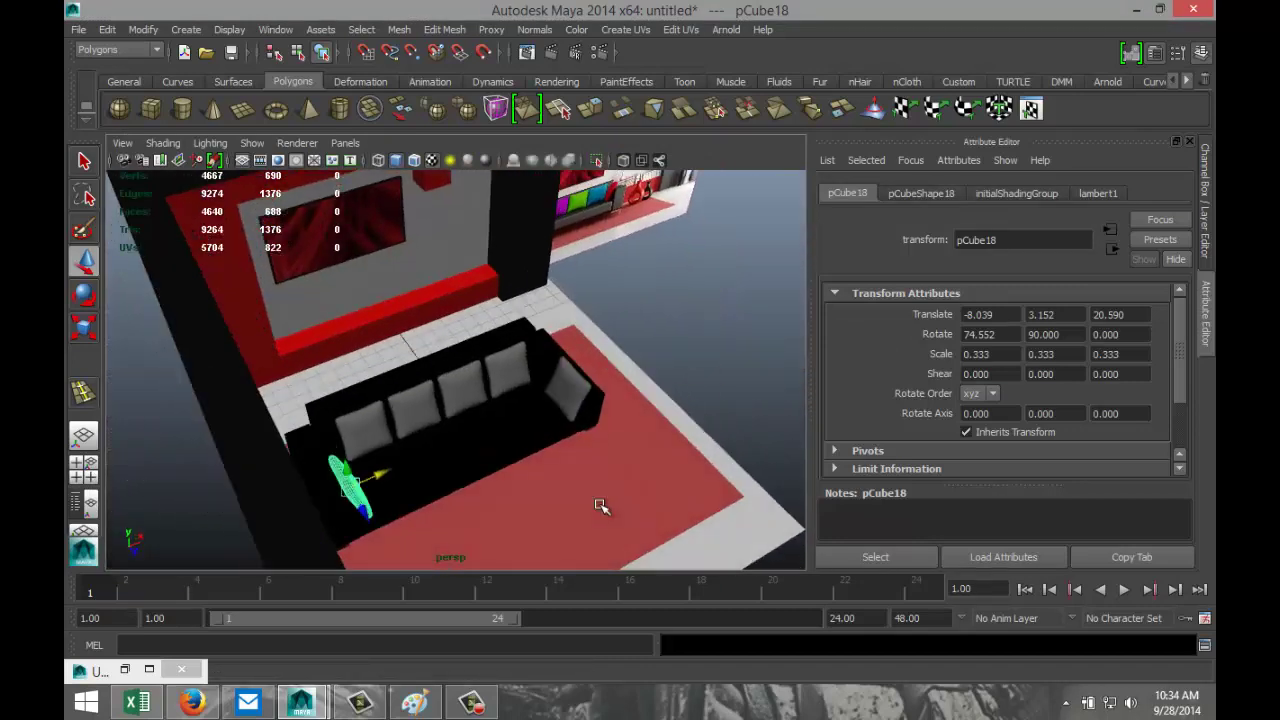
pyautogui.click(570, 395)
pyautogui.moveTo(581, 400); pyautogui.dragTo(578, 397)
pyautogui.keyDown('alt'); pyautogui.moveTo(651, 463); pyautogui.dragTo(600, 453); pyautogui.keyUp('alt')
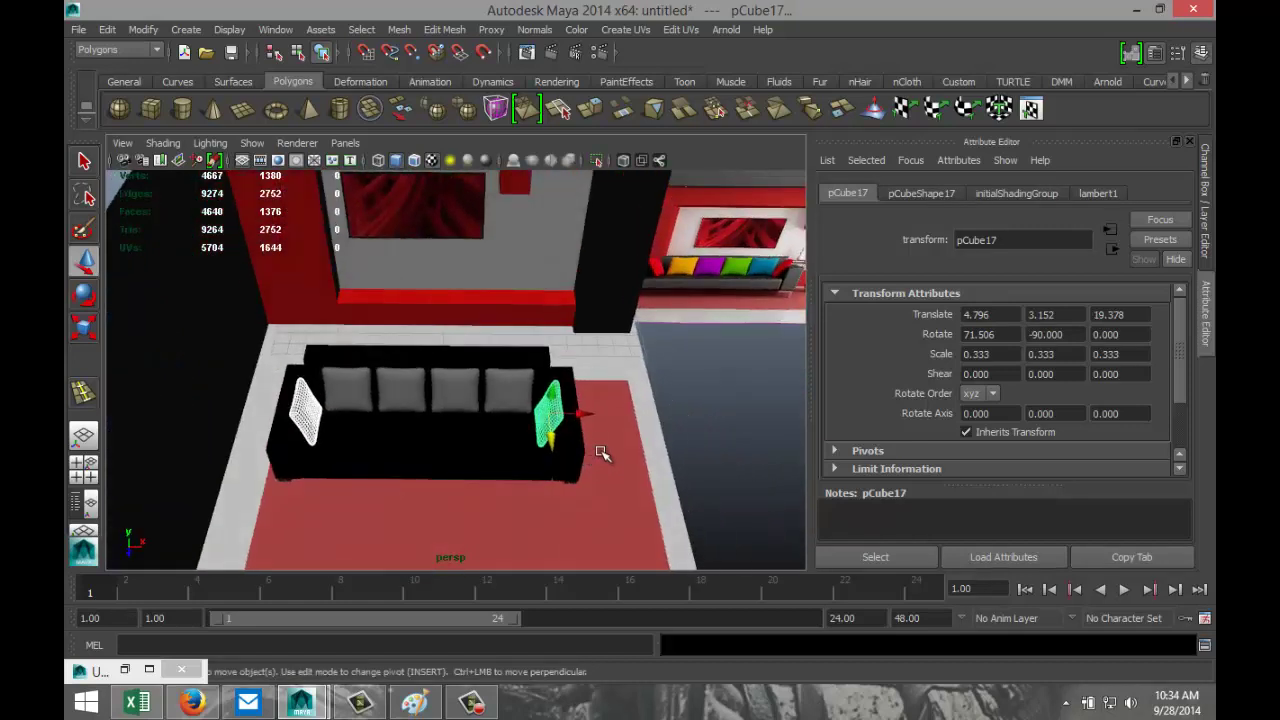
pyautogui.rightClick(545, 422)
pyautogui.click(575, 641)
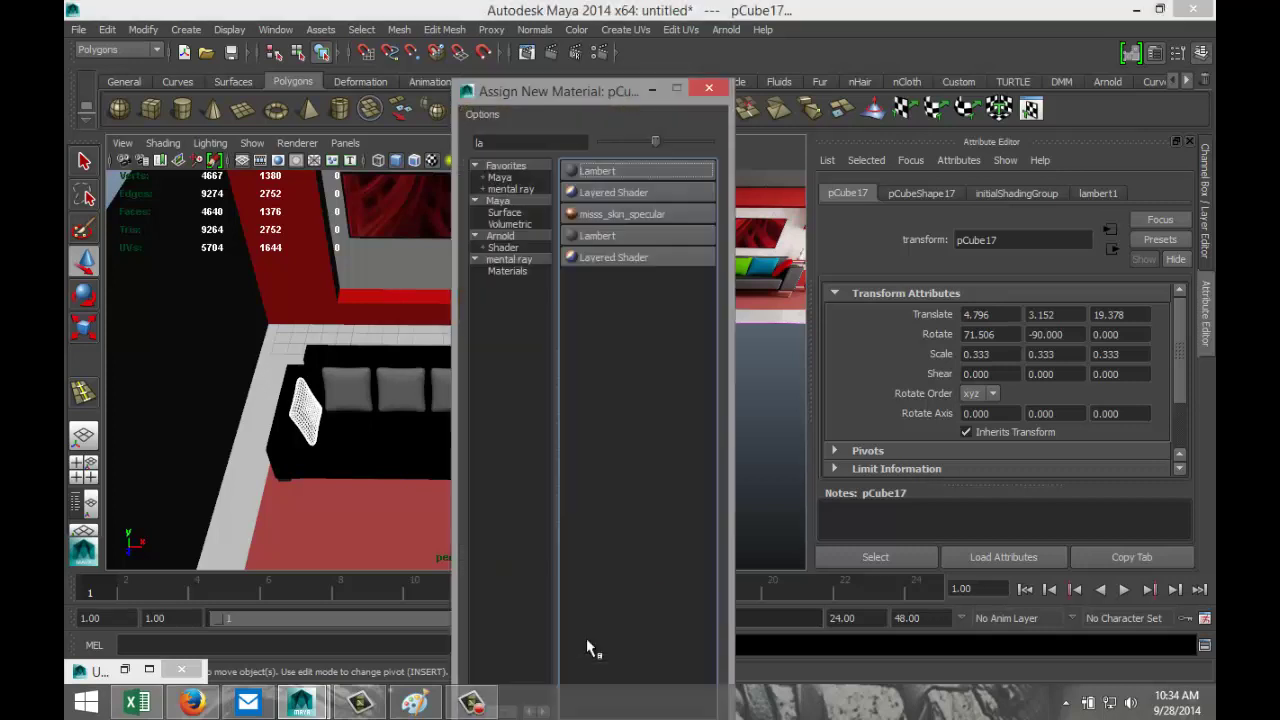
pyautogui.click(603, 177)
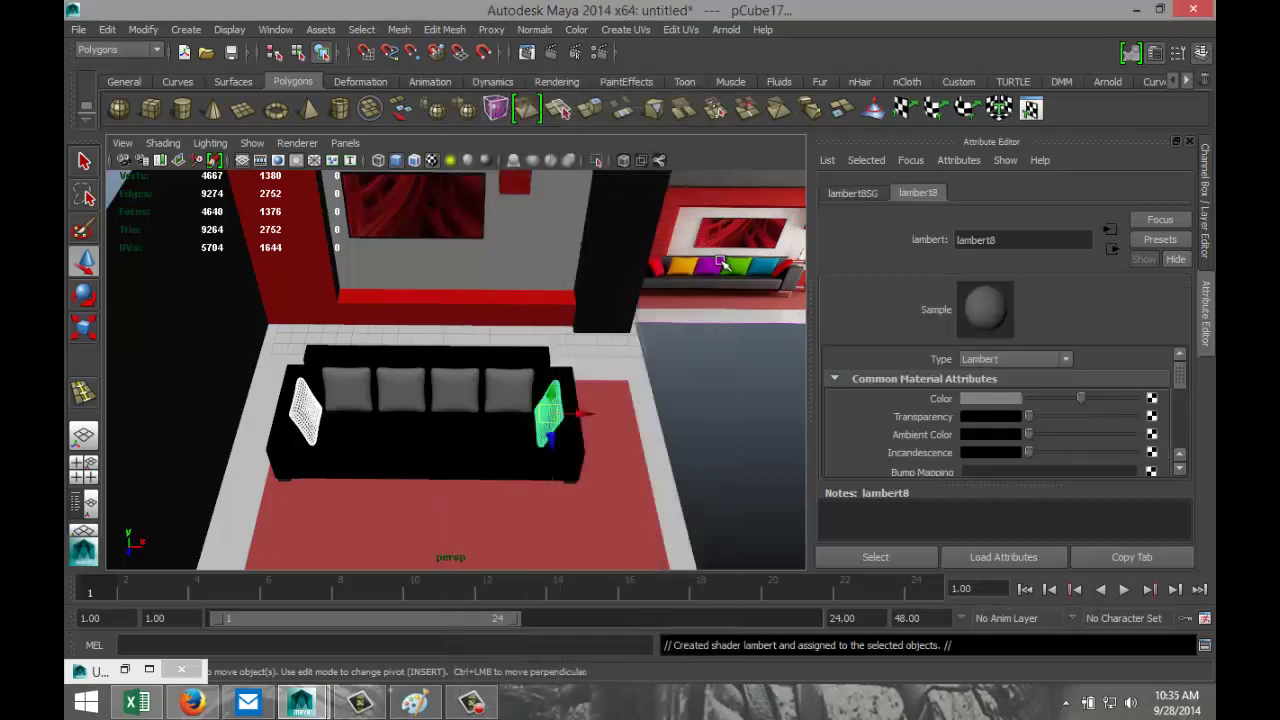
pyautogui.click(1005, 404)
pyautogui.click(932, 355)
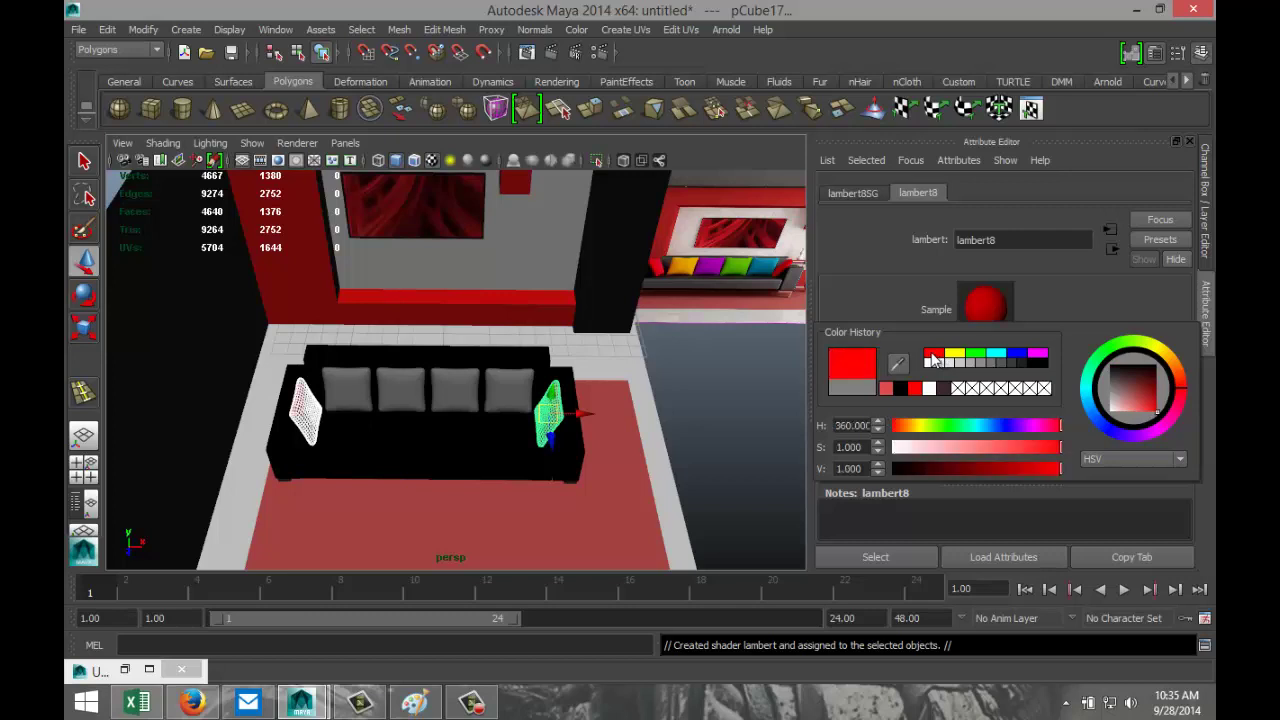
# Assign a new Lambert material to the third back cushion from the left, coloured green with its brightness value lowered to 0.860
pyautogui.click(463, 388)
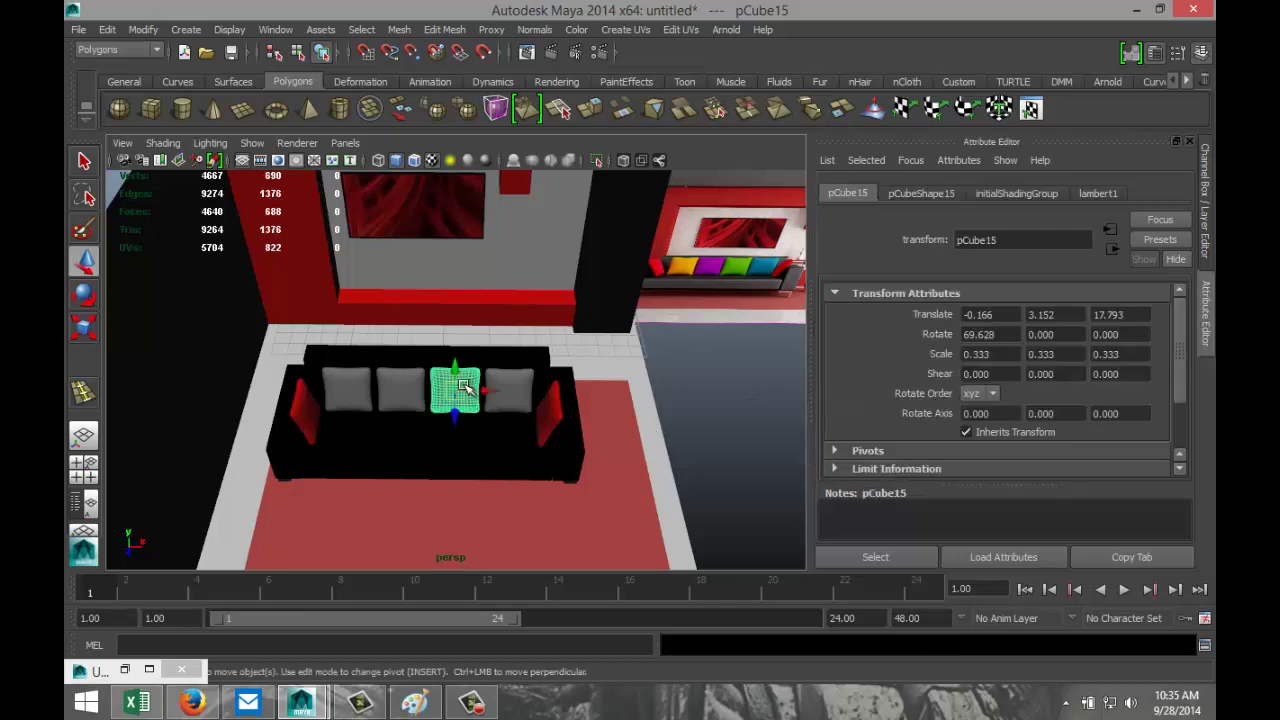
pyautogui.moveTo(463, 388); pyautogui.dragTo(494, 640, button='right')
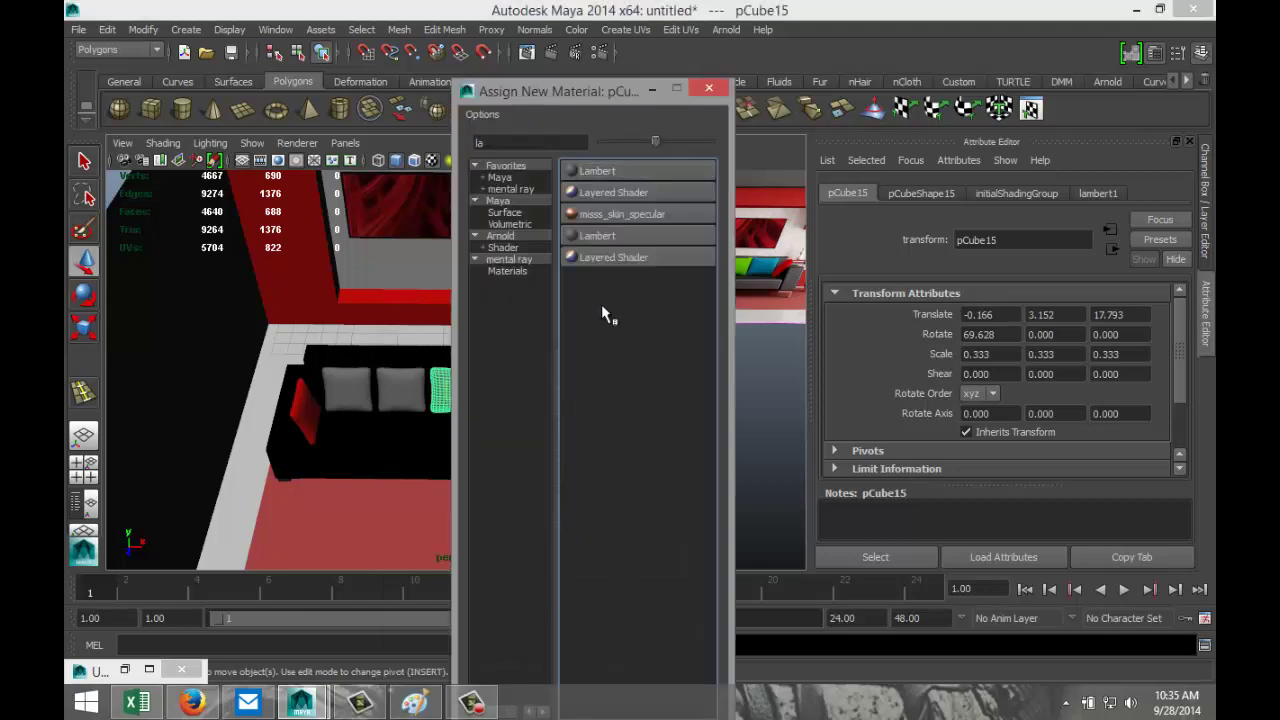
pyautogui.click(636, 168)
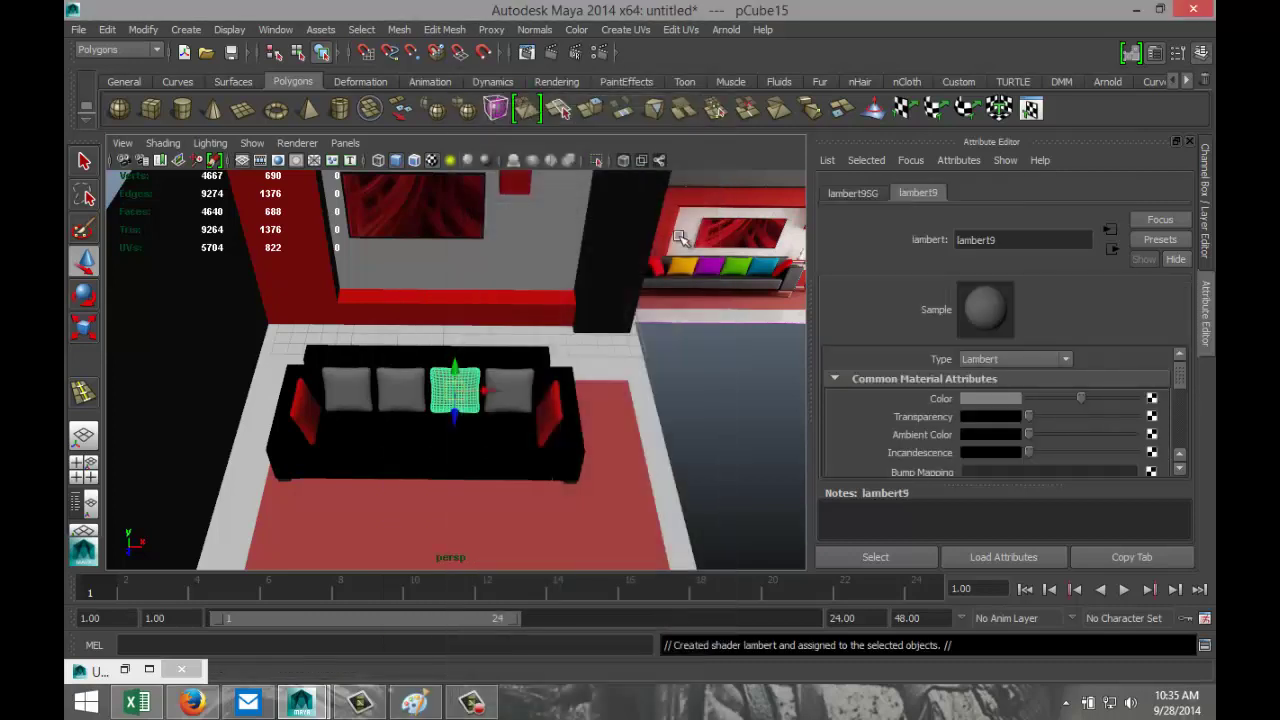
pyautogui.click(1006, 398)
pyautogui.click(984, 357)
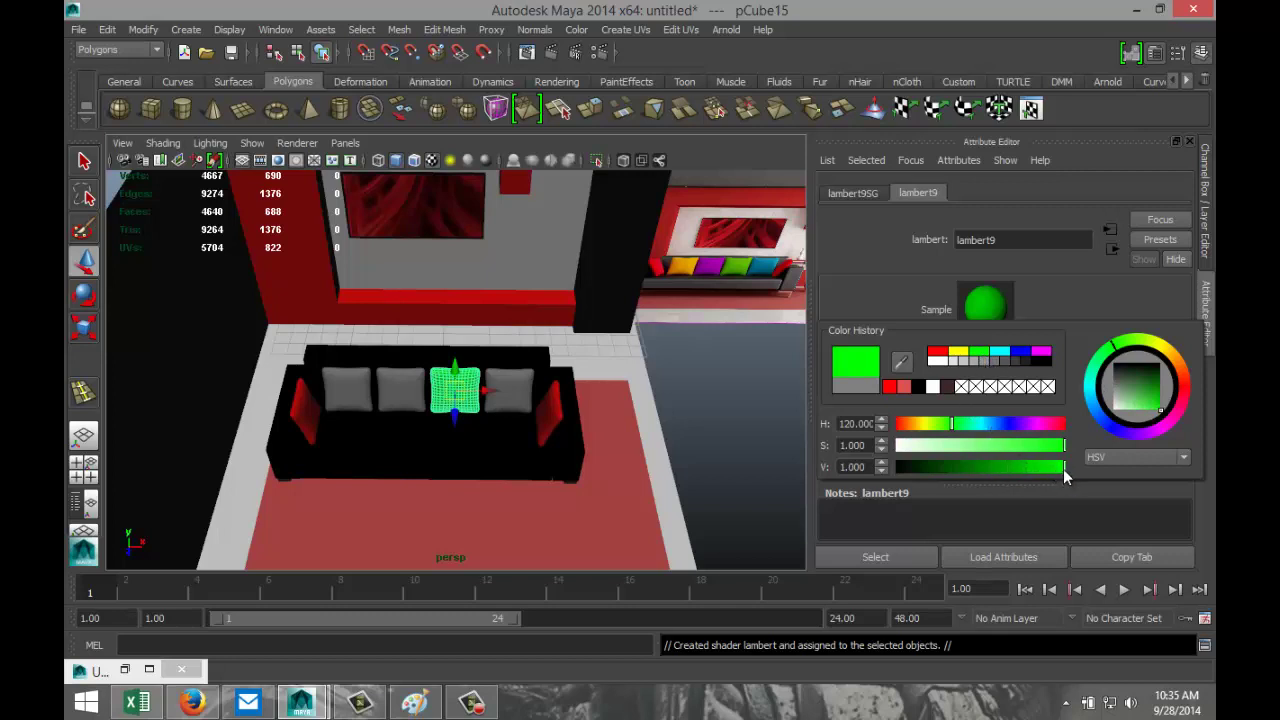
pyautogui.moveTo(1063, 471); pyautogui.dragTo(1035, 472)
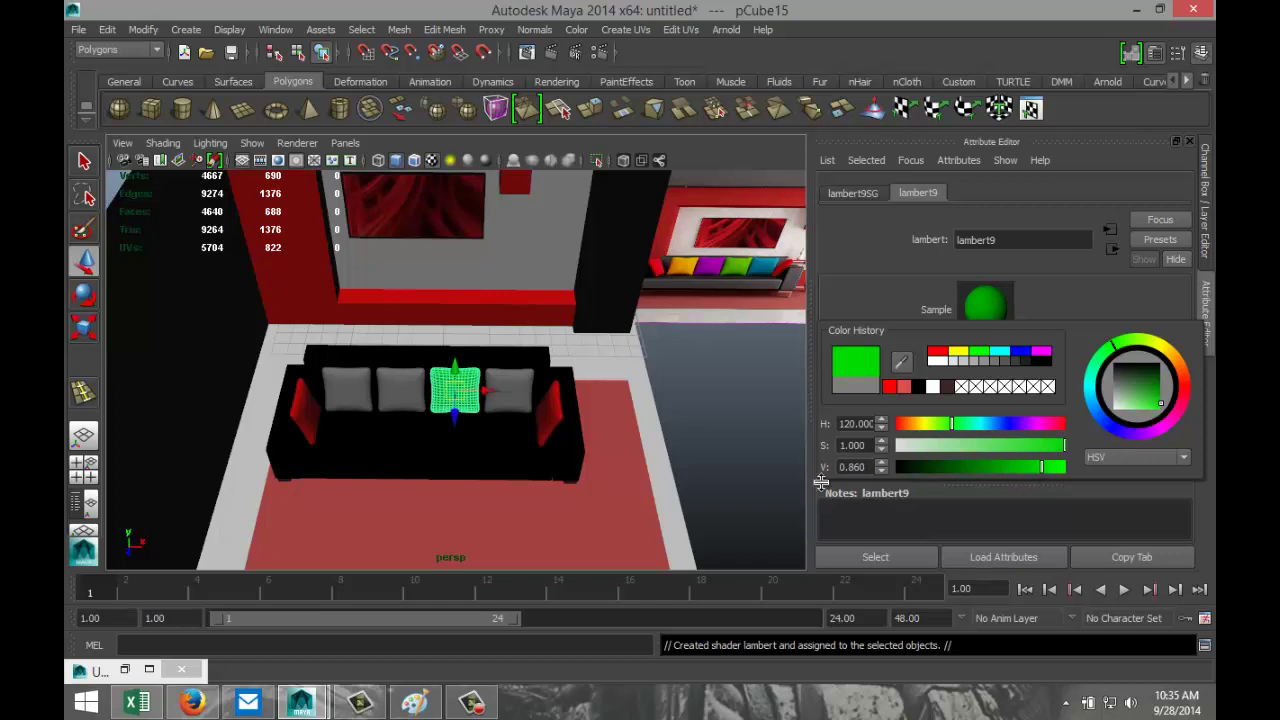
# Give the rightmost back cushion a new Lambert material in cyan, with saturation 0.803 and value 0.876
pyautogui.click(521, 381)
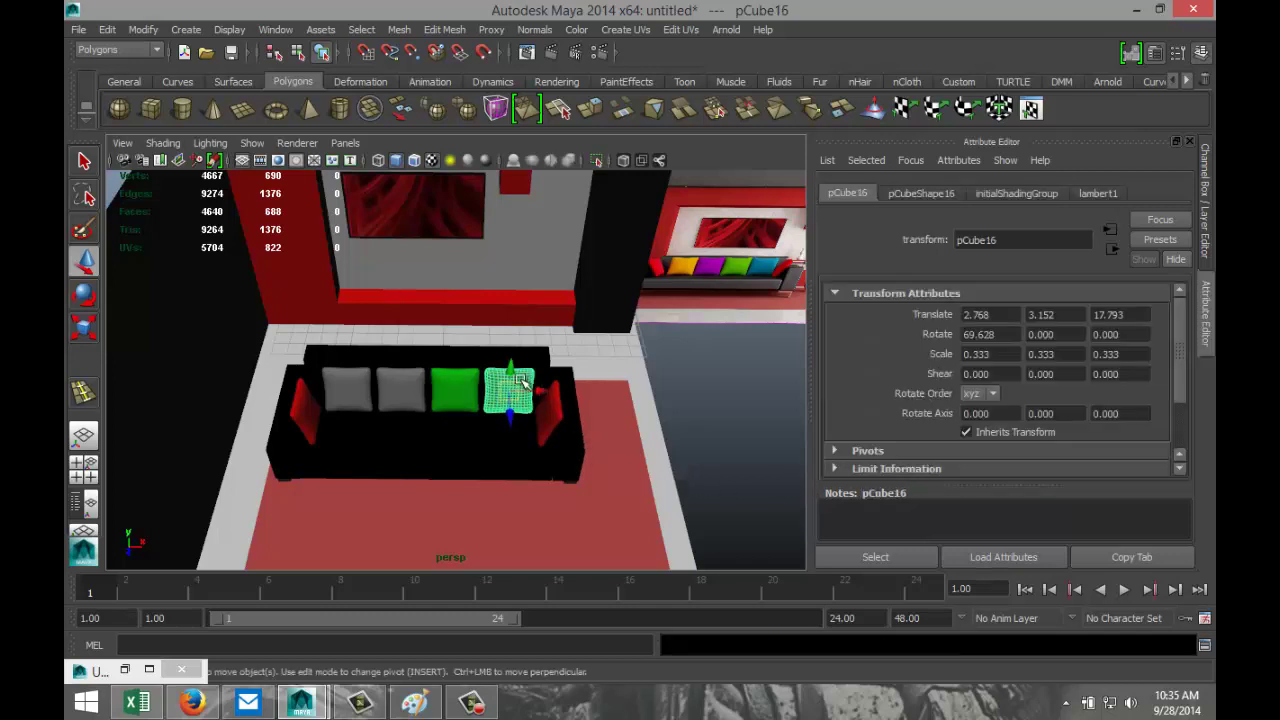
pyautogui.moveTo(521, 400); pyautogui.dragTo(520, 636, button='right')
pyautogui.click(622, 170)
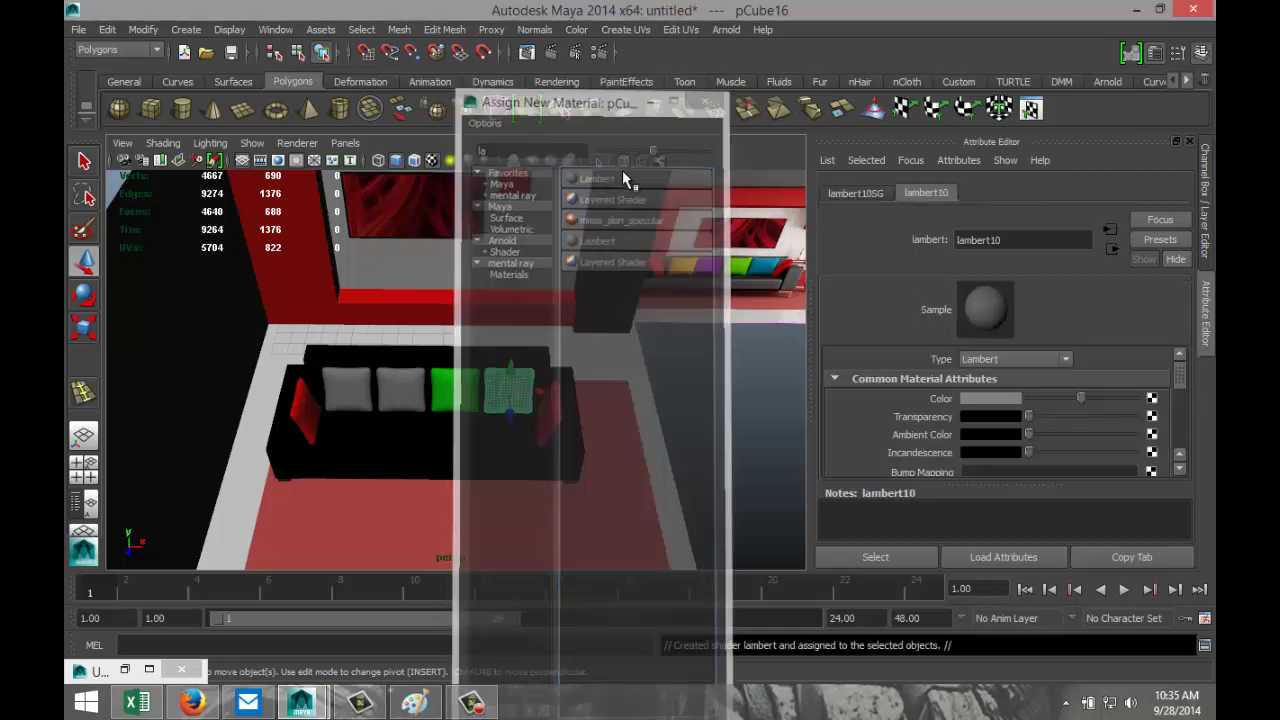
pyautogui.click(1006, 401)
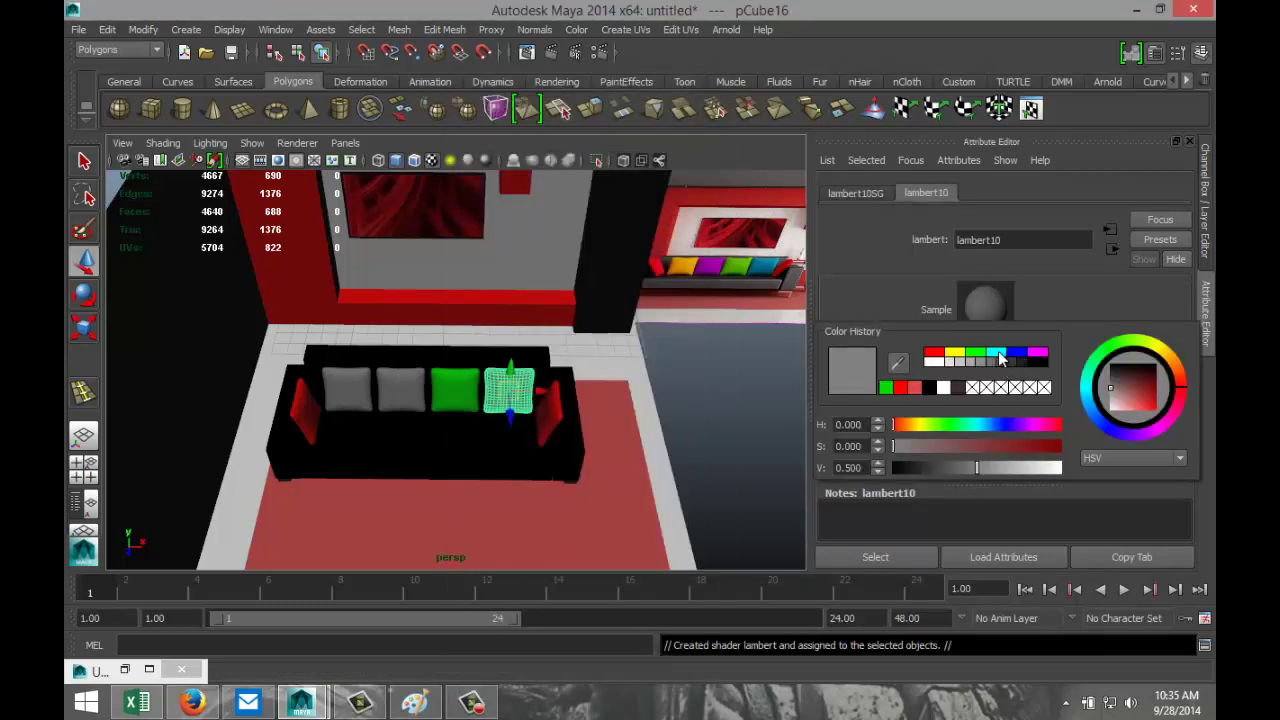
pyautogui.click(999, 356)
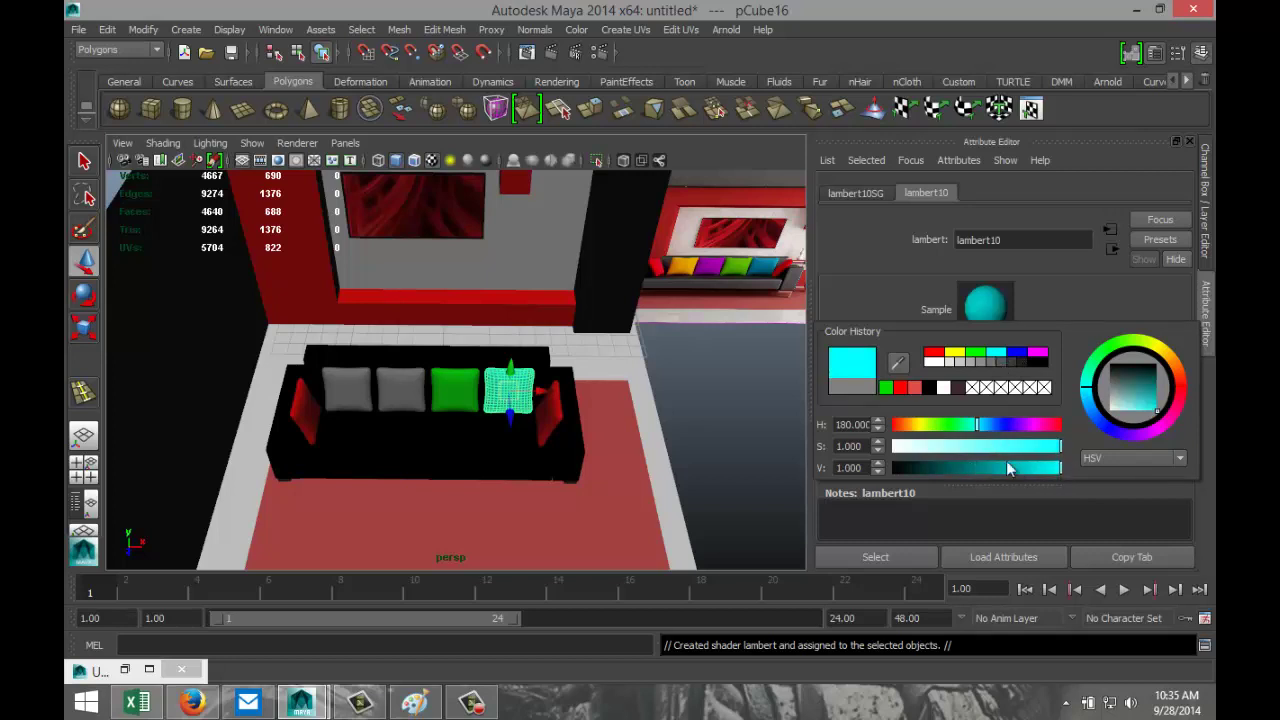
pyautogui.moveTo(1059, 446); pyautogui.dragTo(1036, 474)
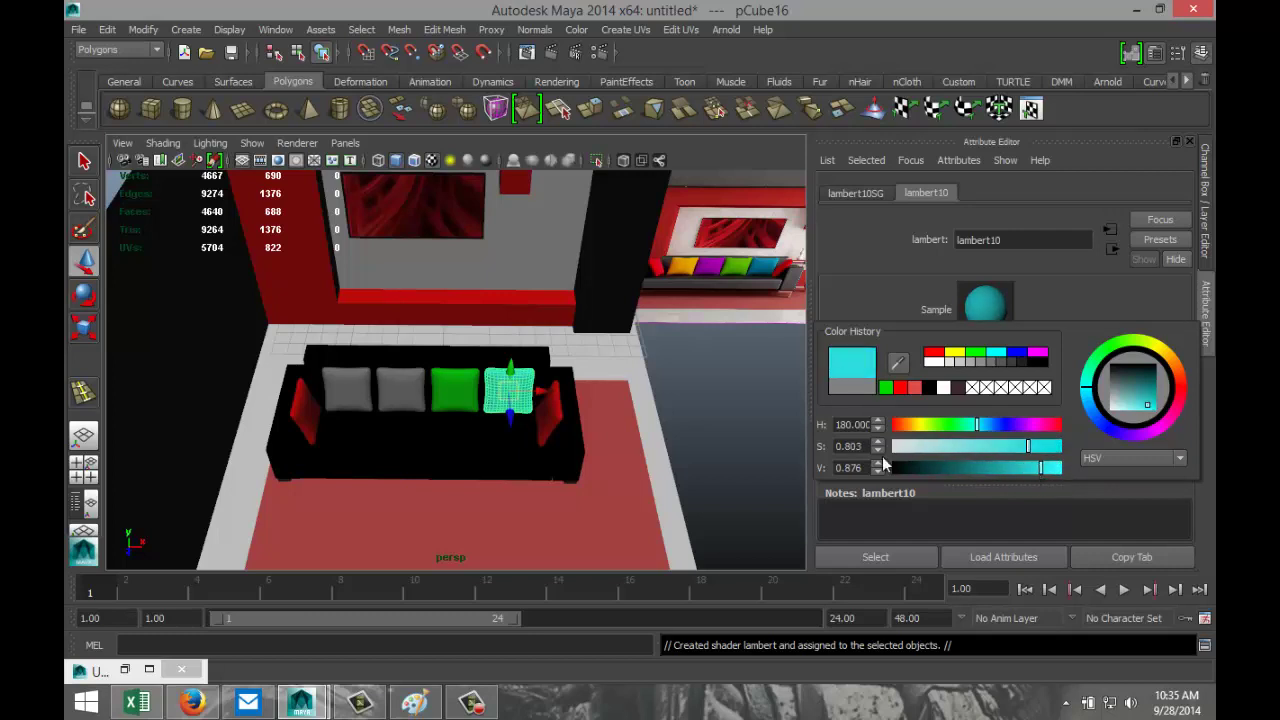
# Give the second back cushion from the left a new magenta Lambert material, darkened to a value of 0.753
pyautogui.click(410, 388)
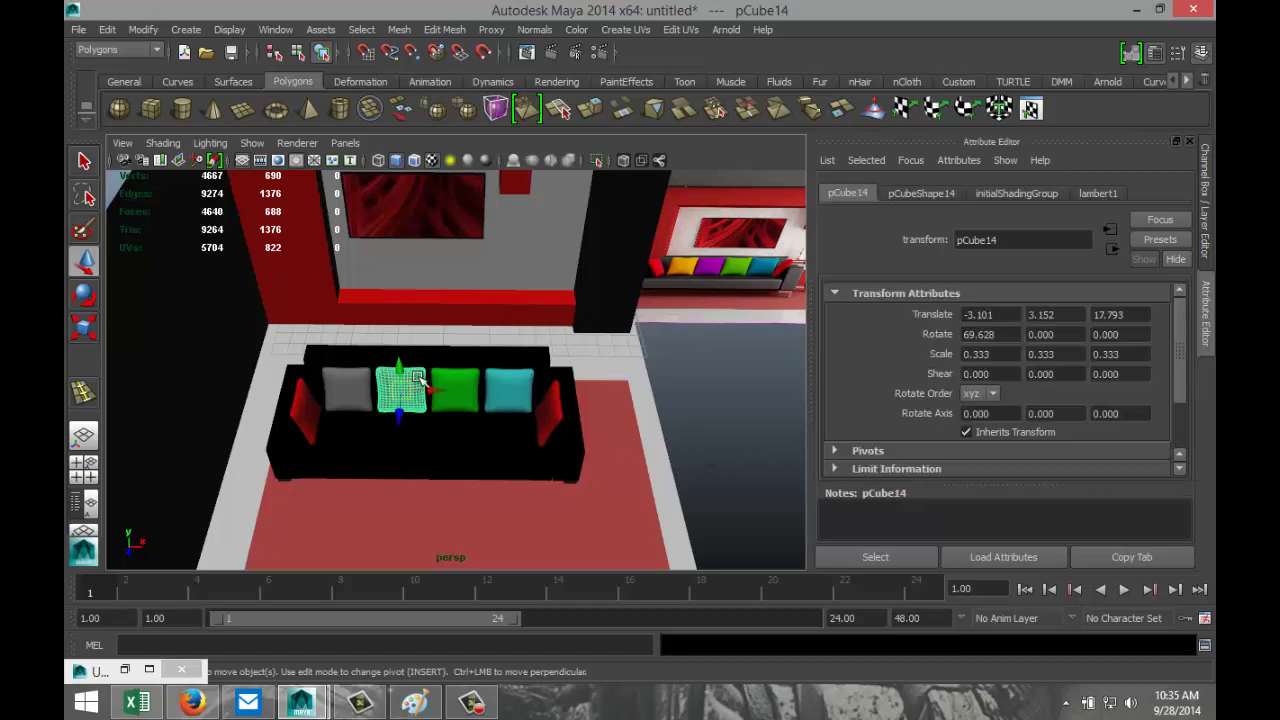
pyautogui.rightClick(418, 377)
pyautogui.click(400, 626)
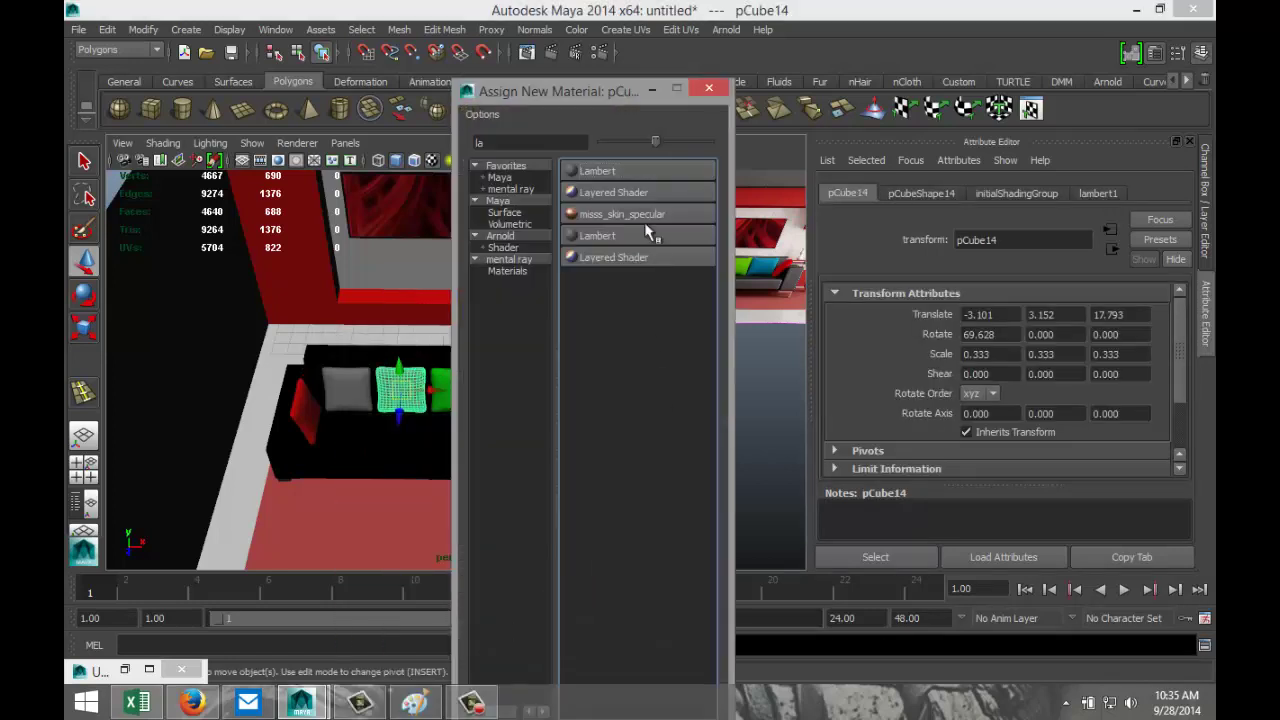
pyautogui.click(626, 173)
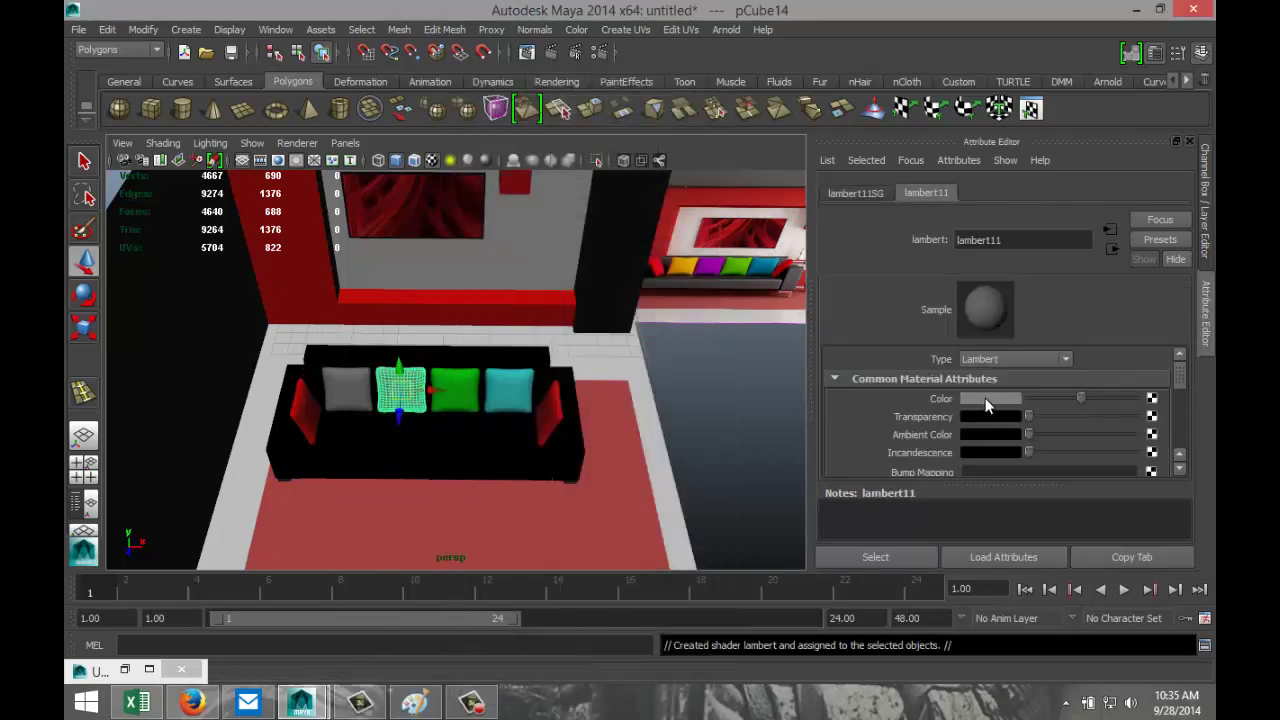
pyautogui.click(986, 400)
pyautogui.click(1019, 351)
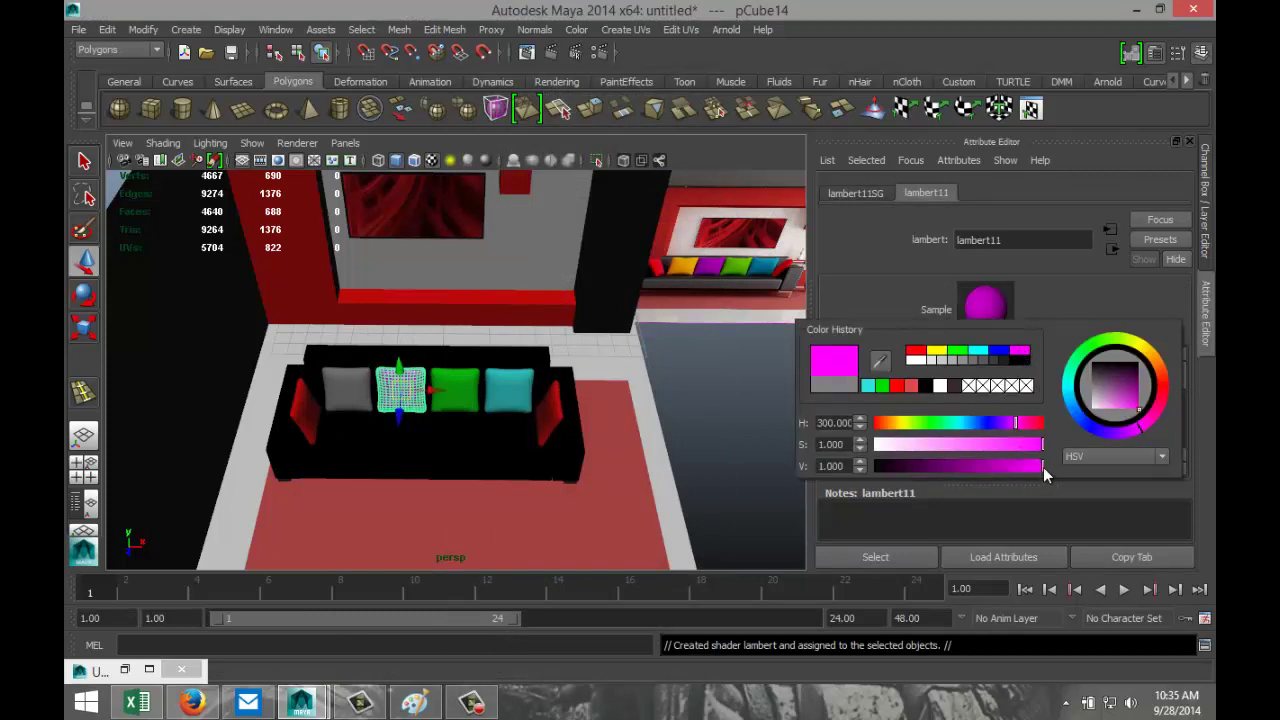
pyautogui.moveTo(1037, 474); pyautogui.dragTo(1004, 480)
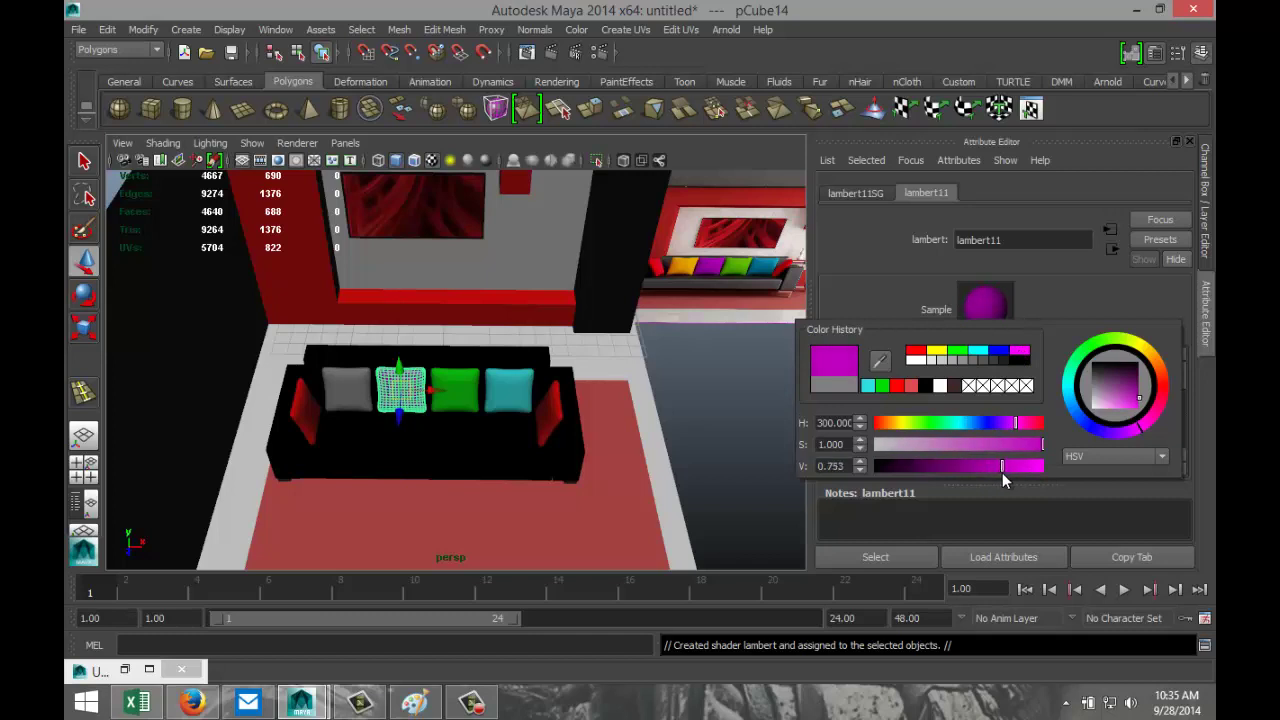
# Assign the leftmost back cushion a new orange Lambert material with hue 22.782, saturation 0.863 and value 0.860
pyautogui.click(349, 388)
pyautogui.moveTo(361, 344); pyautogui.dragTo(400, 641, button='right')
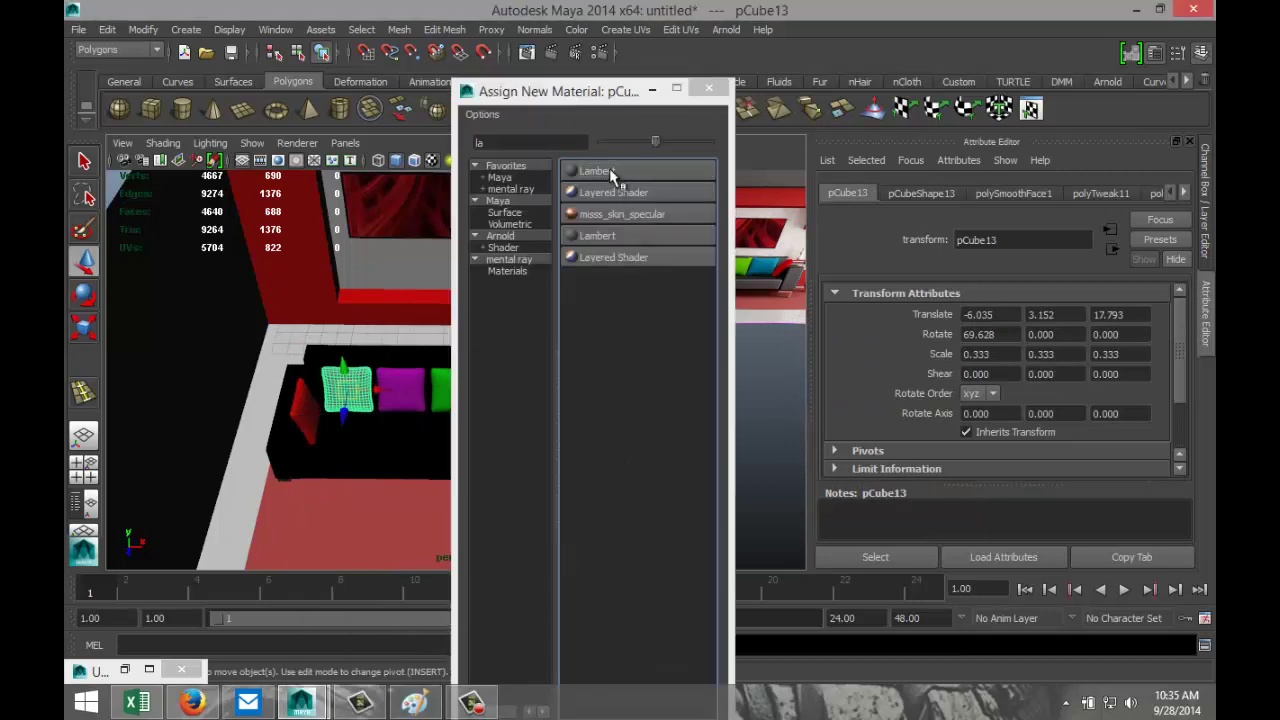
pyautogui.click(622, 172)
pyautogui.click(989, 398)
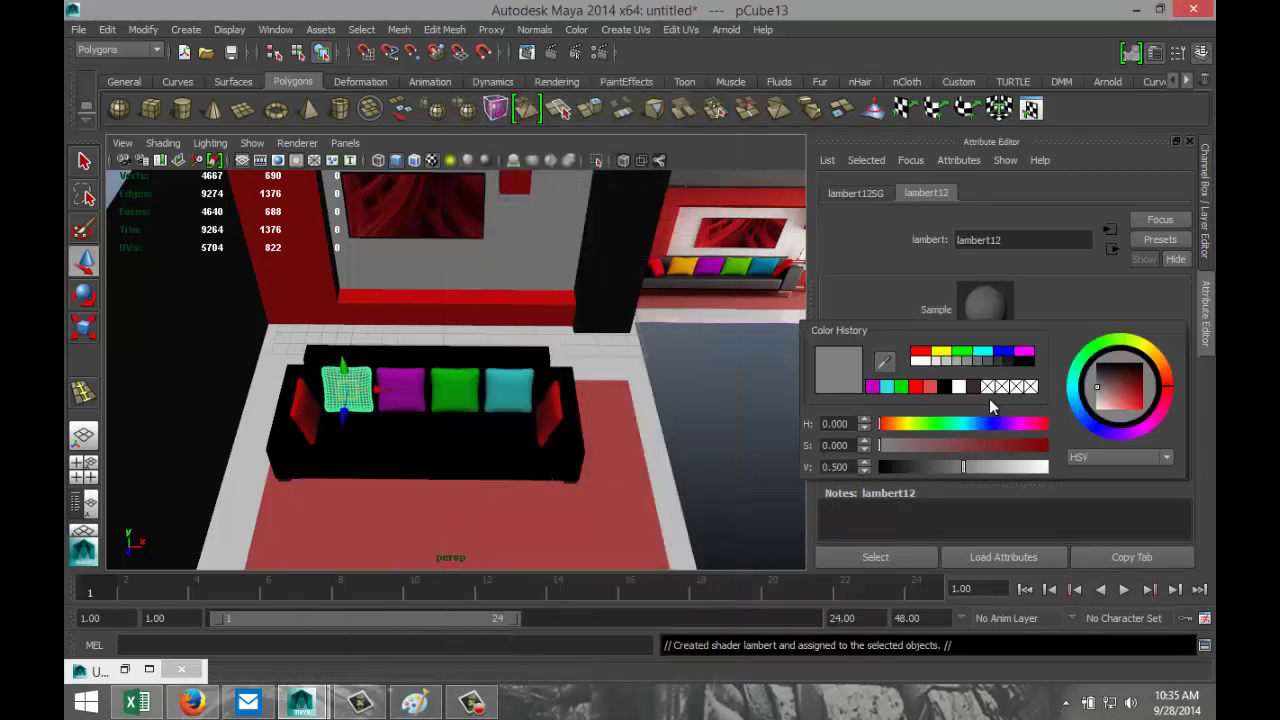
pyautogui.moveTo(910, 422); pyautogui.dragTo(899, 433)
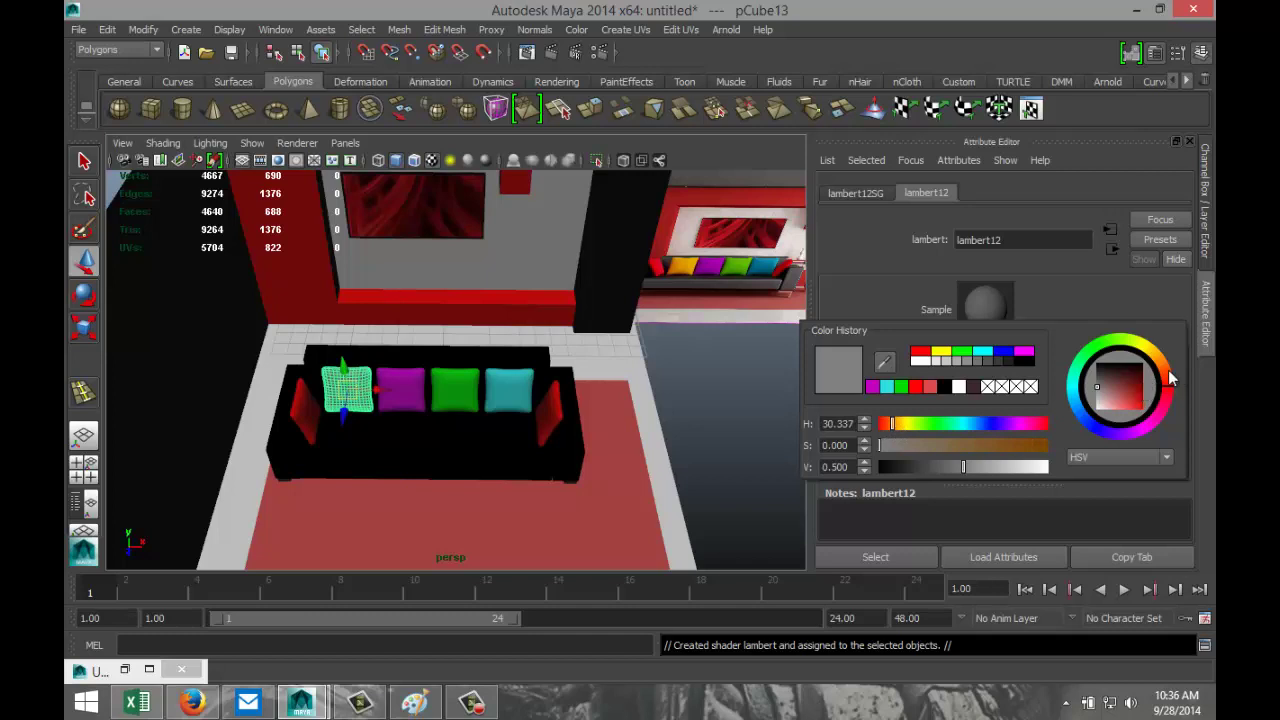
pyautogui.click(1172, 378)
pyautogui.moveTo(1170, 378); pyautogui.dragTo(1165, 382)
pyautogui.click(1139, 402)
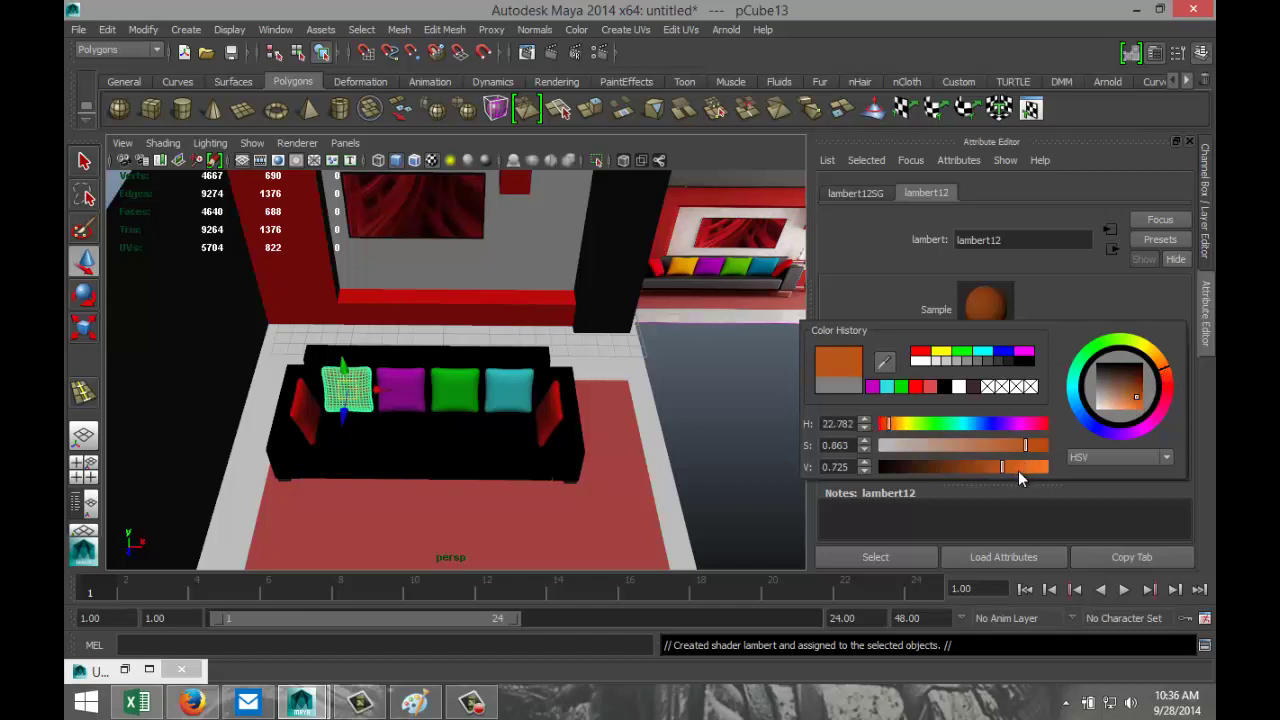
pyautogui.moveTo(1006, 468); pyautogui.dragTo(1022, 468)
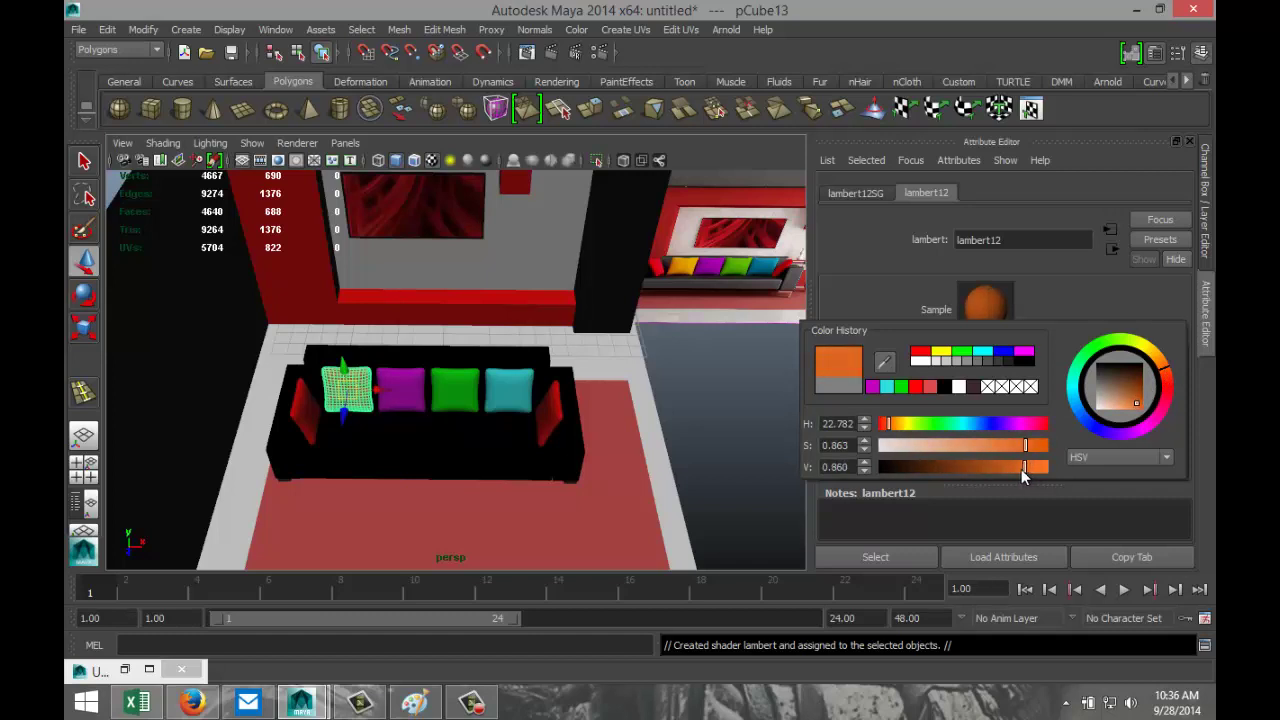
pyautogui.click(711, 393)
# Draw a polygon pipe of about 2.6 radius and 17.5 height on the floor in front of the sofa's right end
pyautogui.keyDown('alt'); pyautogui.moveTo(669, 437); pyautogui.dragTo(520, 428); pyautogui.keyUp('alt')
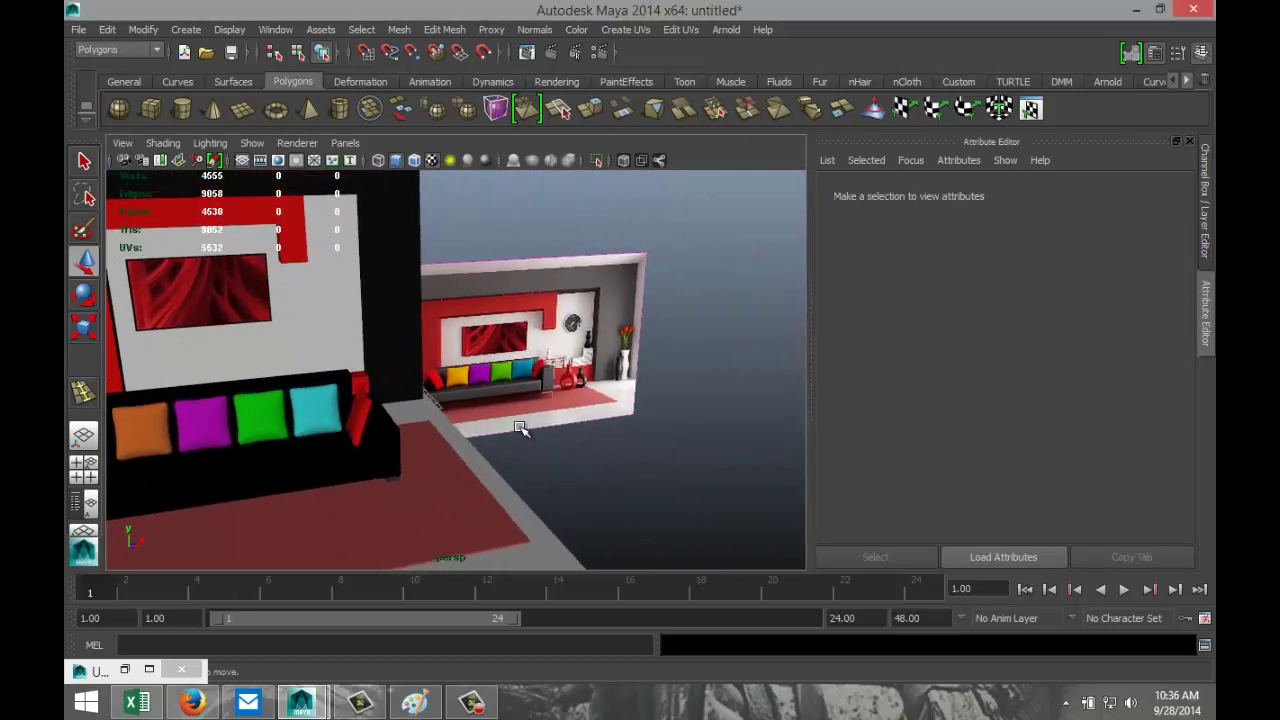
pyautogui.keyDown('alt'); pyautogui.moveTo(632, 384); pyautogui.dragTo(629, 389); pyautogui.keyUp('alt')
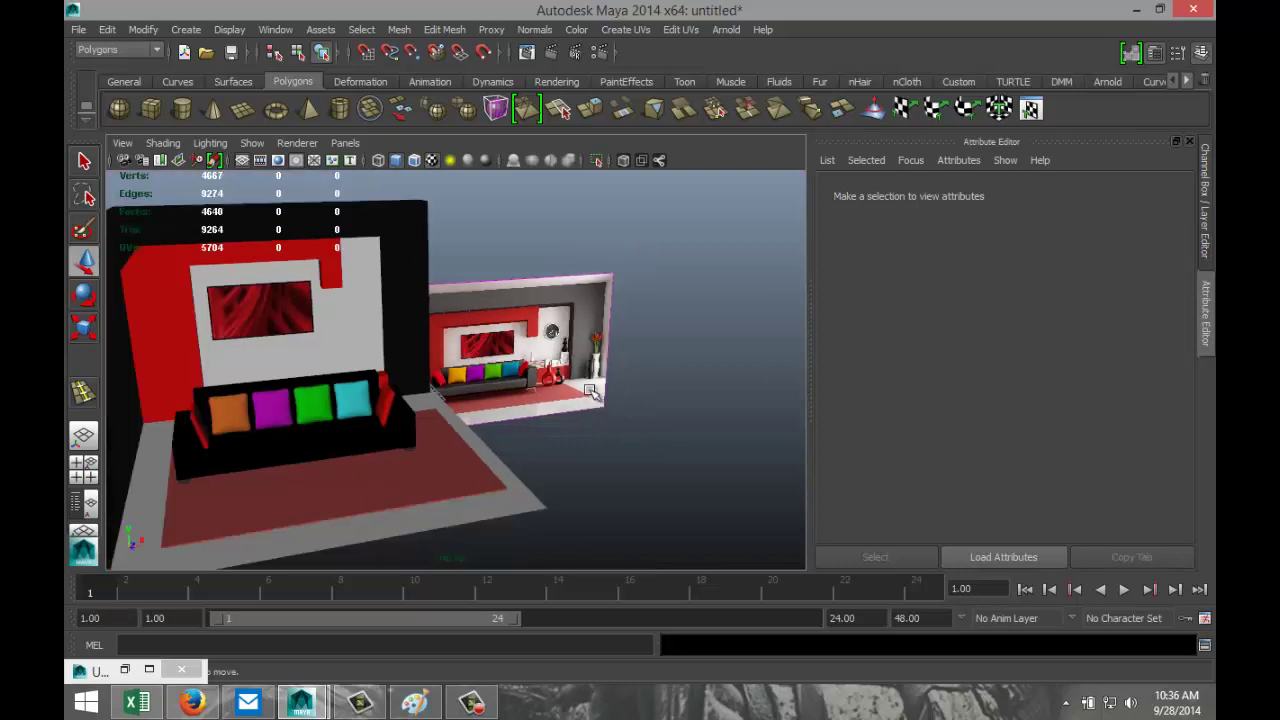
pyautogui.keyDown('alt'); pyautogui.moveTo(522, 390); pyautogui.dragTo(520, 388); pyautogui.keyUp('alt')
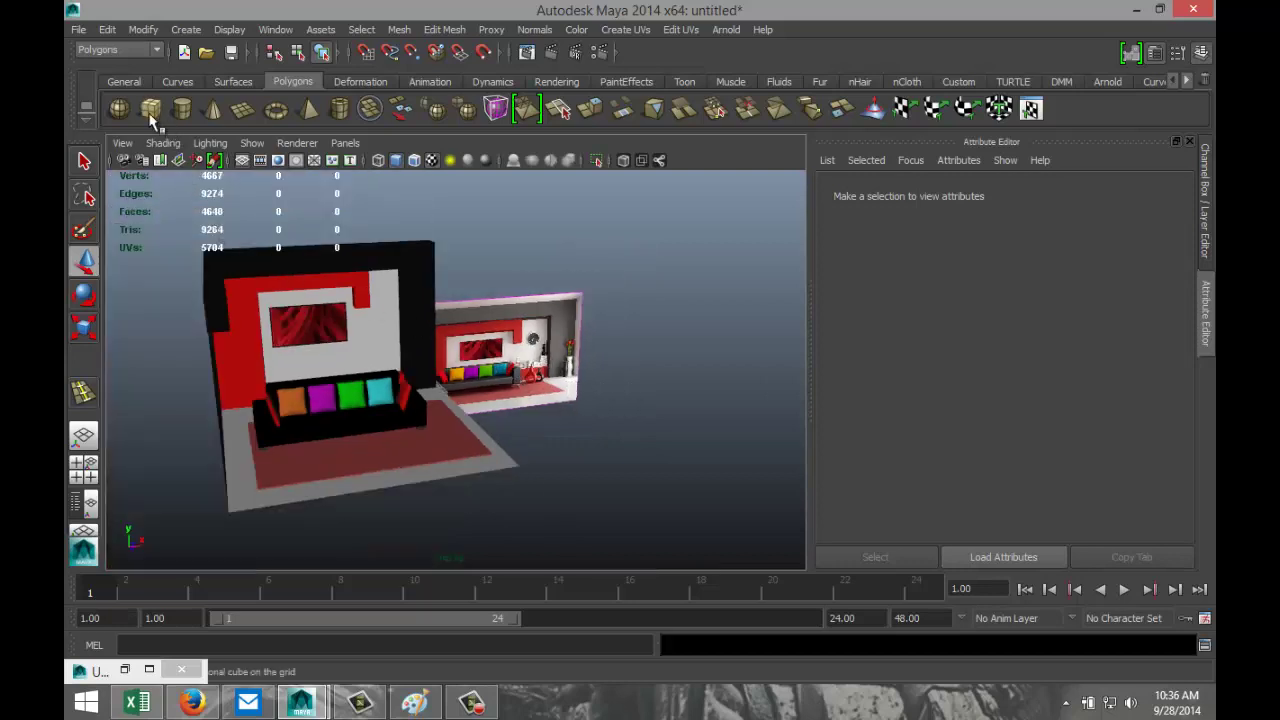
pyautogui.click(181, 112)
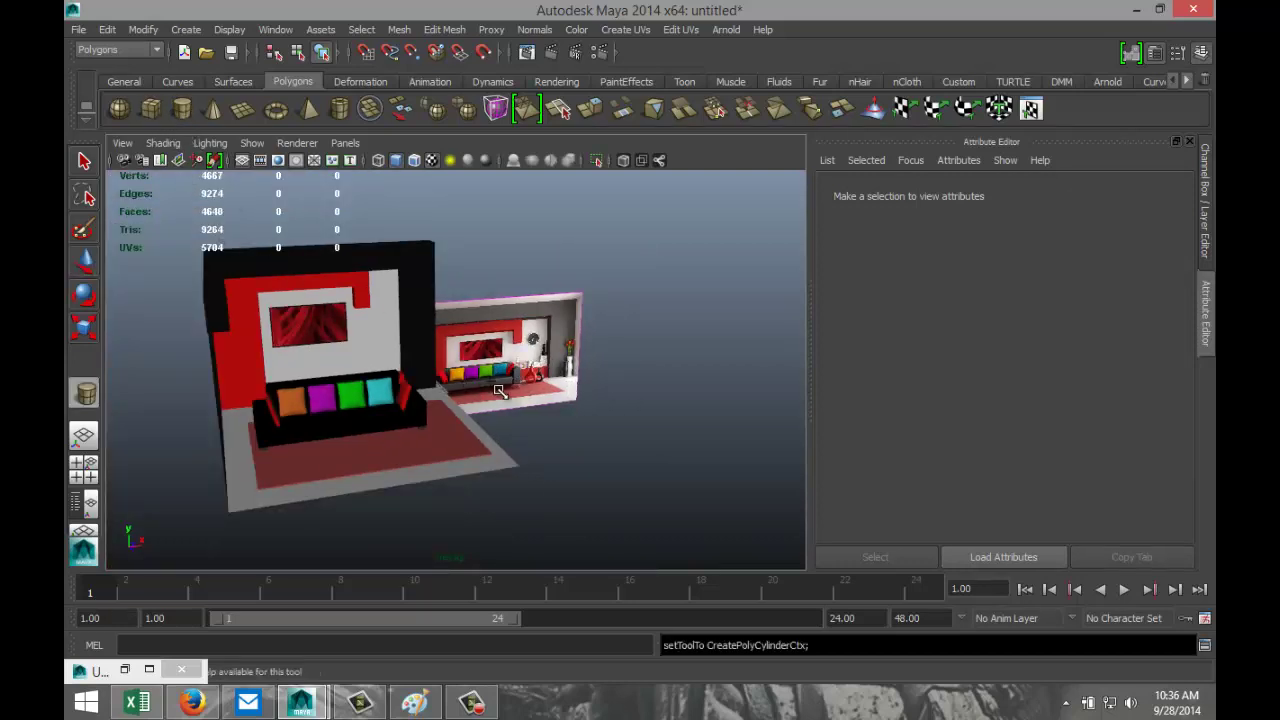
pyautogui.keyDown('alt'); pyautogui.moveTo(538, 370); pyautogui.dragTo(449, 397); pyautogui.keyUp('alt')
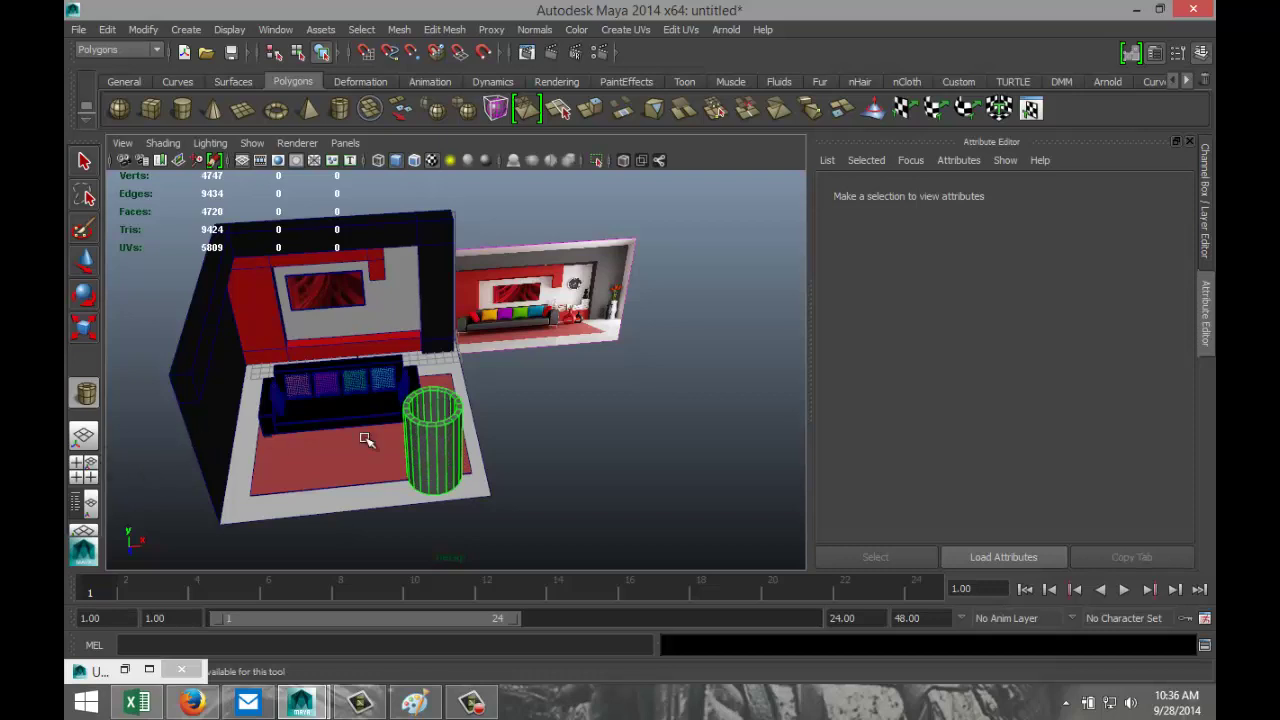
pyautogui.press('w')
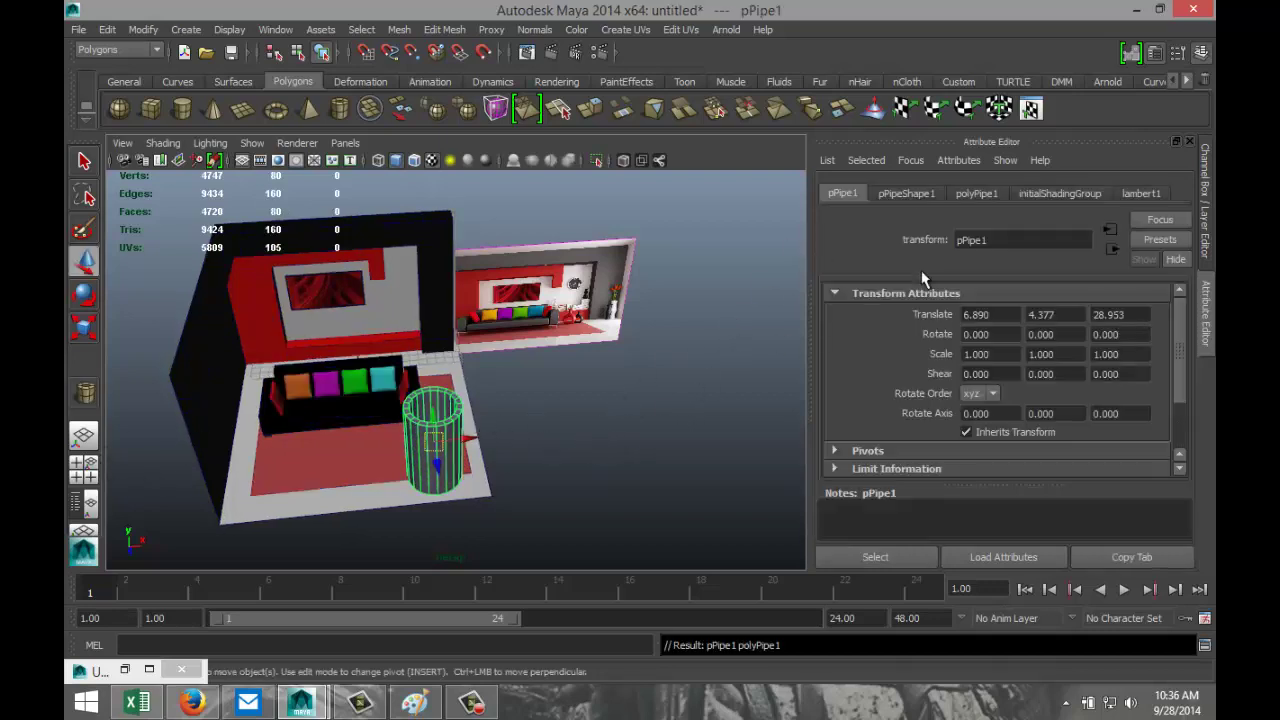
# Set the pipe's axis subdivisions to 60 and its height subdivisions to 10
pyautogui.click(984, 192)
pyautogui.click(1012, 382)
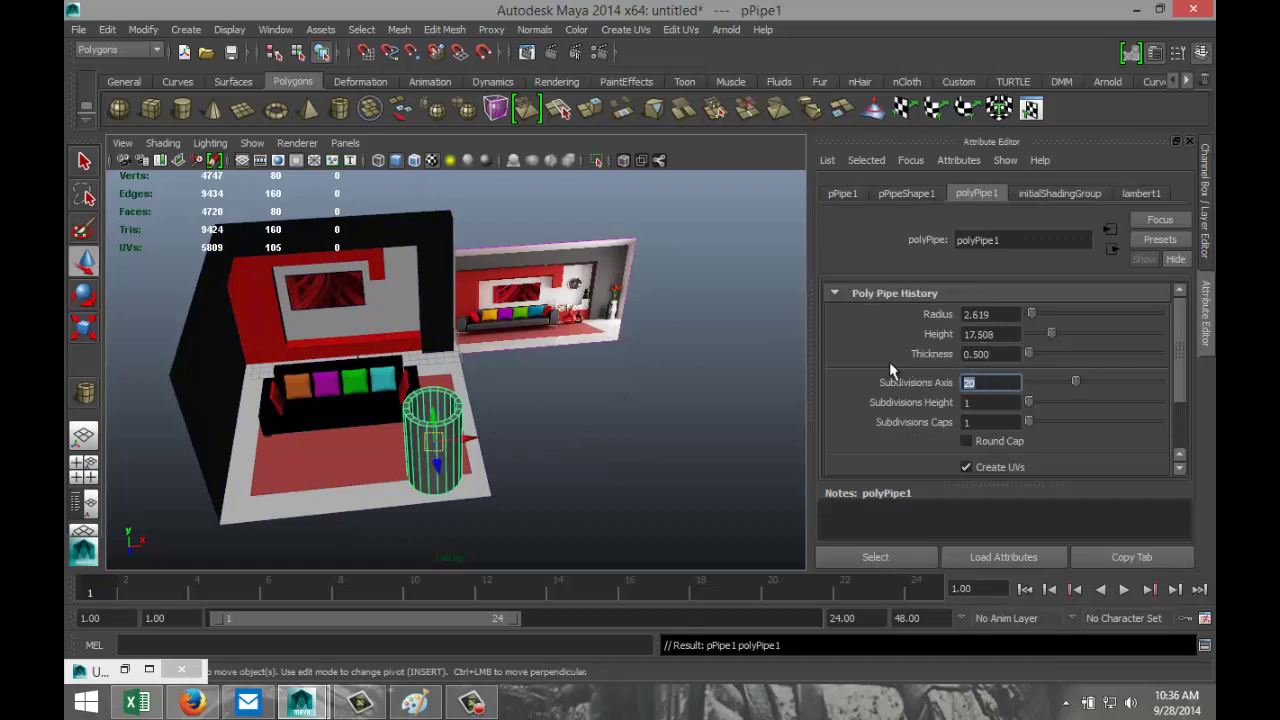
pyautogui.write('60')
pyautogui.press('Return')
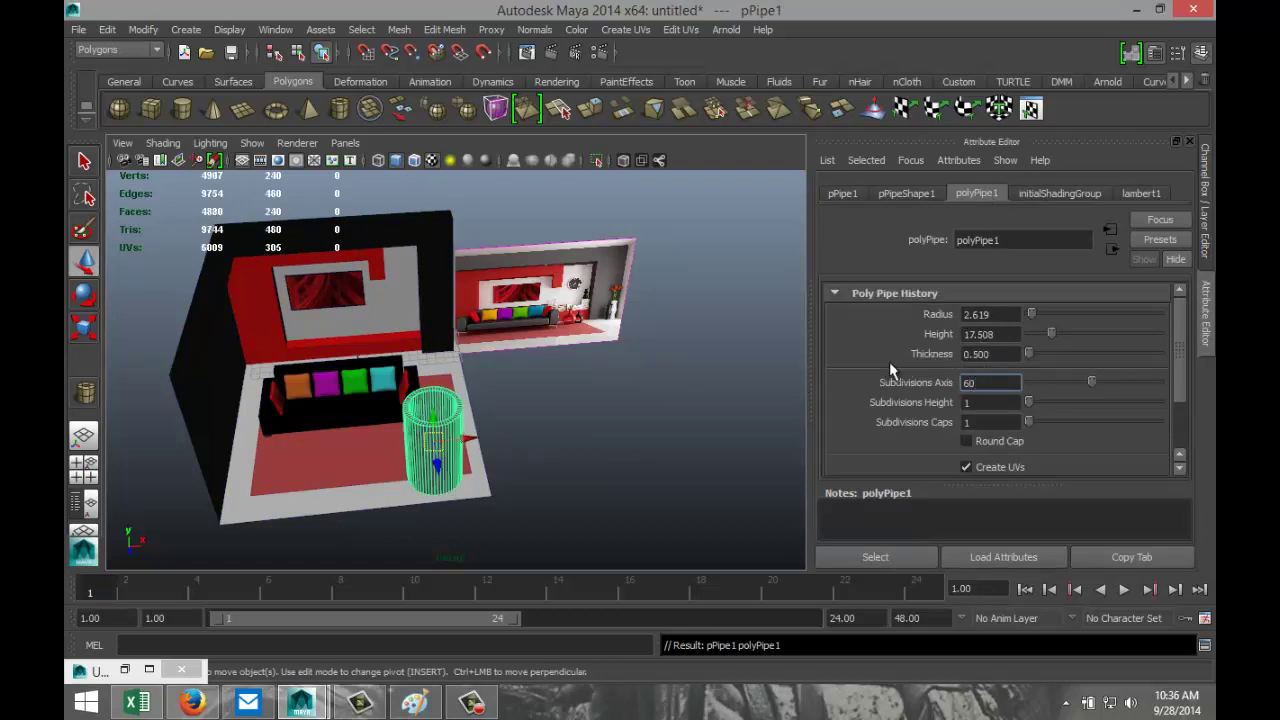
pyautogui.moveTo(1029, 403); pyautogui.dragTo(1051, 408)
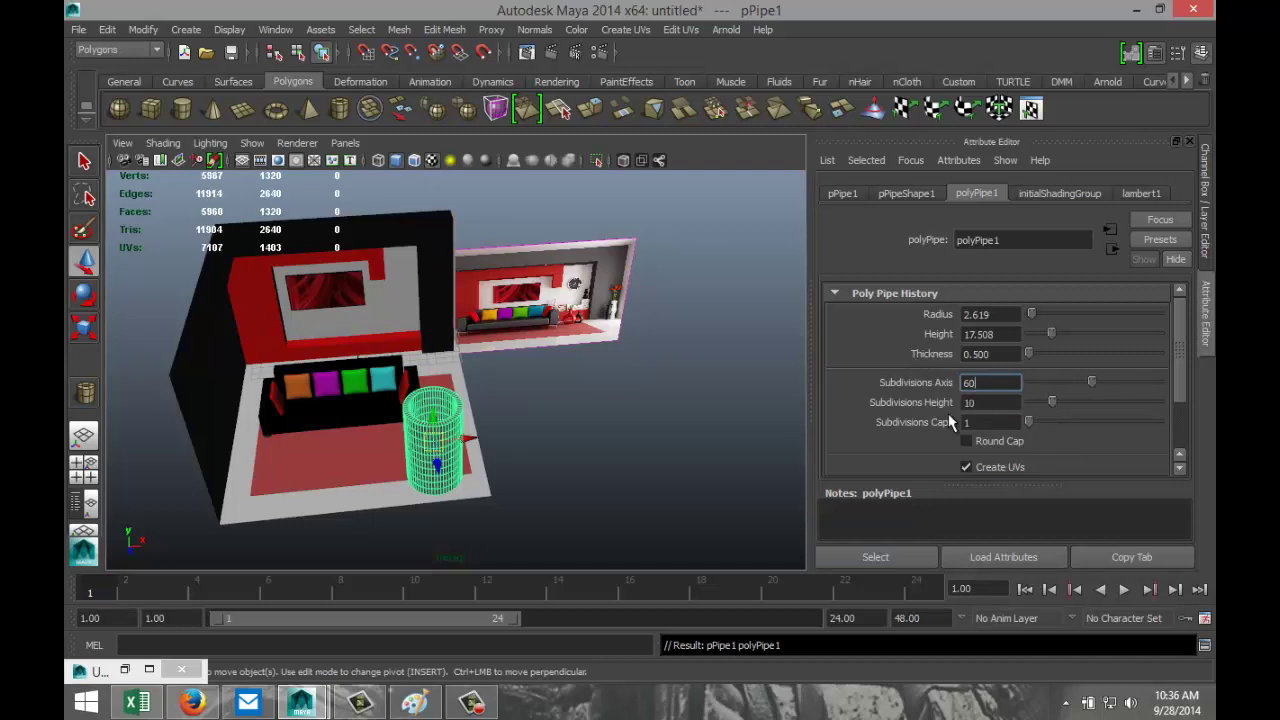
# In the front view, scale the pipe's vertex rows between its two end rings slightly outward
pyautogui.click(88, 478)
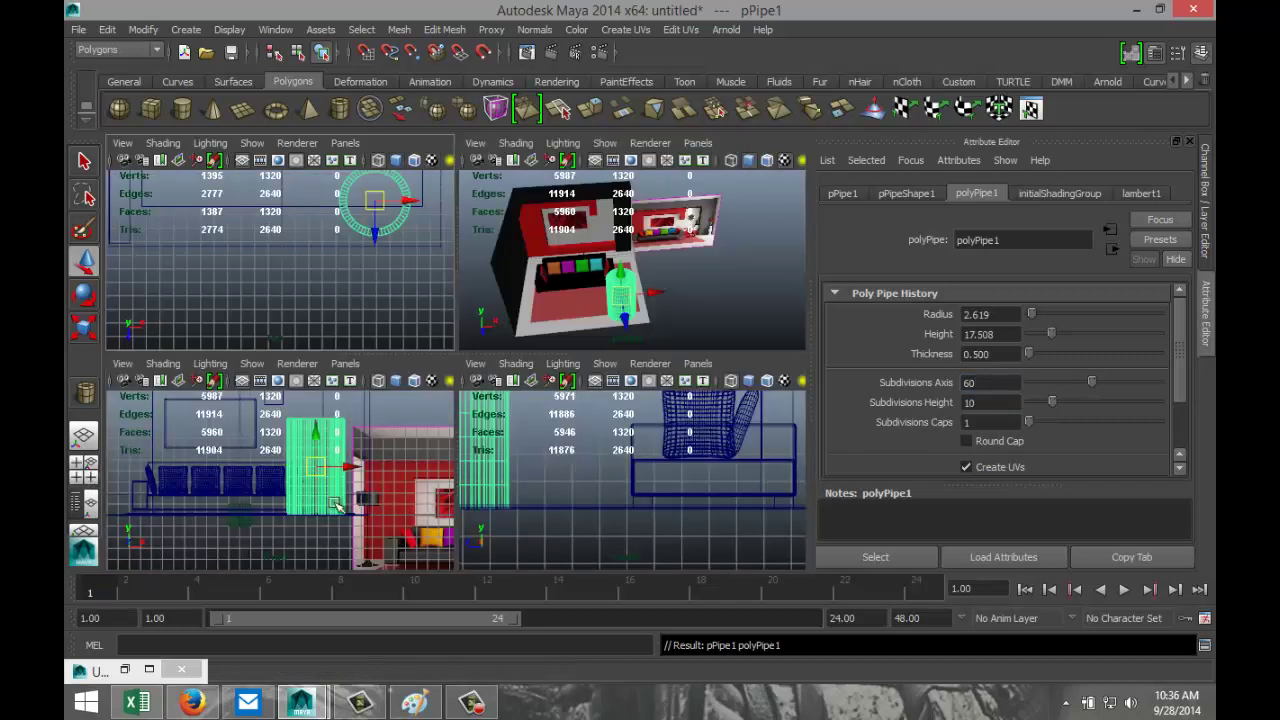
pyautogui.press('space')
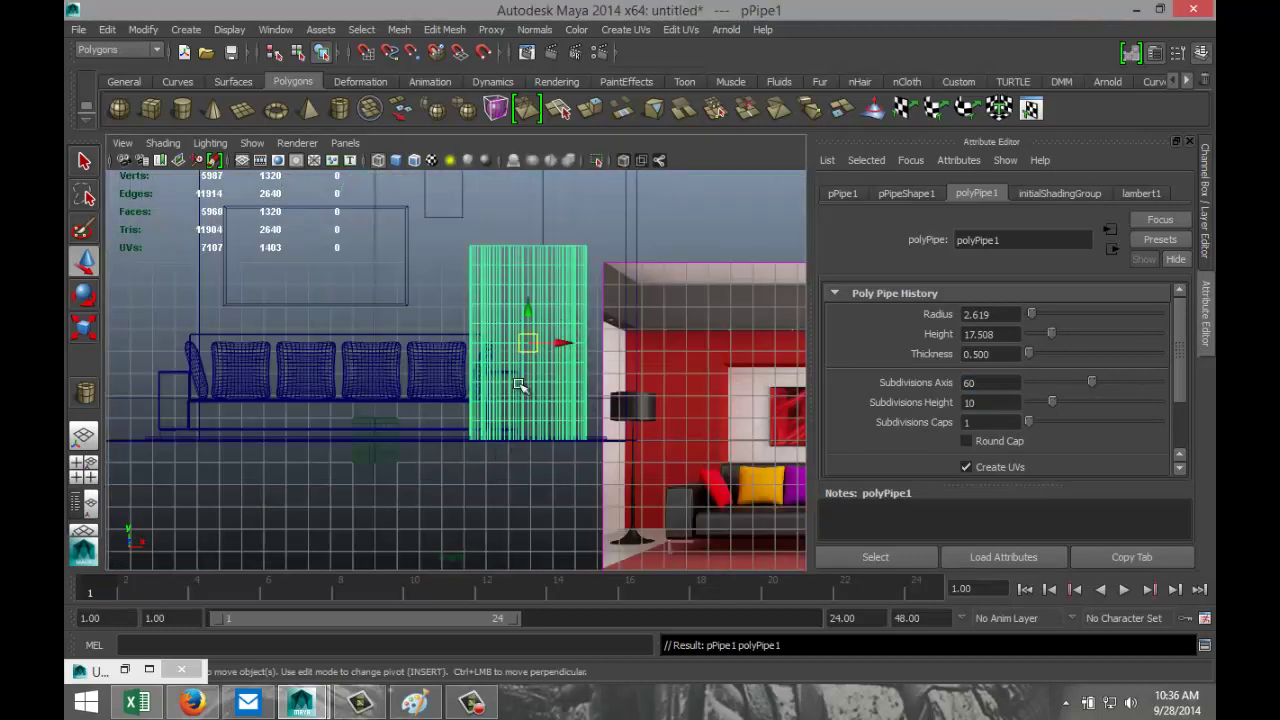
pyautogui.keyDown('alt'); pyautogui.moveTo(560, 412); pyautogui.dragTo(480, 420, button='middle'); pyautogui.keyUp('alt')
pyautogui.moveTo(449, 300); pyautogui.dragTo(392, 305, button='right')
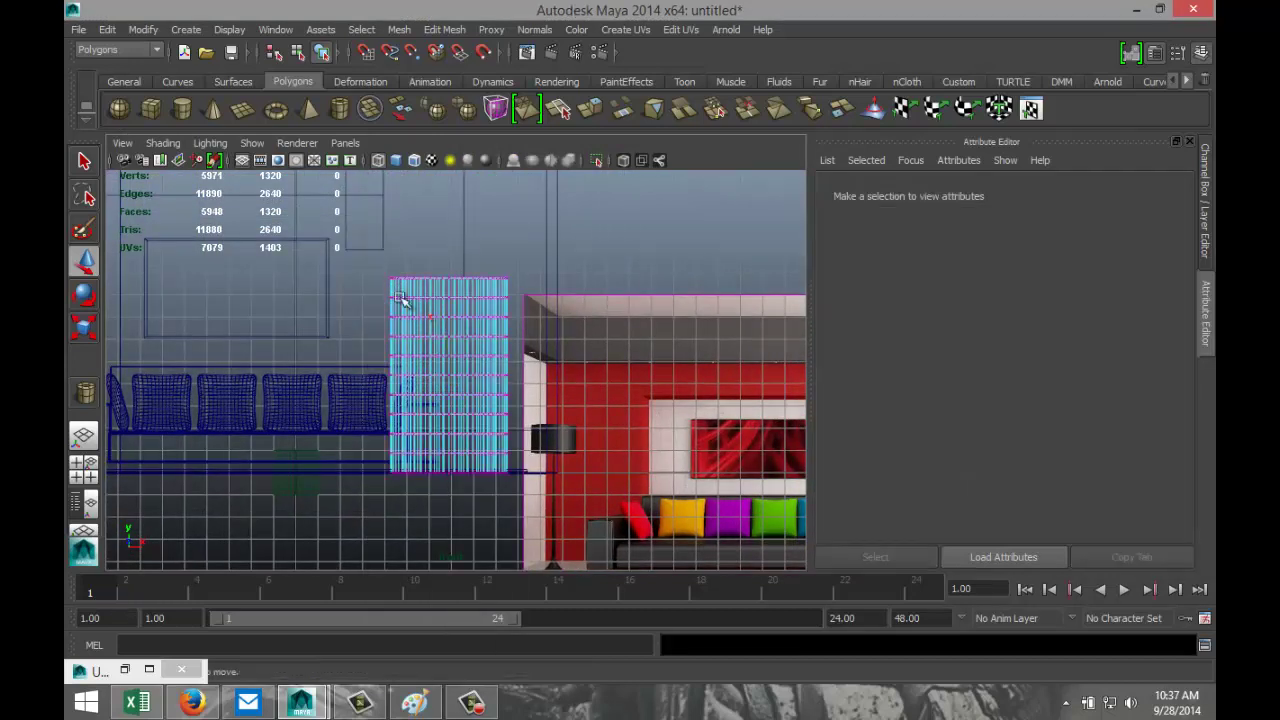
pyautogui.moveTo(380, 320); pyautogui.dragTo(553, 463)
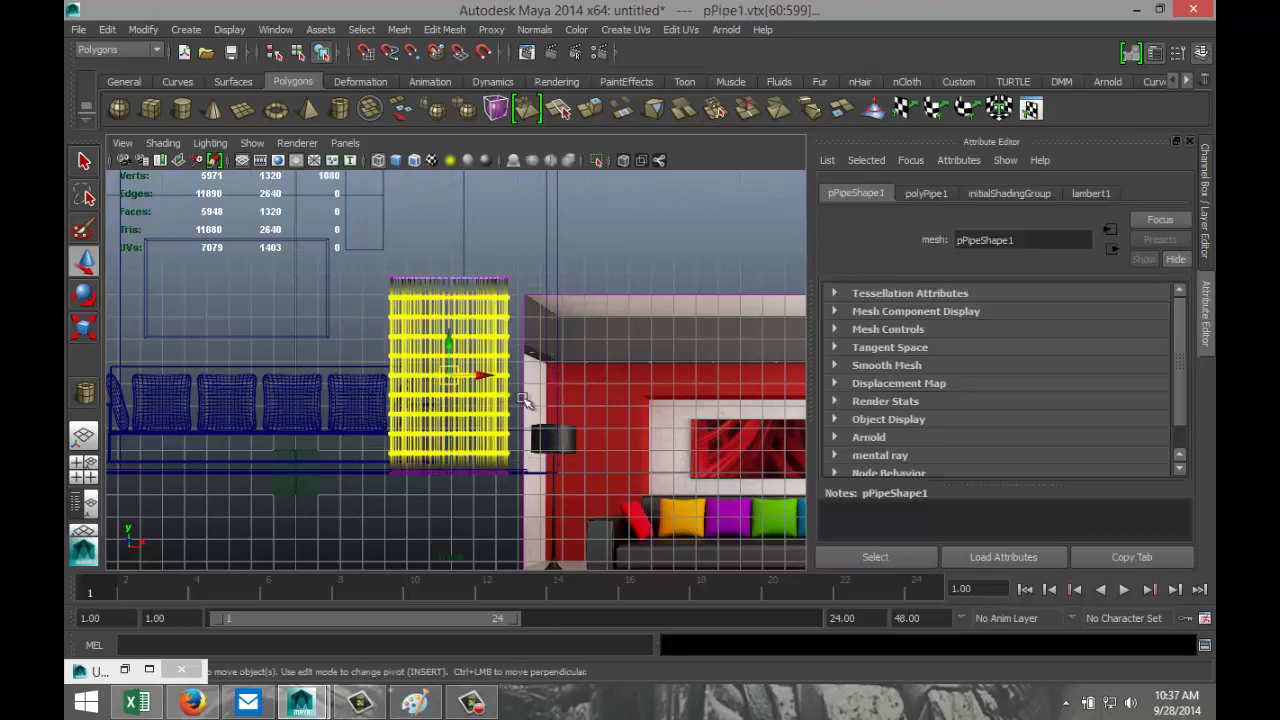
pyautogui.press('r')
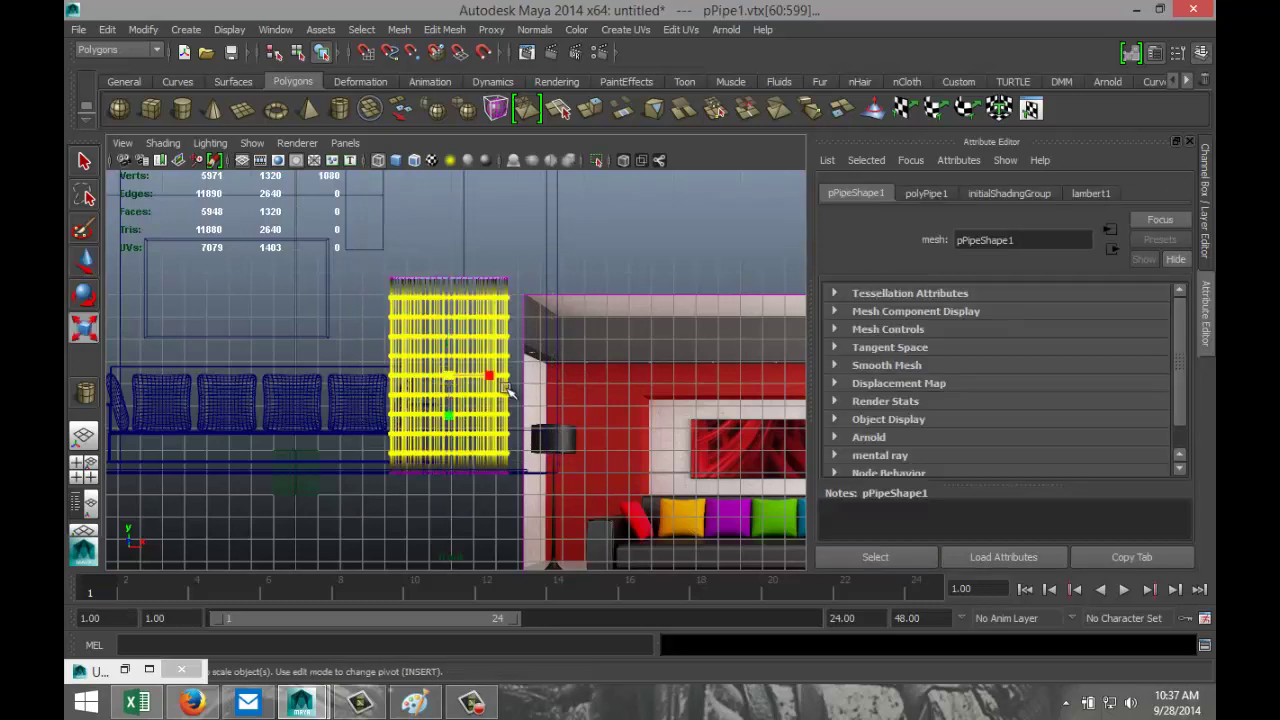
pyautogui.moveTo(455, 380); pyautogui.dragTo(457, 382)
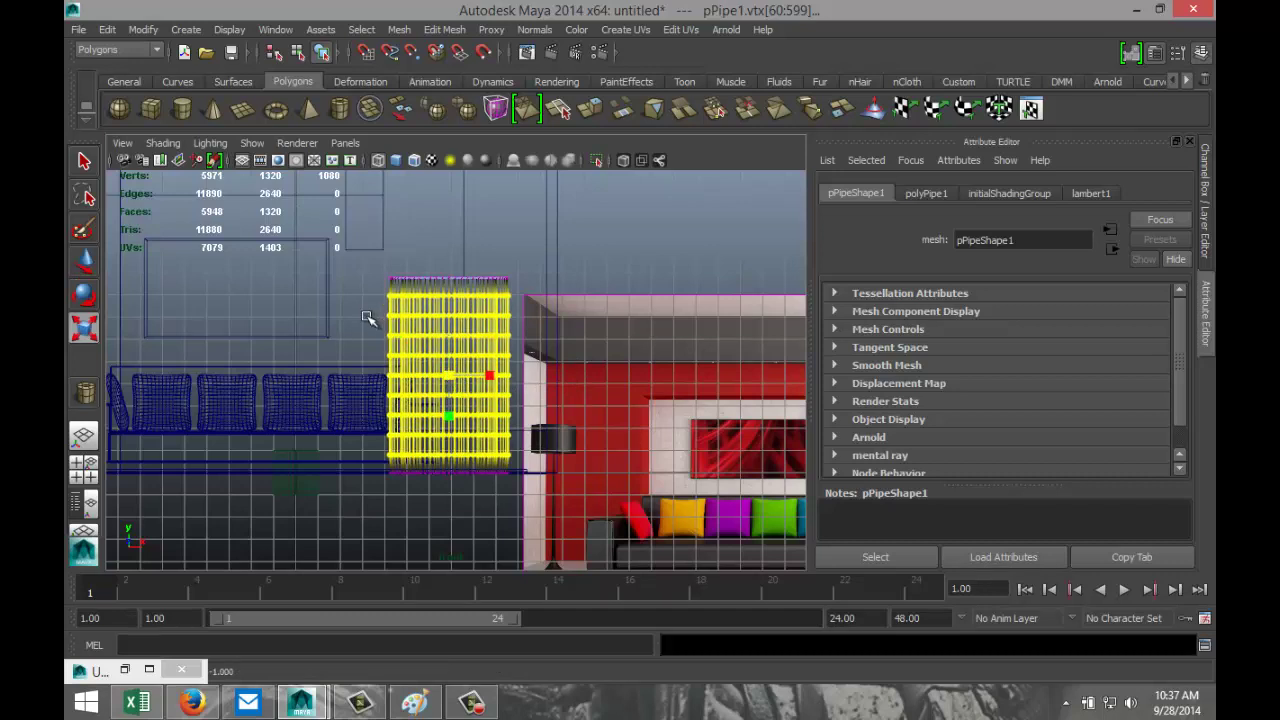
pyautogui.moveTo(362, 308); pyautogui.dragTo(545, 418)
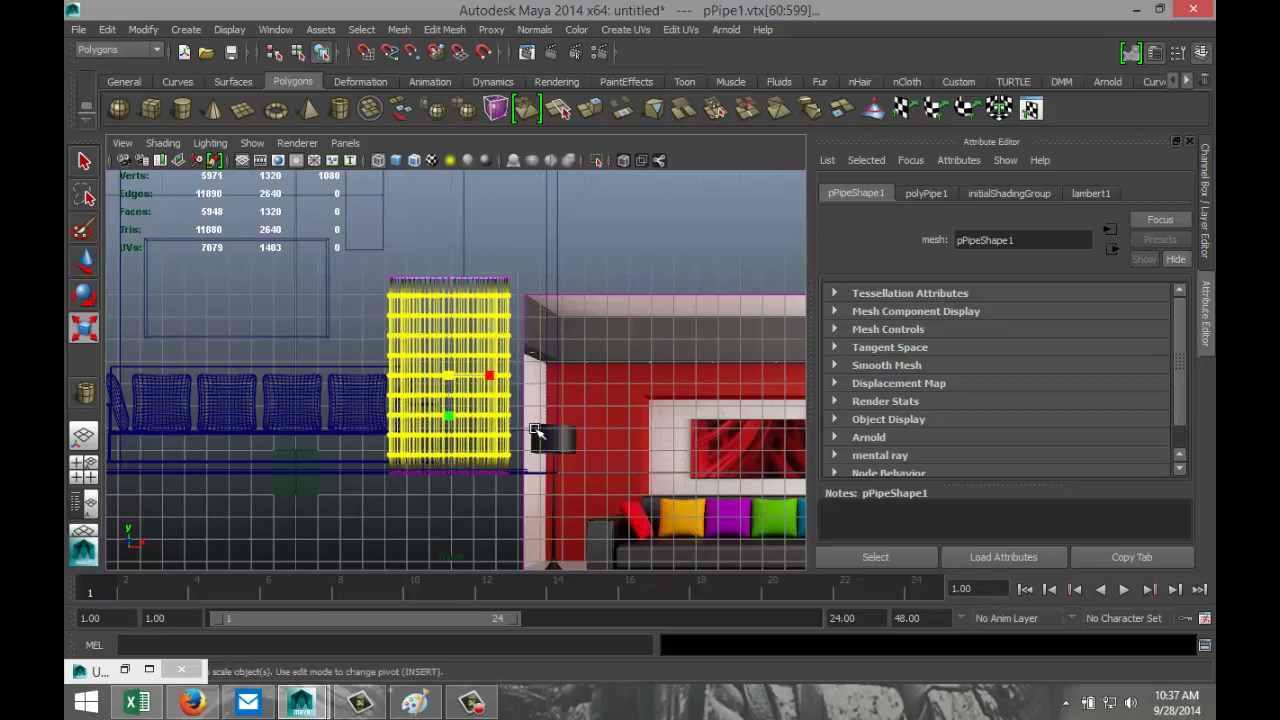
pyautogui.click(420, 517)
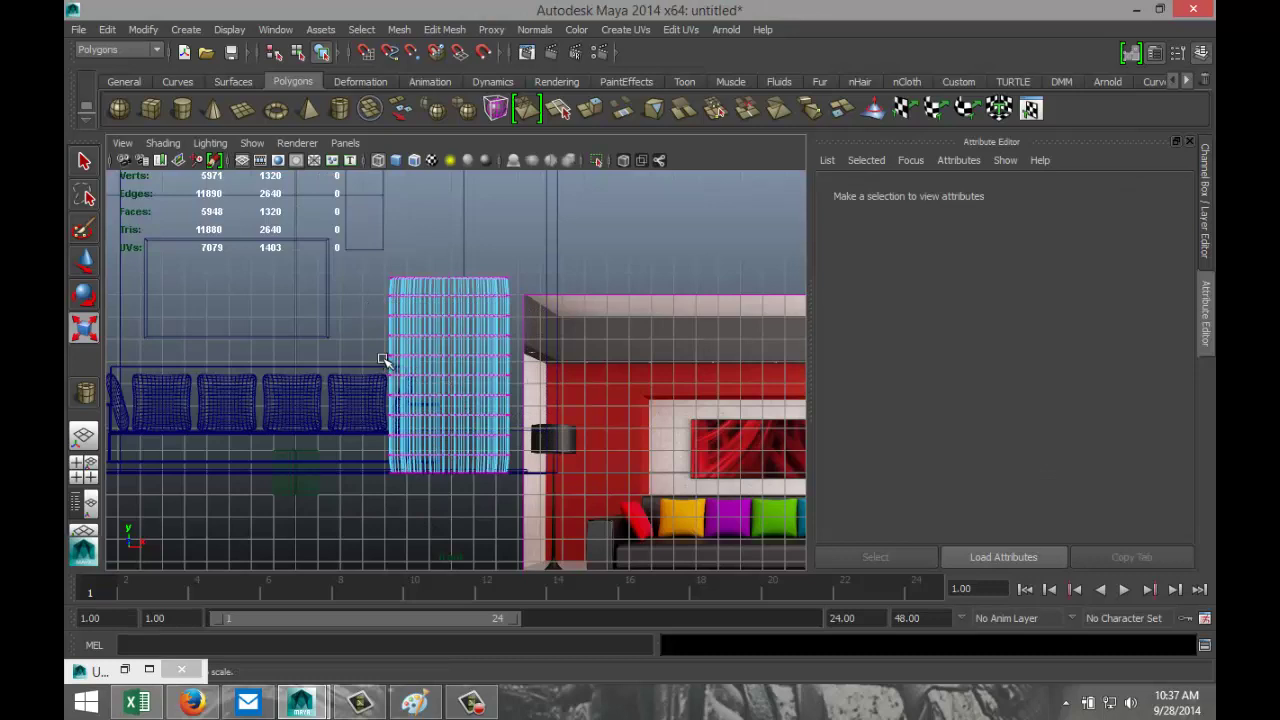
# Scale the two middle vertex rows of the pipe outward to form a bulge
pyautogui.moveTo(375, 347); pyautogui.dragTo(528, 386)
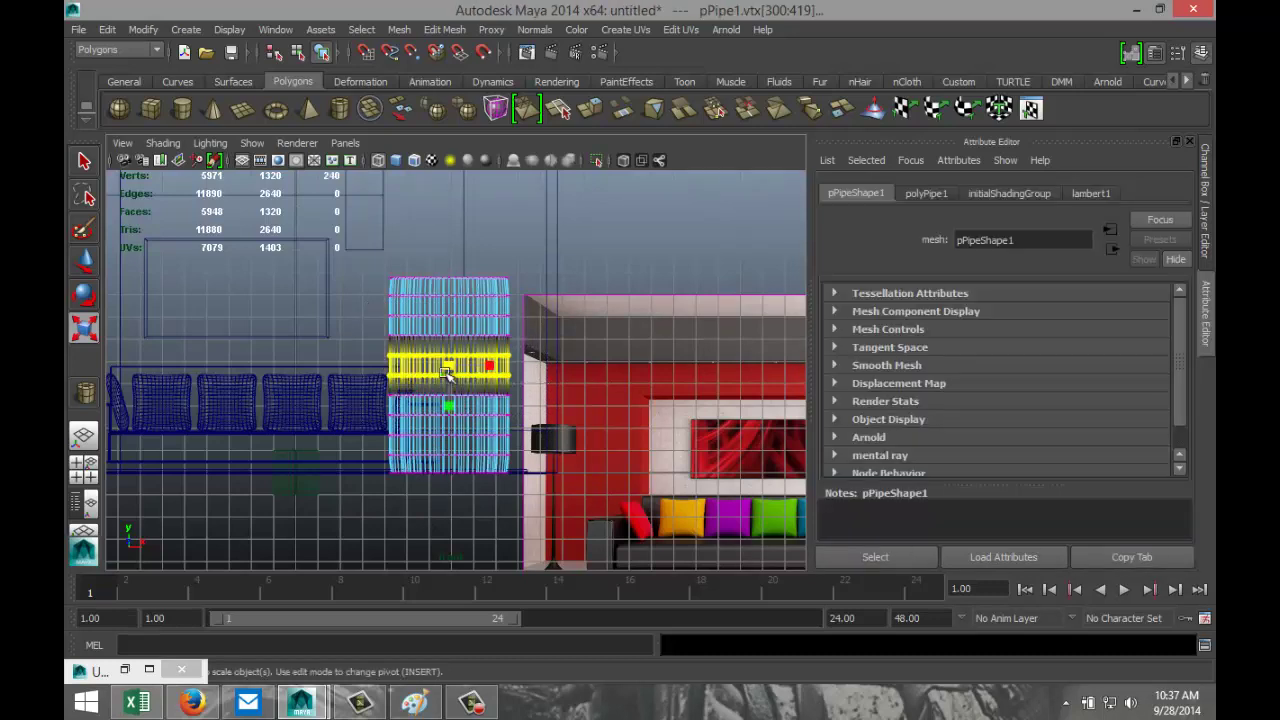
pyautogui.moveTo(450, 370); pyautogui.dragTo(458, 367)
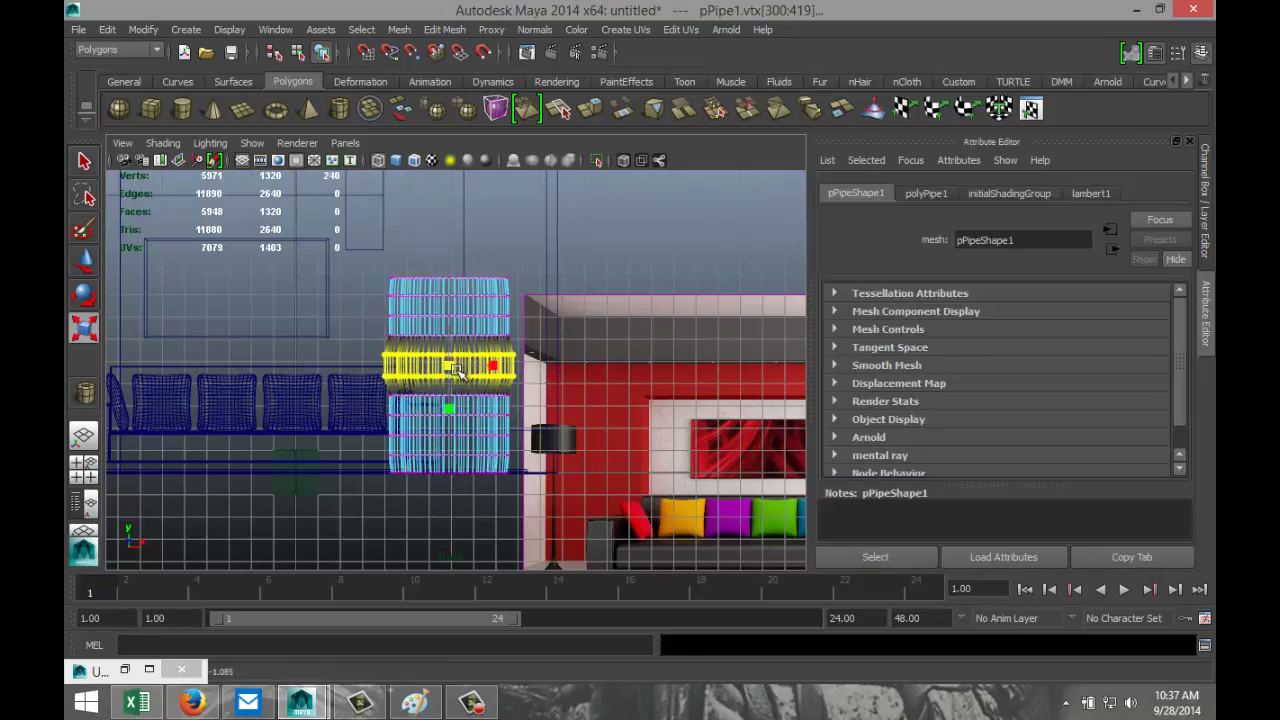
pyautogui.moveTo(372, 427); pyautogui.dragTo(538, 453)
pyautogui.keyDown('shift'); pyautogui.moveTo(369, 306); pyautogui.dragTo(538, 348); pyautogui.keyUp('shift')
pyautogui.click(346, 301)
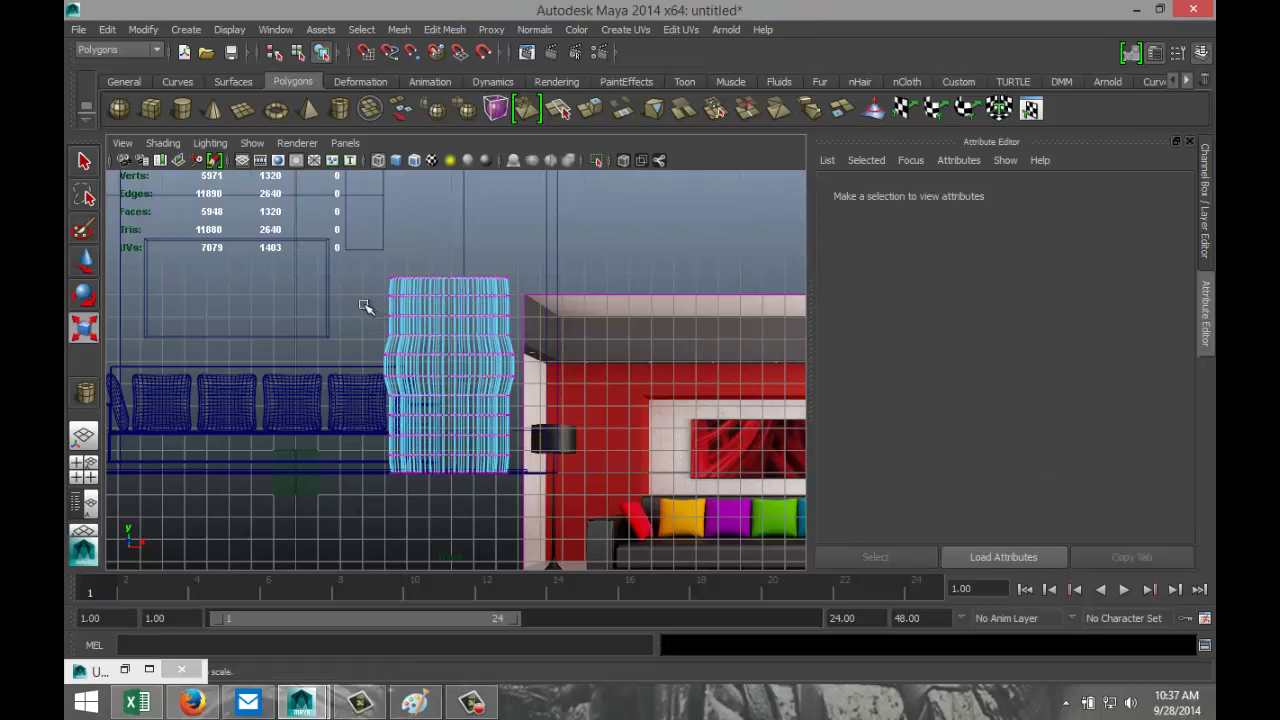
# Scale one vertex row above and one below the pipe's bulge inward together to form two narrow necks
pyautogui.moveTo(540, 326); pyautogui.dragTo(385, 304)
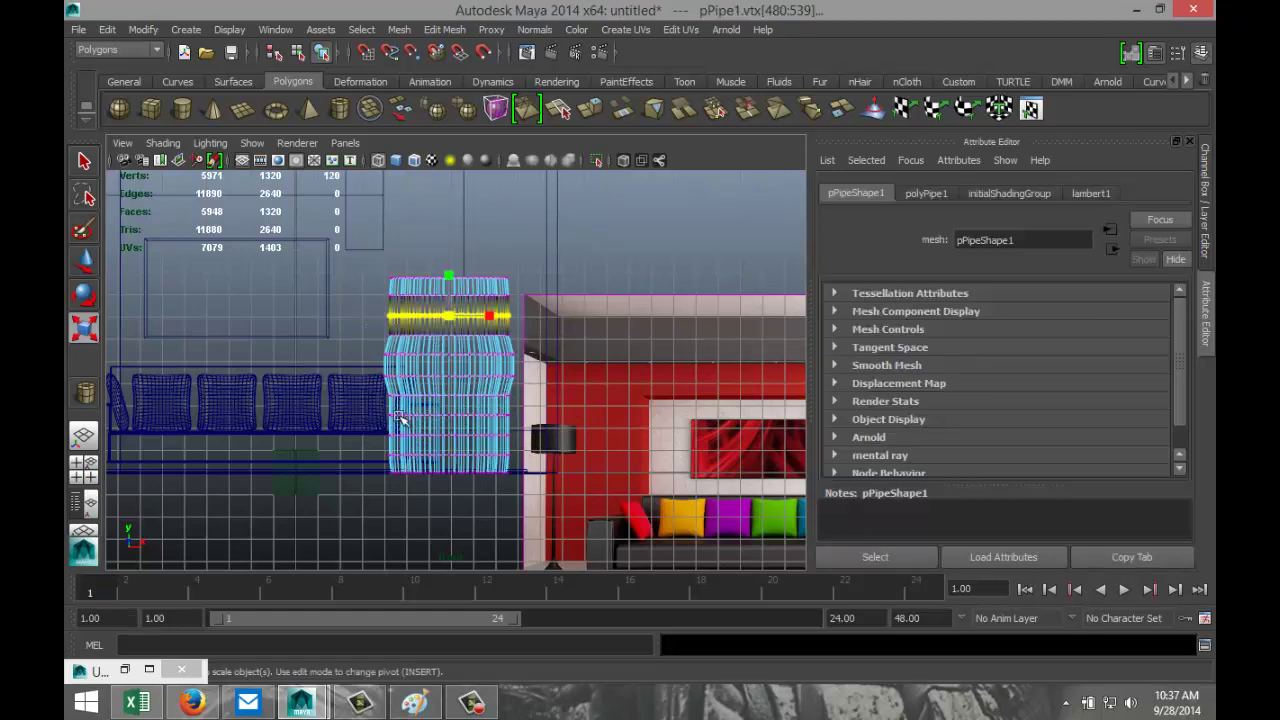
pyautogui.keyDown('shift'); pyautogui.moveTo(377, 427); pyautogui.dragTo(545, 444); pyautogui.keyUp('shift')
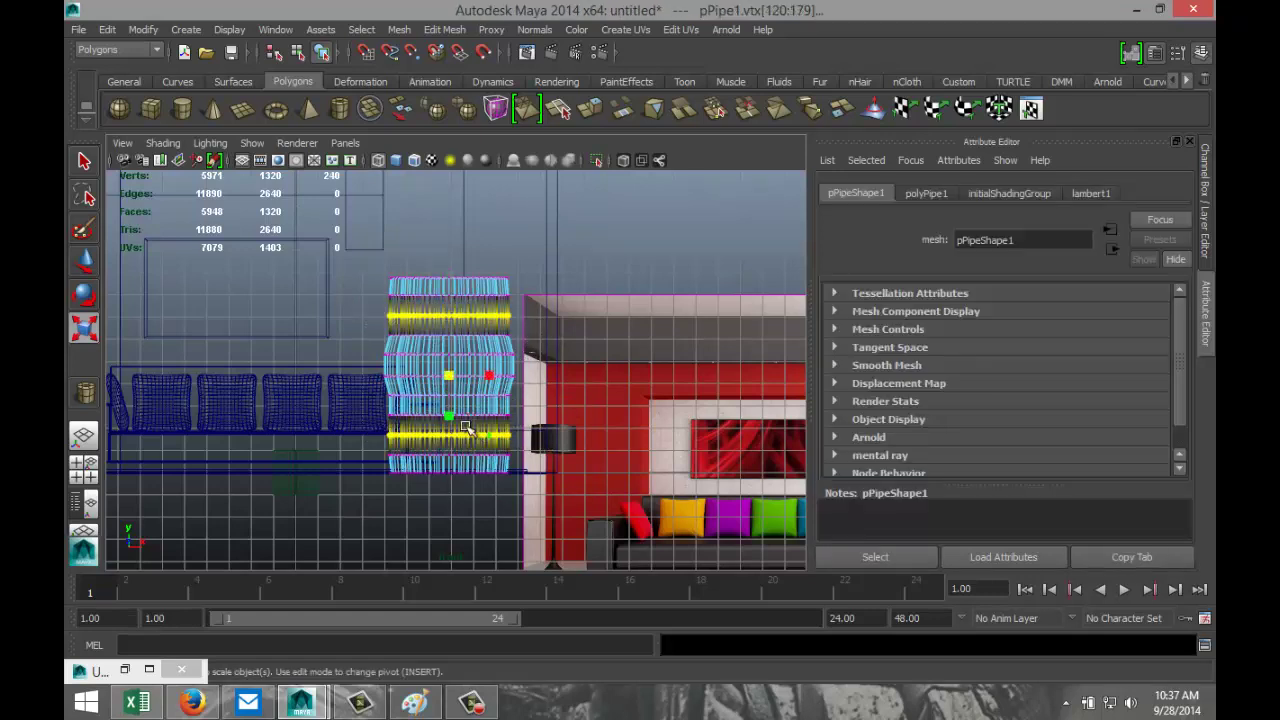
pyautogui.moveTo(447, 378); pyautogui.dragTo(434, 375)
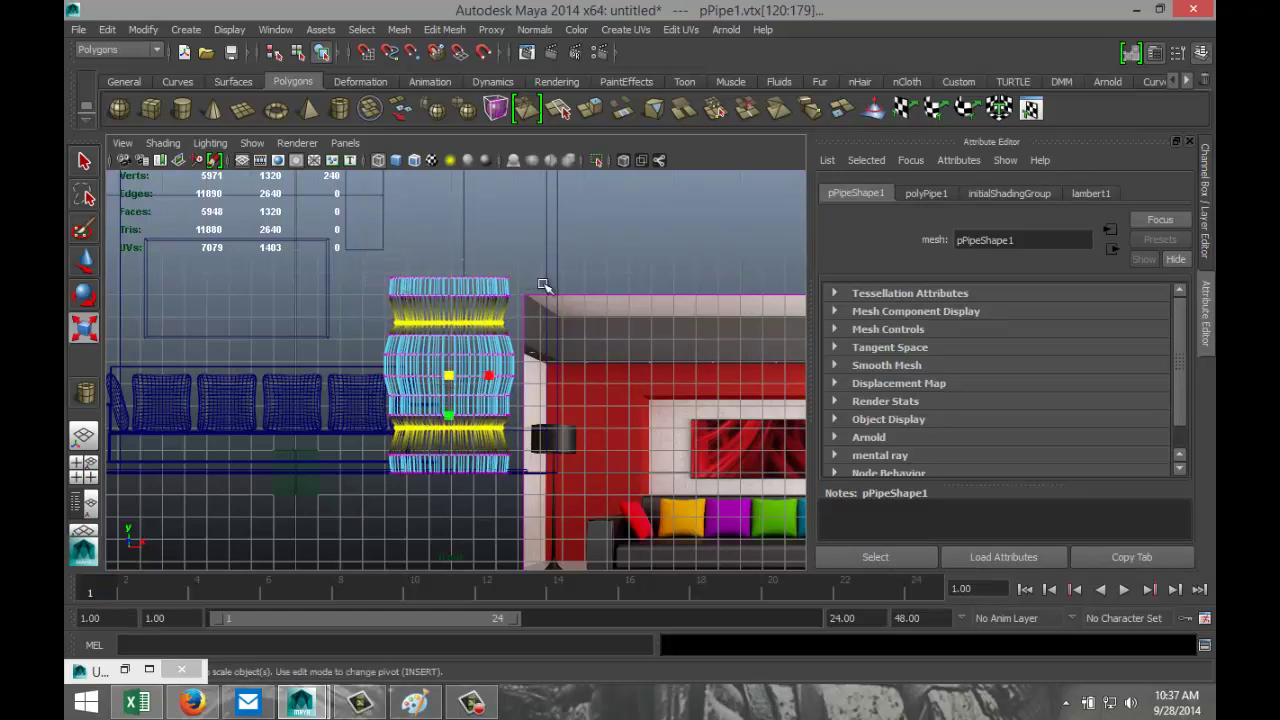
# Narrow the pipe's top and bottom vertex rings slightly and stretch them apart vertically
pyautogui.moveTo(378, 268); pyautogui.dragTo(543, 286)
pyautogui.keyDown('shift'); pyautogui.moveTo(373, 468); pyautogui.dragTo(528, 488); pyautogui.keyUp('shift')
pyautogui.moveTo(446, 375); pyautogui.dragTo(451, 423)
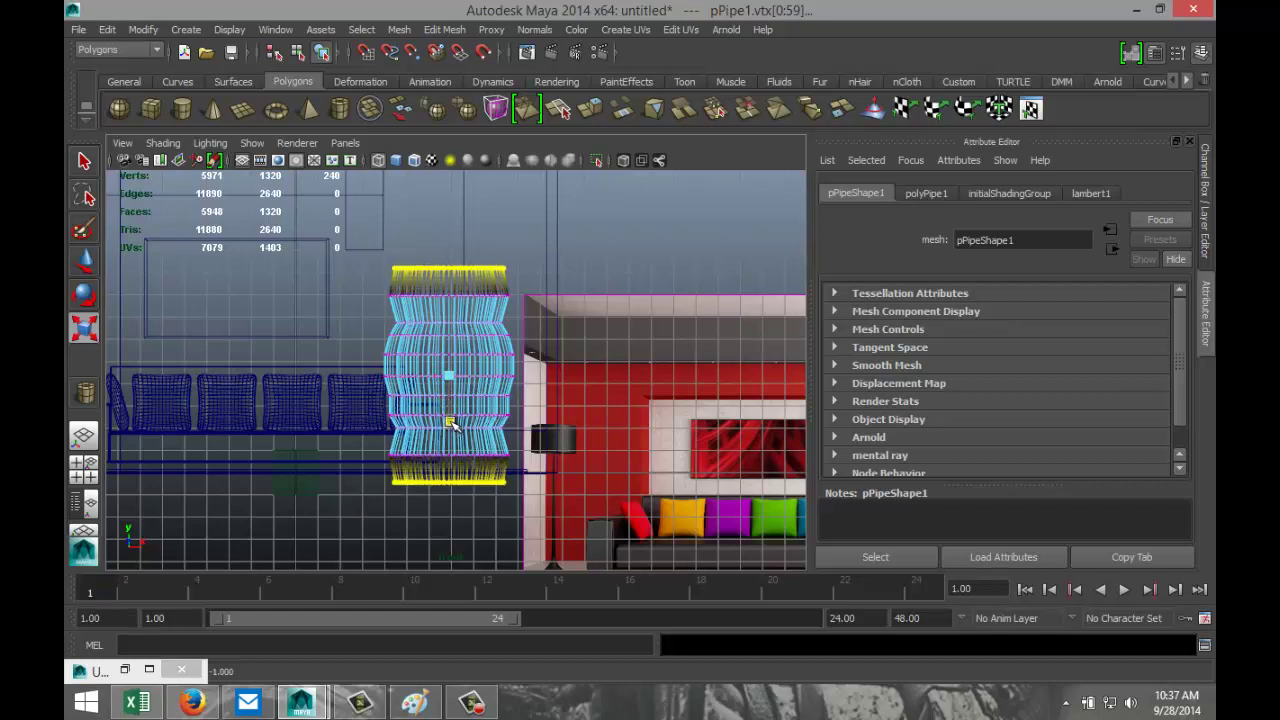
# Smooth all faces of the pipe in the perspective view to round the vase shape
pyautogui.click(84, 464)
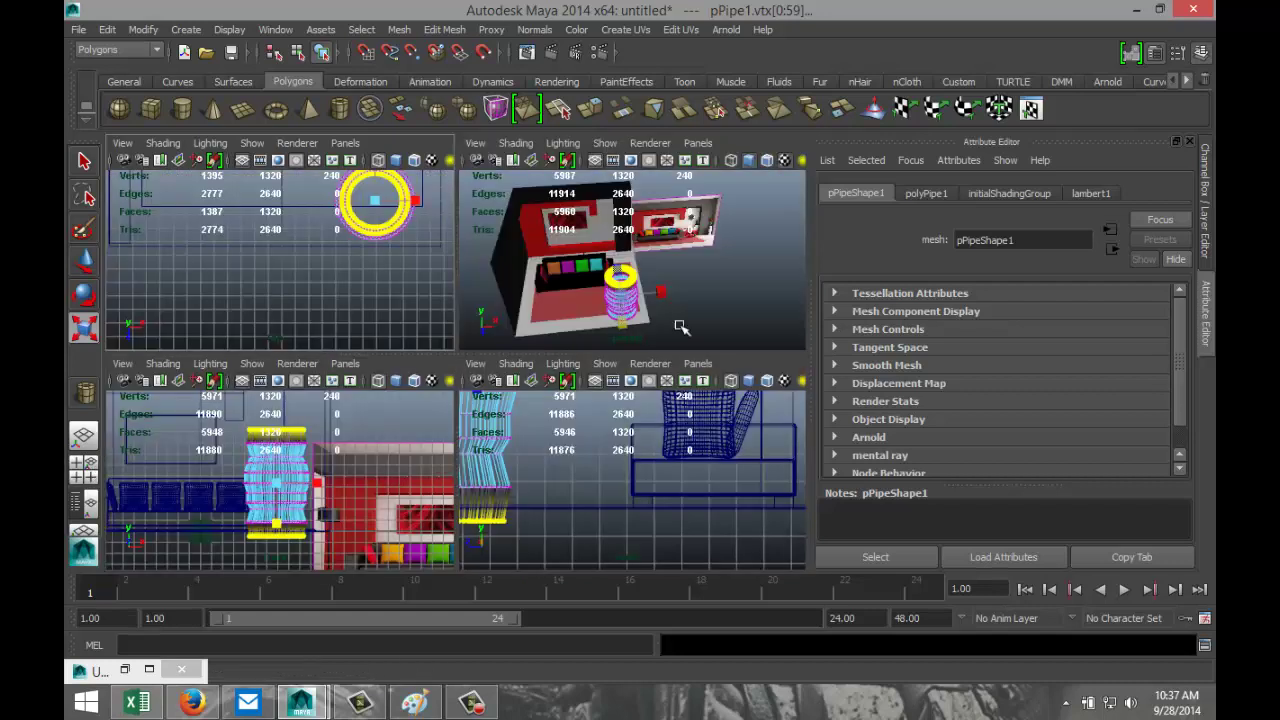
pyautogui.press('space')
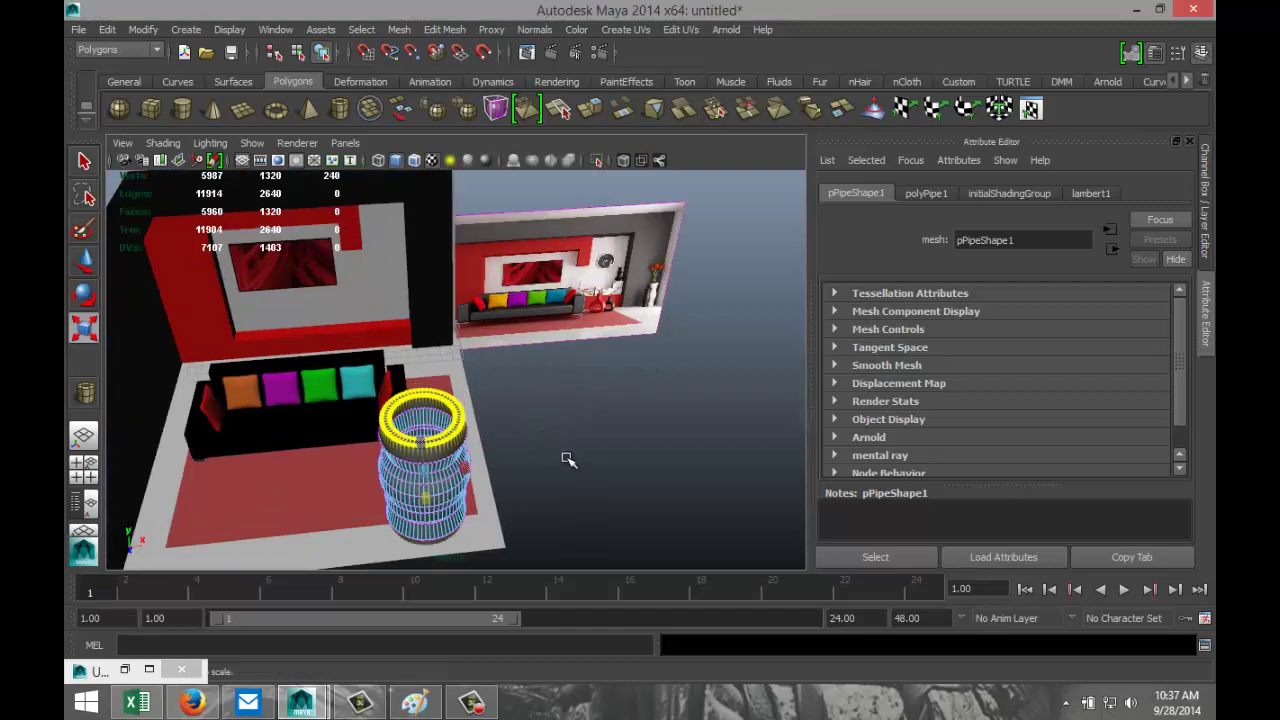
pyautogui.click(568, 460)
pyautogui.keyDown('alt'); pyautogui.moveTo(543, 480); pyautogui.dragTo(447, 377); pyautogui.keyUp('alt')
pyautogui.moveTo(447, 372); pyautogui.dragTo(508, 343, button='right')
pyautogui.keyDown('alt'); pyautogui.moveTo(543, 438); pyautogui.dragTo(528, 422); pyautogui.keyUp('alt')
pyautogui.keyDown('shift'); pyautogui.moveTo(445, 356); pyautogui.dragTo(413, 447, button='right'); pyautogui.keyUp('shift')
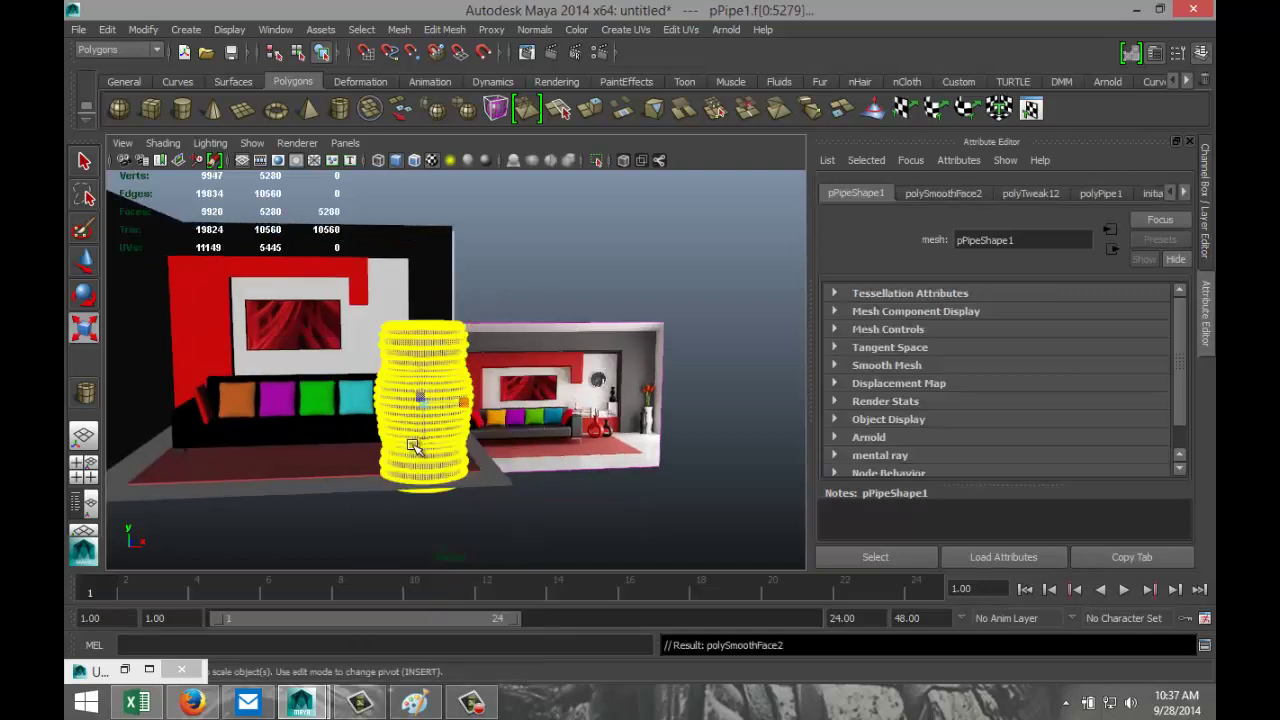
pyautogui.click(603, 505)
# Select the whole vase and scale it down uniformly to suit the room
pyautogui.click(432, 412)
pyautogui.keyDown('alt'); pyautogui.moveTo(571, 486); pyautogui.dragTo(592, 466); pyautogui.keyUp('alt')
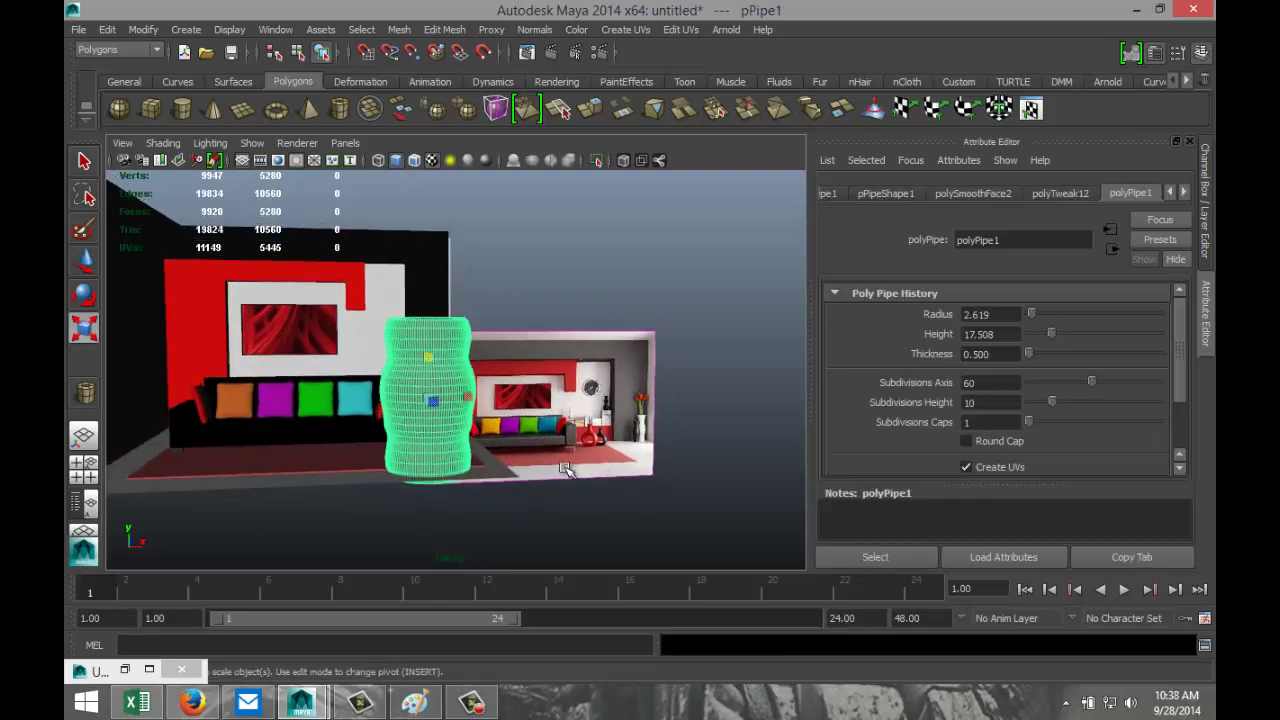
pyautogui.keyDown('alt'); pyautogui.moveTo(403, 481); pyautogui.dragTo(420, 424); pyautogui.keyUp('alt')
pyautogui.keyDown('alt'); pyautogui.moveTo(537, 477); pyautogui.dragTo(470, 516); pyautogui.keyUp('alt')
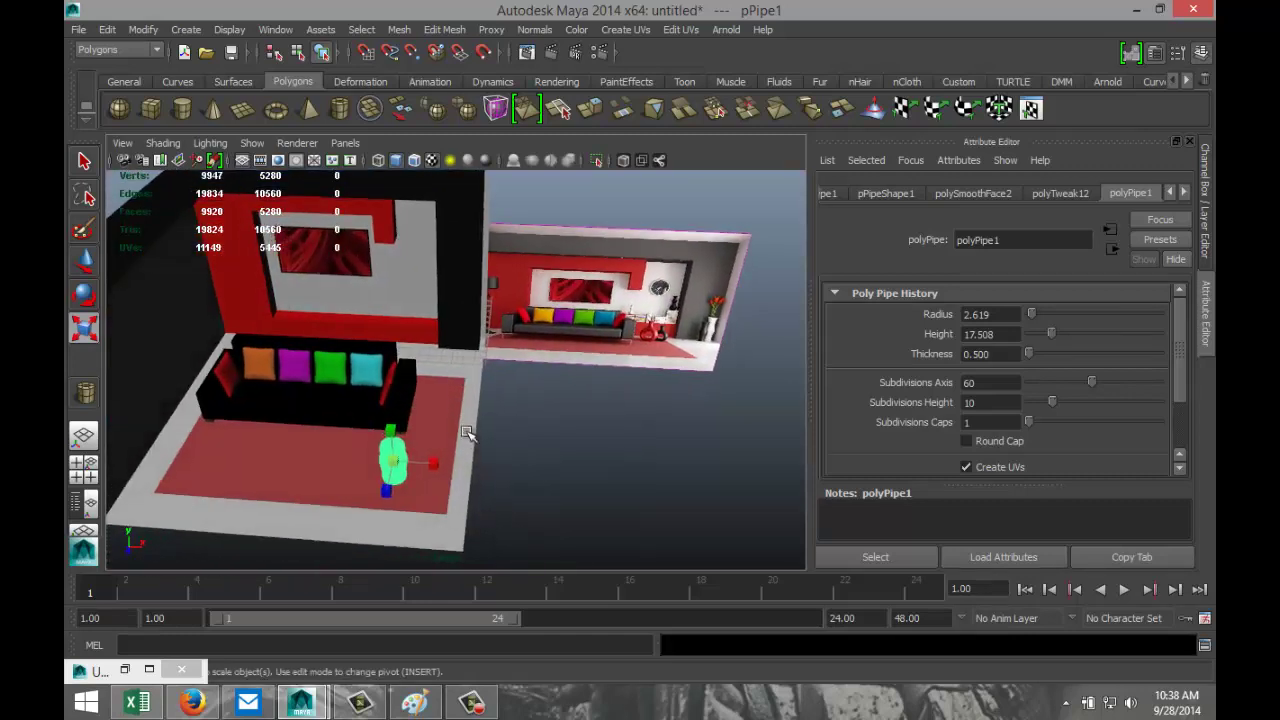
# Move the vase back toward the wall, beside the sofa's right end
pyautogui.press('w')
pyautogui.moveTo(386, 488); pyautogui.dragTo(483, 360)
pyautogui.press('f')
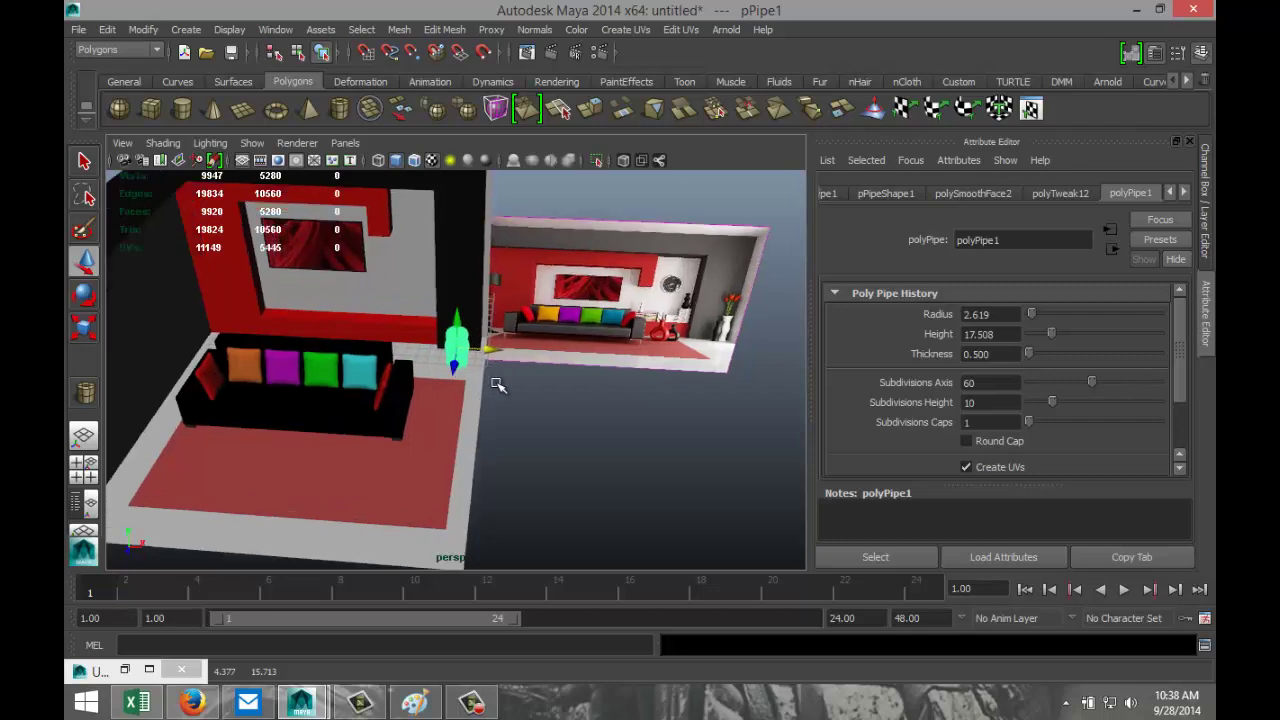
pyautogui.keyDown('alt'); pyautogui.moveTo(592, 470); pyautogui.dragTo(437, 417); pyautogui.keyUp('alt')
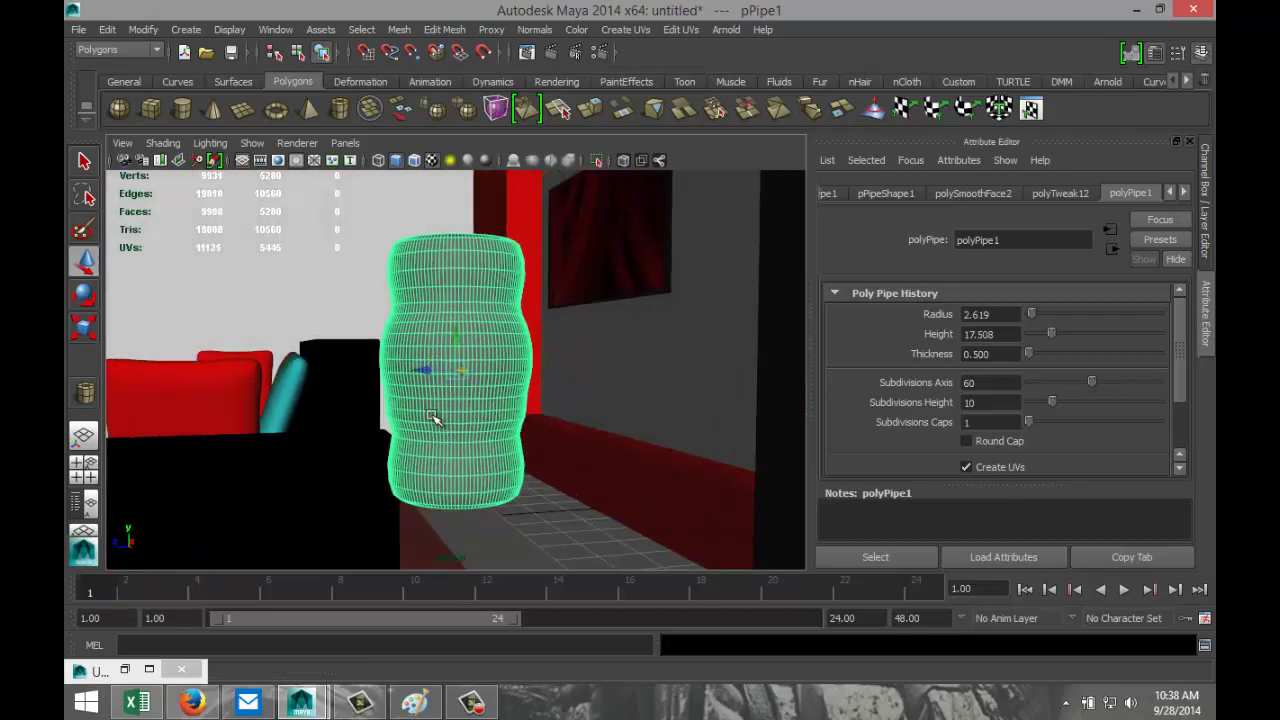
# In the side view, lower the vase onto the floor and shift it between the sofa and the back wall
pyautogui.press('space')
pyautogui.press('space')
pyautogui.scroll(-3, 646, 477)
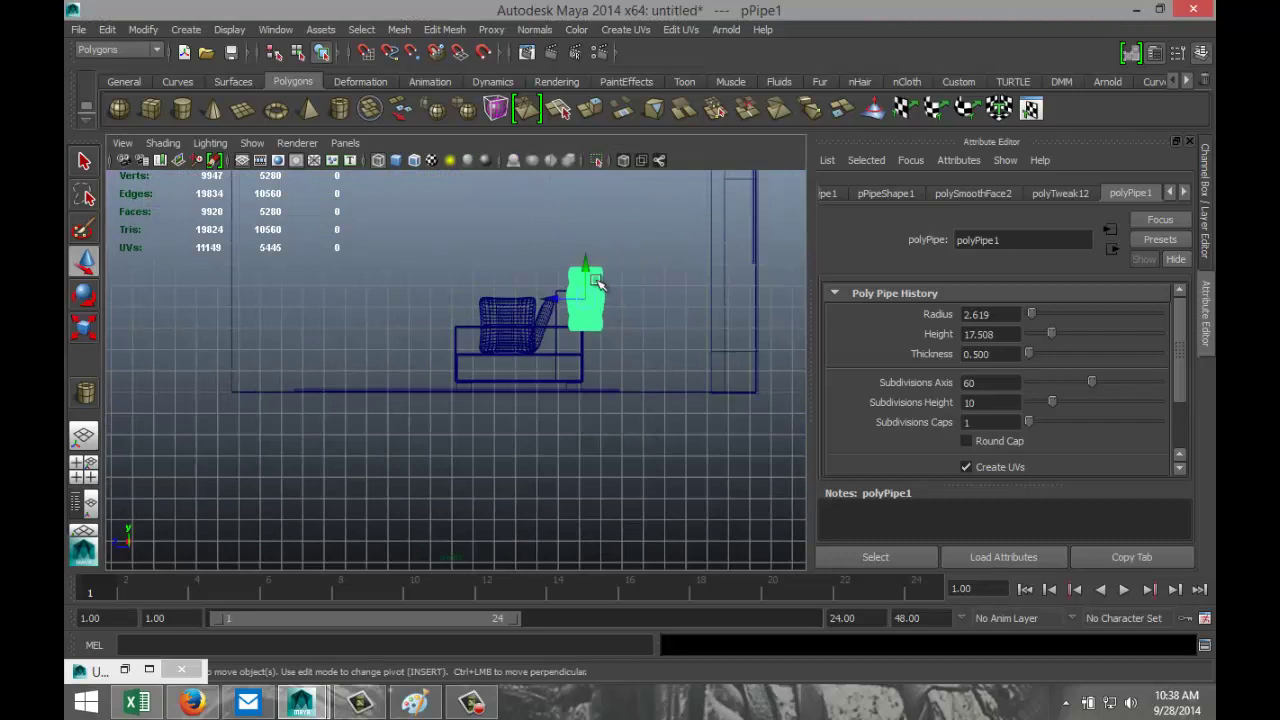
pyautogui.moveTo(598, 268); pyautogui.dragTo(609, 327)
pyautogui.moveTo(551, 356); pyautogui.dragTo(670, 331)
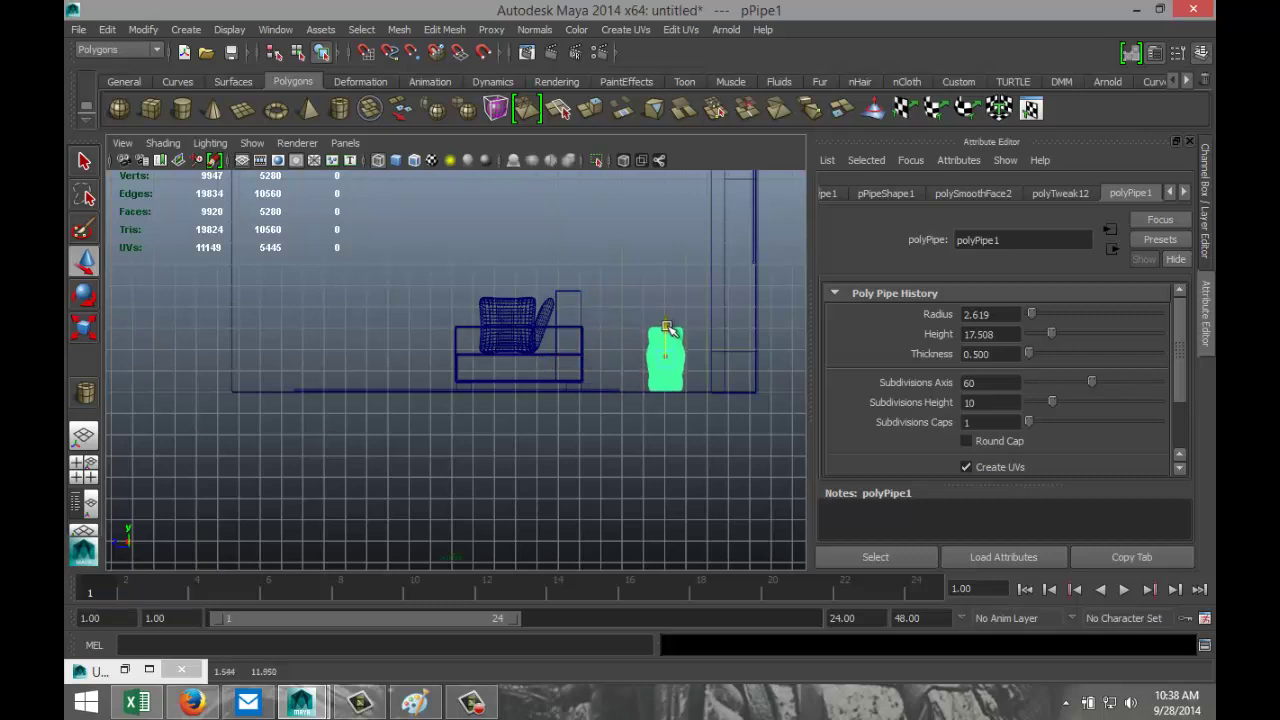
# Assign a new mia_material_x material to the vase
pyautogui.click(104, 472)
pyautogui.press('space')
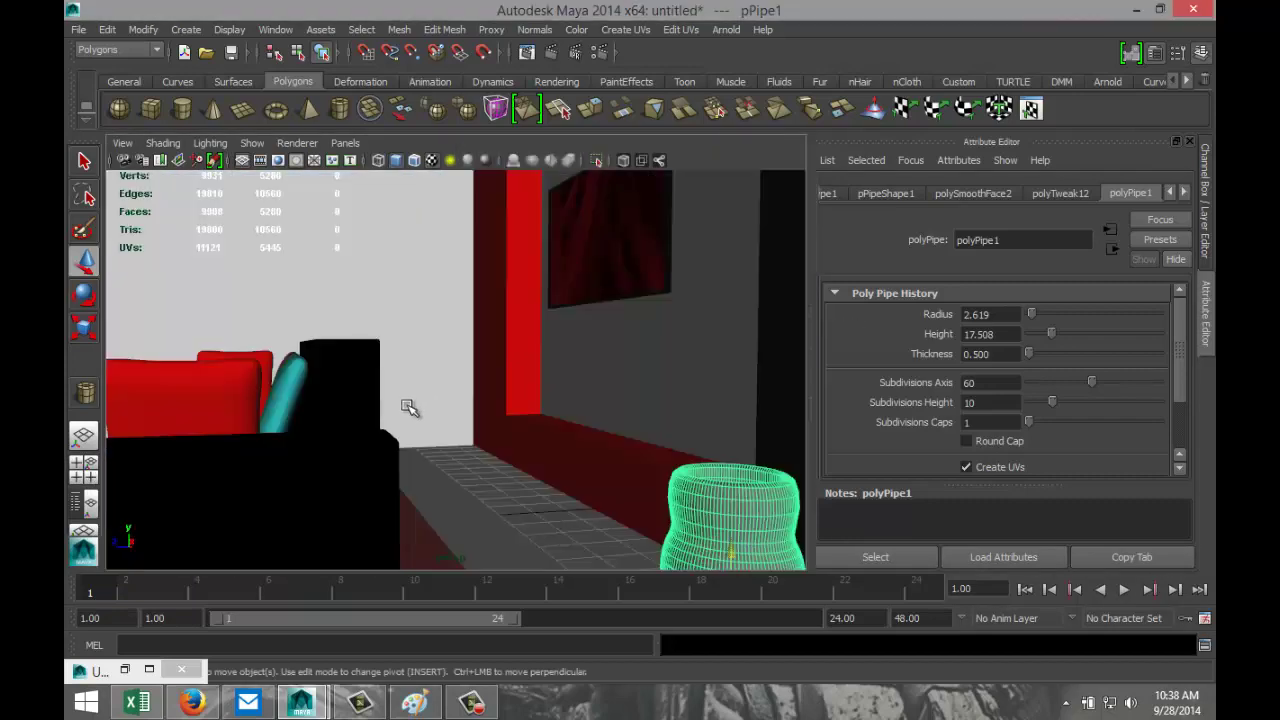
pyautogui.keyDown('alt'); pyautogui.moveTo(385, 410); pyautogui.dragTo(512, 401); pyautogui.keyUp('alt')
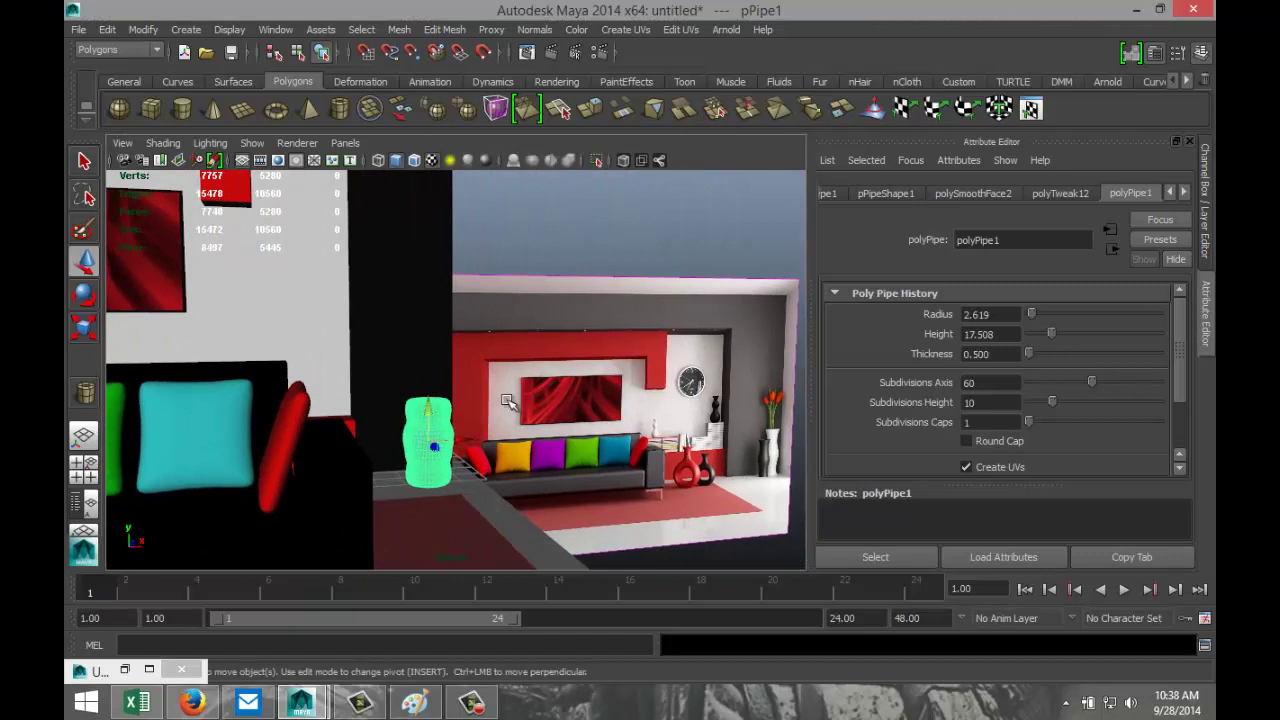
pyautogui.rightClick(440, 430)
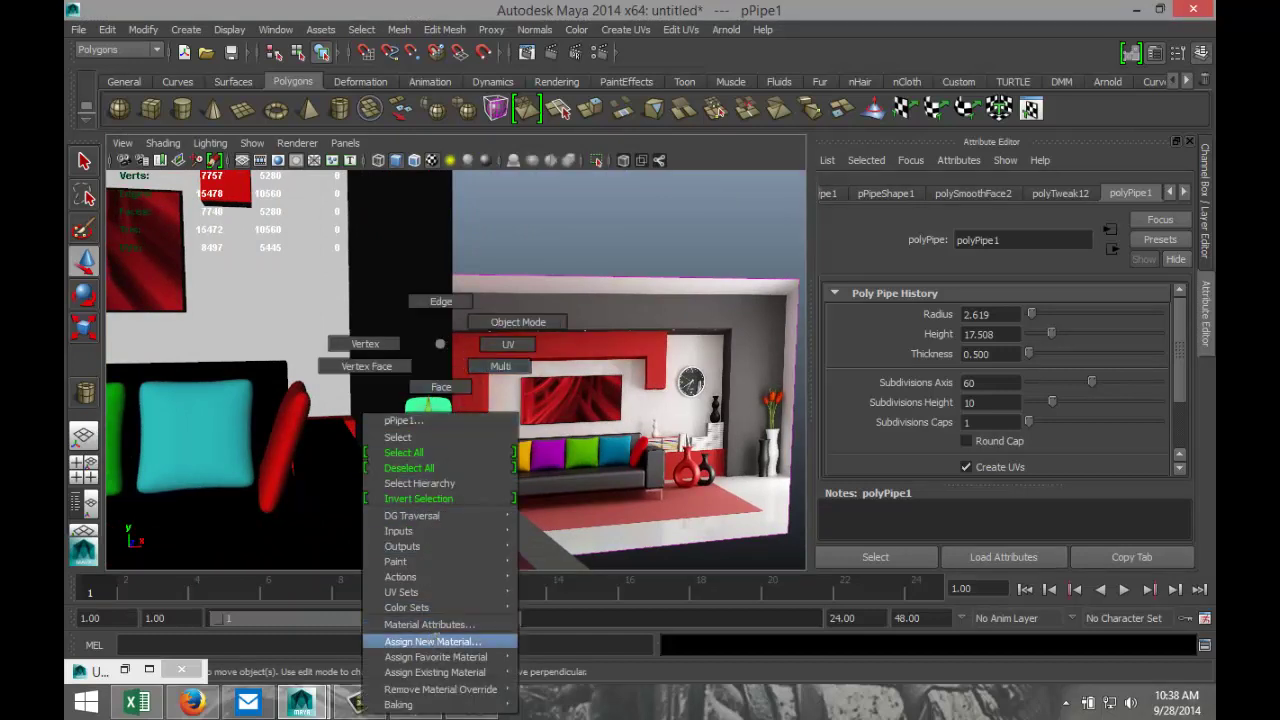
pyautogui.click(480, 641)
pyautogui.doubleClick(517, 141)
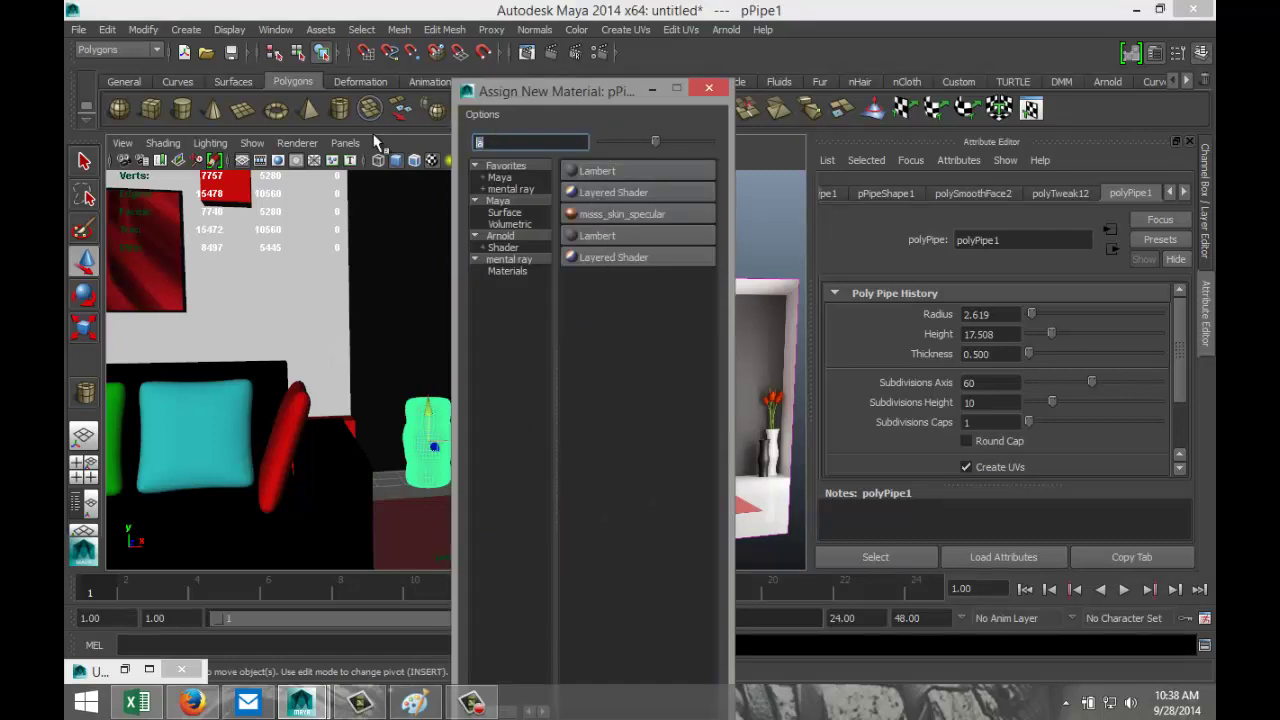
pyautogui.write('mia')
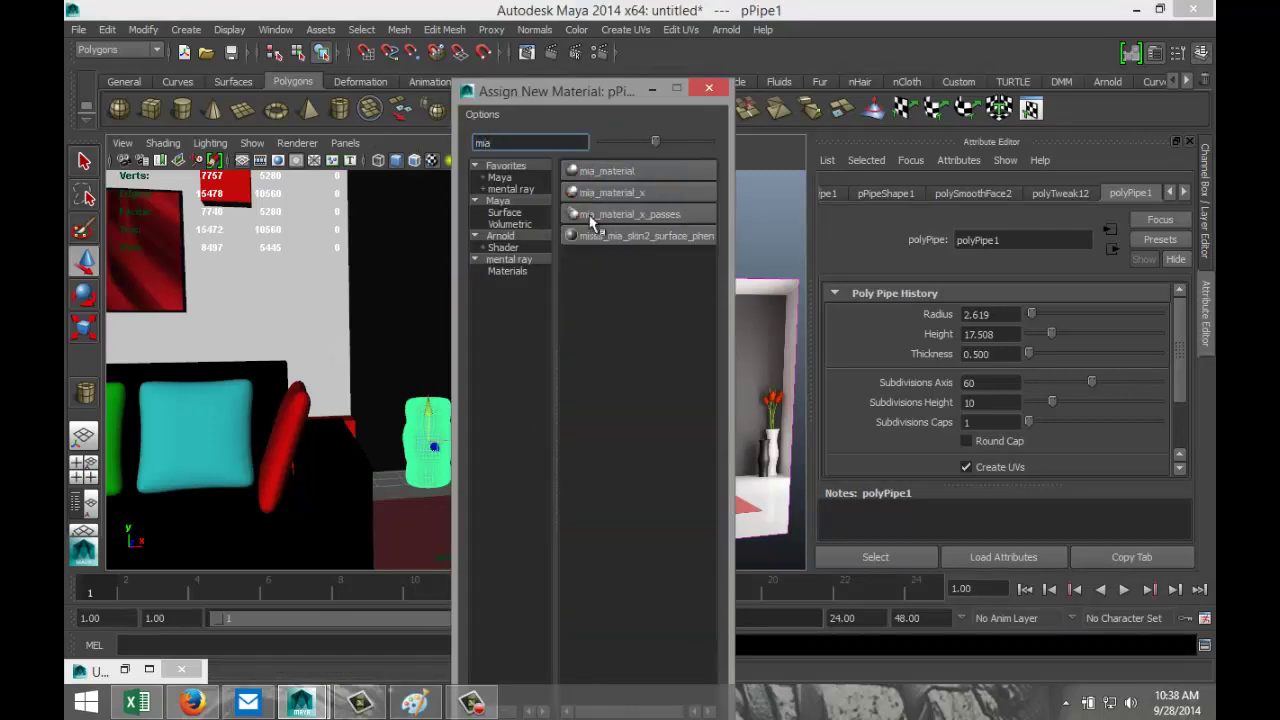
pyautogui.click(621, 196)
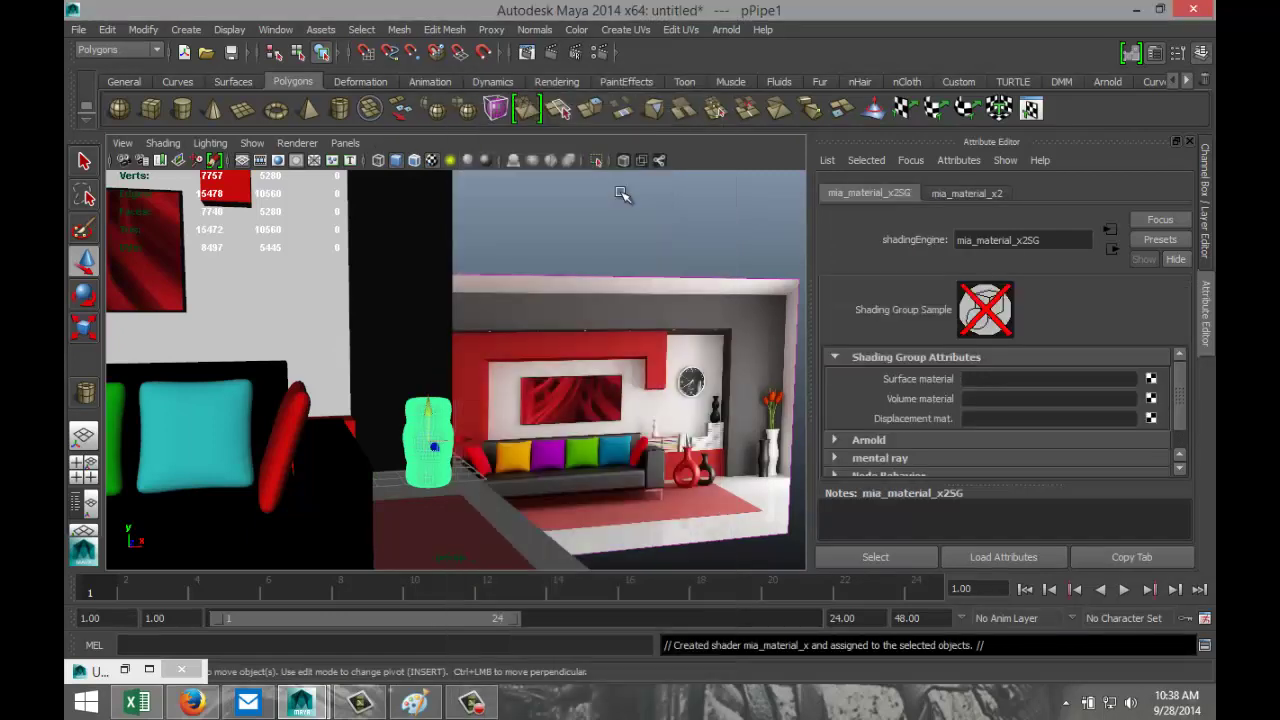
# Apply the Chrome preset to the vase's new mia_material_x
pyautogui.click(971, 191)
pyautogui.click(1159, 239)
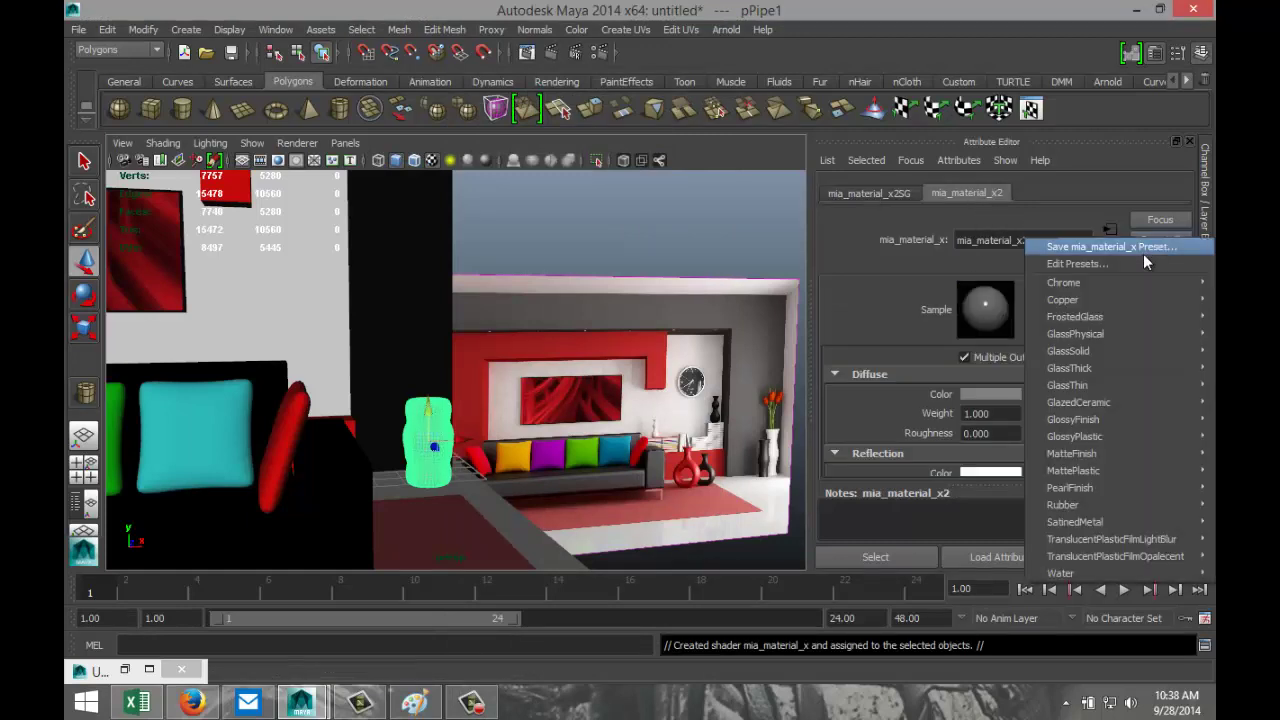
pyautogui.moveTo(1100, 284)
pyautogui.click(983, 285)
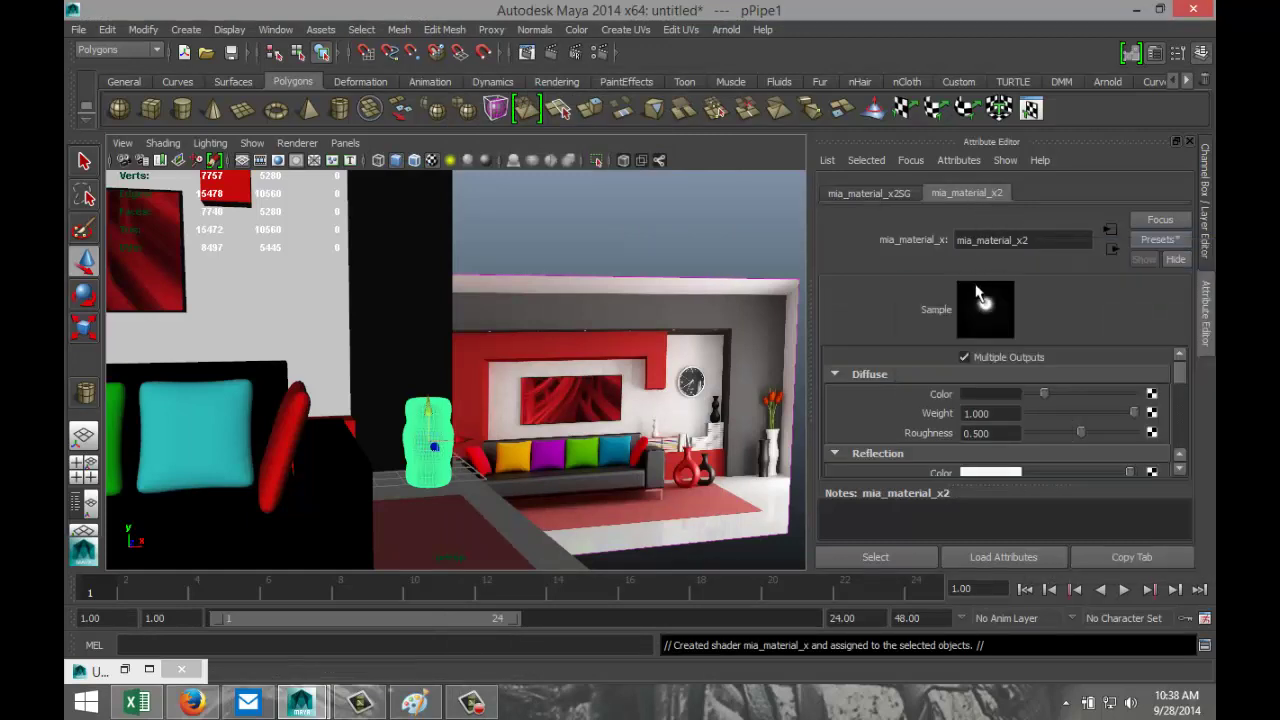
pyautogui.scroll(-2, 457, 436)
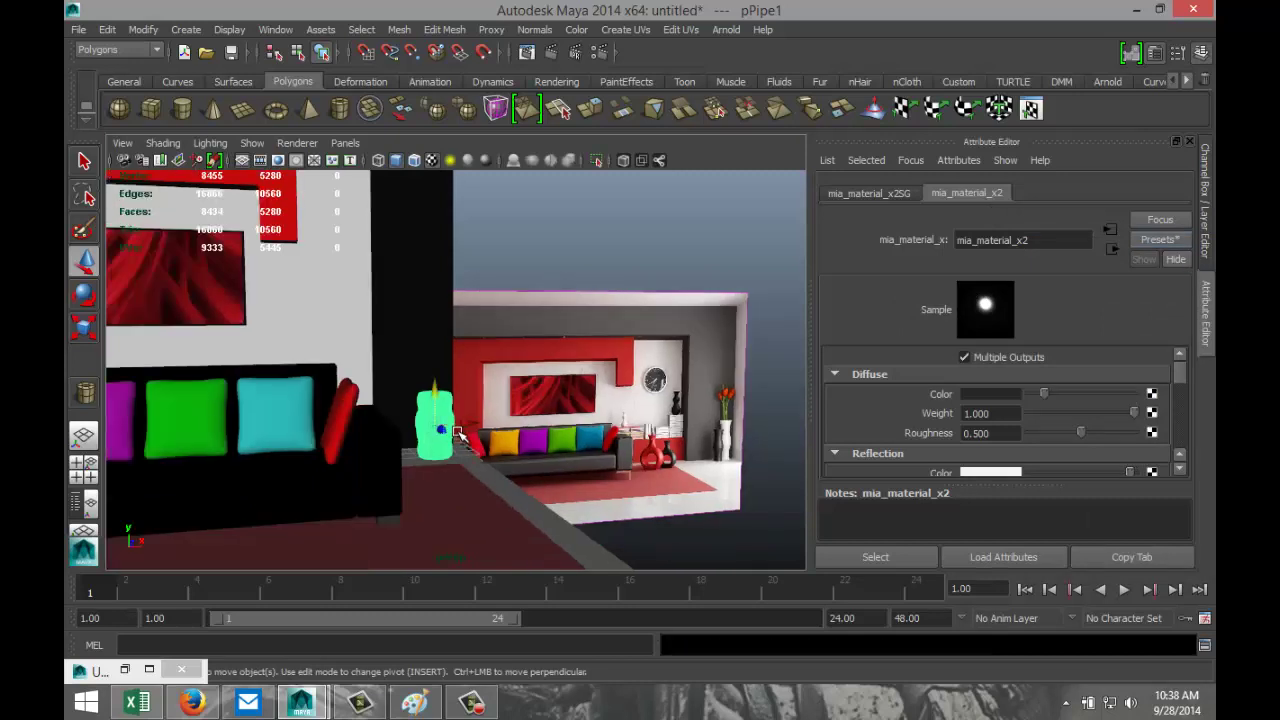
pyautogui.scroll(-2, 457, 433)
pyautogui.scroll(-2, 458, 432)
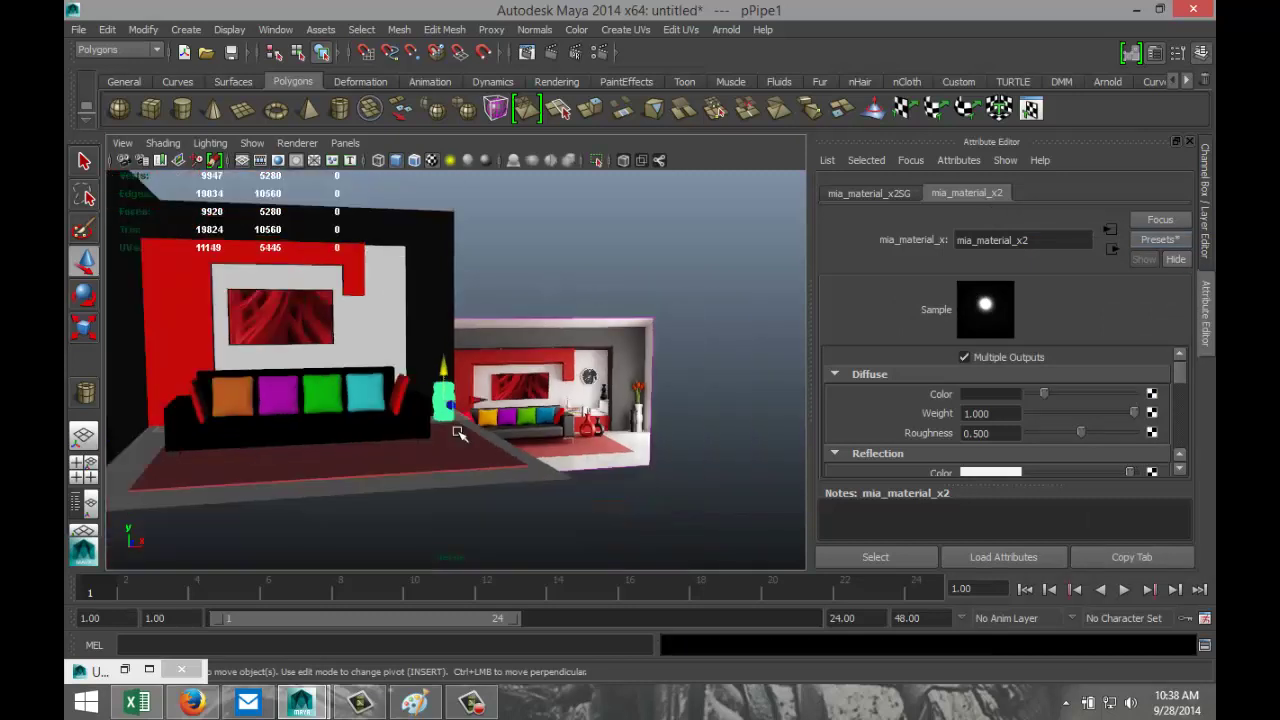
pyautogui.scroll(-2, 458, 432)
pyautogui.keyDown('alt'); pyautogui.moveTo(486, 467); pyautogui.dragTo(610, 415); pyautogui.keyUp('alt')
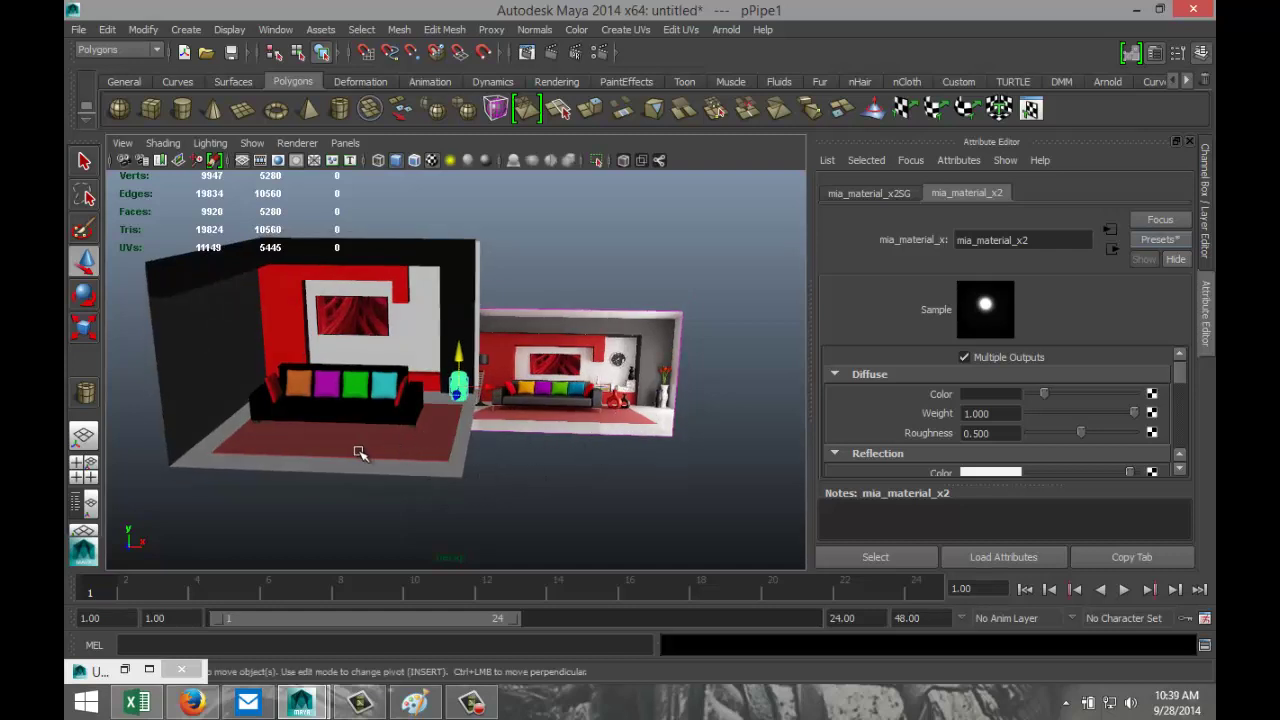
# Create a flat polygon cylinder about 4 units in radius and 0.4 units high in front of the rug
pyautogui.moveTo(348, 452)
pyautogui.keyDown('alt'); pyautogui.mouseDown()
pyautogui.moveTo(406, 454)
pyautogui.moveTo(363, 446)
pyautogui.mouseUp(); pyautogui.keyUp('alt')
pyautogui.moveTo(509, 477)
pyautogui.keyDown('alt'); pyautogui.mouseDown()
pyautogui.moveTo(481, 483)
pyautogui.moveTo(491, 466)
pyautogui.mouseUp(); pyautogui.keyUp('alt')
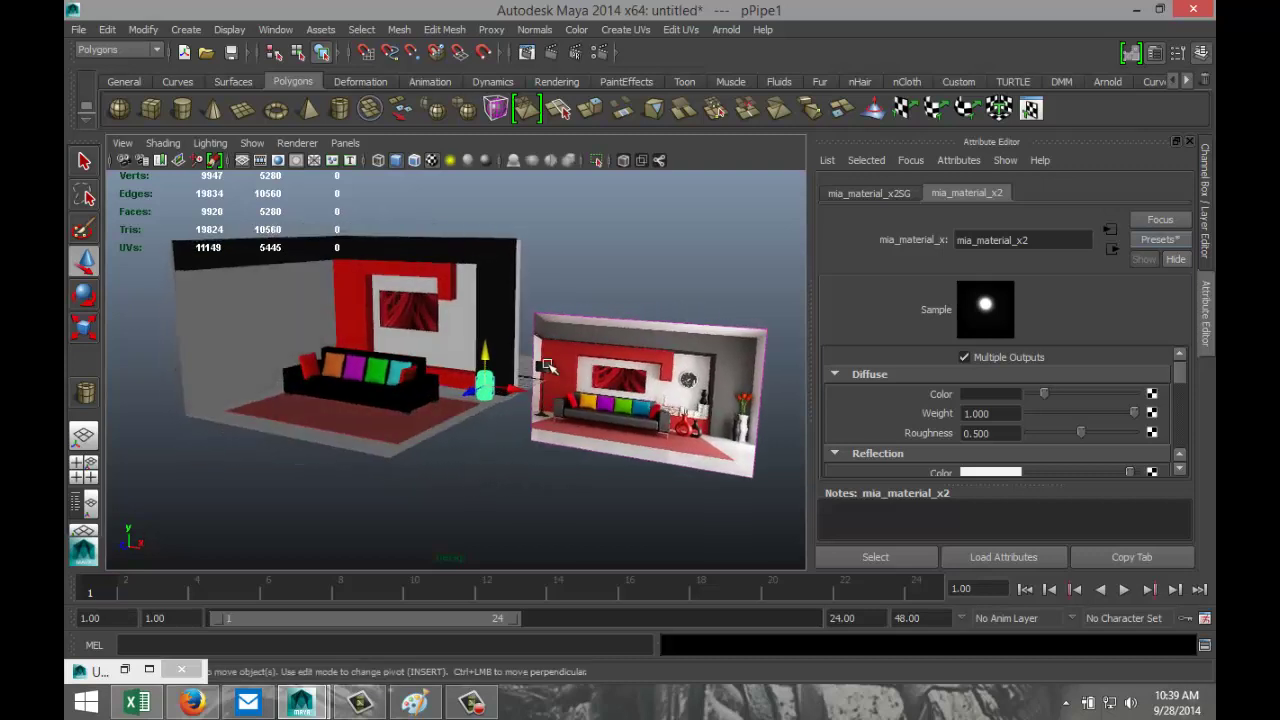
pyautogui.moveTo(389, 484)
pyautogui.keyDown('alt'); pyautogui.mouseDown()
pyautogui.moveTo(443, 480)
pyautogui.moveTo(409, 491)
pyautogui.mouseUp(); pyautogui.keyUp('alt')
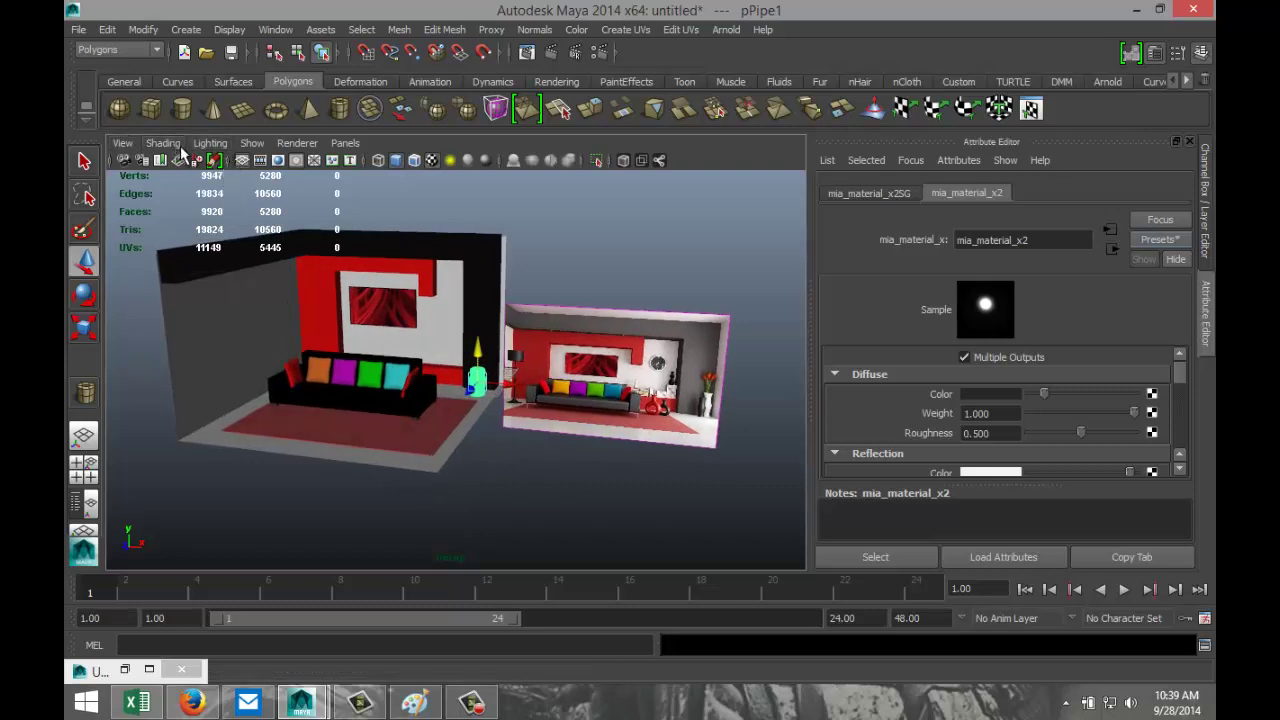
pyautogui.click(181, 108)
pyautogui.moveTo(322, 474); pyautogui.dragTo(352, 460)
# Set the new cylinder's axis subdivisions to 60 and its cap subdivisions to 0
pyautogui.click(1025, 193)
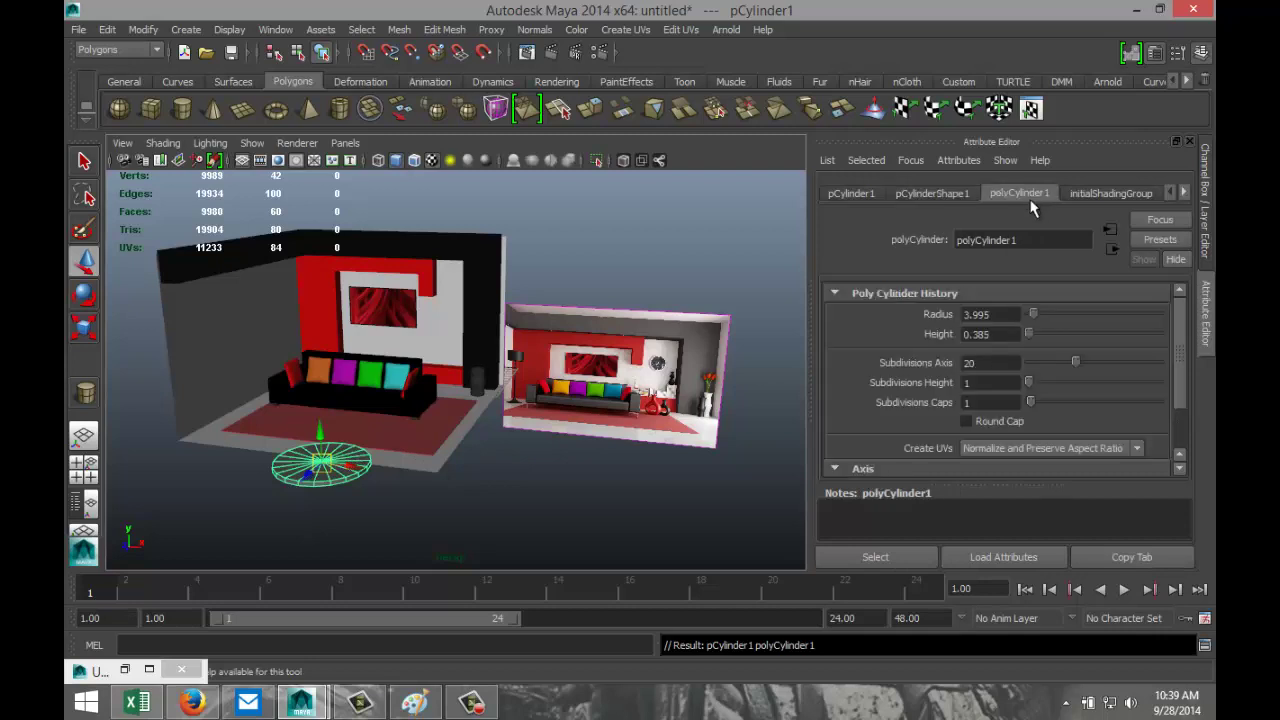
pyautogui.doubleClick(1012, 363)
pyautogui.write('60')
pyautogui.press('Return')
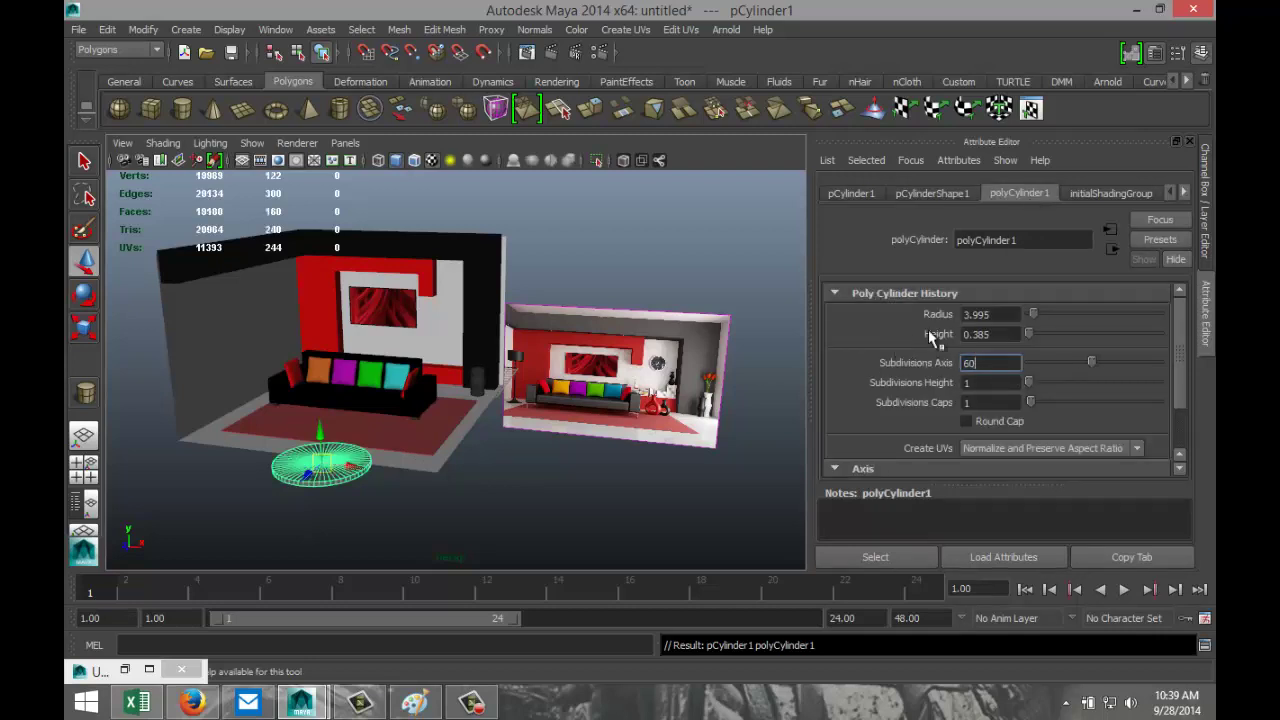
pyautogui.click(991, 402)
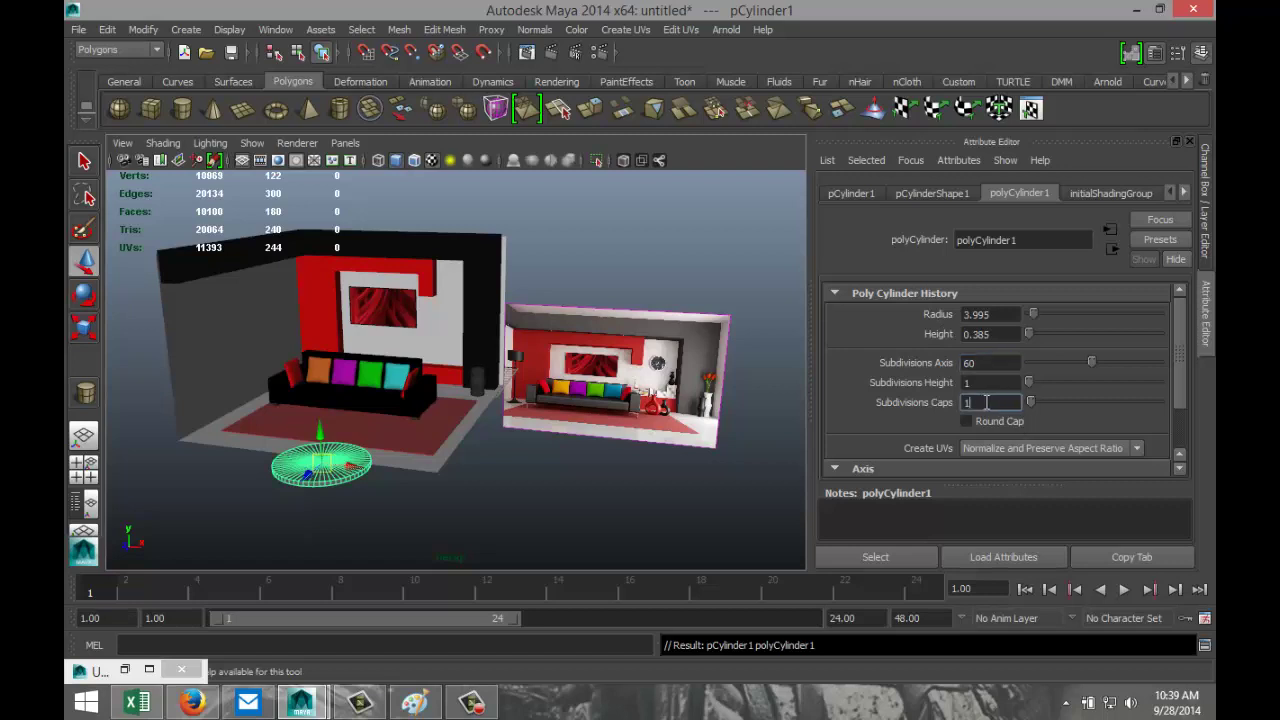
pyautogui.write('0')
pyautogui.press('Return')
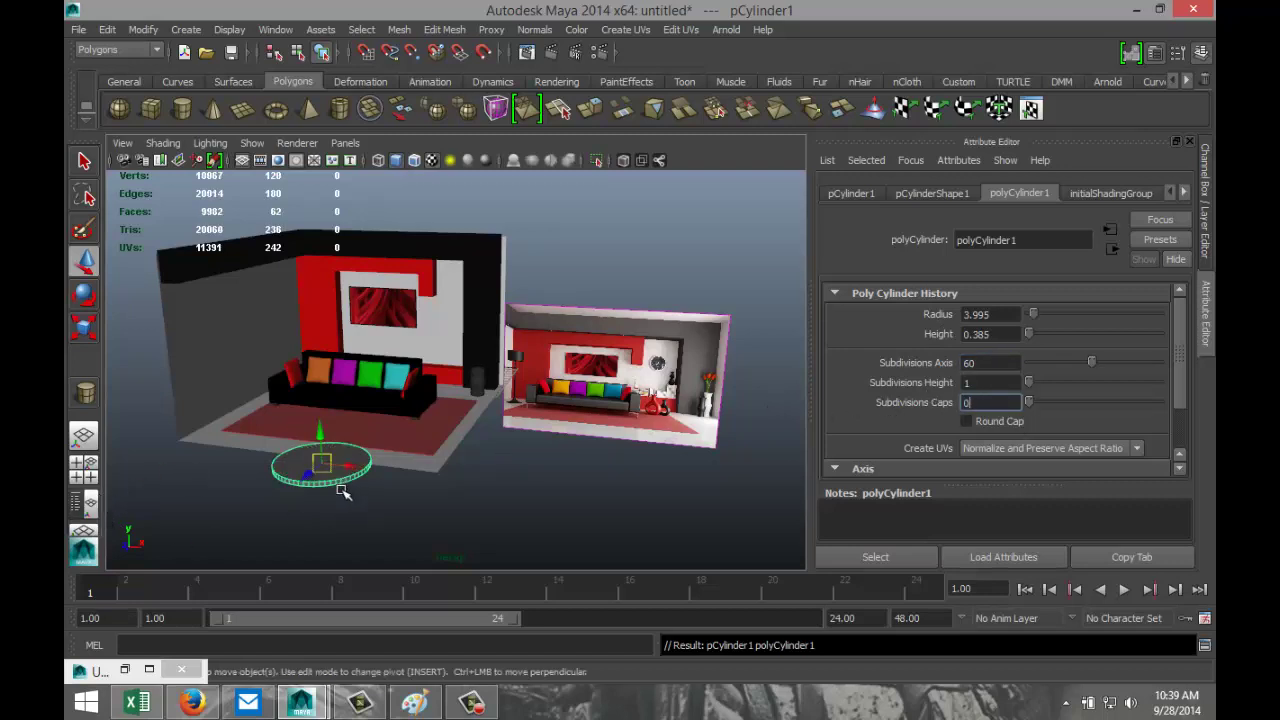
# Bevel the ring of edges around the disc's top rim using 4 segments
pyautogui.click(342, 520)
pyautogui.click(329, 478)
pyautogui.press('f')
pyautogui.moveTo(454, 427); pyautogui.dragTo(457, 316, button='right')
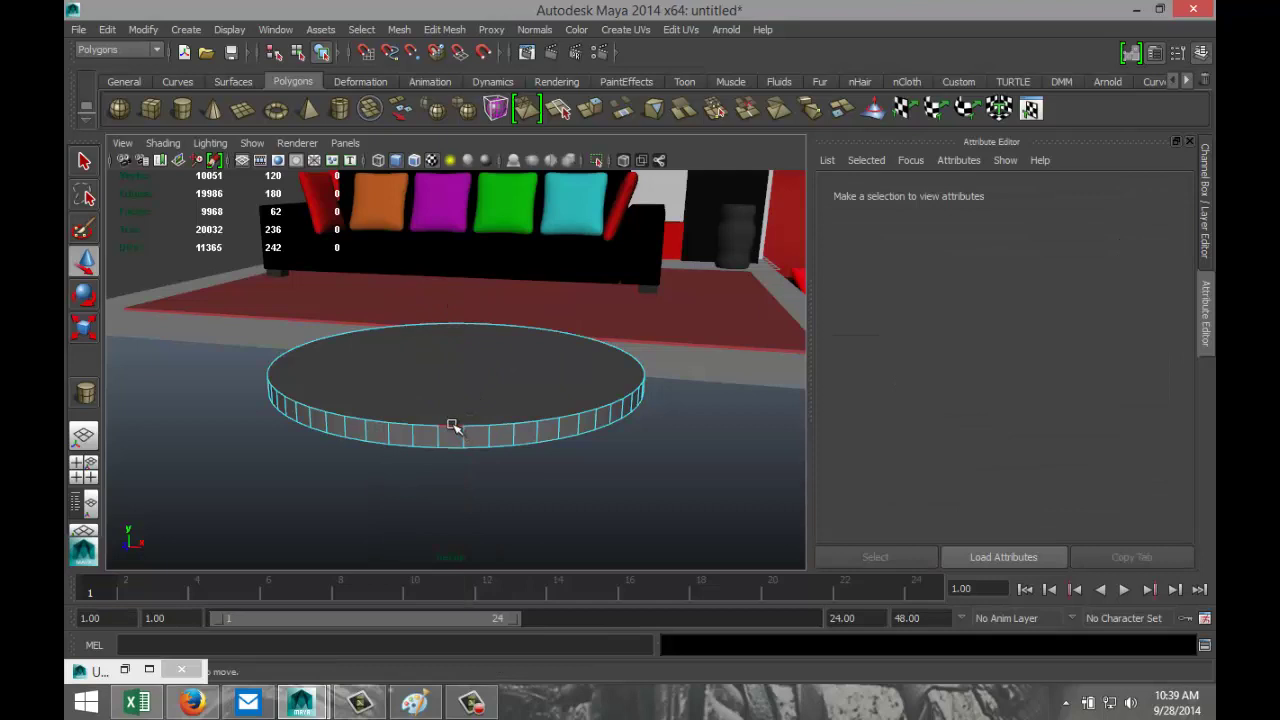
pyautogui.click(453, 426)
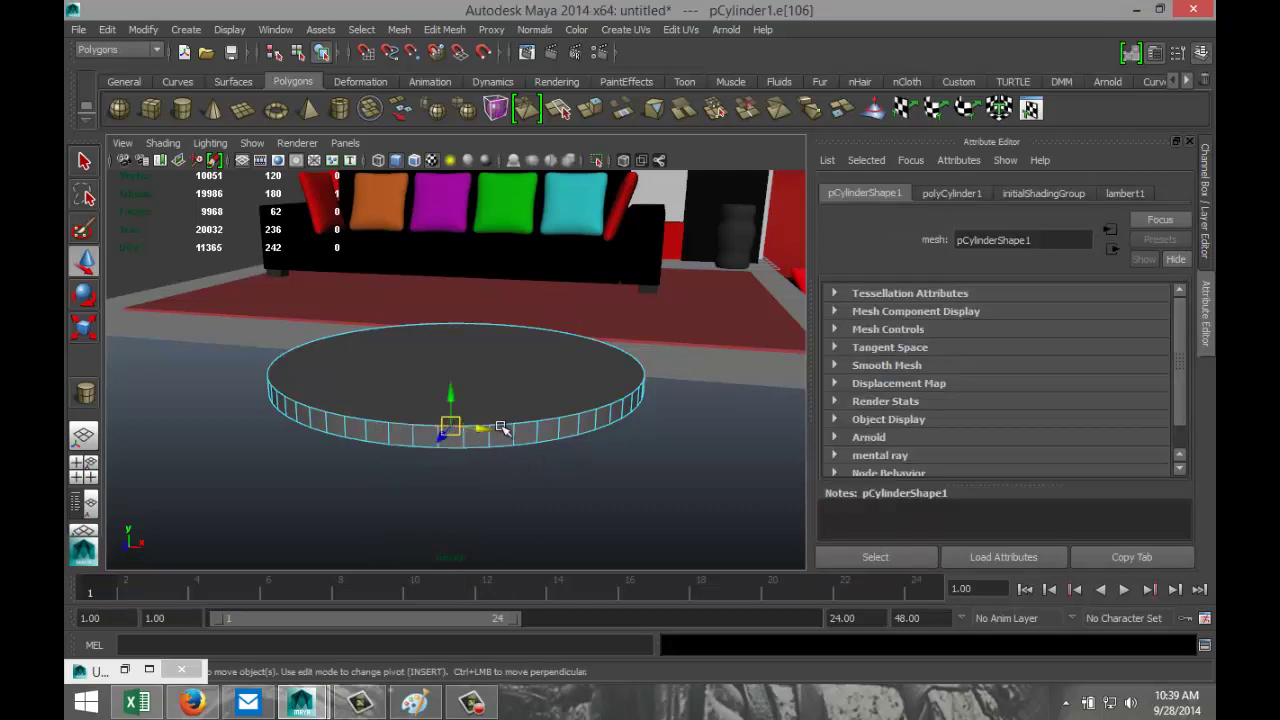
pyautogui.click(518, 440)
pyautogui.keyDown('alt'); pyautogui.moveTo(548, 444); pyautogui.dragTo(566, 434); pyautogui.keyUp('alt')
pyautogui.moveTo(406, 370); pyautogui.dragTo(394, 322, button='right')
pyautogui.moveTo(288, 340); pyautogui.dragTo(678, 368)
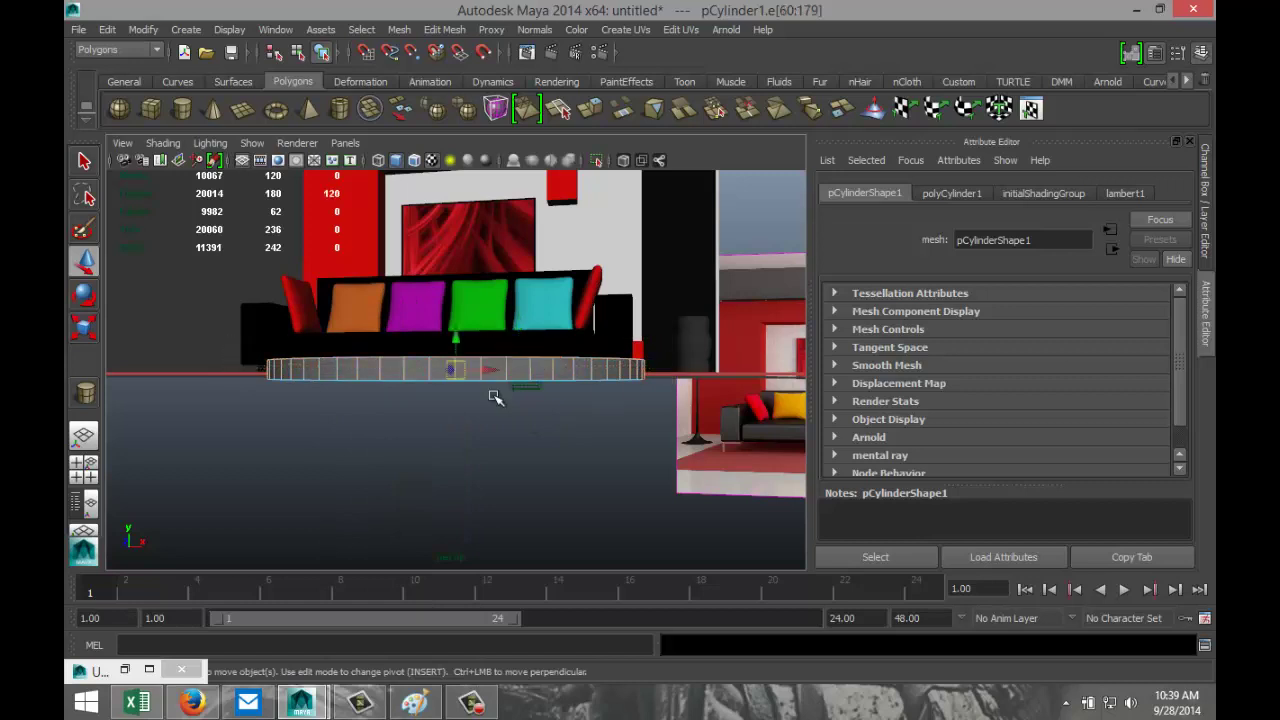
pyautogui.moveTo(228, 368); pyautogui.dragTo(678, 372)
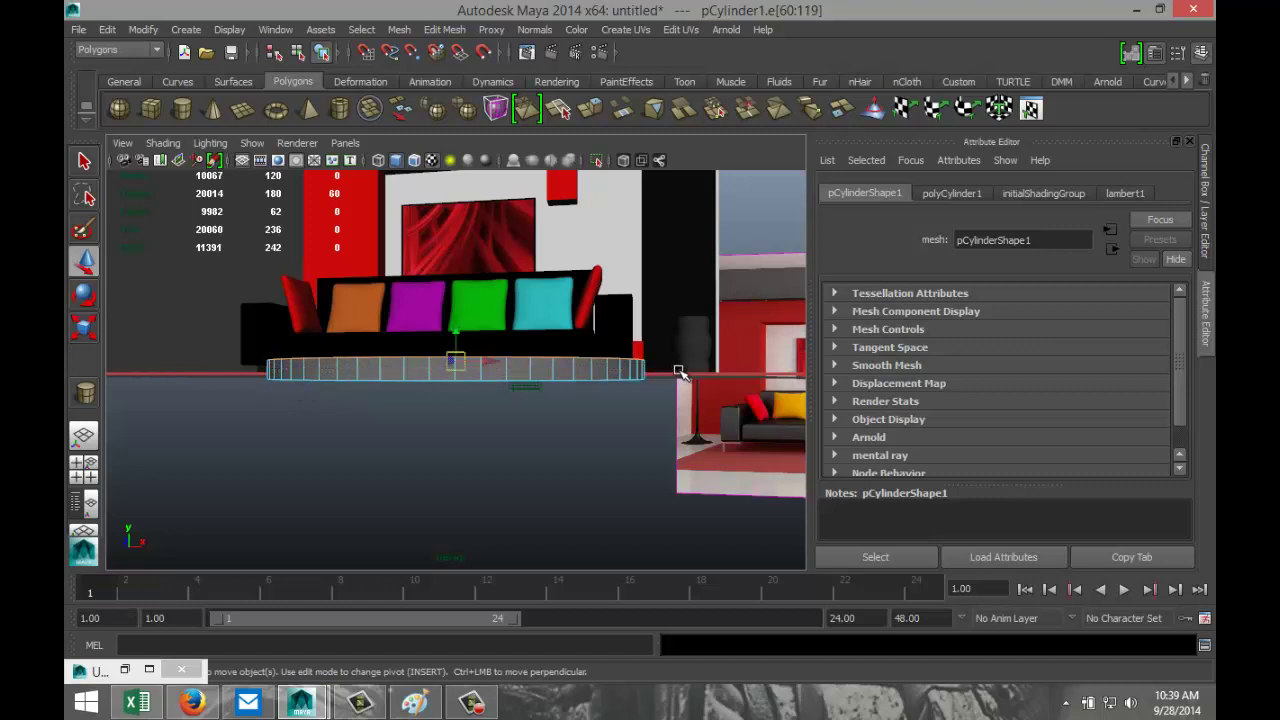
pyautogui.keyDown('alt'); pyautogui.moveTo(658, 430); pyautogui.dragTo(606, 477); pyautogui.keyUp('alt')
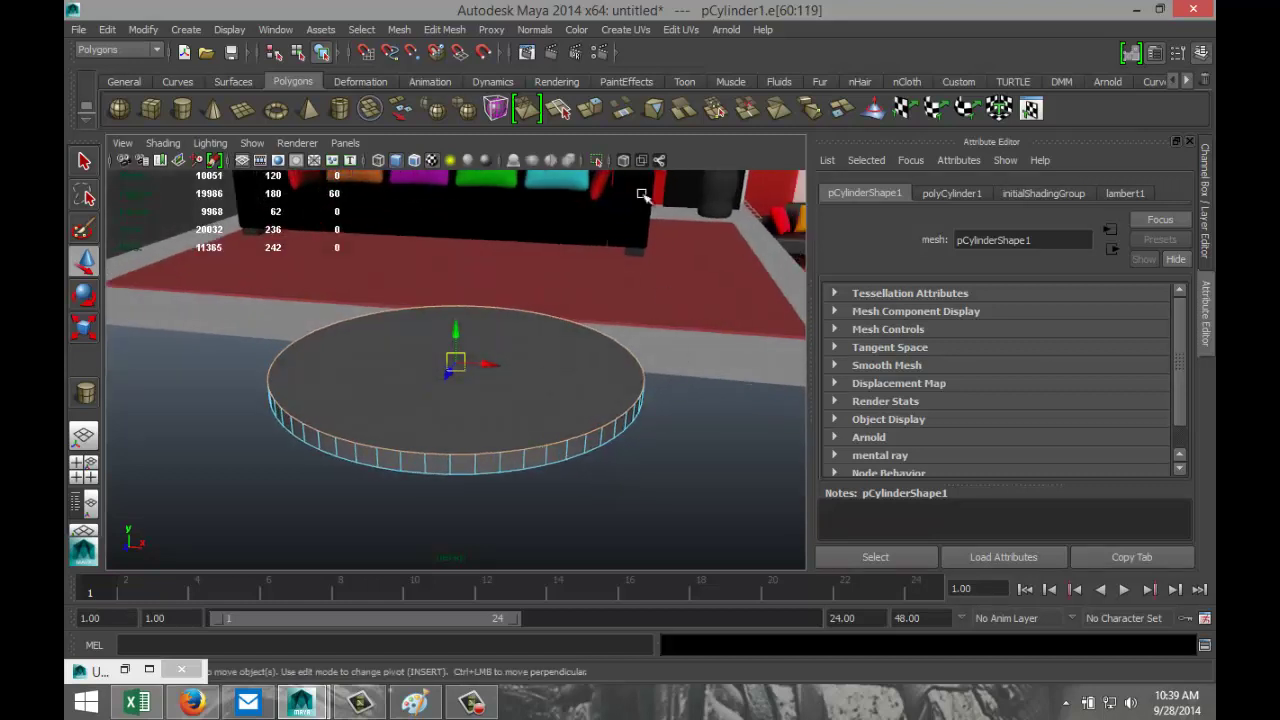
pyautogui.click(444, 29)
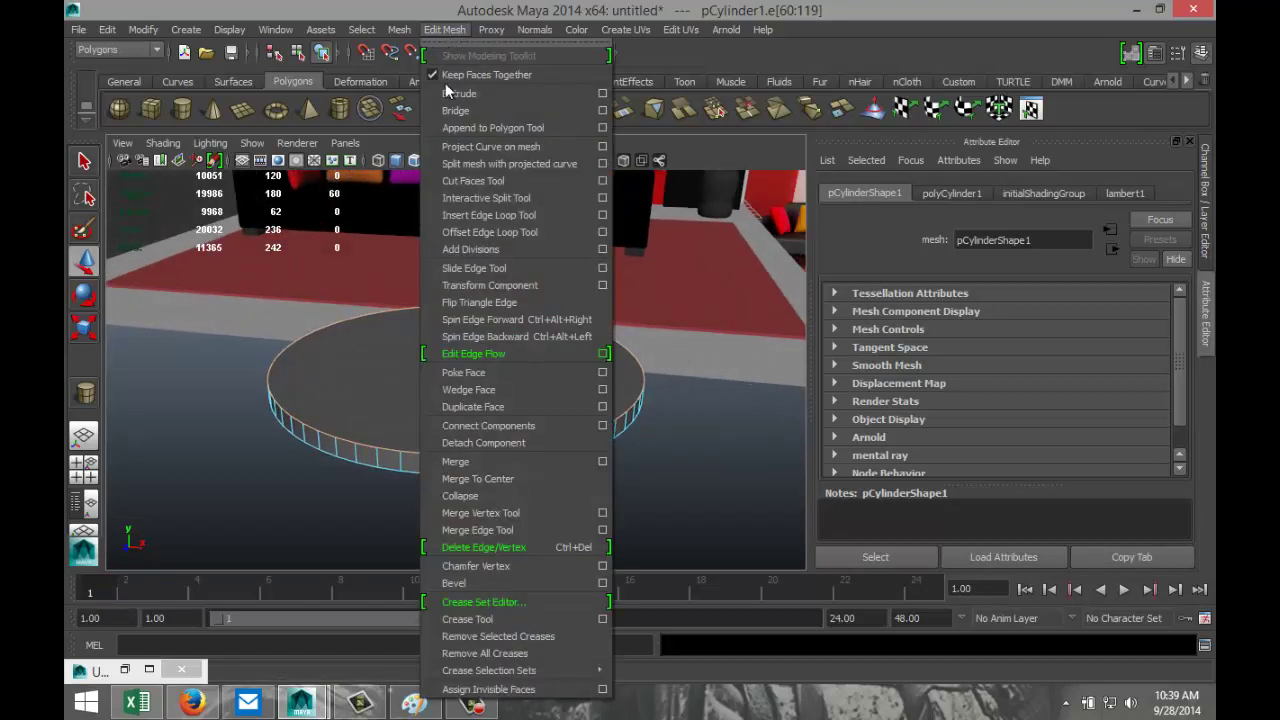
pyautogui.click(500, 585)
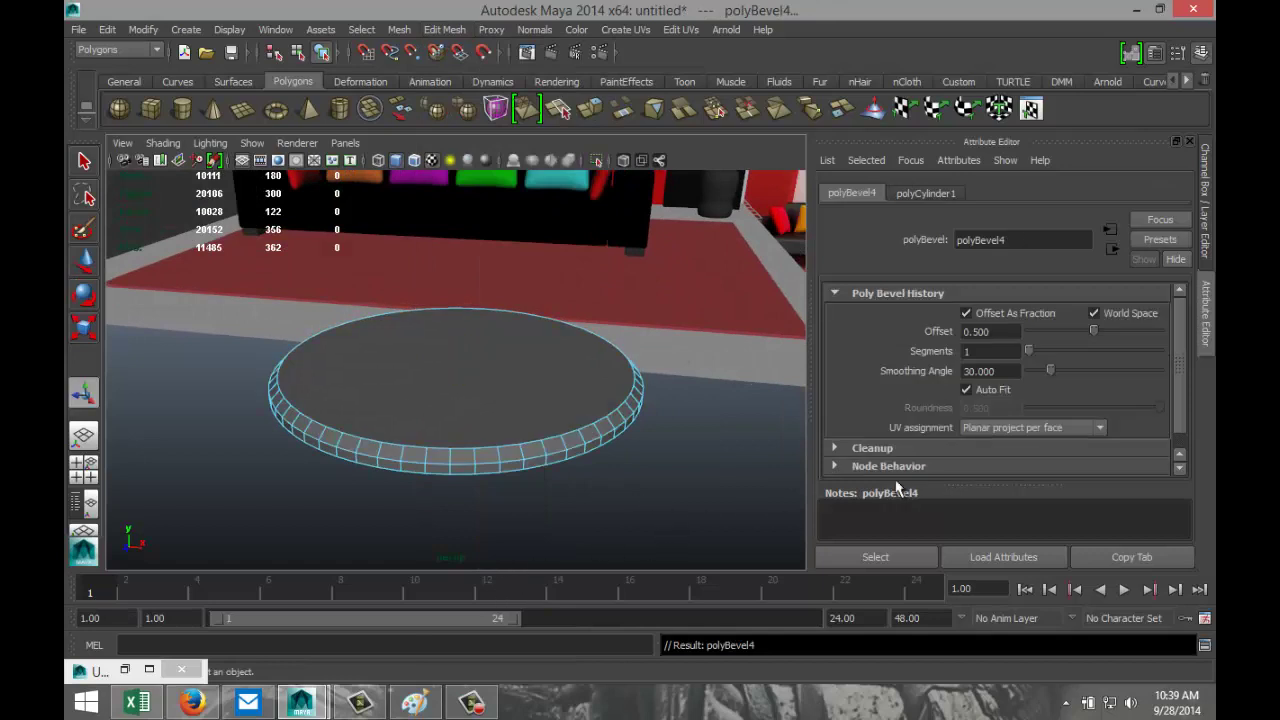
pyautogui.moveTo(1030, 350); pyautogui.dragTo(1066, 352)
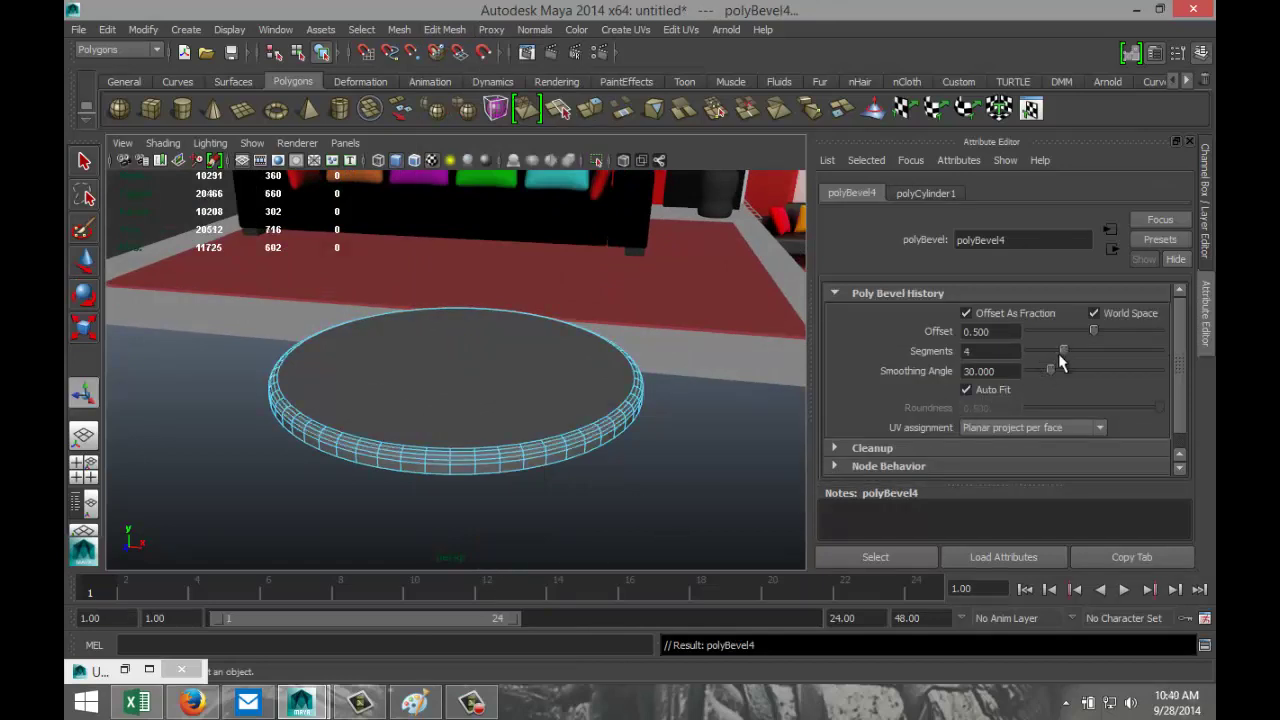
# Extrude the disc's top face, scale it slightly inward and raise it about 0.2 units
pyautogui.moveTo(504, 378); pyautogui.dragTo(500, 386, button='right')
pyautogui.click(491, 381)
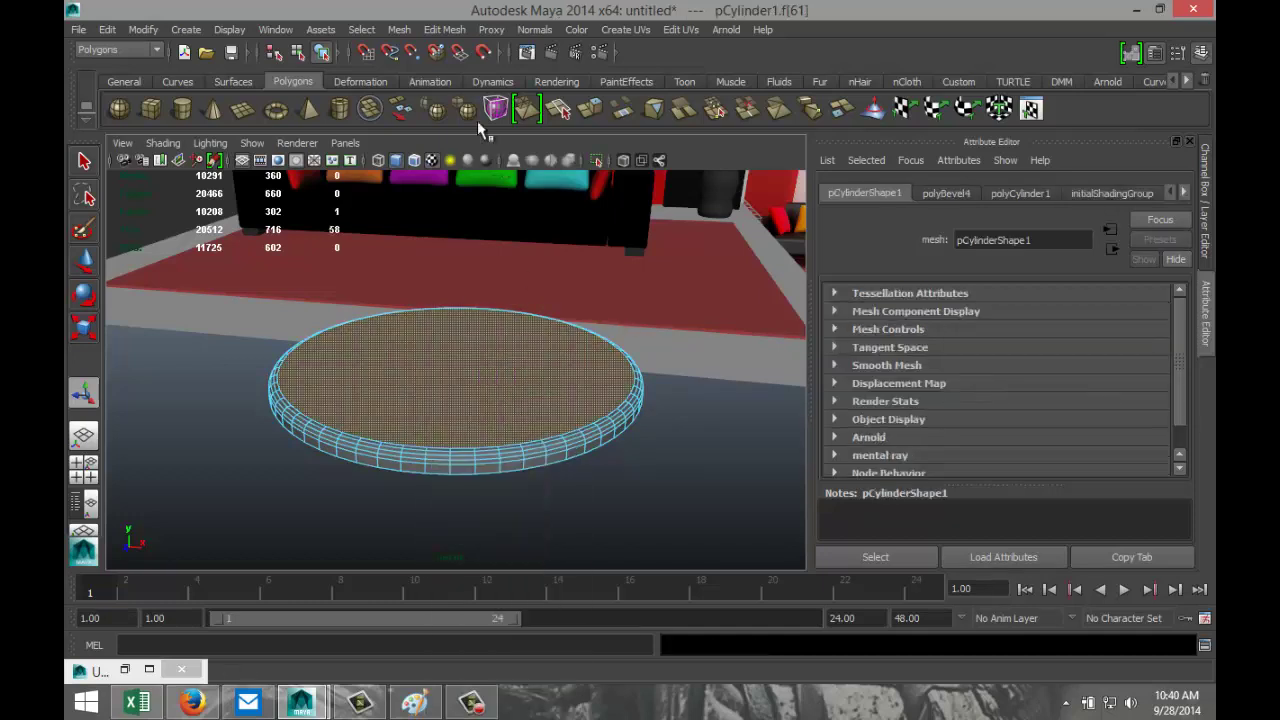
pyautogui.click(446, 31)
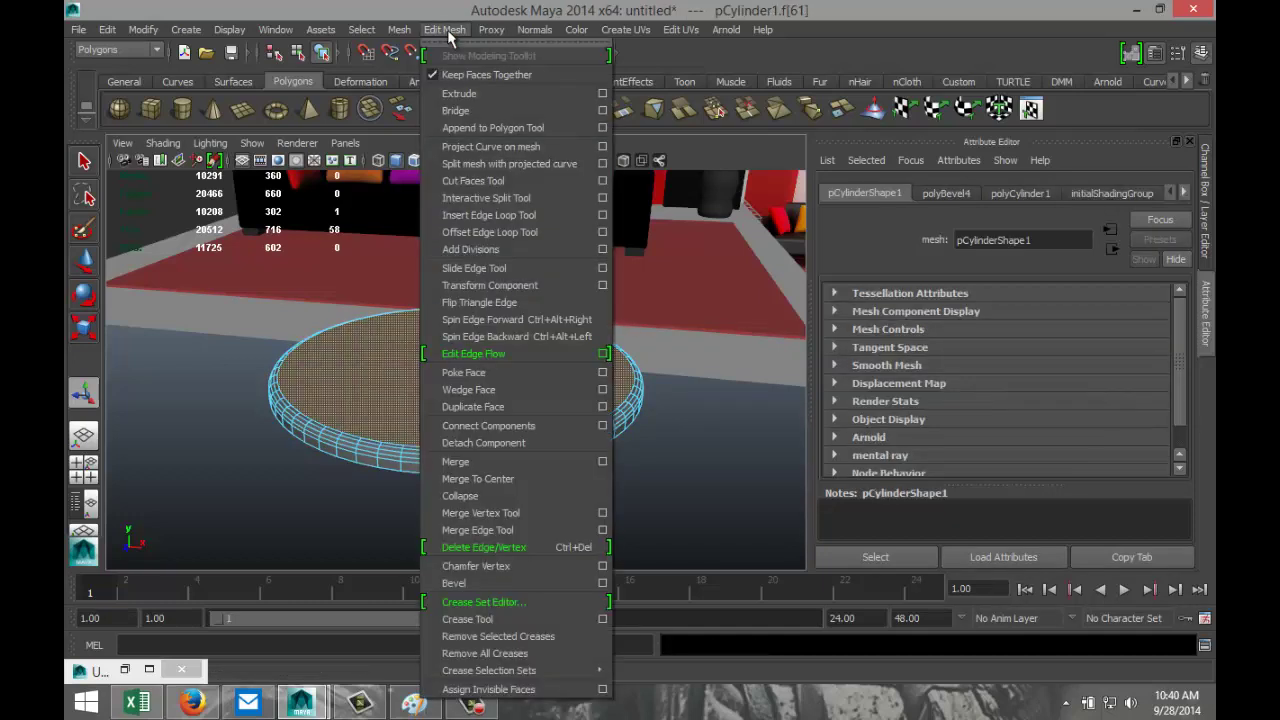
pyautogui.click(459, 93)
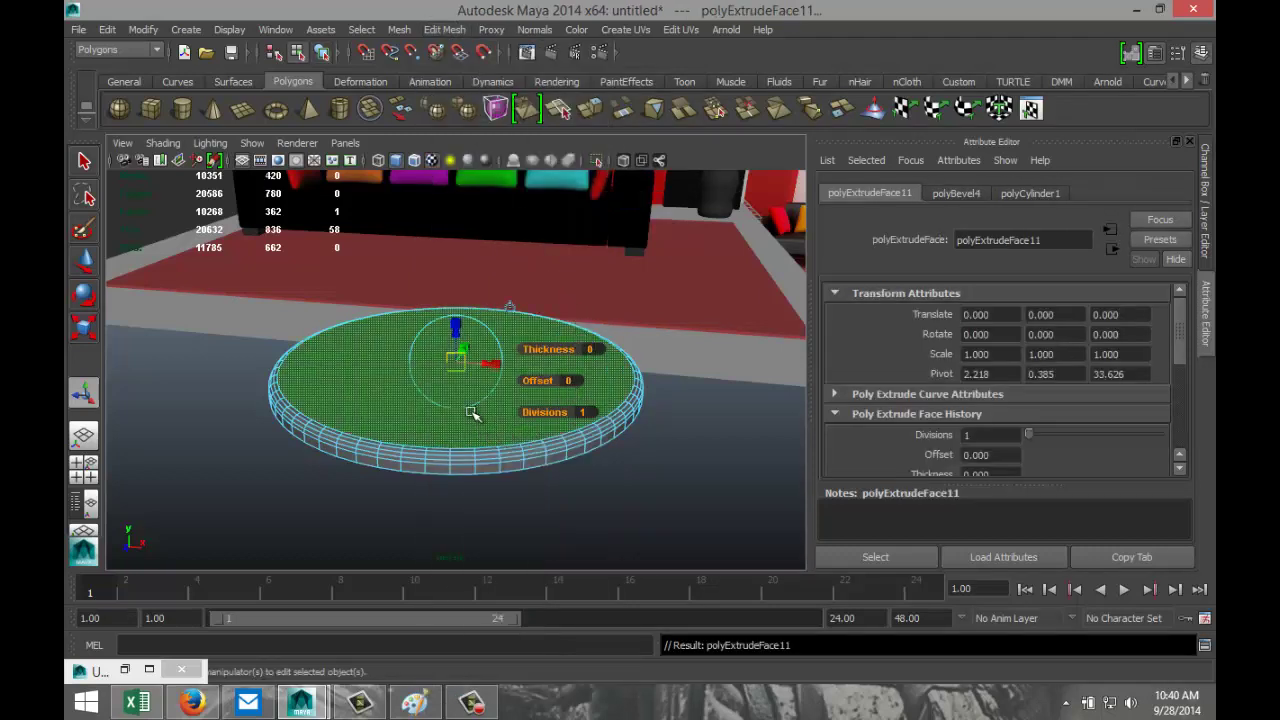
pyautogui.press('r')
pyautogui.moveTo(455, 363); pyautogui.dragTo(455, 325)
pyautogui.press('w')
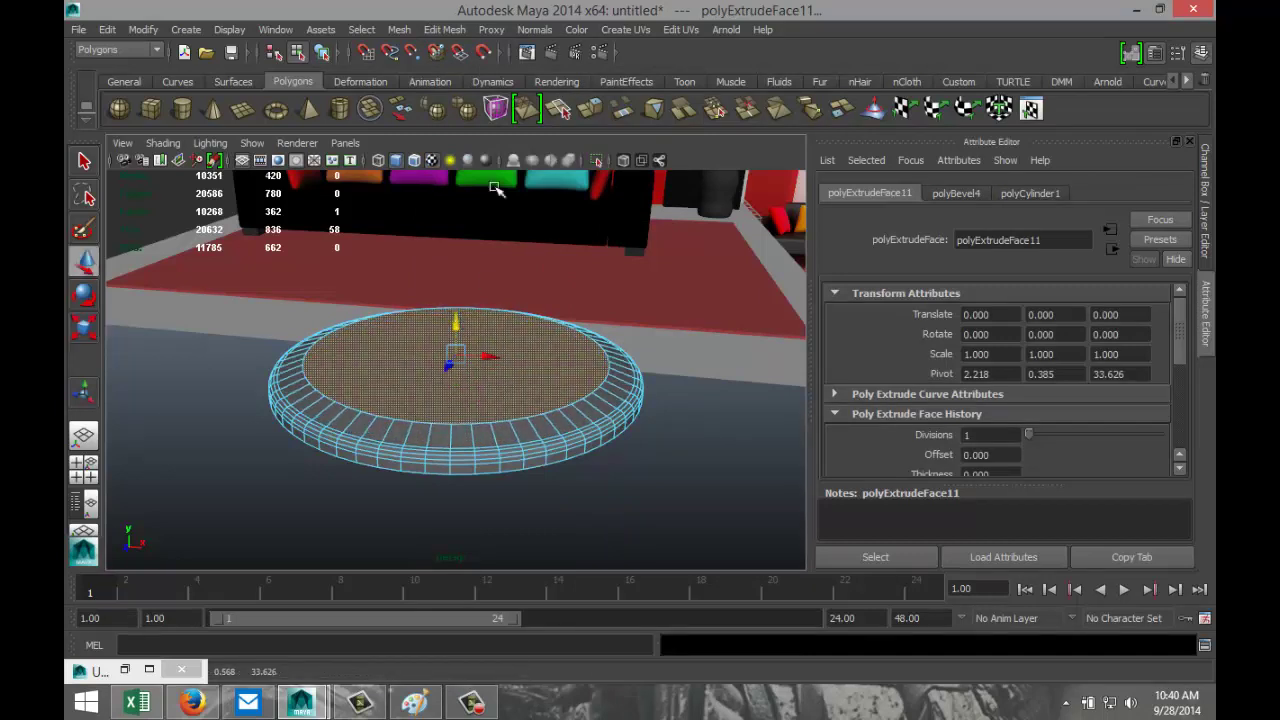
# Extrude the raised top face again and scale it to about half its width around the centre
pyautogui.click(446, 29)
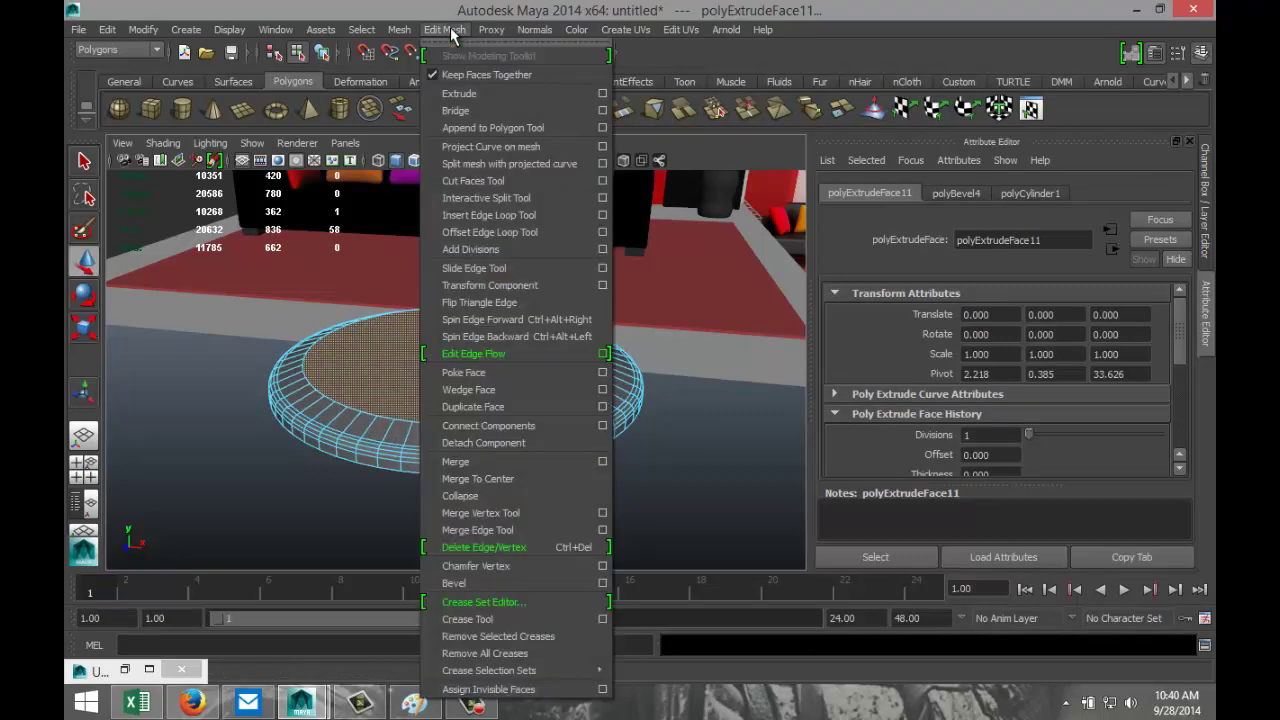
pyautogui.click(484, 94)
pyautogui.press('r')
pyautogui.moveTo(455, 354); pyautogui.dragTo(362, 346)
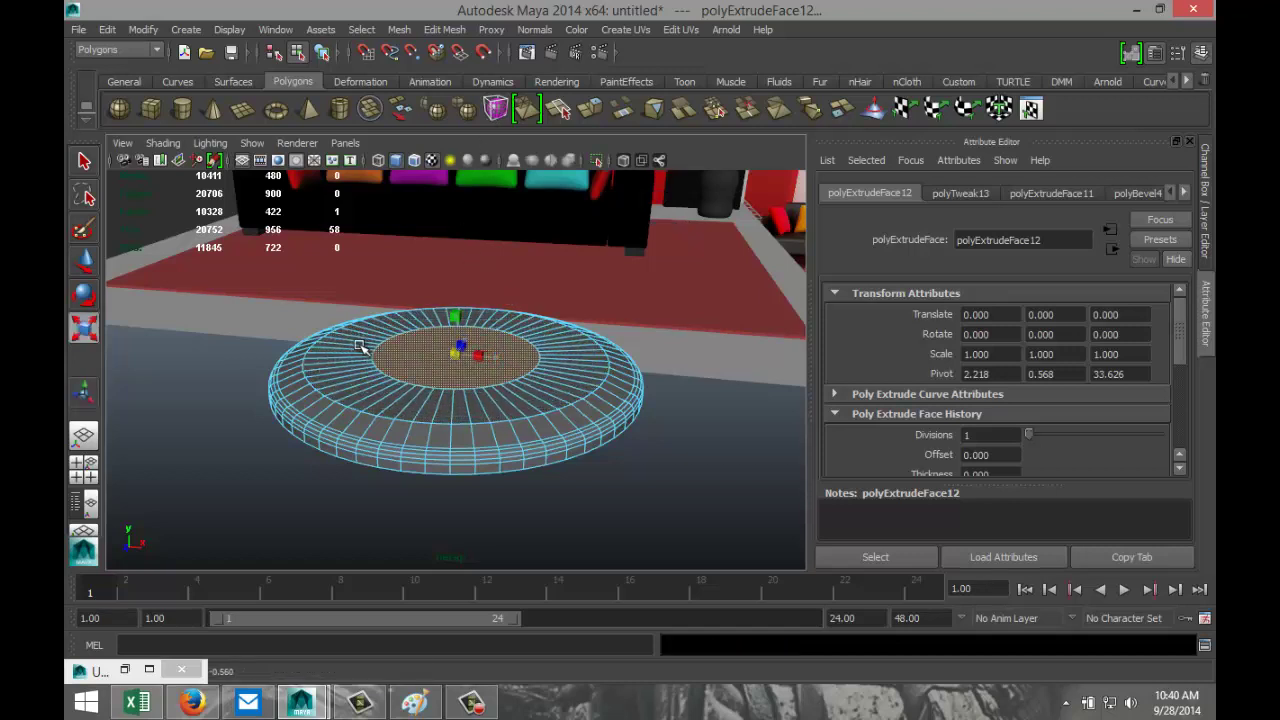
# Extrude the small centre face, raise it about 1.1 units and scale it down to the pole's thickness
pyautogui.click(446, 30)
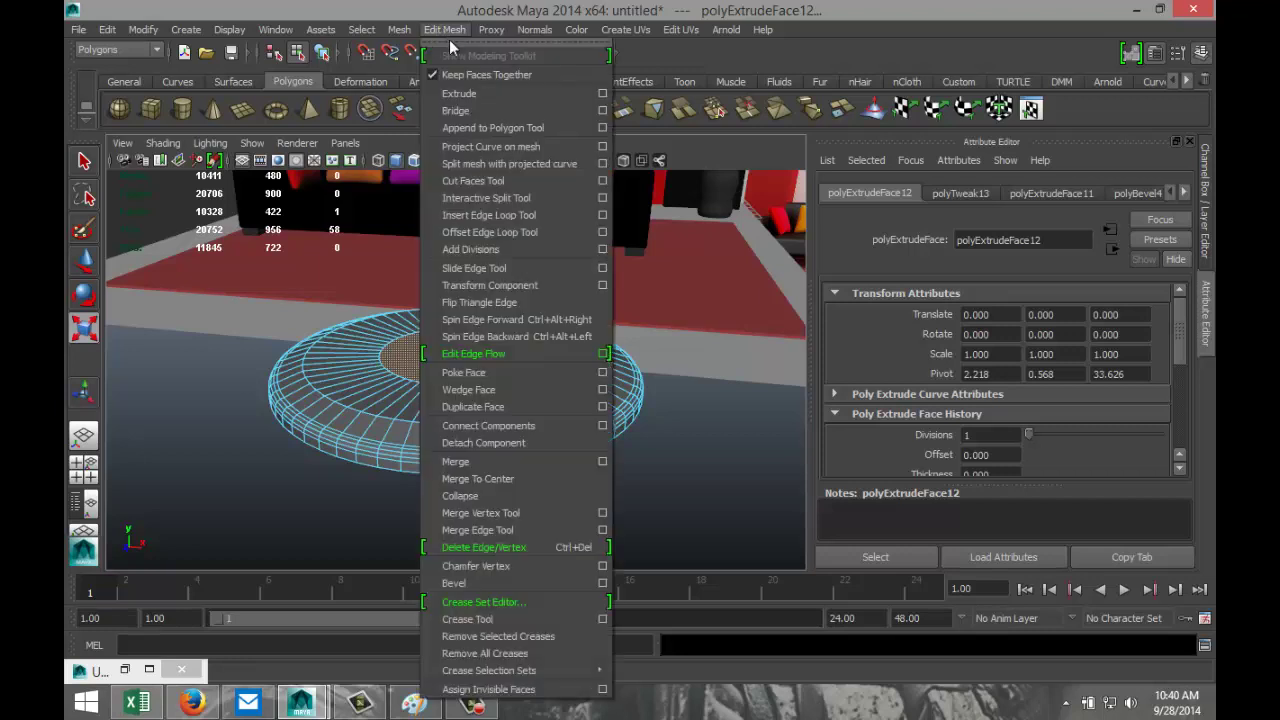
pyautogui.click(479, 94)
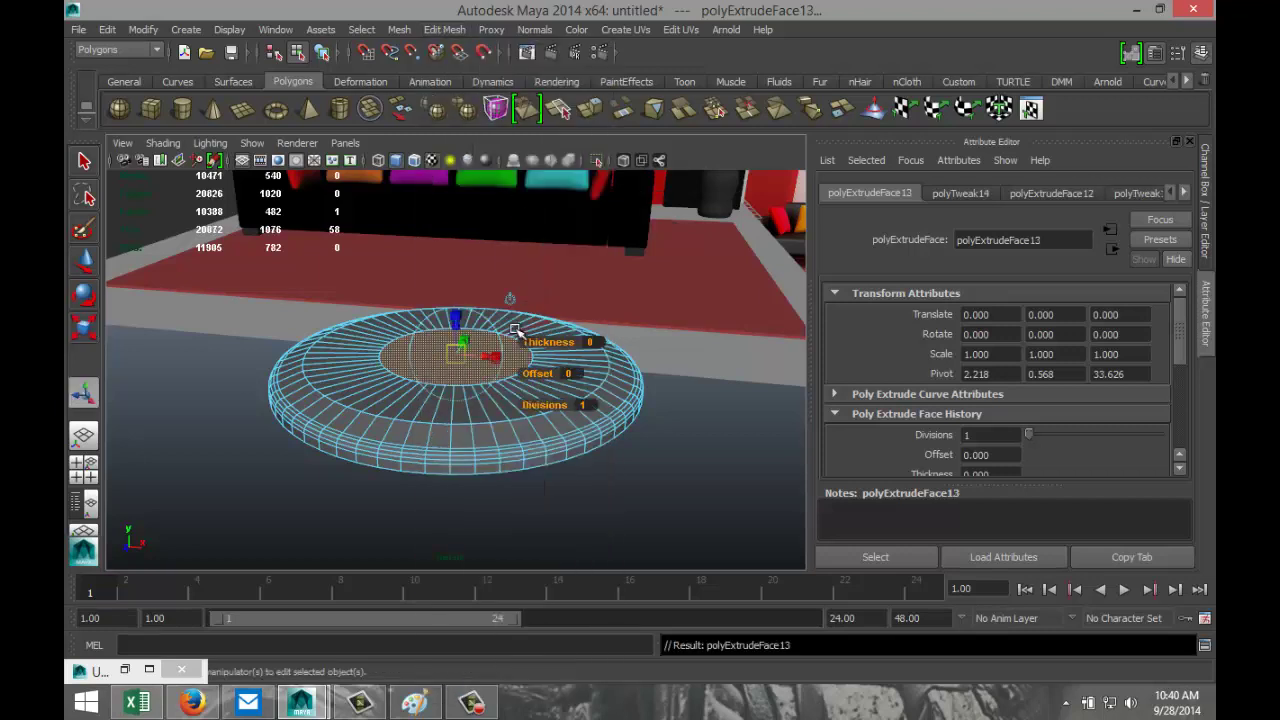
pyautogui.press('w')
pyautogui.moveTo(455, 321); pyautogui.dragTo(374, 313)
pyautogui.press('r')
pyautogui.scroll(-5, 586, 391)
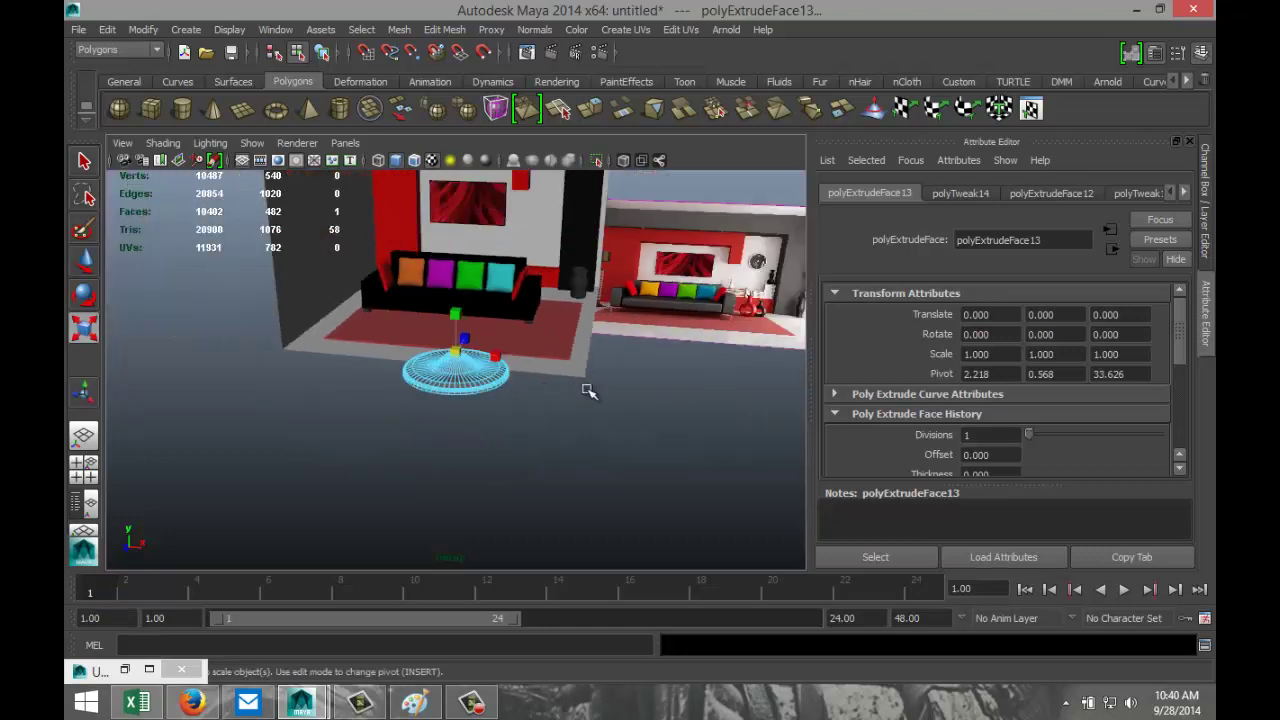
# Extrude the narrow centre face straight up into a tall lamp pole reaching a height of about 16.2 units
pyautogui.click(444, 29)
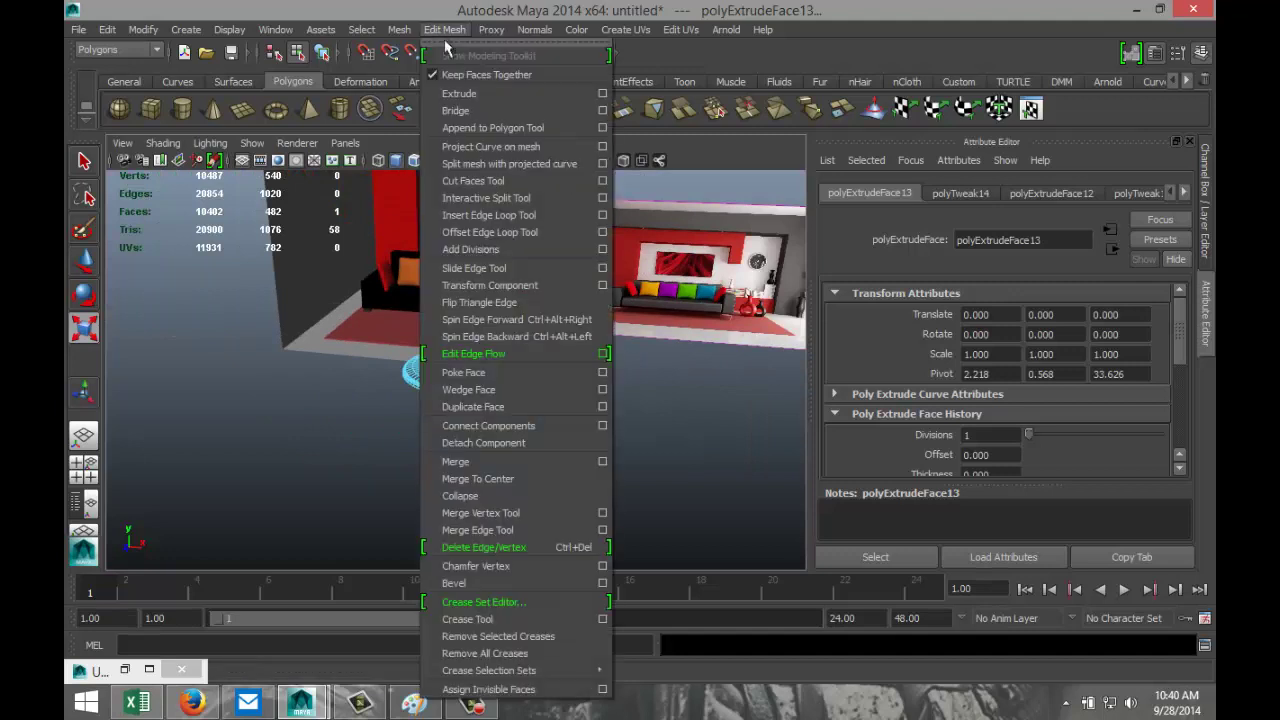
pyautogui.click(473, 96)
pyautogui.press('w')
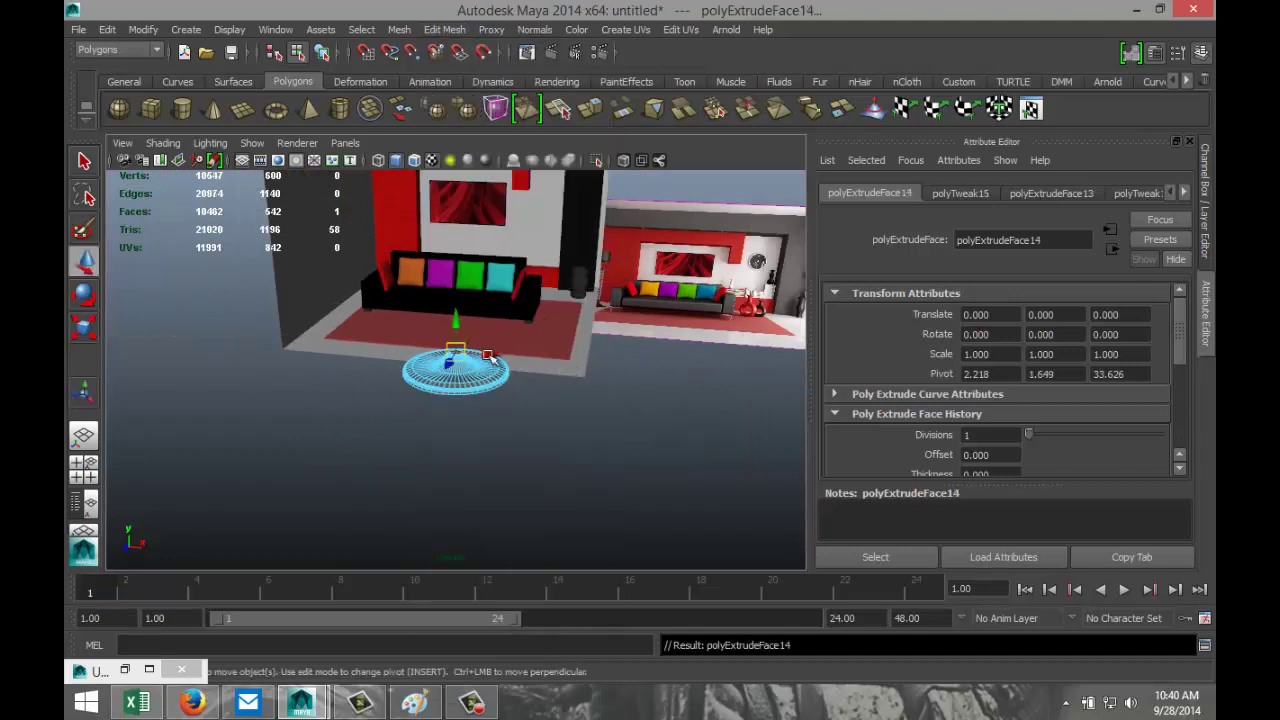
pyautogui.moveTo(457, 320); pyautogui.dragTo(465, 133)
pyautogui.keyDown('alt'); pyautogui.moveTo(552, 296); pyautogui.dragTo(555, 357); pyautogui.keyUp('alt')
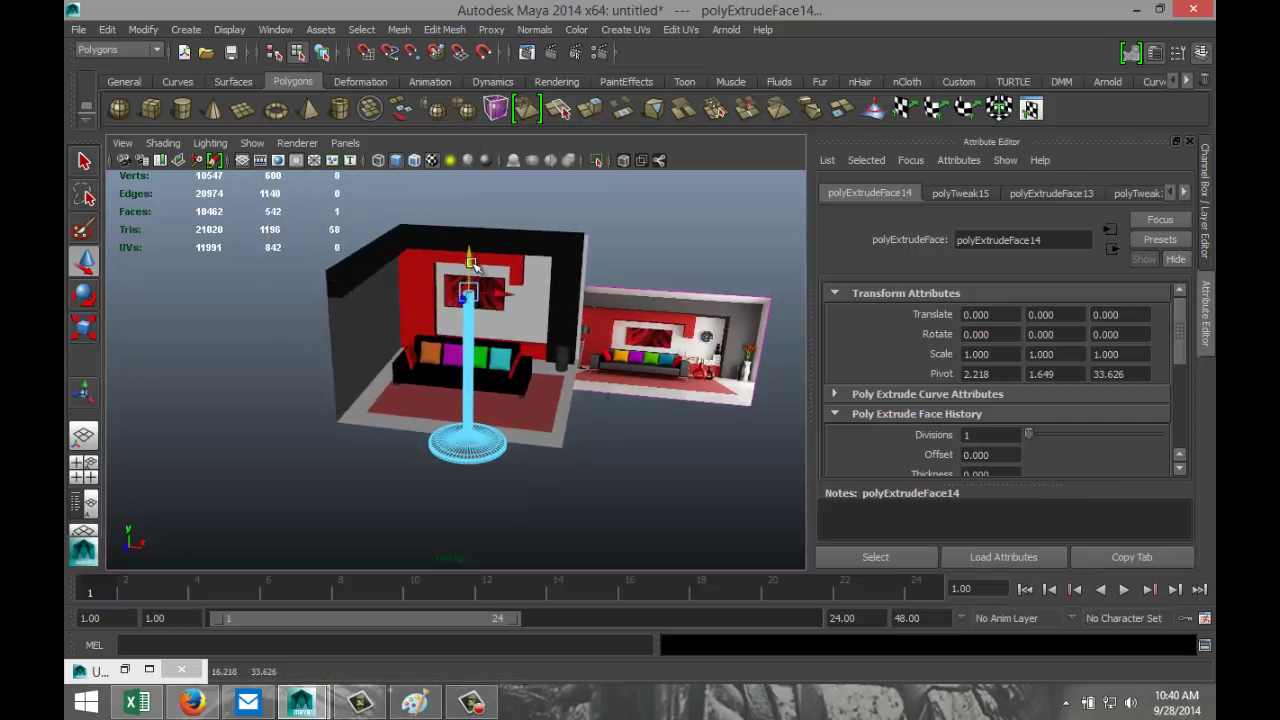
# Try smoothing the whole lamp stand mesh, inspect its shape, and undo the smoothing
pyautogui.click(641, 470)
pyautogui.keyDown('alt'); pyautogui.moveTo(591, 480); pyautogui.dragTo(542, 495); pyautogui.keyUp('alt')
pyautogui.scroll(2, 607, 473)
pyautogui.moveTo(487, 440); pyautogui.dragTo(504, 421, button='right')
pyautogui.click(480, 442)
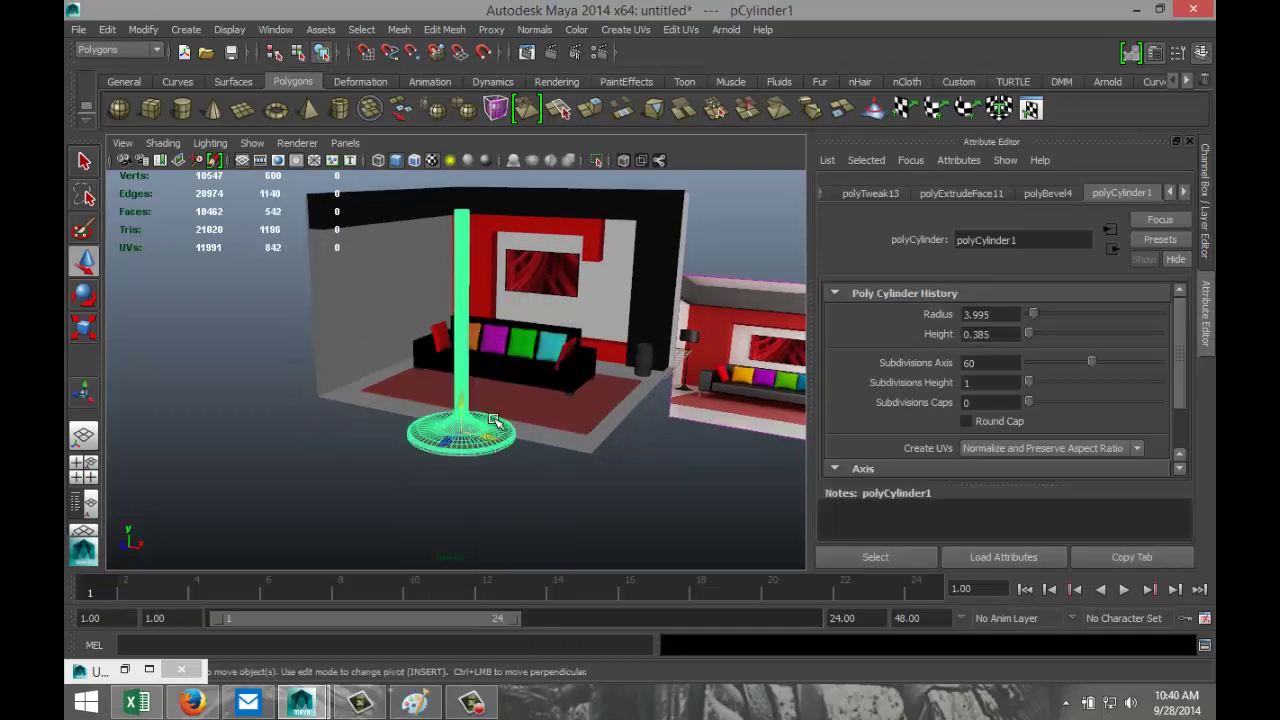
pyautogui.scroll(3, 529, 456)
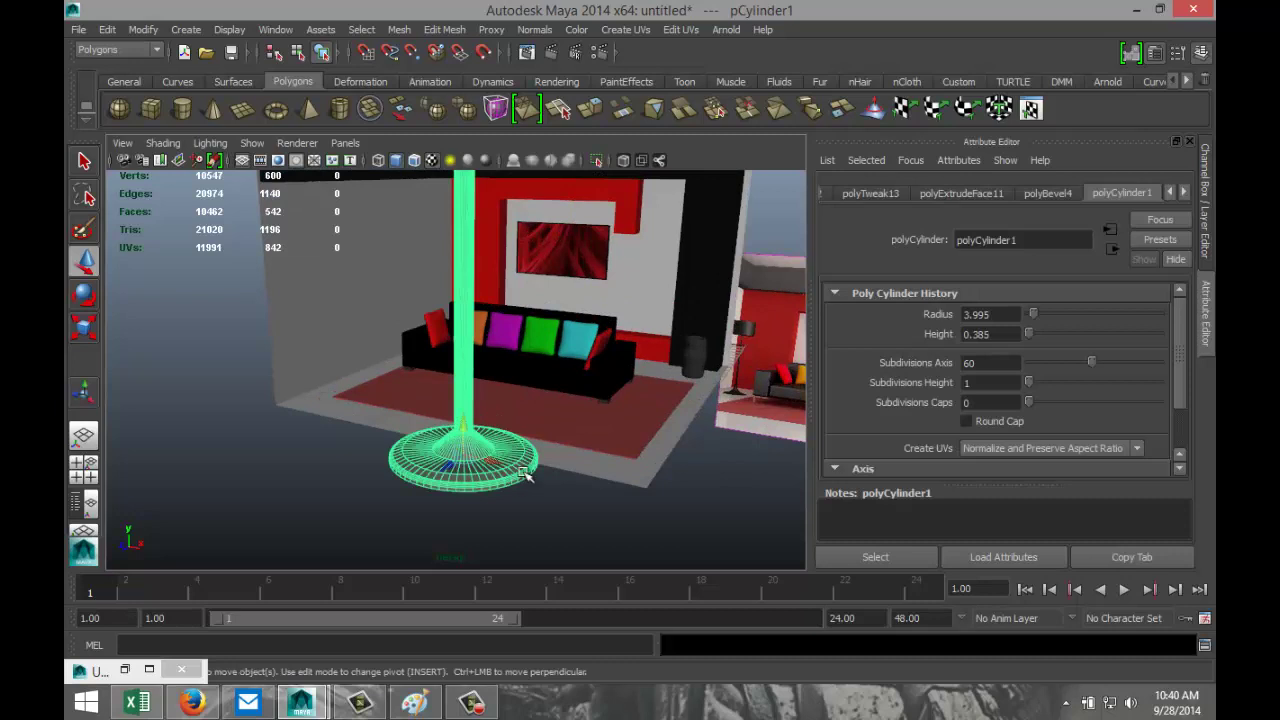
pyautogui.scroll(-3, 527, 471)
pyautogui.scroll(3, 523, 471)
pyautogui.keyDown('shift'); pyautogui.moveTo(508, 453); pyautogui.dragTo(460, 477, button='right'); pyautogui.keyUp('shift')
pyautogui.click(558, 506)
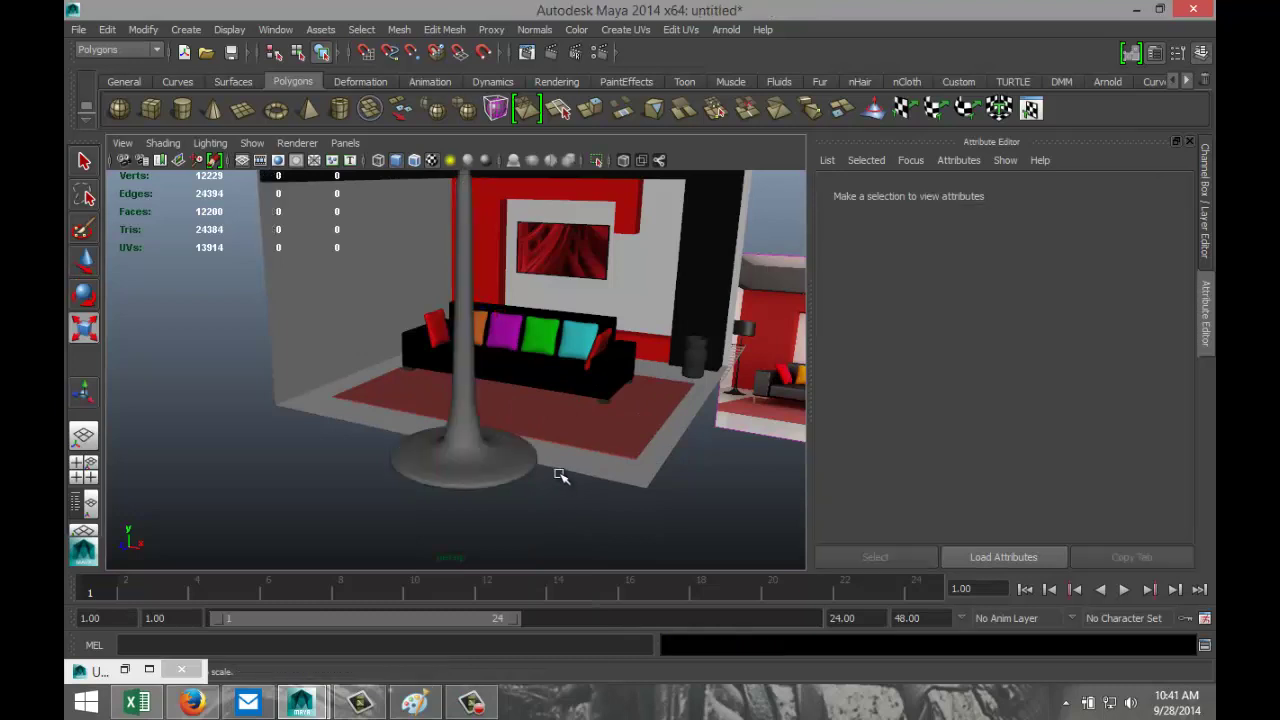
pyautogui.keyDown('alt'); pyautogui.moveTo(565, 437); pyautogui.dragTo(561, 481, button='middle'); pyautogui.keyUp('alt')
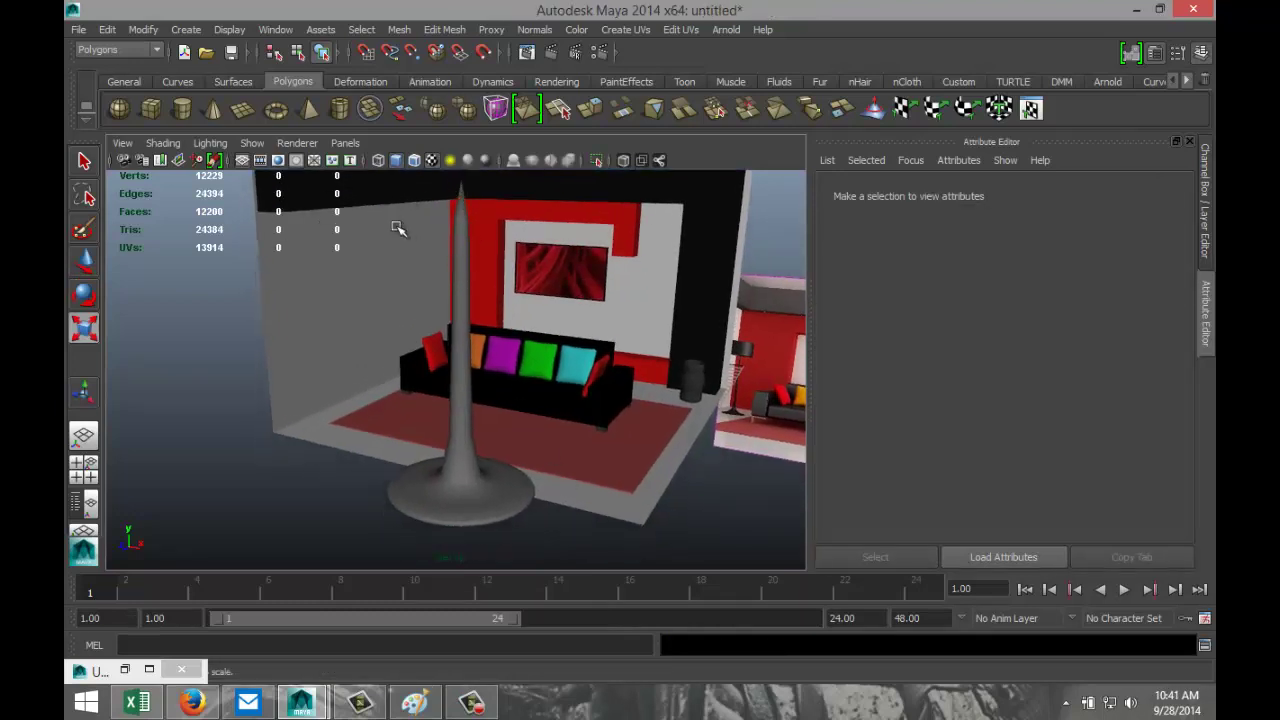
pyautogui.keyDown('alt'); pyautogui.moveTo(606, 414); pyautogui.dragTo(547, 422); pyautogui.keyUp('alt')
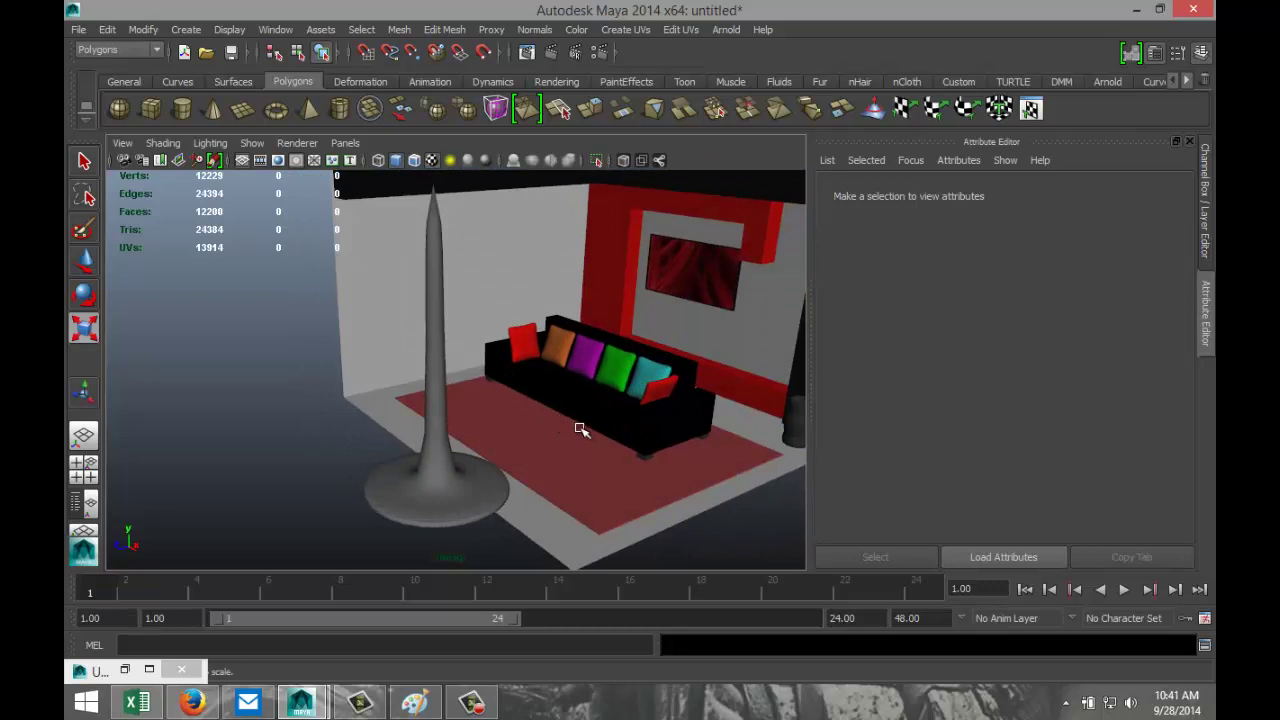
pyautogui.hotkey('ctrl', 'z')
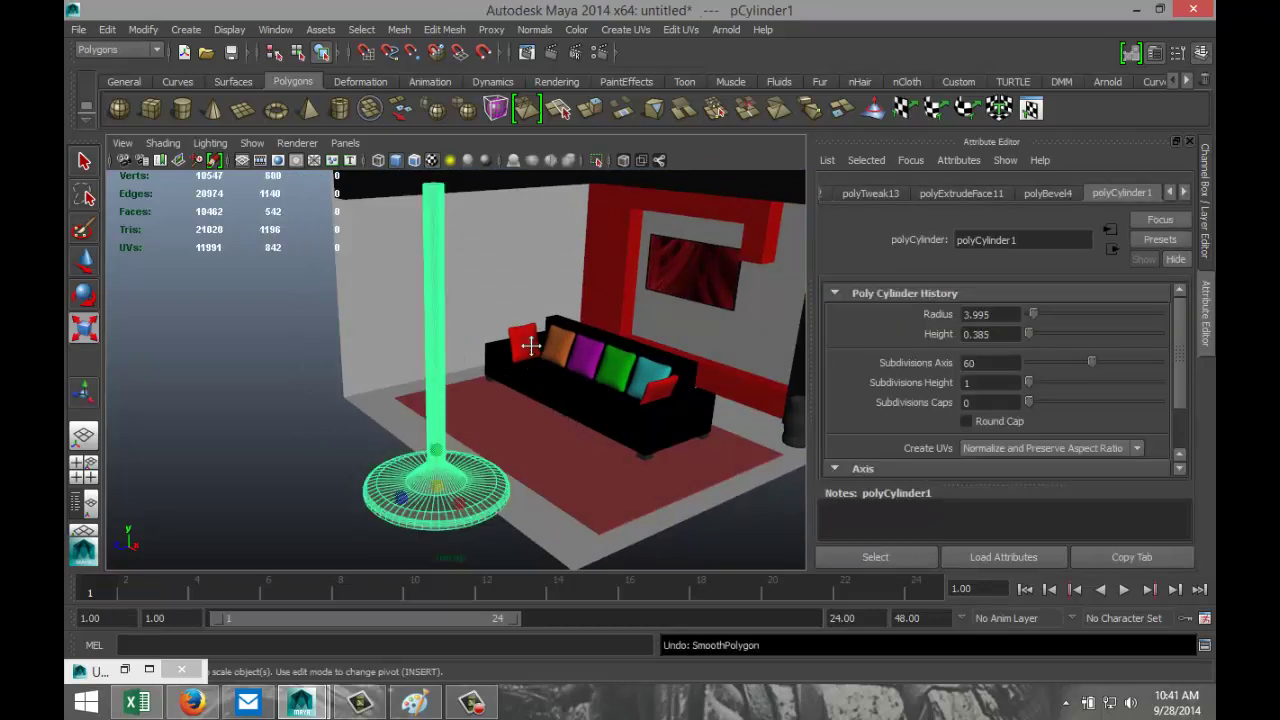
# Insert an edge loop around the lamp pole just below its top rim
pyautogui.keyDown('alt'); pyautogui.moveTo(531, 347); pyautogui.dragTo(563, 449); pyautogui.keyUp('alt')
pyautogui.scroll(5, 563, 449)
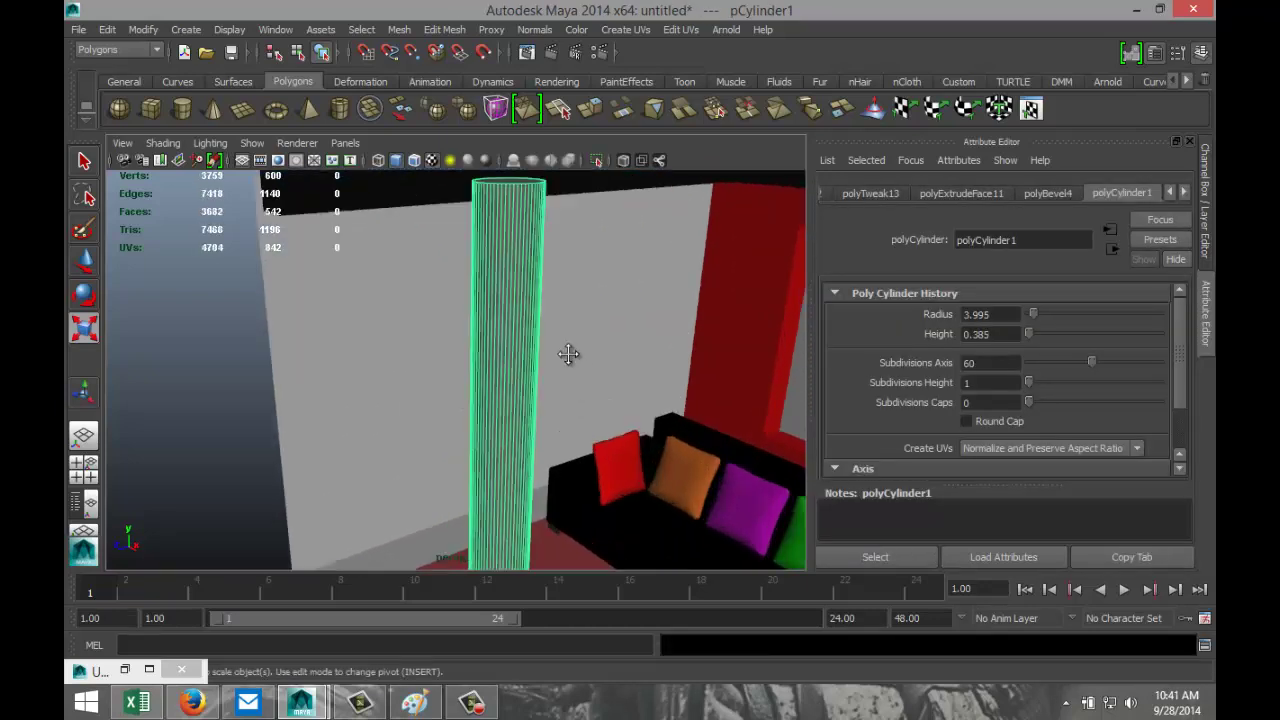
pyautogui.scroll(-3, 569, 350)
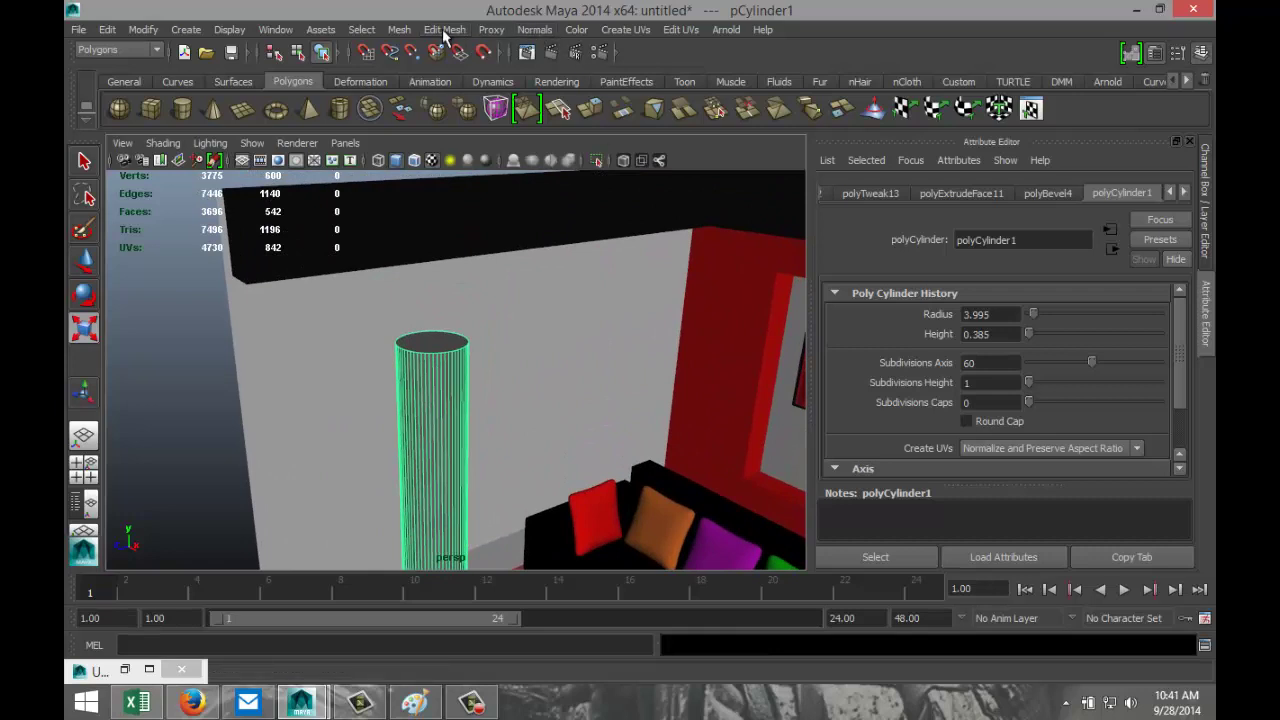
pyautogui.click(444, 30)
pyautogui.click(498, 216)
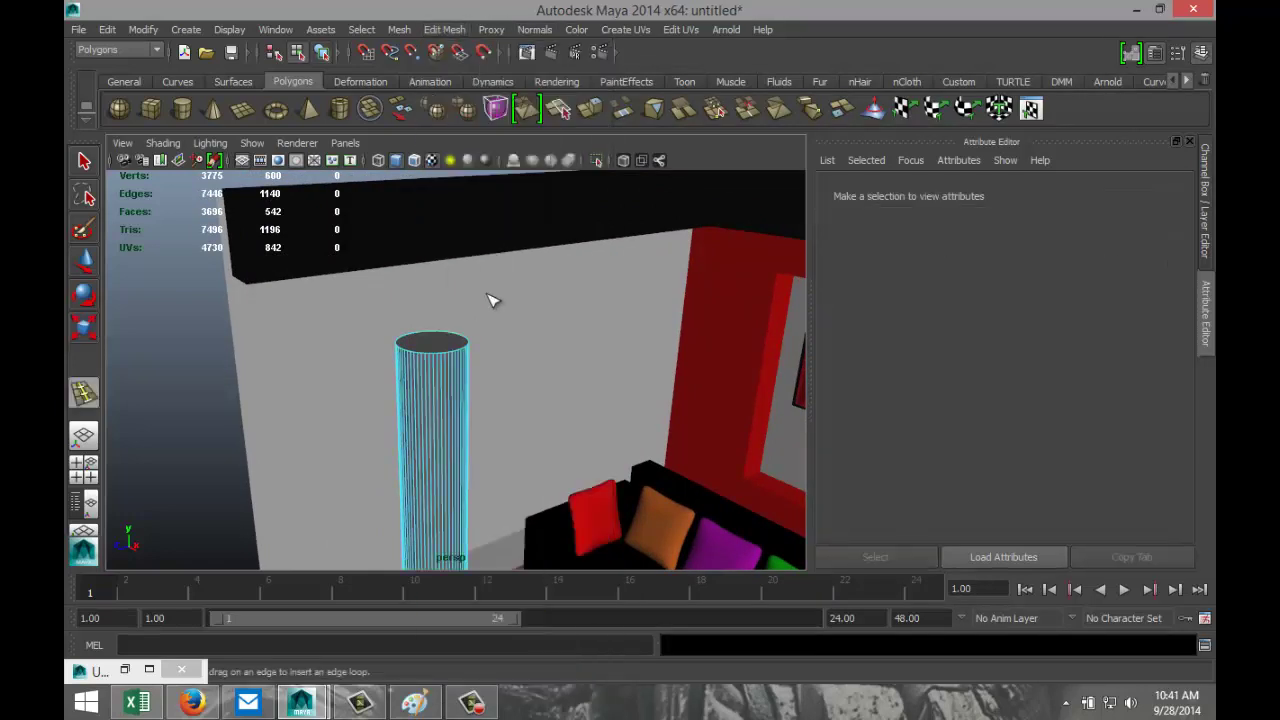
pyautogui.click(447, 367)
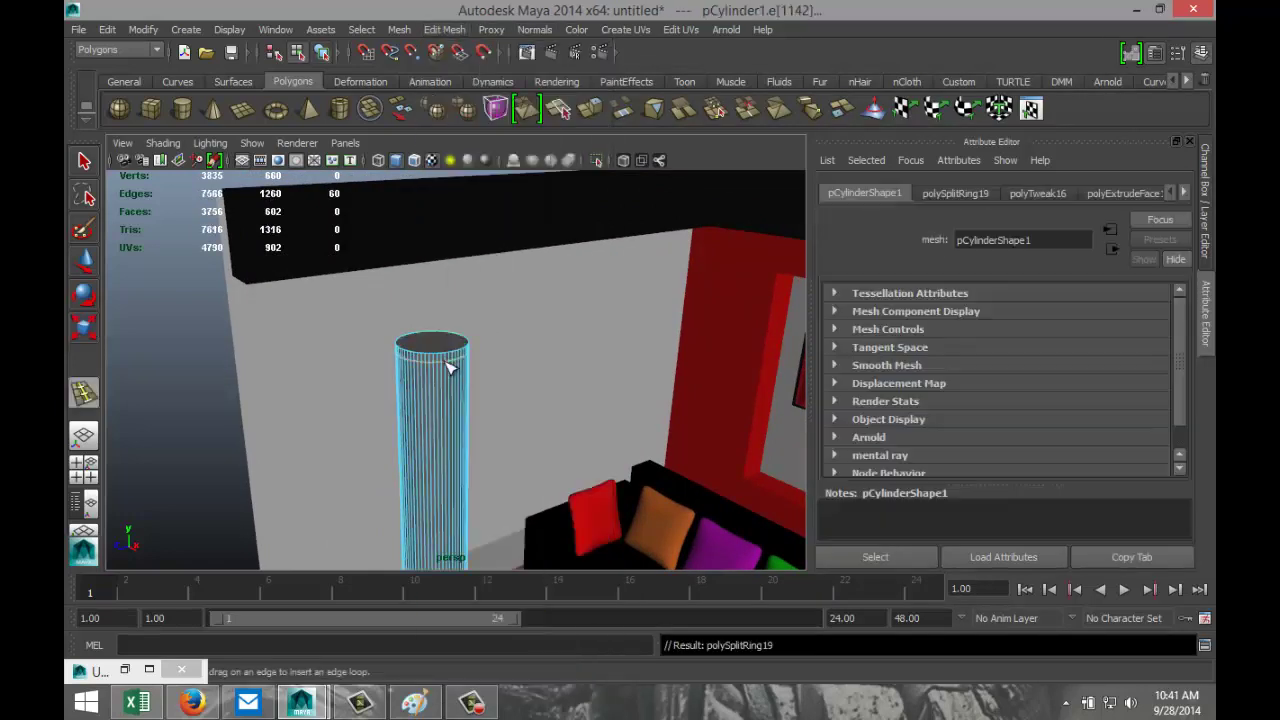
pyautogui.press('q')
# Smooth the whole lamp stand mesh and check its shape against the room and reference image
pyautogui.scroll(-5, 512, 330)
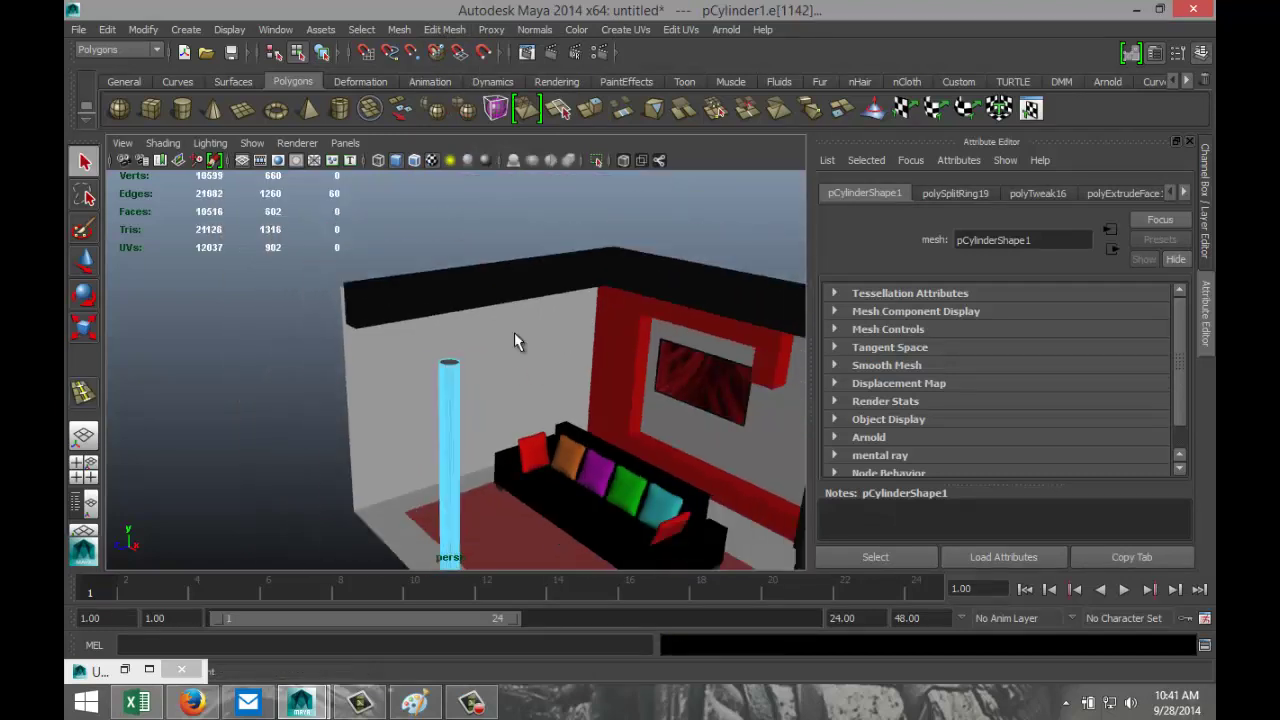
pyautogui.scroll(-2, 490, 392)
pyautogui.moveTo(450, 368); pyautogui.dragTo(515, 325, button='right')
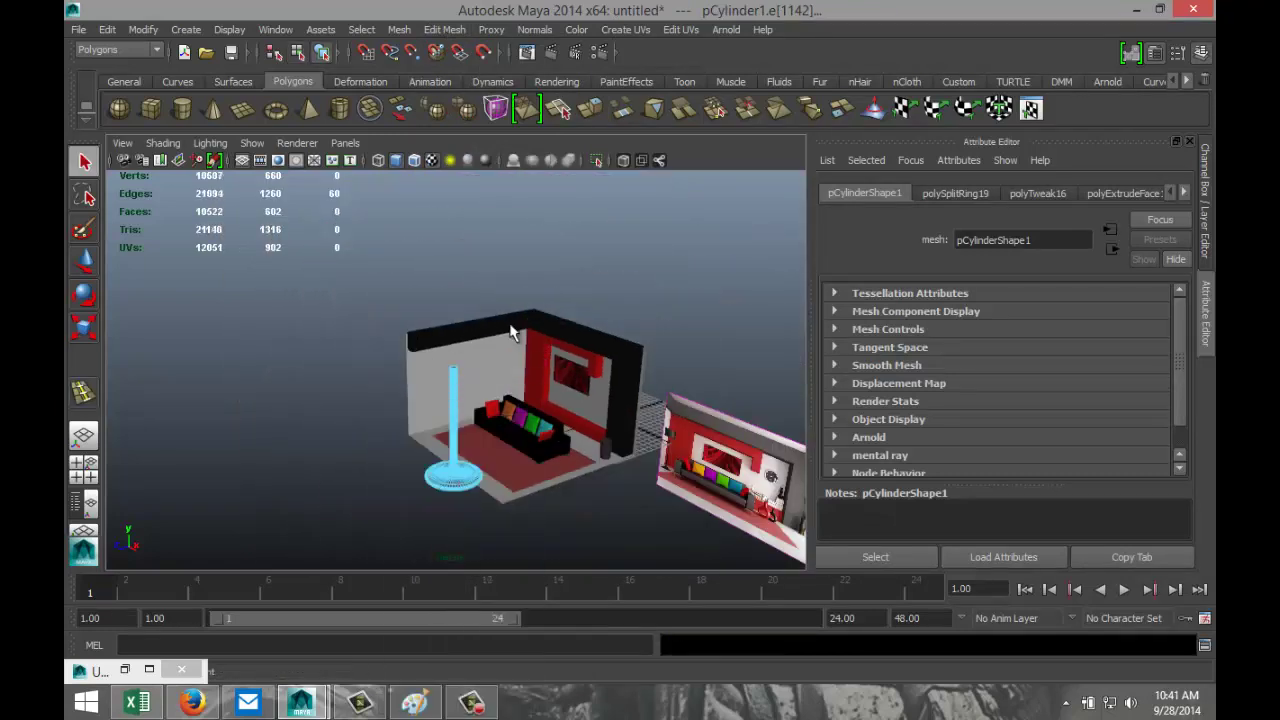
pyautogui.click(461, 478)
pyautogui.keyDown('shift'); pyautogui.moveTo(455, 480); pyautogui.dragTo(460, 482, button='right'); pyautogui.keyUp('shift')
pyautogui.scroll(2, 557, 484)
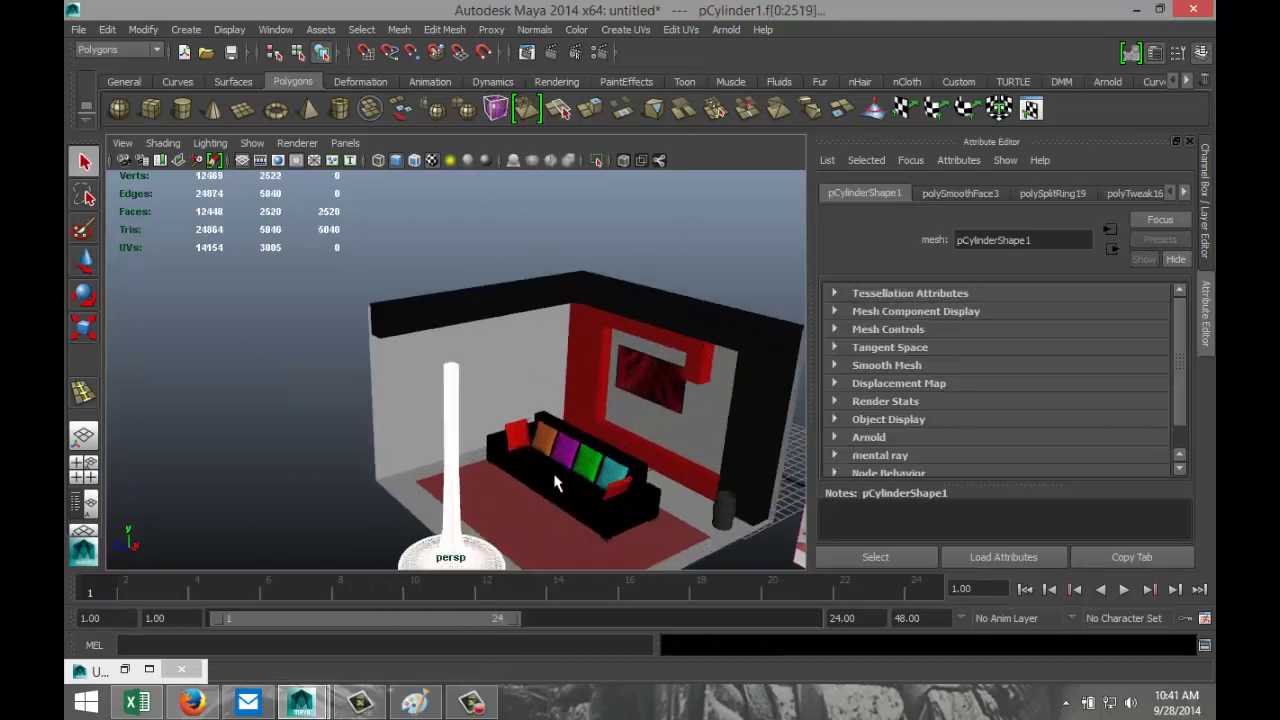
pyautogui.scroll(3, 552, 482)
pyautogui.scroll(-3, 526, 476)
pyautogui.keyDown('alt'); pyautogui.moveTo(526, 476); pyautogui.dragTo(510, 444); pyautogui.keyUp('alt')
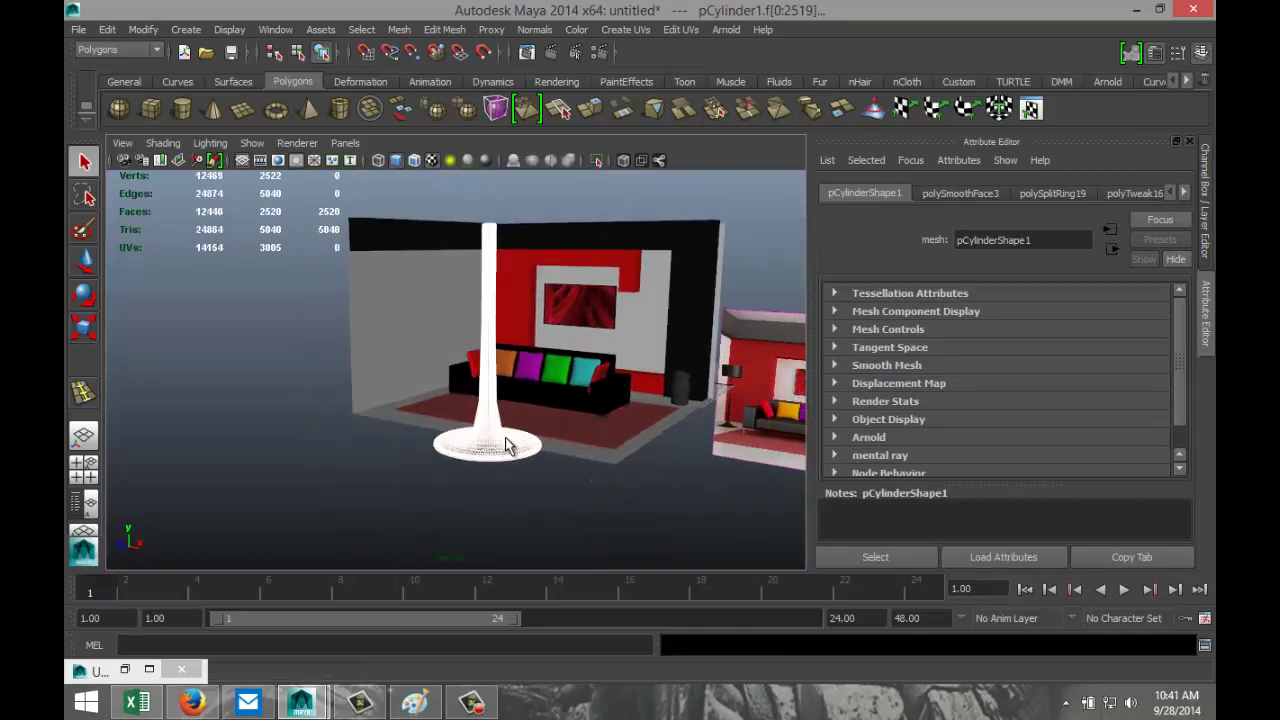
# Scale the whole lamp stand down uniformly to about 0.3 of its size
pyautogui.moveTo(487, 455); pyautogui.dragTo(540, 378, button='right')
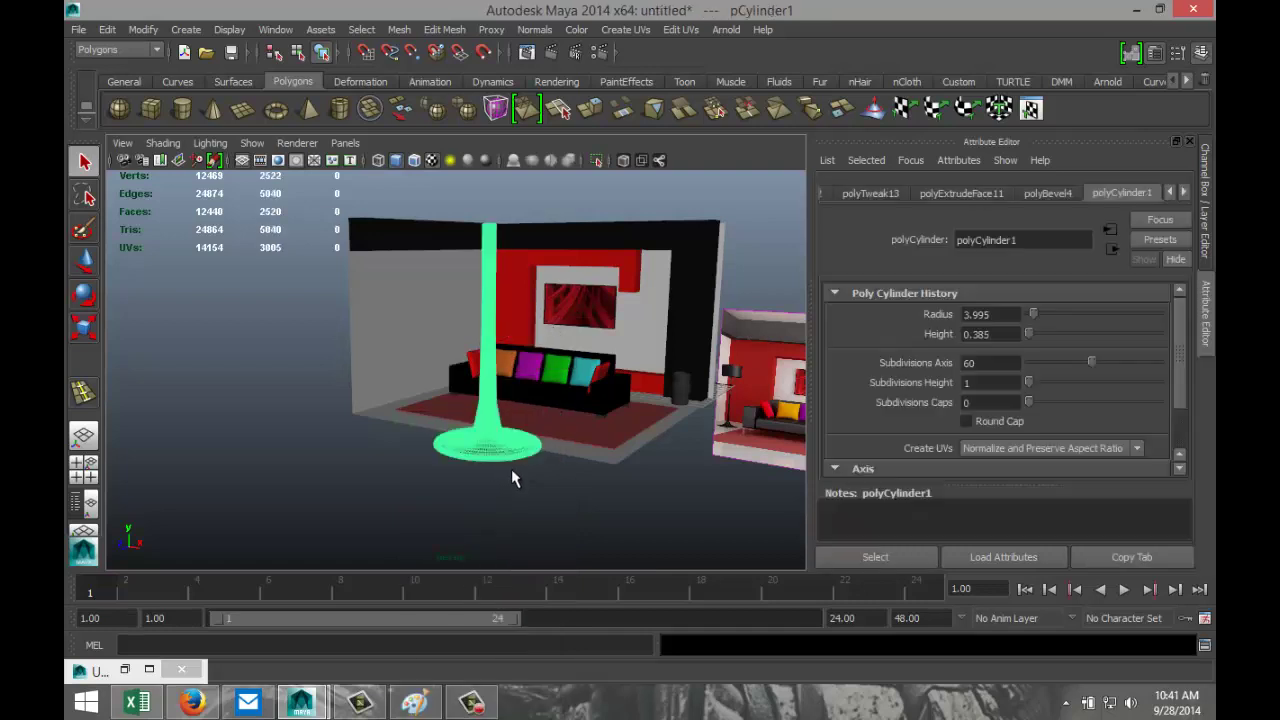
pyautogui.press('r')
pyautogui.moveTo(487, 445); pyautogui.dragTo(330, 455)
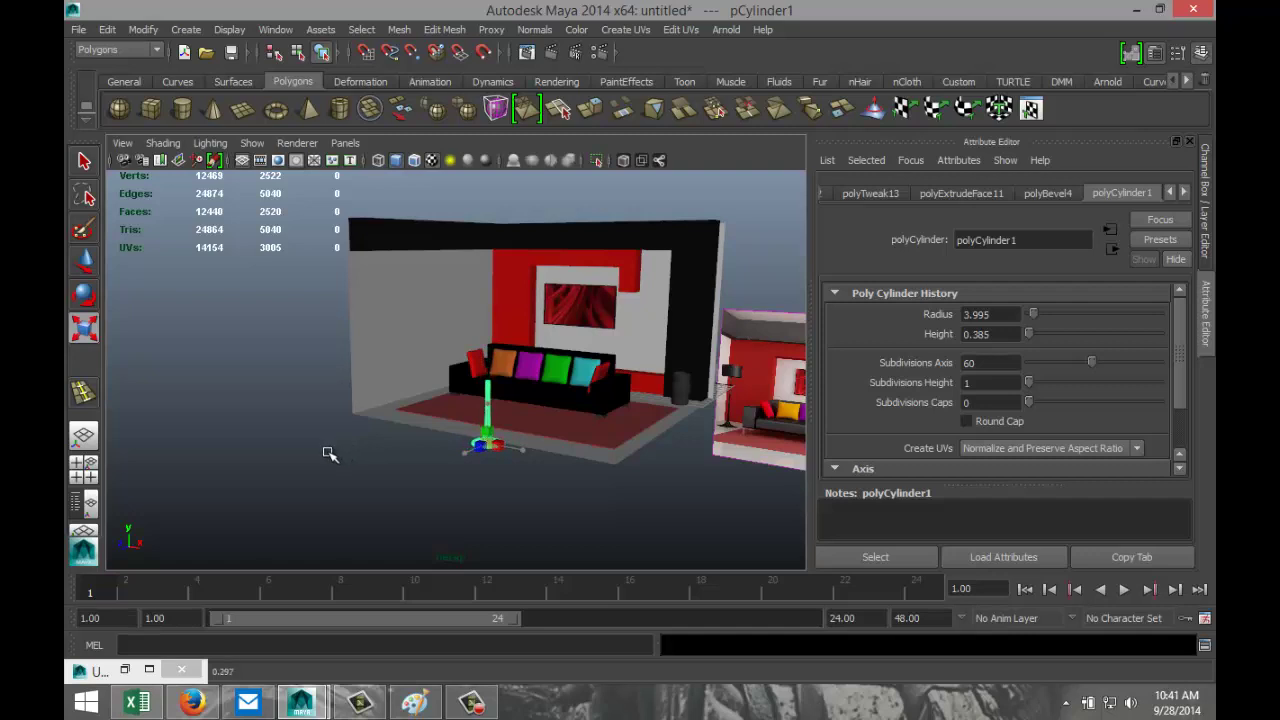
# Move the lamp stand onto the grey floor strip between the side wall and the rug, near the red cushion end of the sofa
pyautogui.press('w')
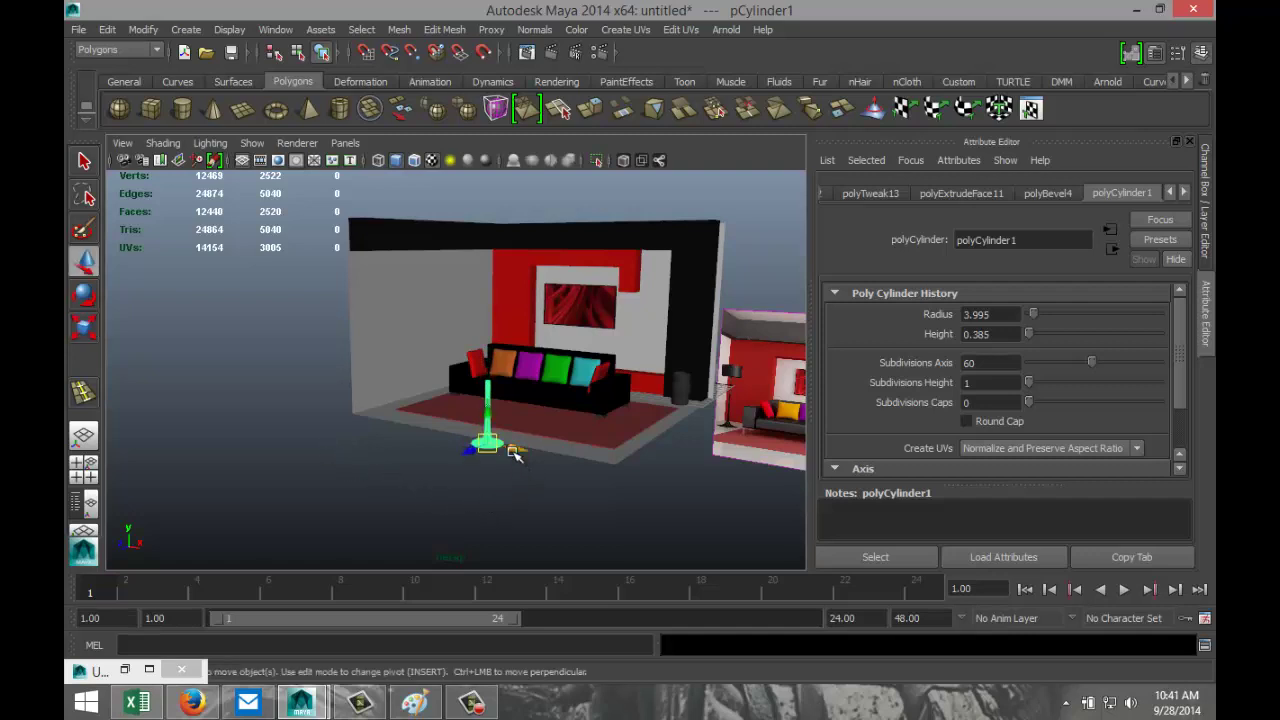
pyautogui.moveTo(518, 450); pyautogui.dragTo(440, 412)
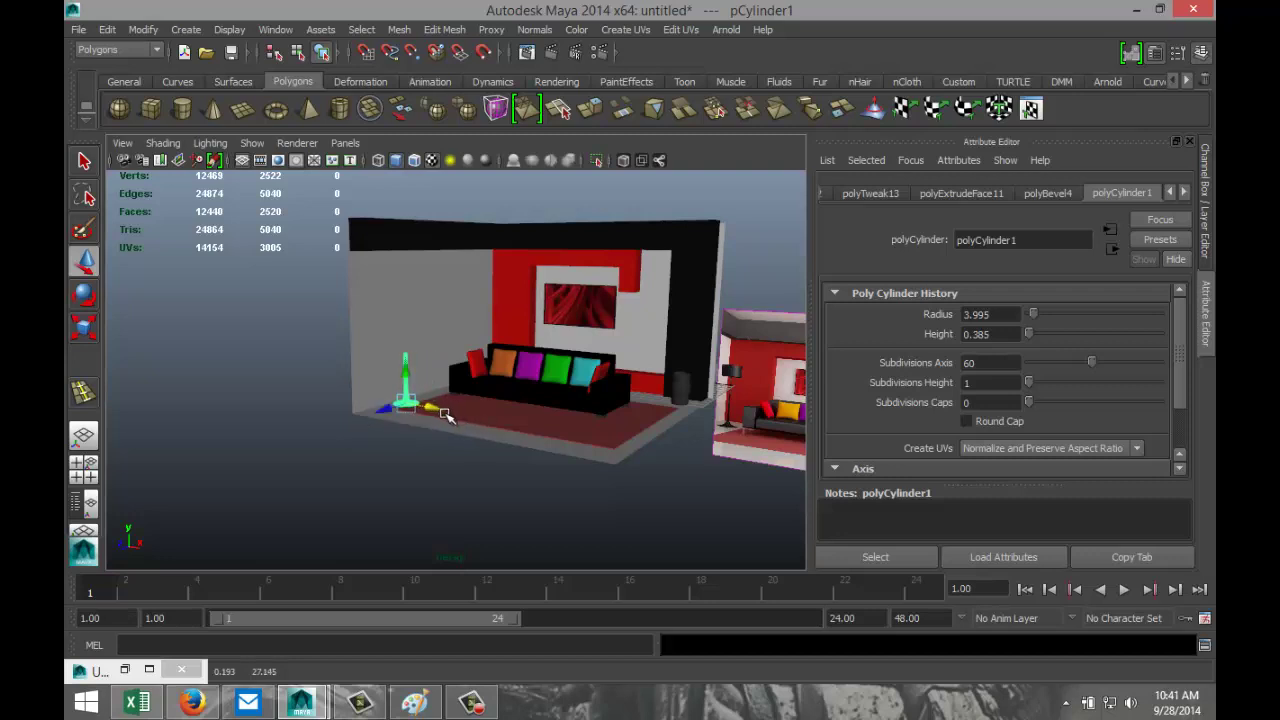
pyautogui.press('f')
pyautogui.keyDown('alt'); pyautogui.moveTo(531, 471); pyautogui.dragTo(470, 502); pyautogui.keyUp('alt')
pyautogui.moveTo(449, 507); pyautogui.dragTo(398, 502)
# Examine the smoothed cap of the lamp pole up close and the stand's placement beside the sofa
pyautogui.press('r')
pyautogui.keyDown('alt'); pyautogui.moveTo(519, 403); pyautogui.dragTo(500, 375, button='right'); pyautogui.keyUp('alt')
pyautogui.keyDown('alt'); pyautogui.moveTo(481, 333); pyautogui.dragTo(481, 370); pyautogui.keyUp('alt')
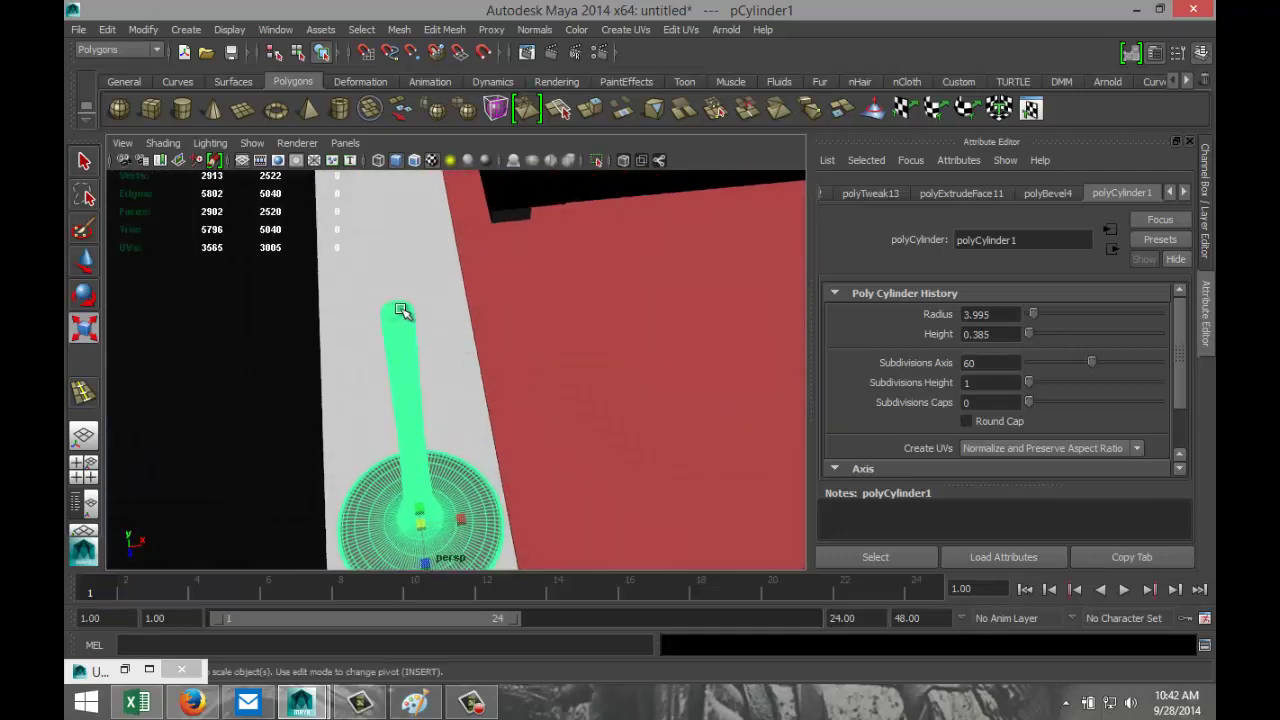
pyautogui.keyDown('alt'); pyautogui.moveTo(408, 334); pyautogui.dragTo(345, 300); pyautogui.keyUp('alt')
pyautogui.keyDown('alt'); pyautogui.moveTo(343, 298); pyautogui.dragTo(544, 357, button='middle'); pyautogui.keyUp('alt')
pyautogui.scroll(4, 548, 354)
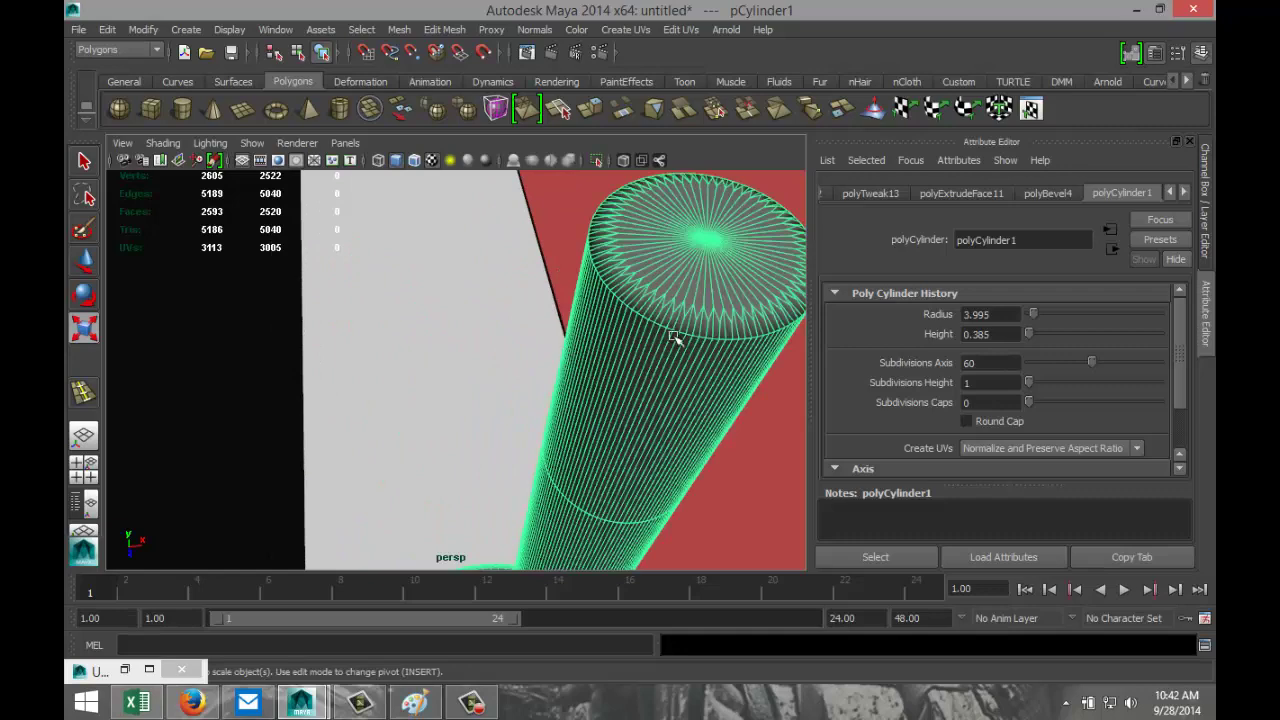
pyautogui.keyDown('alt'); pyautogui.moveTo(652, 340); pyautogui.dragTo(529, 374); pyautogui.keyUp('alt')
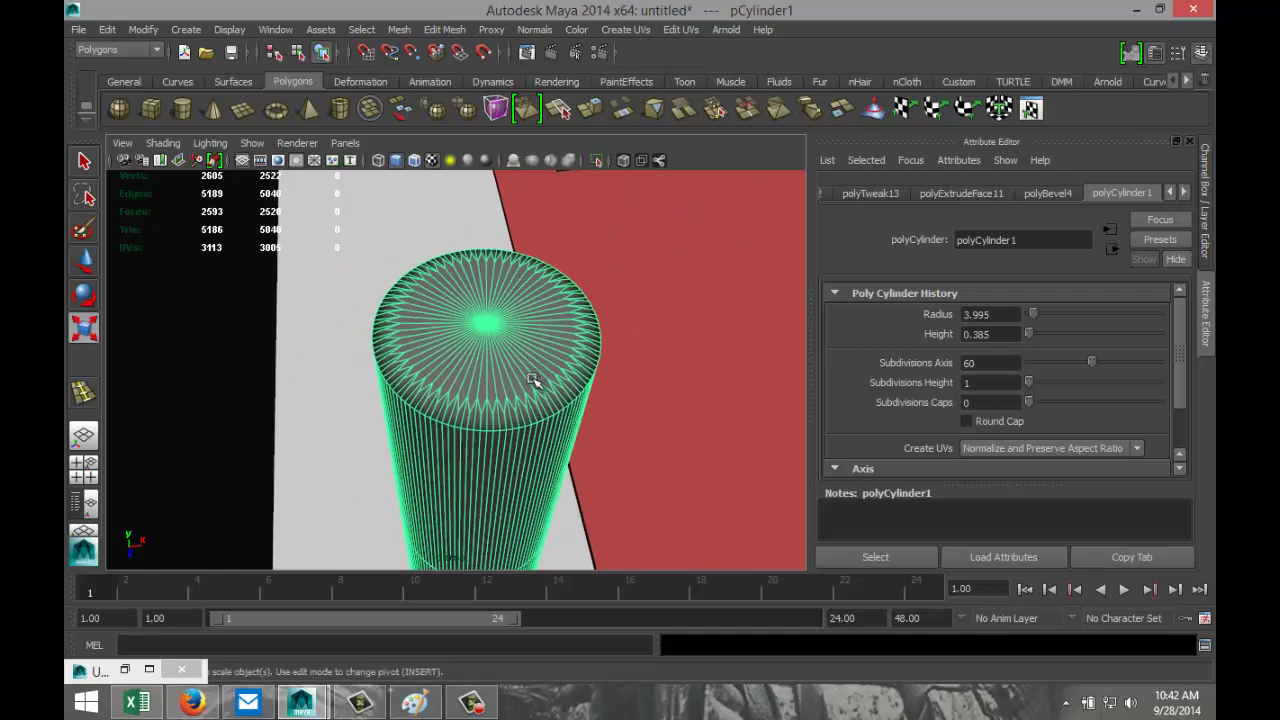
pyautogui.scroll(-5, 532, 378)
pyautogui.moveTo(586, 417)
pyautogui.keyDown('alt'); pyautogui.mouseDown()
pyautogui.moveTo(569, 354)
pyautogui.moveTo(584, 360)
pyautogui.moveTo(603, 429)
pyautogui.moveTo(569, 403)
pyautogui.moveTo(591, 409)
pyautogui.mouseUp(); pyautogui.keyUp('alt')
pyautogui.scroll(-3, 586, 365)
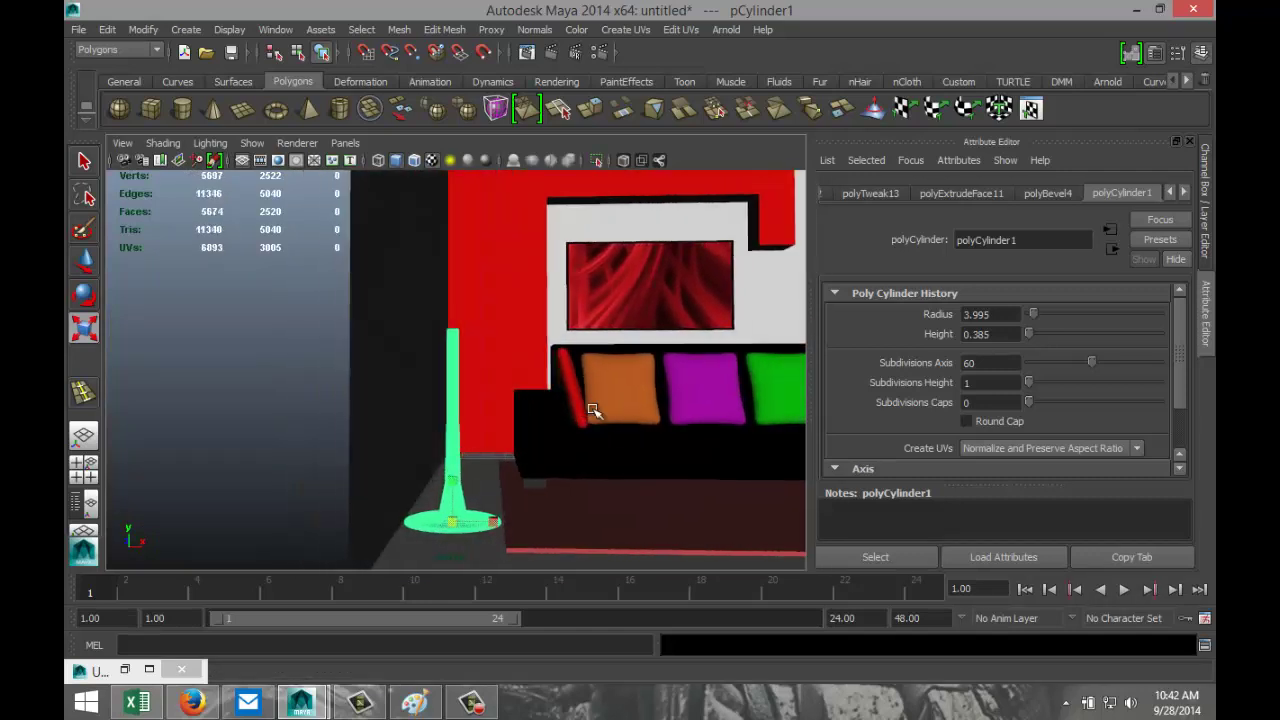
# Create a polygon pipe in front of the sofa, about 2.04 in radius and 7.2 in height
pyautogui.click(339, 108)
pyautogui.keyDown('alt'); pyautogui.moveTo(591, 477); pyautogui.dragTo(633, 410); pyautogui.keyUp('alt')
pyautogui.moveTo(752, 360); pyautogui.dragTo(737, 265)
# Set the new pipe's thickness to 0.2 and its axis subdivisions to 60
pyautogui.click(975, 193)
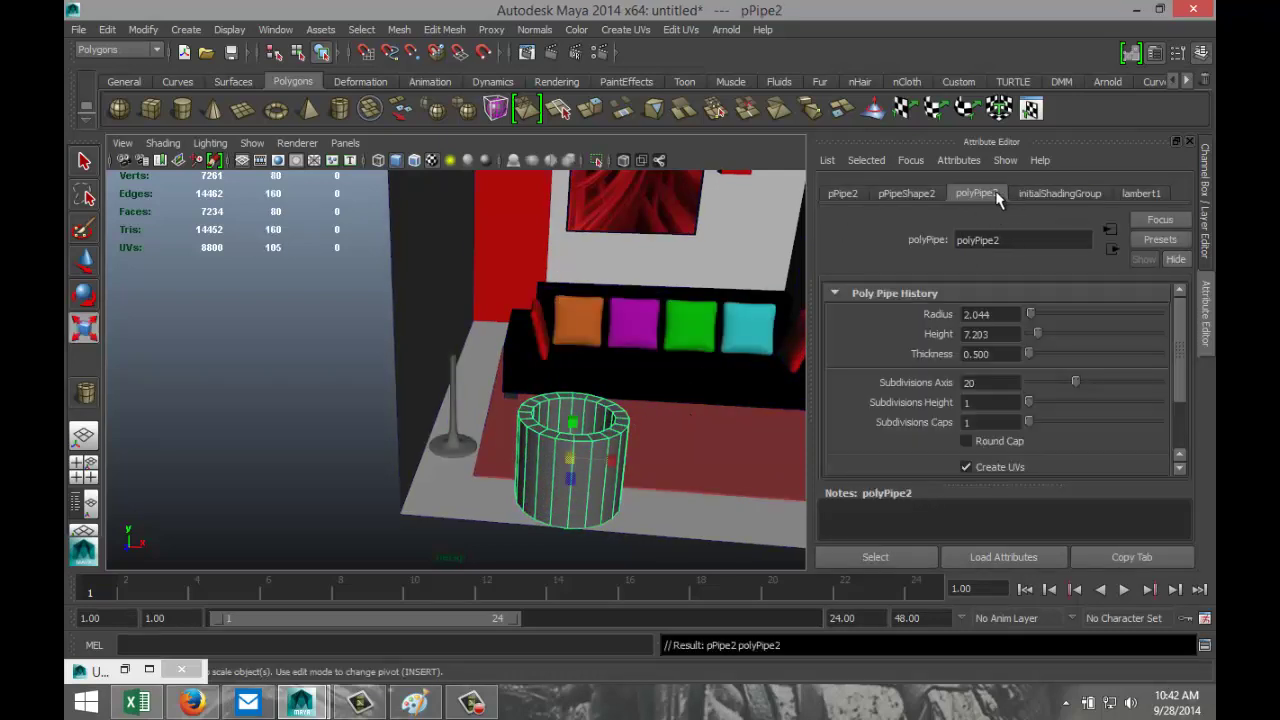
pyautogui.click(1010, 353)
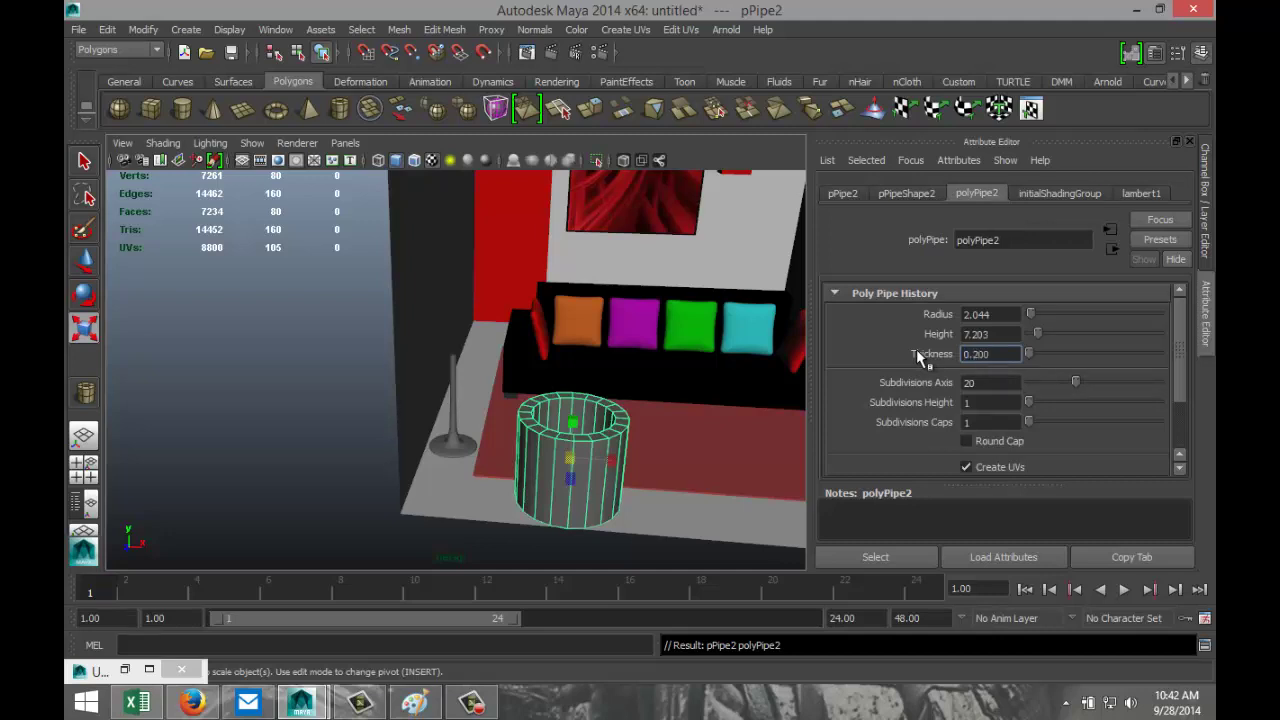
pyautogui.click(1006, 381)
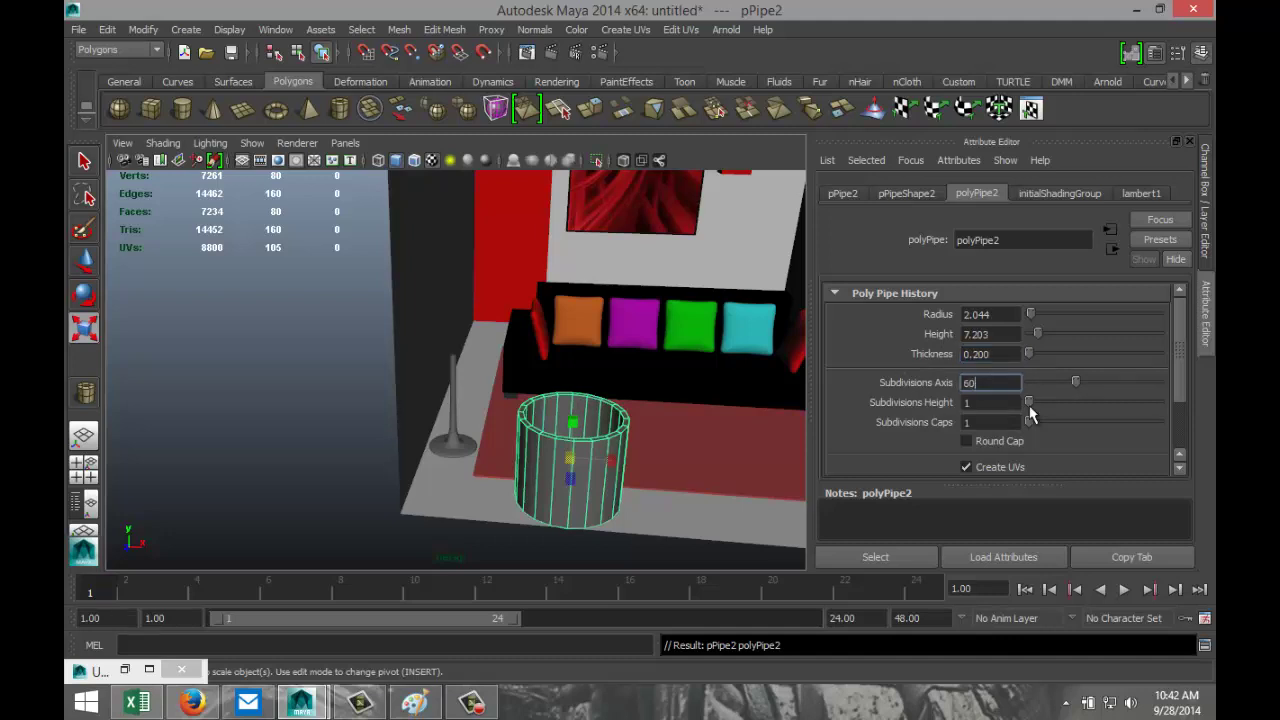
# Set the pipe's axis subdivisions to 60 and scale its top ring of vertices inward to form a tapered lampshade
pyautogui.press('Return')
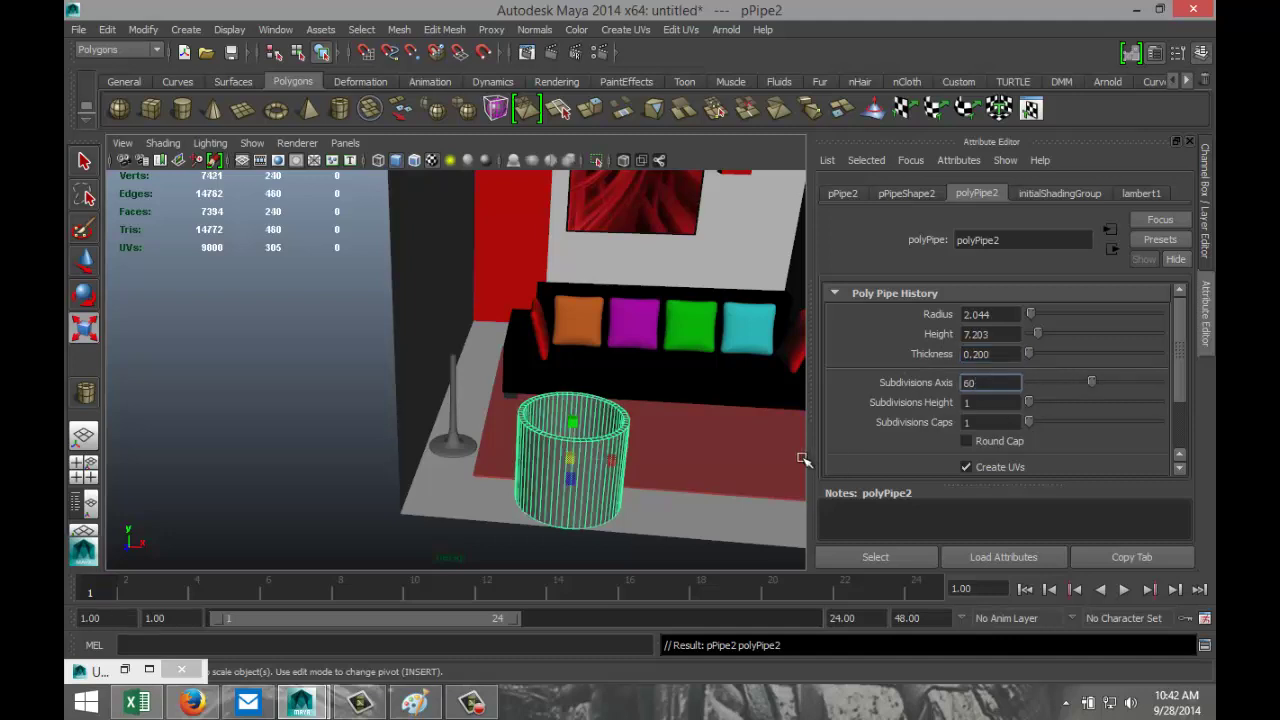
pyautogui.keyDown('alt'); pyautogui.moveTo(664, 464); pyautogui.dragTo(683, 423); pyautogui.keyUp('alt')
pyautogui.moveTo(612, 376); pyautogui.dragTo(617, 315, button='right')
pyautogui.moveTo(530, 342); pyautogui.dragTo(698, 388)
pyautogui.moveTo(580, 370); pyautogui.dragTo(522, 345, button='right')
pyautogui.moveTo(498, 342); pyautogui.dragTo(669, 463)
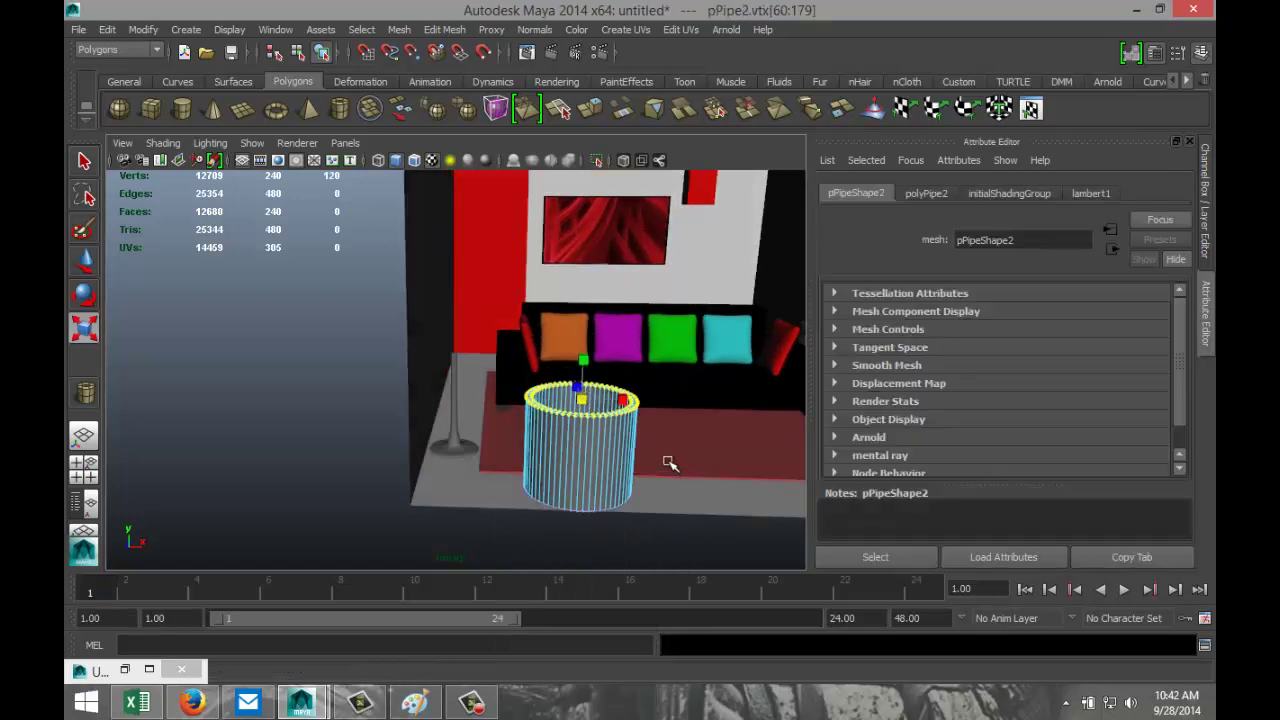
pyautogui.moveTo(583, 401); pyautogui.dragTo(556, 408)
pyautogui.keyDown('alt'); pyautogui.moveTo(654, 460); pyautogui.dragTo(634, 450); pyautogui.keyUp('alt')
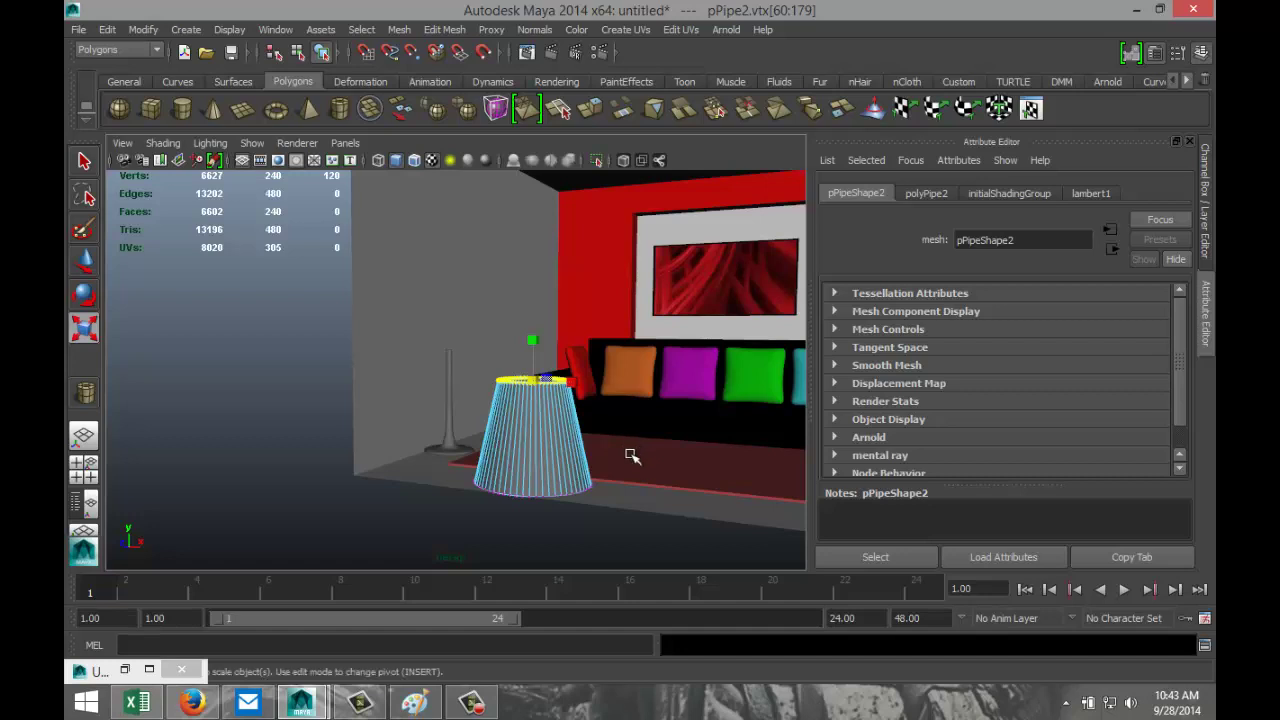
# Return the lampshade to object mode and scale it down uniformly to about 0.415
pyautogui.moveTo(530, 460); pyautogui.dragTo(600, 328, button='right')
pyautogui.click(541, 428)
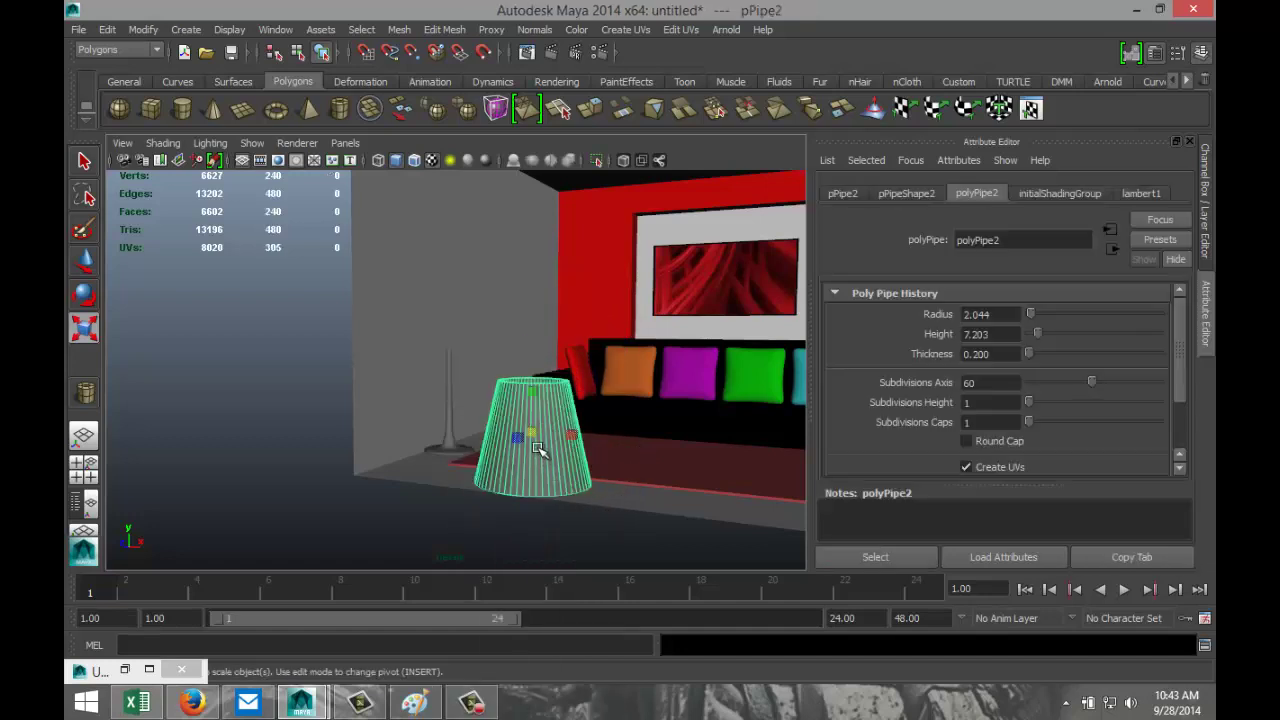
pyautogui.moveTo(535, 430); pyautogui.dragTo(485, 447)
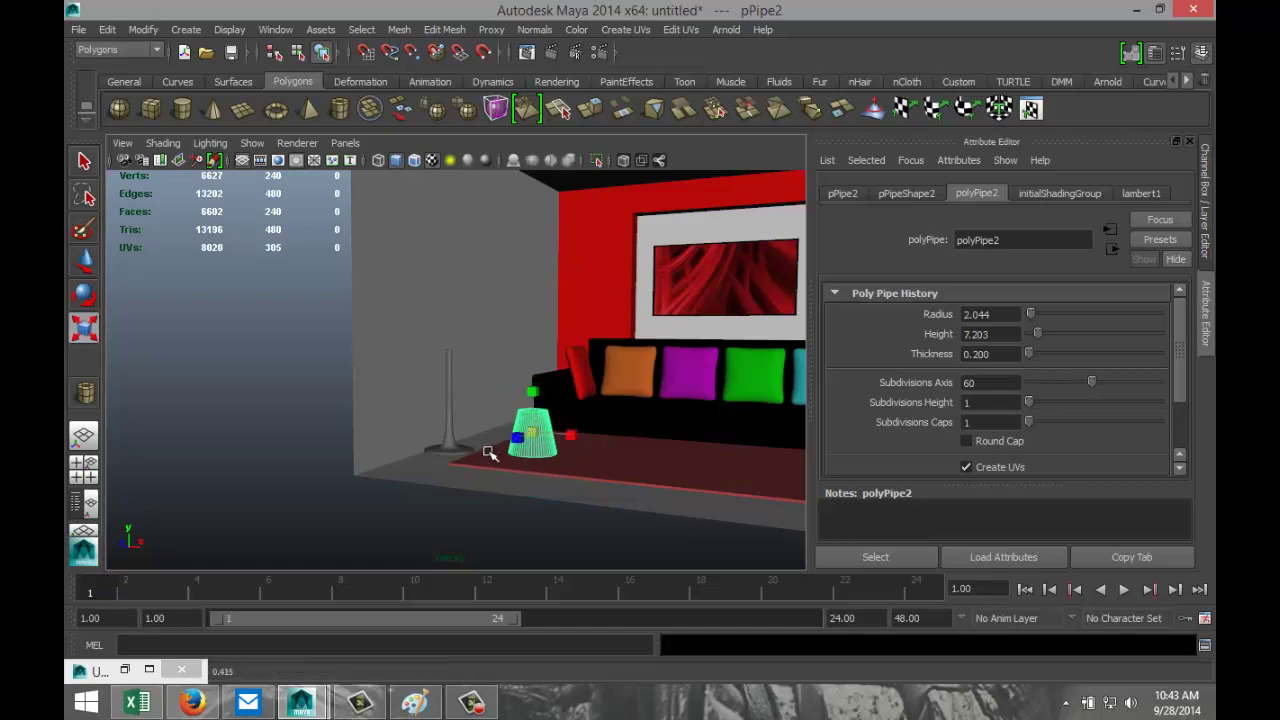
# Move the lampshade over the lamp stand in the top view and center it precisely on the stand's axis
pyautogui.press('w')
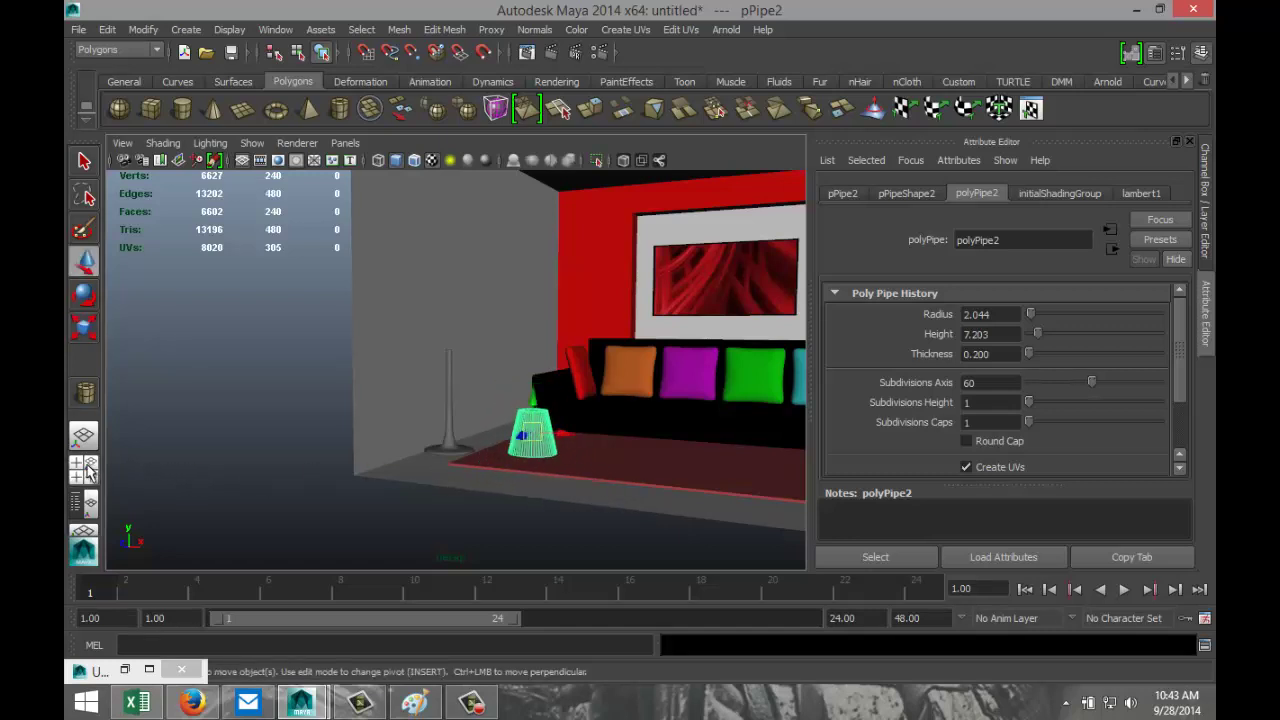
pyautogui.click(84, 466)
pyautogui.press('space')
pyautogui.scroll(-3, 414, 400)
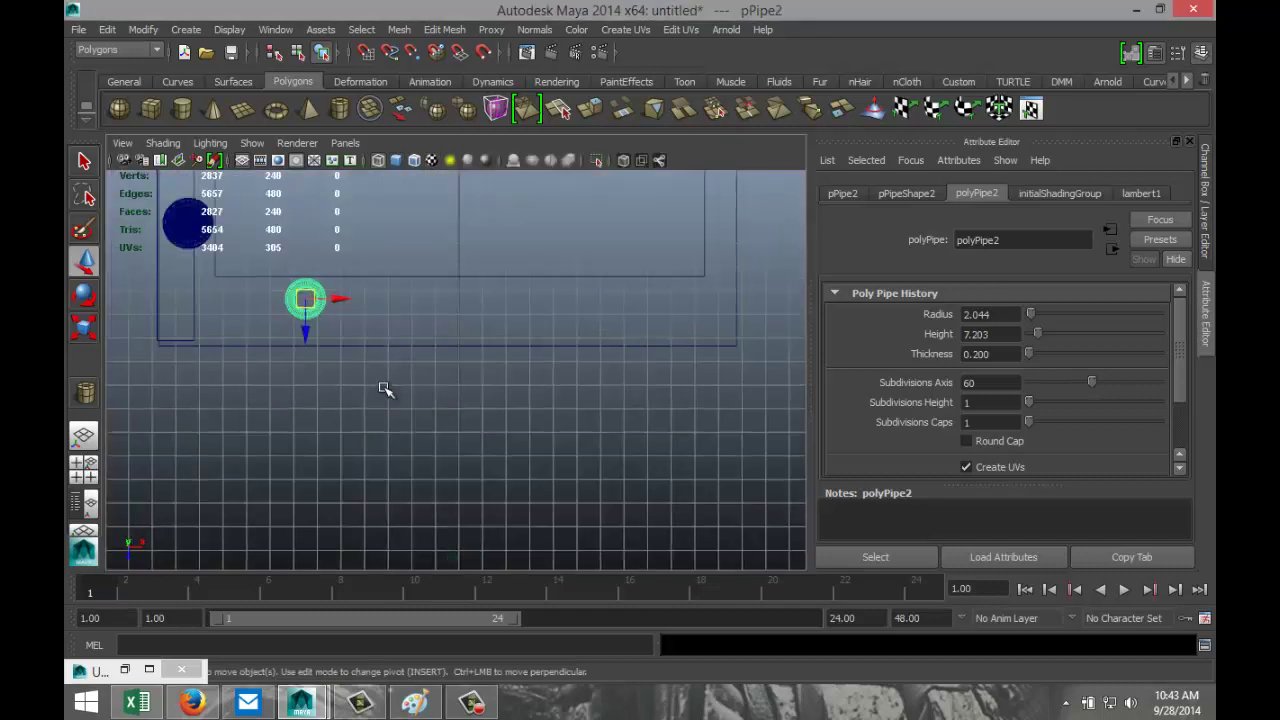
pyautogui.scroll(-1, 393, 382)
pyautogui.moveTo(358, 324); pyautogui.dragTo(283, 277)
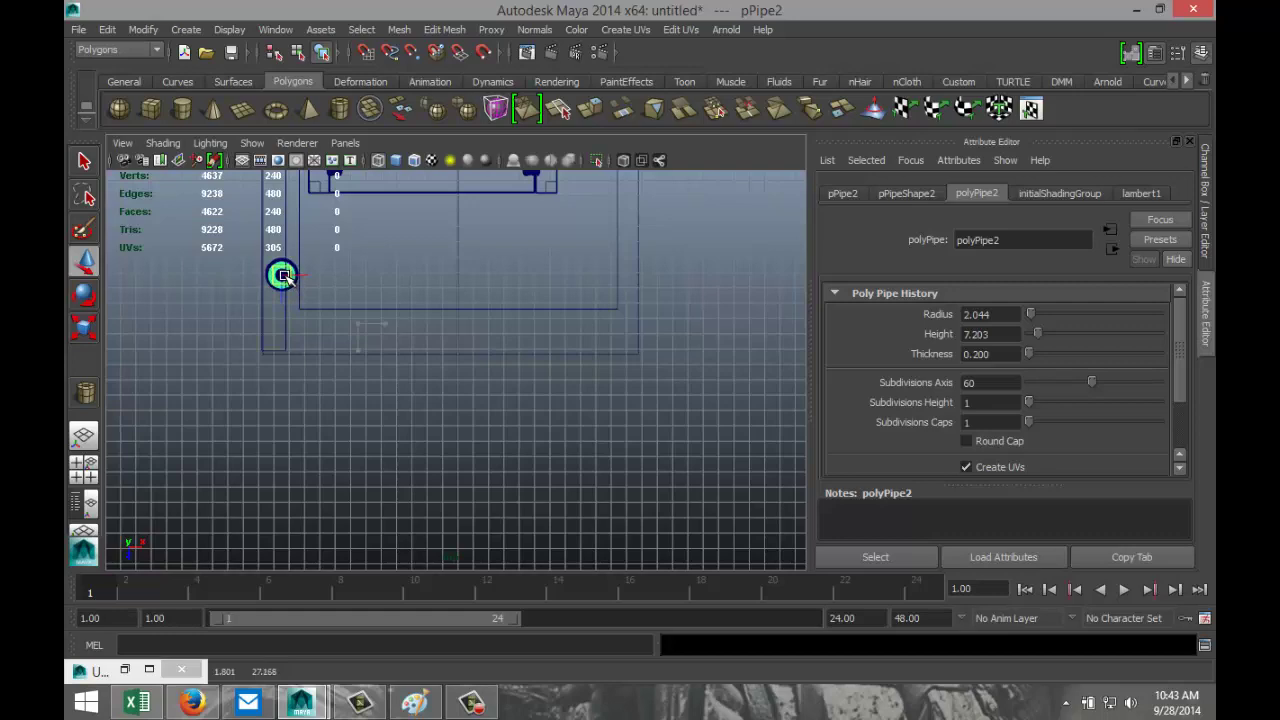
pyautogui.press('f')
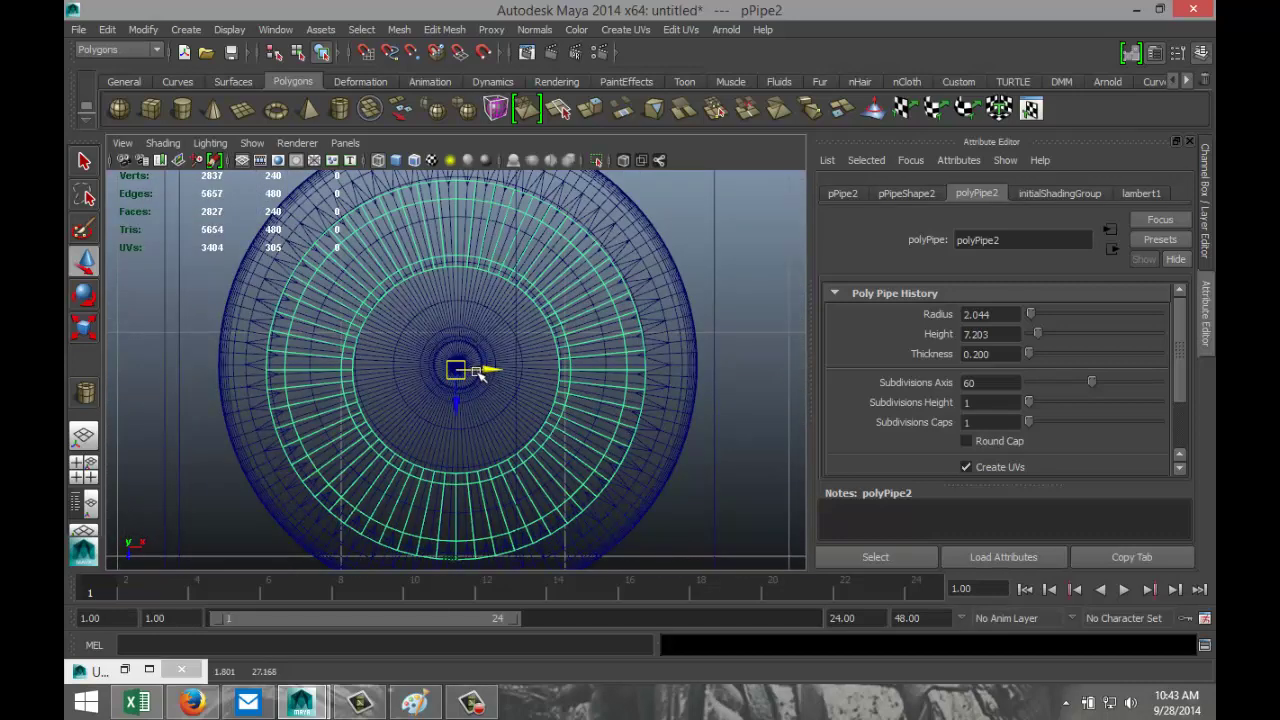
pyautogui.moveTo(488, 369); pyautogui.dragTo(490, 369)
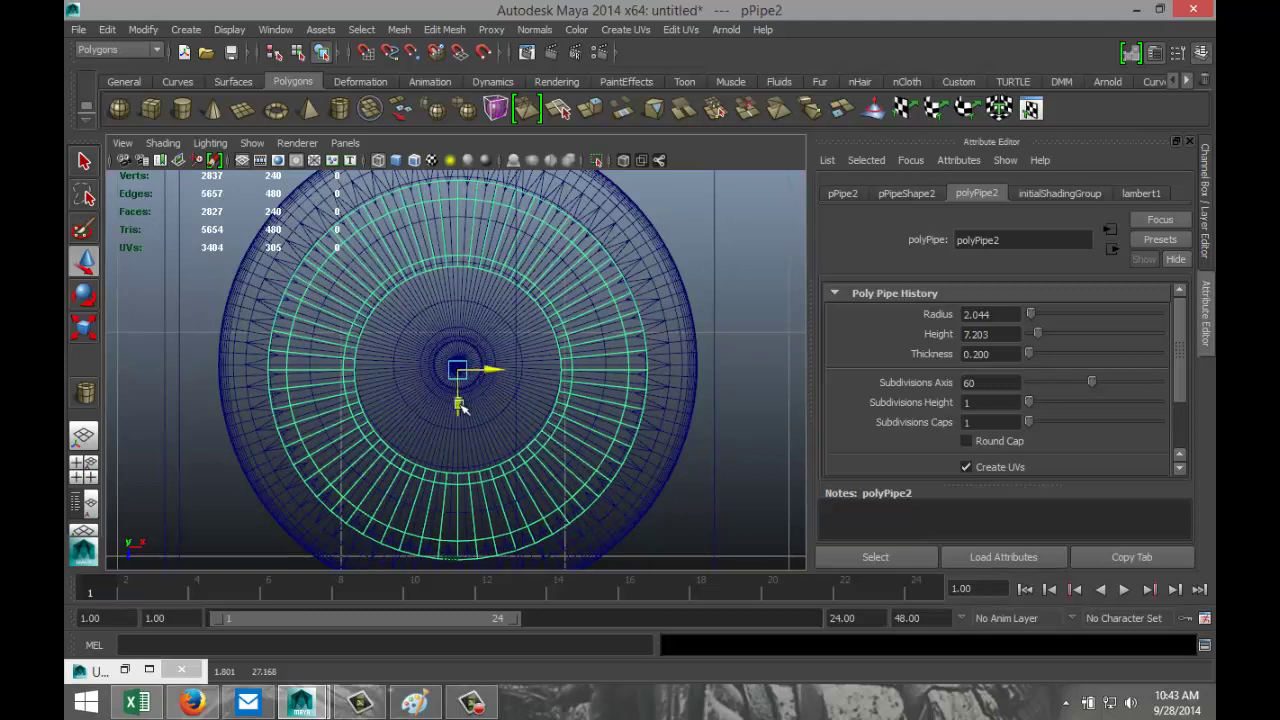
pyautogui.moveTo(461, 407); pyautogui.dragTo(462, 401)
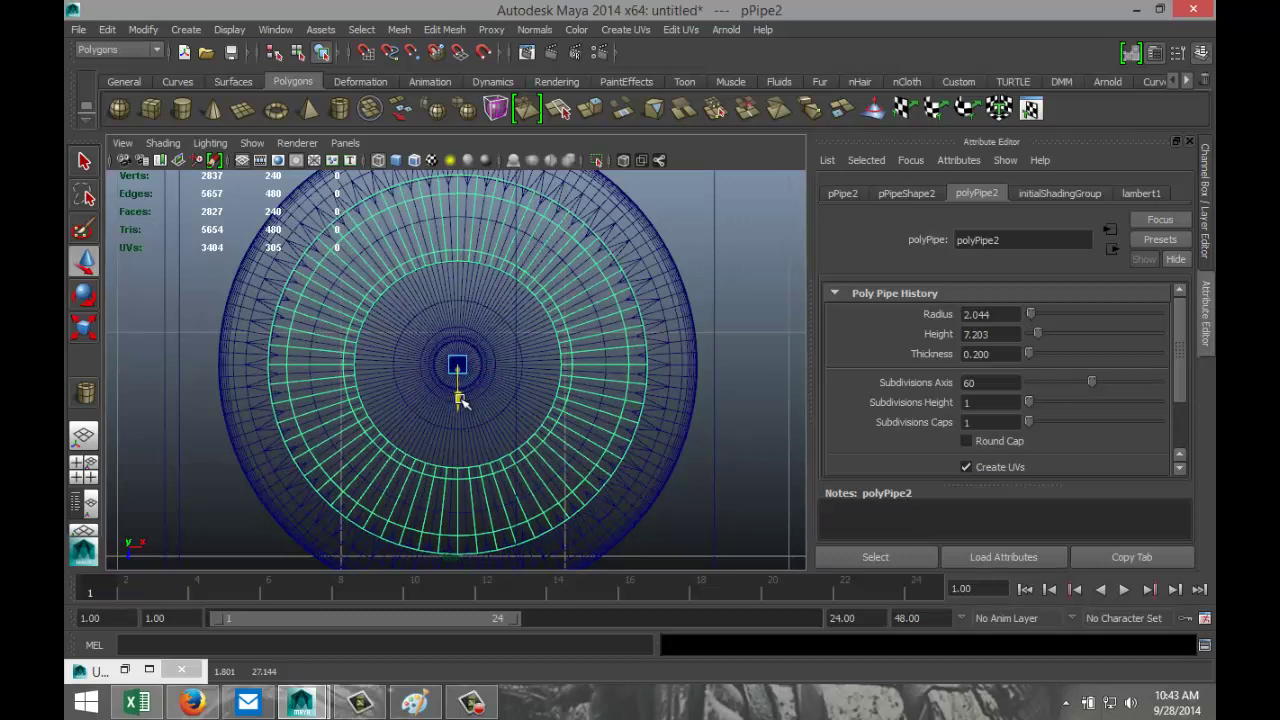
# Raise the lampshade vertically in the side view so it sits on the upper end of the lamp stand
pyautogui.click(84, 468)
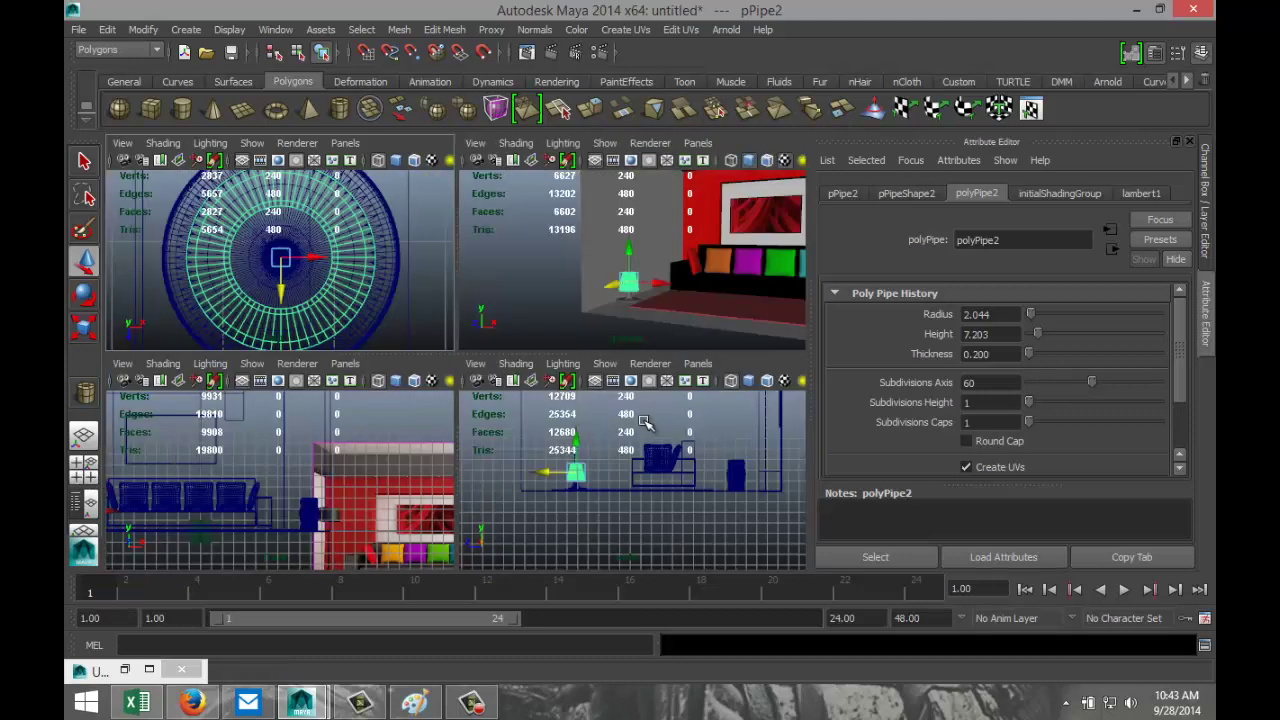
pyautogui.press('space')
pyautogui.moveTo(342, 318); pyautogui.dragTo(345, 258)
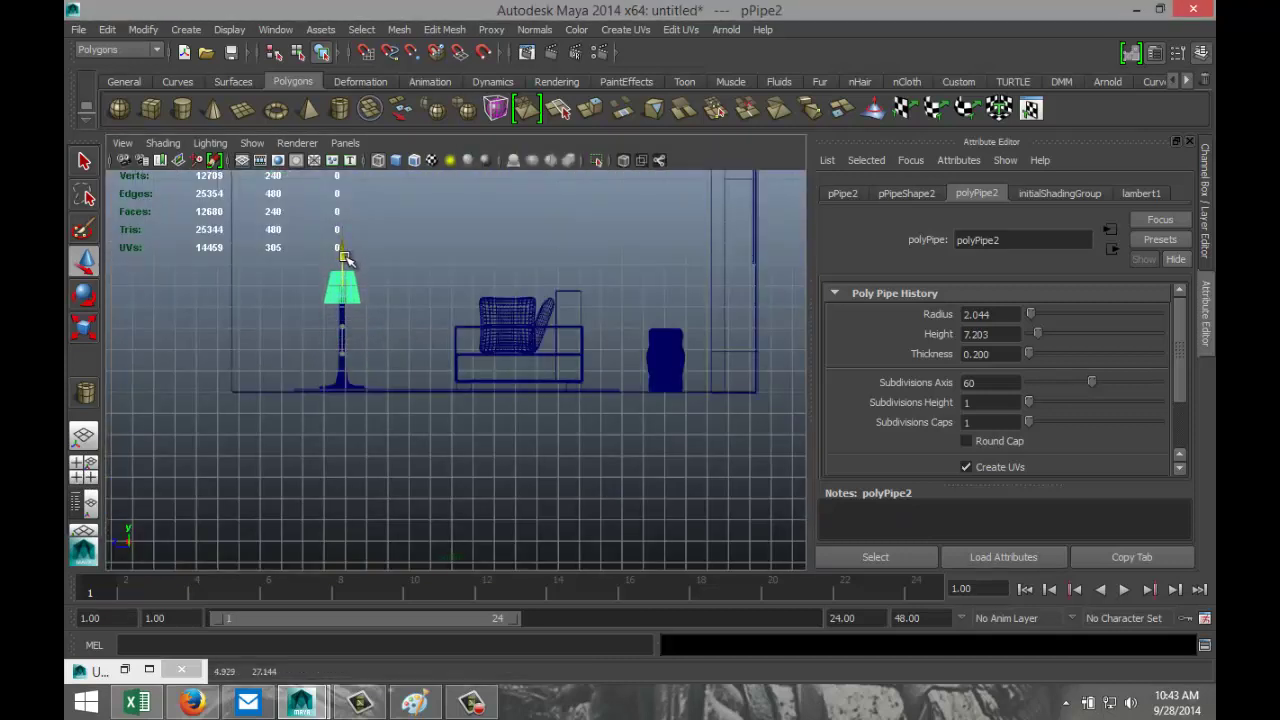
pyautogui.click(84, 468)
pyautogui.press('space')
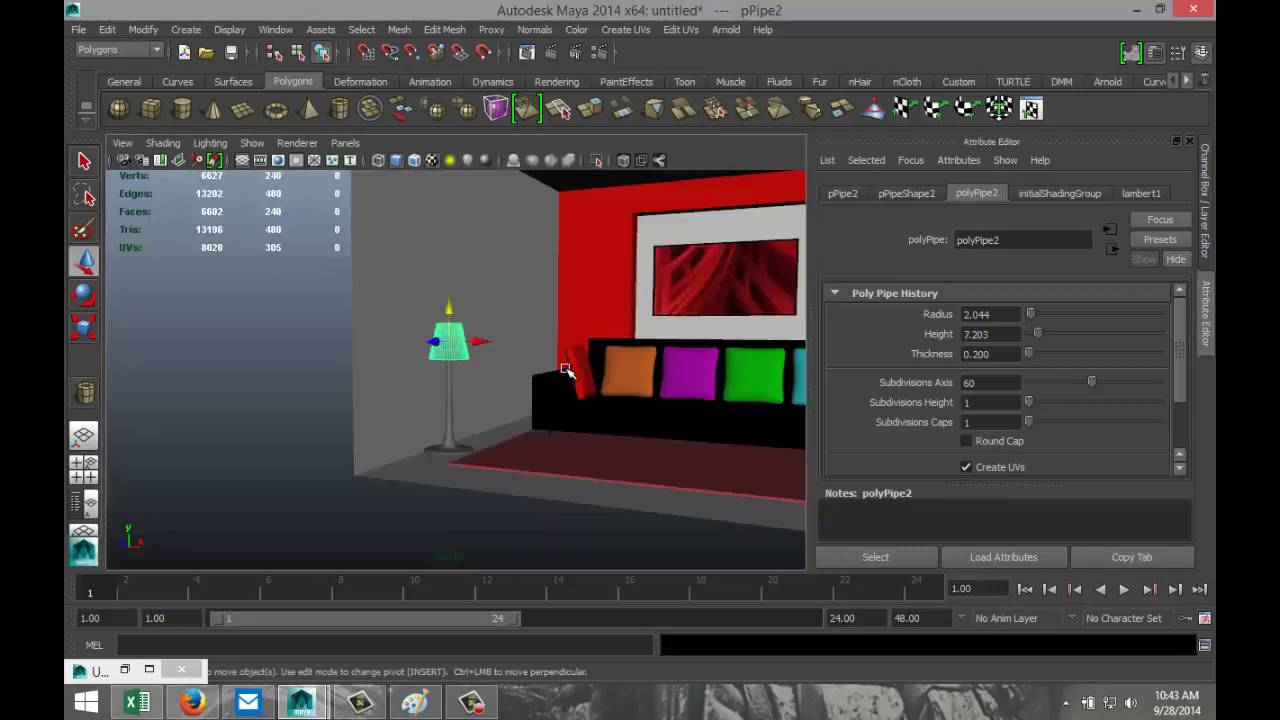
# Select the lamp stand together with the shade and move both back toward the red wall, into the corner behind the sofa
pyautogui.keyDown('alt'); pyautogui.moveTo(499, 406); pyautogui.dragTo(466, 452); pyautogui.keyUp('alt')
pyautogui.click(458, 446)
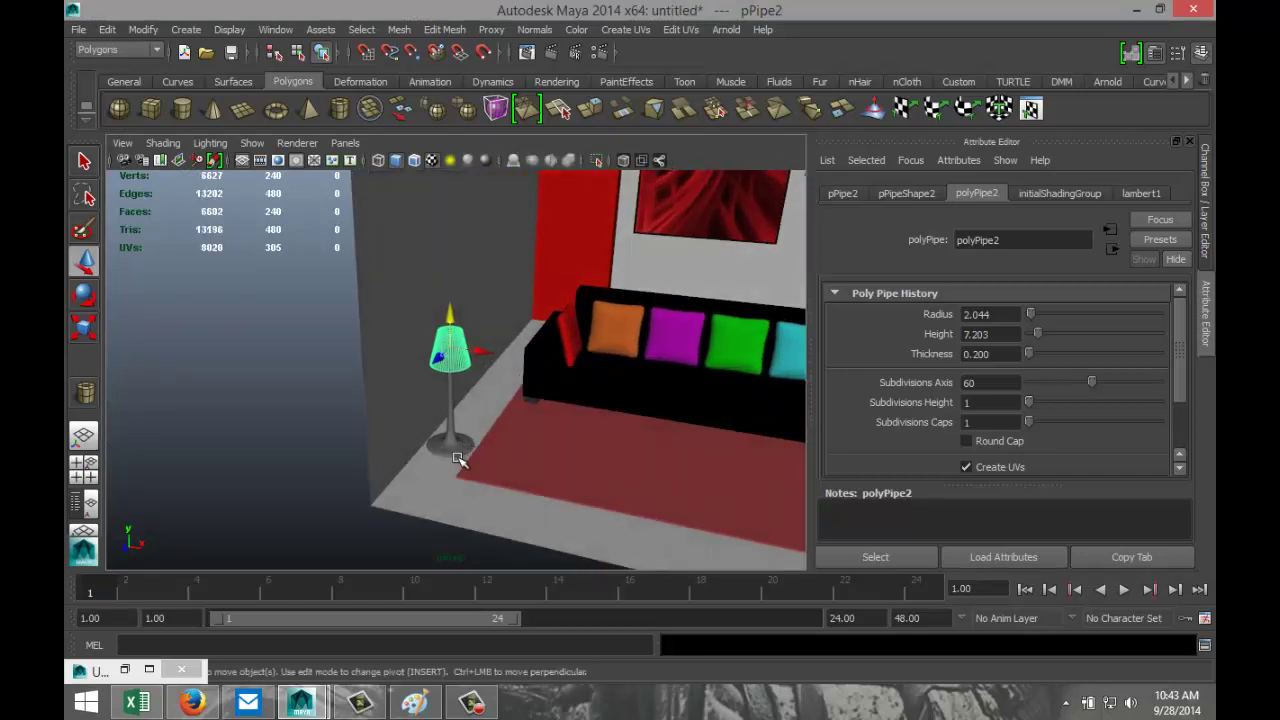
pyautogui.click(450, 447)
pyautogui.moveTo(447, 452); pyautogui.dragTo(562, 429)
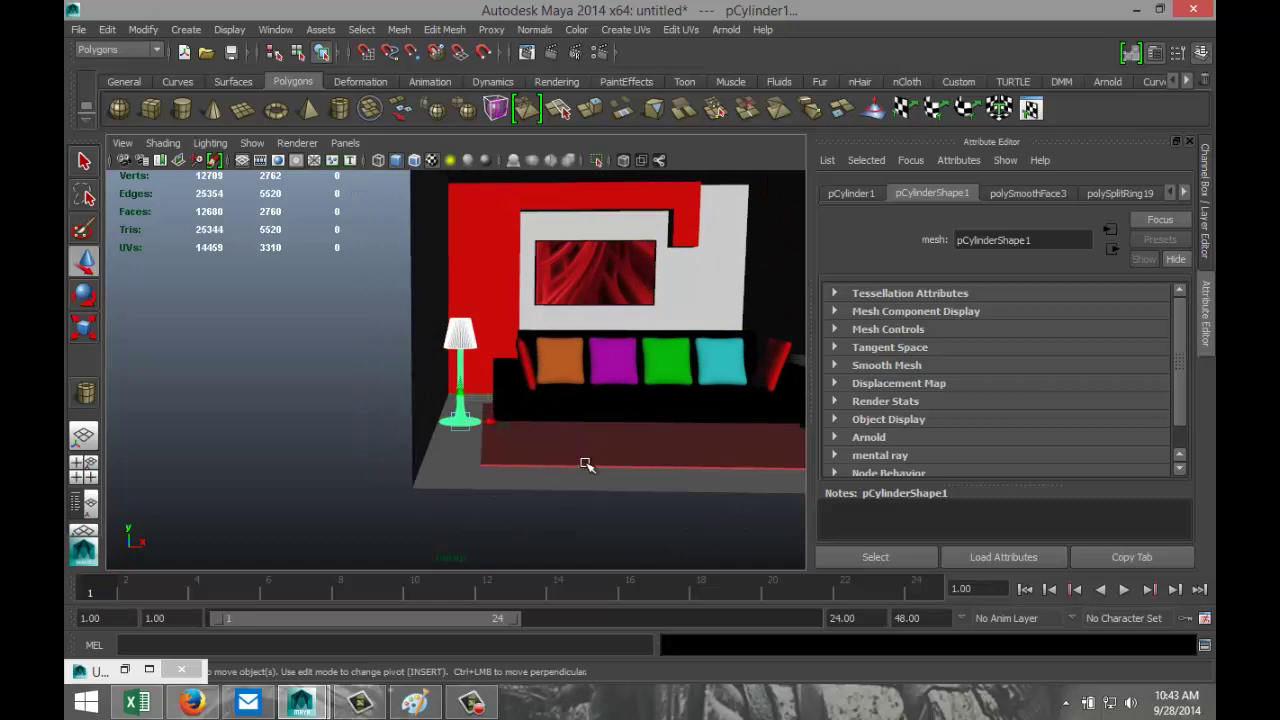
pyautogui.keyDown('alt'); pyautogui.moveTo(576, 461); pyautogui.dragTo(609, 341); pyautogui.keyUp('alt')
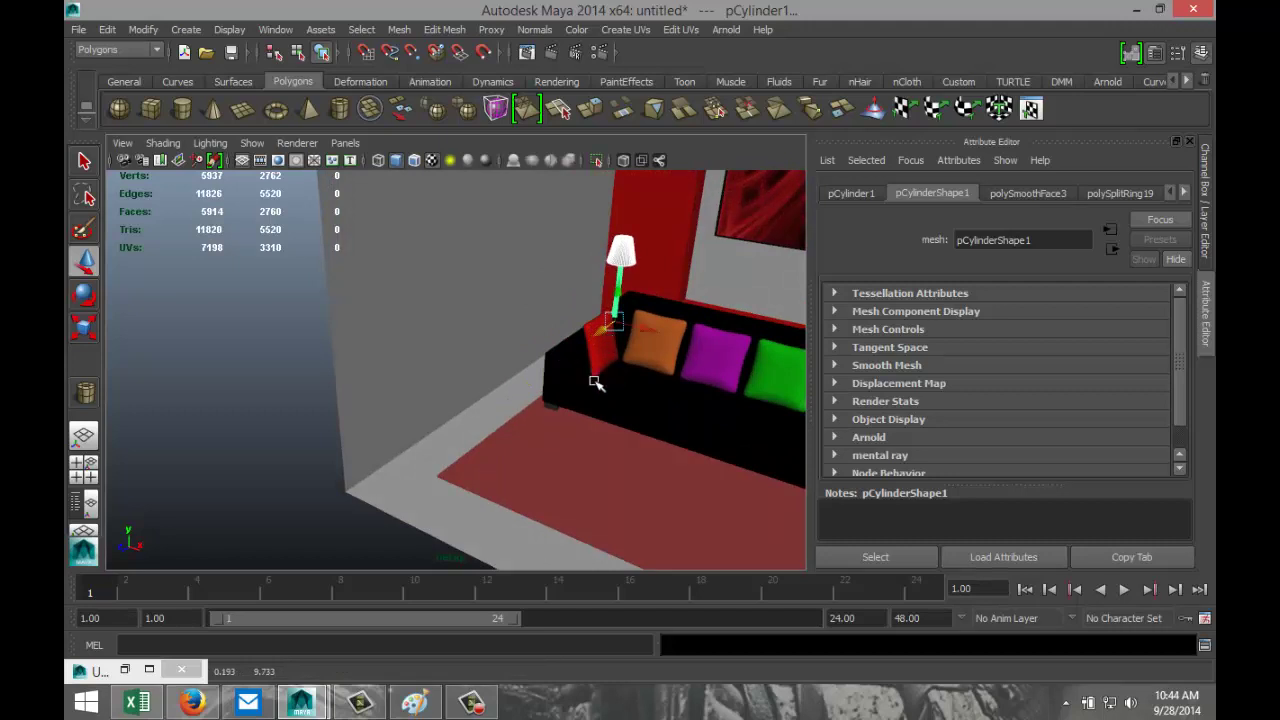
pyautogui.press('f')
pyautogui.moveTo(437, 500); pyautogui.dragTo(420, 545)
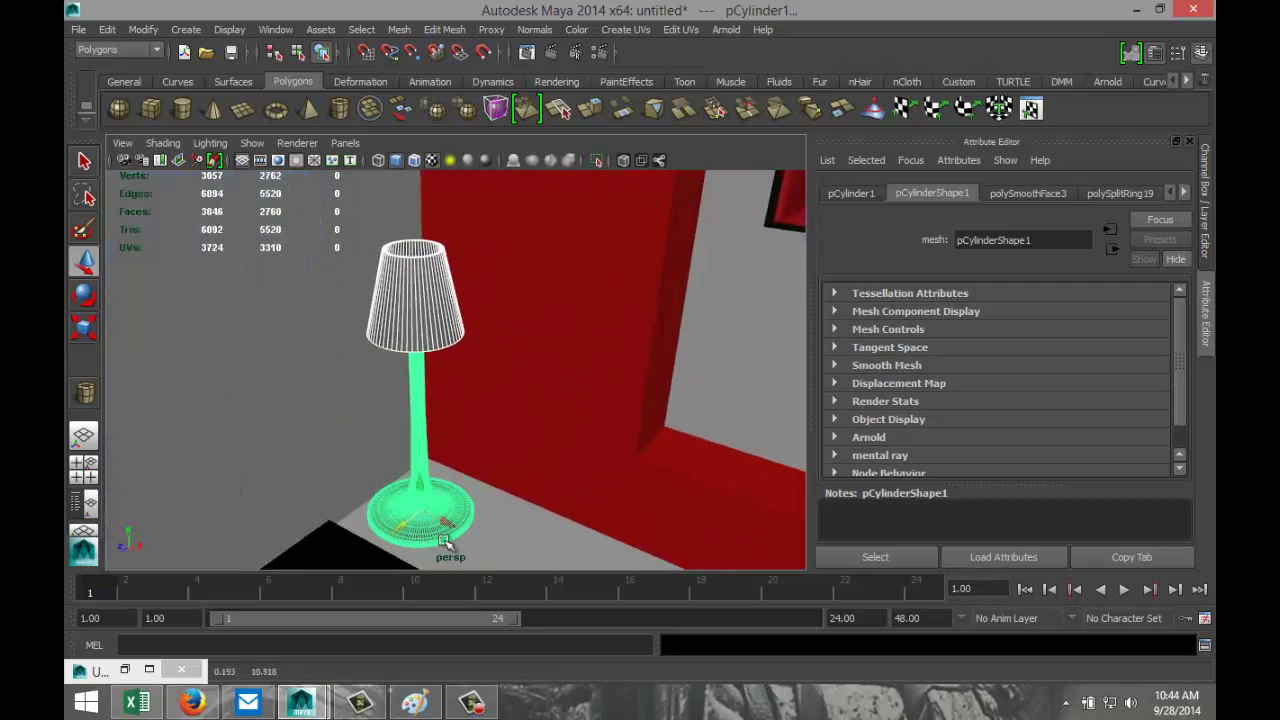
# Lower the selected lamp stand and shade in the side view until the base rests on the floor line
pyautogui.click(83, 470)
pyautogui.press('space')
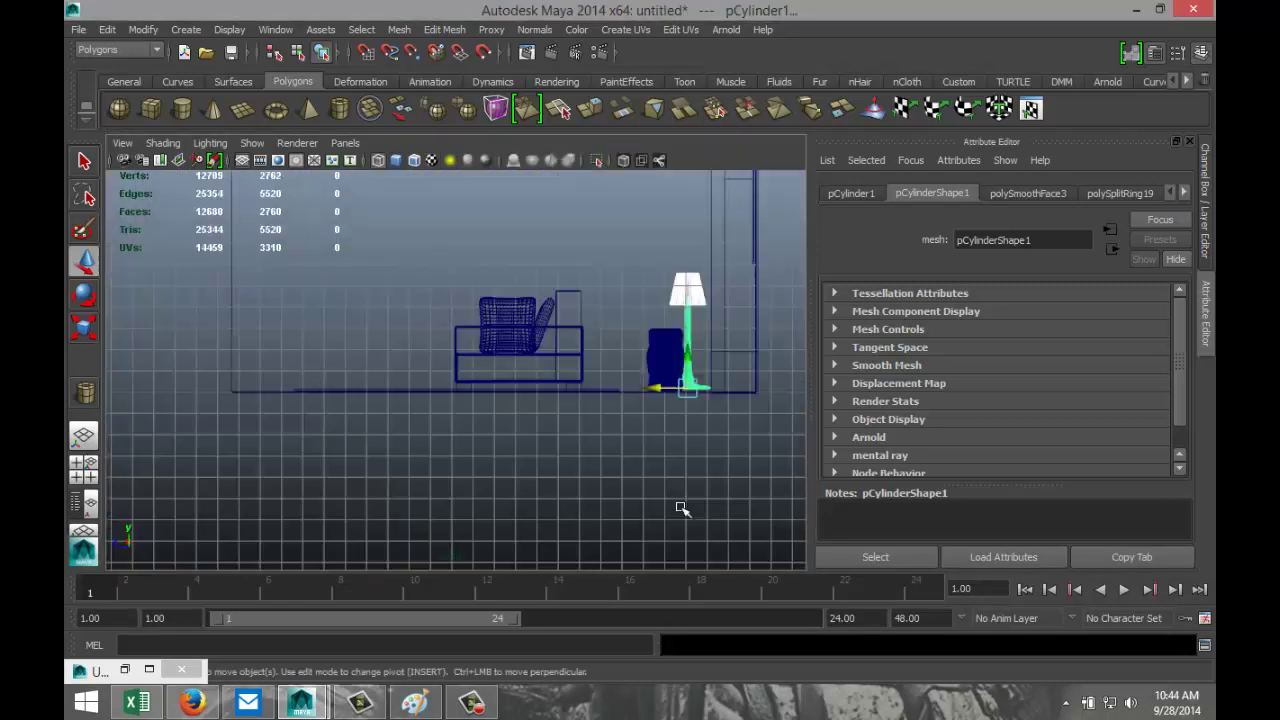
pyautogui.press('f')
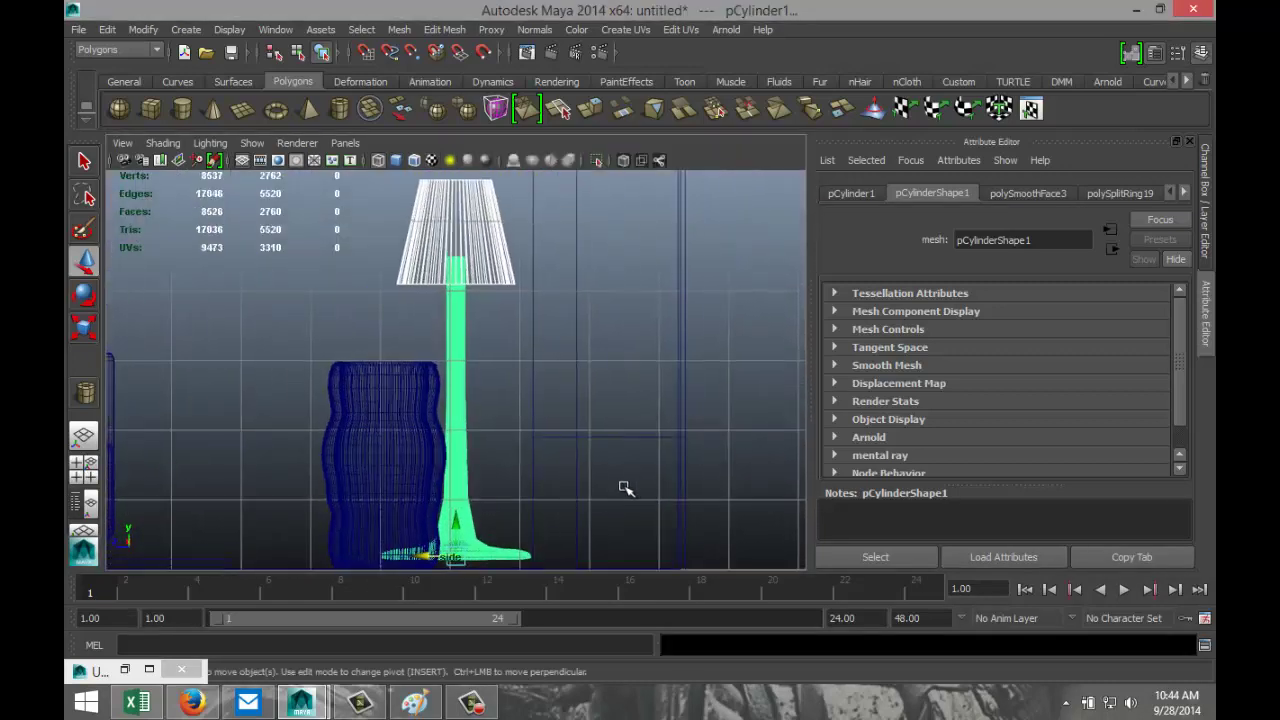
pyautogui.scroll(-3, 540, 499)
pyautogui.scroll(5, 548, 502)
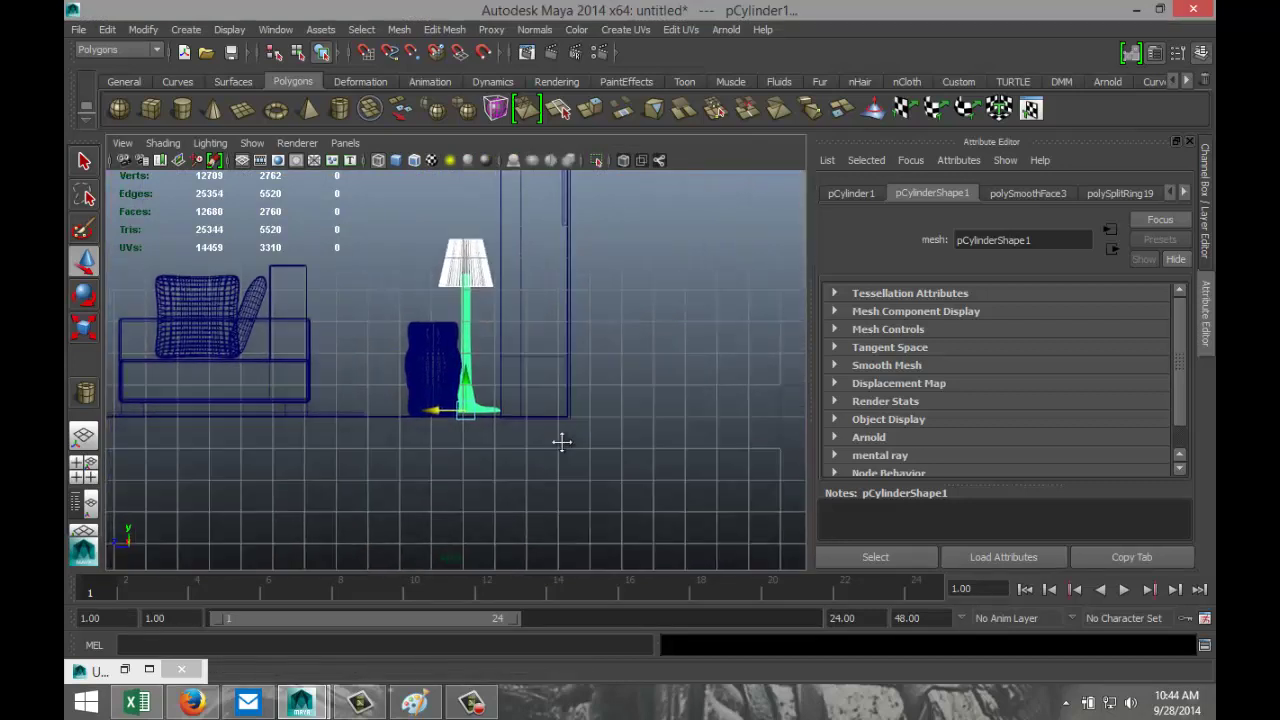
pyautogui.moveTo(500, 309); pyautogui.dragTo(500, 323)
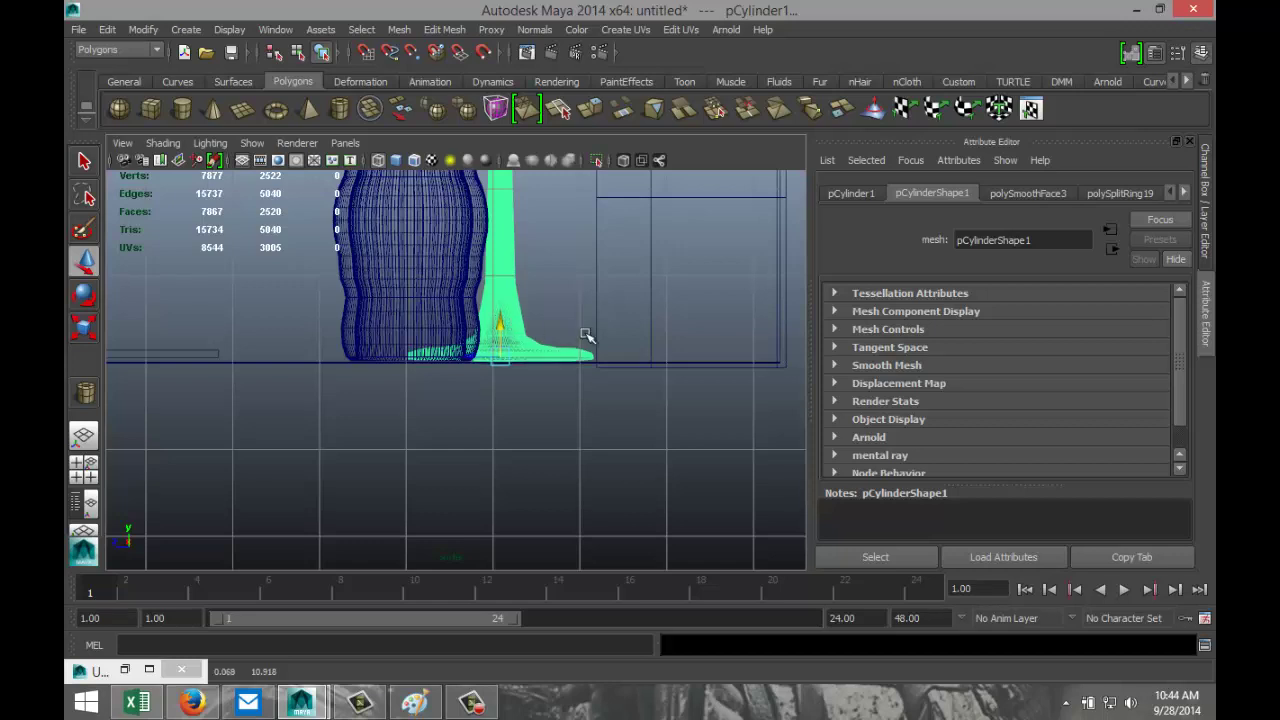
pyautogui.scroll(-3, 584, 338)
pyautogui.scroll(1, 587, 338)
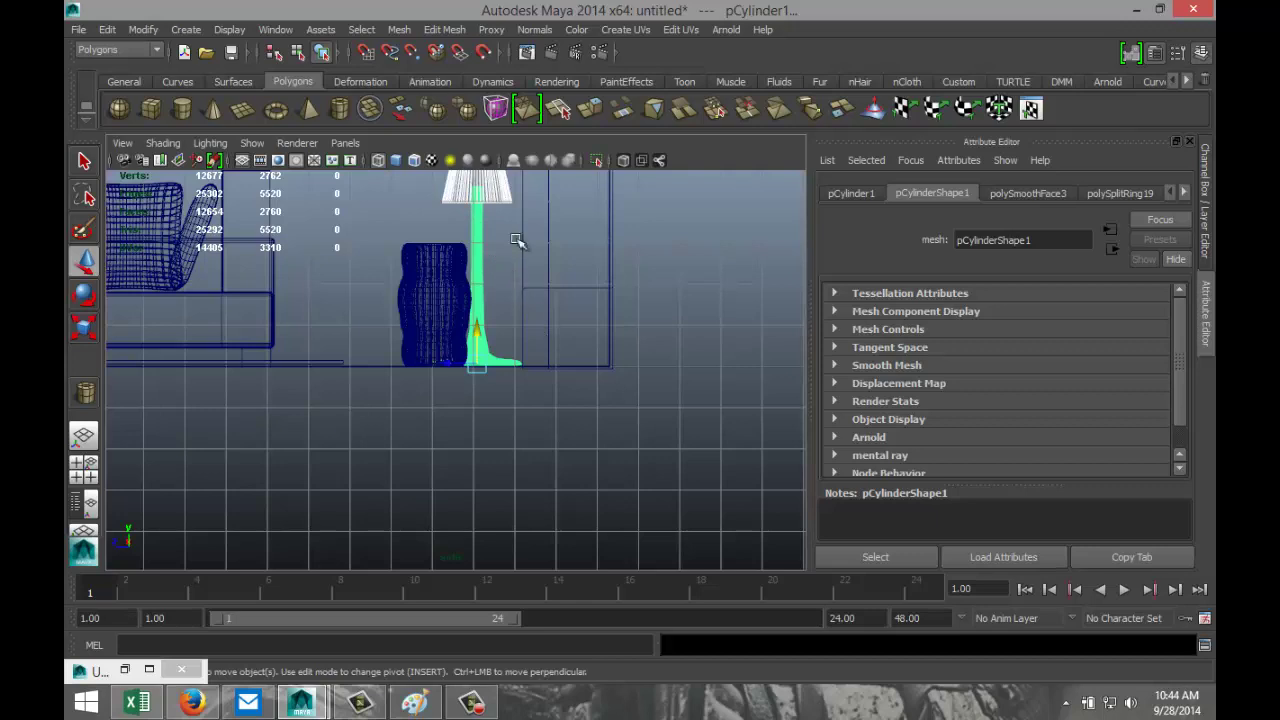
# Combine the lamp stand and shade into one mesh and scale it up uniformly to 1.341
pyautogui.click(400, 30)
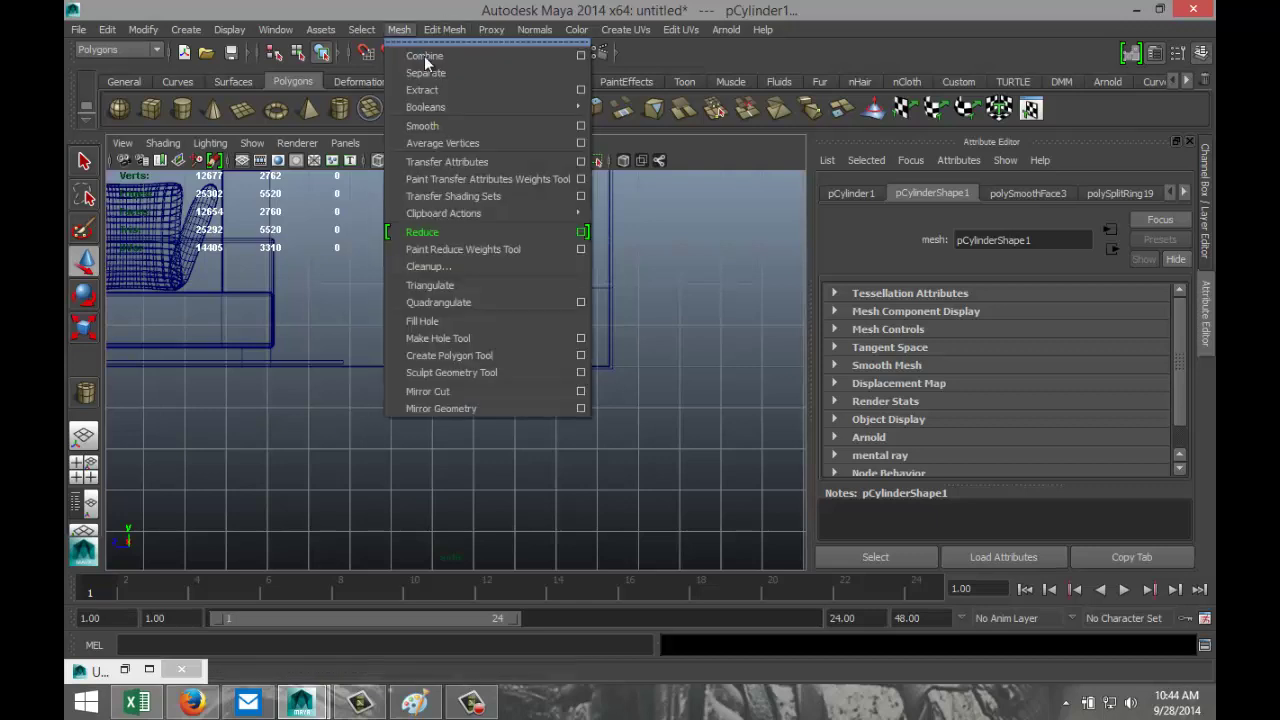
pyautogui.click(442, 54)
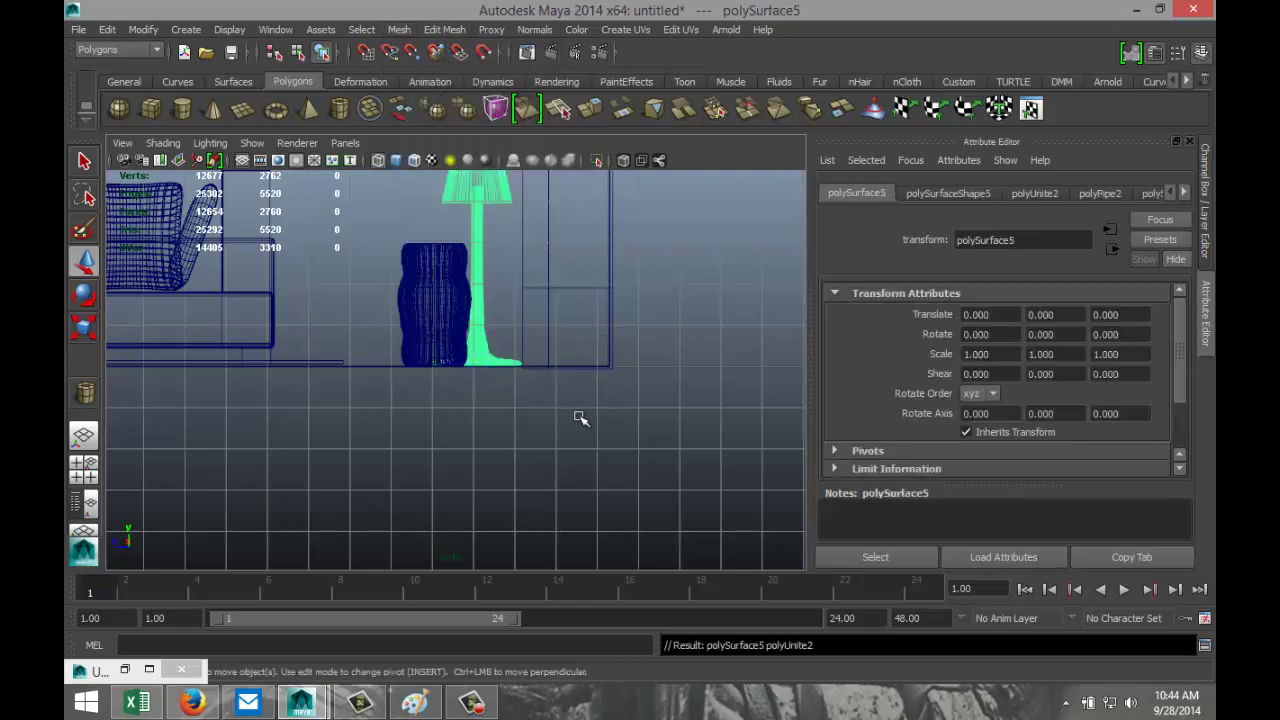
pyautogui.scroll(-2, 590, 420)
pyautogui.press('r')
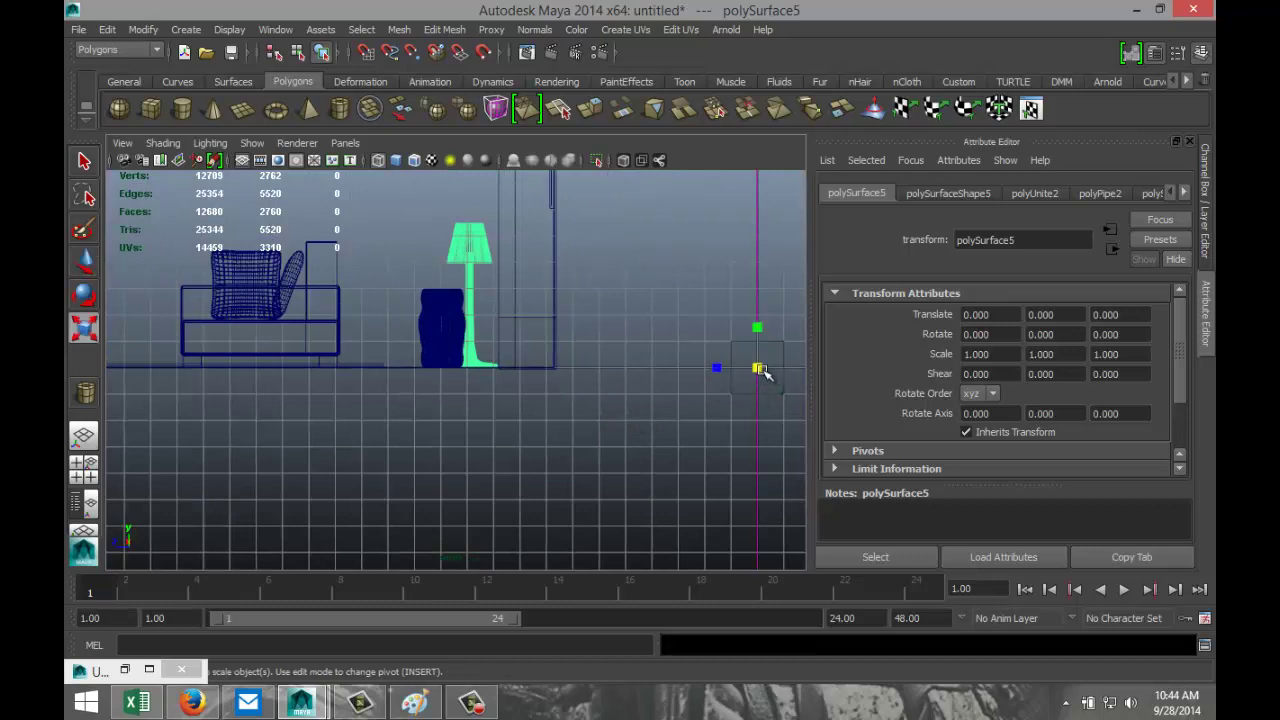
pyautogui.moveTo(762, 372); pyautogui.dragTo(909, 379)
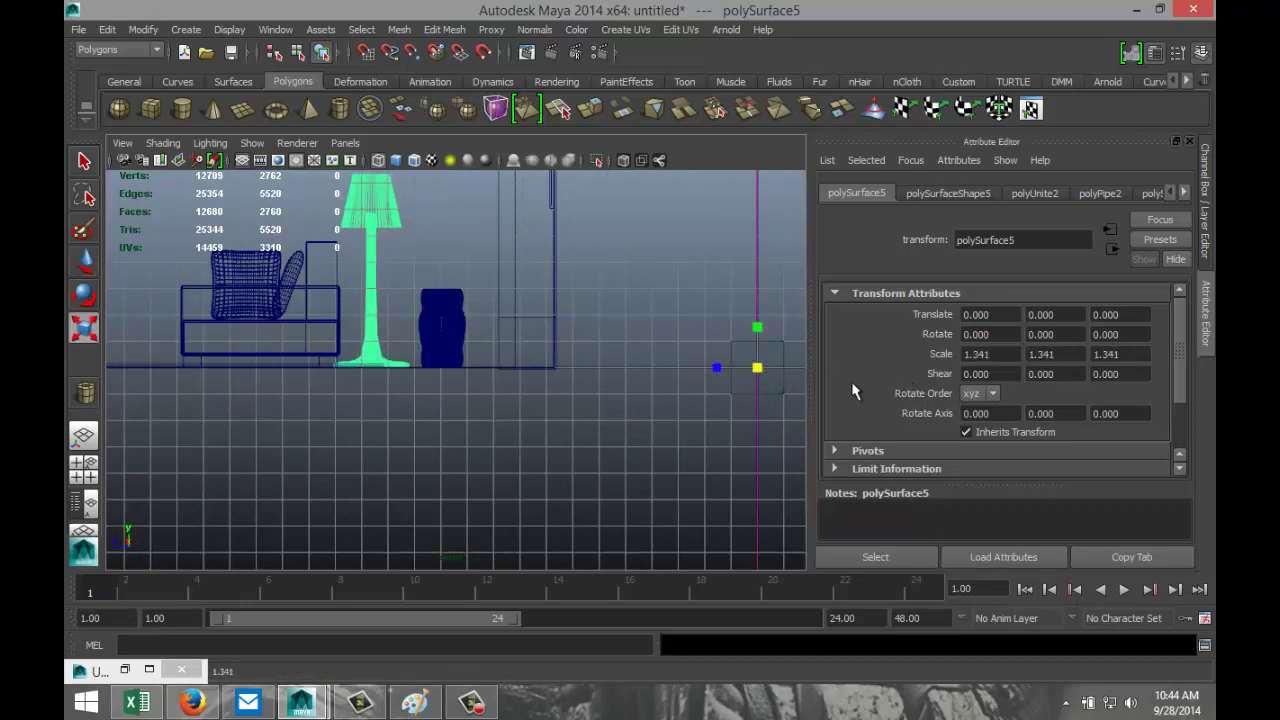
# Center the combined lamp's pivot and move the lamp back toward the rear wall to a Z translation of -3.172
pyautogui.click(140, 29)
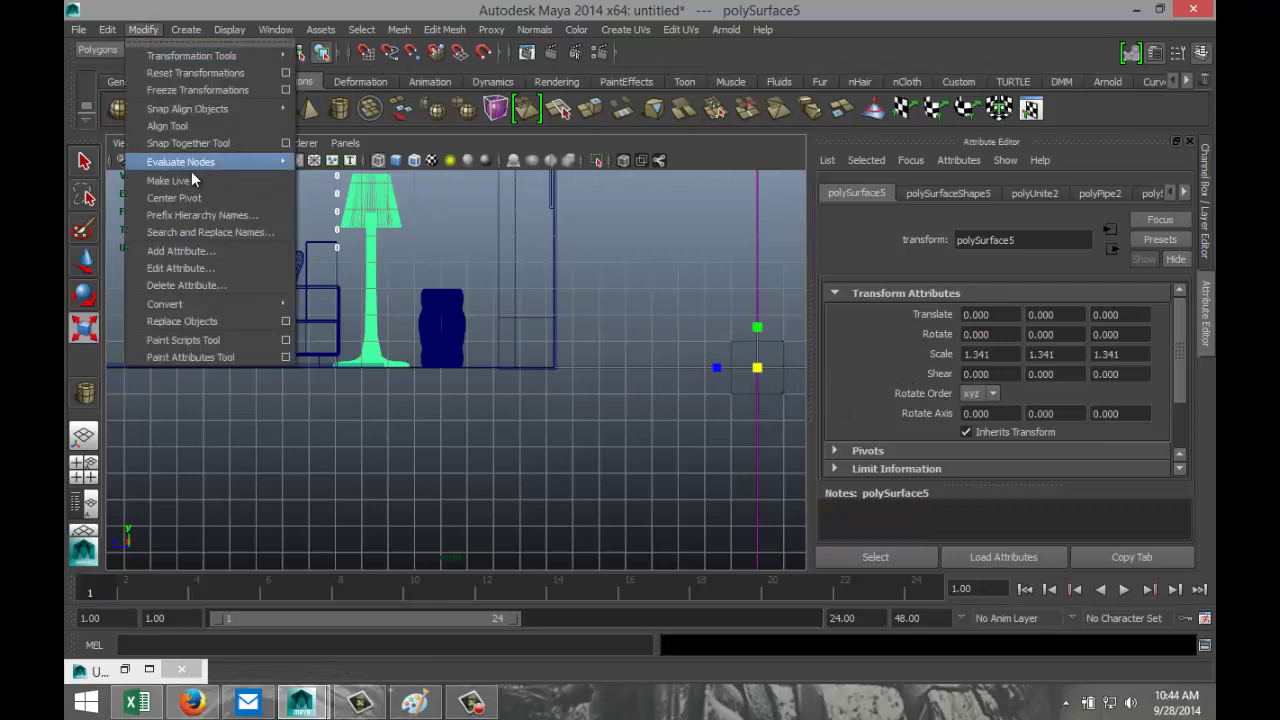
pyautogui.click(176, 197)
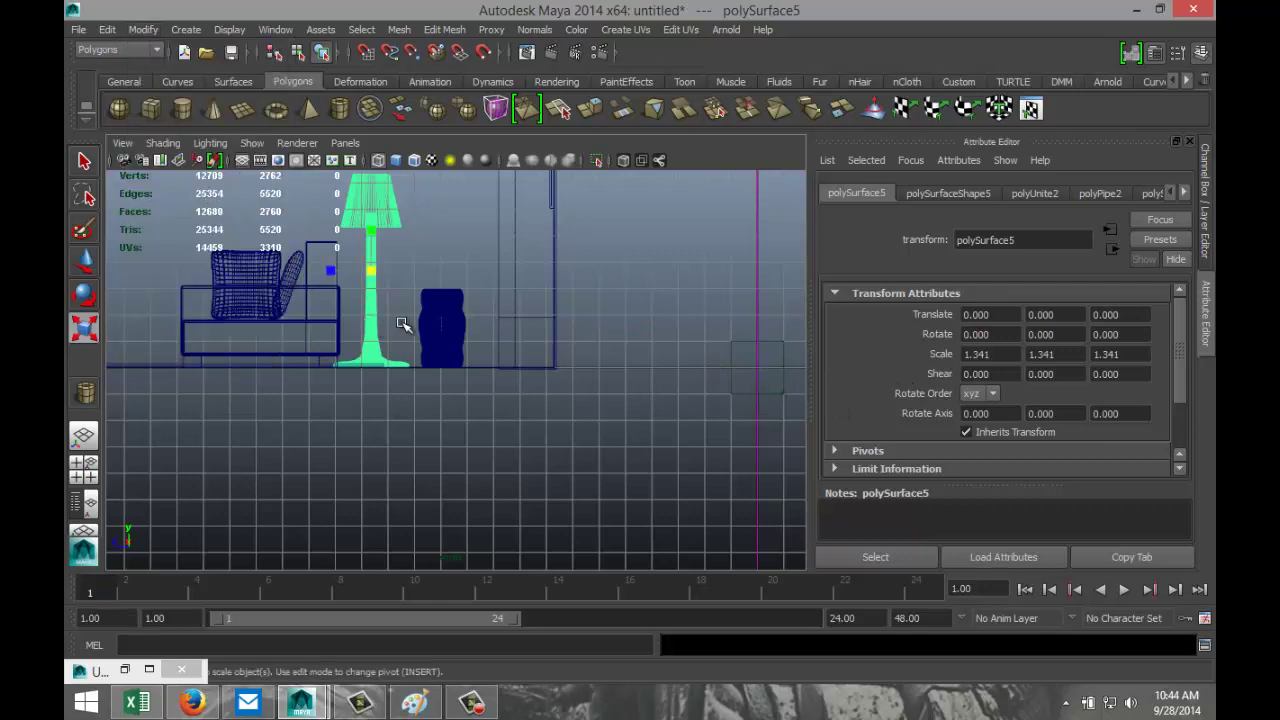
pyautogui.press('w')
pyautogui.moveTo(345, 271); pyautogui.dragTo(421, 272)
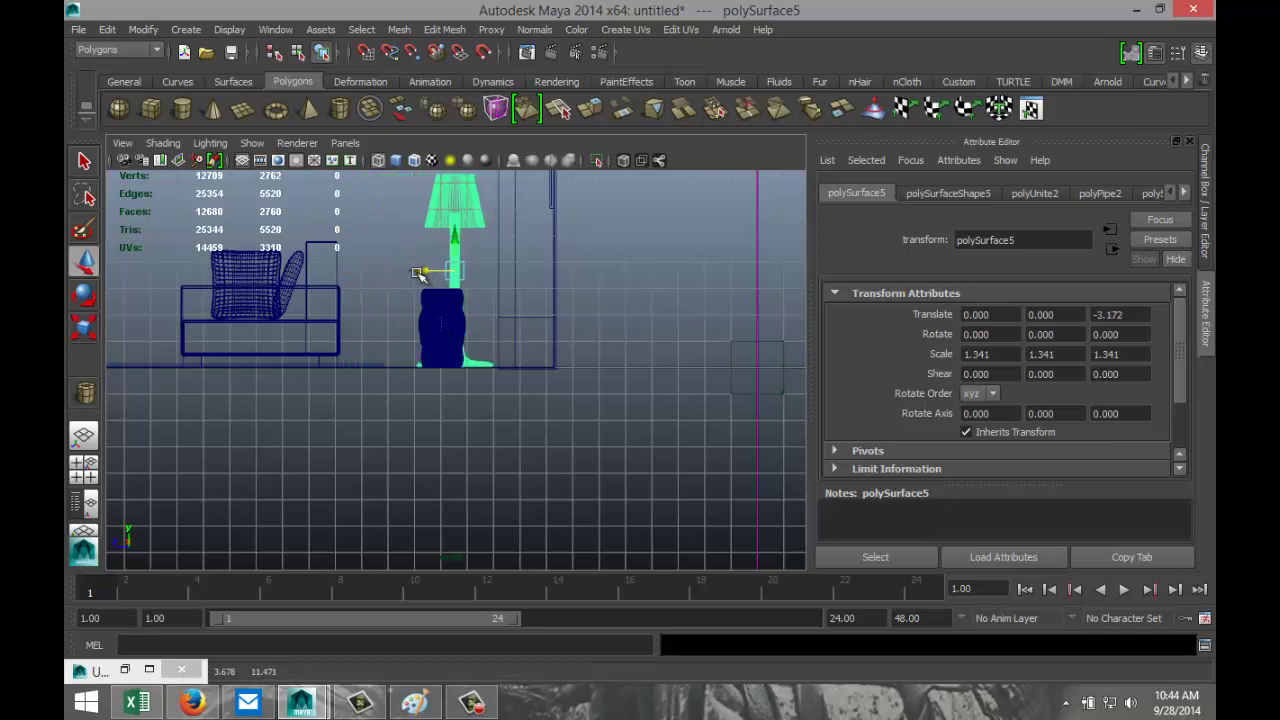
# Move the lamp sideways in the perspective view to an X translation of 4.390, between the side wall and the sofa
pyautogui.click(88, 478)
pyautogui.press('space')
pyautogui.keyDown('alt'); pyautogui.moveTo(549, 354); pyautogui.dragTo(480, 388); pyautogui.keyUp('alt')
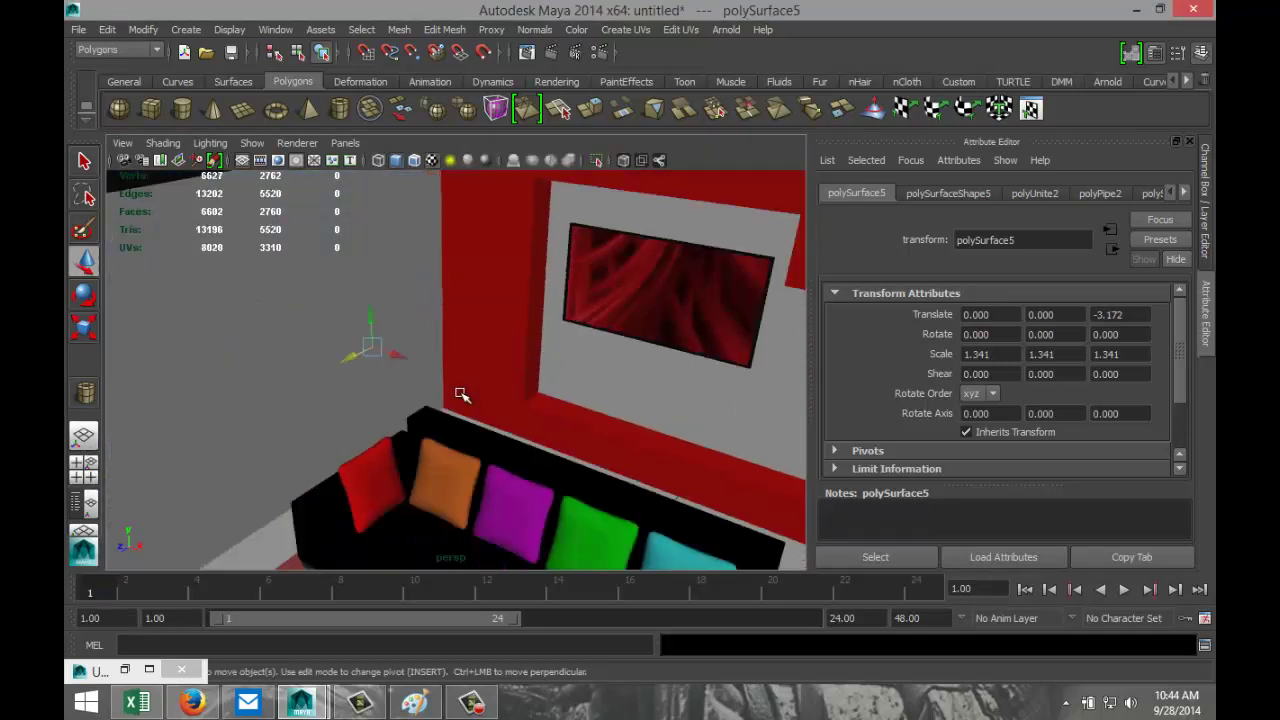
pyautogui.moveTo(399, 353); pyautogui.dragTo(502, 361)
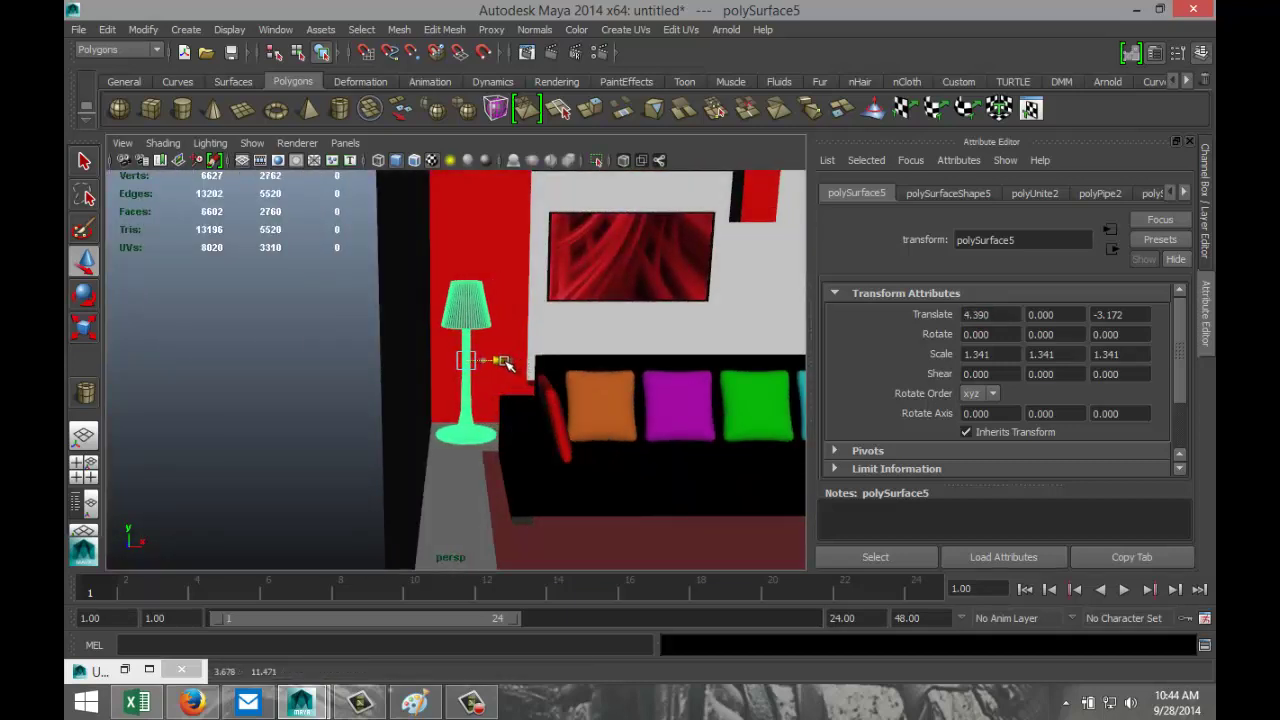
pyautogui.scroll(5, 487, 440)
pyautogui.scroll(-5, 487, 435)
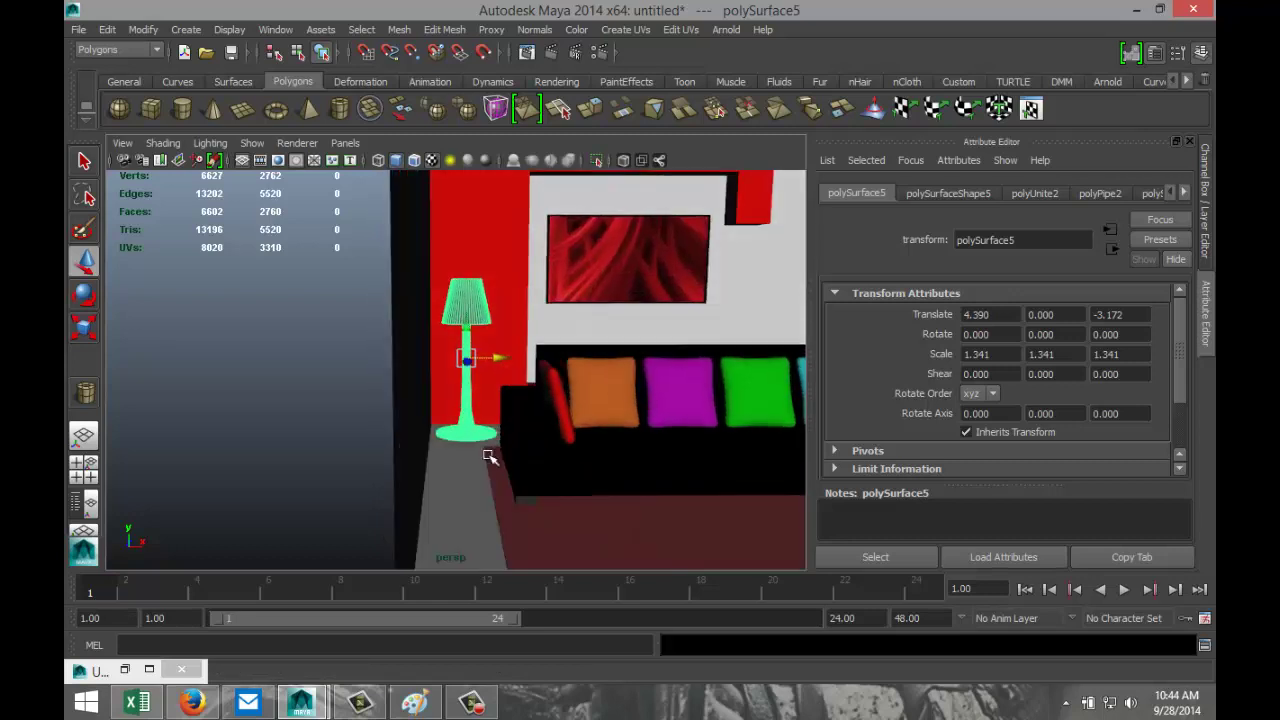
pyautogui.scroll(-5, 515, 432)
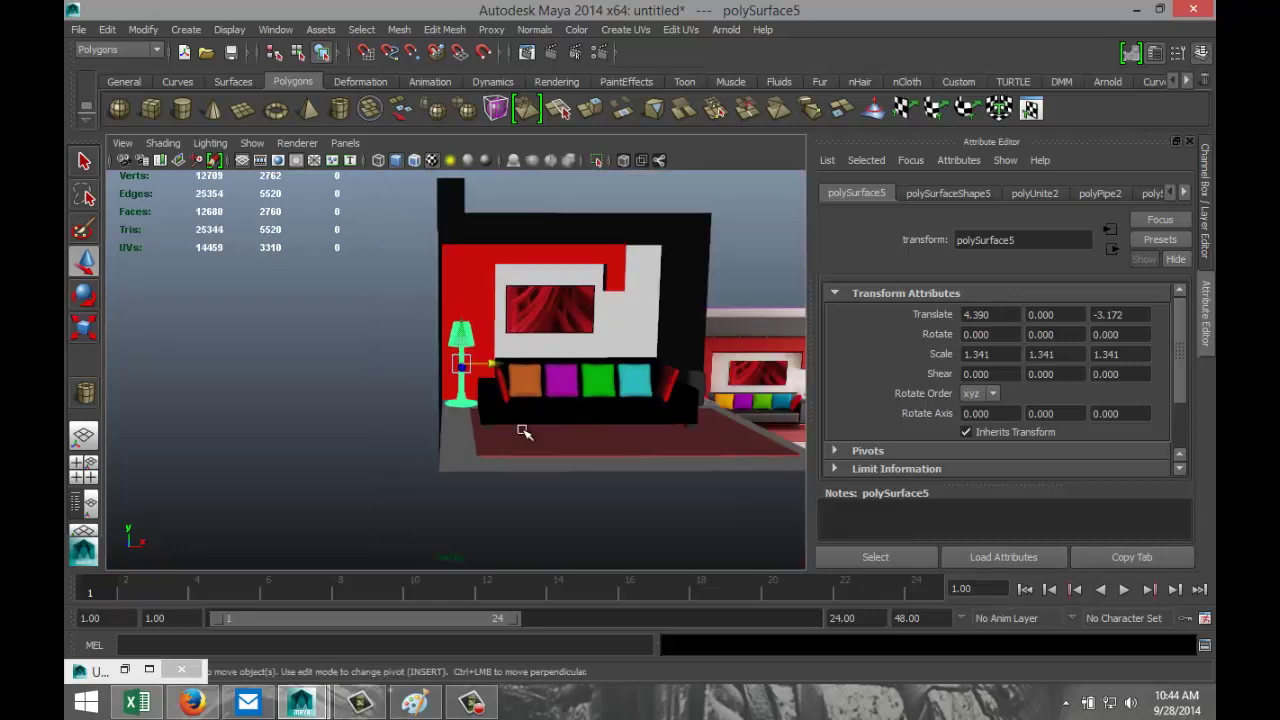
pyautogui.scroll(2, 518, 428)
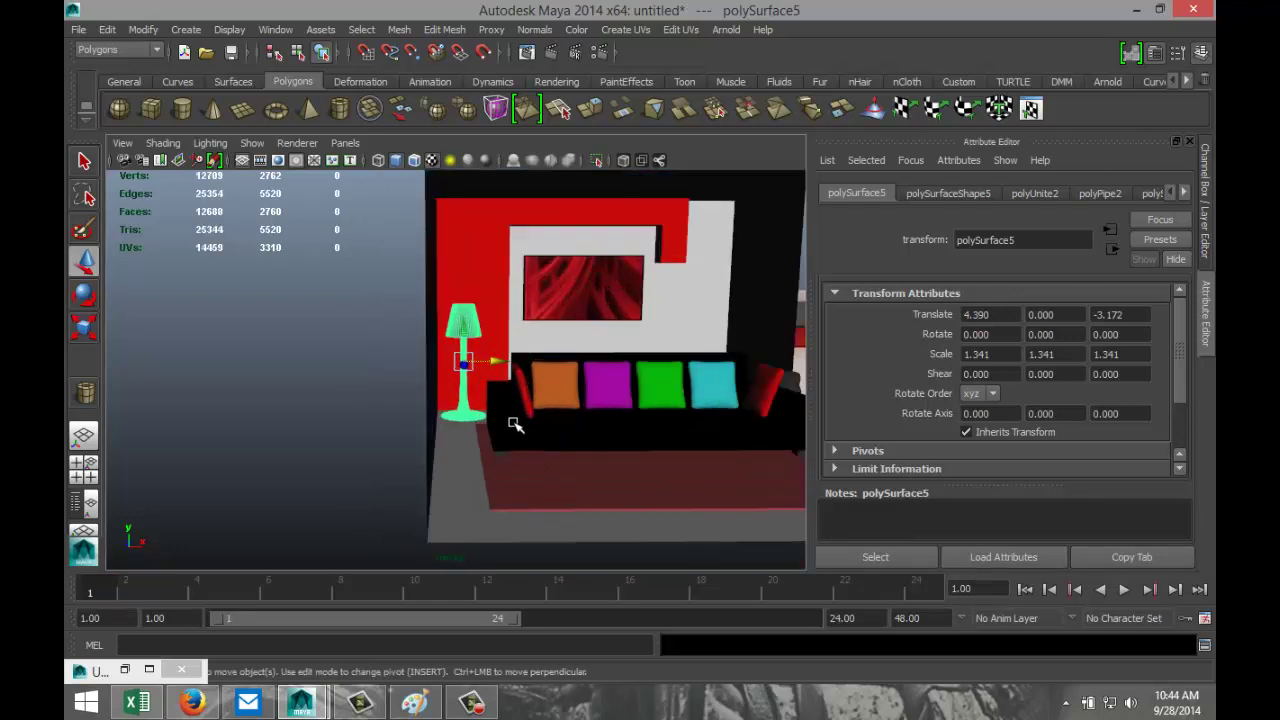
# Assign a new Phong E material to the combined floor lamp beside the sofa
pyautogui.click(472, 466)
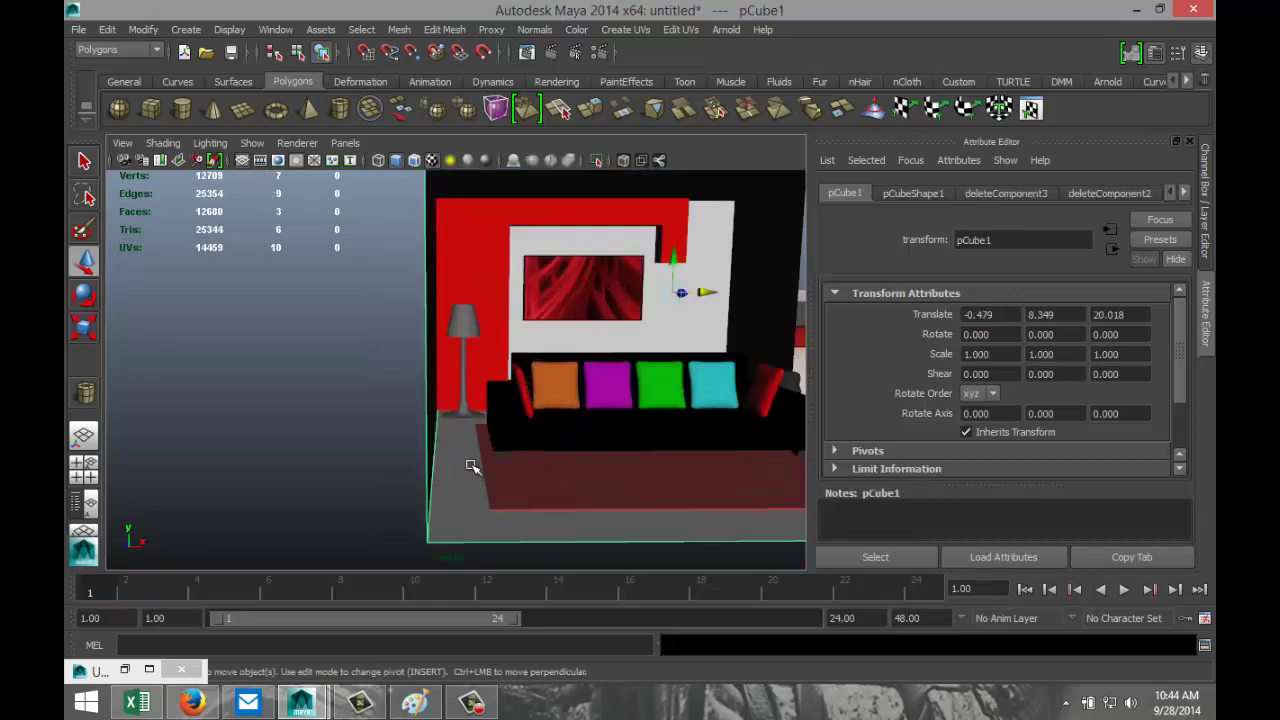
pyautogui.click(470, 330)
pyautogui.moveTo(470, 326); pyautogui.dragTo(503, 621, button='right')
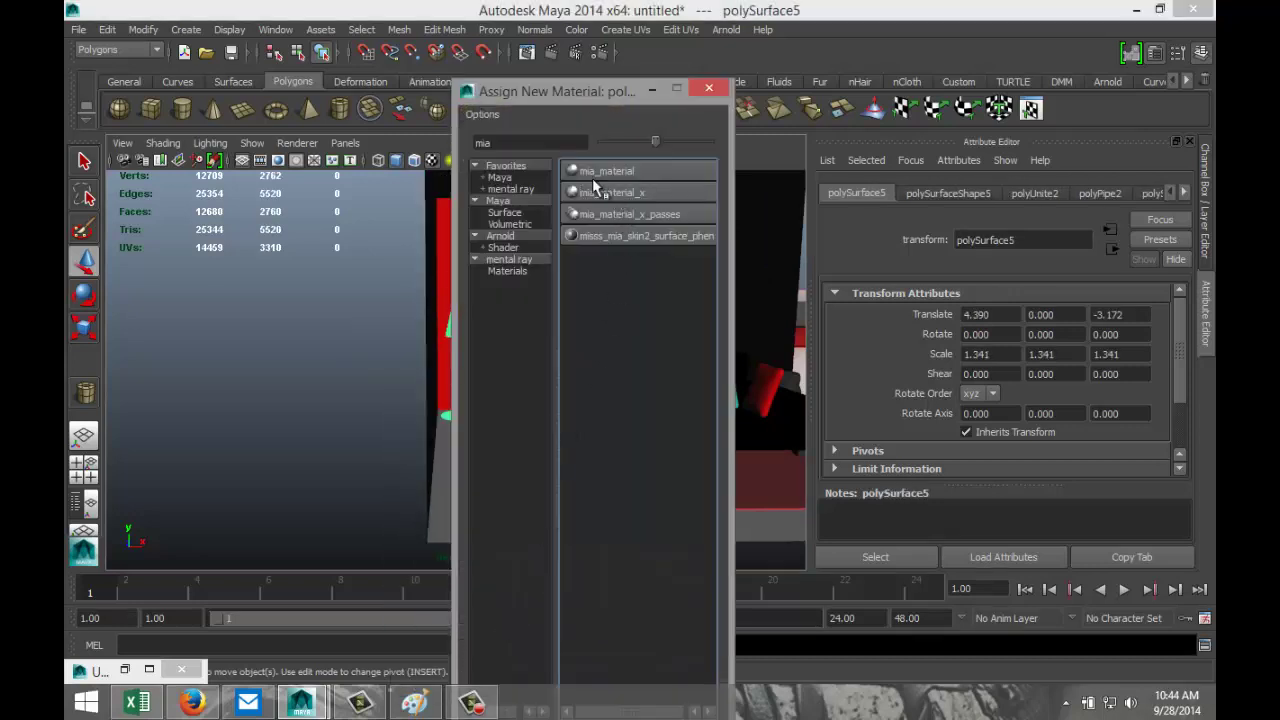
pyautogui.moveTo(538, 142); pyautogui.dragTo(371, 135)
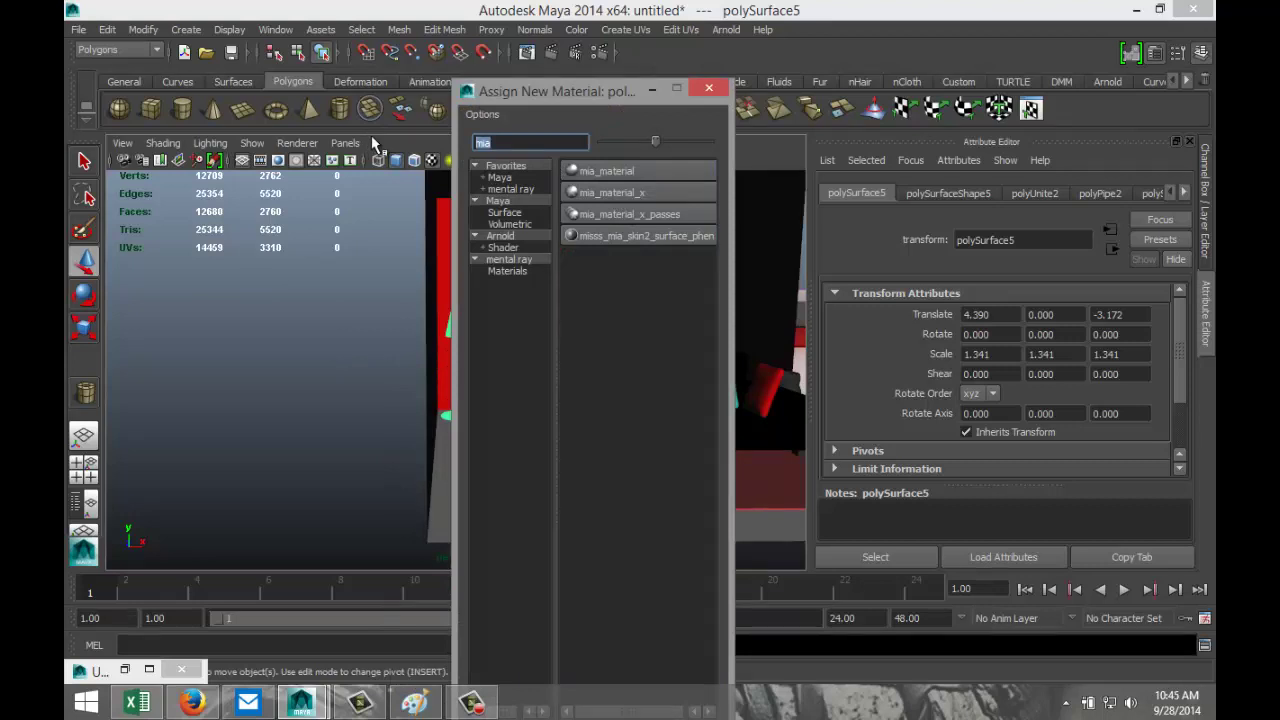
pyautogui.write('ph')
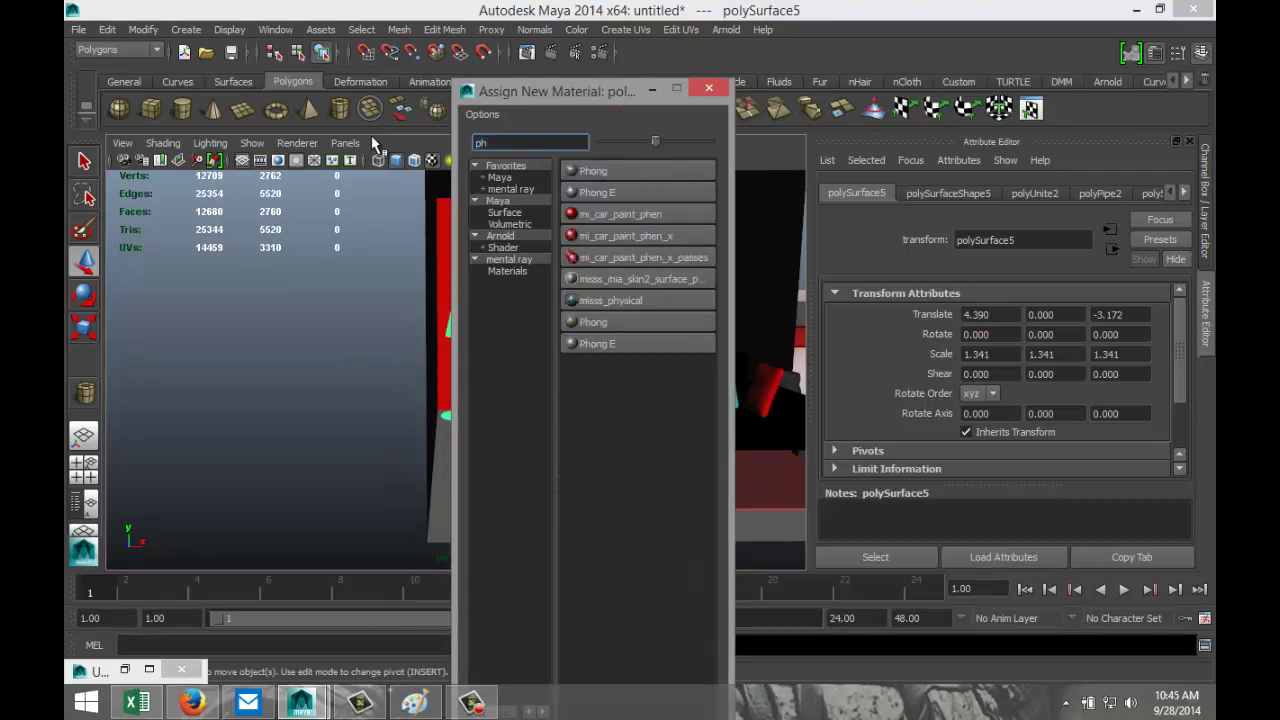
pyautogui.click(615, 192)
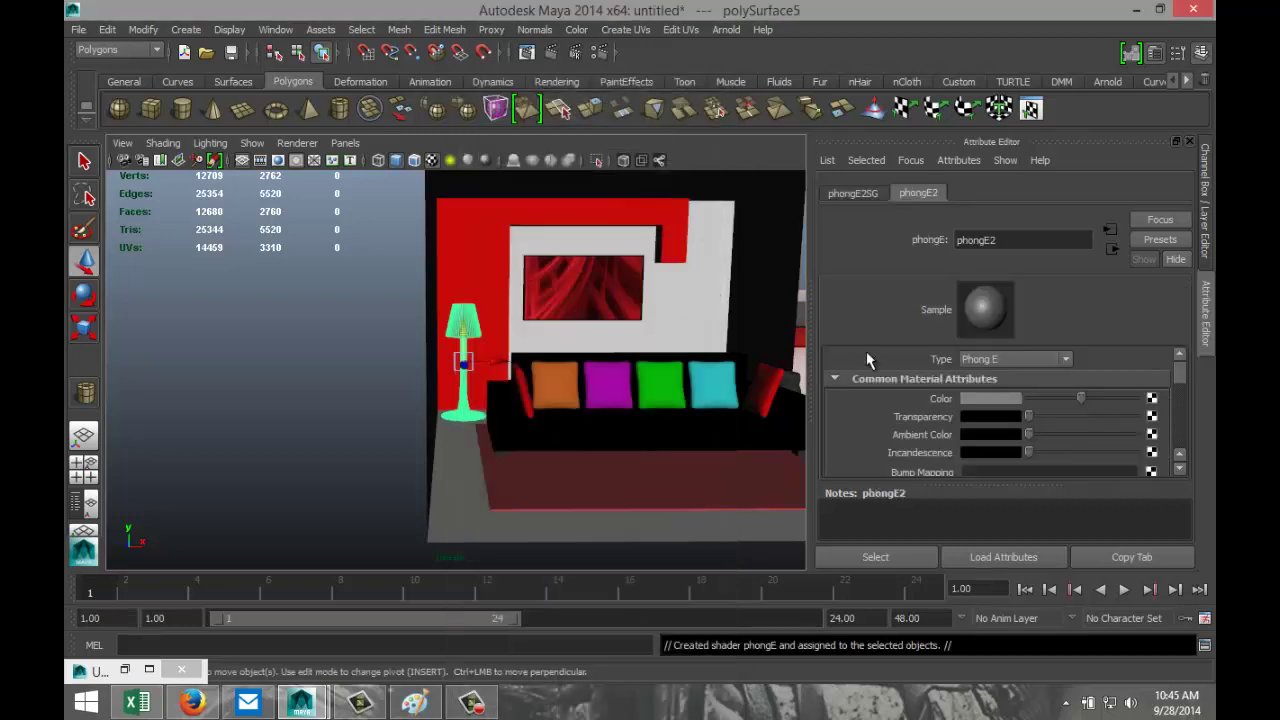
# Set the lamp material's color to black and its reflectivity to 0.200
pyautogui.click(991, 399)
pyautogui.click(966, 386)
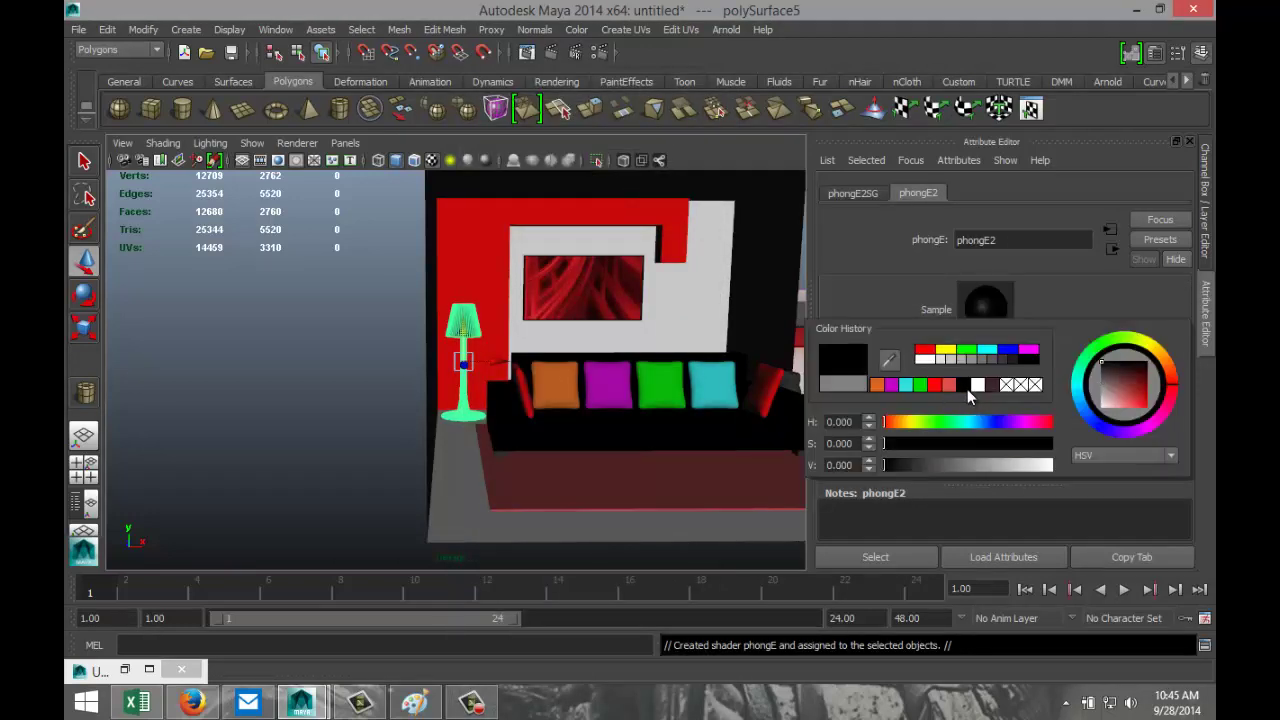
pyautogui.scroll(-3, 1065, 401)
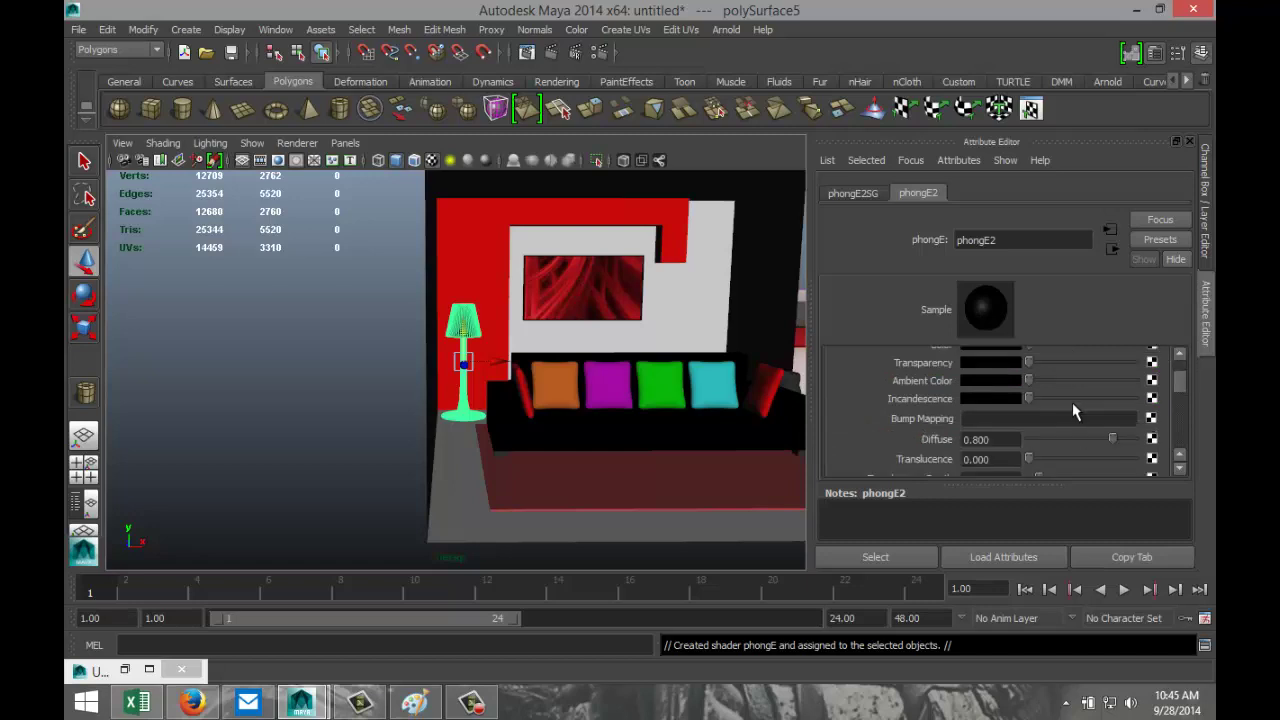
pyautogui.scroll(-2, 1072, 408)
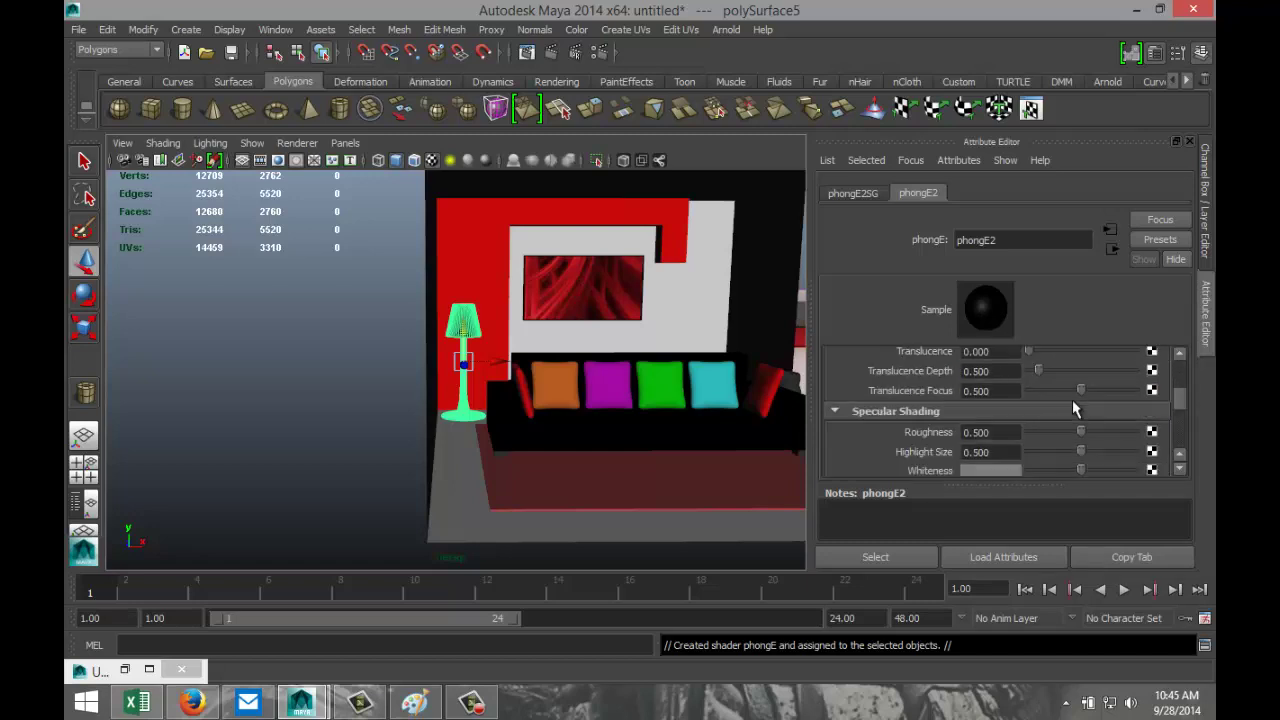
pyautogui.scroll(-2, 1072, 408)
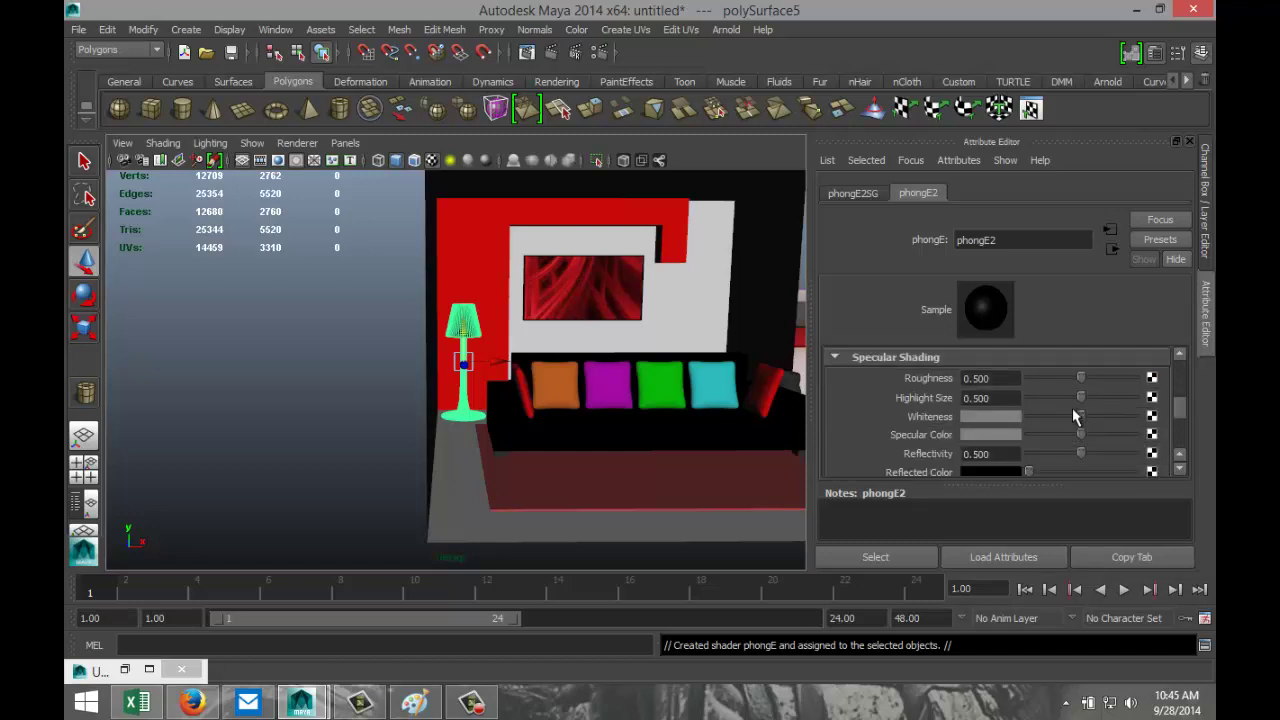
pyautogui.click(1004, 453)
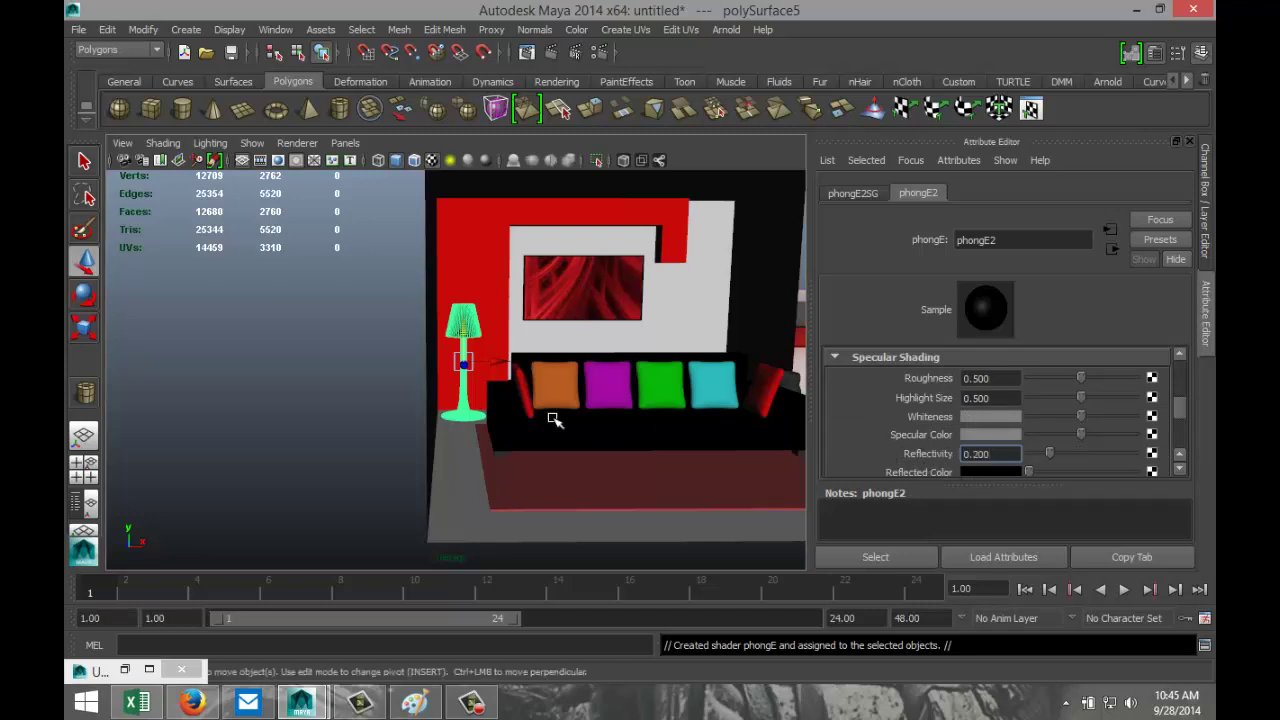
pyautogui.moveTo(394, 424)
pyautogui.keyDown('alt'); pyautogui.mouseDown()
pyautogui.moveTo(206, 417)
pyautogui.moveTo(432, 447)
pyautogui.moveTo(414, 449)
pyautogui.moveTo(414, 485)
pyautogui.moveTo(400, 448)
pyautogui.mouseUp(); pyautogui.keyUp('alt')
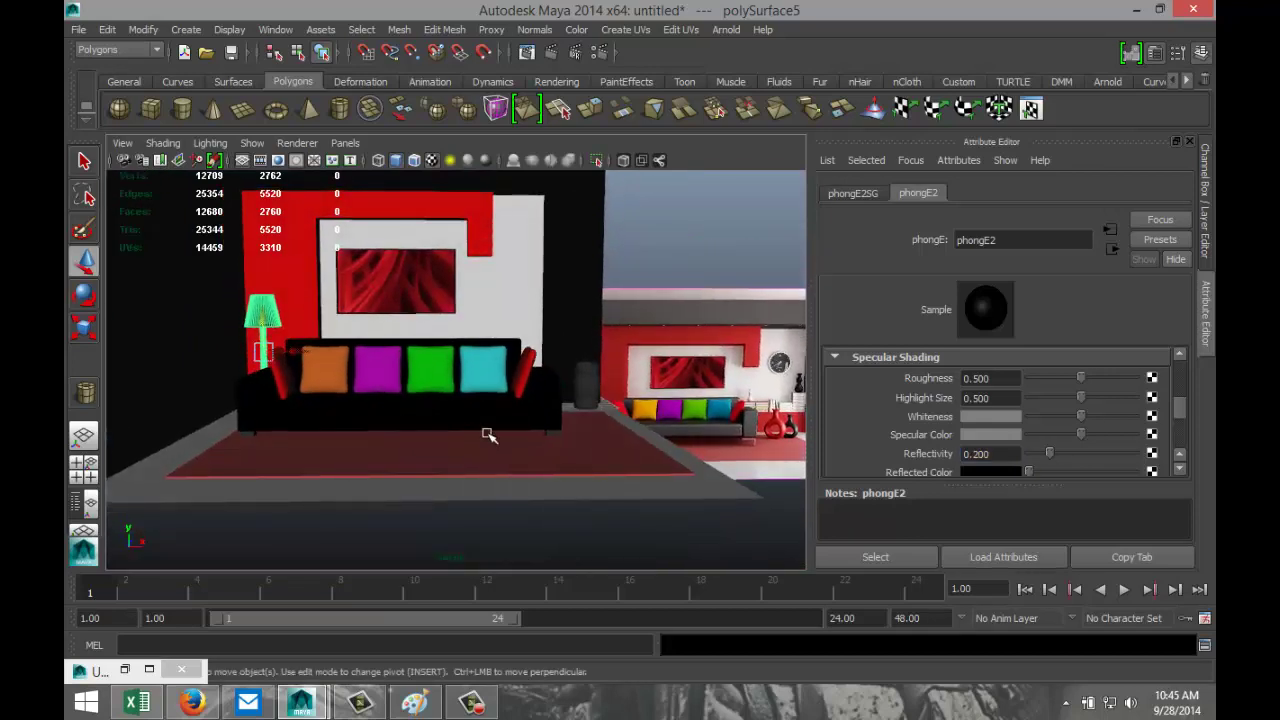
pyautogui.scroll(5, 525, 475)
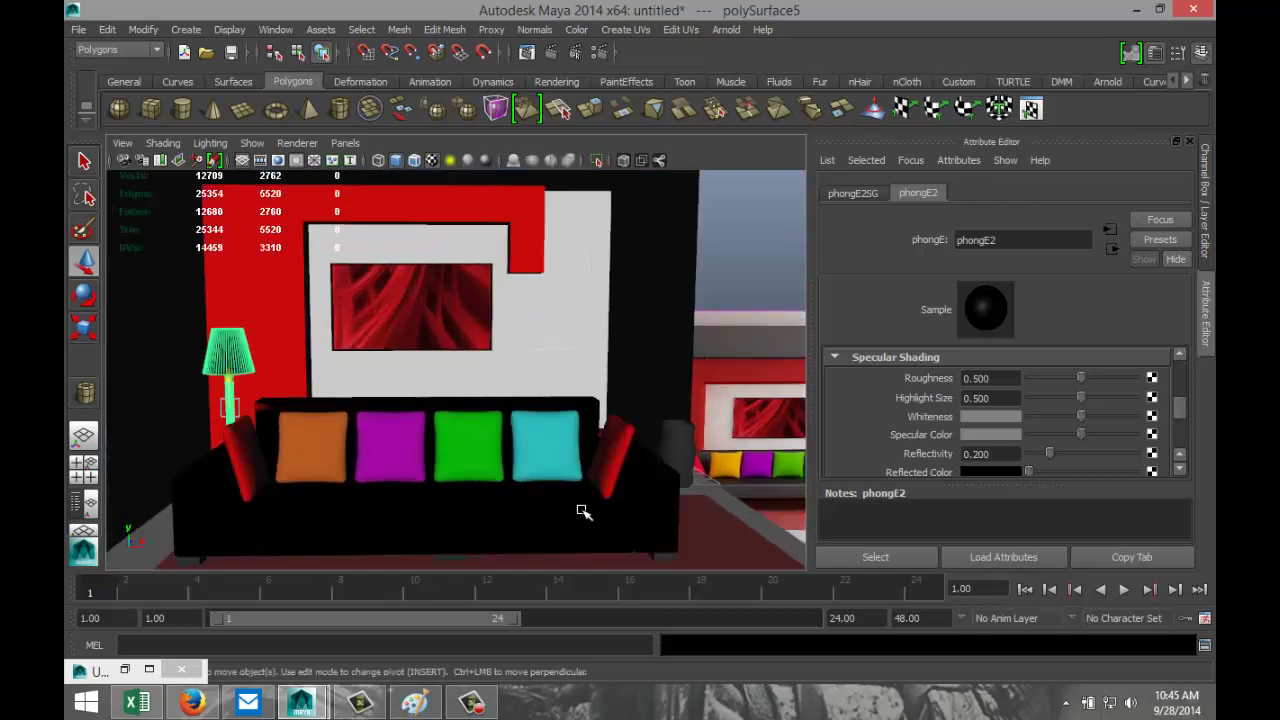
pyautogui.keyDown('alt'); pyautogui.moveTo(584, 512); pyautogui.dragTo(644, 500); pyautogui.keyUp('alt')
pyautogui.keyDown('alt'); pyautogui.moveTo(644, 500); pyautogui.dragTo(540, 483, button='middle'); pyautogui.keyUp('alt')
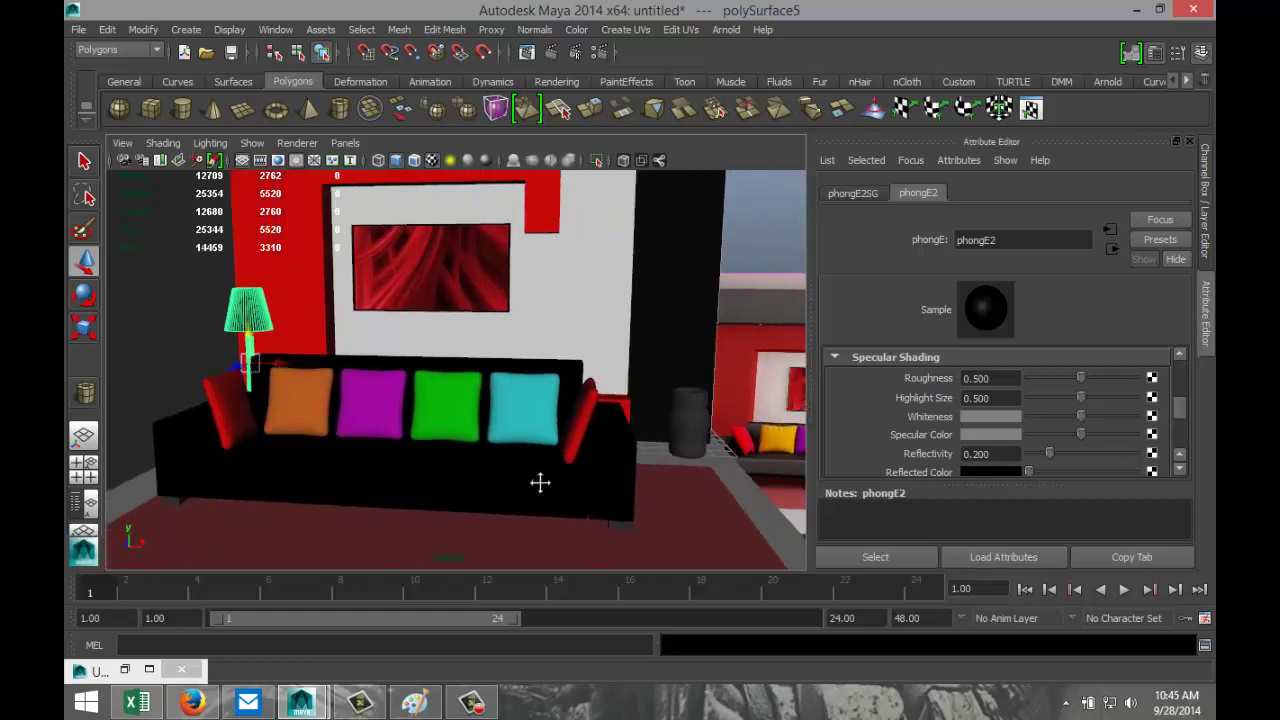
pyautogui.keyDown('alt'); pyautogui.moveTo(540, 483); pyautogui.dragTo(565, 523); pyautogui.keyUp('alt')
pyautogui.moveTo(596, 340); pyautogui.dragTo(599, 308, button='right')
pyautogui.click(620, 480)
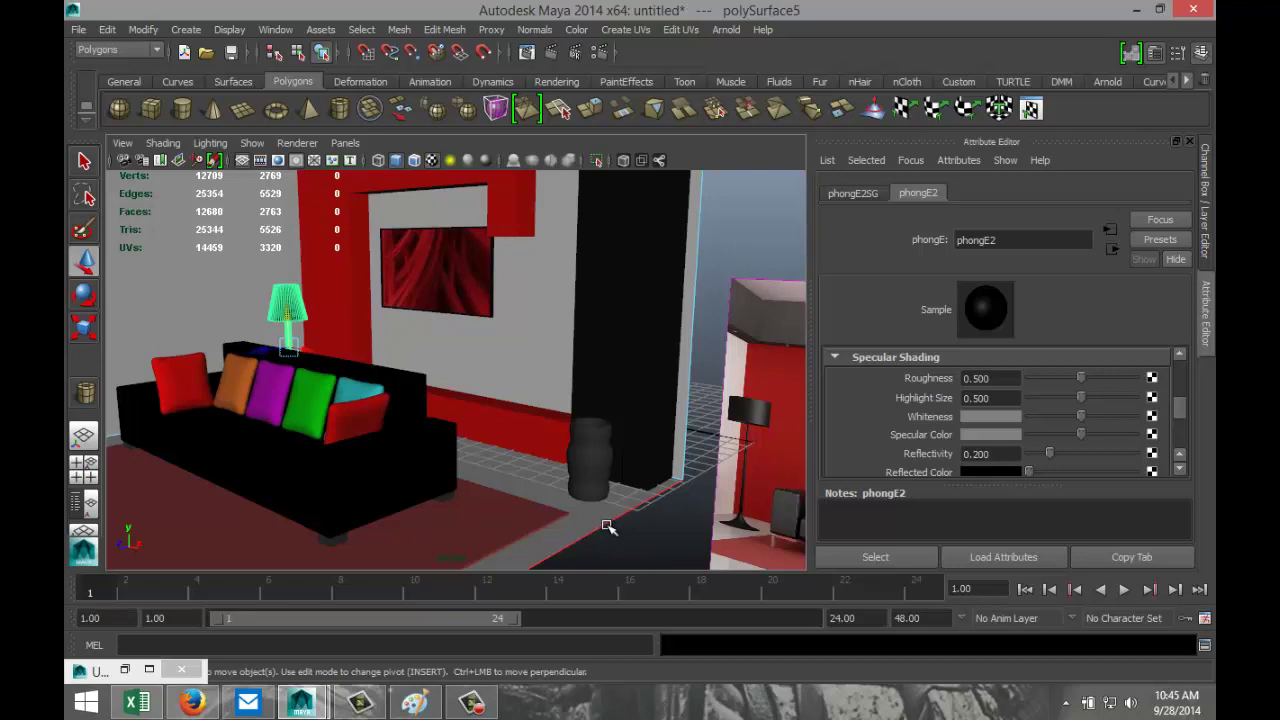
pyautogui.click(604, 523)
pyautogui.press('a')
pyautogui.moveTo(493, 436); pyautogui.dragTo(608, 498)
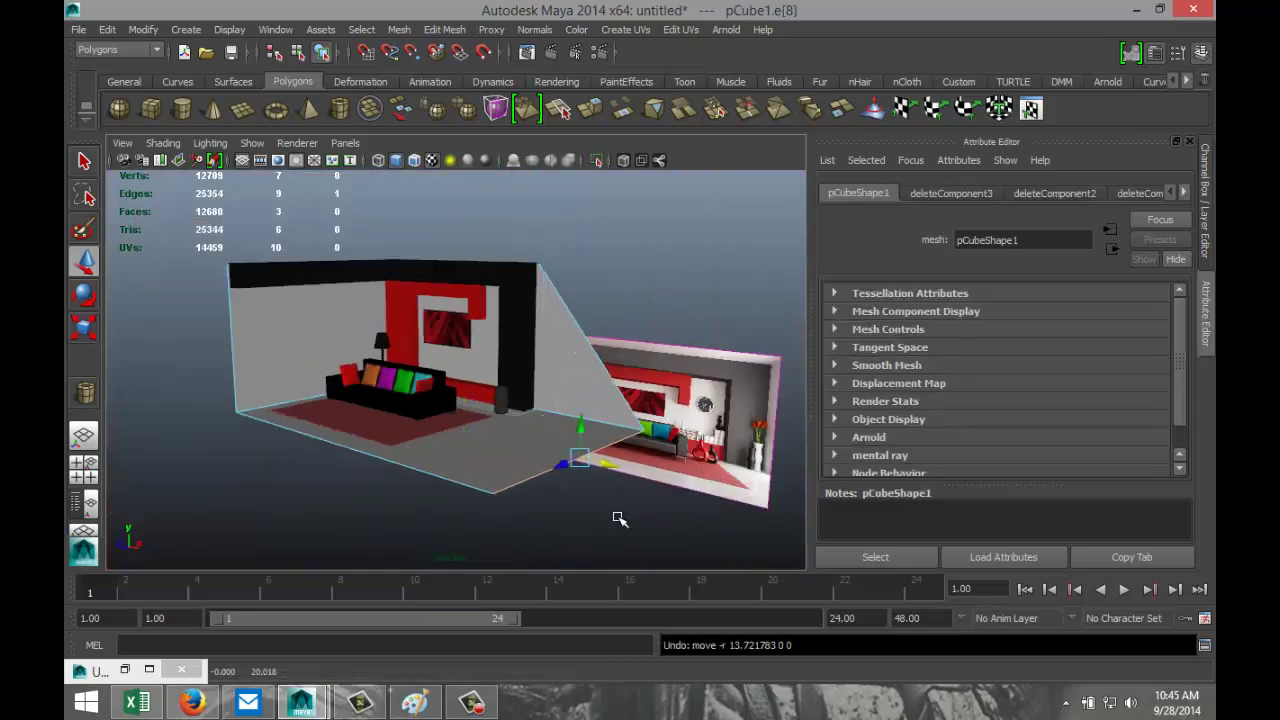
pyautogui.hotkey('ctrl', 'z')
pyautogui.scroll(2, 575, 494)
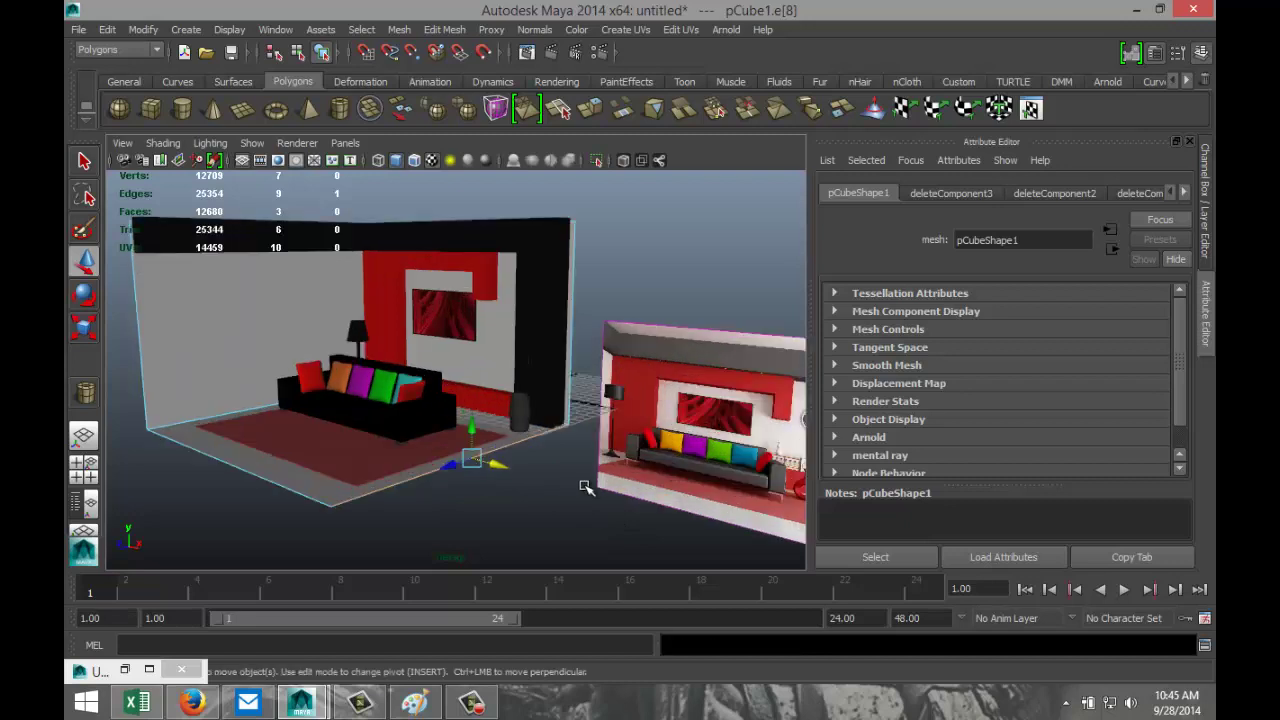
pyautogui.click(561, 510)
pyautogui.click(412, 476)
pyautogui.moveTo(510, 475); pyautogui.dragTo(539, 487)
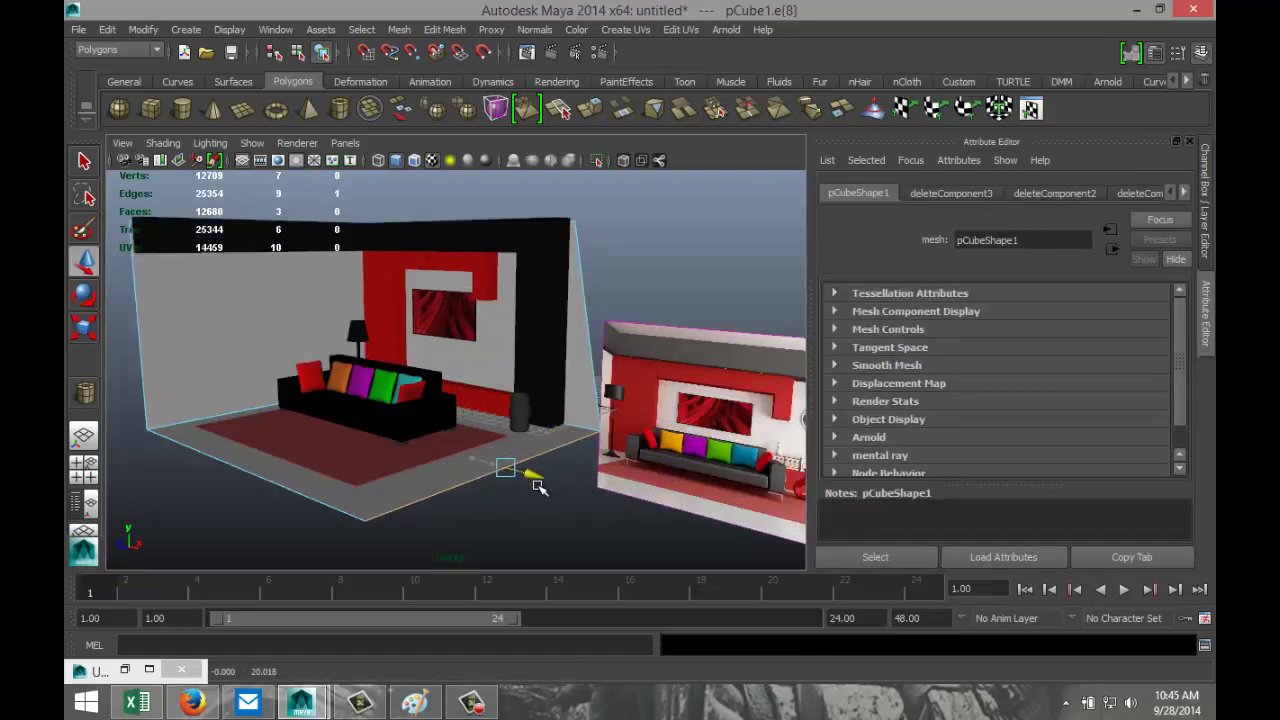
pyautogui.hotkey('ctrl', 'z')
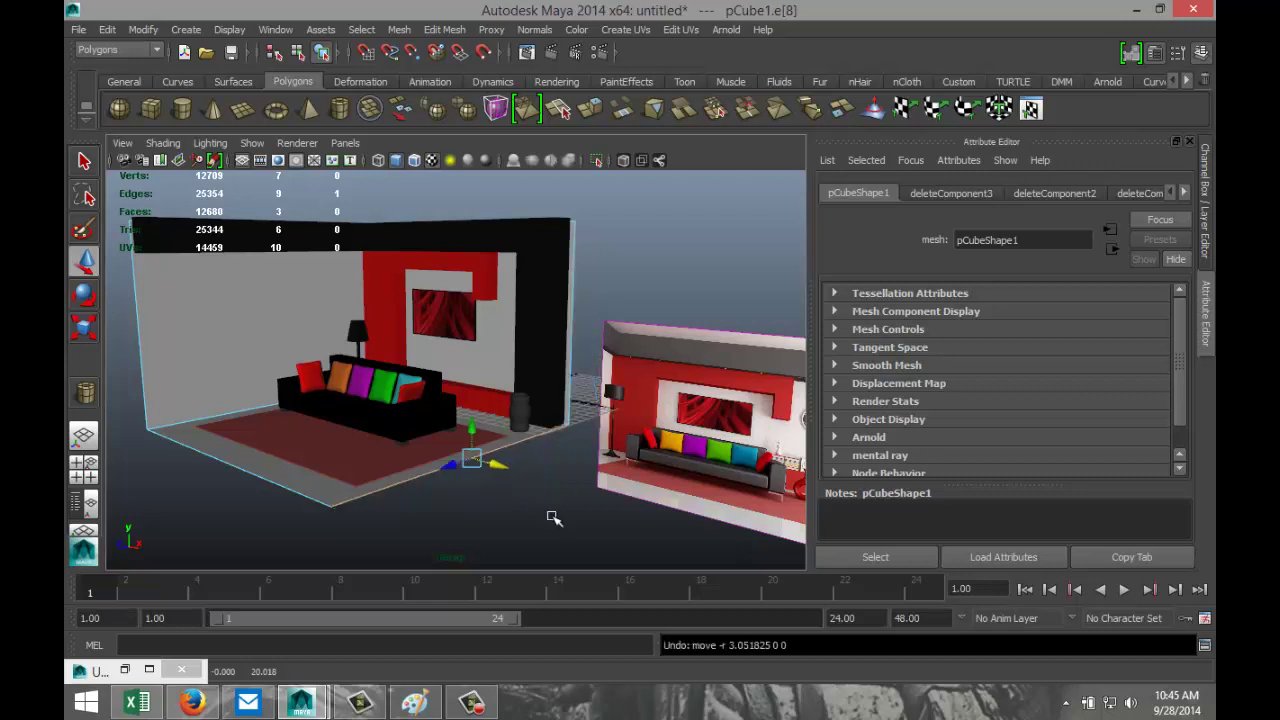
# Extend the room sideways along X by moving the three corner vertices at its open end, lengthening the floor and back wall
pyautogui.moveTo(331, 508); pyautogui.dragTo(270, 356, button='right')
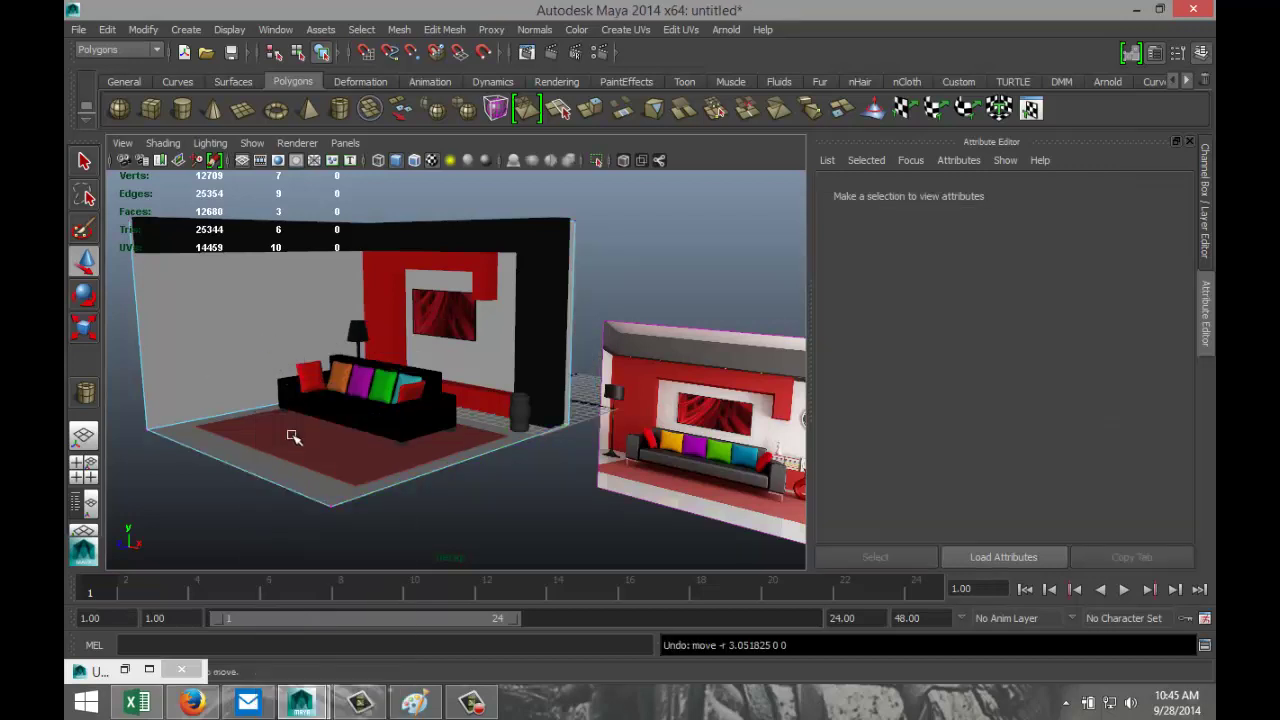
pyautogui.click(331, 508)
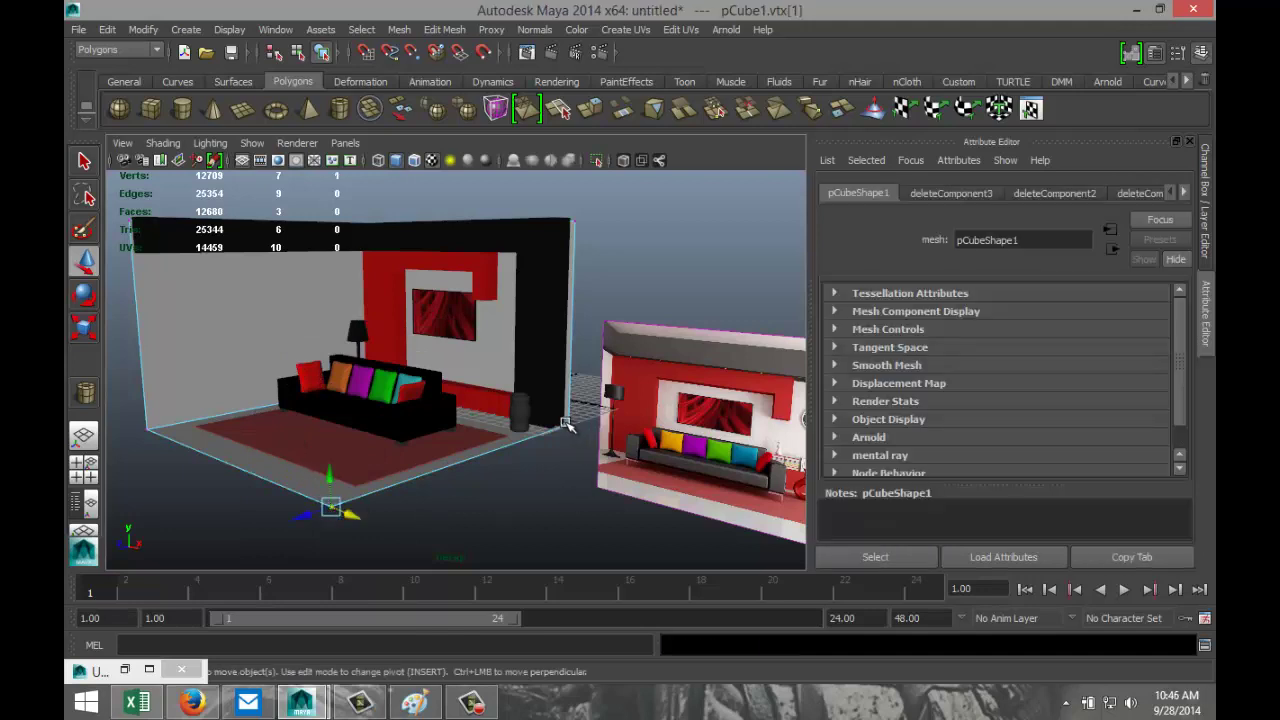
pyautogui.keyDown('shift'); pyautogui.click(568, 425); pyautogui.keyUp('shift')
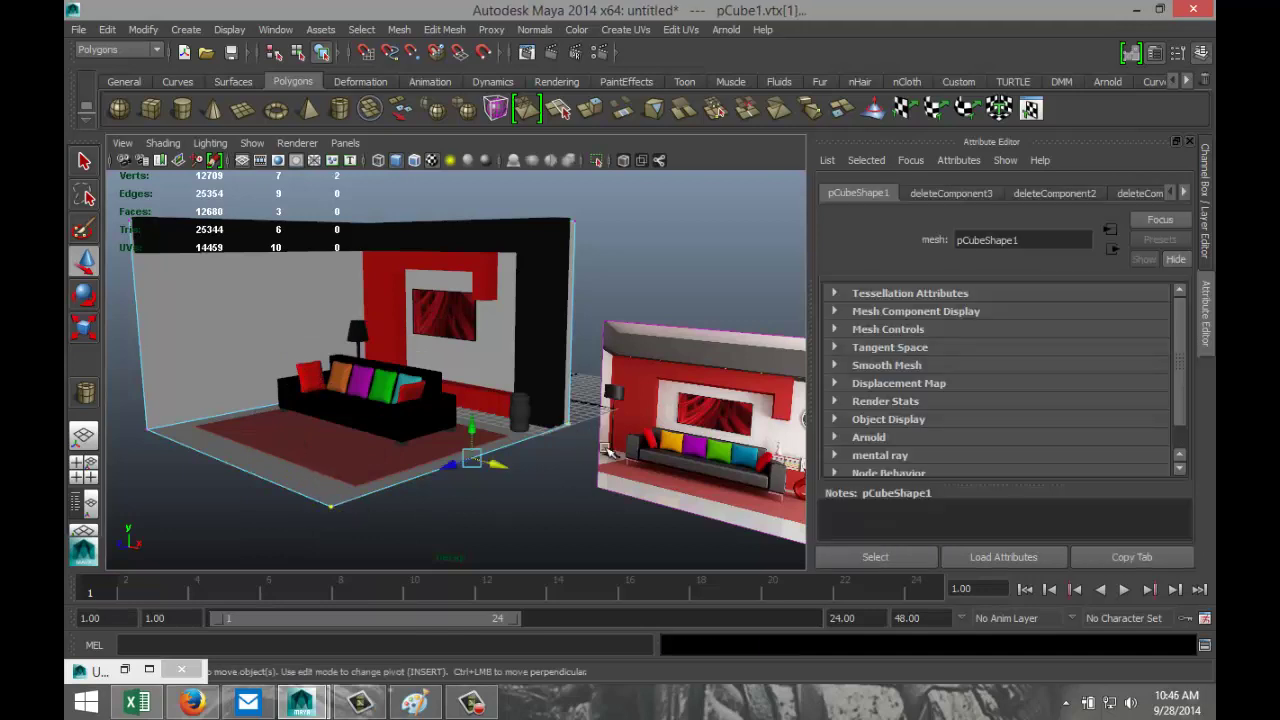
pyautogui.keyDown('shift'); pyautogui.click(575, 219); pyautogui.keyUp('shift')
pyautogui.moveTo(498, 345); pyautogui.dragTo(678, 456)
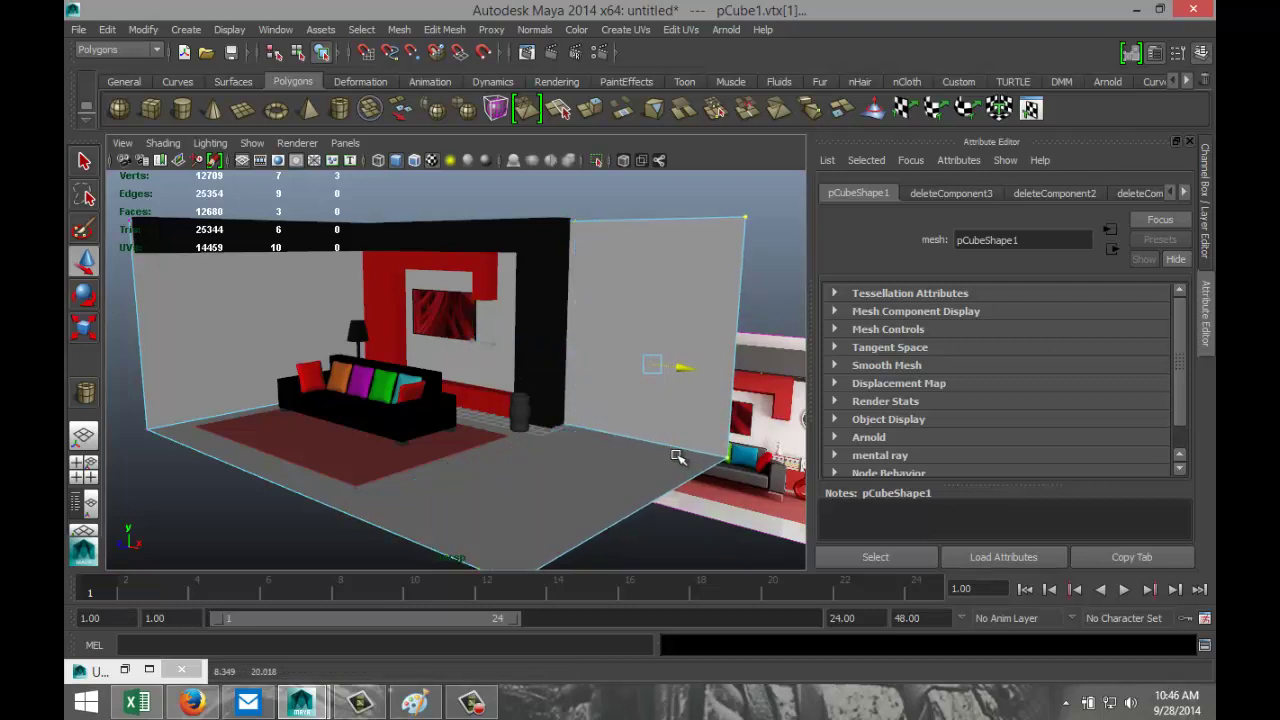
# Draw a polygon plane larger than the room and raise it to a Y translation of 16.579 as the ceiling
pyautogui.scroll(3, 496, 510)
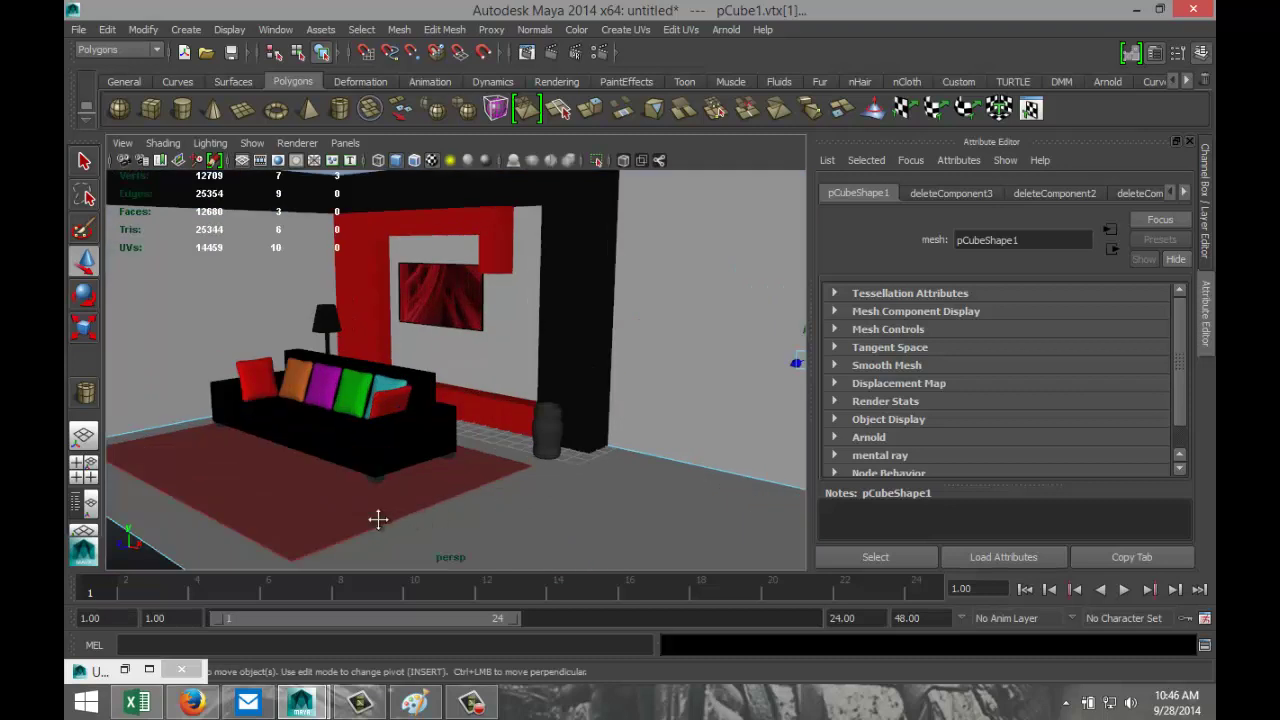
pyautogui.keyDown('alt'); pyautogui.moveTo(377, 518); pyautogui.dragTo(417, 526); pyautogui.keyUp('alt')
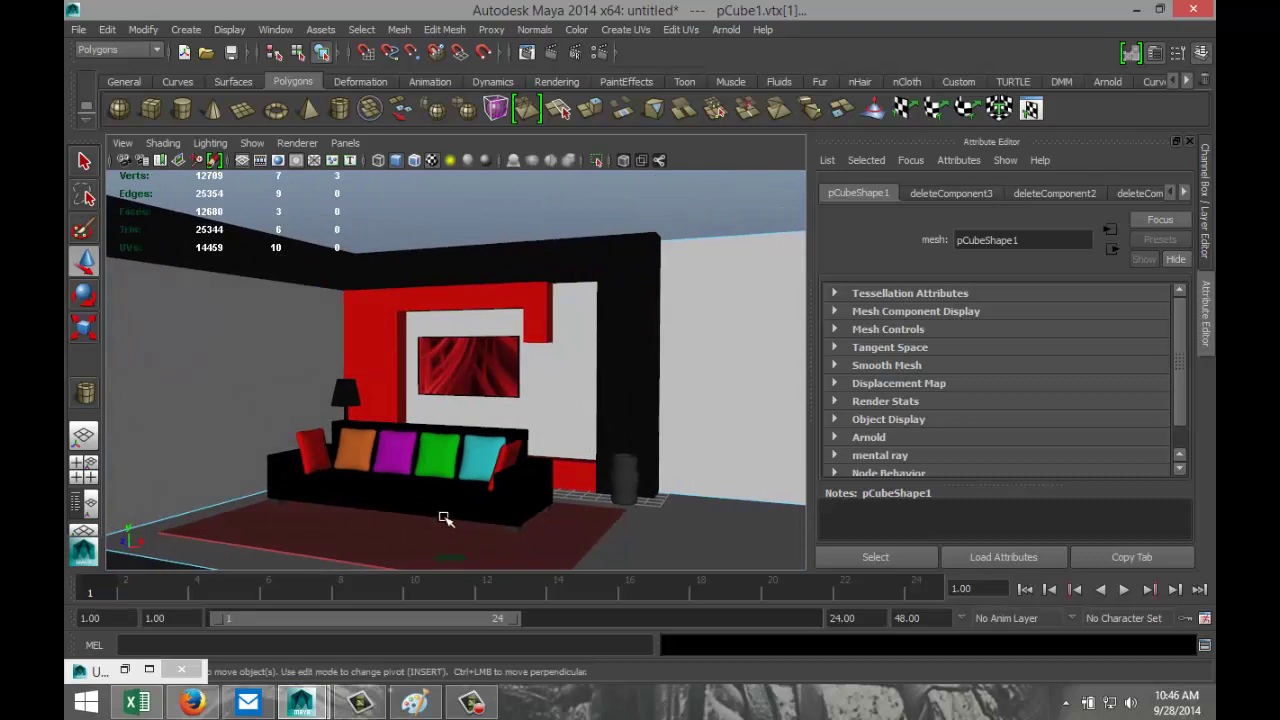
pyautogui.scroll(-3, 443, 520)
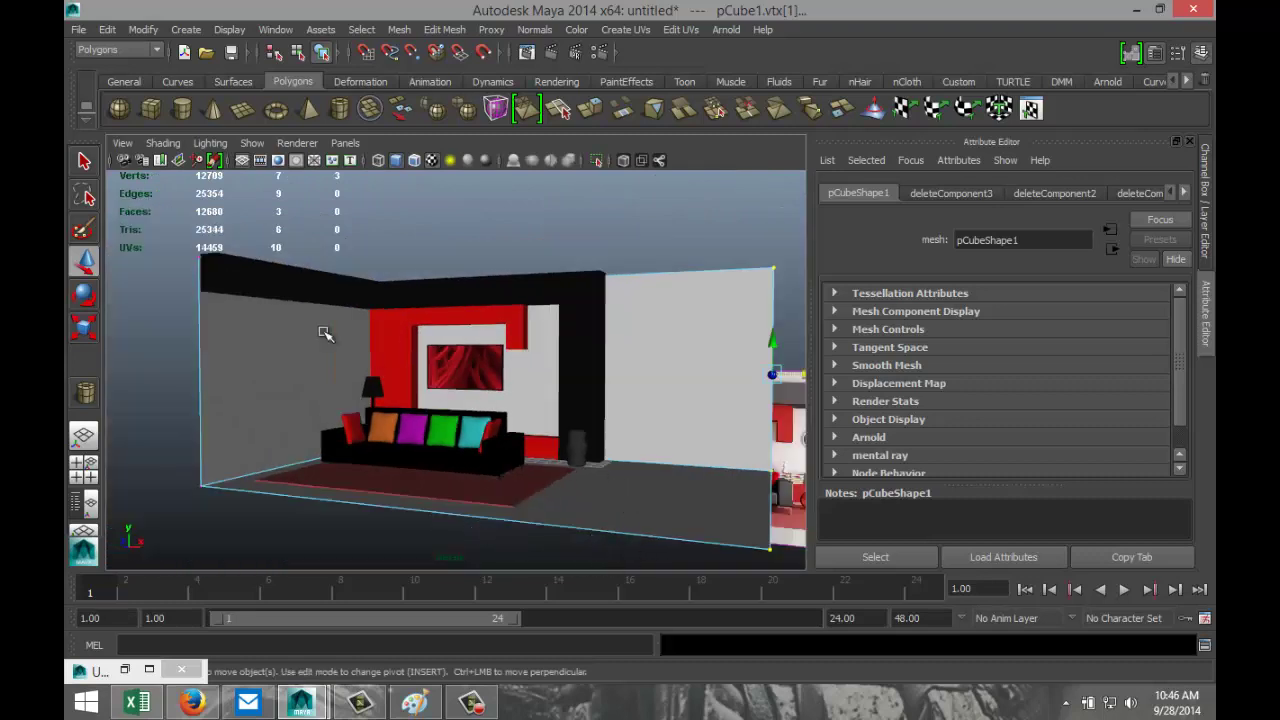
pyautogui.click(243, 110)
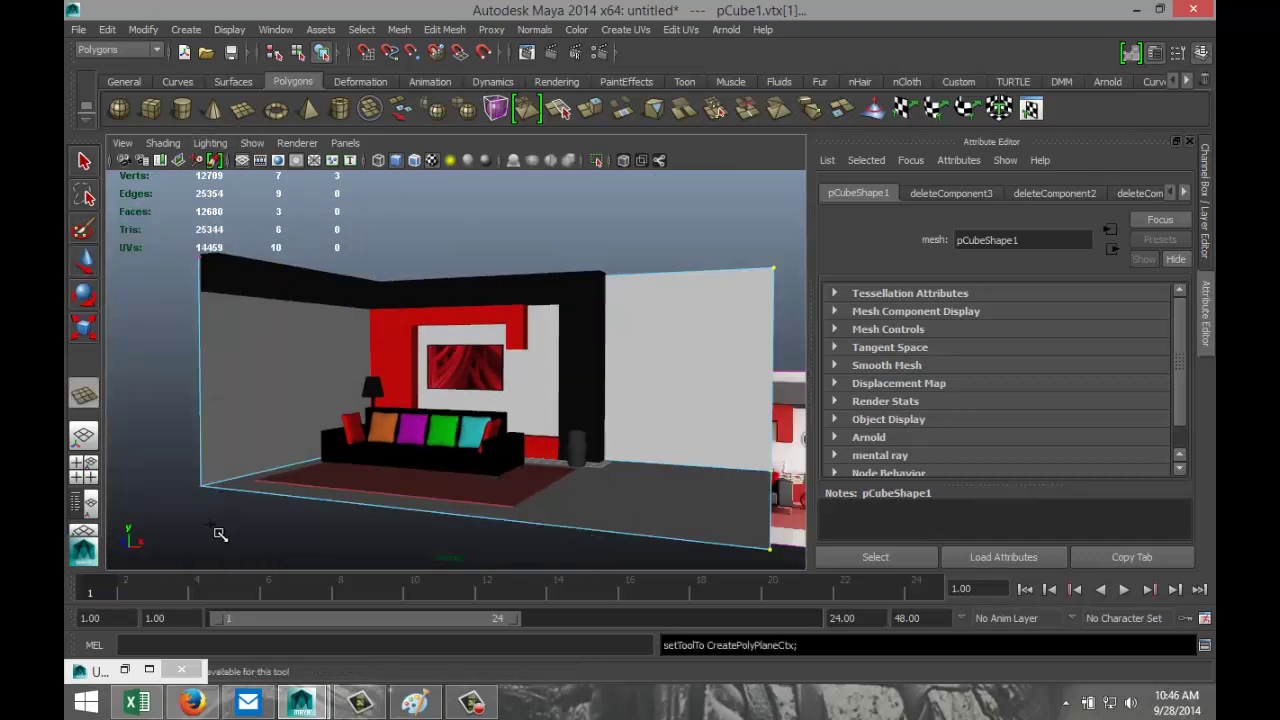
pyautogui.scroll(-3, 371, 427)
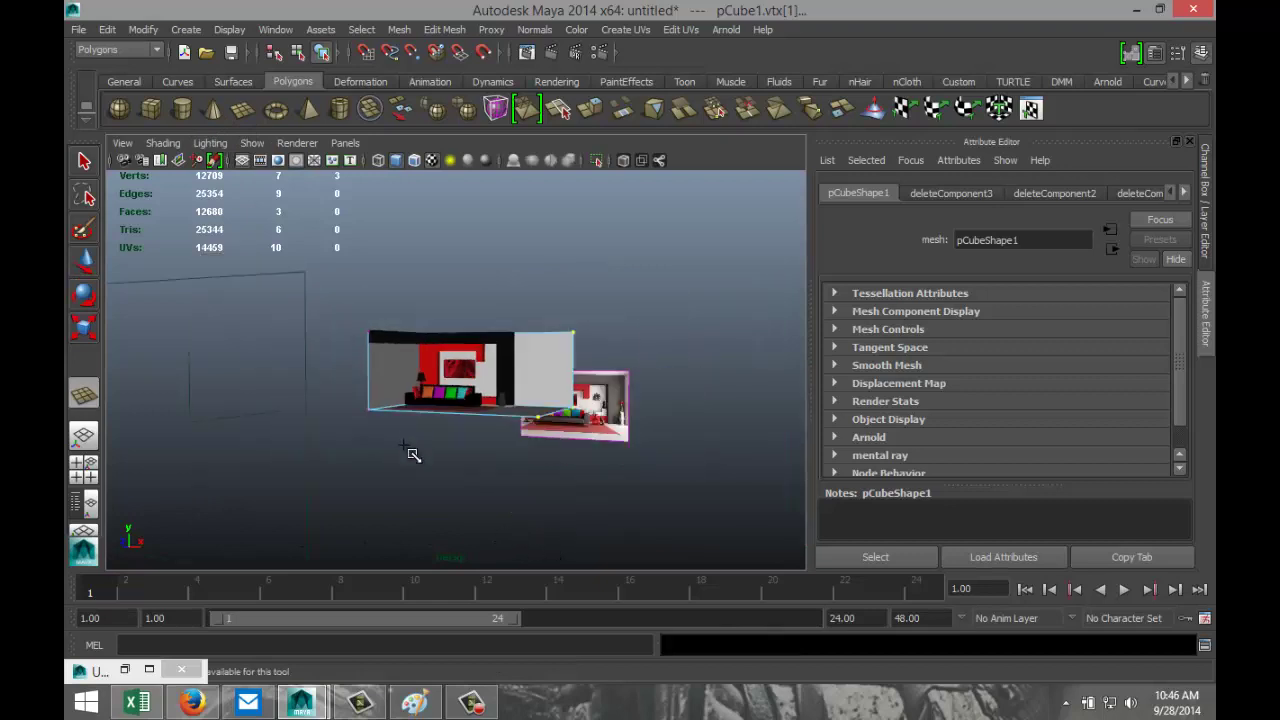
pyautogui.keyDown('alt'); pyautogui.moveTo(414, 451); pyautogui.dragTo(414, 508); pyautogui.keyUp('alt')
pyautogui.click(243, 110)
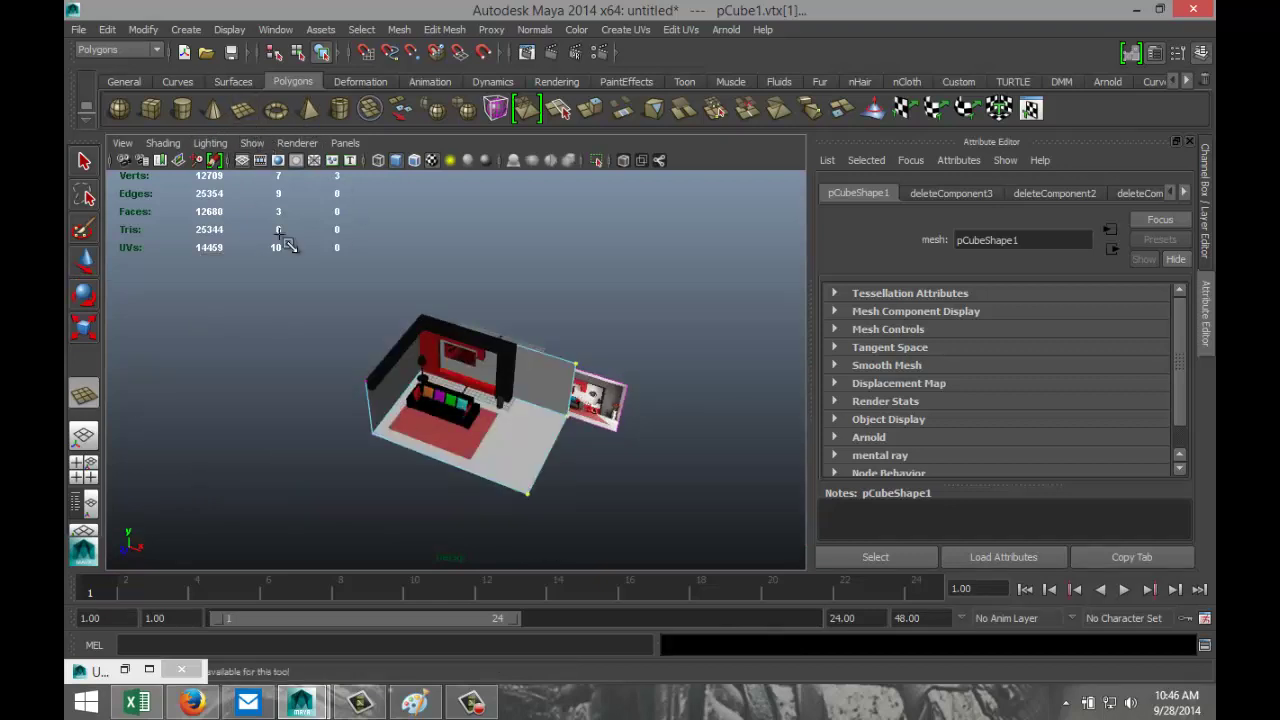
pyautogui.moveTo(245, 465); pyautogui.dragTo(461, 302)
pyautogui.press('w')
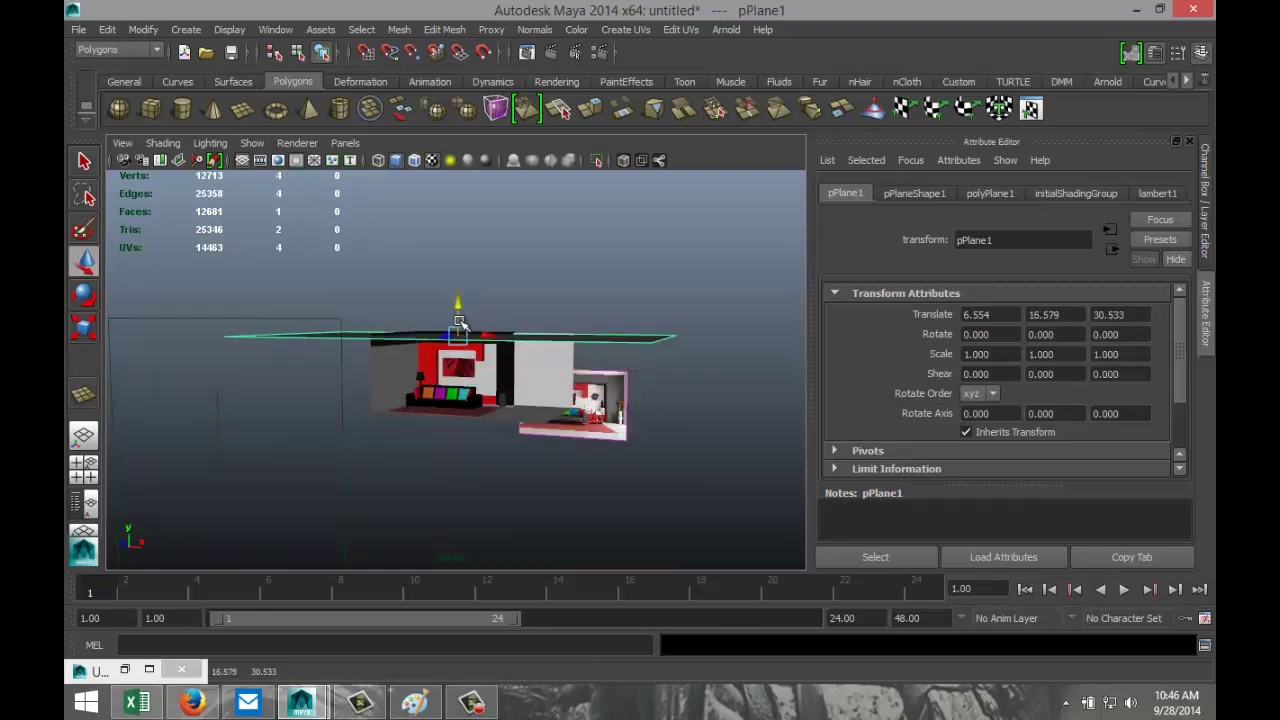
# Assign a new Lambert material to the ceiling plane and set its color to white
pyautogui.keyDown('alt'); pyautogui.moveTo(521, 439); pyautogui.dragTo(466, 470); pyautogui.keyUp('alt')
pyautogui.scroll(4, 466, 483)
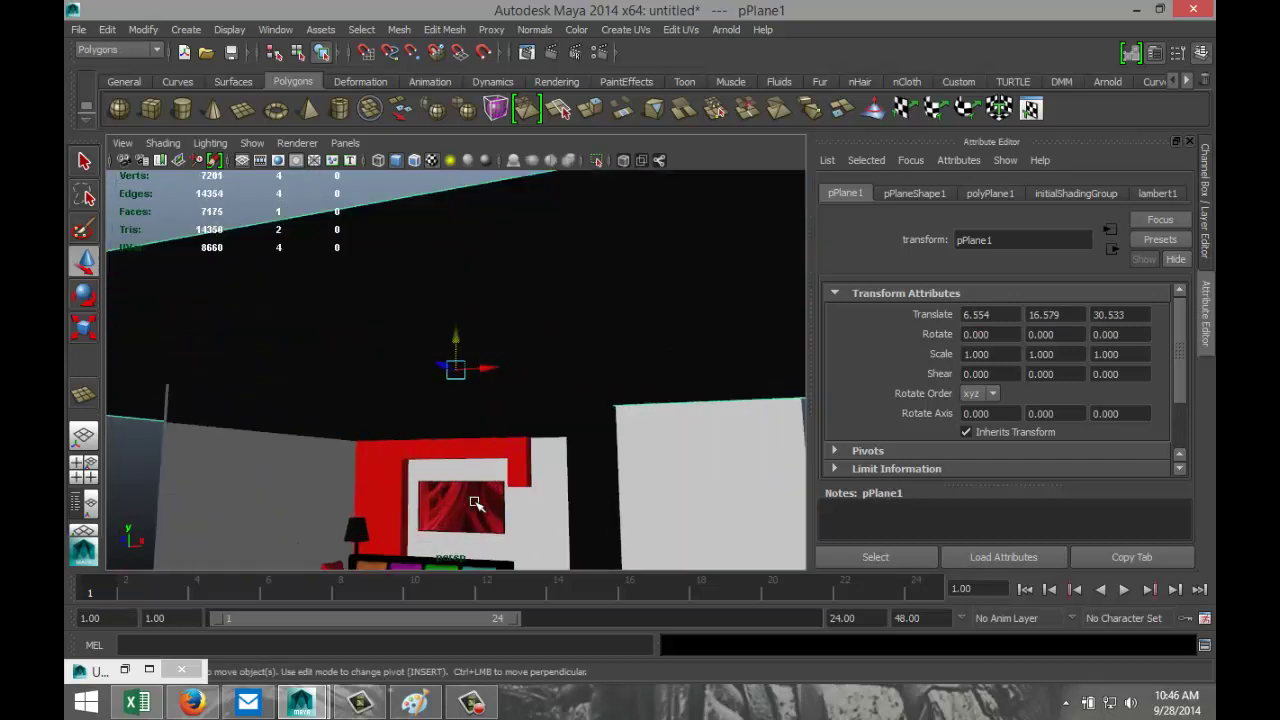
pyautogui.scroll(-3, 481, 506)
pyautogui.keyDown('alt'); pyautogui.moveTo(517, 443); pyautogui.dragTo(540, 390); pyautogui.keyUp('alt')
pyautogui.moveTo(572, 283); pyautogui.dragTo(632, 263, button='right')
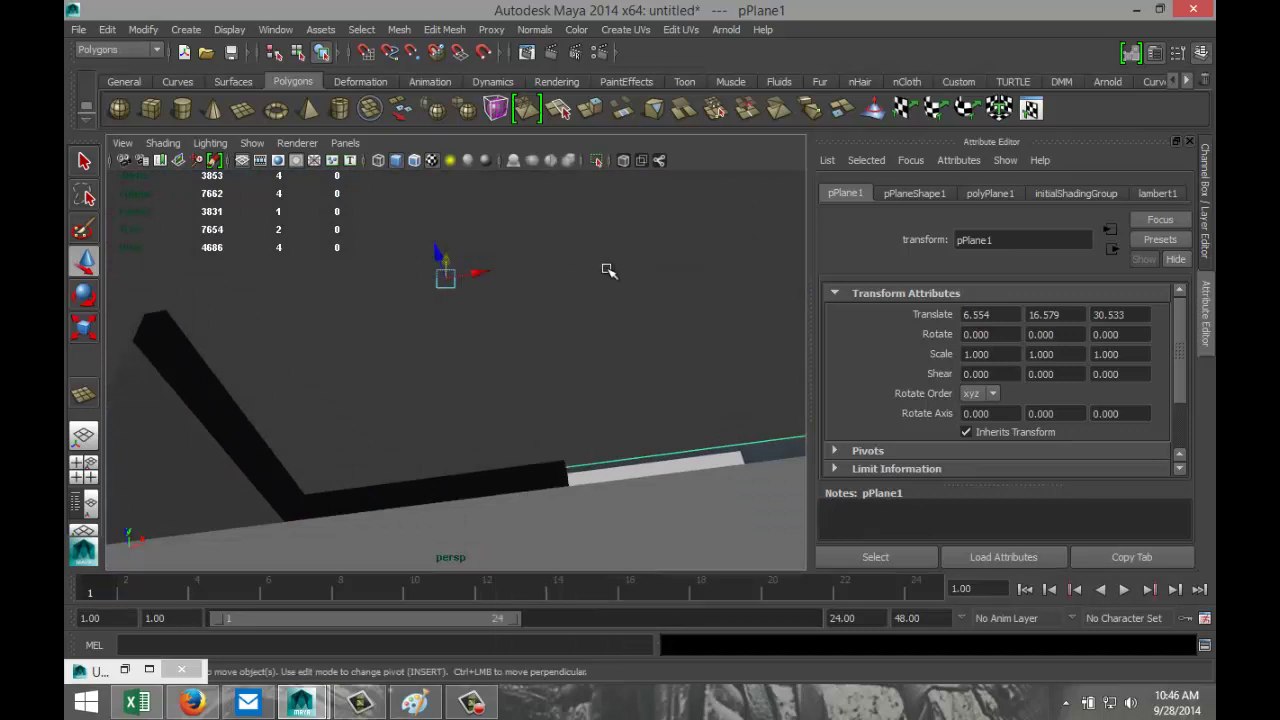
pyautogui.moveTo(597, 303); pyautogui.dragTo(573, 600, button='right')
pyautogui.doubleClick(495, 141)
pyautogui.write('la')
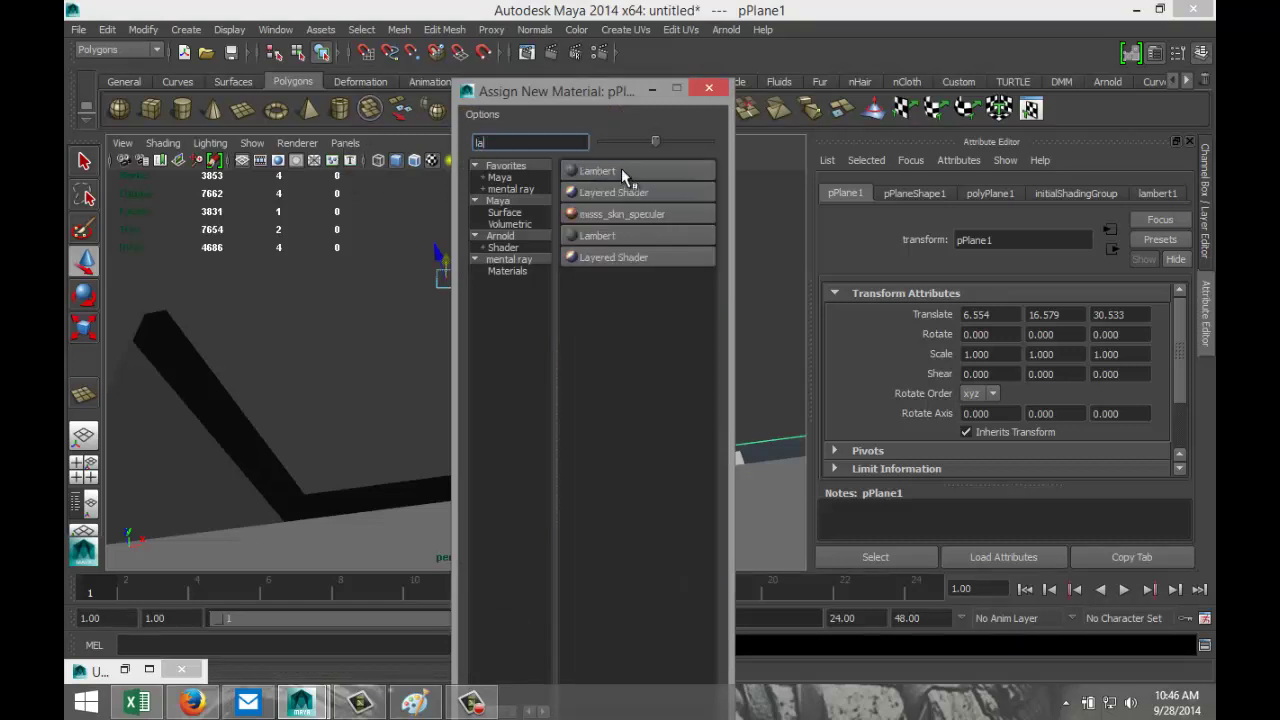
pyautogui.click(621, 170)
pyautogui.click(985, 405)
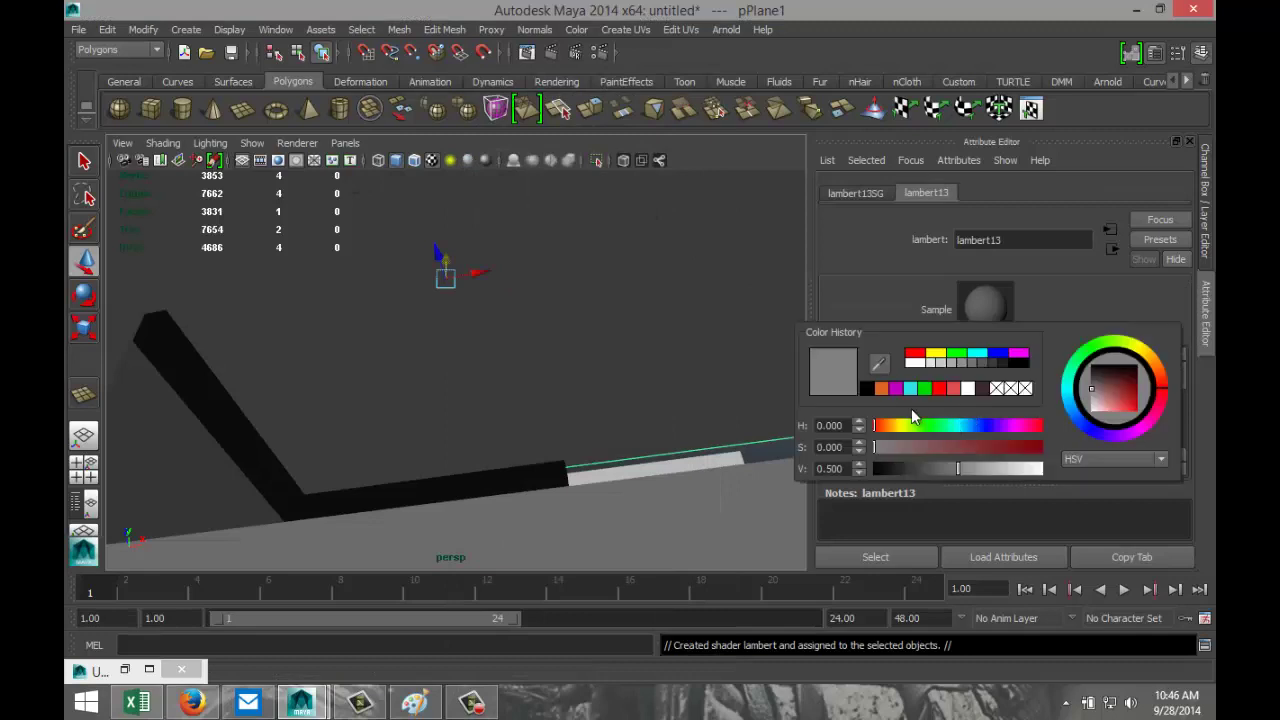
pyautogui.click(920, 366)
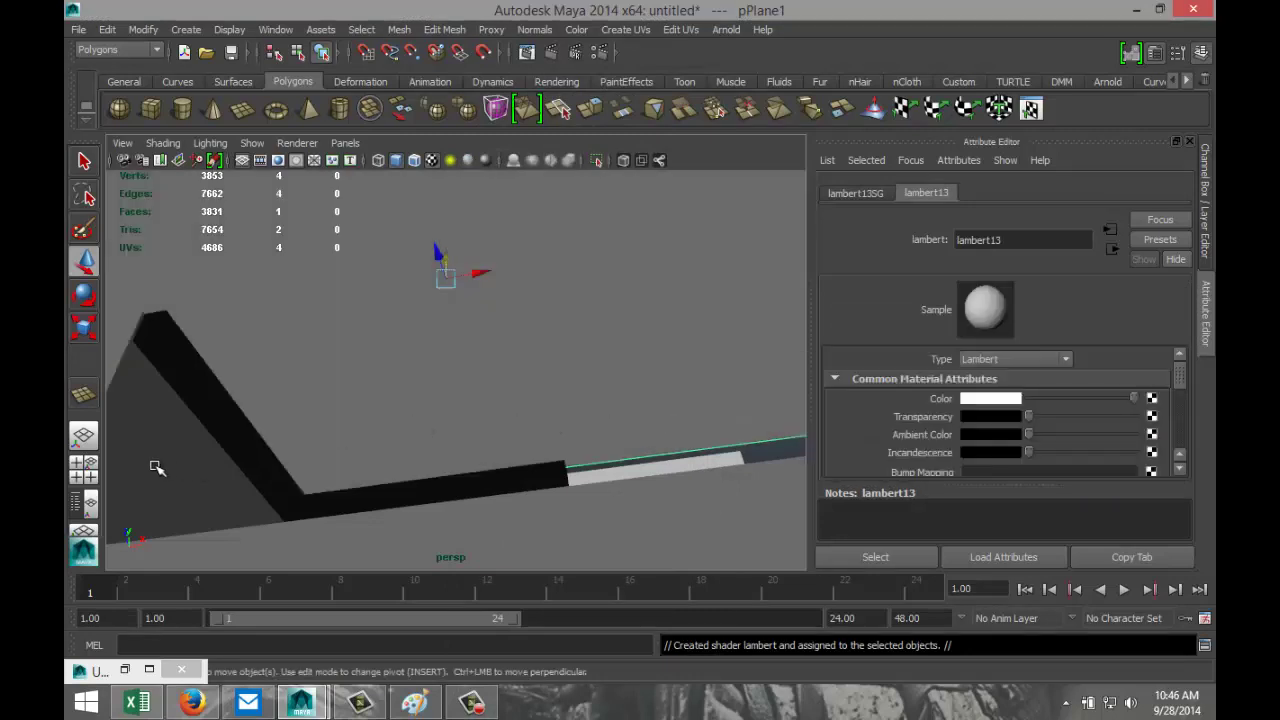
# Scale the ceiling plane down uniformly in the top view and move its back corner onto the room's back corner
pyautogui.click(84, 470)
pyautogui.press('space')
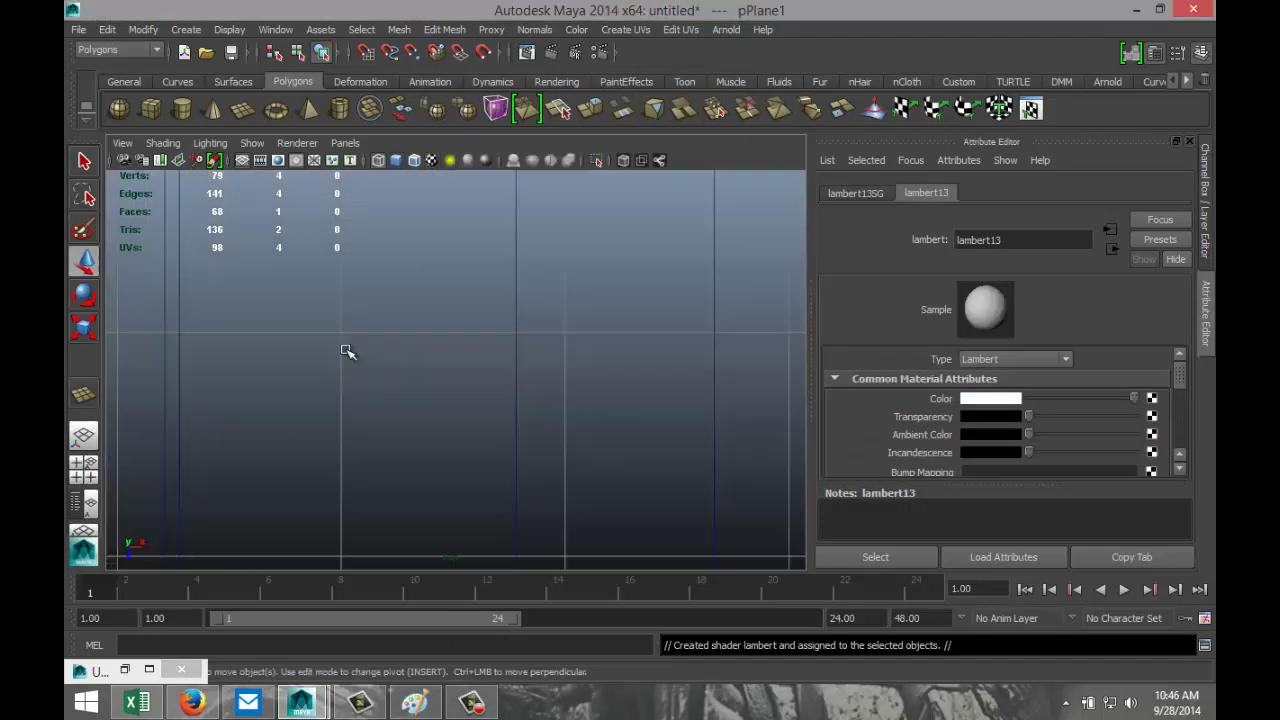
pyautogui.scroll(-8, 347, 351)
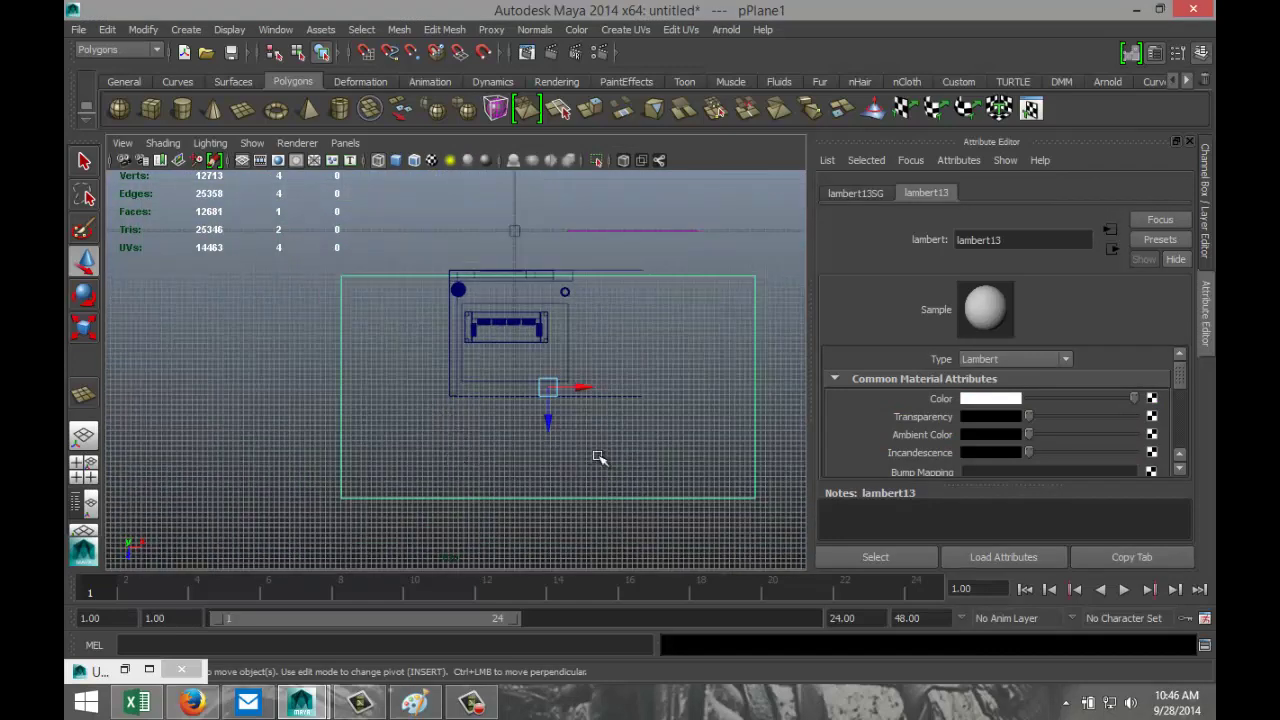
pyautogui.press('r')
pyautogui.moveTo(553, 390); pyautogui.dragTo(438, 384)
pyautogui.press('w')
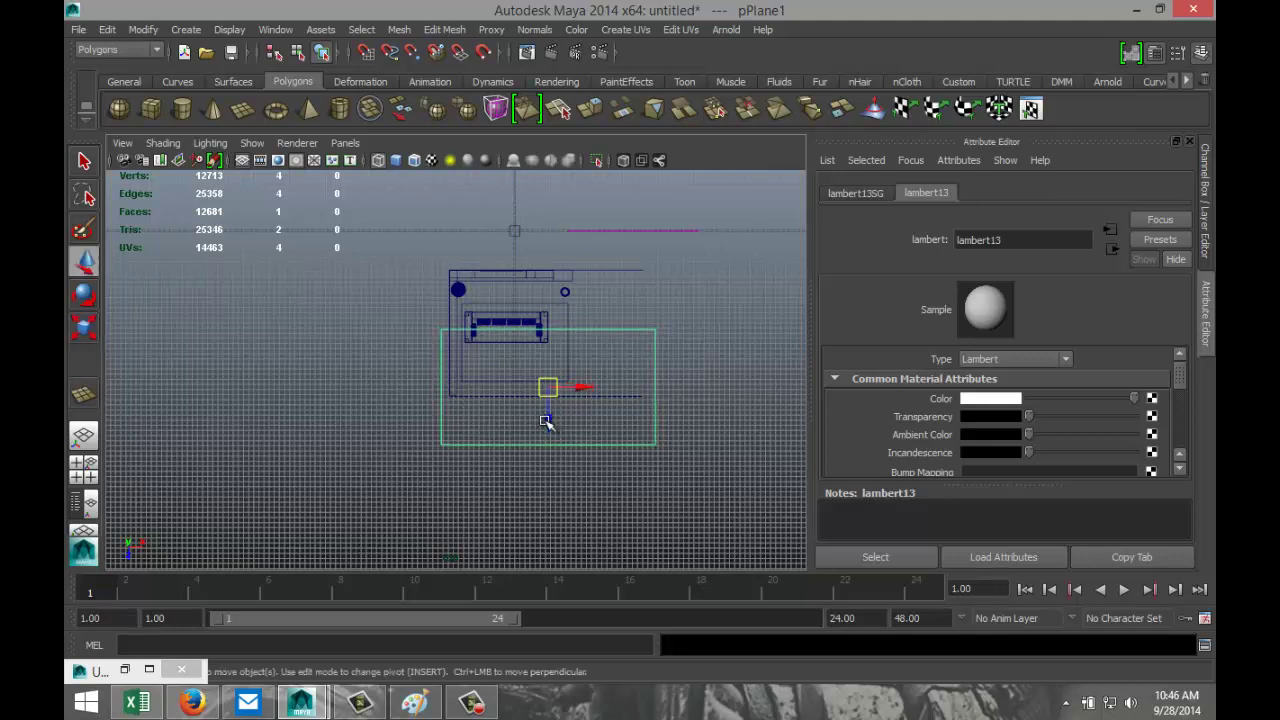
pyautogui.moveTo(551, 409); pyautogui.dragTo(593, 331)
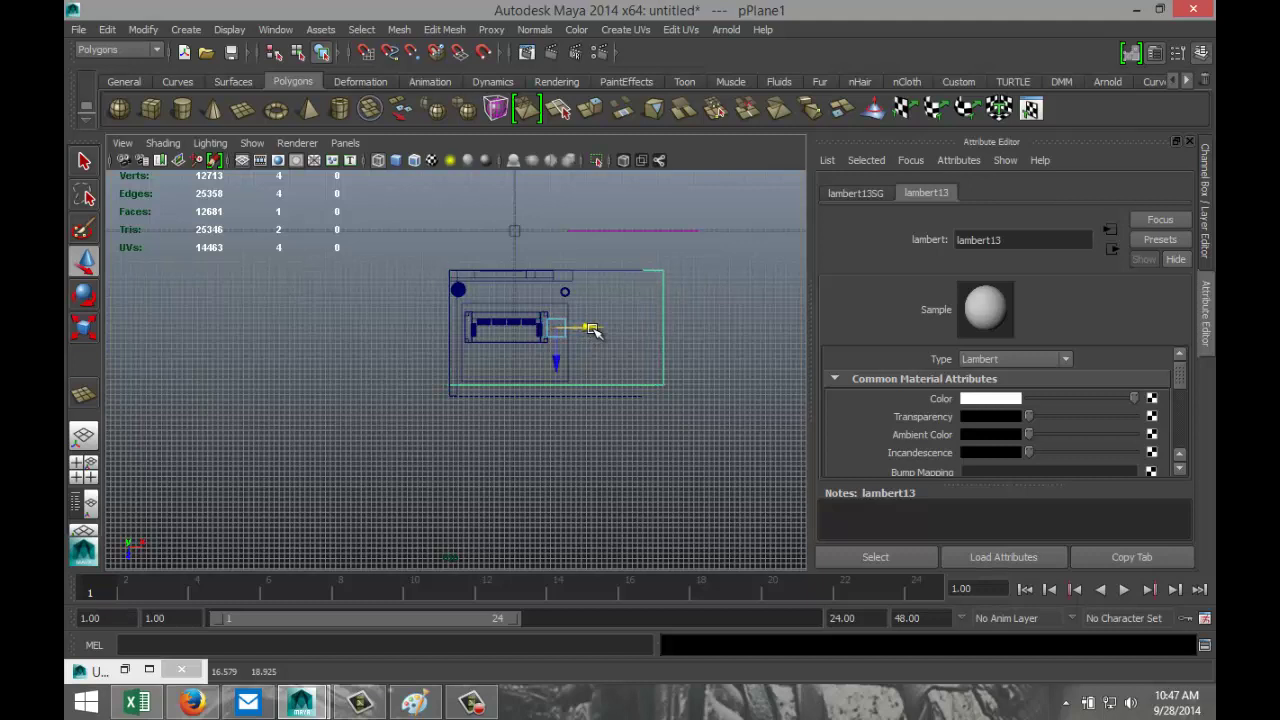
# Move the ceiling's pivot to its back edge and scale the plane along Z to match the room's depth
pyautogui.press('Insert')
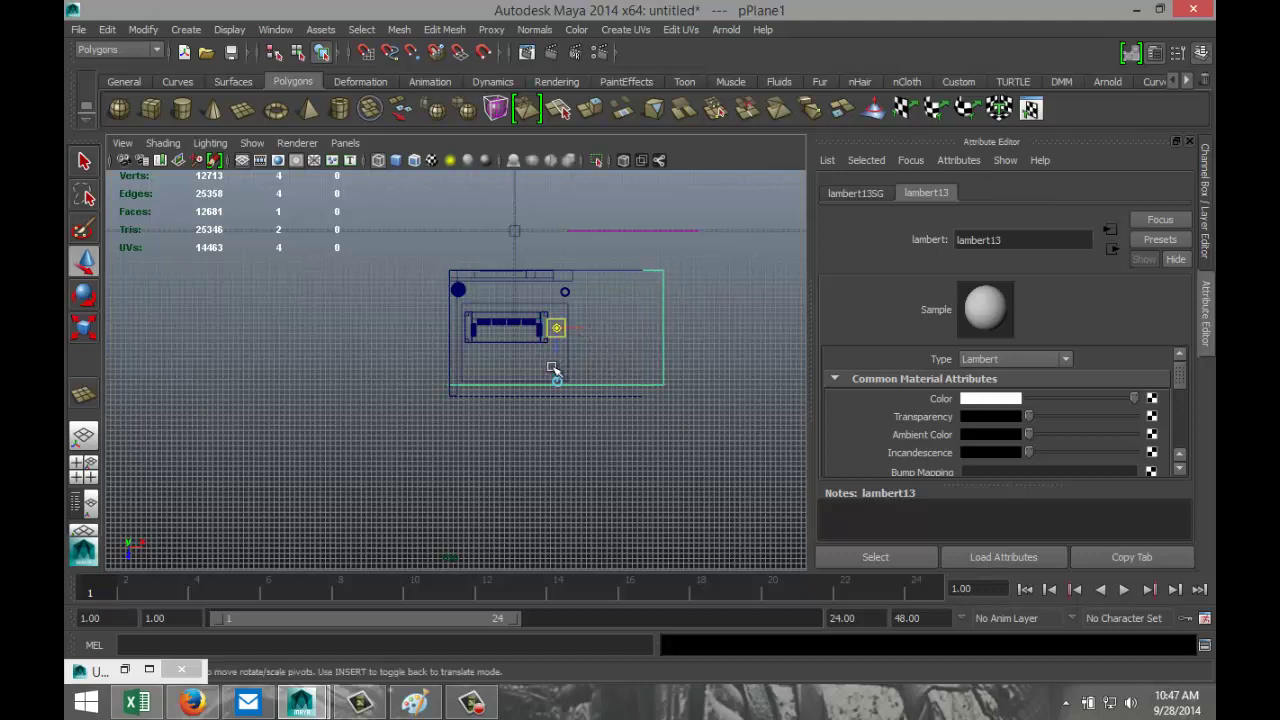
pyautogui.moveTo(559, 357); pyautogui.dragTo(563, 295)
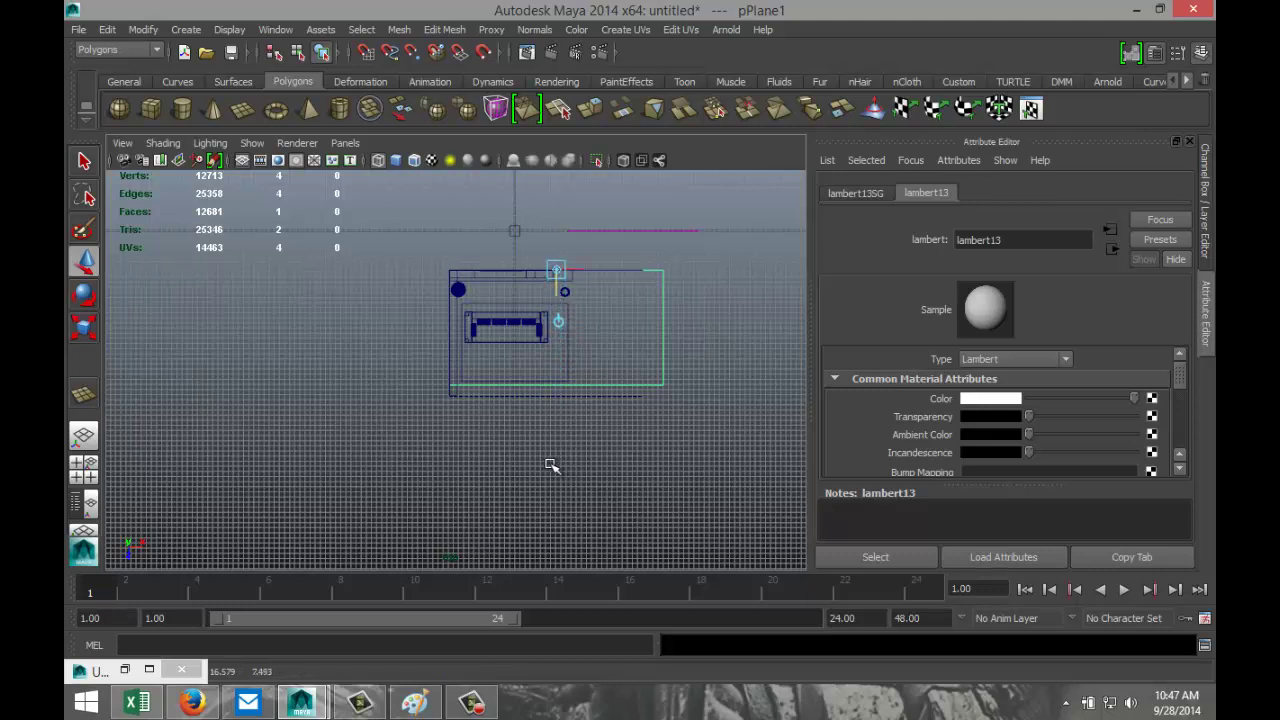
pyautogui.press('r')
pyautogui.moveTo(559, 310); pyautogui.dragTo(562, 320)
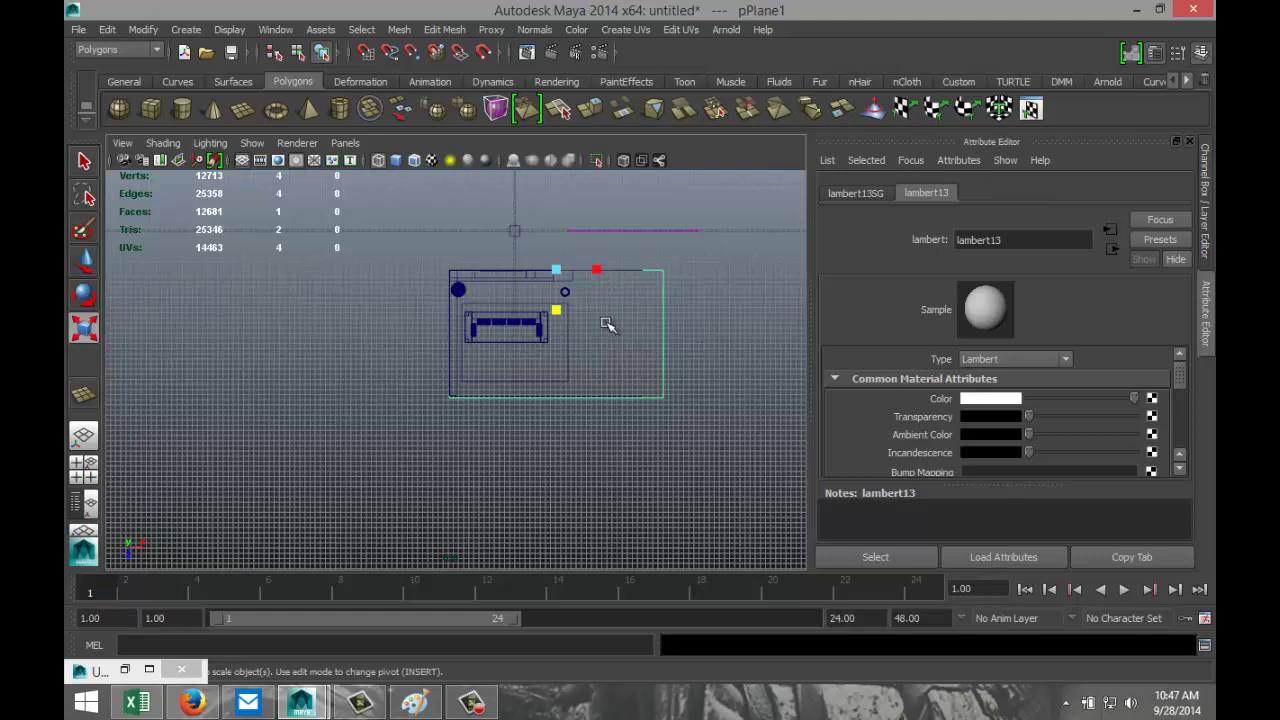
# Move the ceiling's pivot to its back corner at the side wall, scale it along X to the room's width, and return to the perspective view
pyautogui.press('Insert')
pyautogui.moveTo(580, 273); pyautogui.dragTo(472, 273)
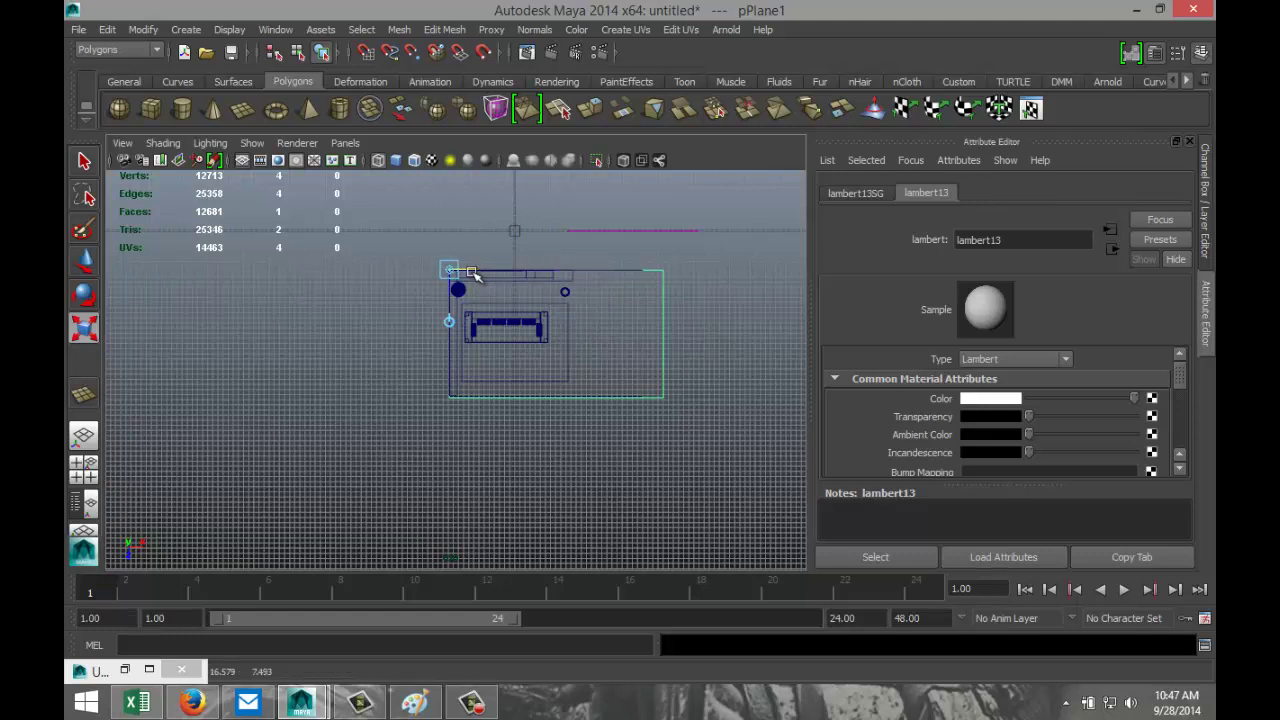
pyautogui.press('Insert')
pyautogui.moveTo(487, 268); pyautogui.dragTo(485, 270)
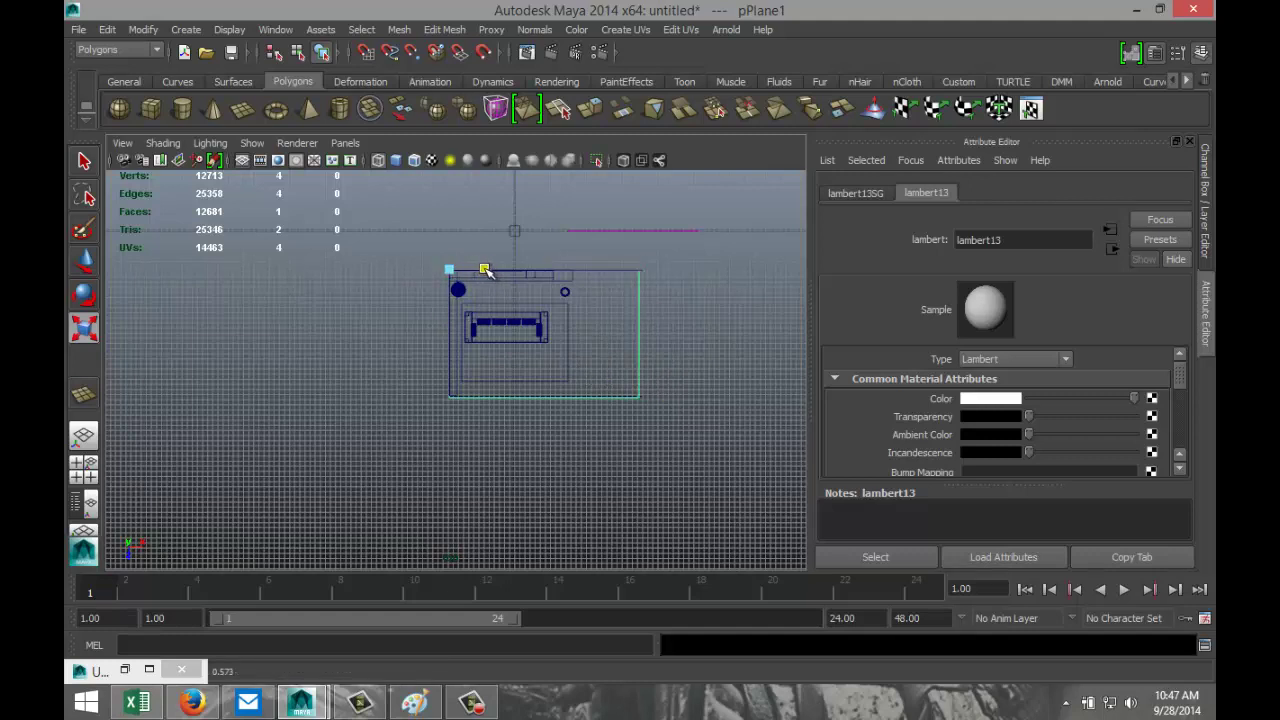
pyautogui.click(84, 470)
pyautogui.press('space')
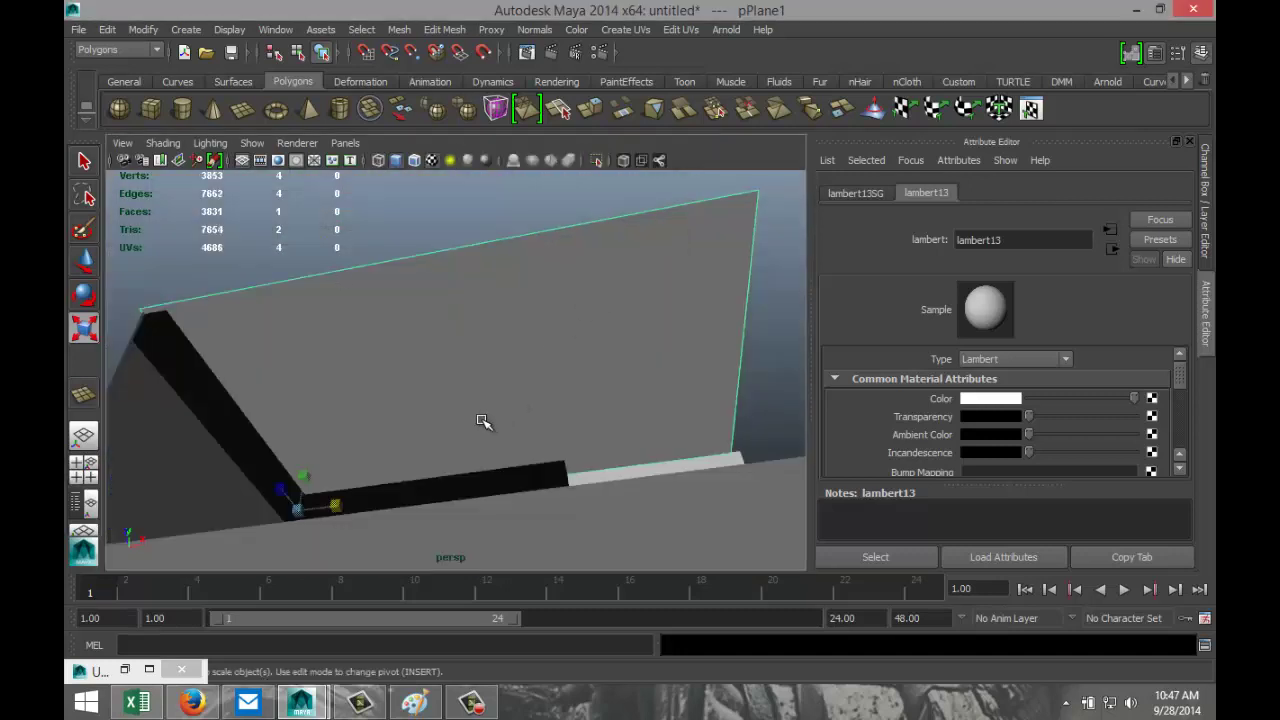
# Frame the sofa and accent wall from inside the room and save the camera view as a bookmark named Interior
pyautogui.keyDown('alt'); pyautogui.moveTo(551, 429); pyautogui.dragTo(430, 488); pyautogui.keyUp('alt')
pyautogui.keyDown('alt'); pyautogui.moveTo(430, 488); pyautogui.dragTo(623, 434, button='middle'); pyautogui.keyUp('alt')
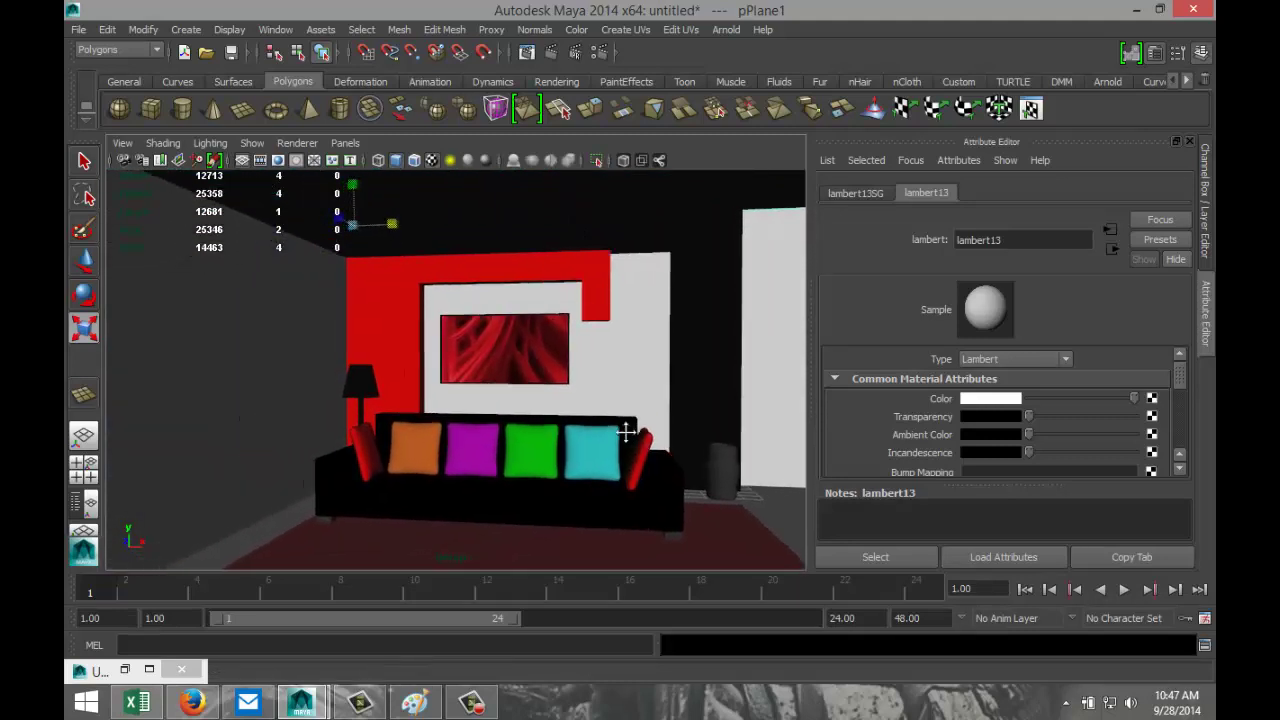
pyautogui.keyDown('alt'); pyautogui.moveTo(530, 470); pyautogui.dragTo(503, 432, button='middle'); pyautogui.keyUp('alt')
pyautogui.scroll(2, 547, 473)
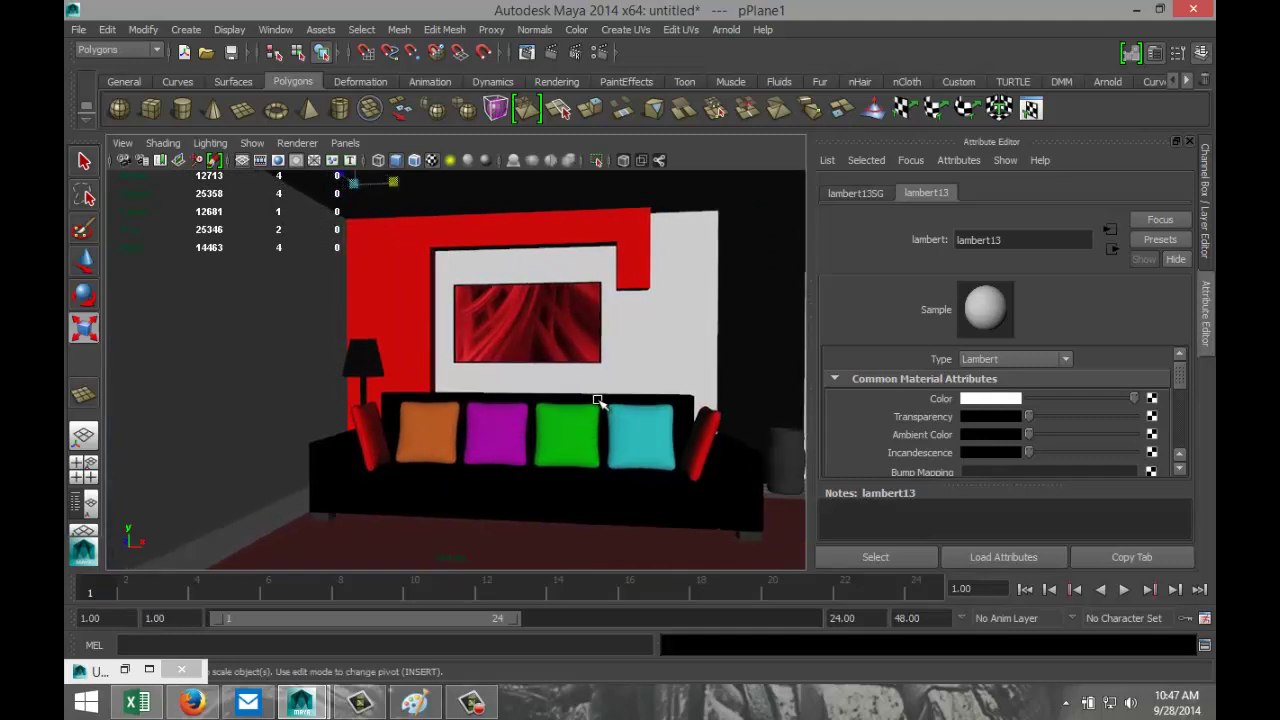
pyautogui.click(122, 143)
pyautogui.moveTo(217, 367)
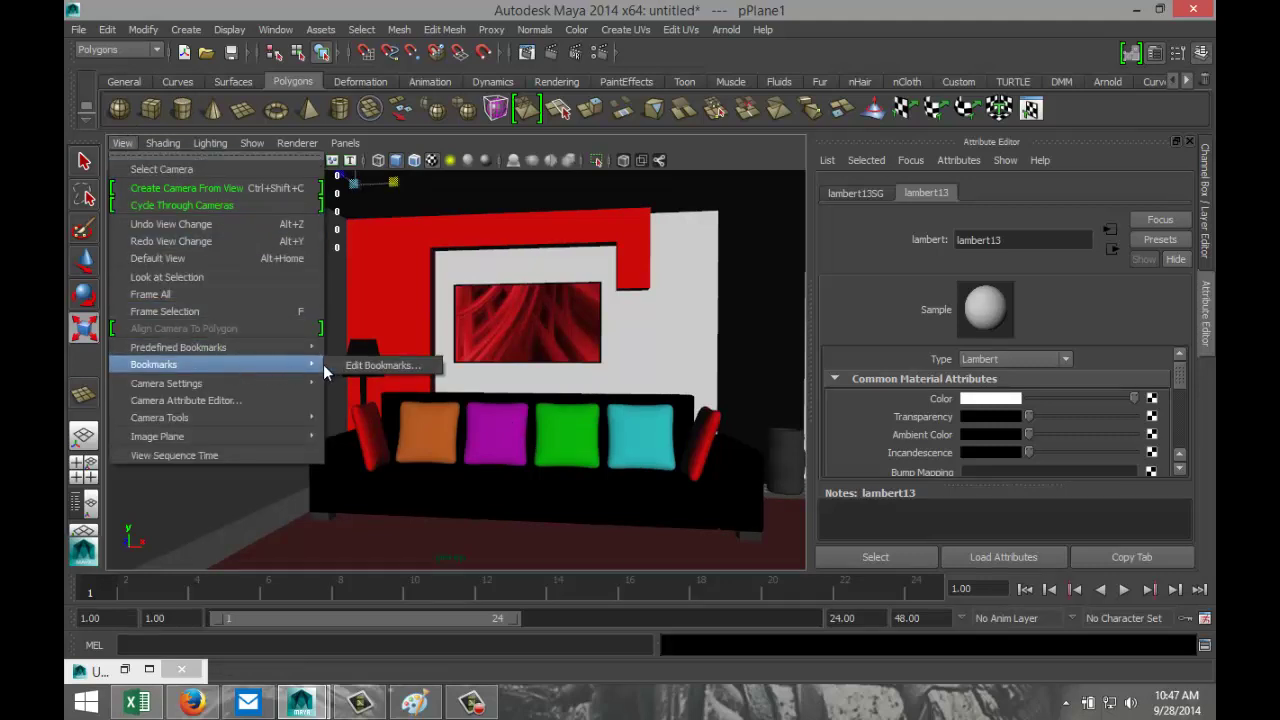
pyautogui.click(370, 366)
pyautogui.click(632, 456)
pyautogui.write('Interior')
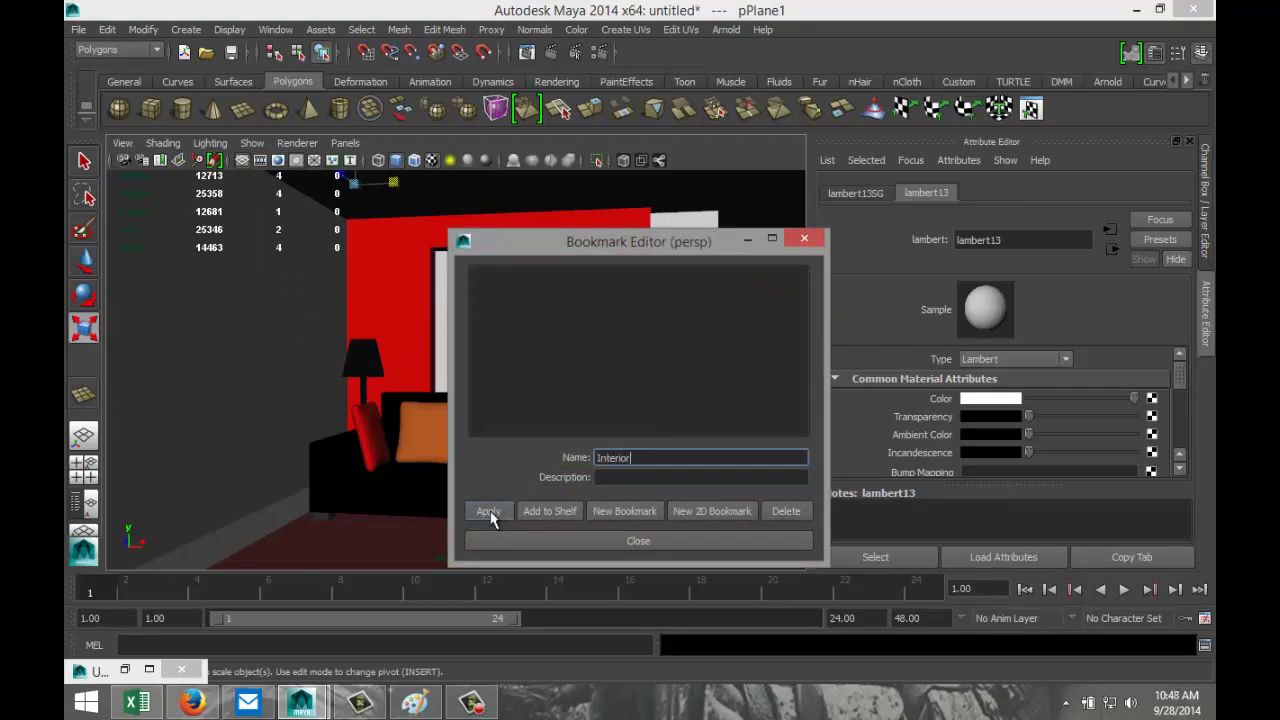
pyautogui.click(586, 540)
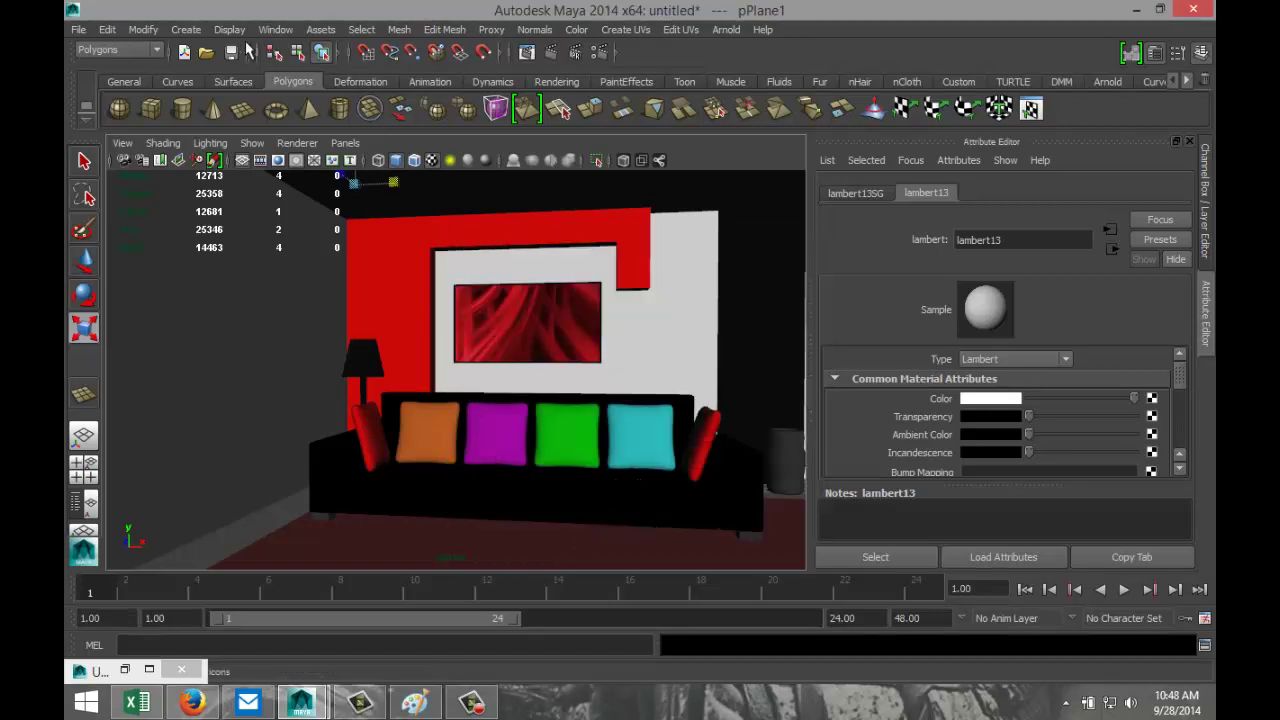
# Create a point light and raise it to ceiling height, at a Y translation of about 16.599
pyautogui.click(186, 30)
pyautogui.moveTo(228, 114)
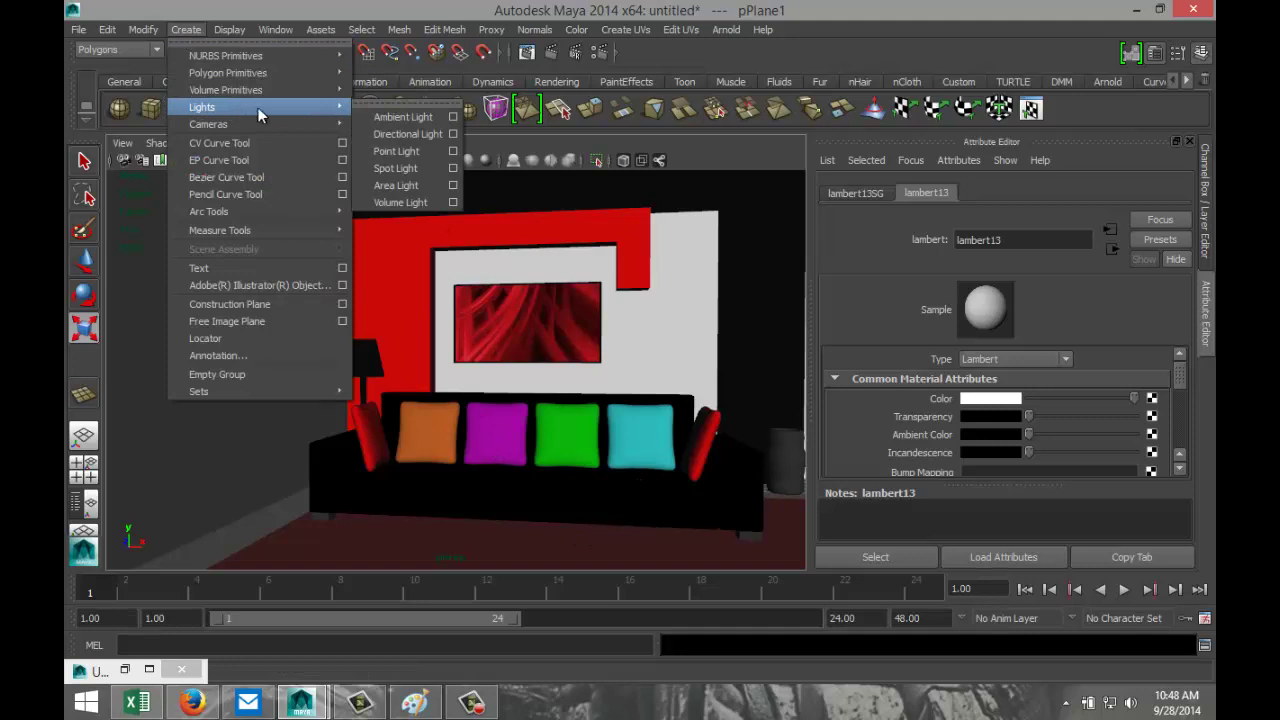
pyautogui.click(398, 151)
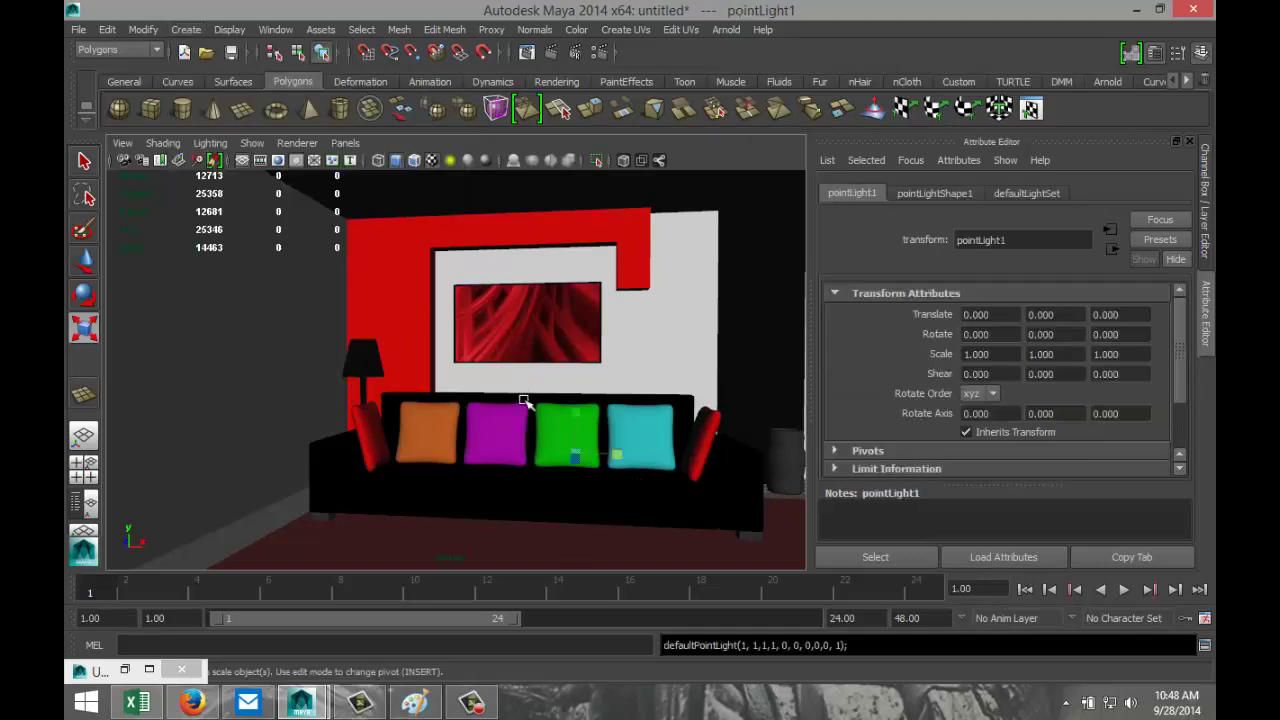
pyautogui.press('w')
pyautogui.moveTo(580, 440); pyautogui.dragTo(556, 168)
# Position the point light just below the ceiling in front of the sofa, at about X -0.733, Y 14.250, Z 26.025
pyautogui.keyDown('alt'); pyautogui.moveTo(588, 287); pyautogui.dragTo(640, 315); pyautogui.keyUp('alt')
pyautogui.keyDown('alt'); pyautogui.moveTo(640, 315); pyautogui.dragTo(612, 340, button='middle'); pyautogui.keyUp('alt')
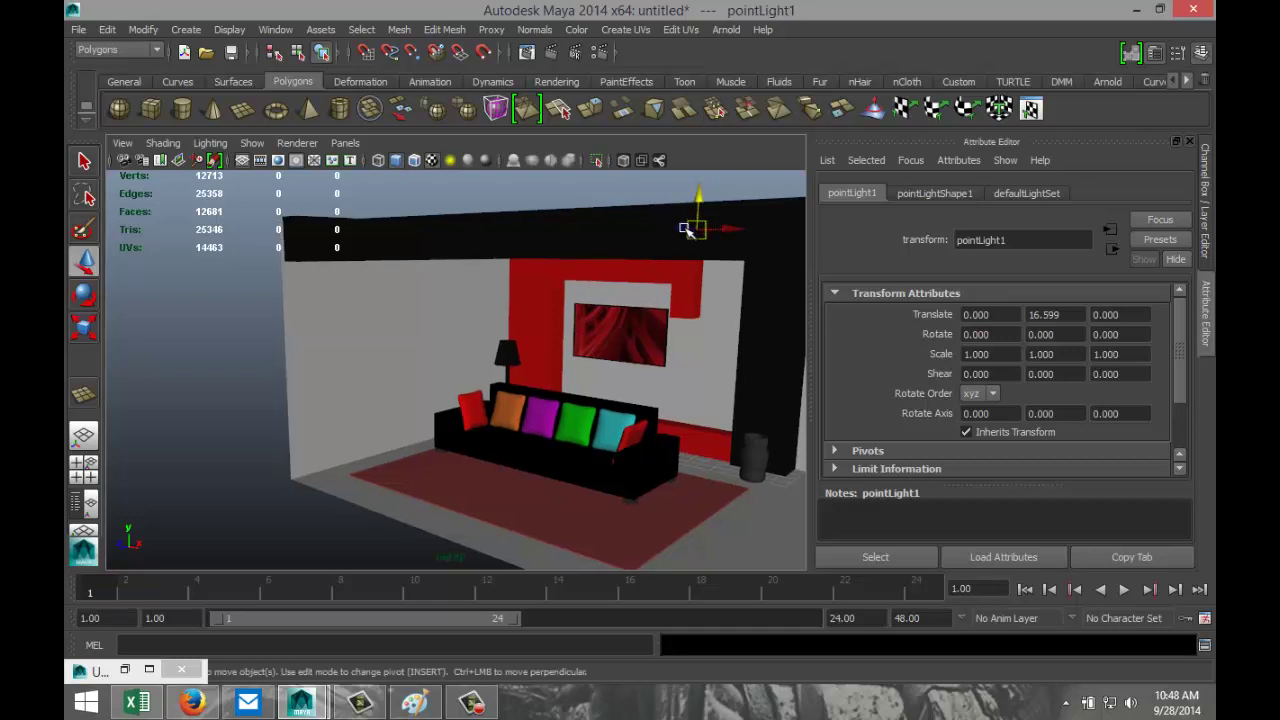
pyautogui.moveTo(686, 230); pyautogui.dragTo(517, 223)
pyautogui.keyDown('alt'); pyautogui.moveTo(494, 326); pyautogui.dragTo(509, 305); pyautogui.keyUp('alt')
pyautogui.keyDown('alt'); pyautogui.moveTo(534, 371); pyautogui.dragTo(466, 380); pyautogui.keyUp('alt')
pyautogui.moveTo(537, 266); pyautogui.dragTo(472, 276)
pyautogui.keyDown('alt'); pyautogui.moveTo(456, 326); pyautogui.dragTo(562, 337); pyautogui.keyUp('alt')
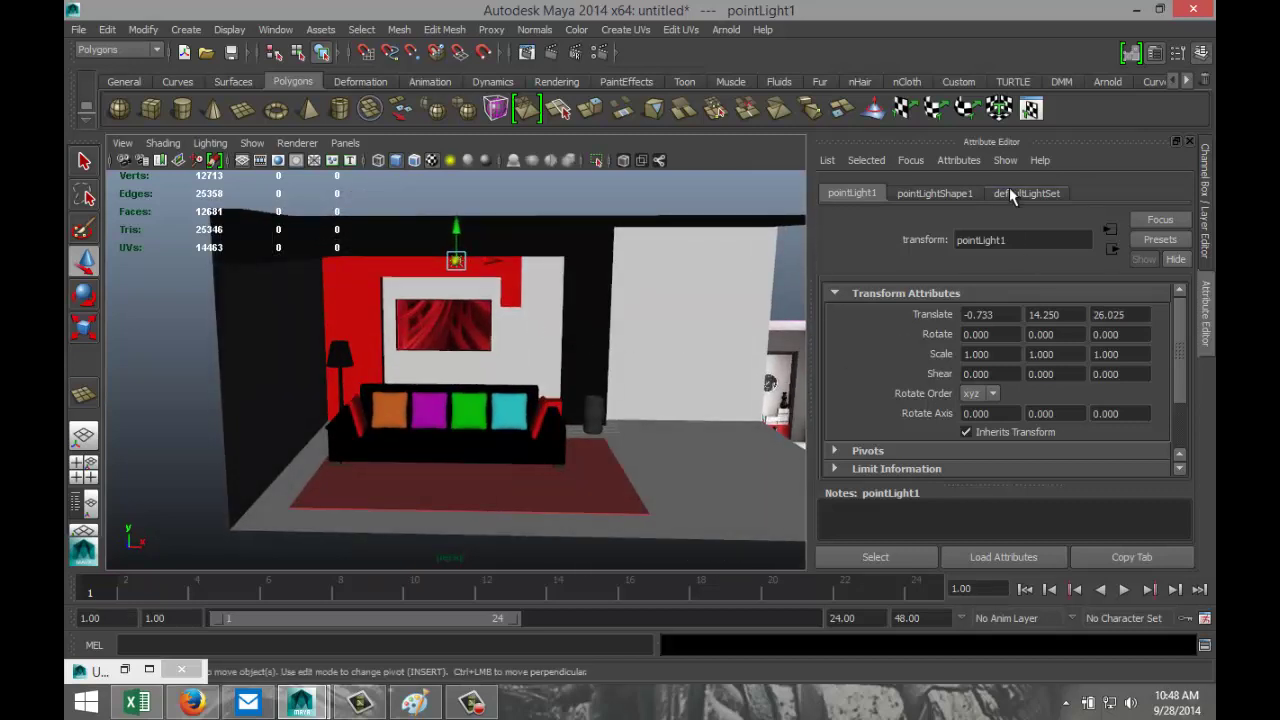
# Enable depth map shadows in the point light's shadow attributes
pyautogui.click(938, 193)
pyautogui.scroll(-5, 1072, 410)
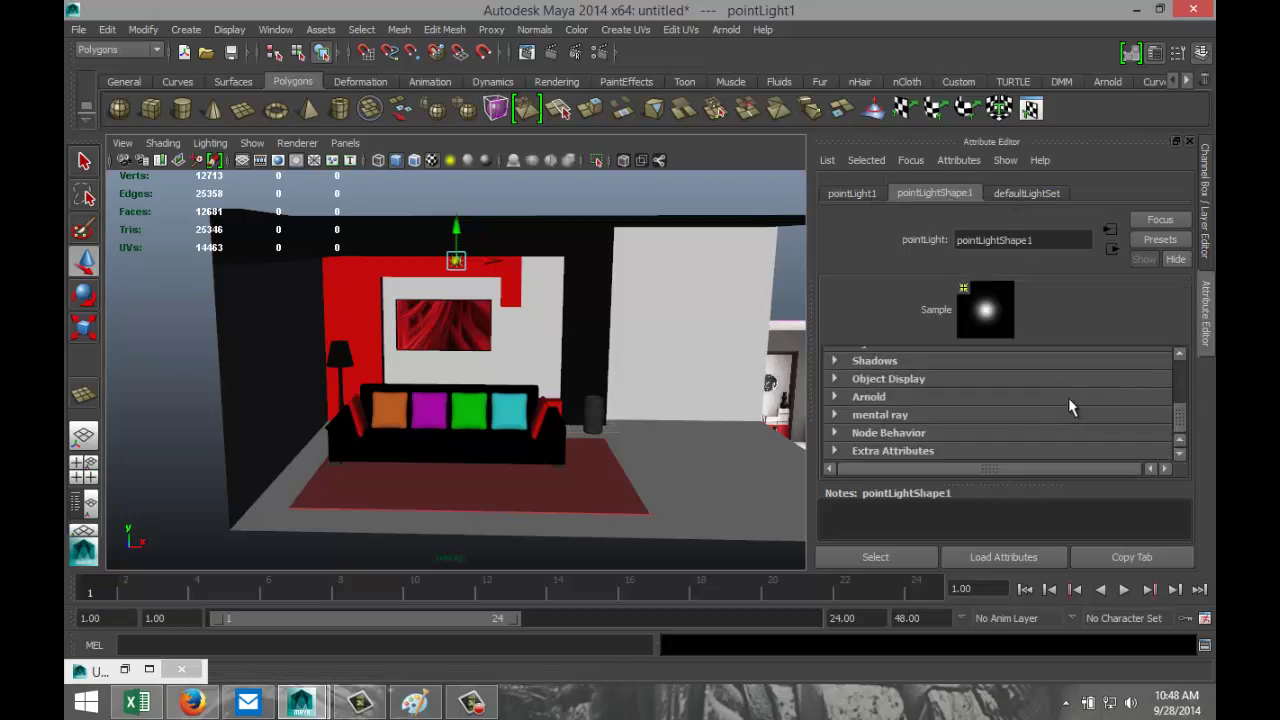
pyautogui.click(835, 361)
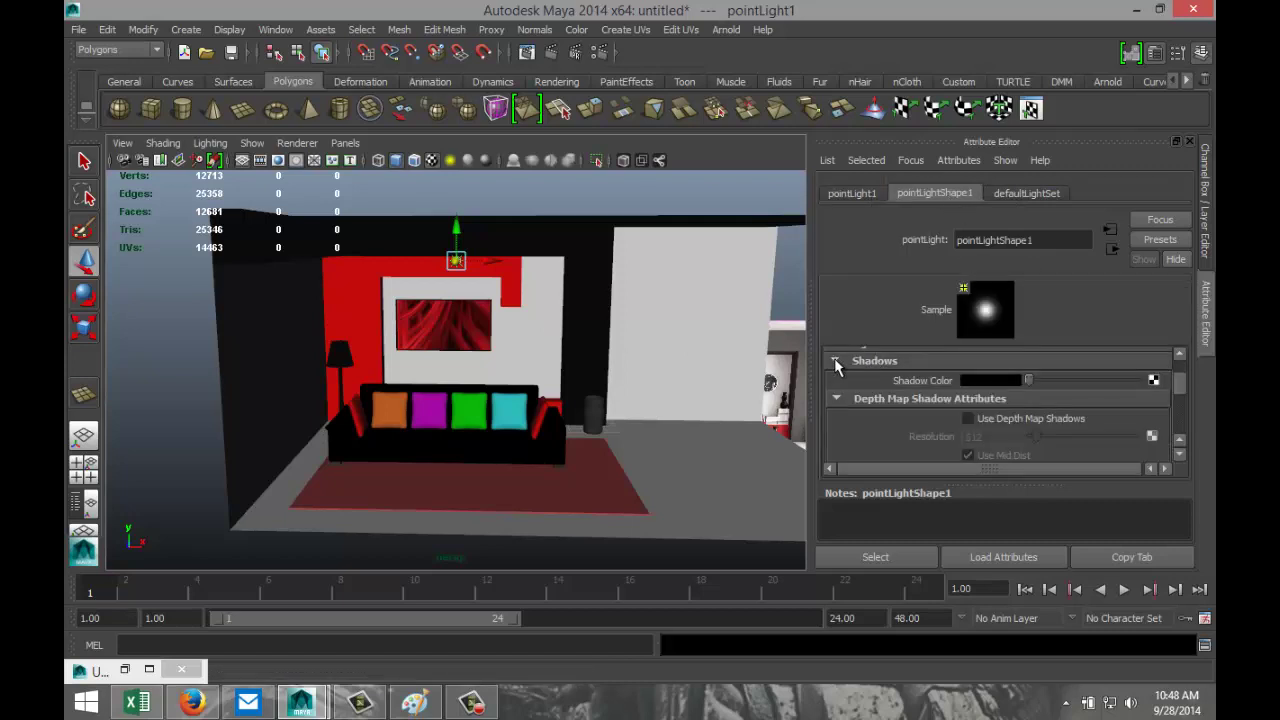
pyautogui.click(968, 420)
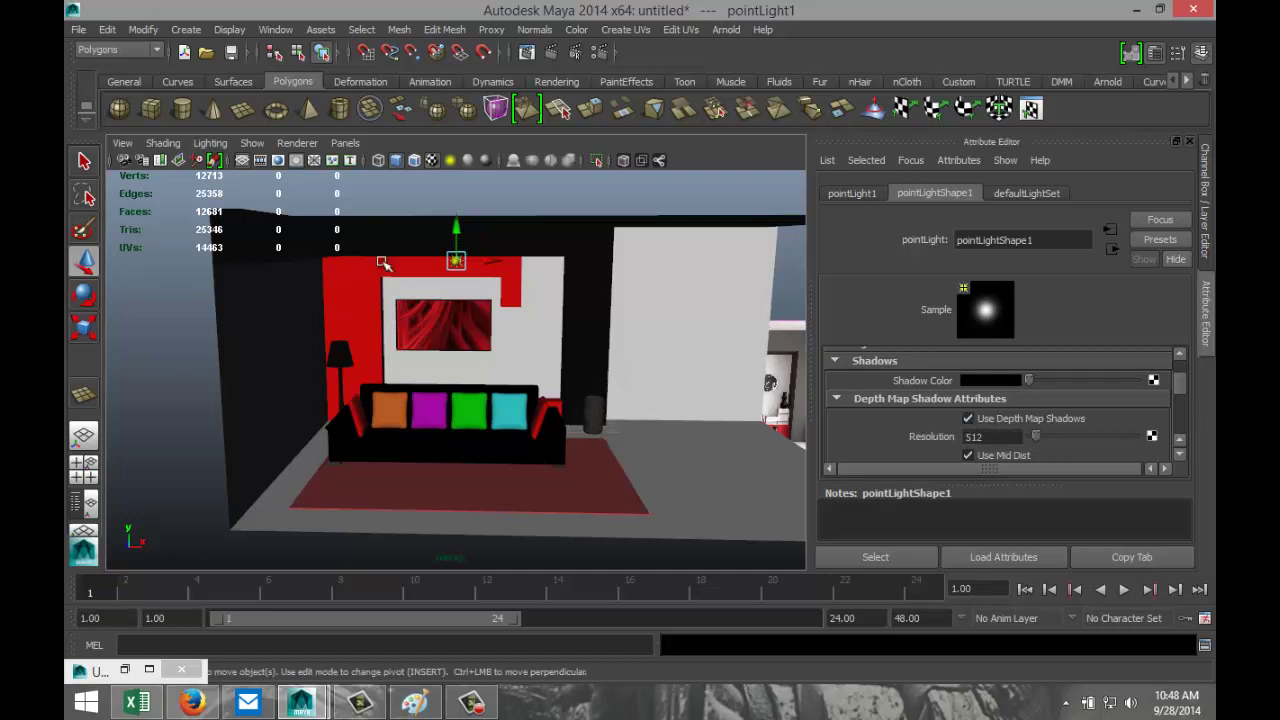
# Create an ambient light and move it out in front of the sofa, at about Y 8.392 and Z 26.268
pyautogui.click(186, 30)
pyautogui.moveTo(250, 106)
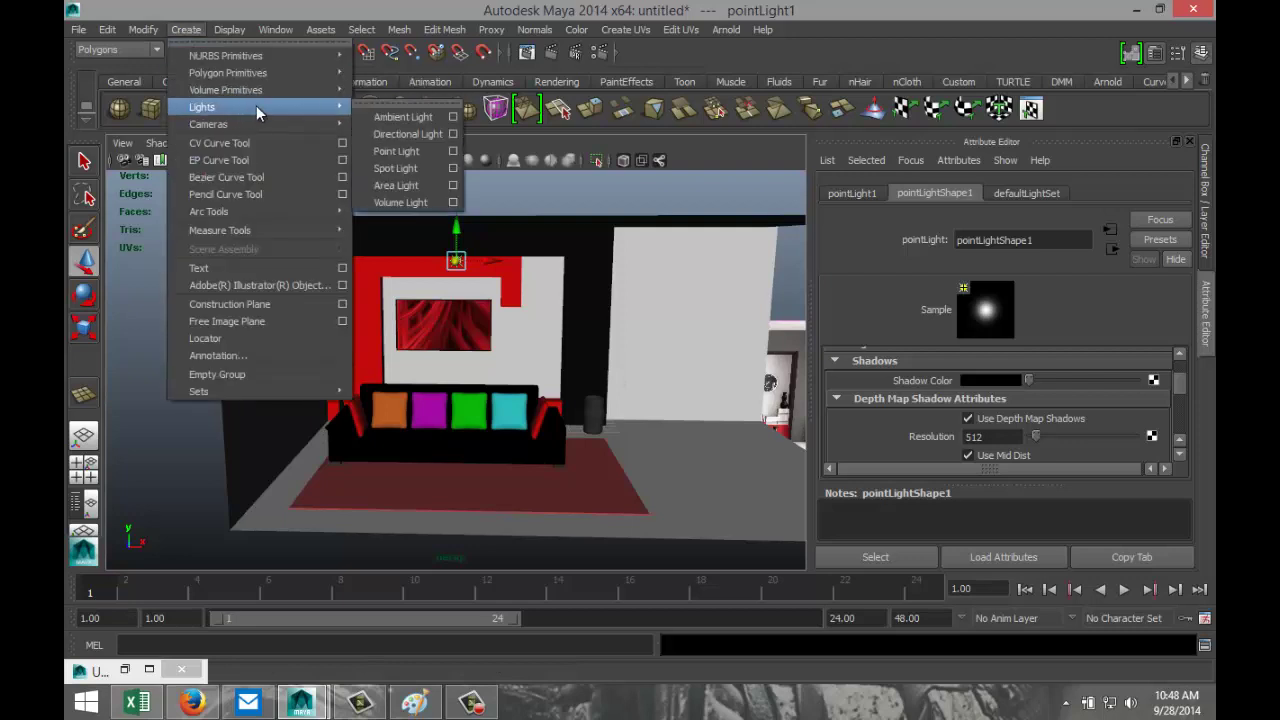
pyautogui.click(389, 119)
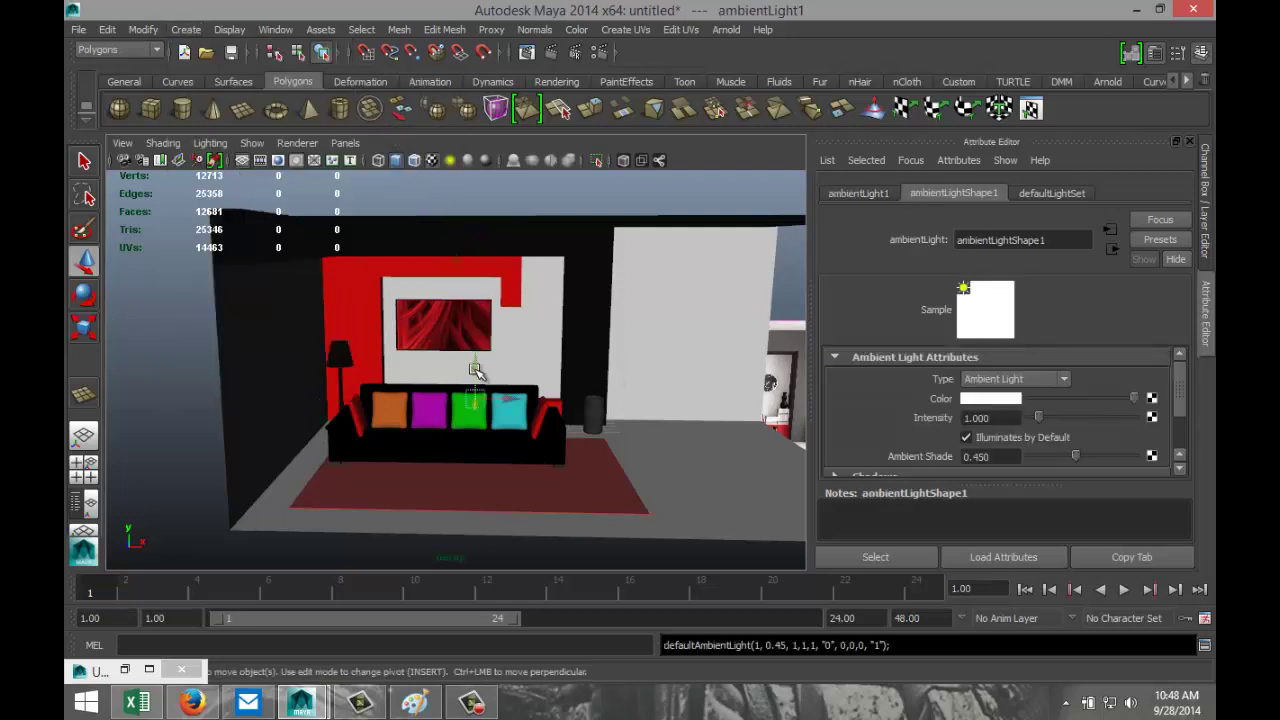
pyautogui.moveTo(480, 312); pyautogui.dragTo(560, 346)
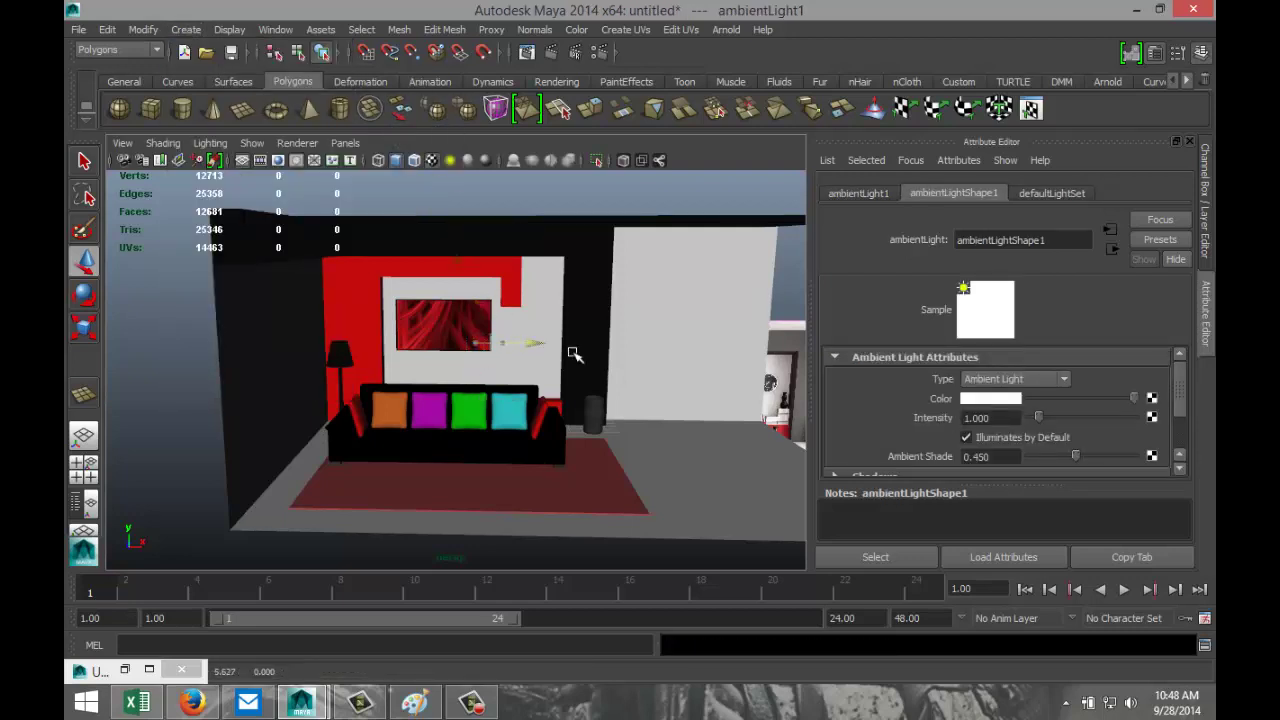
pyautogui.keyDown('alt'); pyautogui.moveTo(653, 435); pyautogui.dragTo(654, 425); pyautogui.keyUp('alt')
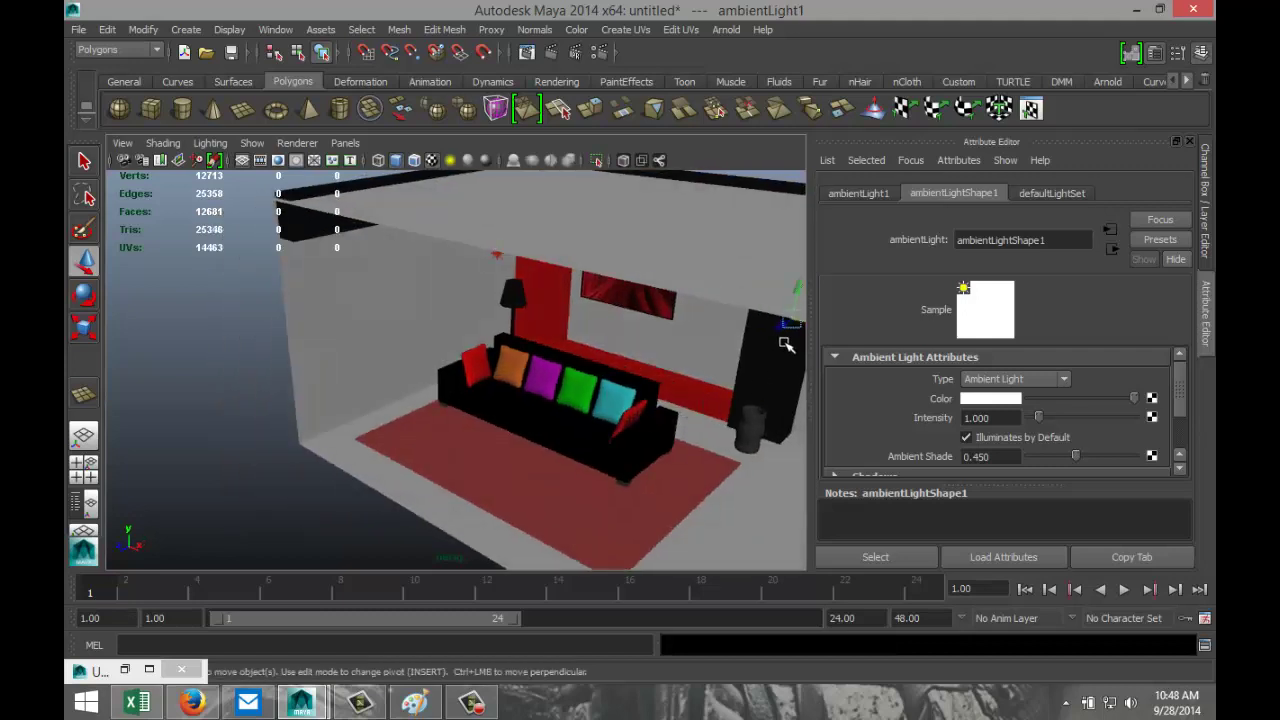
pyautogui.keyDown('alt'); pyautogui.moveTo(680, 414); pyautogui.dragTo(602, 460); pyautogui.keyUp('alt')
# Set the ambient light's intensity to 0.1
pyautogui.moveTo(1012, 417); pyautogui.dragTo(960, 417)
pyautogui.write('0.1')
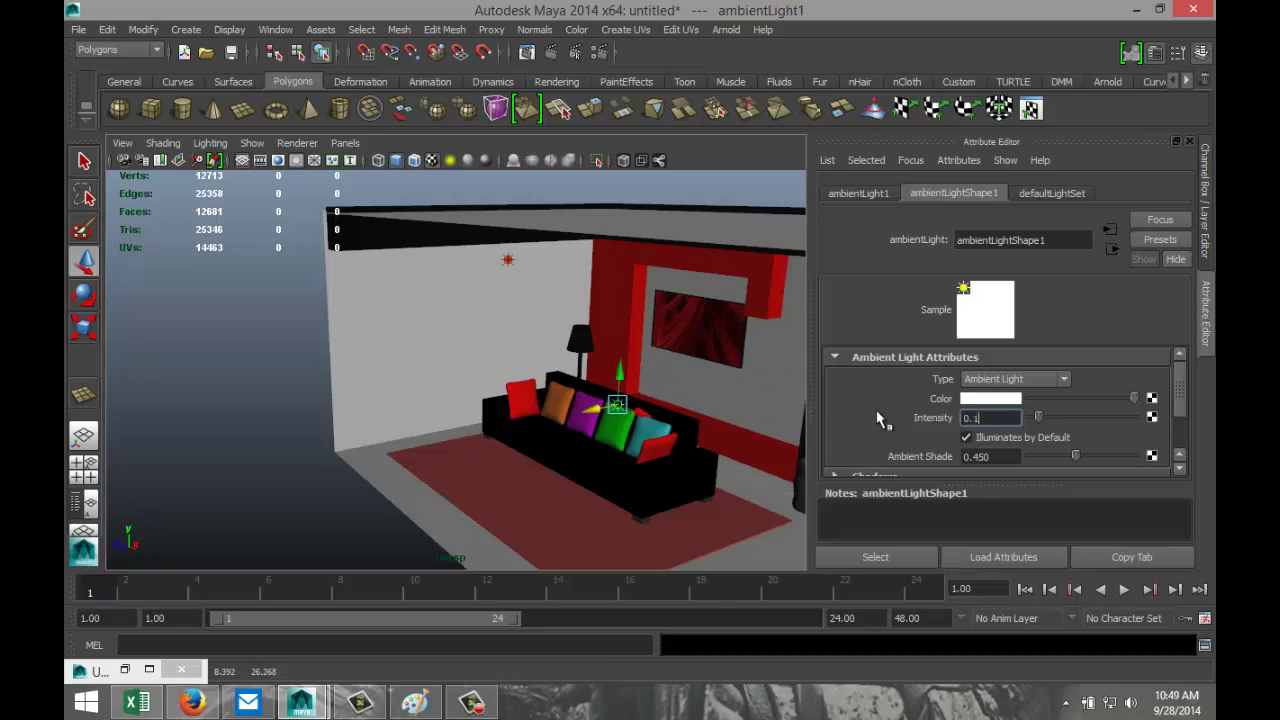
pyautogui.press('Return')
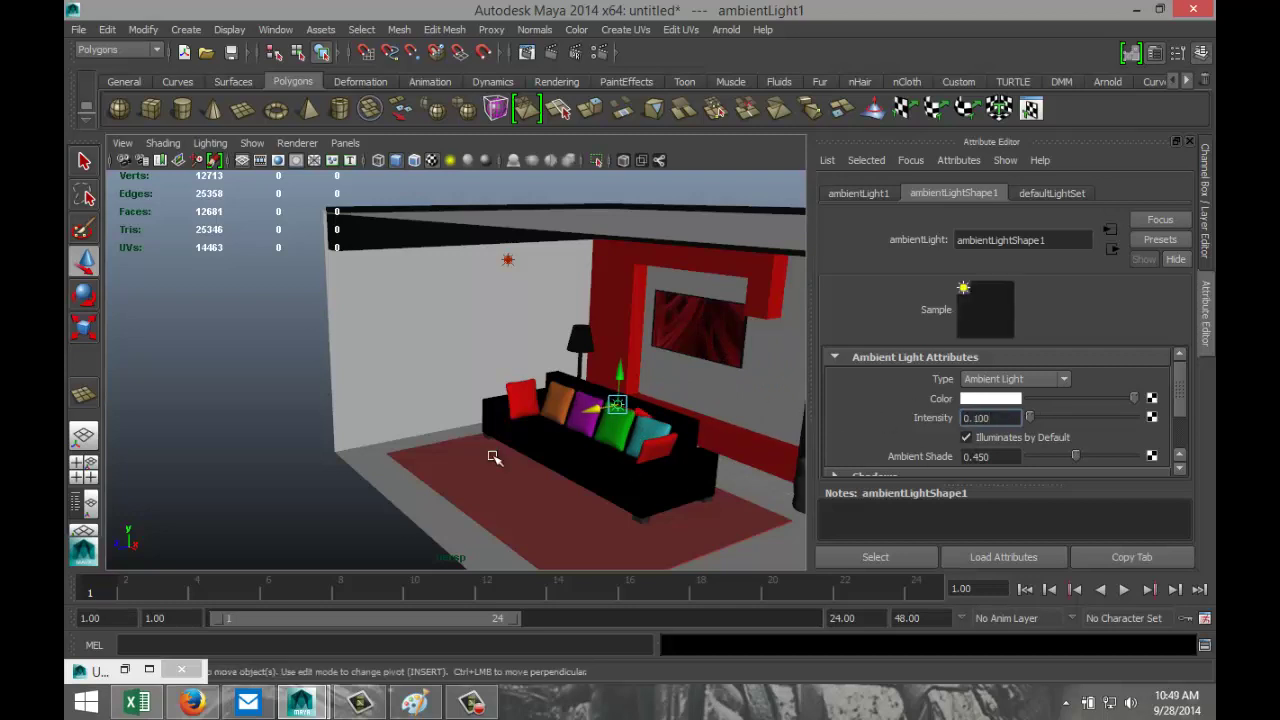
# Duplicate the point light and move the copy along X, down and back toward the vase
pyautogui.keyDown('alt'); pyautogui.moveTo(451, 457); pyautogui.dragTo(466, 350); pyautogui.keyUp('alt')
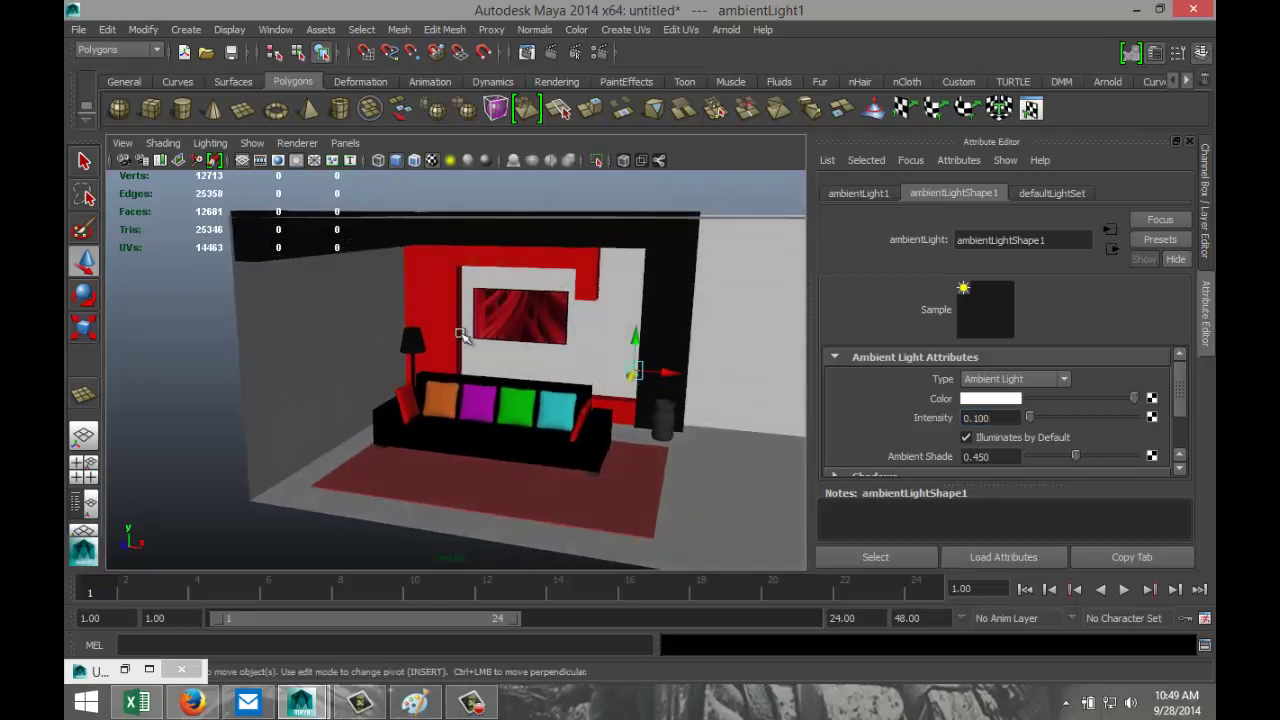
pyautogui.click(471, 259)
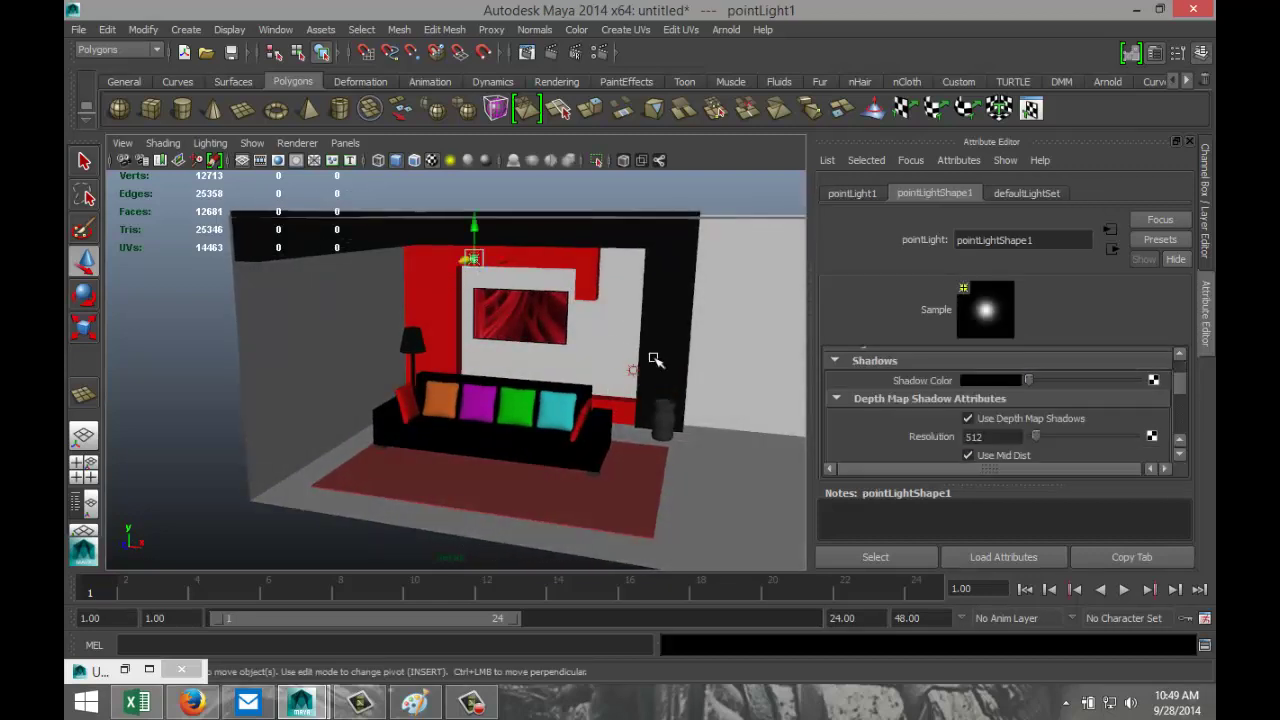
pyautogui.hotkey('ctrl', 'd')
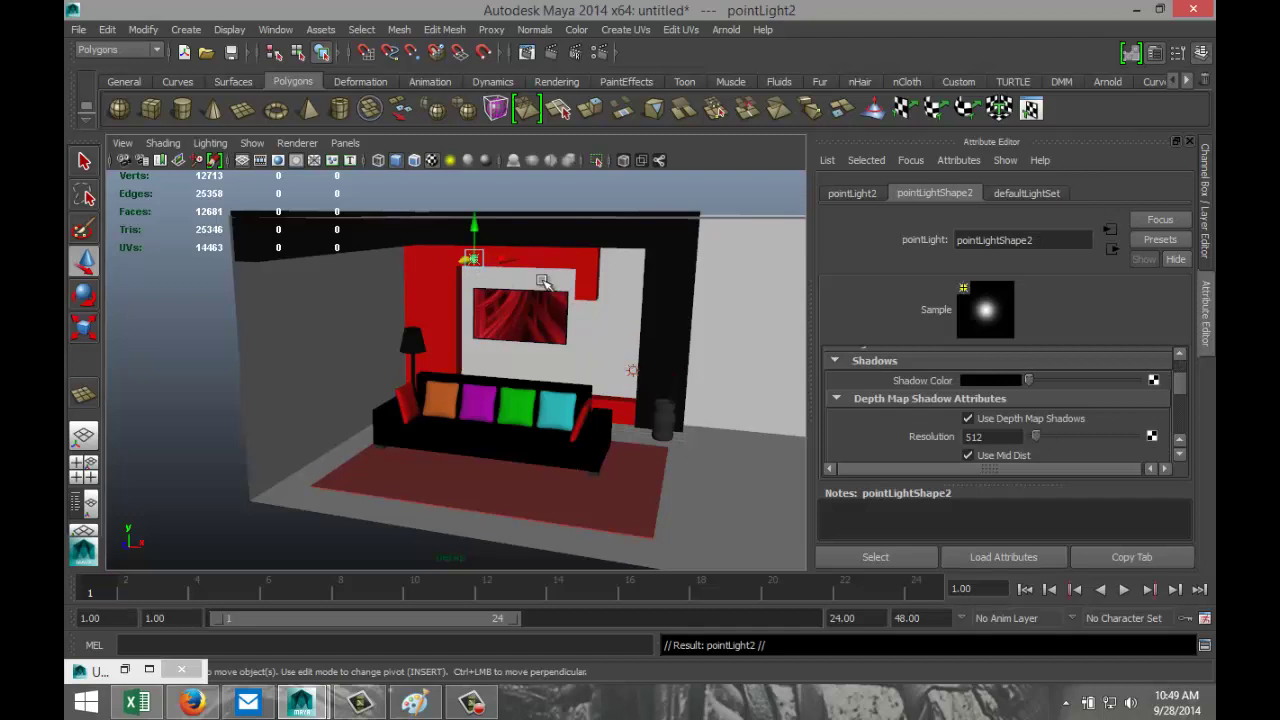
pyautogui.moveTo(507, 258); pyautogui.dragTo(700, 259)
pyautogui.keyDown('alt'); pyautogui.moveTo(750, 407); pyautogui.dragTo(486, 368); pyautogui.keyUp('alt')
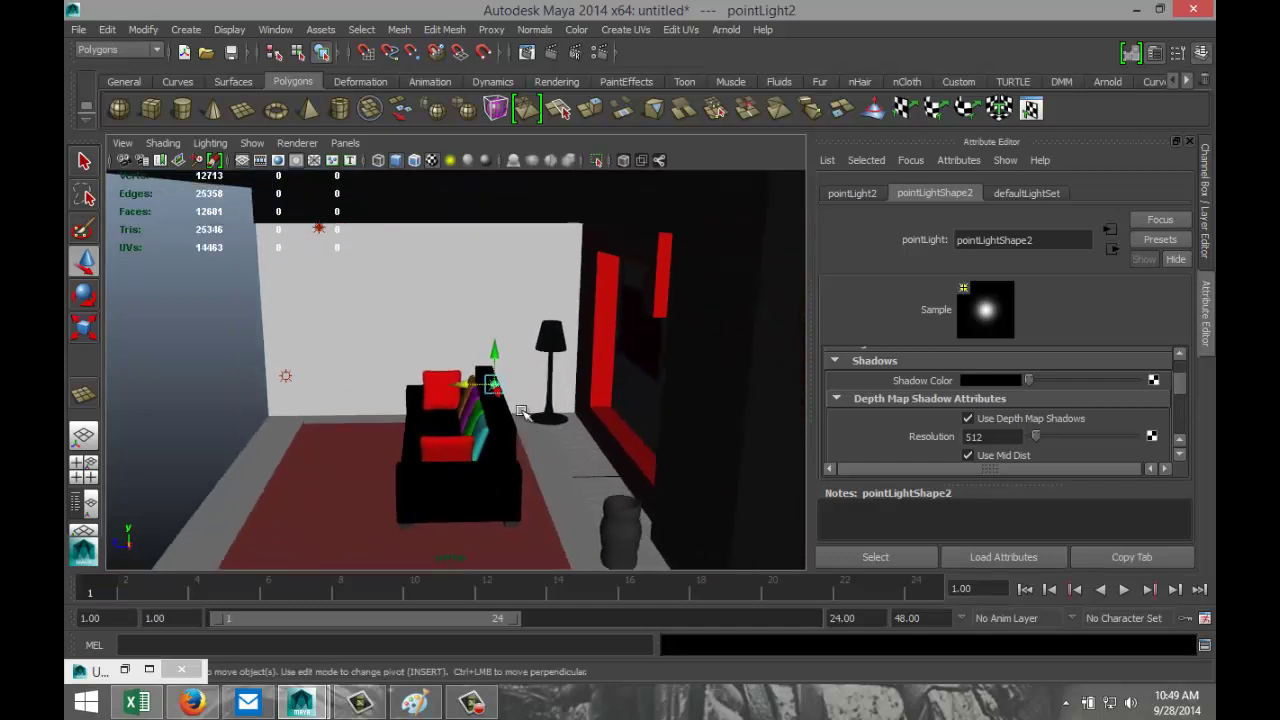
pyautogui.keyDown('alt'); pyautogui.moveTo(372, 409); pyautogui.dragTo(520, 398); pyautogui.keyUp('alt')
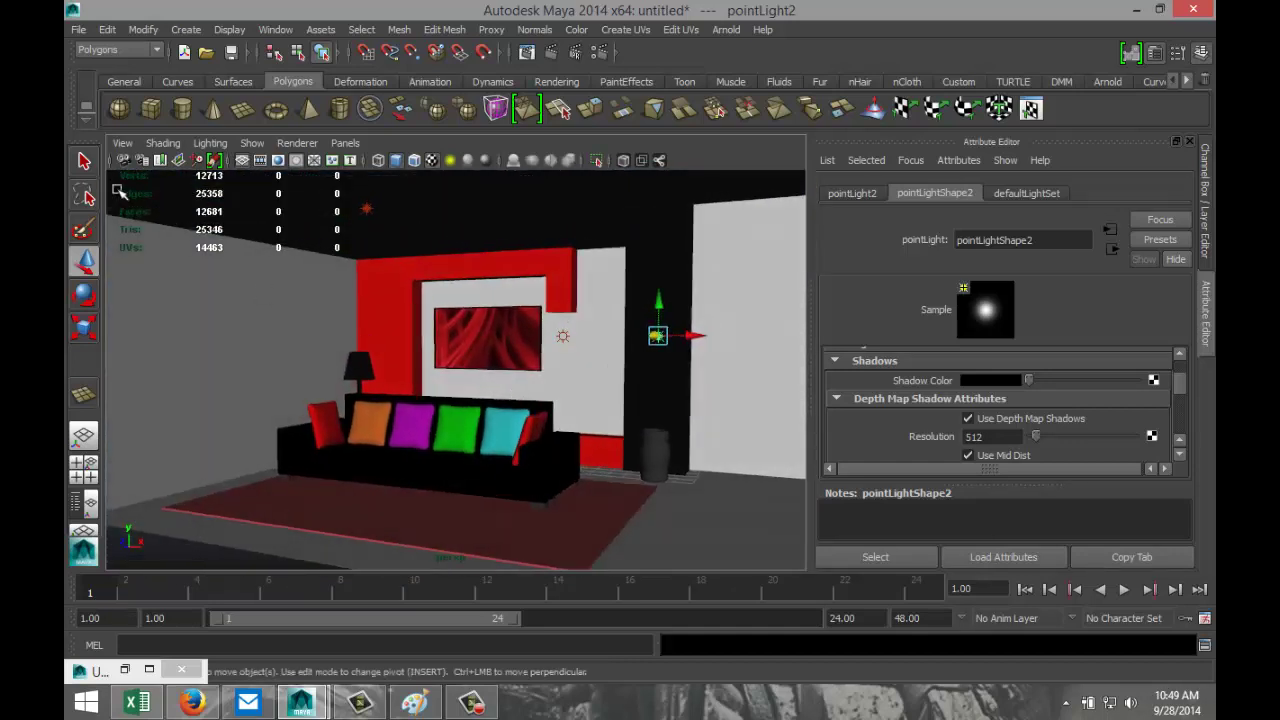
# Restore the saved Interior camera bookmark
pyautogui.click(122, 143)
pyautogui.moveTo(200, 366)
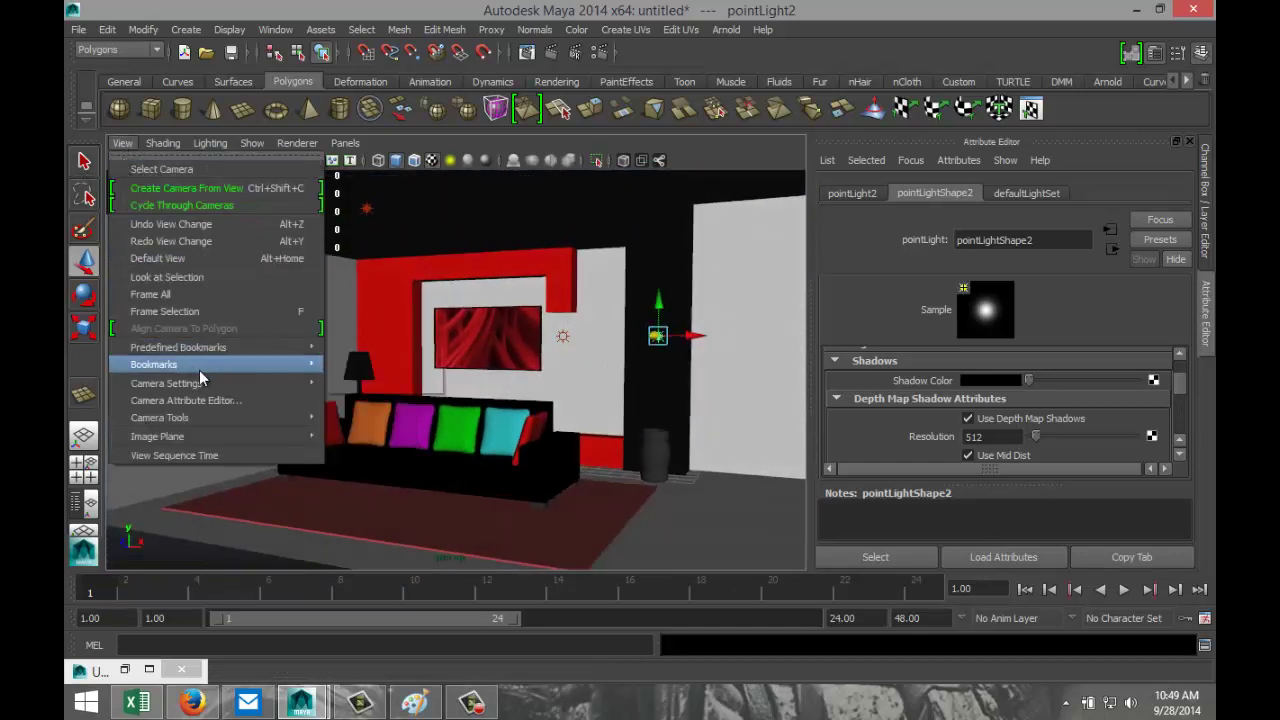
pyautogui.click(358, 365)
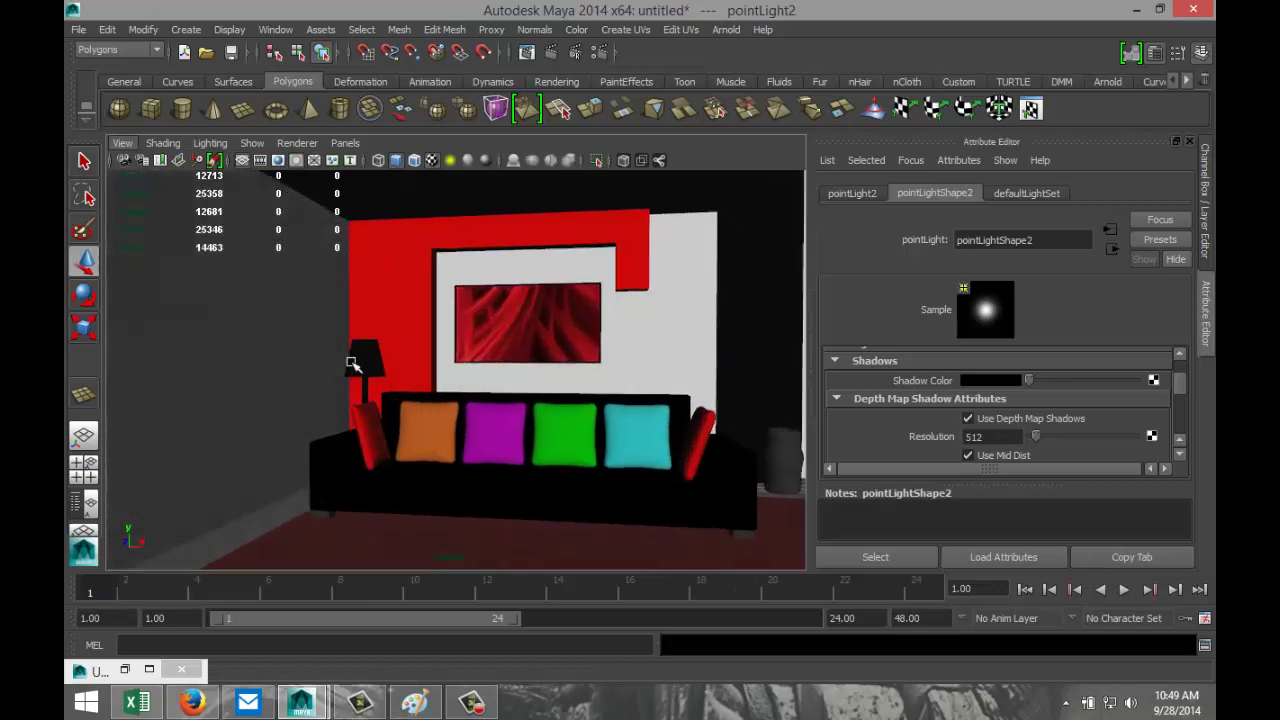
# Set the renderer to mental ray in the render settings and enable Global Illumination
pyautogui.click(600, 53)
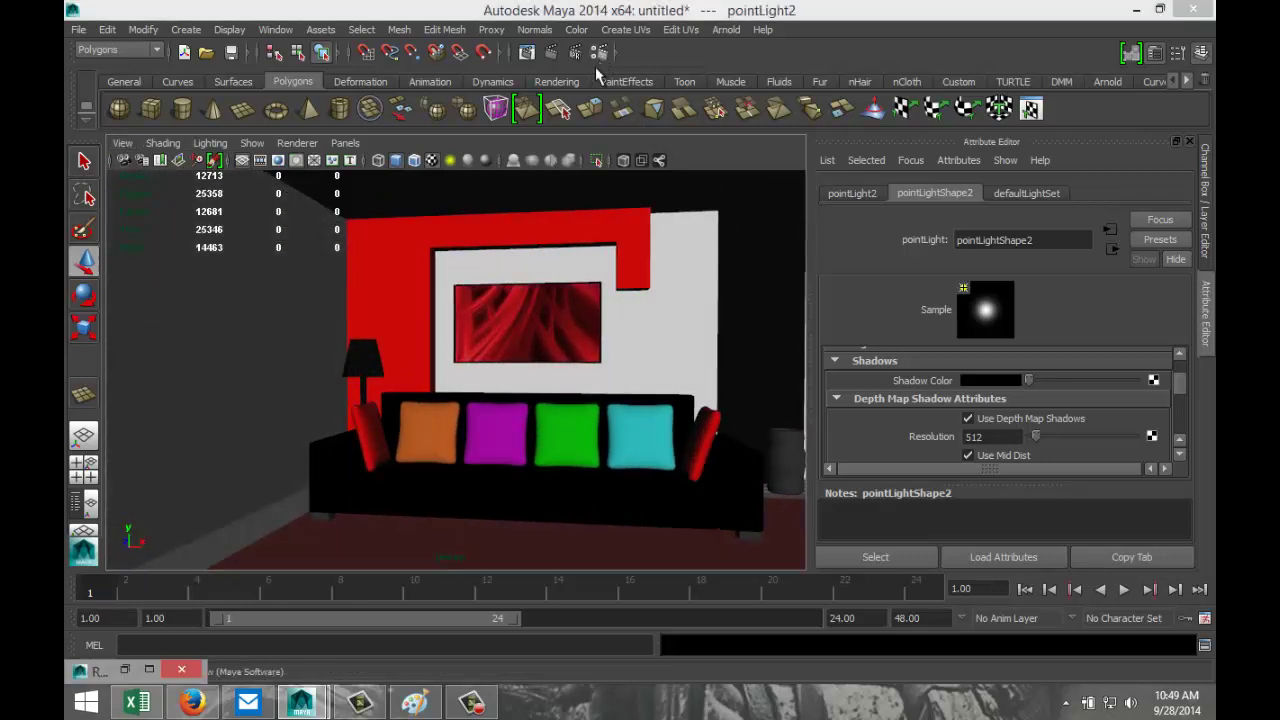
pyautogui.click(149, 669)
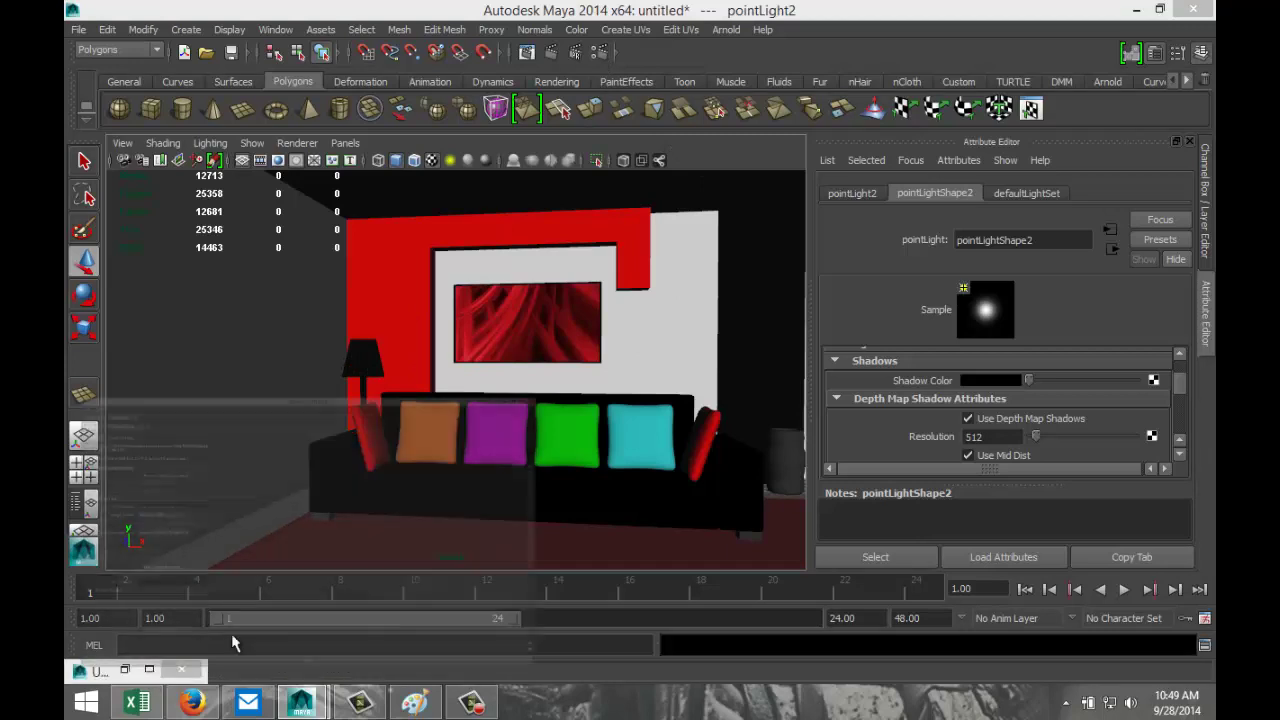
pyautogui.click(232, 74)
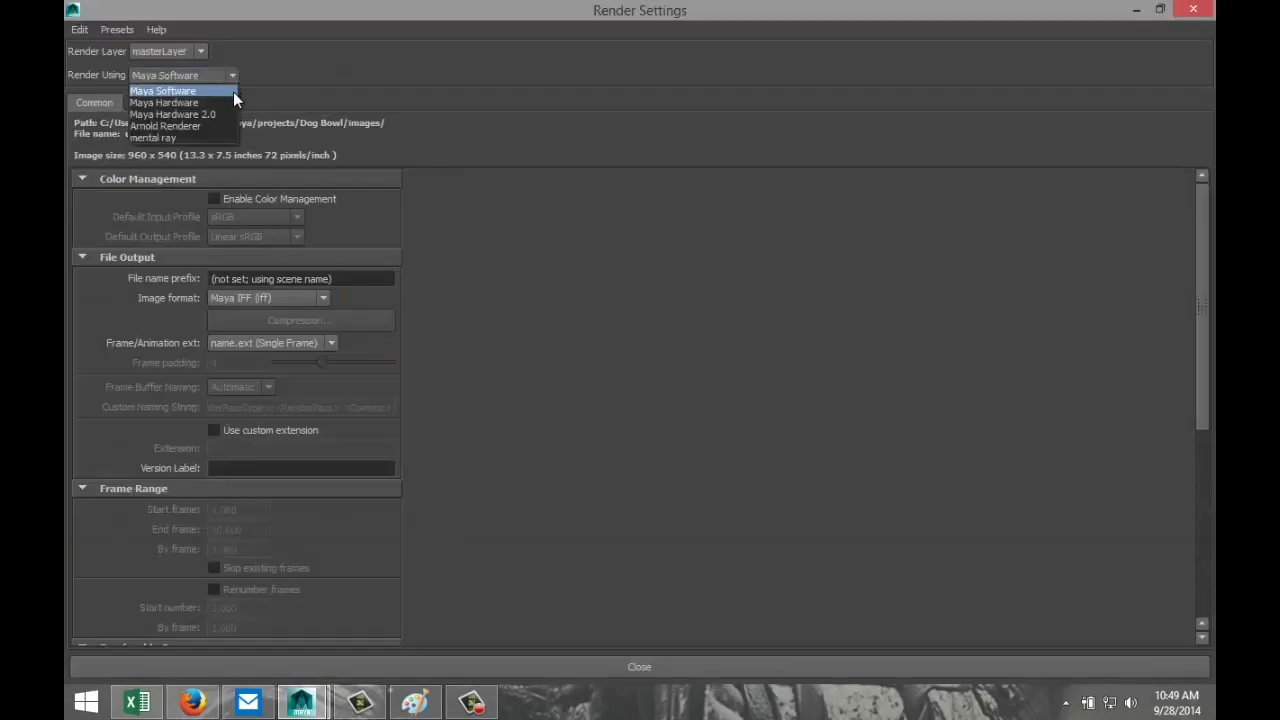
pyautogui.click(218, 136)
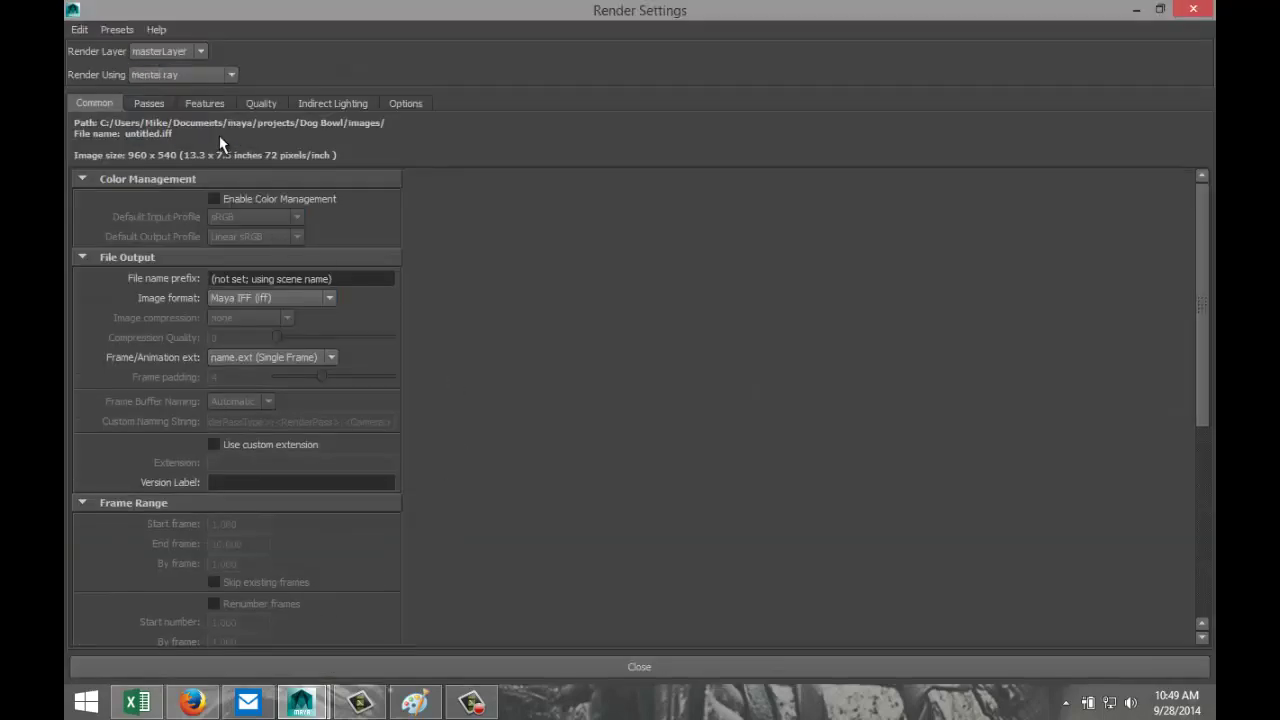
pyautogui.click(349, 104)
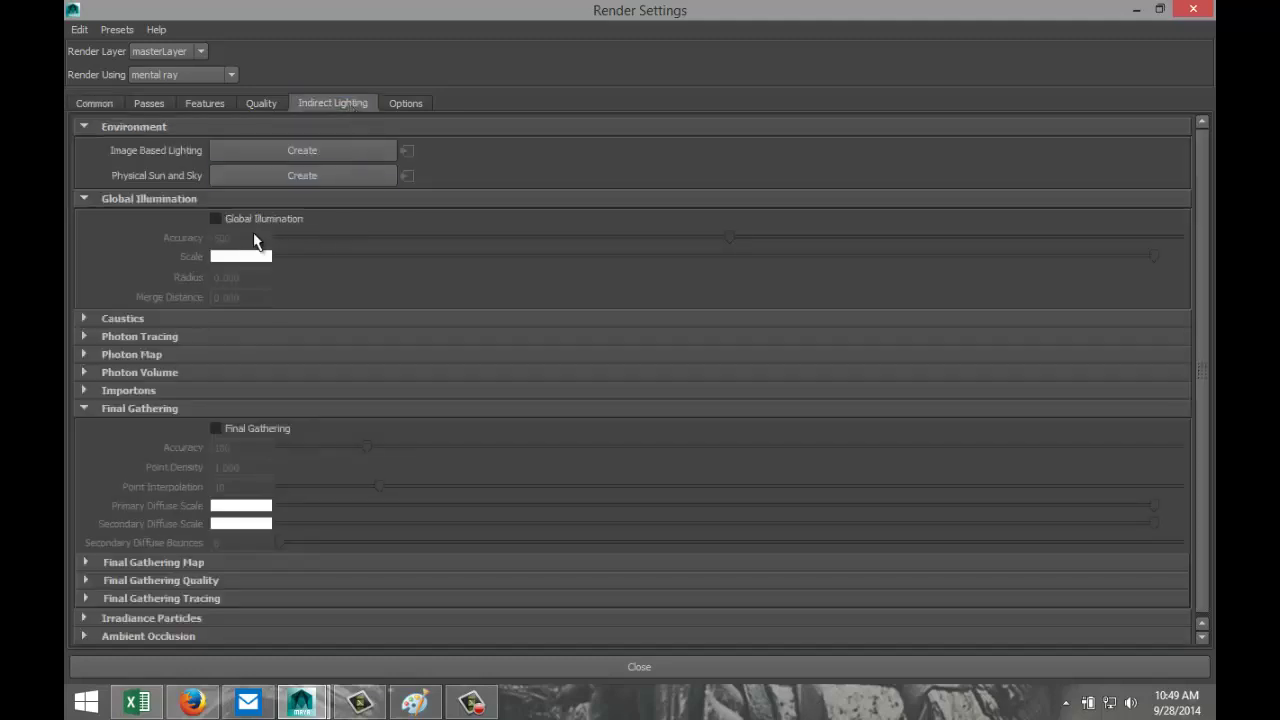
pyautogui.click(216, 219)
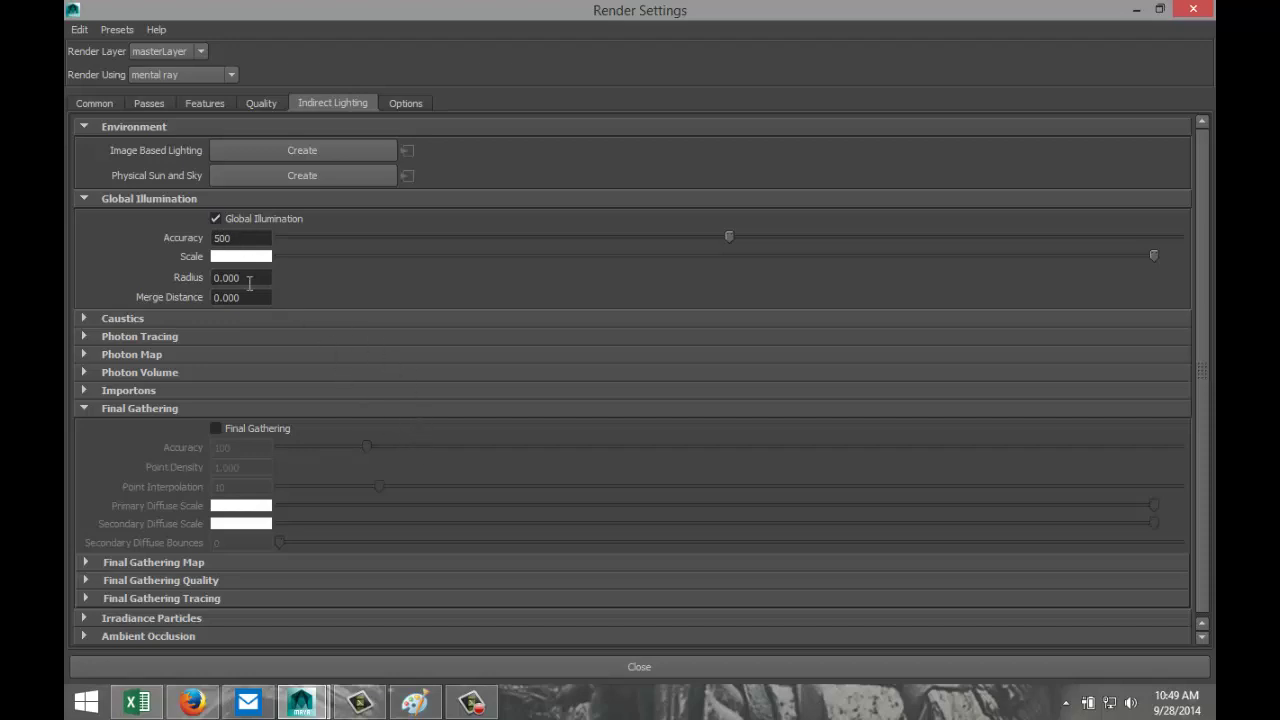
# Raise the sampling quality to 1.30 and set the render image size preset to HD 1080
pyautogui.click(262, 100)
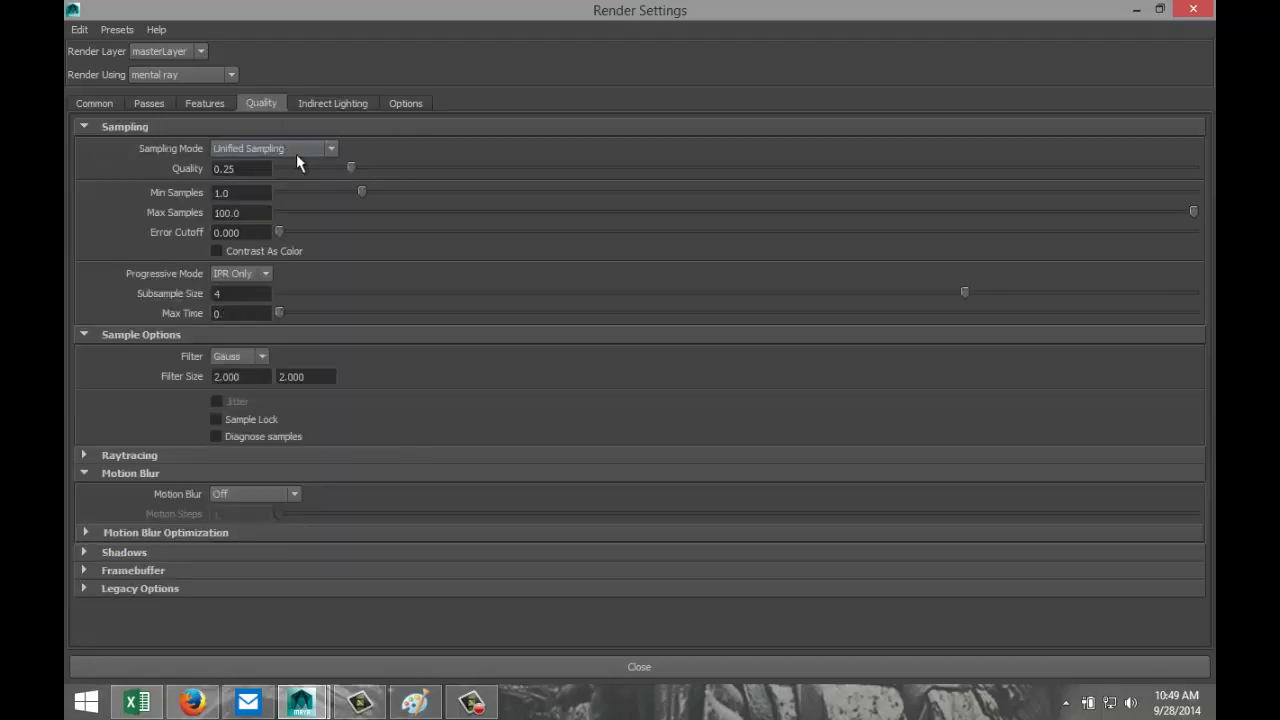
pyautogui.moveTo(344, 168); pyautogui.dragTo(811, 169)
pyautogui.click(92, 104)
pyautogui.scroll(-5, 280, 470)
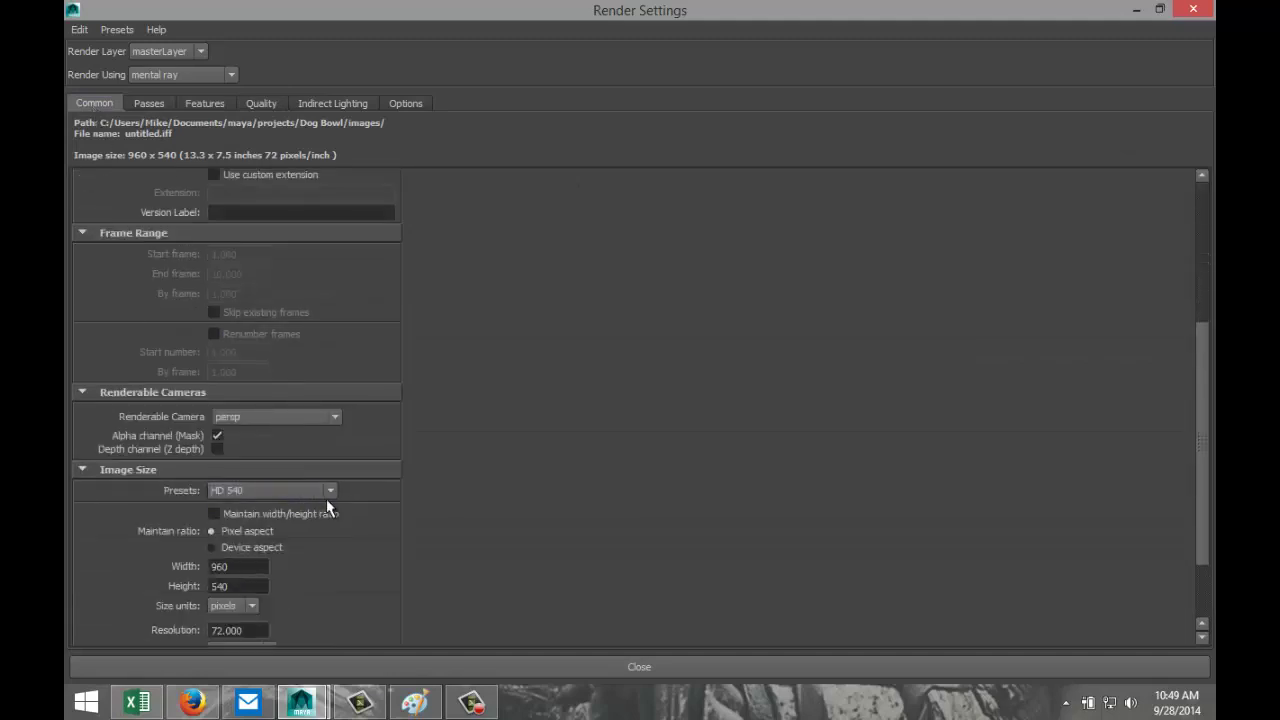
pyautogui.click(331, 491)
pyautogui.click(313, 612)
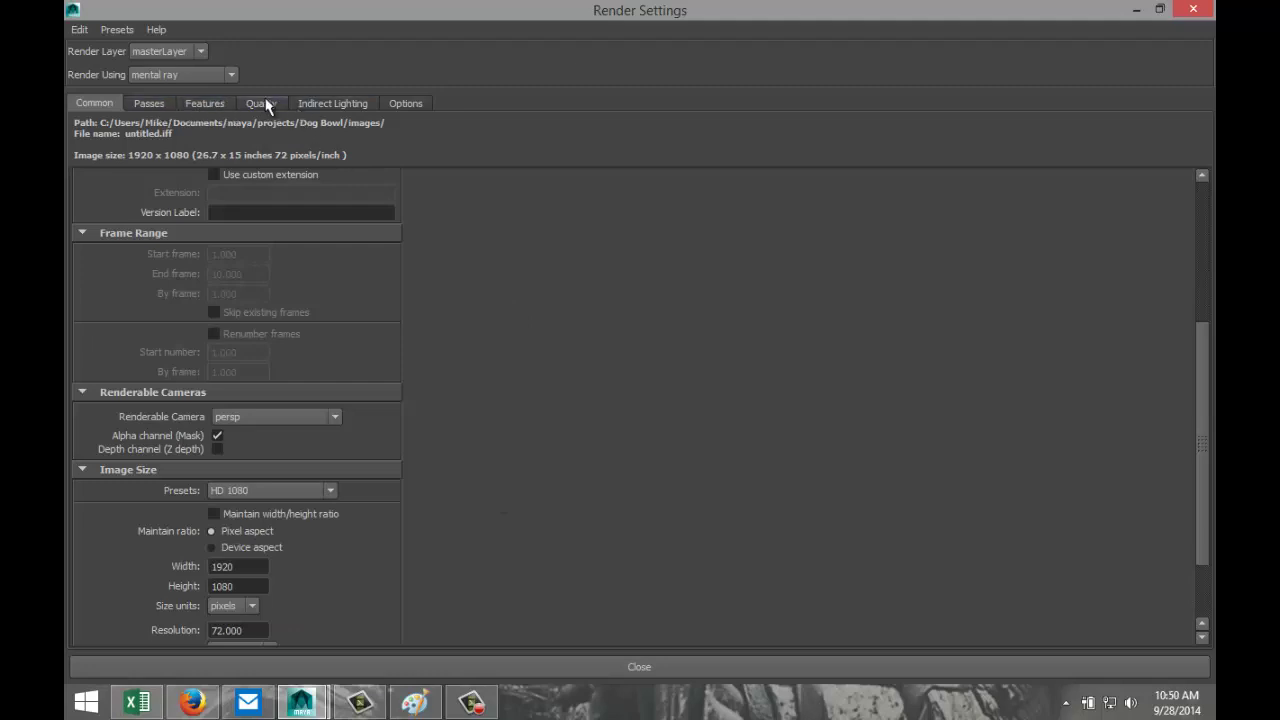
pyautogui.click(1136, 10)
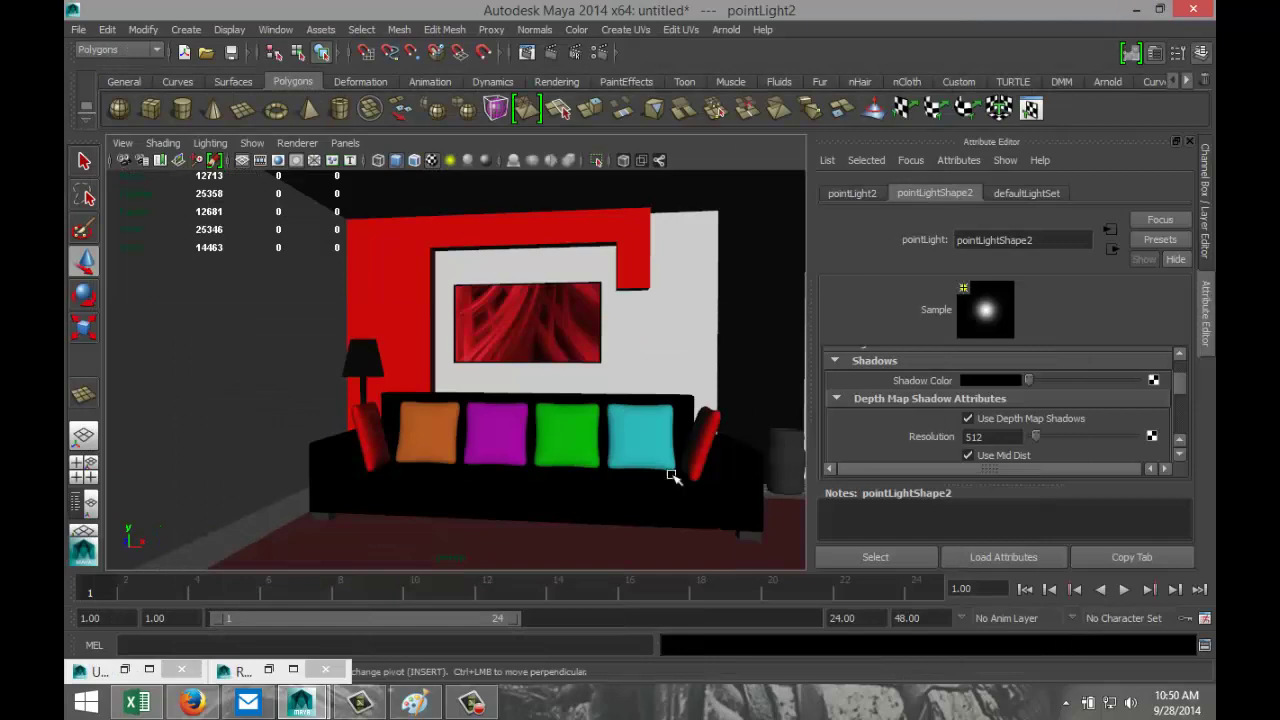
# Render the current interior view with mental ray, examine the lighting and shadows, and close the render
pyautogui.click(548, 49)
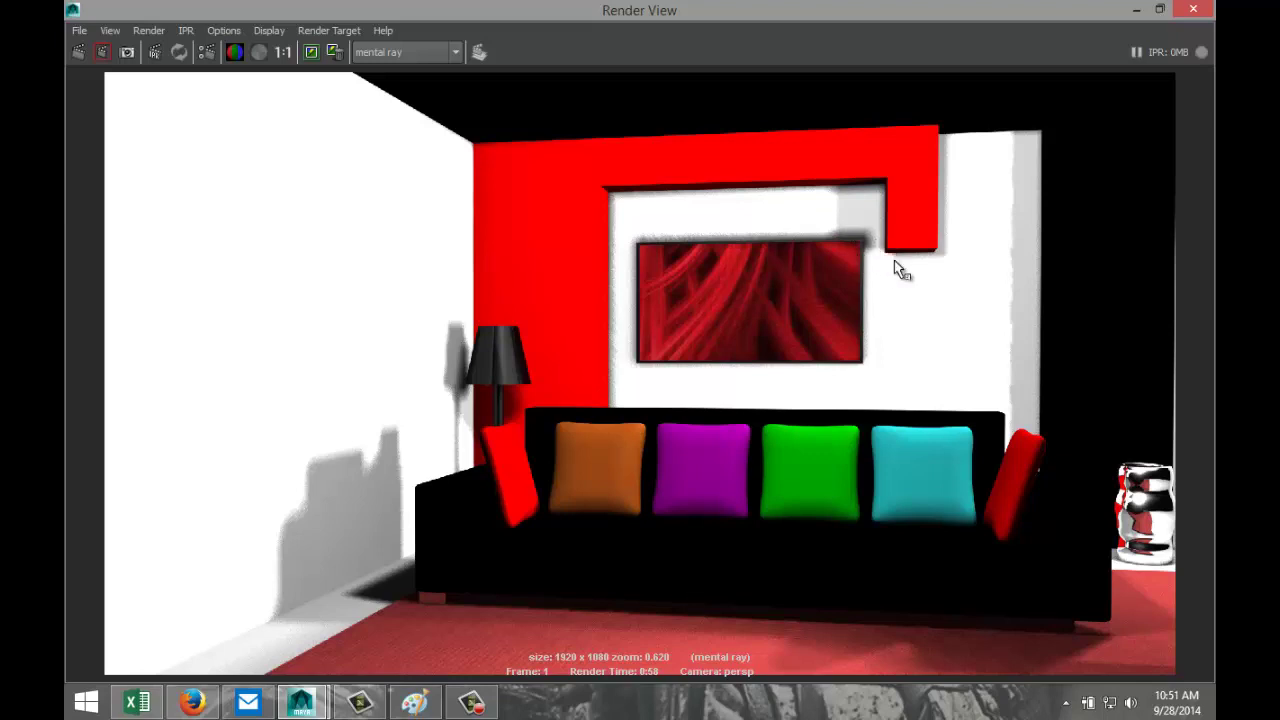
pyautogui.click(1193, 10)
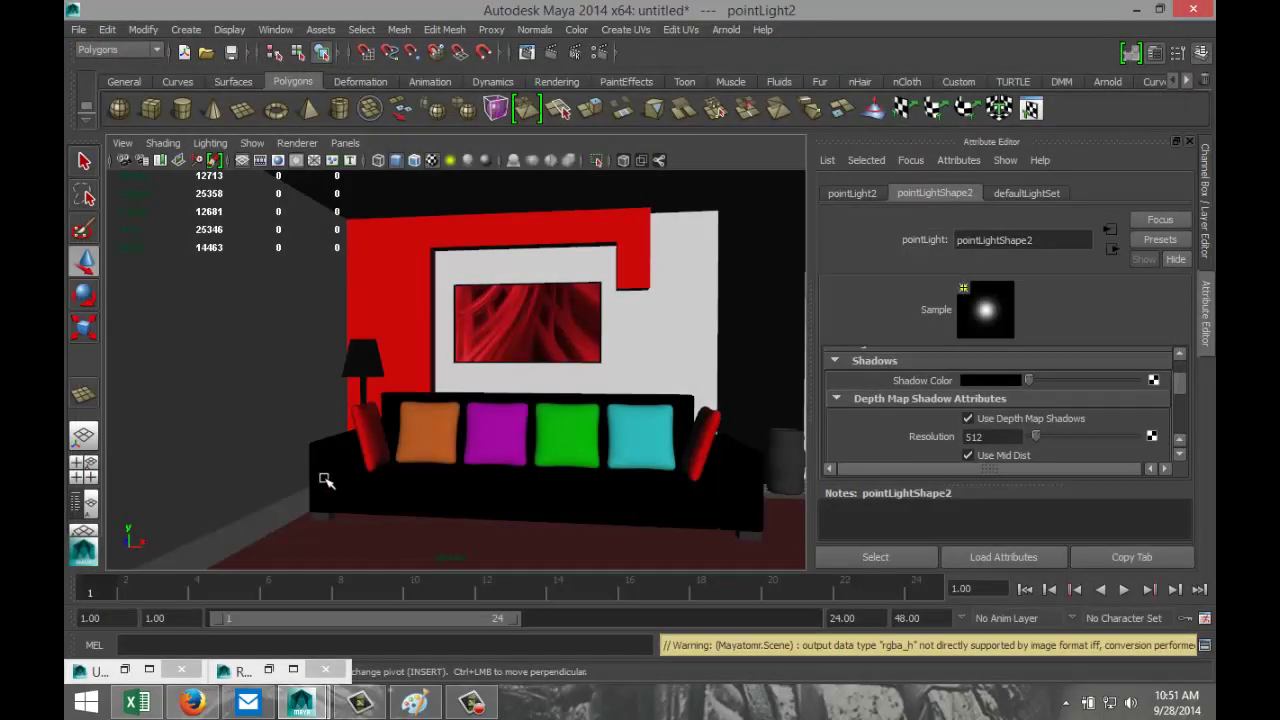
# Assign a new Phong E material to the sofa's two arms and its main body
pyautogui.click(350, 498)
pyautogui.keyDown('shift'); pyautogui.click(430, 508); pyautogui.keyUp('shift')
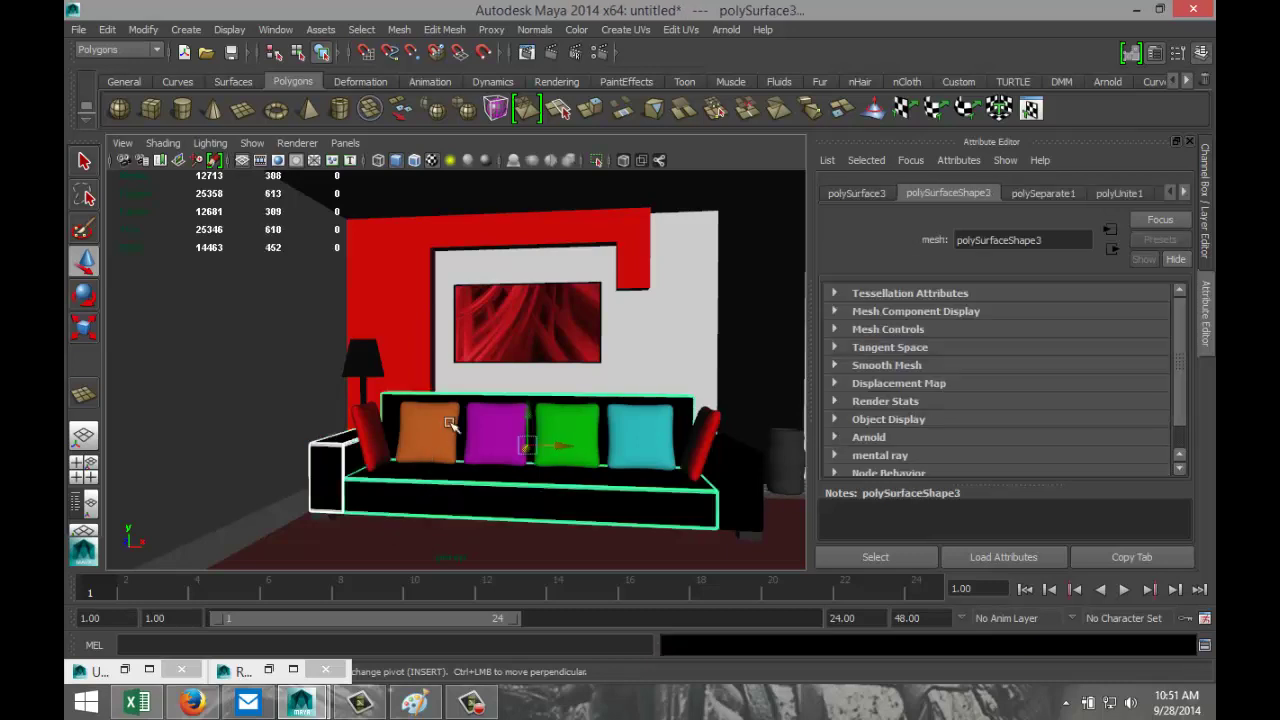
pyautogui.keyDown('shift'); pyautogui.click(745, 487); pyautogui.keyUp('shift')
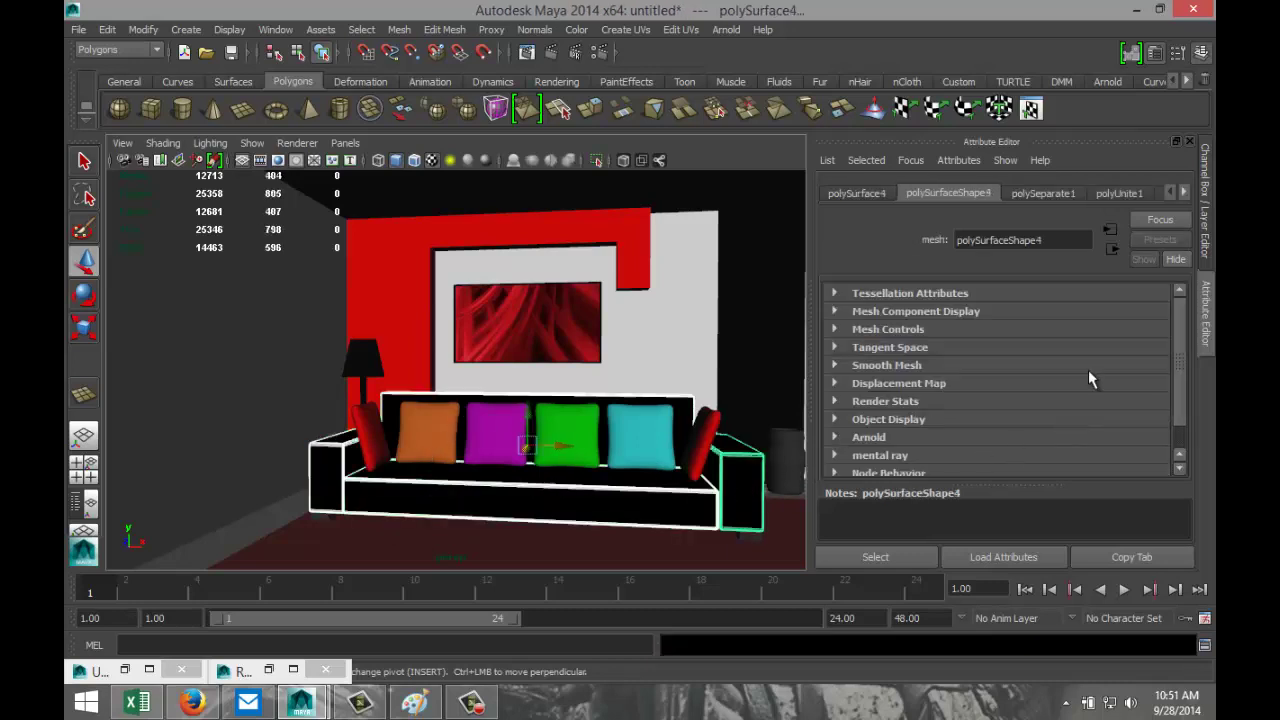
pyautogui.click(1189, 192)
pyautogui.click(1189, 192)
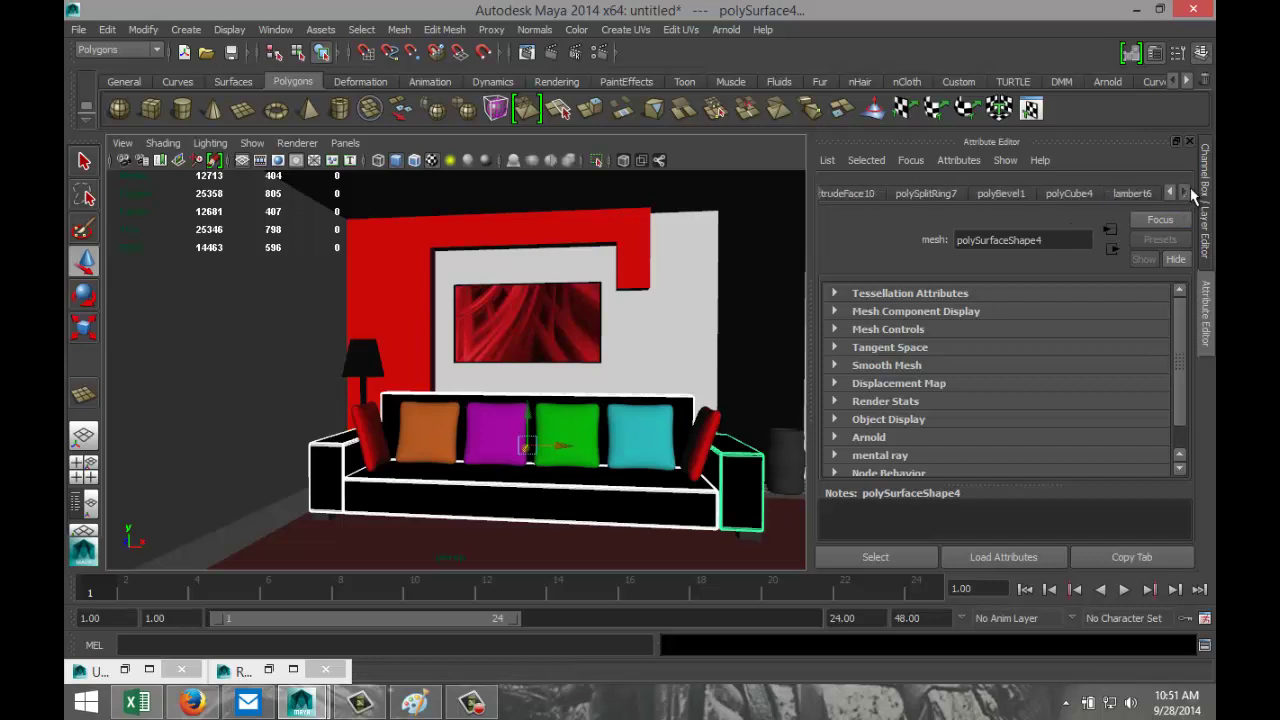
pyautogui.click(1140, 192)
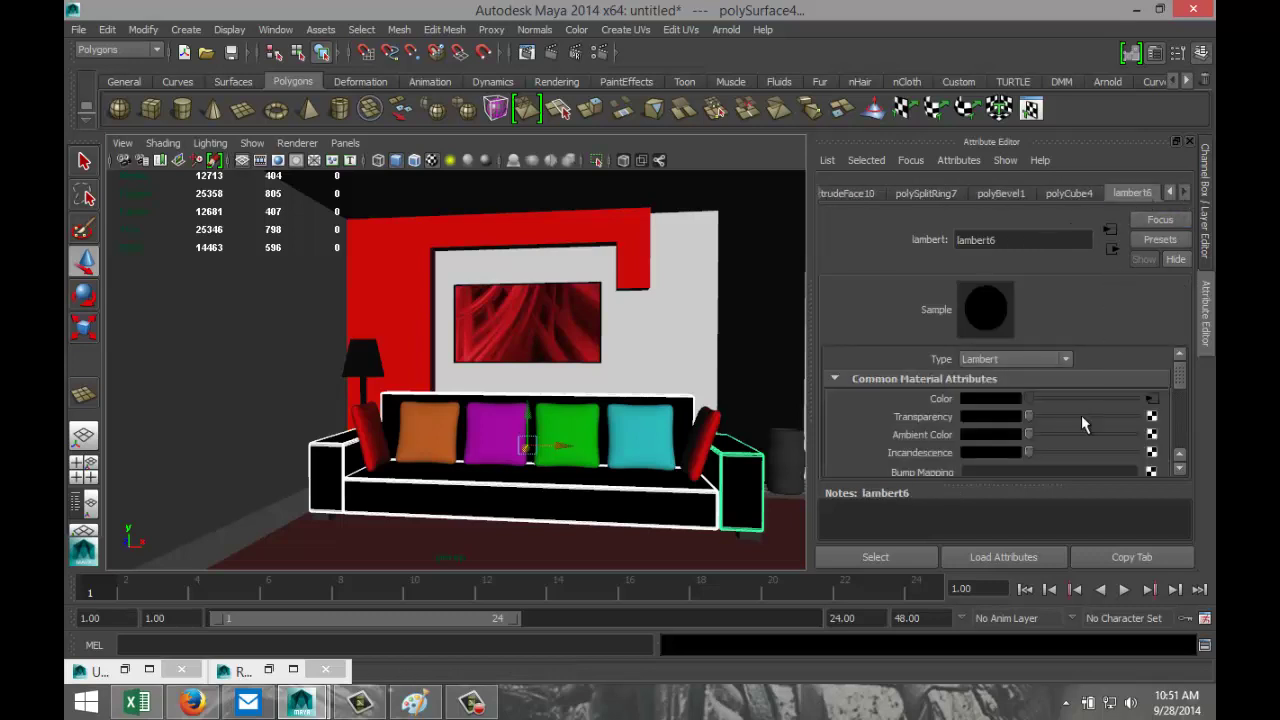
pyautogui.scroll(-3, 1071, 414)
pyautogui.scroll(-4, 1068, 413)
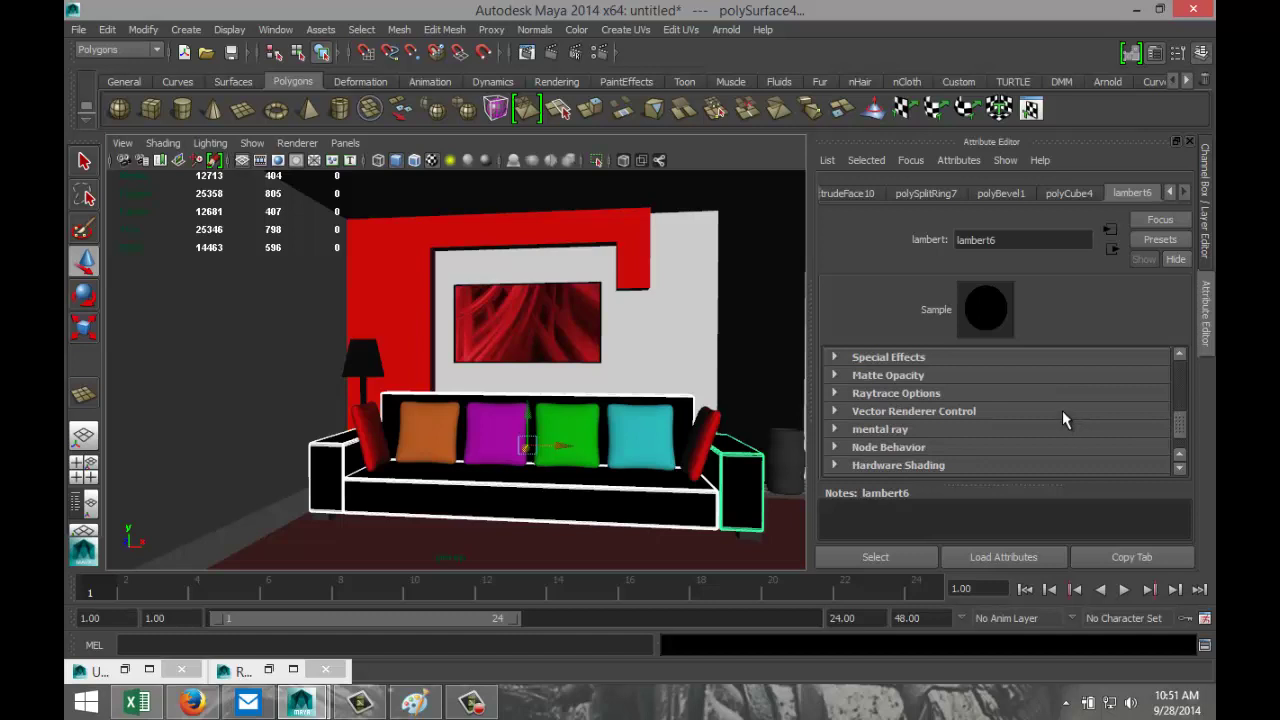
pyautogui.scroll(1, 1062, 412)
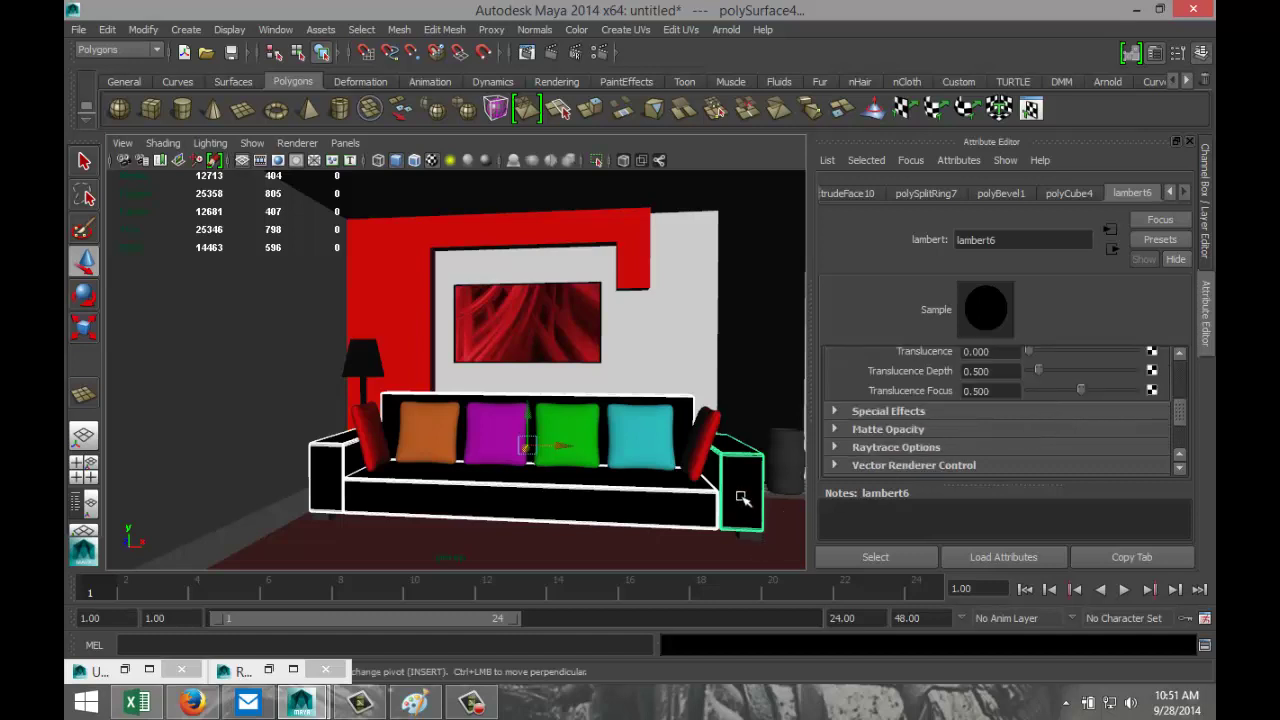
pyautogui.moveTo(743, 494); pyautogui.dragTo(741, 648, button='right')
pyautogui.doubleClick(538, 141)
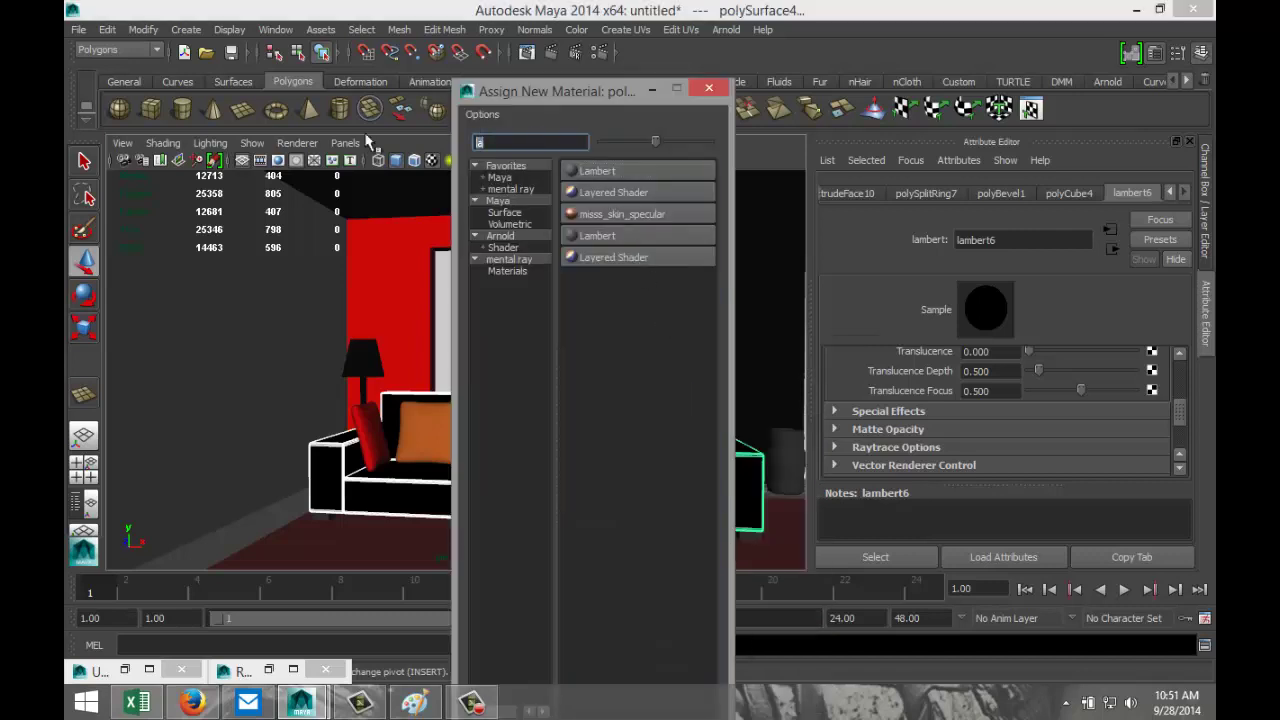
pyautogui.write('ph')
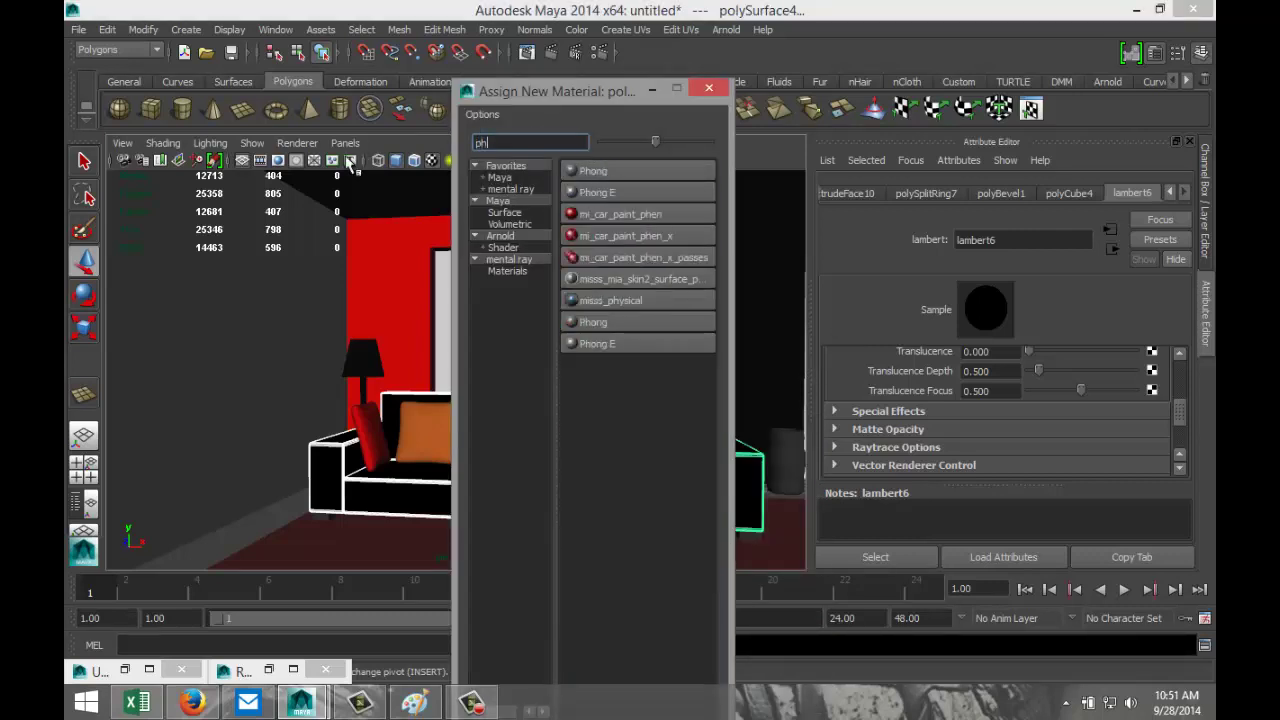
pyautogui.click(627, 192)
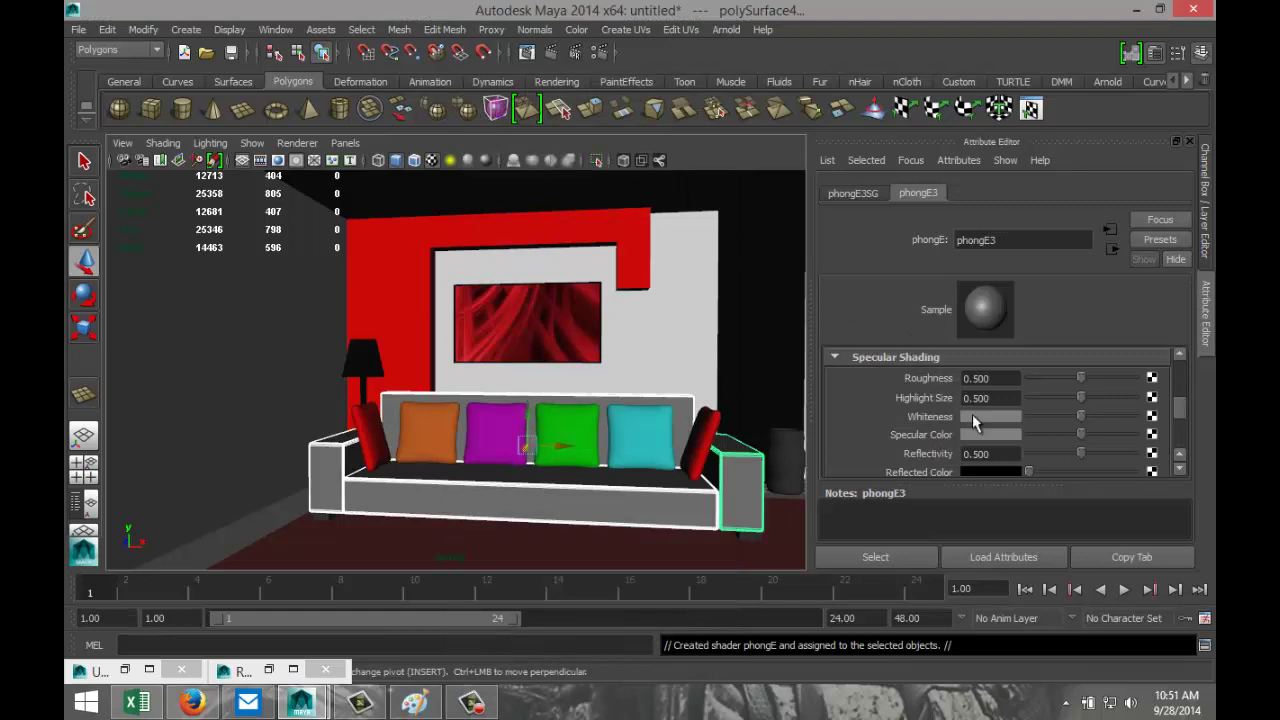
# Set the color of the sofa's Phong E material to black
pyautogui.scroll(3, 1068, 424)
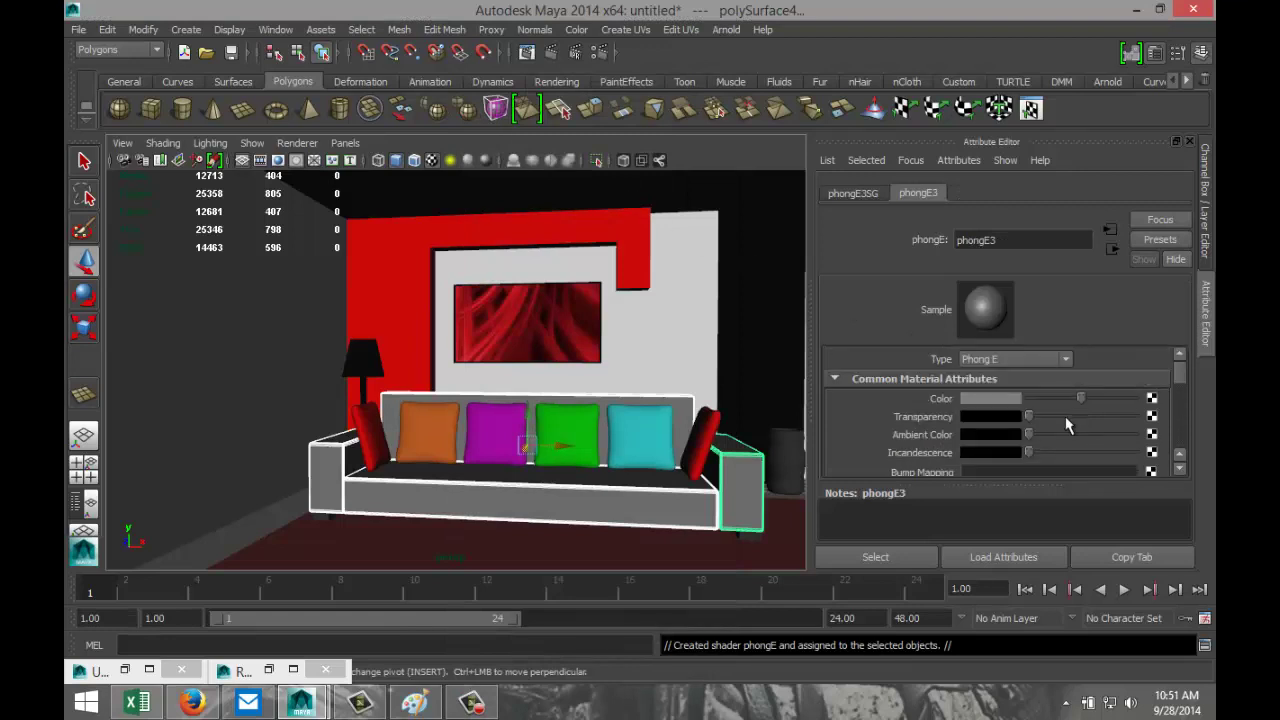
pyautogui.click(988, 408)
pyautogui.click(882, 386)
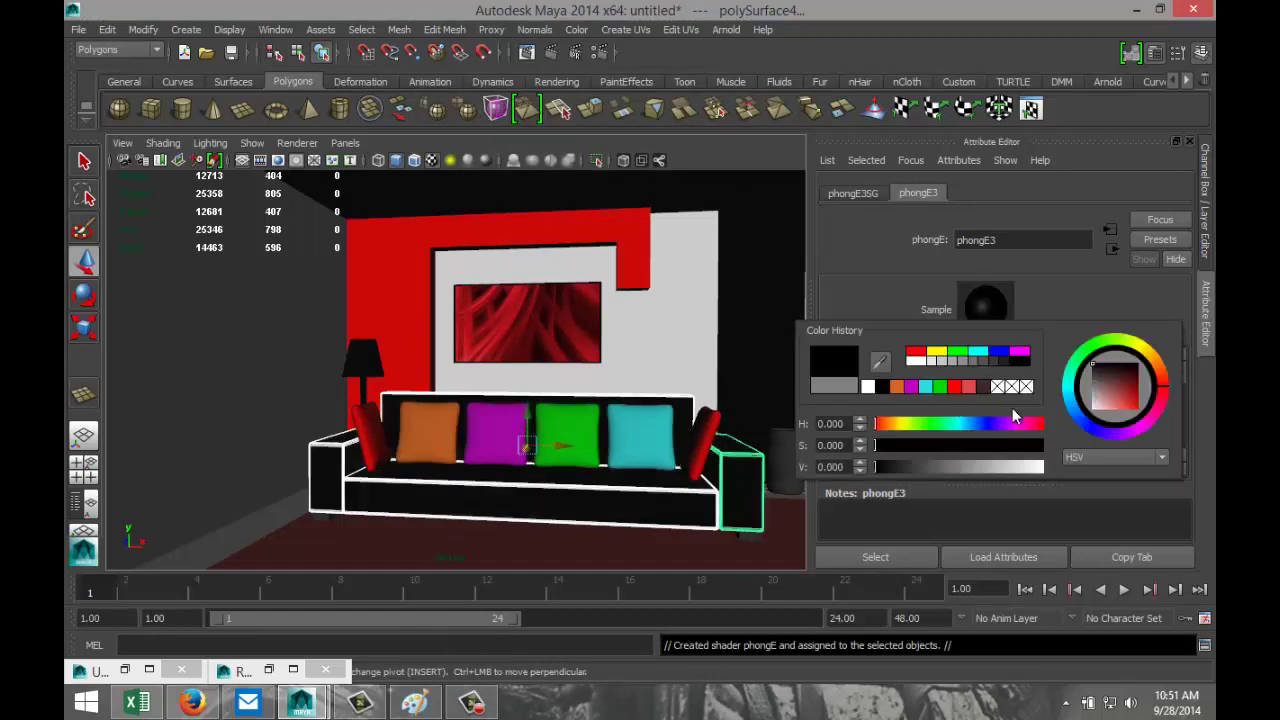
# Change the Reflectivity value in the specular shading of the sofa's Phong E material
pyautogui.scroll(-3, 890, 364)
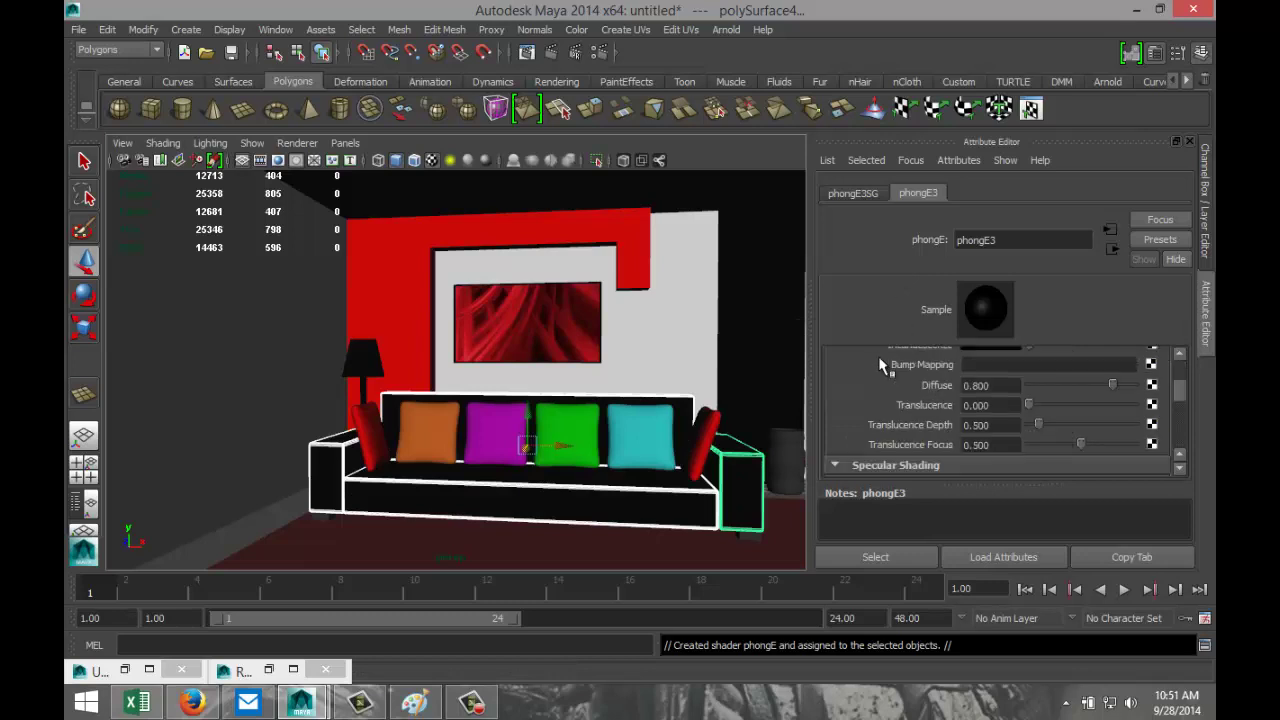
pyautogui.scroll(-5, 1062, 418)
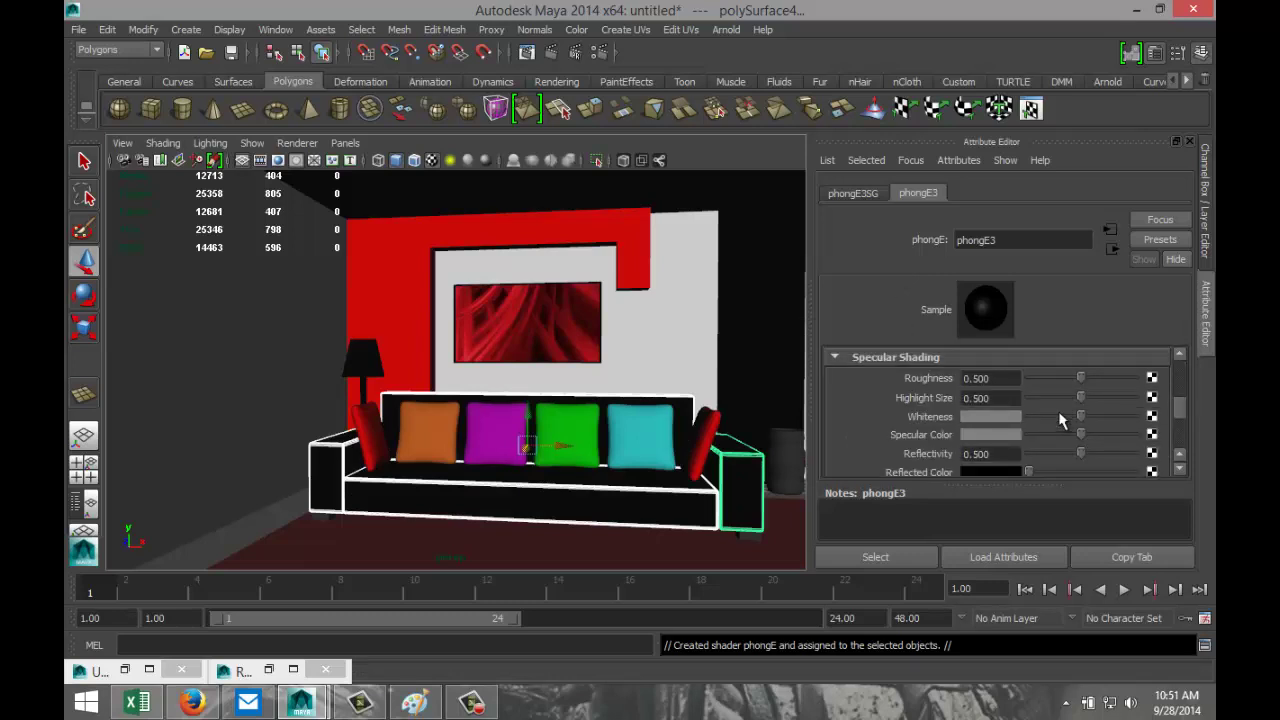
pyautogui.scroll(-2, 1062, 420)
pyautogui.doubleClick(966, 400)
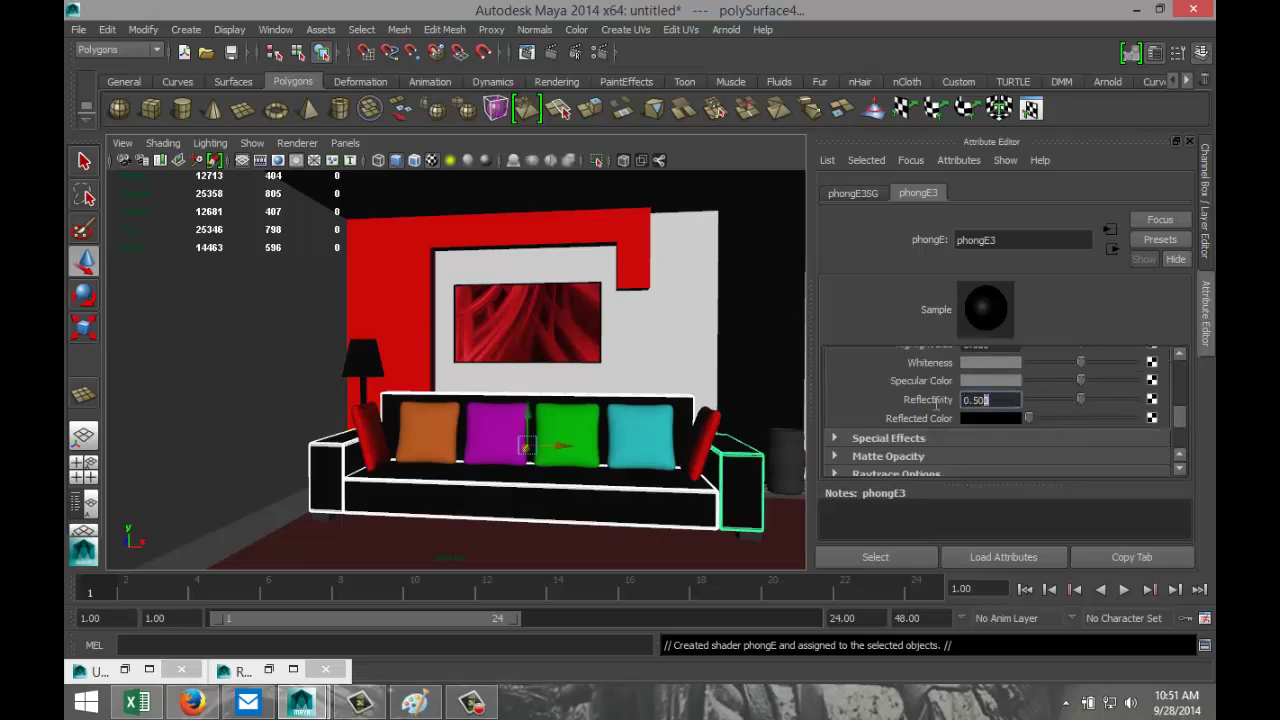
pyautogui.write('0.')
pyautogui.click(704, 282)
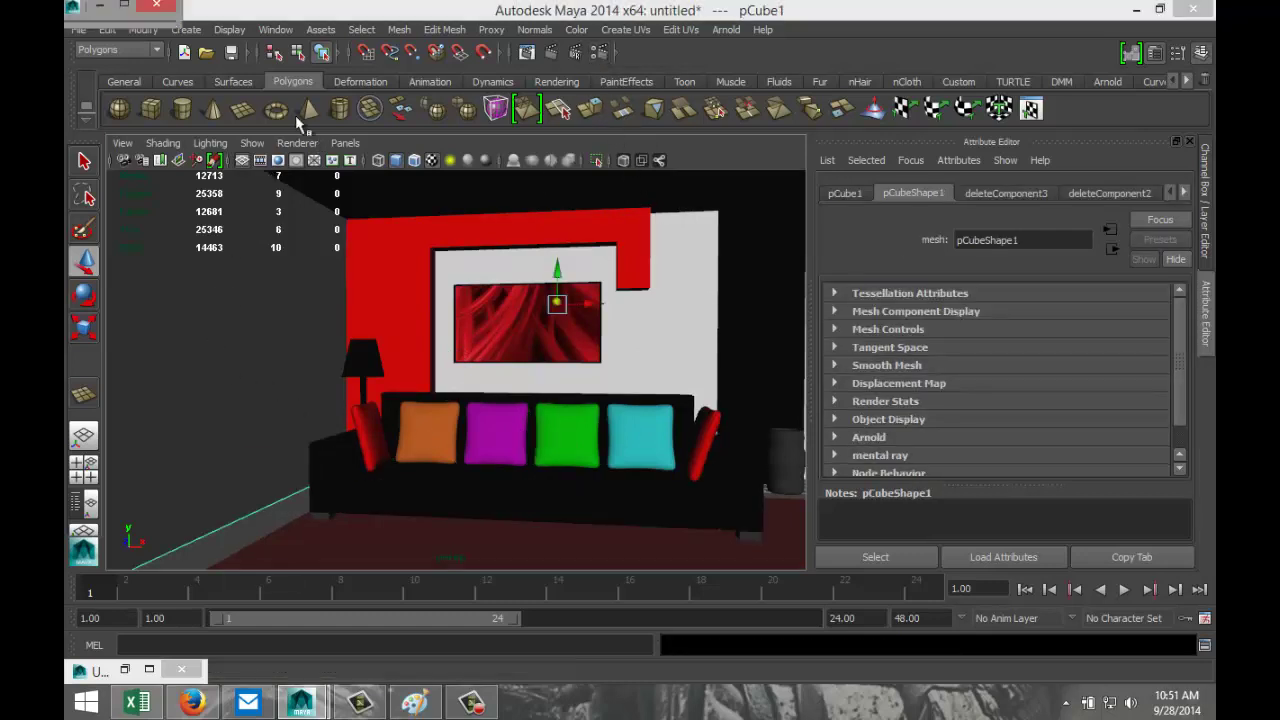
# Review the Indirect Lighting and Quality pages of the render settings
pyautogui.click(125, 6)
pyautogui.scroll(5, 497, 246)
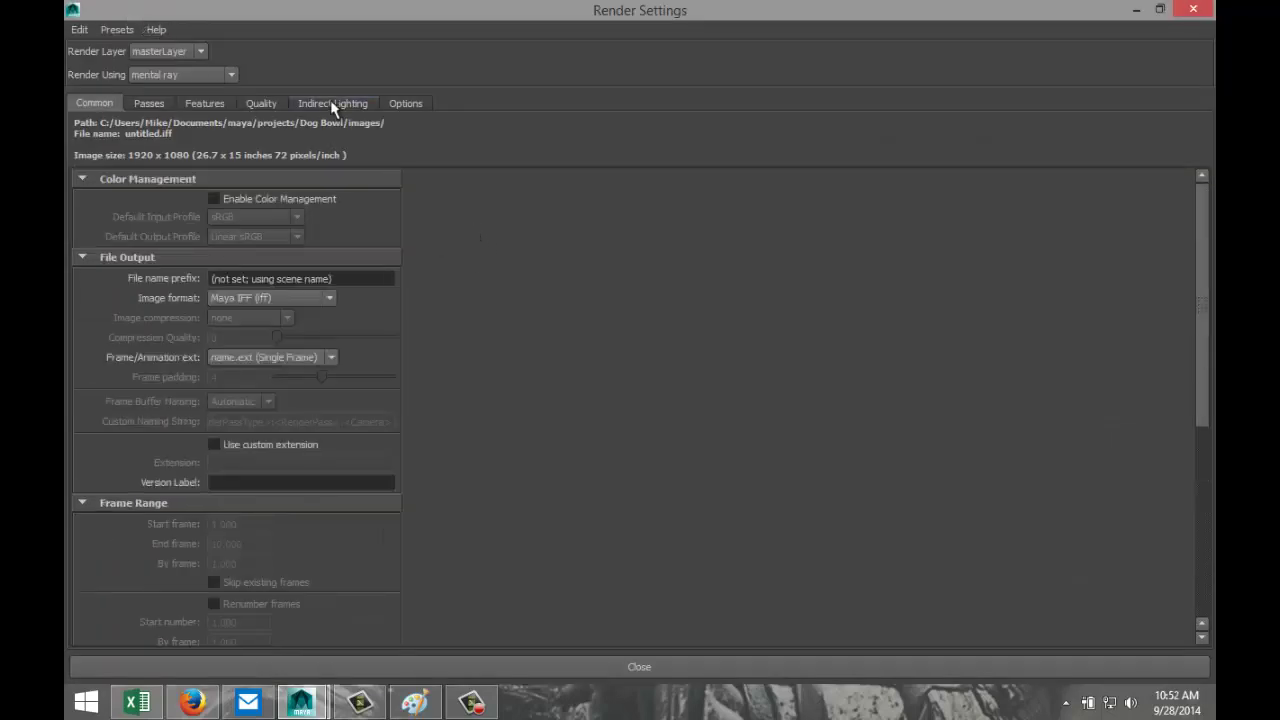
pyautogui.click(333, 103)
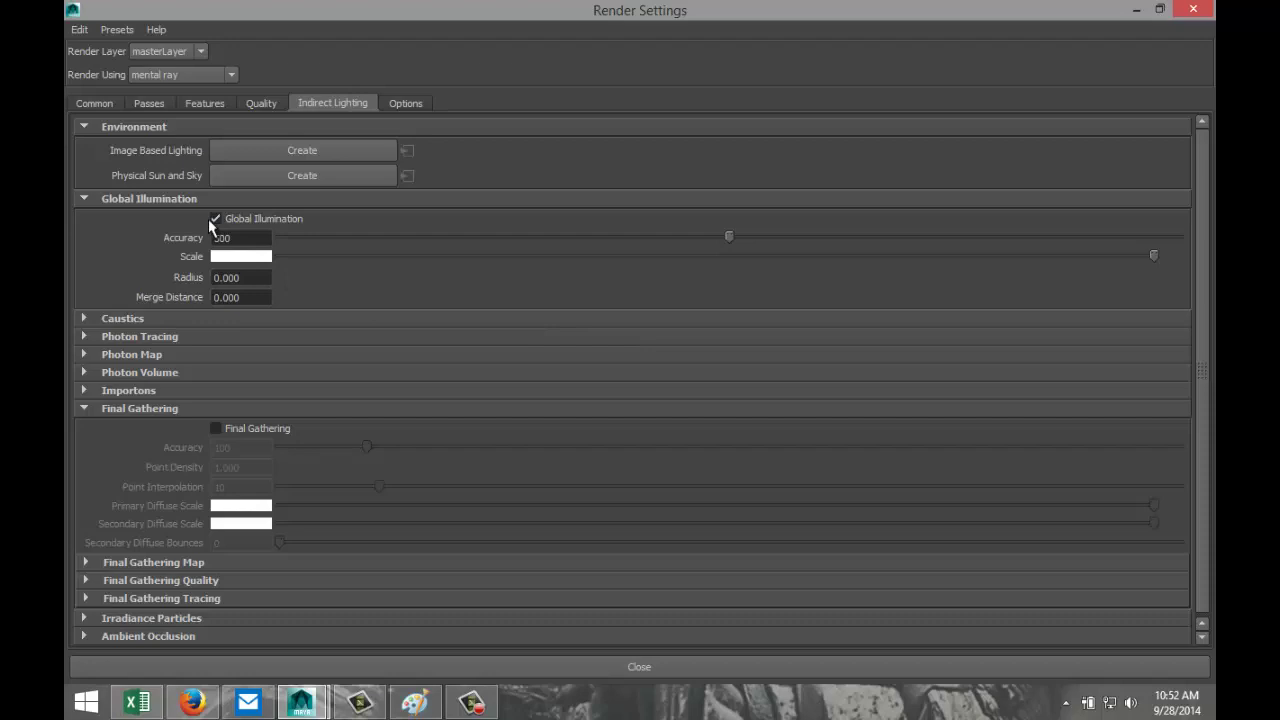
pyautogui.click(262, 106)
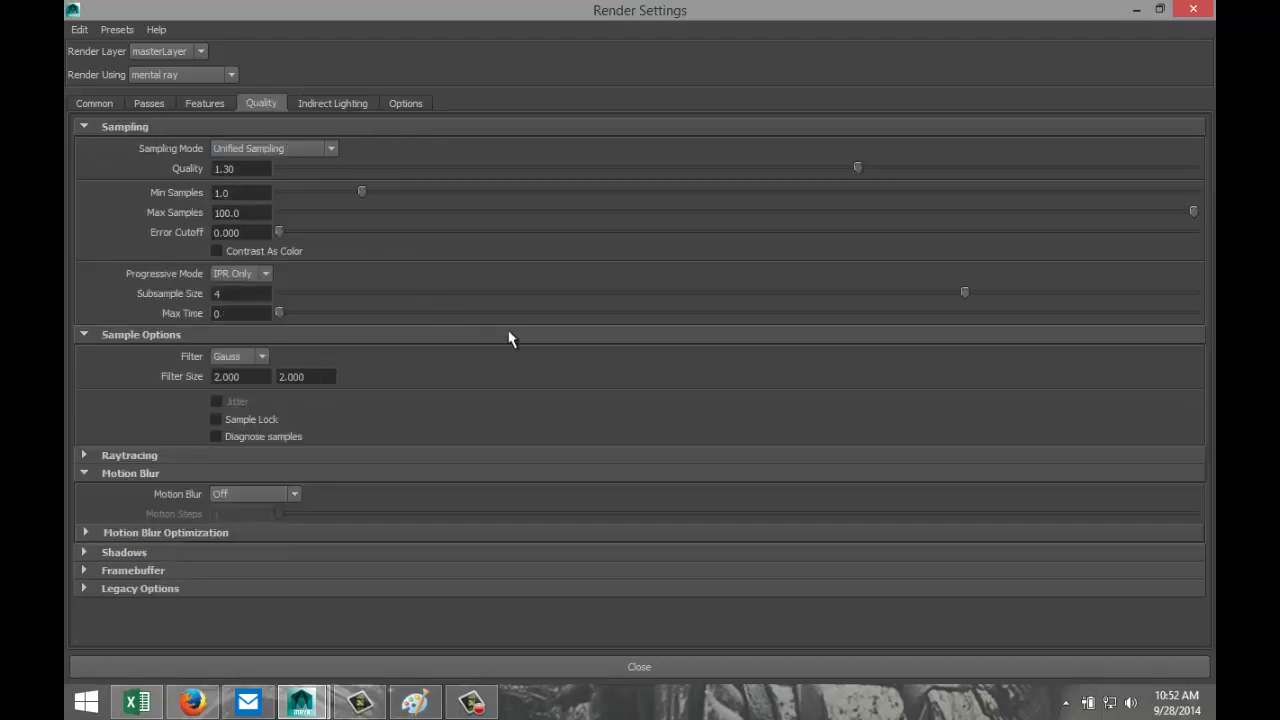
pyautogui.click(1134, 11)
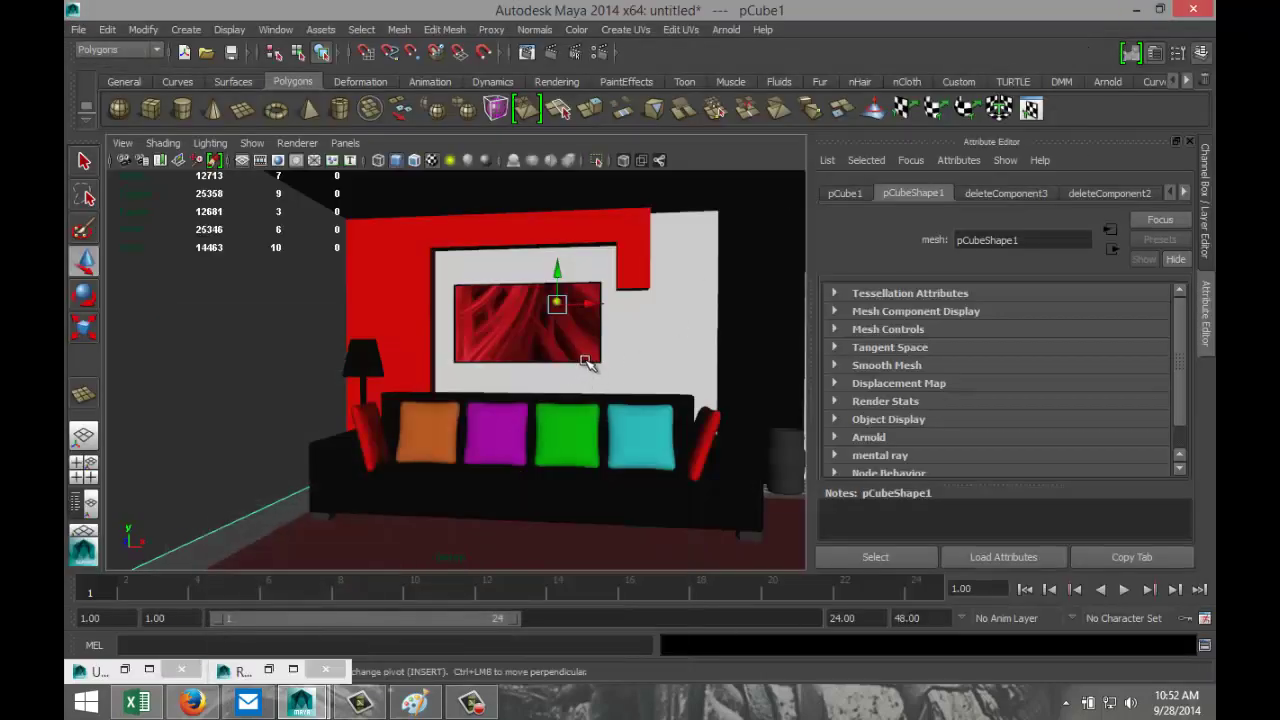
# Turn on ray trace shadows for the point light in front of the black wall section beside the sofa
pyautogui.scroll(-4, 585, 358)
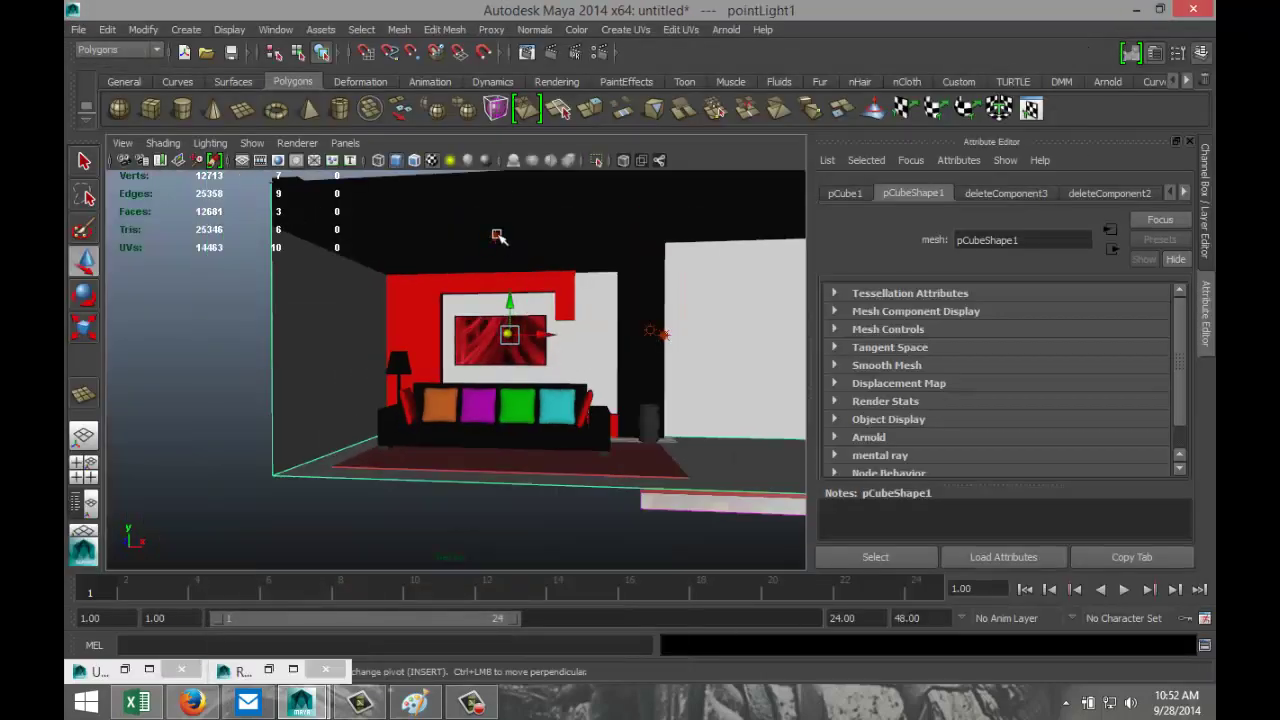
pyautogui.click(496, 236)
pyautogui.keyDown('alt'); pyautogui.moveTo(700, 337); pyautogui.dragTo(677, 391); pyautogui.keyUp('alt')
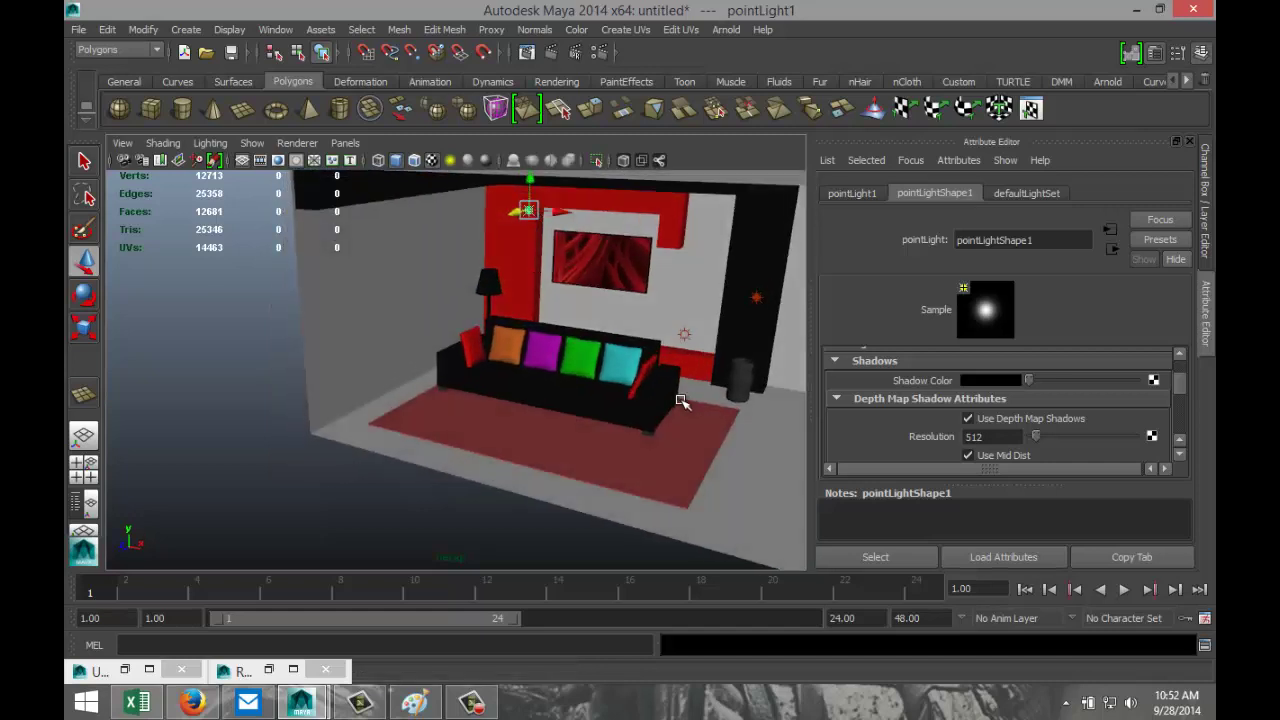
pyautogui.click(757, 300)
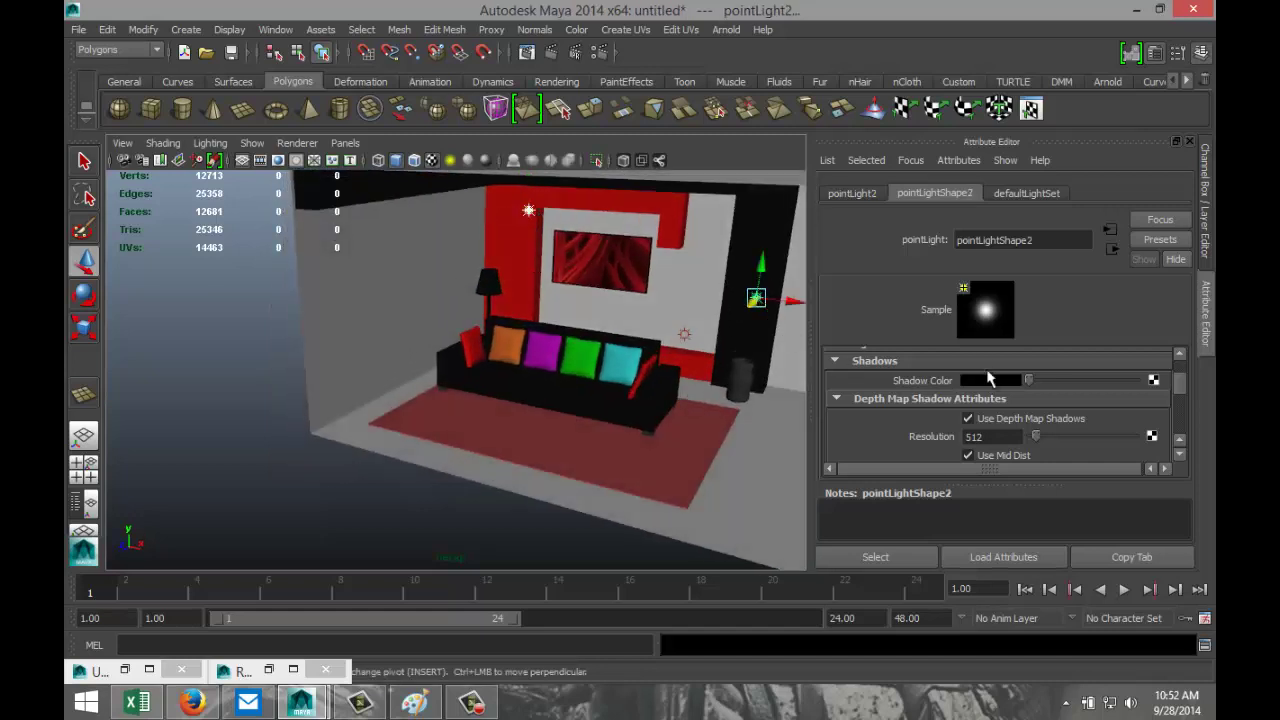
pyautogui.click(850, 194)
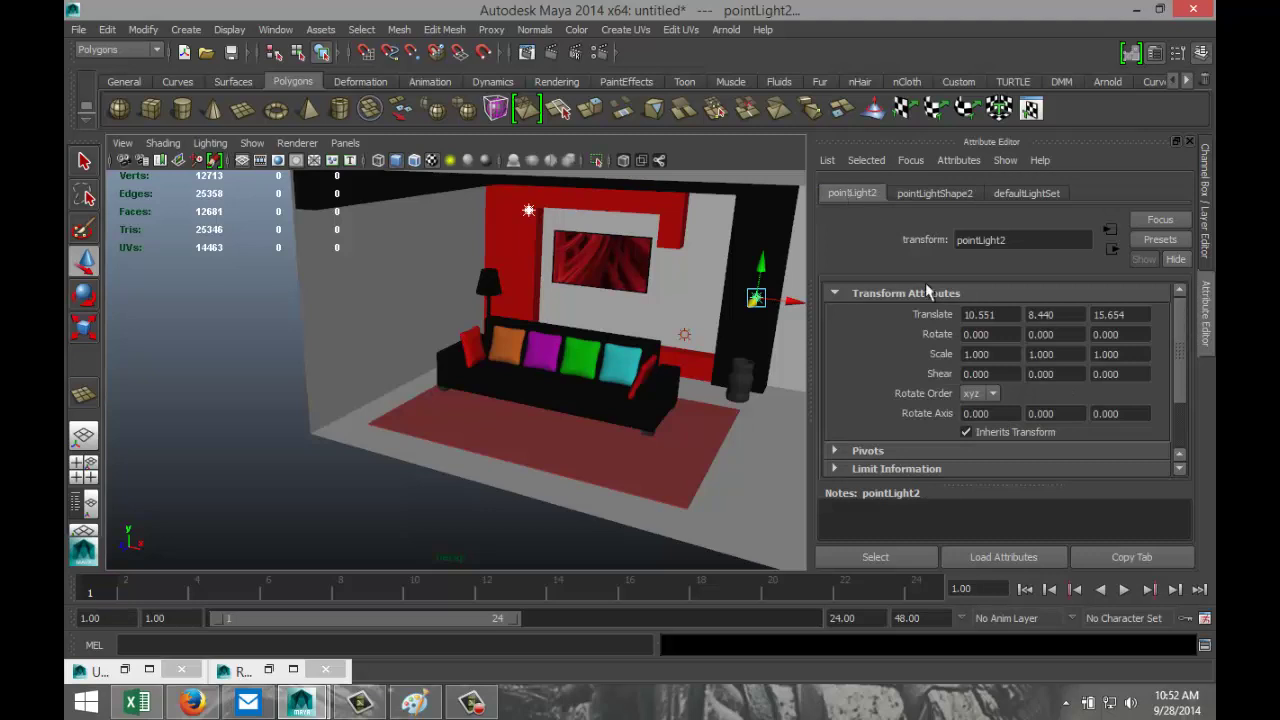
pyautogui.click(953, 192)
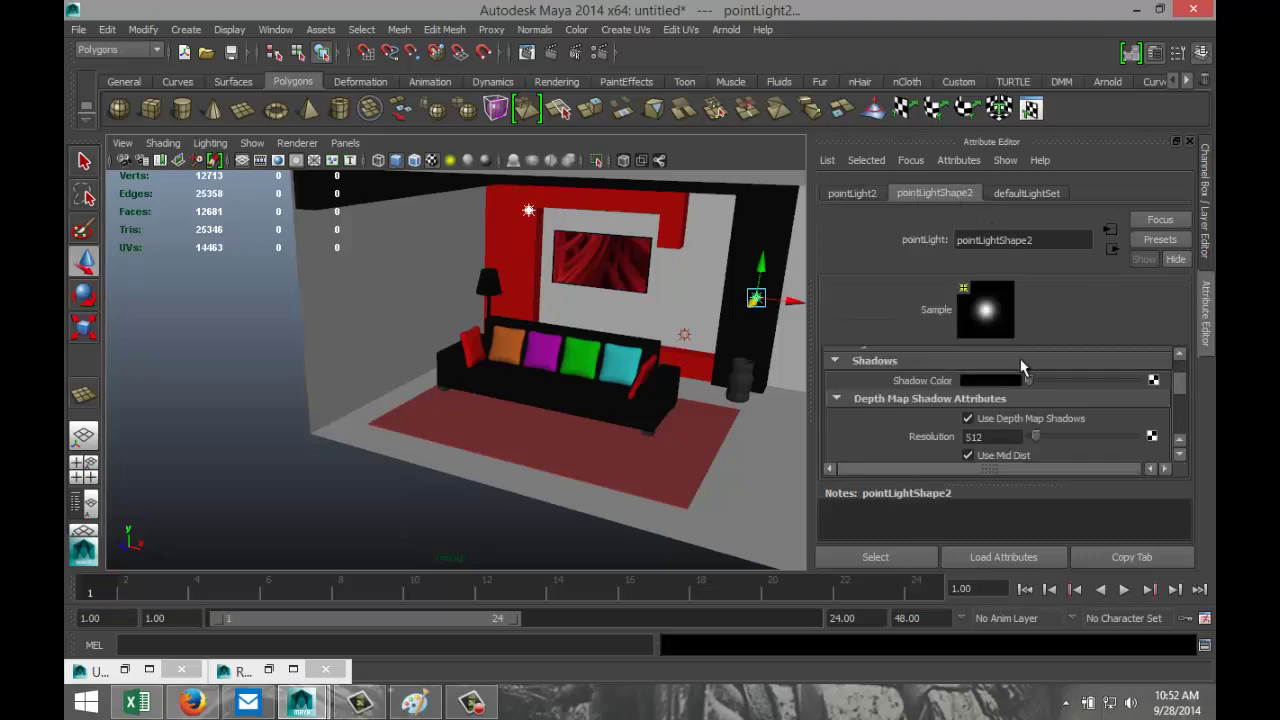
pyautogui.scroll(-2, 1035, 375)
pyautogui.scroll(-5, 1096, 401)
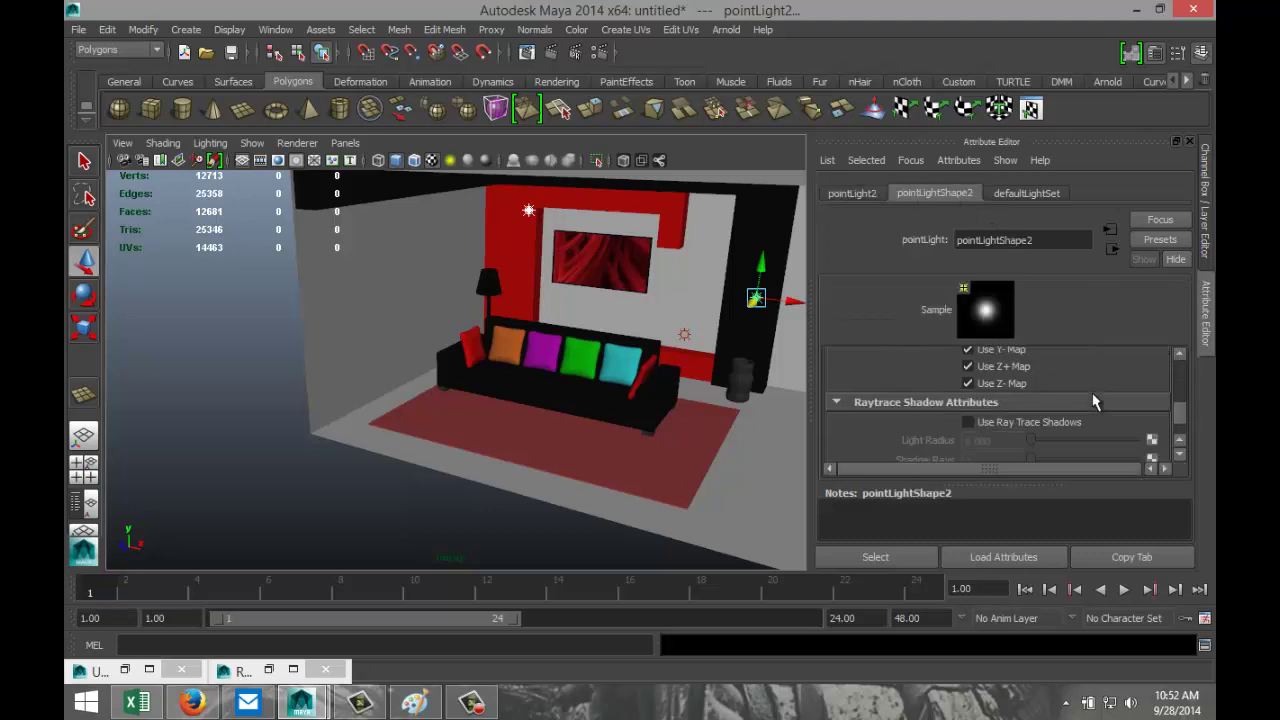
pyautogui.click(968, 423)
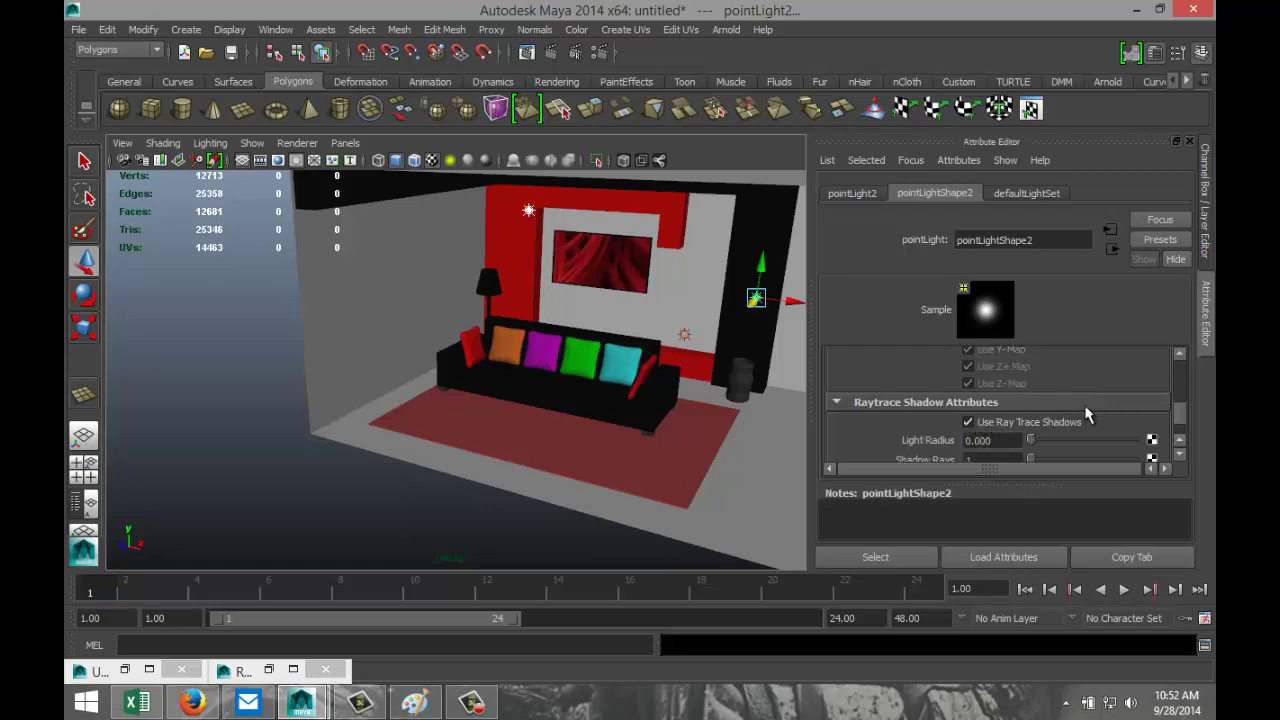
# Set the point light's Shadow Rays to 3 and its Ray Depth Limit to 6
pyautogui.scroll(-2, 1079, 400)
pyautogui.scroll(-2, 1079, 398)
pyautogui.scroll(2, 1079, 406)
pyautogui.click(1007, 408)
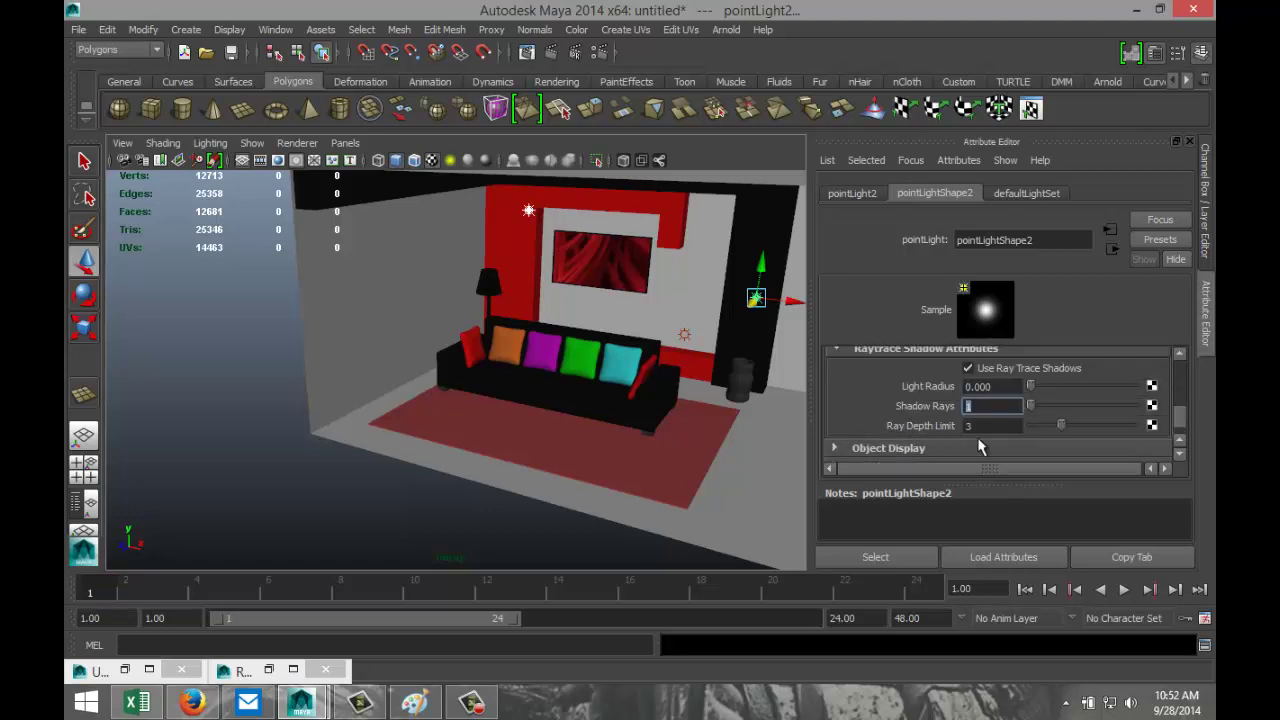
pyautogui.write('3')
pyautogui.press('Tab')
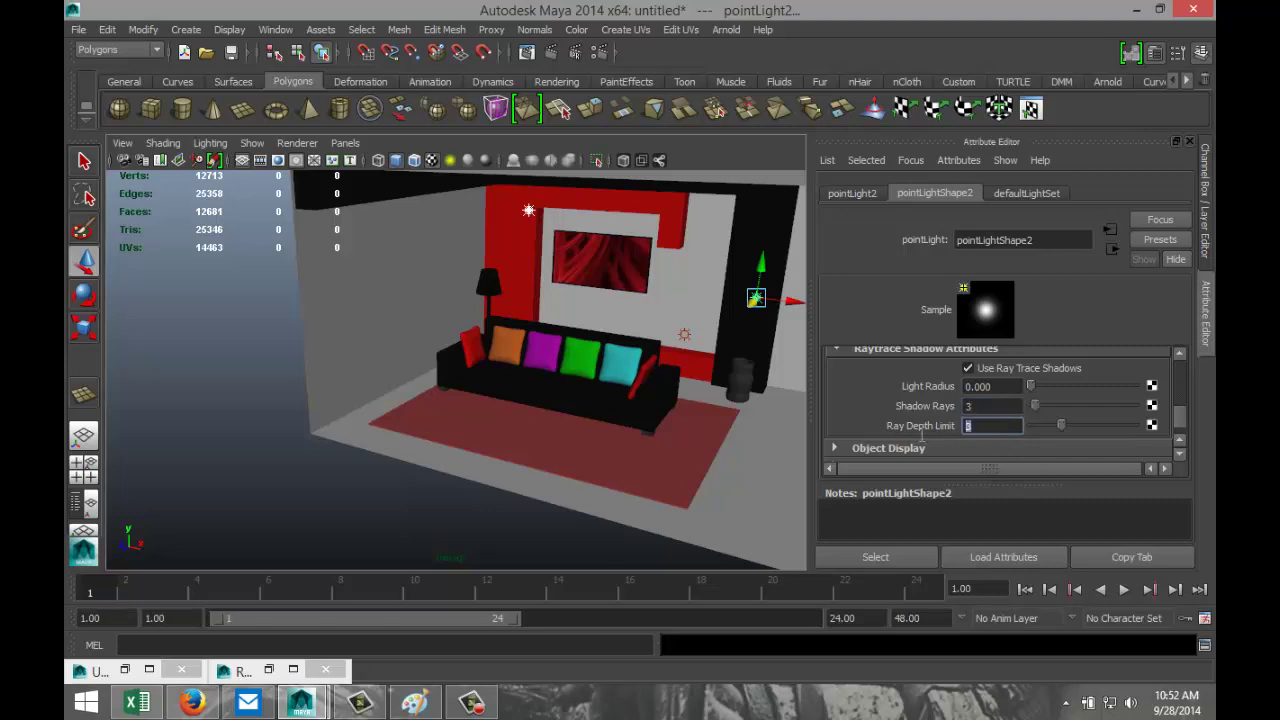
pyautogui.write('6')
pyautogui.press('Tab')
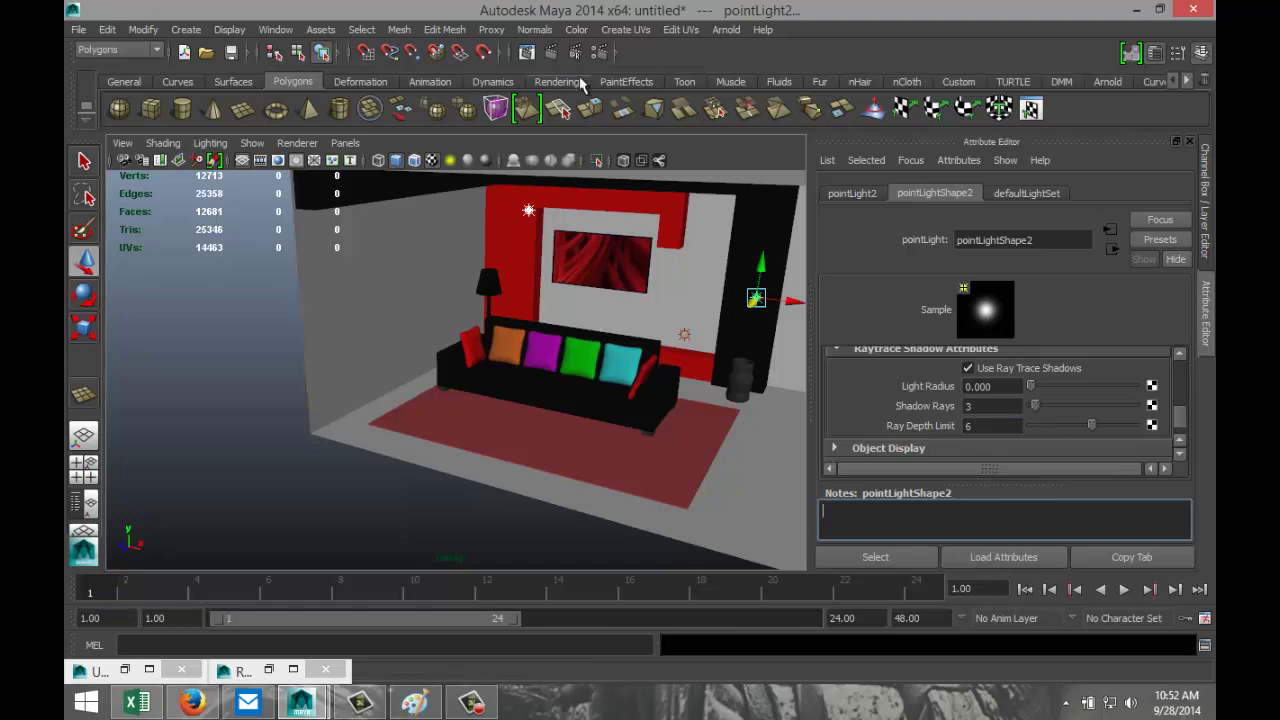
# In the mental ray raytracing settings, set Reflections to 8, Refractions to 8 and Max Trace Depth to 12
pyautogui.click(597, 52)
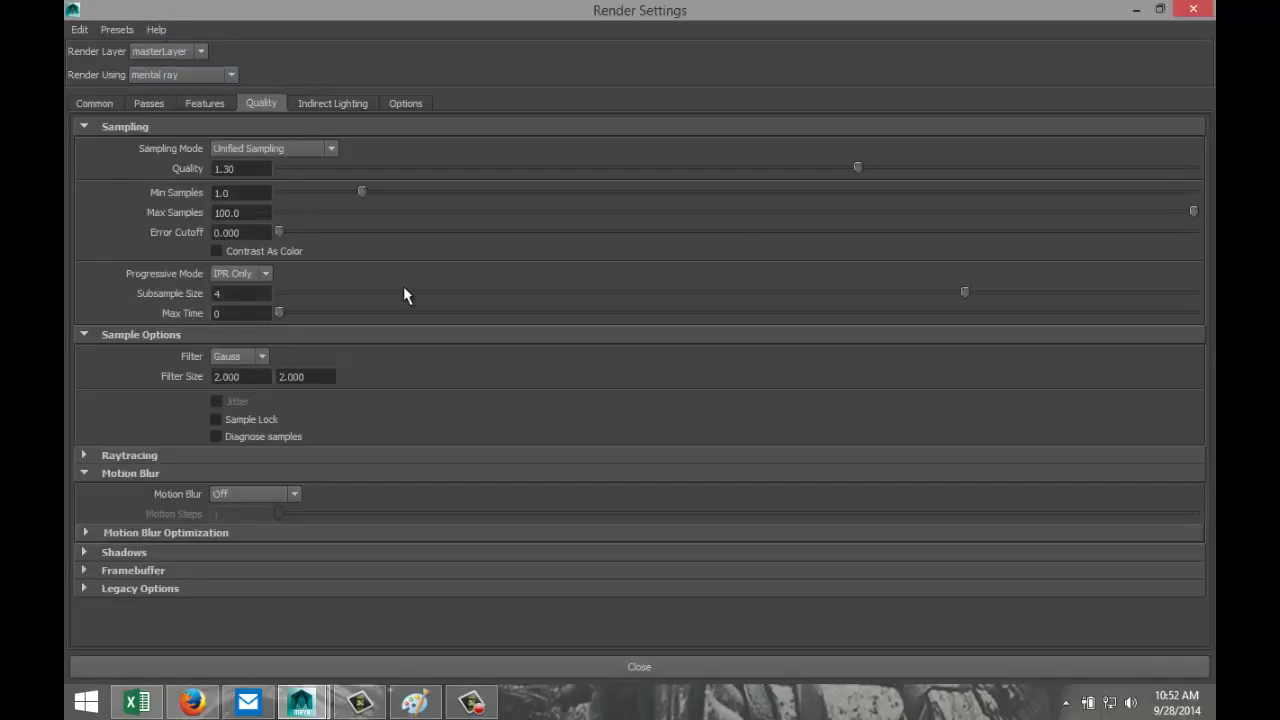
pyautogui.click(83, 456)
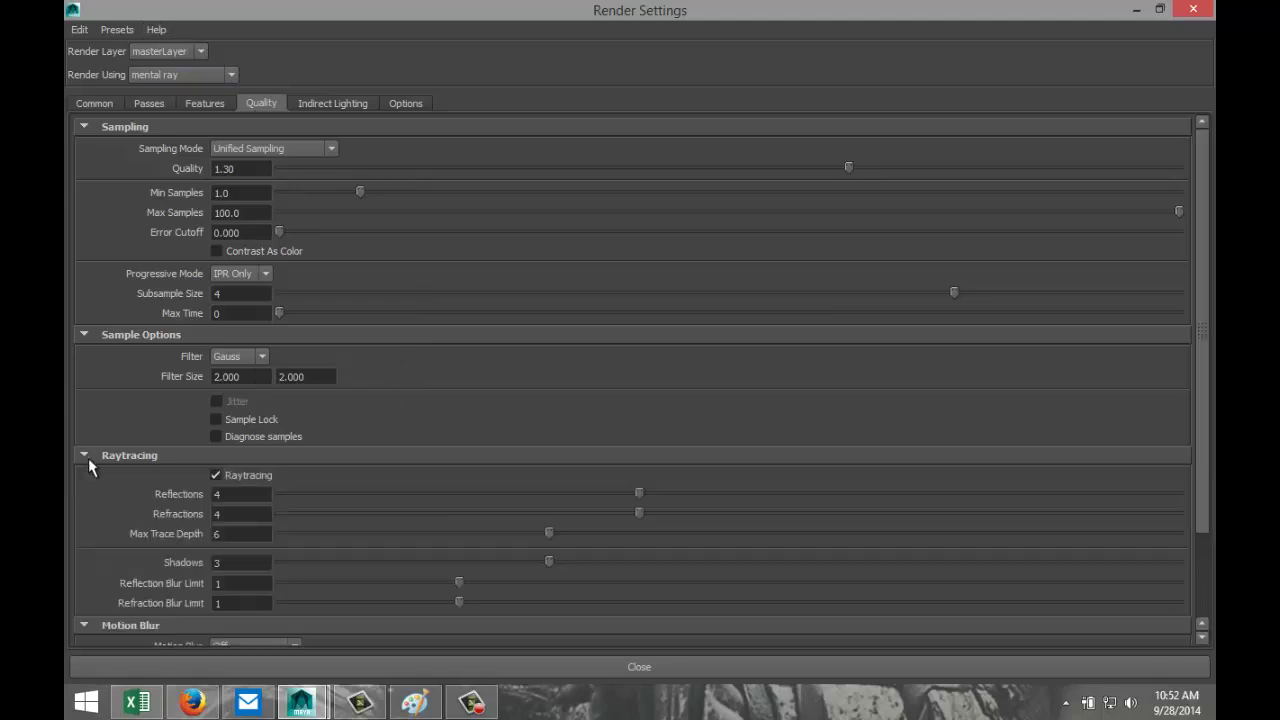
pyautogui.scroll(-2, 437, 516)
pyautogui.click(251, 441)
pyautogui.doubleClick(251, 441)
pyautogui.write('8')
pyautogui.doubleClick(240, 459)
pyautogui.write('8')
pyautogui.doubleClick(220, 481)
pyautogui.write('1')
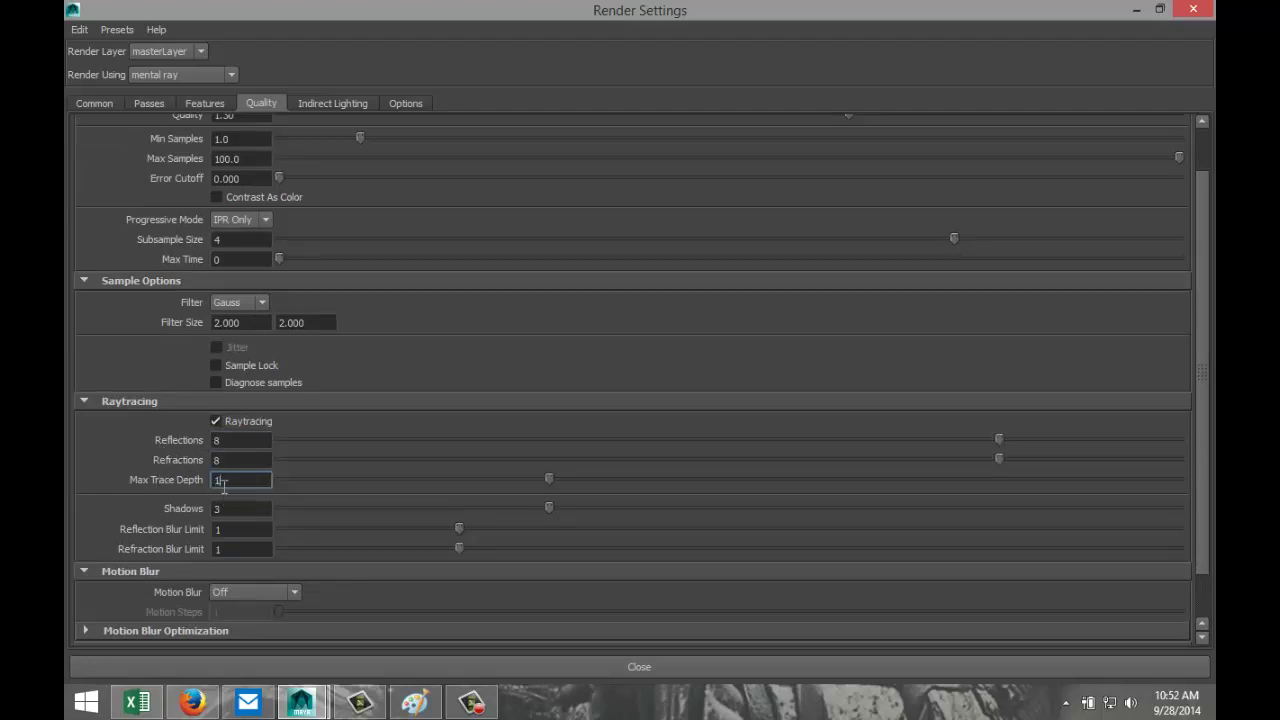
pyautogui.write('2')
pyautogui.scroll(2, 523, 473)
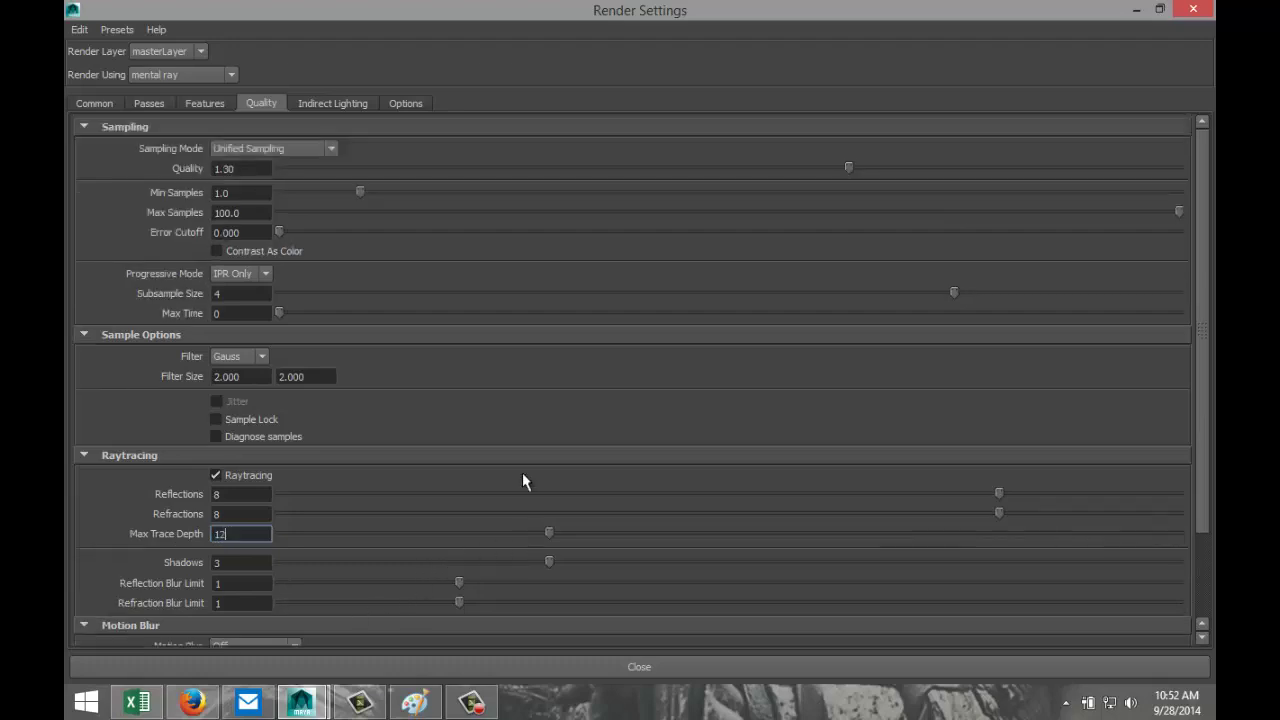
# Create an Image Based Lighting environment in the Indirect Lighting render settings and return to the scene
pyautogui.click(338, 106)
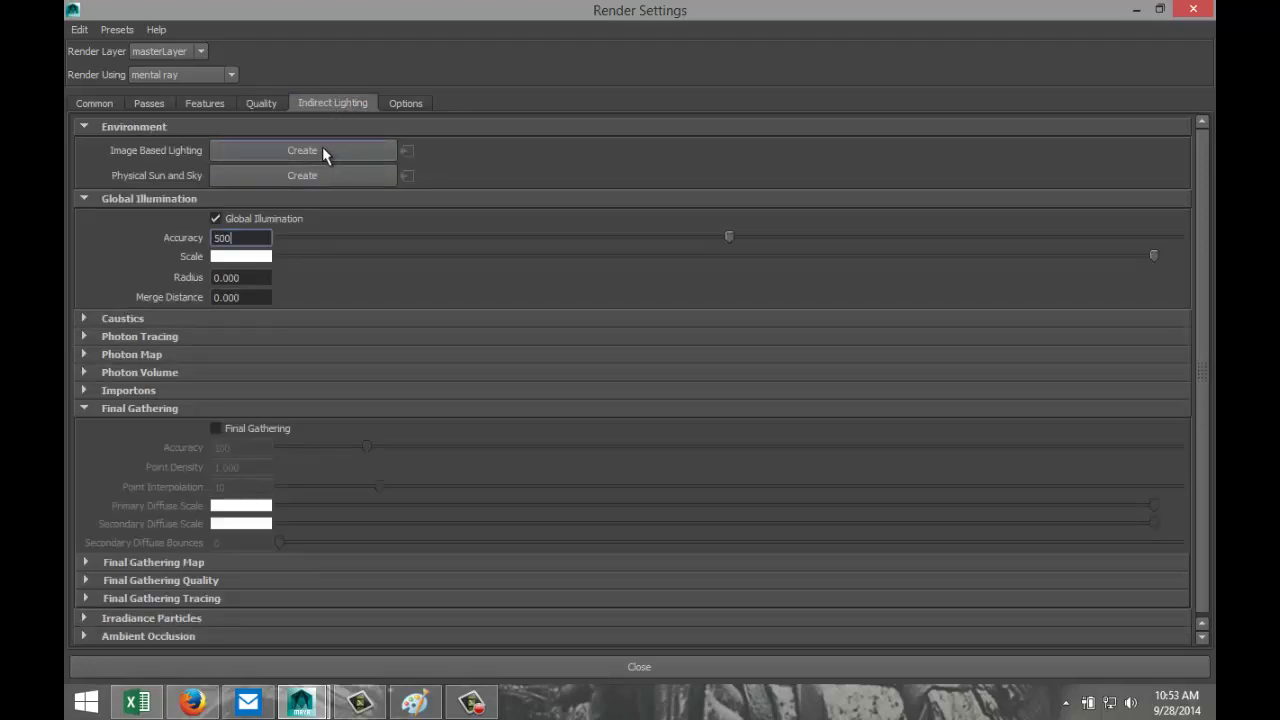
pyautogui.click(322, 148)
pyautogui.click(1136, 10)
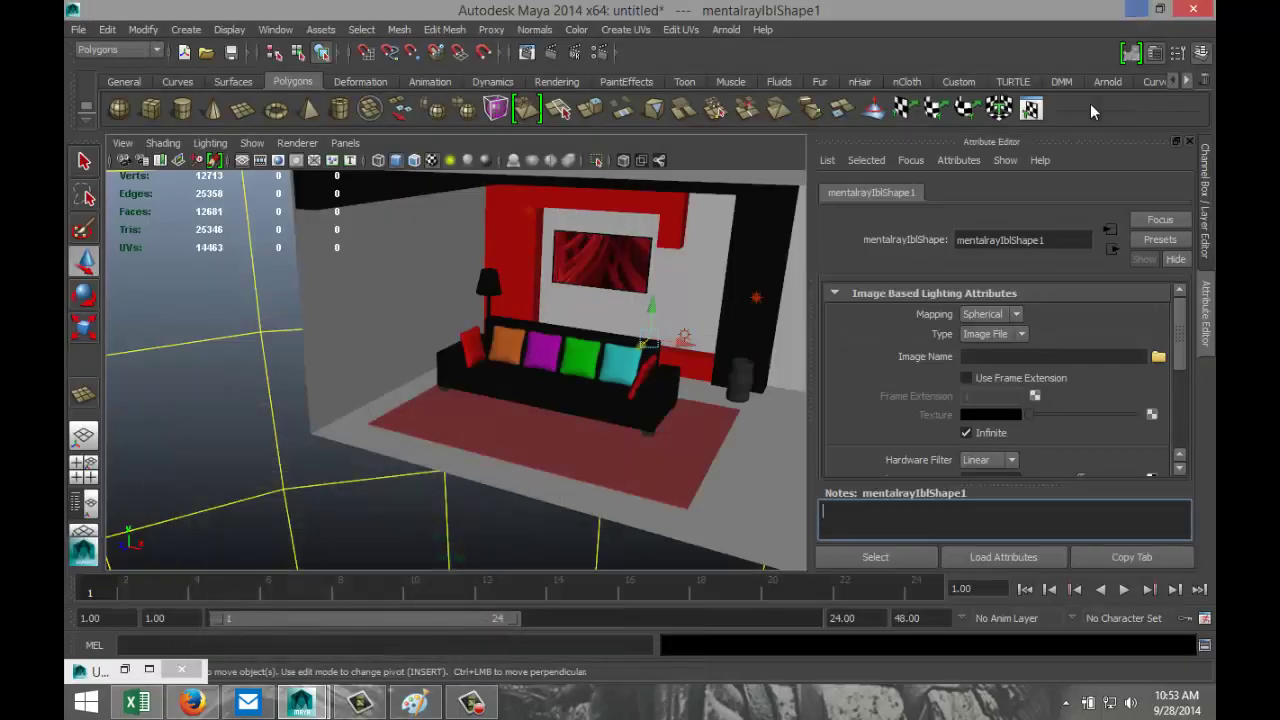
# Load Sunny office street.hdr from the Documents\maya\HDRI folder as the image for the image-based lighting
pyautogui.click(1158, 358)
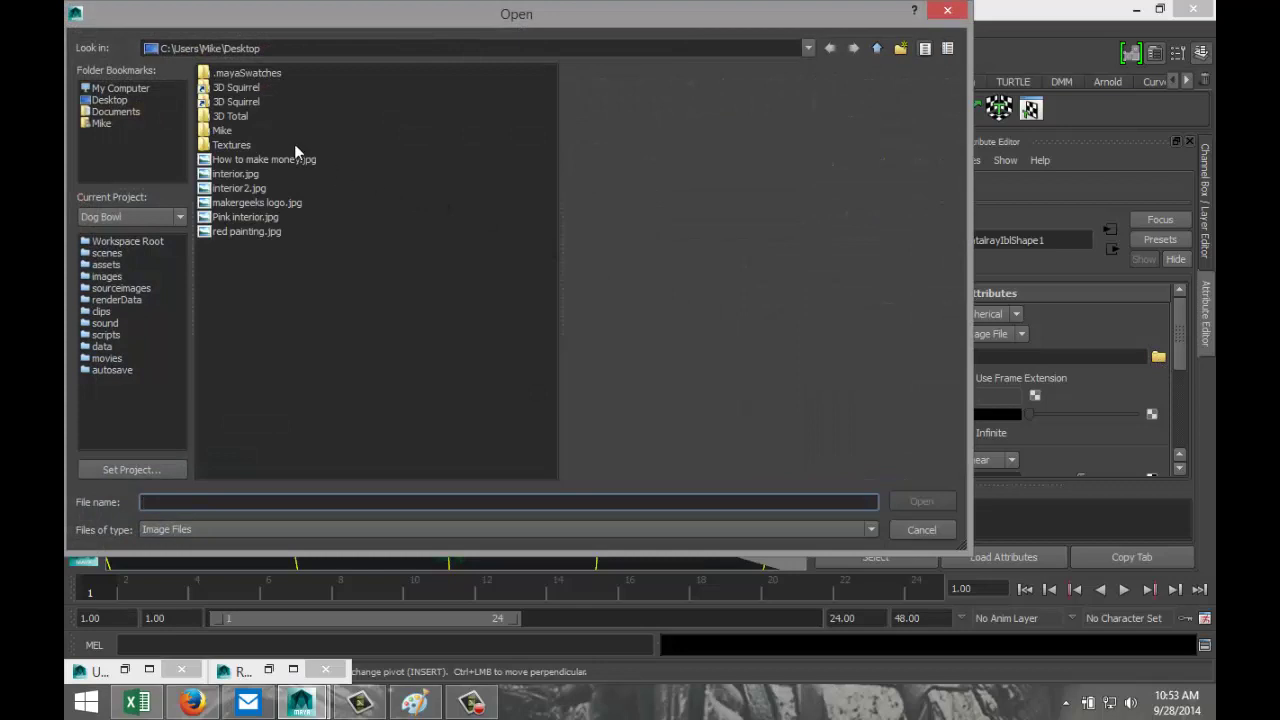
pyautogui.click(116, 112)
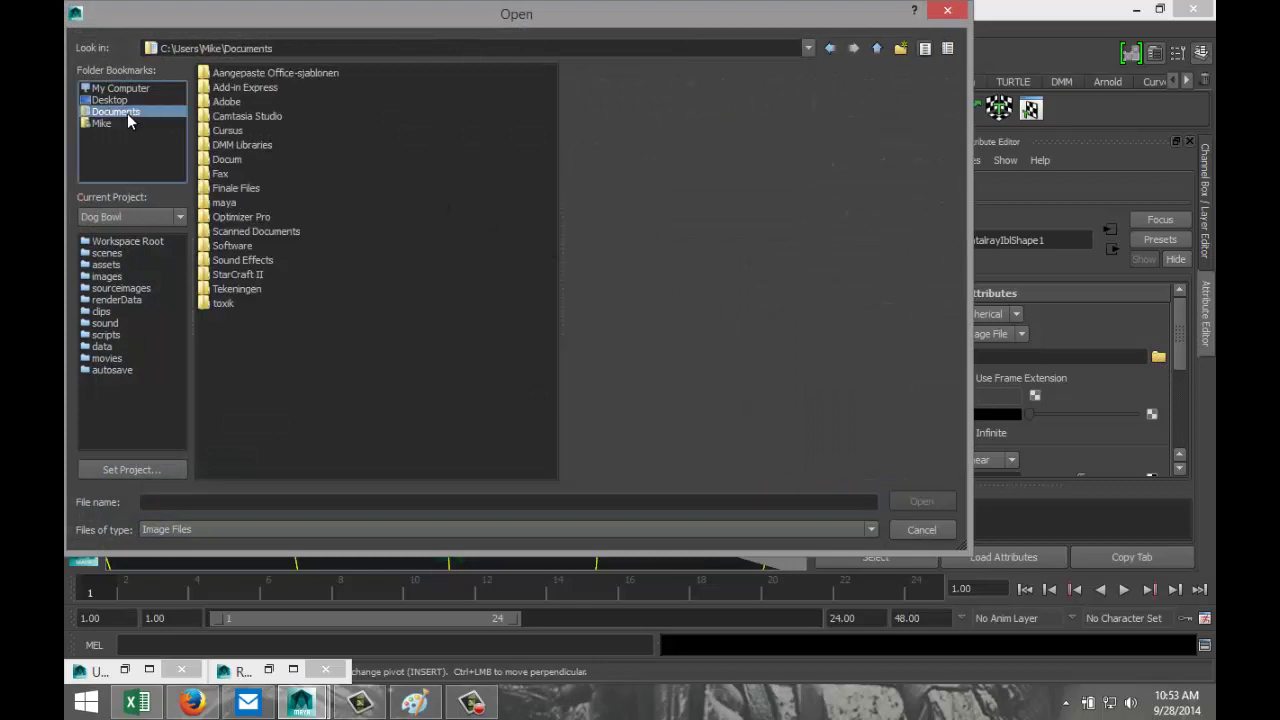
pyautogui.click(230, 206)
pyautogui.doubleClick(230, 205)
pyautogui.doubleClick(225, 100)
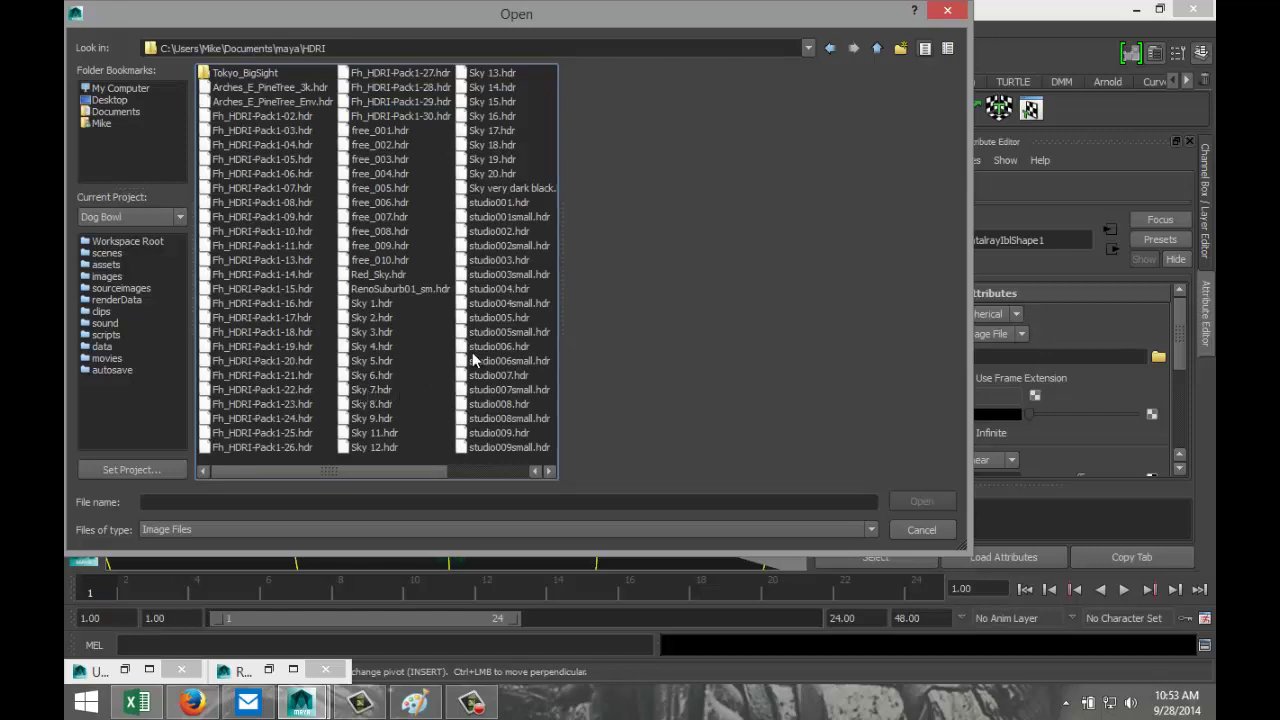
pyautogui.click(464, 471)
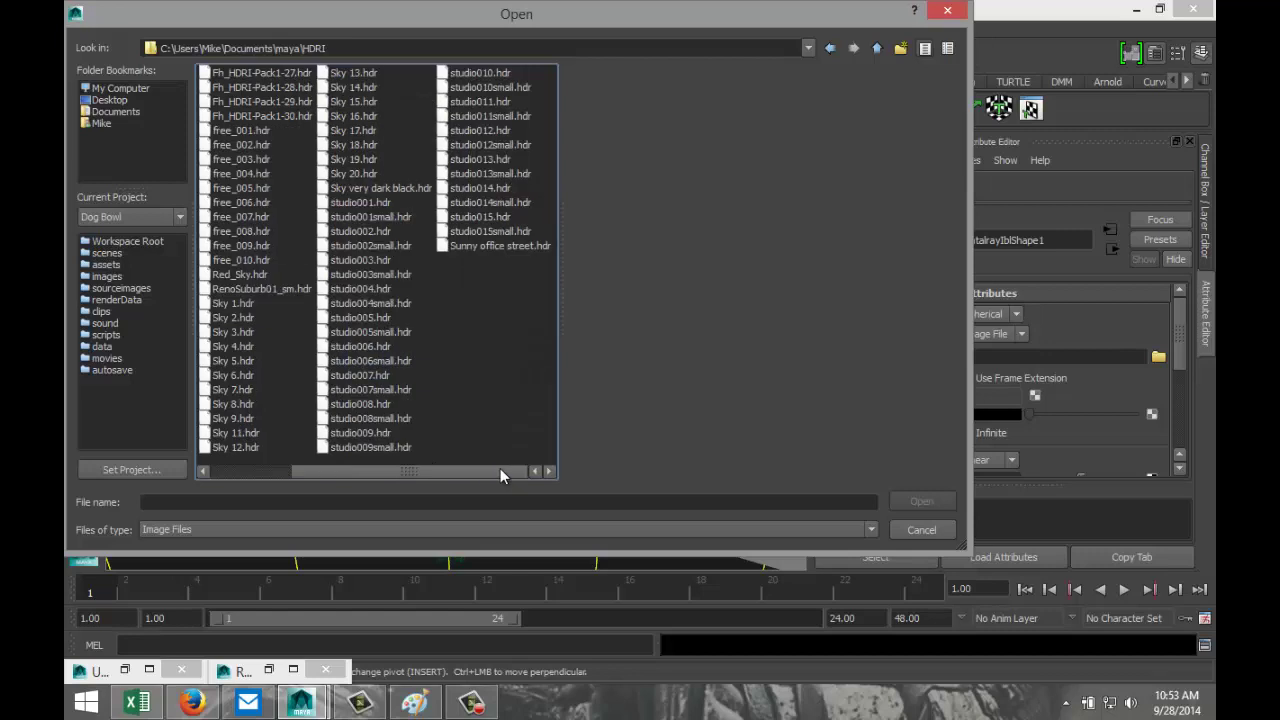
pyautogui.click(491, 248)
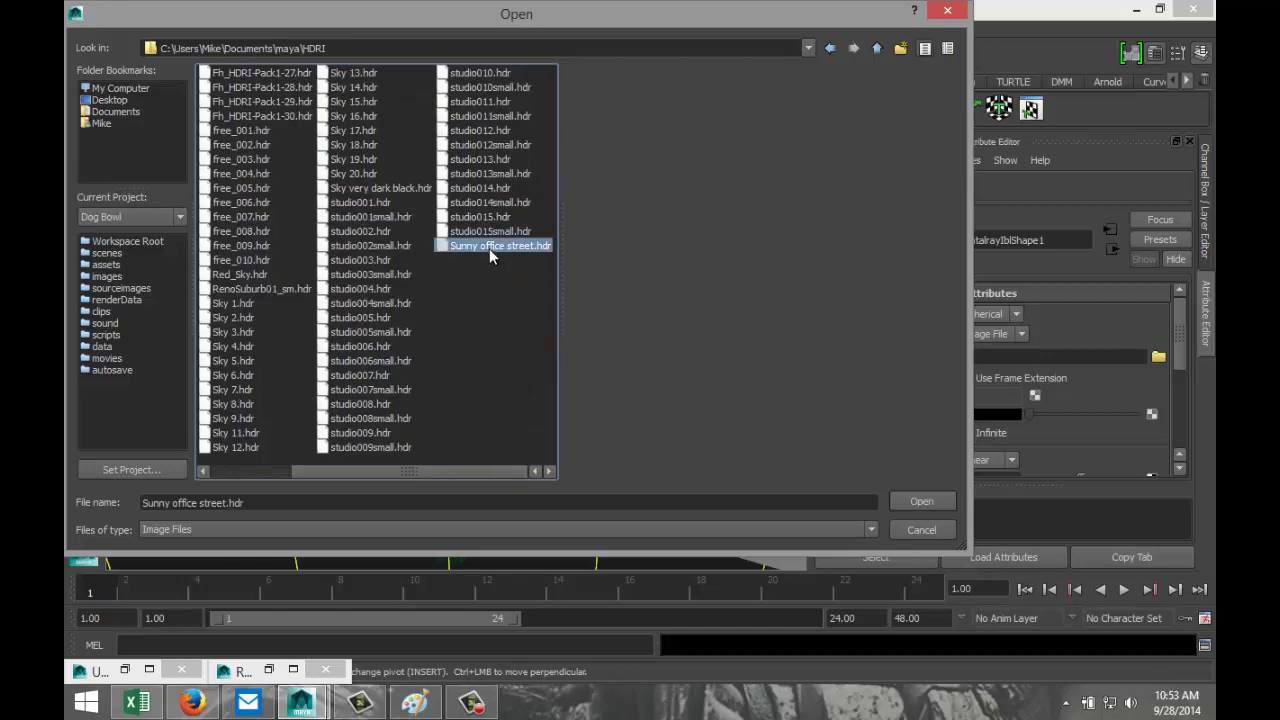
pyautogui.click(922, 503)
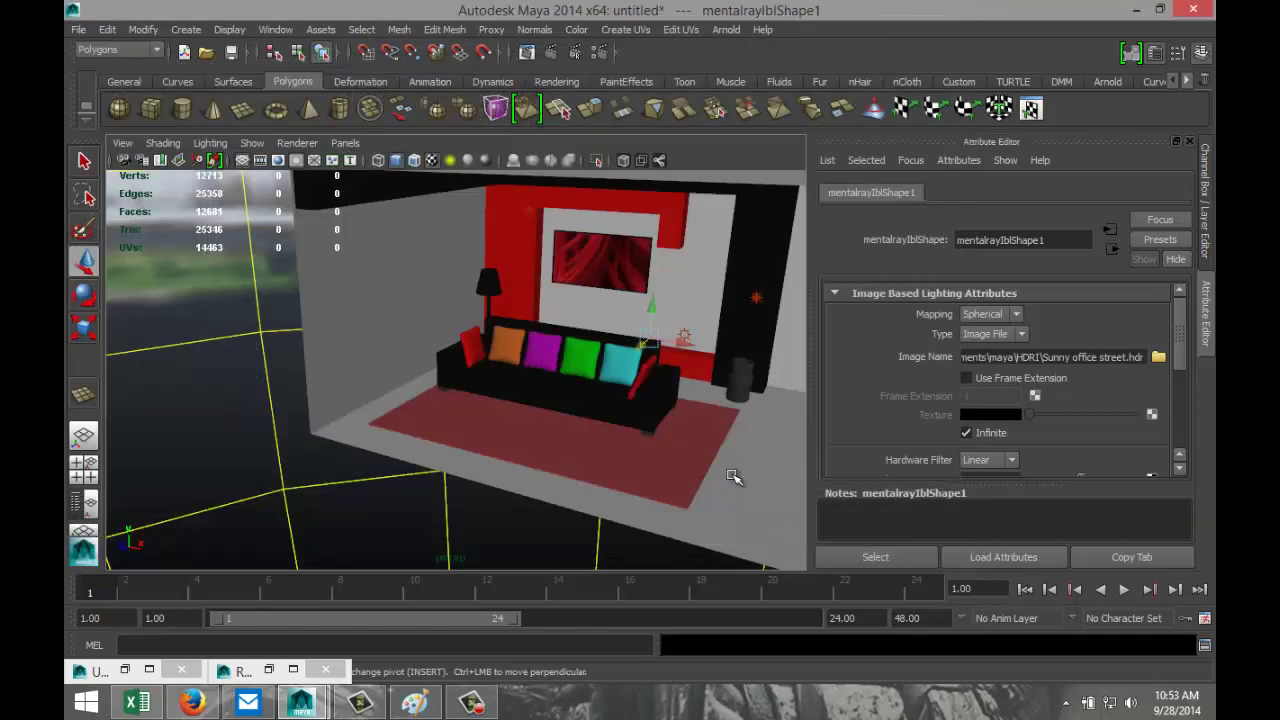
# Restore the saved interior camera view, render it in mental ray and close the render
pyautogui.scroll(-6, 310, 400)
pyautogui.scroll(5, 310, 390)
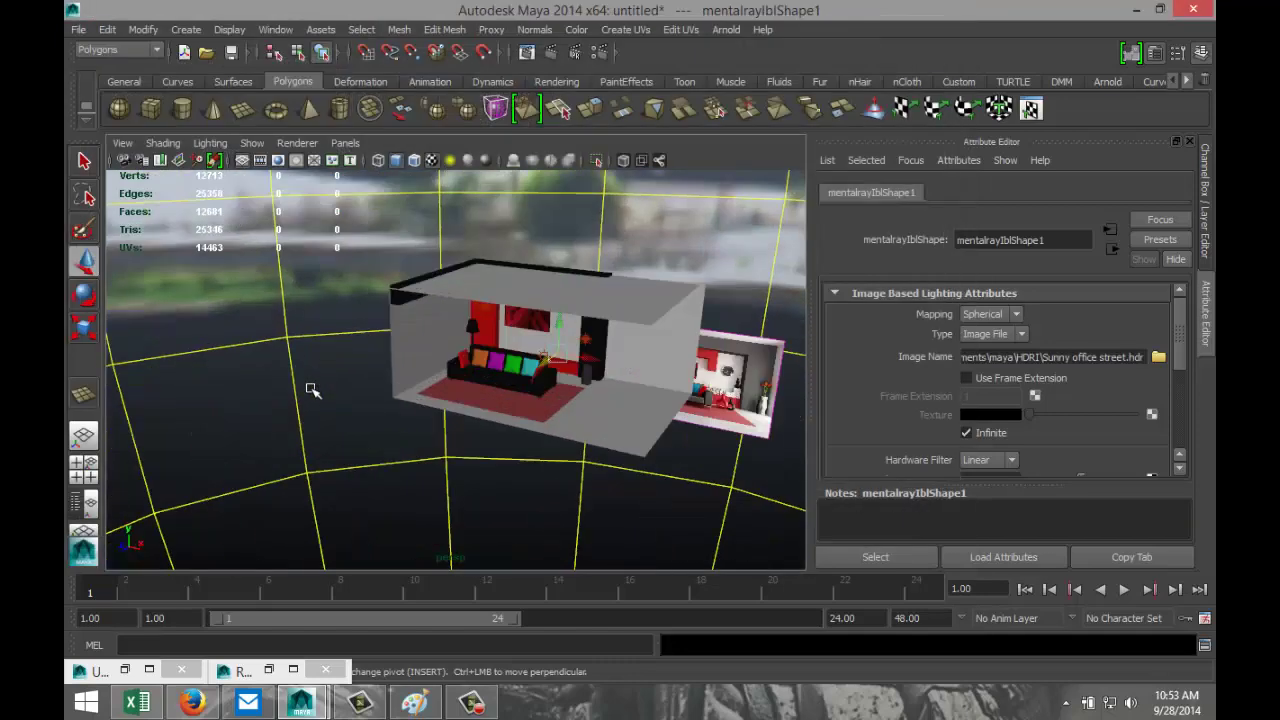
pyautogui.scroll(-4, 315, 390)
pyautogui.click(124, 143)
pyautogui.moveTo(218, 366)
pyautogui.click(358, 365)
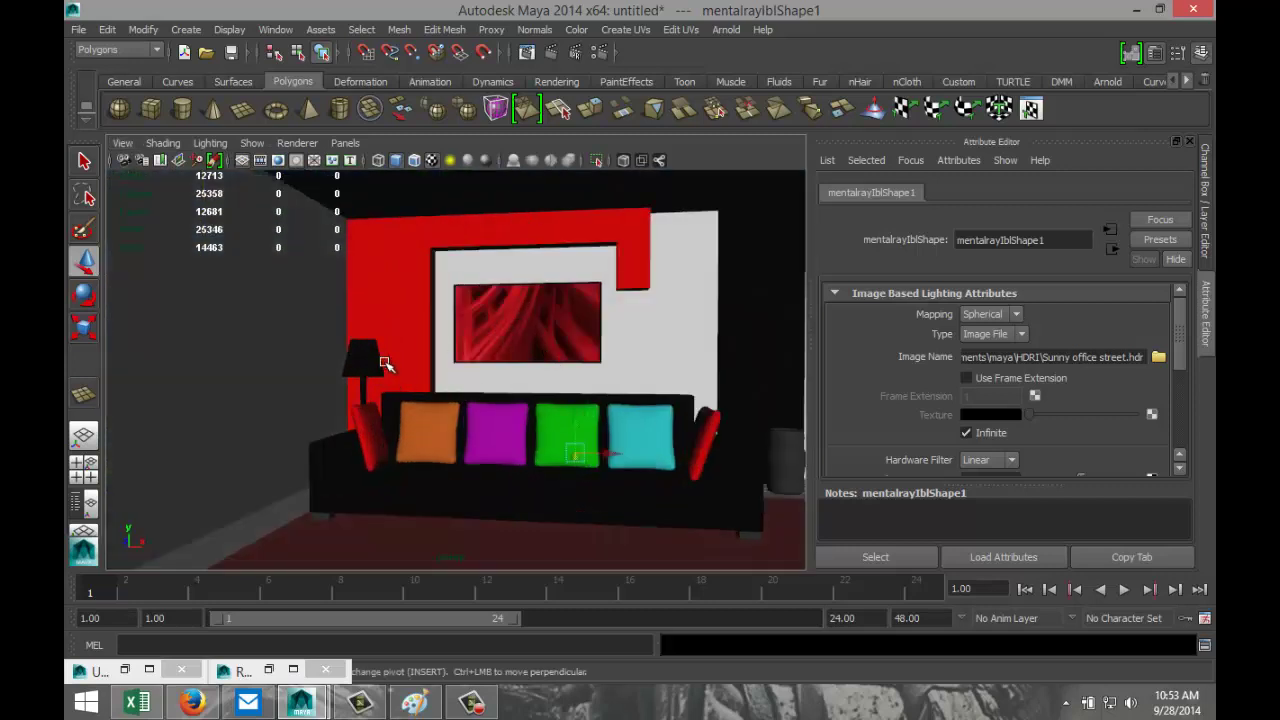
pyautogui.click(551, 53)
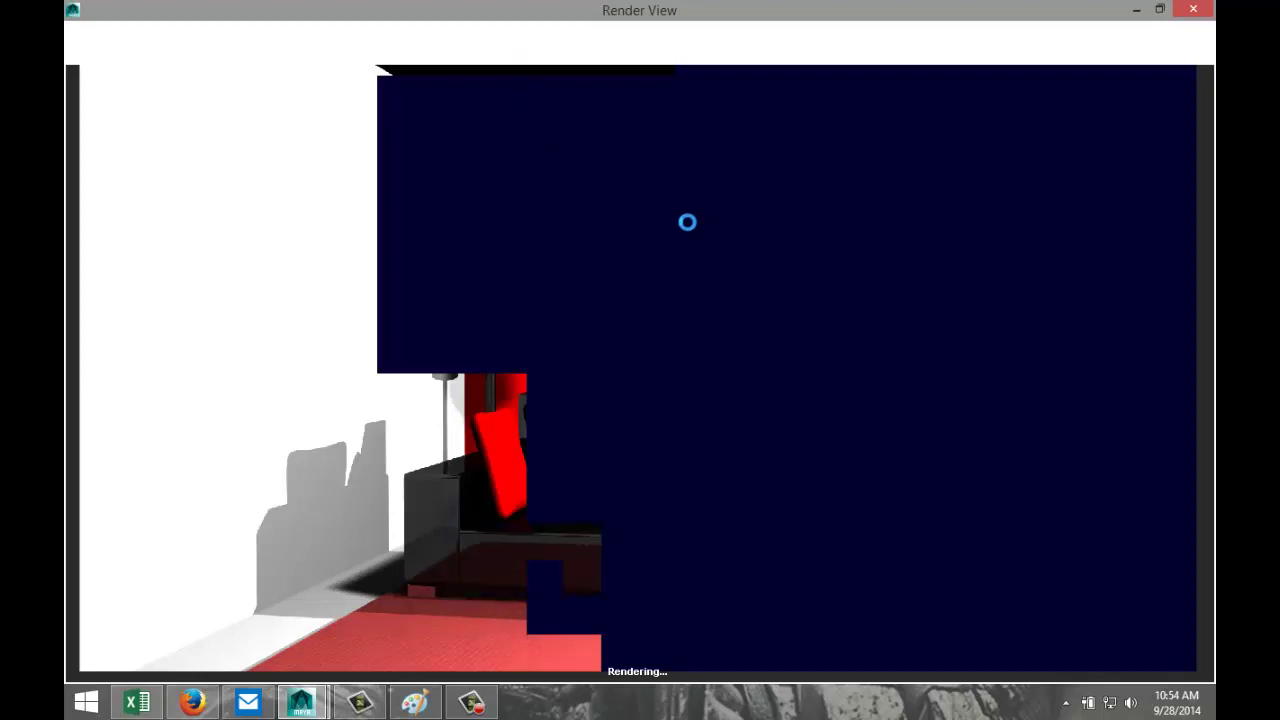
pyautogui.click(1194, 9)
# Set the Reflectivity of the sofa's Phong E material to 0.15 and render the interior view again
pyautogui.click(323, 466)
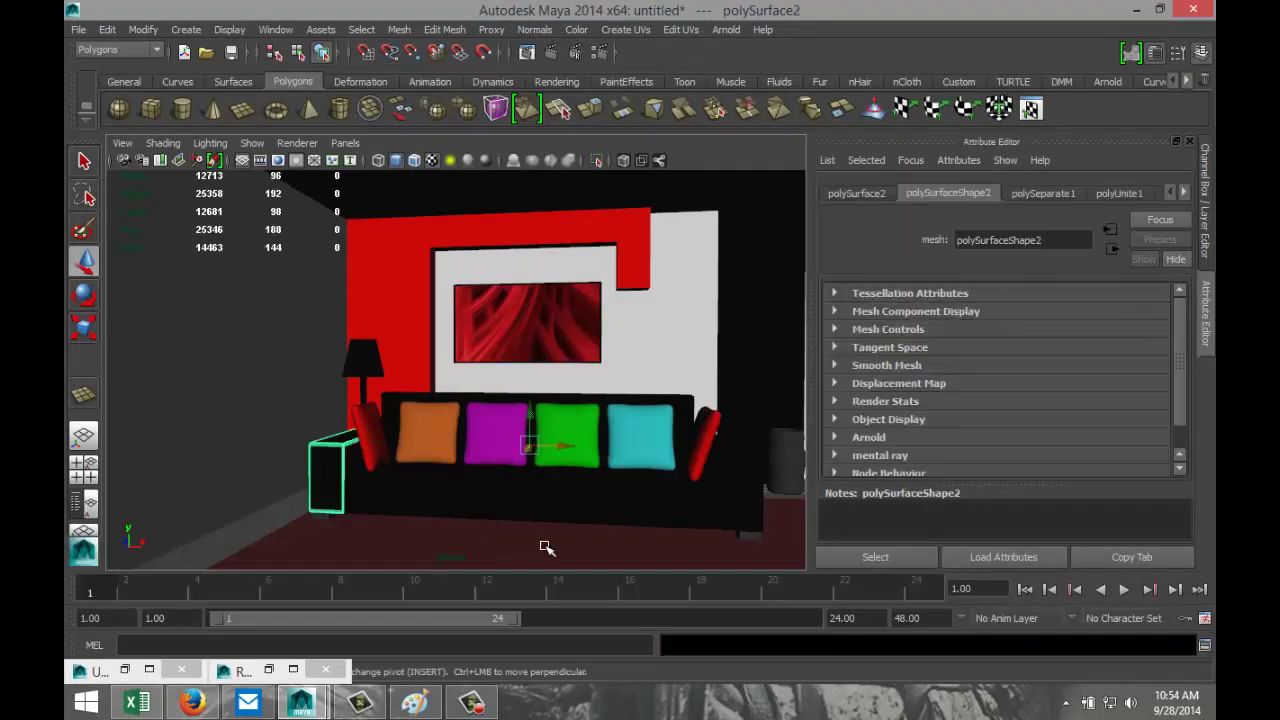
pyautogui.click(1183, 192)
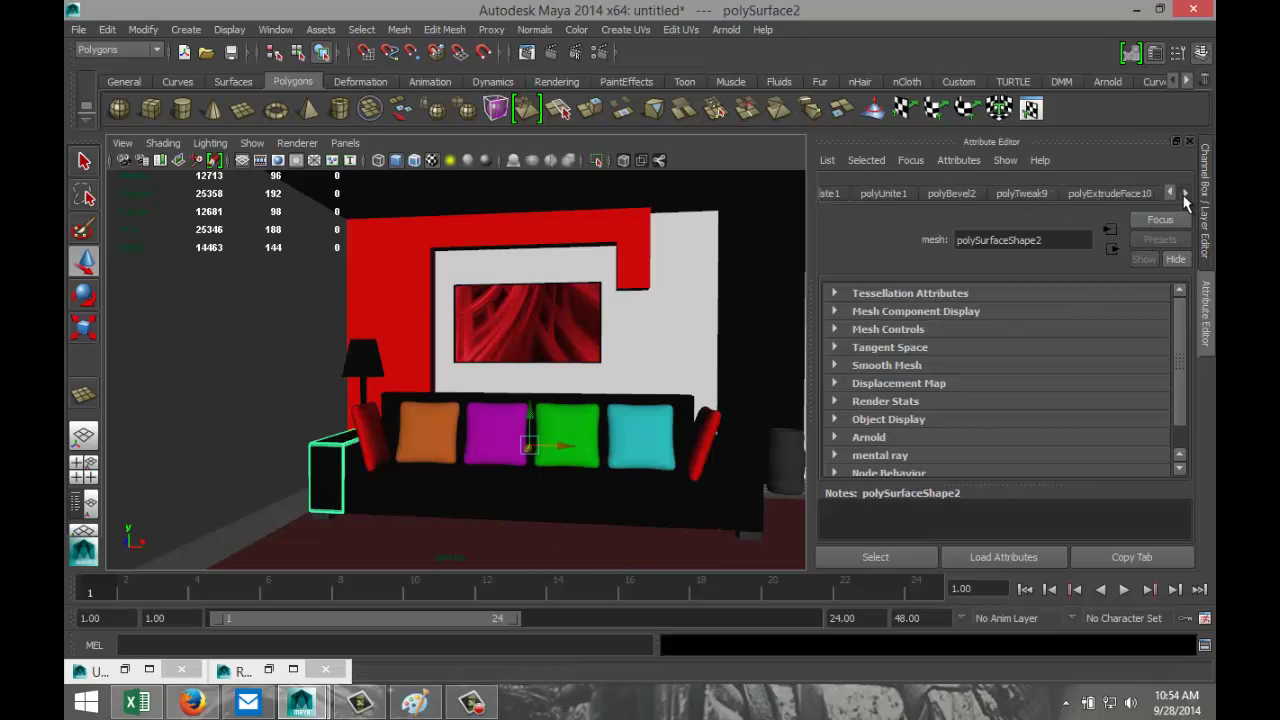
pyautogui.click(1130, 193)
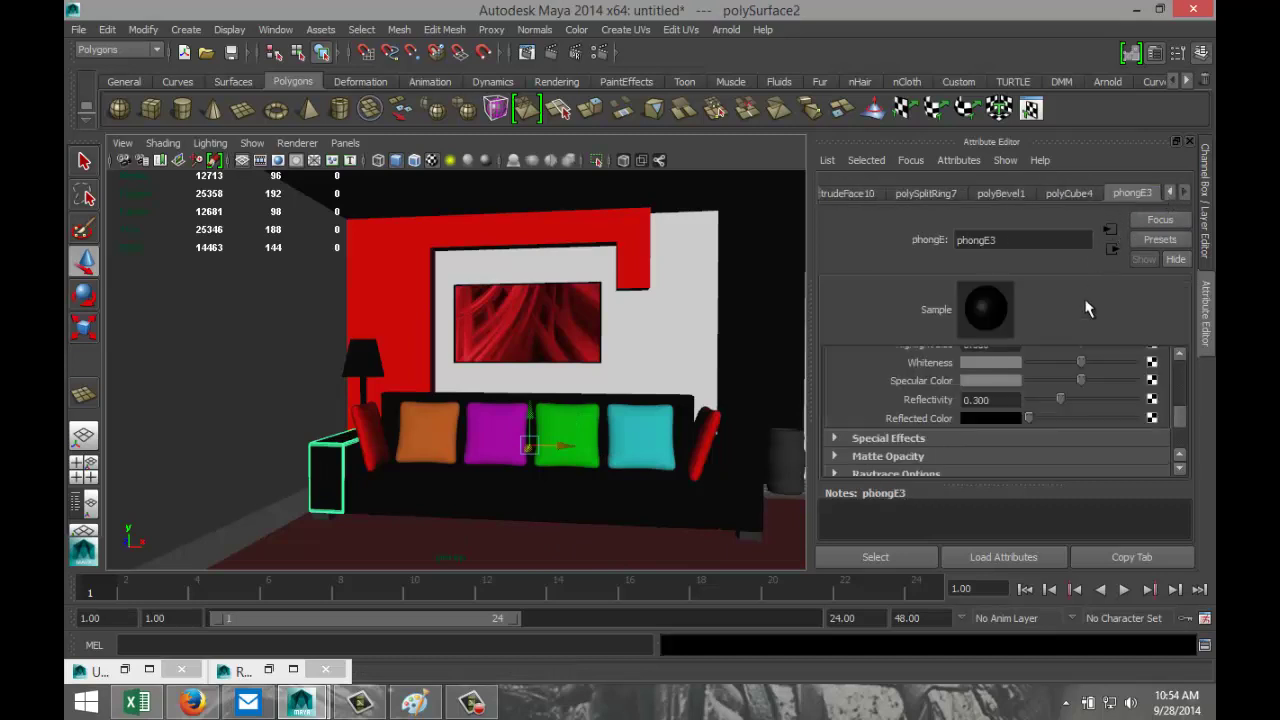
pyautogui.scroll(-3, 1045, 382)
pyautogui.scroll(1, 1045, 381)
pyautogui.click(1004, 400)
pyautogui.write('0.15')
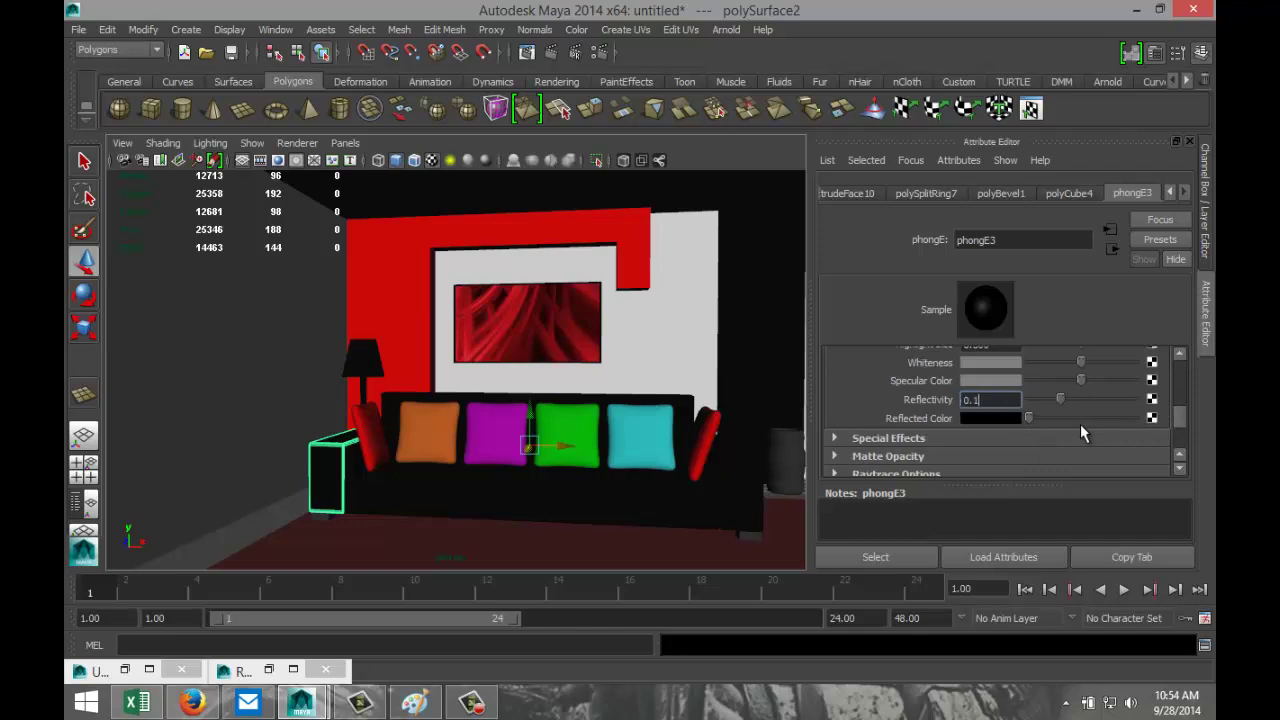
pyautogui.click(868, 522)
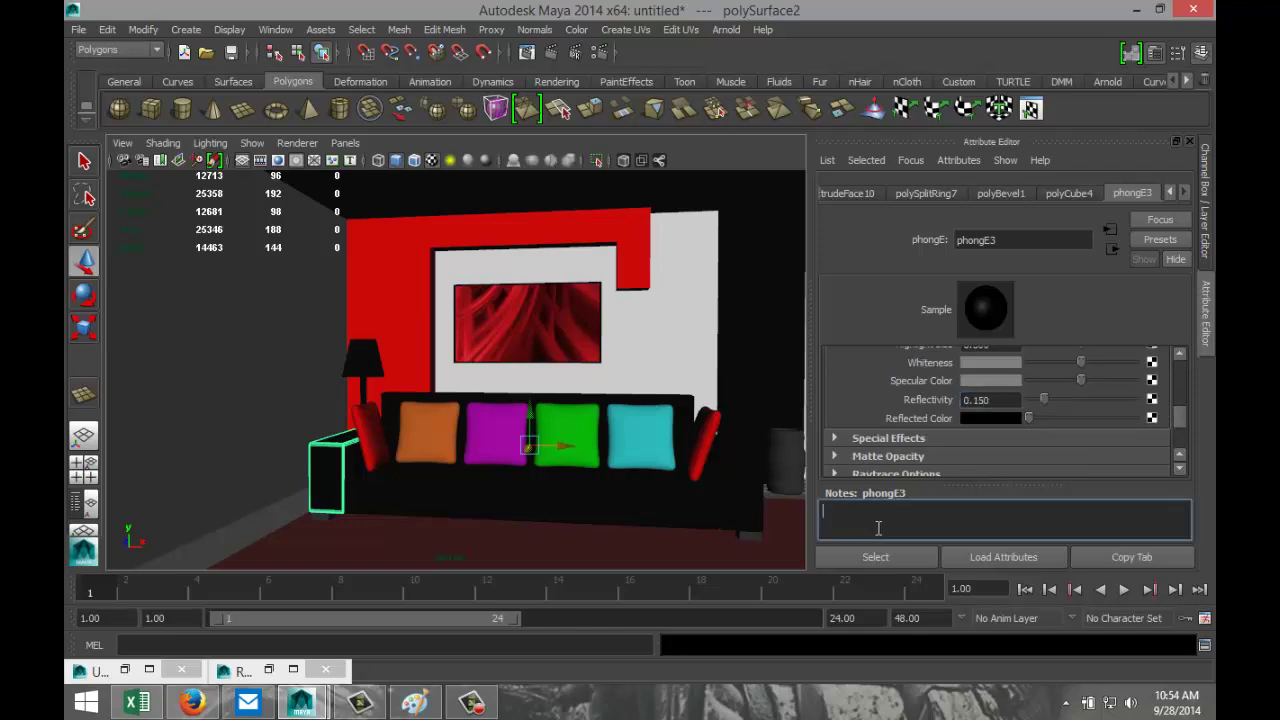
pyautogui.click(551, 55)
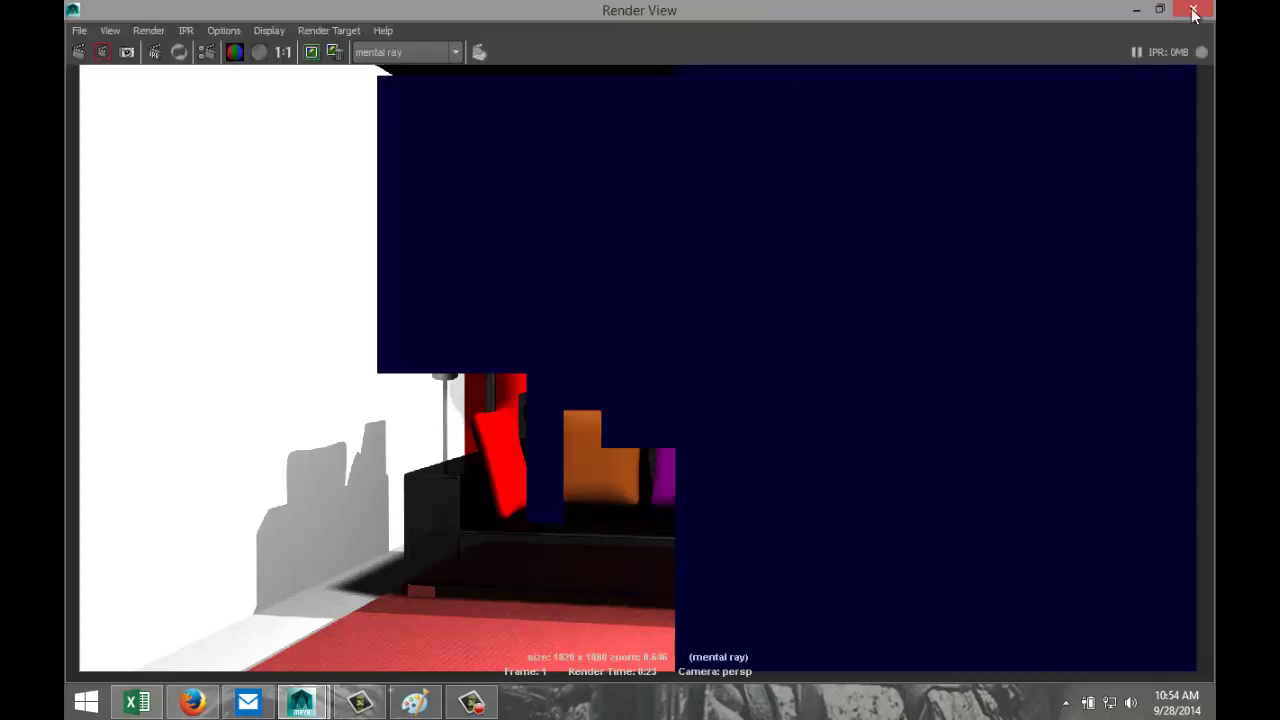
pyautogui.click(1136, 9)
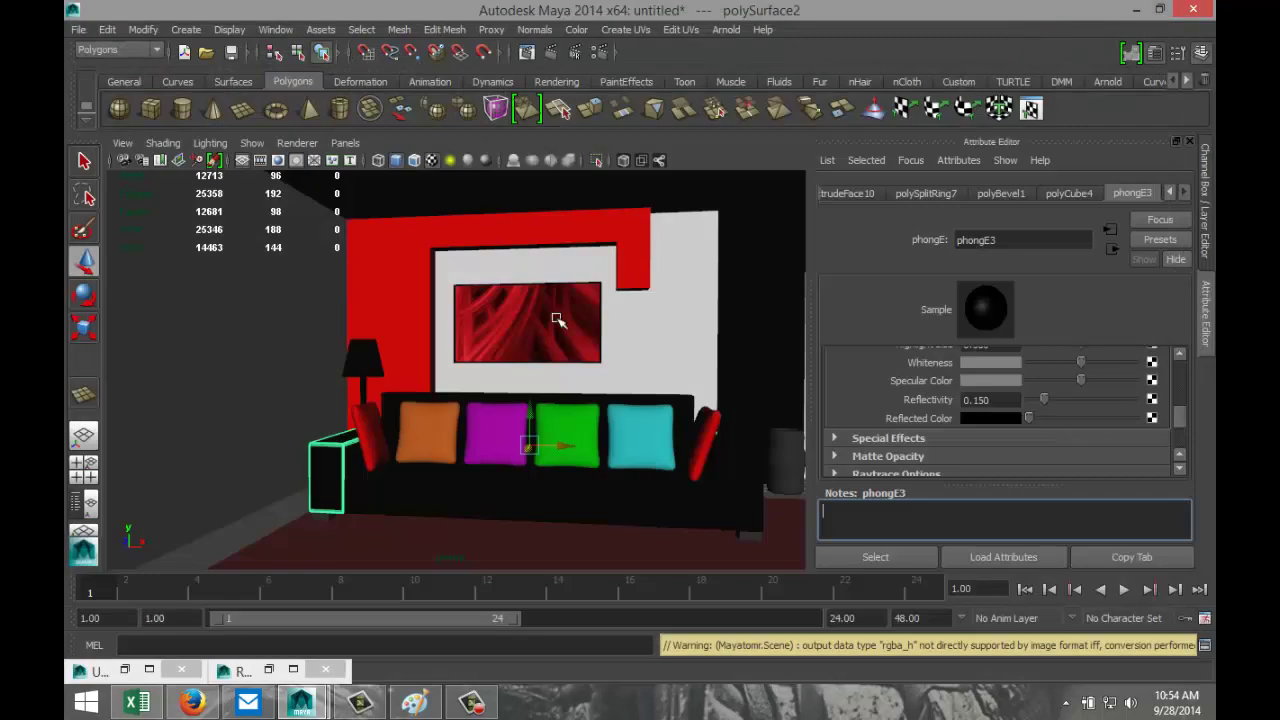
# Assign a new Lambert material with a Leather texture on its Color to the sofa's arms, seat base and backrest
pyautogui.click(437, 497)
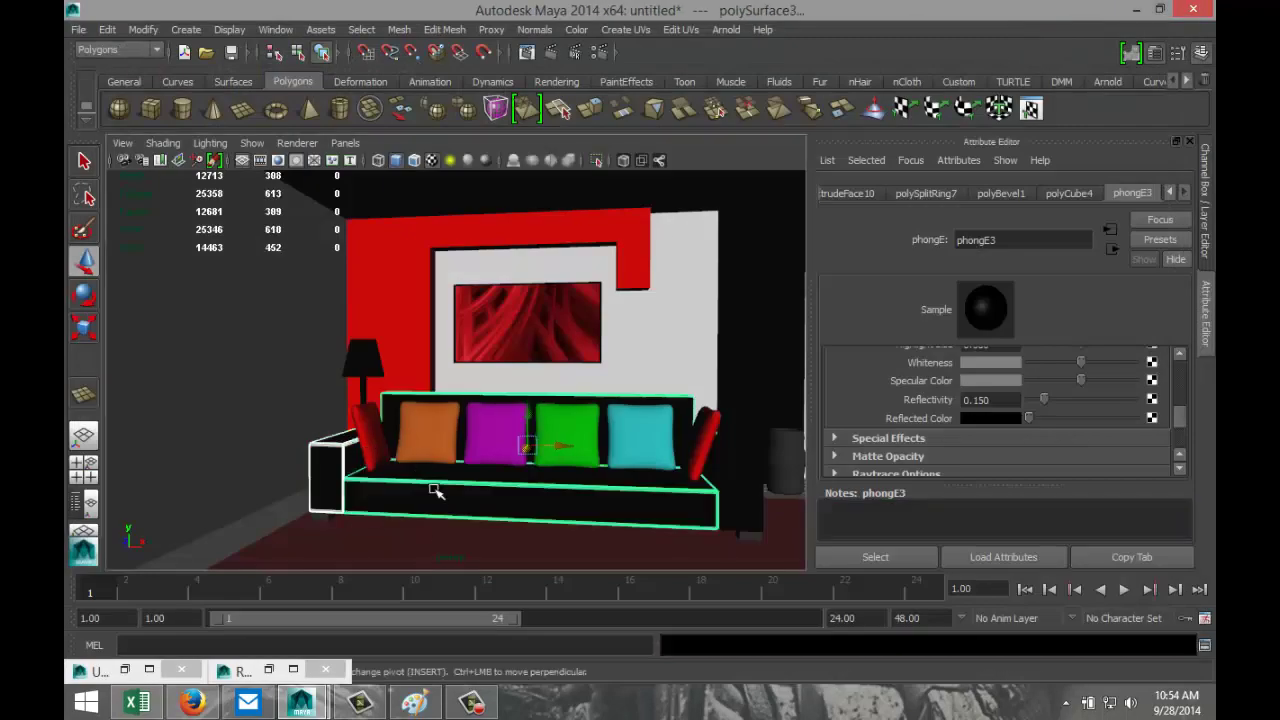
pyautogui.click(751, 498)
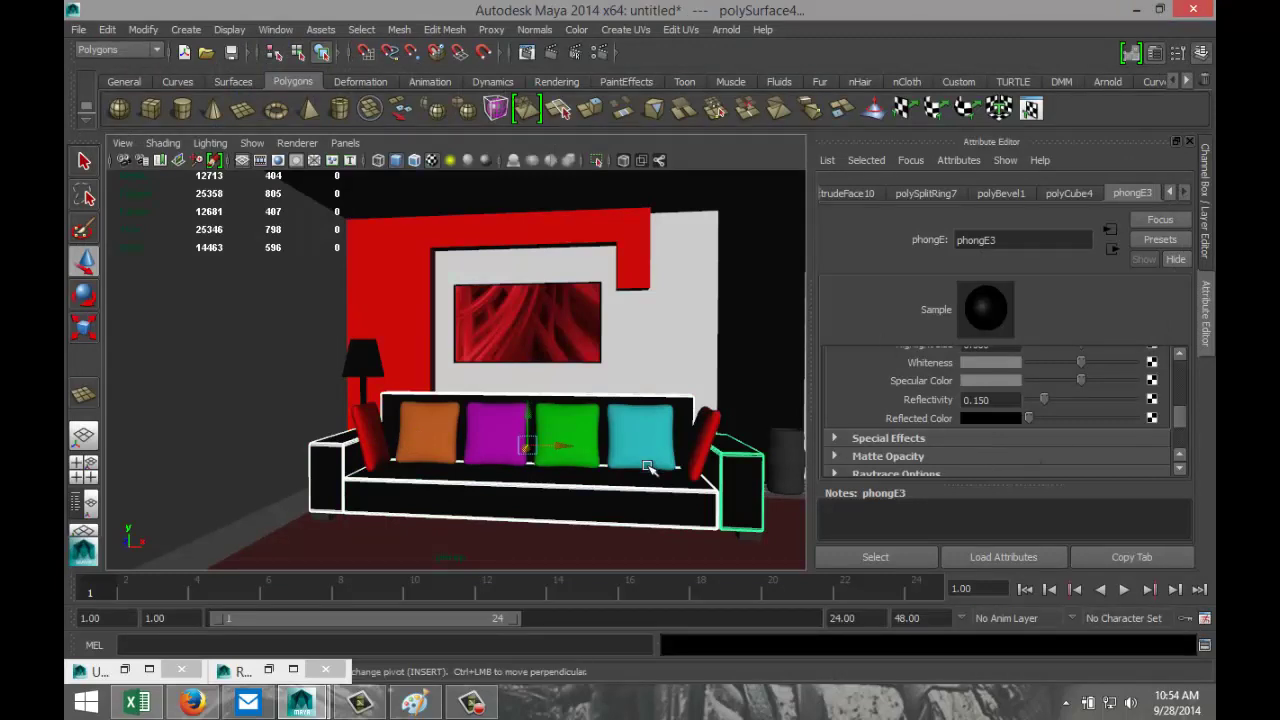
pyautogui.moveTo(642, 503); pyautogui.dragTo(680, 642, button='right')
pyautogui.doubleClick(514, 142)
pyautogui.write('la')
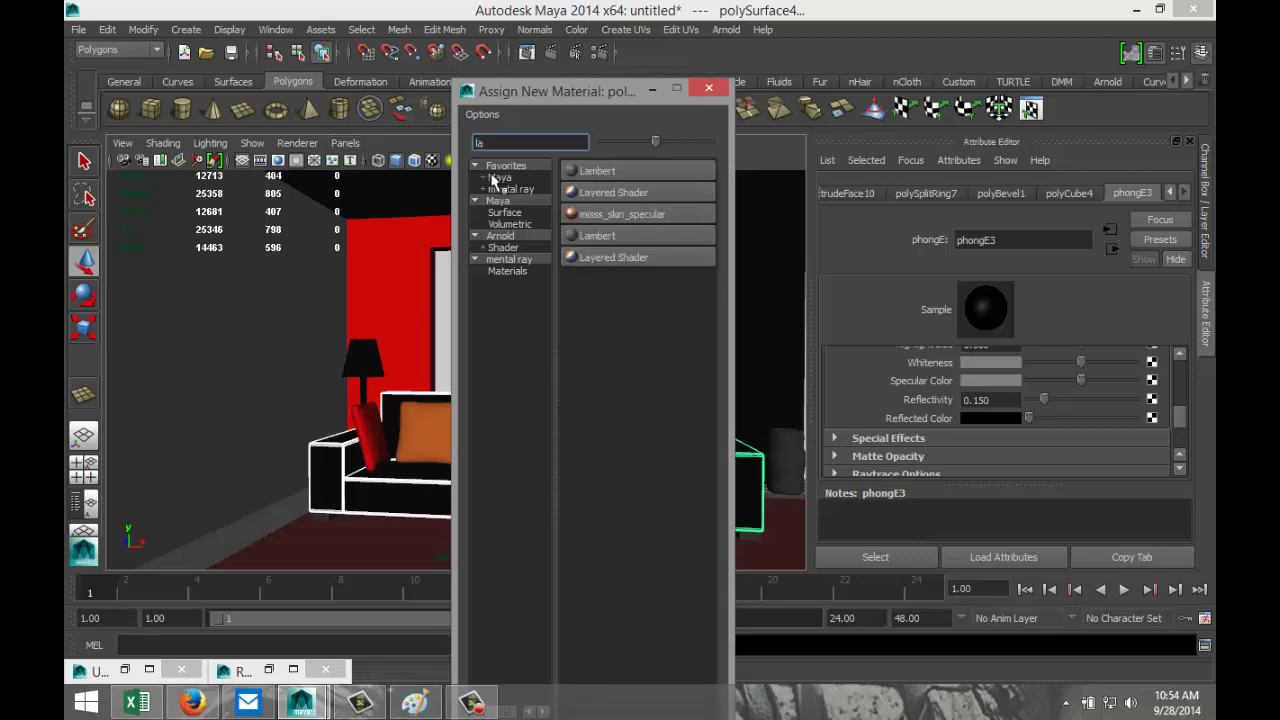
pyautogui.click(601, 172)
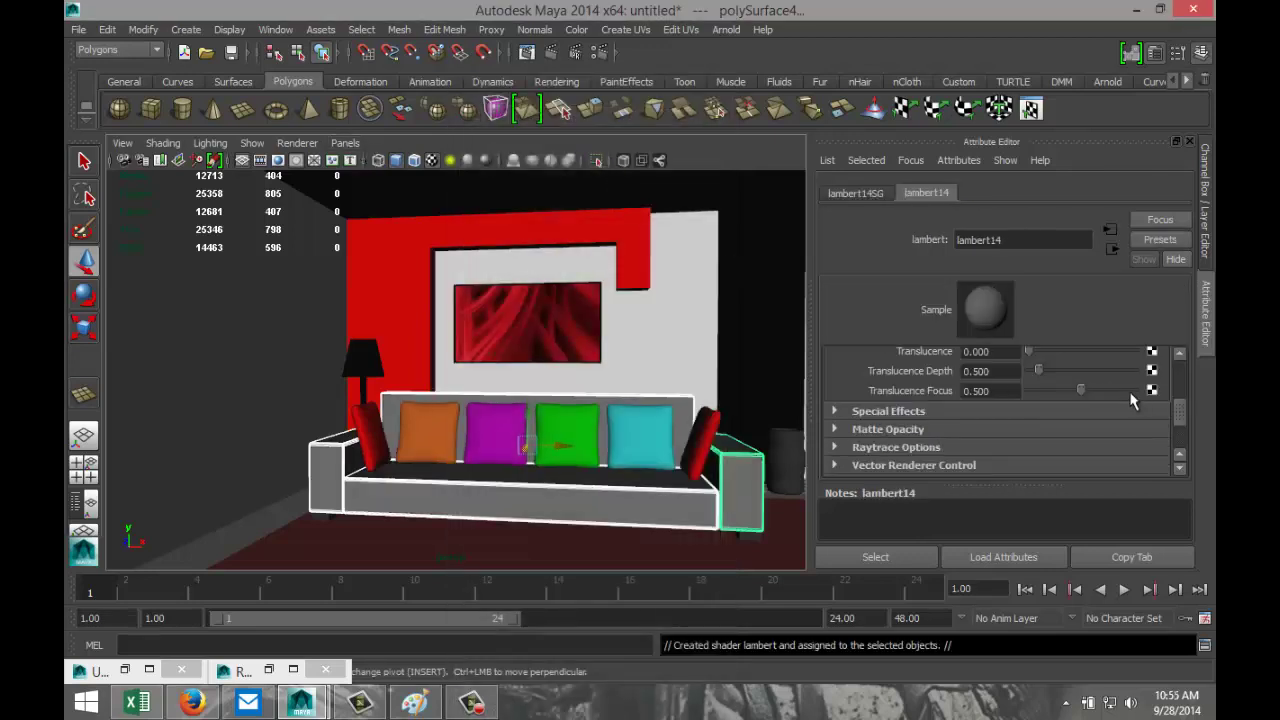
pyautogui.scroll(5, 1106, 388)
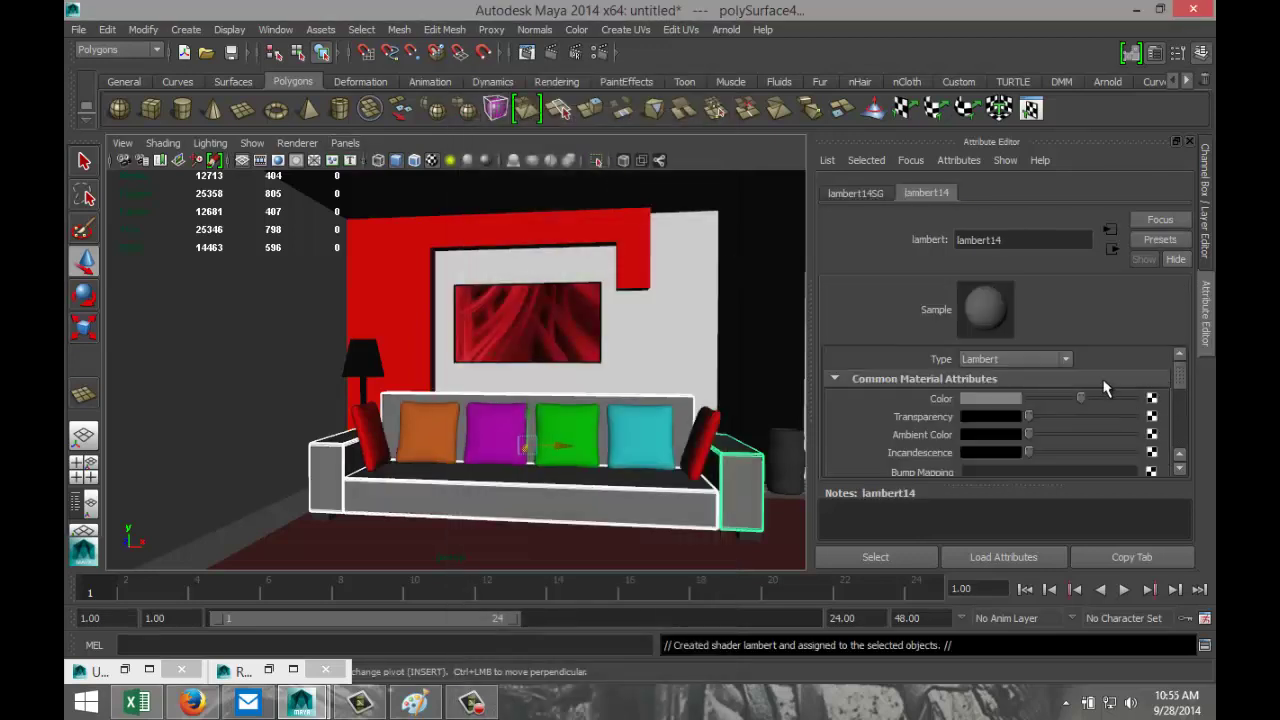
pyautogui.click(1152, 398)
pyautogui.click(410, 290)
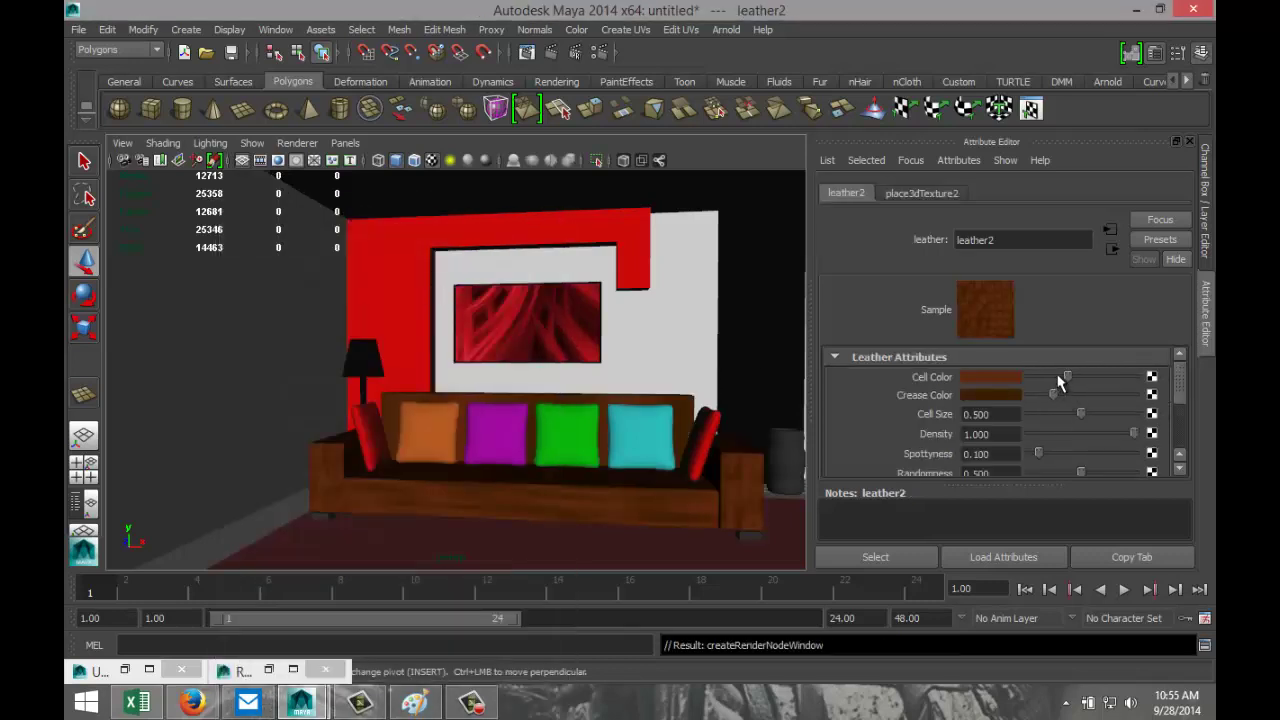
# Set the leather texture's Cell Color to black and Crease Color to dark grey, and render the interior view
pyautogui.click(997, 376)
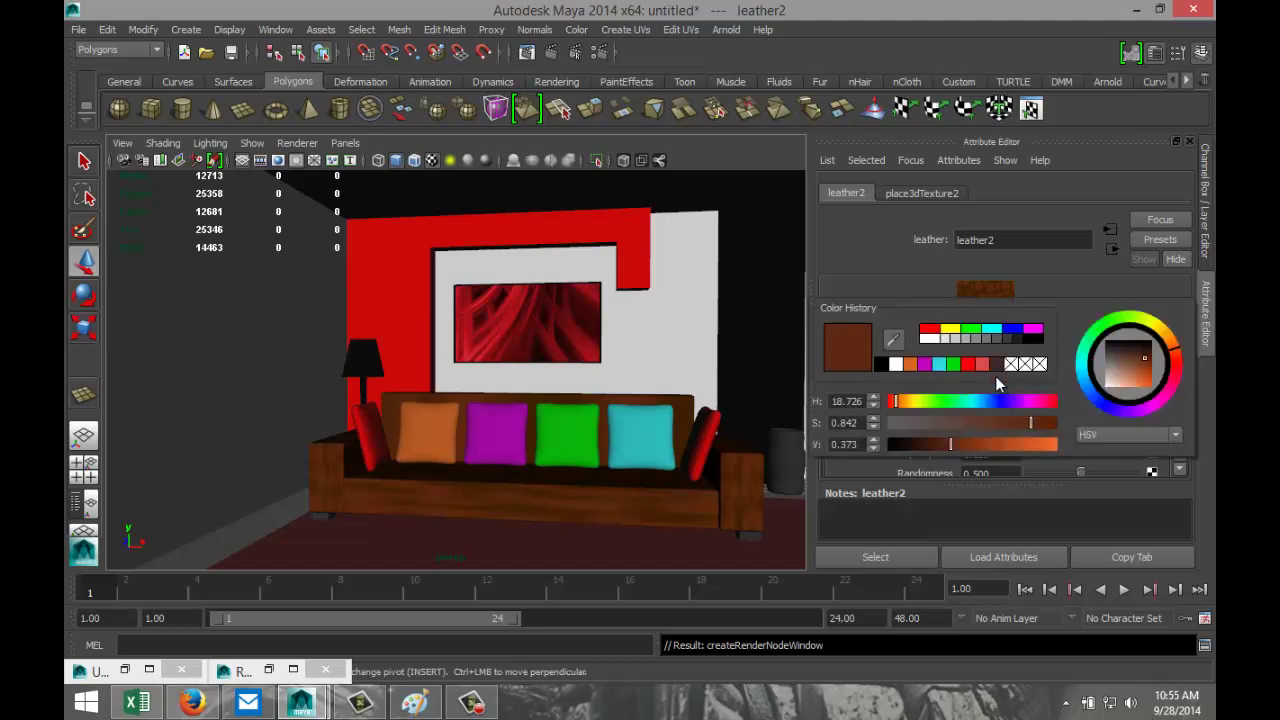
pyautogui.click(885, 364)
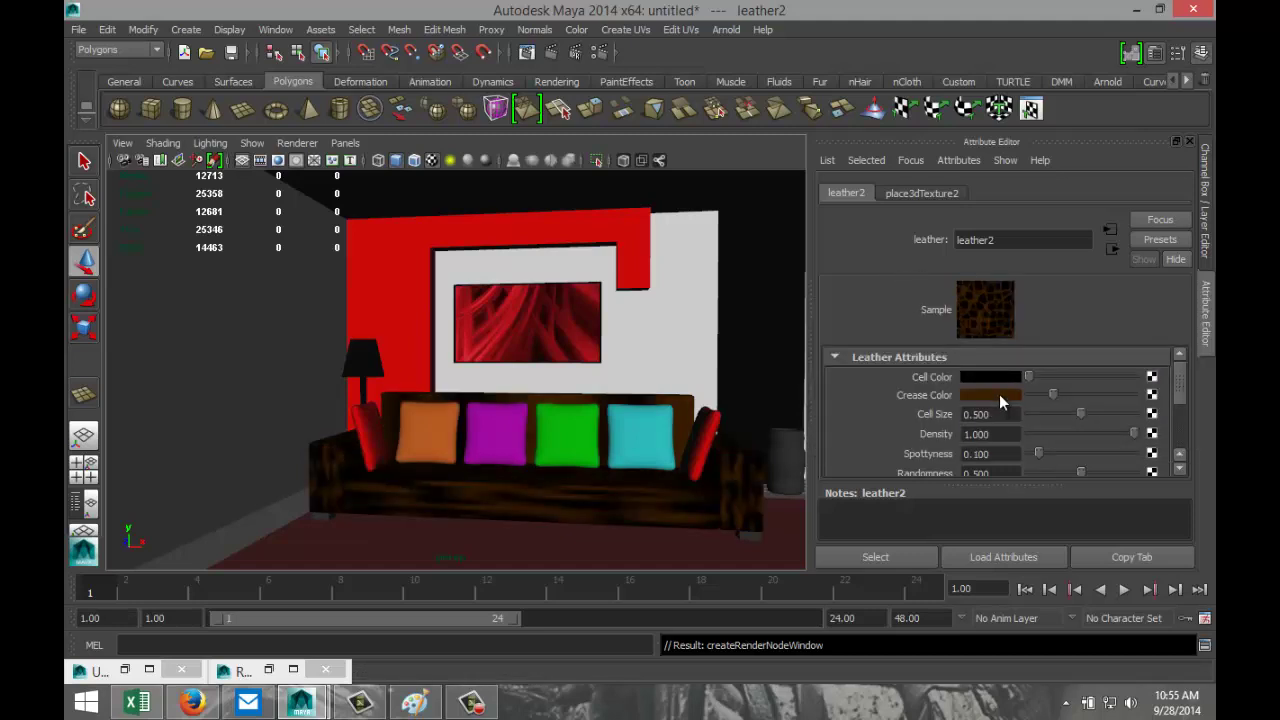
pyautogui.click(999, 394)
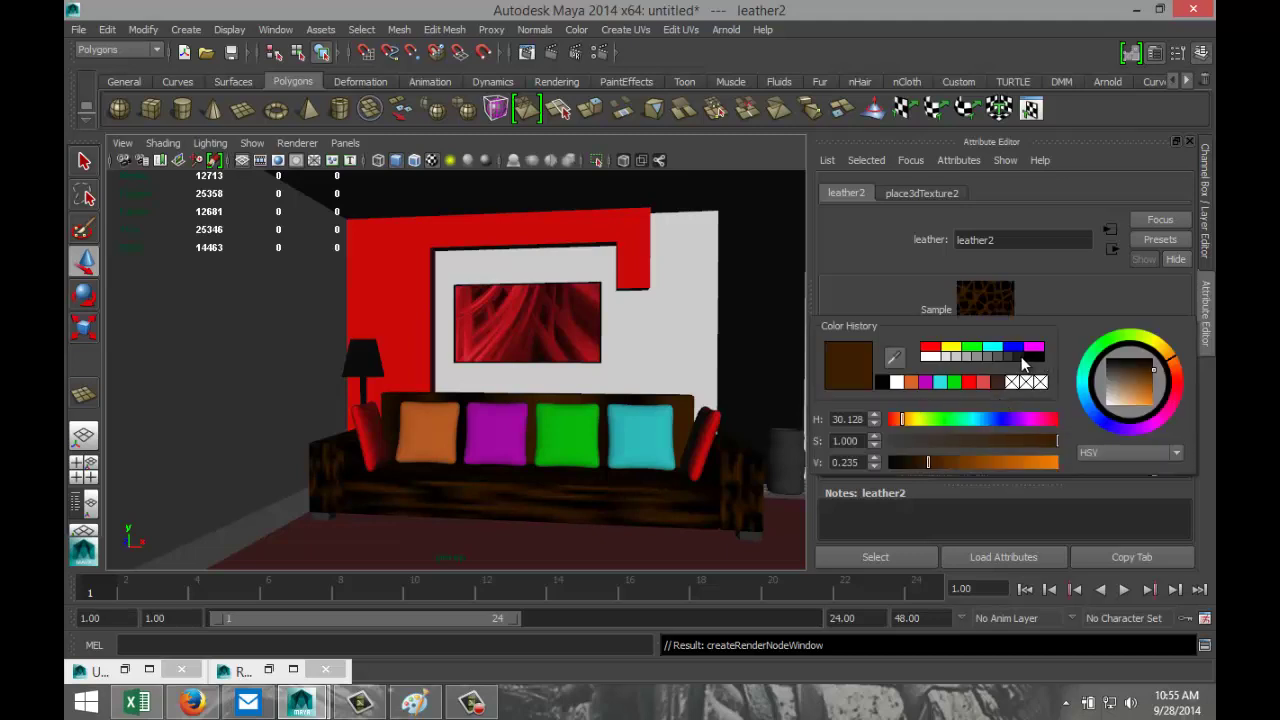
pyautogui.click(1020, 356)
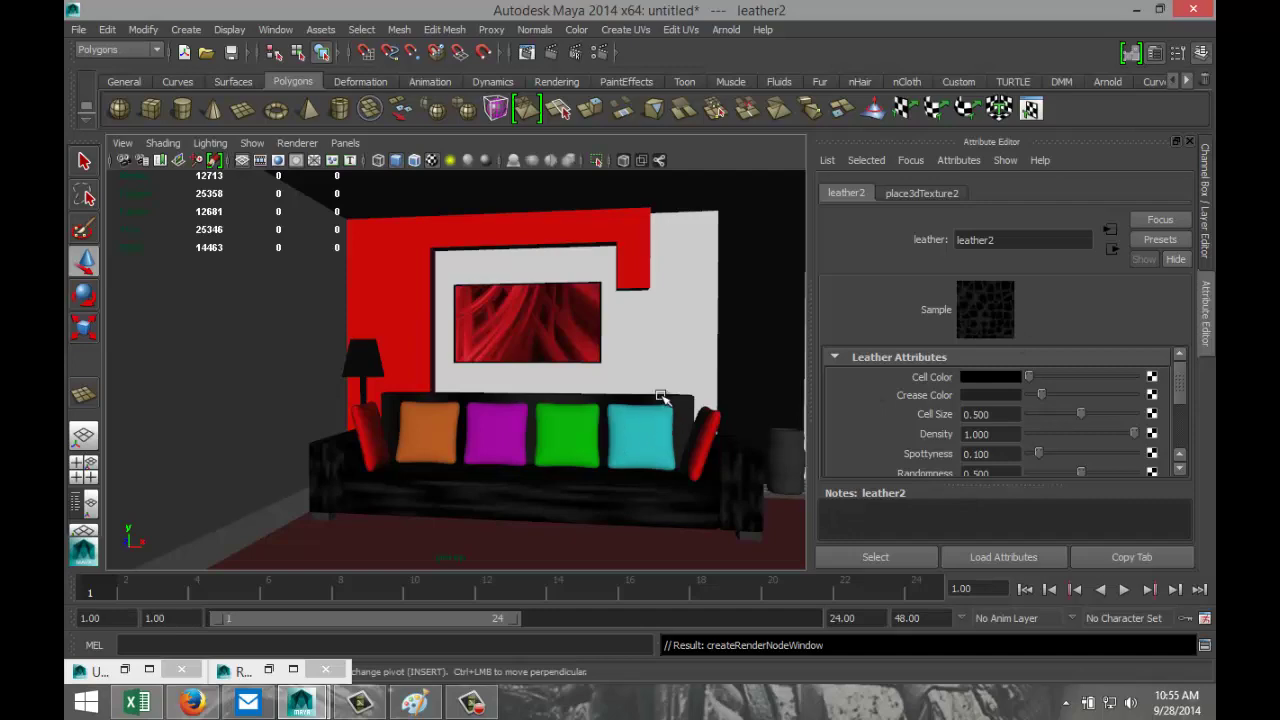
pyautogui.click(549, 54)
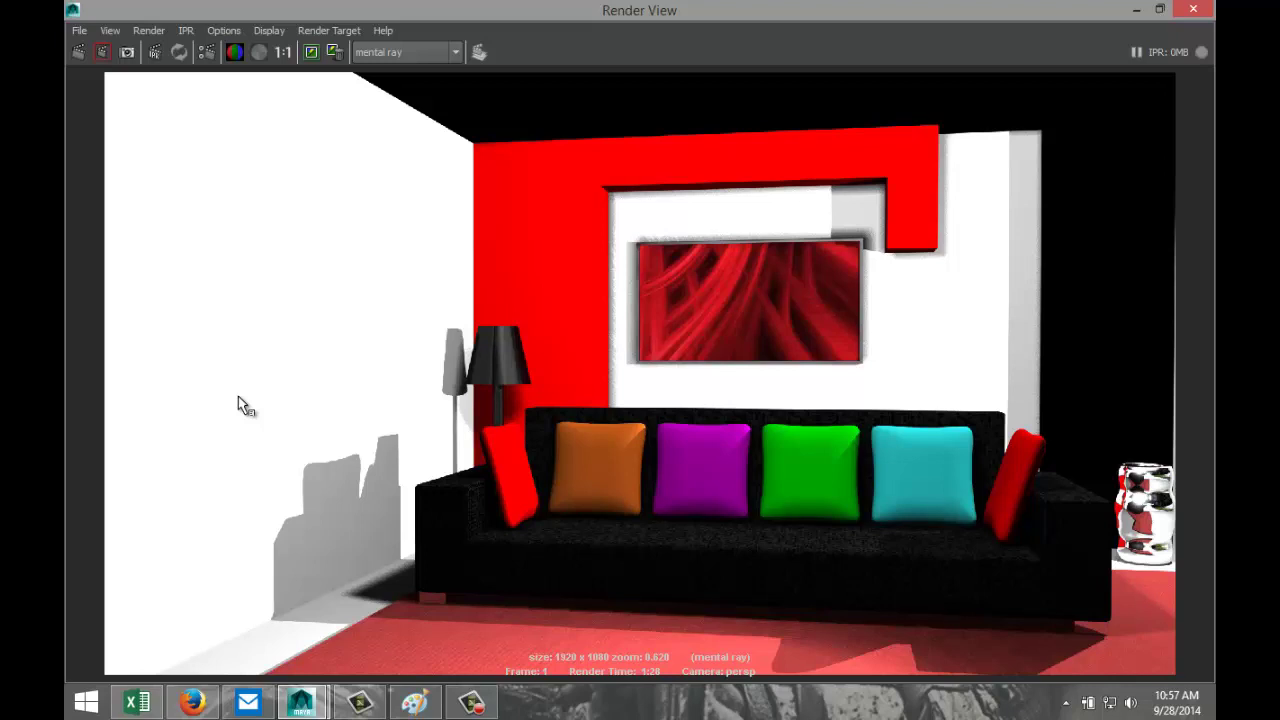
pyautogui.click(1140, 14)
# Set the Intensity of the point light above the sofa, pointLight1, to 0.6
pyautogui.scroll(-5, 565, 400)
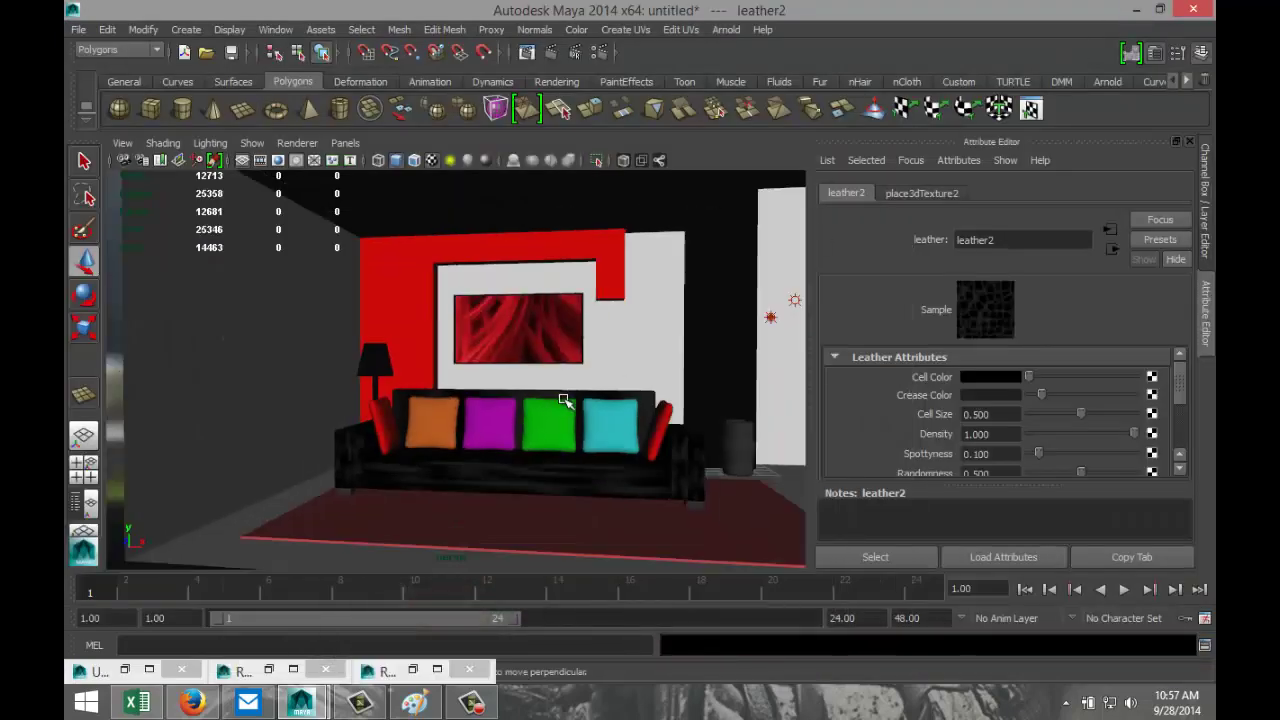
pyautogui.keyDown('alt'); pyautogui.moveTo(609, 391); pyautogui.dragTo(522, 452); pyautogui.keyUp('alt')
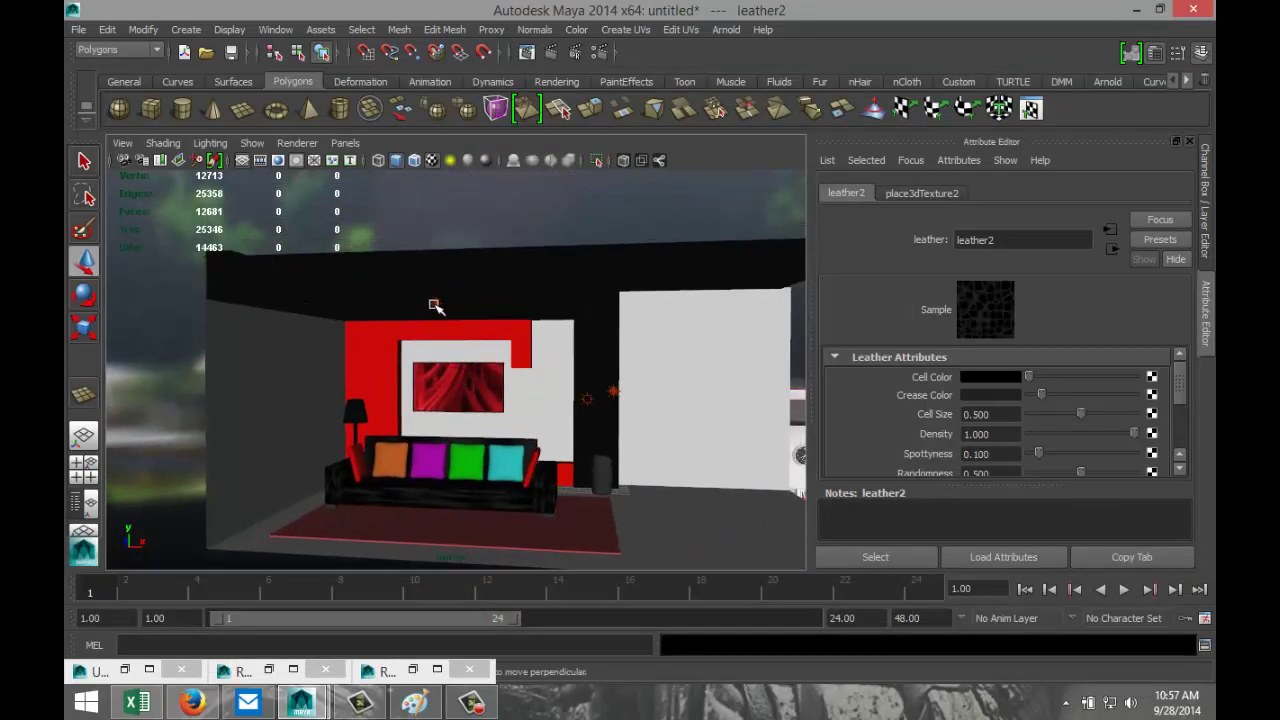
pyautogui.click(434, 305)
pyautogui.scroll(10, 1076, 410)
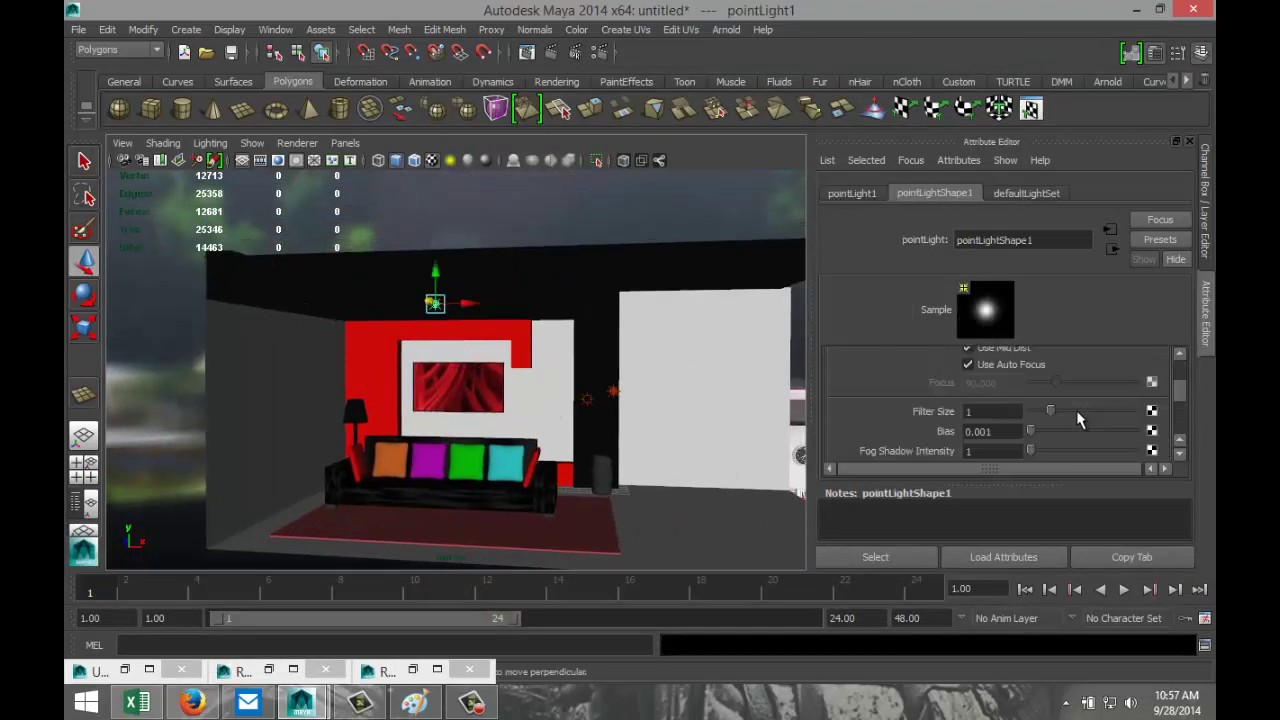
pyautogui.scroll(-8, 1078, 413)
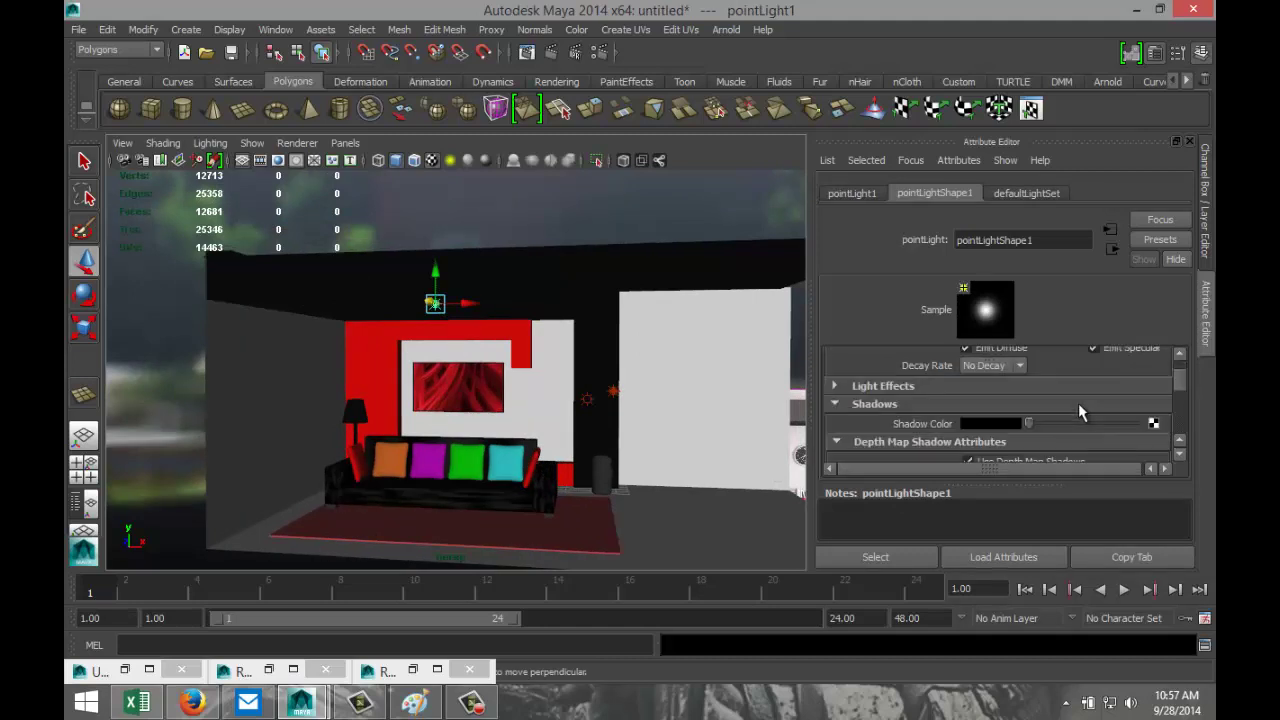
pyautogui.scroll(6, 1078, 405)
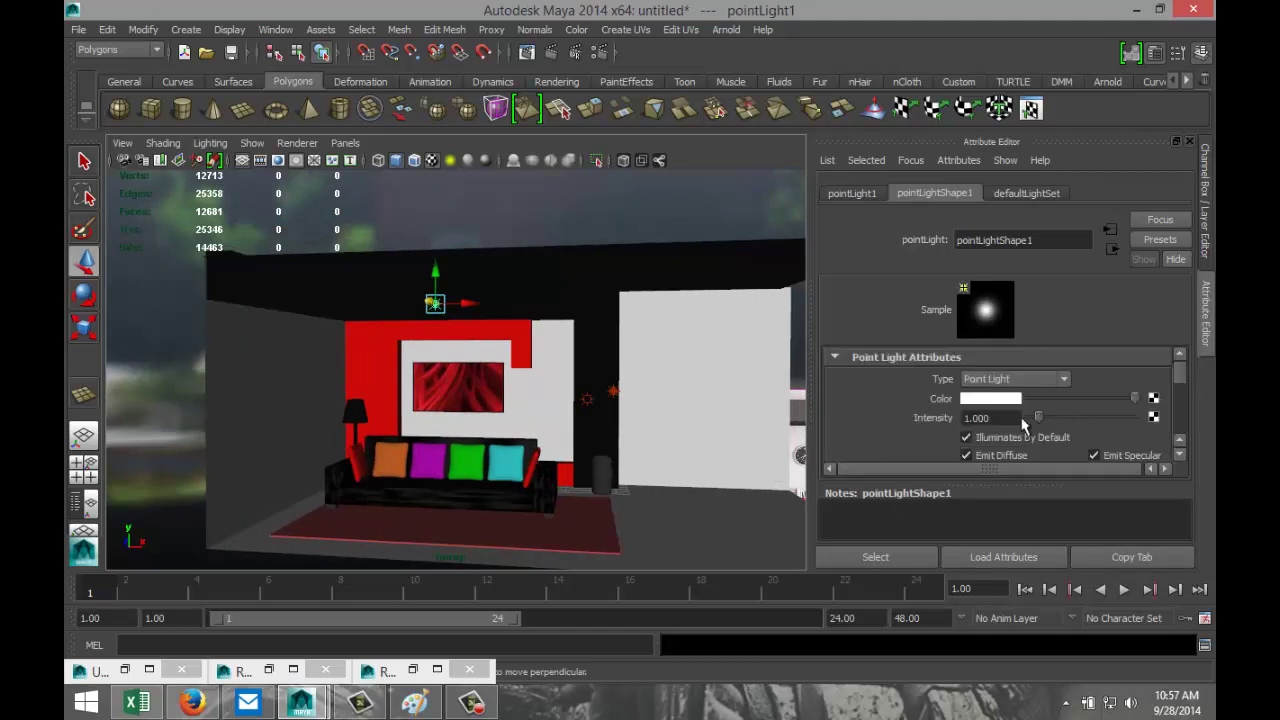
pyautogui.doubleClick(990, 418)
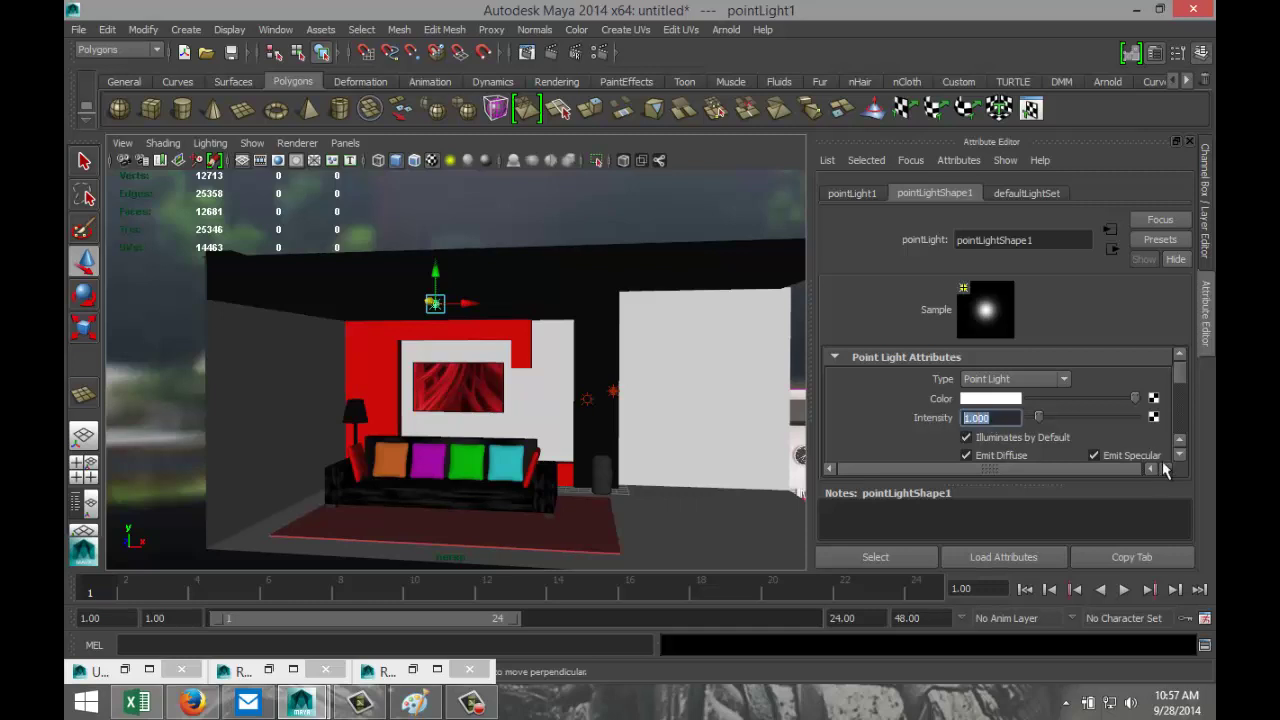
pyautogui.write('0.6')
pyautogui.click(722, 447)
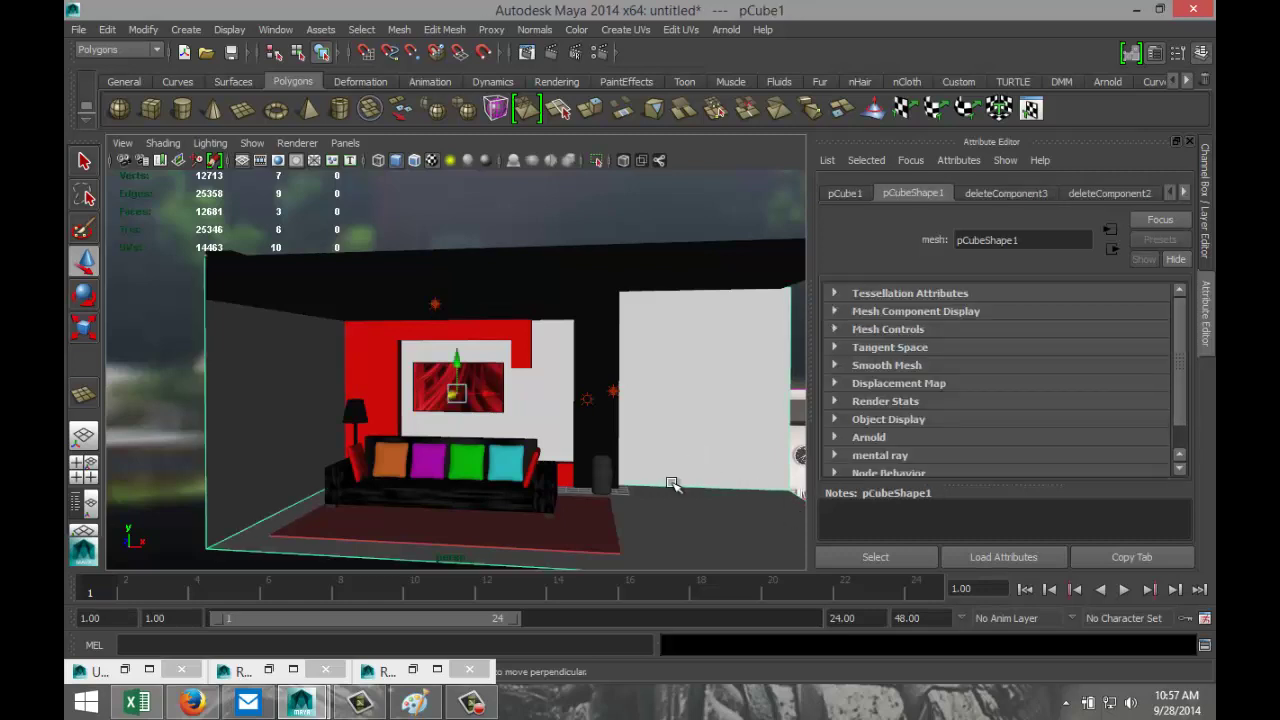
# Set pointLight2's Intensity to 0.6 and tint its color faintly pink with a saturation of 0.039
pyautogui.click(613, 390)
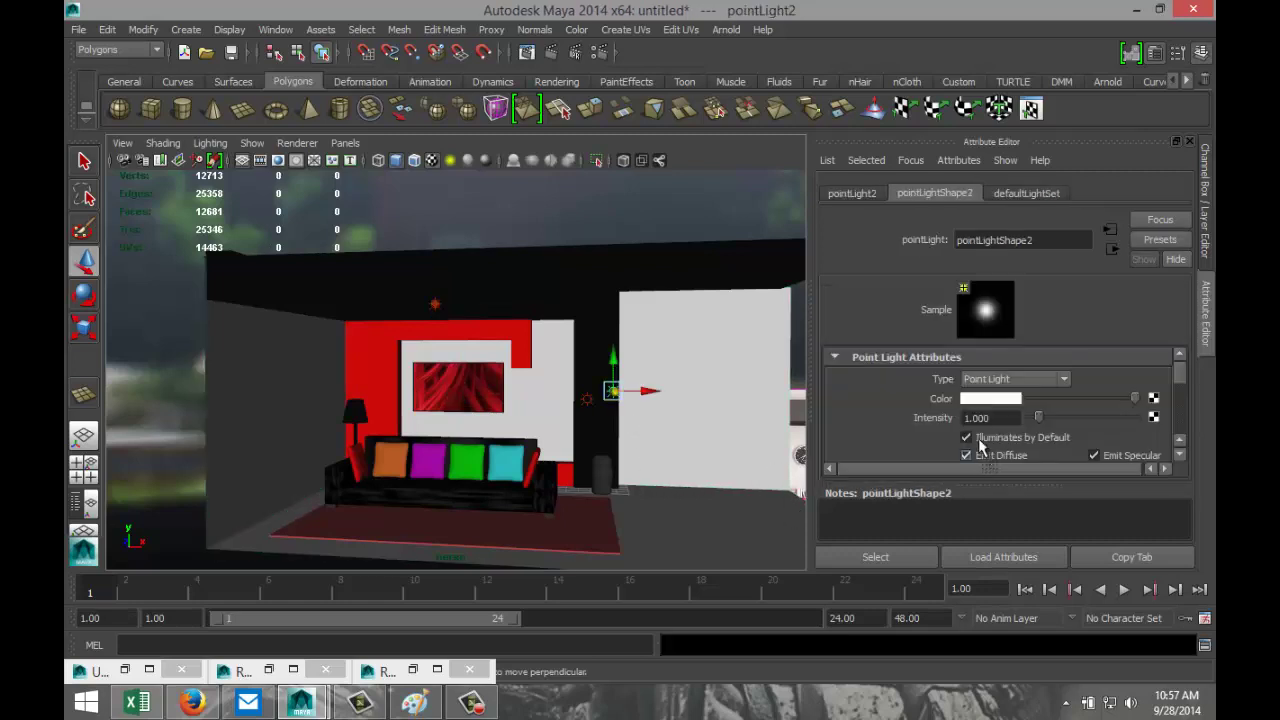
pyautogui.click(1004, 417)
pyautogui.write('0.6')
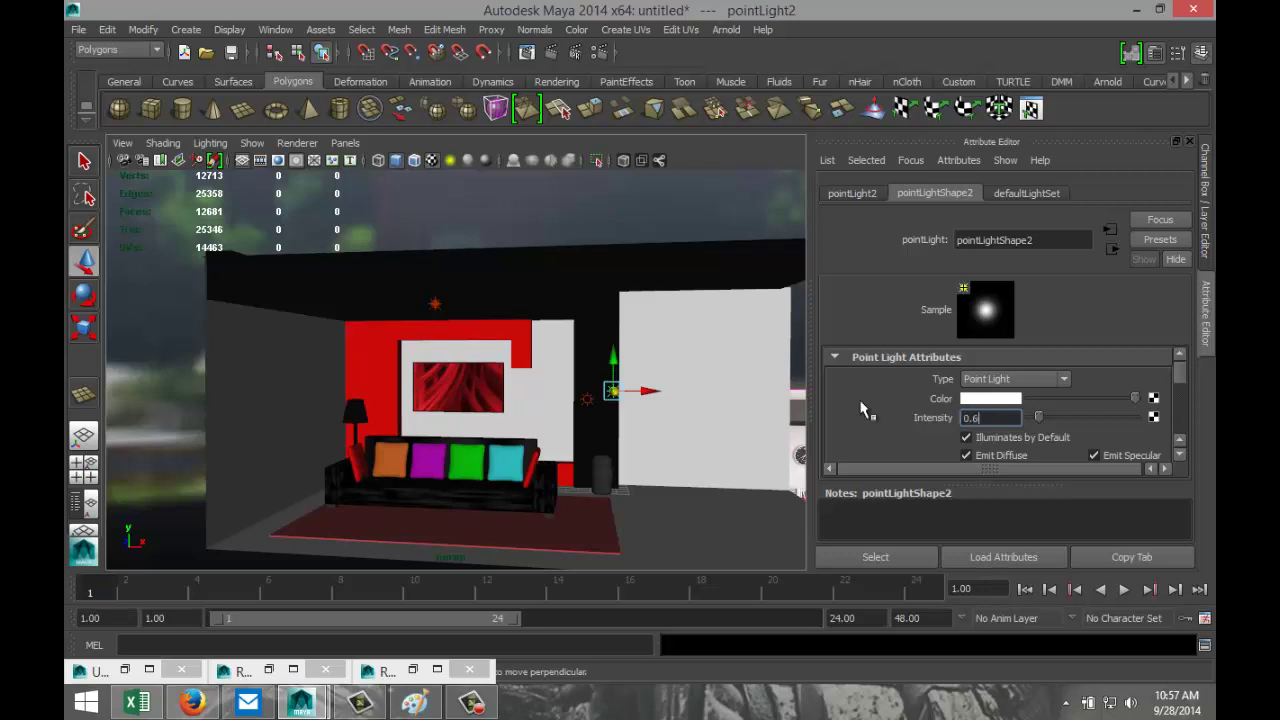
pyautogui.press('Return')
pyautogui.click(998, 400)
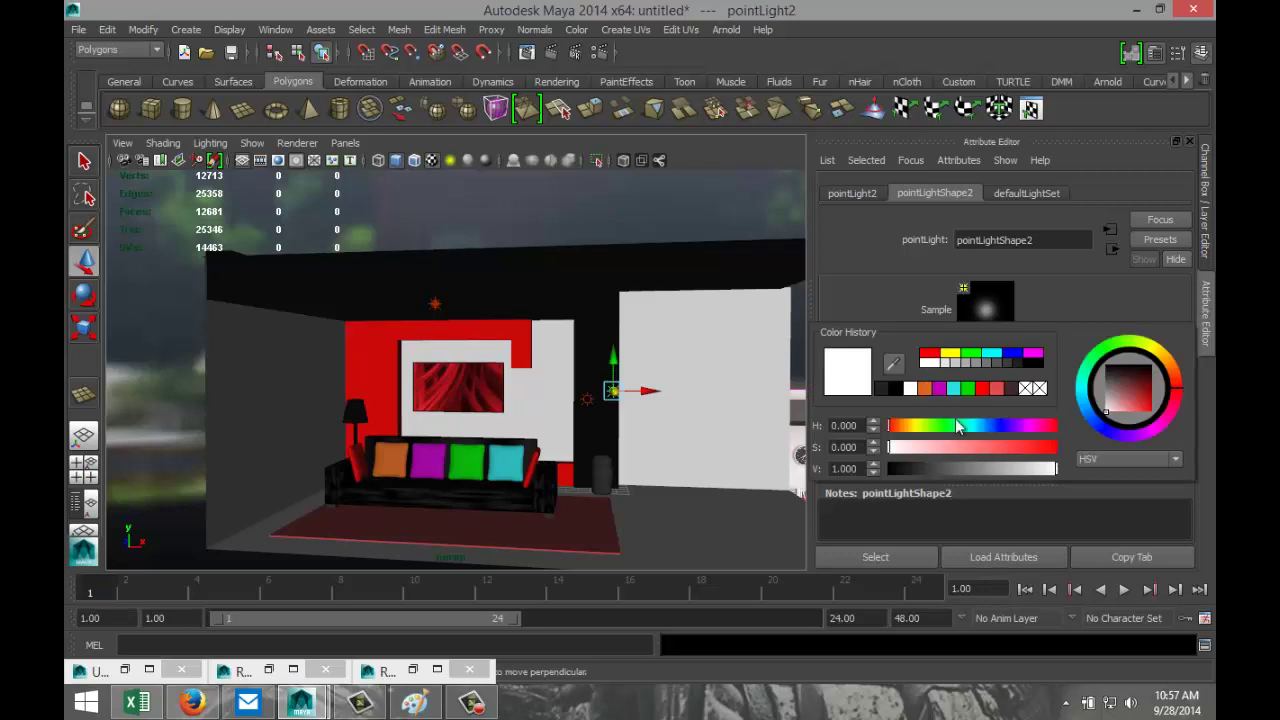
pyautogui.moveTo(889, 450)
pyautogui.mouseDown()
pyautogui.moveTo(955, 448)
pyautogui.moveTo(894, 455)
pyautogui.mouseUp()
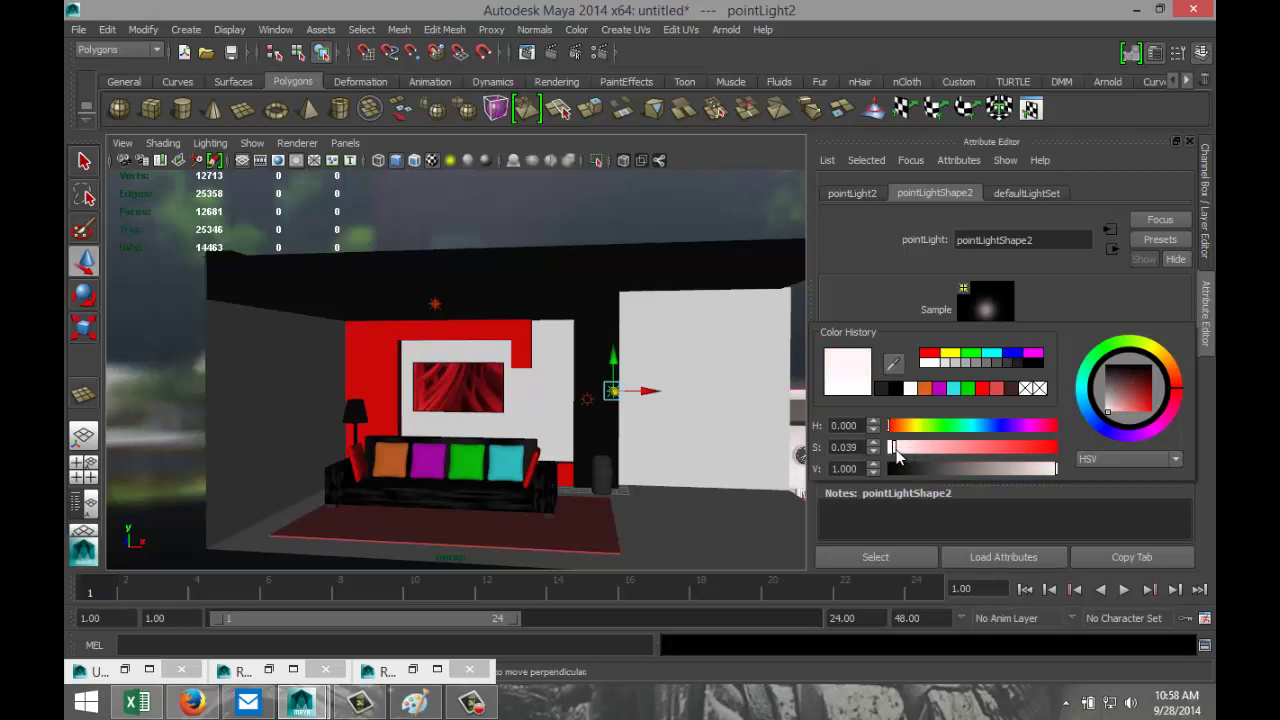
# Restore the saved interior camera view and render it in mental ray with the adjusted lights
pyautogui.scroll(3, 617, 512)
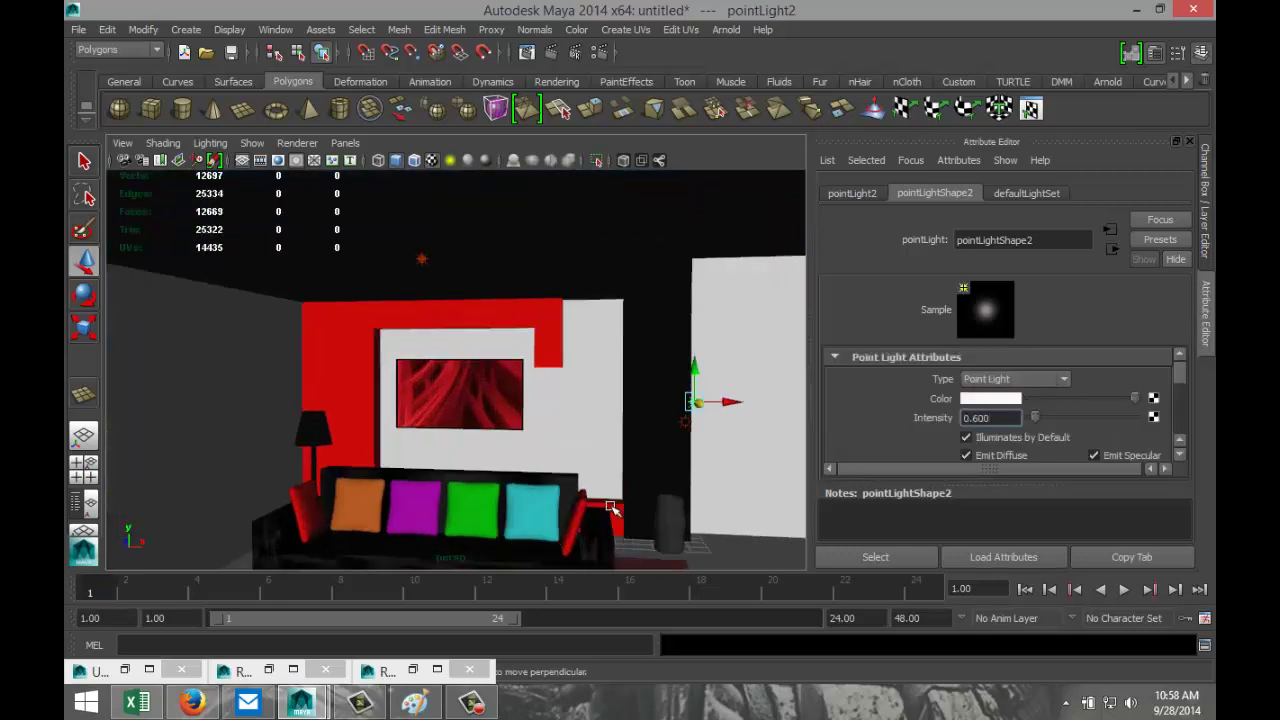
pyautogui.click(122, 143)
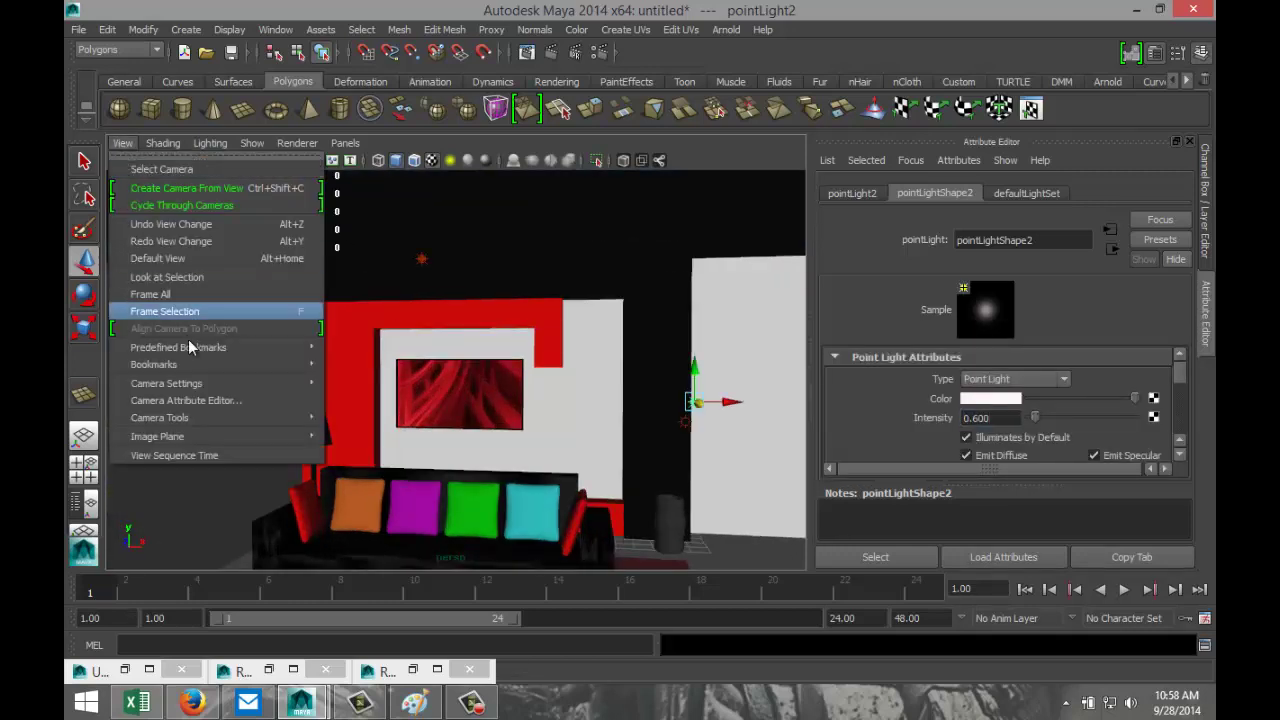
pyautogui.moveTo(231, 366)
pyautogui.click(338, 365)
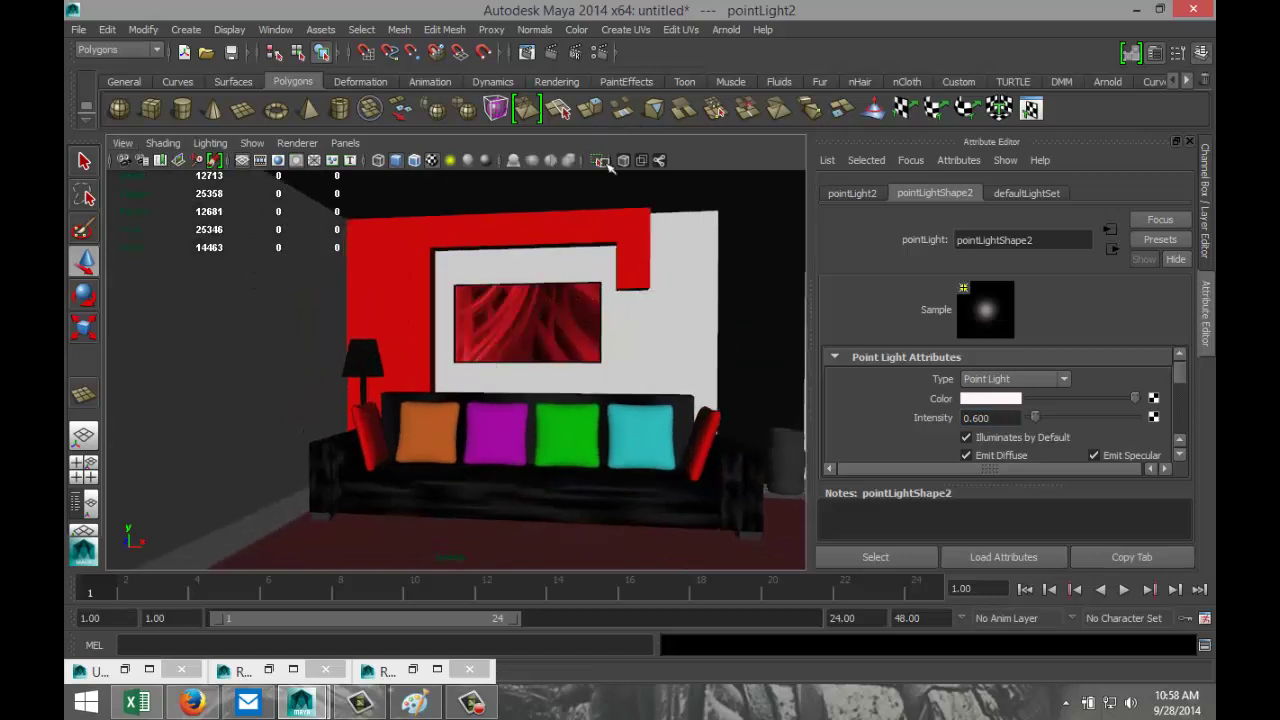
pyautogui.click(551, 51)
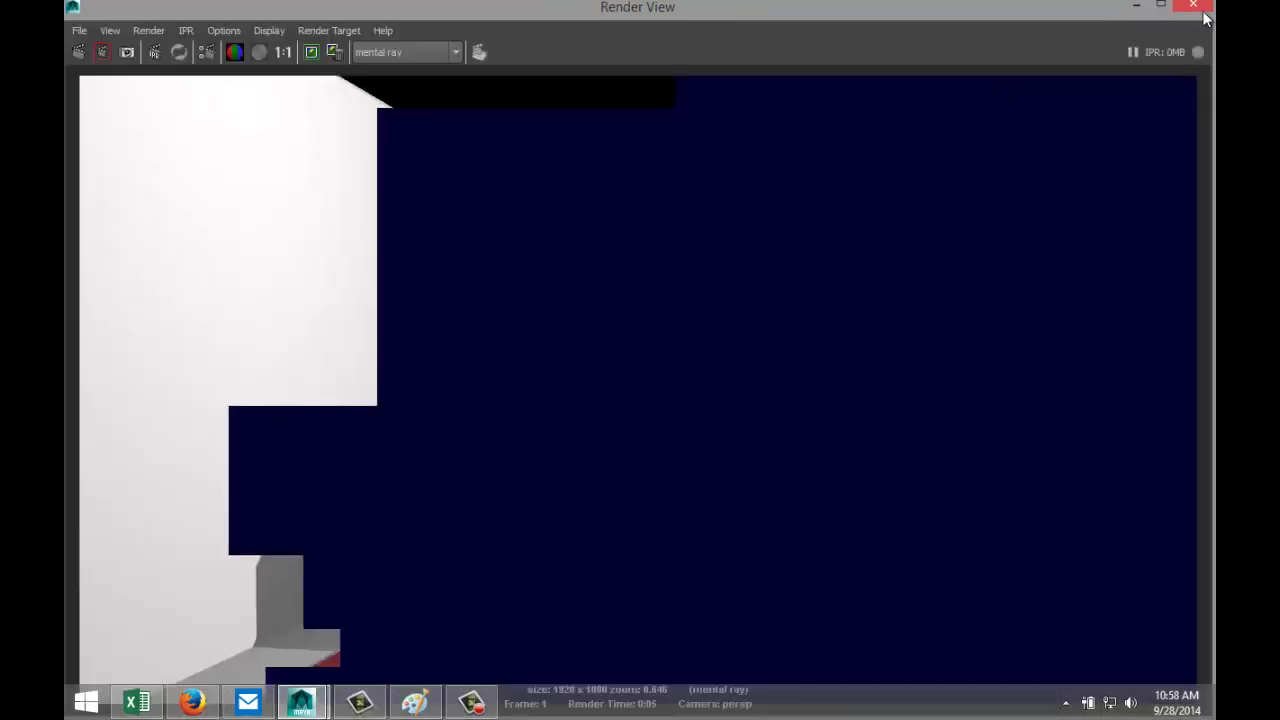
pyautogui.click(1203, 12)
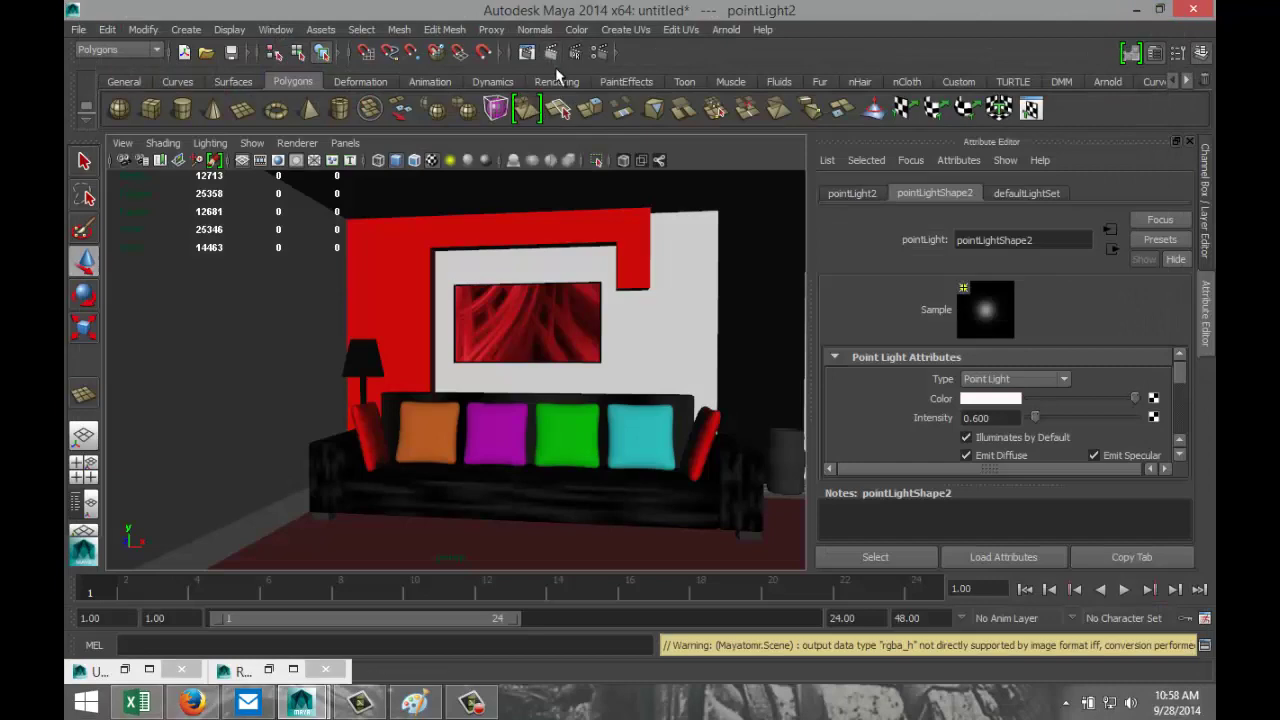
pyautogui.click(552, 55)
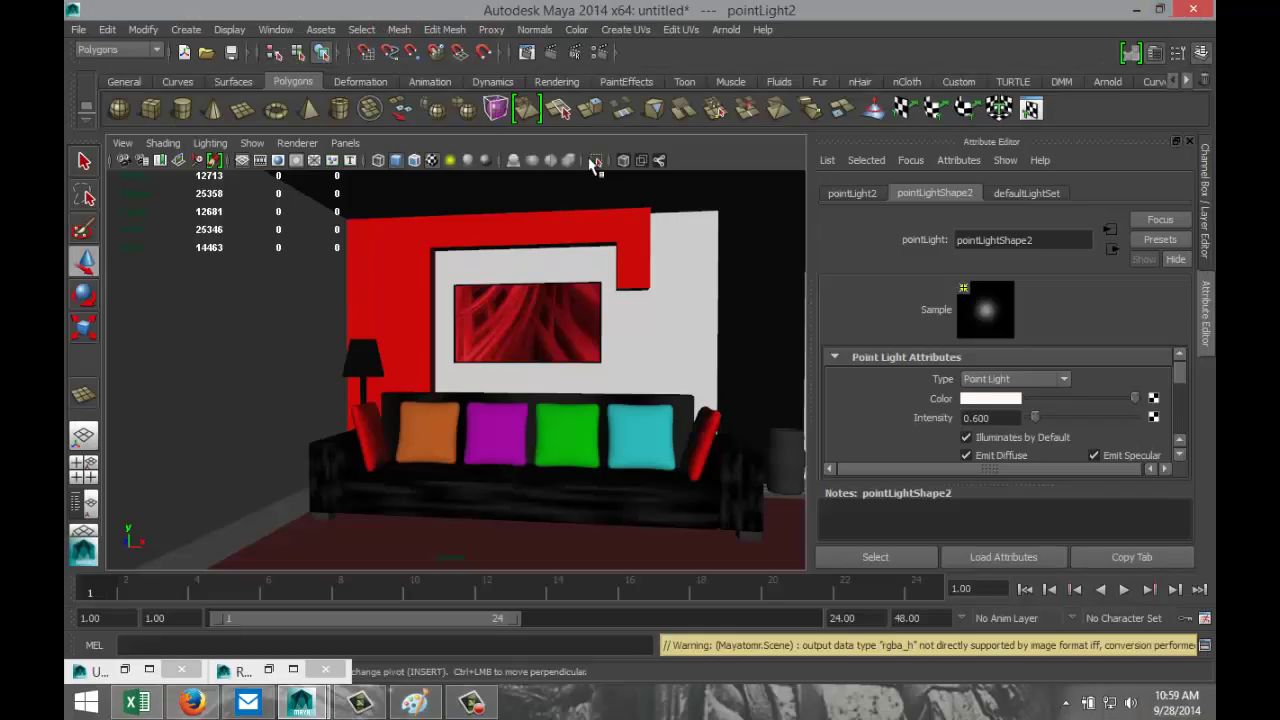
# Create another point light and move it up toward the floor lamp beside the sofa
pyautogui.click(186, 30)
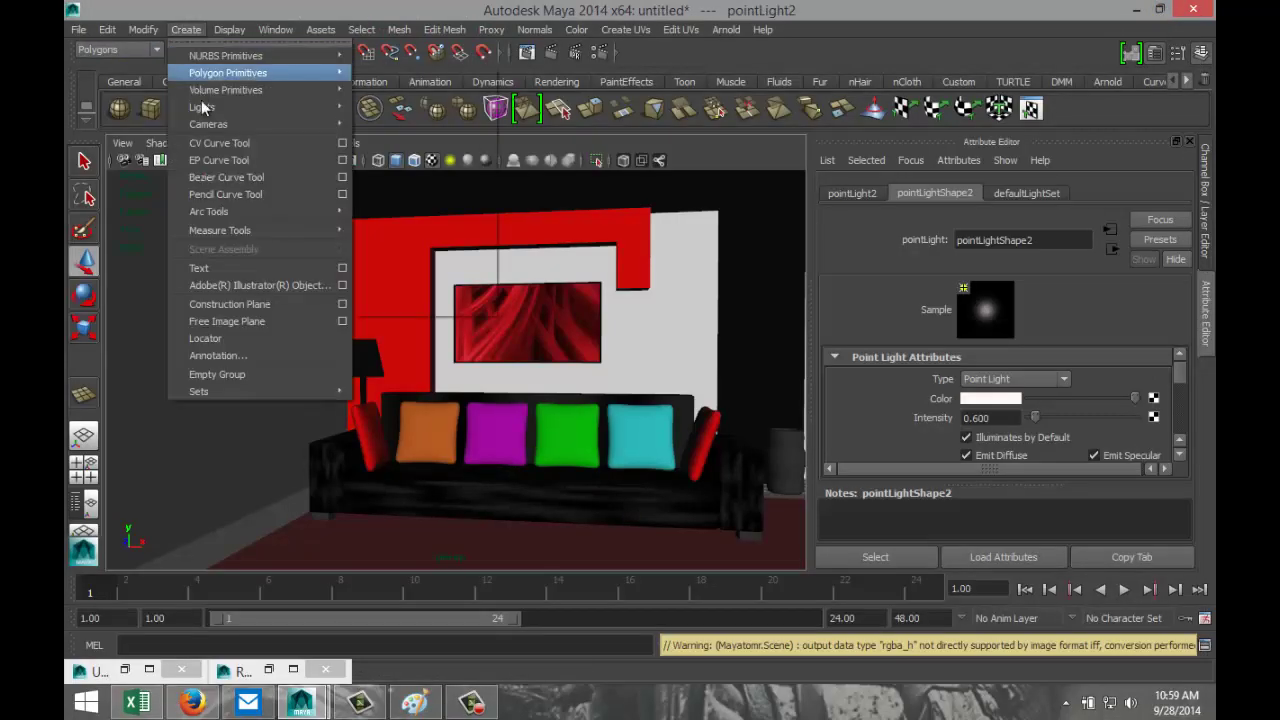
pyautogui.moveTo(212, 107)
pyautogui.click(401, 152)
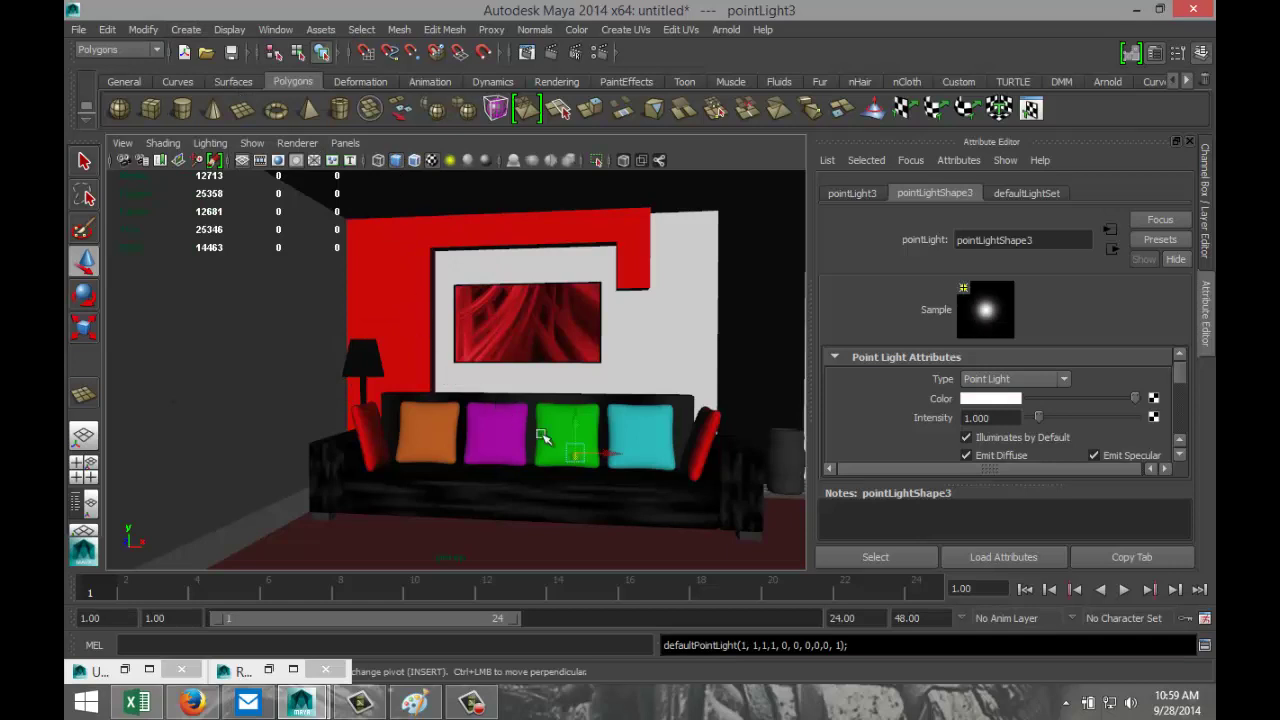
pyautogui.moveTo(580, 428); pyautogui.dragTo(400, 334)
# In the top view, move pointLight3 onto the centre of the floor lamp
pyautogui.click(84, 470)
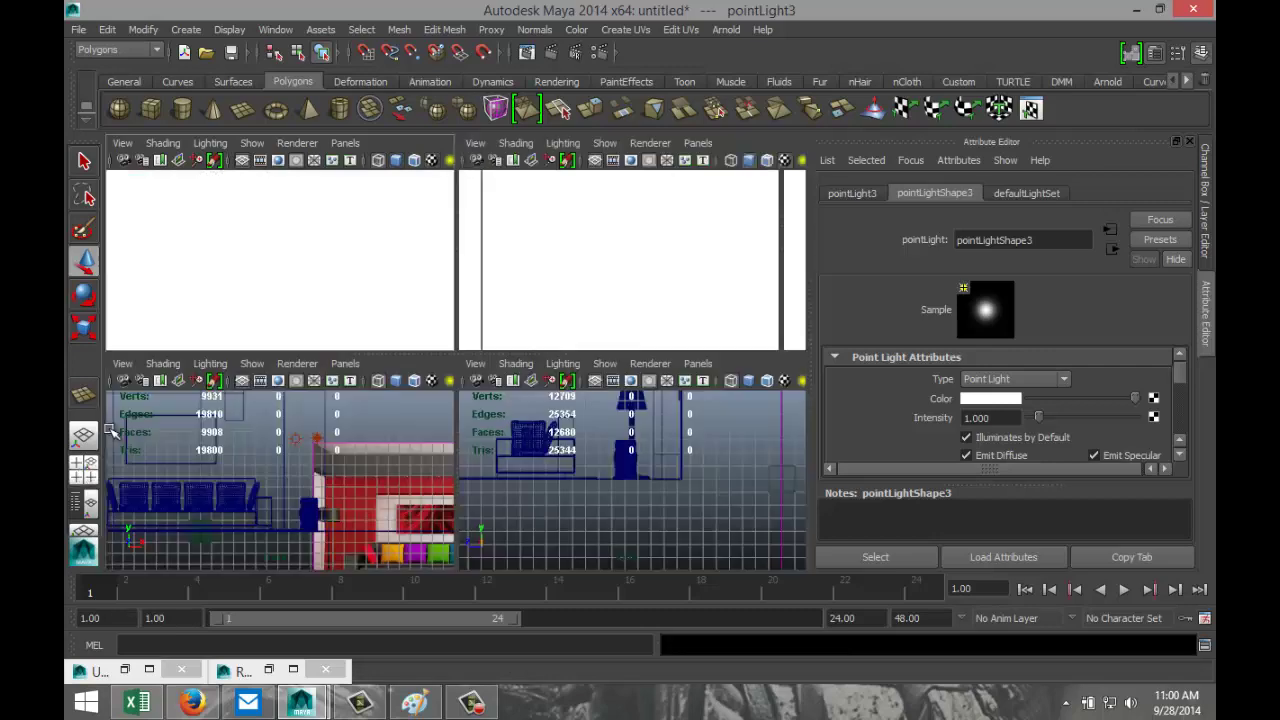
pyautogui.press('space')
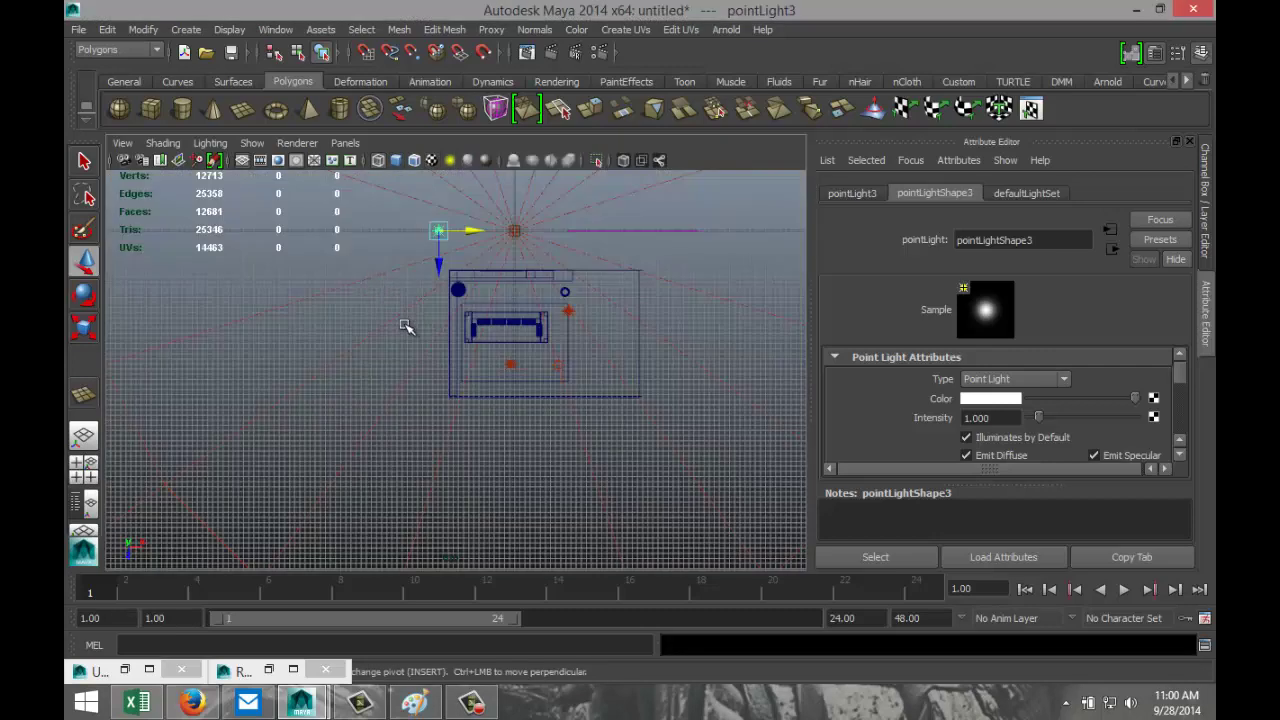
pyautogui.press('f')
pyautogui.keyDown('alt'); pyautogui.moveTo(475, 360); pyautogui.dragTo(530, 490); pyautogui.keyUp('alt')
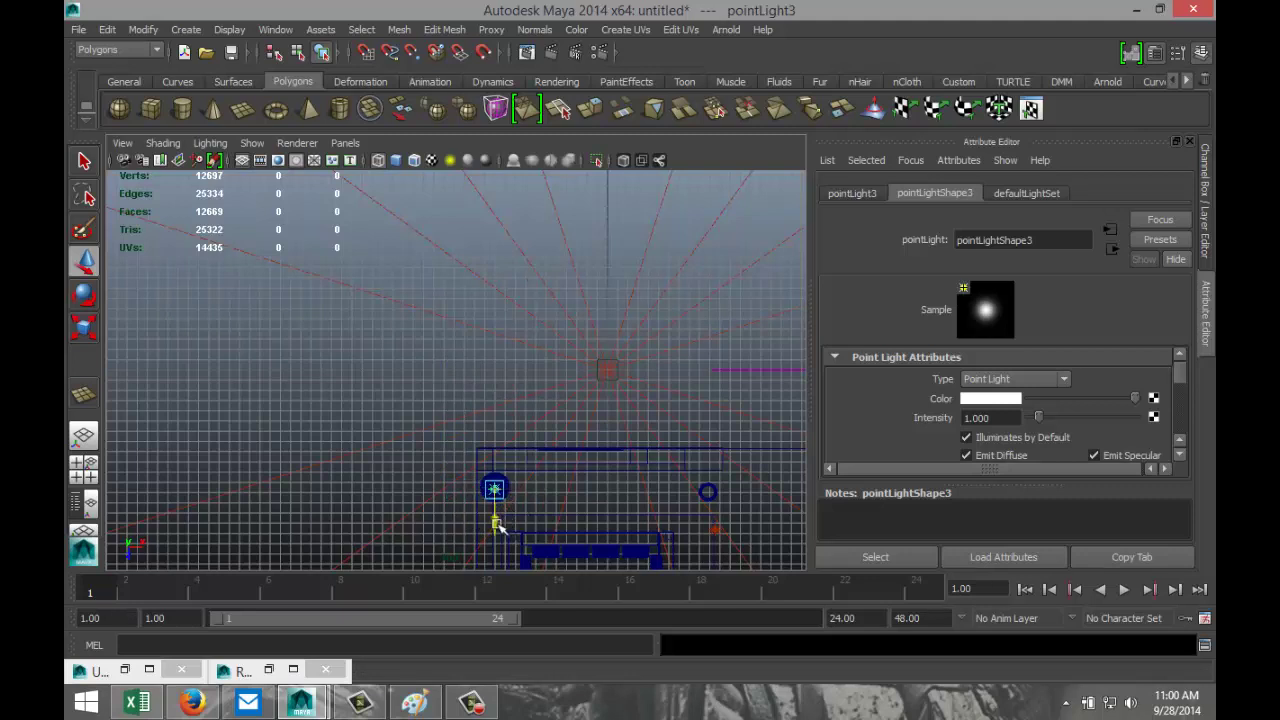
# In the side view, lower pointLight3 until it sits inside the floor lamp's shade, and return to the perspective view
pyautogui.click(83, 469)
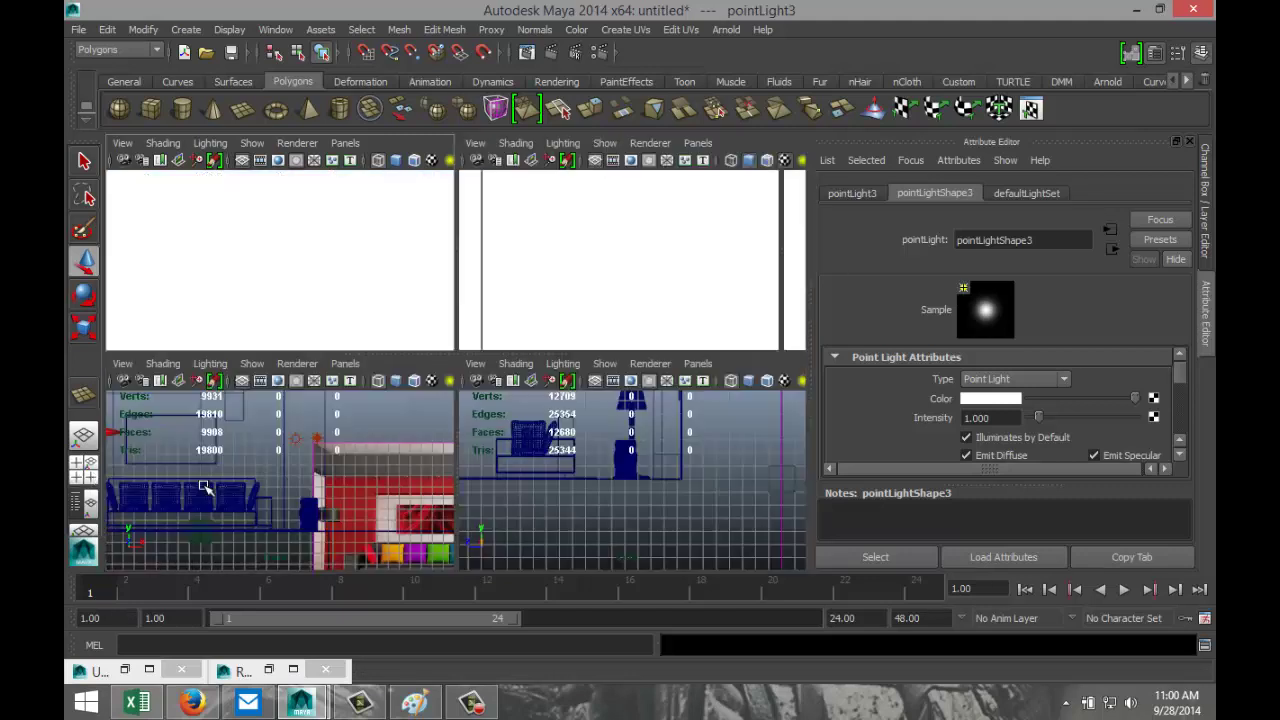
pyautogui.press('space')
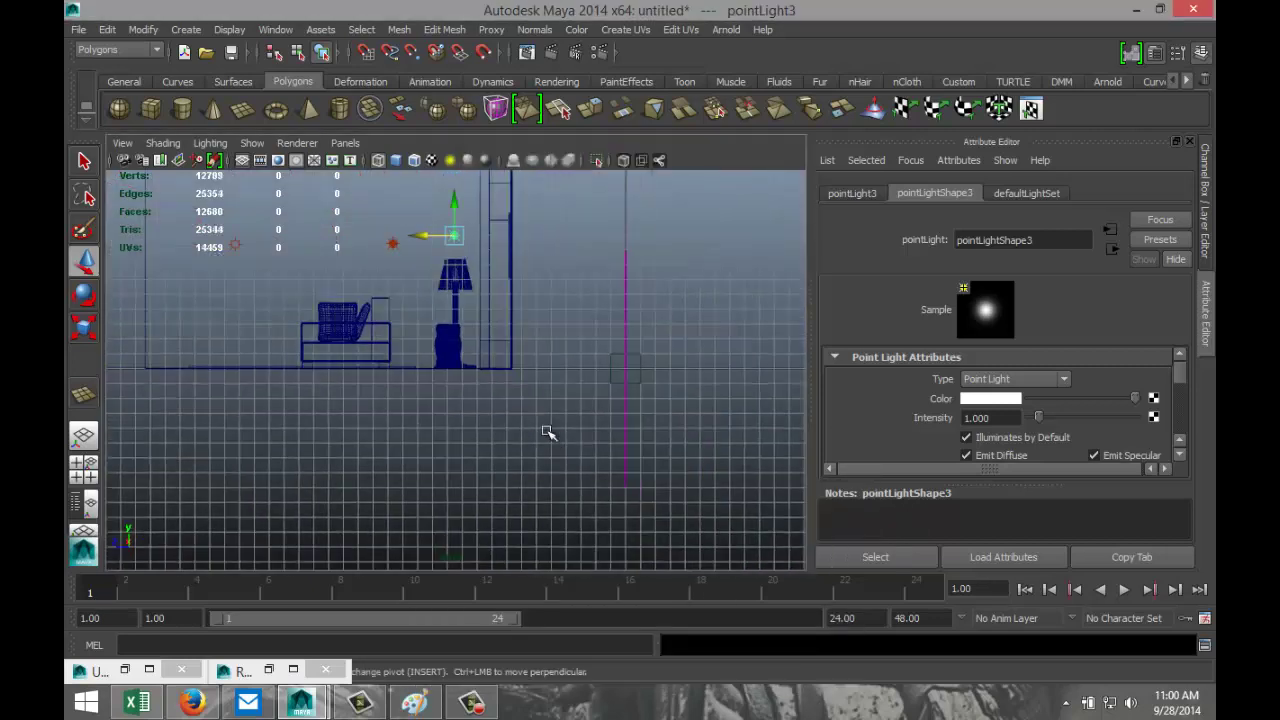
pyautogui.moveTo(454, 206); pyautogui.dragTo(466, 242)
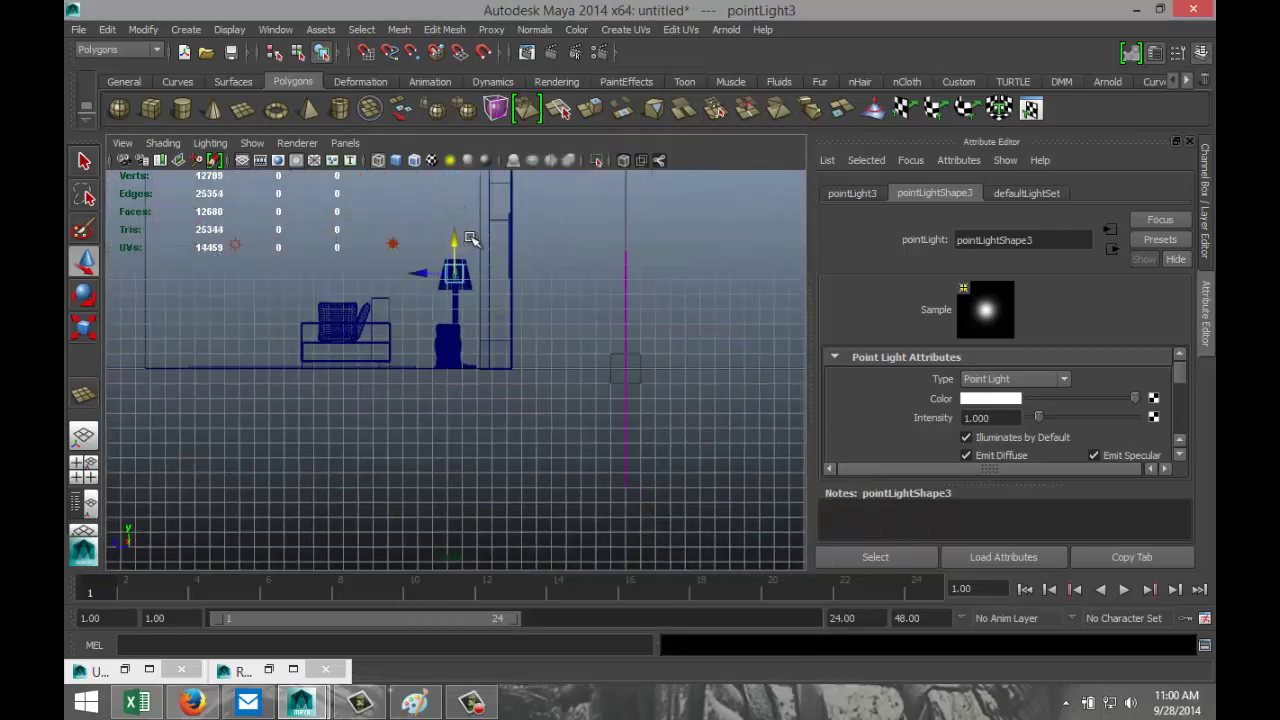
pyautogui.click(88, 469)
pyautogui.press('space')
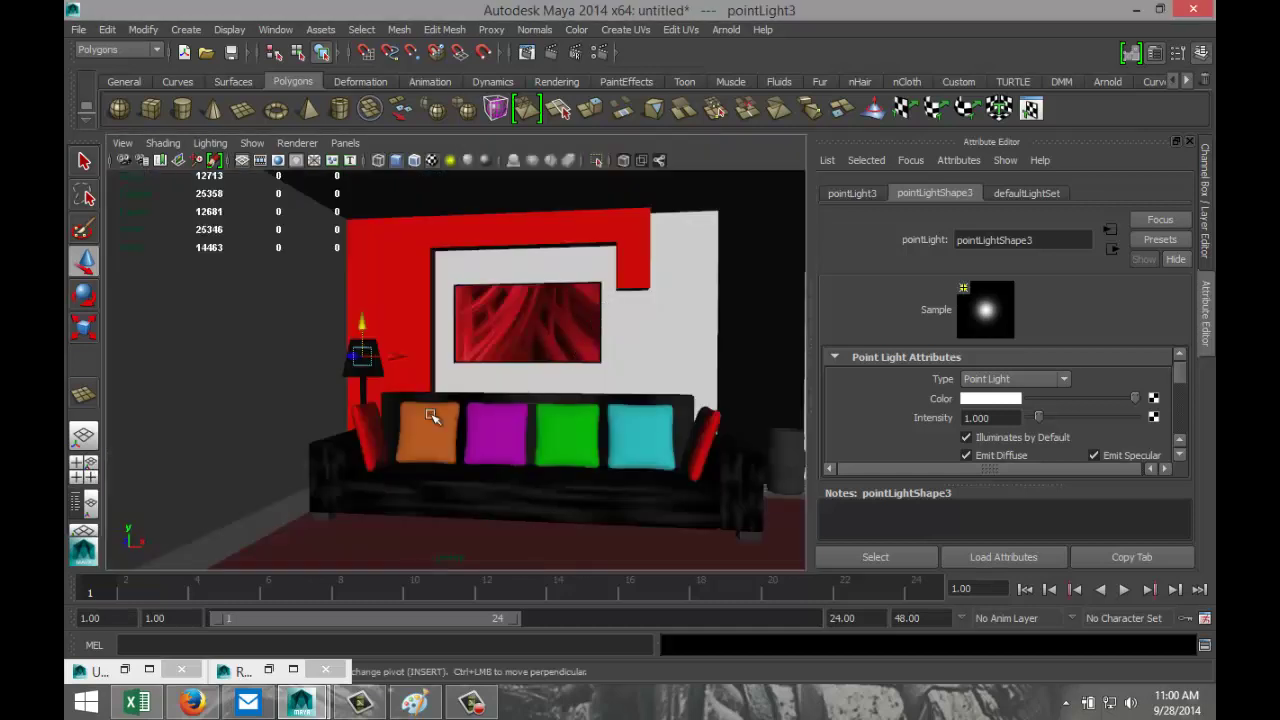
# Separate the floor lamp mesh into individual objects for the shade and the stand
pyautogui.scroll(5, 430, 415)
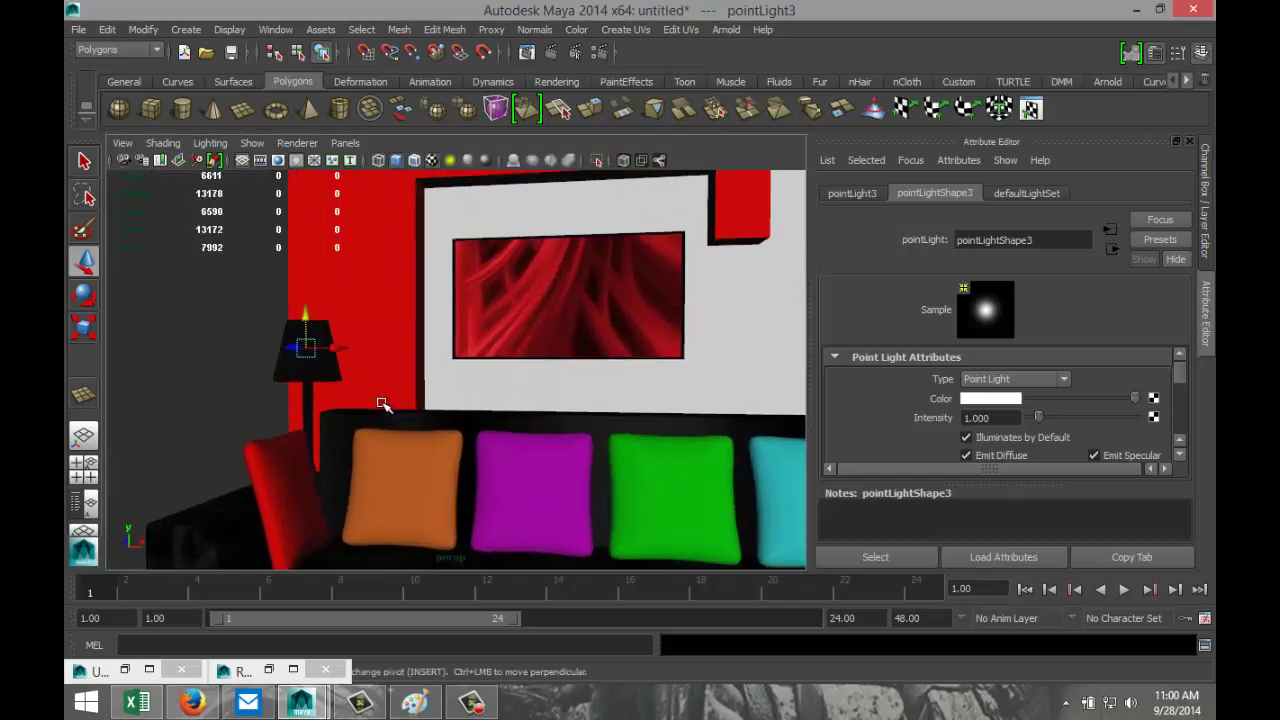
pyautogui.moveTo(614, 428)
pyautogui.keyDown('alt'); pyautogui.mouseDown(button='middle')
pyautogui.moveTo(223, 417)
pyautogui.moveTo(243, 411)
pyautogui.moveTo(209, 400)
pyautogui.mouseUp(button='middle'); pyautogui.keyUp('alt')
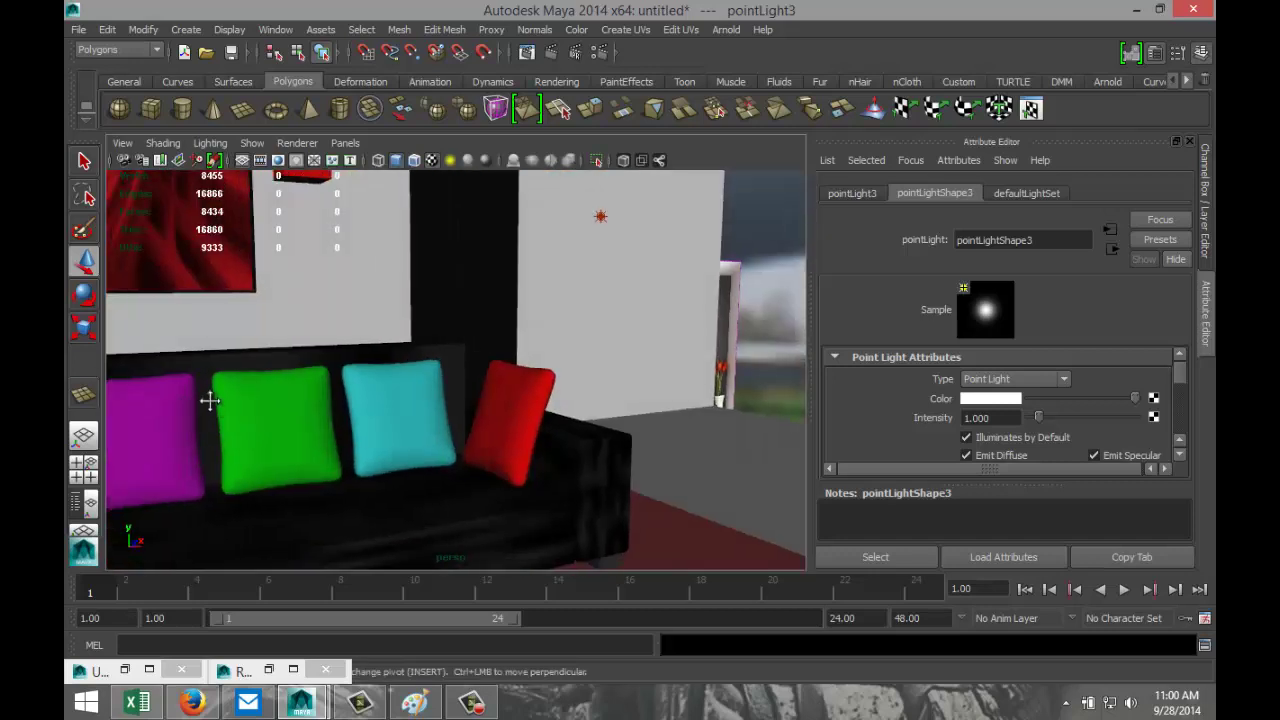
pyautogui.scroll(-5, 337, 400)
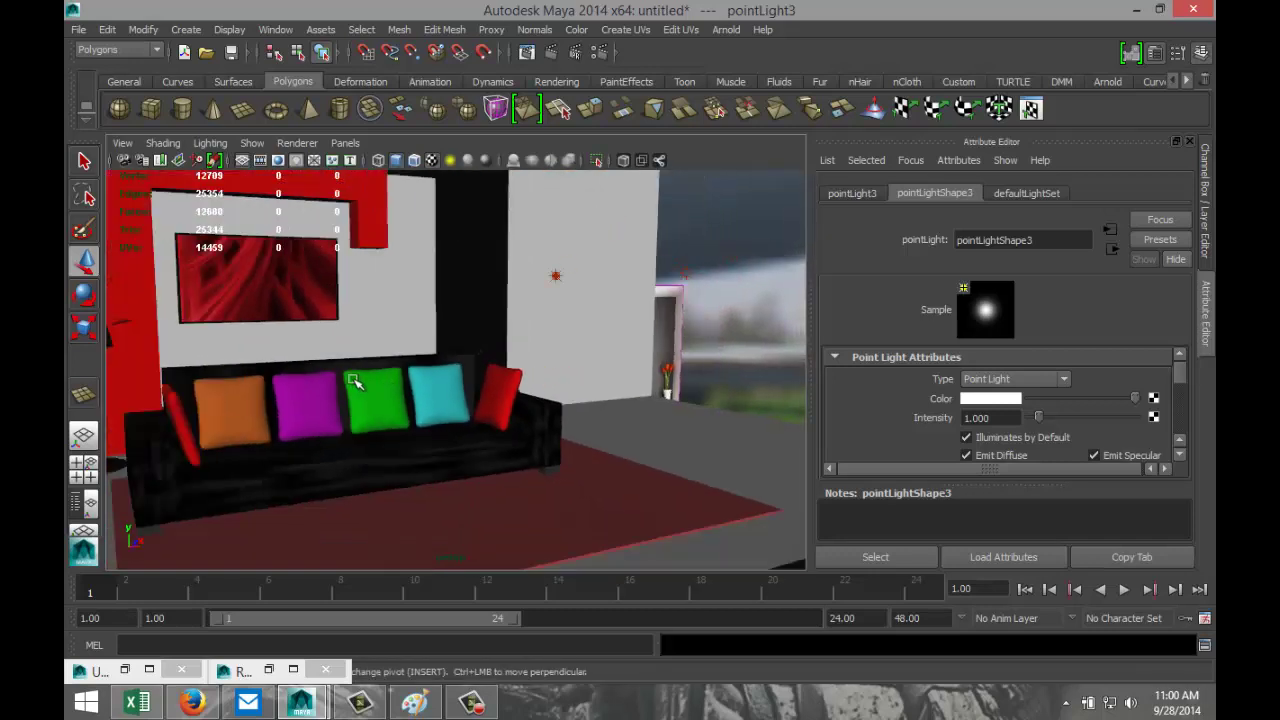
pyautogui.scroll(-3, 358, 383)
pyautogui.click(160, 348)
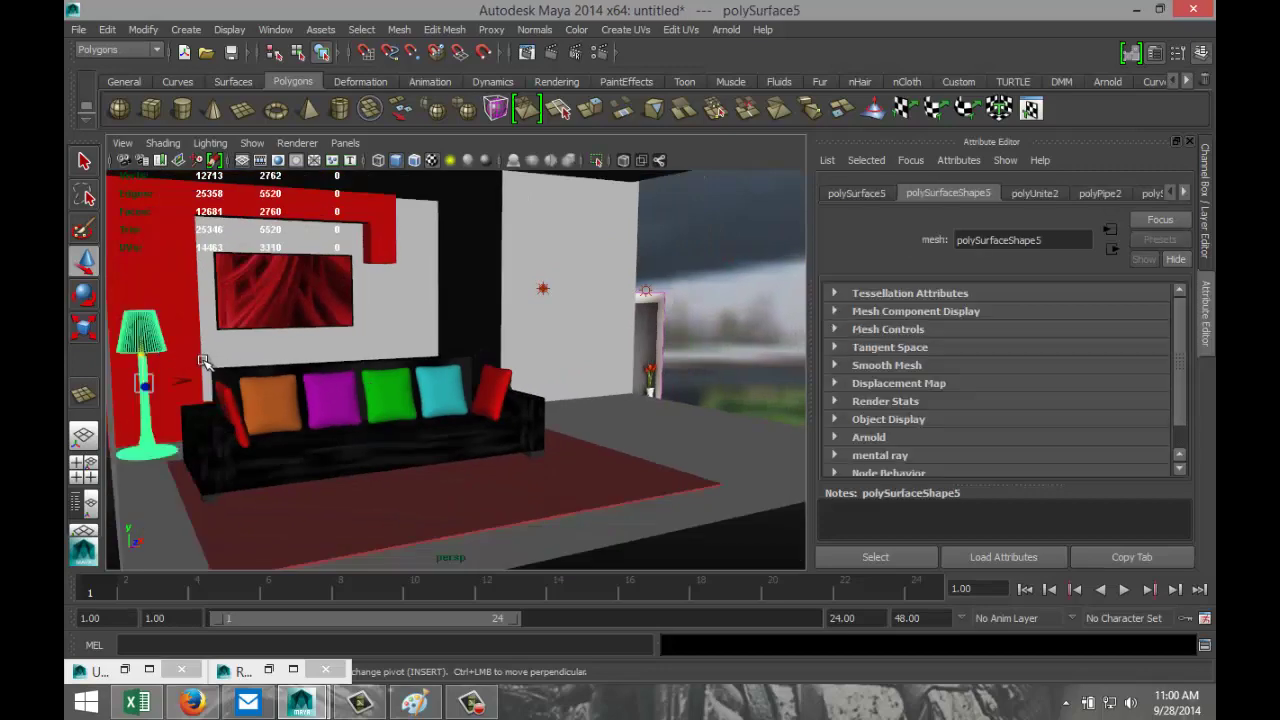
pyautogui.press('f')
pyautogui.keyDown('alt'); pyautogui.moveTo(586, 431); pyautogui.dragTo(500, 423); pyautogui.keyUp('alt')
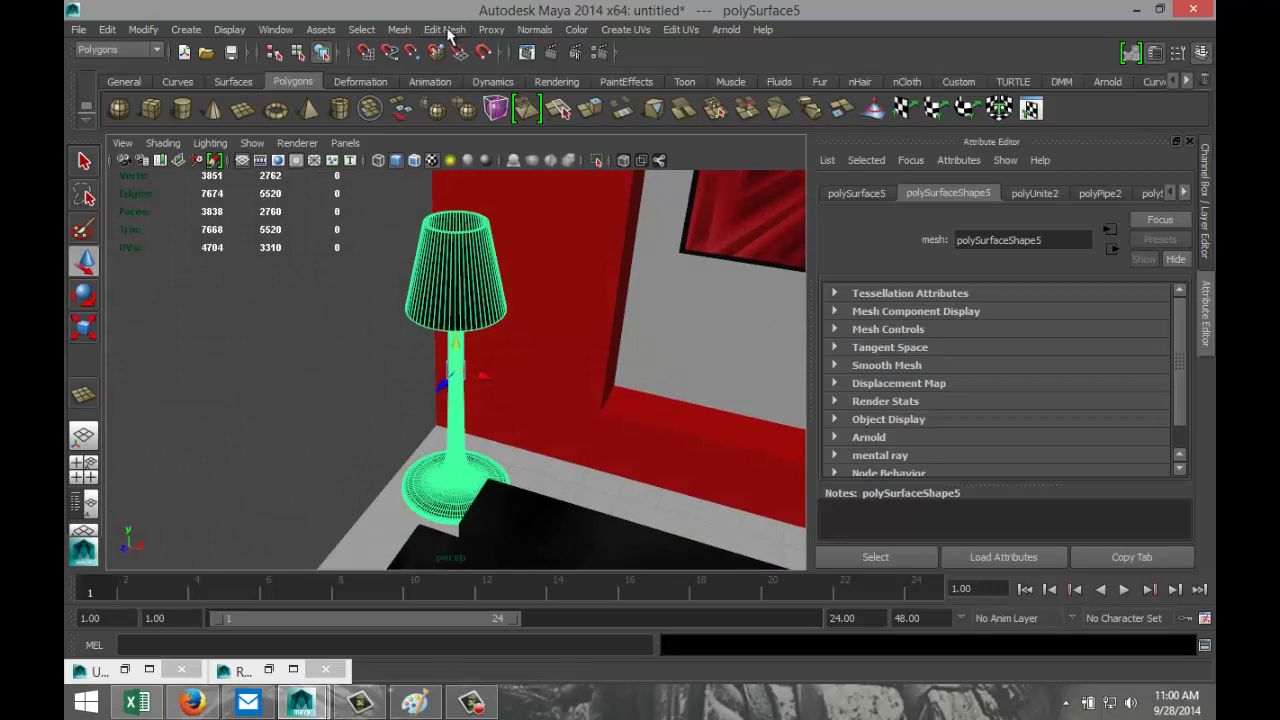
pyautogui.click(400, 30)
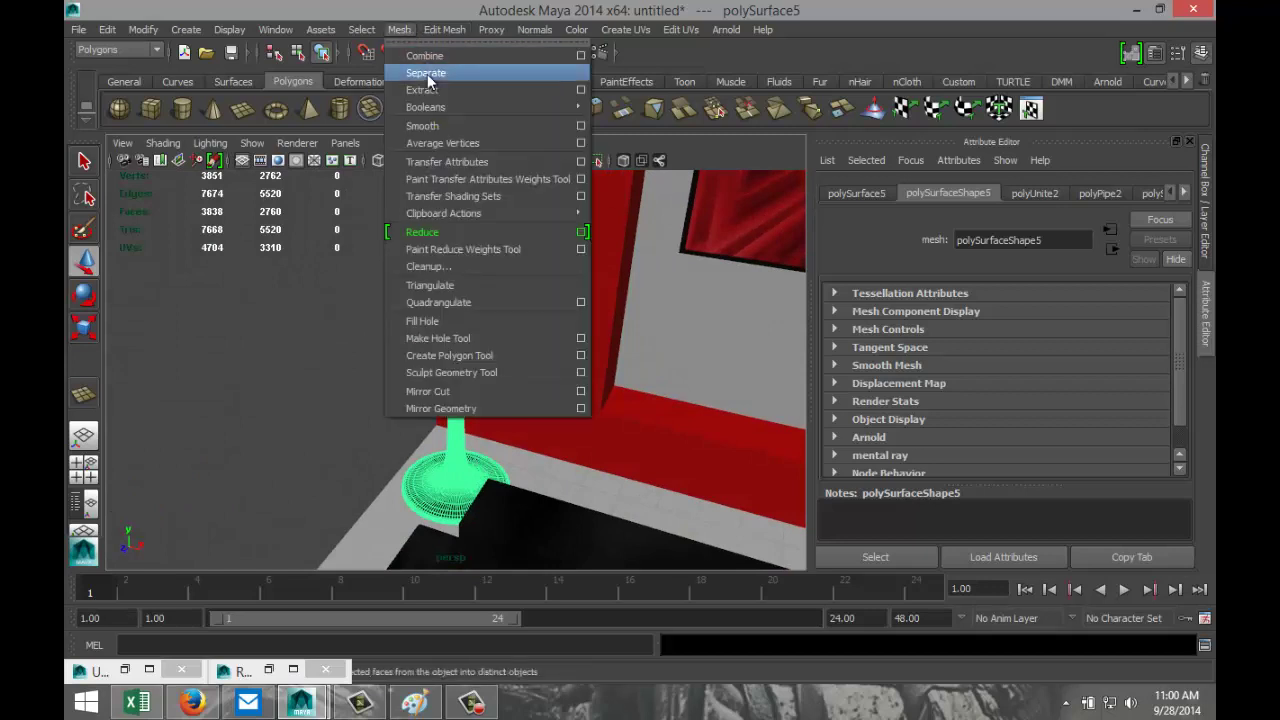
pyautogui.click(427, 73)
# Select only the lampshade and show the attributes of its phongE2 material
pyautogui.click(507, 302)
pyautogui.click(479, 272)
pyautogui.click(1185, 194)
pyautogui.click(1185, 194)
pyautogui.click(1185, 194)
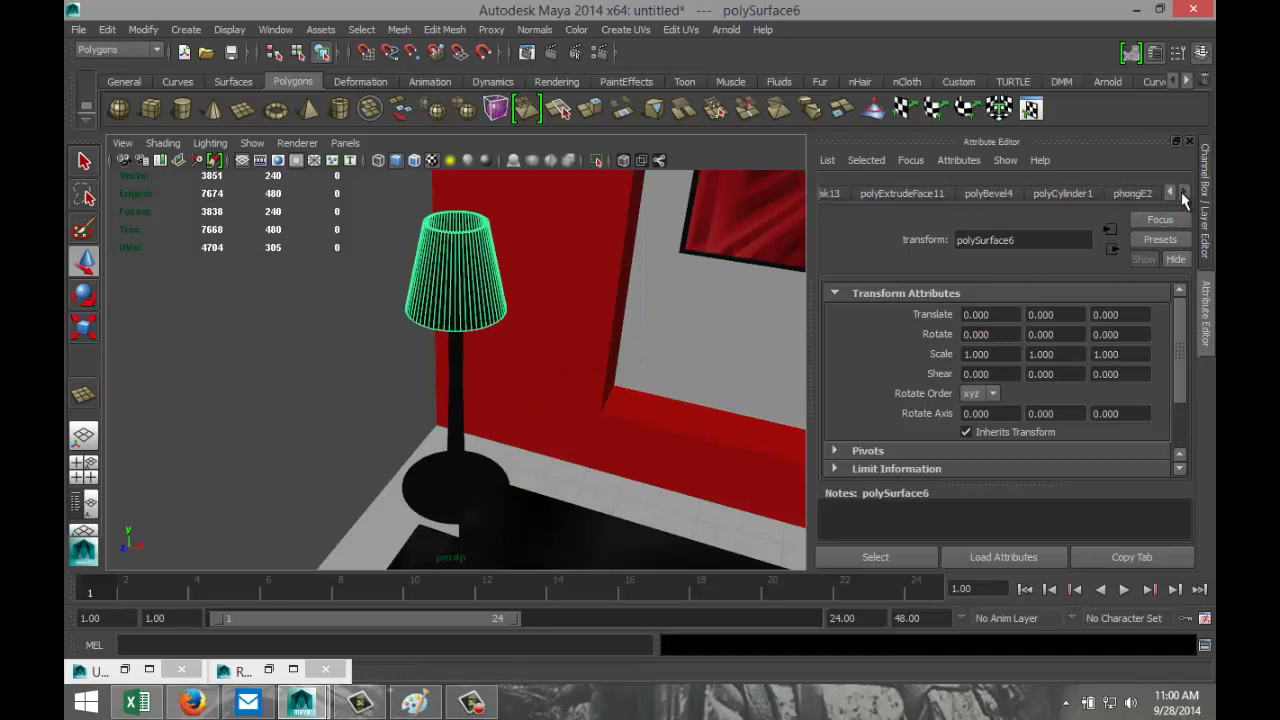
pyautogui.click(1140, 193)
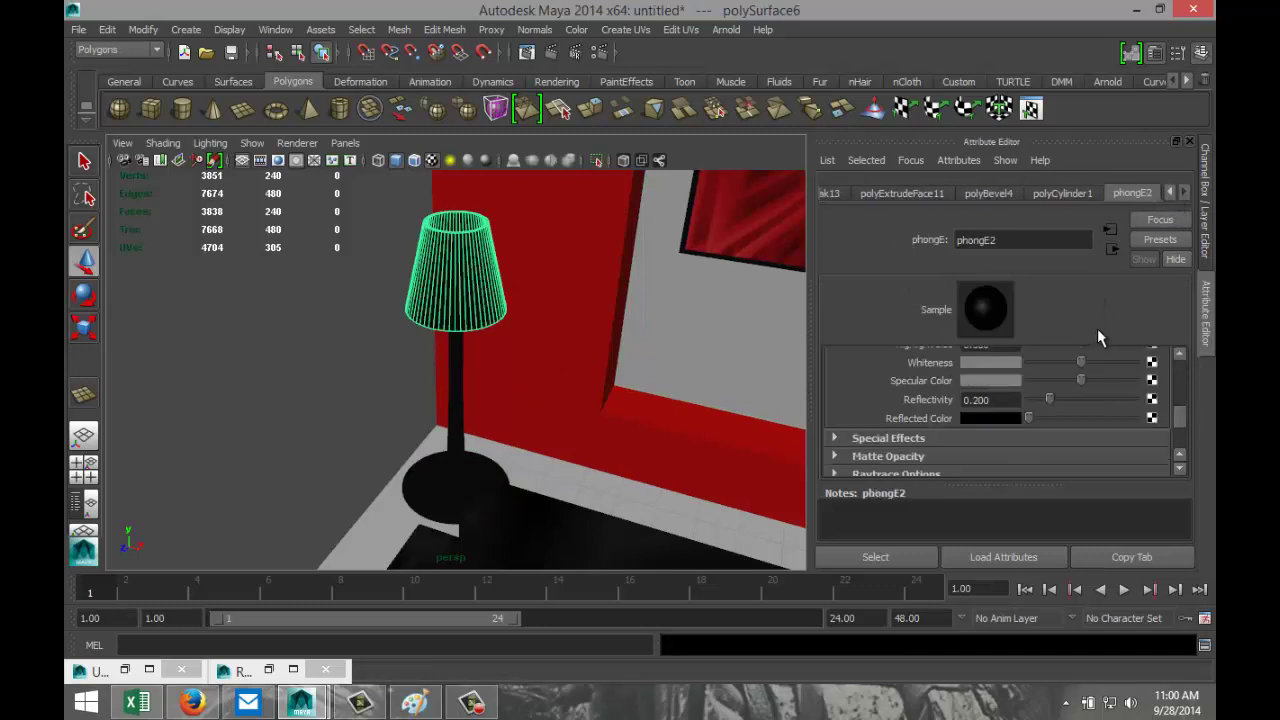
# Look through the phongE2 material's specular shading, Special Effects and Raytrace Options settings
pyautogui.scroll(2, 1100, 400)
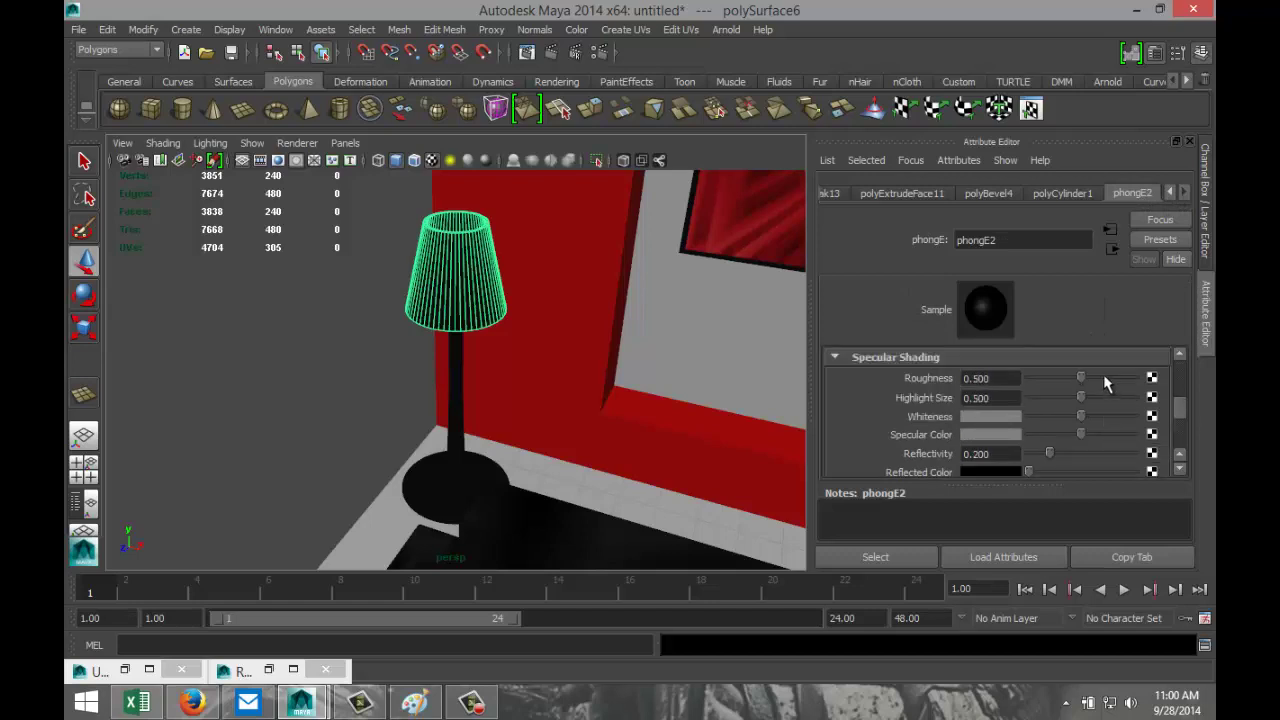
pyautogui.scroll(-3, 1103, 375)
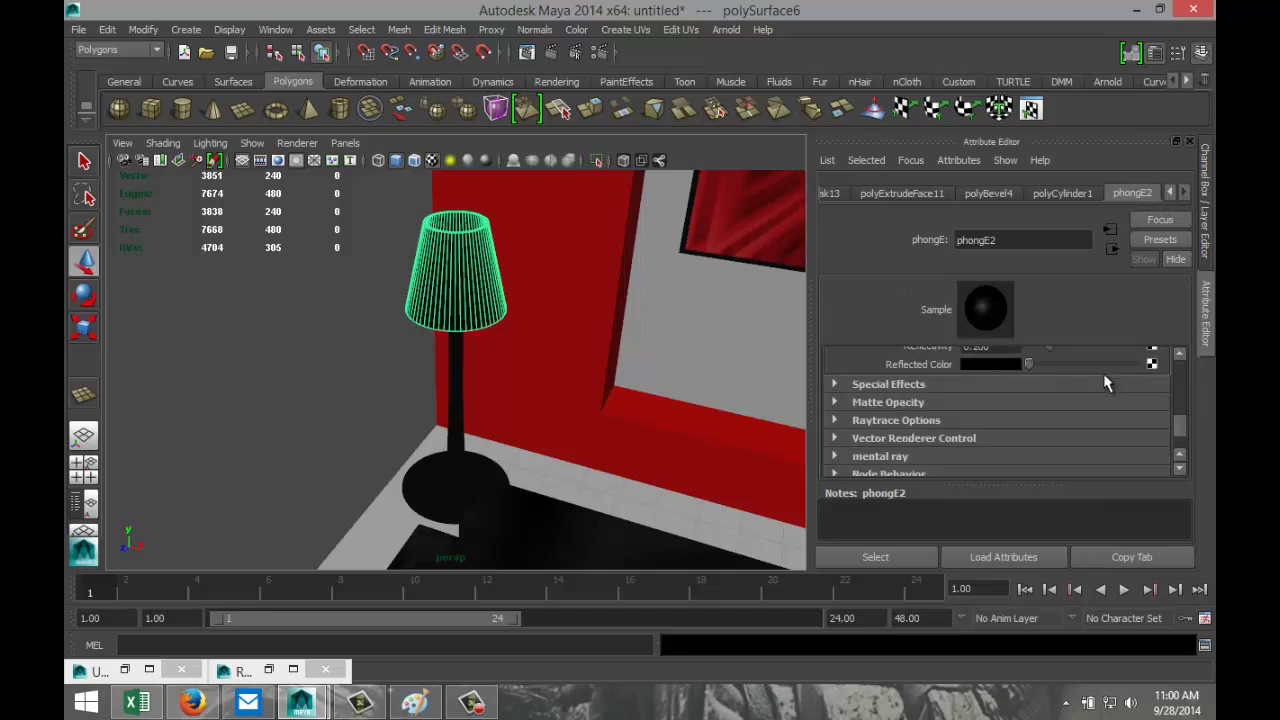
pyautogui.scroll(-3, 1104, 380)
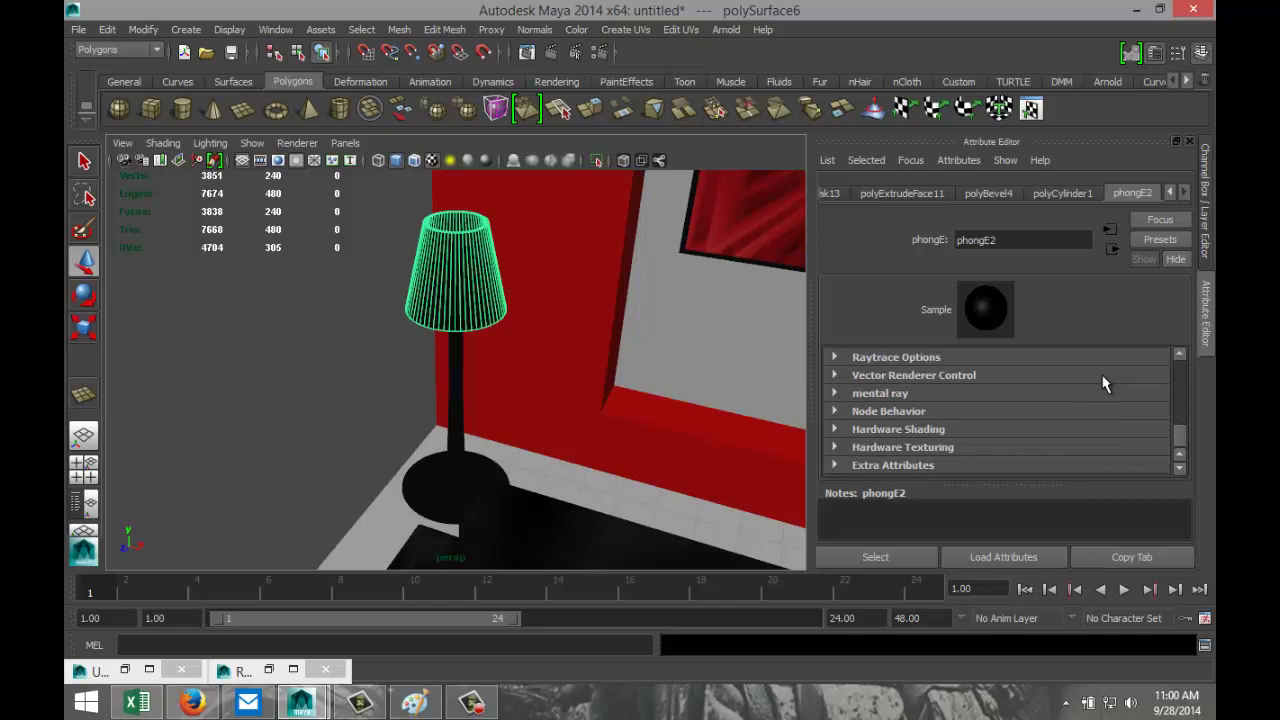
pyautogui.scroll(2, 1102, 380)
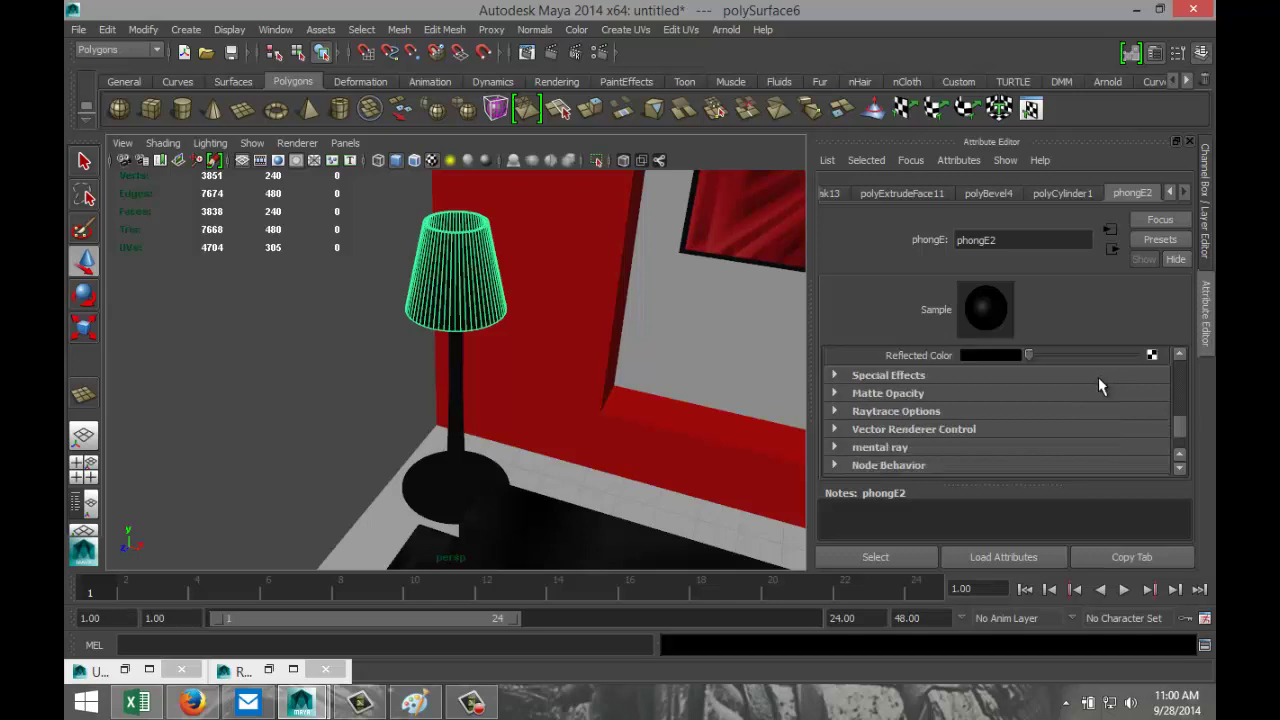
pyautogui.click(834, 376)
pyautogui.scroll(-1, 836, 405)
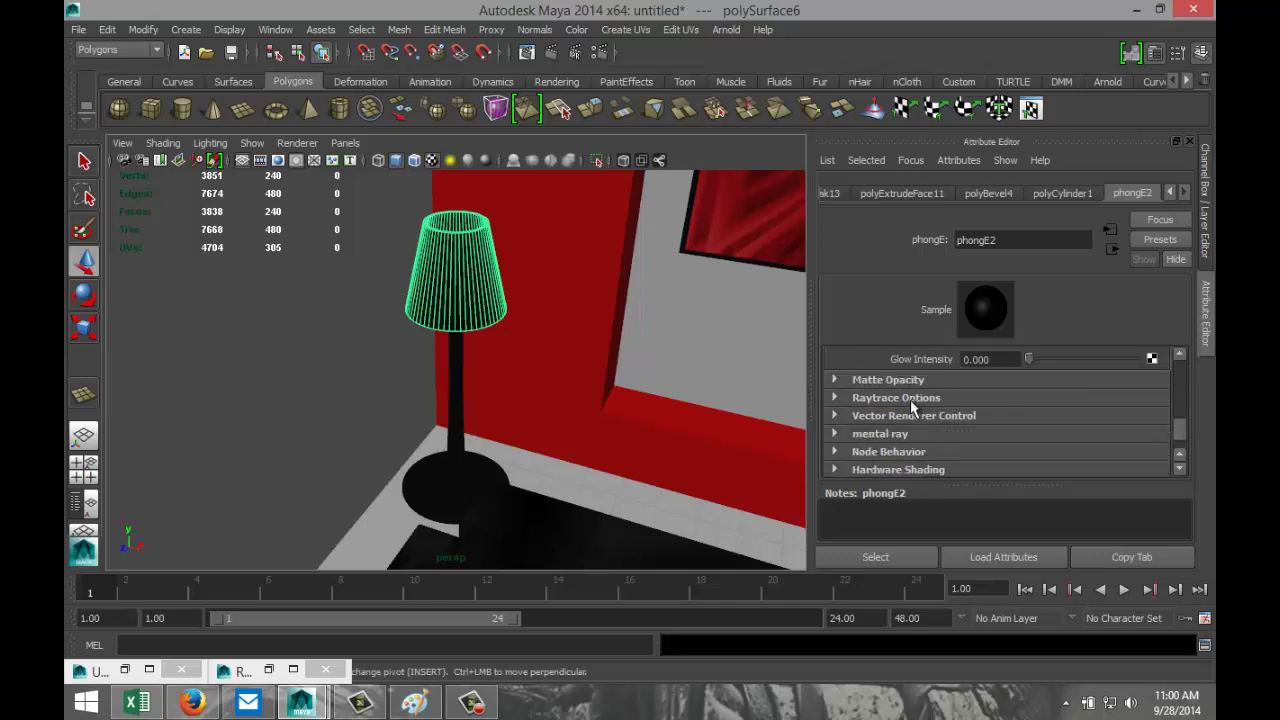
pyautogui.click(834, 397)
pyautogui.scroll(-1, 1040, 425)
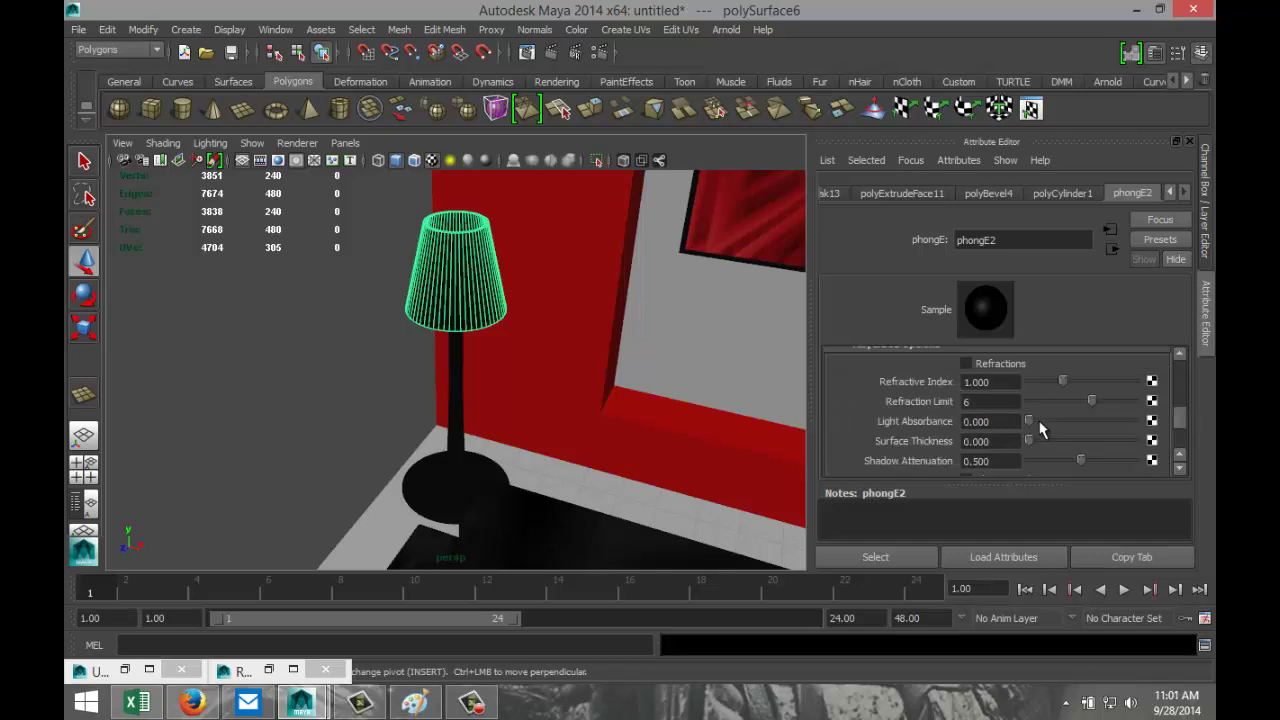
# Raise the Transparency of the phongE2 material slightly to a dark gray, making the lampshade partly see-through
pyautogui.scroll(4, 1040, 428)
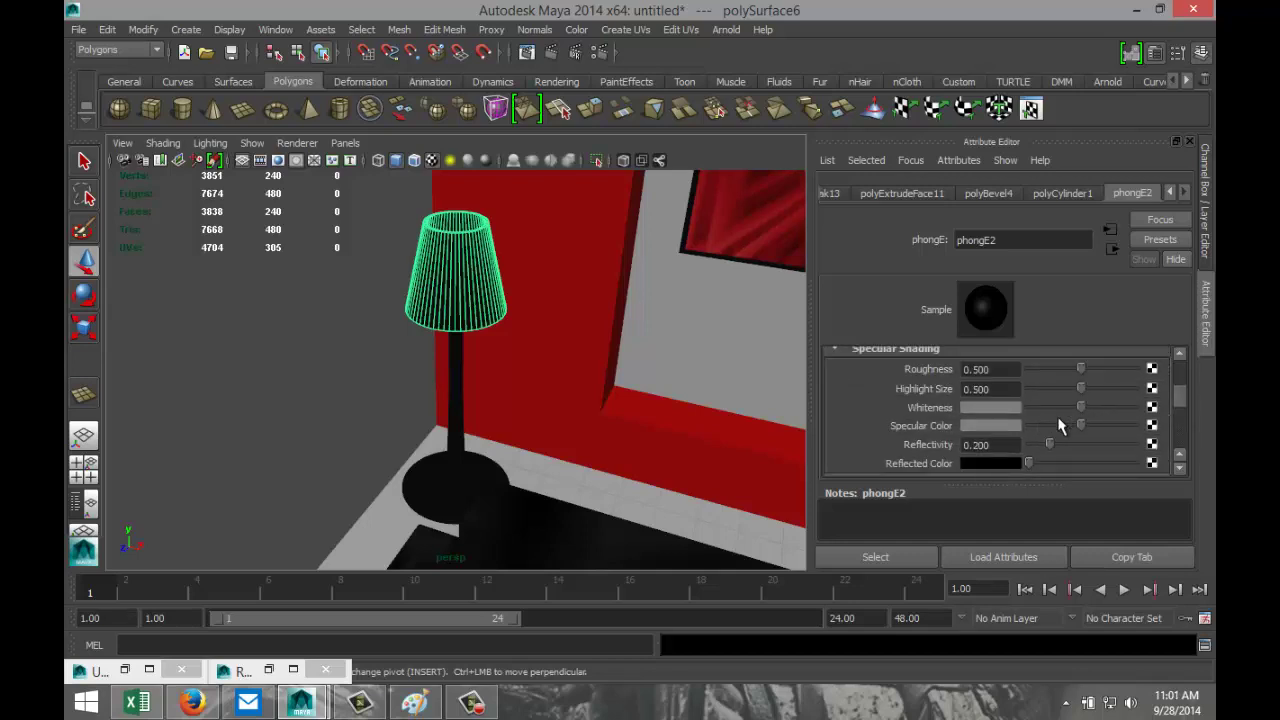
pyautogui.scroll(1, 1060, 426)
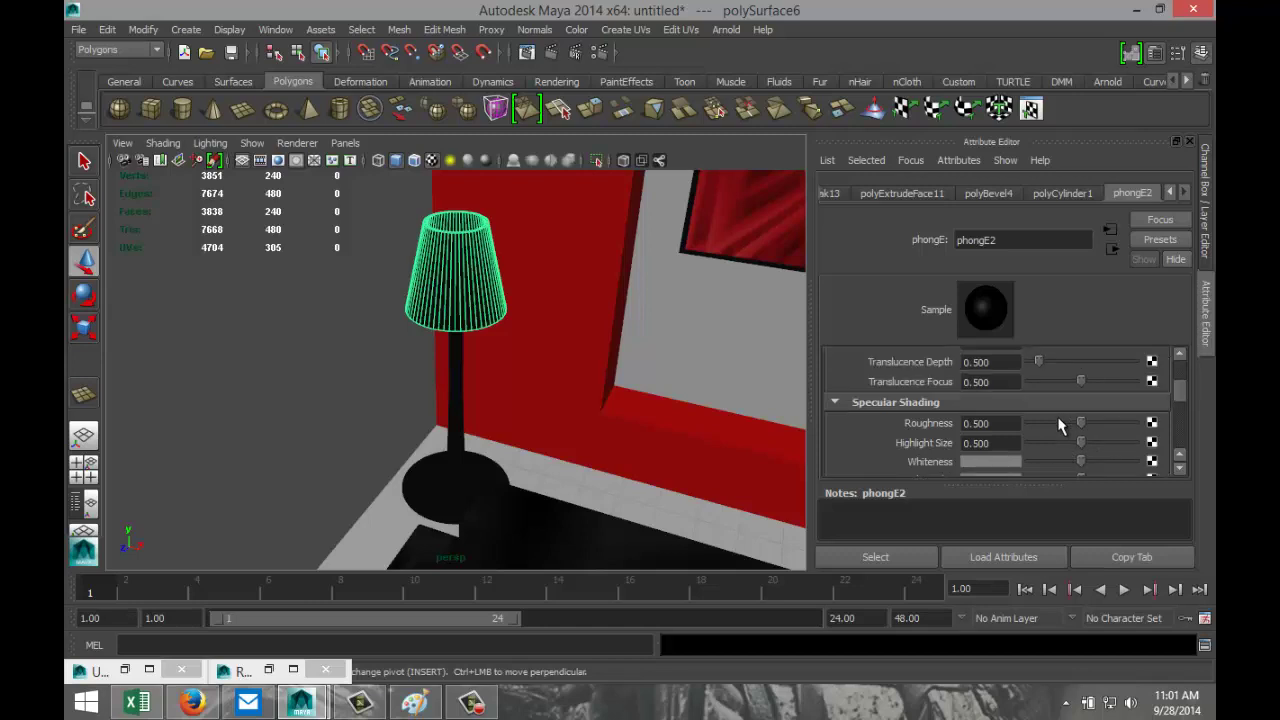
pyautogui.scroll(1, 1060, 426)
pyautogui.scroll(1, 1060, 426)
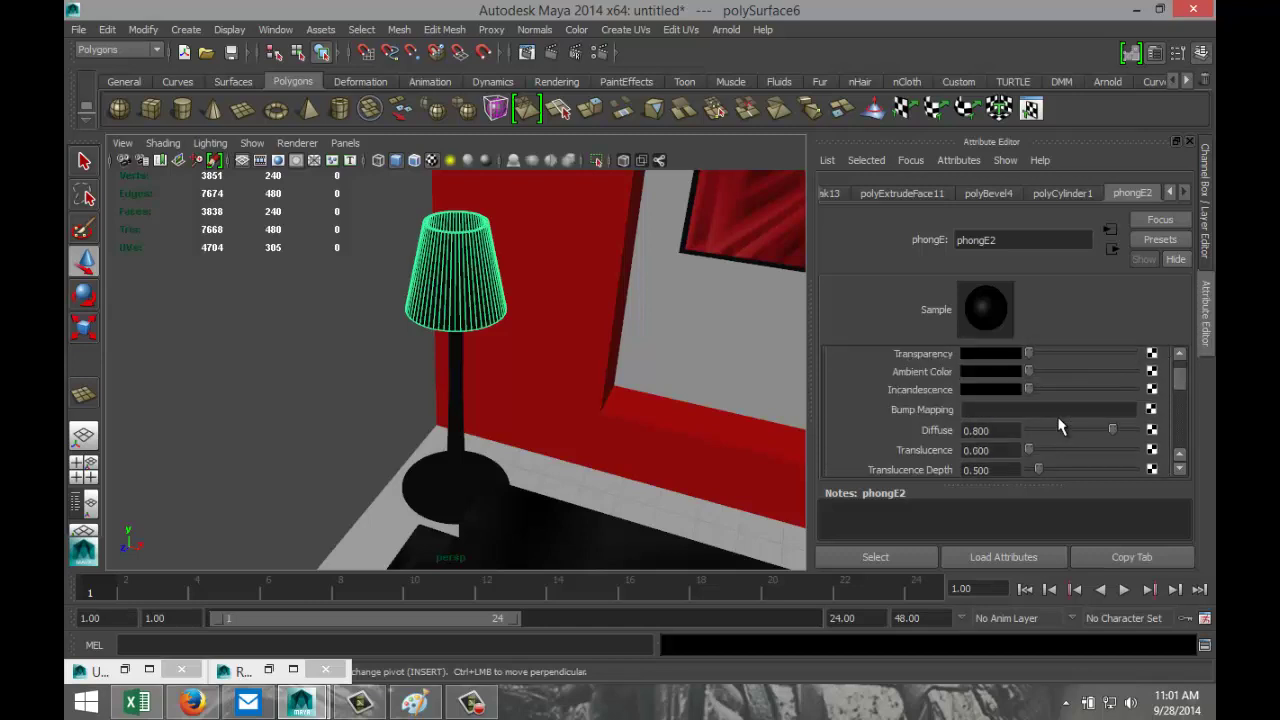
pyautogui.scroll(2, 1060, 426)
pyautogui.scroll(-1, 1060, 426)
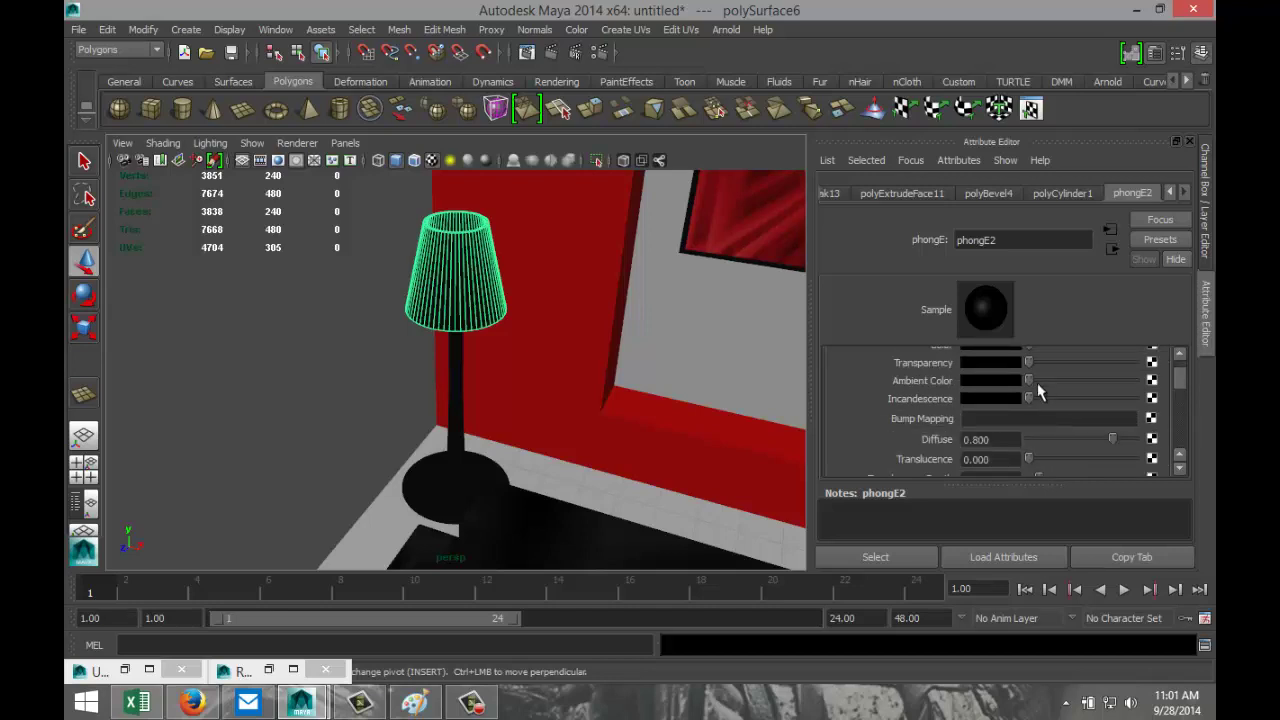
pyautogui.moveTo(1028, 364); pyautogui.dragTo(1052, 370)
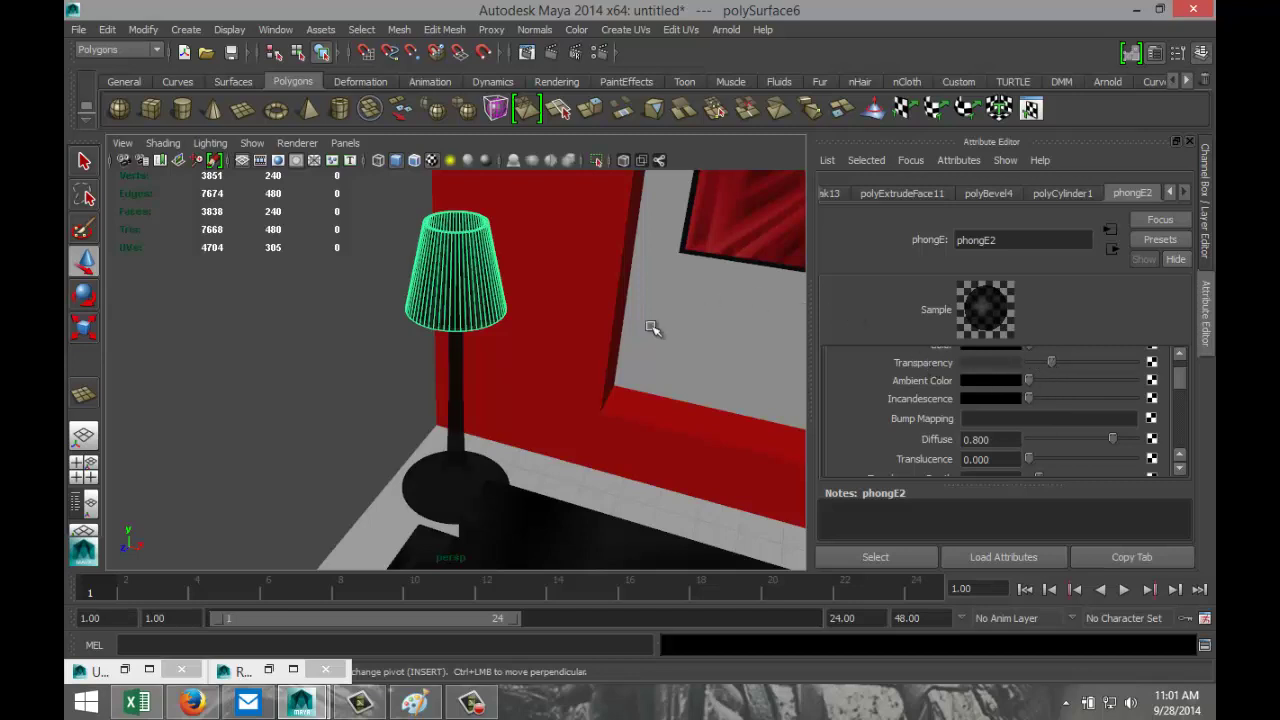
# Switch to wireframe display, select pointLight3 inside the lampshade and set its Intensity to 0.2
pyautogui.scroll(2, 486, 306)
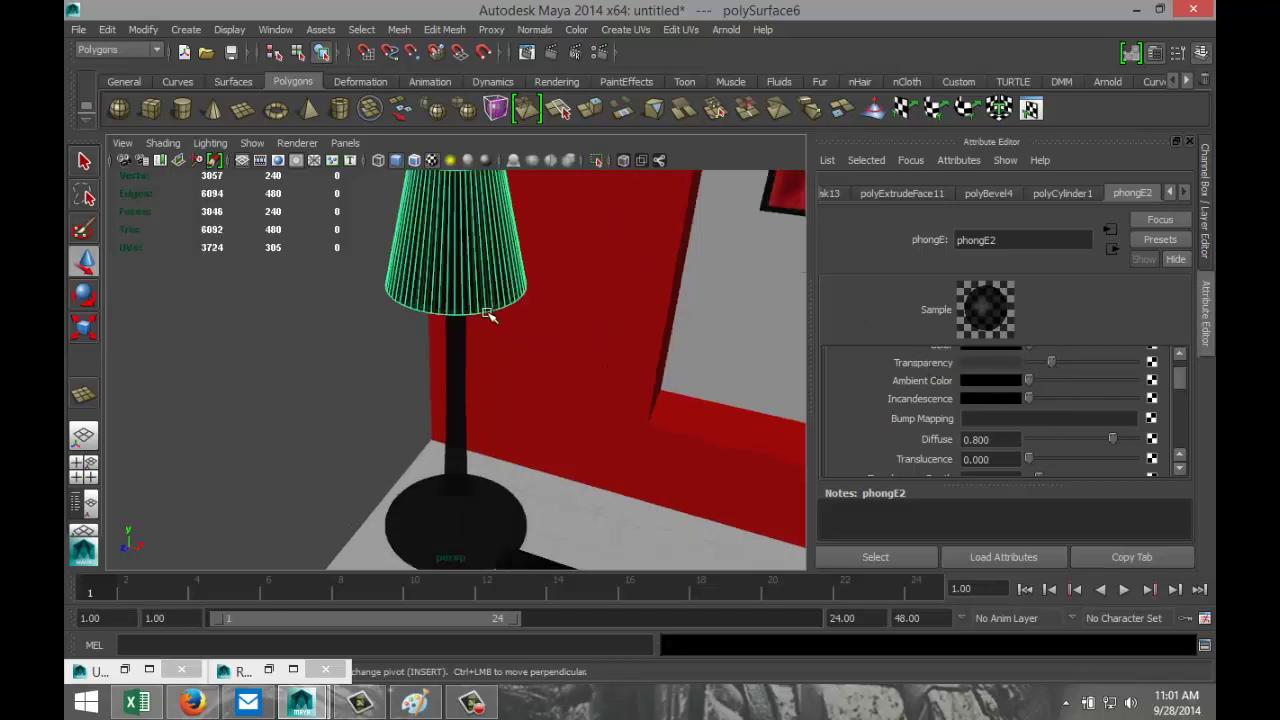
pyautogui.keyDown('alt'); pyautogui.moveTo(566, 274); pyautogui.dragTo(571, 429); pyautogui.keyUp('alt')
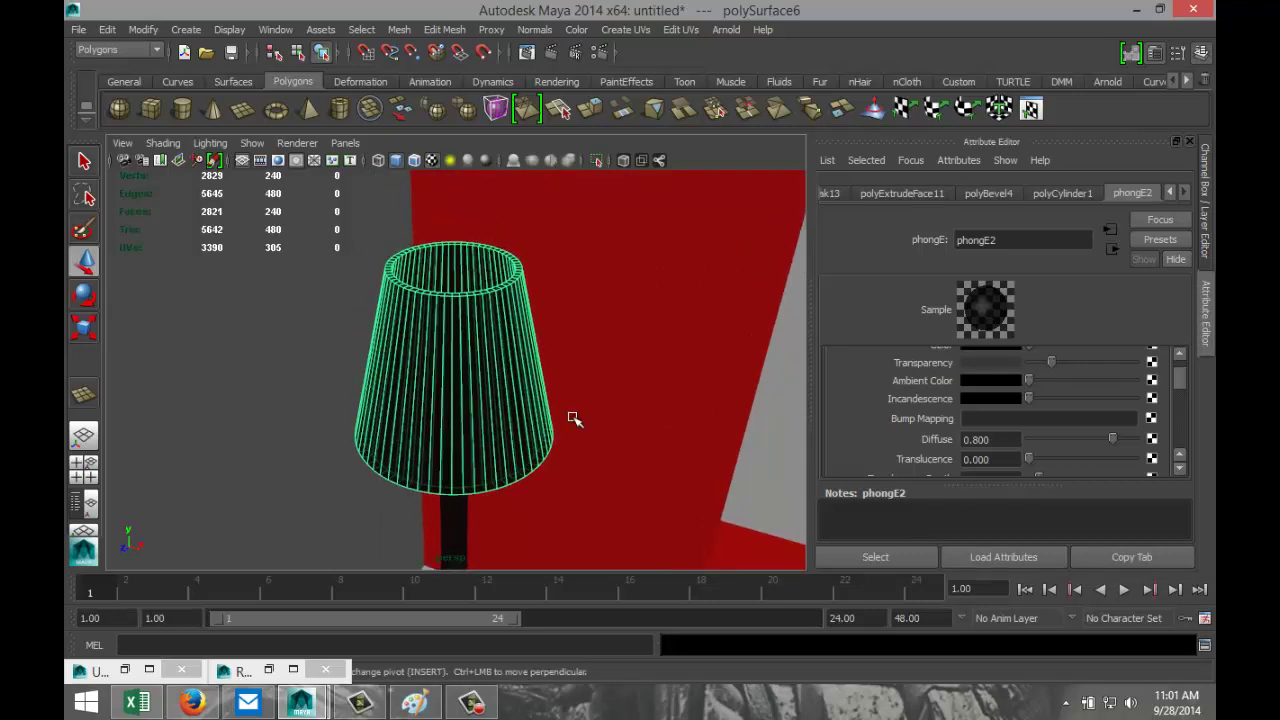
pyautogui.press('4')
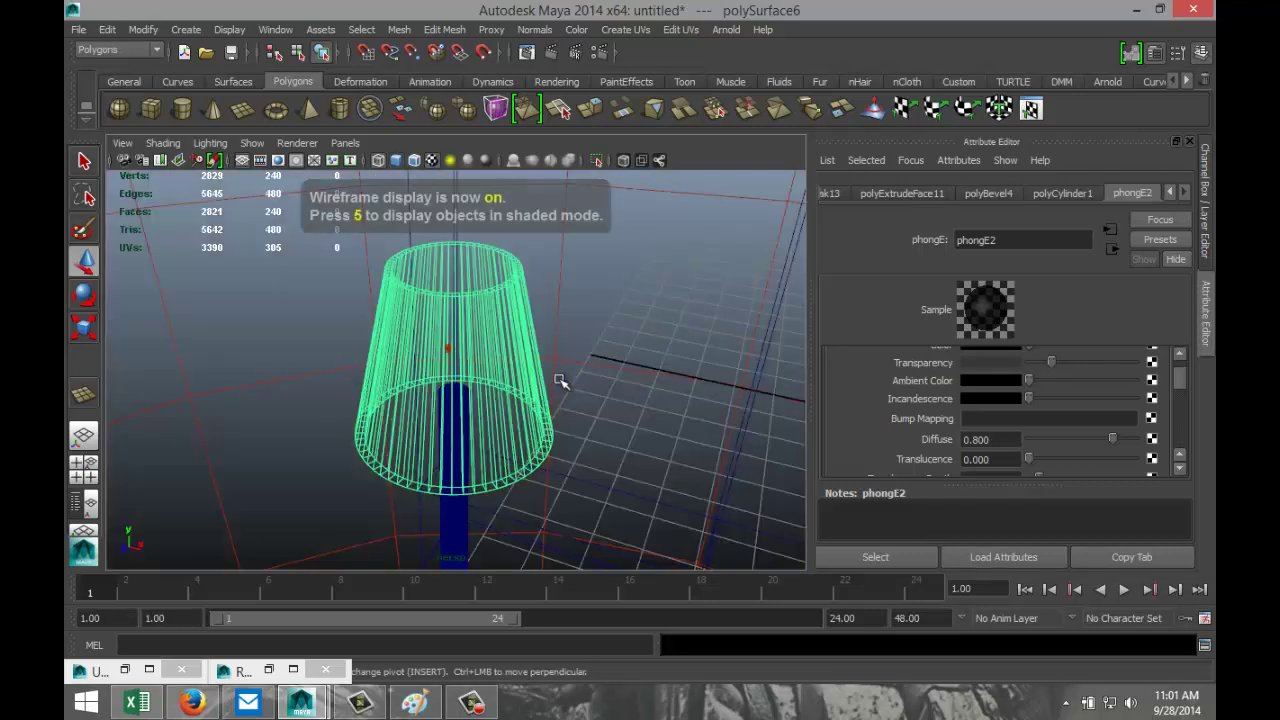
pyautogui.click(449, 350)
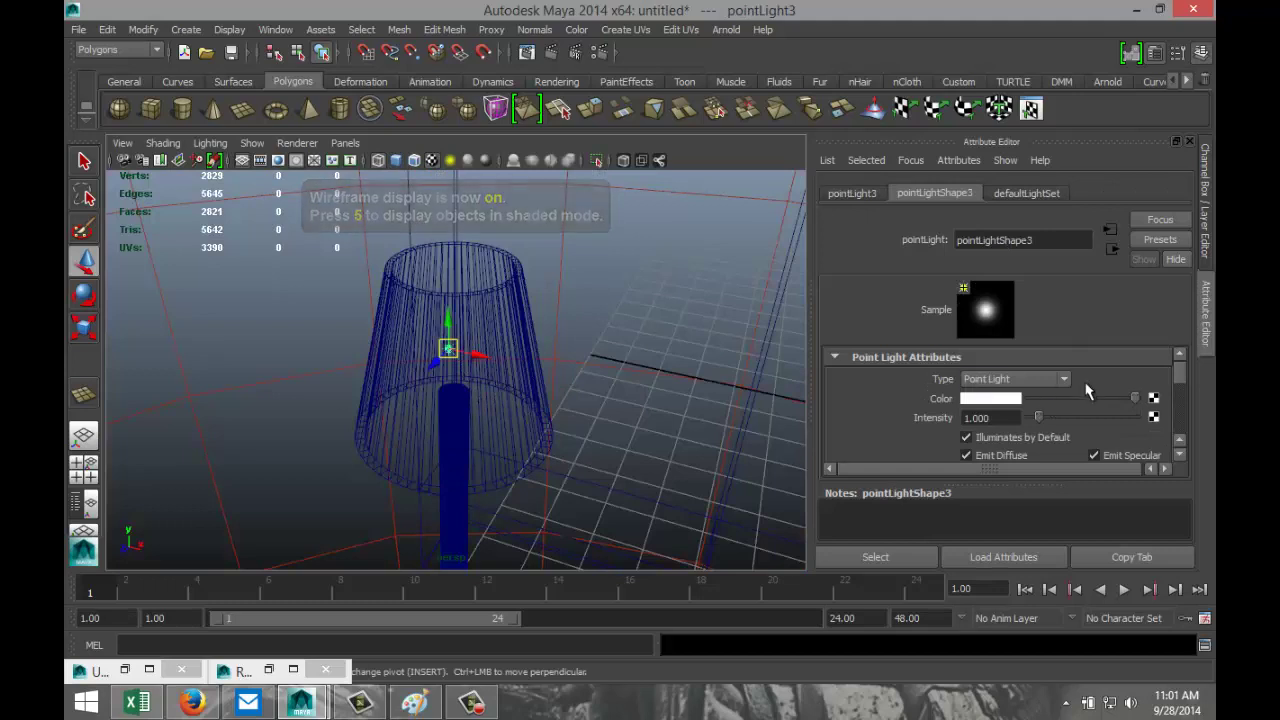
pyautogui.scroll(-5, 1099, 399)
pyautogui.scroll(5, 1099, 399)
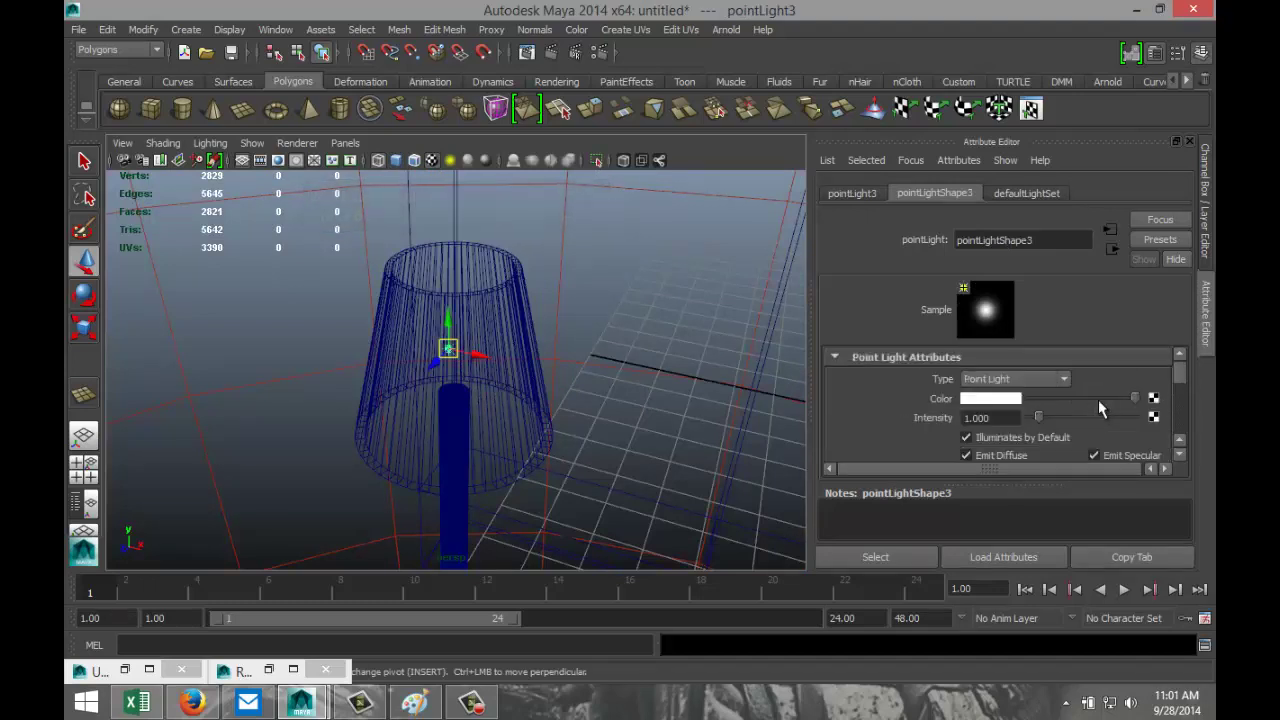
pyautogui.click(1021, 418)
pyautogui.write('0.2')
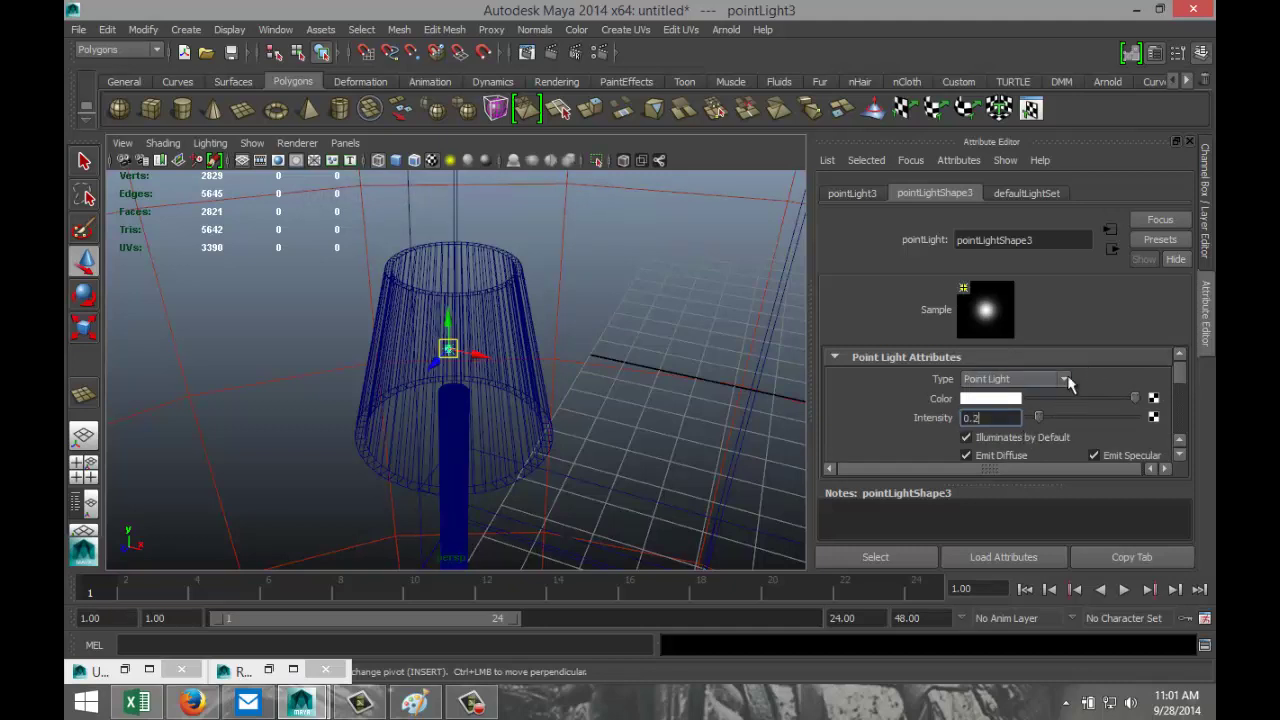
# Look through pointLight3's attributes, including its depth map and raytrace shadow settings
pyautogui.scroll(-2, 1083, 374)
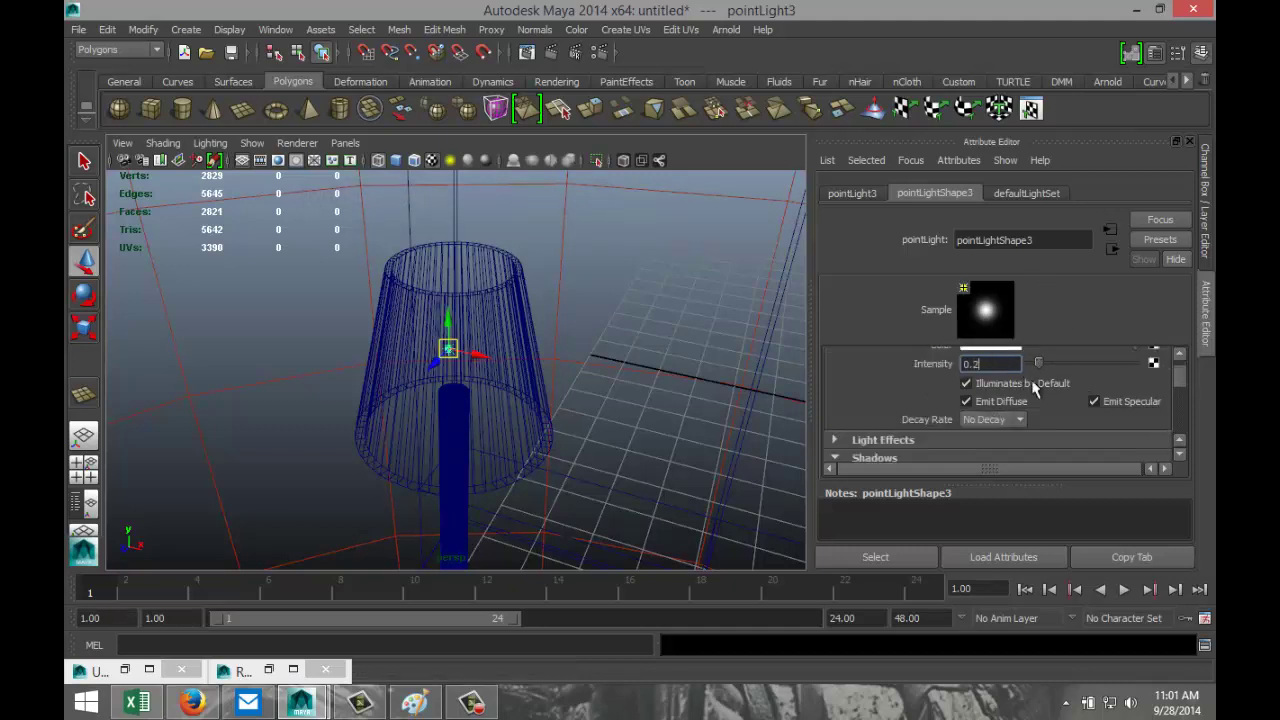
pyautogui.scroll(-2, 1083, 378)
pyautogui.scroll(-5, 1057, 411)
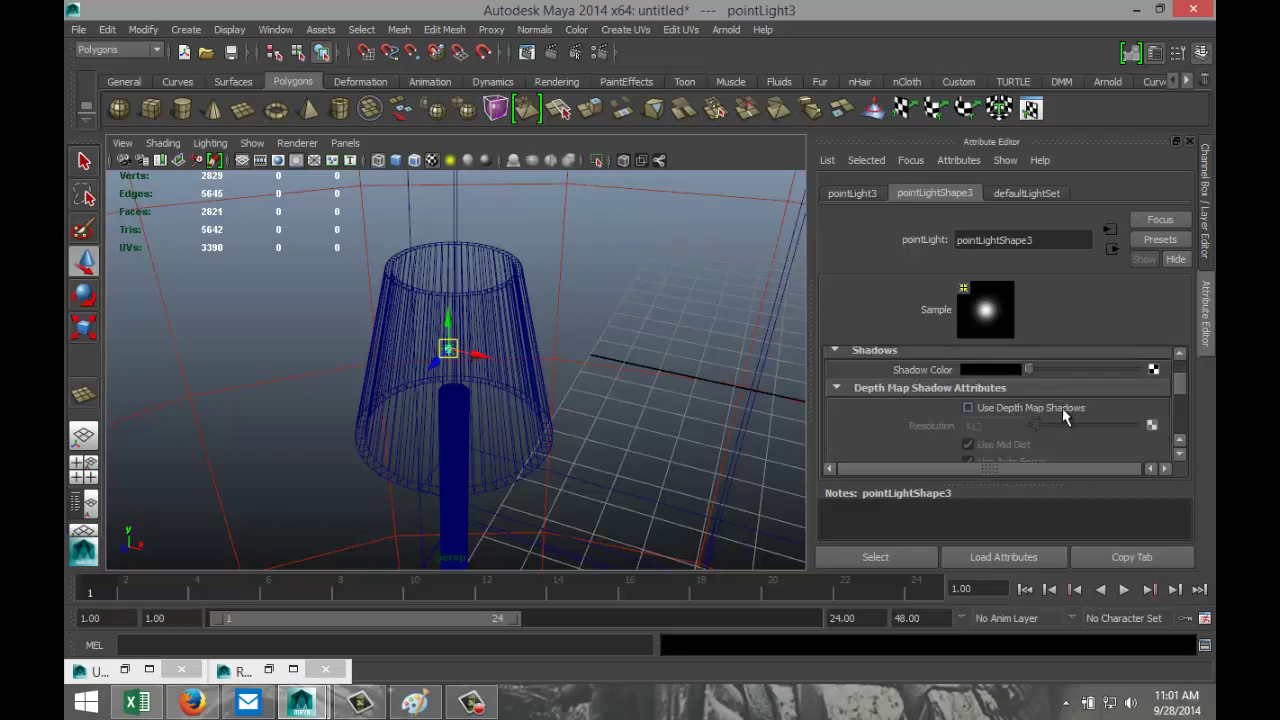
pyautogui.scroll(-5, 1079, 407)
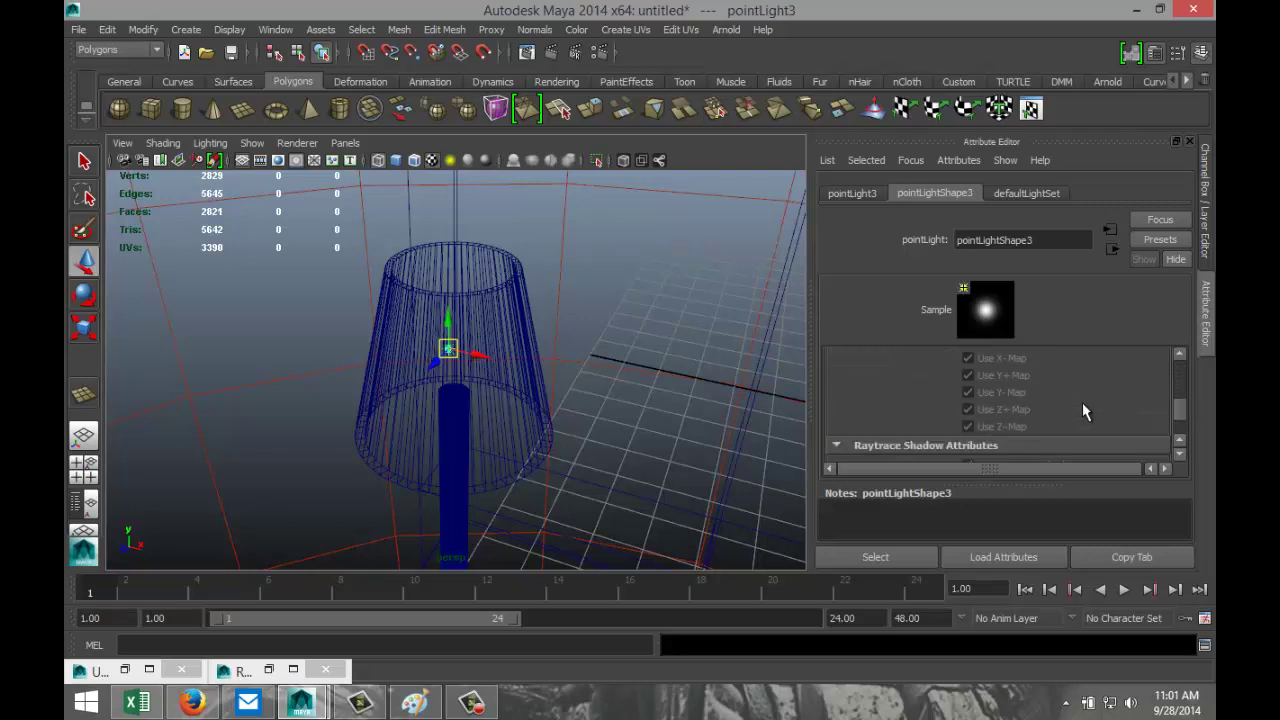
pyautogui.scroll(-2, 1077, 396)
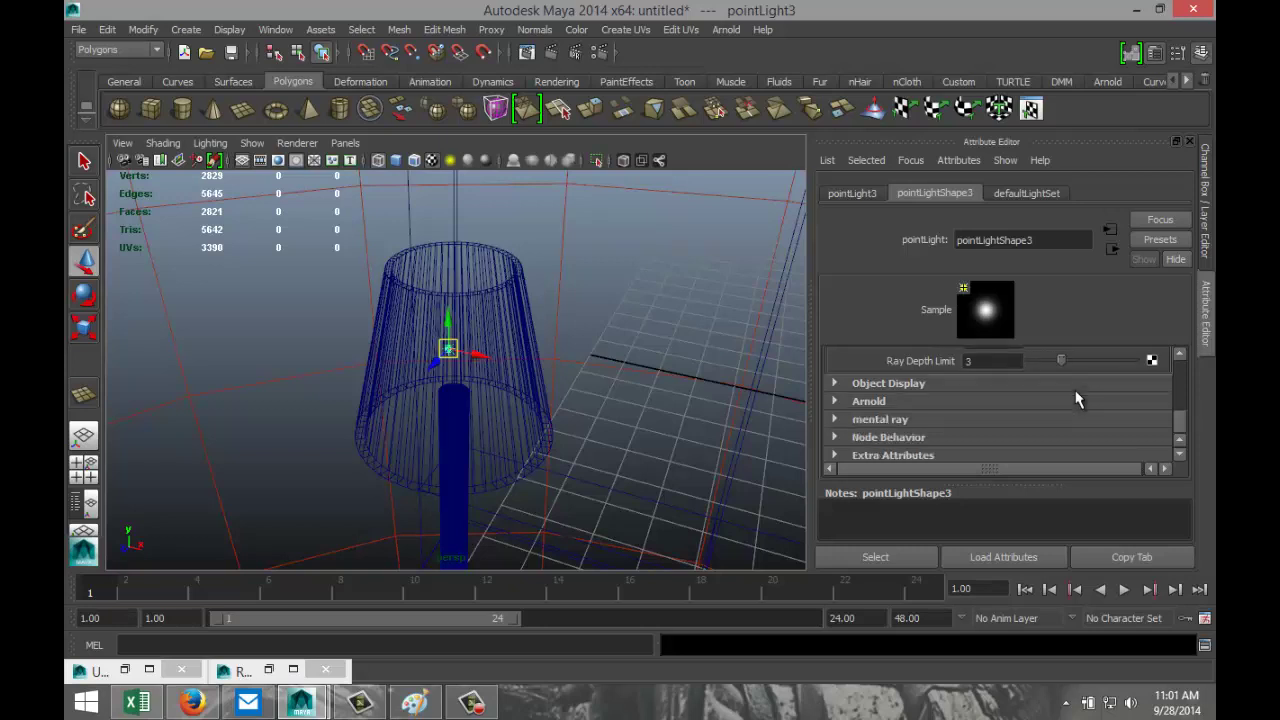
pyautogui.scroll(2, 1078, 398)
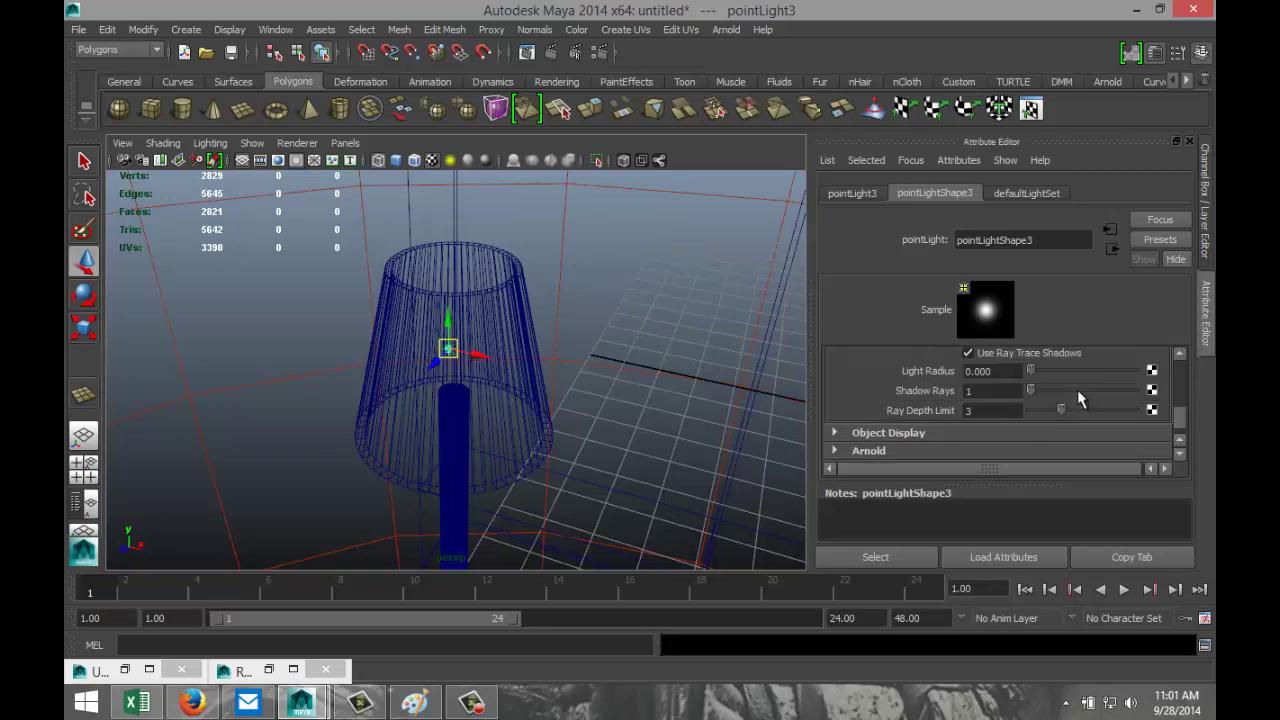
pyautogui.scroll(1, 1078, 398)
pyautogui.scroll(5, 1077, 389)
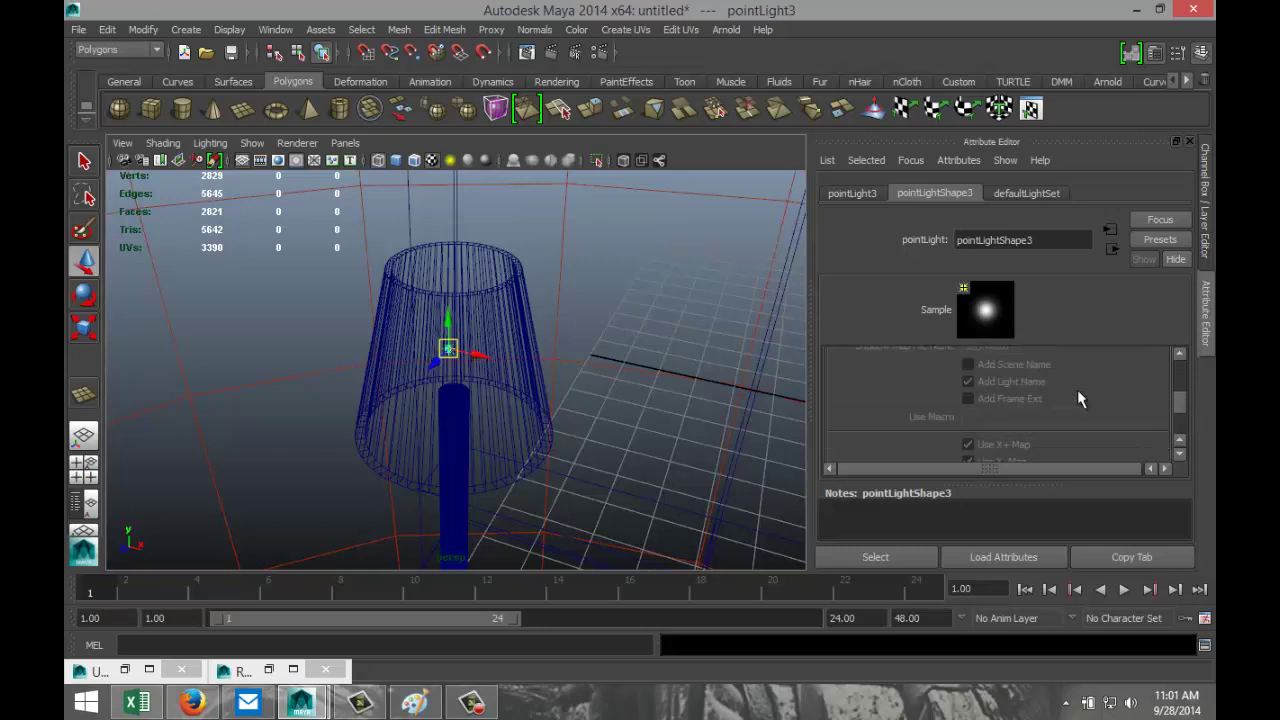
pyautogui.scroll(3, 1077, 390)
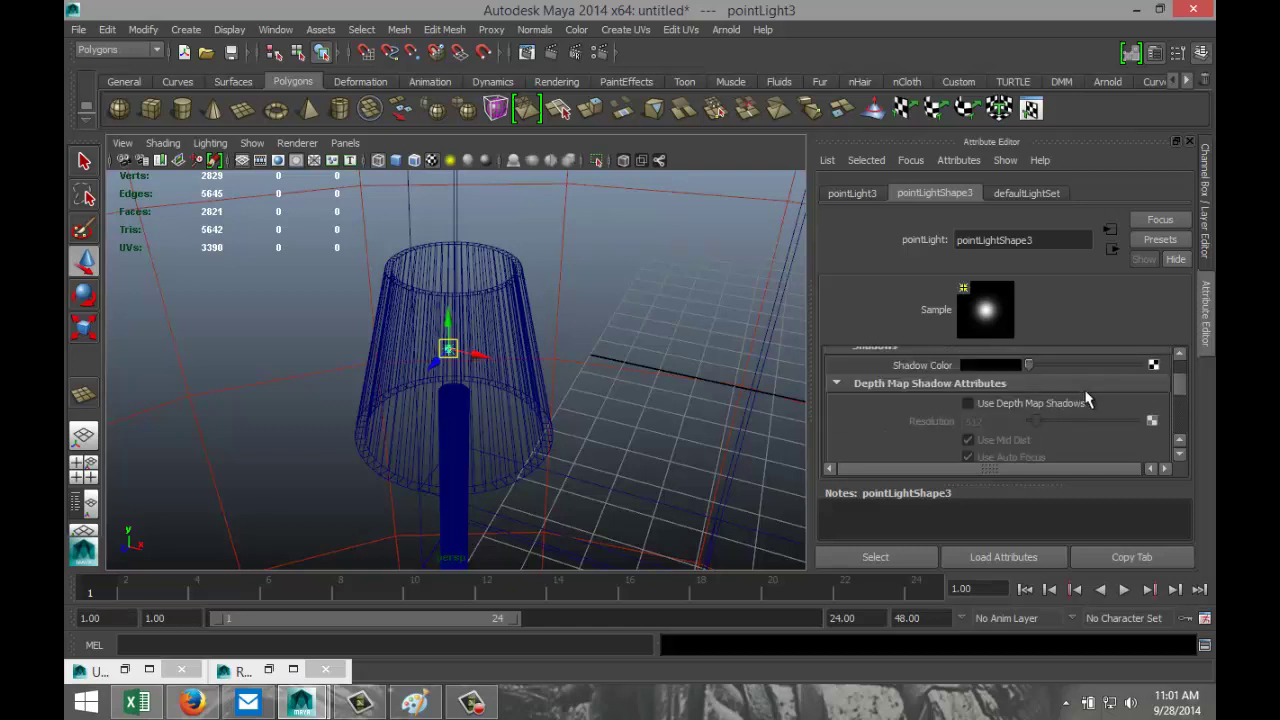
pyautogui.scroll(1, 1100, 405)
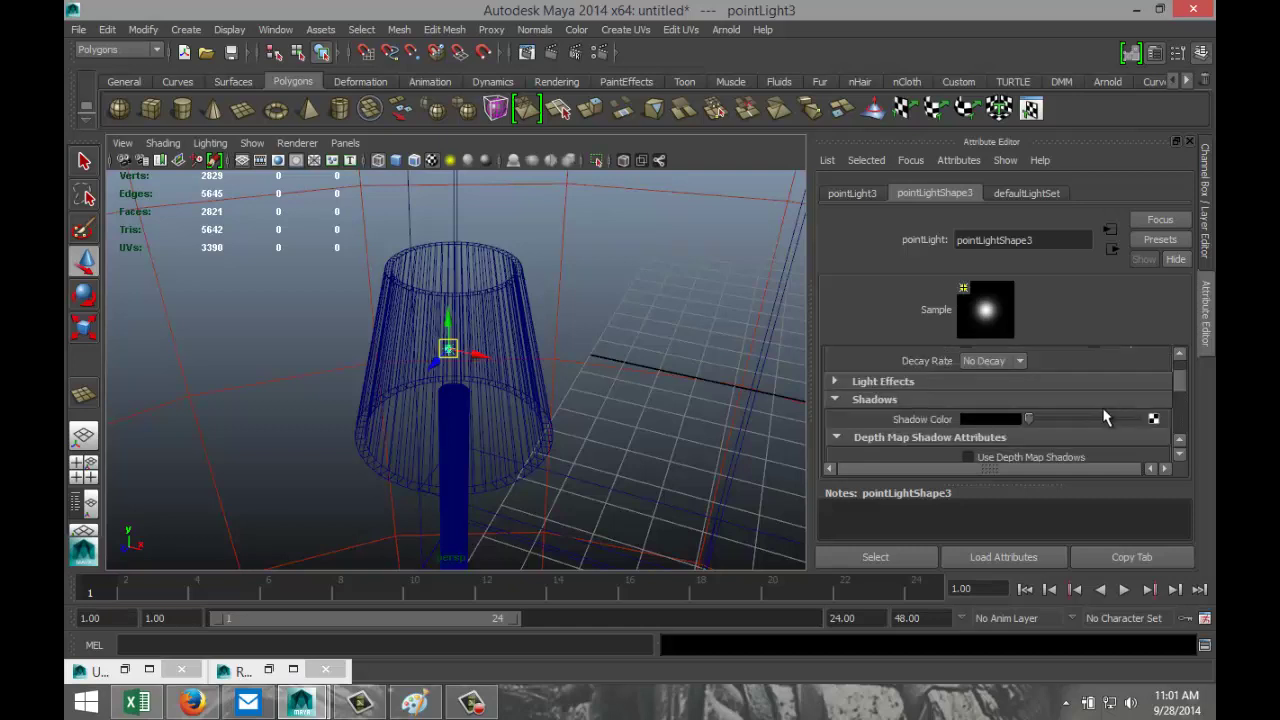
# Expand pointLight3's Light Effects and examine its fog, glow and shadow settings
pyautogui.click(834, 381)
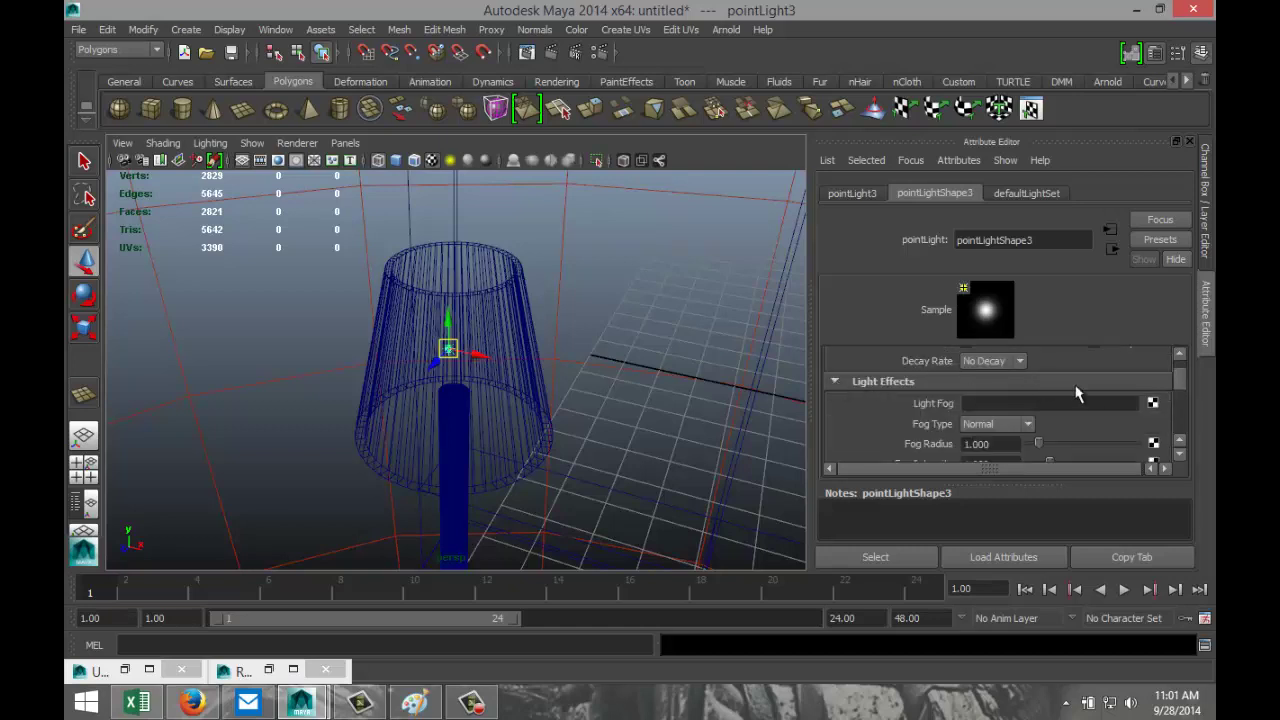
pyautogui.scroll(-2, 1088, 406)
pyautogui.scroll(-3, 1087, 403)
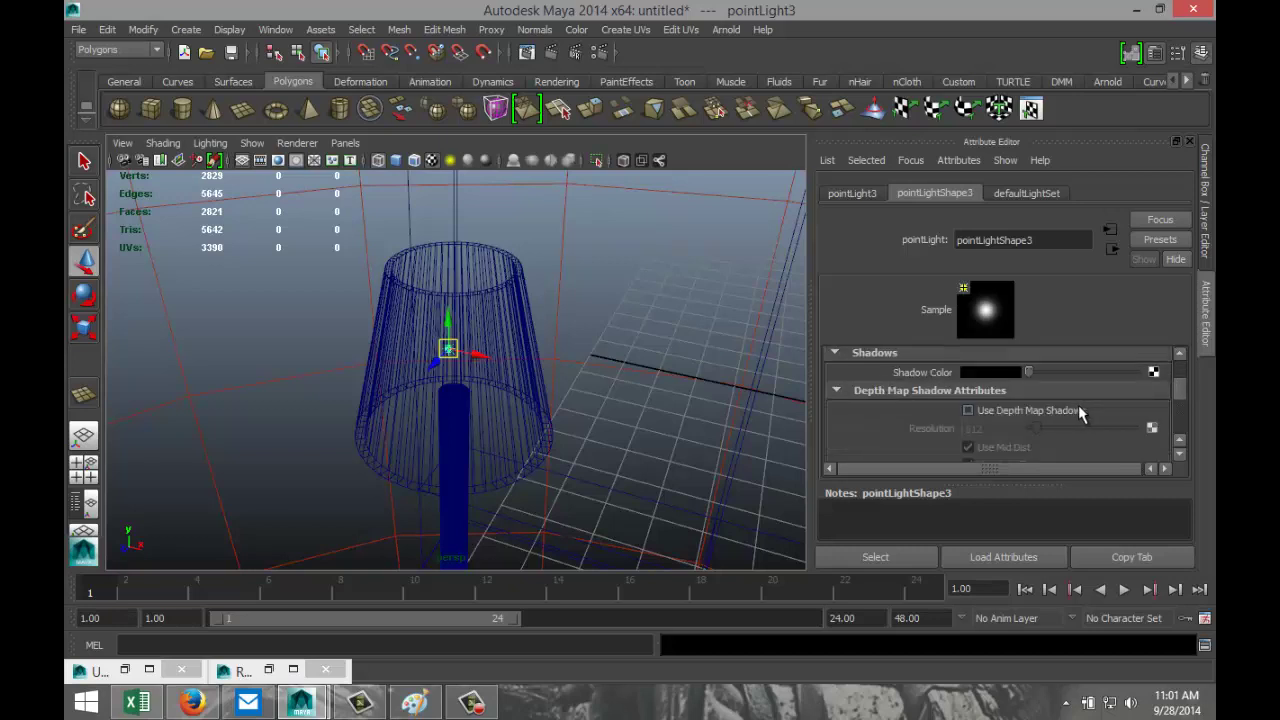
pyautogui.scroll(5, 1086, 406)
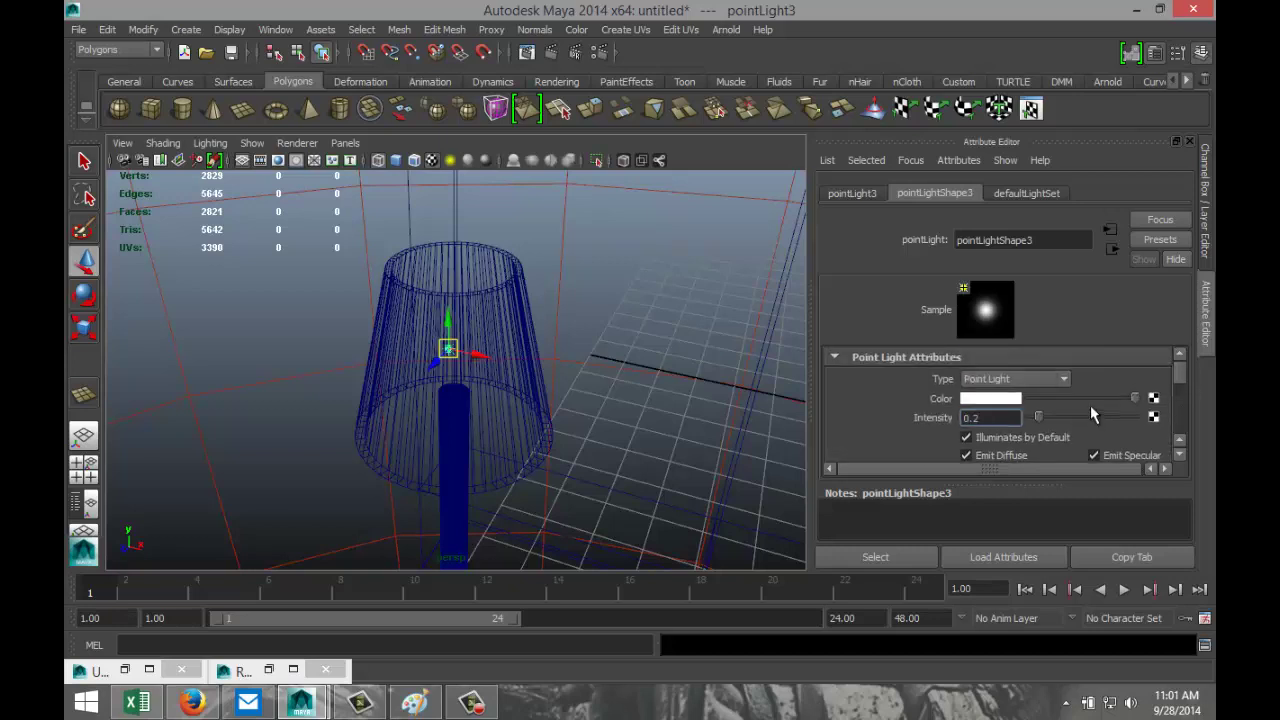
pyautogui.scroll(-2, 1097, 408)
pyautogui.scroll(-5, 1095, 403)
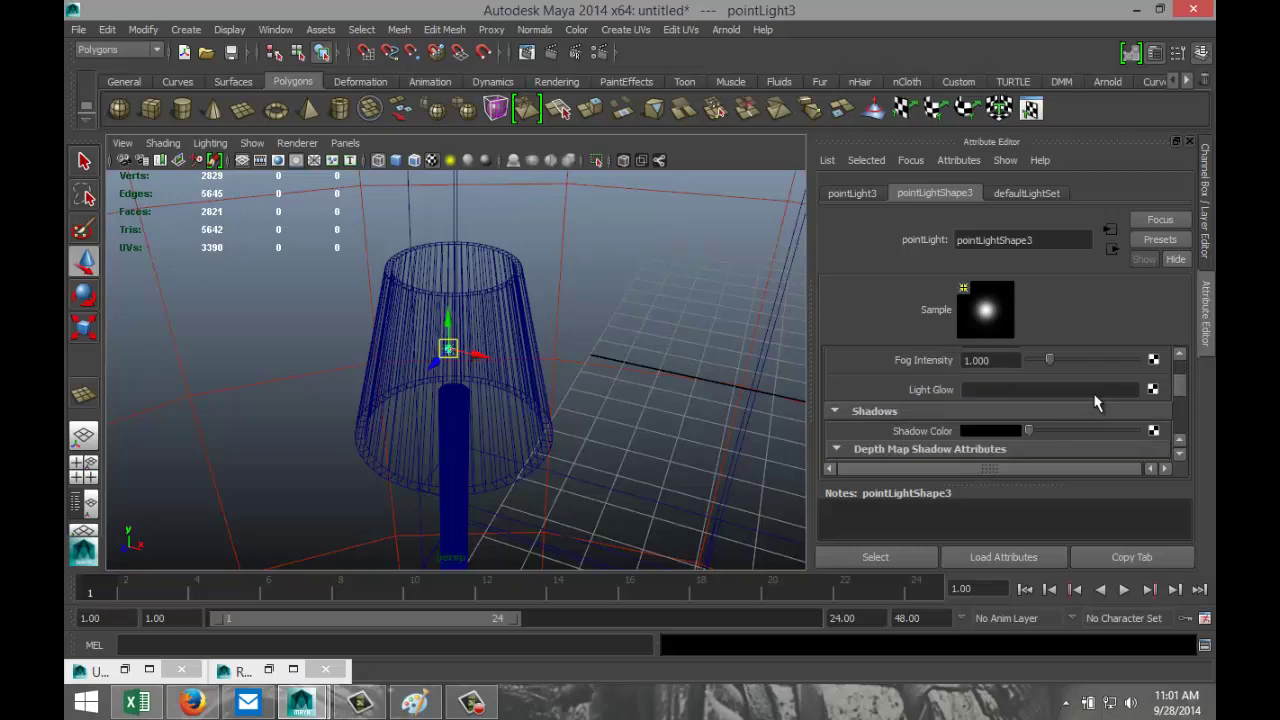
pyautogui.scroll(-8, 1095, 403)
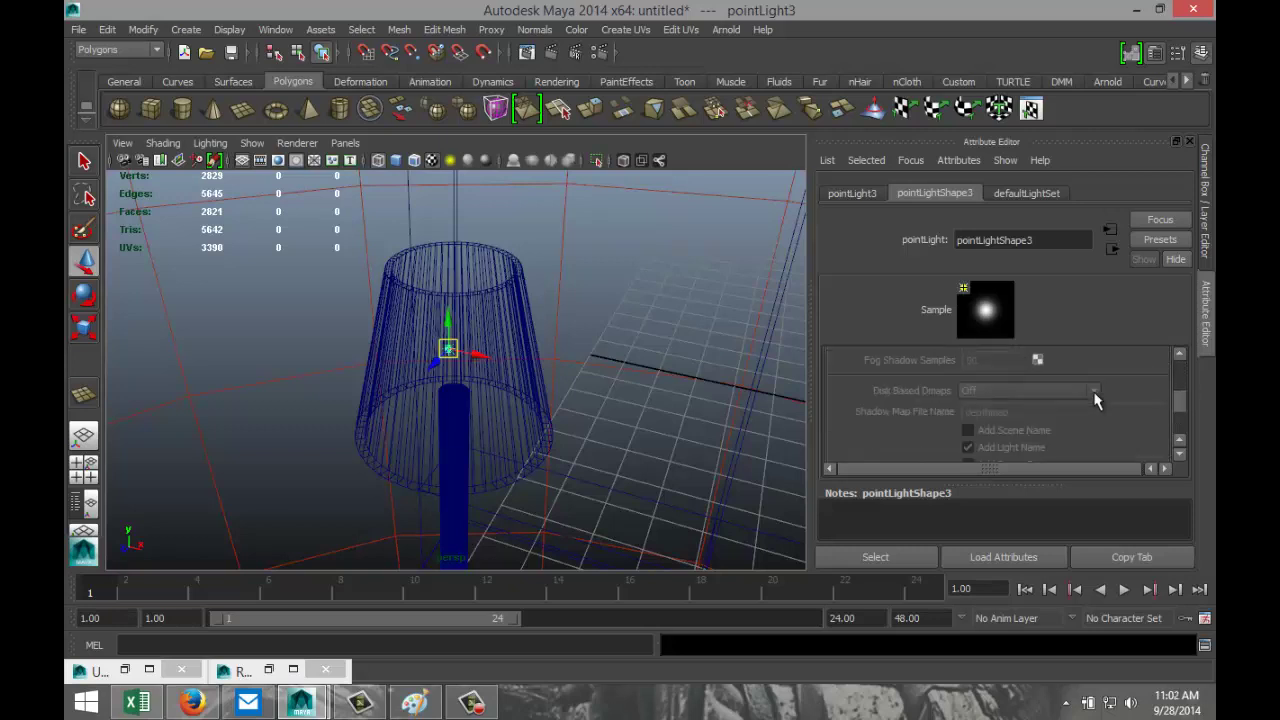
pyautogui.scroll(-5, 1095, 401)
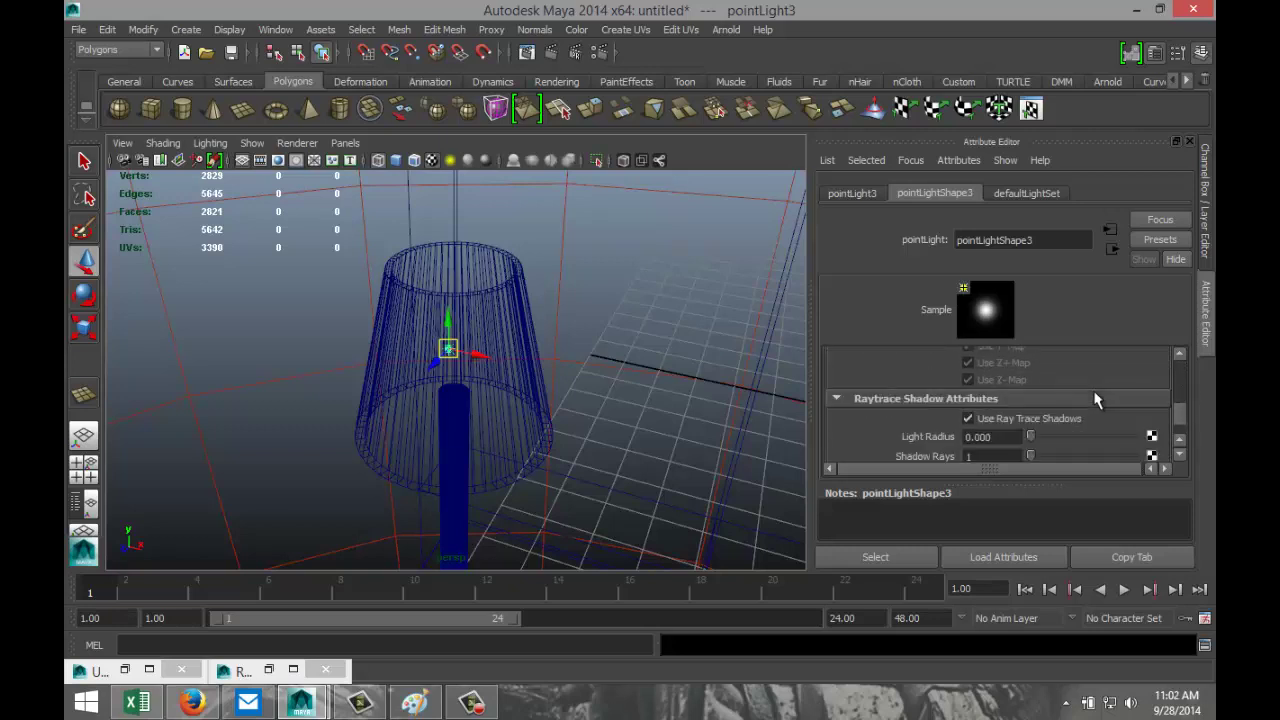
pyautogui.scroll(-2, 1095, 401)
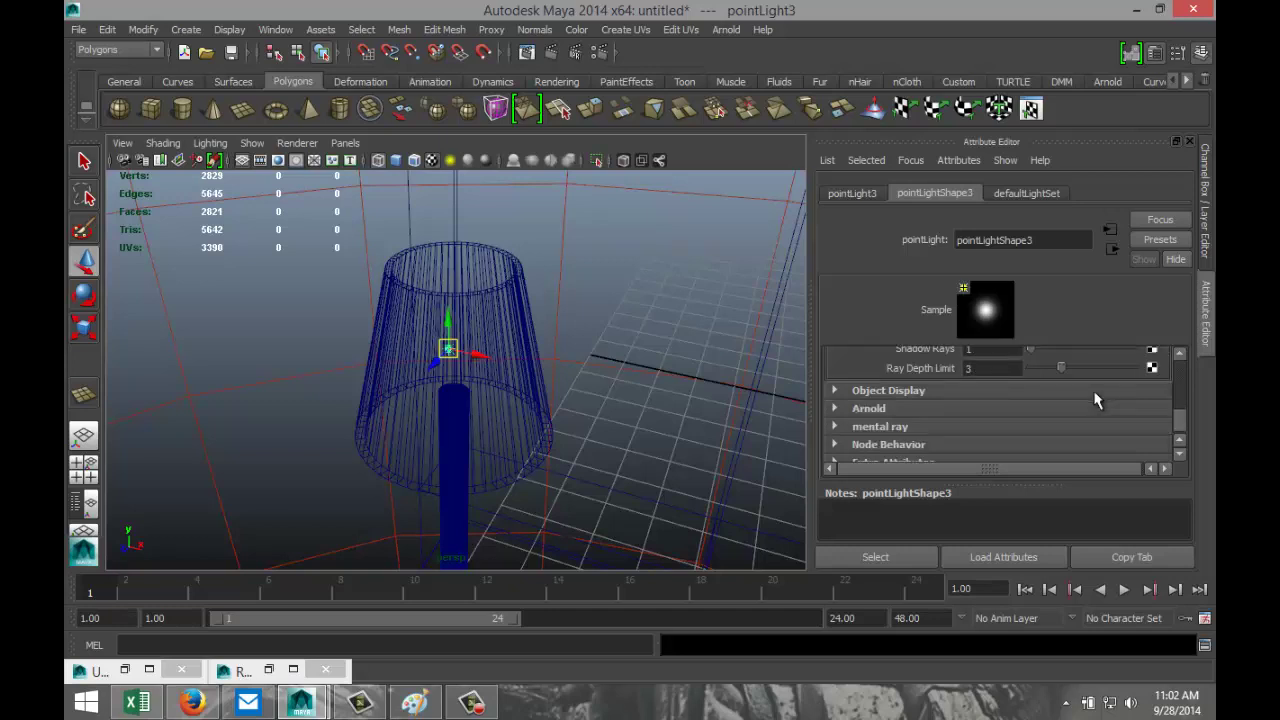
# Enable Emit Photons in pointLight3's mental ray settings and set its Photon Intensity to 80000
pyautogui.scroll(-1, 1095, 401)
pyautogui.click(836, 415)
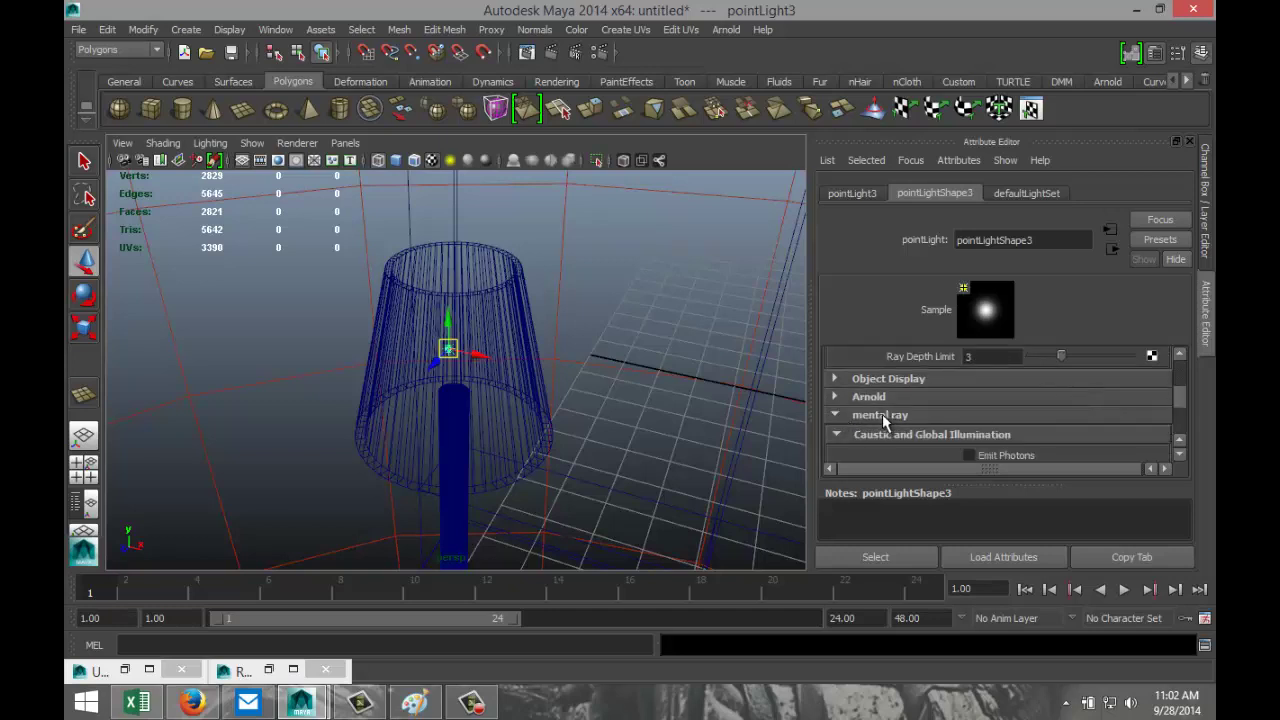
pyautogui.scroll(-2, 1030, 373)
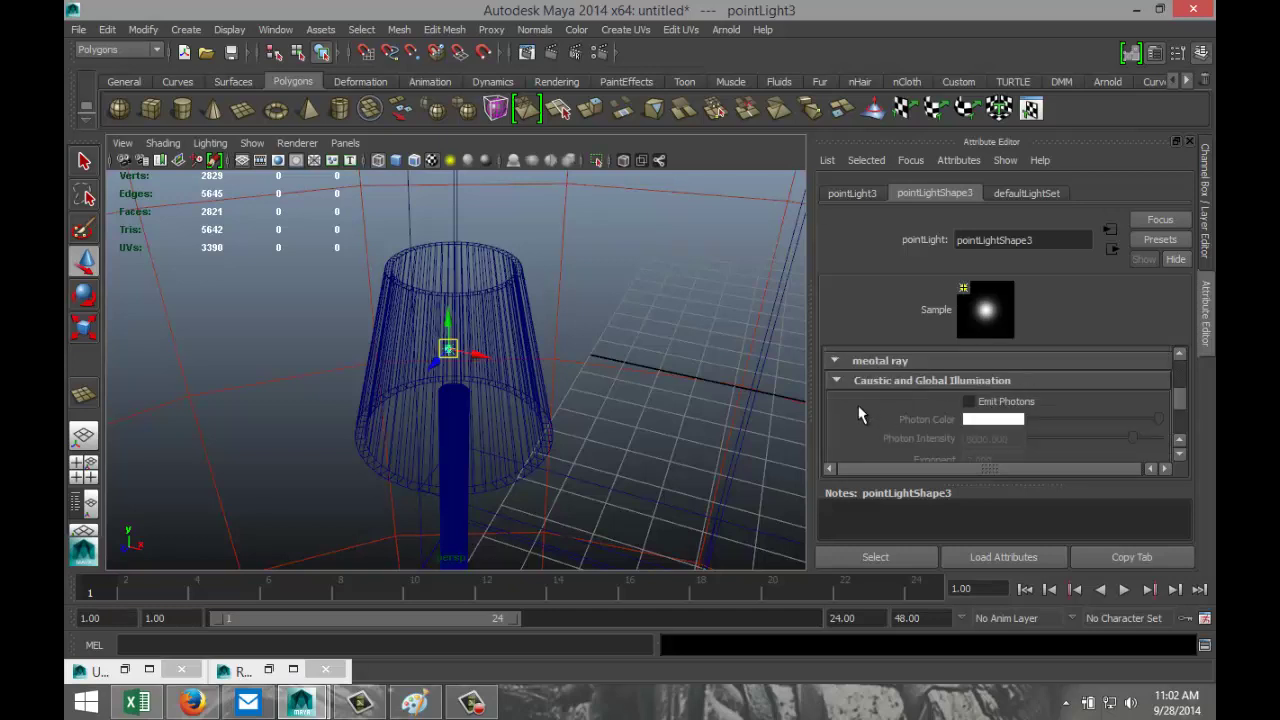
pyautogui.click(969, 402)
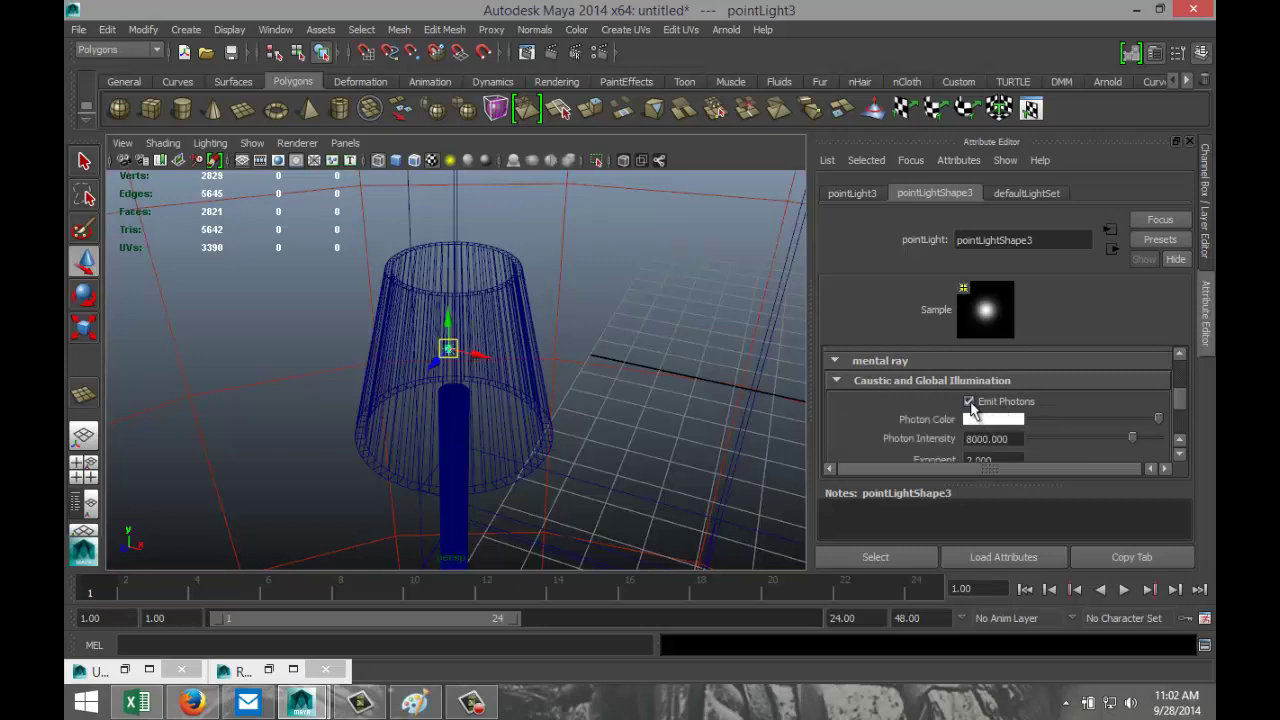
pyautogui.scroll(-2, 1097, 412)
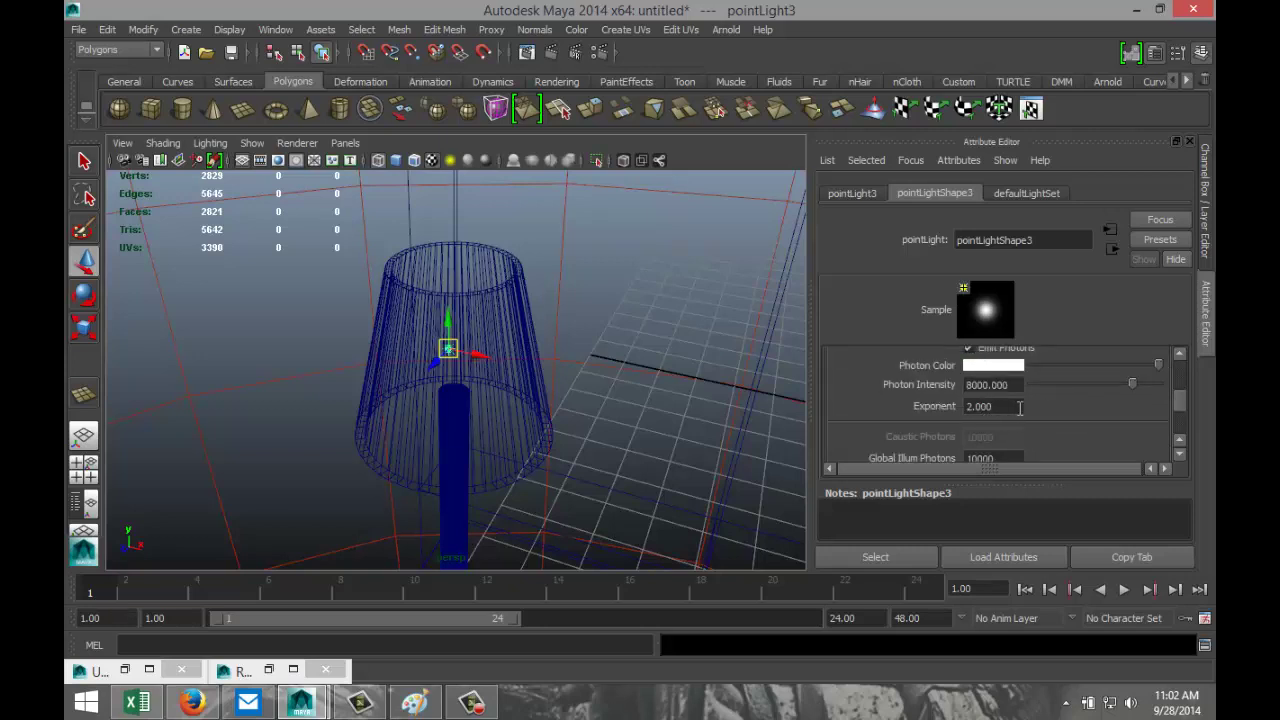
pyautogui.click(985, 386)
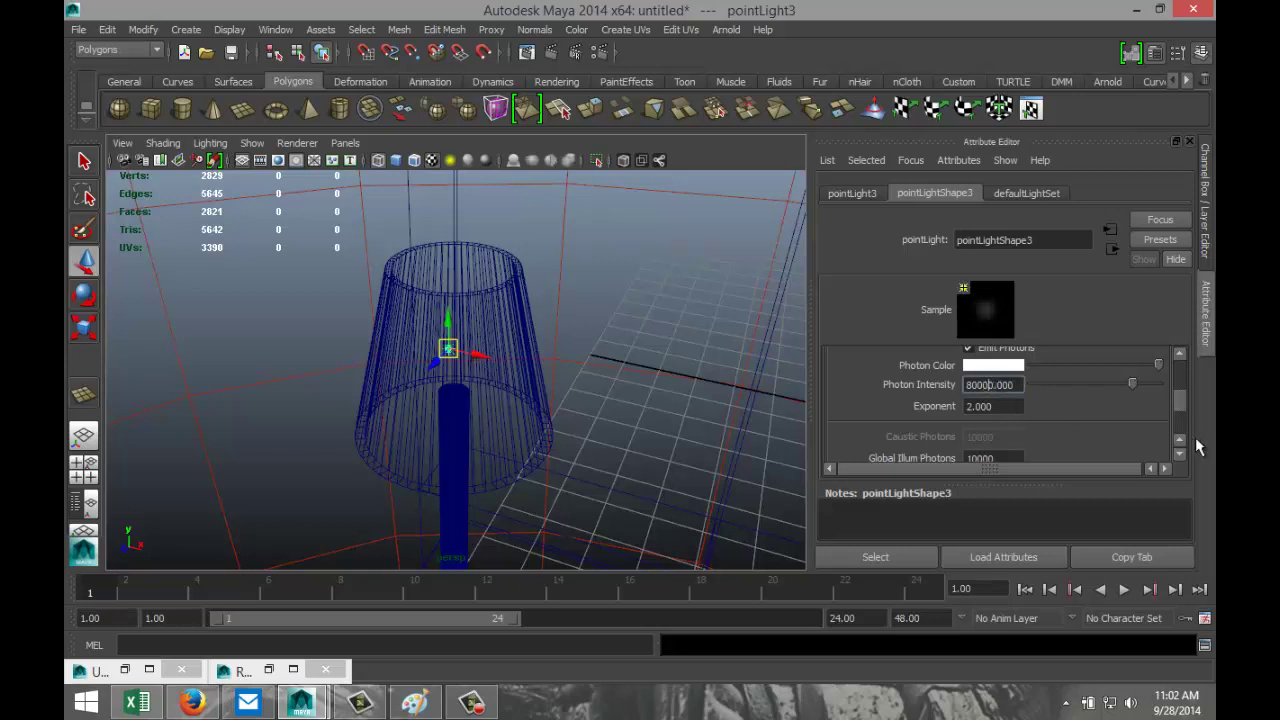
# Set pointLight3's Global Illum Photons to 100000
pyautogui.scroll(-2, 1114, 398)
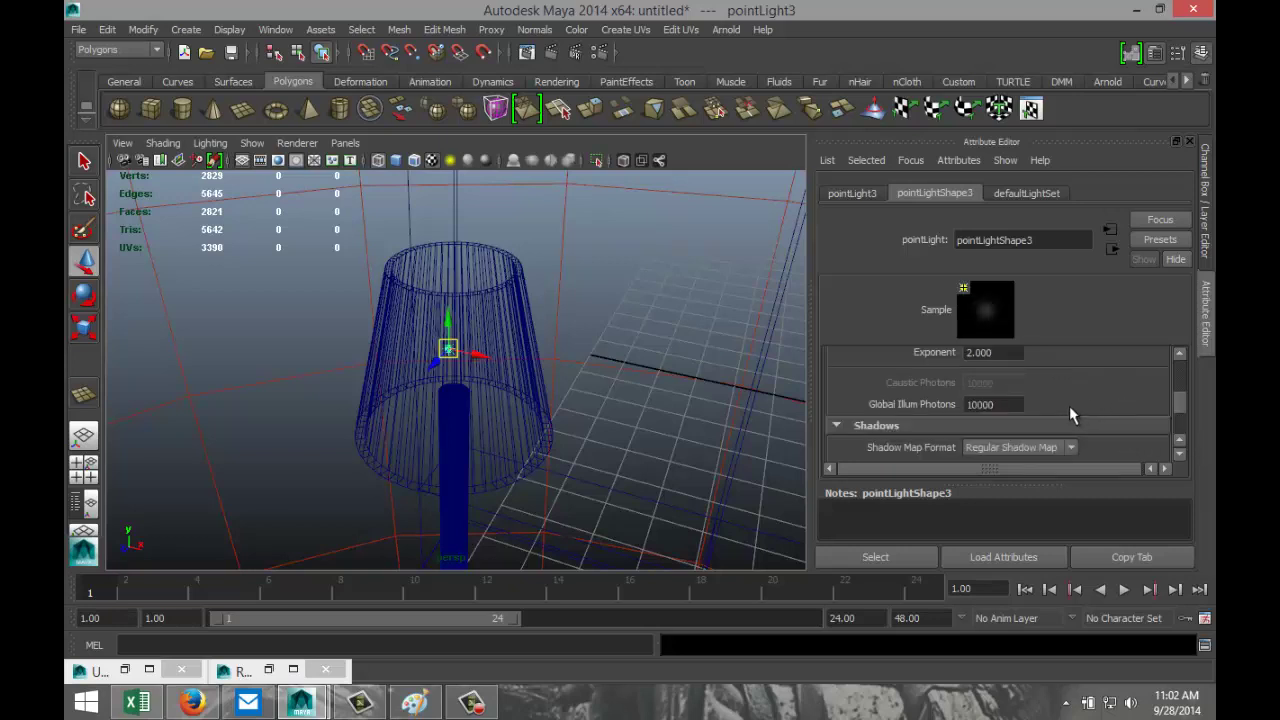
pyautogui.click(1005, 404)
pyautogui.write('0')
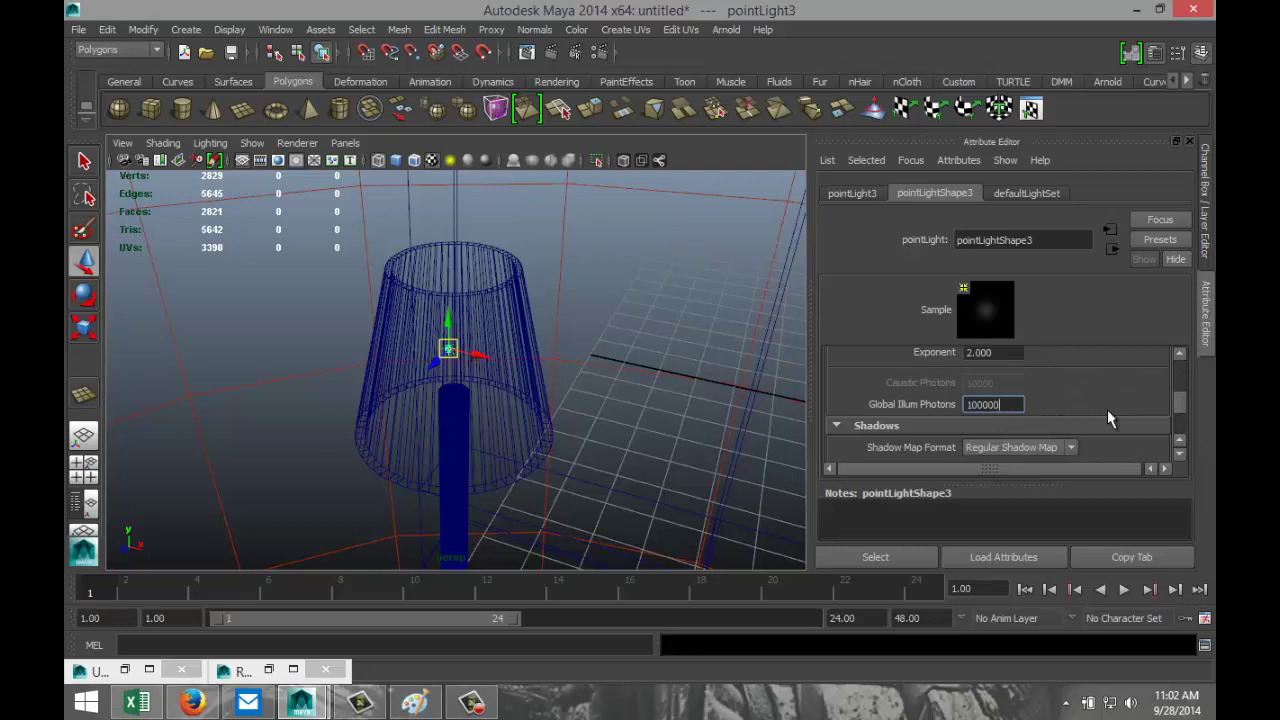
# Open the render settings in full size and enable Final Gathering for mental ray
pyautogui.click(598, 52)
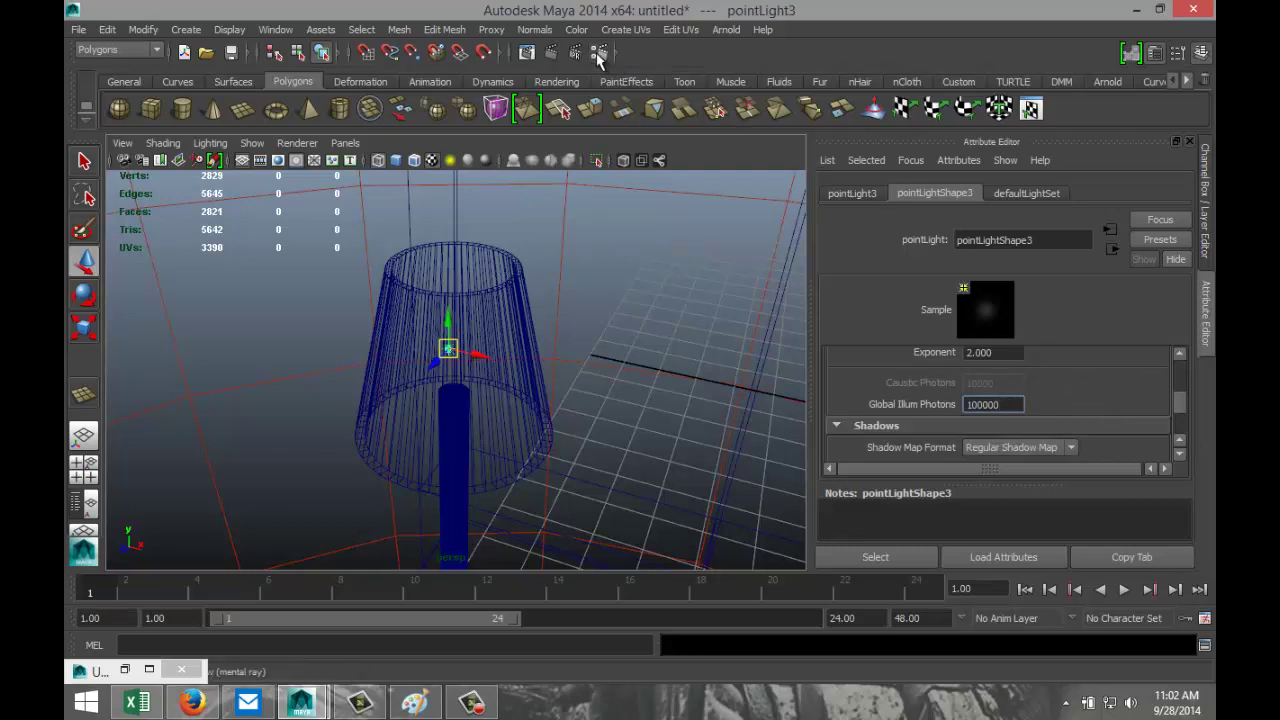
pyautogui.click(125, 7)
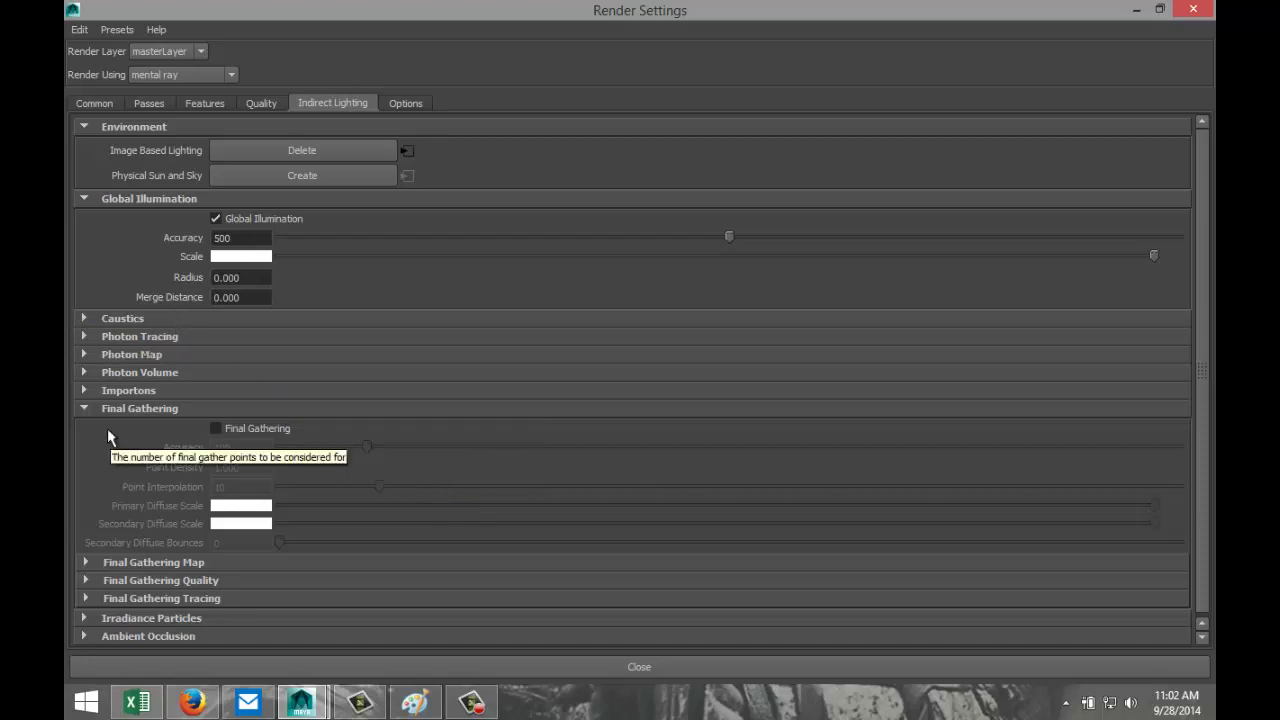
pyautogui.click(216, 428)
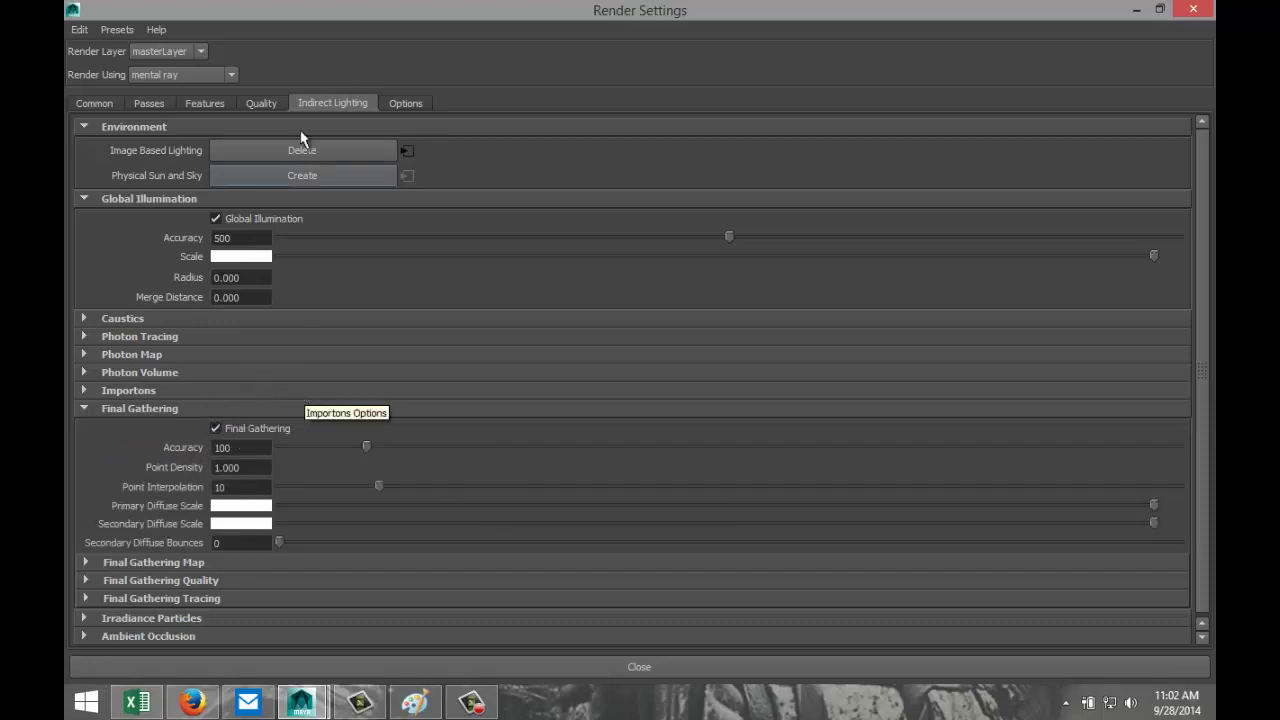
# Check the render Quality settings and the Caustics, Photon Tracing and Photon Map options, then minimize the render settings
pyautogui.click(261, 103)
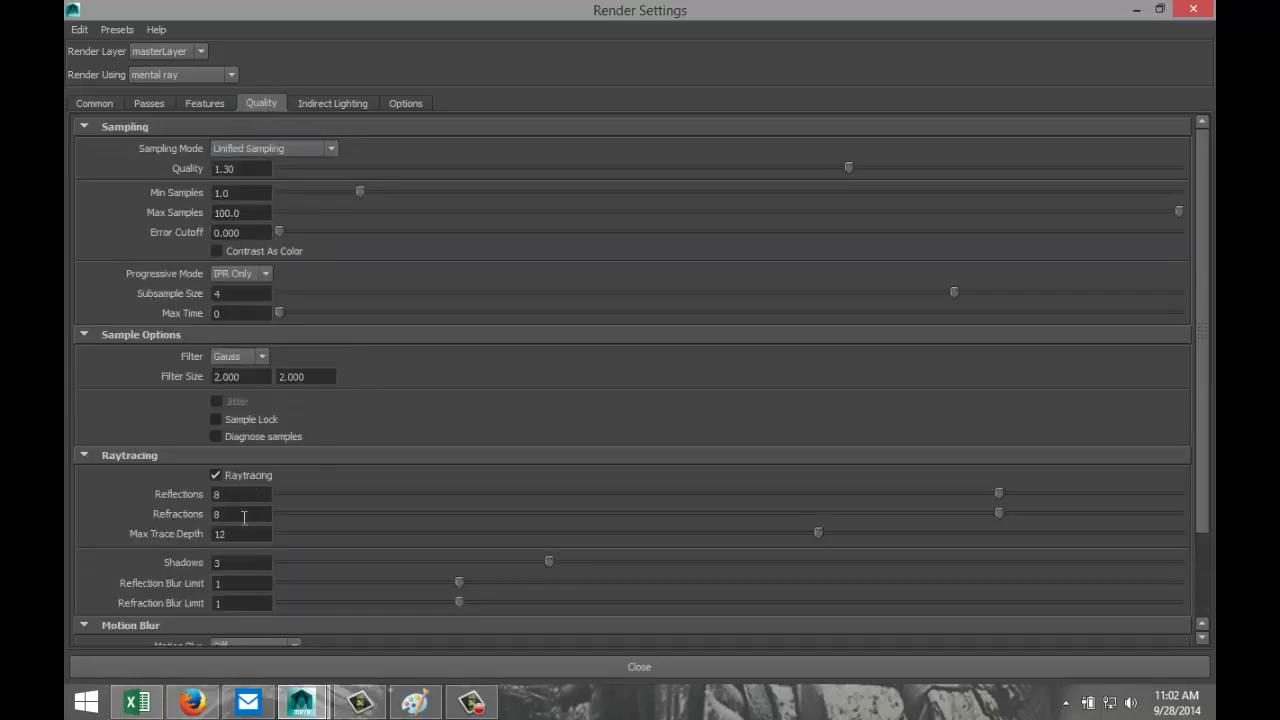
pyautogui.click(336, 102)
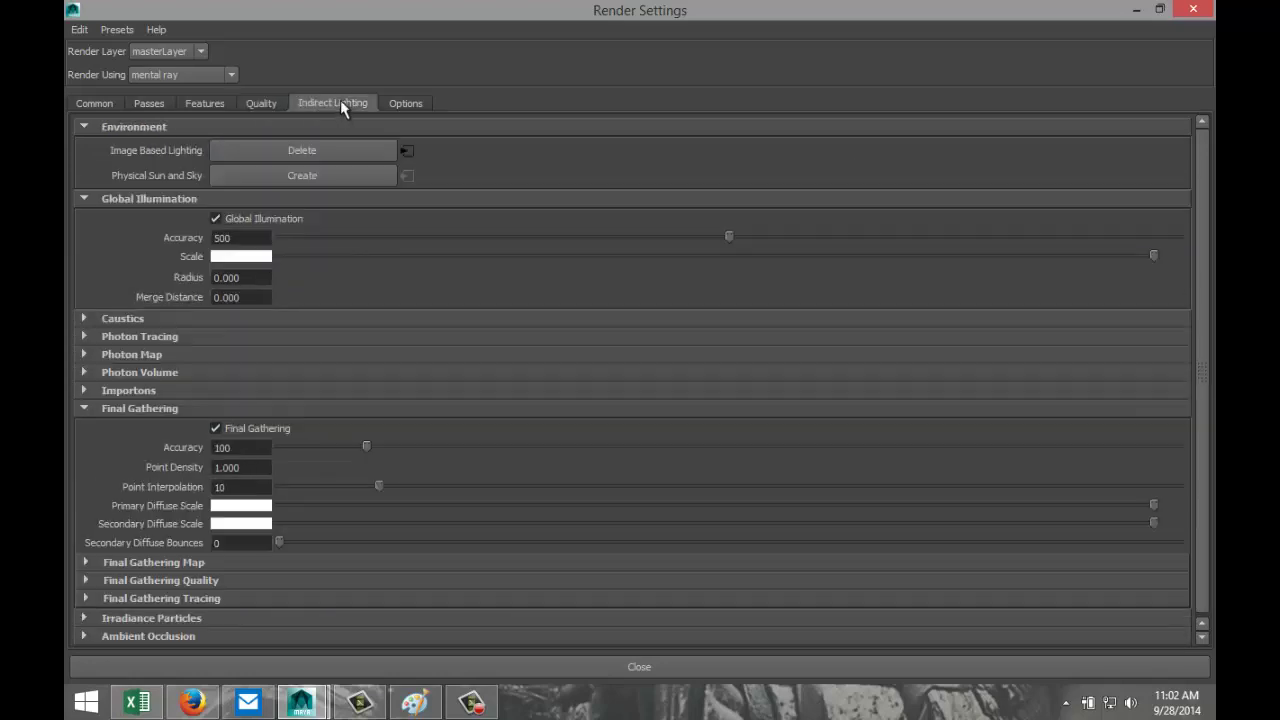
pyautogui.click(84, 319)
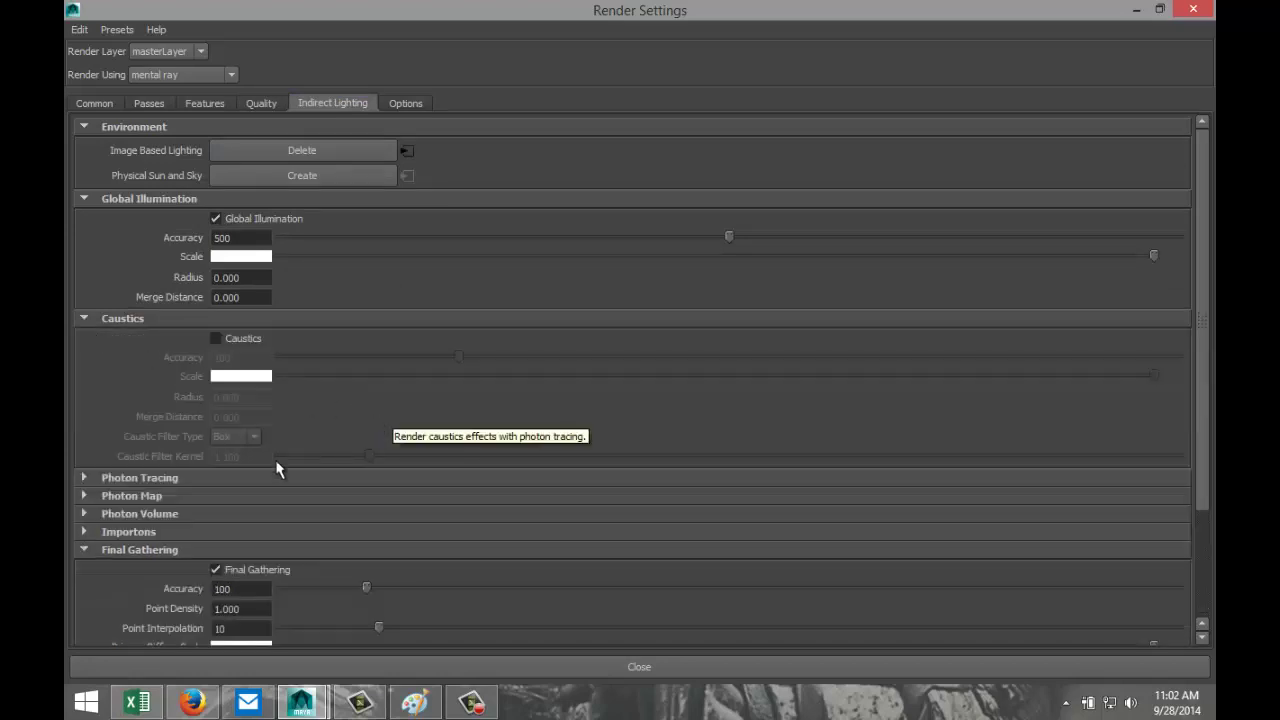
pyautogui.click(85, 478)
pyautogui.scroll(-2, 430, 410)
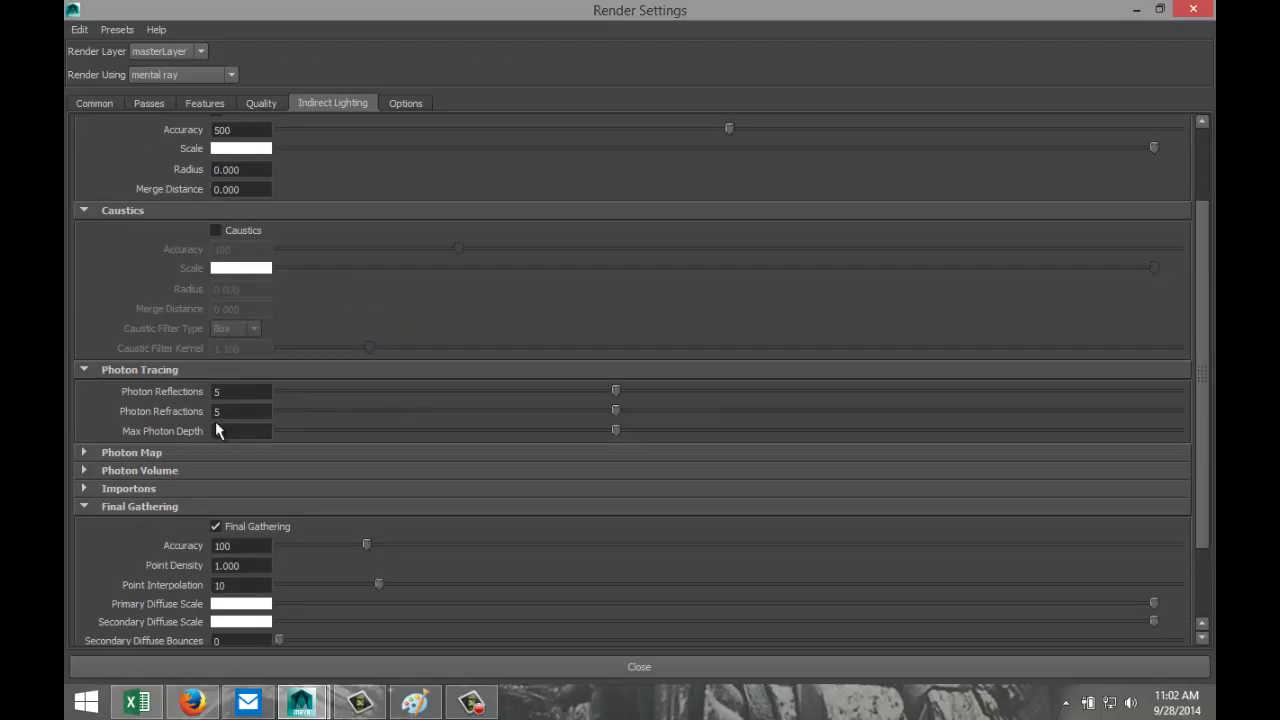
pyautogui.click(84, 454)
pyautogui.scroll(-2, 460, 425)
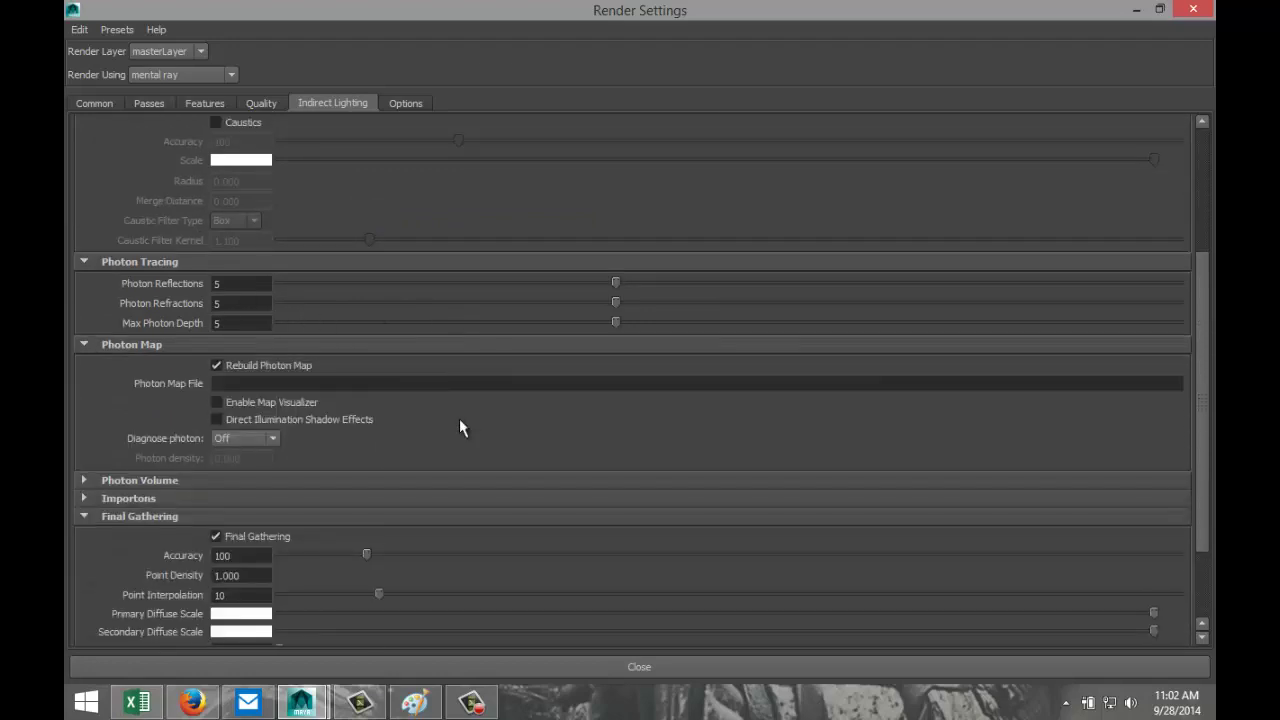
pyautogui.scroll(4, 466, 436)
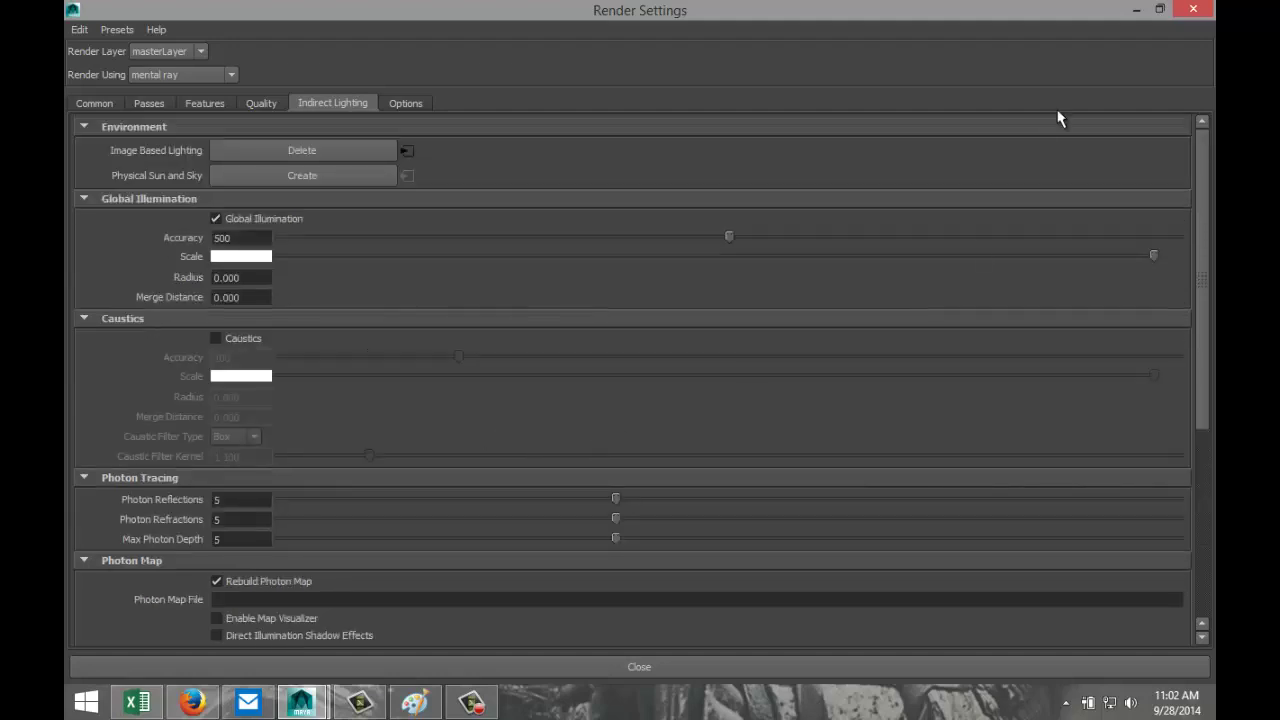
pyautogui.click(1136, 10)
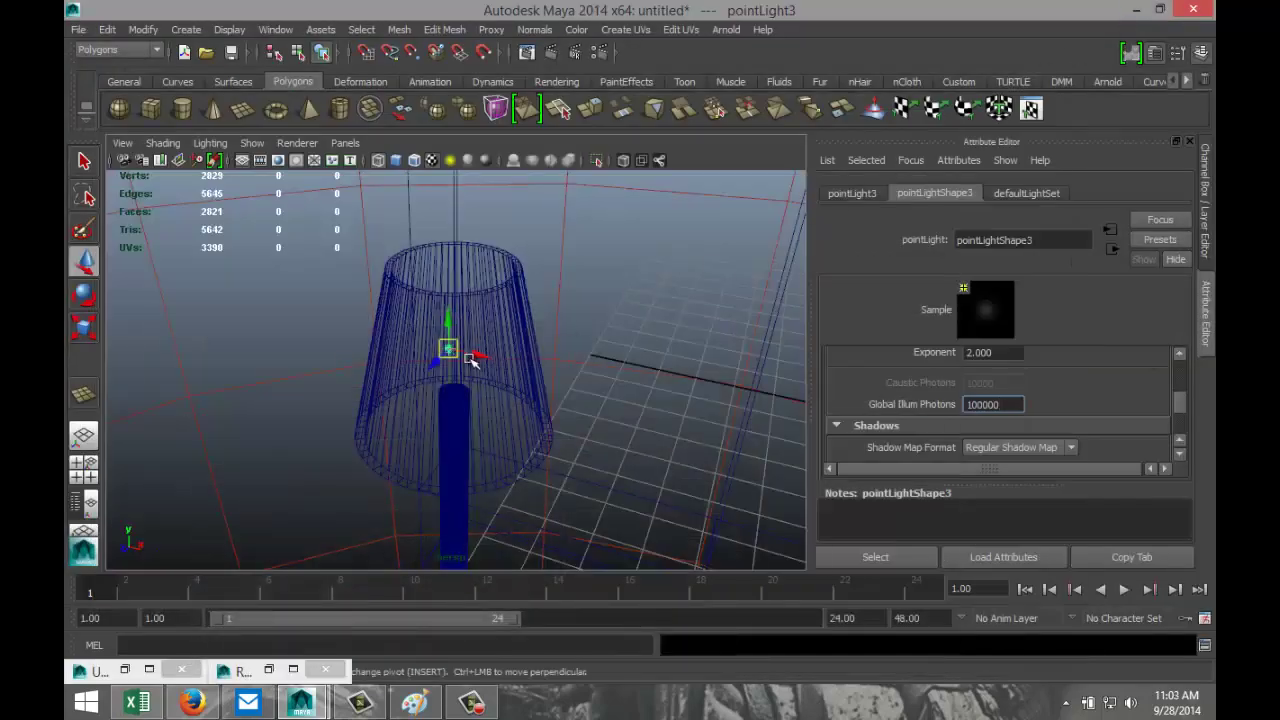
# Restore the bookmarked camera view facing the sofa and switch the viewport to shaded display
pyautogui.click(122, 143)
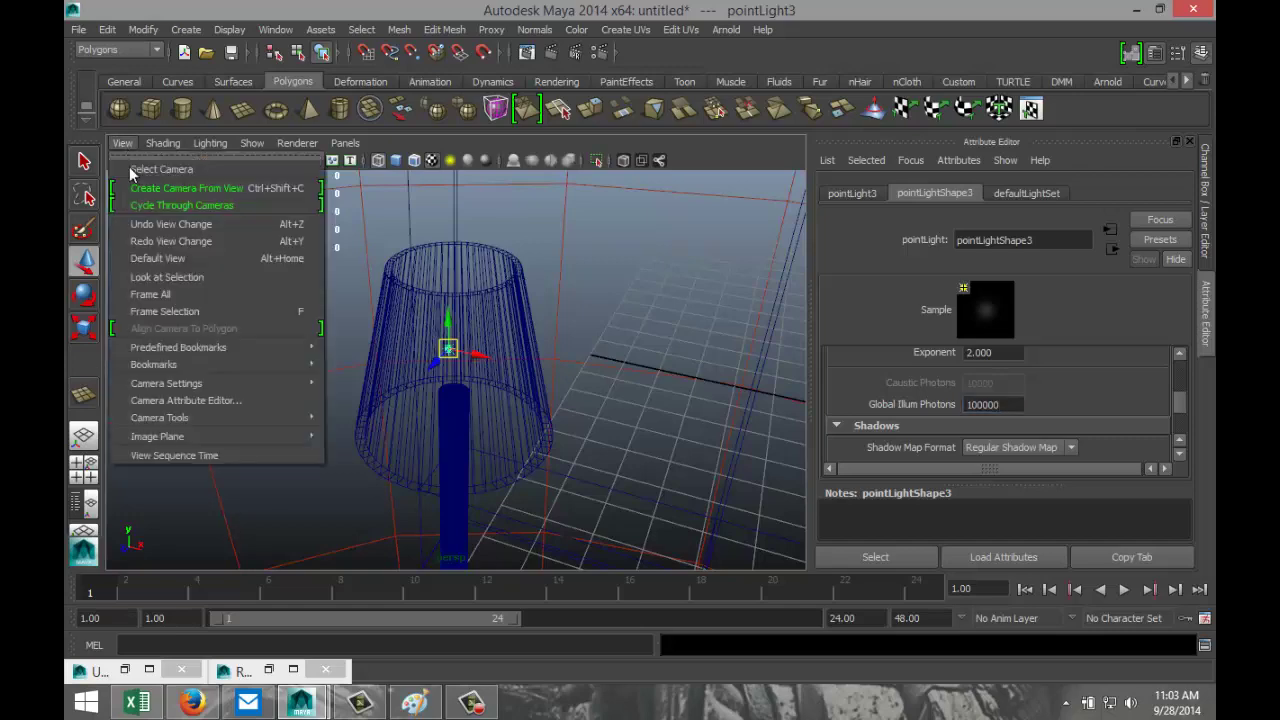
pyautogui.moveTo(228, 368)
pyautogui.click(358, 366)
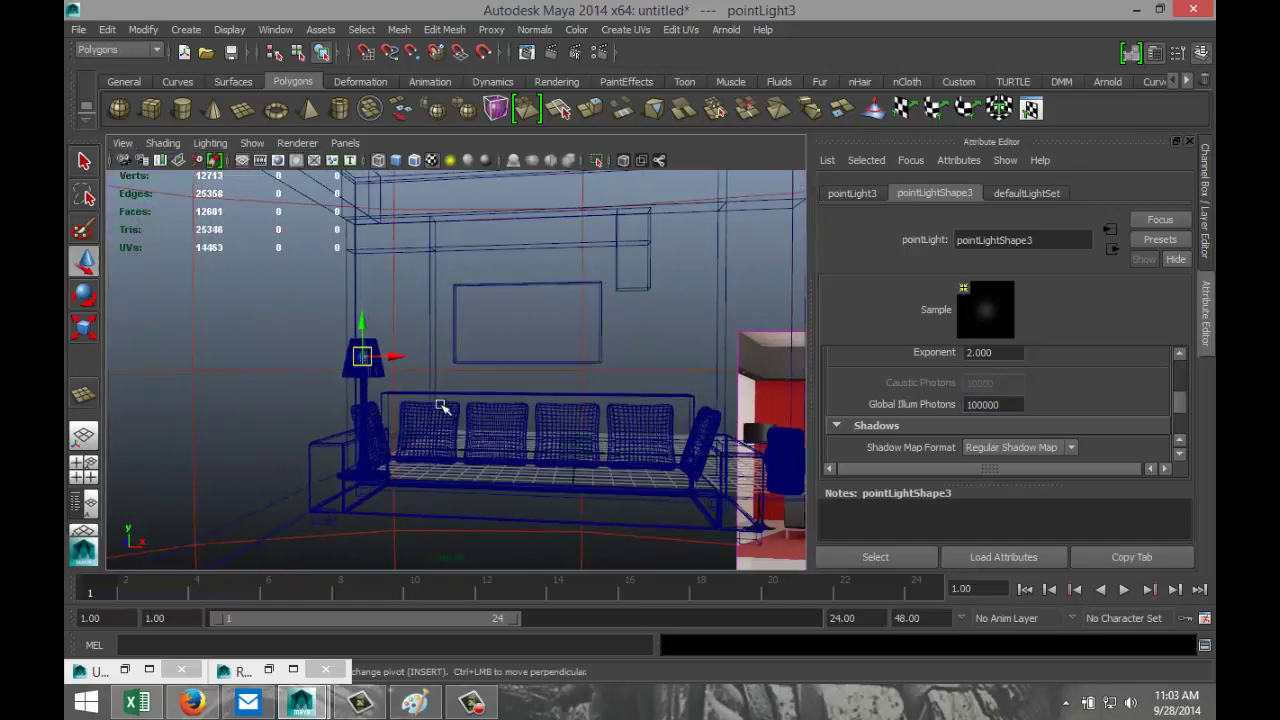
pyautogui.press('5')
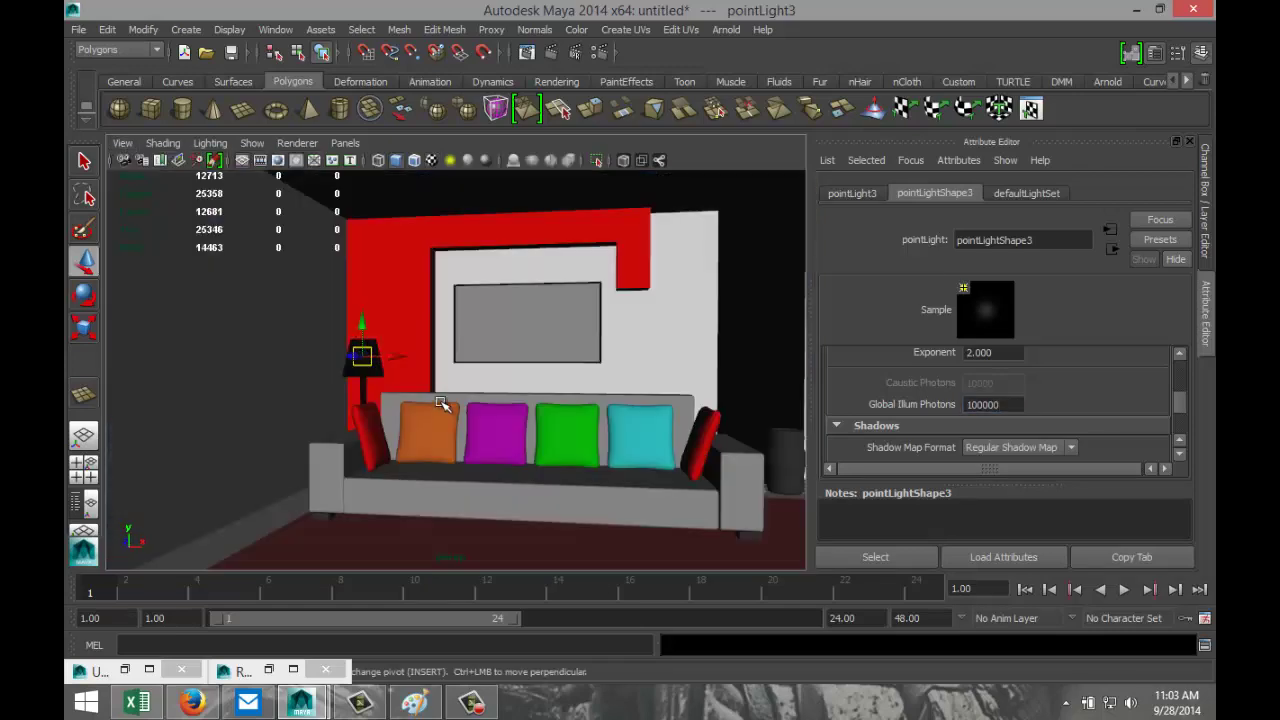
# Render the current view with mental ray and minimize the render view
pyautogui.click(551, 55)
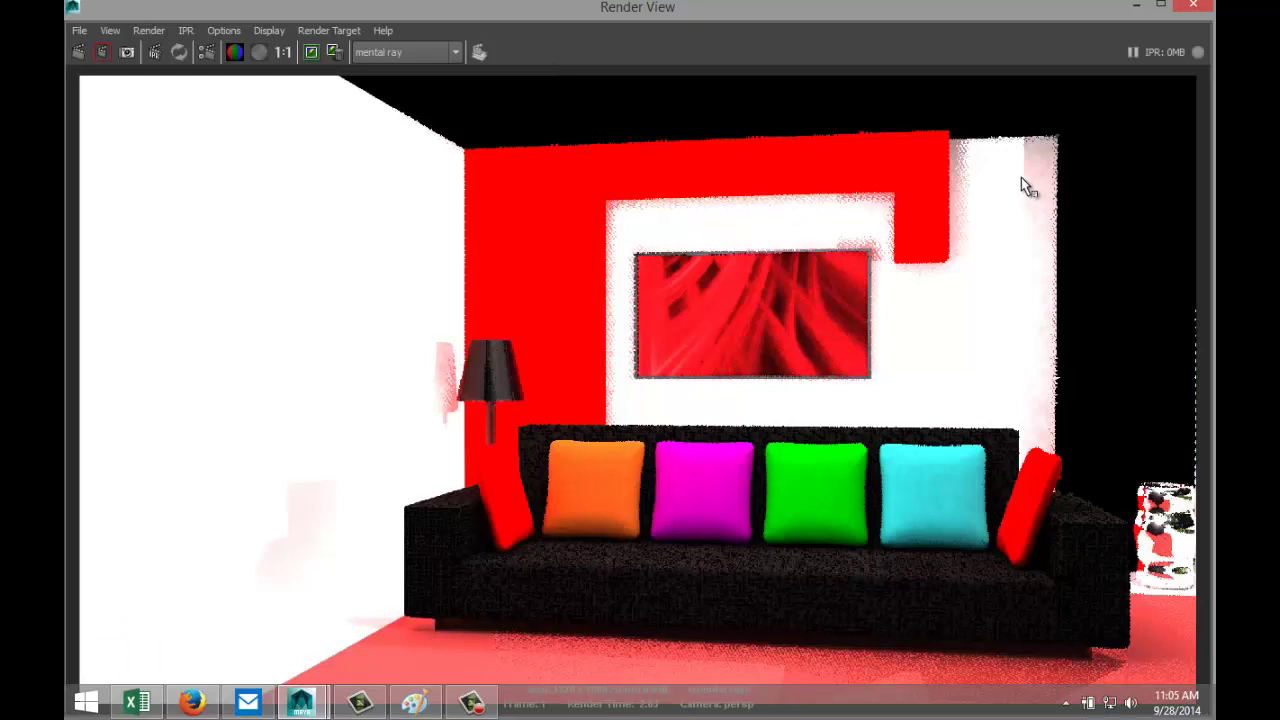
pyautogui.click(1135, 10)
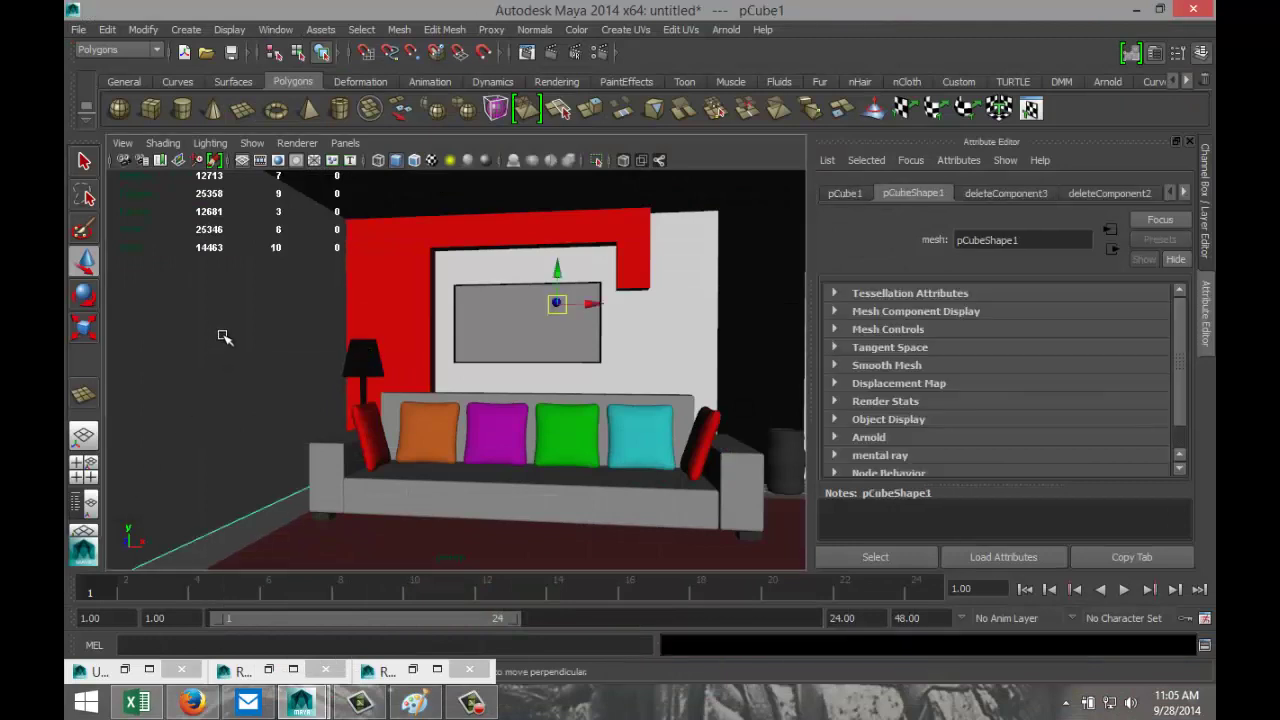
# Assign a new Lambert material to the room's side wall face beside the floor lamp
pyautogui.scroll(-5, 229, 343)
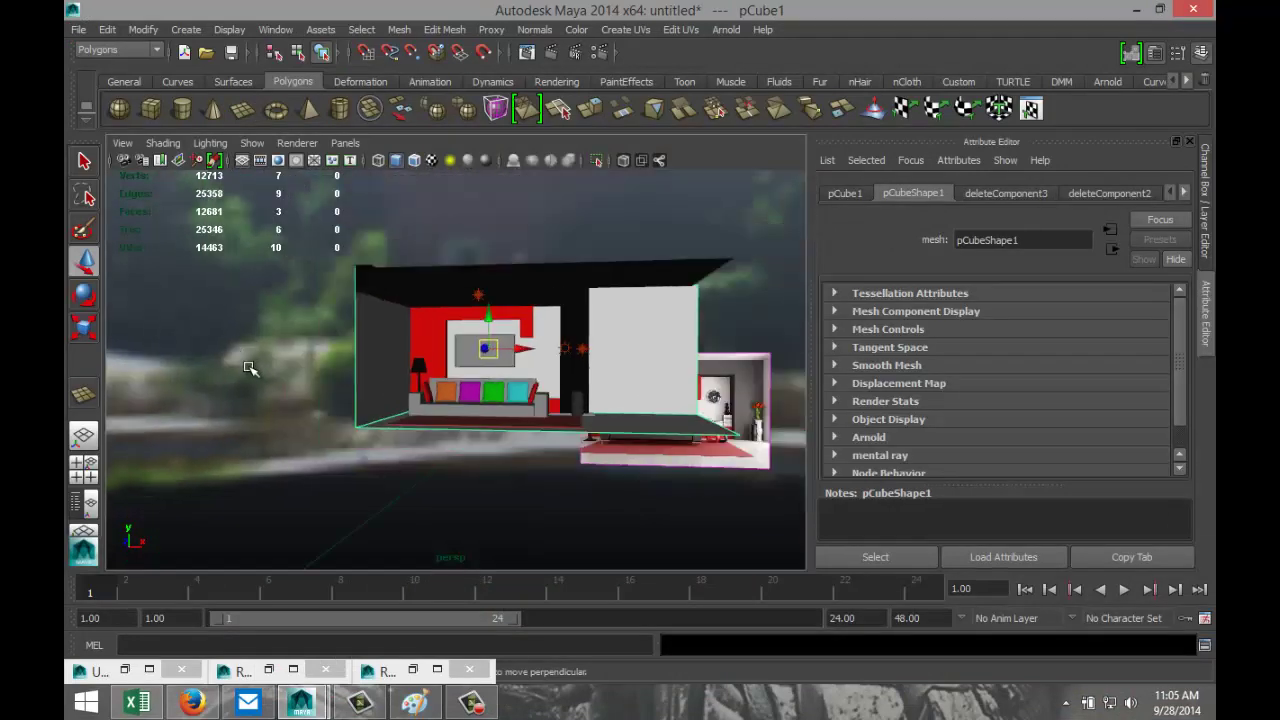
pyautogui.scroll(2, 251, 366)
pyautogui.scroll(1, 253, 373)
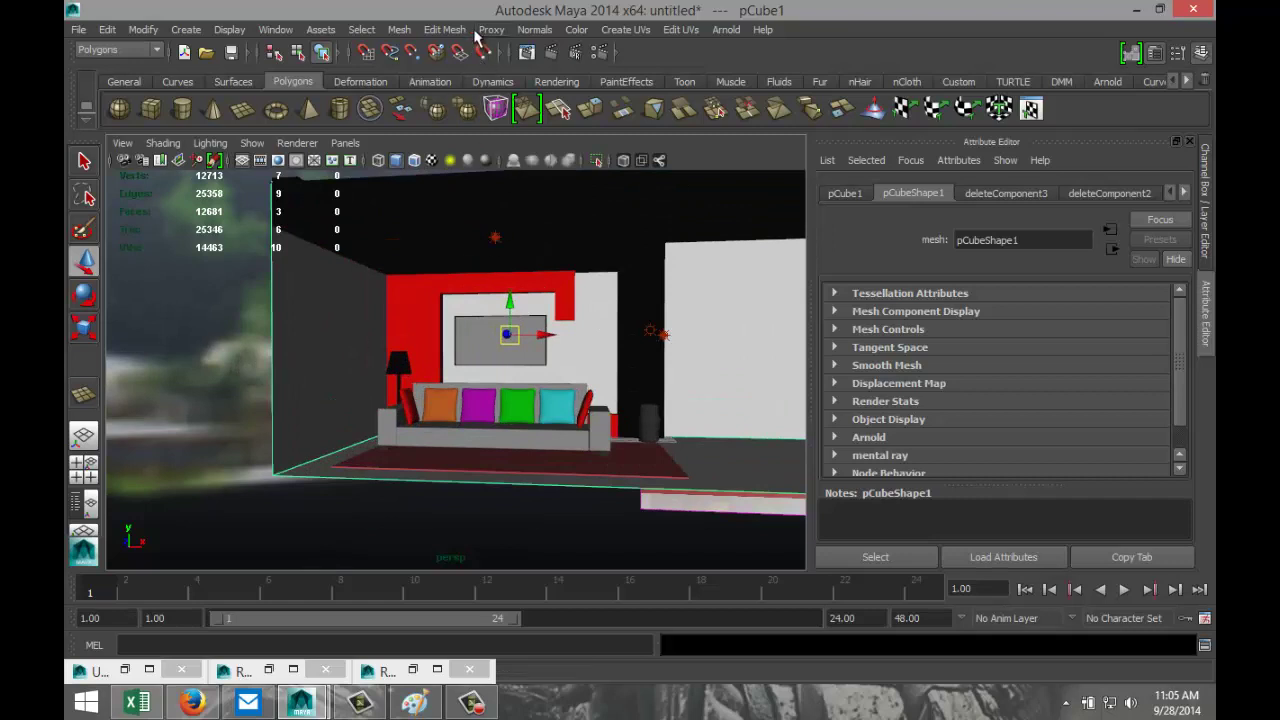
pyautogui.click(399, 29)
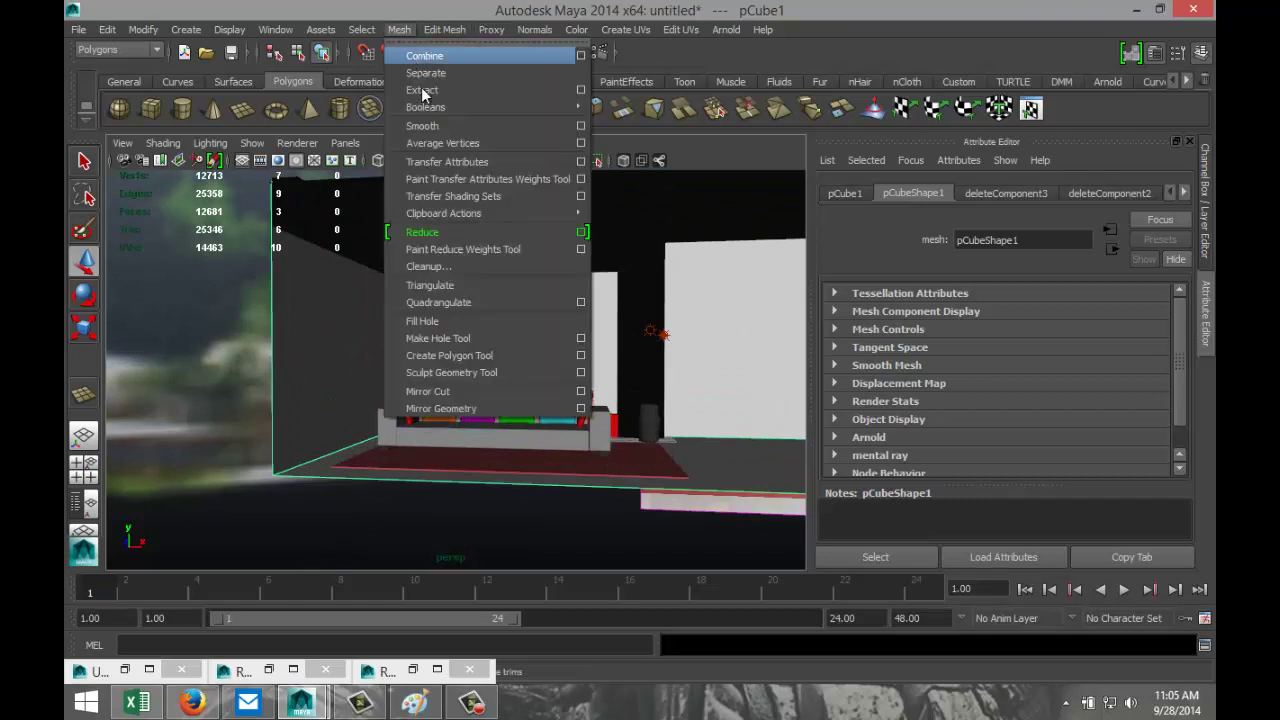
pyautogui.moveTo(323, 300); pyautogui.dragTo(327, 640, button='right')
pyautogui.click(306, 322)
pyautogui.click(306, 322)
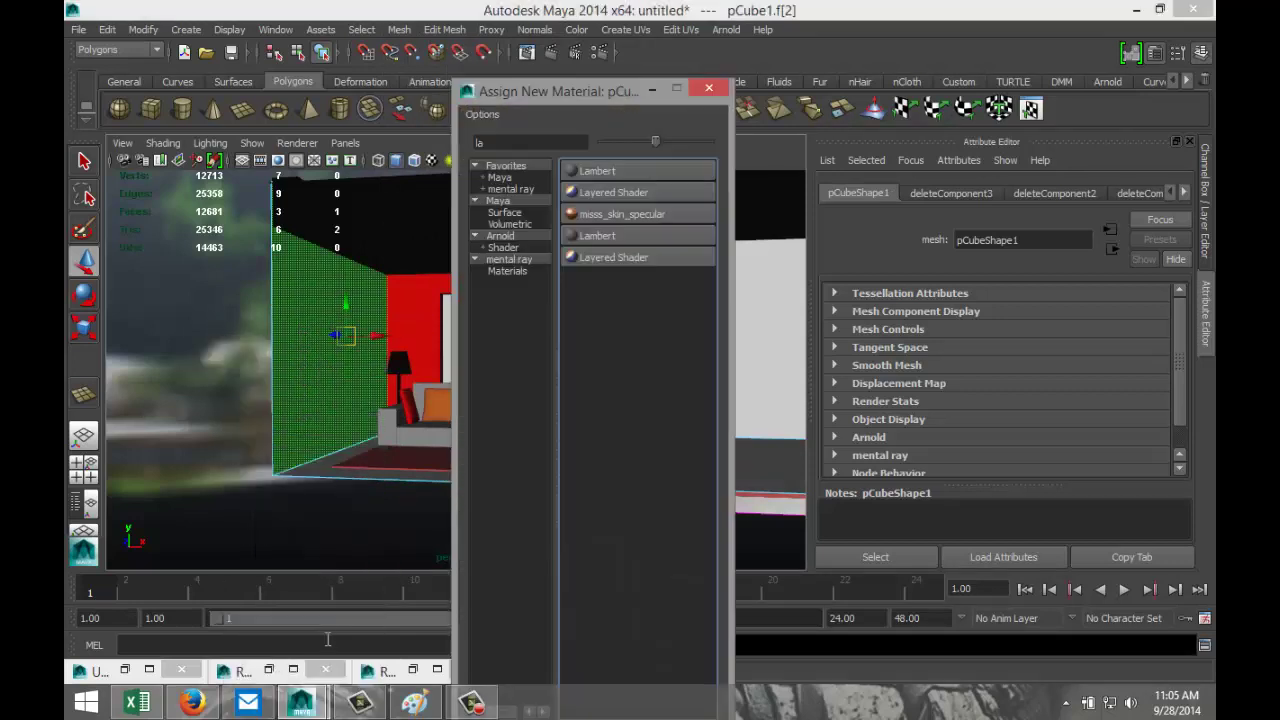
pyautogui.click(615, 171)
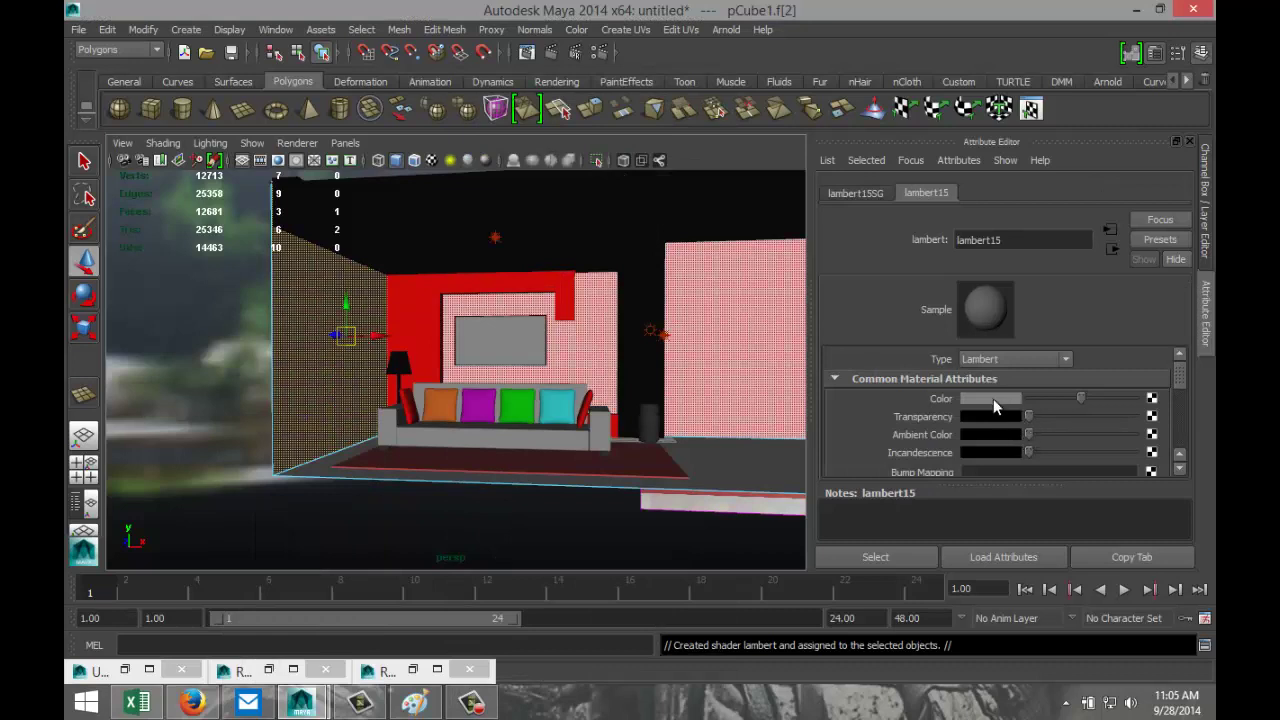
# Set the side wall material's color to a muted green with hue 120, saturation 0.258 and value 0.494
pyautogui.click(993, 399)
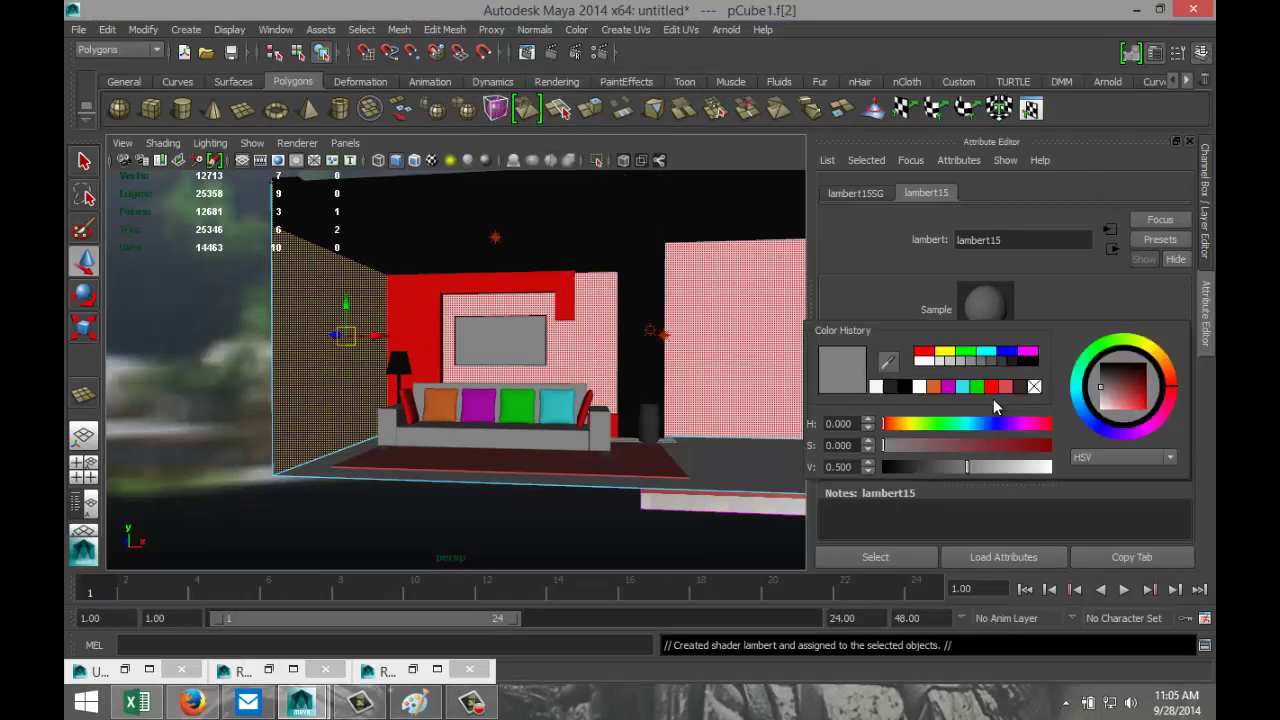
pyautogui.click(967, 354)
pyautogui.moveTo(1052, 477); pyautogui.dragTo(973, 478)
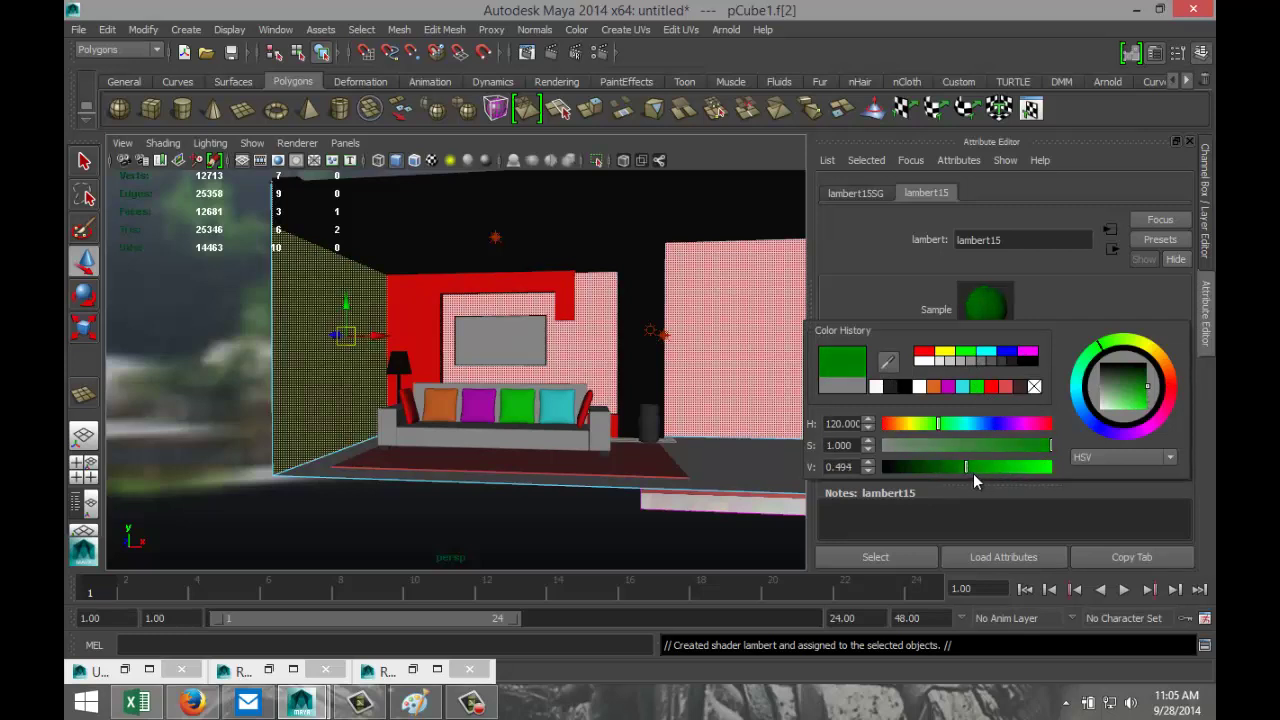
pyautogui.moveTo(1050, 446); pyautogui.dragTo(932, 461)
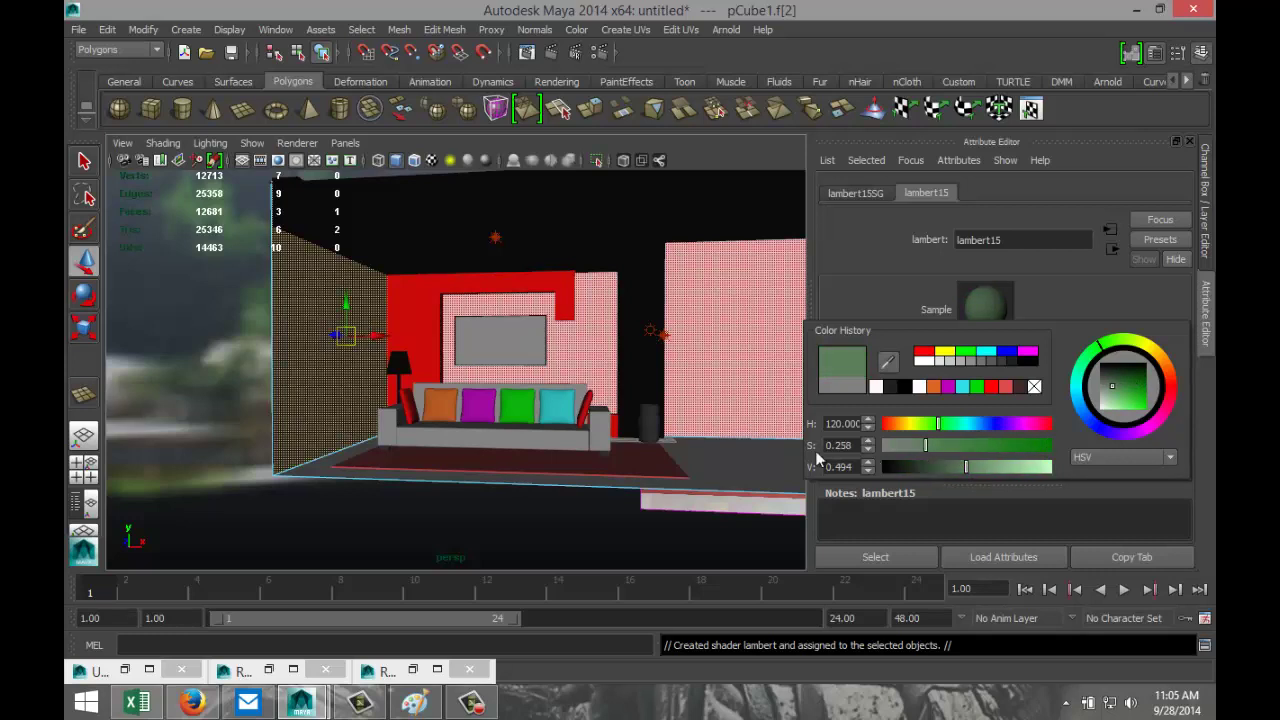
pyautogui.click(656, 452)
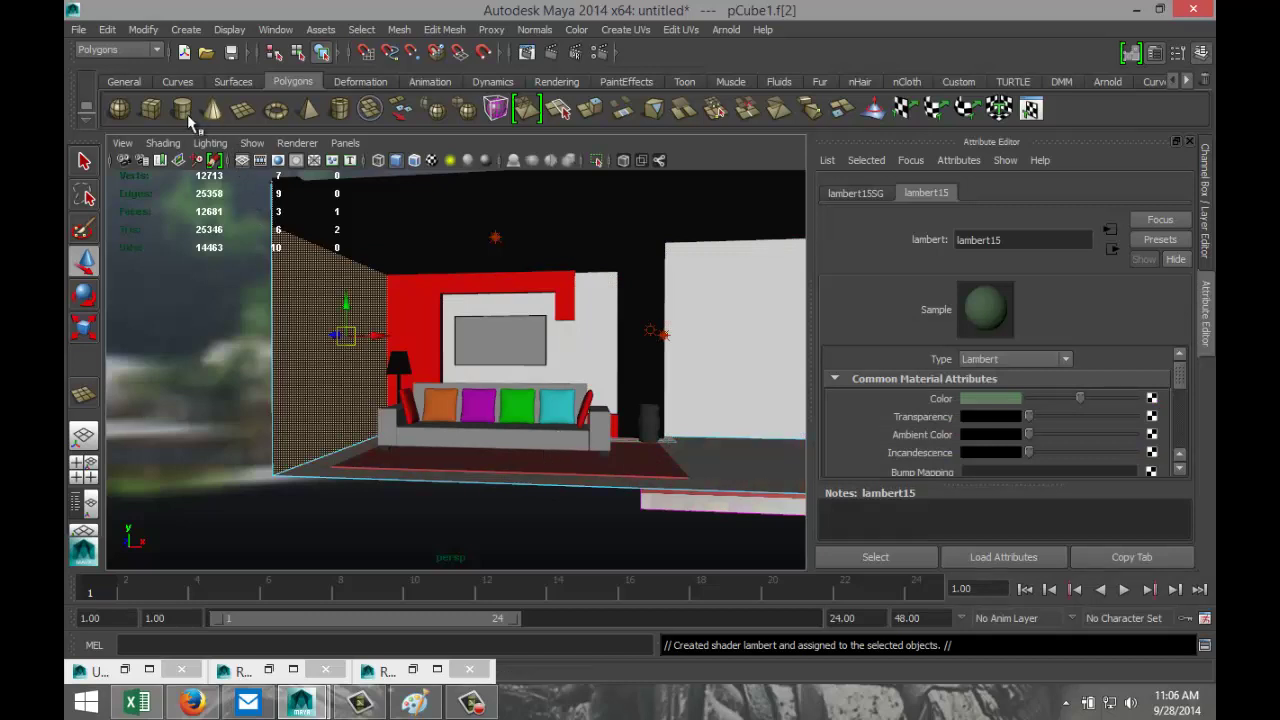
# Restore the Interior camera bookmark
pyautogui.click(122, 143)
pyautogui.moveTo(213, 372)
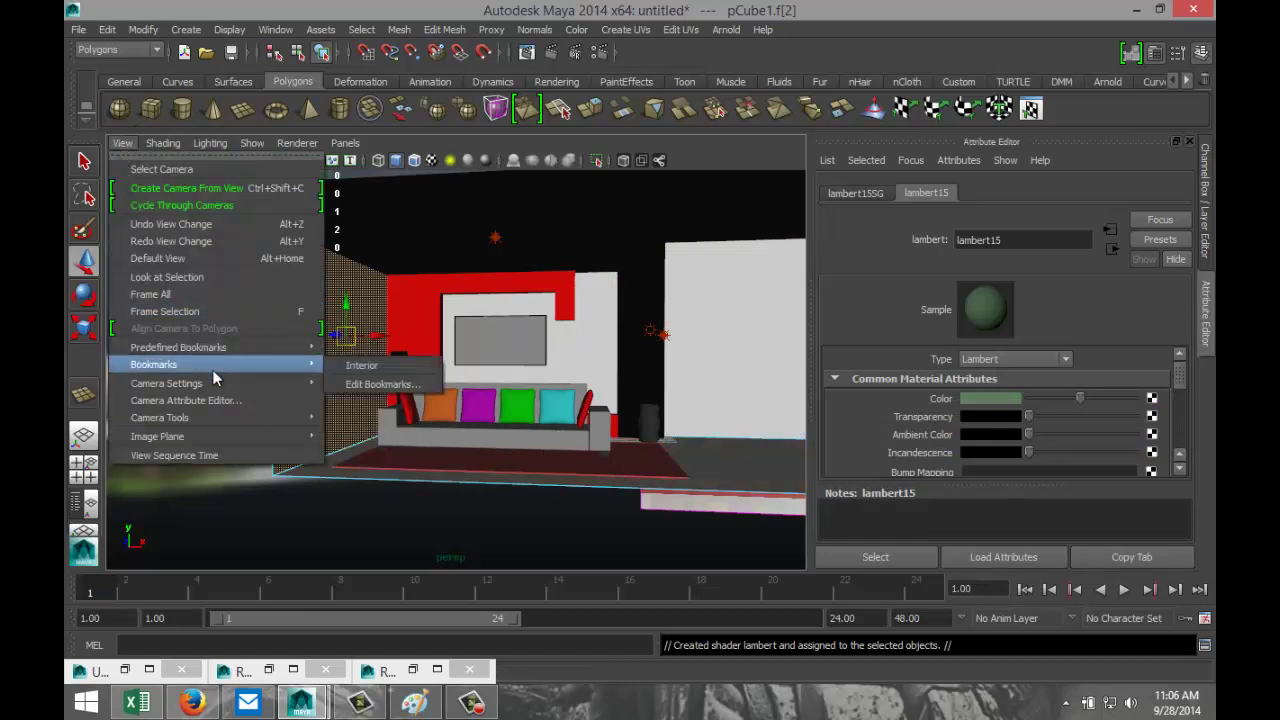
pyautogui.click(355, 366)
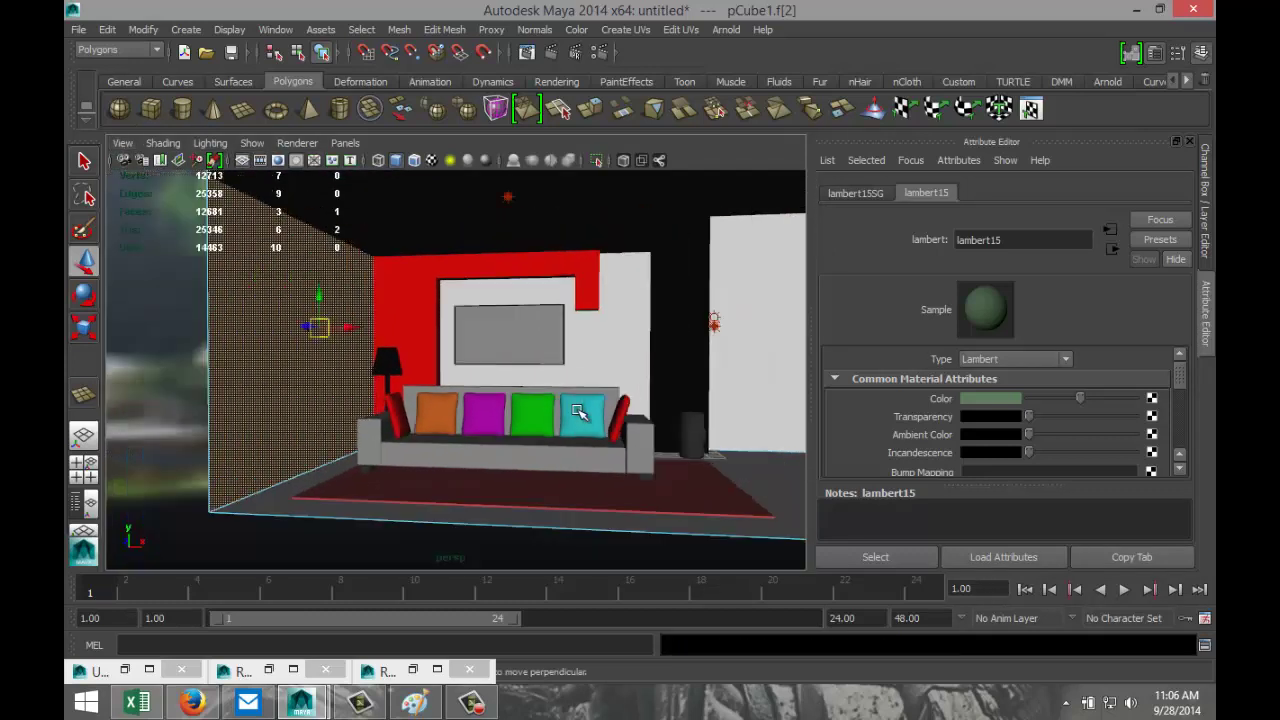
# Set the intensity of pointLight1, the light above the sofa area, to 0.3
pyautogui.click(494, 237)
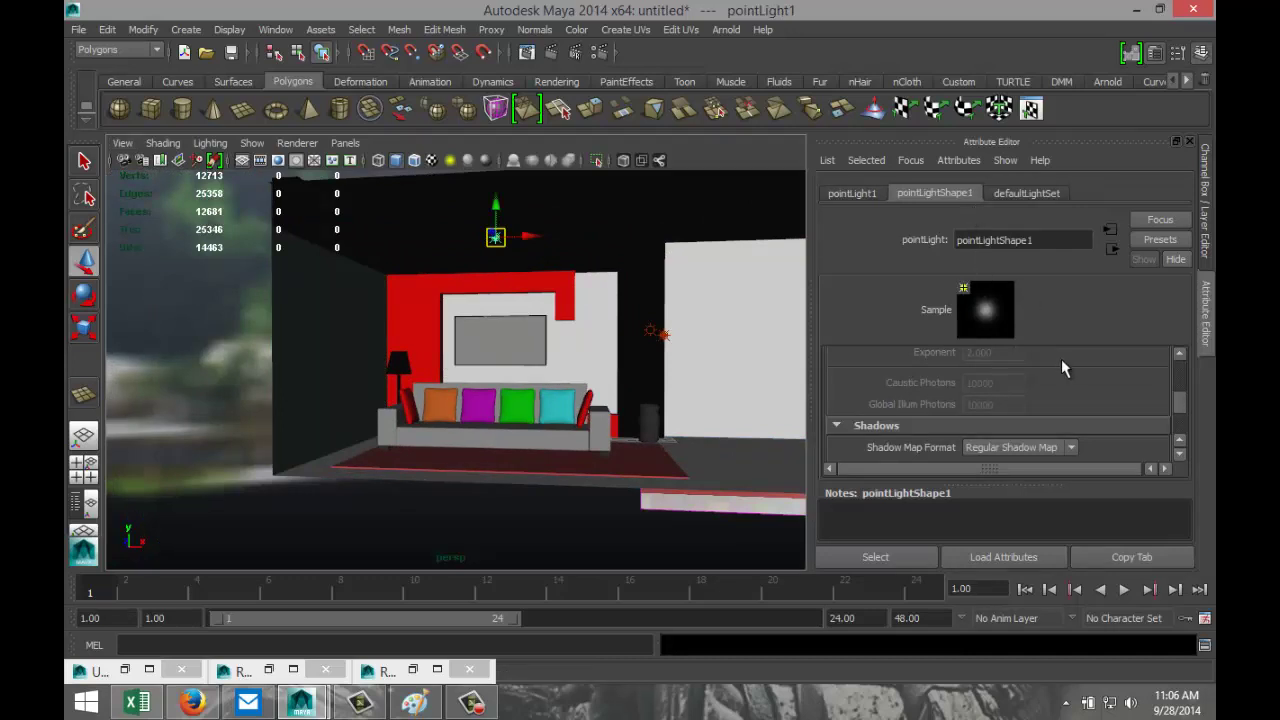
pyautogui.click(852, 193)
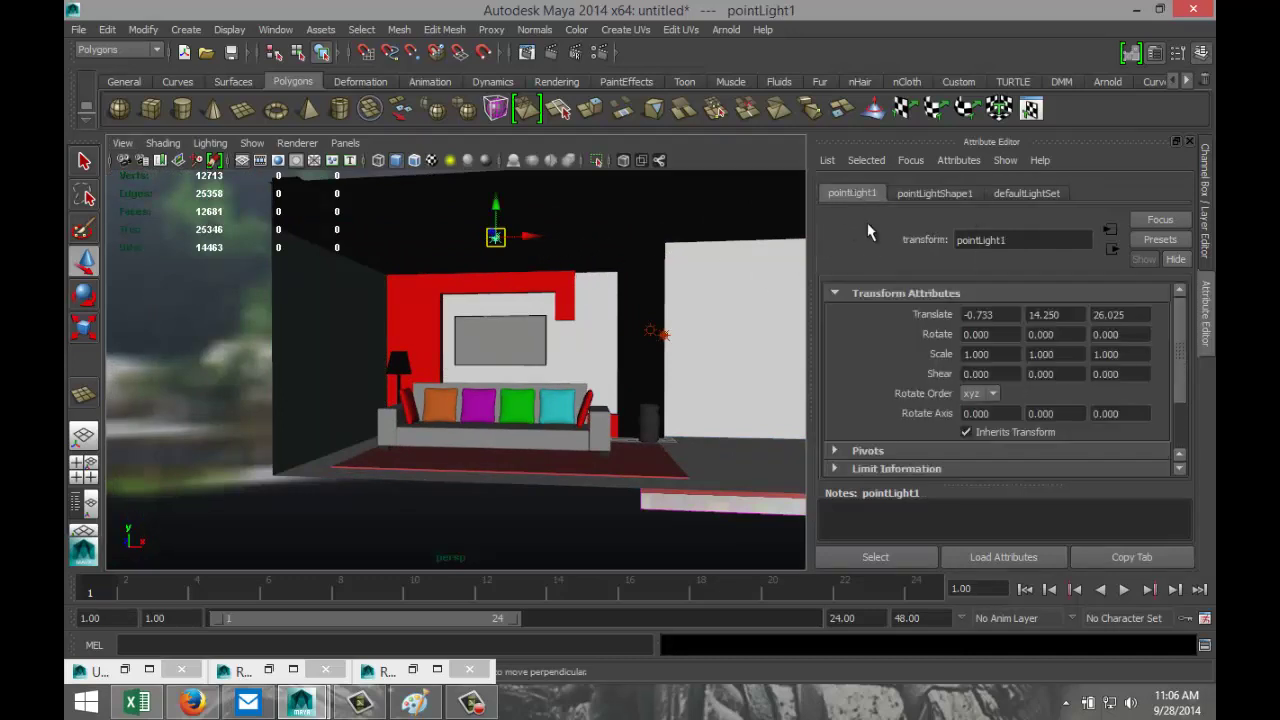
pyautogui.scroll(-3, 980, 370)
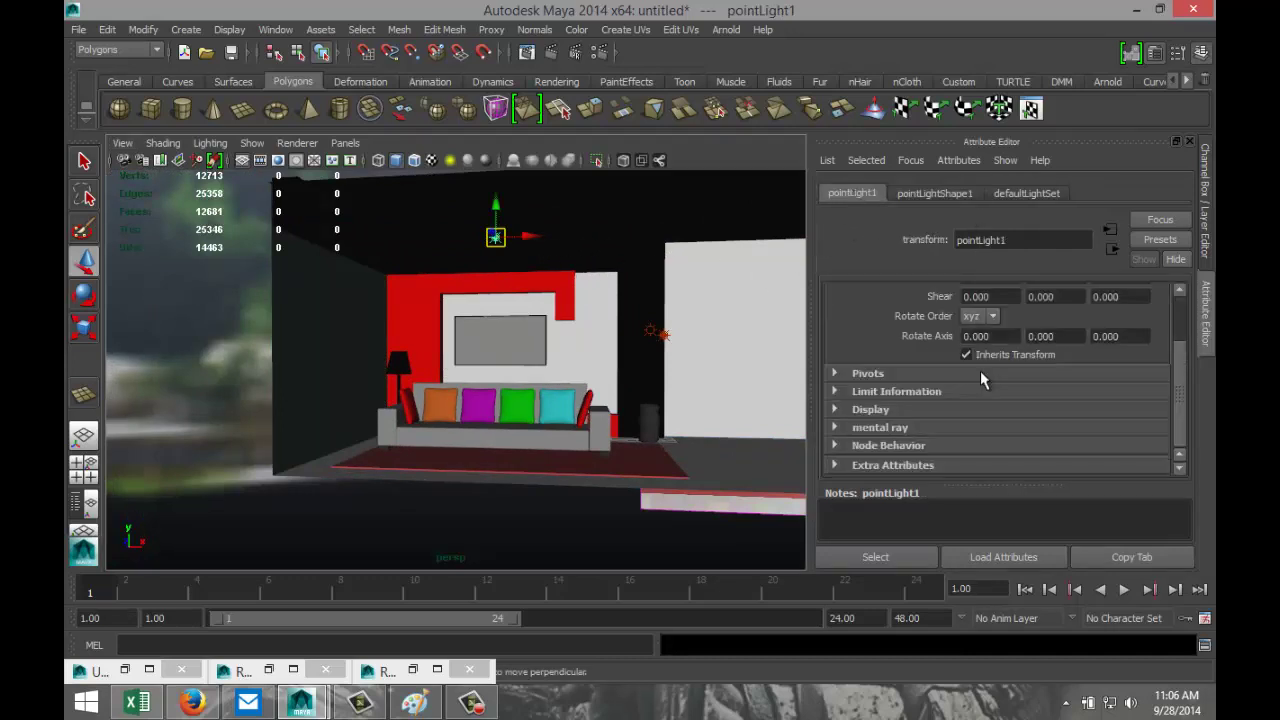
pyautogui.click(1036, 193)
pyautogui.click(975, 195)
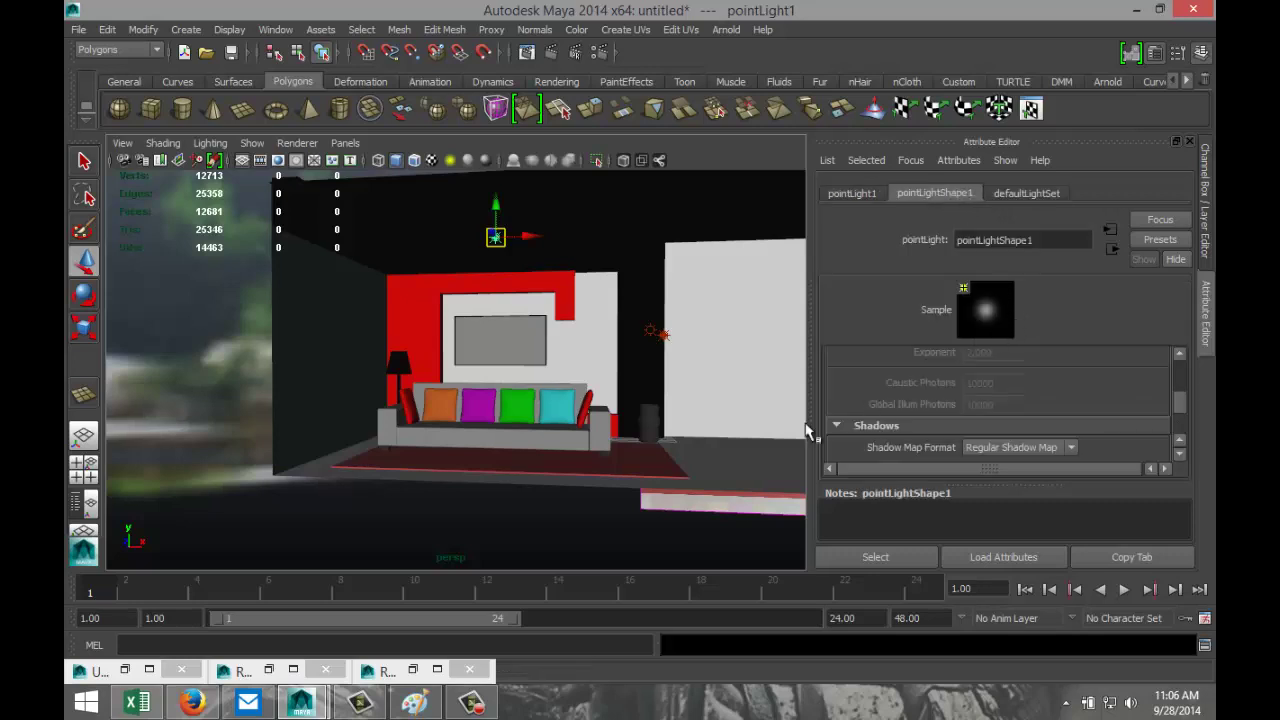
pyautogui.click(479, 512)
pyautogui.click(495, 237)
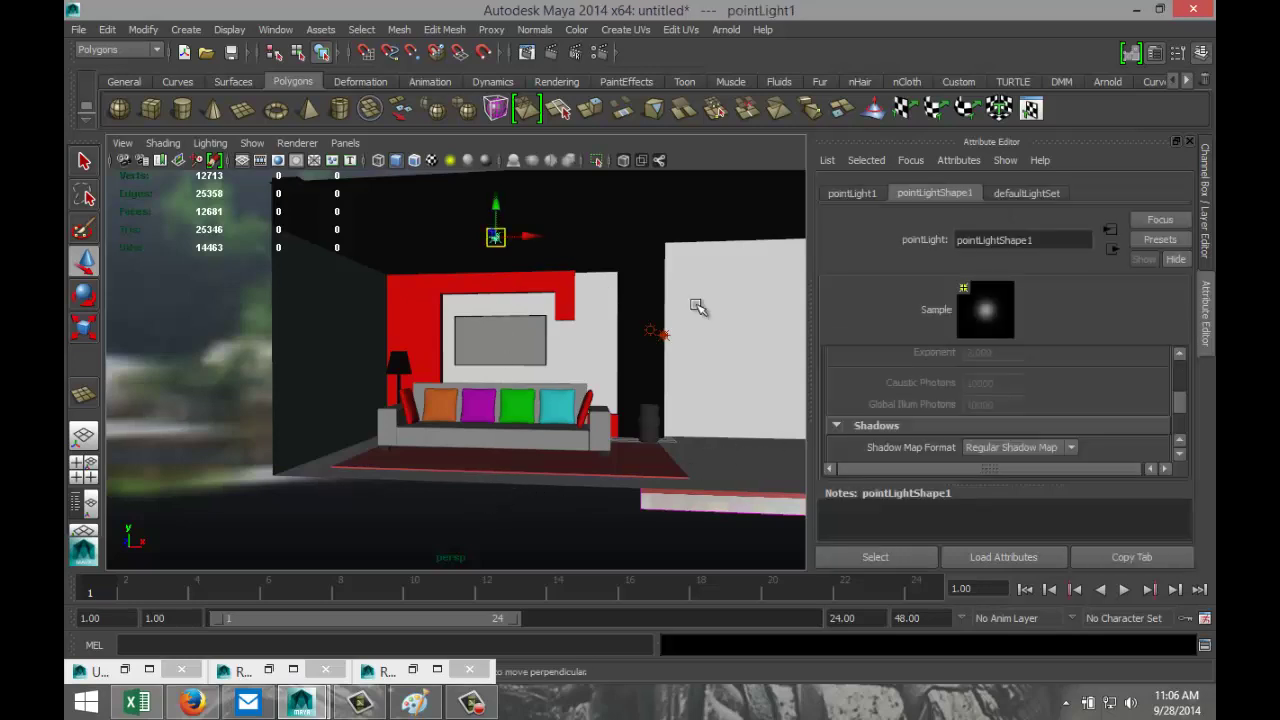
pyautogui.scroll(-10, 1048, 380)
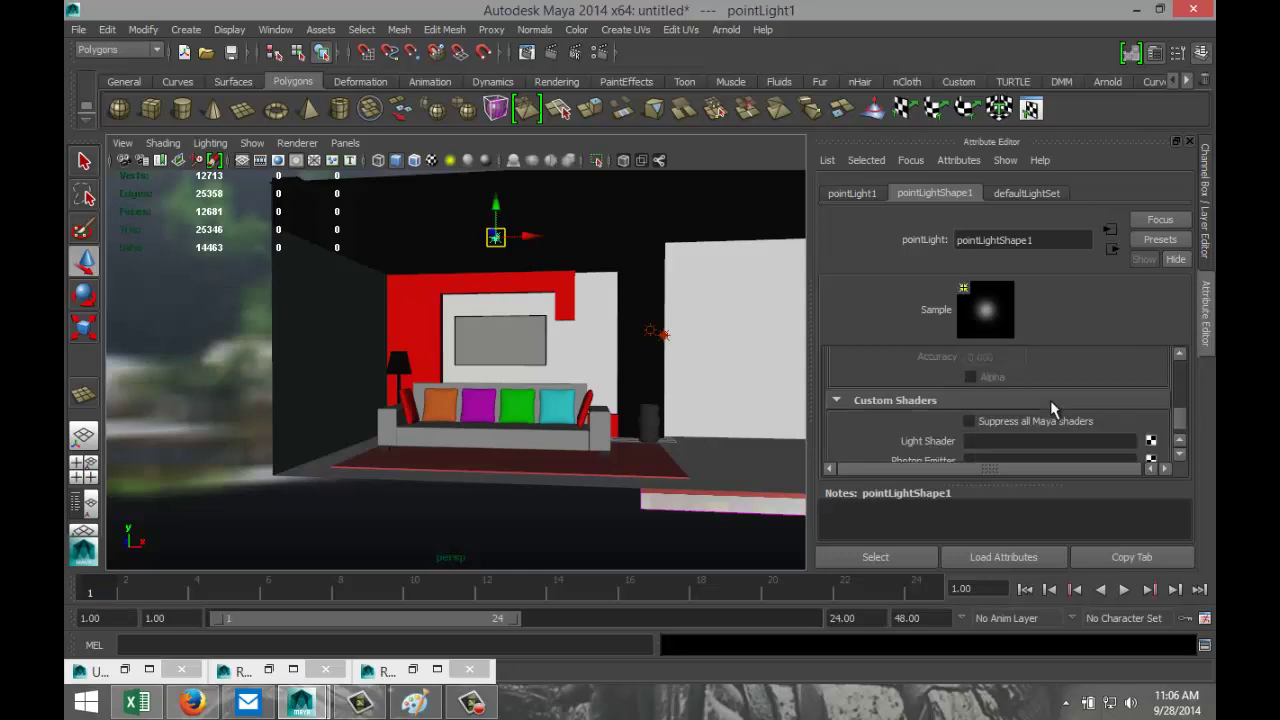
pyautogui.scroll(8, 1053, 404)
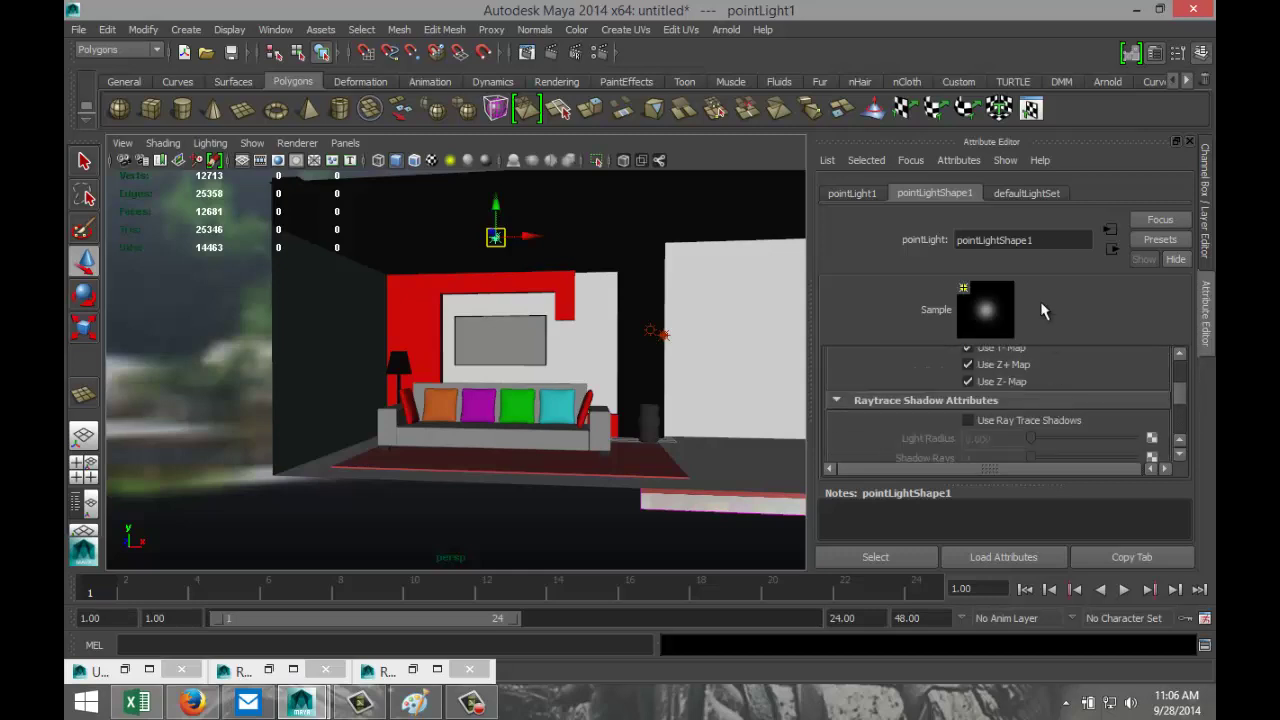
pyautogui.click(1179, 355)
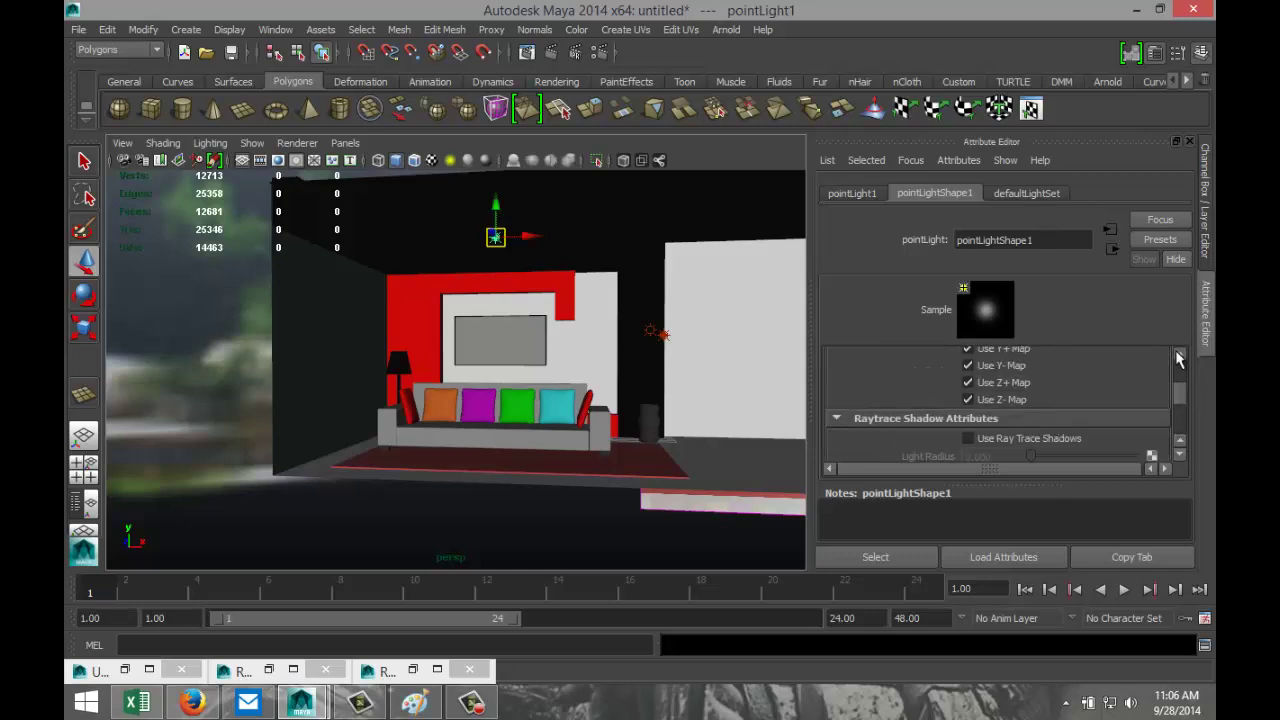
pyautogui.scroll(10, 1179, 358)
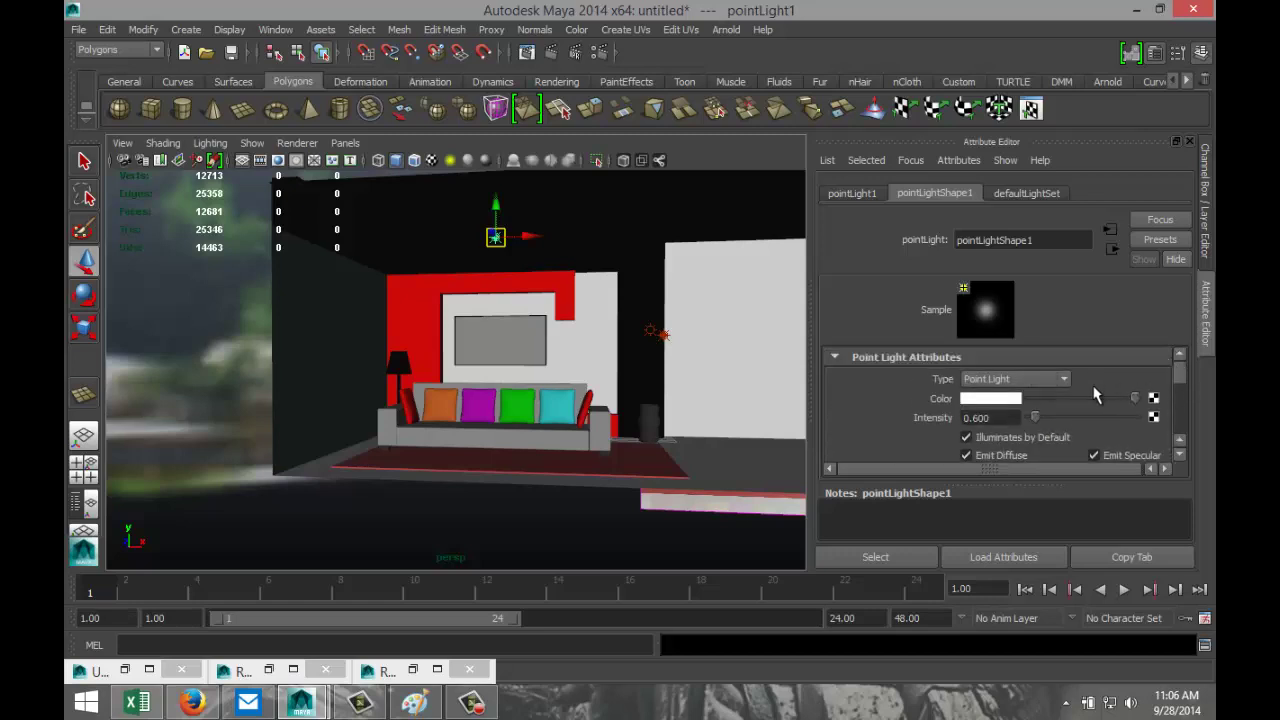
pyautogui.click(1009, 418)
pyautogui.write('0.3')
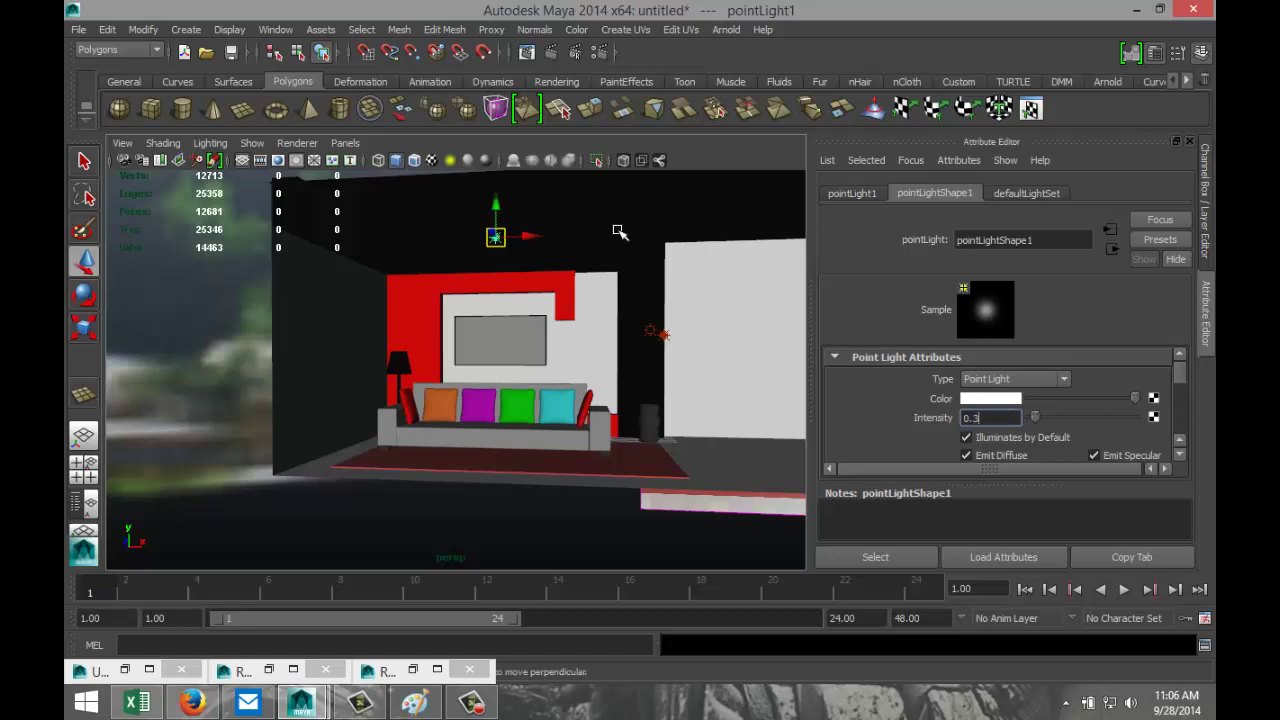
# Return to the Interior bookmarked view, render it with mental ray, and close the render view
pyautogui.click(122, 143)
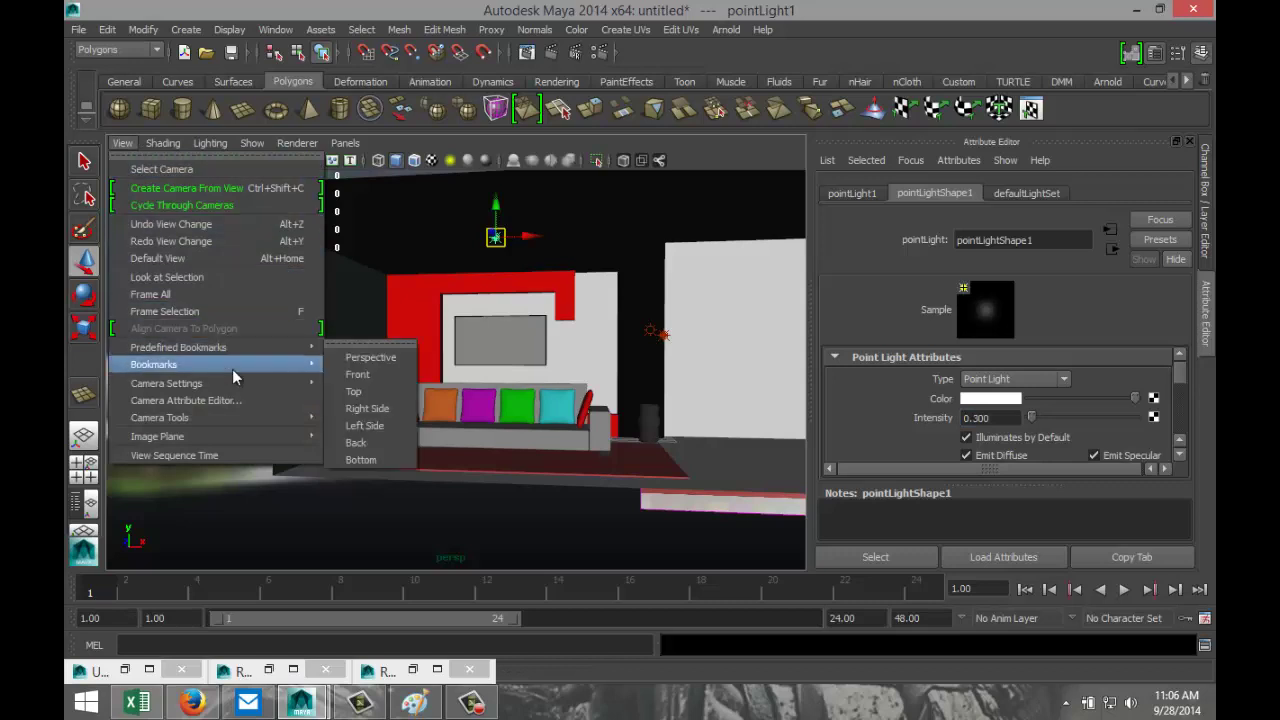
pyautogui.moveTo(300, 364)
pyautogui.click(348, 367)
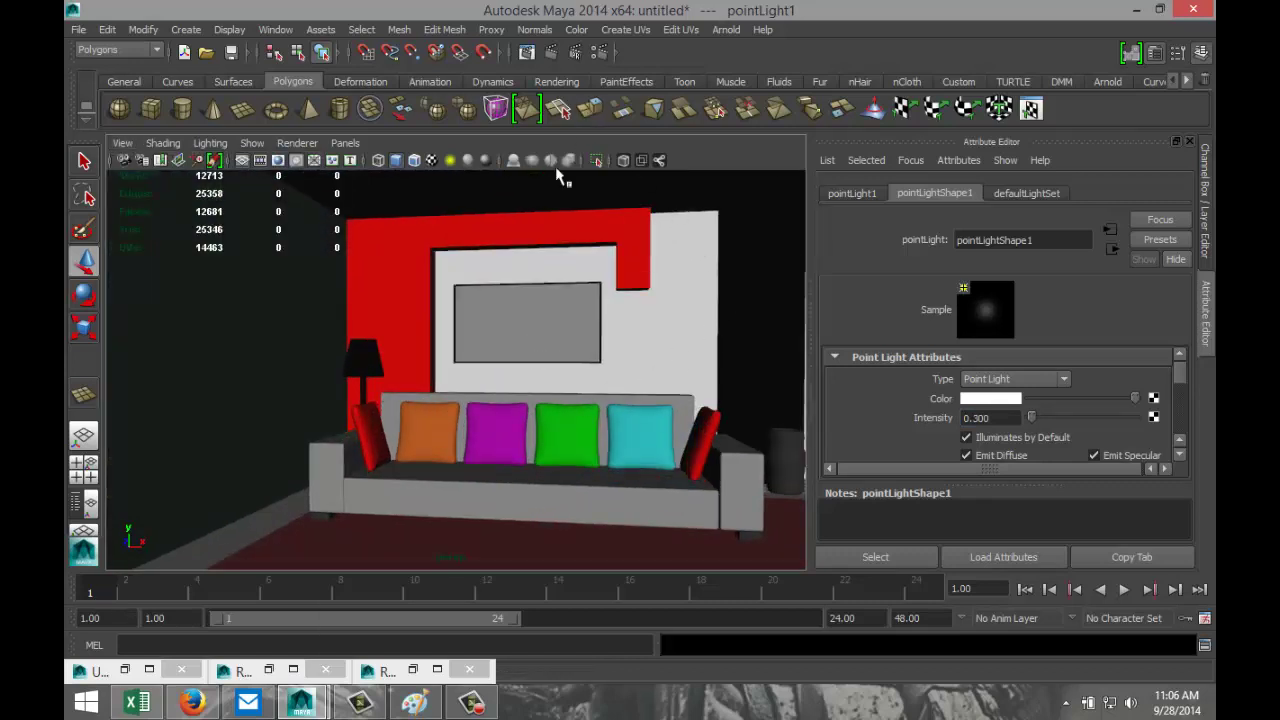
pyautogui.click(552, 53)
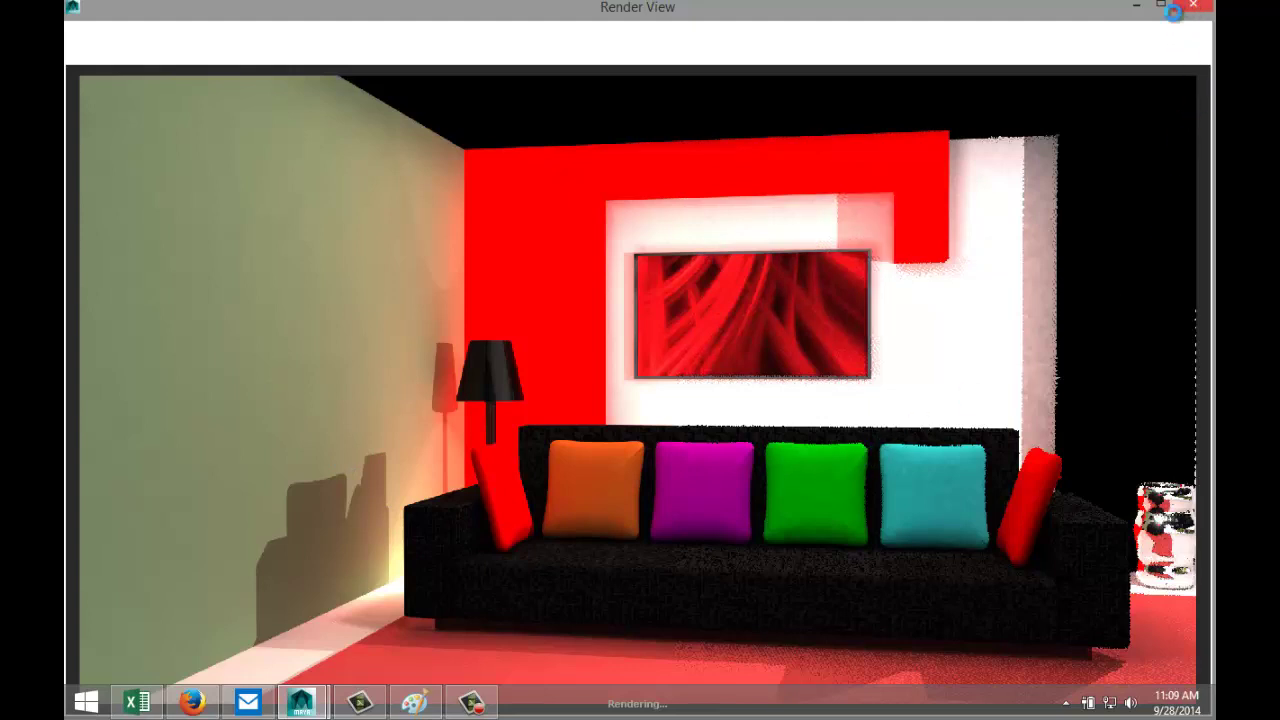
pyautogui.click(1196, 7)
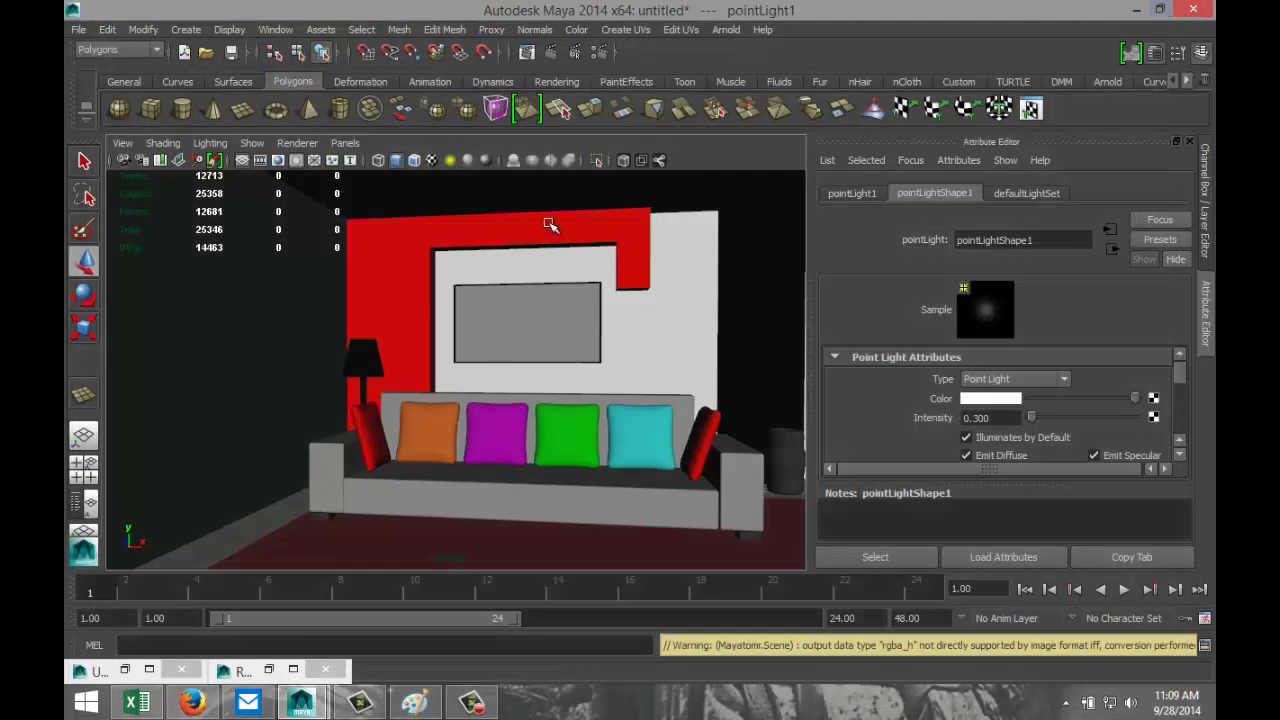
# Assign the existing green lambert15 material to the white back wall face behind the sofa
pyautogui.click(530, 388)
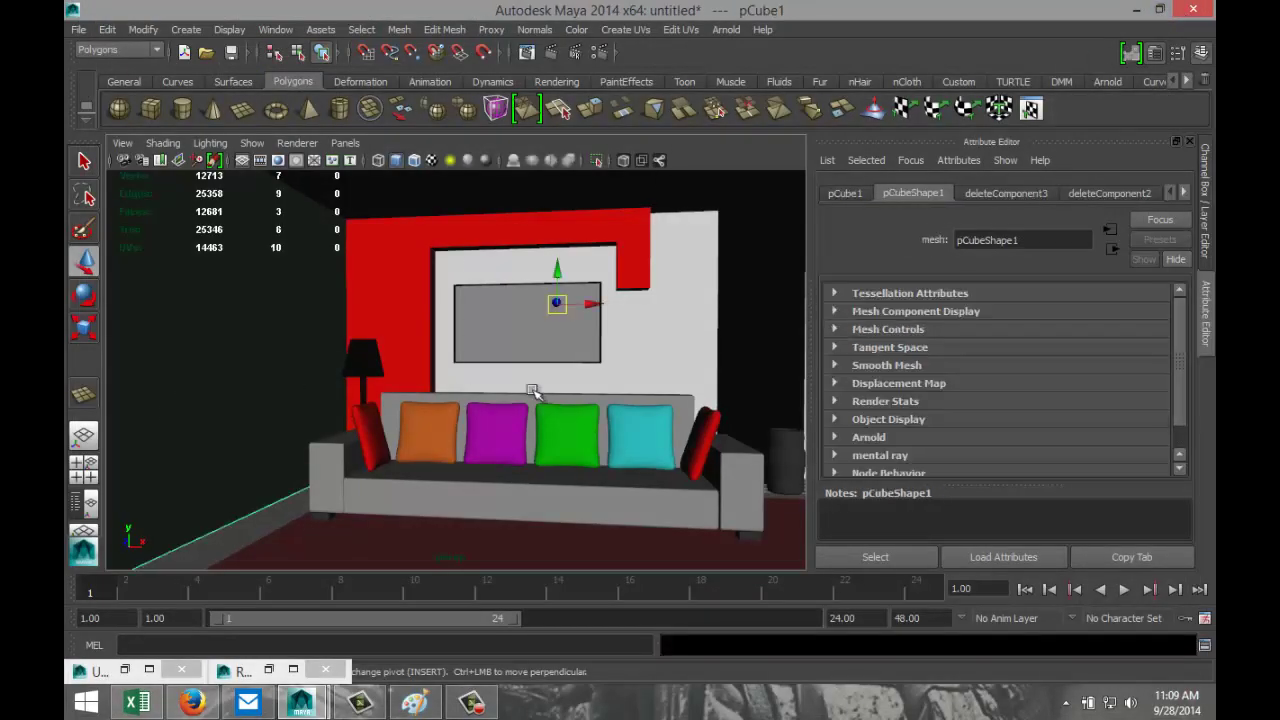
pyautogui.click(1183, 192)
pyautogui.click(1183, 192)
pyautogui.moveTo(662, 330); pyautogui.dragTo(672, 375, button='right')
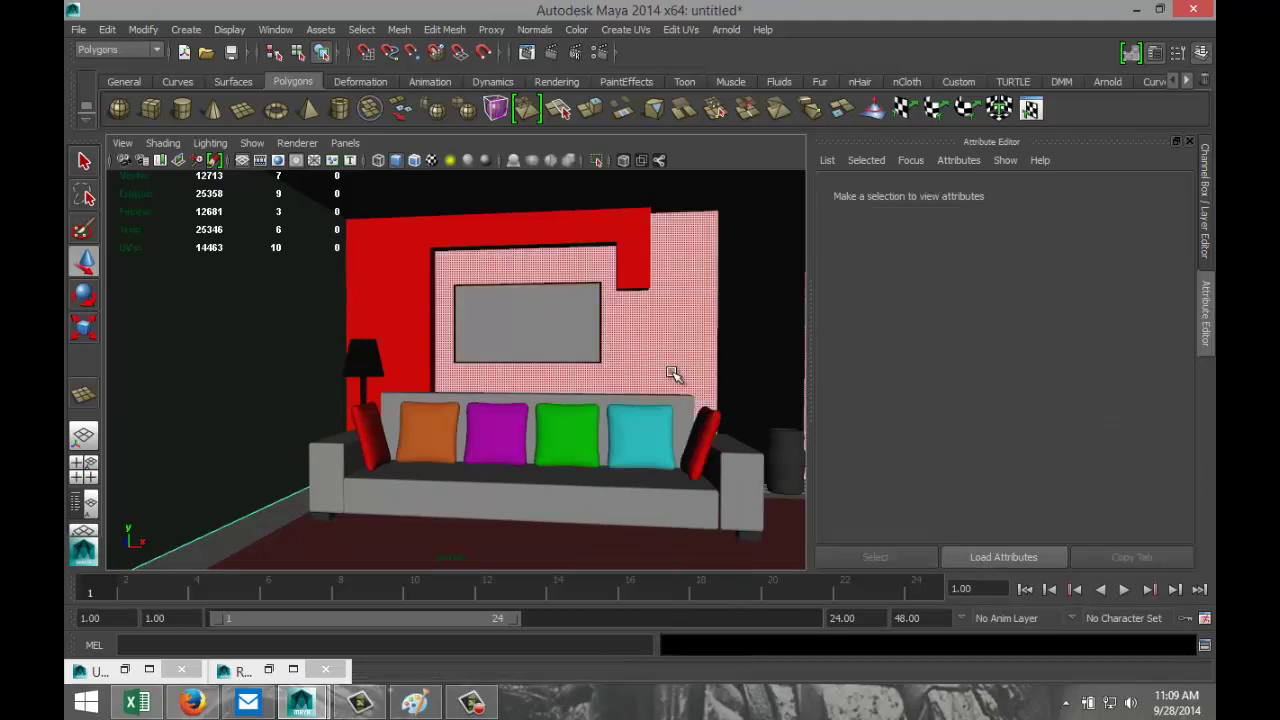
pyautogui.click(662, 334)
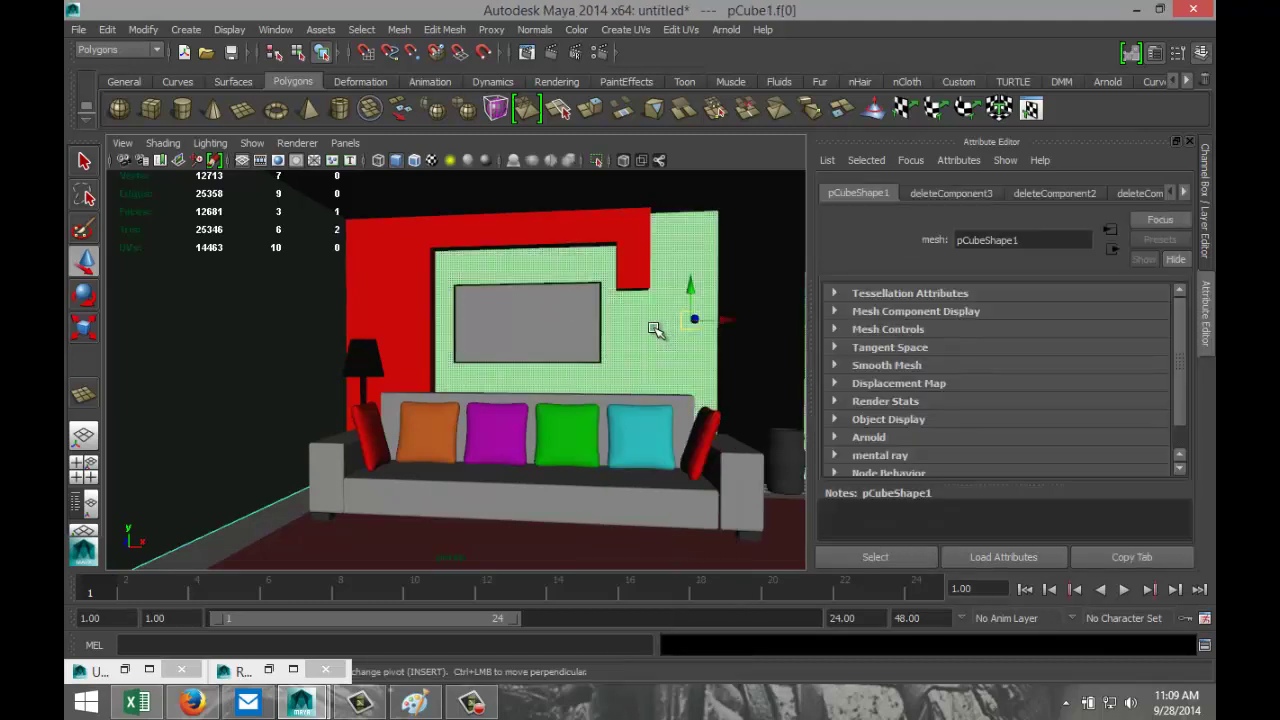
pyautogui.moveTo(654, 328); pyautogui.dragTo(798, 620, button='right')
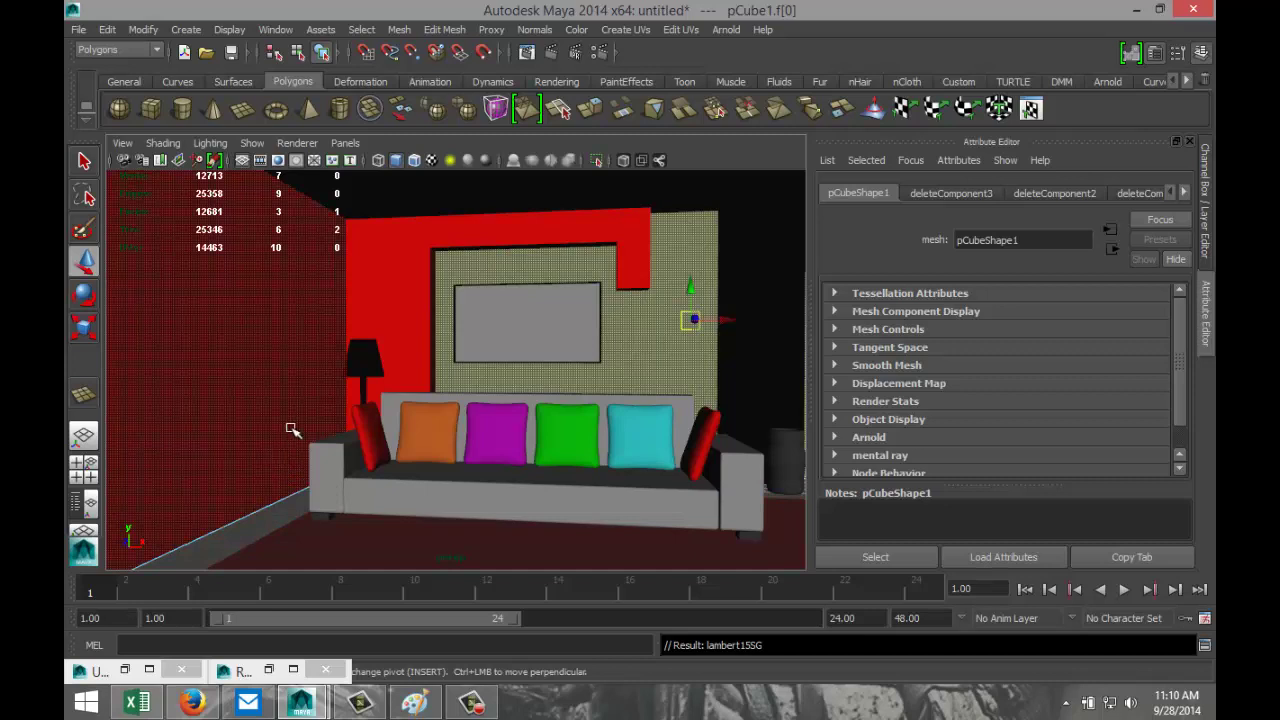
pyautogui.scroll(-5, 337, 457)
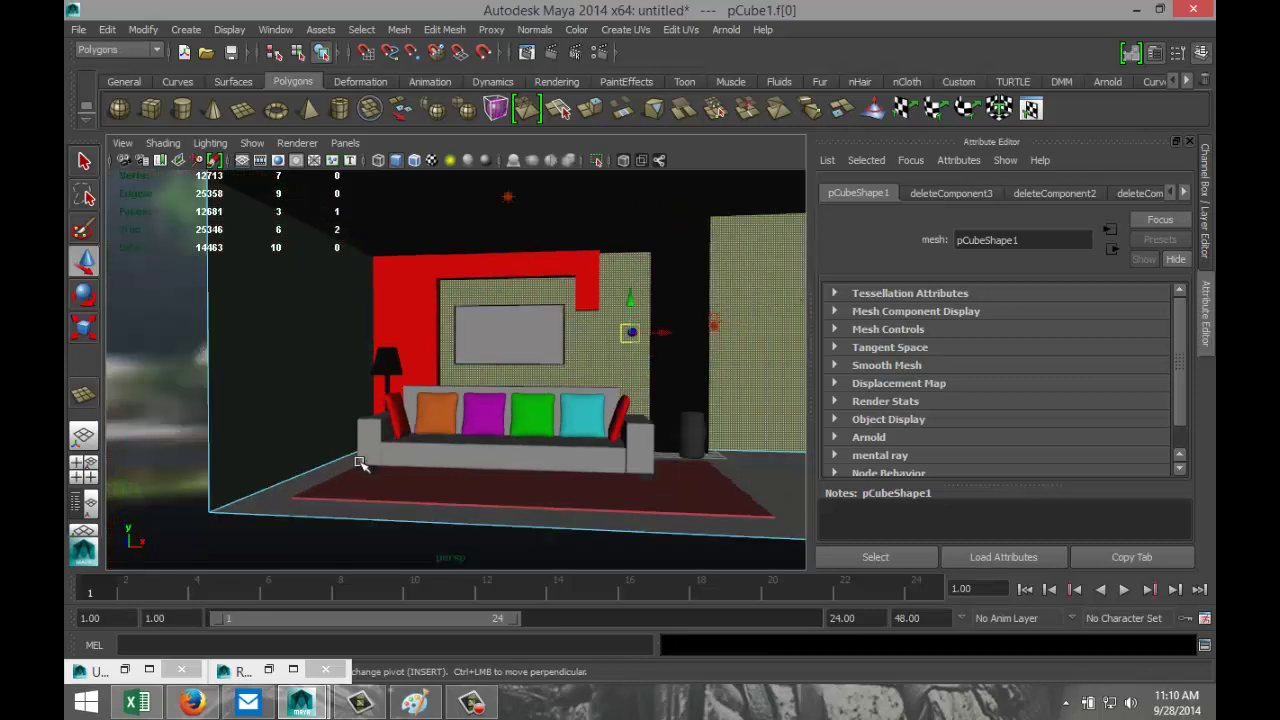
pyautogui.click(712, 345)
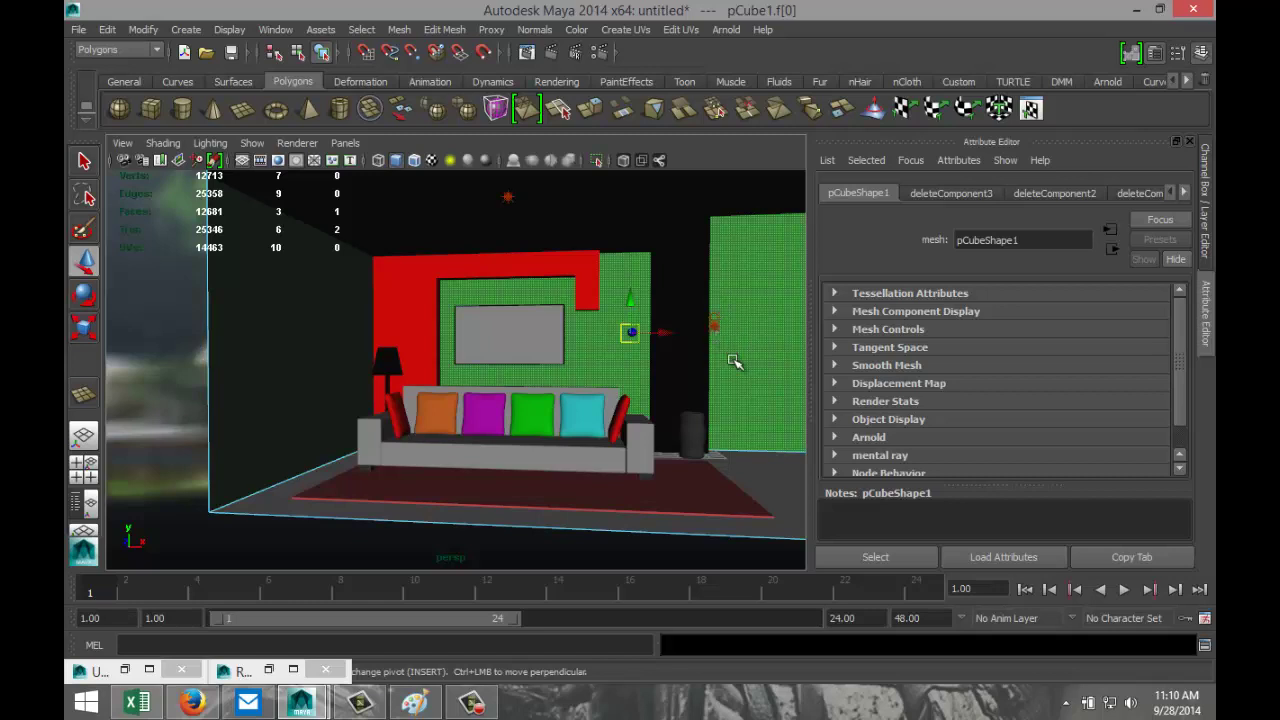
pyautogui.scroll(3, 710, 368)
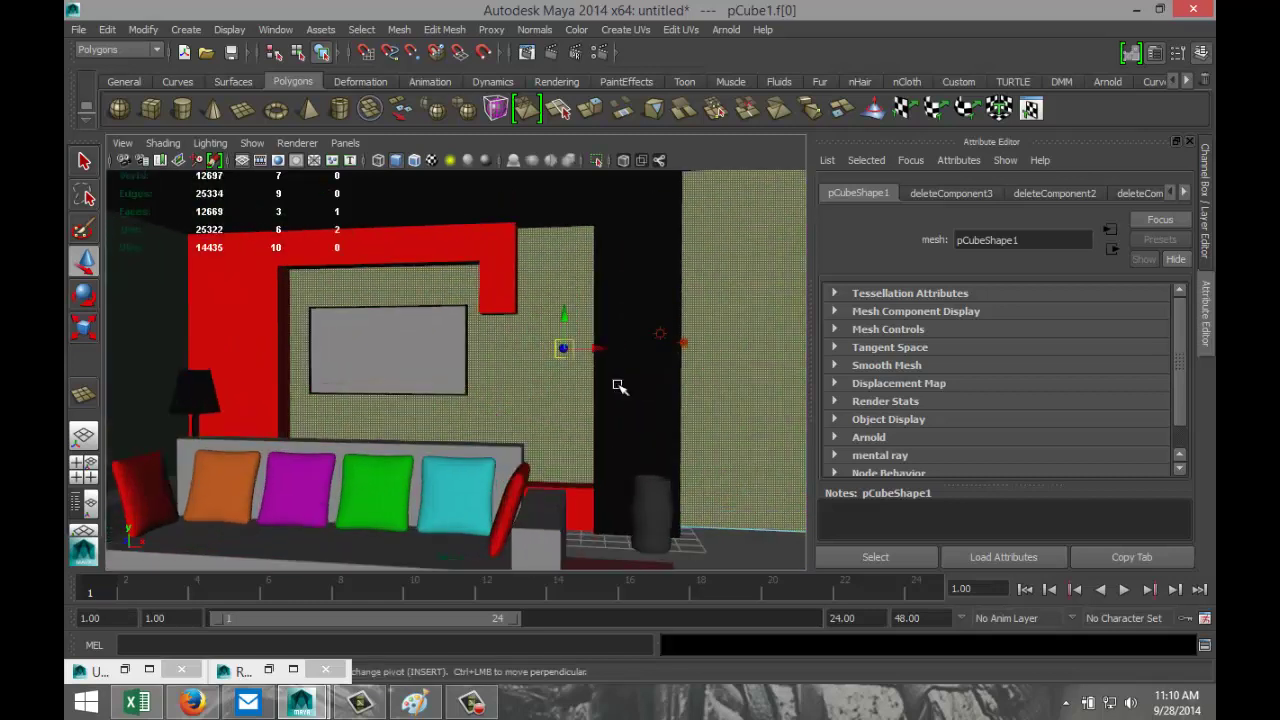
pyautogui.keyDown('alt'); pyautogui.moveTo(671, 391); pyautogui.dragTo(711, 309); pyautogui.keyUp('alt')
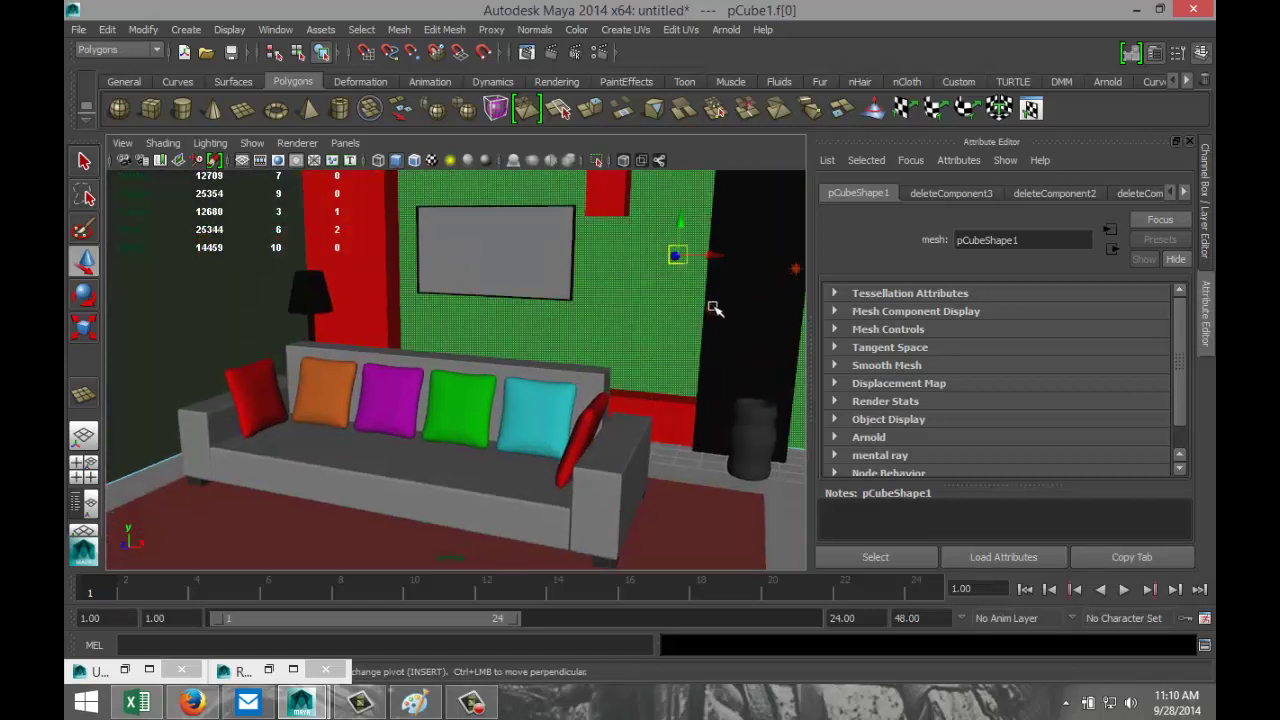
# Select ambientLight1 in front of the back wall and move it sideways to the floor lamp end of the sofa
pyautogui.click(710, 308)
pyautogui.keyDown('alt'); pyautogui.moveTo(723, 343); pyautogui.dragTo(441, 402); pyautogui.keyUp('alt')
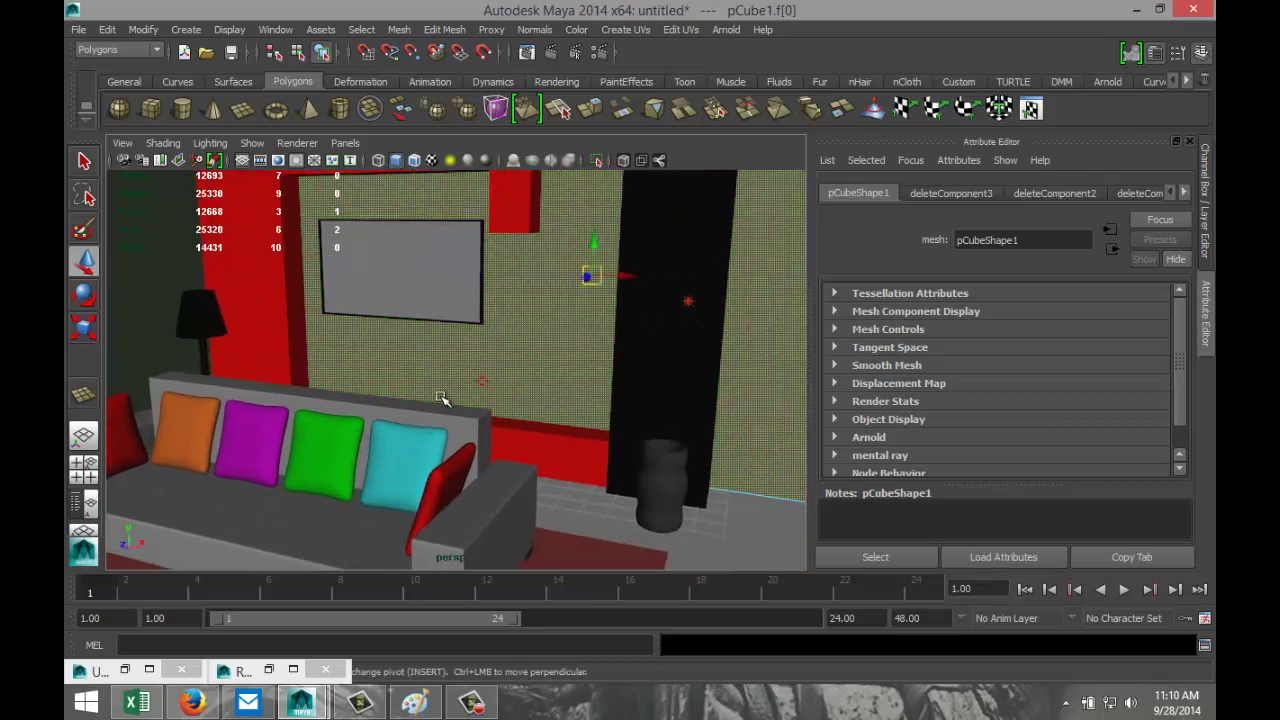
pyautogui.moveTo(480, 390); pyautogui.dragTo(510, 362, button='right')
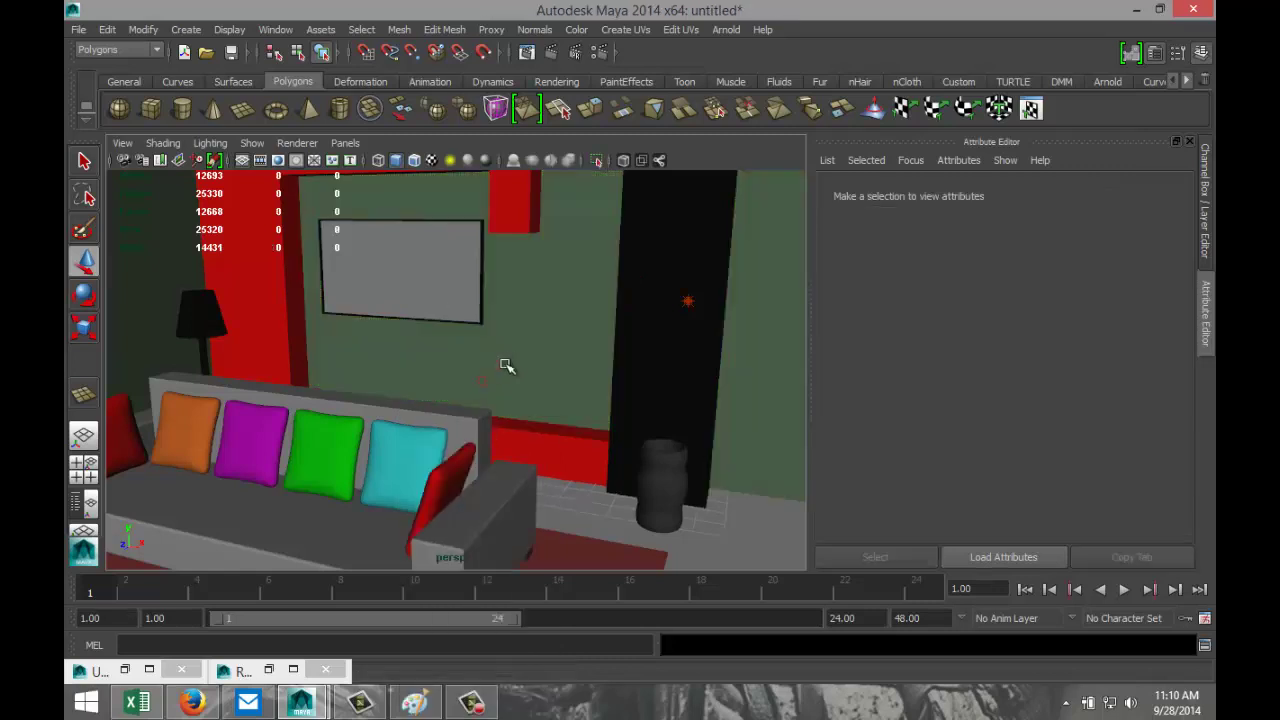
pyautogui.click(486, 386)
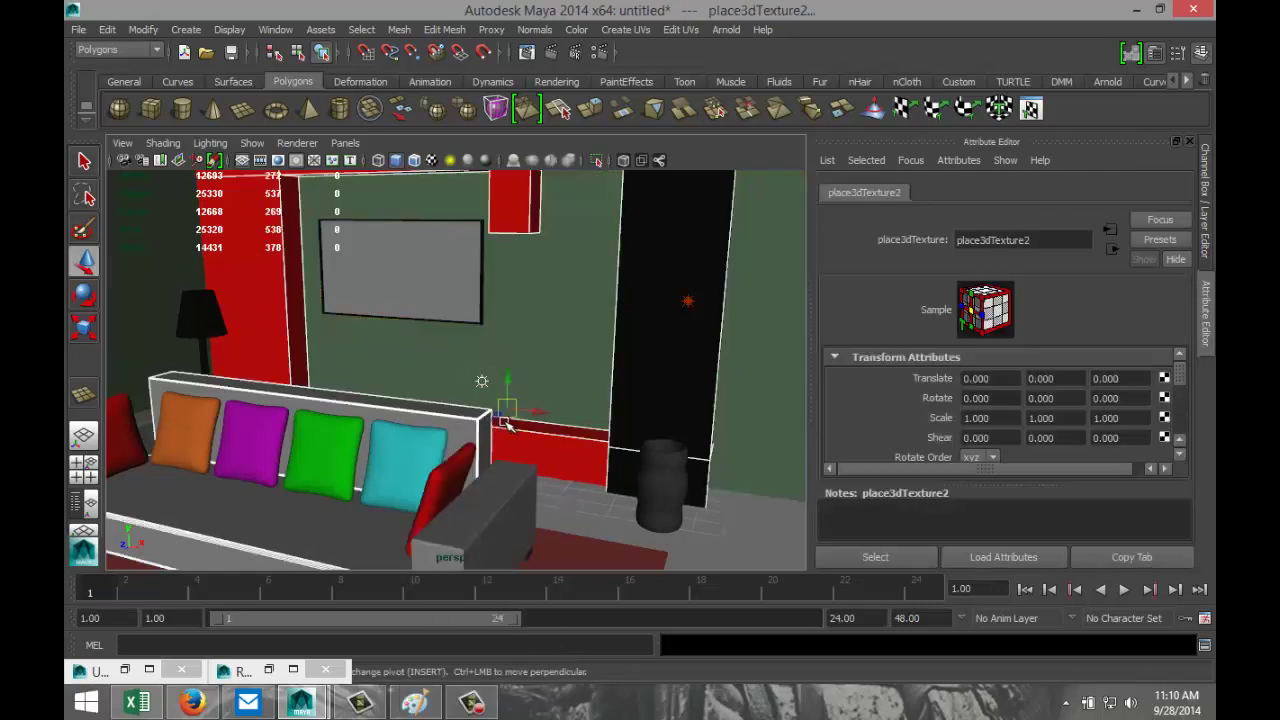
pyautogui.click(489, 395)
pyautogui.click(483, 381)
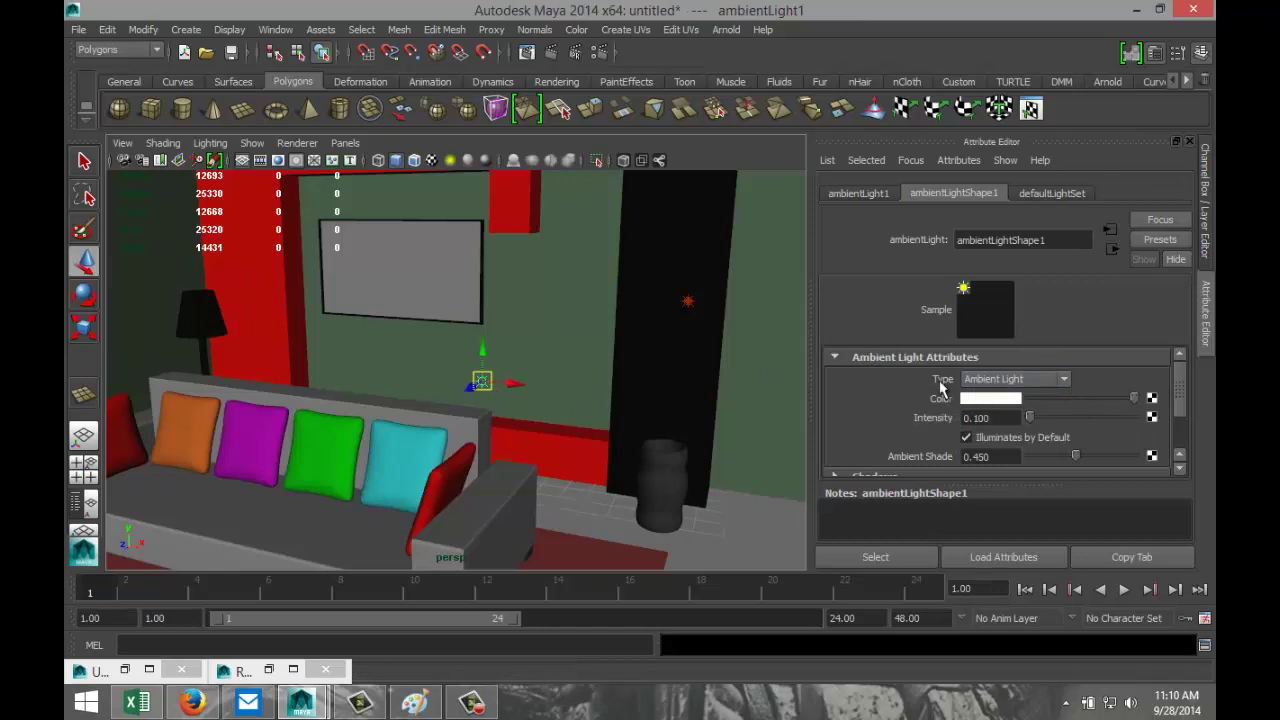
pyautogui.scroll(-6, 606, 414)
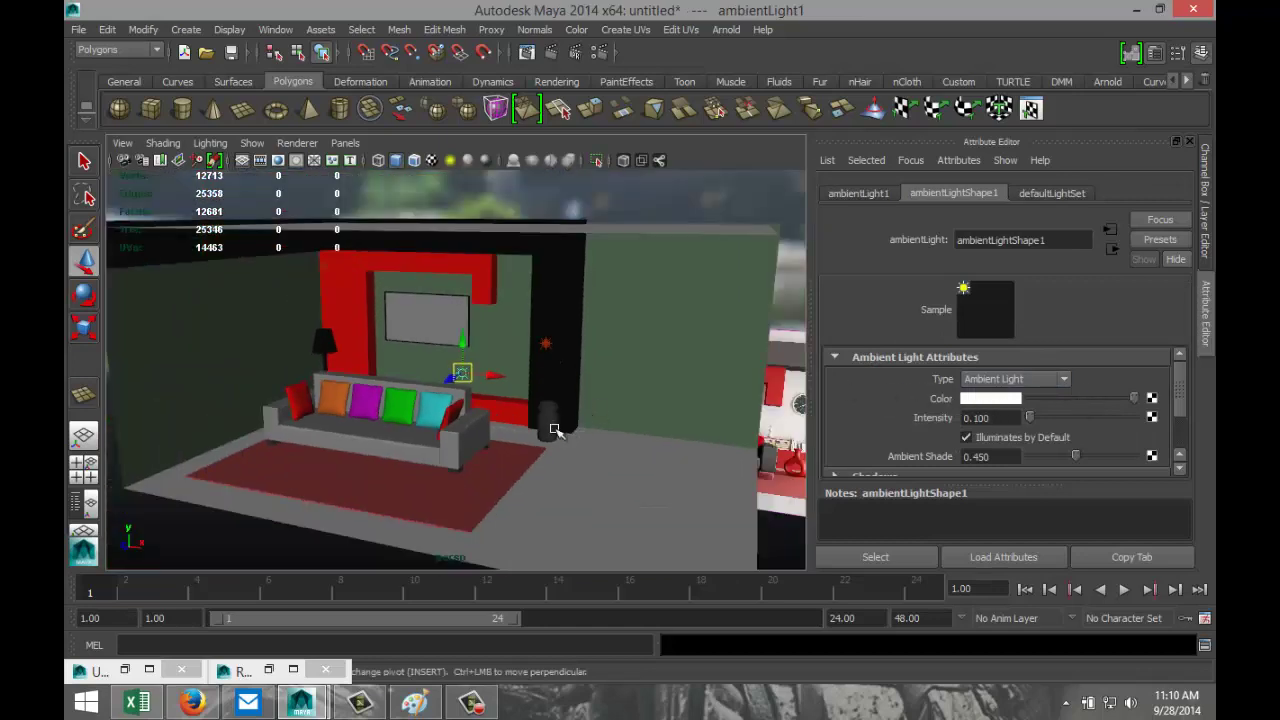
pyautogui.keyDown('alt'); pyautogui.moveTo(484, 448); pyautogui.dragTo(529, 458); pyautogui.keyUp('alt')
pyautogui.moveTo(484, 373); pyautogui.dragTo(165, 380)
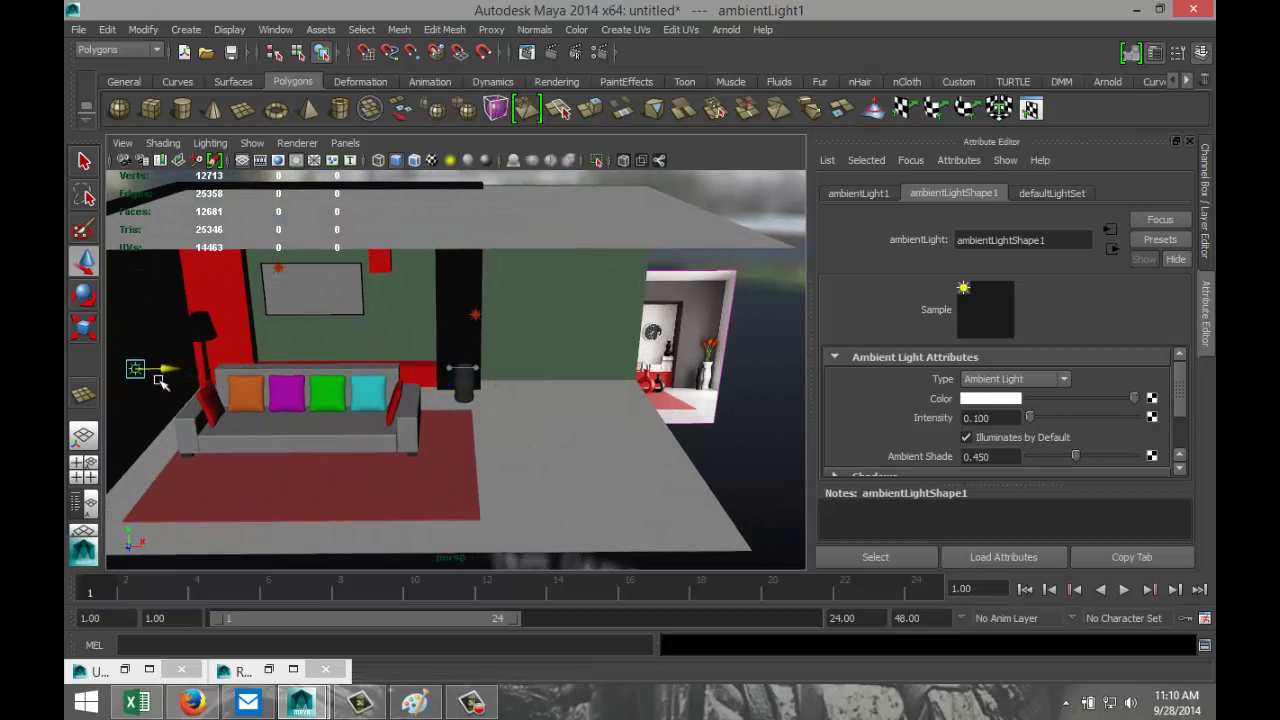
# Lower ambientLight1 to floor level and adjust its depth so it sits beside the side wall near the sofa arm
pyautogui.keyDown('alt'); pyautogui.moveTo(137, 443); pyautogui.dragTo(395, 457); pyautogui.keyUp('alt')
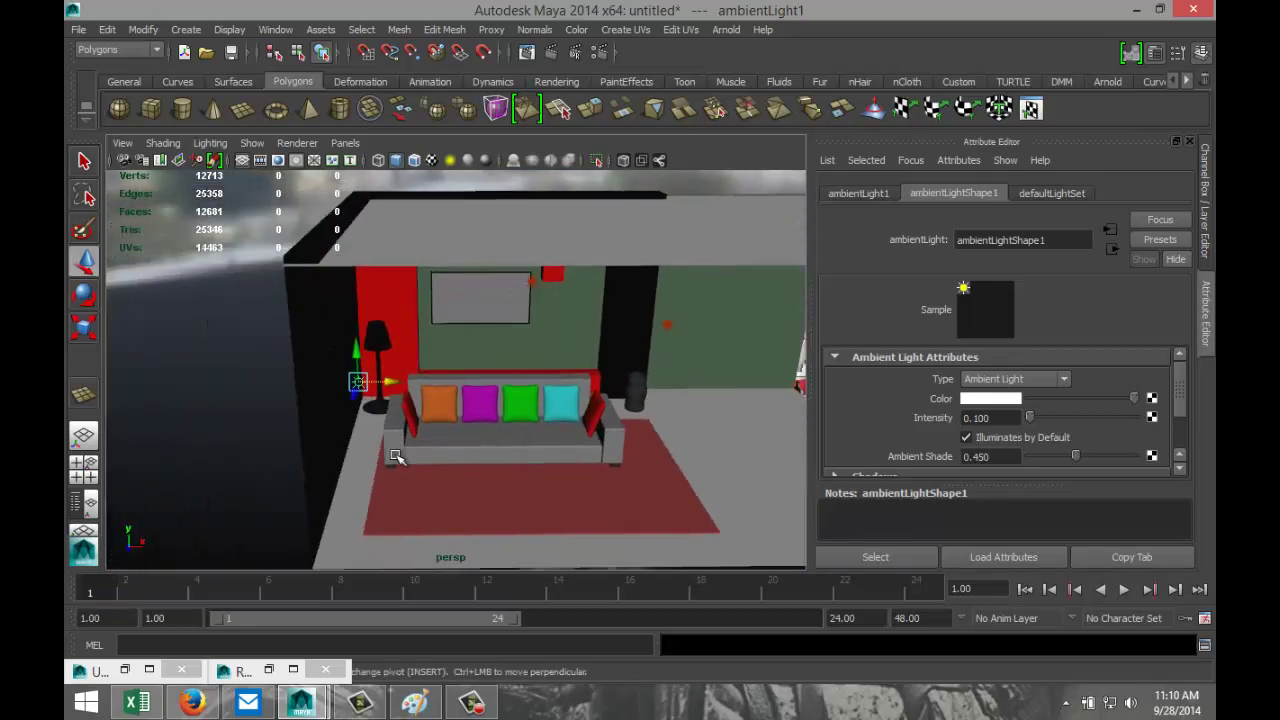
pyautogui.moveTo(357, 358); pyautogui.dragTo(361, 470)
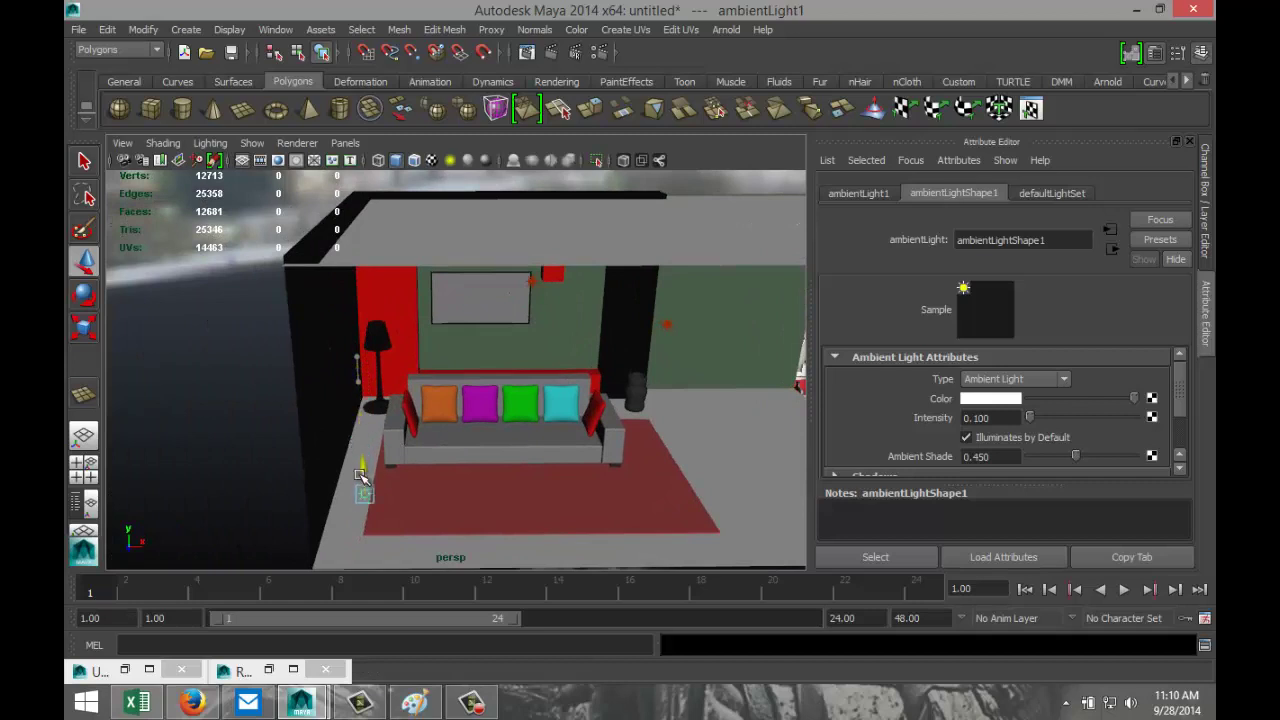
pyautogui.moveTo(410, 506)
pyautogui.mouseDown()
pyautogui.moveTo(349, 506)
pyautogui.moveTo(420, 496)
pyautogui.mouseUp()
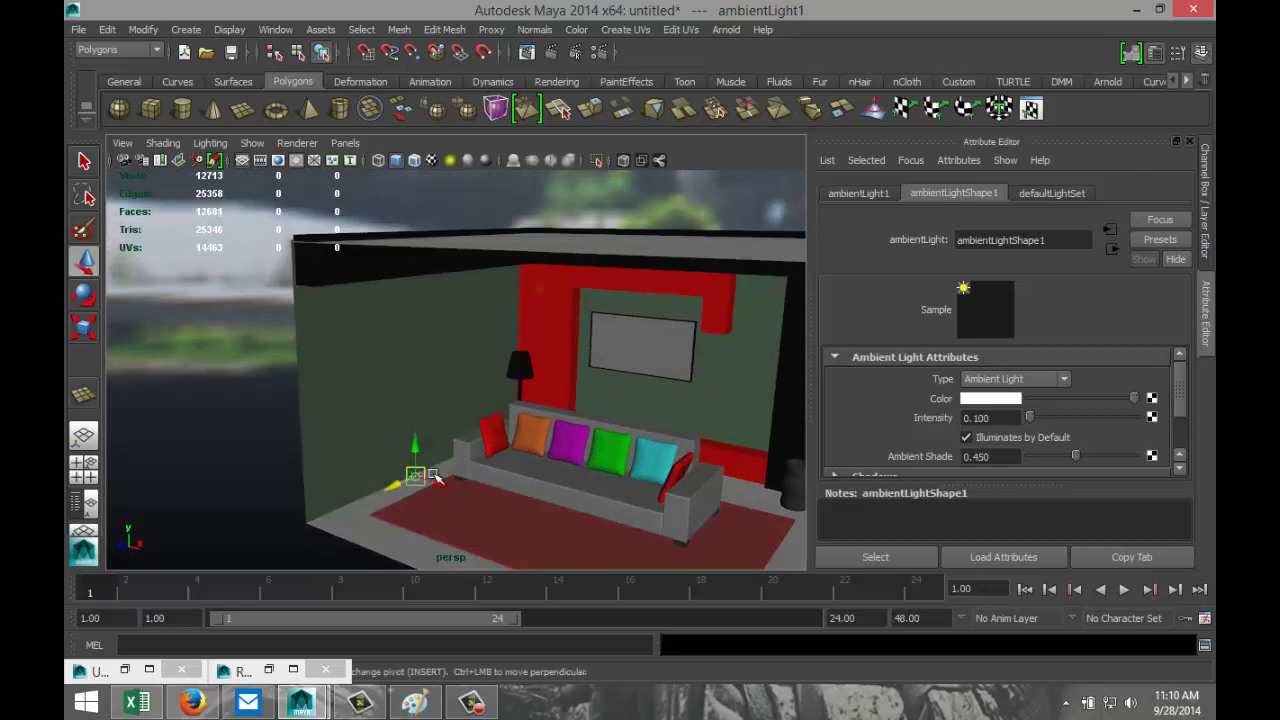
pyautogui.scroll(-3, 514, 471)
pyautogui.scroll(3, 531, 471)
pyautogui.keyDown('alt'); pyautogui.moveTo(556, 447); pyautogui.dragTo(476, 472); pyautogui.keyUp('alt')
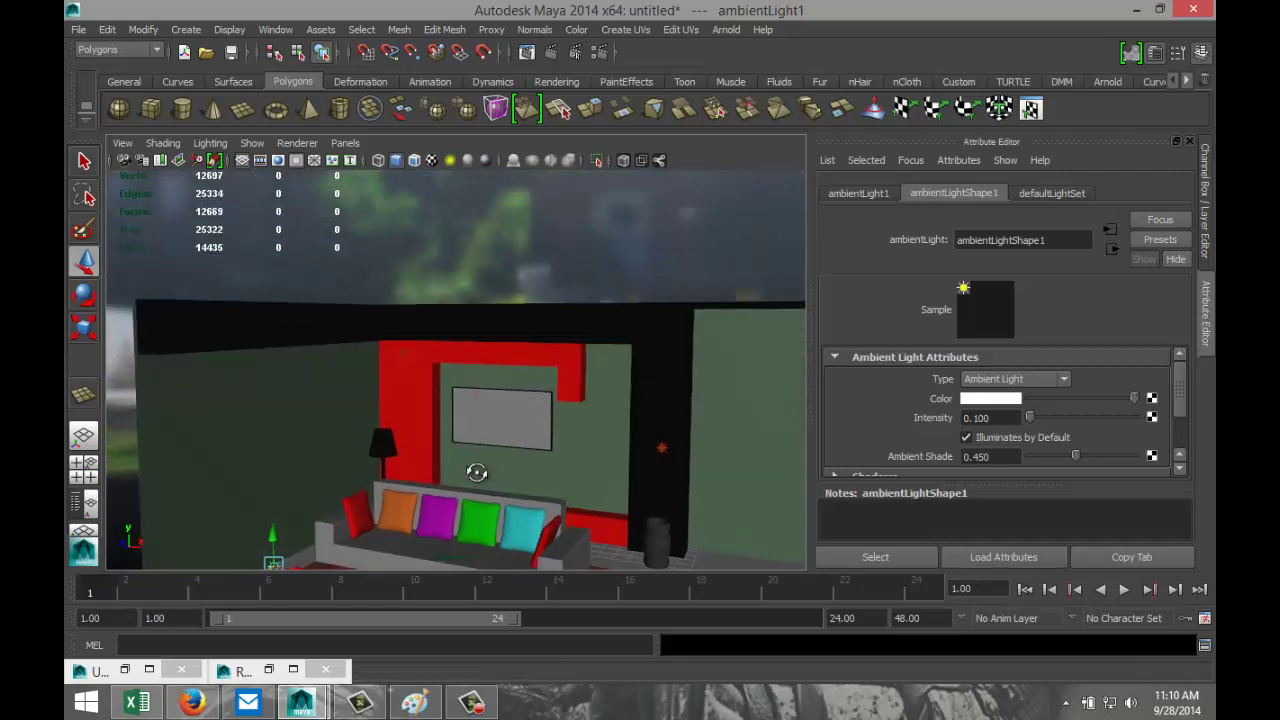
# Select the red wall panel face behind the floor lamp and show the attributes of its lambert5 material
pyautogui.click(408, 400)
pyautogui.moveTo(408, 398); pyautogui.dragTo(410, 430, button='right')
pyautogui.click(412, 400)
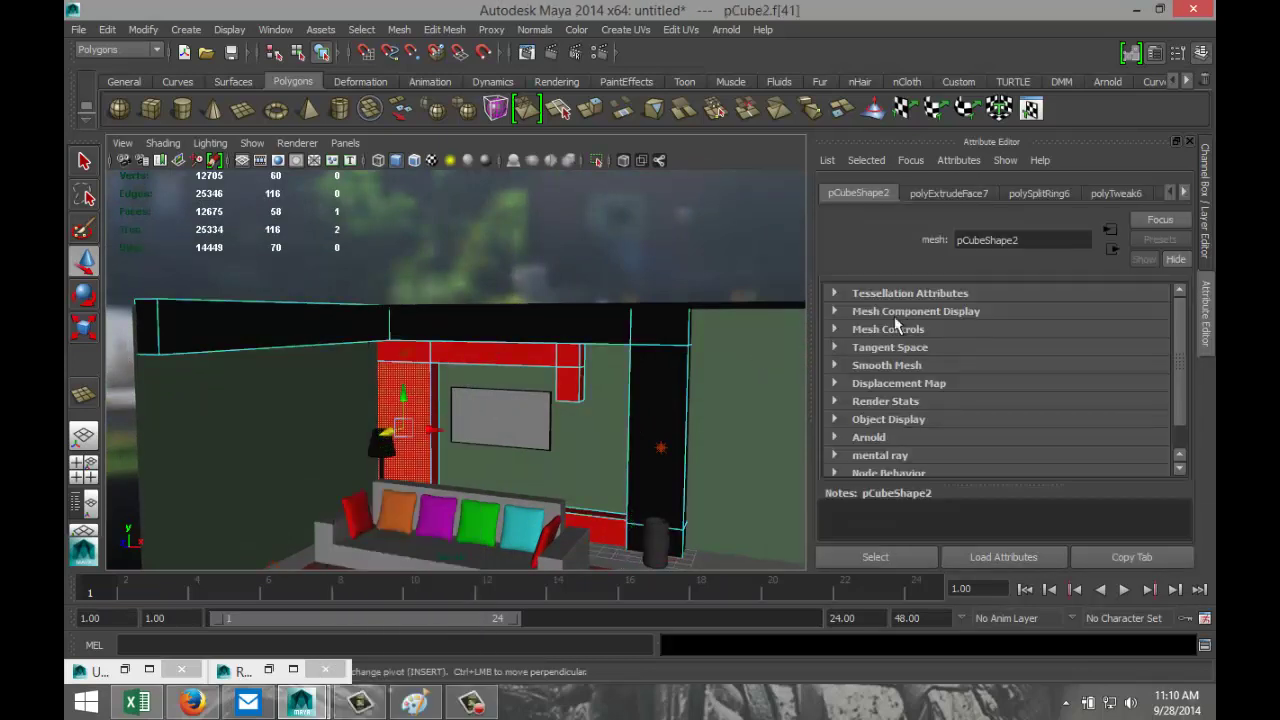
pyautogui.click(1184, 193)
pyautogui.click(1184, 193)
pyautogui.click(1184, 193)
pyautogui.click(1184, 193)
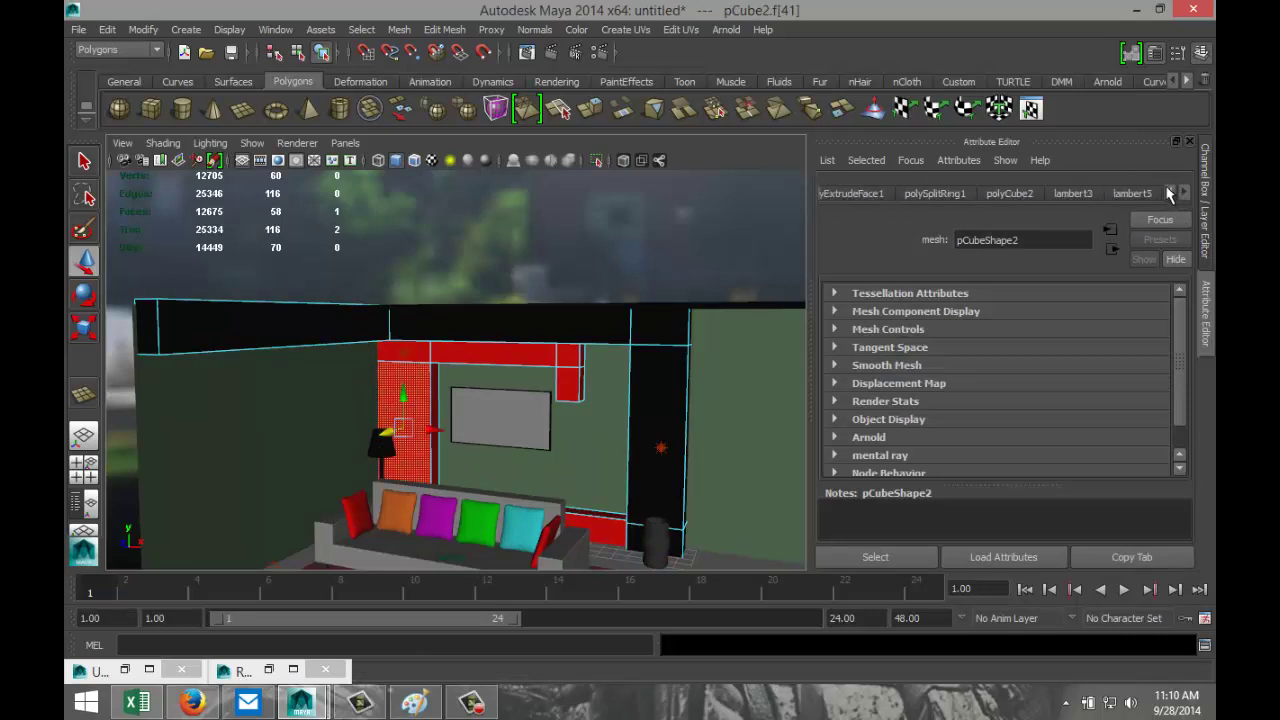
pyautogui.click(1135, 193)
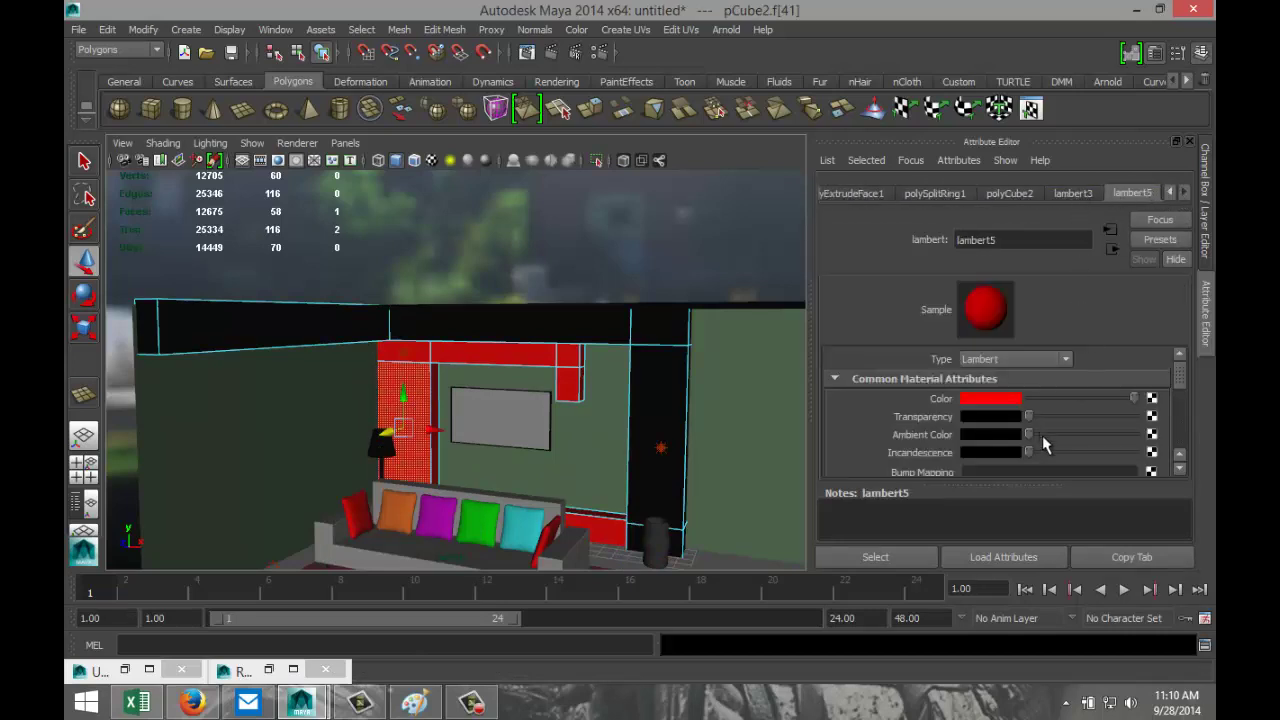
# Examine the common, Special Effects and mental ray attributes of the red lambert5 material
pyautogui.scroll(-2, 1062, 424)
pyautogui.scroll(-2, 1062, 424)
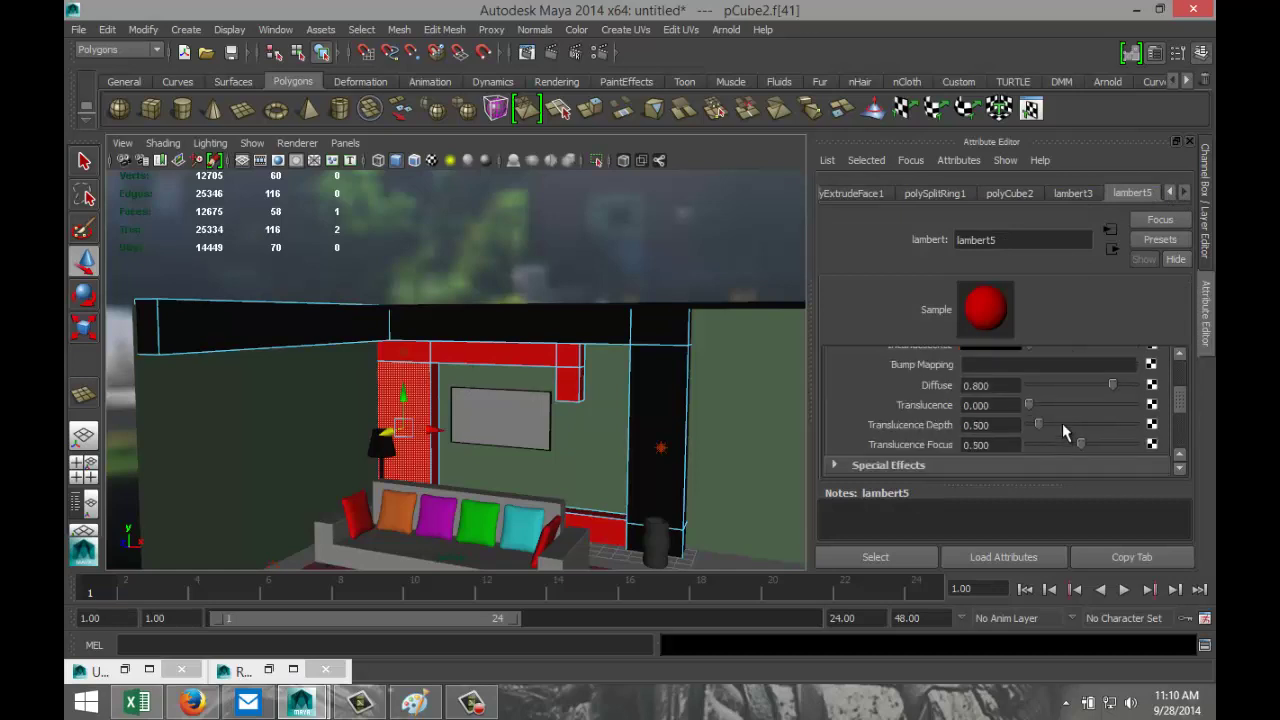
pyautogui.scroll(-2, 1064, 421)
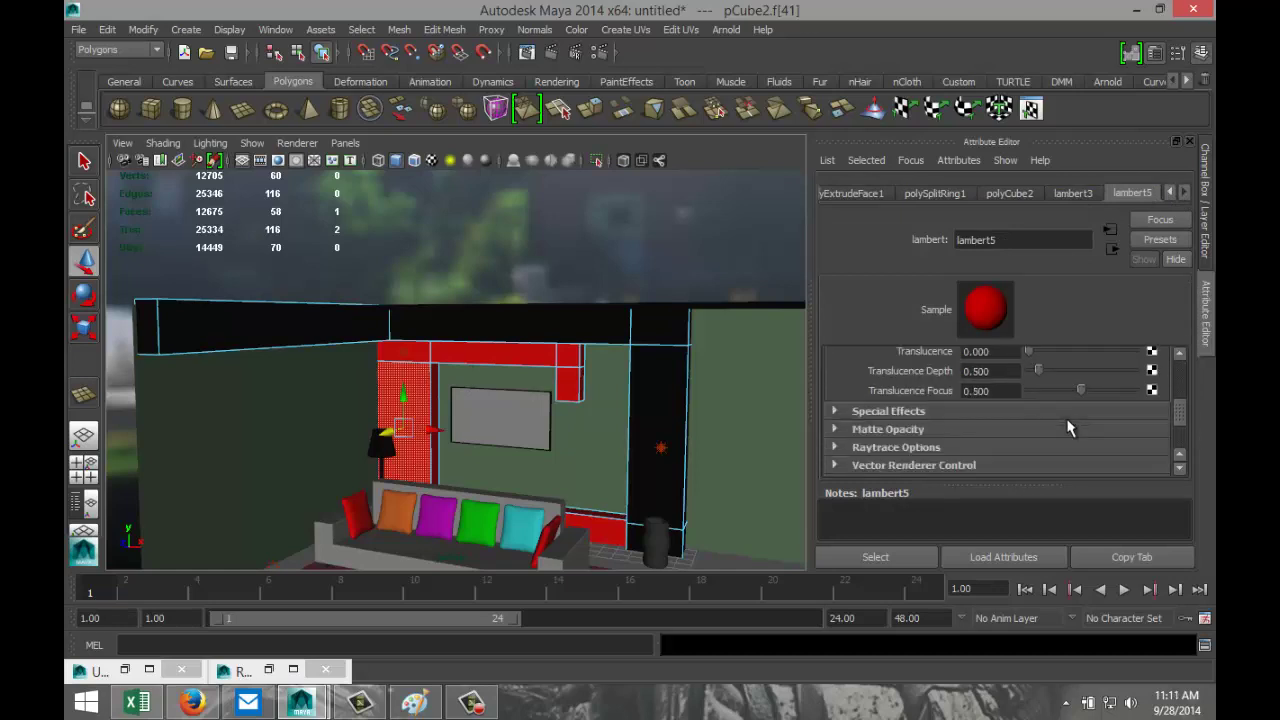
pyautogui.click(835, 411)
pyautogui.scroll(-2, 1070, 405)
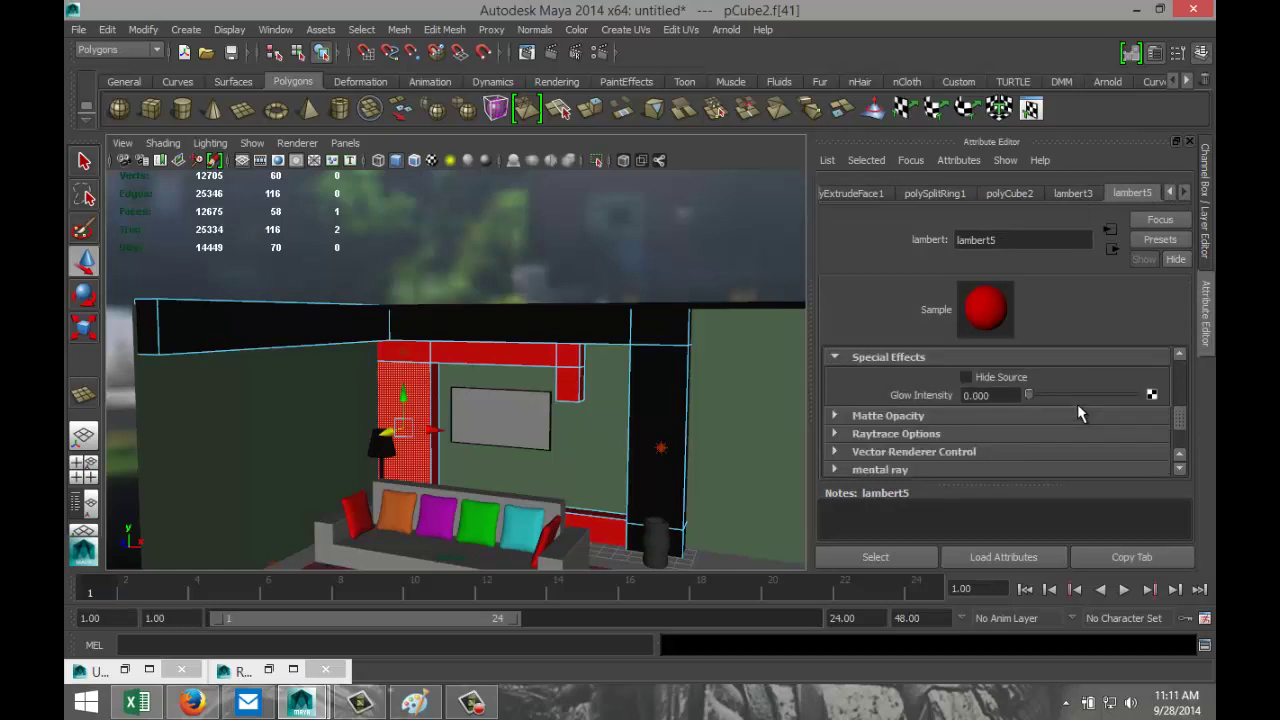
pyautogui.scroll(-2, 1077, 404)
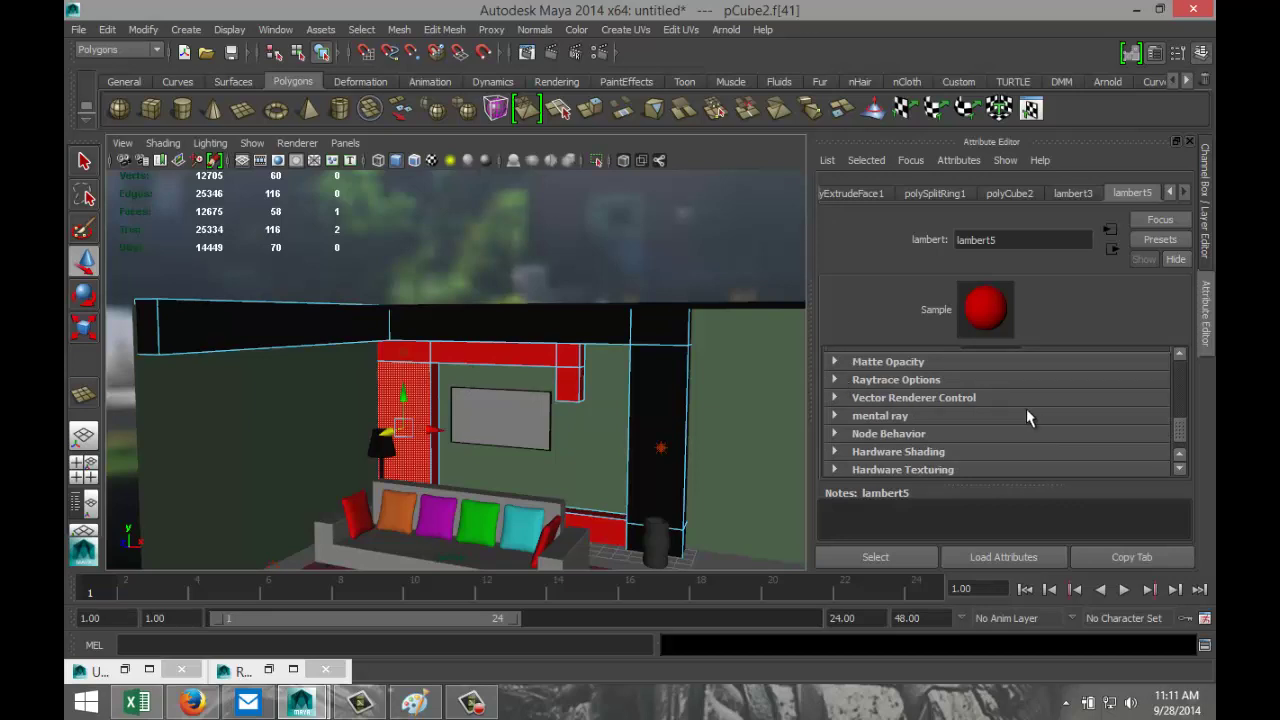
pyautogui.click(834, 416)
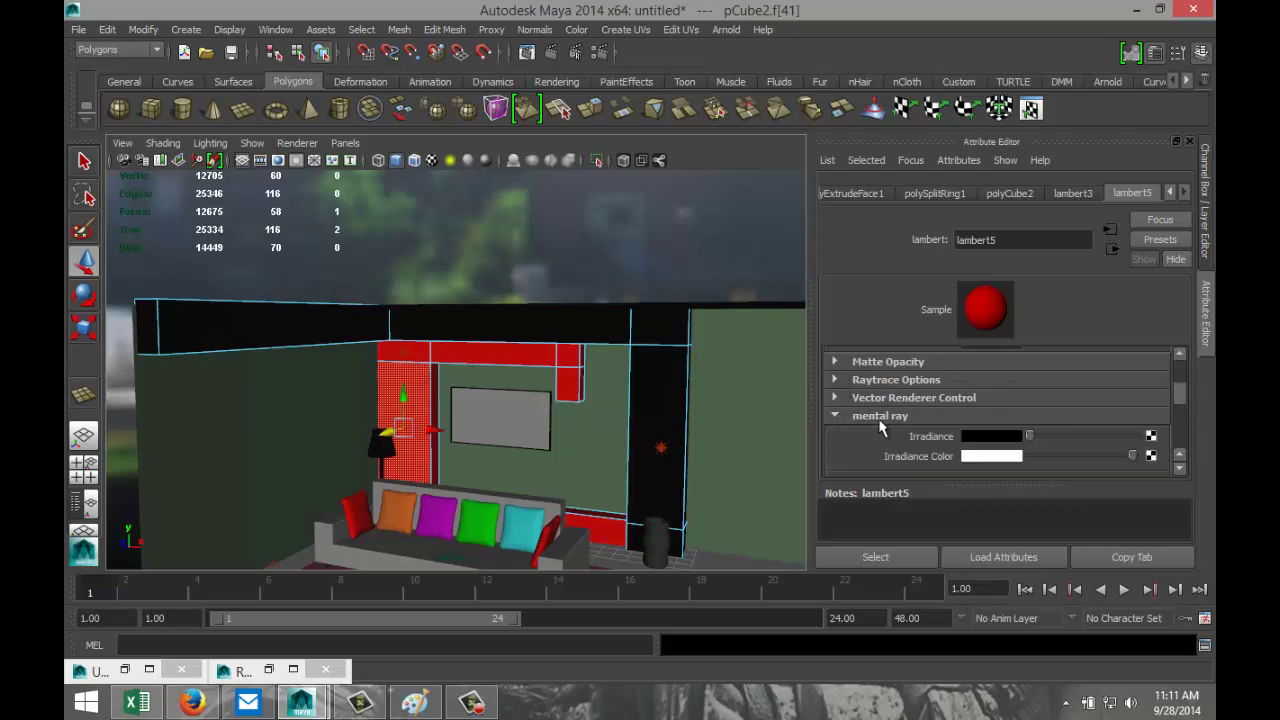
pyautogui.scroll(-7, 1071, 430)
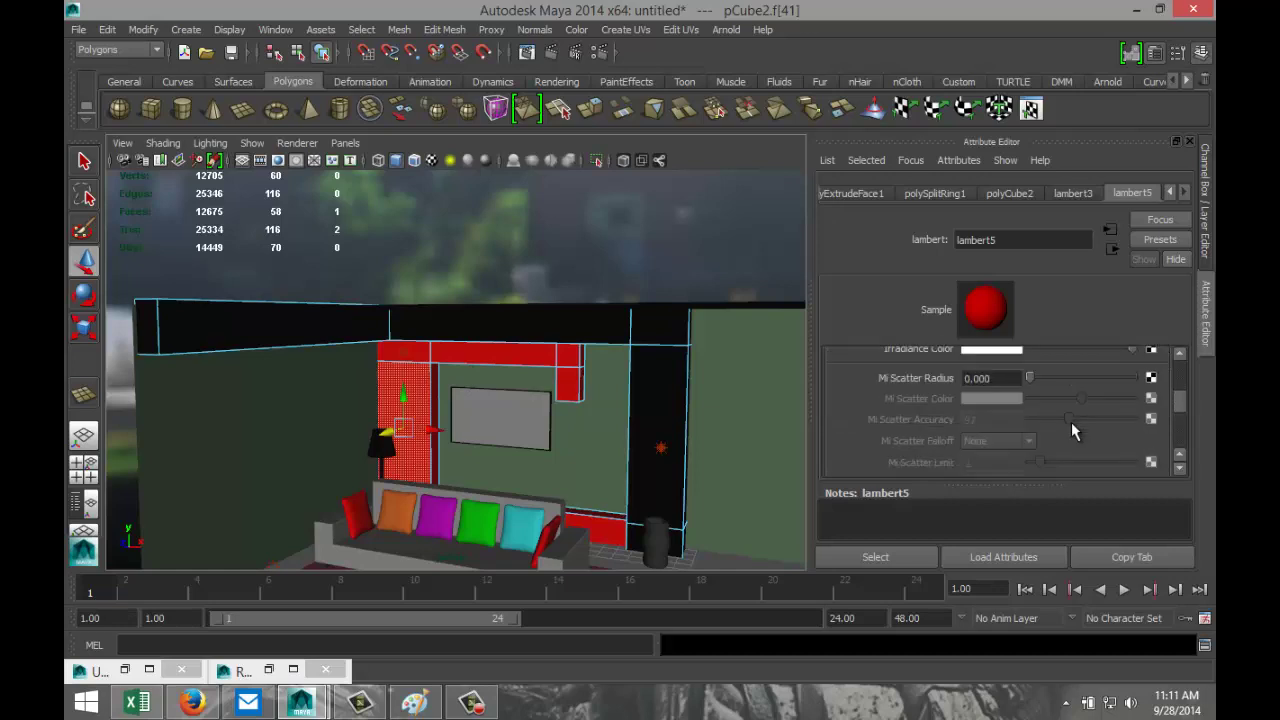
pyautogui.scroll(-2, 1071, 430)
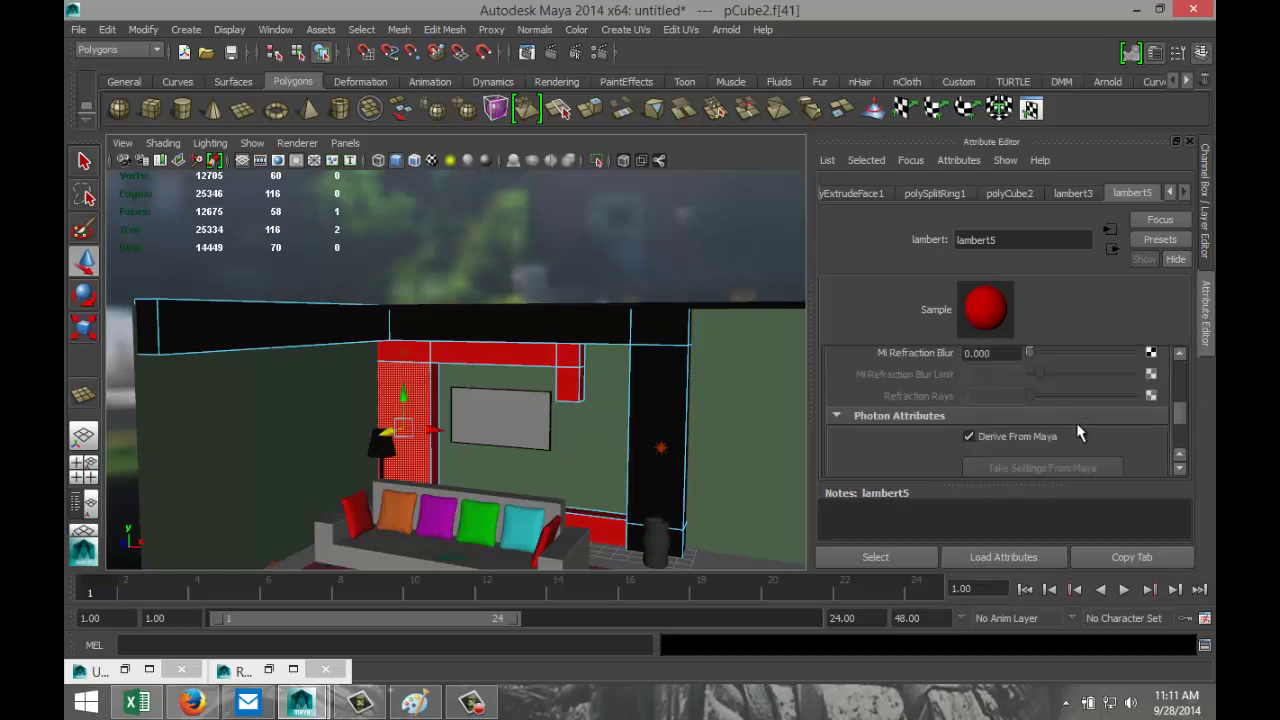
pyautogui.scroll(15, 1091, 430)
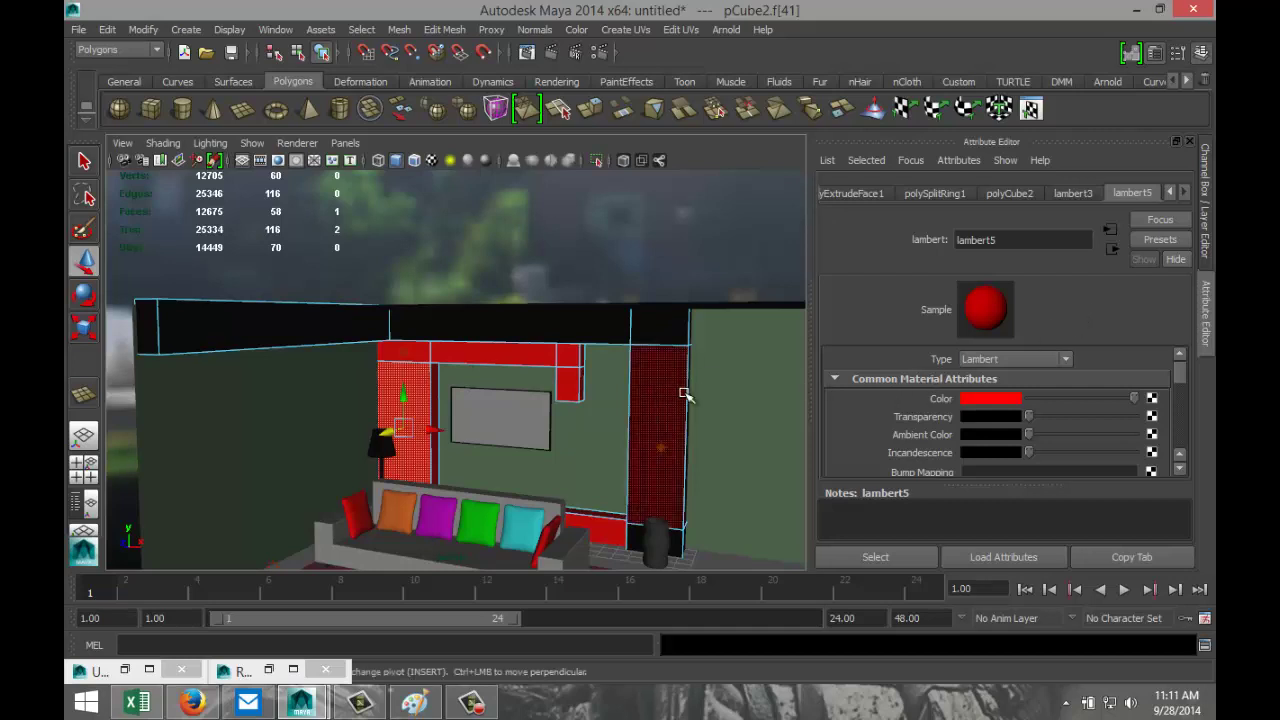
# Restore the Interior camera bookmark, deselect the red wall face, and render the view with mental ray
pyautogui.scroll(-3, 724, 398)
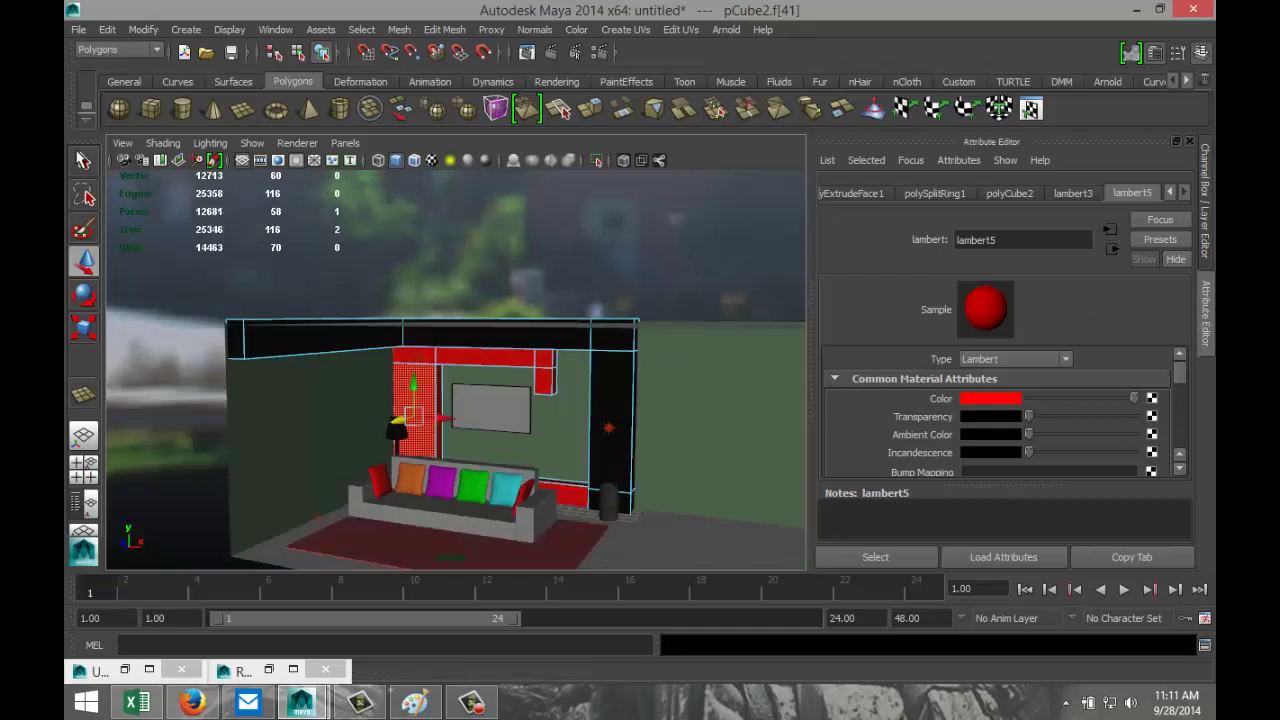
pyautogui.click(122, 145)
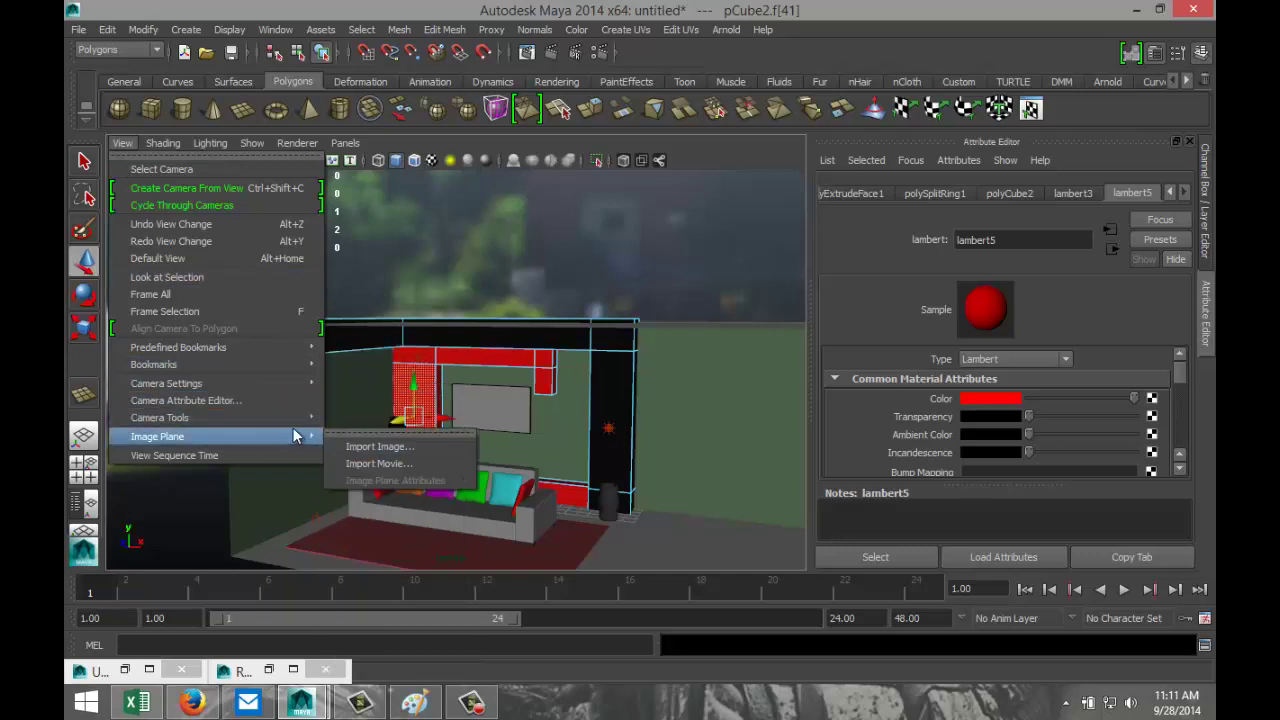
pyautogui.moveTo(287, 376)
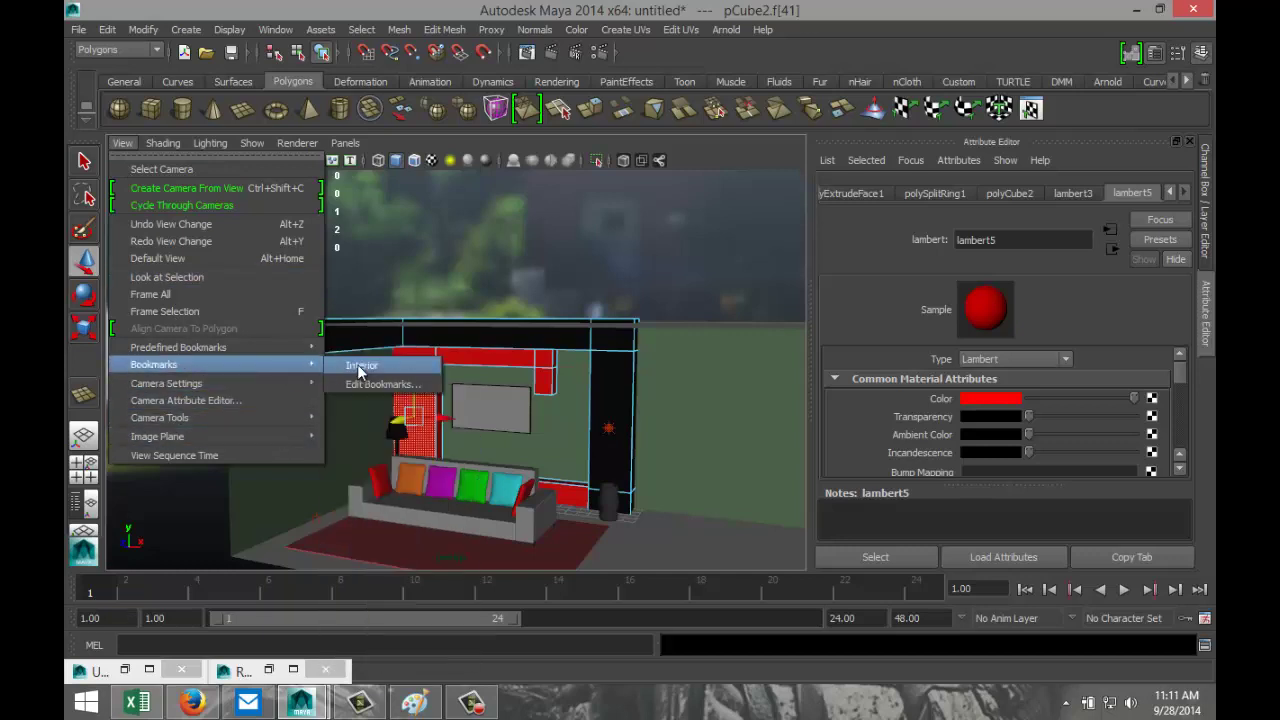
pyautogui.click(359, 367)
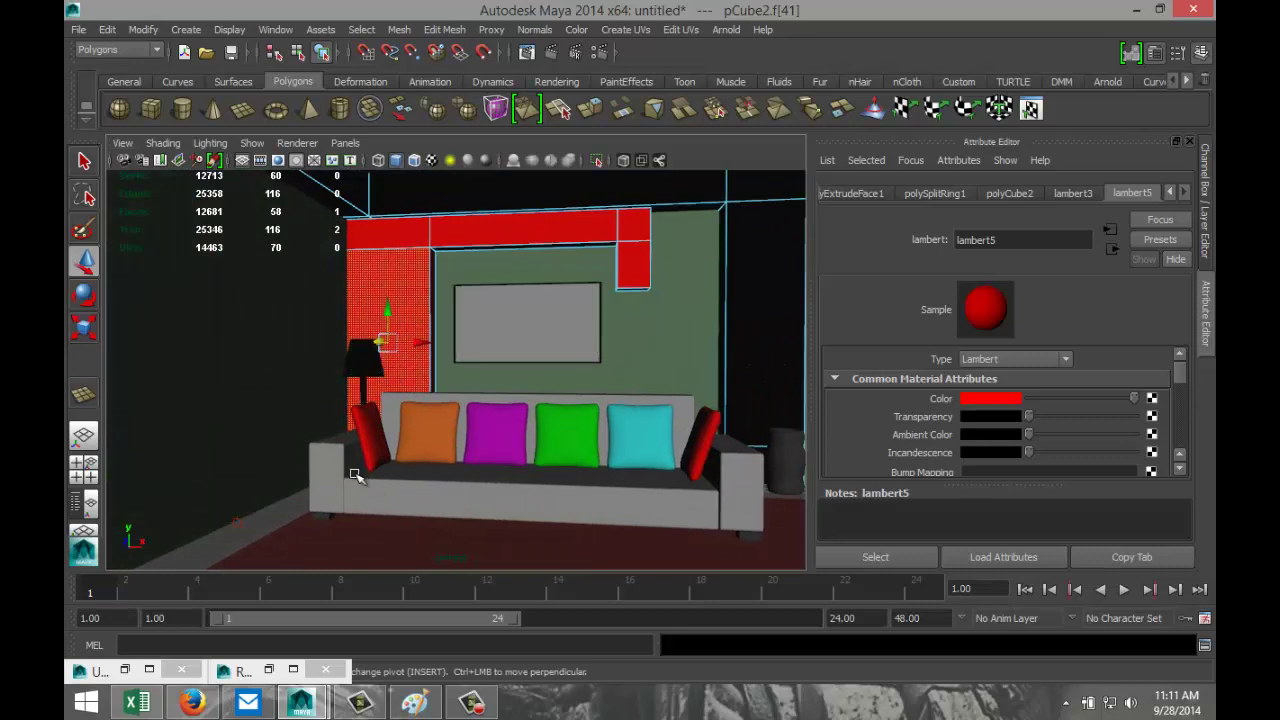
pyautogui.click(324, 543)
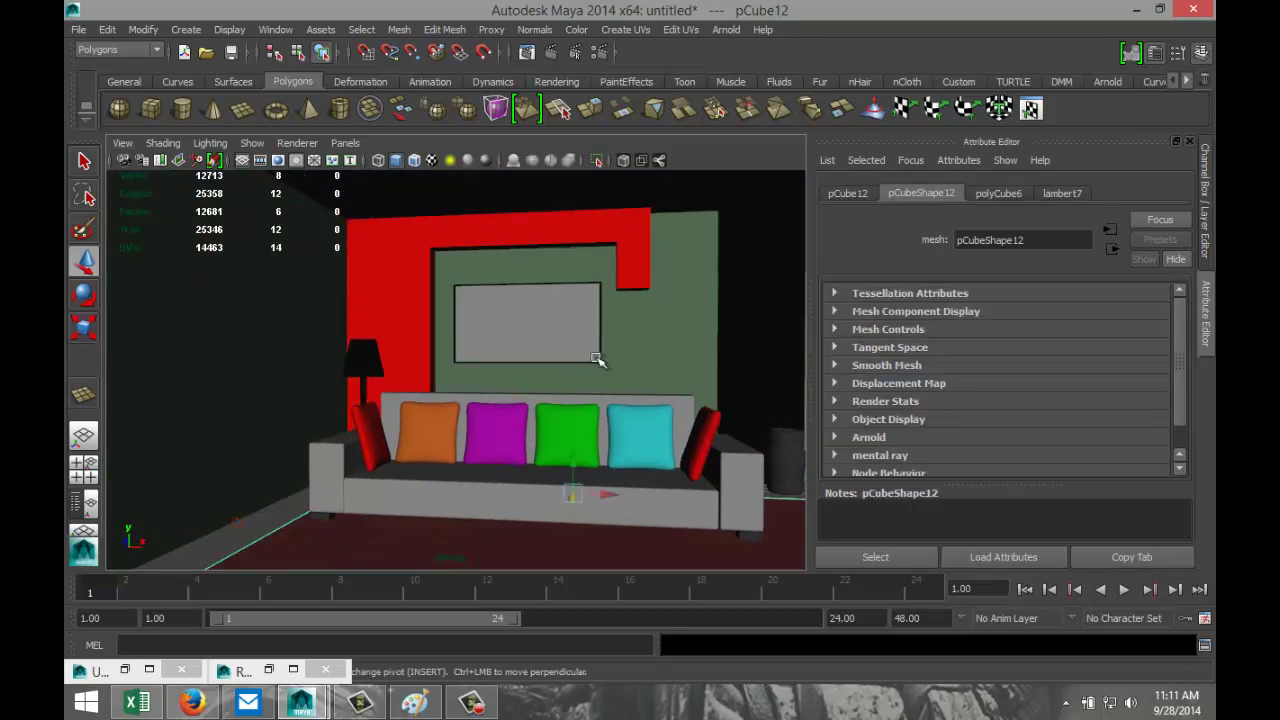
pyautogui.click(550, 53)
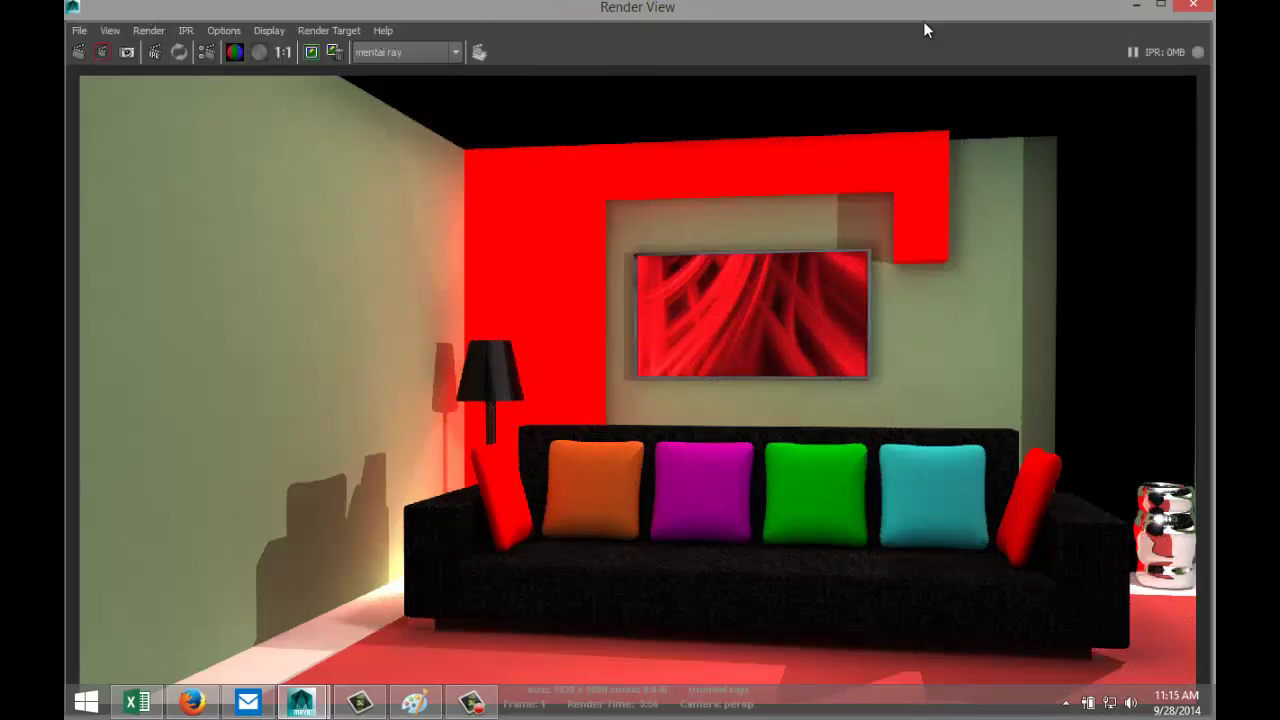
pyautogui.press('F9')
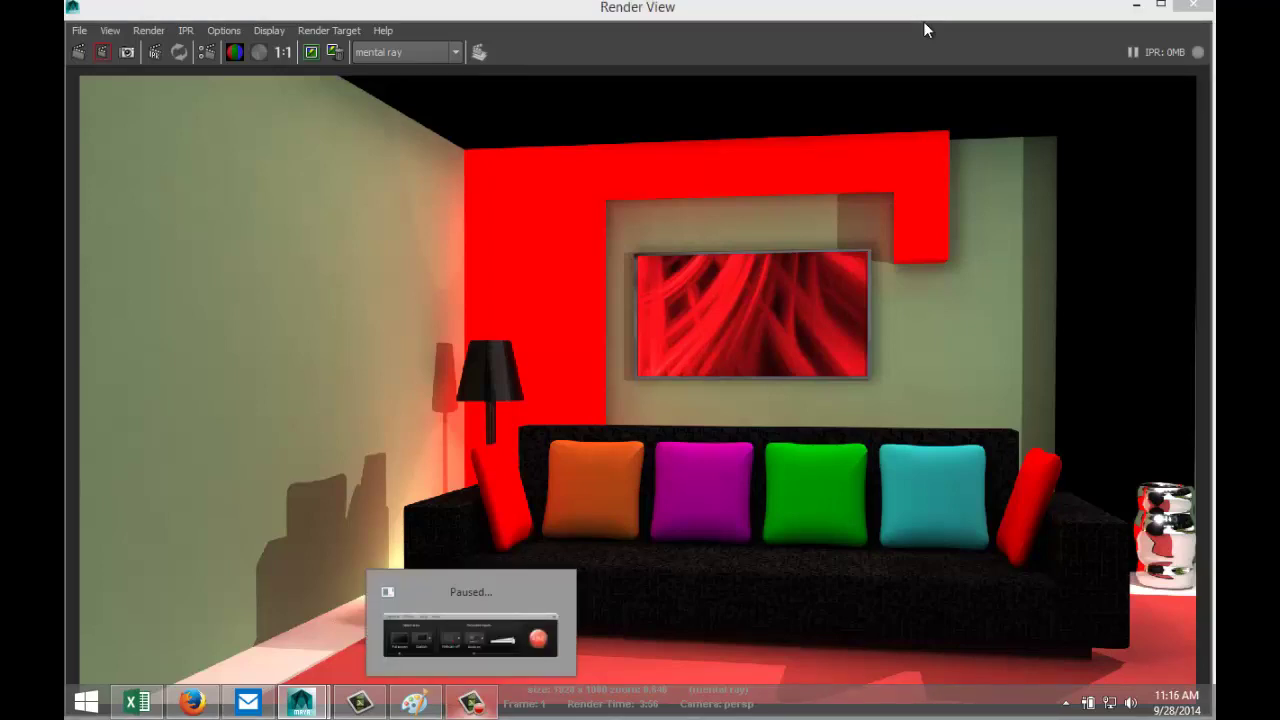